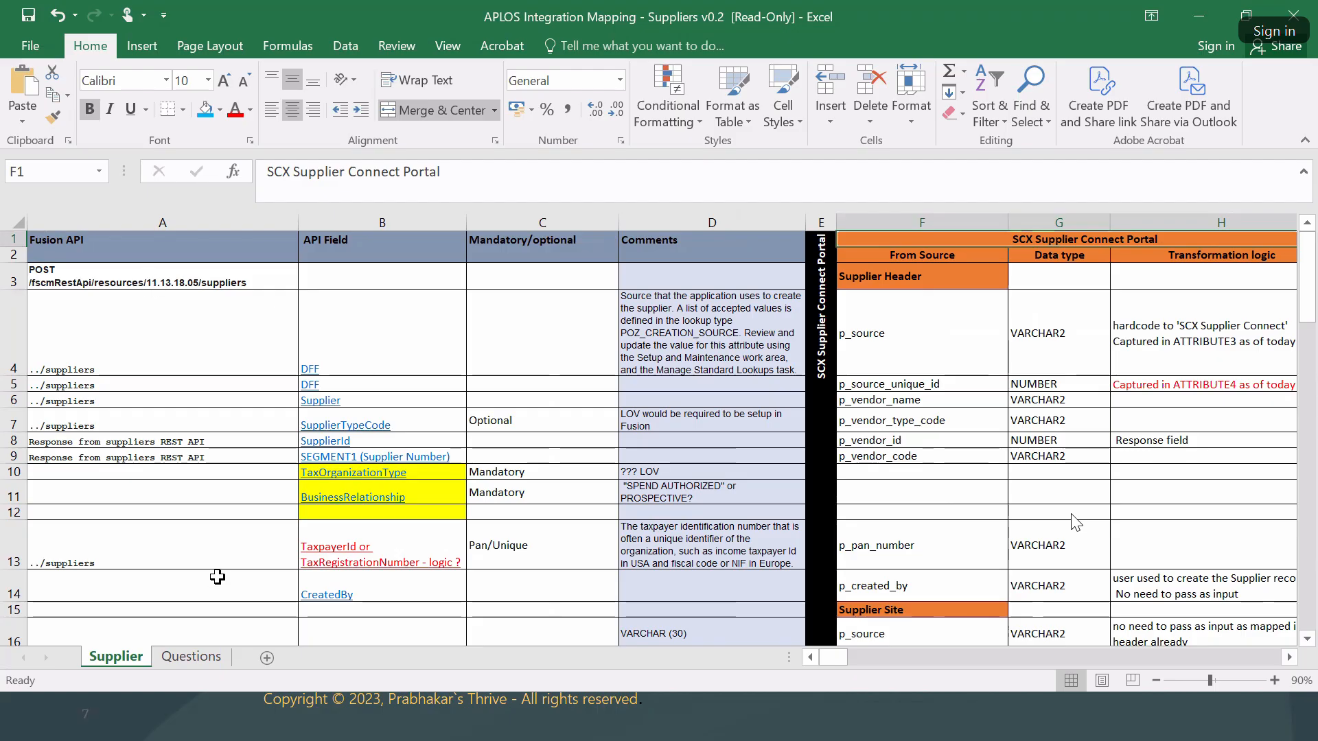
{"action": "left_click", "coordinate": [1032, 283]}
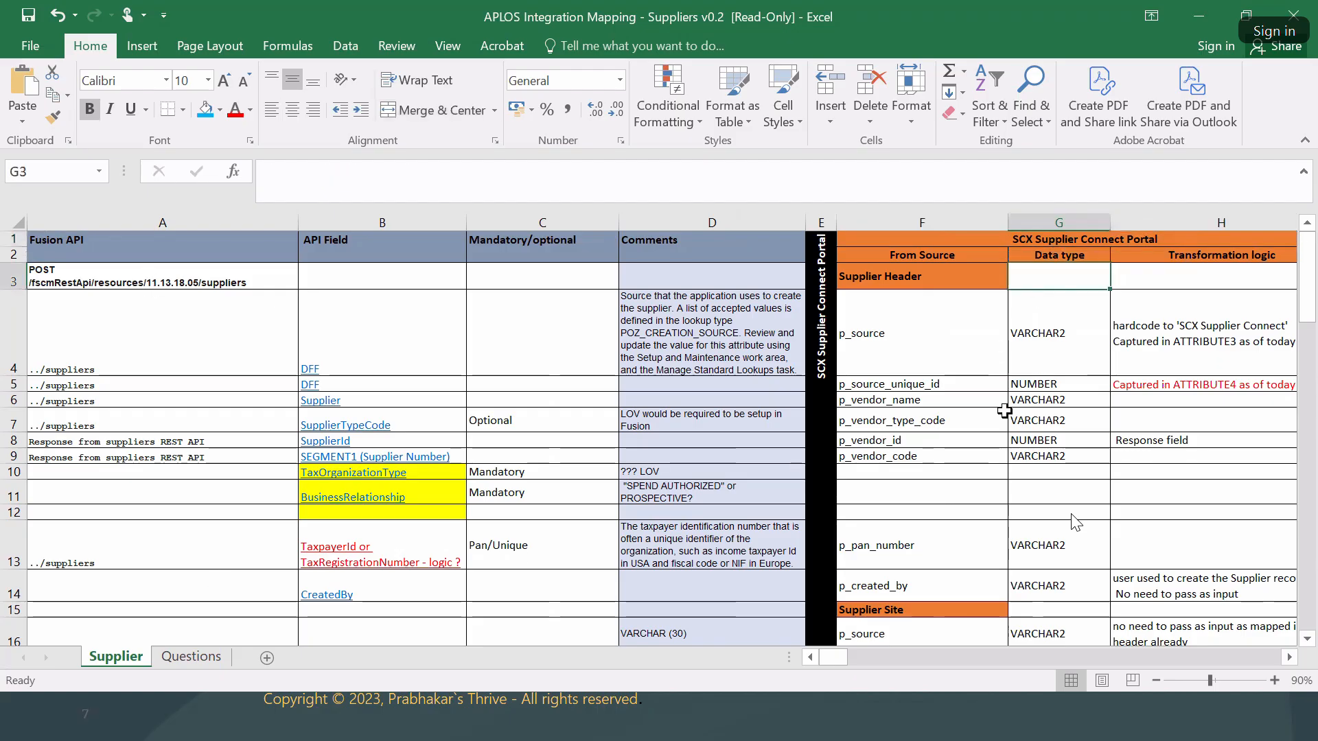
{"action": "scroll", "coordinate": [1004, 411], "scroll_direction": "down", "scroll_amount": 1}
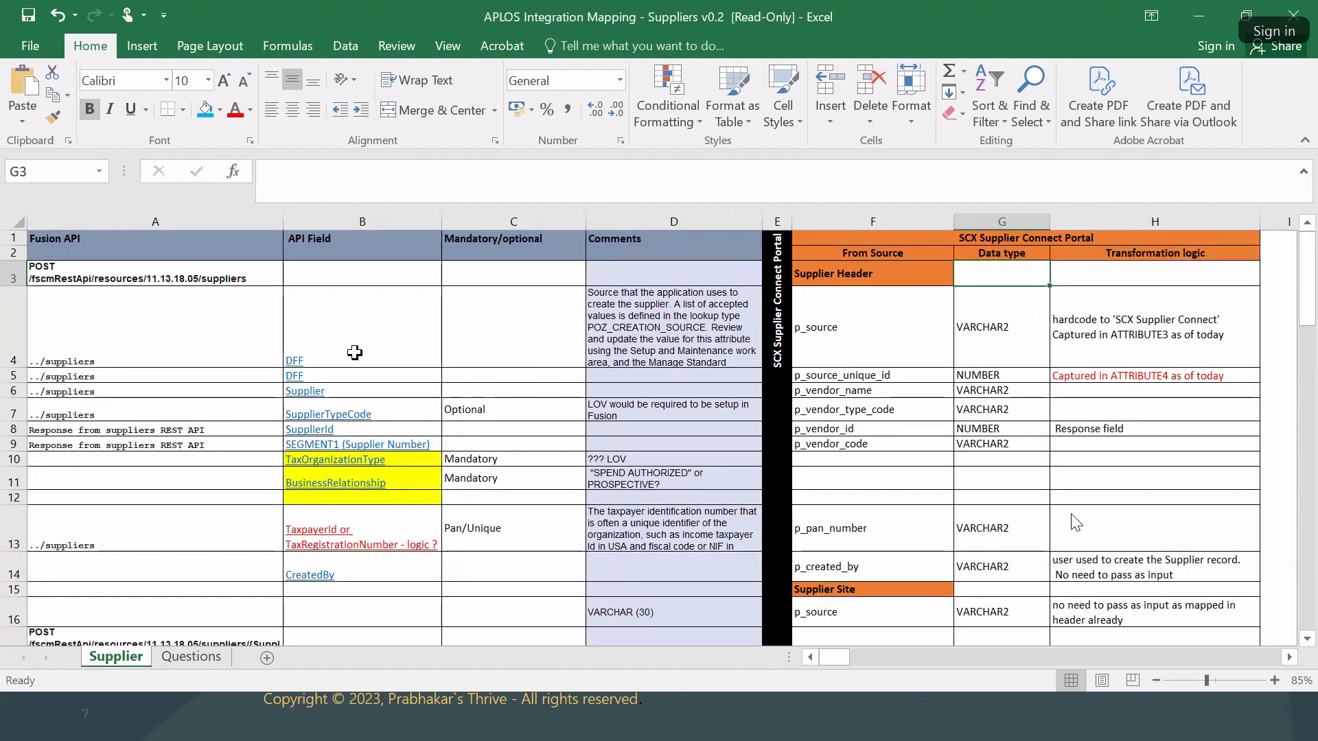
{"action": "left_click", "coordinate": [208, 344]}
{"action": "left_click", "coordinate": [355, 349]}
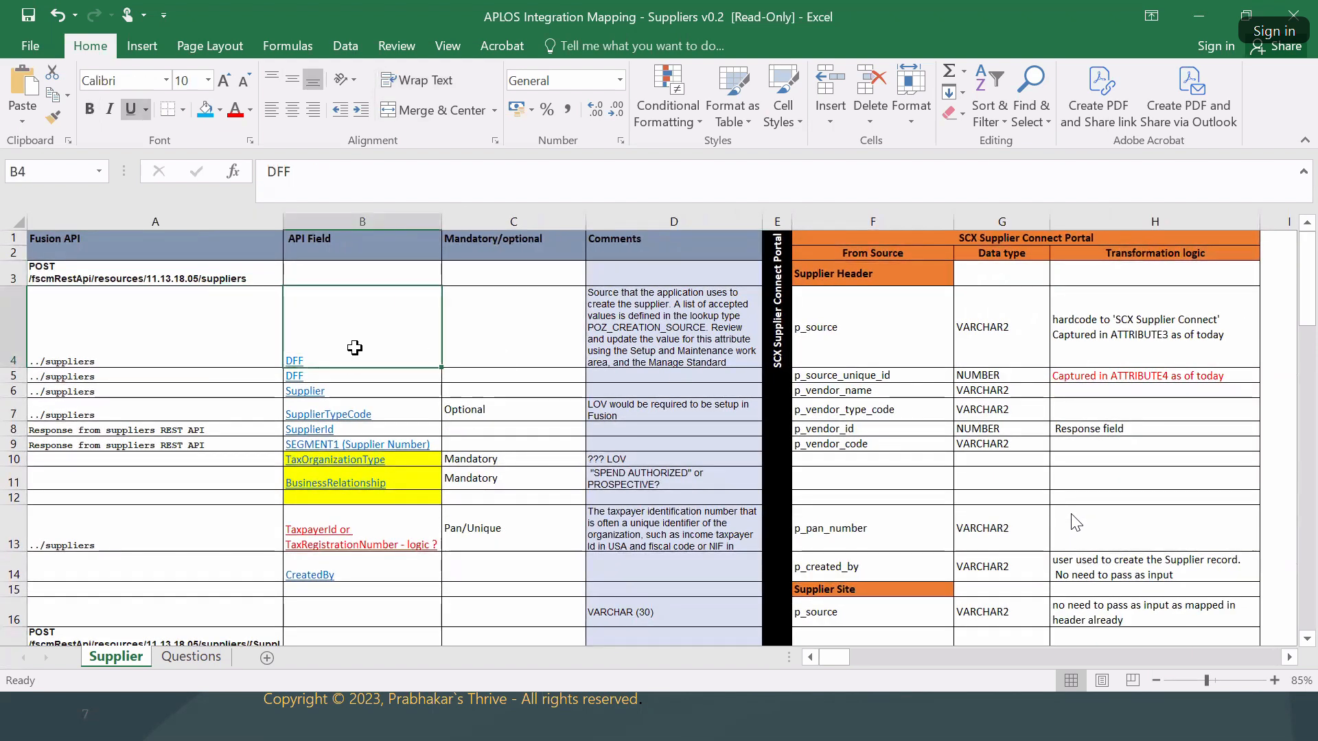
{"action": "left_click", "coordinate": [700, 343]}
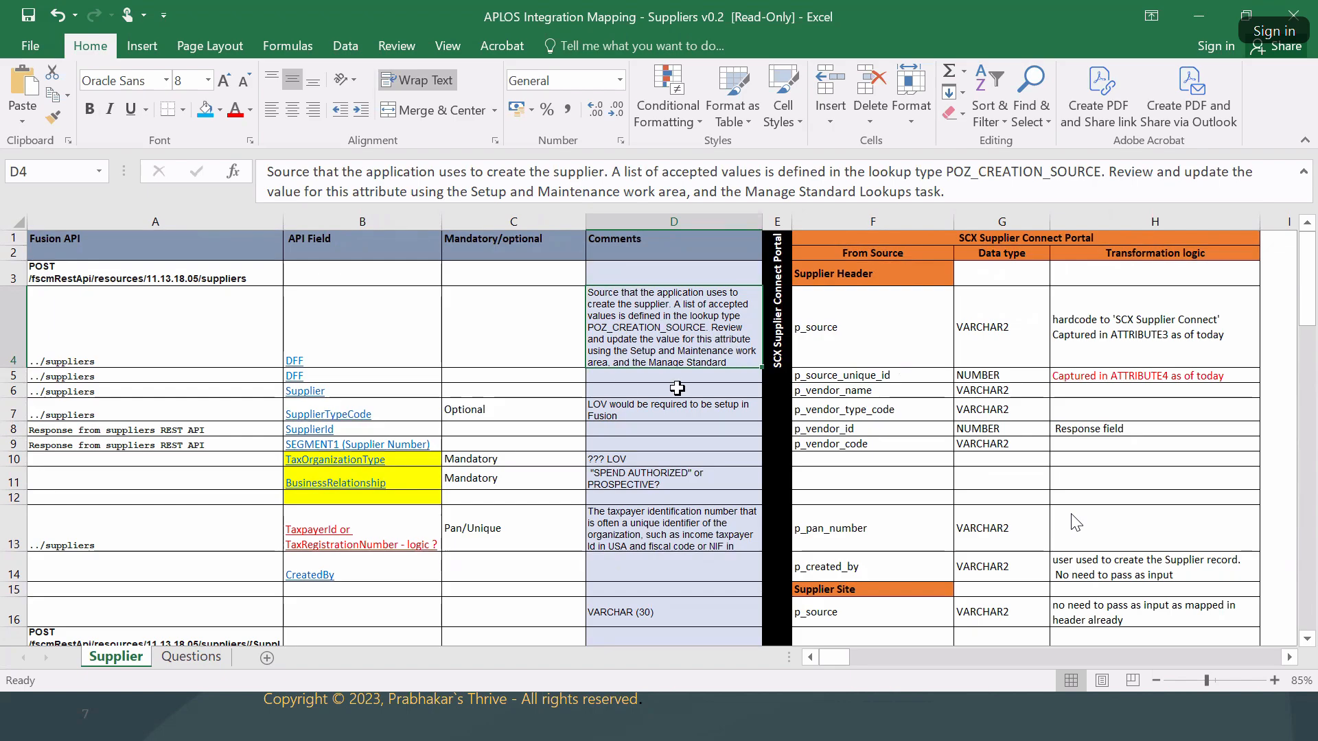
{"action": "left_click", "coordinate": [854, 346]}
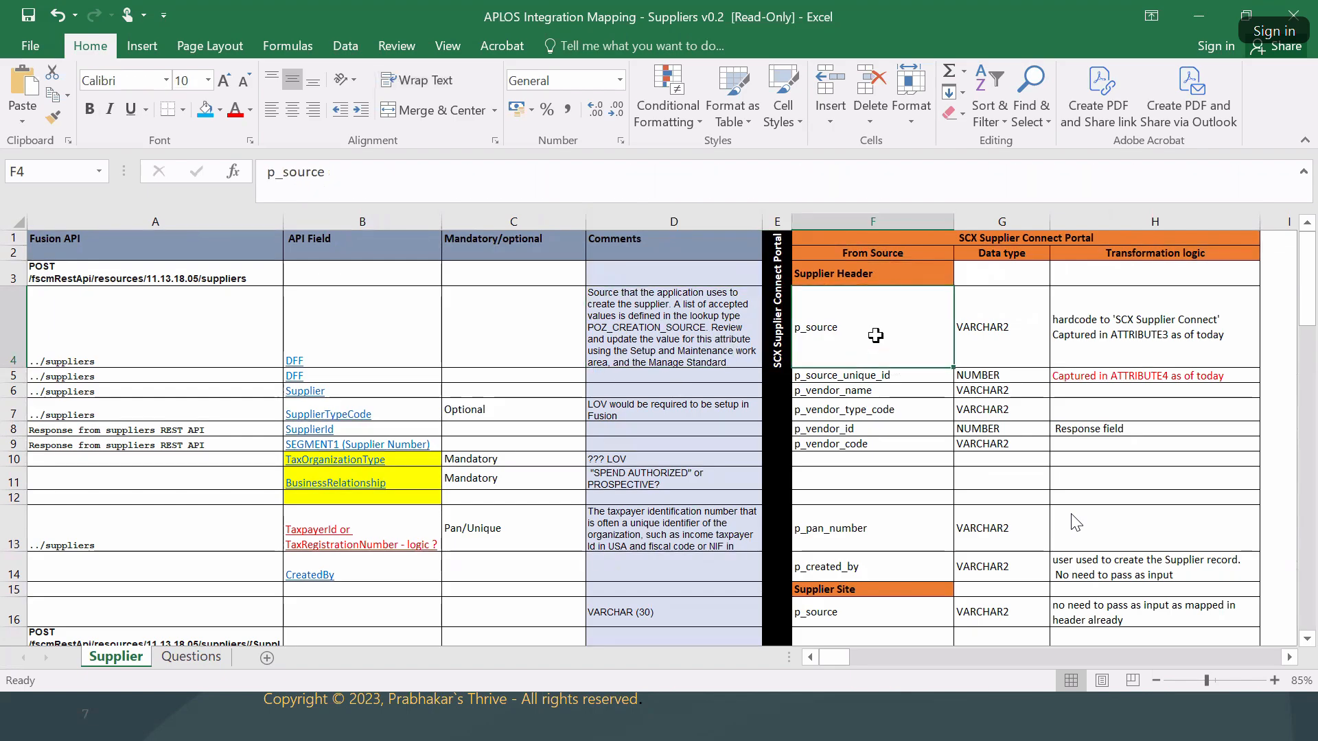
{"action": "left_click", "coordinate": [999, 332]}
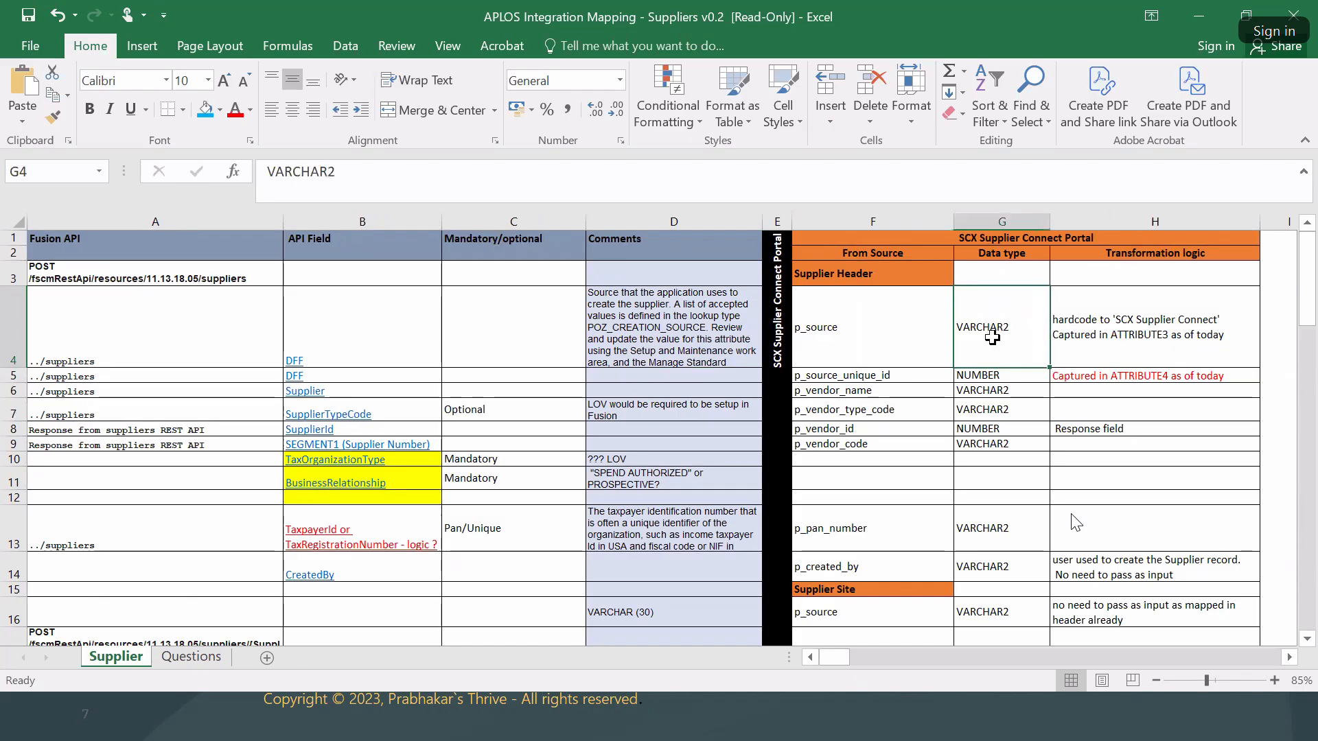
{"action": "left_click", "coordinate": [1124, 336]}
{"action": "left_click", "coordinate": [867, 374]}
{"action": "left_click", "coordinate": [1008, 377]}
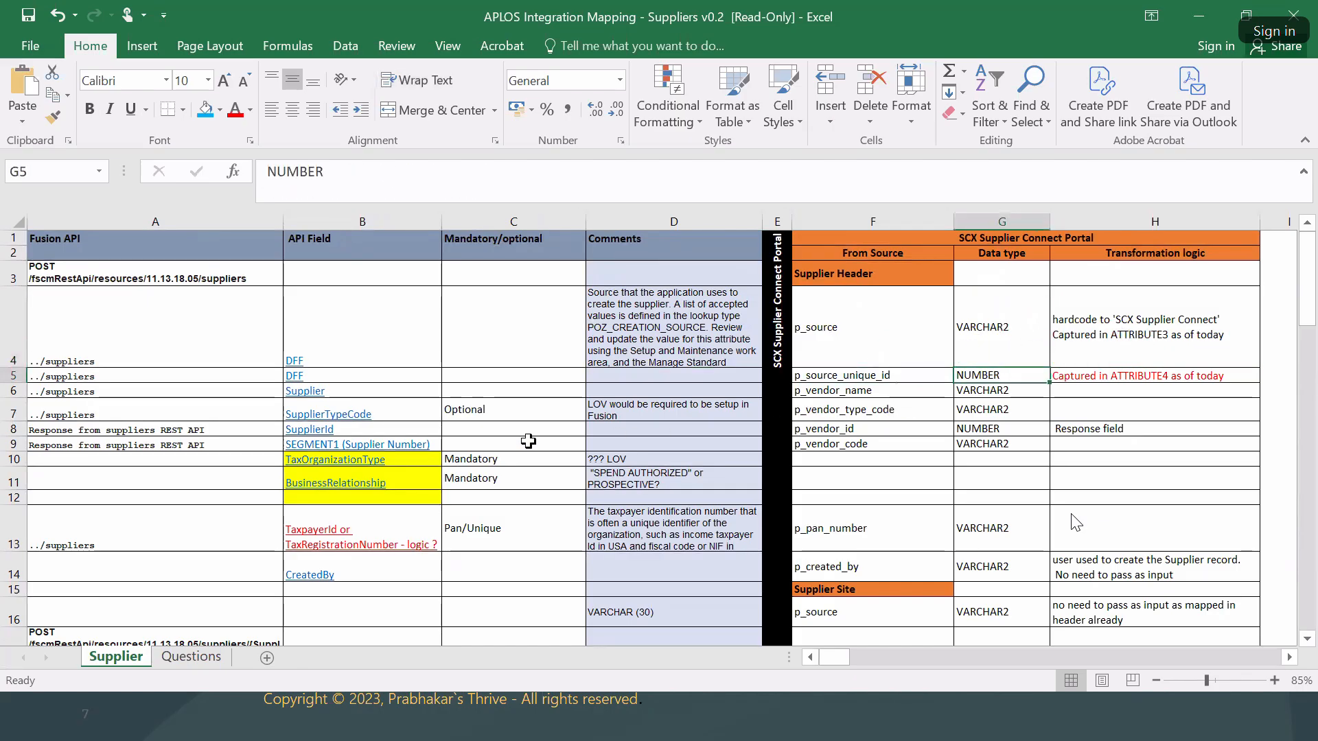
{"action": "left_click", "coordinate": [240, 393]}
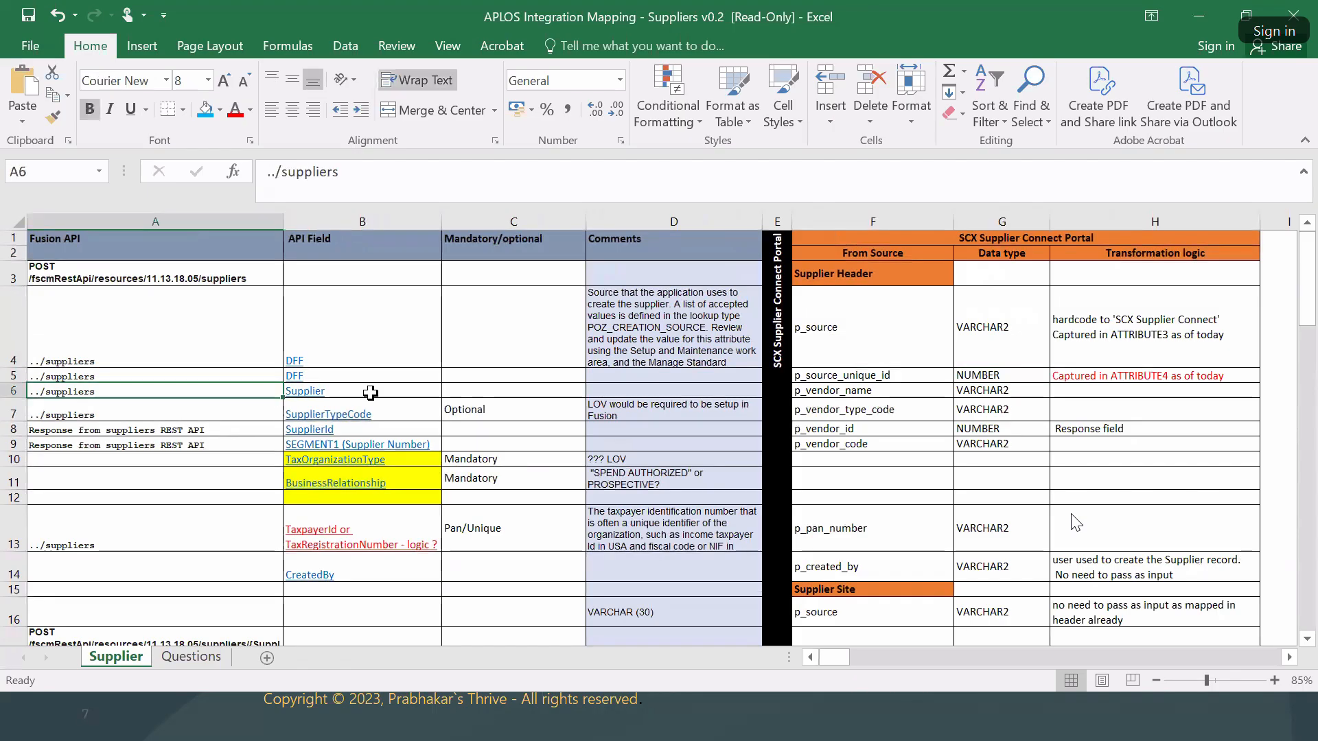
{"action": "key", "text": "Right"}
{"action": "left_click", "coordinate": [1071, 379]}
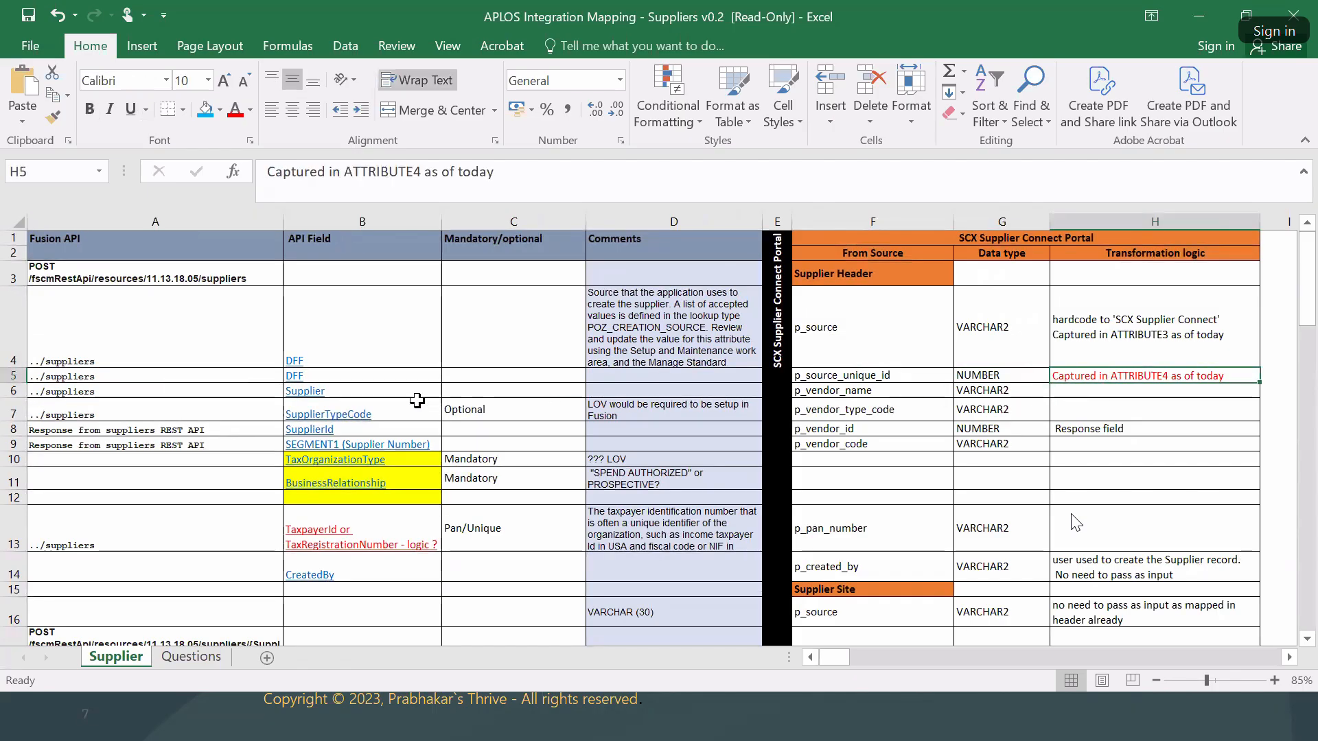
{"action": "left_click", "coordinate": [263, 392]}
{"action": "key", "text": "Right"}
{"action": "left_click", "coordinate": [863, 392]}
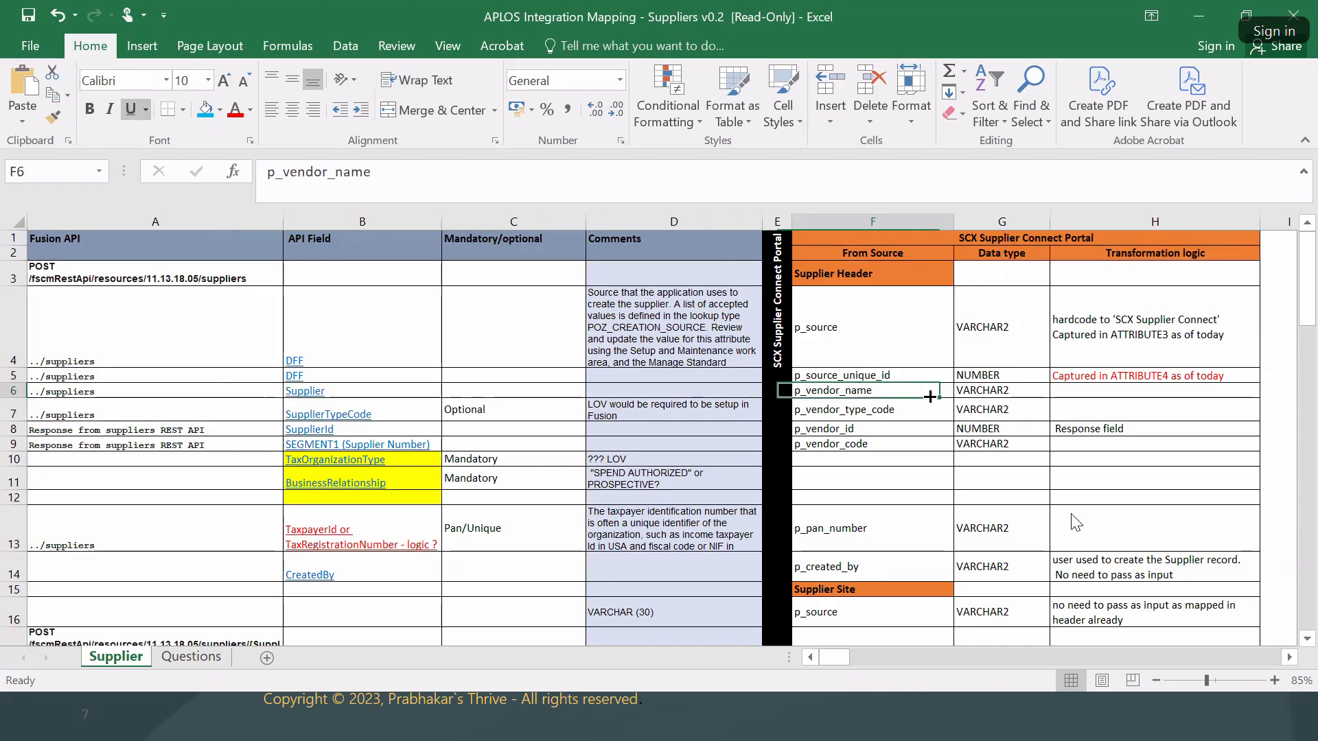
{"action": "key", "text": "Right"}
{"action": "left_click", "coordinate": [830, 412]}
{"action": "left_click", "coordinate": [1009, 409]}
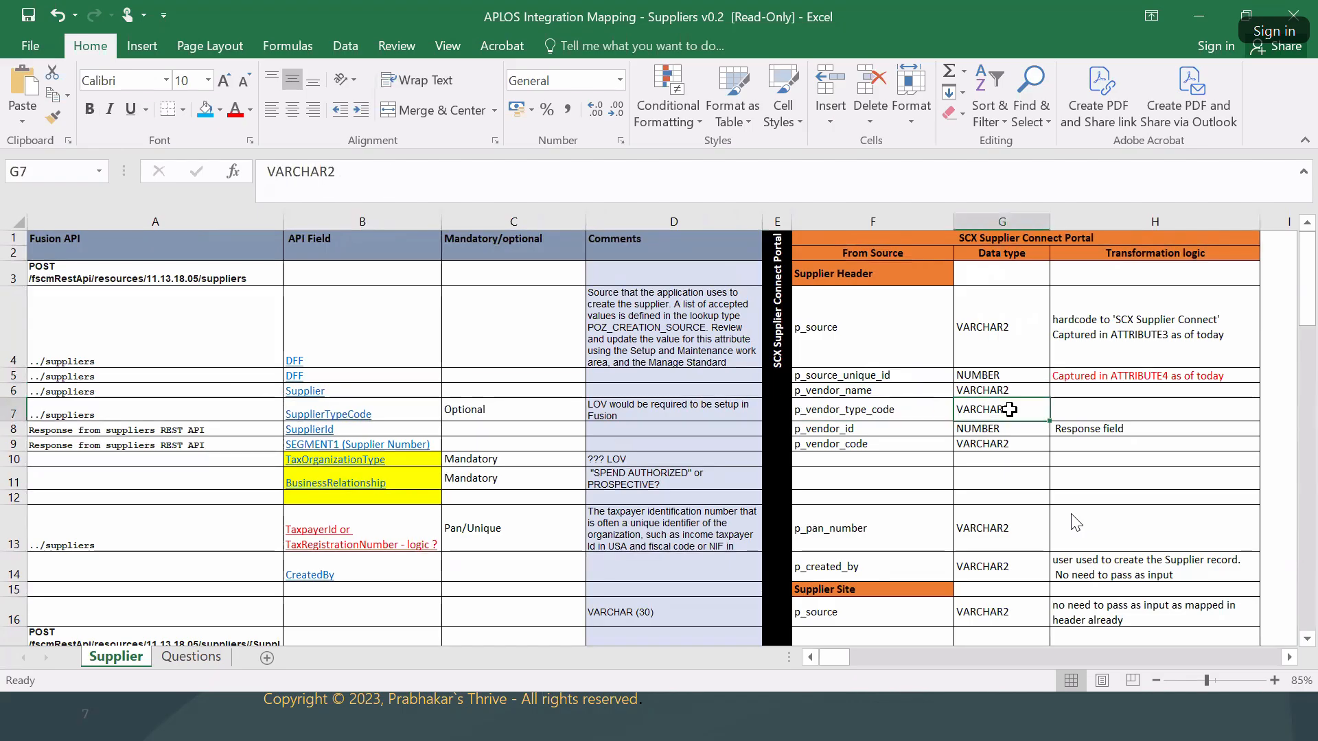
{"action": "left_click", "coordinate": [667, 414]}
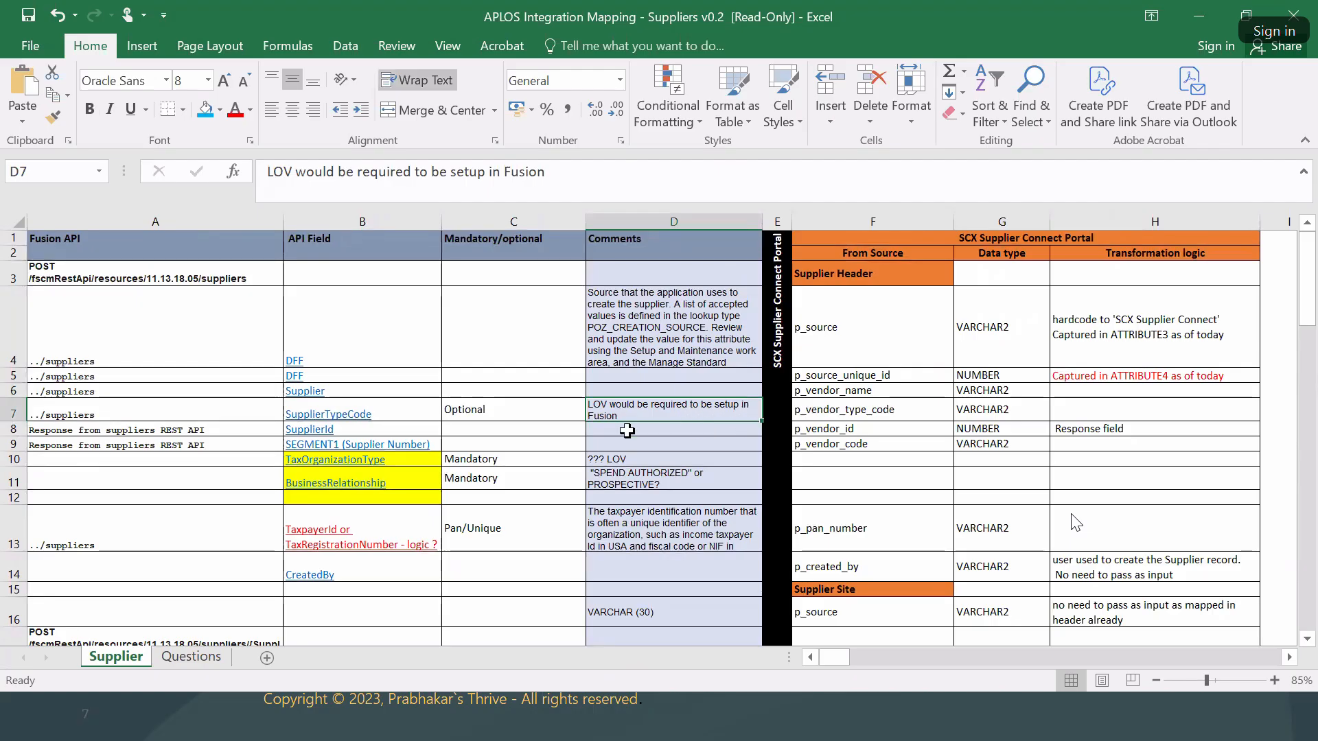
{"action": "left_click", "coordinate": [418, 414]}
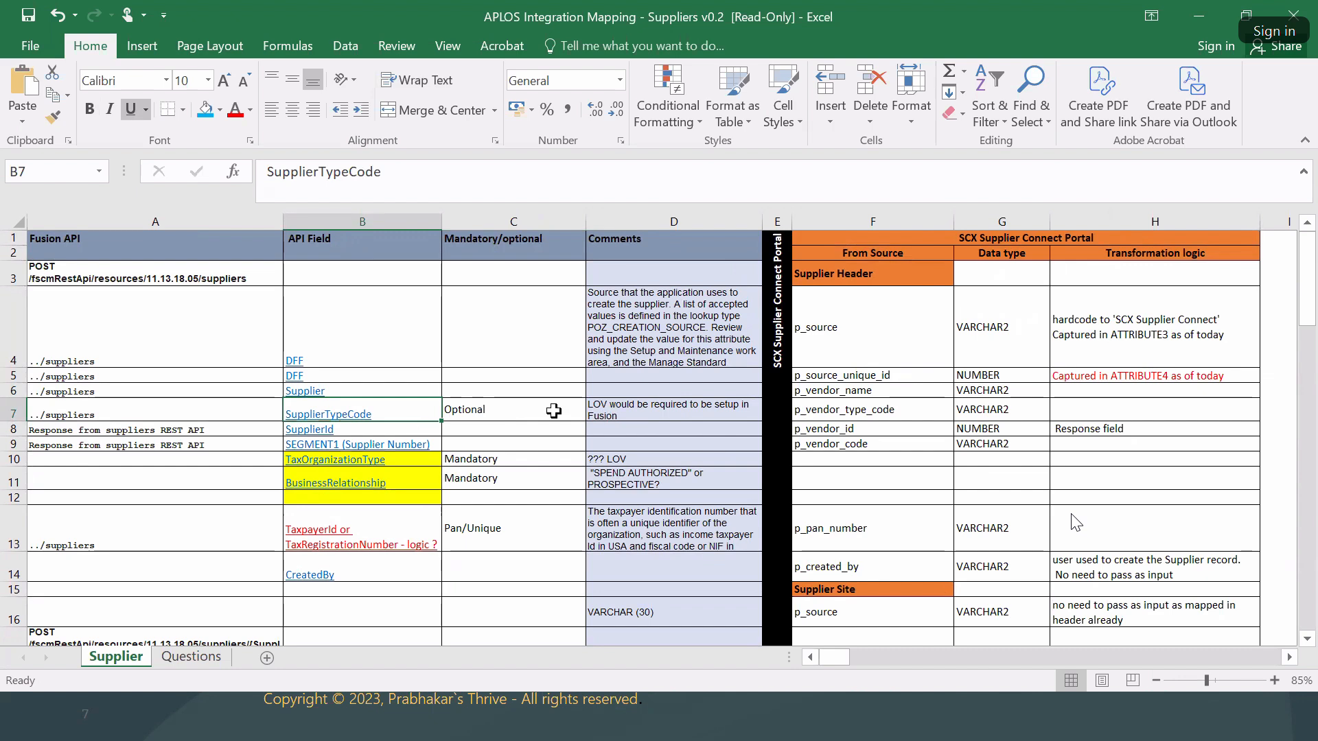
{"action": "left_click", "coordinate": [265, 426]}
{"action": "key", "text": "Right"}
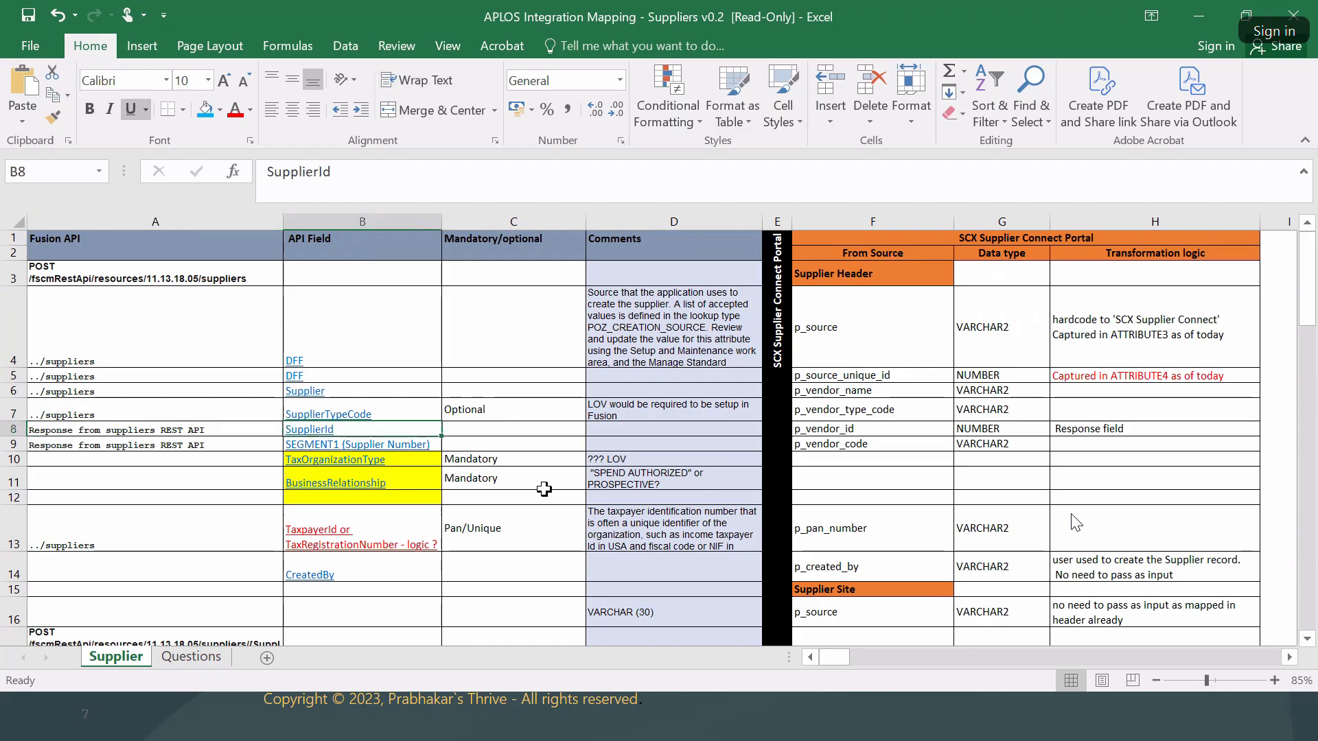
{"action": "left_click", "coordinate": [885, 427]}
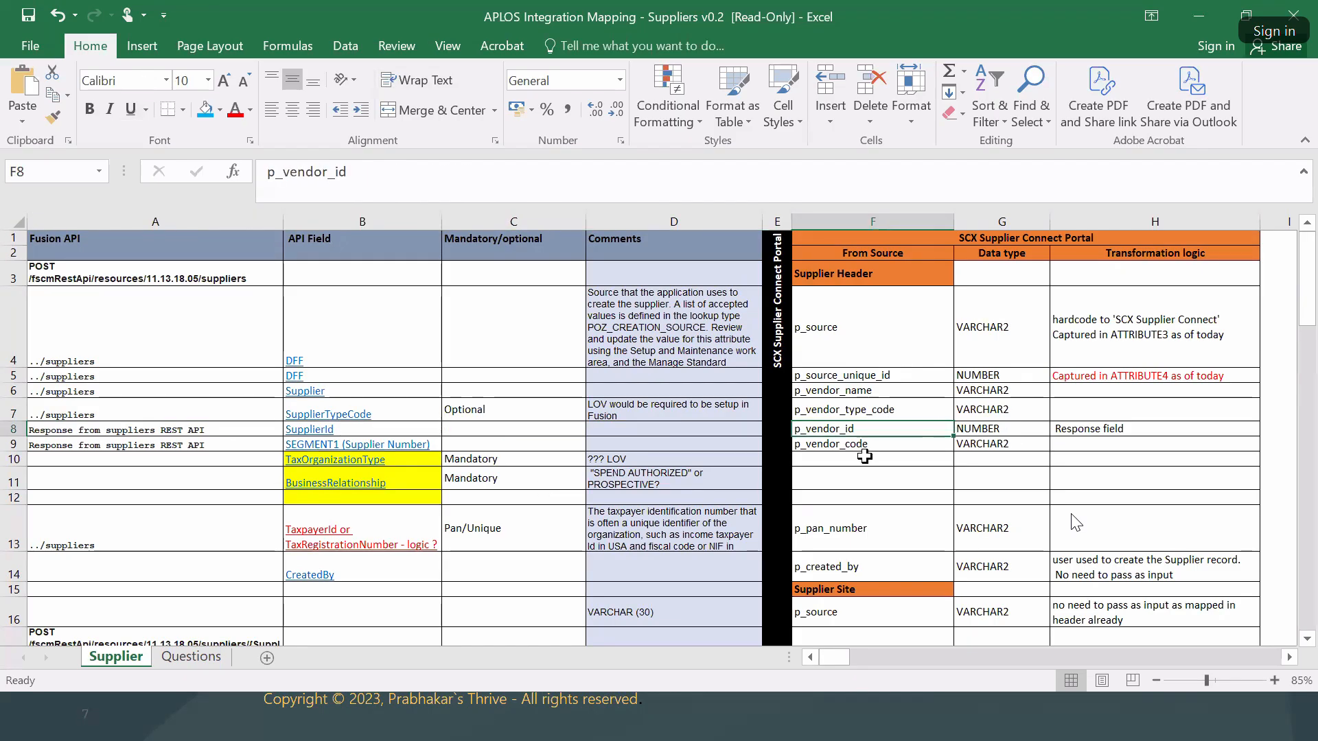
{"action": "left_click", "coordinate": [1098, 430]}
{"action": "scroll", "coordinate": [1098, 439], "scroll_direction": "down", "scroll_amount": 1}
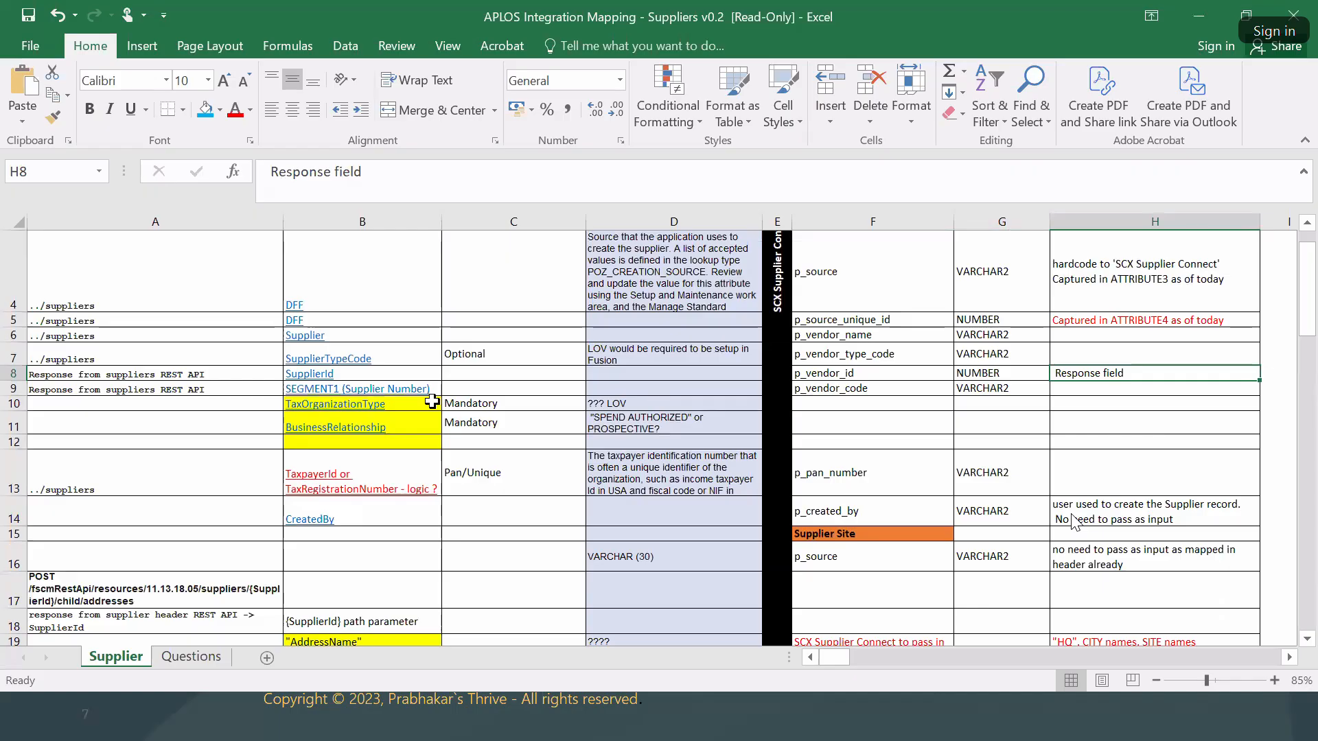
{"action": "left_click", "coordinate": [253, 390]}
{"action": "key", "text": "Right"}
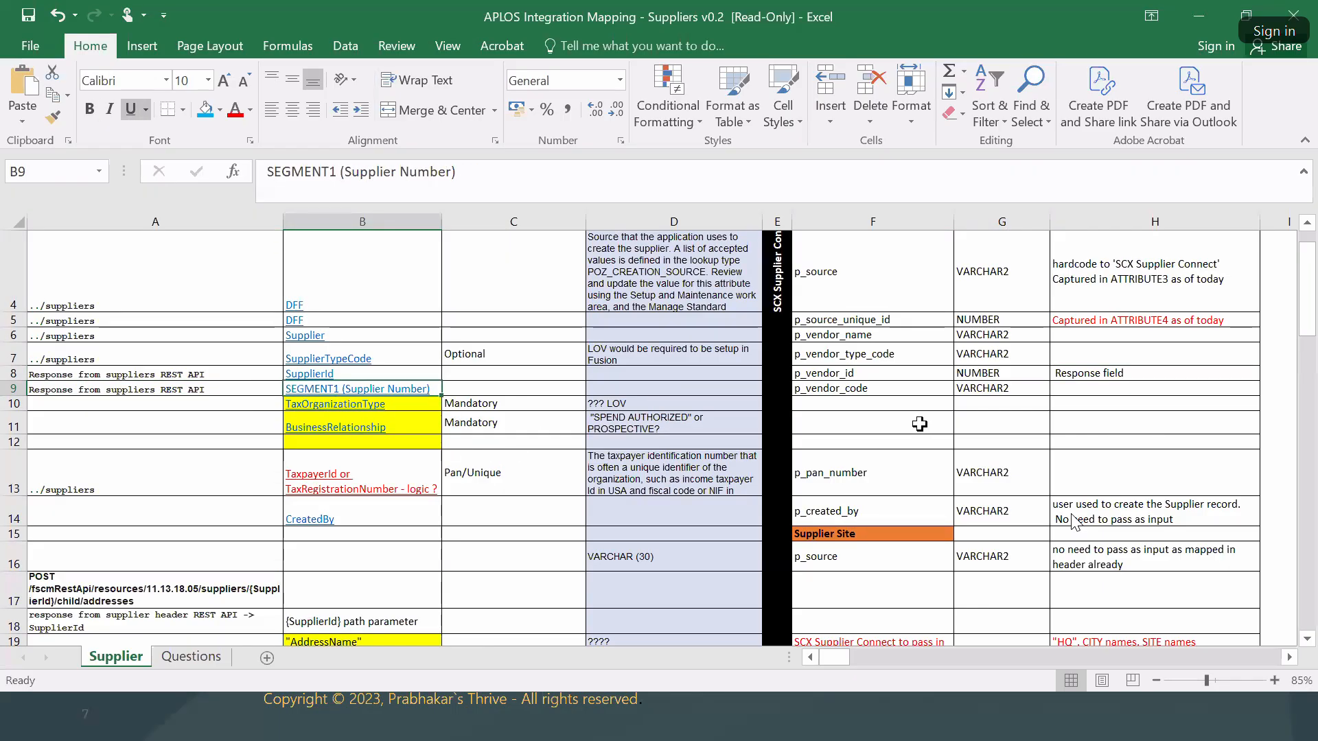
{"action": "left_click", "coordinate": [880, 390]}
{"action": "key", "text": "Right"}
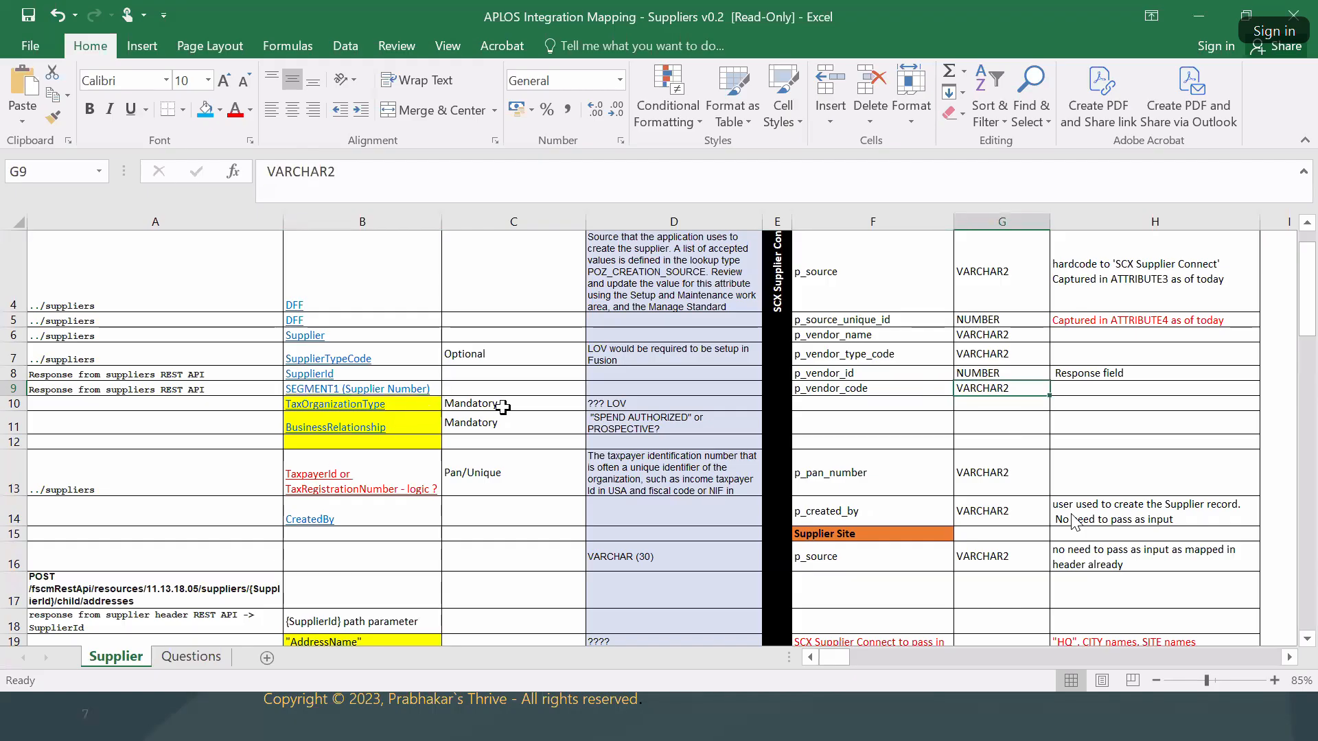
{"action": "left_click_drag", "start_coordinate": [504, 404], "coordinate": [506, 466]}
{"action": "scroll", "coordinate": [515, 429], "scroll_direction": "up", "scroll_amount": 1}
{"action": "left_click_drag", "start_coordinate": [510, 404], "coordinate": [580, 521]}
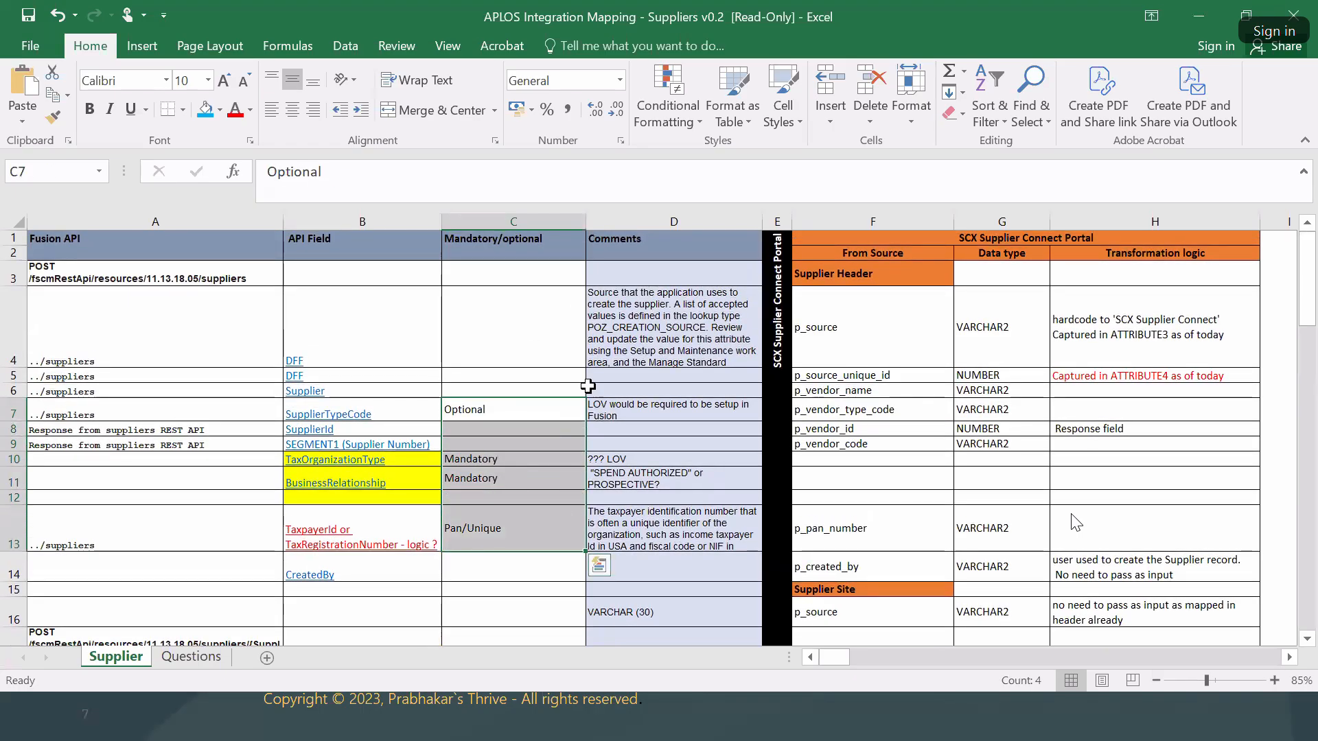
{"action": "scroll", "coordinate": [522, 481], "scroll_direction": "down", "scroll_amount": 2}
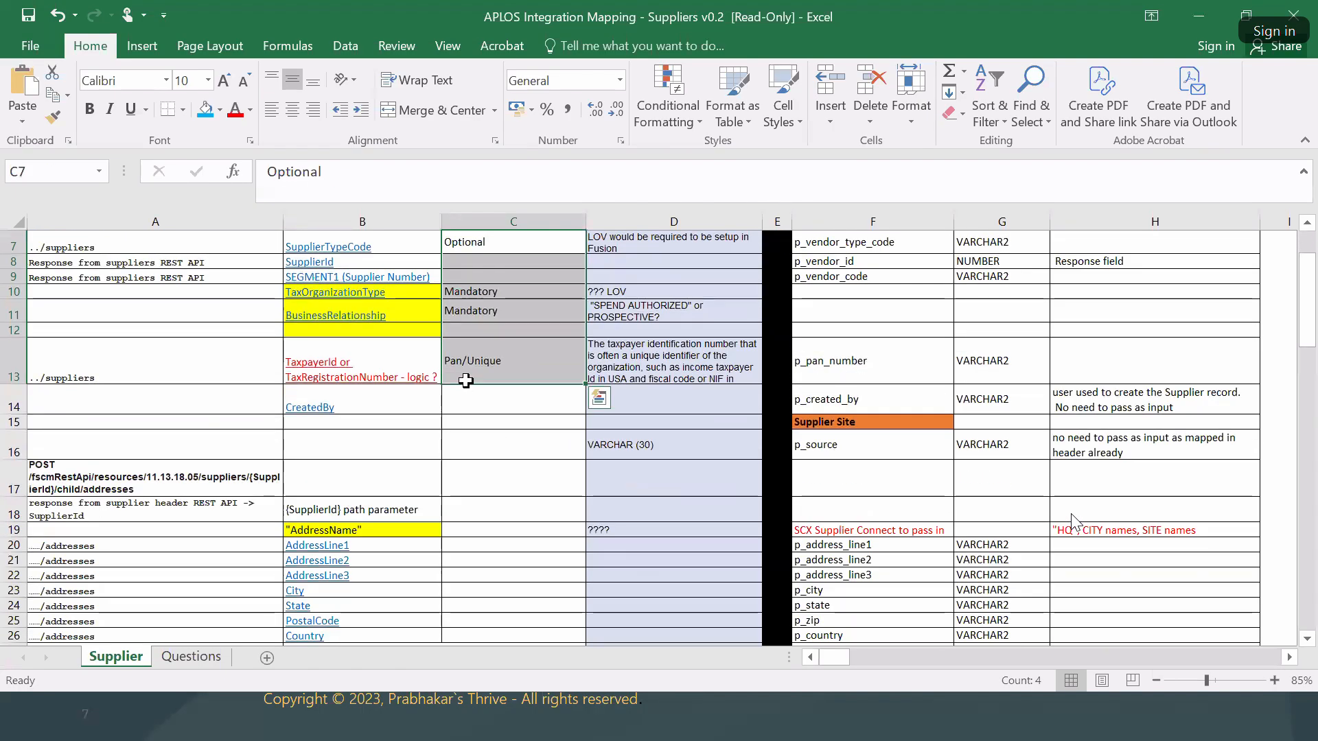
{"action": "left_click", "coordinate": [122, 359]}
{"action": "key", "text": "Right"}
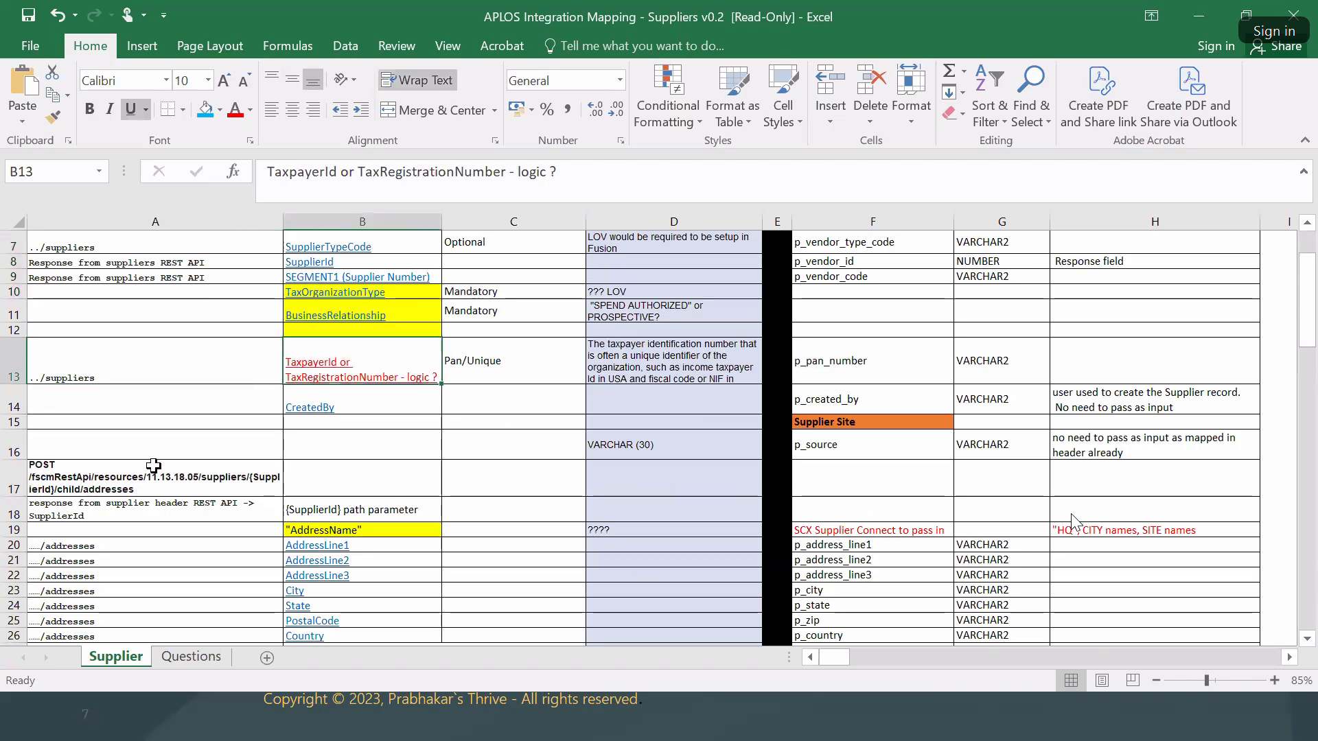
{"action": "left_click", "coordinate": [248, 408]}
{"action": "key", "text": "Right"}
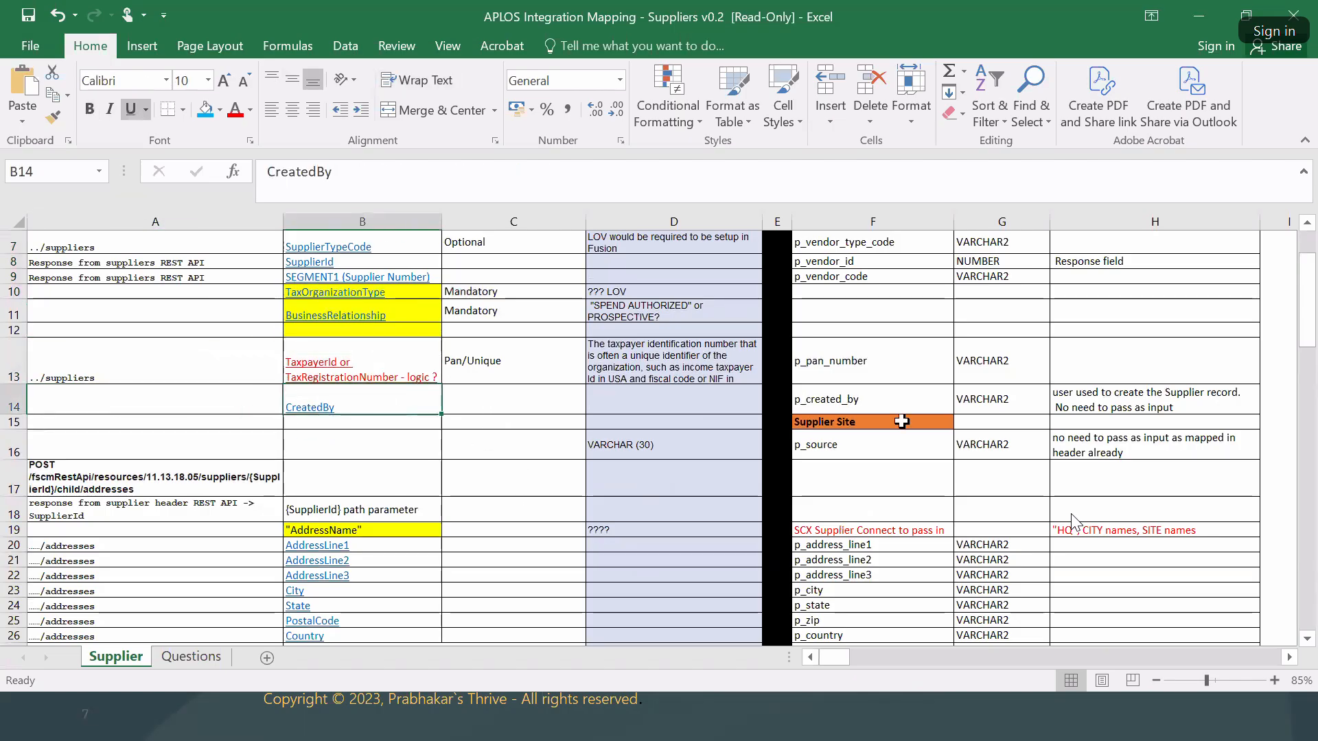
{"action": "left_click", "coordinate": [881, 364]}
{"action": "key", "text": "Right"}
{"action": "left_click", "coordinate": [875, 398]}
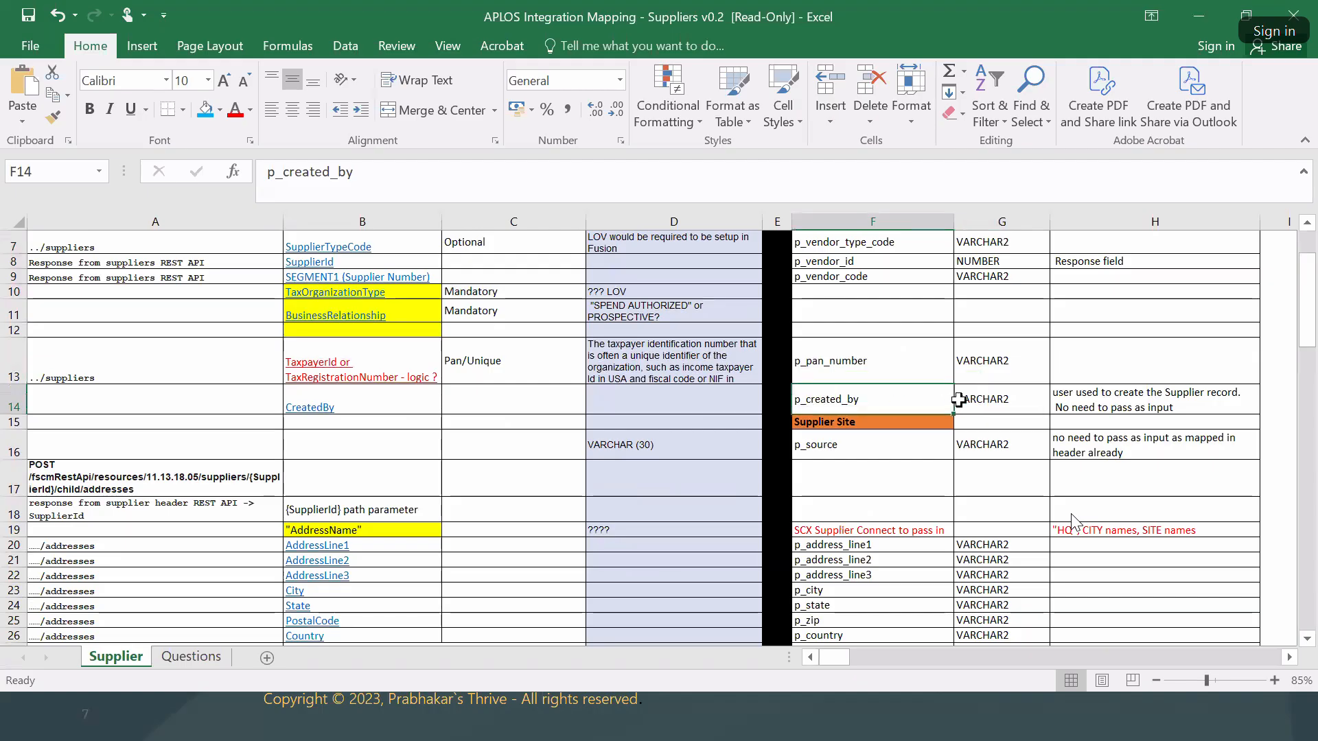
{"action": "scroll", "coordinate": [883, 457], "scroll_direction": "up", "scroll_amount": 2}
{"action": "scroll", "coordinate": [885, 456], "scroll_direction": "down", "scroll_amount": 3}
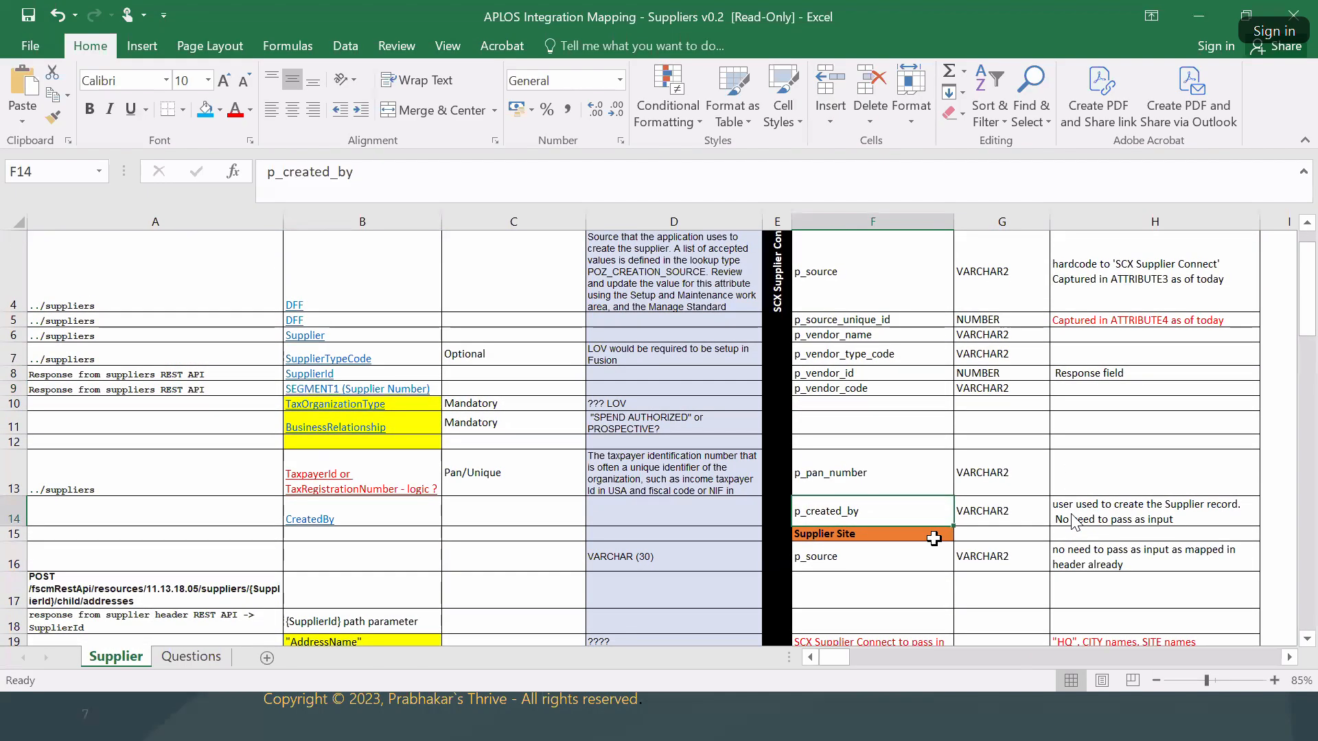
{"action": "left_click", "coordinate": [848, 388]}
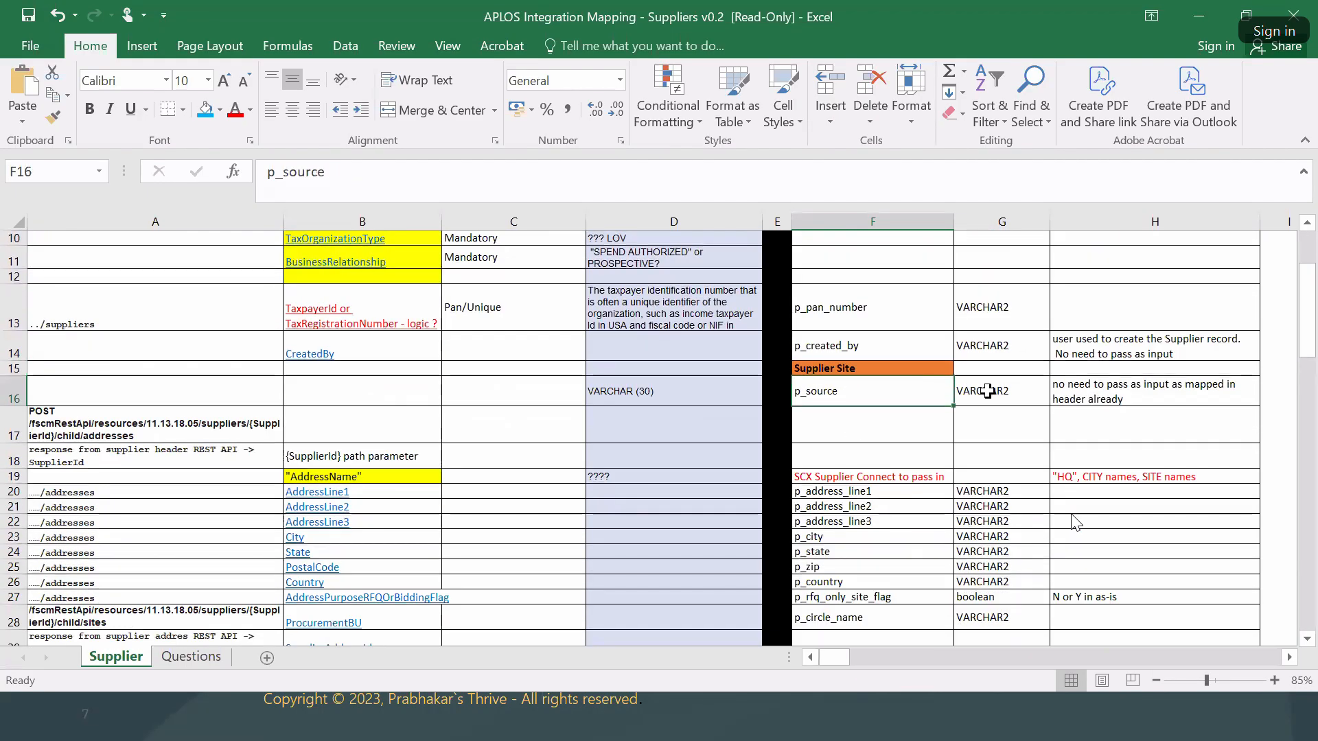
{"action": "scroll", "coordinate": [988, 390], "scroll_direction": "down", "scroll_amount": 2}
{"action": "left_click", "coordinate": [166, 338]}
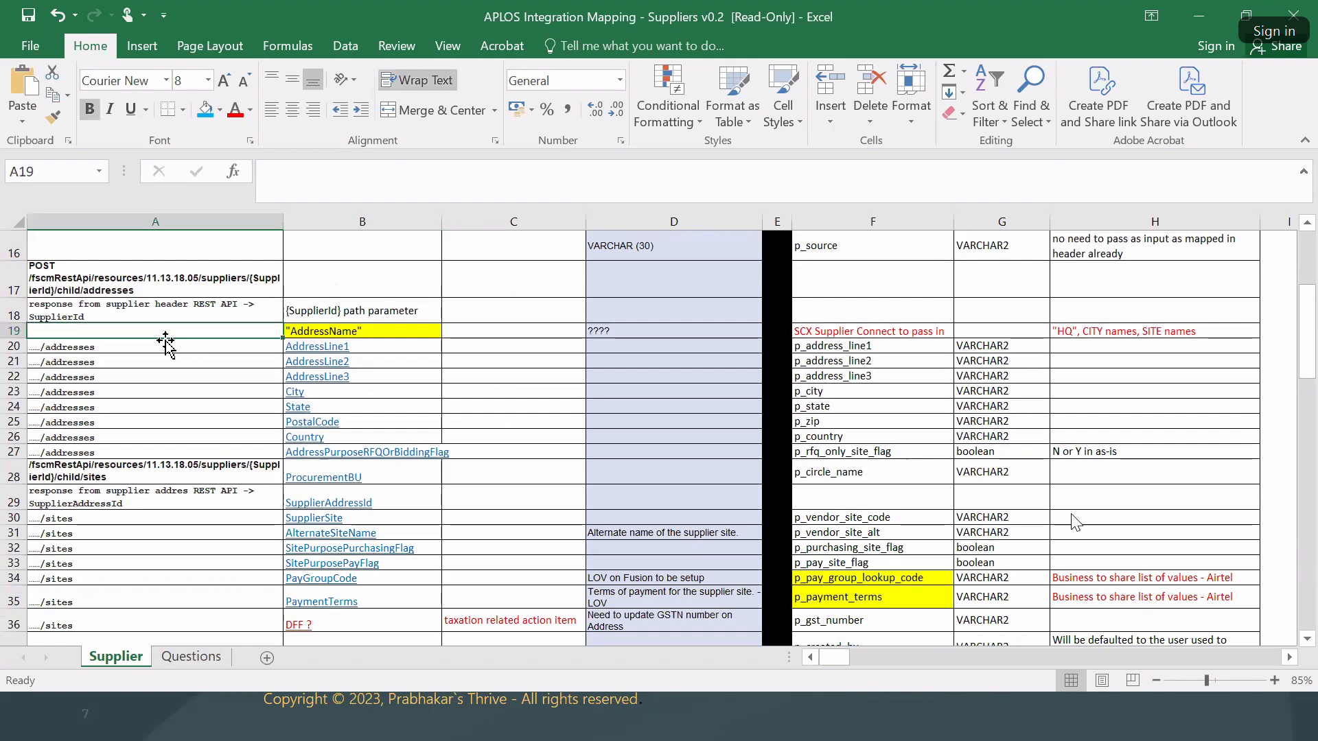
{"action": "scroll", "coordinate": [219, 447], "scroll_direction": "down", "scroll_amount": 3}
{"action": "scroll", "coordinate": [219, 447], "scroll_direction": "down", "scroll_amount": 4}
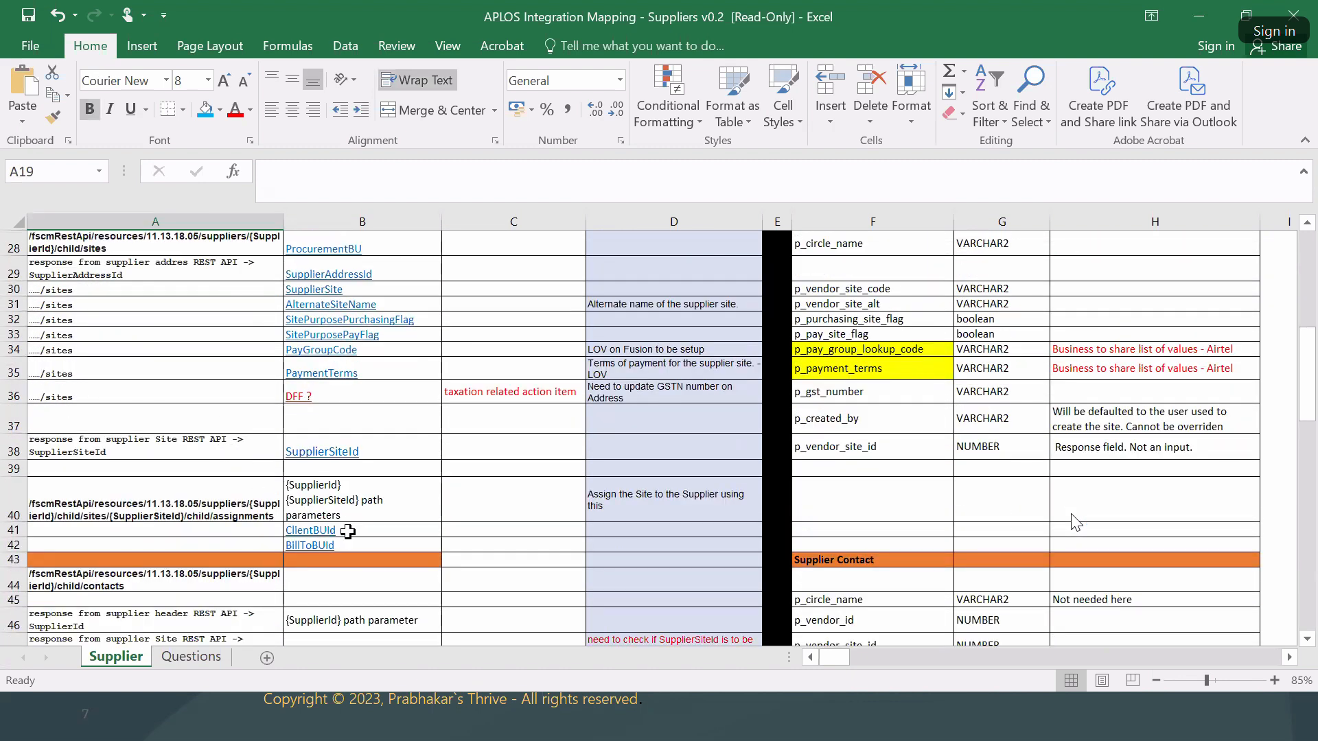
{"action": "scroll", "coordinate": [192, 514], "scroll_direction": "down", "scroll_amount": 2}
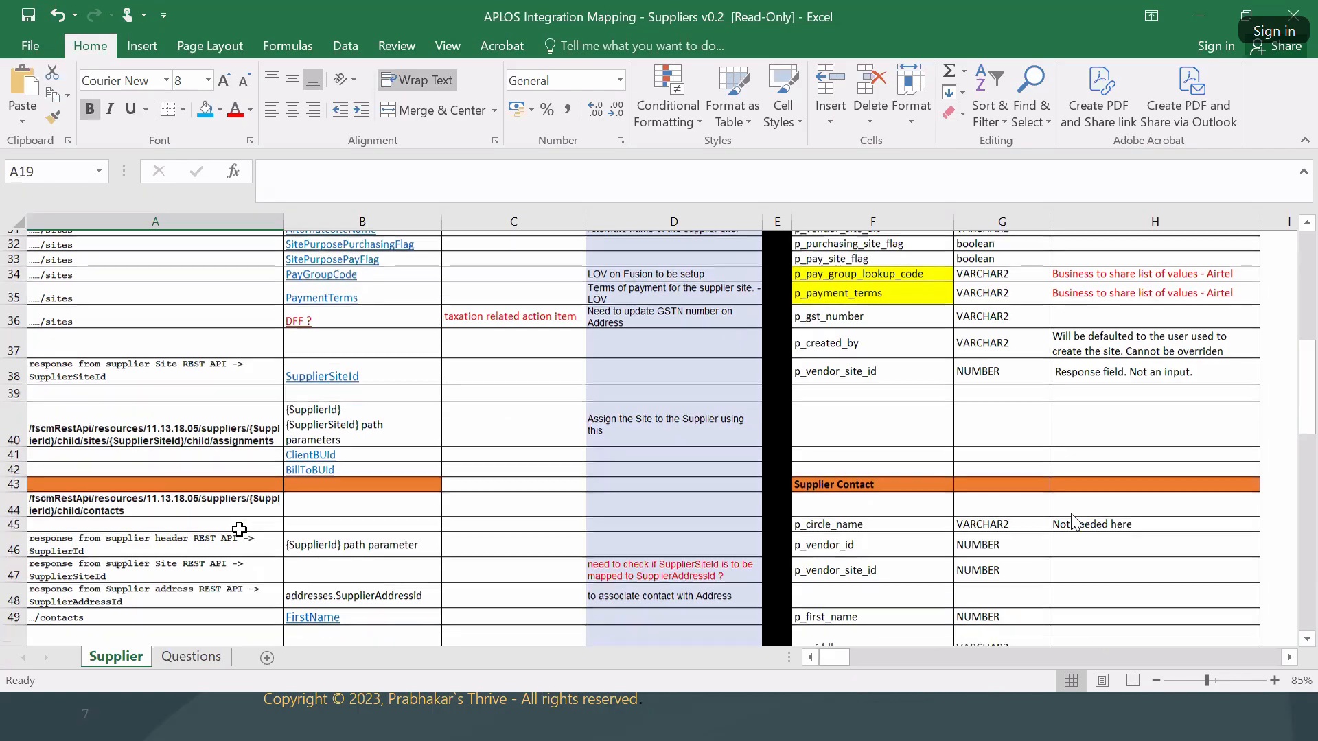
{"action": "scroll", "coordinate": [454, 475], "scroll_direction": "up", "scroll_amount": 4}
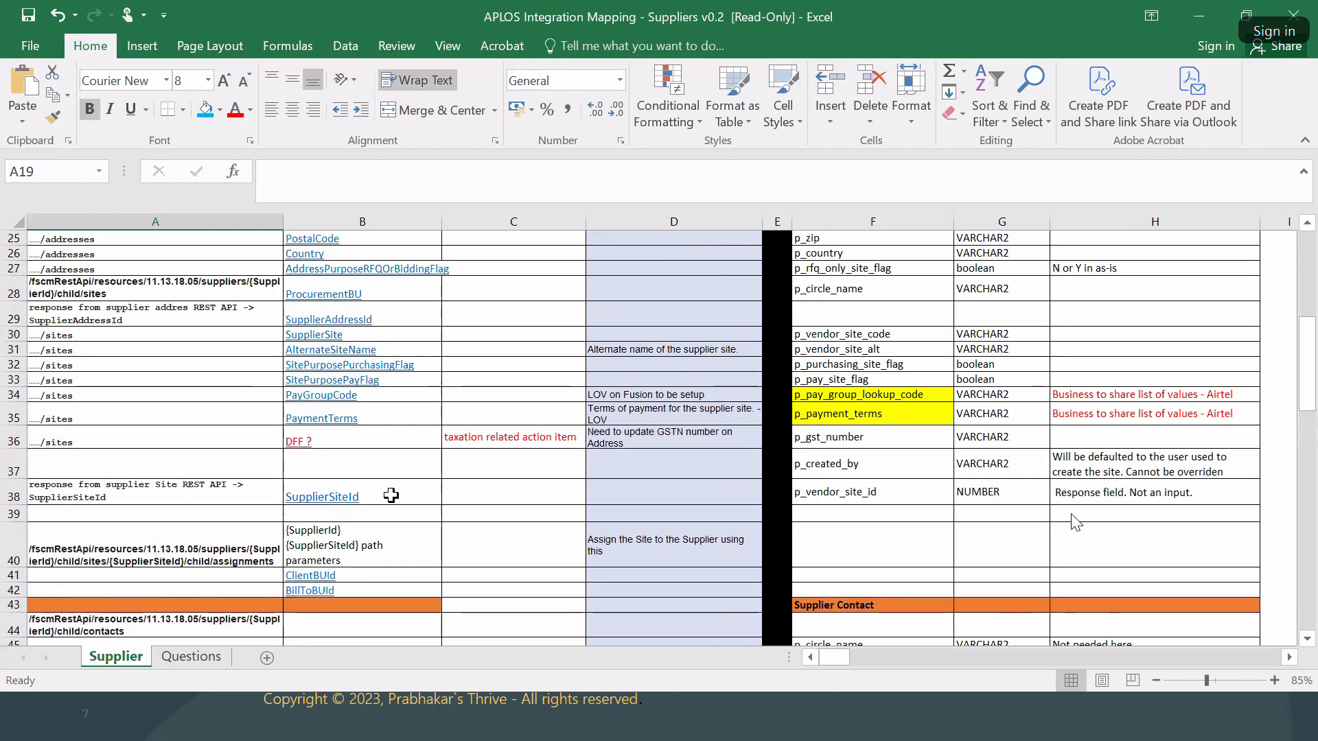
{"action": "left_click", "coordinate": [389, 494]}
{"action": "scroll", "coordinate": [382, 422], "scroll_direction": "up", "scroll_amount": 4}
{"action": "left_click_drag", "start_coordinate": [382, 422], "coordinate": [456, 546]}
{"action": "scroll", "coordinate": [459, 508], "scroll_direction": "down", "scroll_amount": 1}
{"action": "scroll", "coordinate": [459, 508], "scroll_direction": "down", "scroll_amount": 2}
{"action": "left_click", "coordinate": [399, 388]}
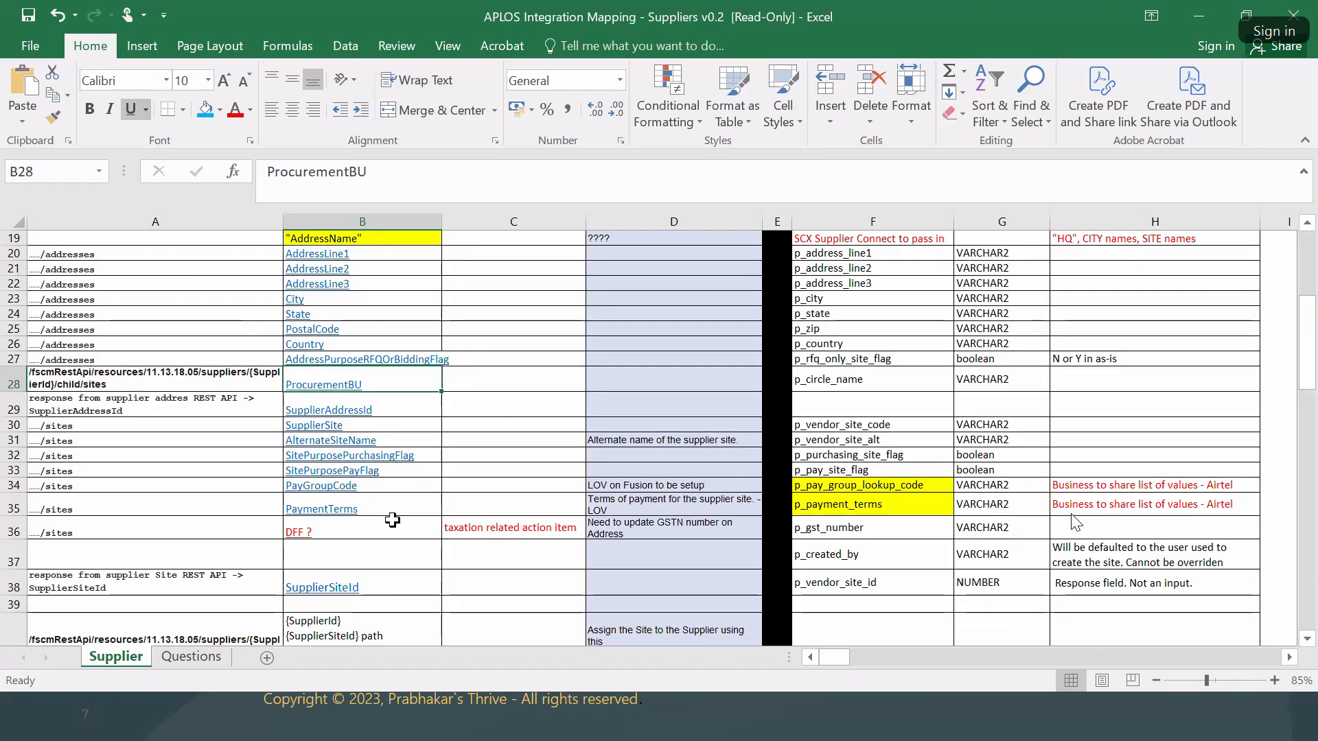
{"action": "scroll", "coordinate": [391, 517], "scroll_direction": "down", "scroll_amount": 5}
{"action": "scroll", "coordinate": [516, 491], "scroll_direction": "up", "scroll_amount": 11}
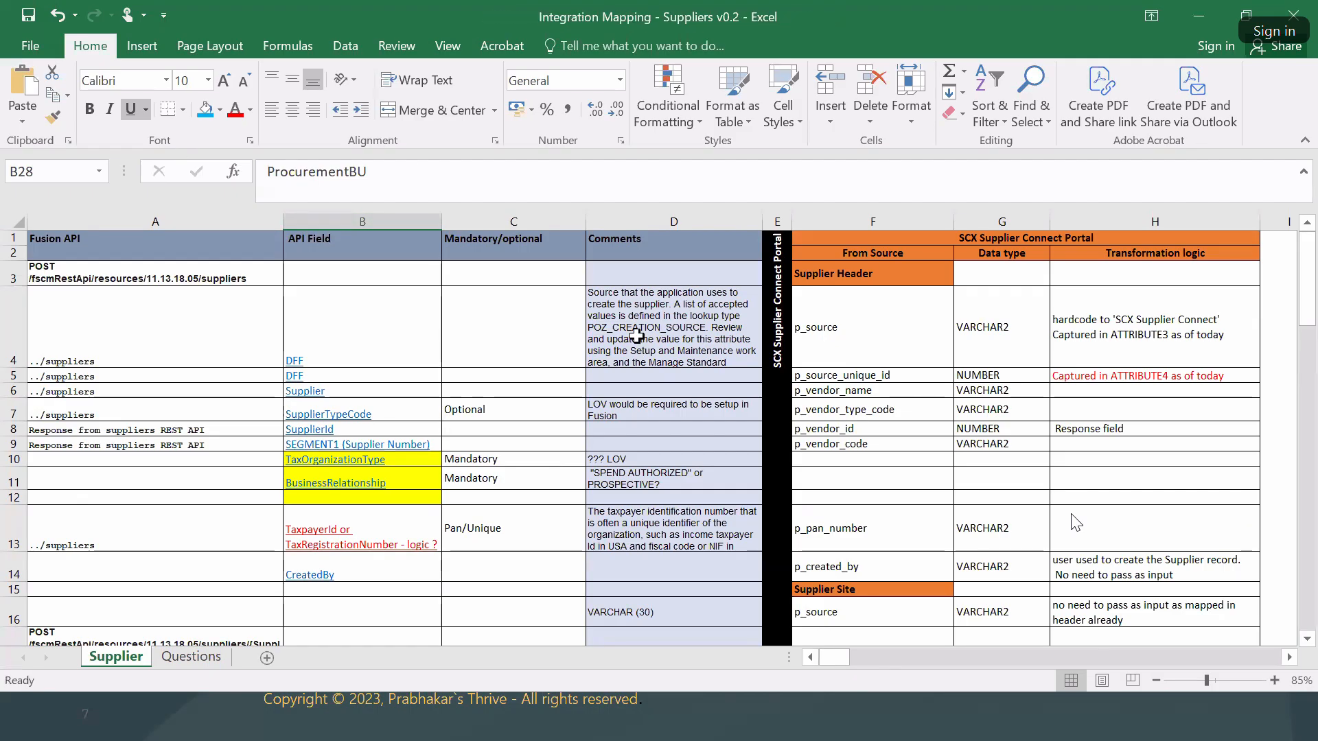
{"action": "left_click_drag", "start_coordinate": [110, 266], "coordinate": [97, 618]}
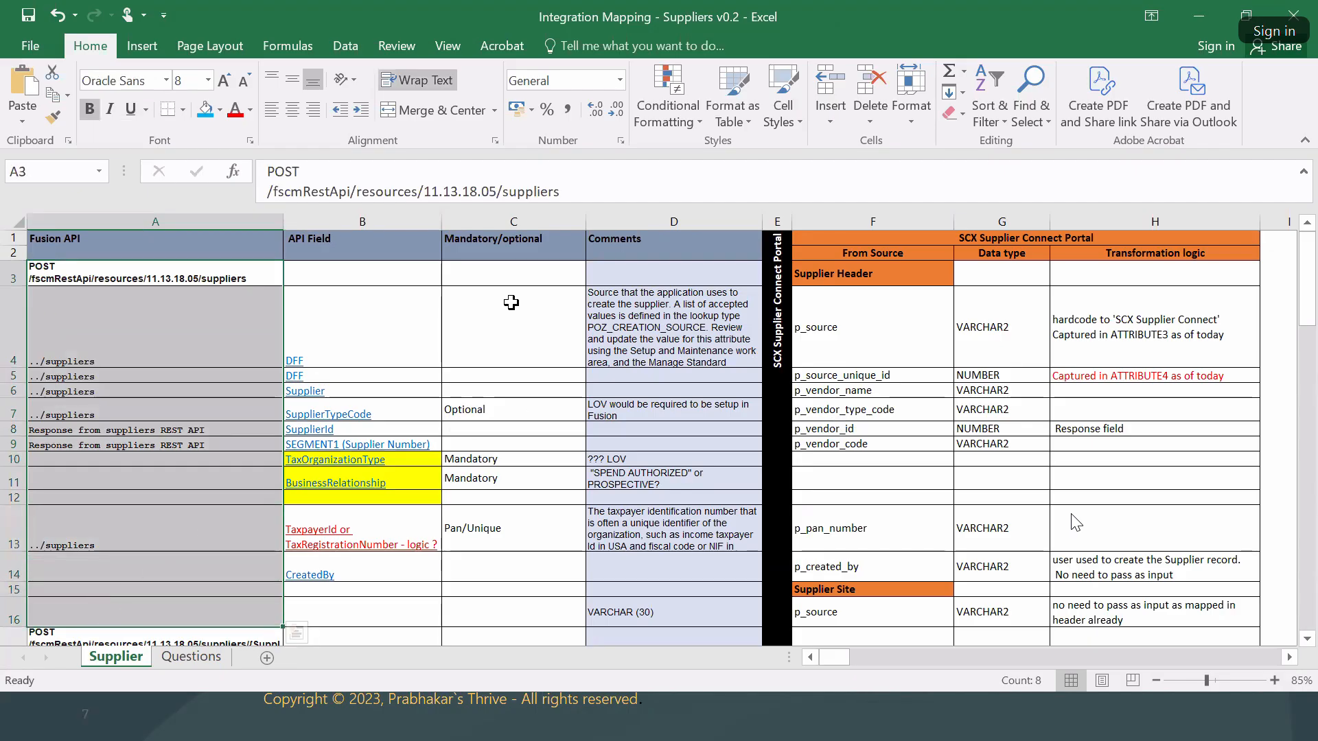
{"action": "left_click", "coordinate": [368, 355]}
{"action": "left_click", "coordinate": [834, 334]}
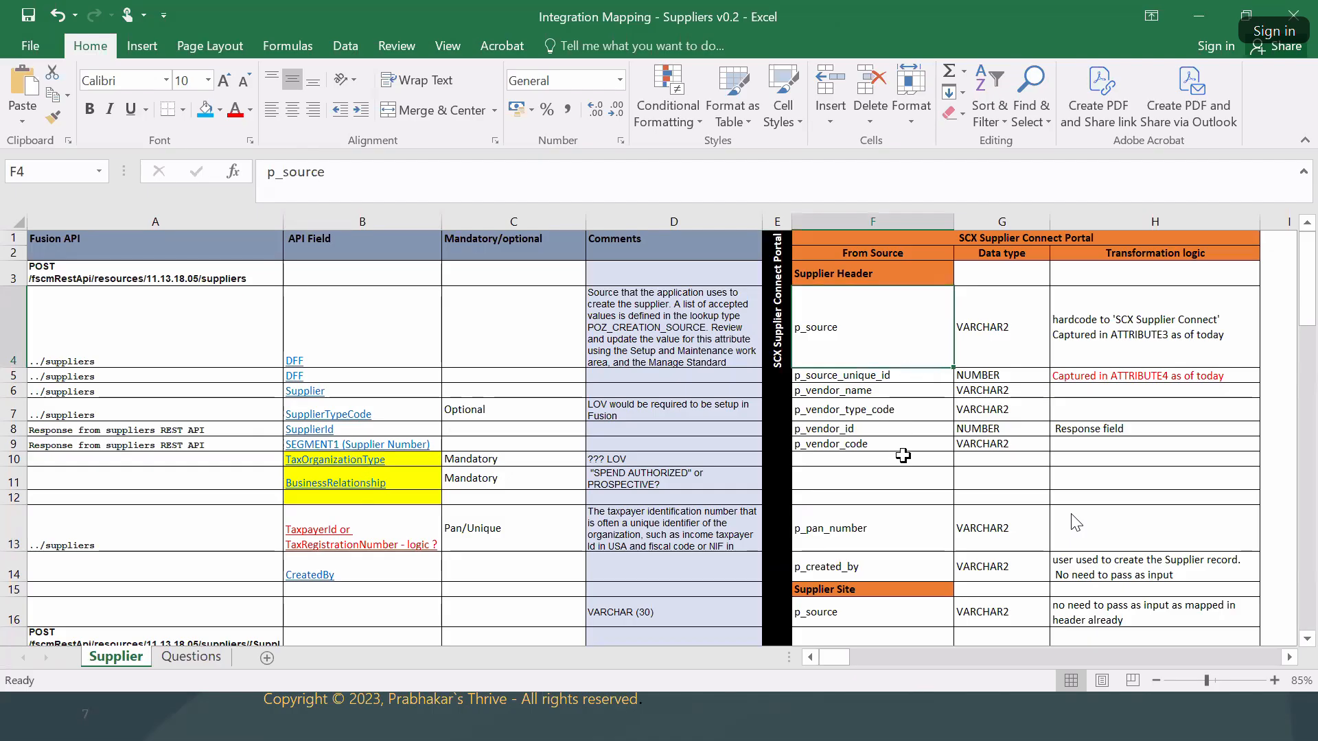
{"action": "left_click", "coordinate": [971, 244]}
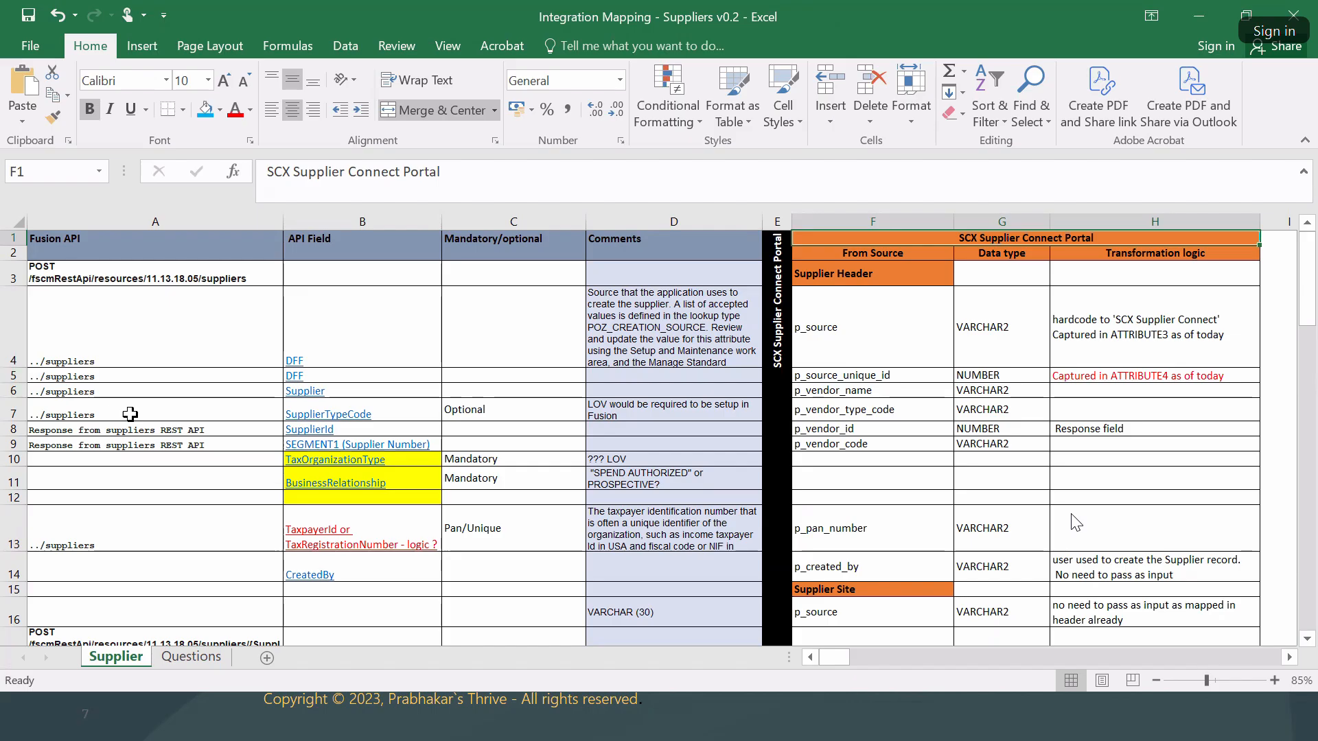
{"action": "left_click_drag", "start_coordinate": [153, 329], "coordinate": [124, 536]}
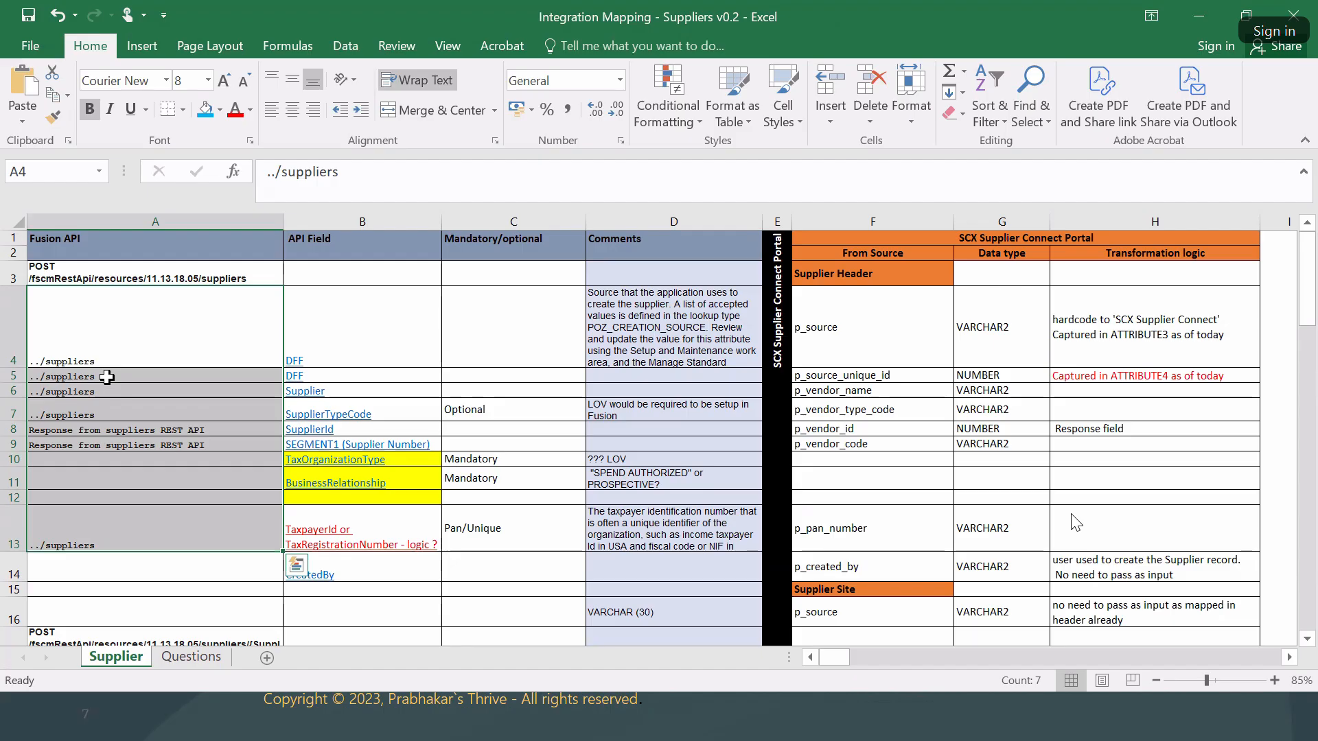
{"action": "left_click_drag", "start_coordinate": [75, 274], "coordinate": [70, 627]}
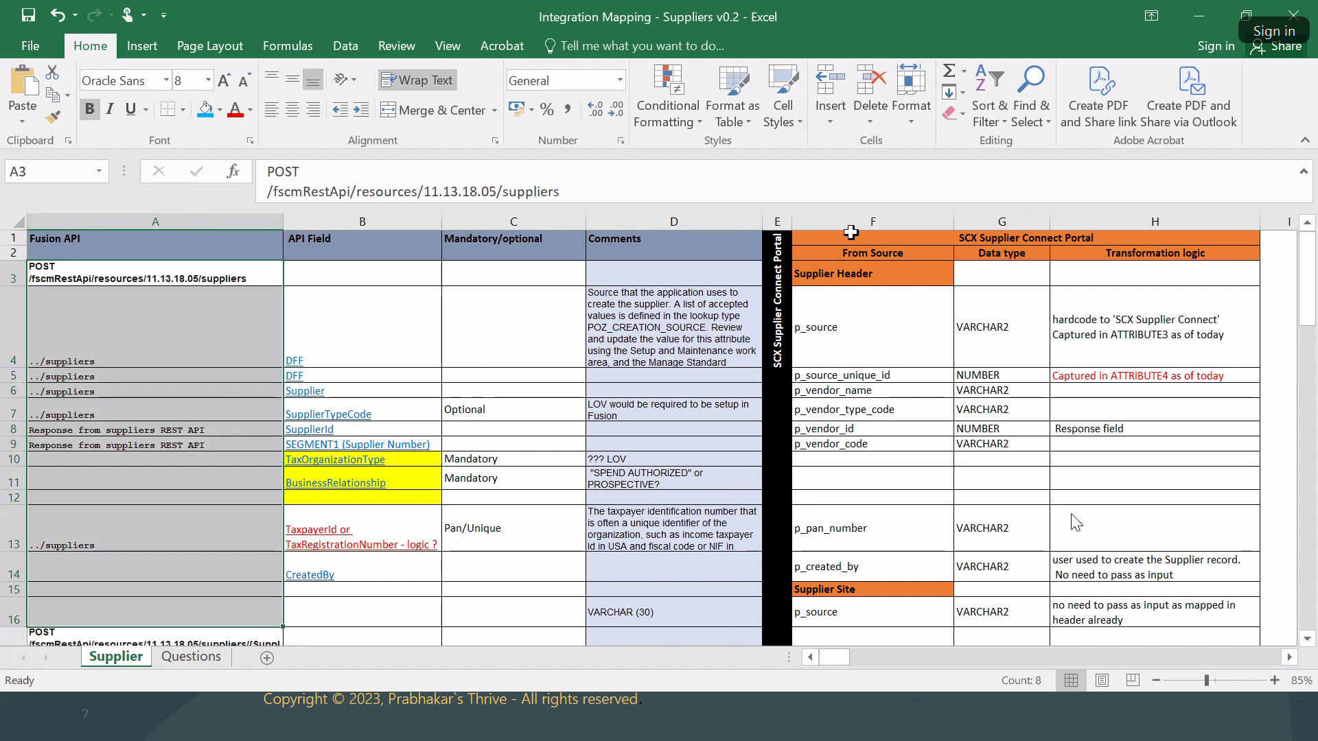
{"action": "left_click", "coordinate": [910, 372]}
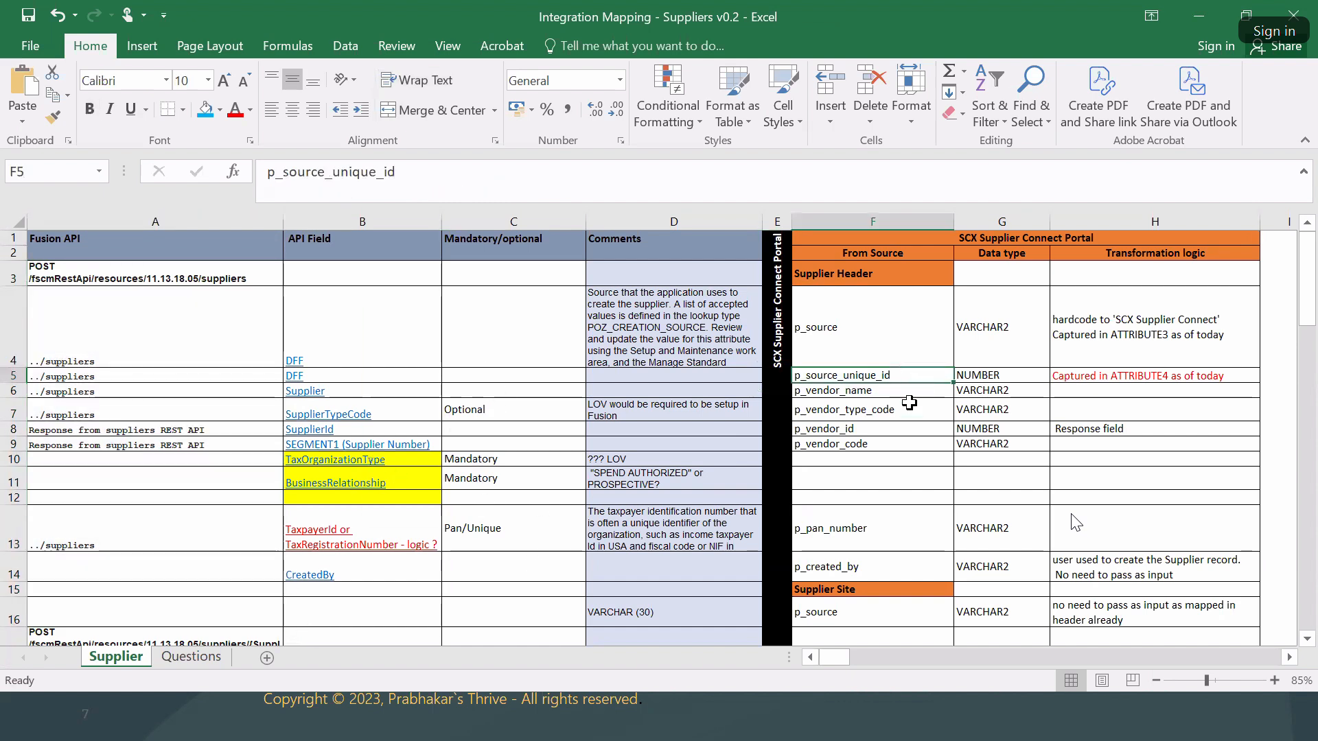
{"action": "left_click", "coordinate": [871, 252]}
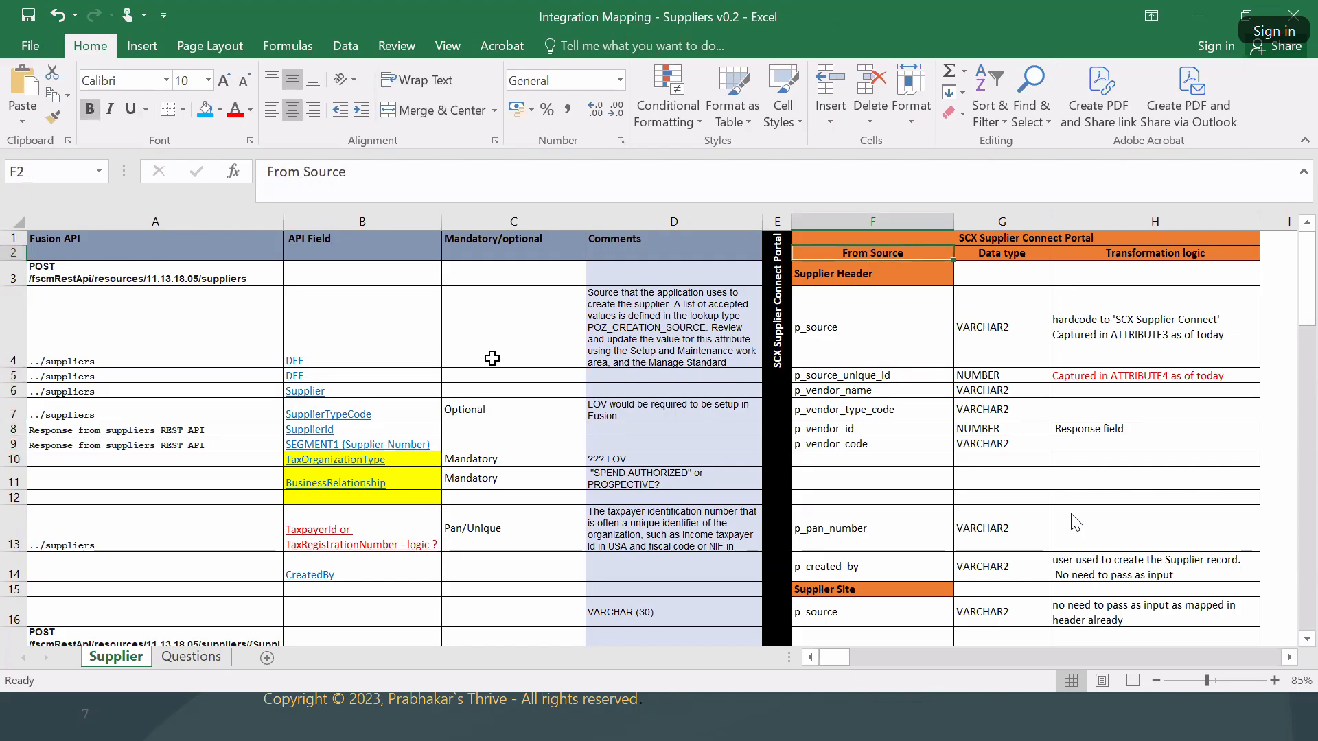
{"action": "left_click", "coordinate": [1042, 341]}
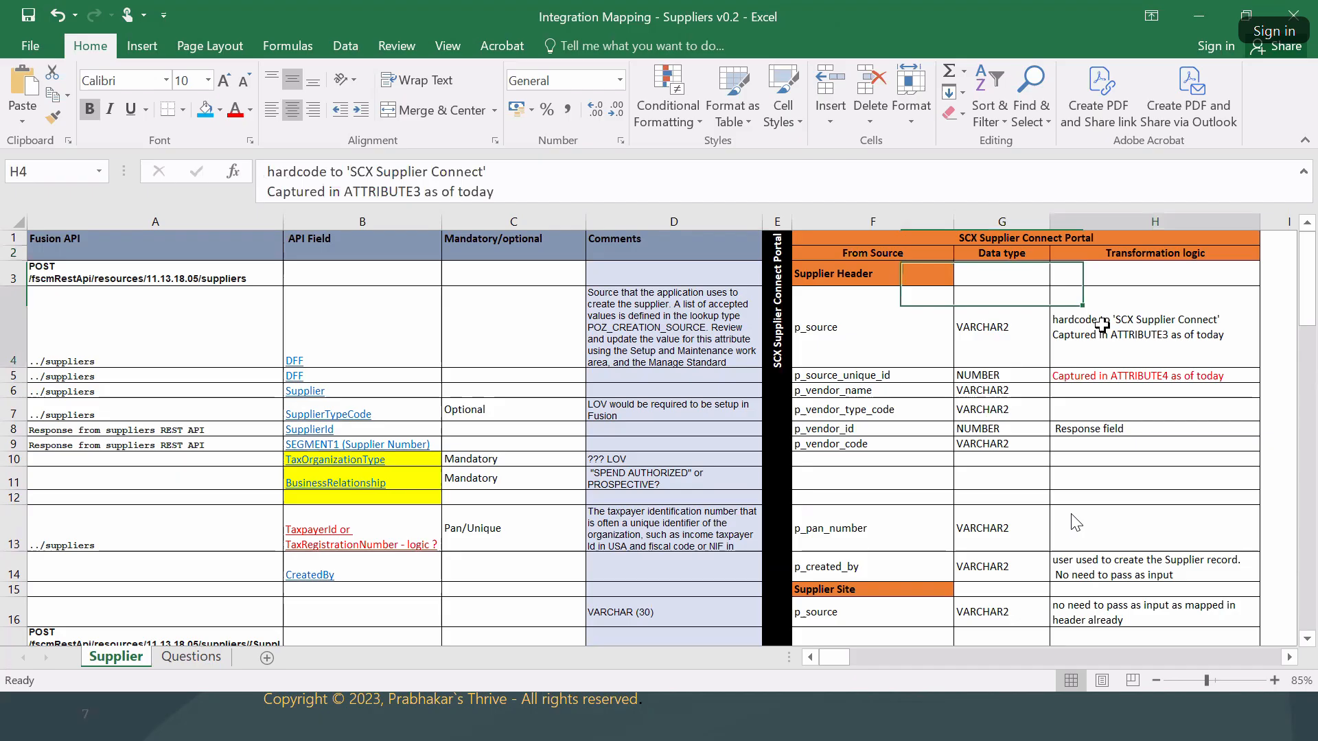
{"action": "scroll", "coordinate": [927, 385], "scroll_direction": "down", "scroll_amount": 5}
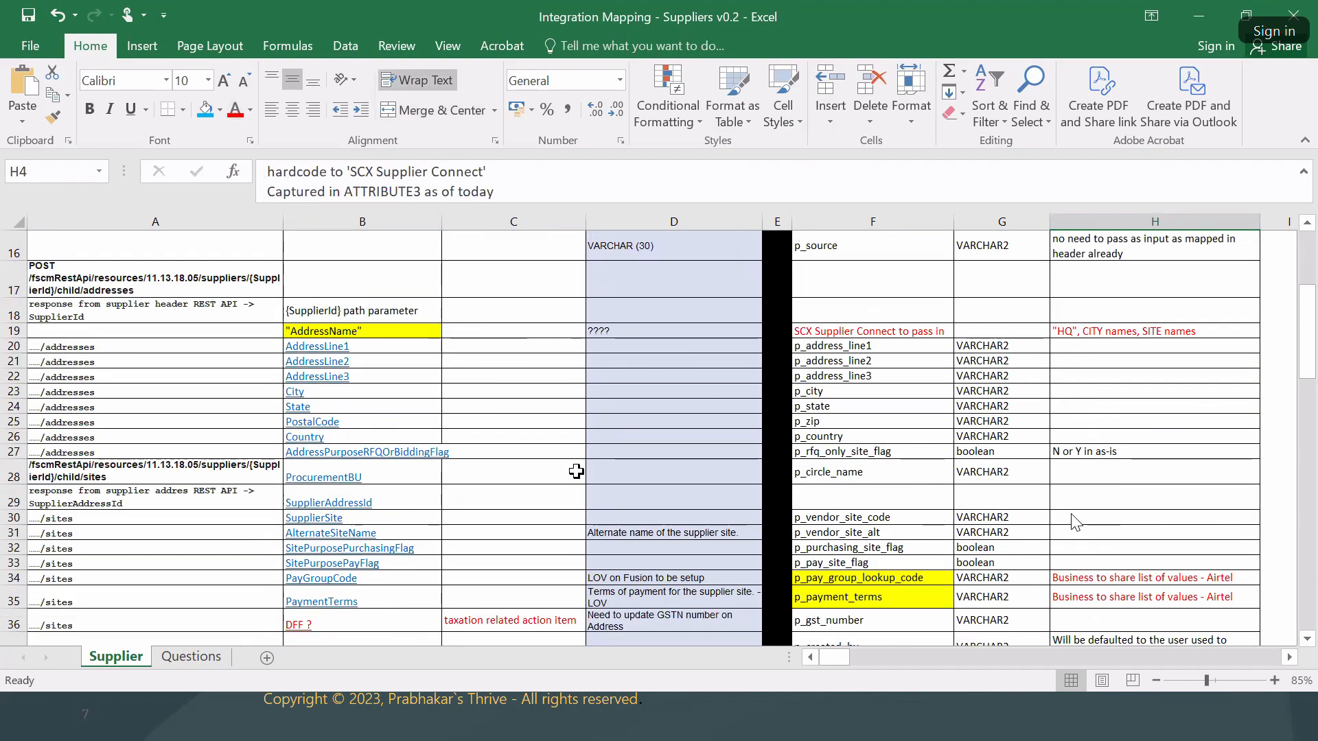
{"action": "scroll", "coordinate": [426, 332], "scroll_direction": "up", "scroll_amount": 5}
{"action": "left_click", "coordinate": [345, 276]}
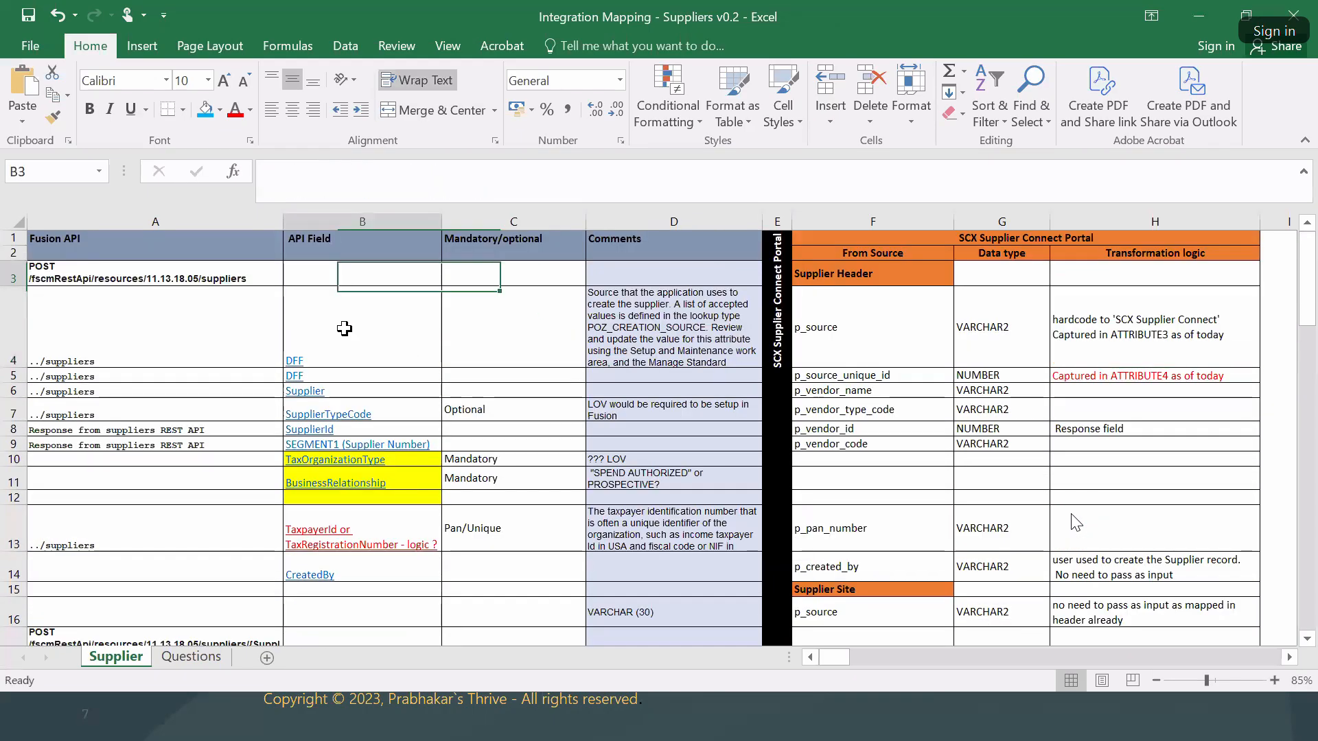
{"action": "left_click_drag", "start_coordinate": [345, 329], "coordinate": [380, 542]}
{"action": "scroll", "coordinate": [380, 520], "scroll_direction": "down", "scroll_amount": 1}
{"action": "left_click", "coordinate": [339, 422]}
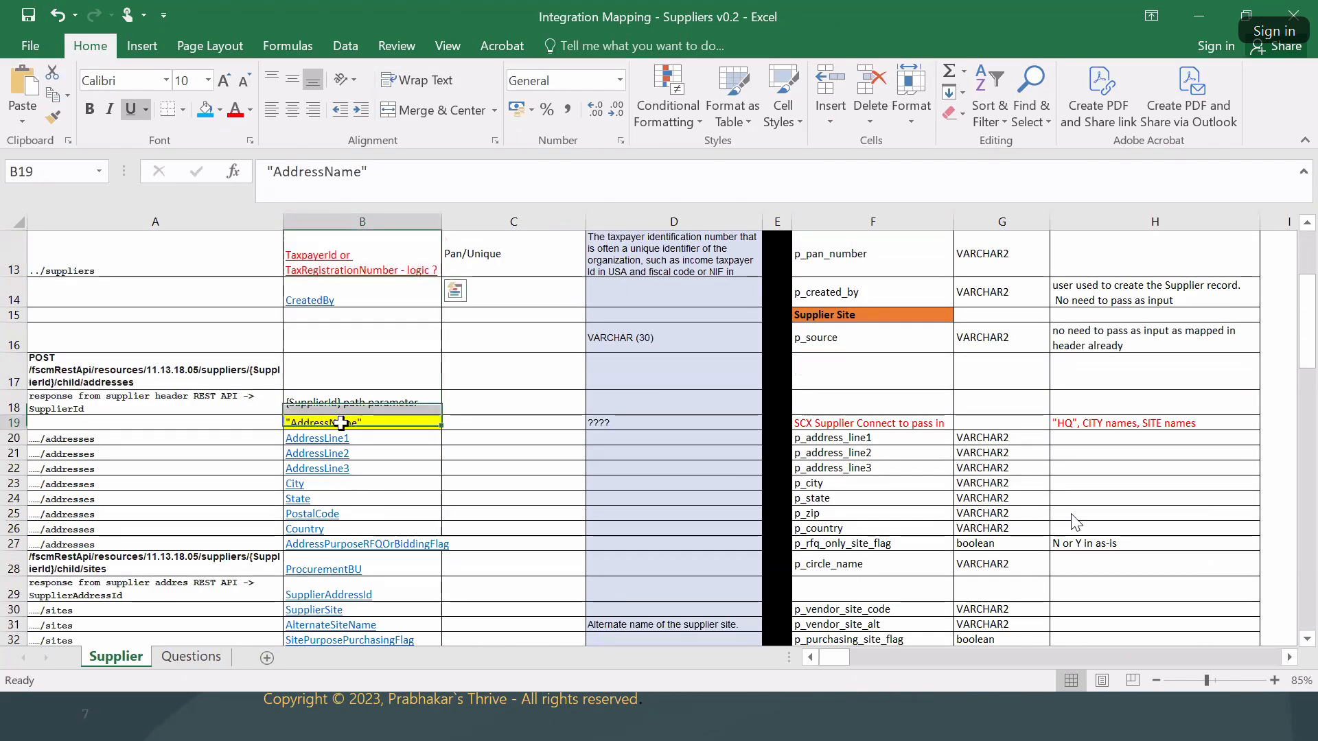
{"action": "scroll", "coordinate": [470, 467], "scroll_direction": "down", "scroll_amount": 4}
{"action": "left_click", "coordinate": [407, 493]}
{"action": "scroll", "coordinate": [441, 503], "scroll_direction": "down", "scroll_amount": 3}
{"action": "scroll", "coordinate": [443, 503], "scroll_direction": "down", "scroll_amount": 2}
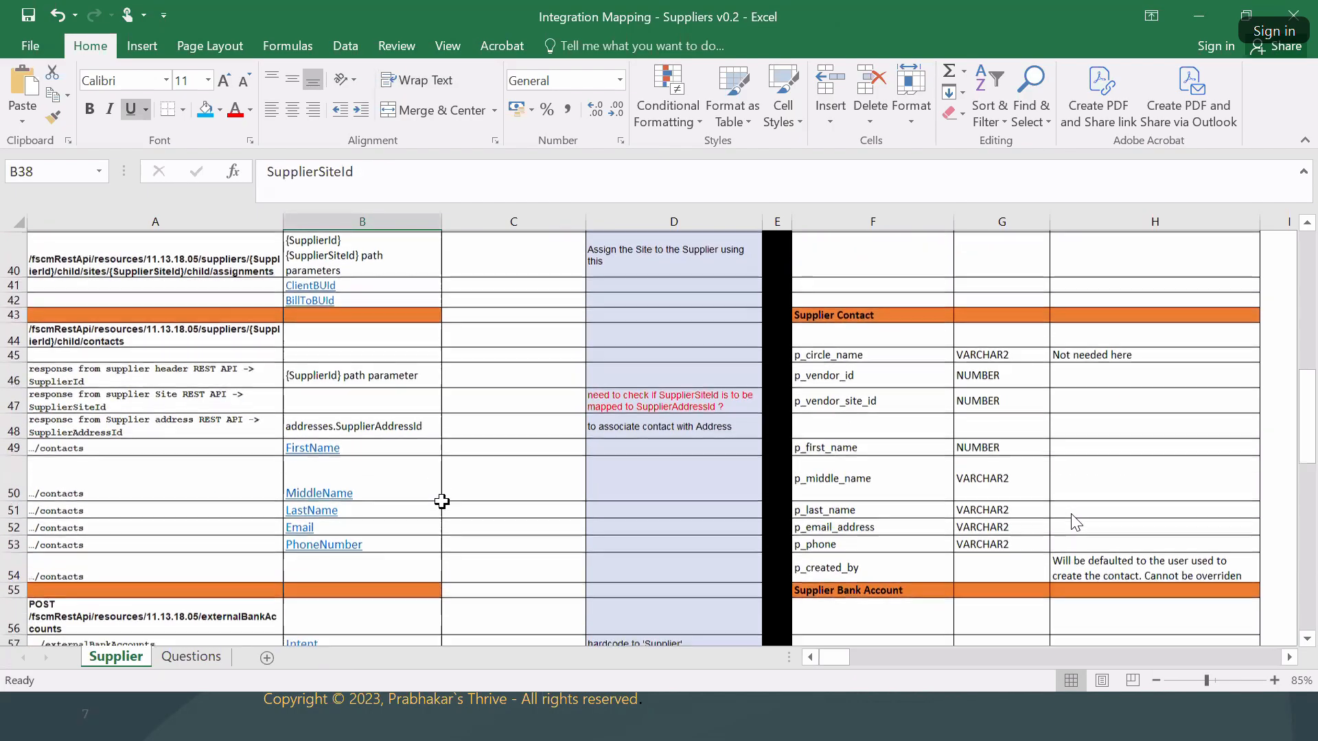
{"action": "scroll", "coordinate": [433, 437], "scroll_direction": "down", "scroll_amount": 1}
{"action": "scroll", "coordinate": [431, 438], "scroll_direction": "down", "scroll_amount": 2}
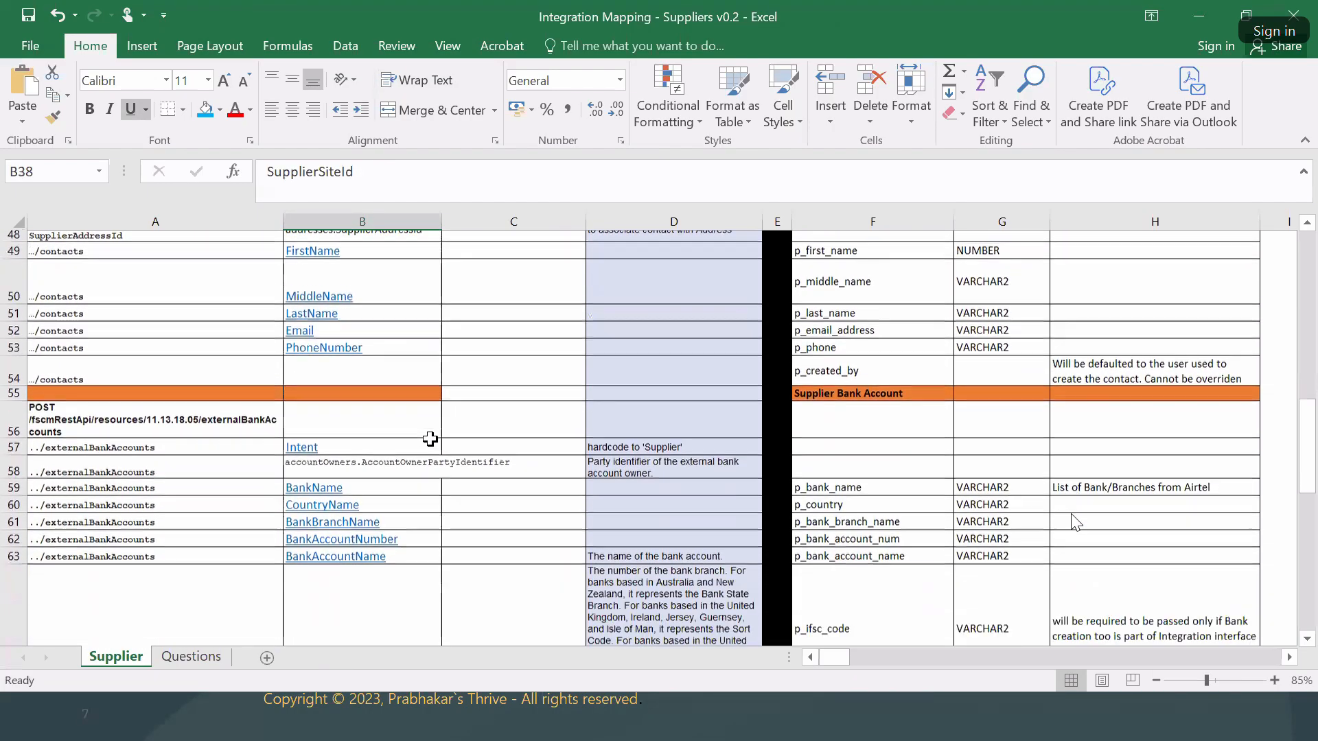
{"action": "left_click", "coordinate": [359, 420]}
{"action": "scroll", "coordinate": [384, 471], "scroll_direction": "down", "scroll_amount": 7}
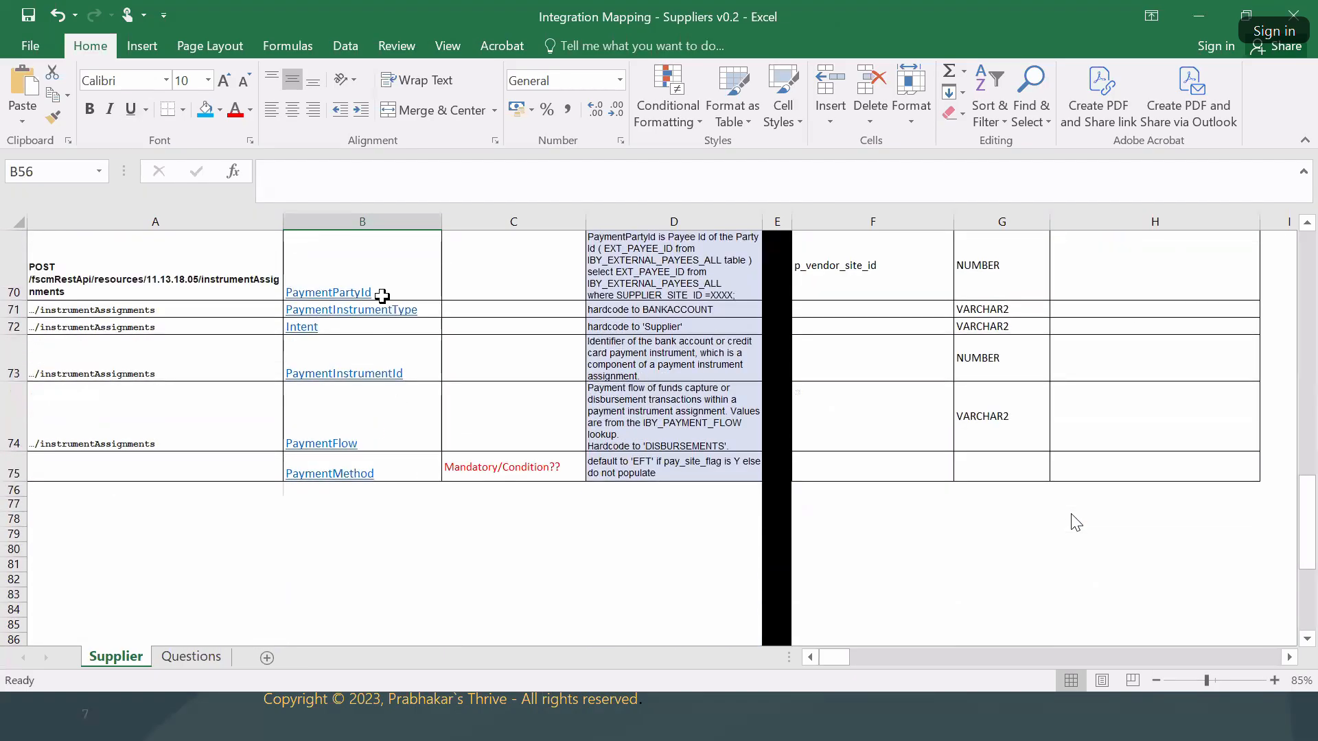
{"action": "left_click", "coordinate": [371, 278]}
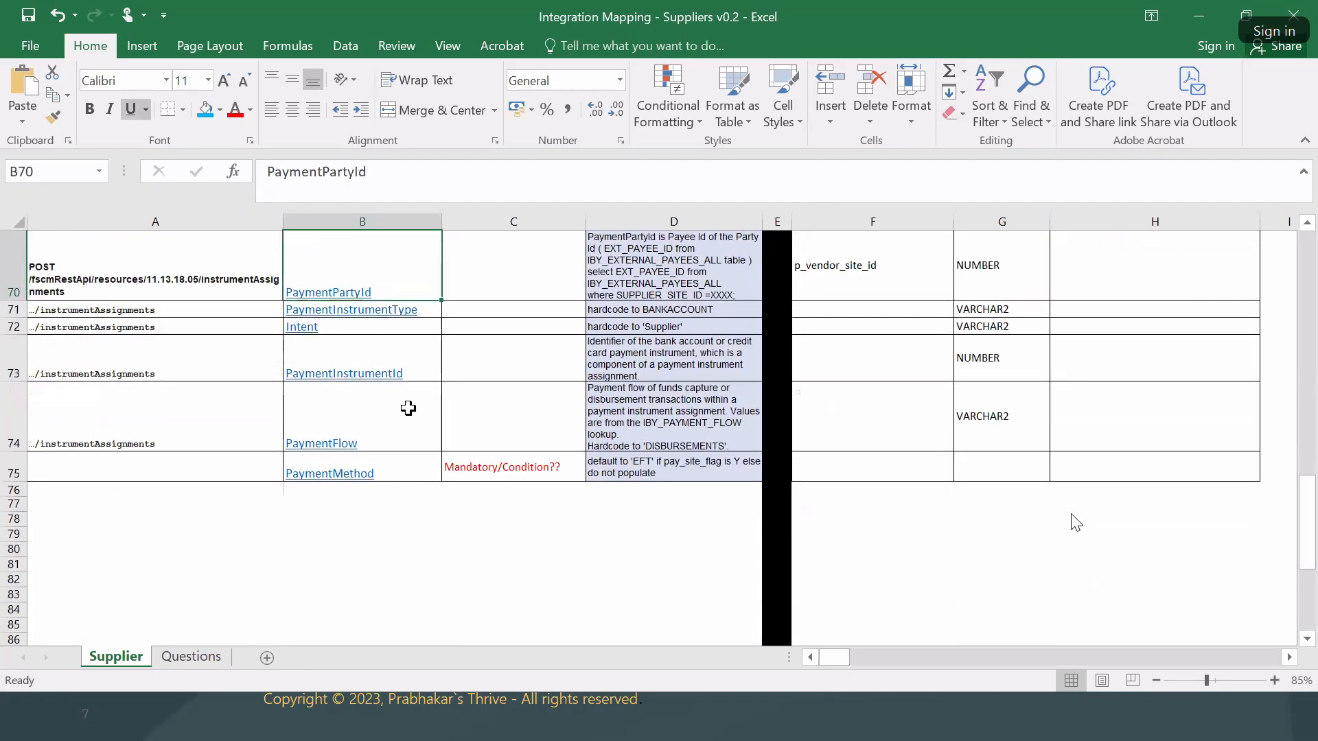
{"action": "scroll", "coordinate": [409, 545], "scroll_direction": "up", "scroll_amount": 5}
{"action": "scroll", "coordinate": [410, 546], "scroll_direction": "up", "scroll_amount": 5}
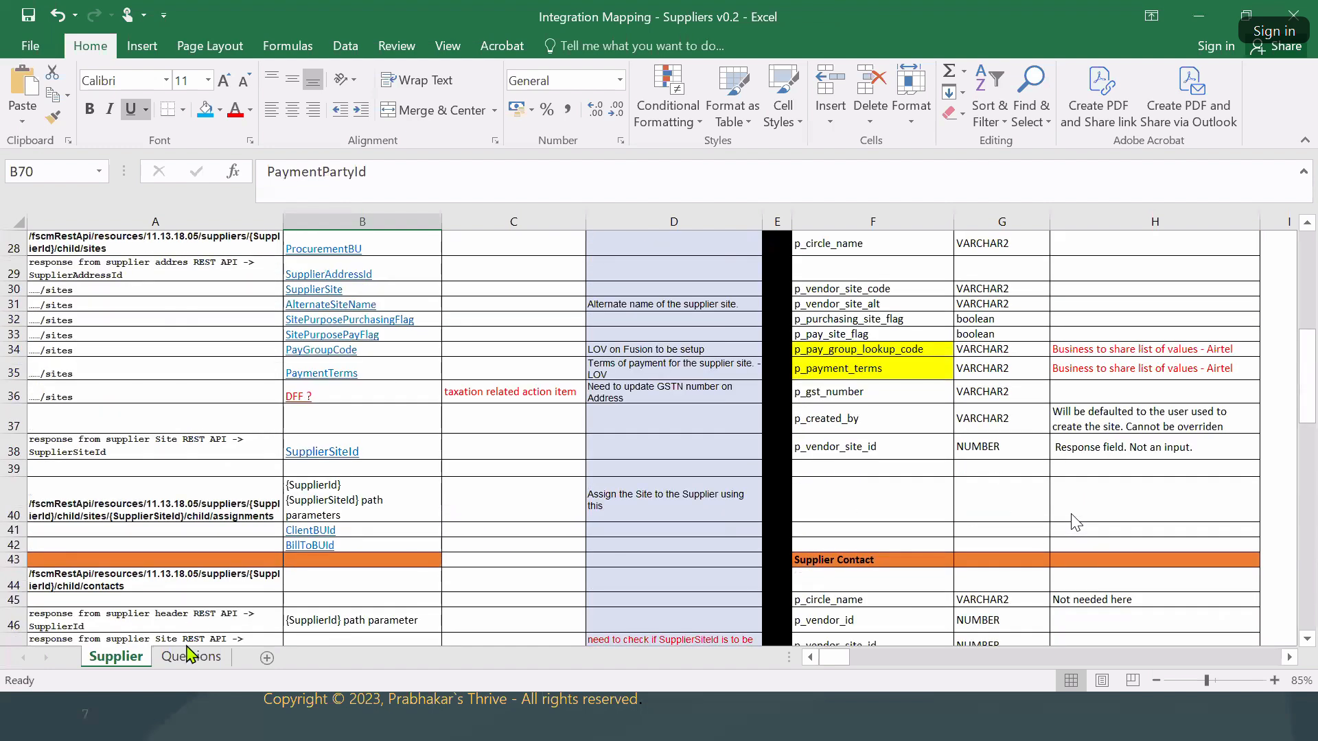
Hide the Questions sheet from the Supplier mapping sheet, then select the Optional entry in C7.
{"action": "left_click", "coordinate": [191, 657]}
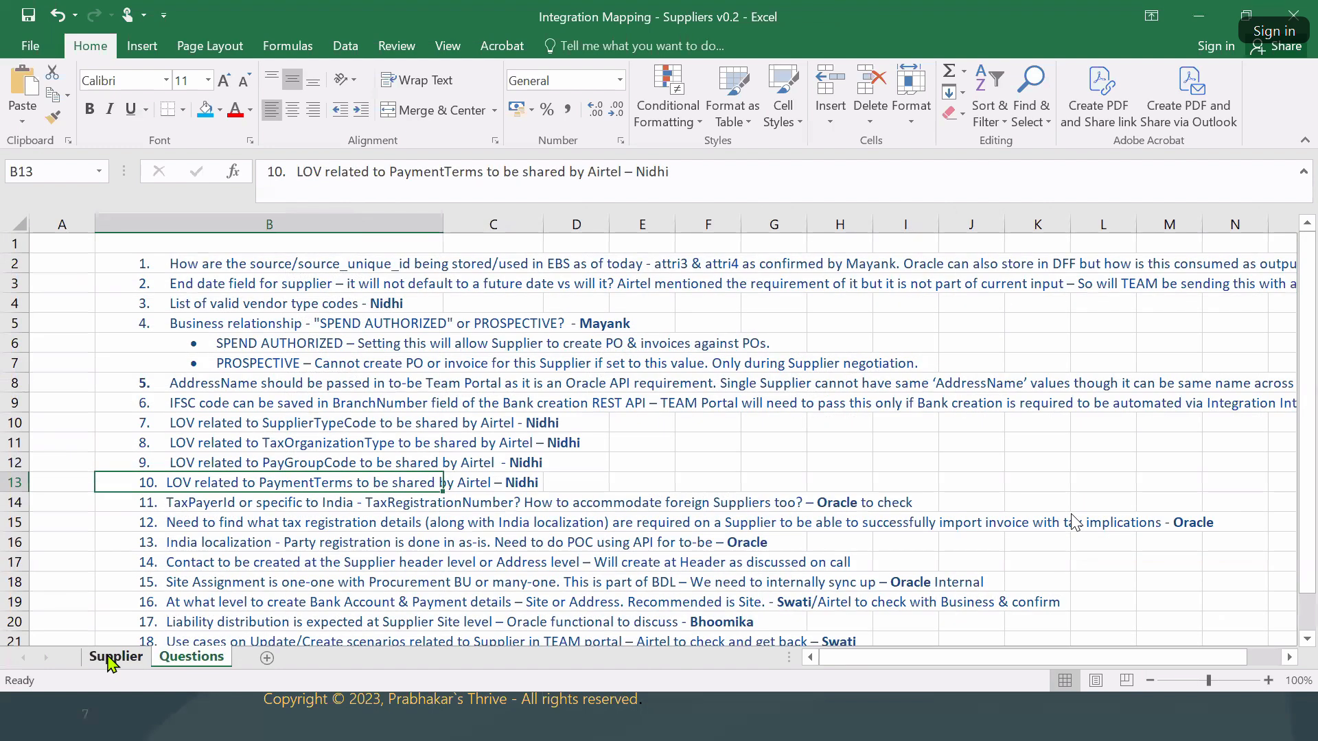
{"action": "left_click", "coordinate": [115, 657]}
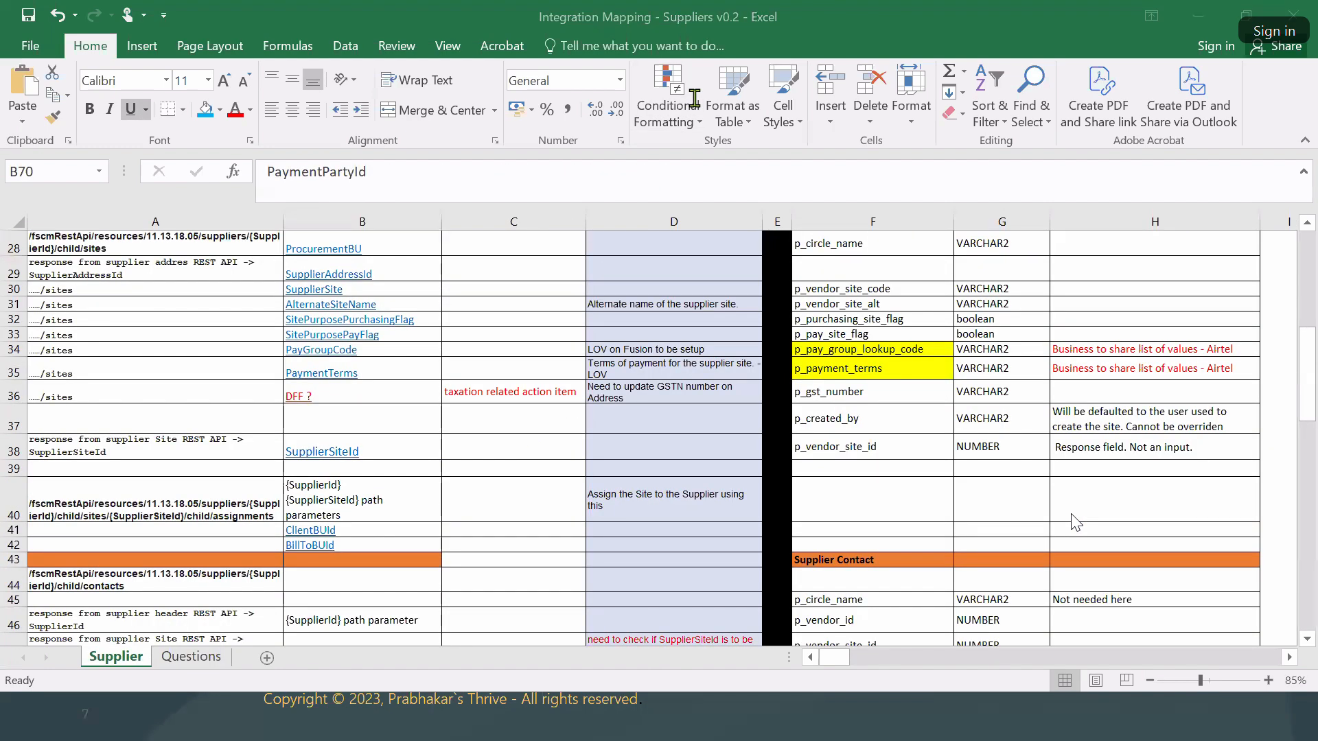
{"action": "scroll", "coordinate": [764, 434], "scroll_direction": "up", "scroll_amount": 9}
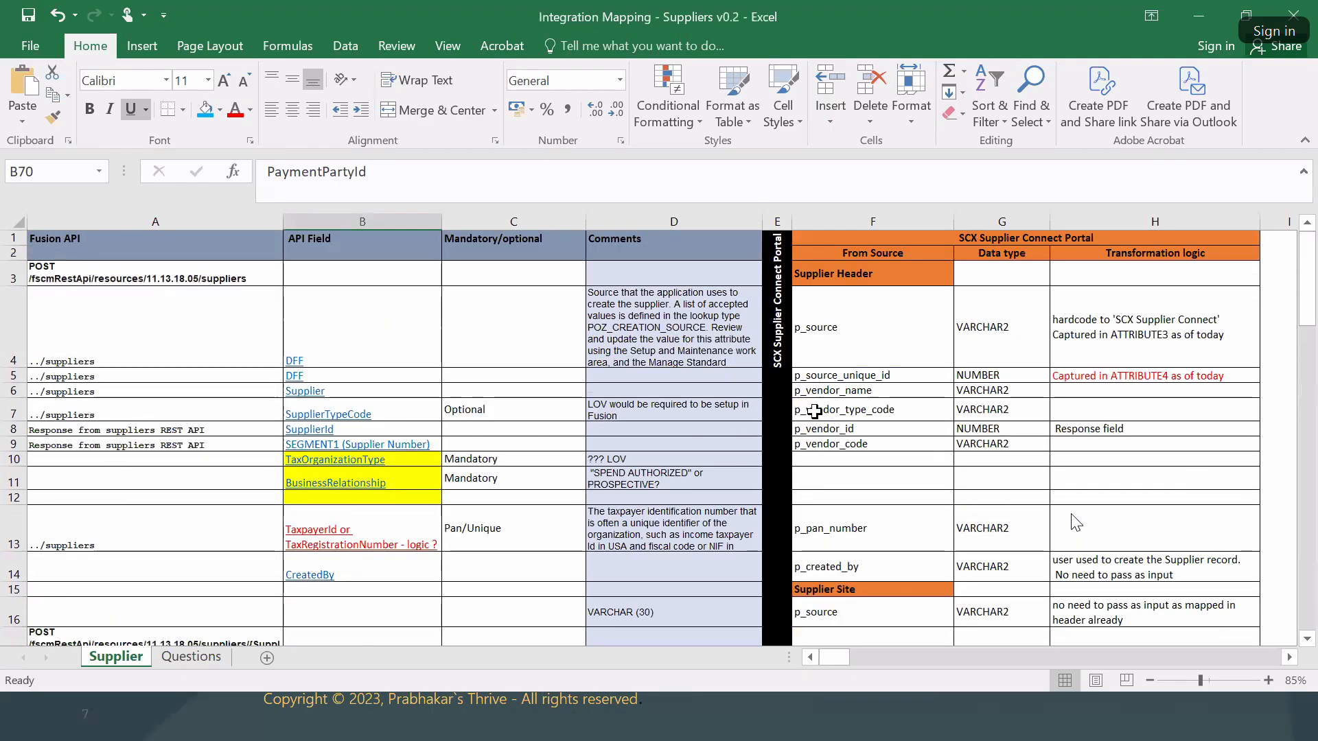
{"action": "right_click", "coordinate": [192, 657]}
{"action": "left_click", "coordinate": [232, 590]}
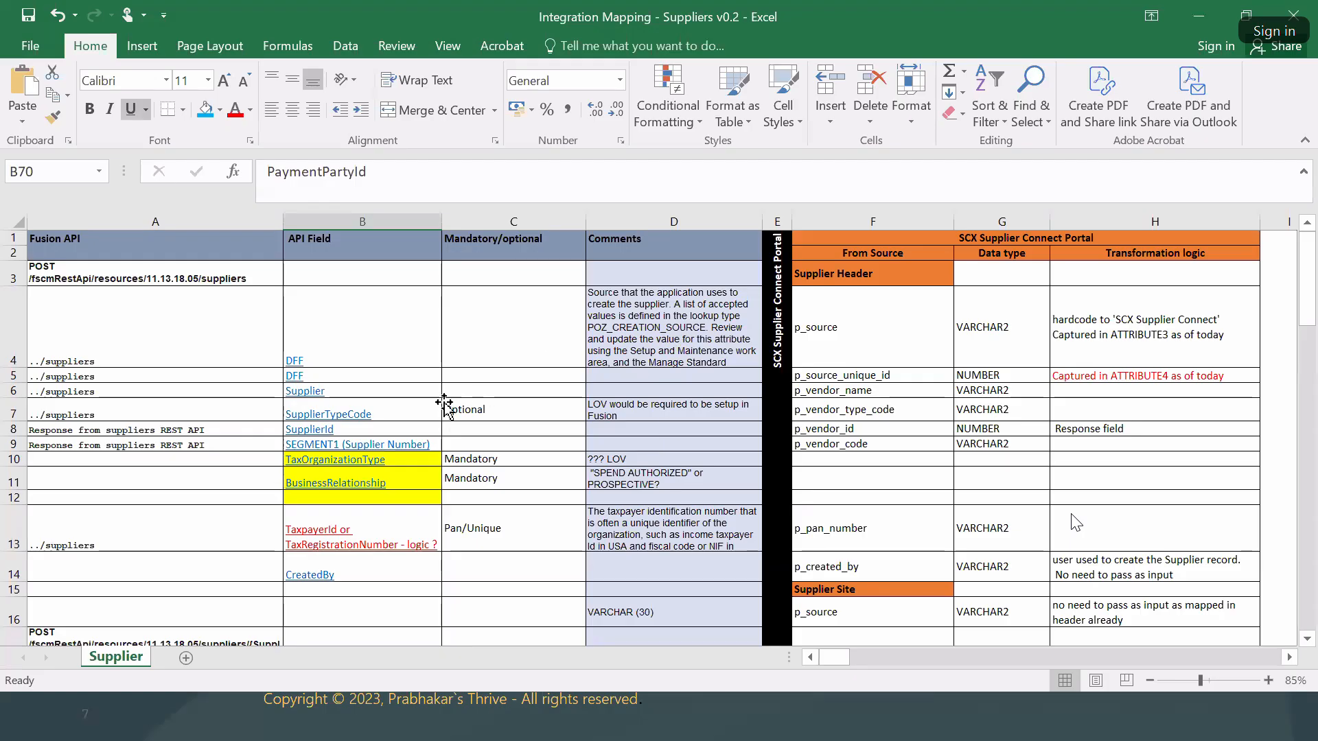
{"action": "left_click", "coordinate": [474, 410]}
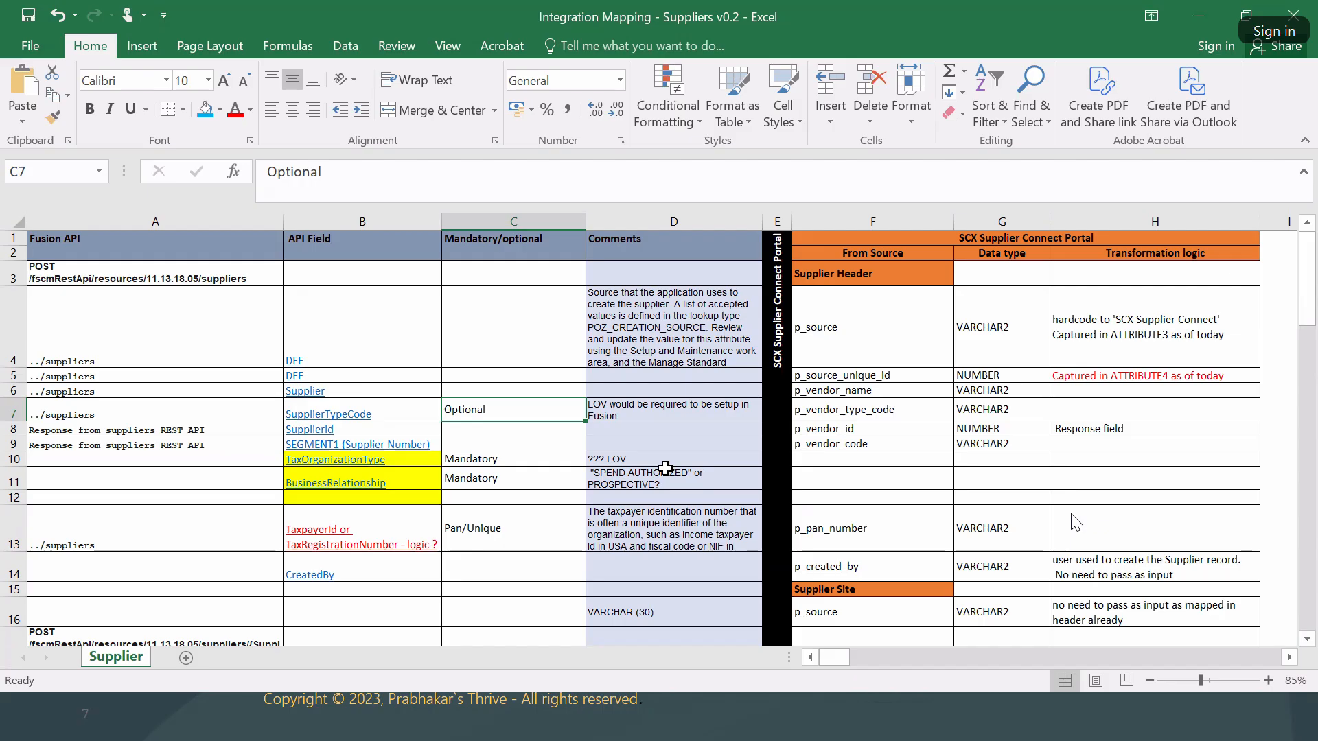
{"action": "left_click", "coordinate": [686, 336]}
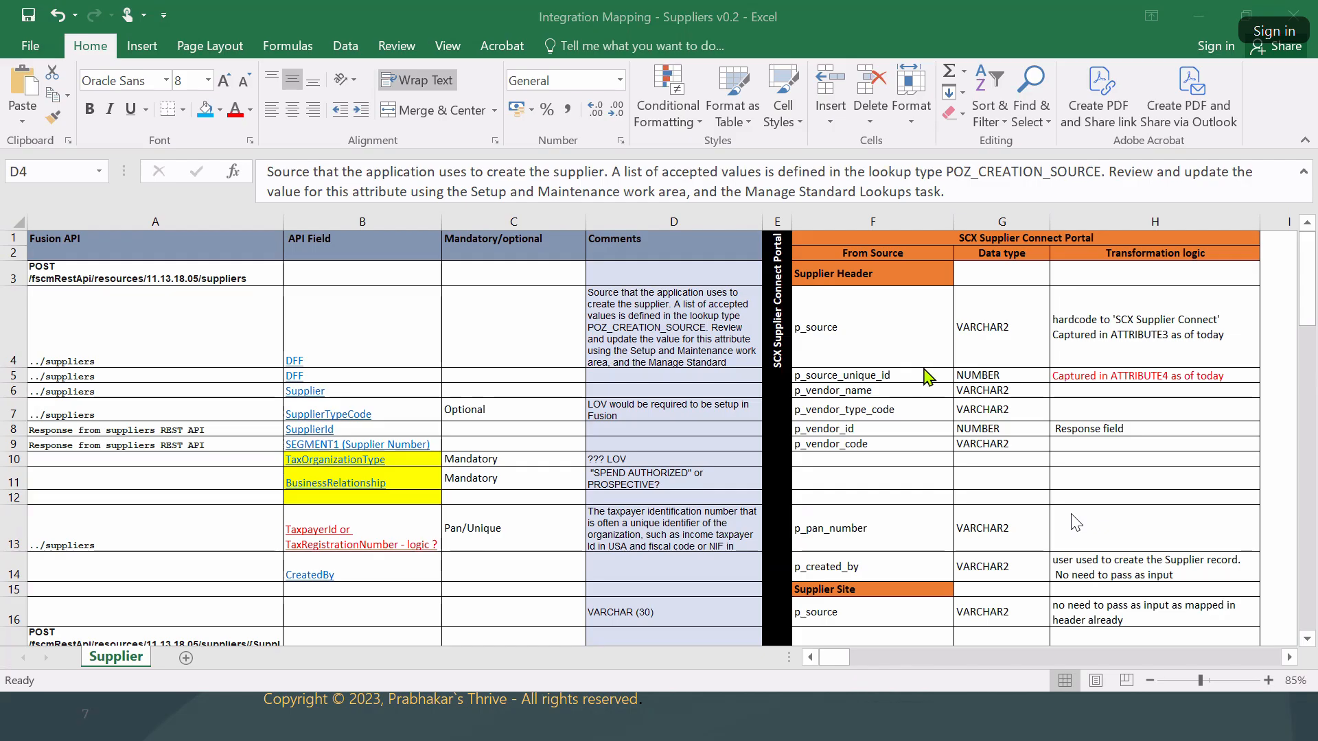
{"action": "left_click", "coordinate": [866, 253]}
{"action": "left_click", "coordinate": [843, 317]}
{"action": "key", "text": "ctrl+shift+Down"}
{"action": "key", "text": "ctrl+shift+Down"}
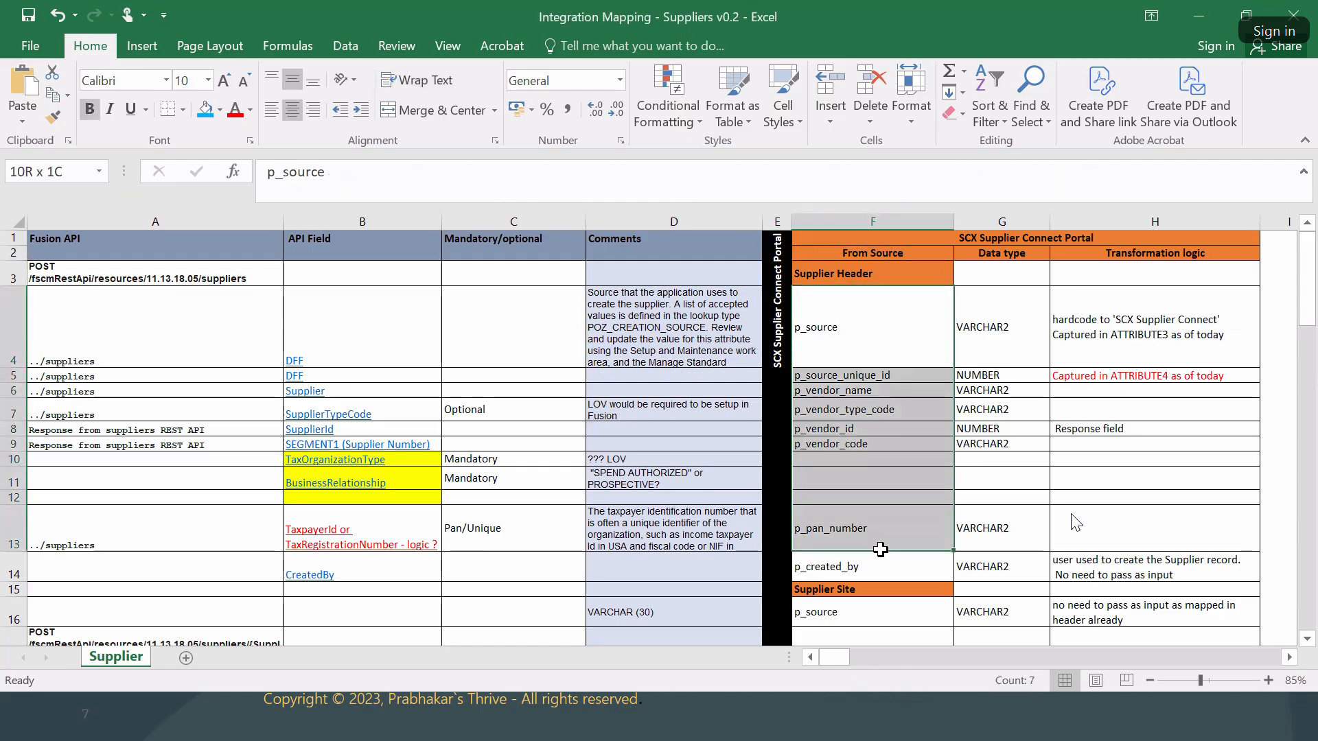
{"action": "left_click", "coordinate": [852, 391]}
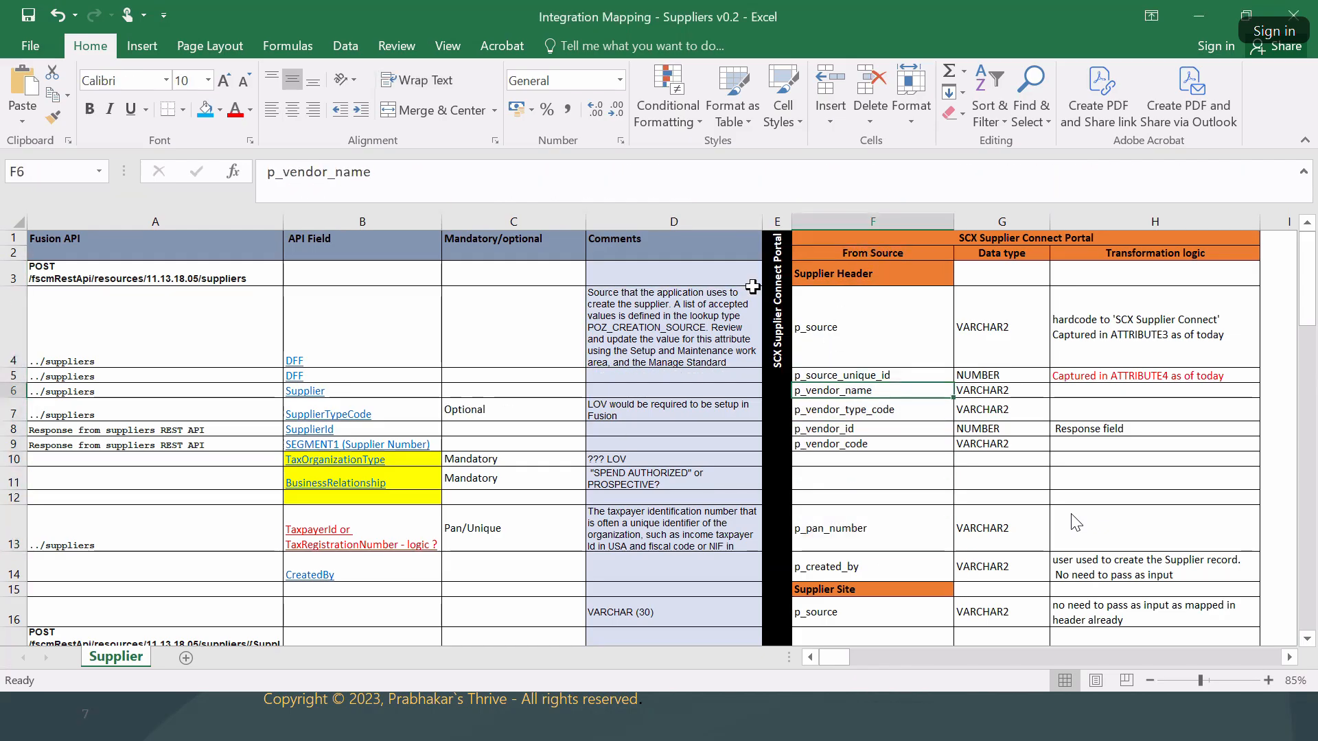
{"action": "left_click_drag", "start_coordinate": [891, 278], "coordinate": [892, 589]}
{"action": "left_click_drag", "start_coordinate": [347, 247], "coordinate": [379, 516]}
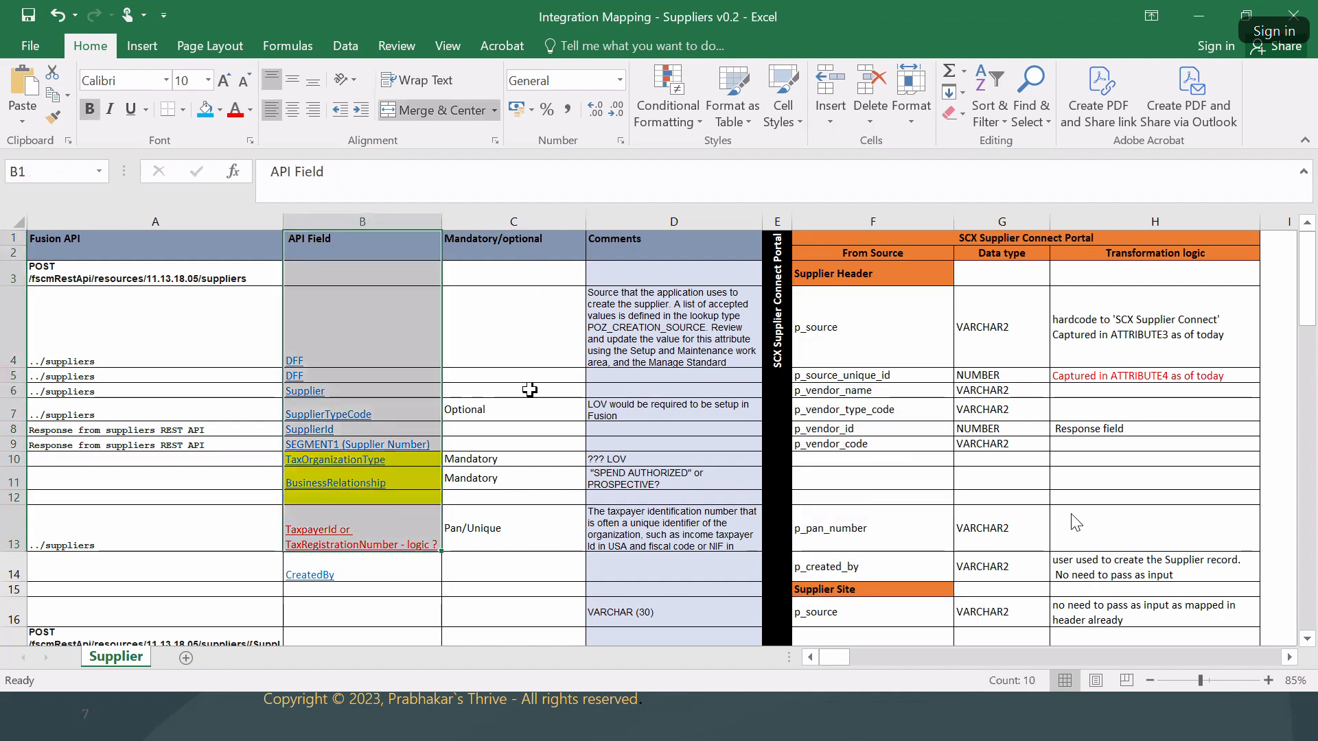
{"action": "left_click", "coordinate": [836, 350]}
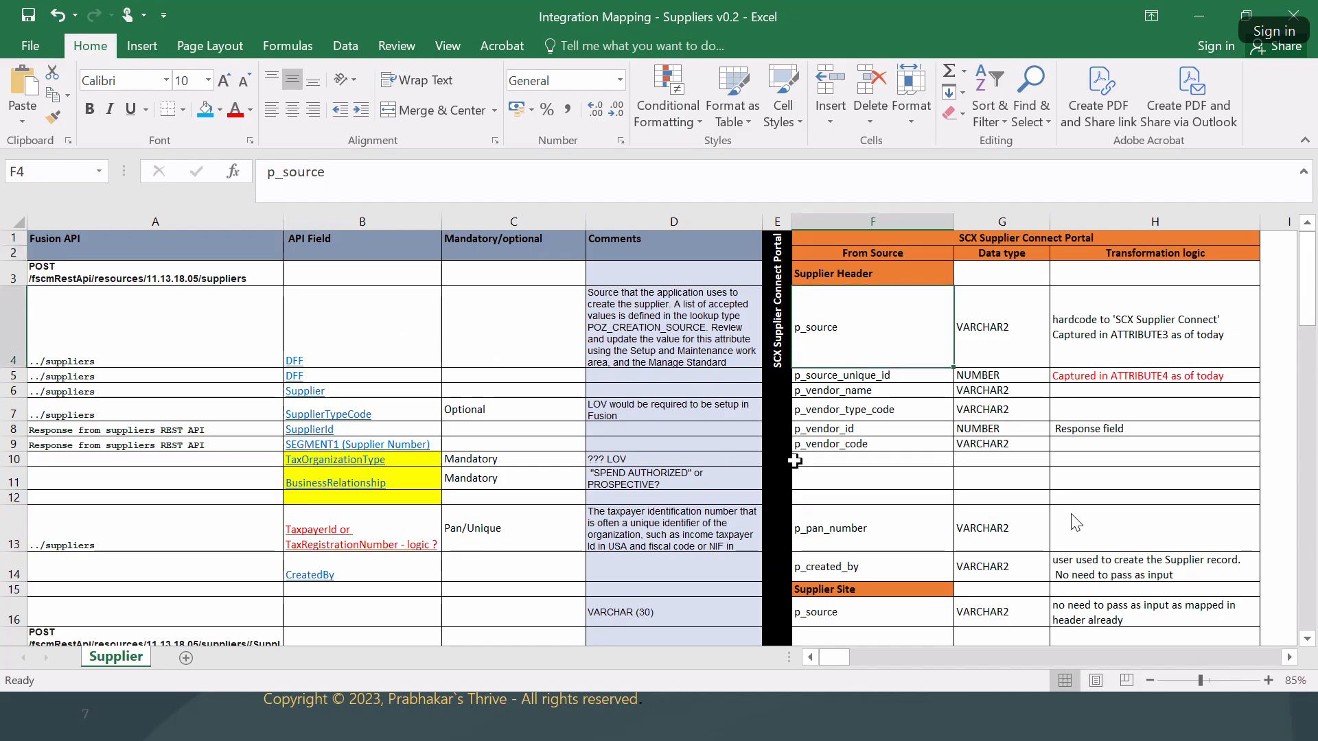
{"action": "left_click_drag", "start_coordinate": [191, 278], "coordinate": [206, 553]}
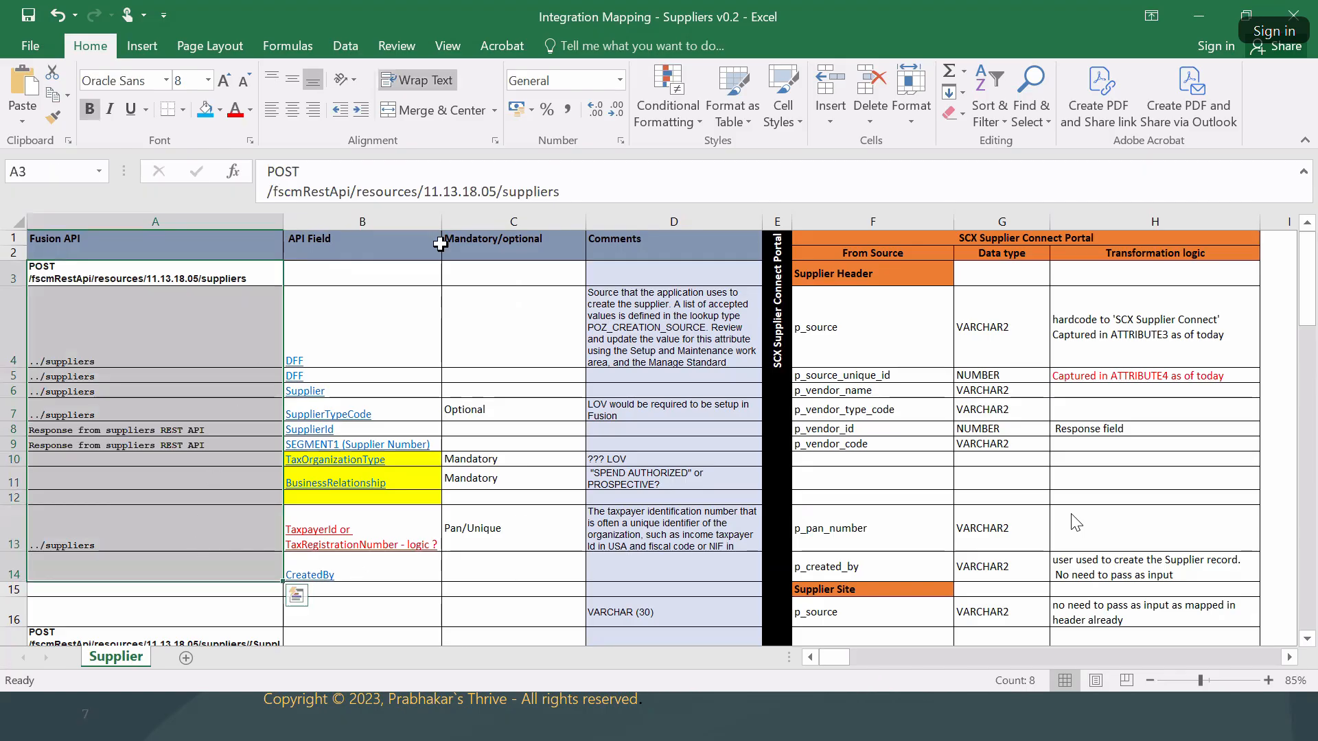
{"action": "left_click_drag", "start_coordinate": [850, 278], "coordinate": [877, 536]}
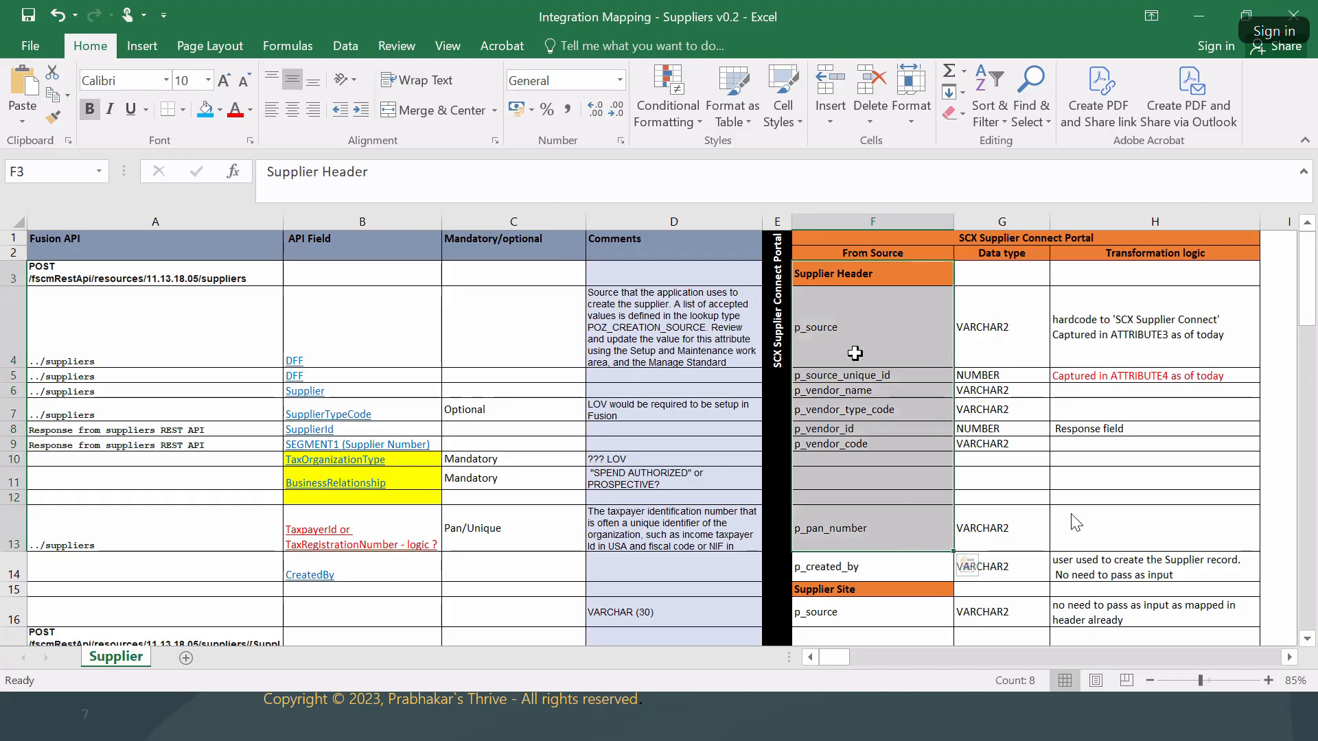
{"action": "left_click", "coordinate": [962, 242]}
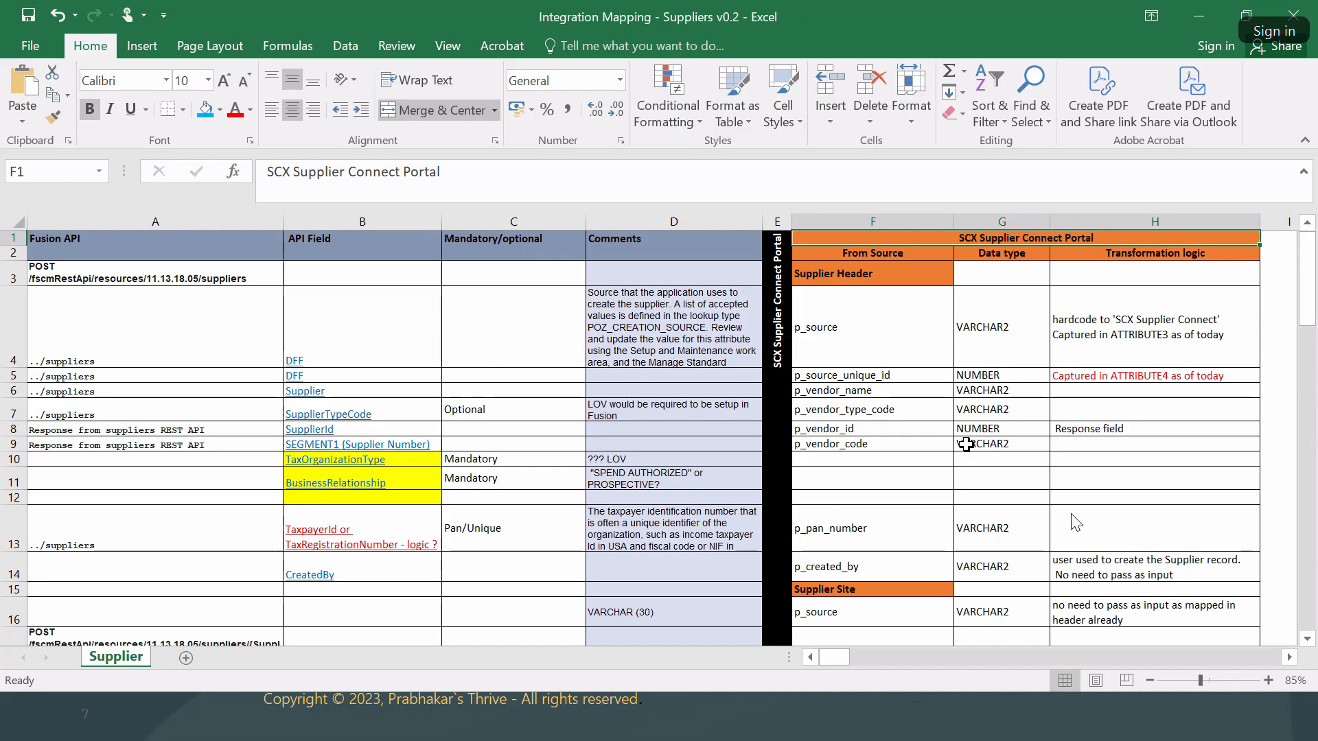
Append '/SAAS Cloud' to the portal header in F1 so it reads SCX Supplier Connect Portal/SAAS Cloud.
{"action": "double_click", "coordinate": [1133, 238]}
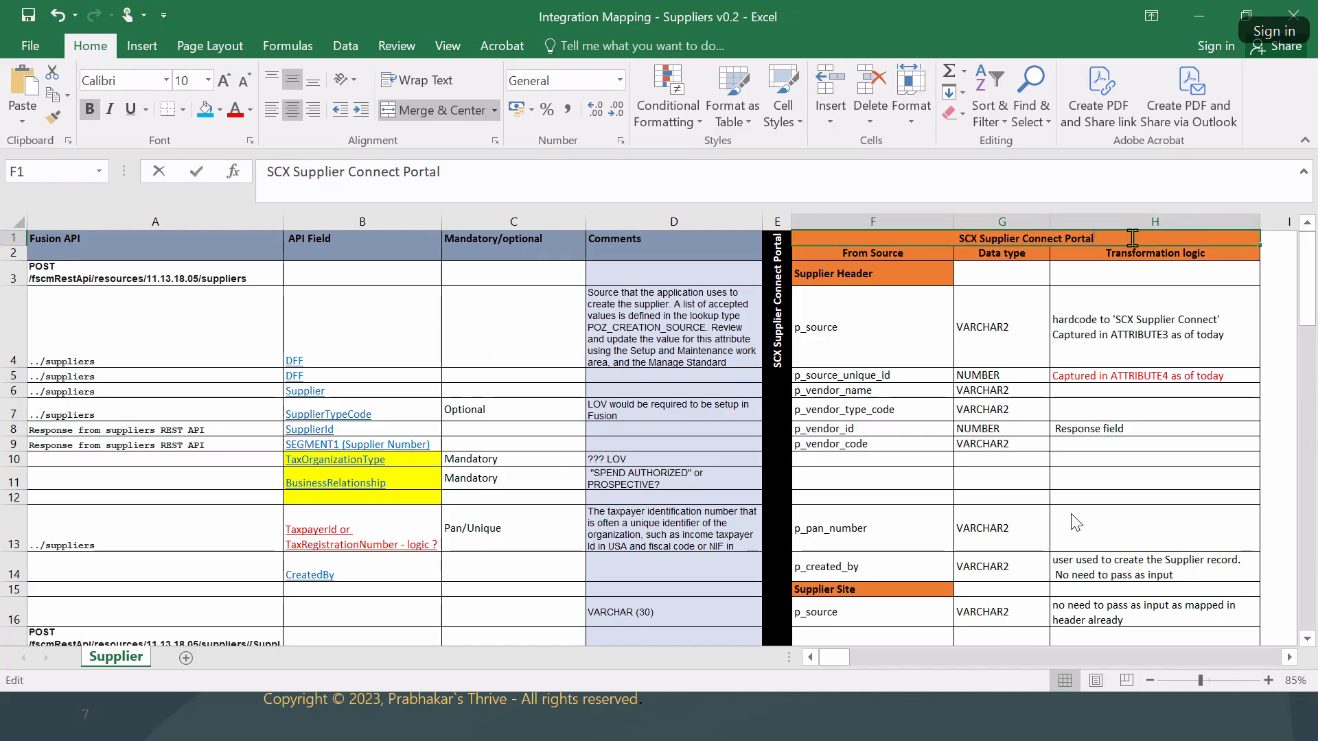
{"action": "type", "text": "/SASS"}
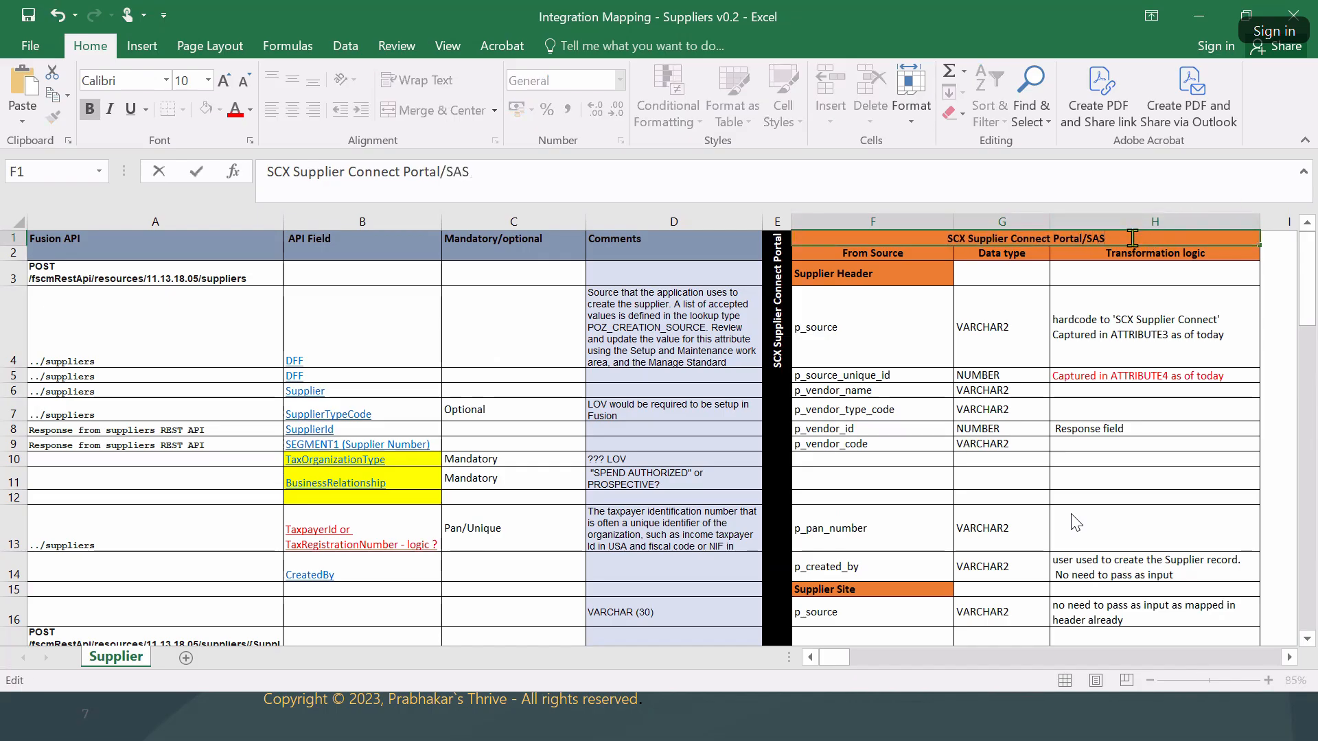
{"action": "key", "text": "BackSpace"}
{"action": "key", "text": "BackSpace"}
{"action": "key", "text": "BackSpace"}
{"action": "type", "text": "AS"}
{"action": "key", "text": "BackSpace"}
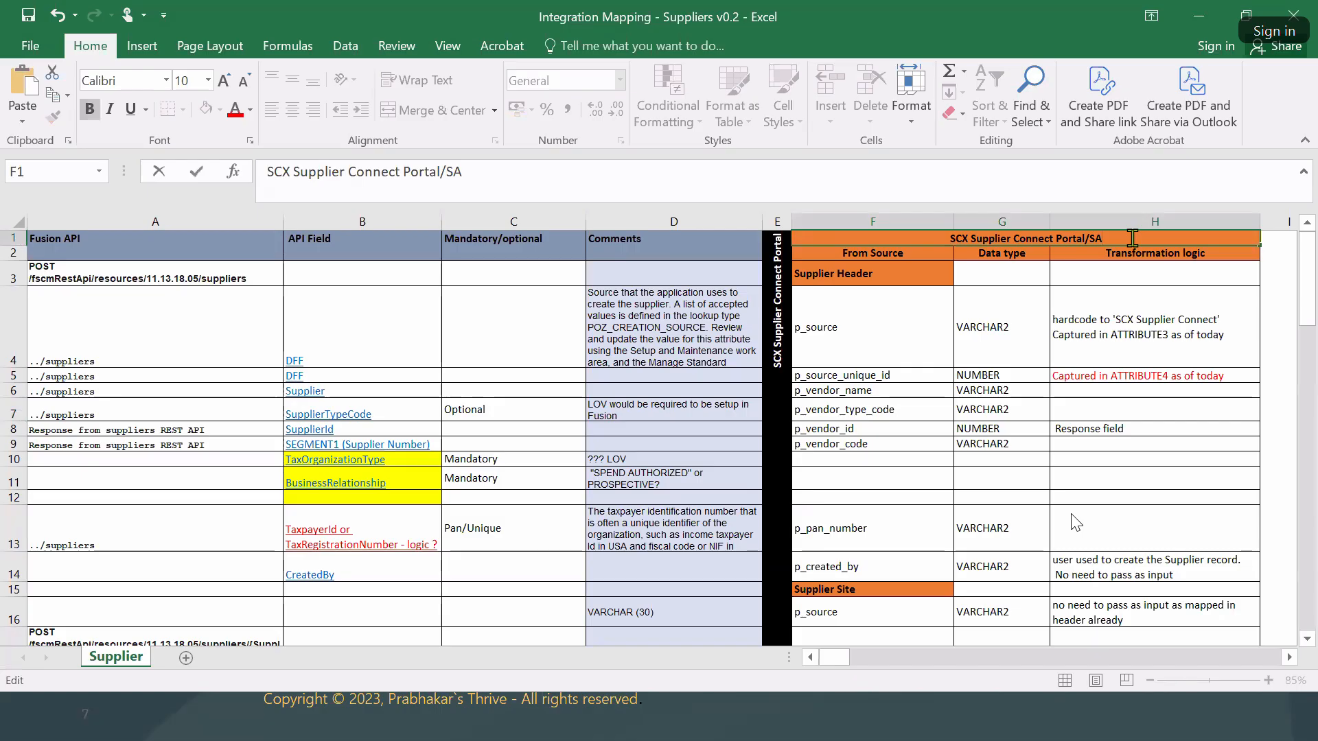
{"action": "type", "text": "AS"}
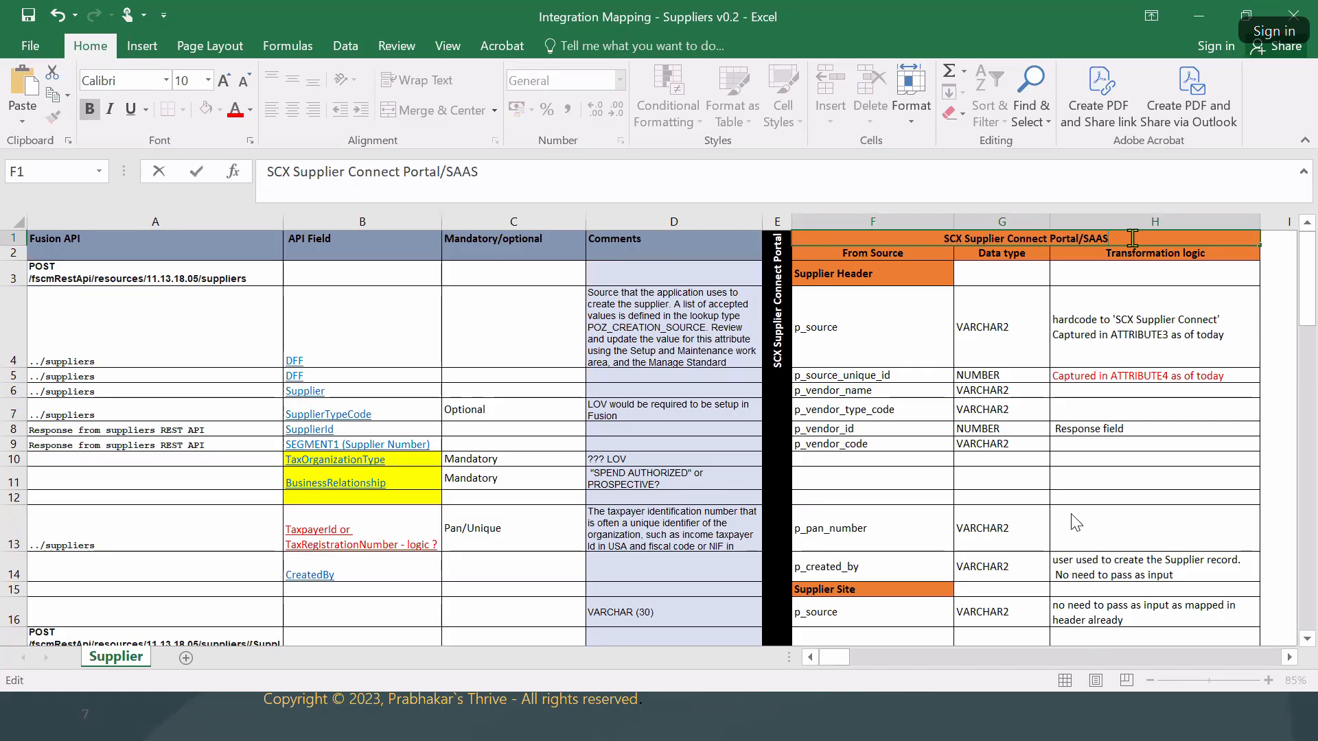
{"action": "type", "text": " Cloud"}
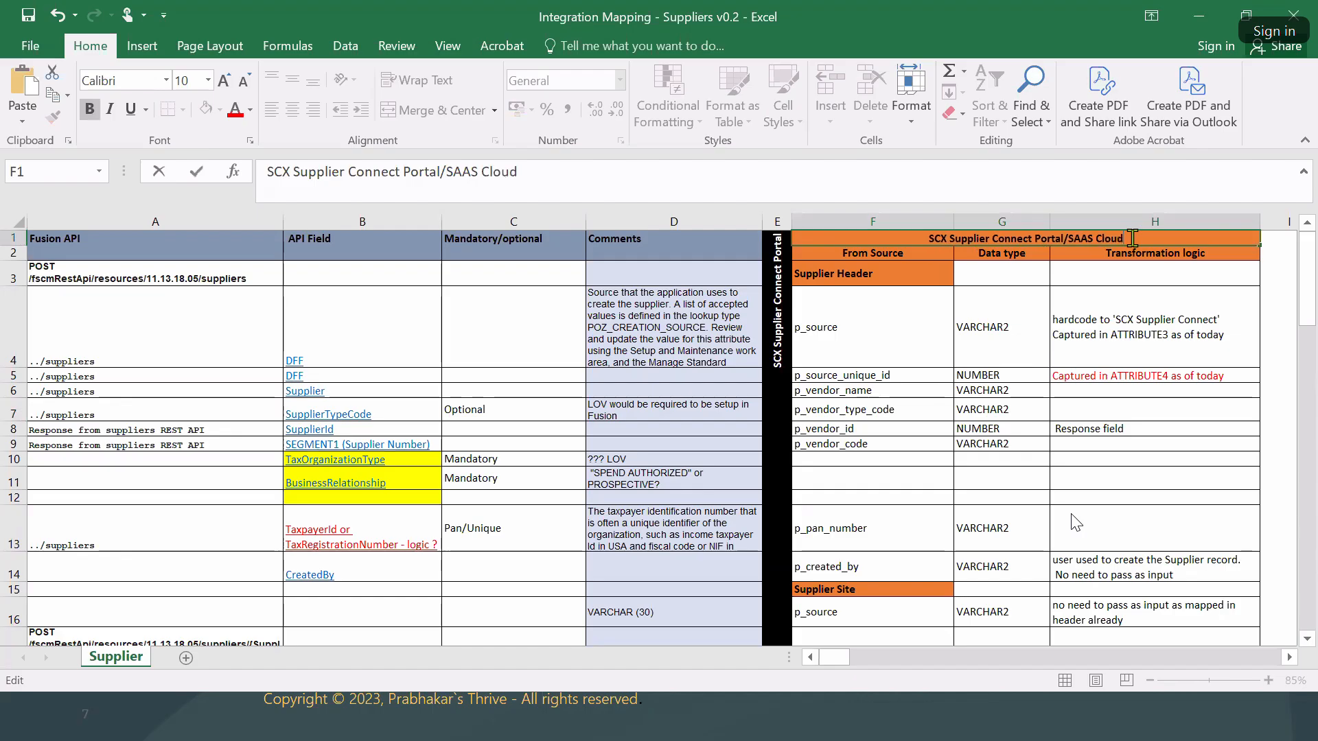
{"action": "key", "text": "ctrl+Return"}
{"action": "key", "text": "Right"}
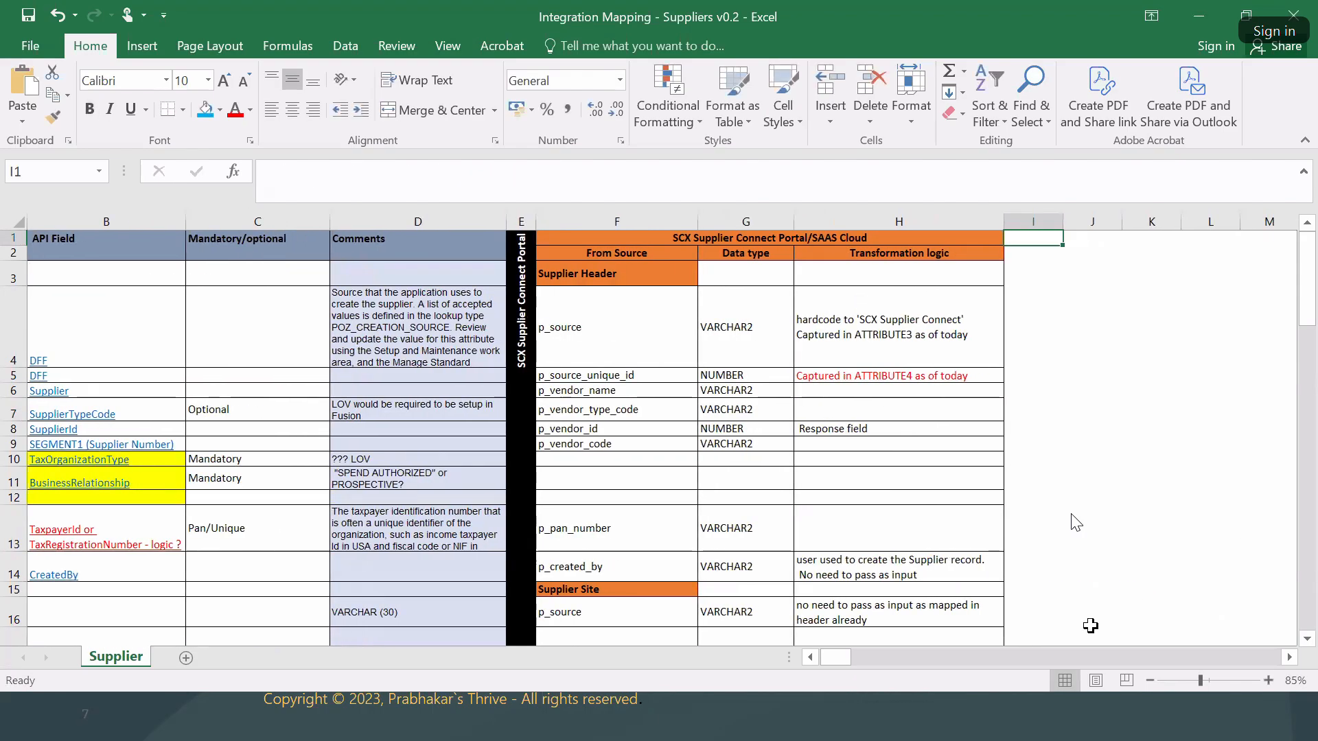
{"action": "left_click_drag", "start_coordinate": [857, 663], "coordinate": [845, 663]}
{"action": "left_click", "coordinate": [145, 275]}
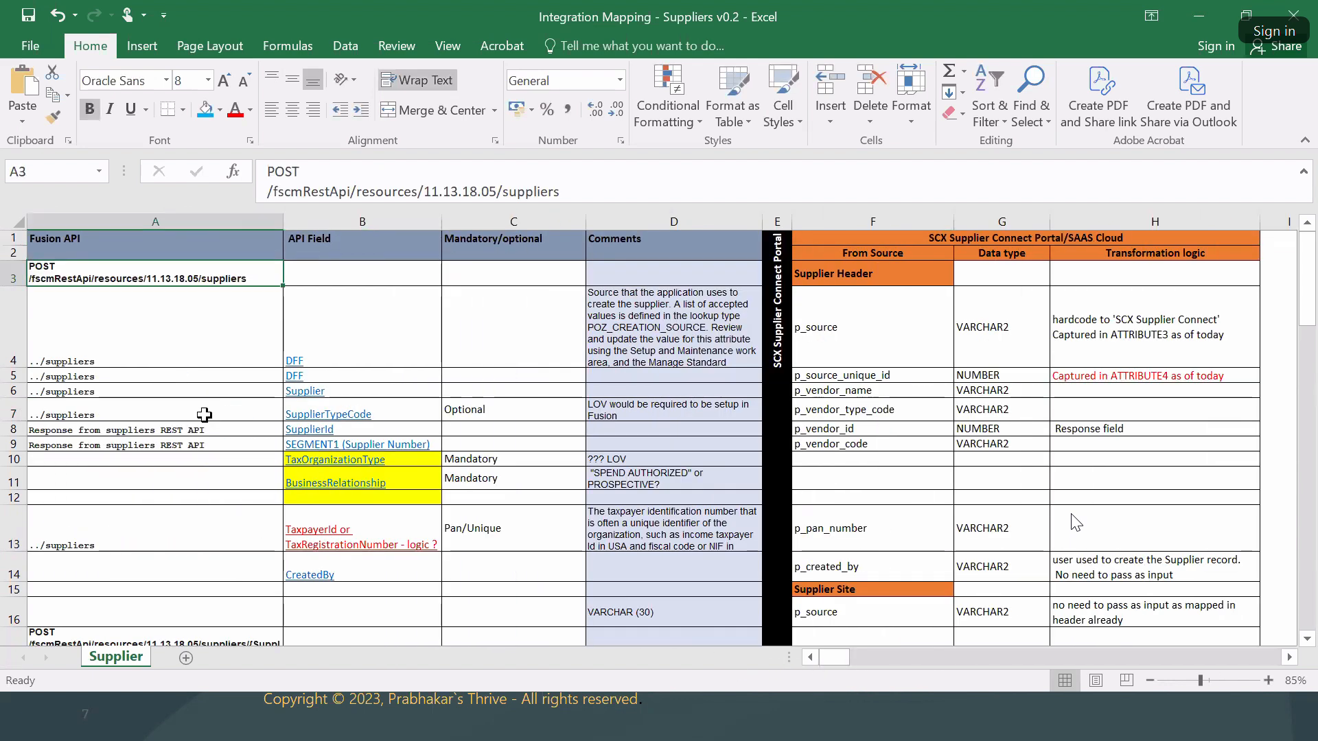
{"action": "left_click_drag", "start_coordinate": [76, 271], "coordinate": [144, 594]}
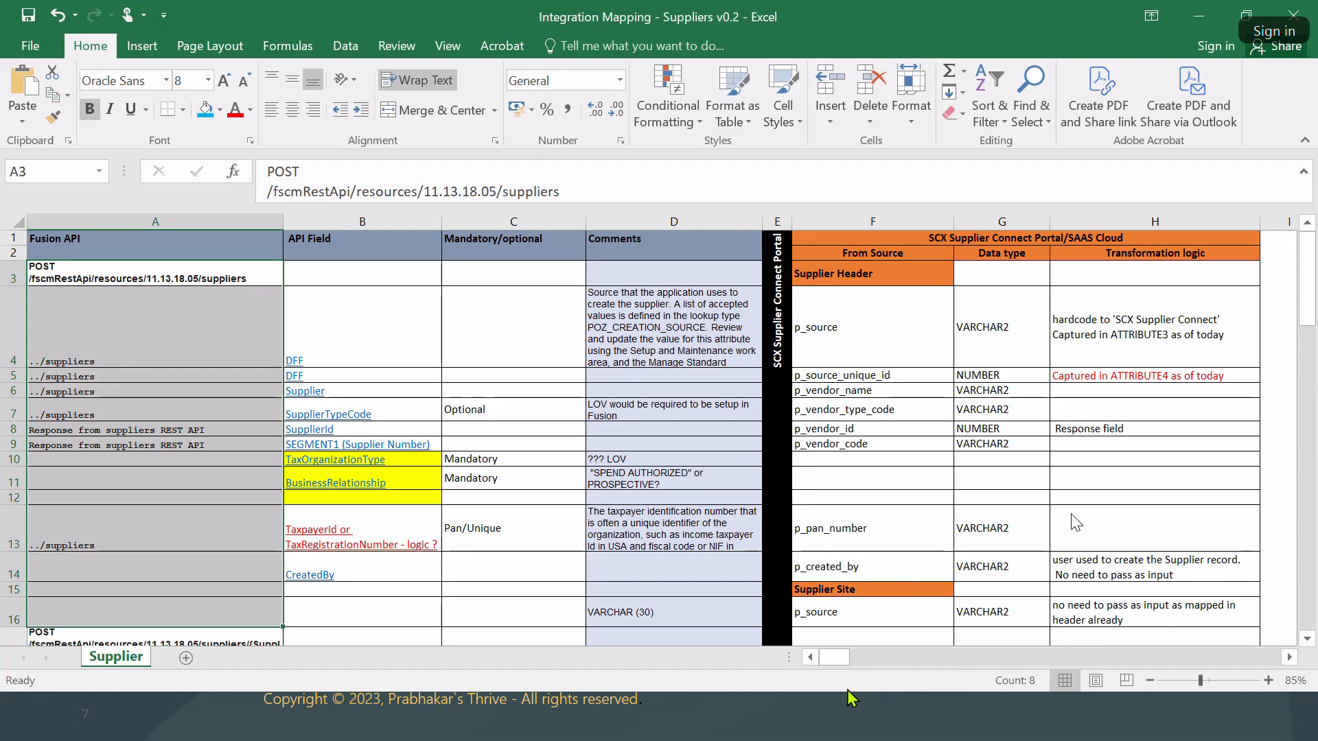
Select cells F11 and F12, then move to the slideshow and advance the Master Data Flow chevrons.
{"action": "left_click", "coordinate": [908, 479]}
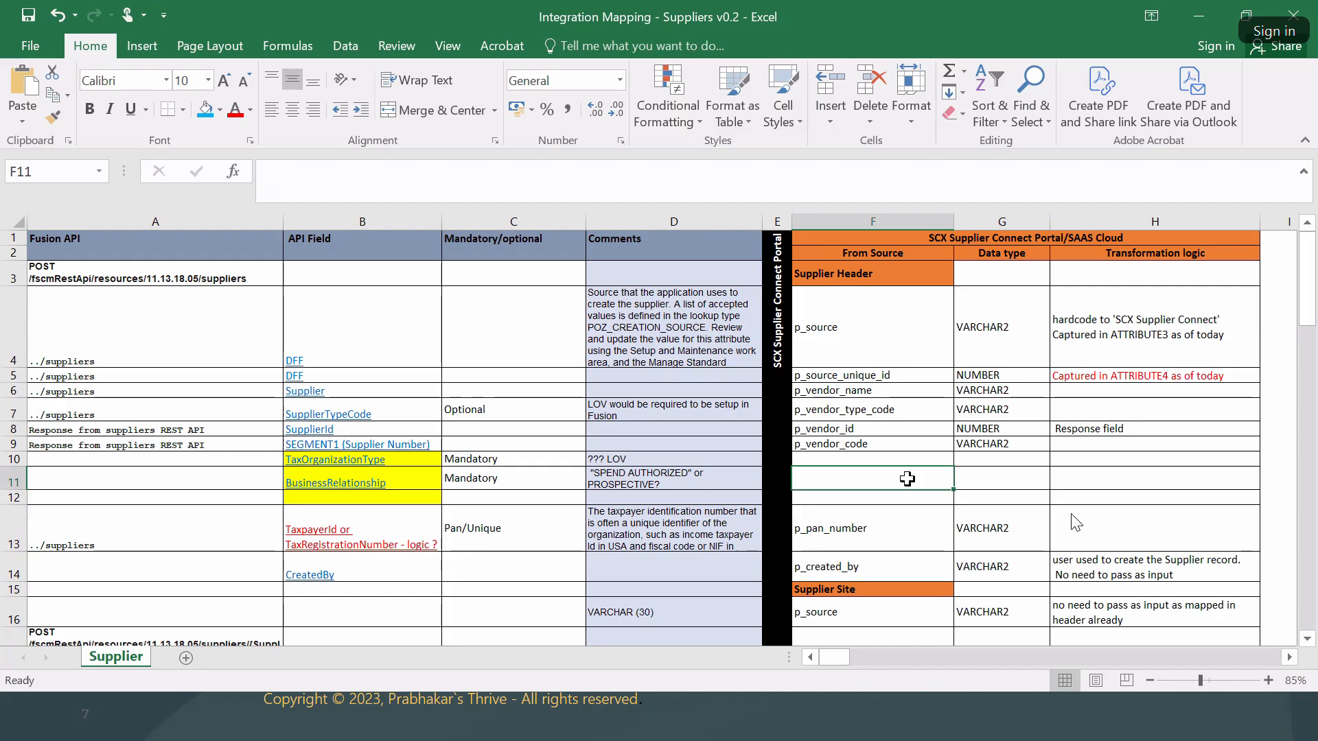
{"action": "left_click", "coordinate": [812, 496]}
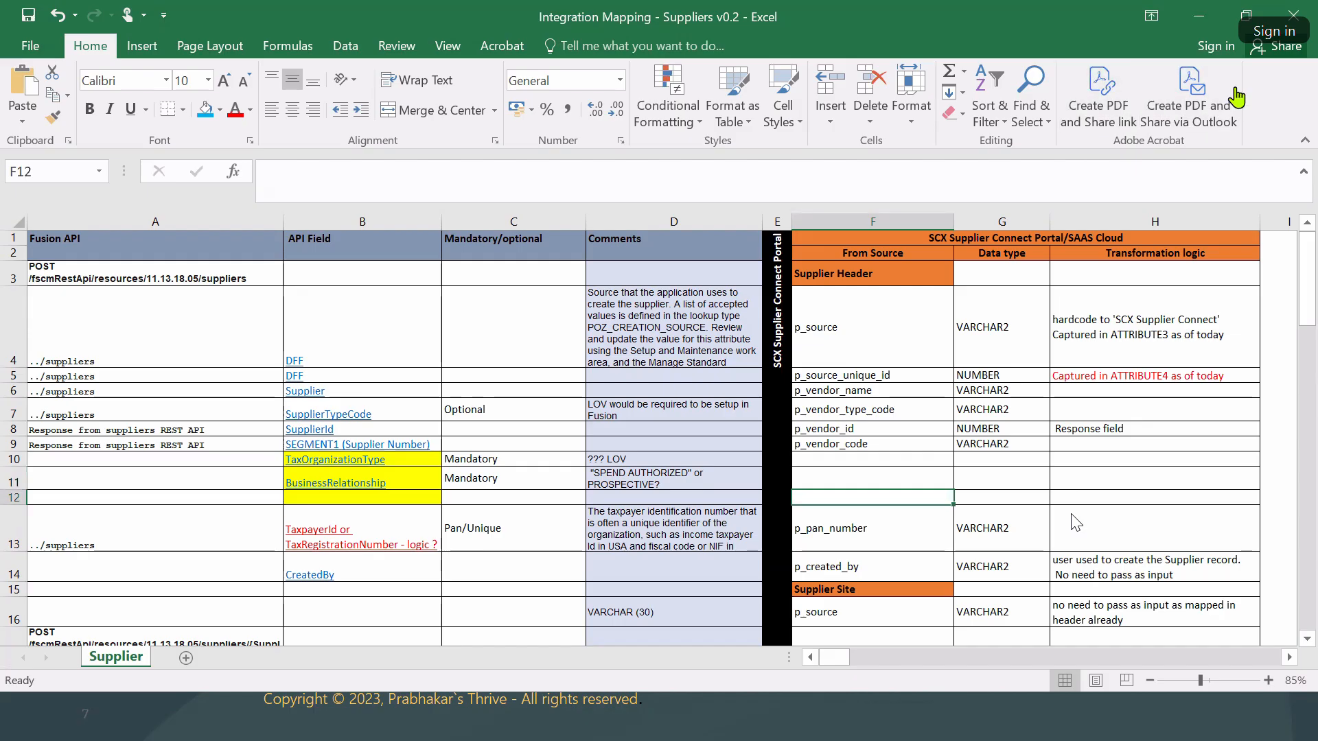
{"action": "key", "text": "alt+Tab"}
{"action": "key", "text": "alt+Tab"}
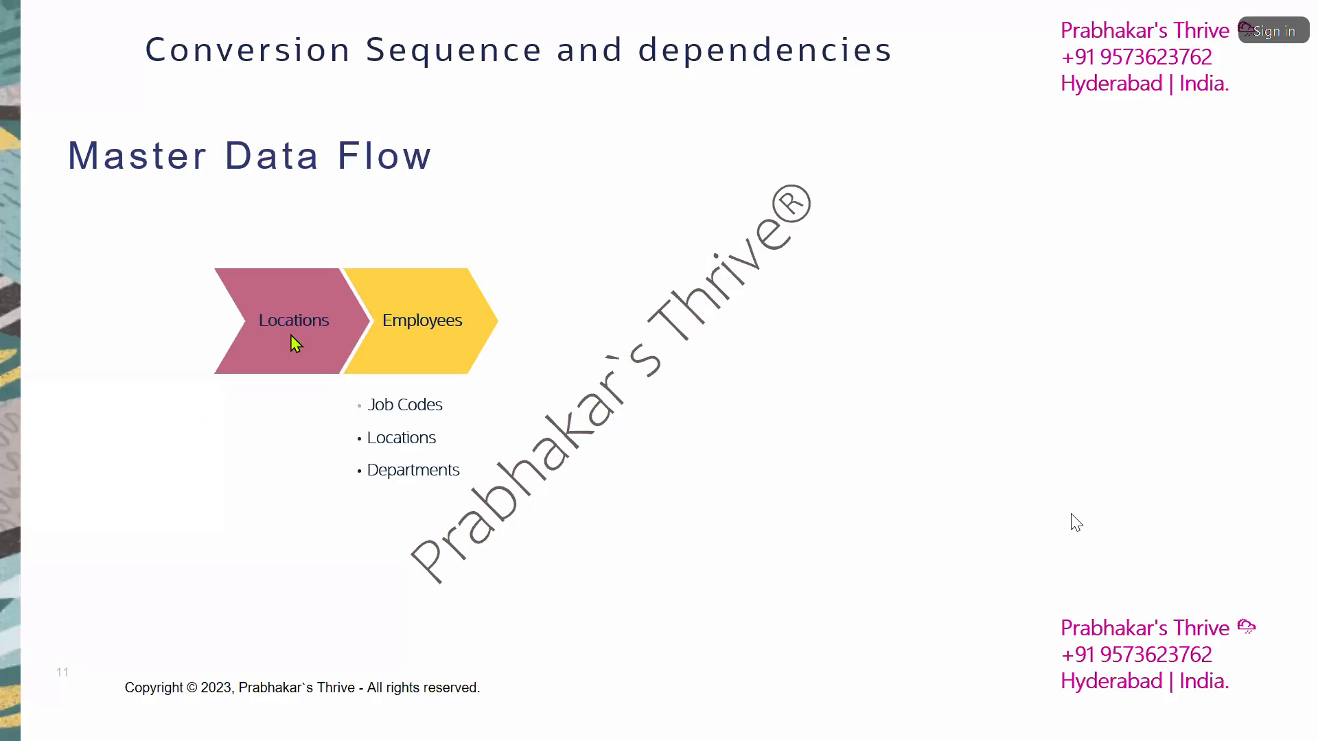
{"action": "left_click", "coordinate": [652, 427]}
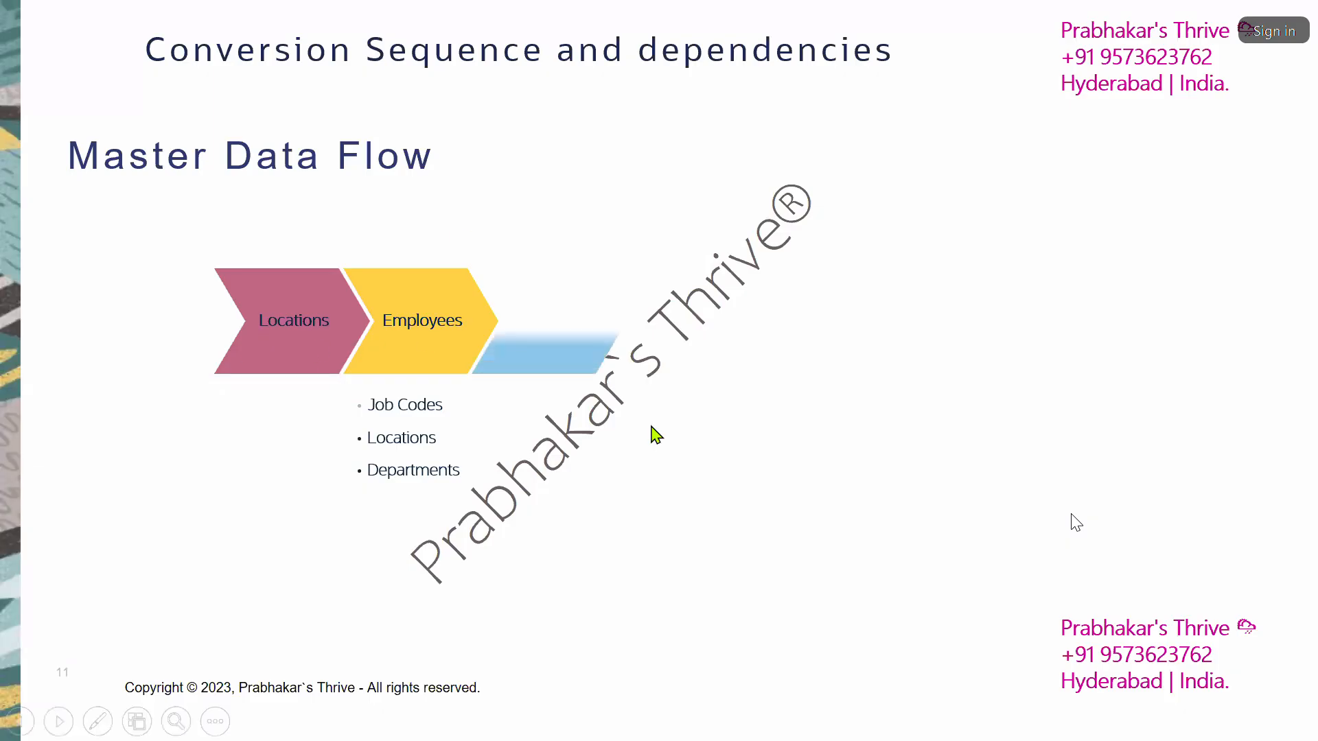
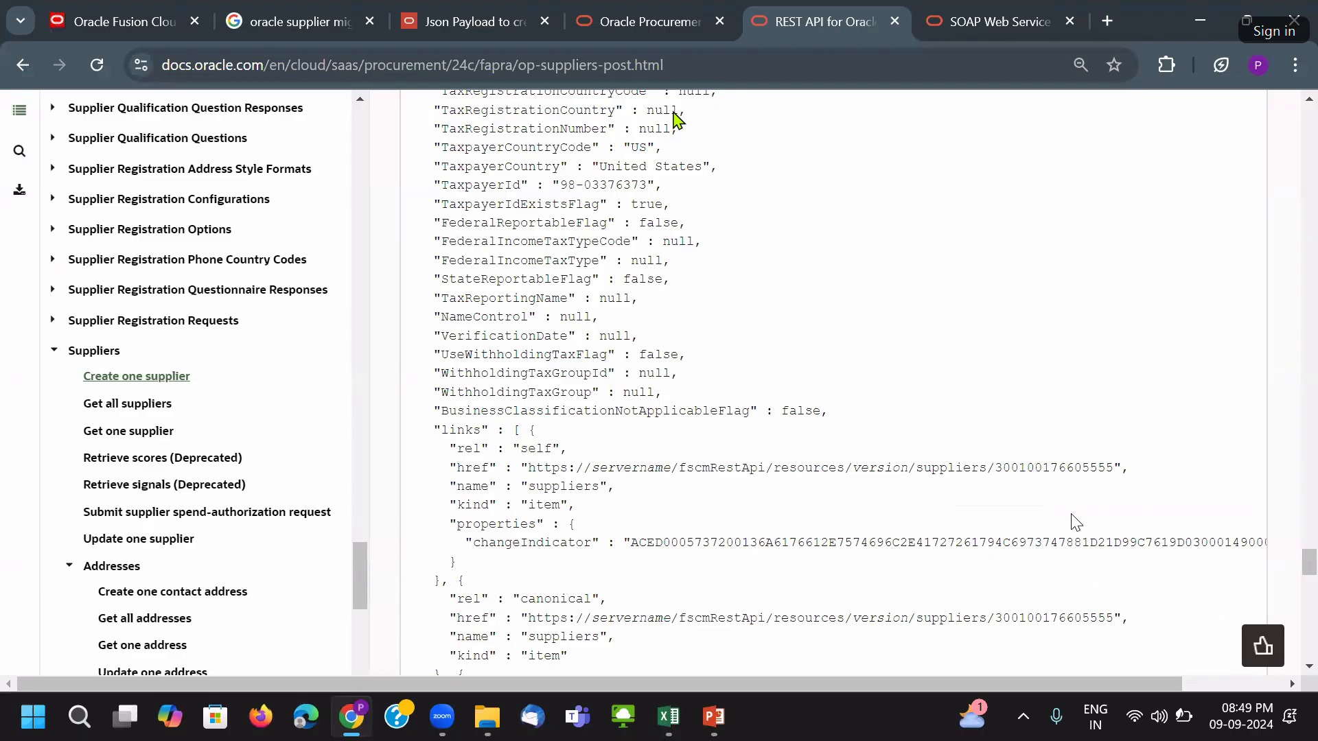
Add a new folder VALEO-Suppliers-FBDI-TEMP, bringing 3.Supplier Data Migration to 11 items.
{"action": "key", "text": "alt+Tab"}
{"action": "left_click", "coordinate": [76, 124]}
{"action": "left_click", "coordinate": [96, 171]}
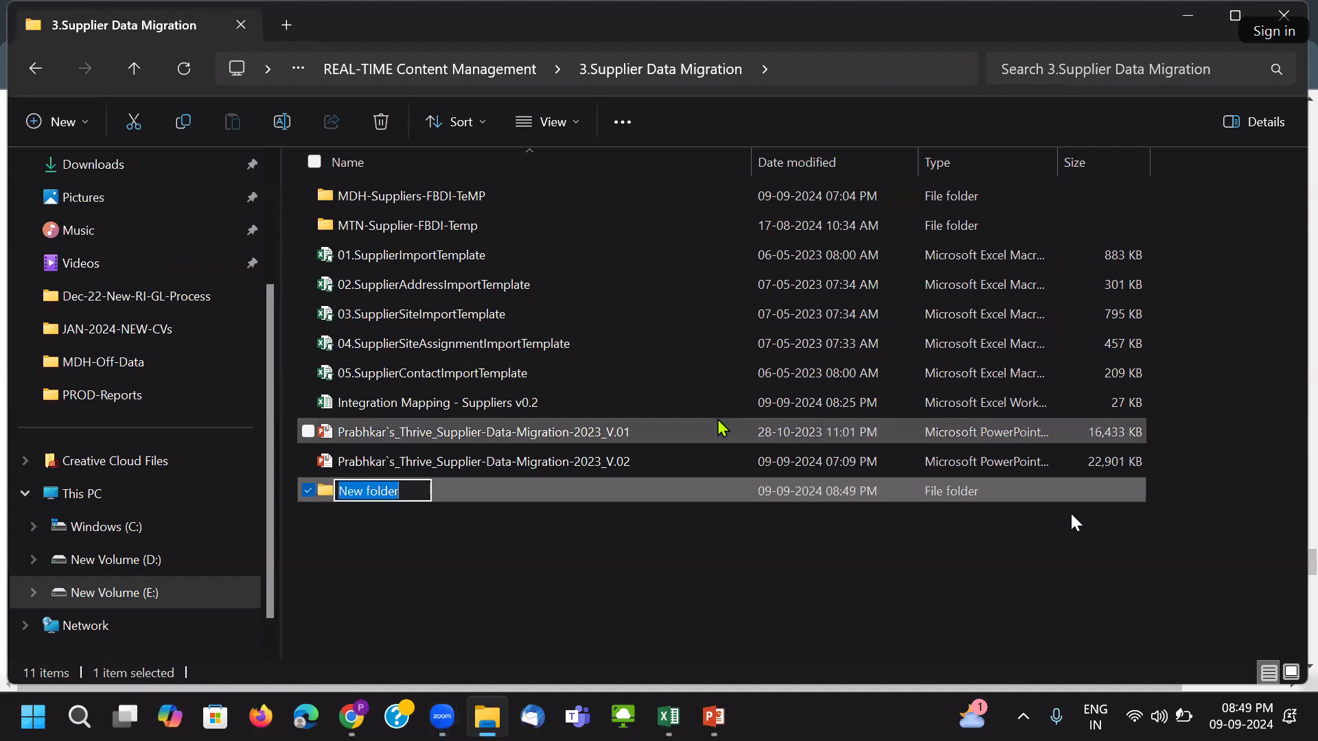
{"action": "type", "text": "VA"}
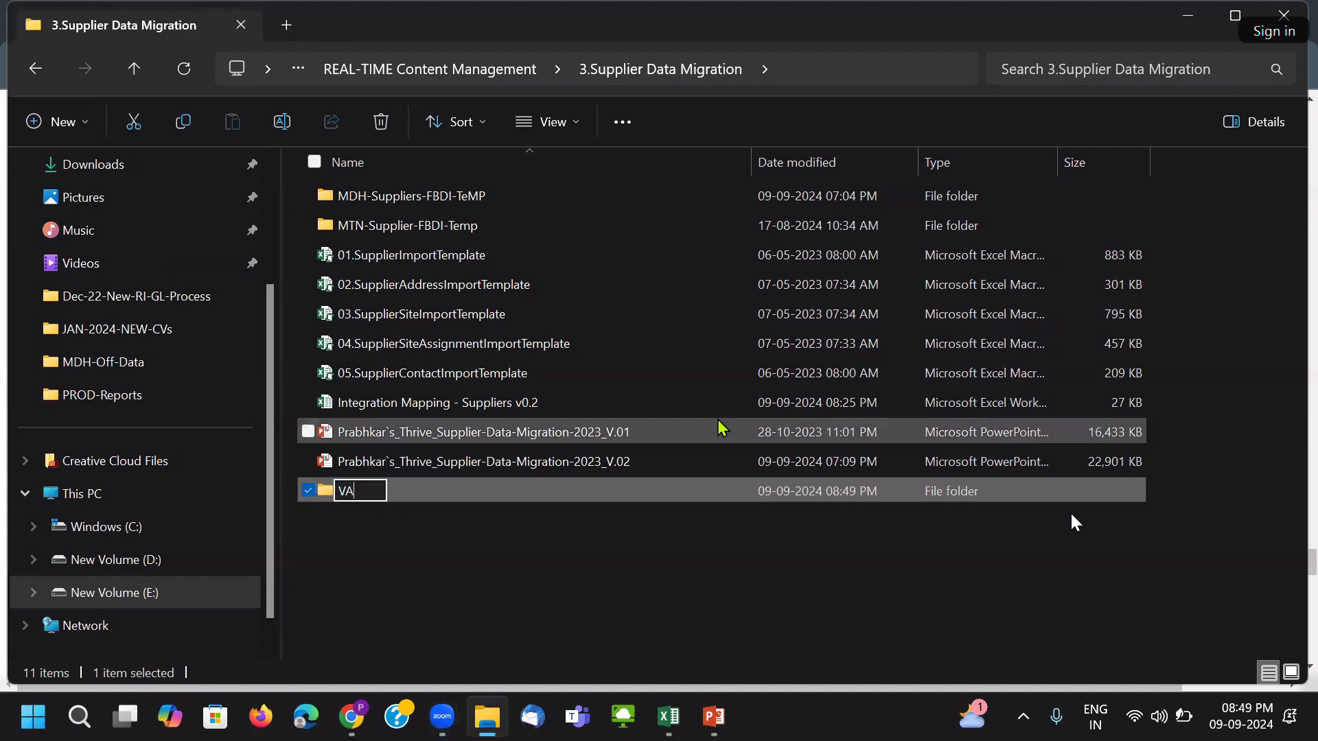
{"action": "type", "text": "LEO-S"}
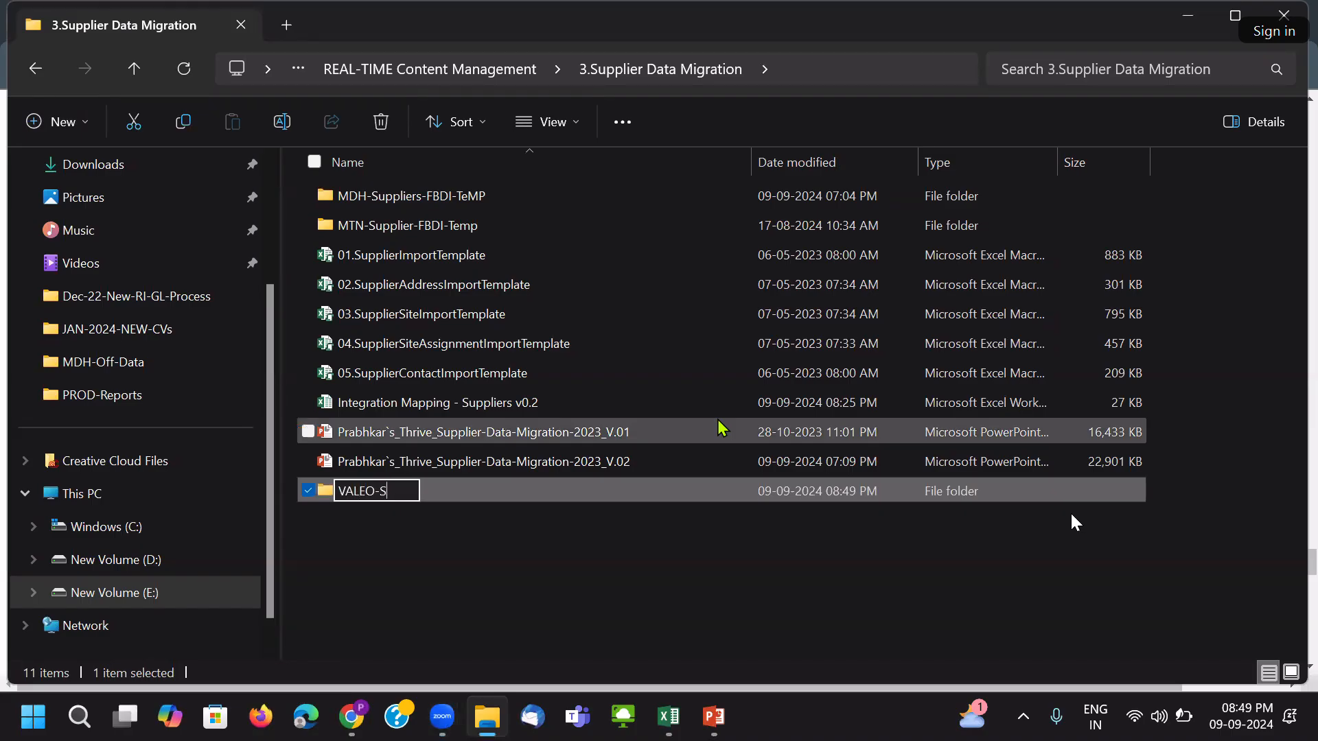
{"action": "type", "text": "uppliers"}
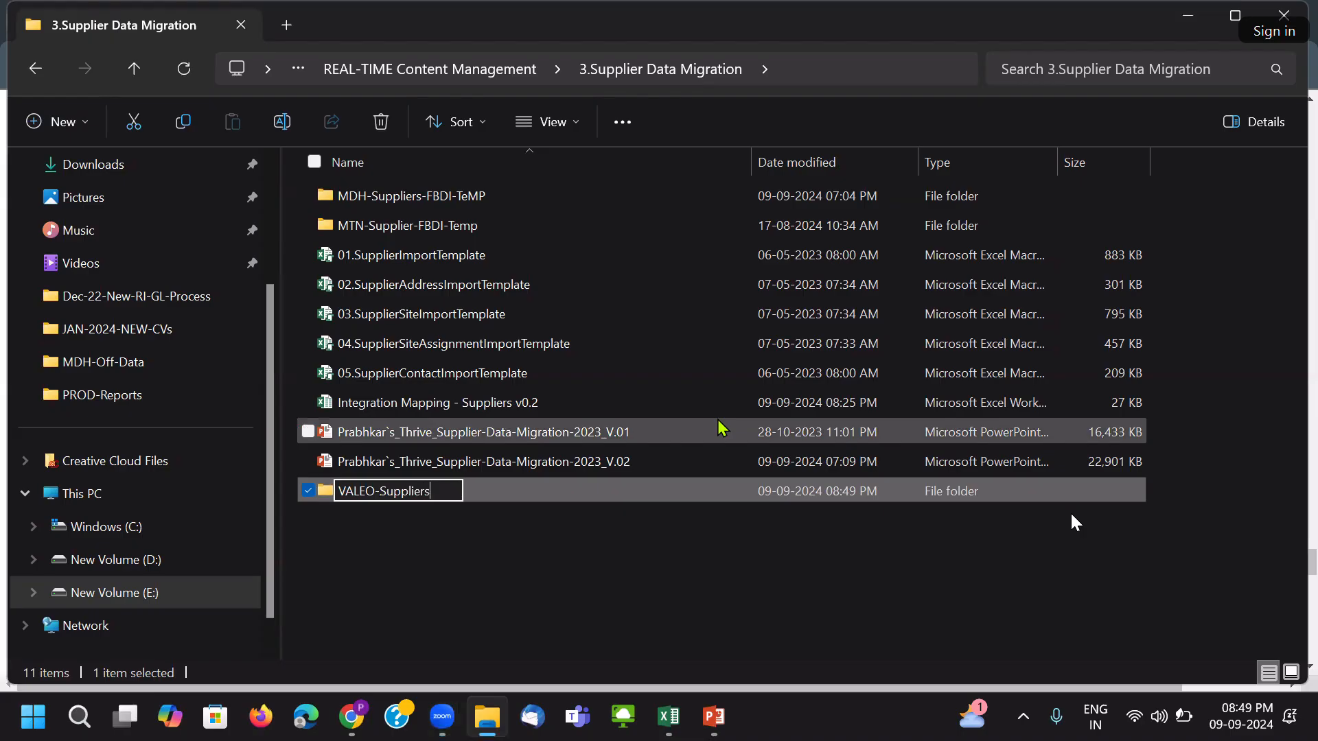
{"action": "type", "text": "-FBDI-TEMP"}
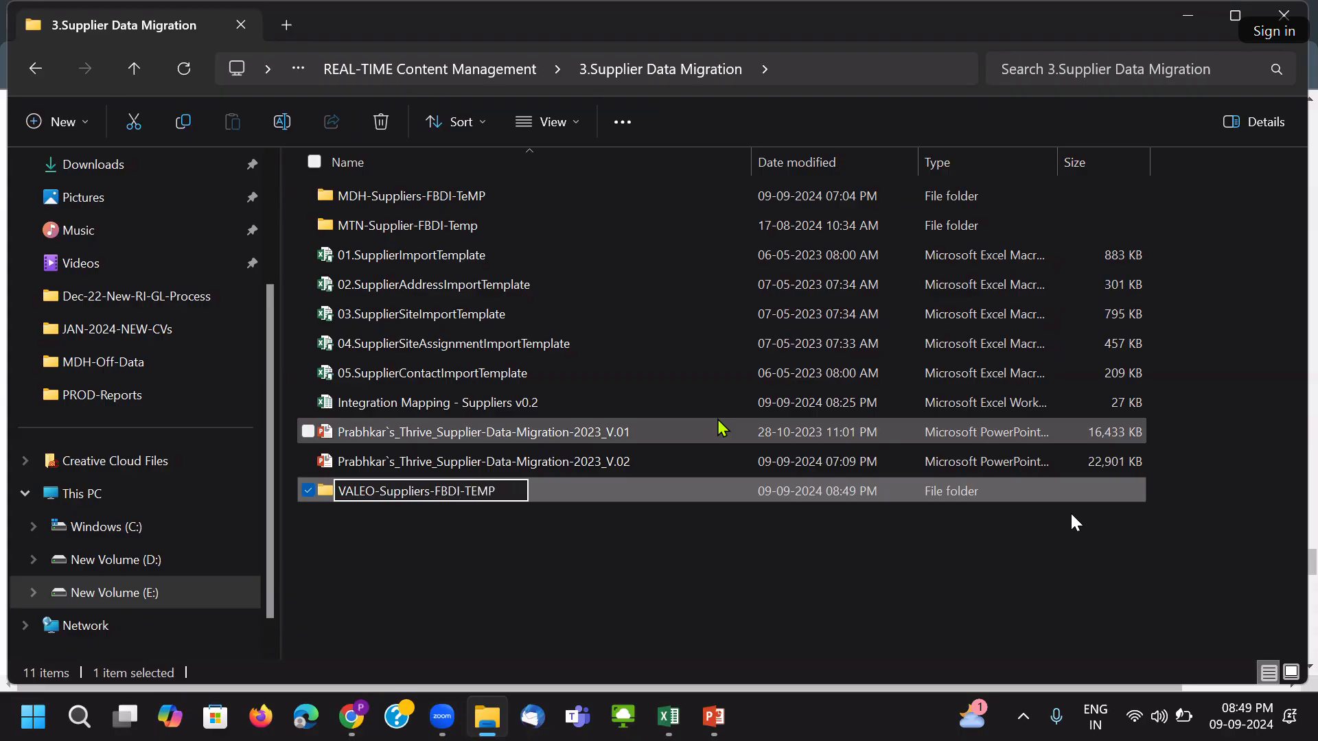
{"action": "left_click", "coordinate": [547, 595]}
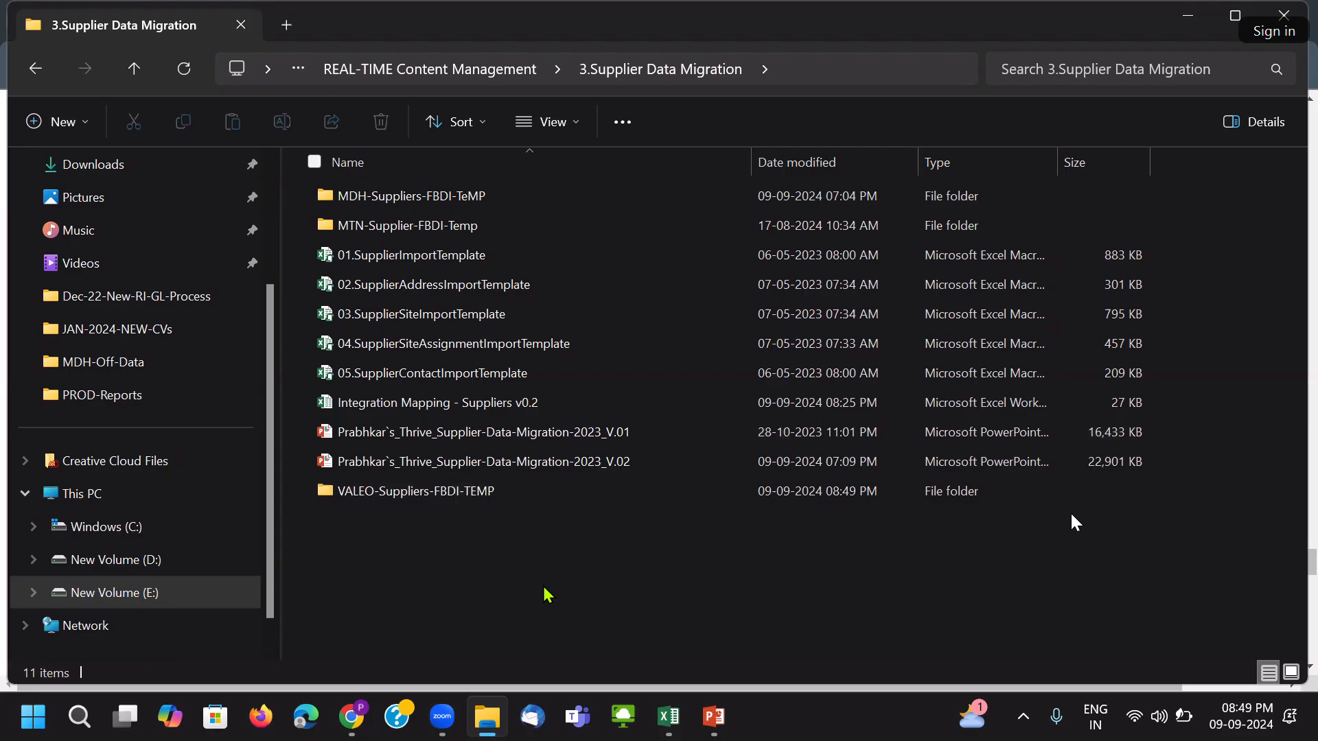
{"action": "left_click", "coordinate": [830, 200]}
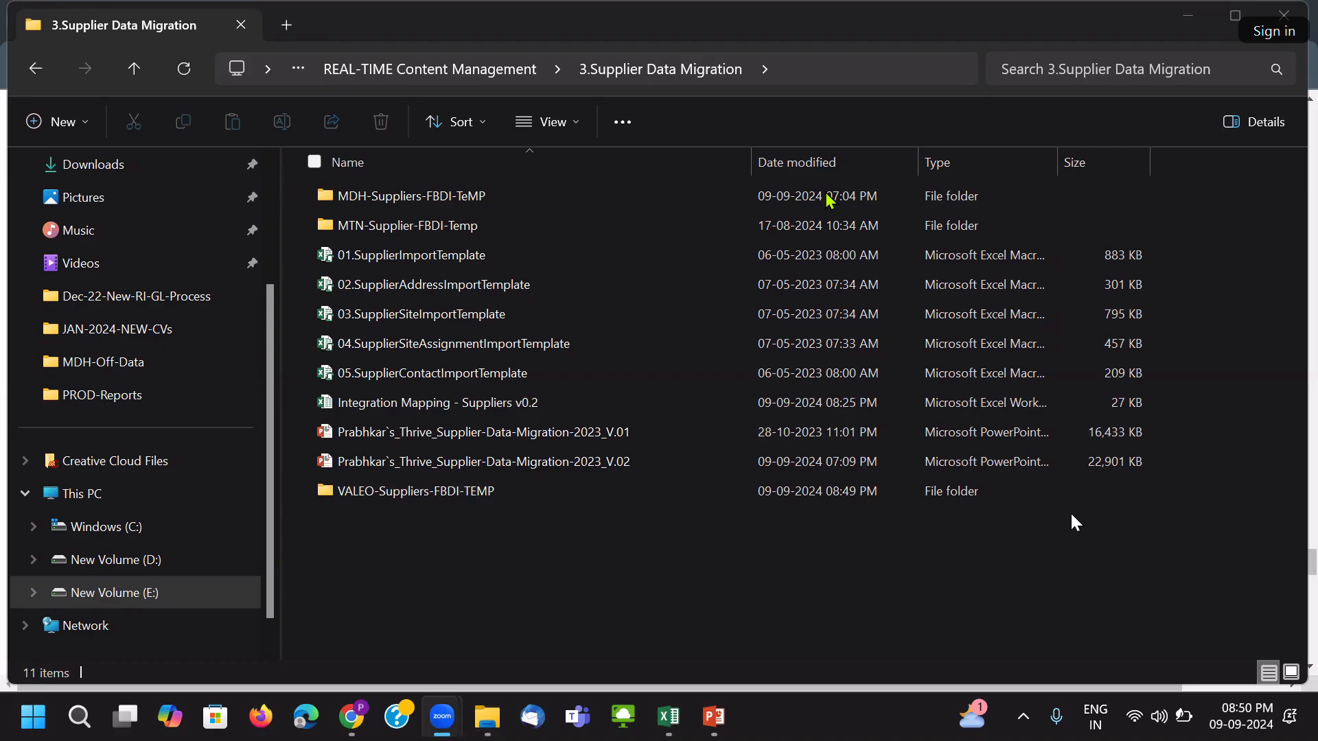
Close the Google search, Json Payload, REST API, SOAP Web Services and Procurement 24C tabs.
{"action": "left_click", "coordinate": [352, 721]}
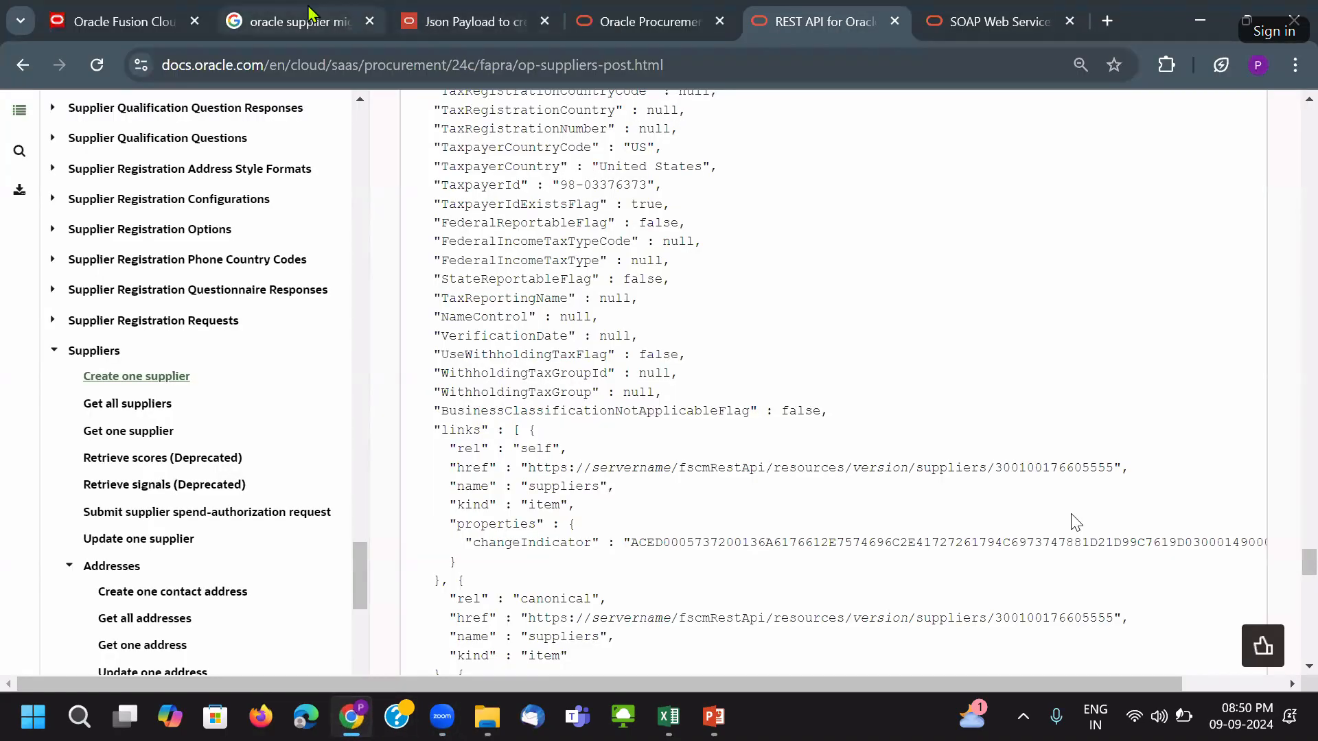
{"action": "left_click", "coordinate": [356, 23]}
{"action": "left_click", "coordinate": [370, 21]}
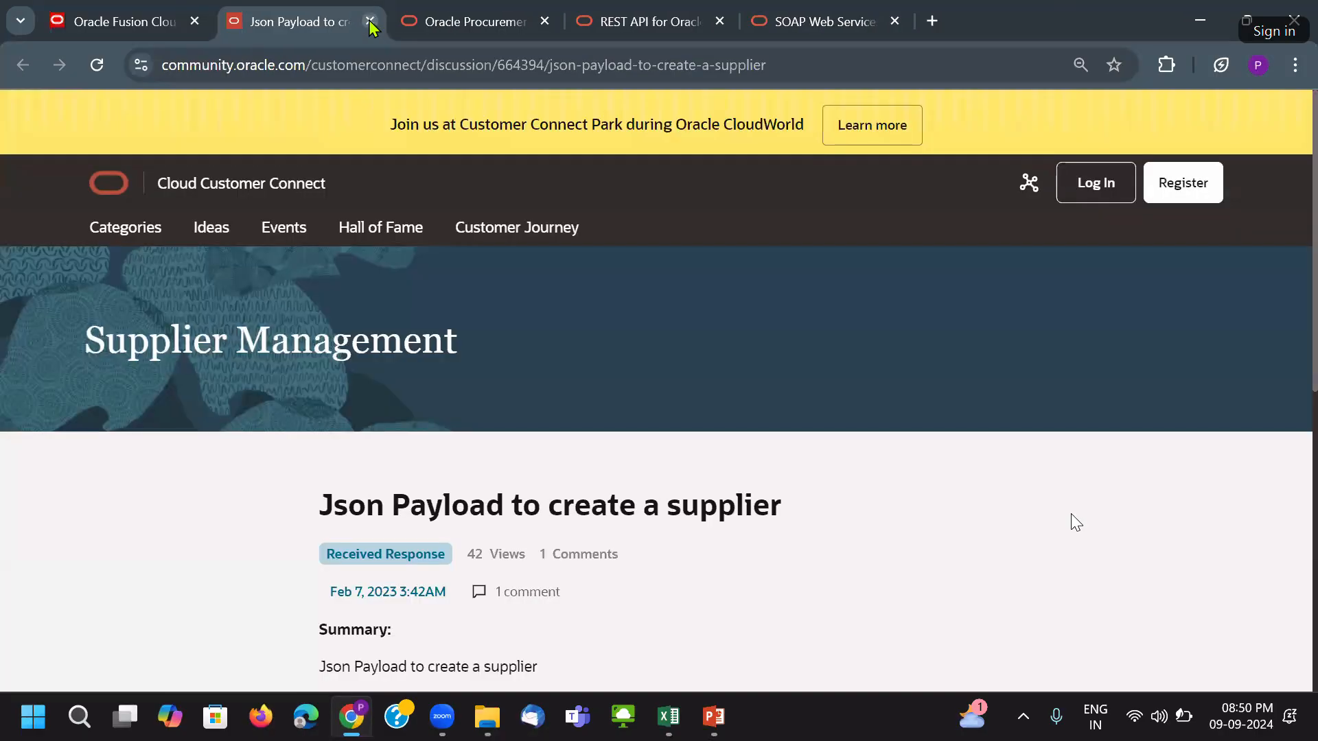
{"action": "left_click", "coordinate": [370, 21]}
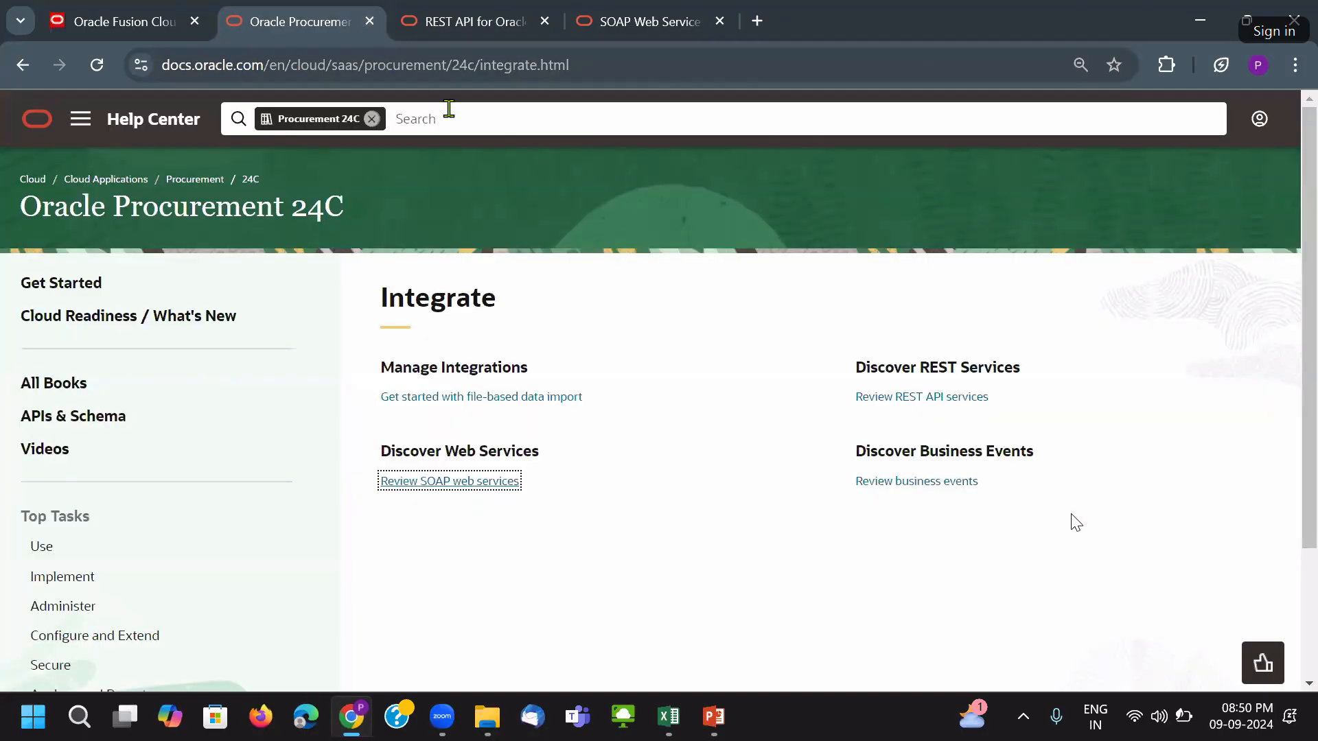
{"action": "left_click", "coordinate": [603, 10]}
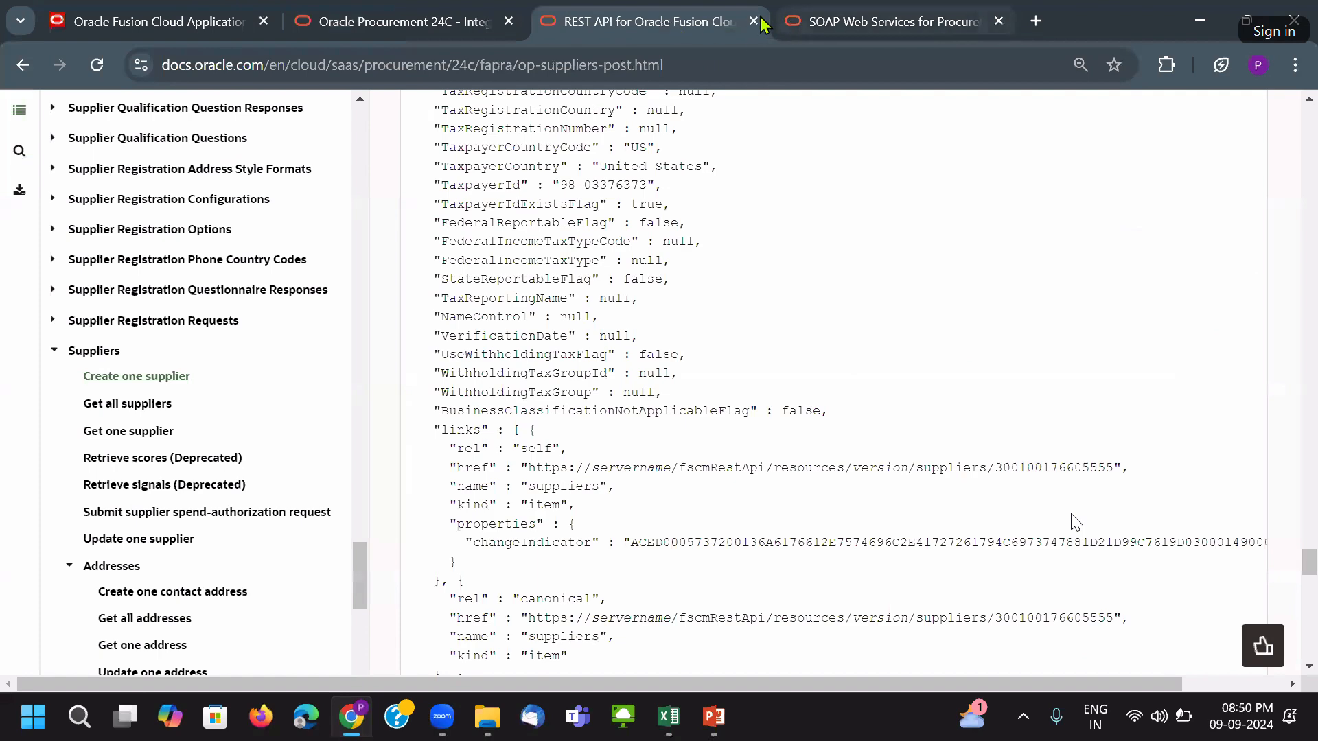
{"action": "left_click", "coordinate": [753, 64]}
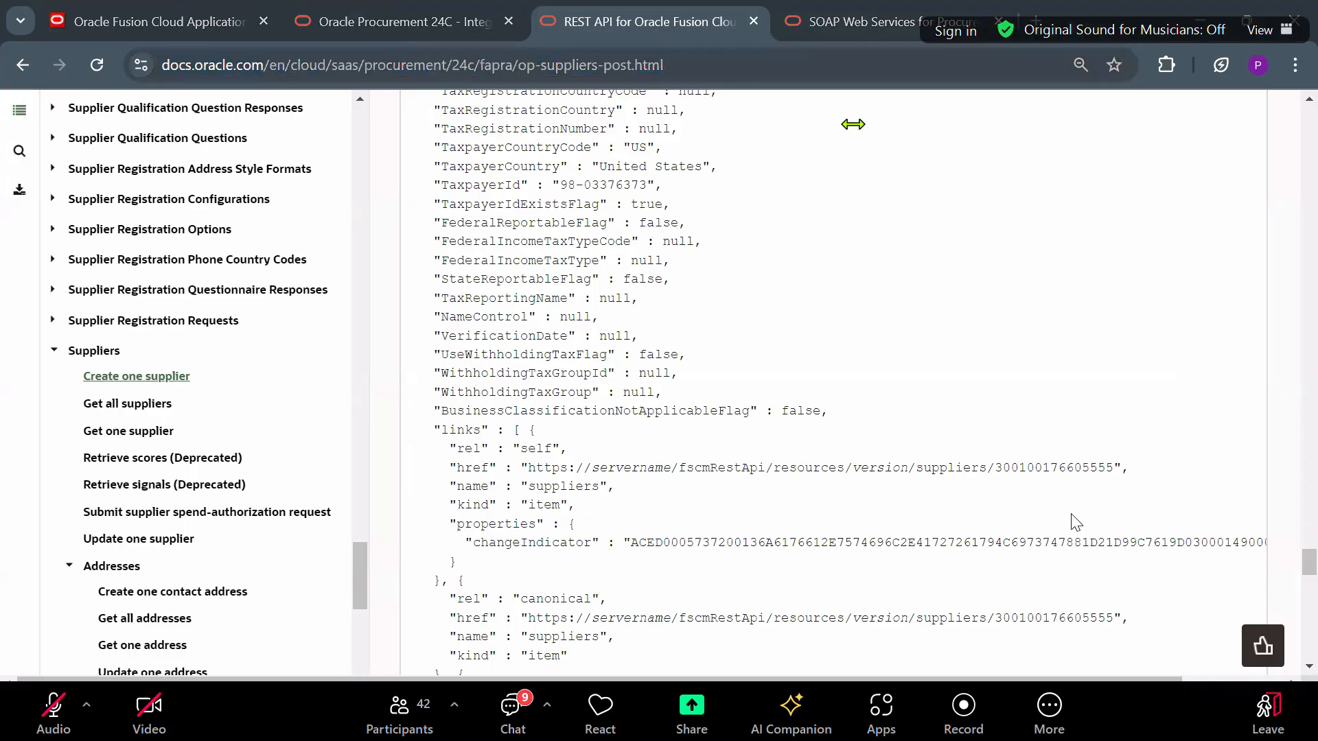
{"action": "left_click", "coordinate": [754, 21]}
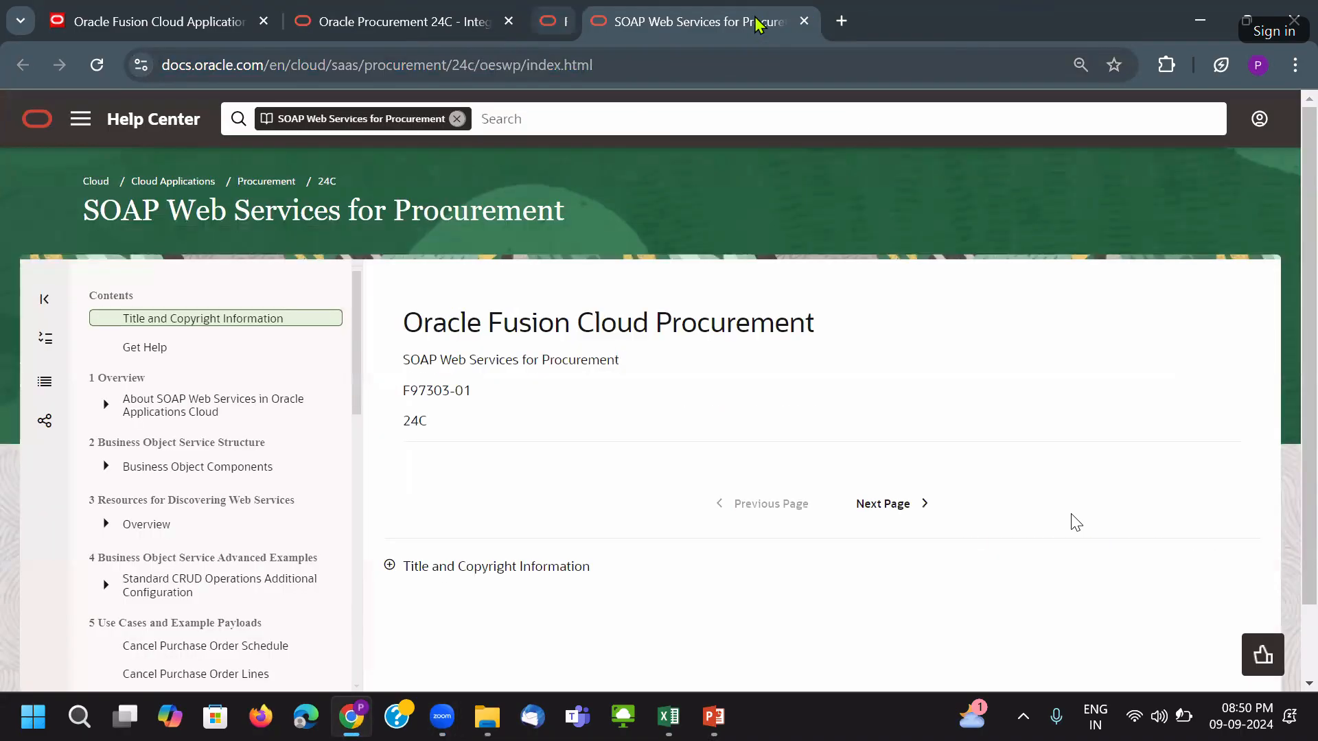
{"action": "left_click", "coordinate": [754, 21]}
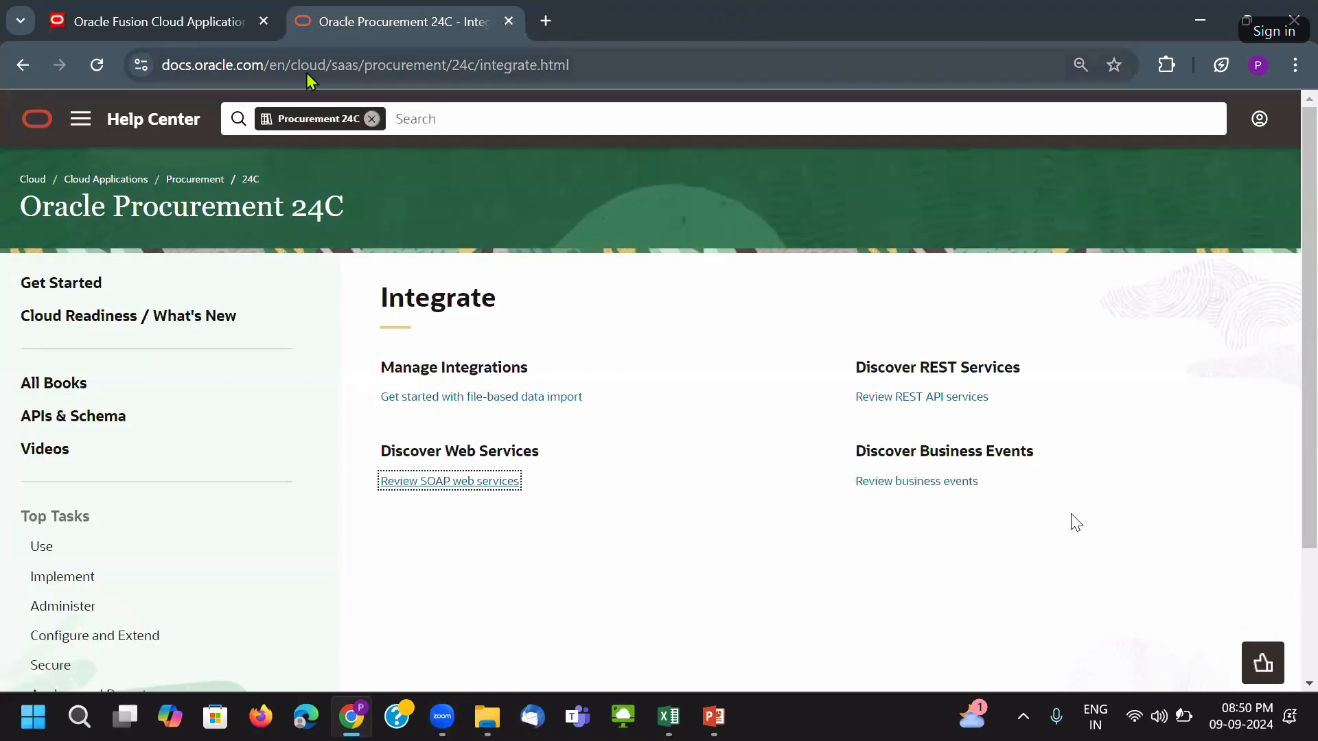
{"action": "left_click", "coordinate": [509, 21]}
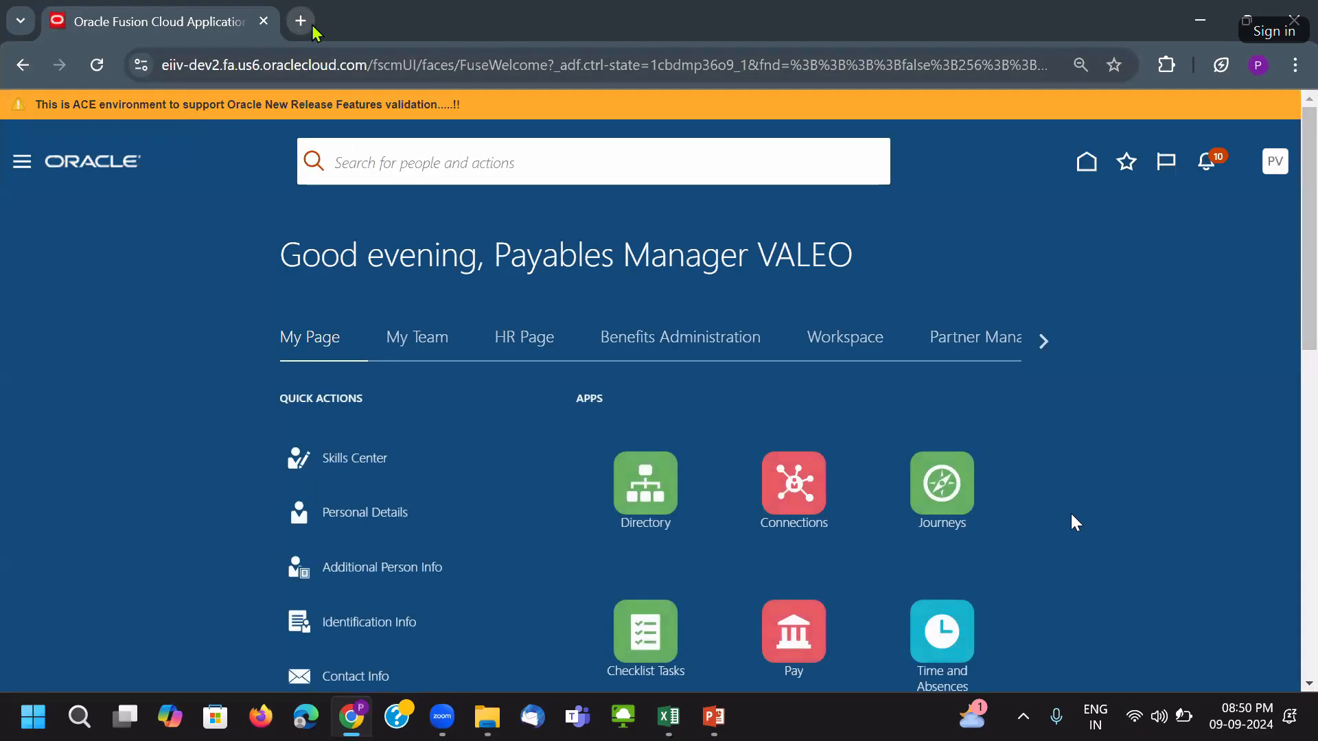
Reopen the closed Procurement 24C tab, go to docs.oracle.com and open Fusion Applications Suite.
{"action": "key", "text": "ctrl+shift+t"}
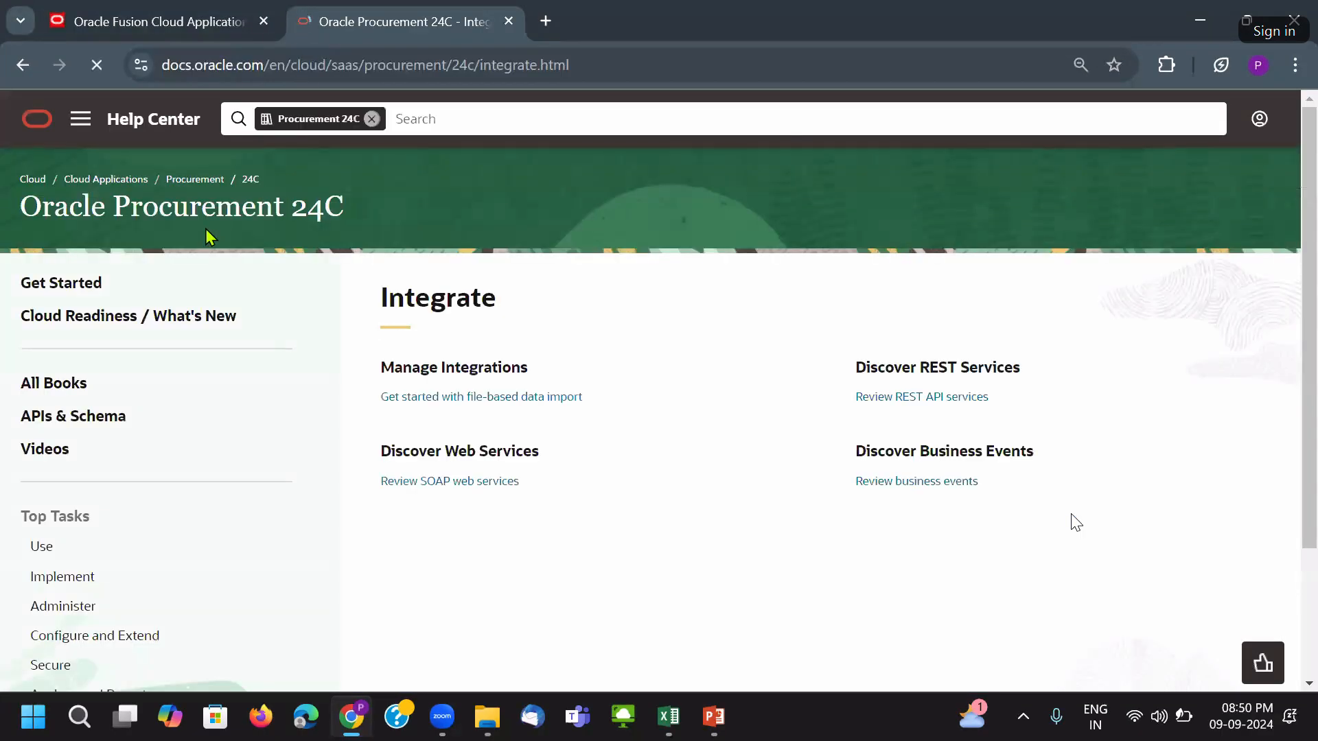
{"action": "scroll", "coordinate": [163, 416], "scroll_direction": "down", "scroll_amount": 2}
{"action": "scroll", "coordinate": [221, 333], "scroll_direction": "up", "scroll_amount": 2}
{"action": "left_click_drag", "start_coordinate": [264, 65], "coordinate": [1112, 97]}
{"action": "key", "text": "BackSpace"}
{"action": "key", "text": "Return"}
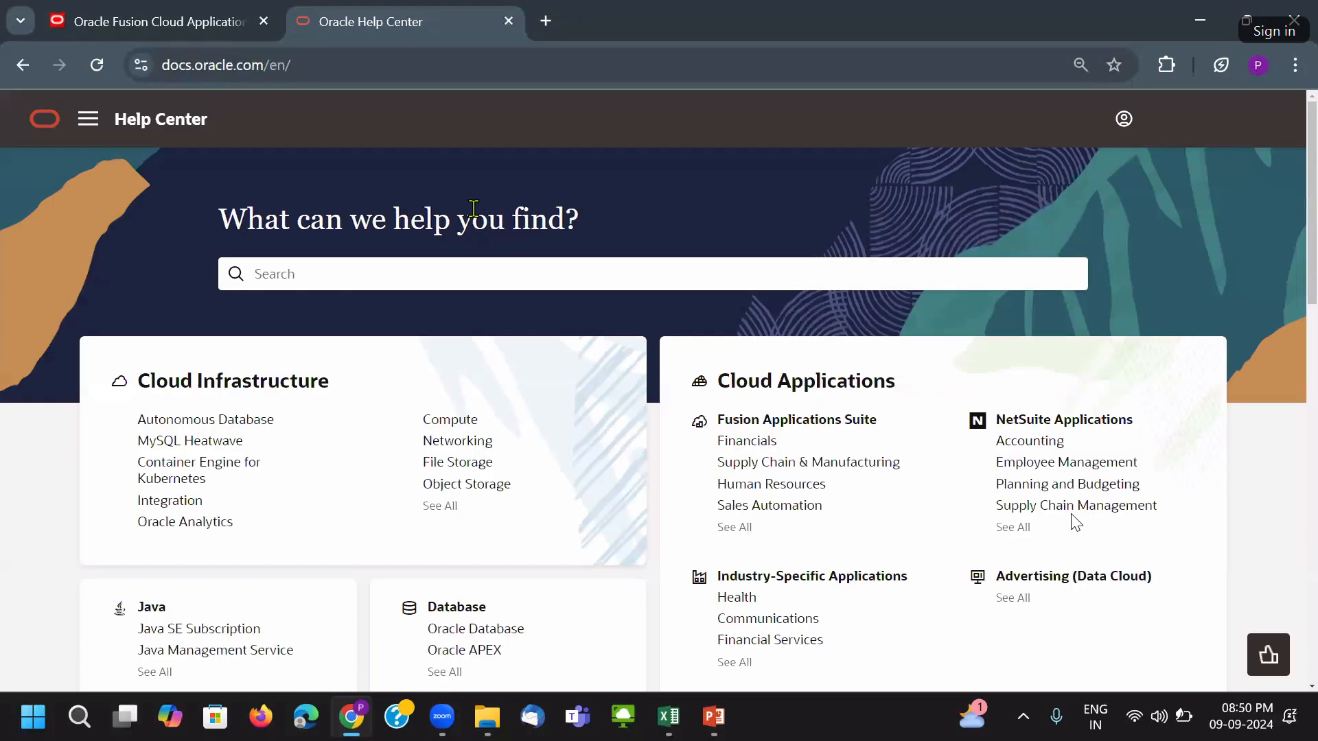
{"action": "scroll", "coordinate": [146, 135], "scroll_direction": "down", "scroll_amount": 1}
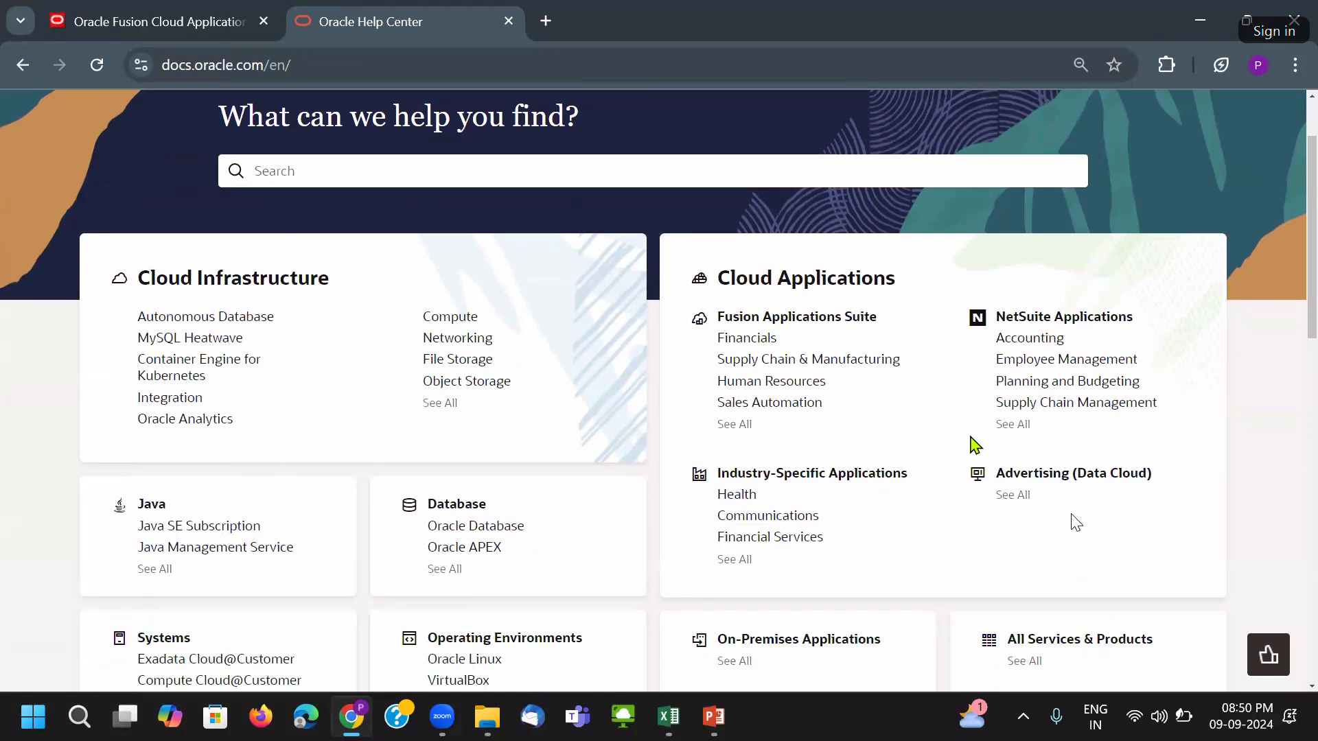
{"action": "scroll", "coordinate": [972, 443], "scroll_direction": "down", "scroll_amount": 2}
{"action": "scroll", "coordinate": [697, 436], "scroll_direction": "up", "scroll_amount": 3}
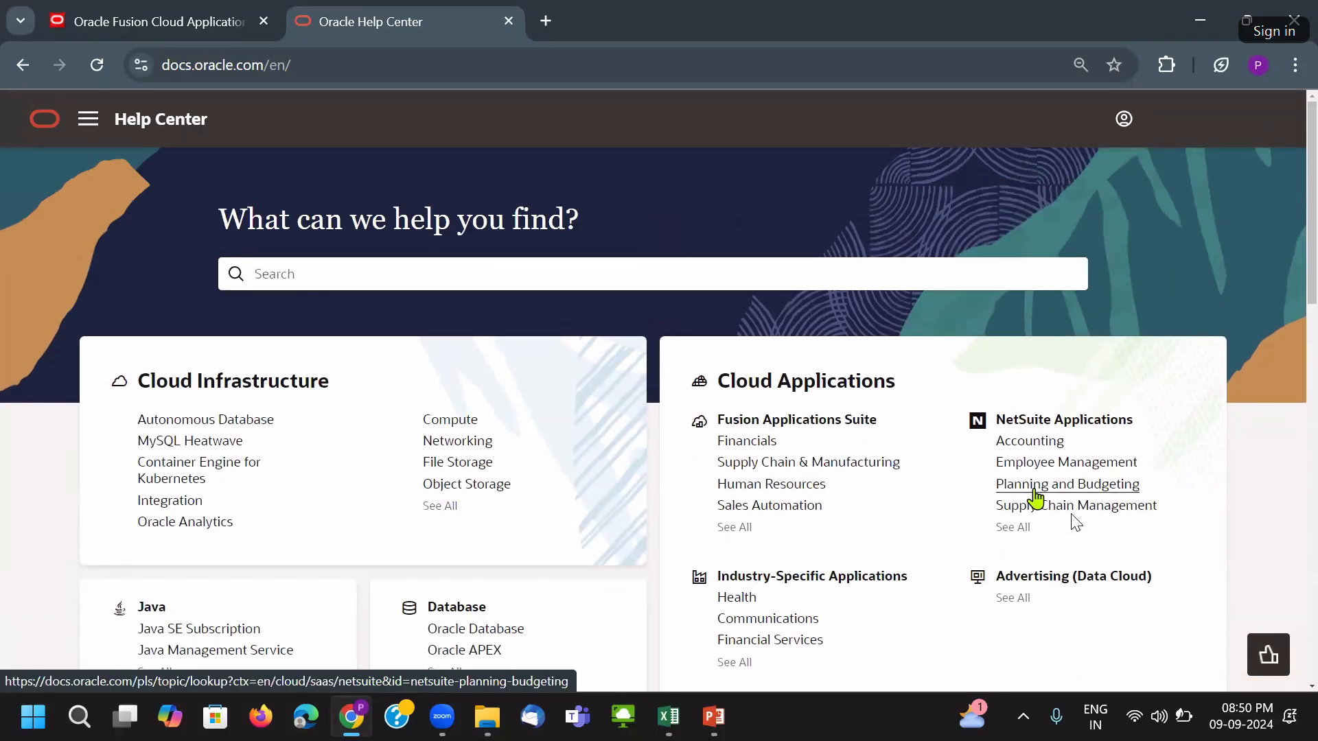
{"action": "left_click", "coordinate": [744, 528]}
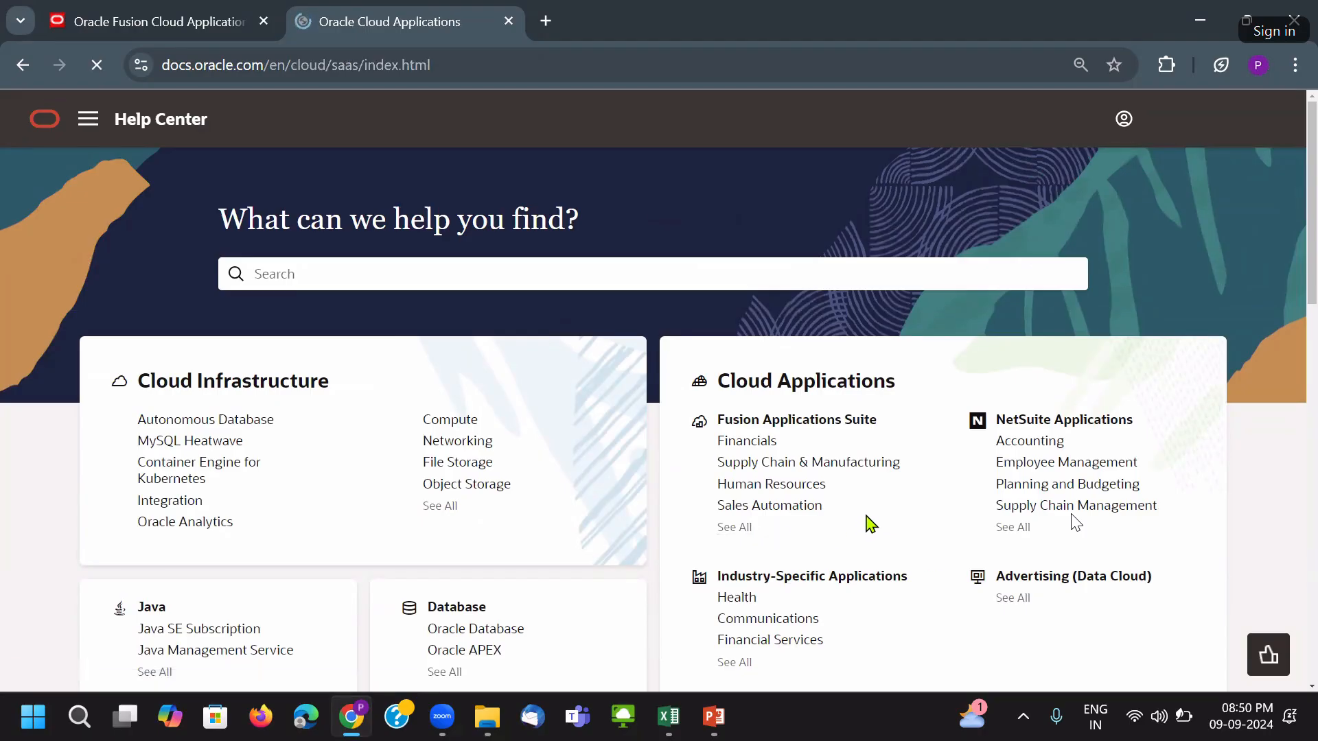
Under Supply Chain & Manufacturing, open Procurement and its All Books list.
{"action": "scroll", "coordinate": [847, 520], "scroll_direction": "down", "scroll_amount": 3}
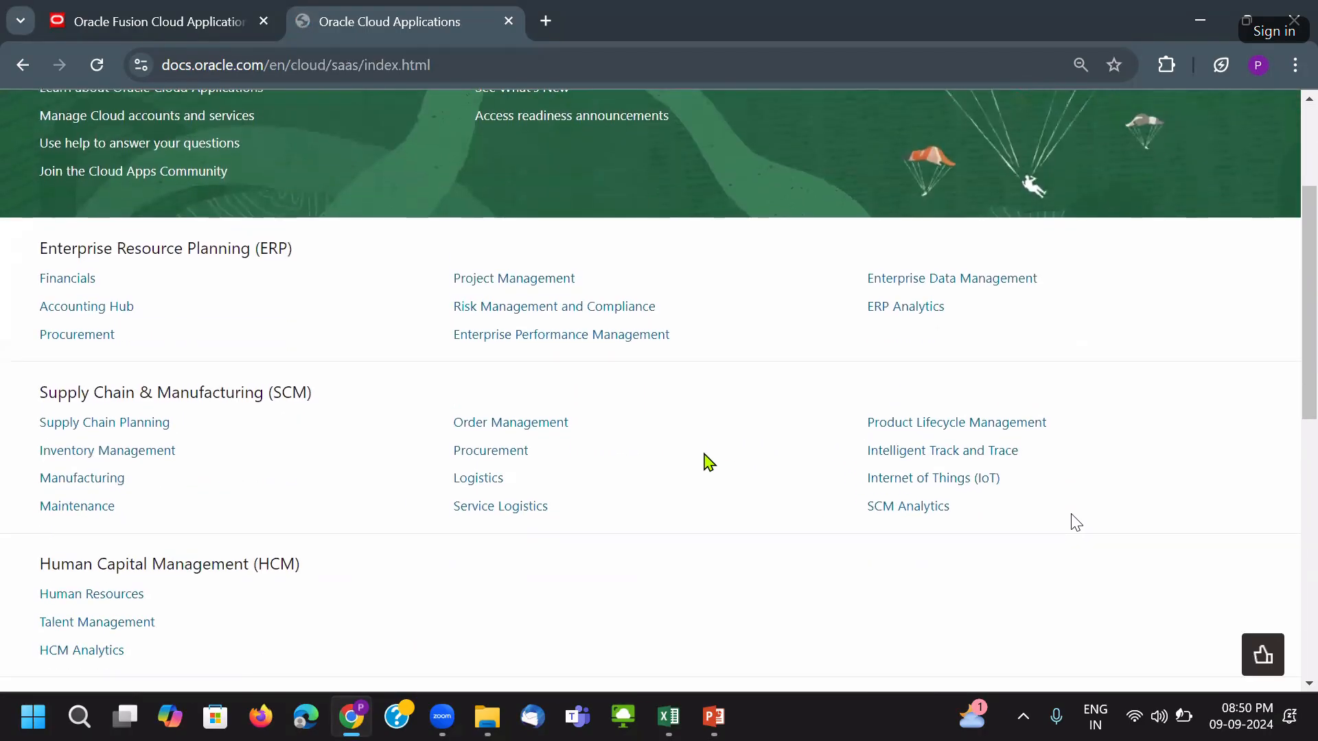
{"action": "triple_click", "coordinate": [191, 395]}
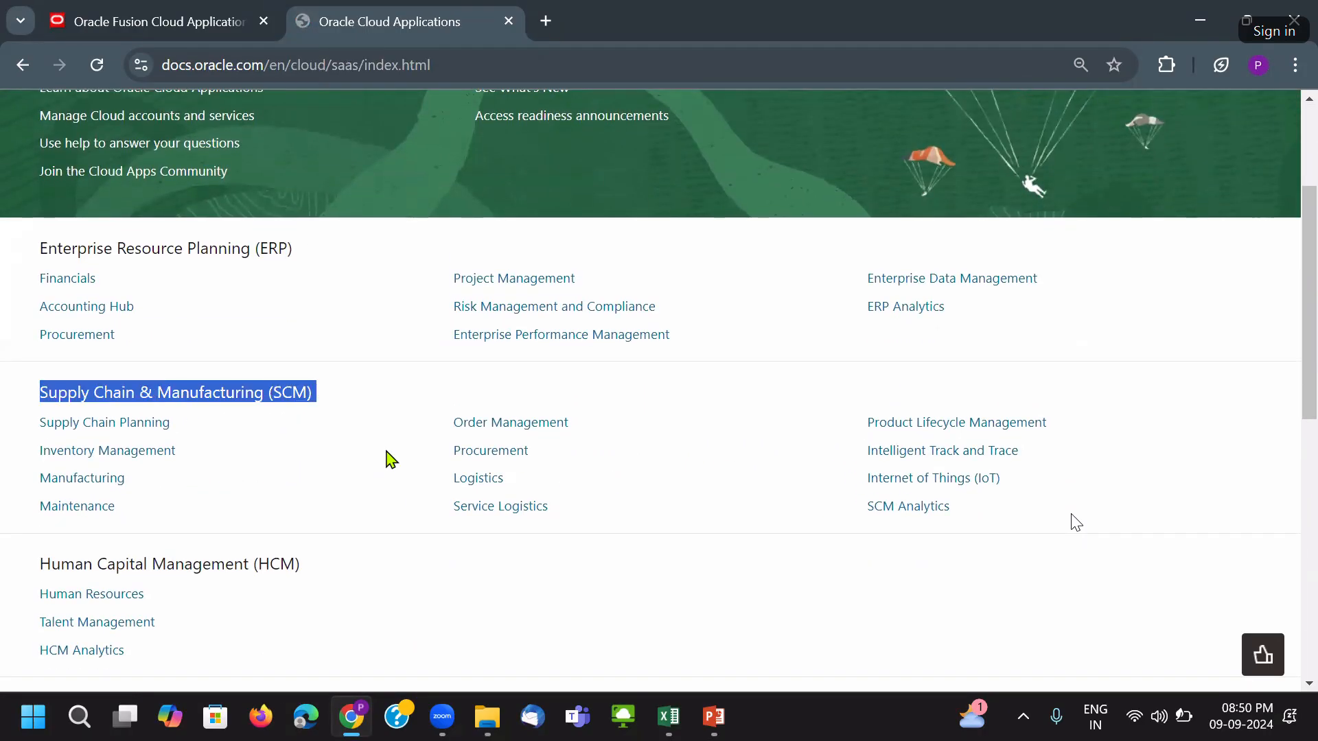
{"action": "left_click", "coordinate": [511, 461]}
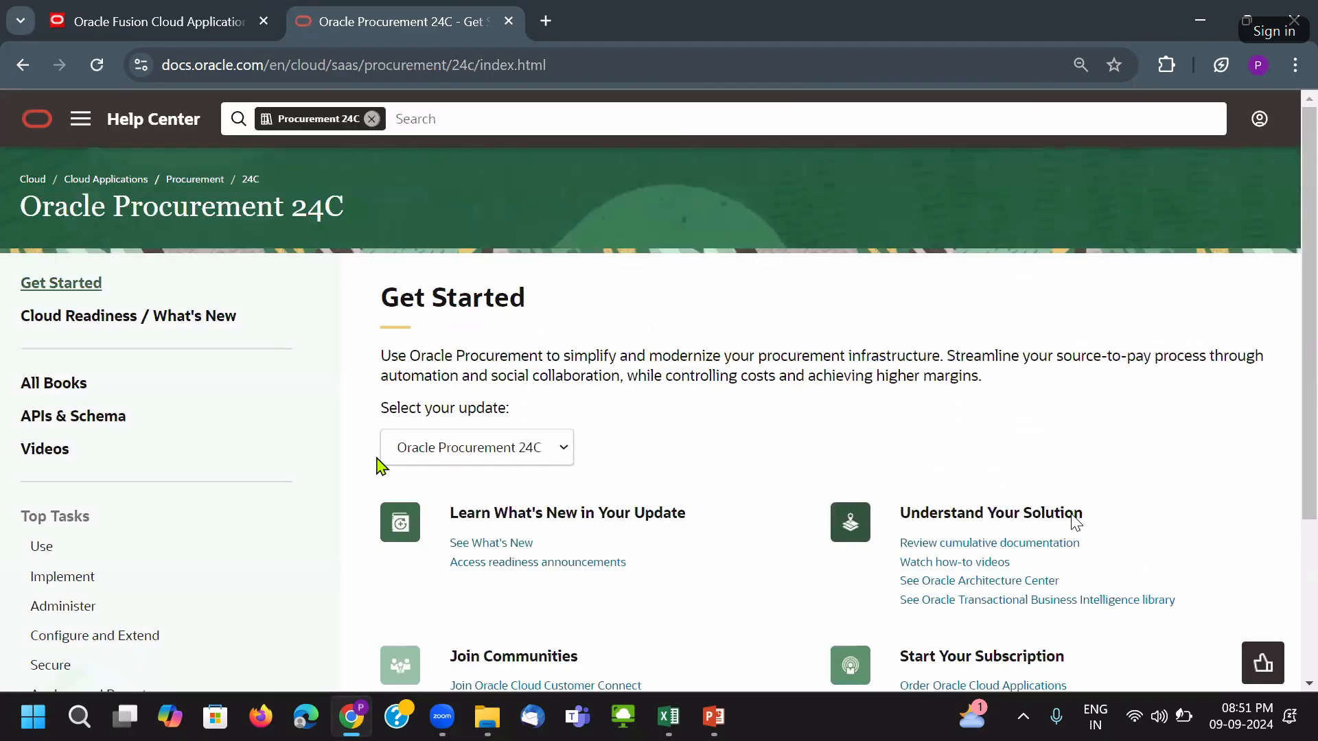
{"action": "scroll", "coordinate": [34, 471], "scroll_direction": "down", "scroll_amount": 1}
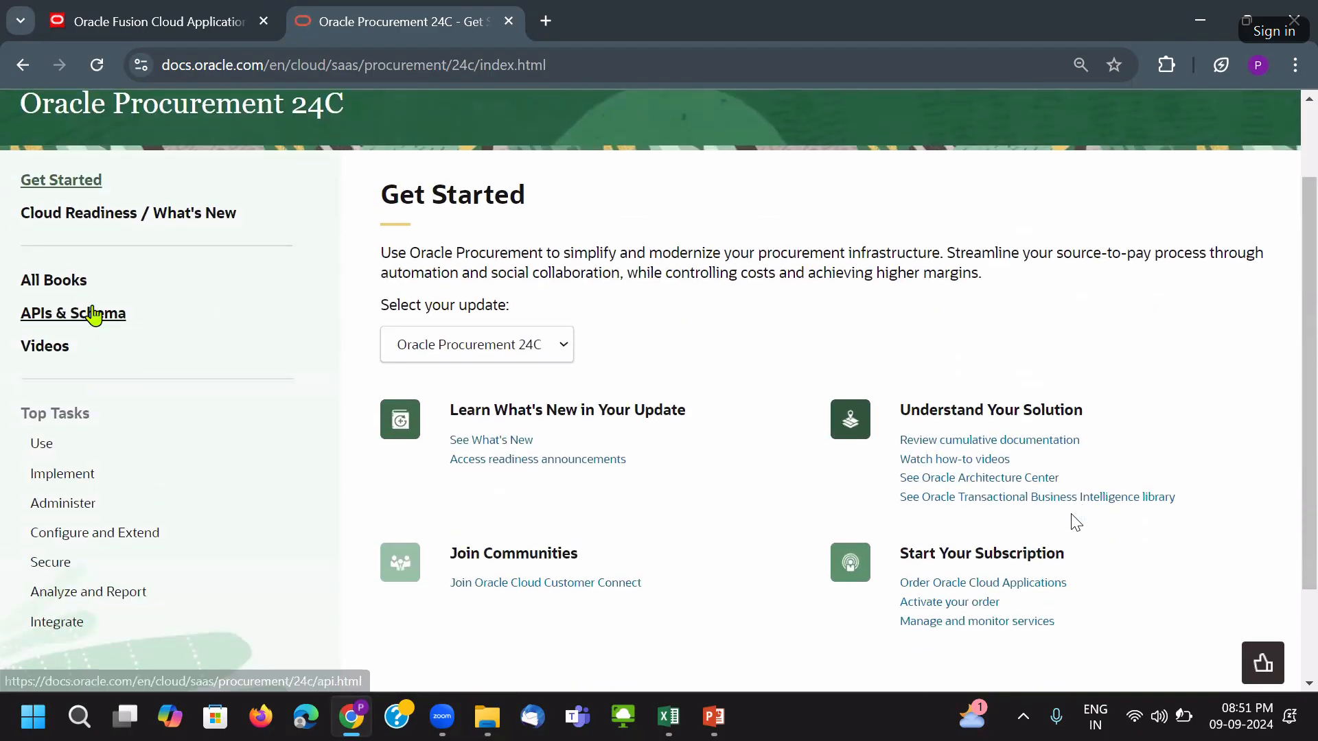
{"action": "left_click", "coordinate": [69, 282]}
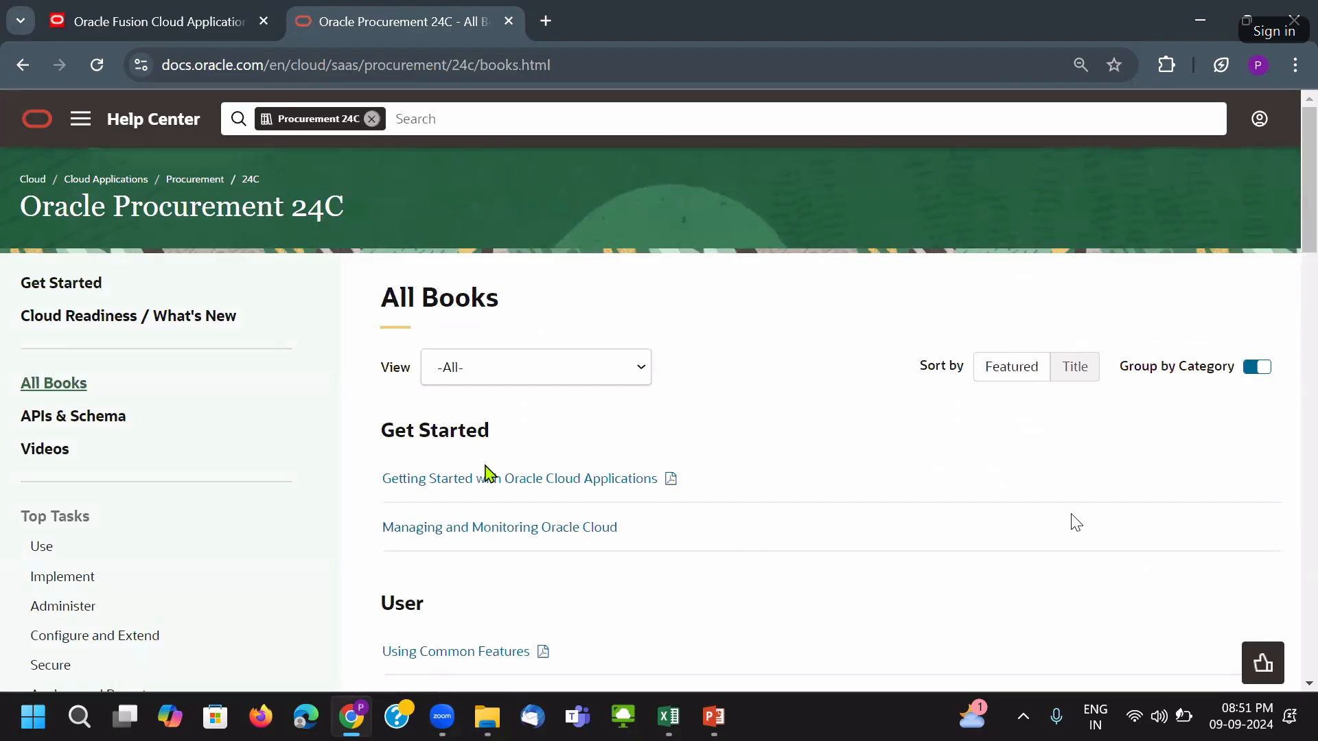
{"action": "scroll", "coordinate": [569, 486], "scroll_direction": "down", "scroll_amount": 15}
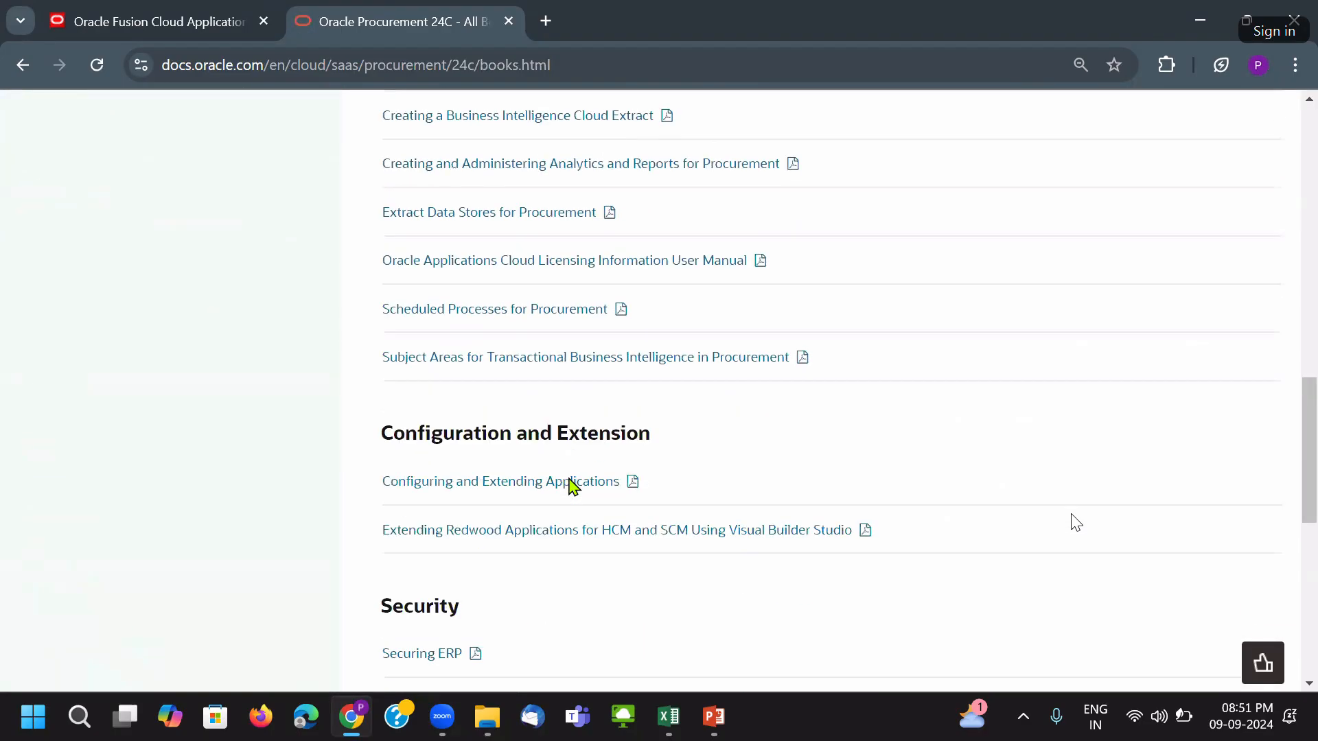
{"action": "scroll", "coordinate": [568, 486], "scroll_direction": "down", "scroll_amount": 9}
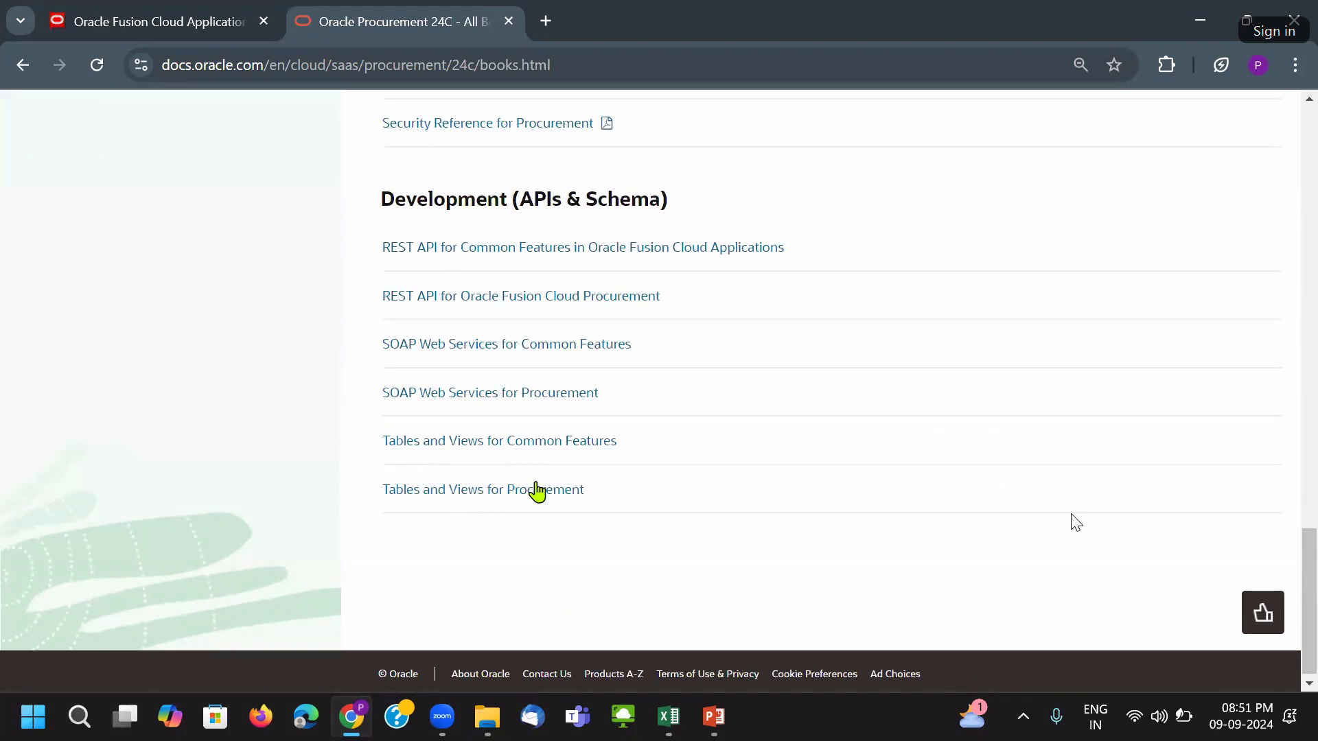
{"action": "scroll", "coordinate": [539, 492], "scroll_direction": "up", "scroll_amount": 4}
{"action": "scroll", "coordinate": [539, 492], "scroll_direction": "up", "scroll_amount": 15}
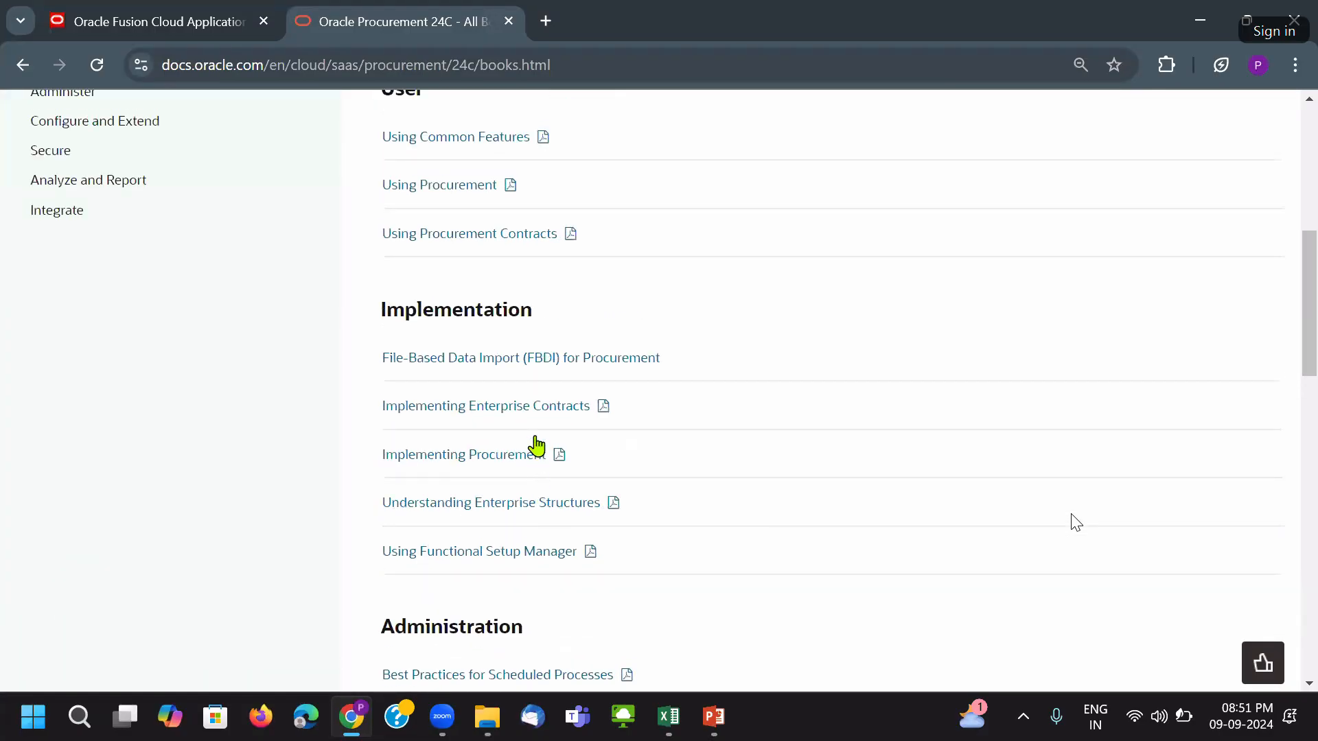
{"action": "scroll", "coordinate": [750, 378], "scroll_direction": "up", "scroll_amount": 6}
{"action": "scroll", "coordinate": [618, 573], "scroll_direction": "down", "scroll_amount": 3}
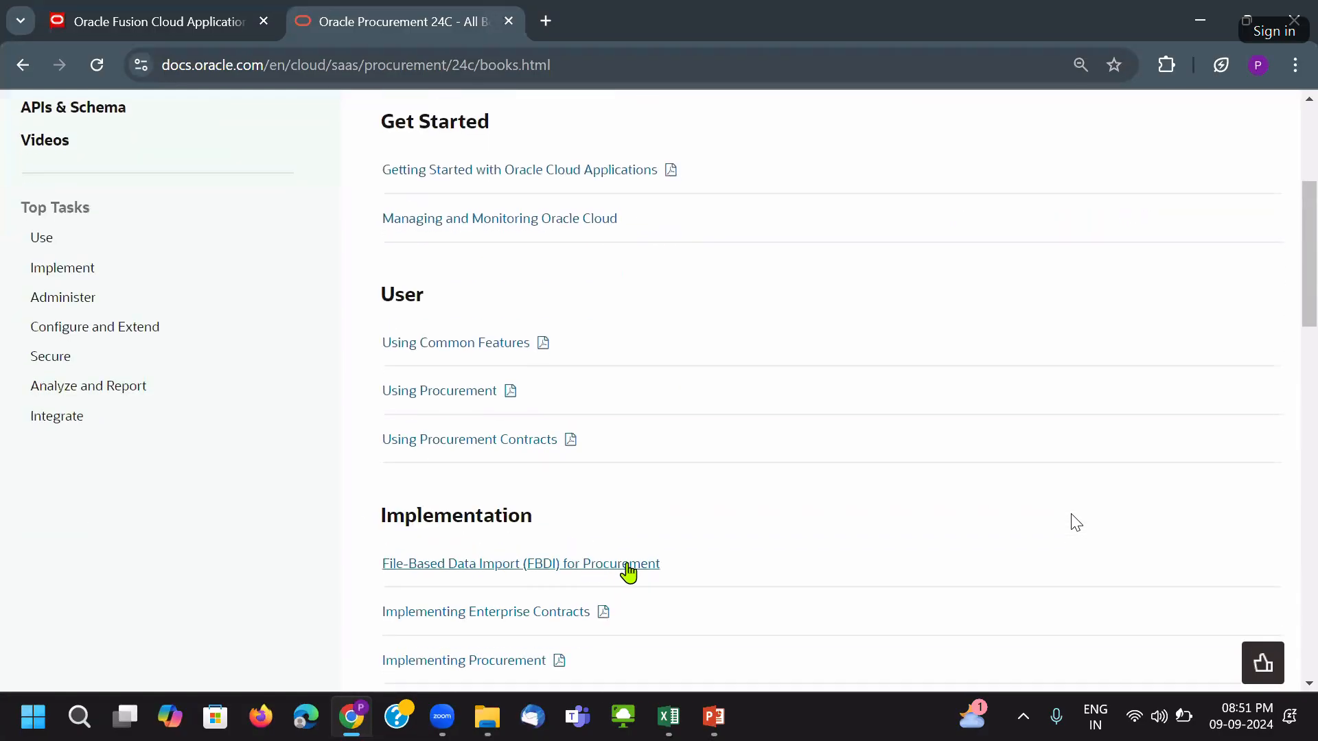
Open the FBDI for Procurement guide and go to its Import Suppliers page.
{"action": "left_click", "coordinate": [491, 567]}
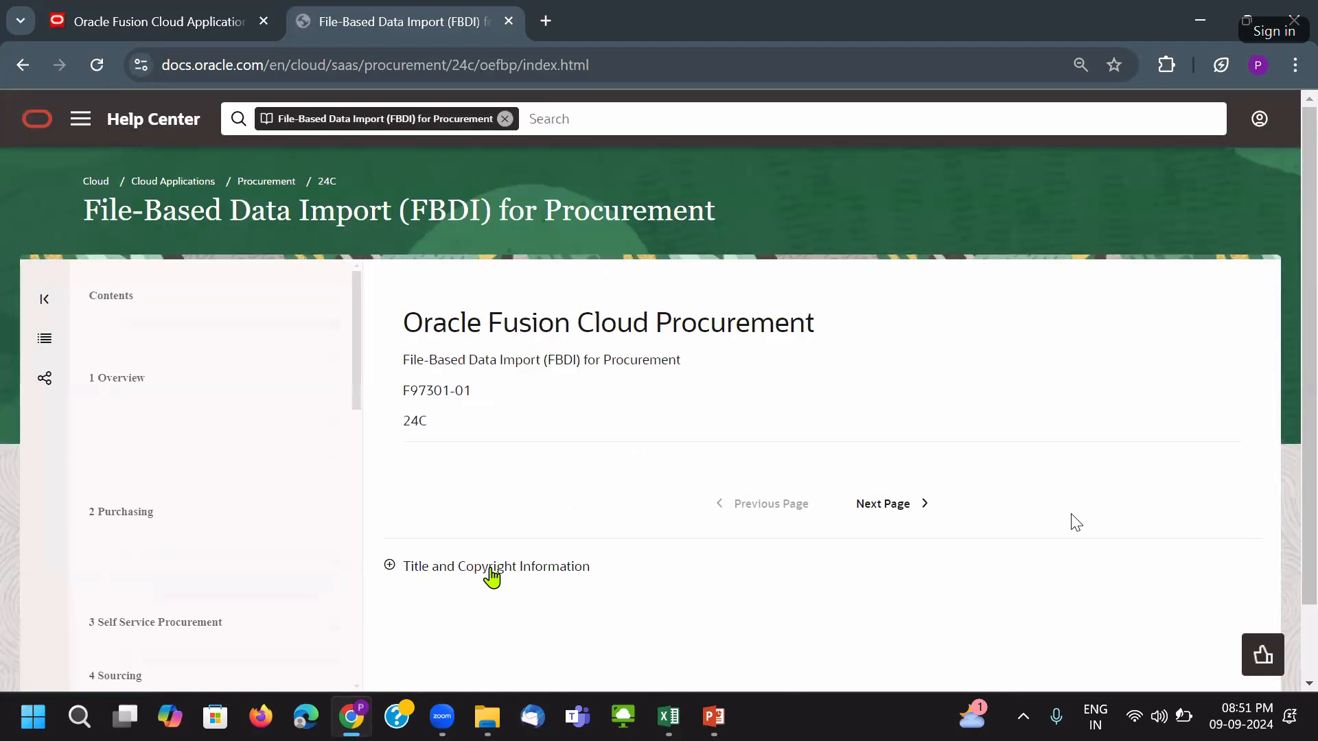
{"action": "scroll", "coordinate": [167, 476], "scroll_direction": "down", "scroll_amount": 5}
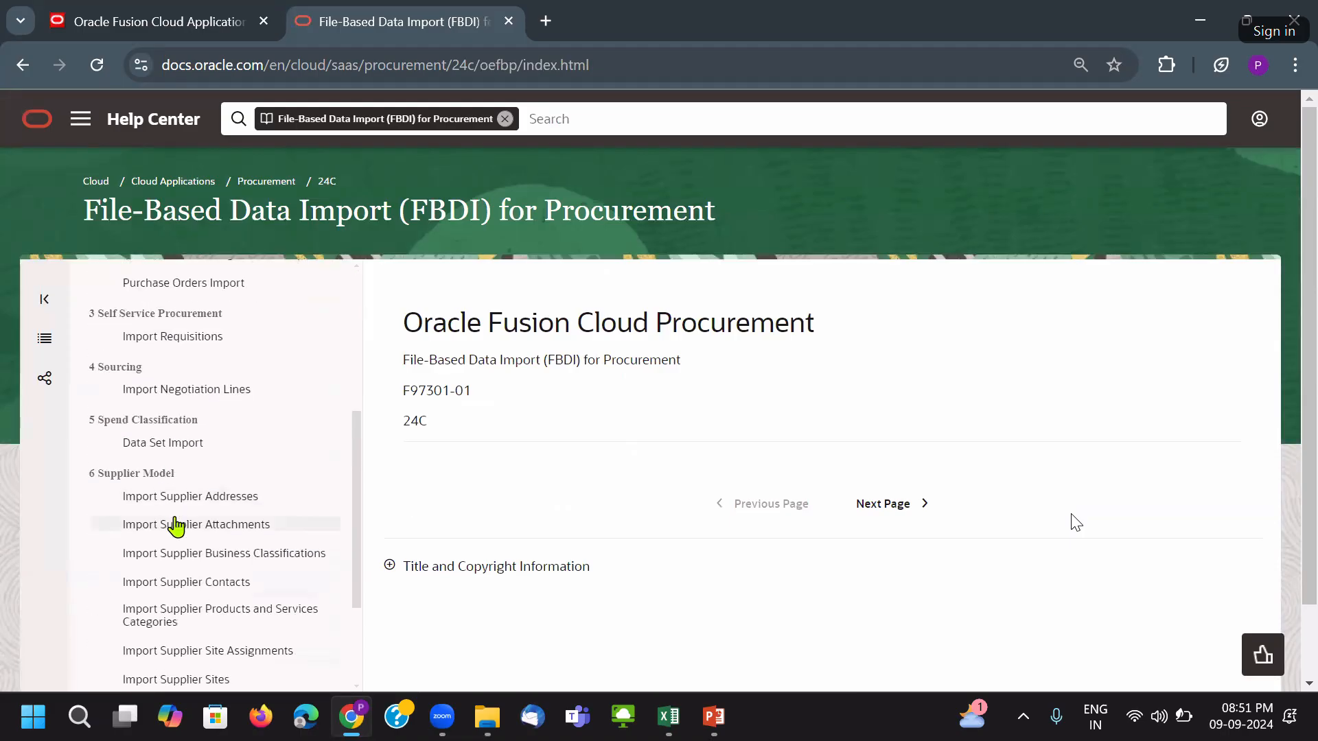
{"action": "scroll", "coordinate": [199, 526], "scroll_direction": "down", "scroll_amount": 3}
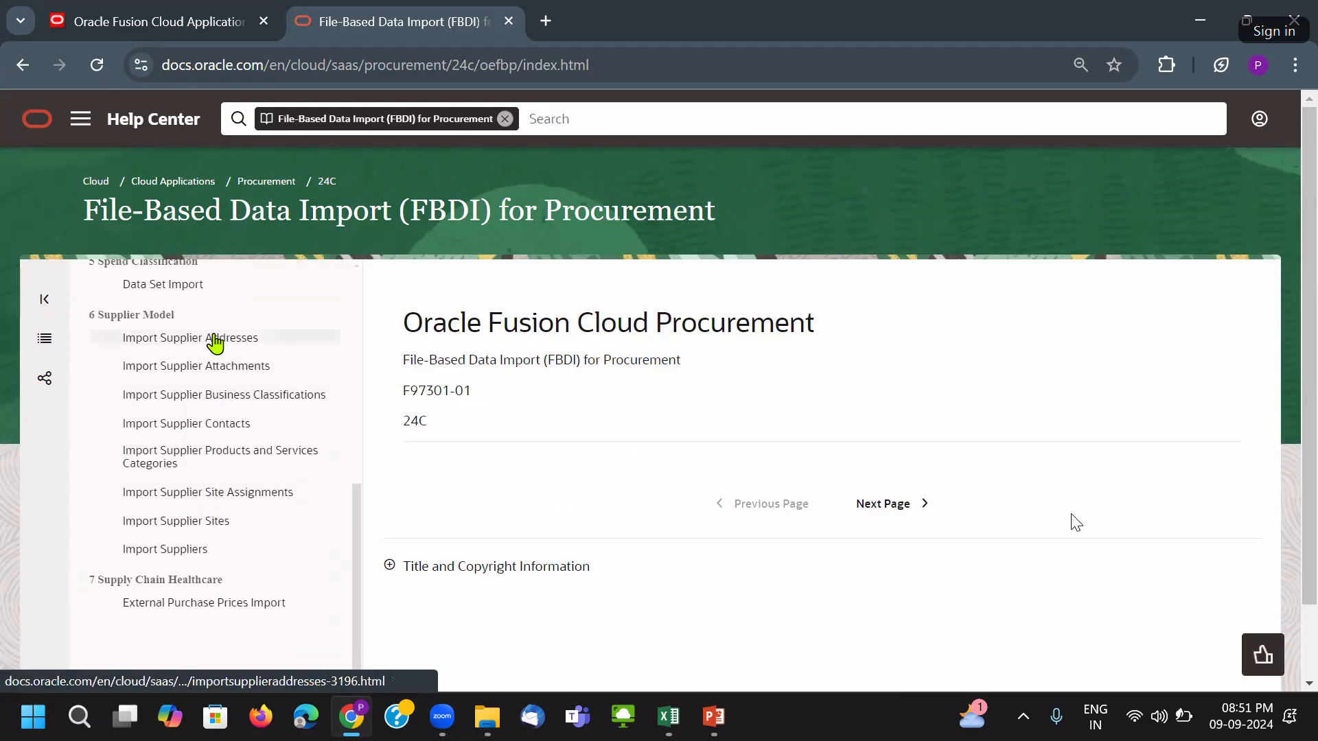
{"action": "left_click", "coordinate": [202, 556]}
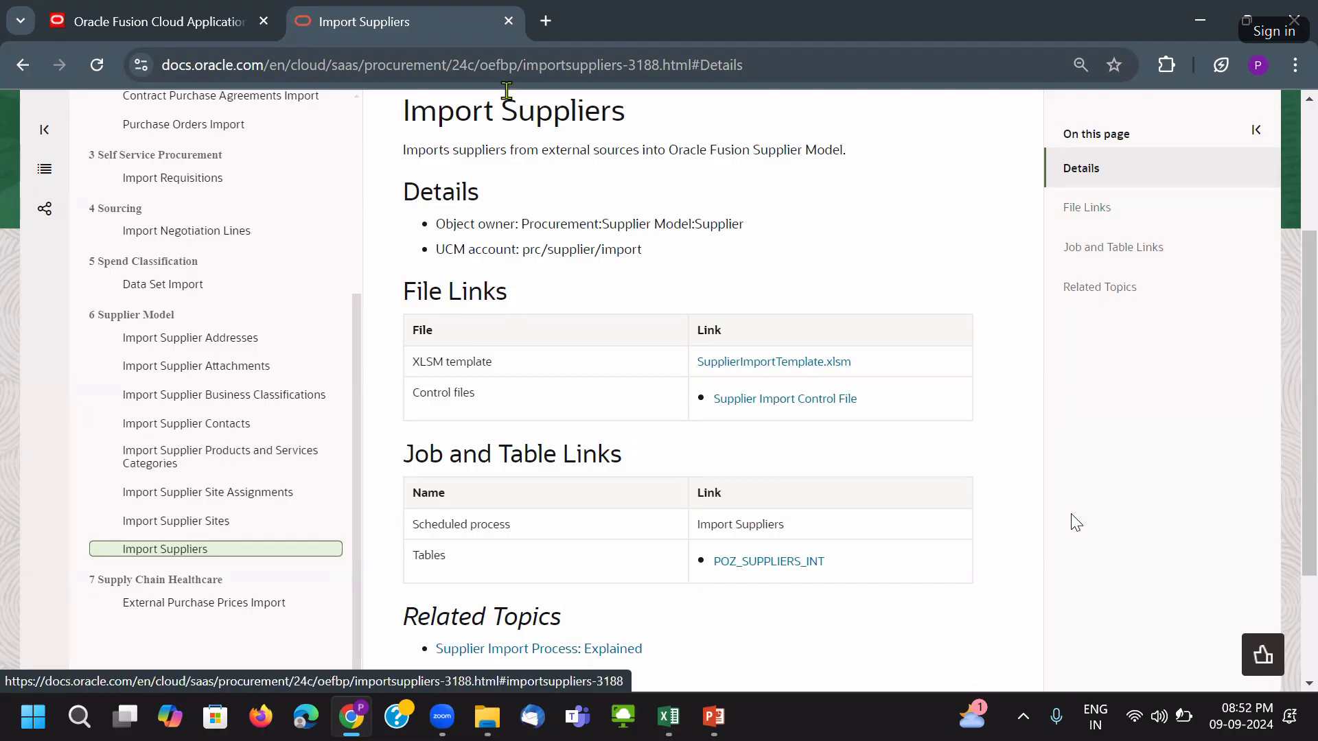
{"action": "left_click", "coordinate": [465, 64]}
{"action": "double_click", "coordinate": [457, 65]}
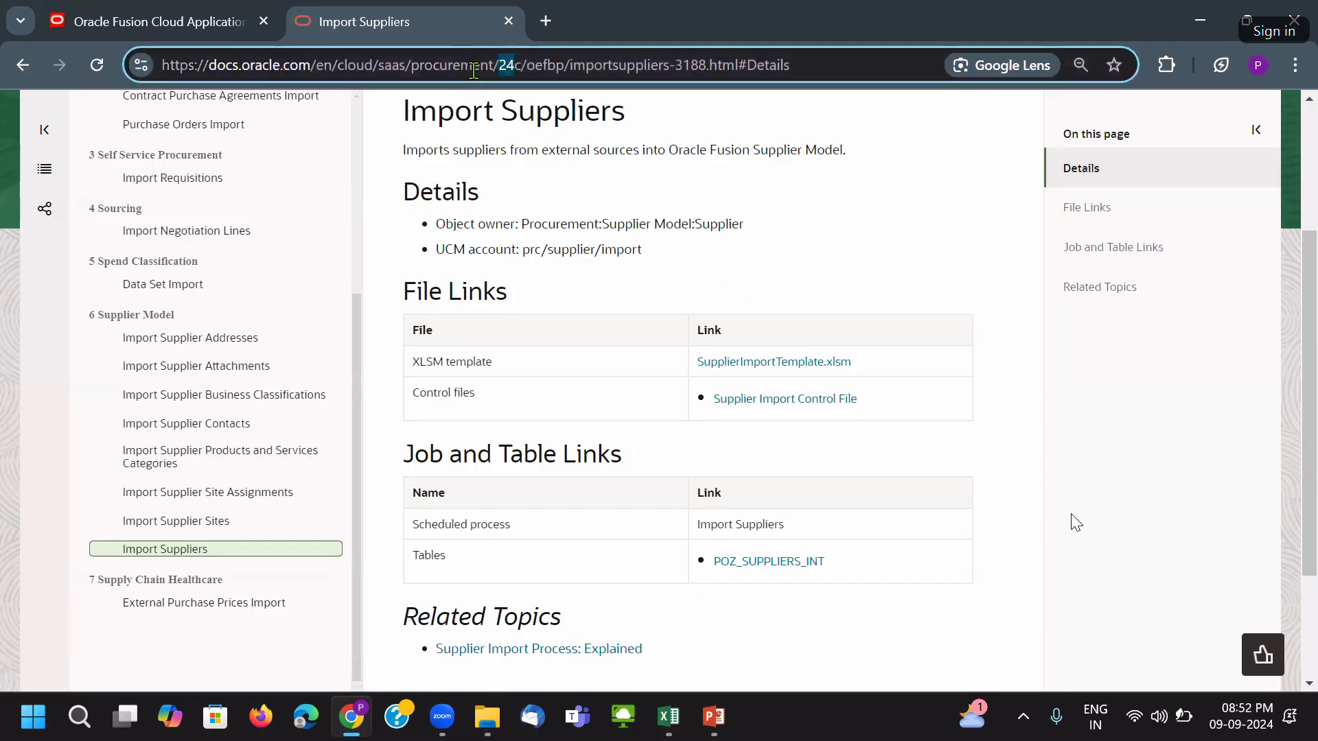
{"action": "left_click", "coordinate": [515, 65]}
{"action": "left_click", "coordinate": [947, 229]}
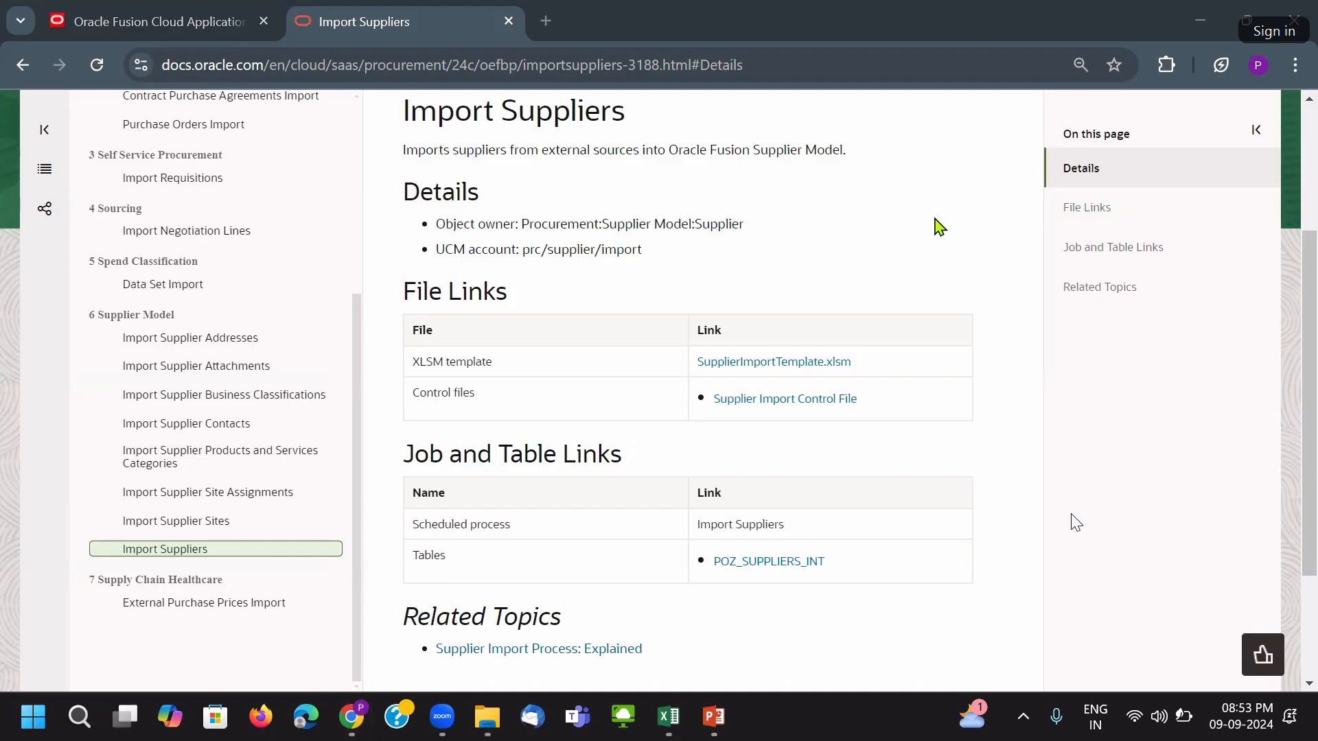
{"action": "double_click", "coordinate": [446, 67]}
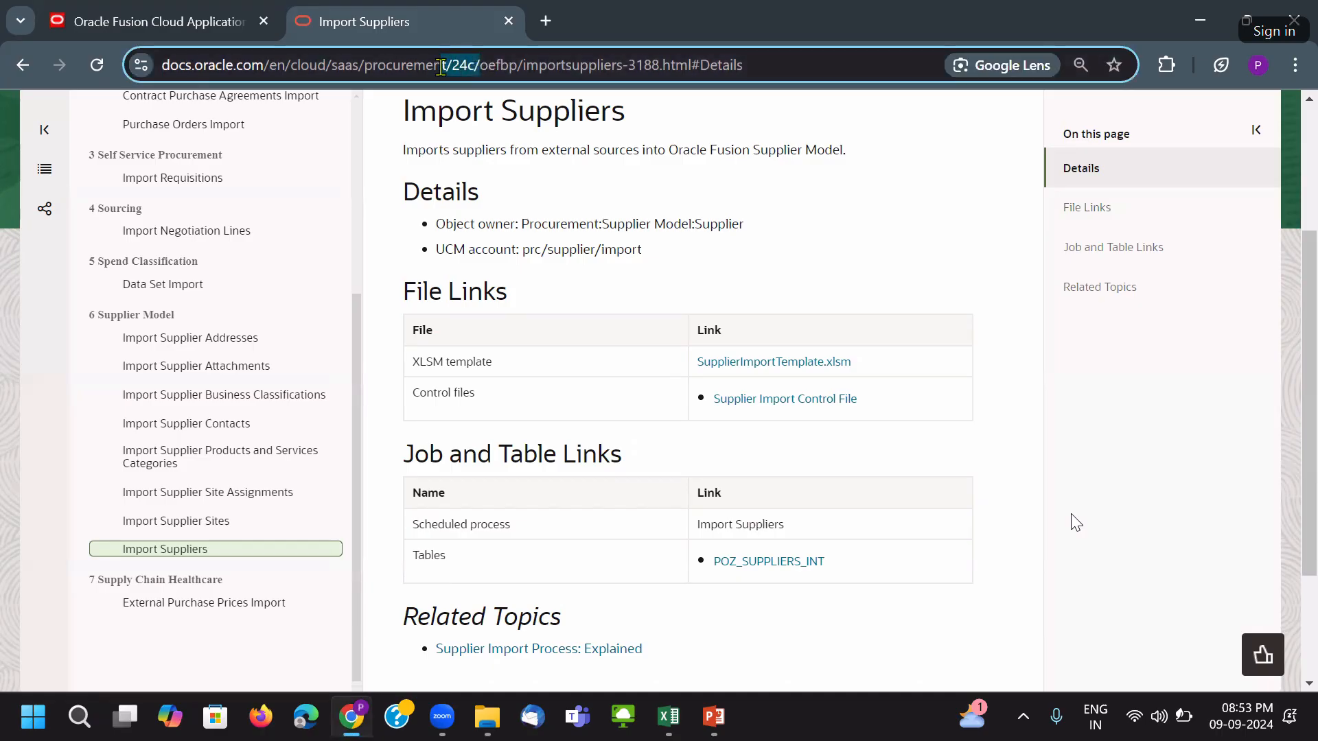
{"action": "left_click", "coordinate": [853, 221]}
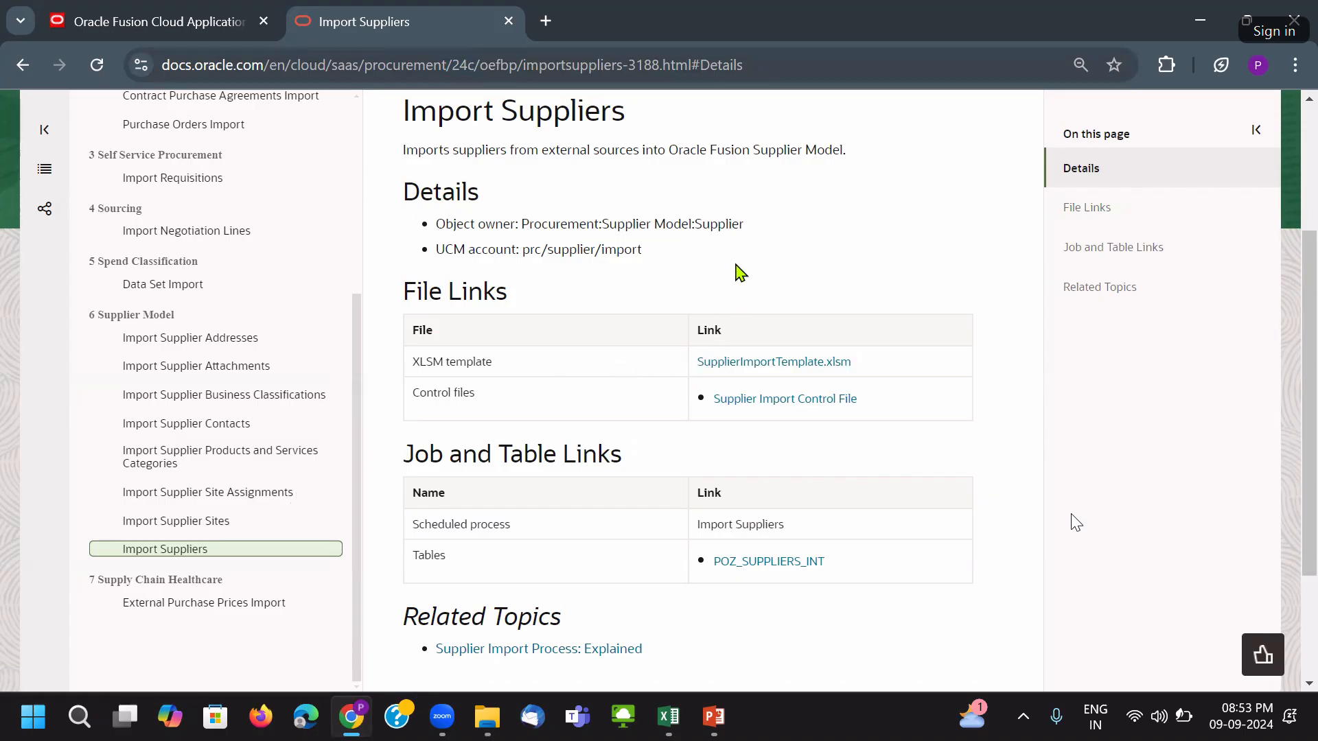
Download the supplier, site, address, site assignment and contact XLSM import templates.
{"action": "left_click", "coordinate": [757, 367]}
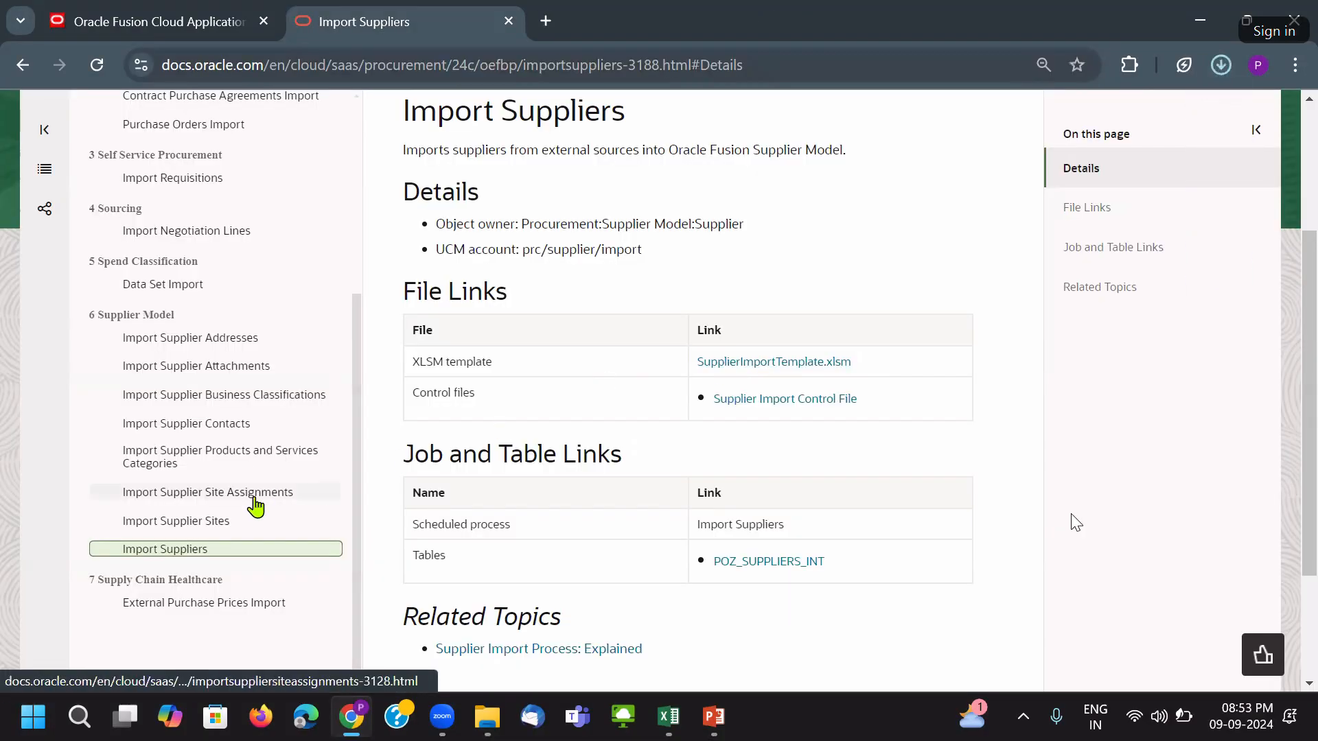
{"action": "left_click", "coordinate": [215, 525]}
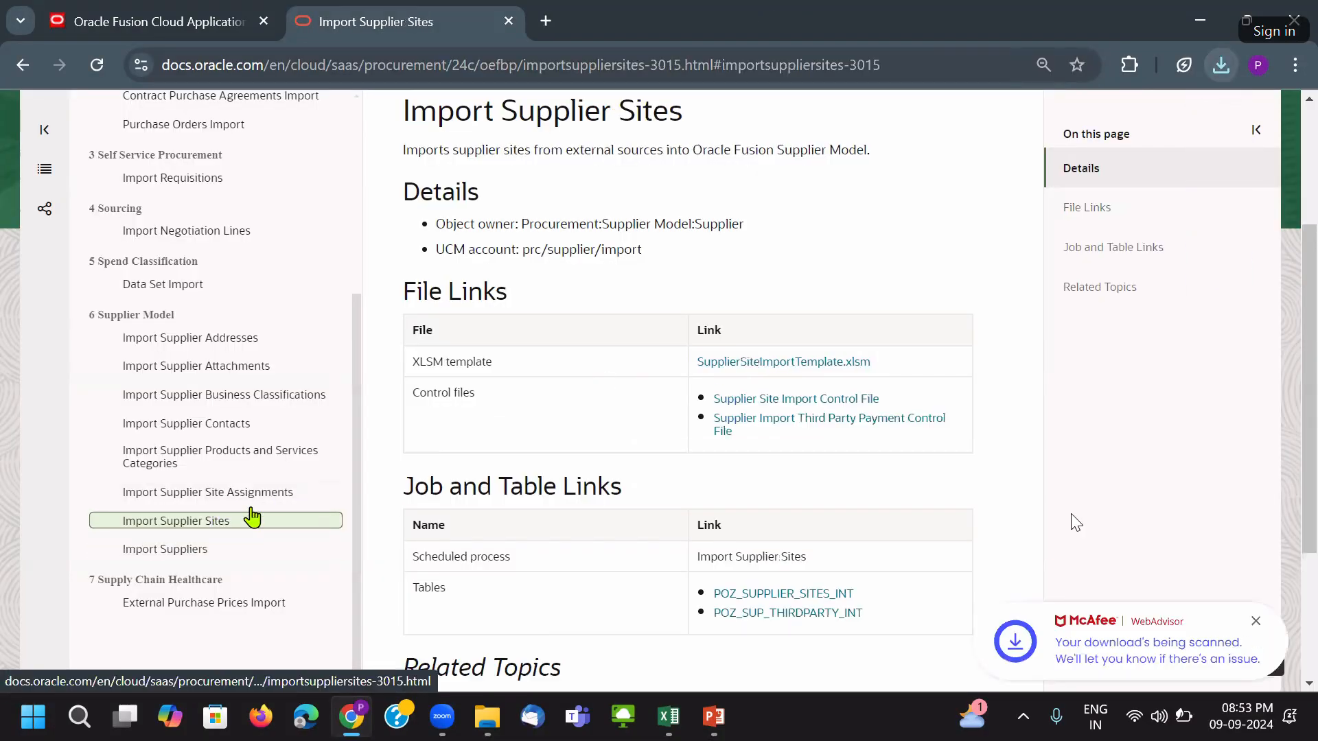
{"action": "left_click", "coordinate": [808, 364]}
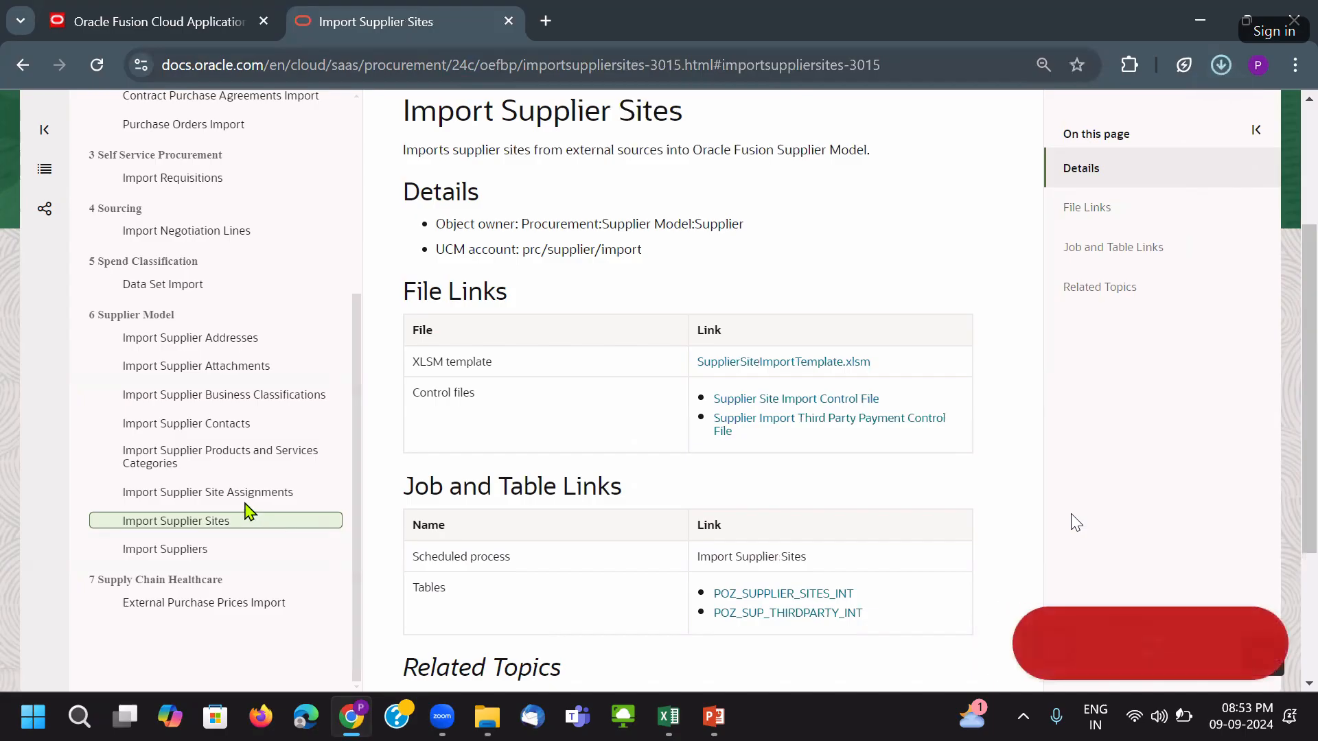
{"action": "left_click", "coordinate": [233, 339]}
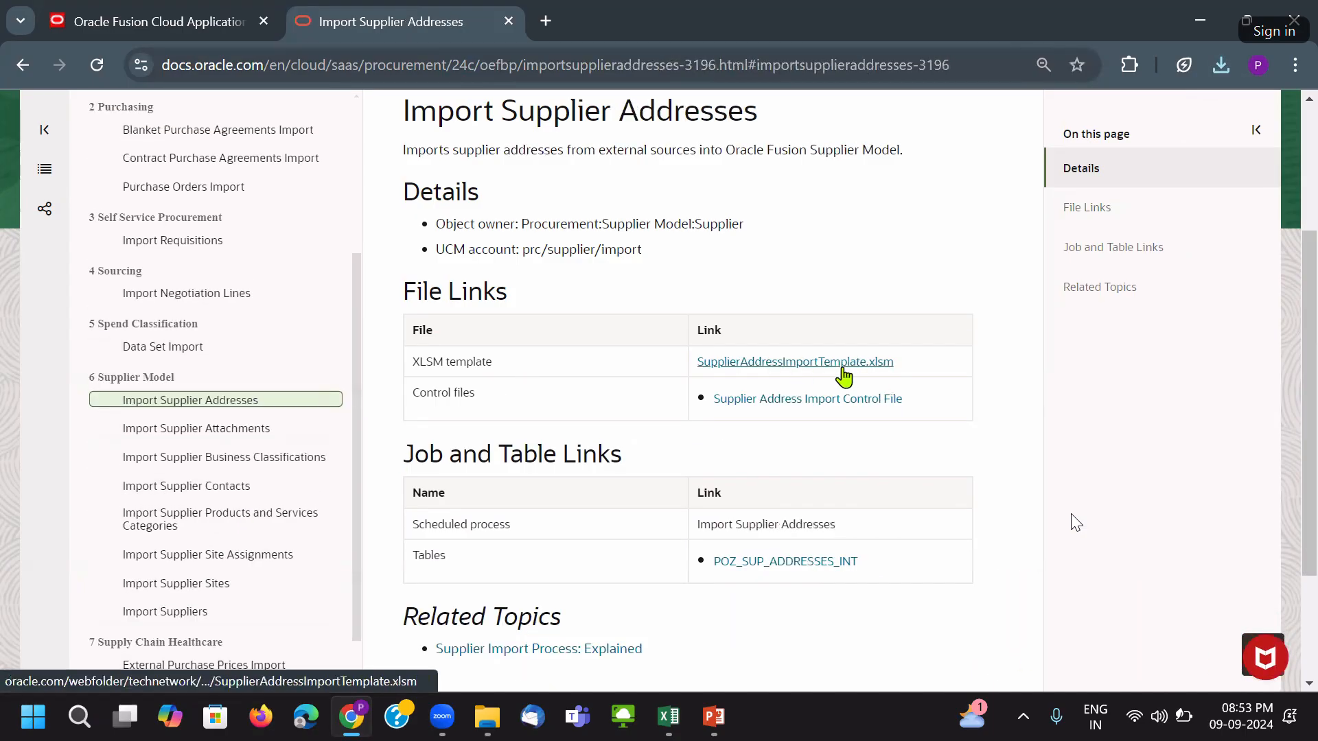
{"action": "left_click", "coordinate": [841, 364]}
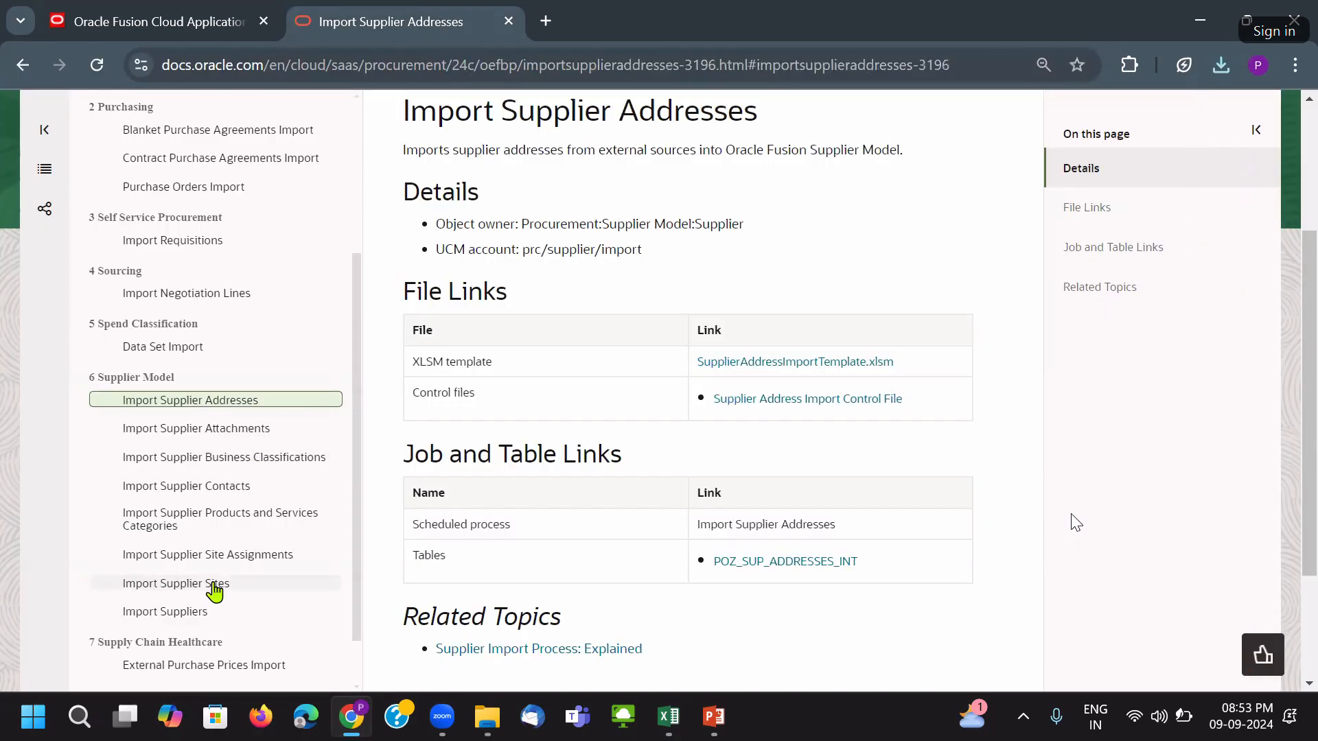
{"action": "left_click", "coordinate": [210, 554]}
{"action": "left_click", "coordinate": [768, 370]}
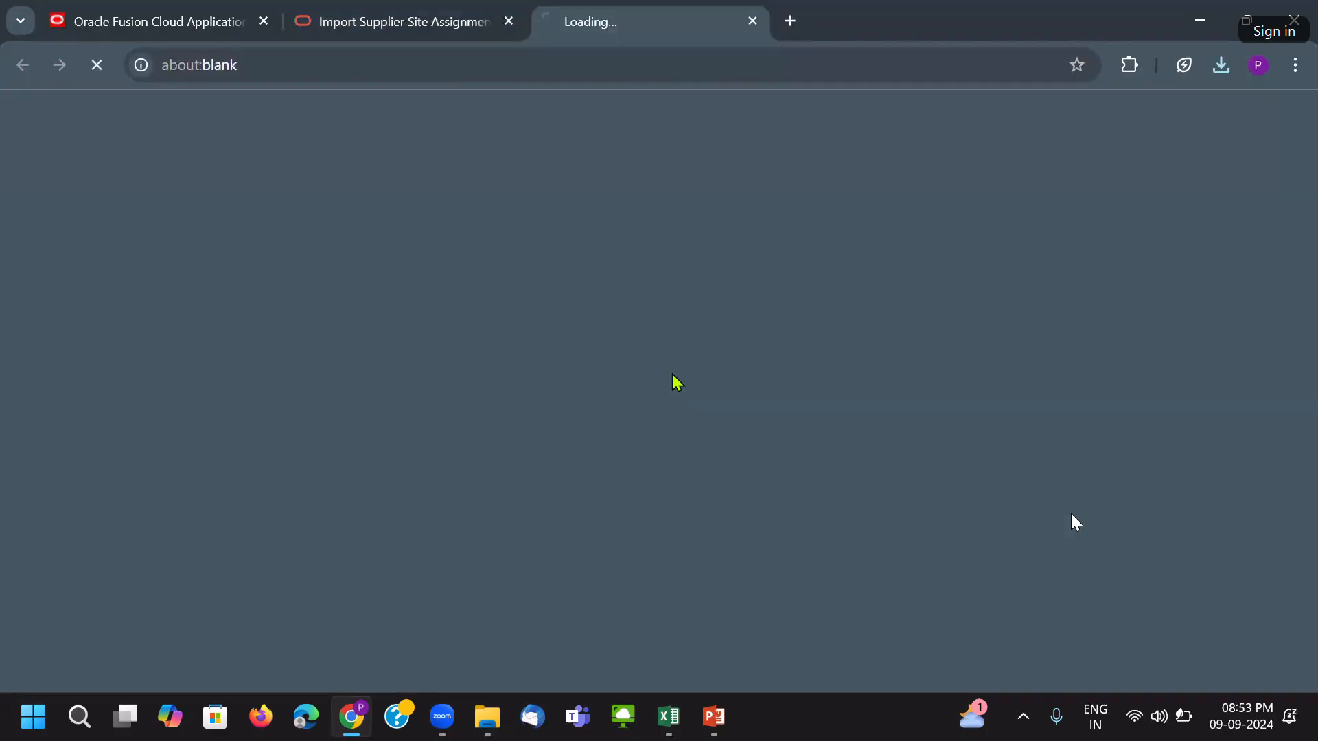
{"action": "left_click", "coordinate": [205, 425]}
{"action": "left_click", "coordinate": [775, 371]}
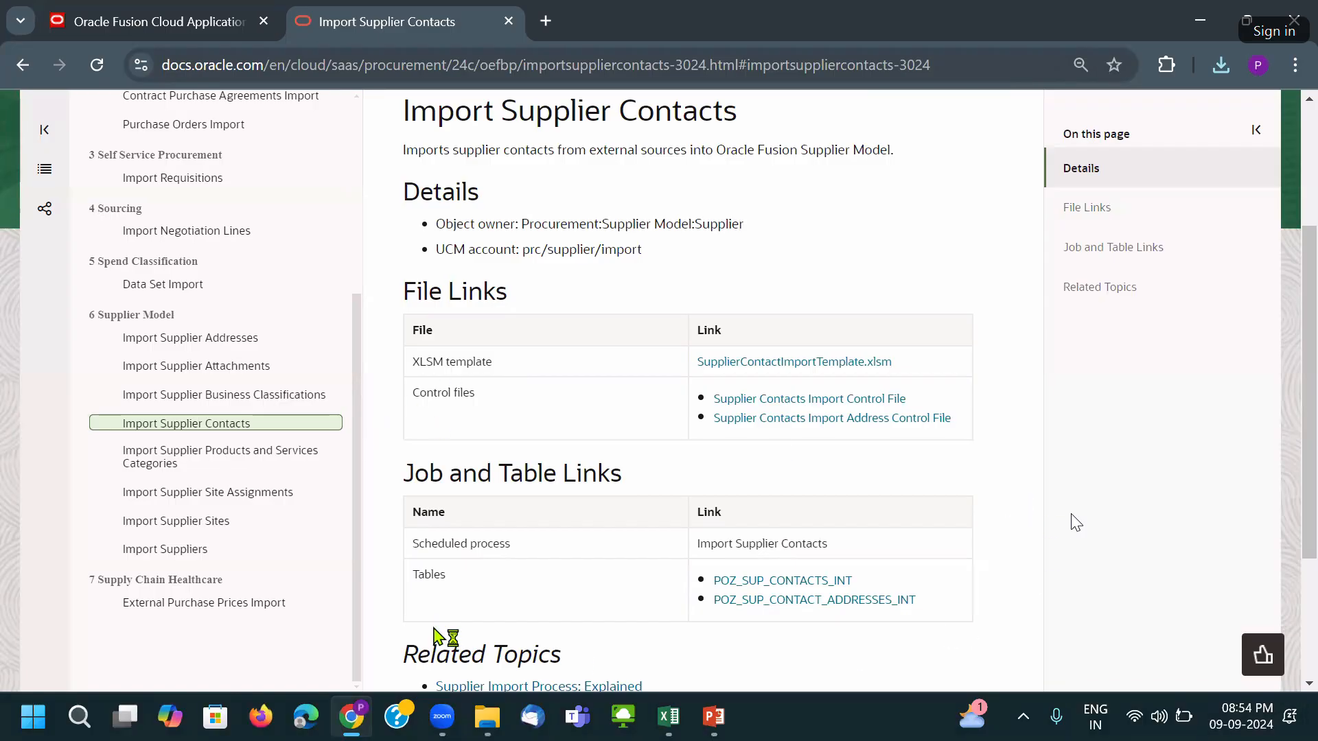
In Downloads, select the five new supplier import templates and copy them.
{"action": "left_click", "coordinate": [845, 416]}
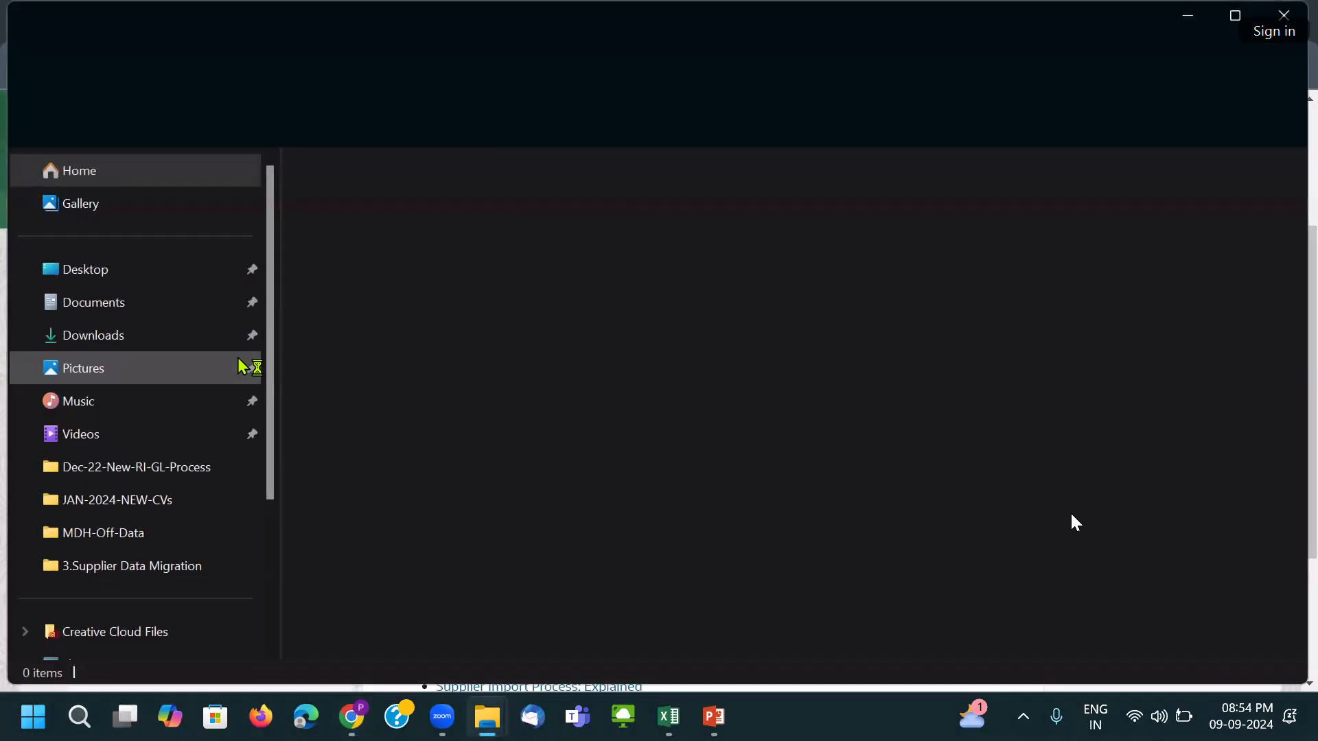
{"action": "left_click", "coordinate": [158, 335]}
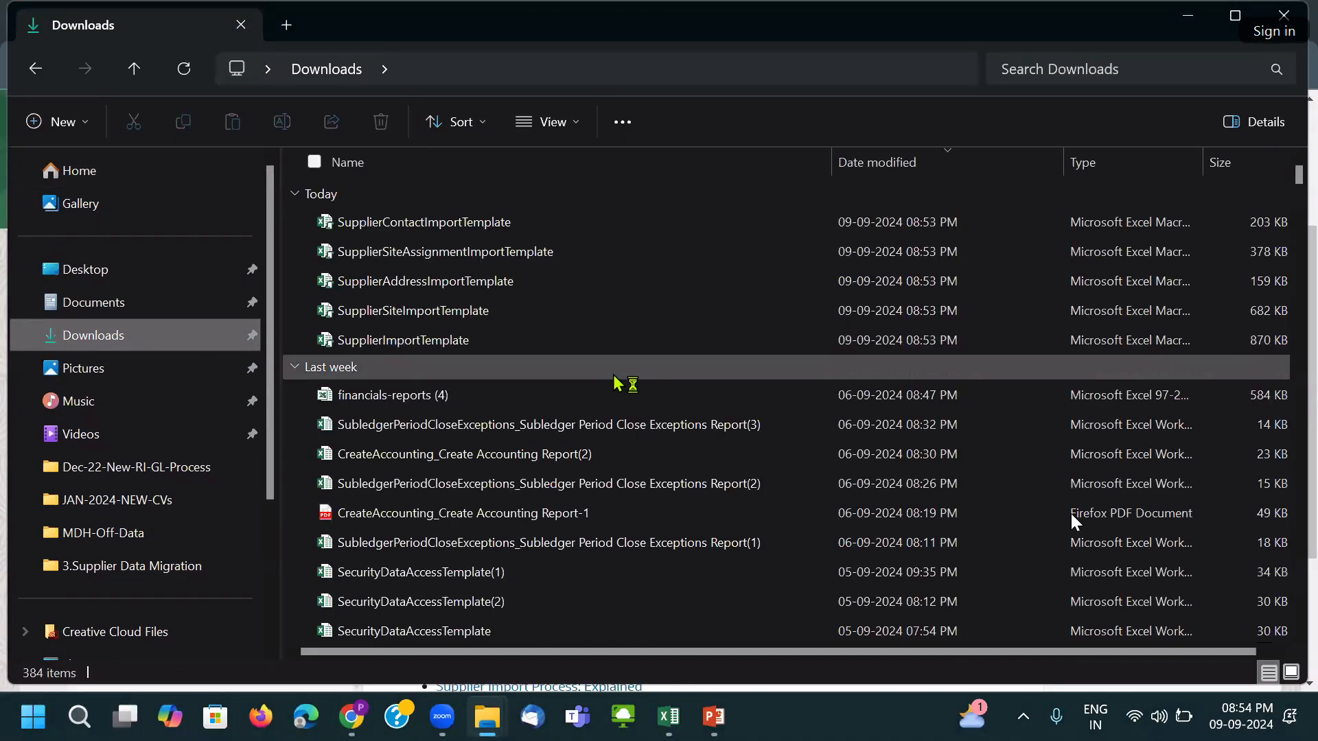
{"action": "left_click", "coordinate": [486, 236]}
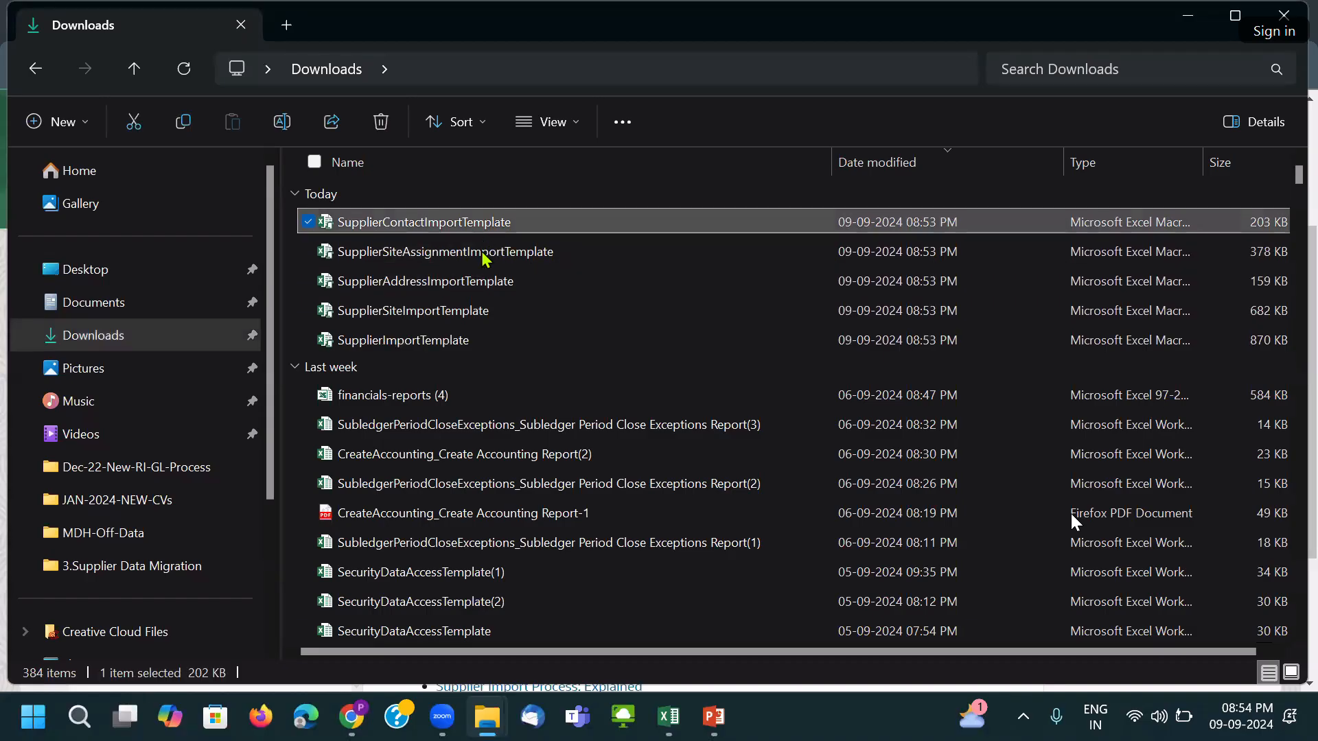
{"action": "key", "text": "shift+Down"}
{"action": "key", "text": "shift+Down"}
{"action": "key", "text": "shift+Down"}
{"action": "key", "text": "shift+Down"}
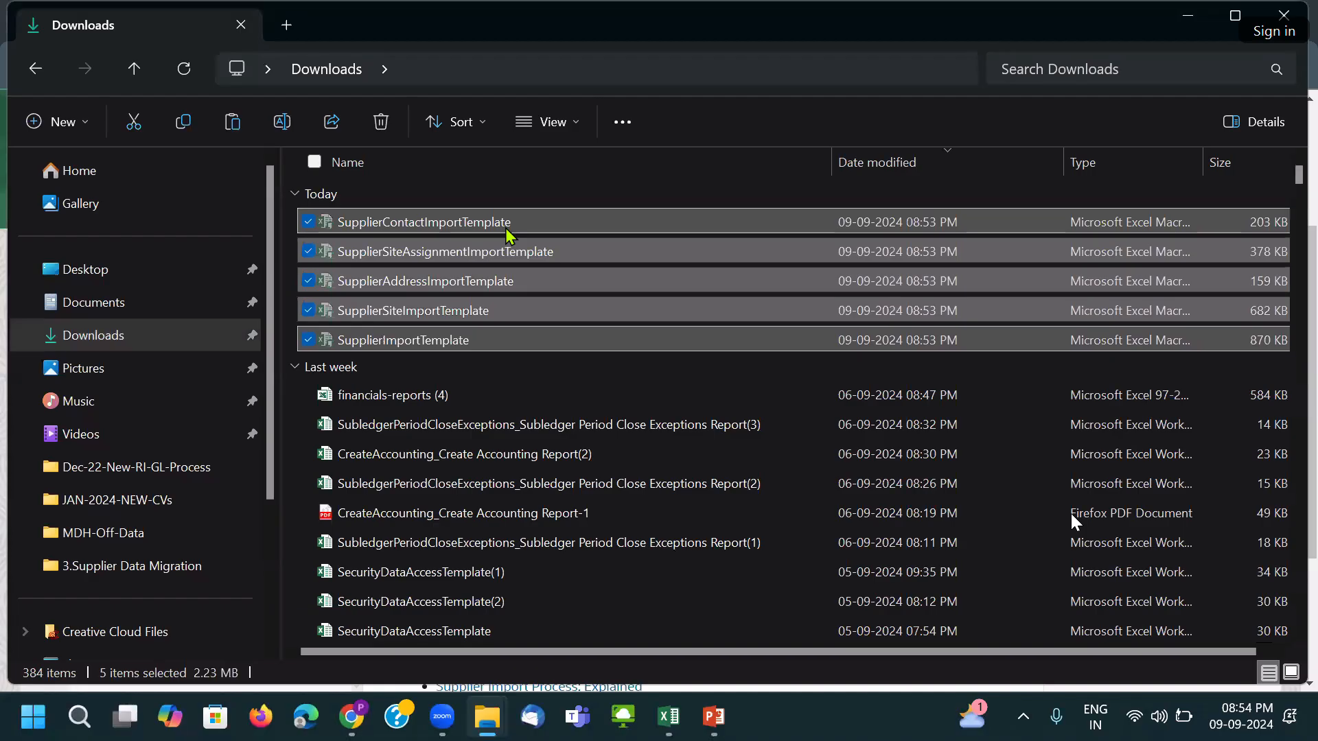
{"action": "key", "text": "super+e"}
Paste the five templates into VALEO-Suppliers-FBDI-TEMP and select SupplierImportTemplate.
{"action": "key", "text": "alt+Tab"}
{"action": "key", "text": "alt+Tab"}
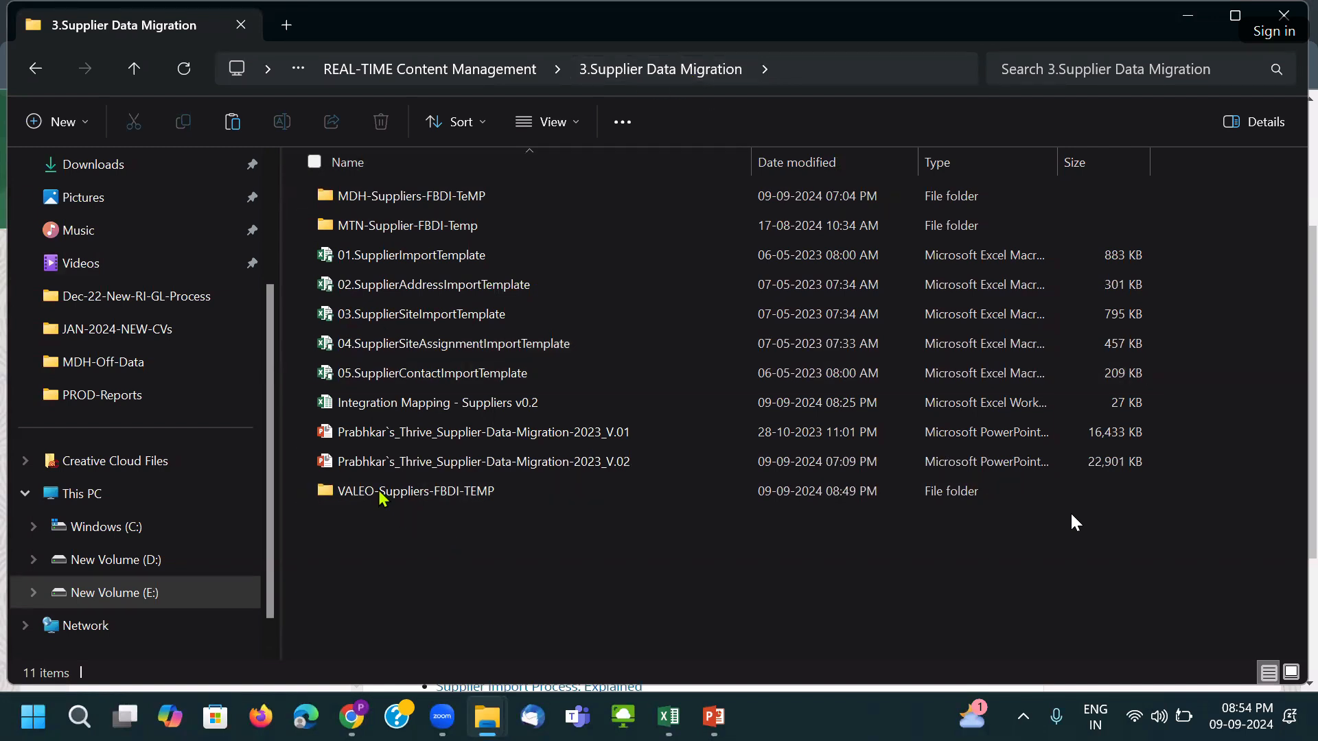
{"action": "double_click", "coordinate": [433, 493]}
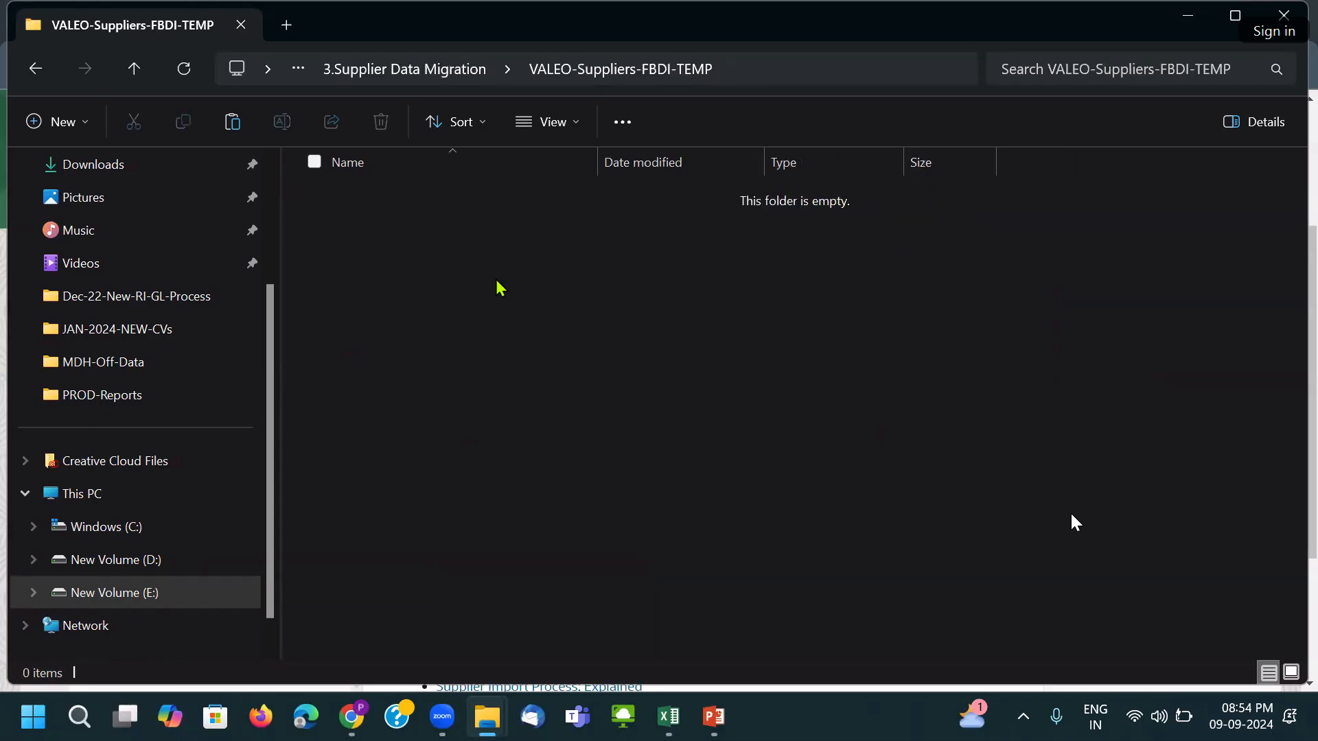
{"action": "key", "text": "ctrl+v"}
{"action": "left_click", "coordinate": [436, 418]}
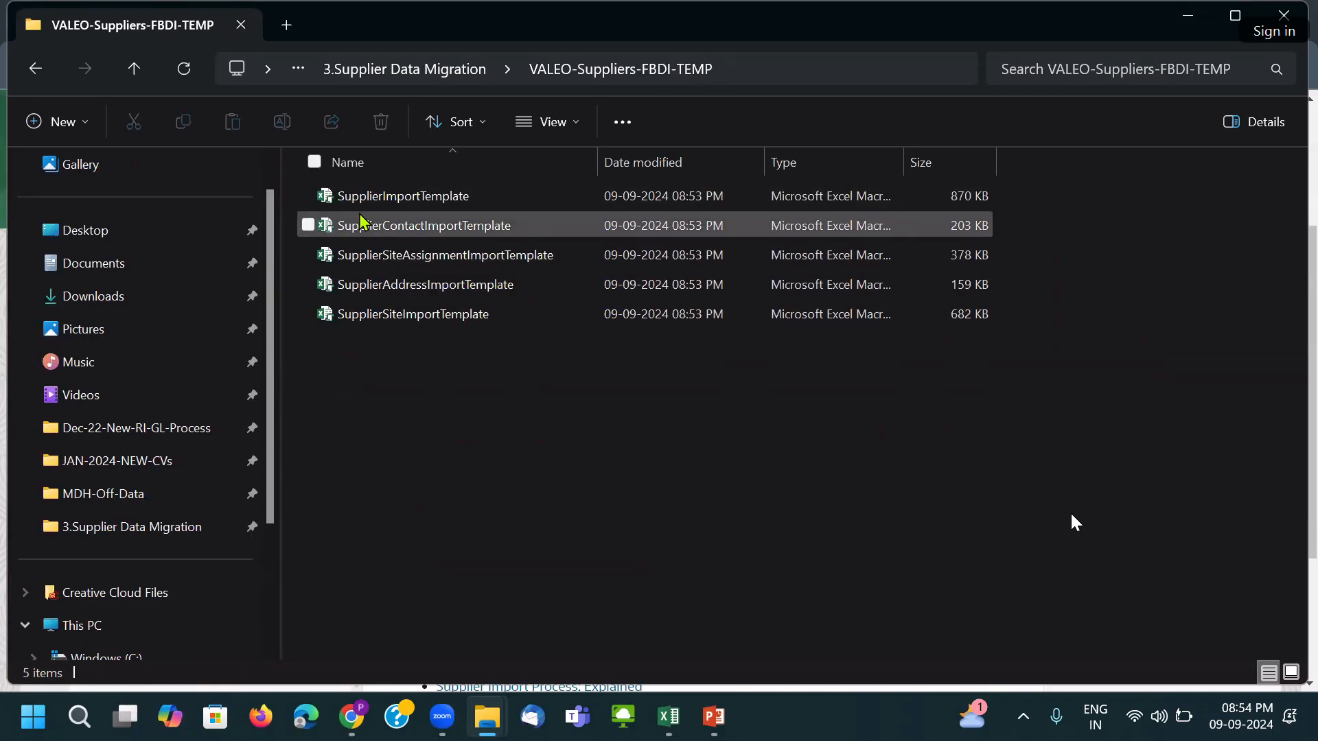
{"action": "left_click", "coordinate": [326, 201]}
{"action": "left_click", "coordinate": [486, 438]}
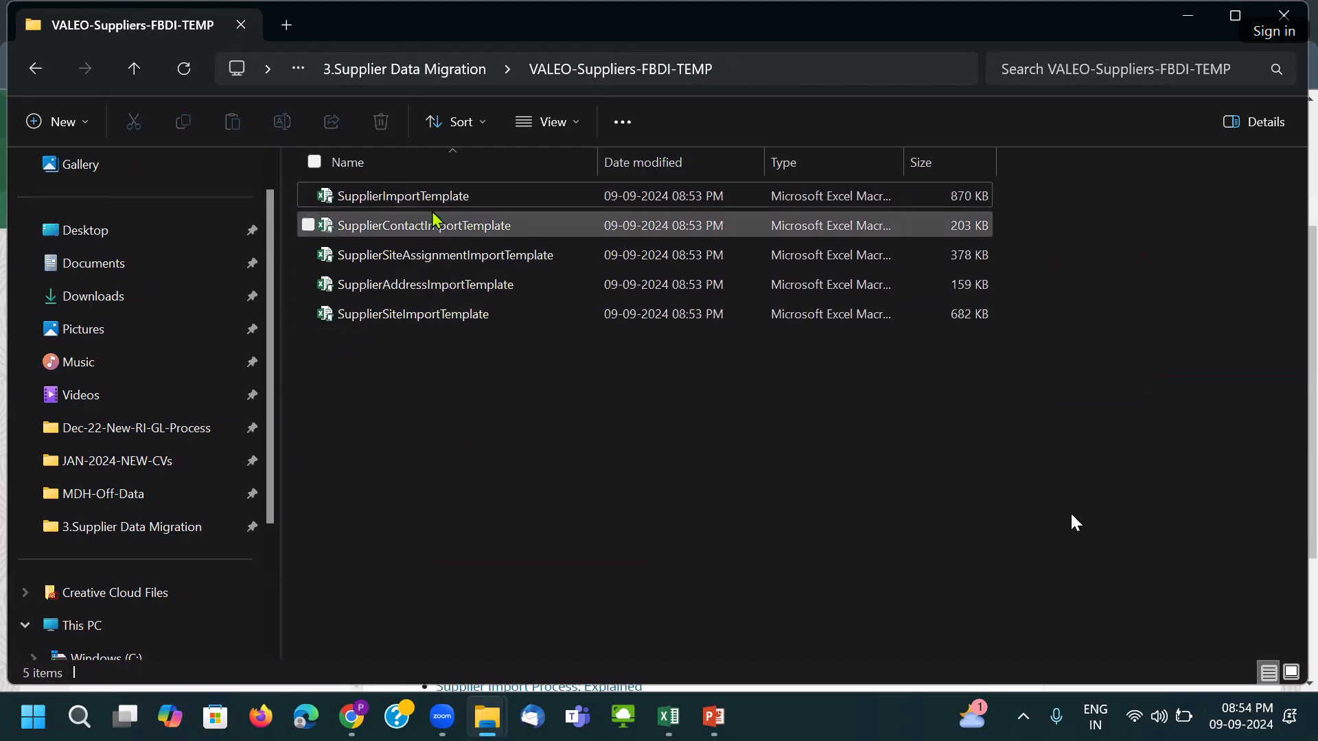
{"action": "left_click", "coordinate": [322, 198]}
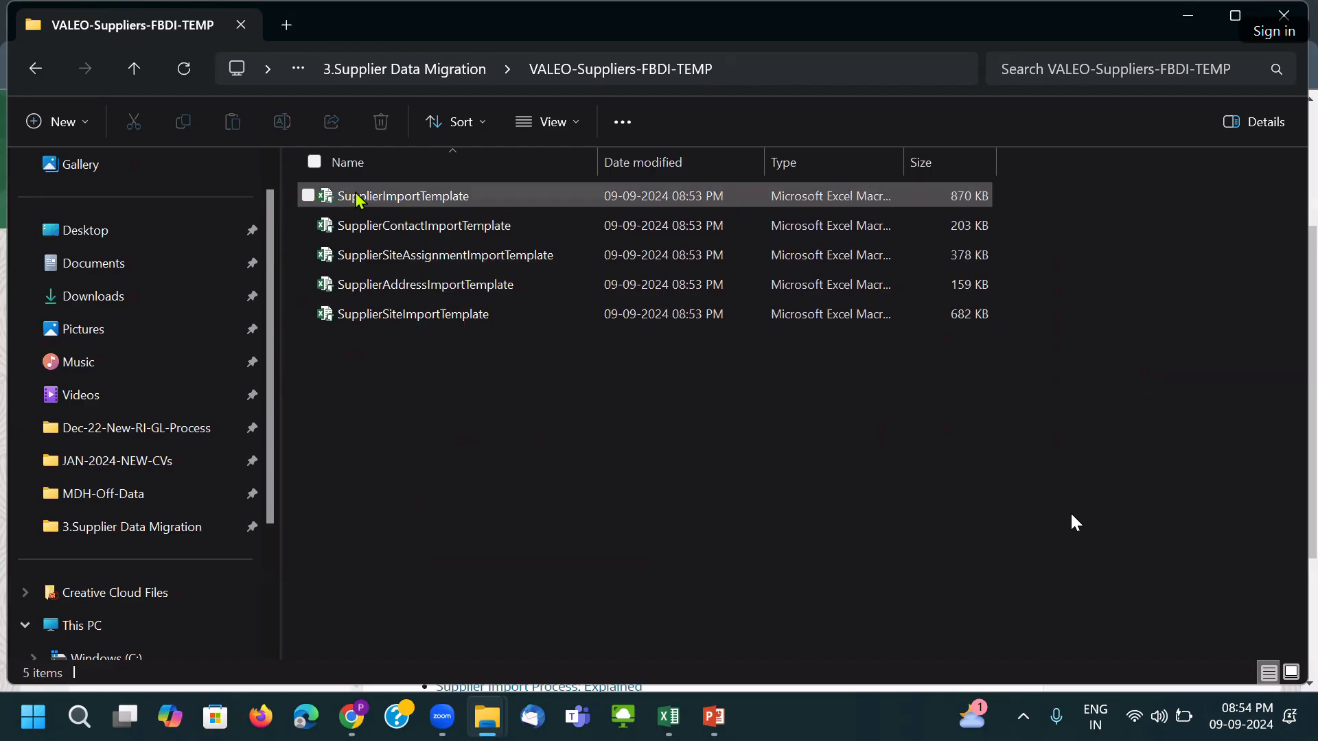
Rename SupplierImportTemplate to 01. SupplierImportTemplate.
{"action": "left_click", "coordinate": [486, 198]}
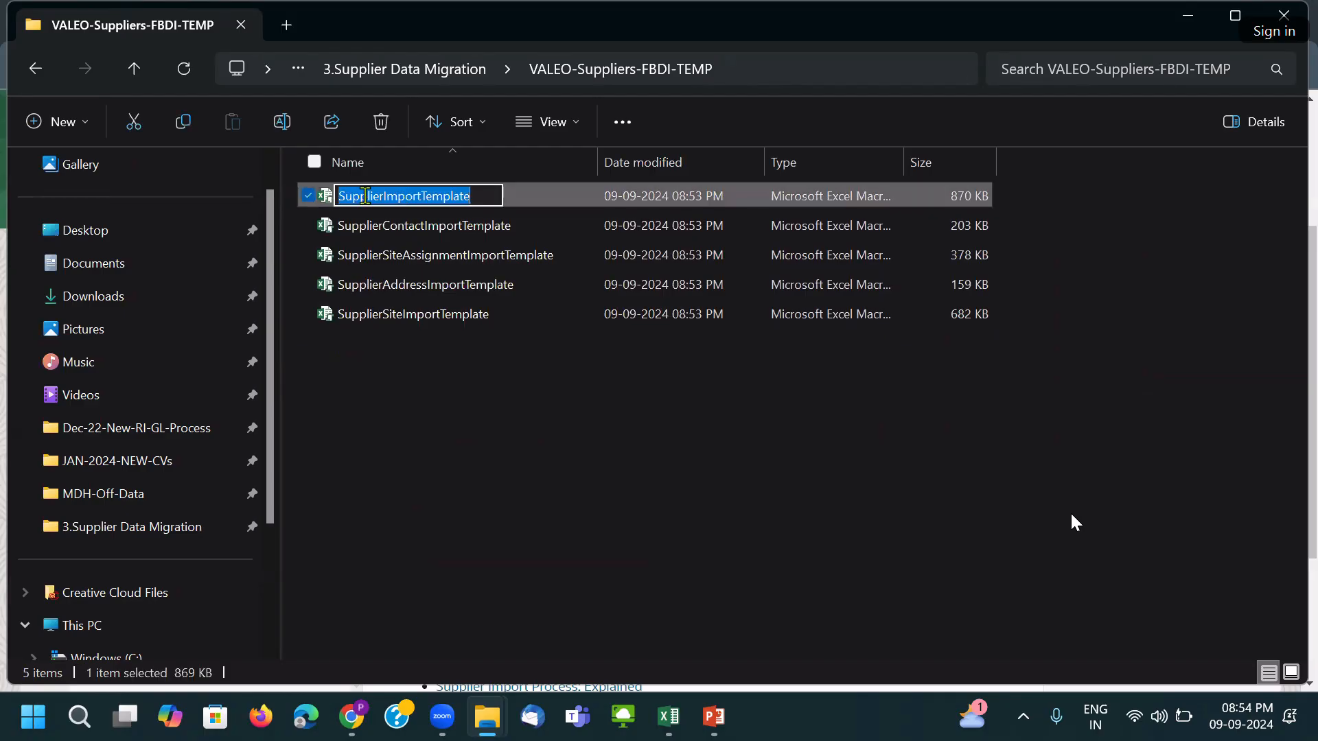
{"action": "key", "text": "Home"}
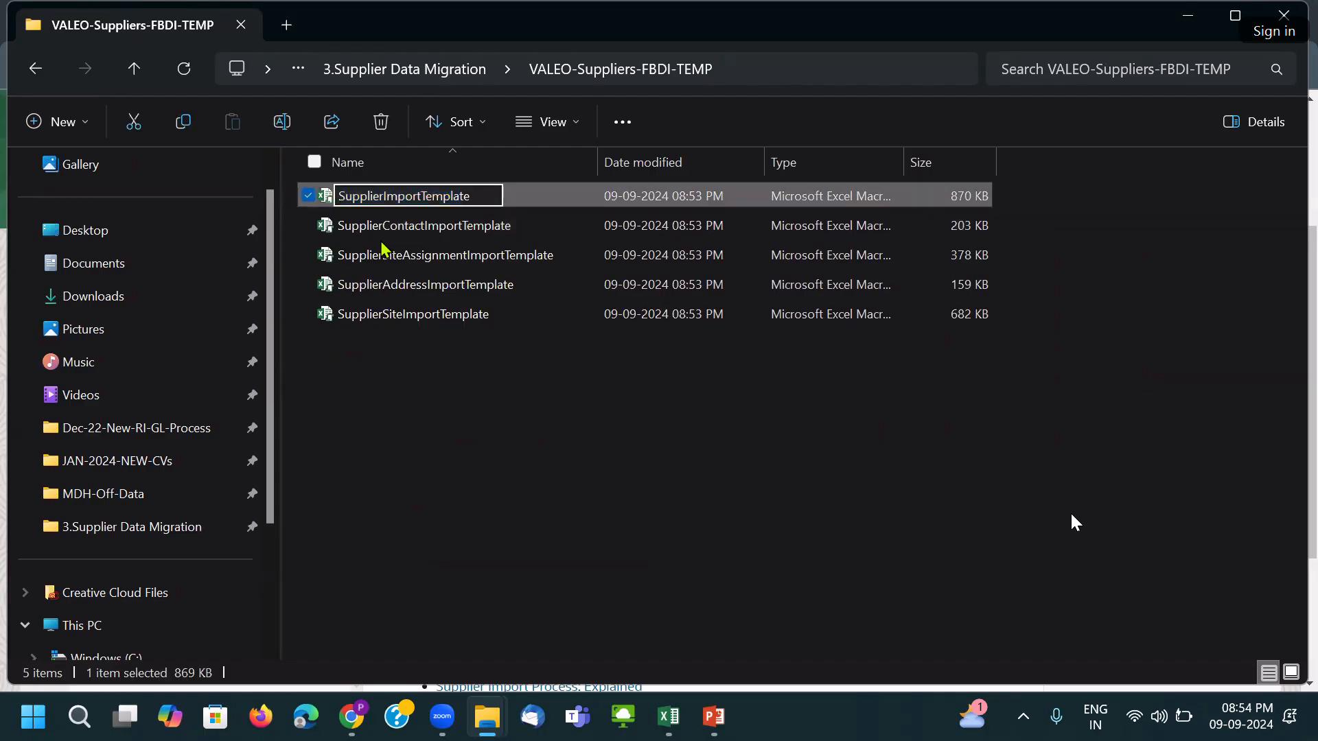
{"action": "type", "text": "01"}
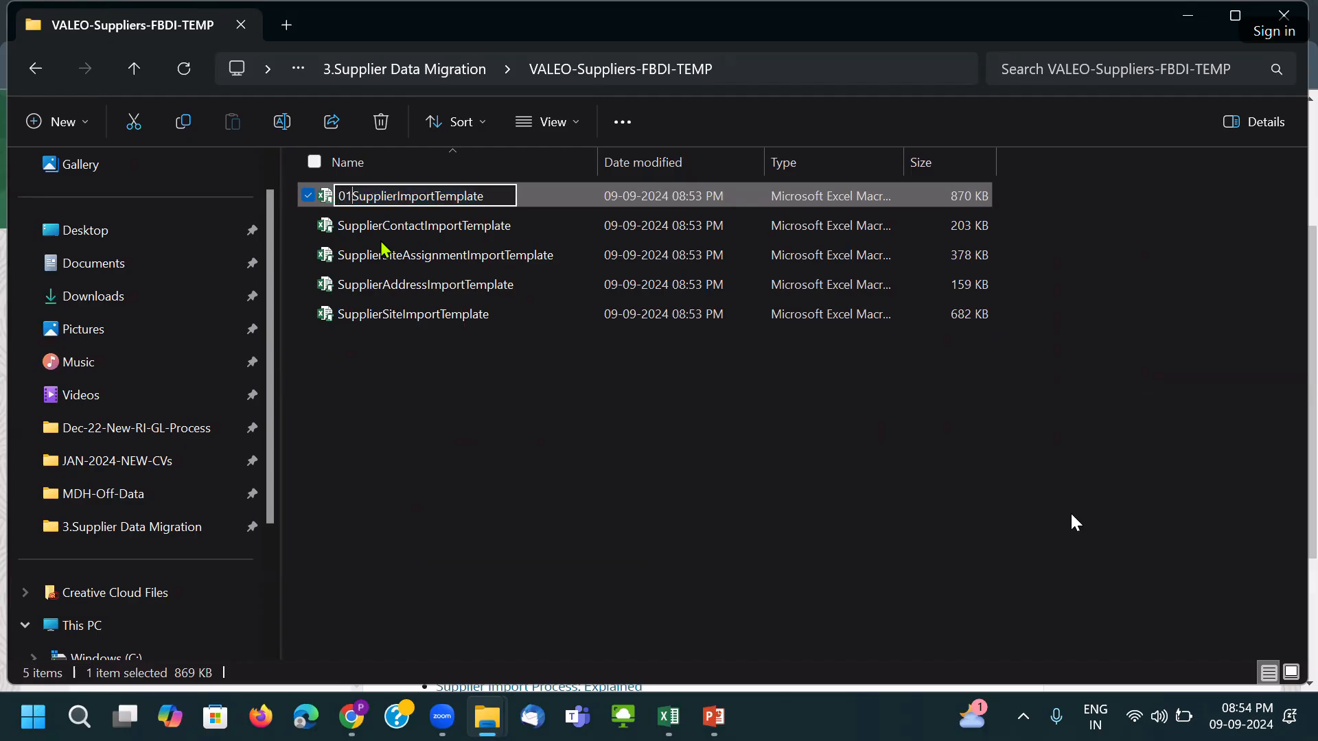
{"action": "type", "text": "_"}
{"action": "key", "text": "BackSpace"}
{"action": "type", "text": "."}
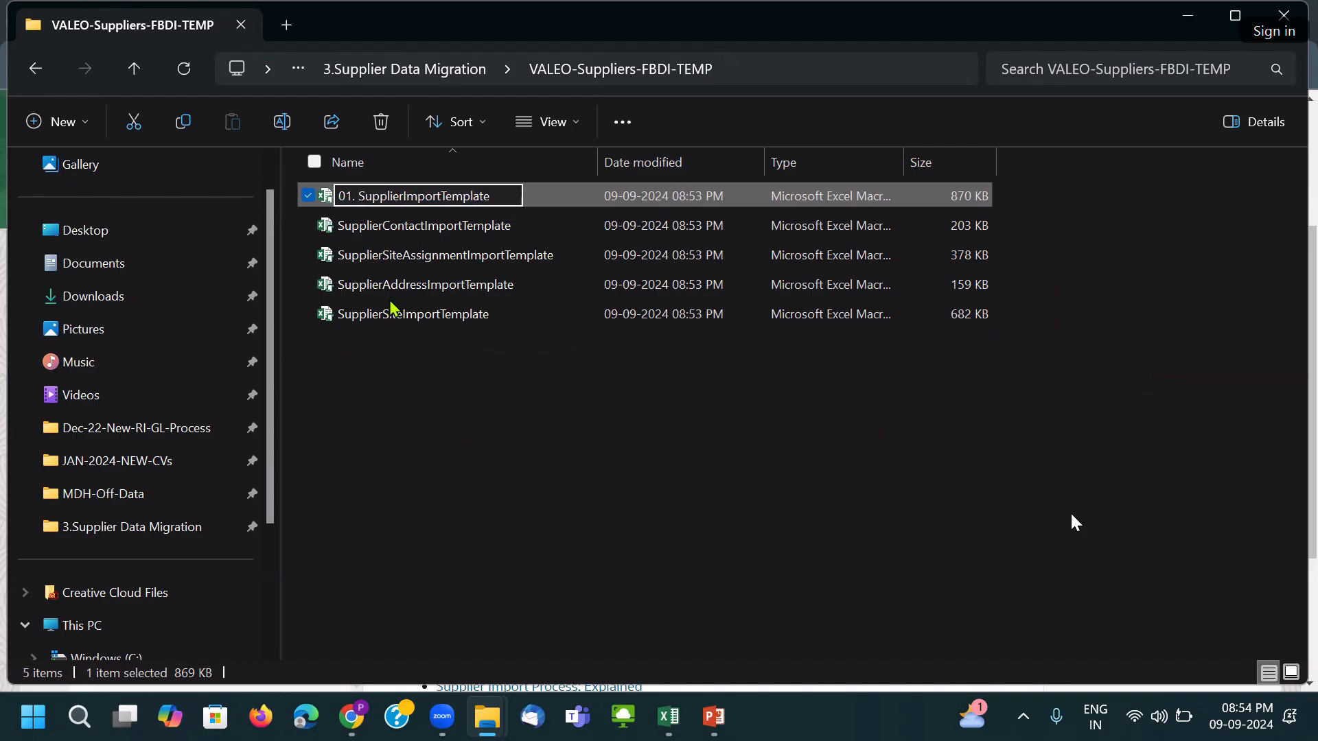
{"action": "left_click", "coordinate": [403, 371]}
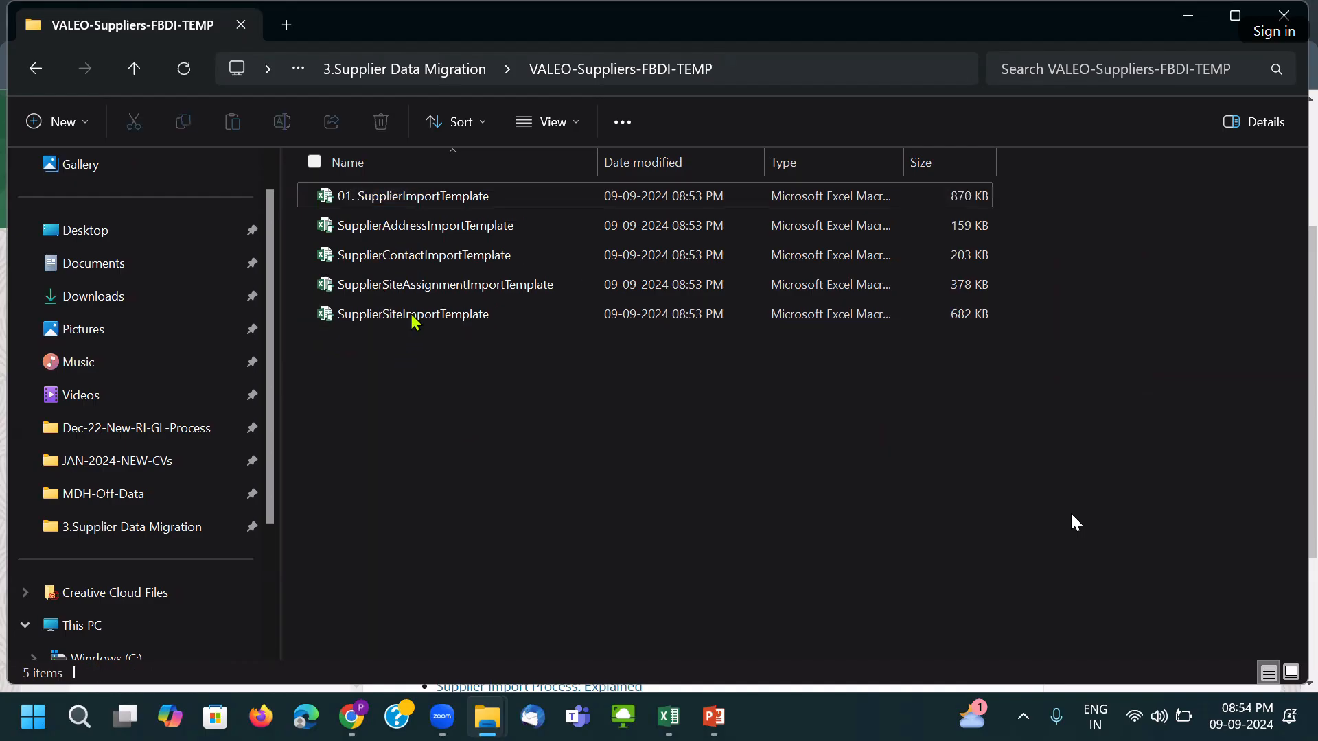
Prefix the address and site templates with 02. and 03.
{"action": "left_click", "coordinate": [385, 236]}
{"action": "left_click", "coordinate": [342, 230]}
{"action": "type", "text": "02"}
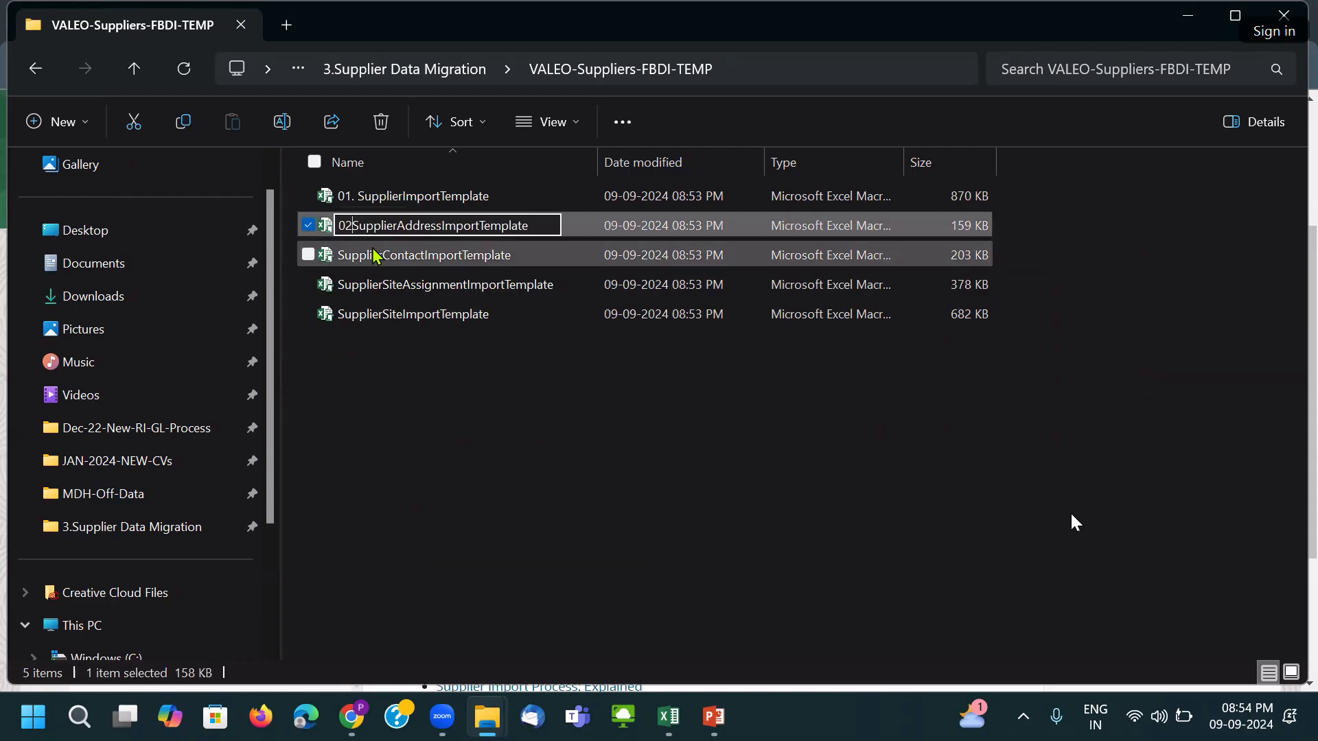
{"action": "type", "text": "."}
{"action": "left_click", "coordinate": [415, 425]}
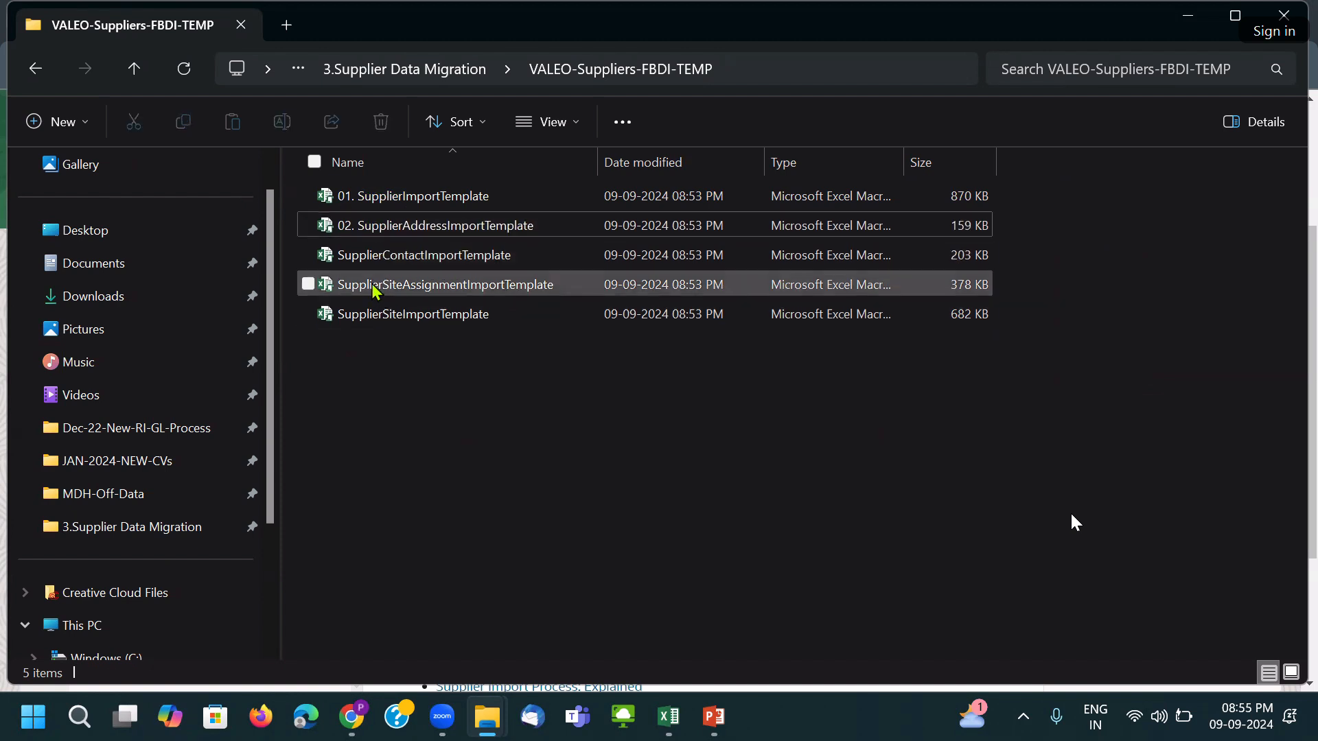
{"action": "left_click", "coordinate": [345, 320]}
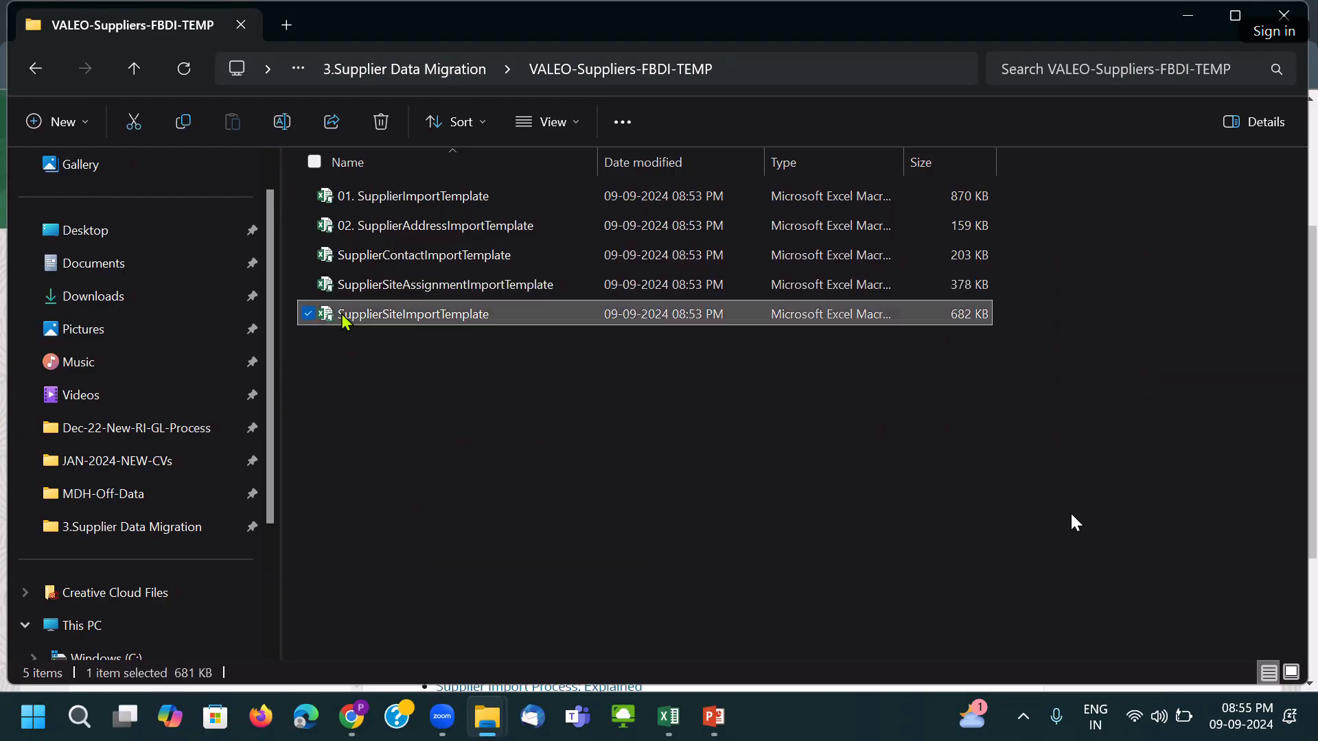
{"action": "left_click", "coordinate": [345, 320]}
{"action": "key", "text": "Home"}
{"action": "type", "text": "03."}
{"action": "left_click", "coordinate": [404, 394]}
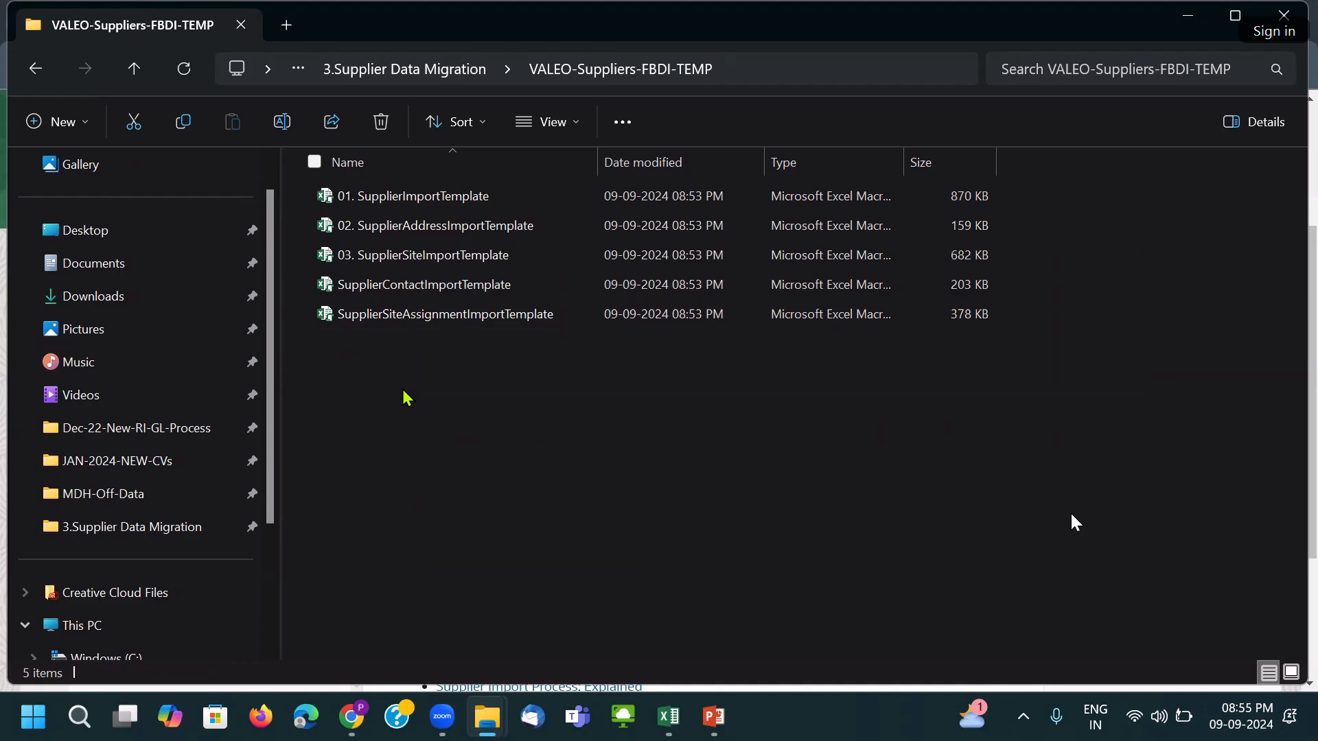
Prefix the site assignment and contact templates with 04. and 05.
{"action": "left_click", "coordinate": [380, 316]}
{"action": "left_click", "coordinate": [355, 316]}
{"action": "key", "text": "Home"}
{"action": "type", "text": "04."}
{"action": "left_click", "coordinate": [374, 404]}
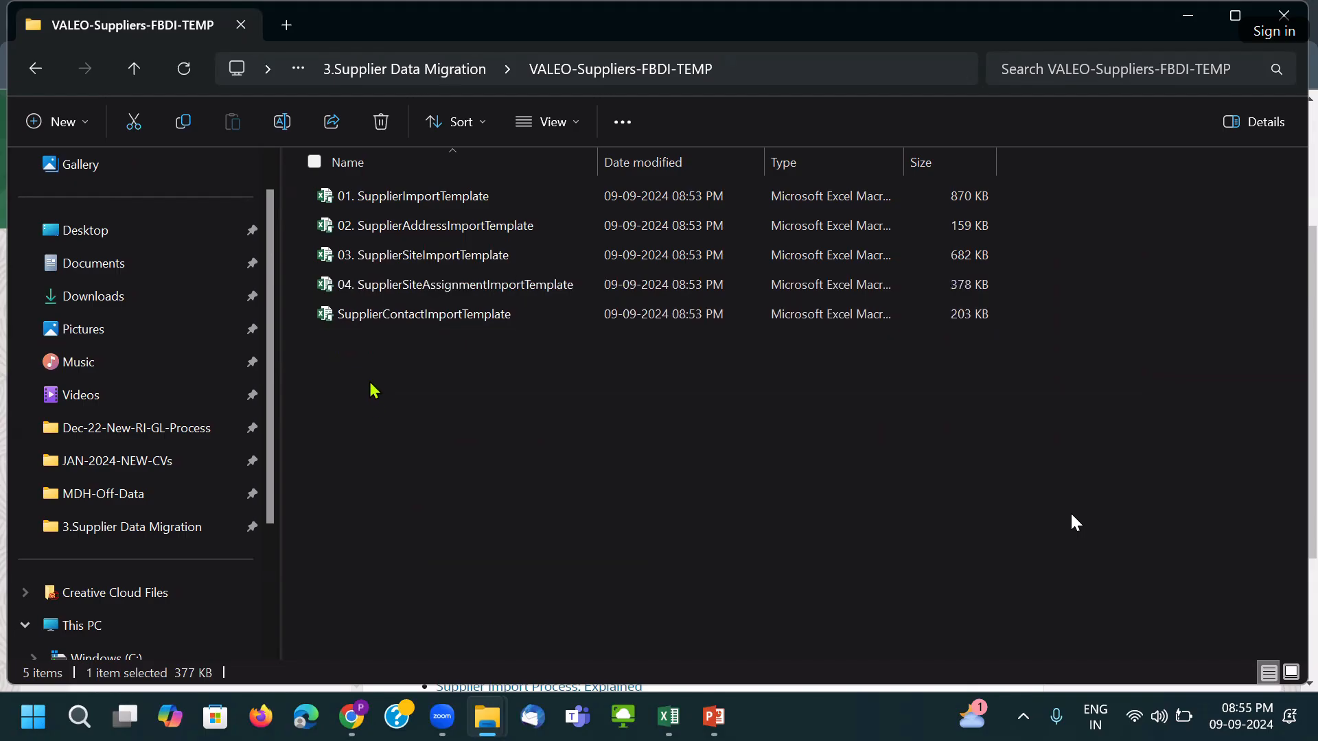
{"action": "left_click", "coordinate": [363, 317]}
{"action": "left_click", "coordinate": [353, 317]}
{"action": "left_click", "coordinate": [338, 315]}
{"action": "type", "text": "05."}
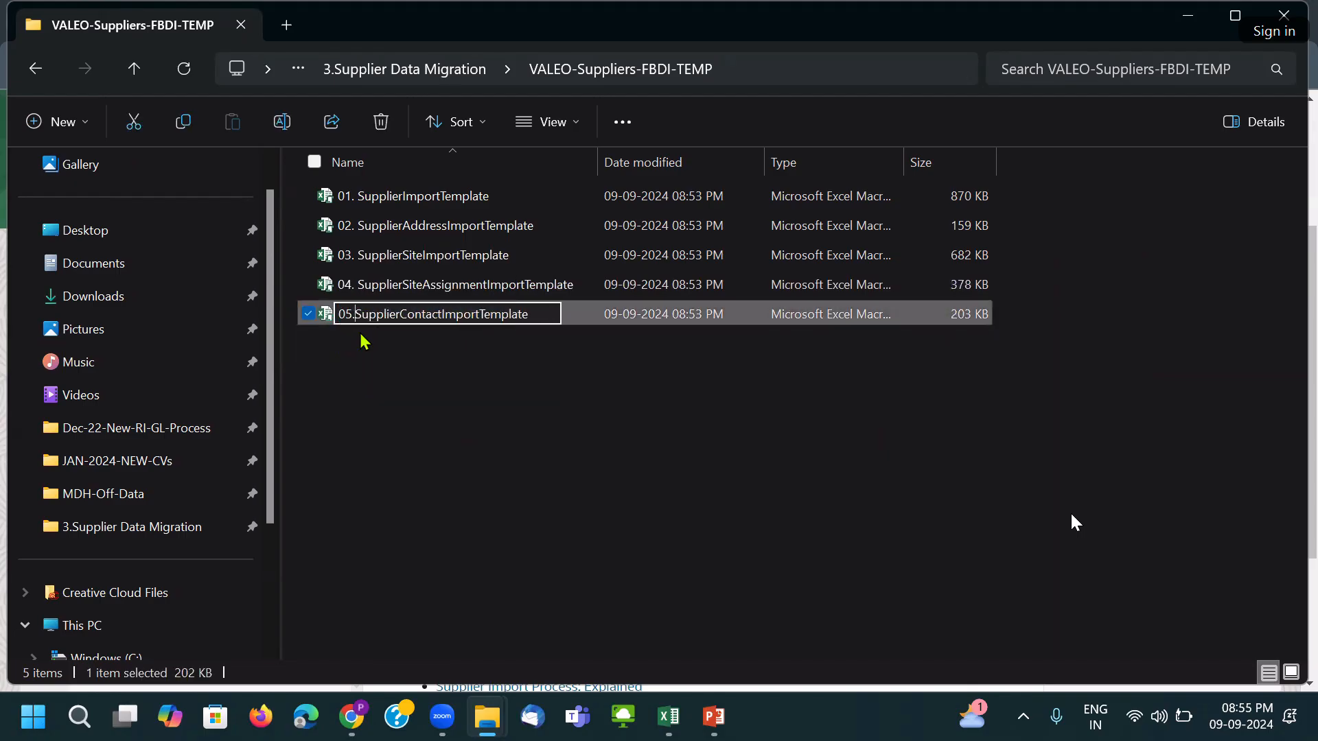
{"action": "left_click", "coordinate": [366, 416]}
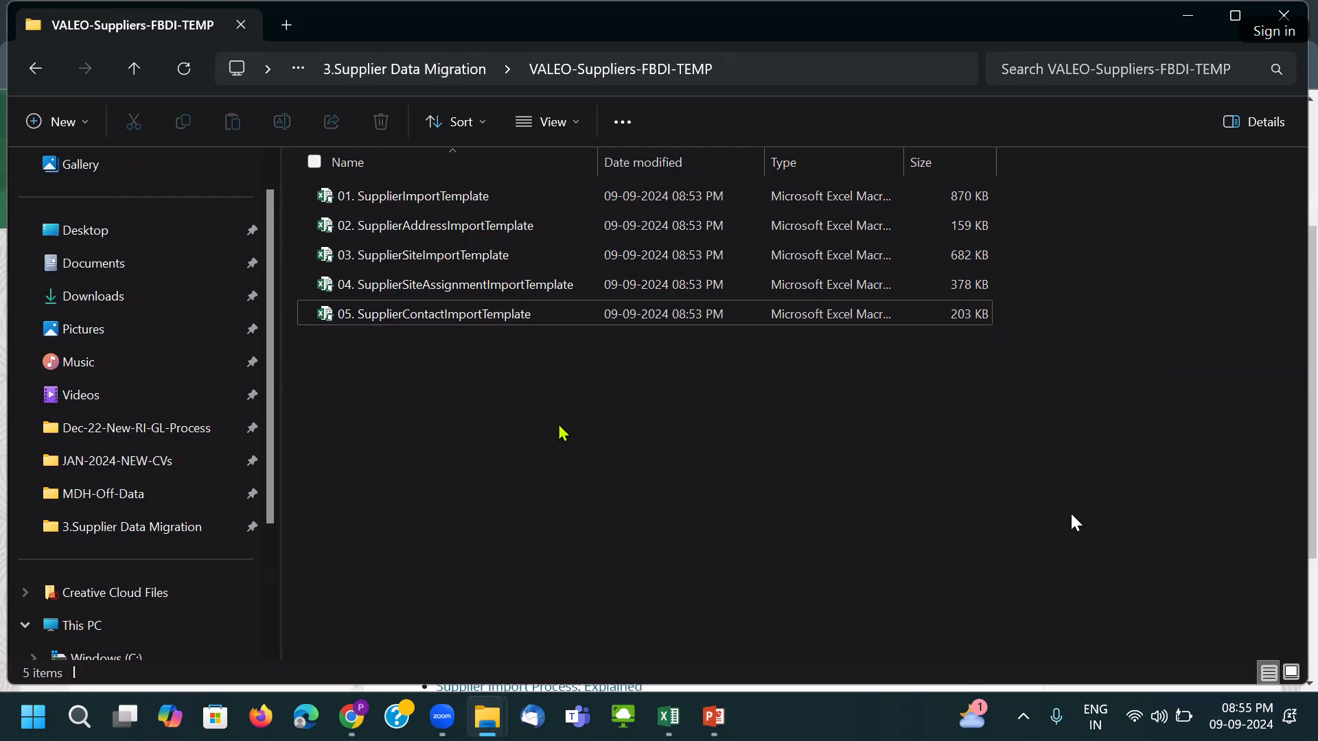
Back in Chrome, highlight the prc/supplier/import UCM account path on the documentation page.
{"action": "mouse_move", "coordinate": [356, 716]}
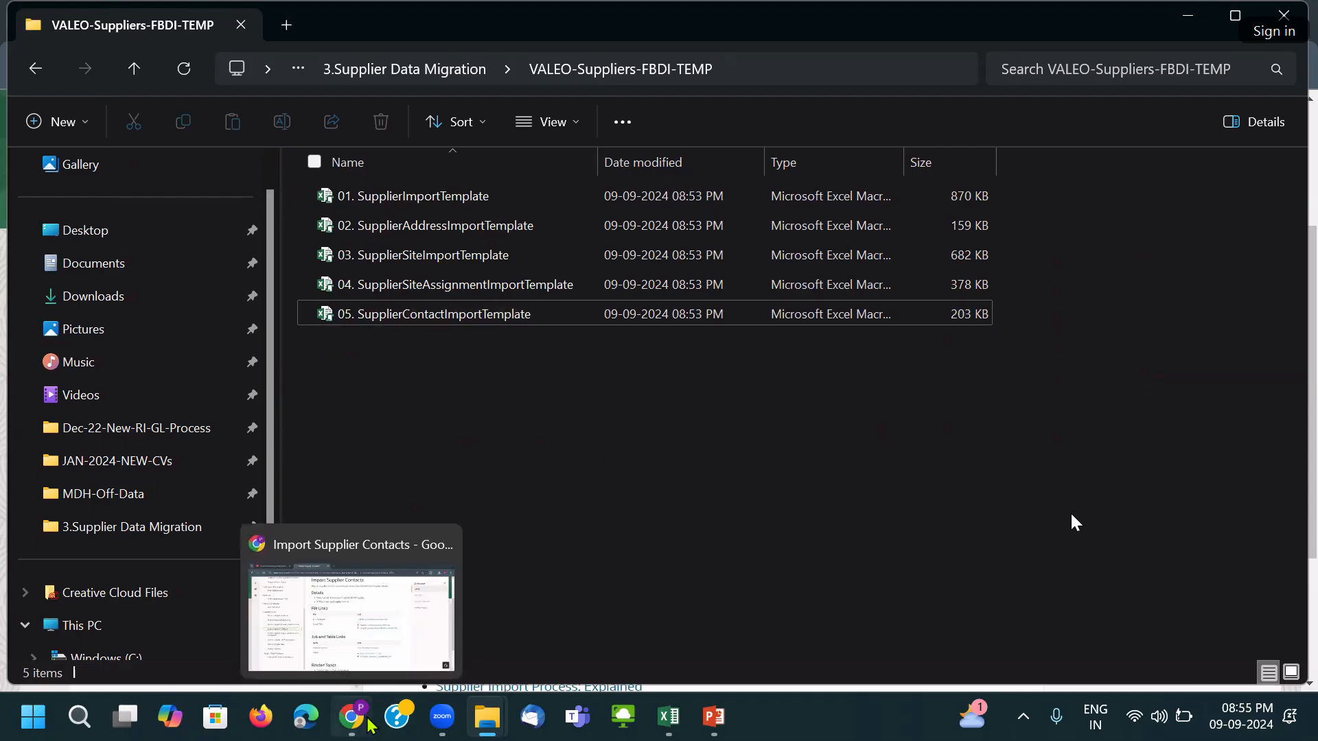
{"action": "left_click", "coordinate": [420, 648]}
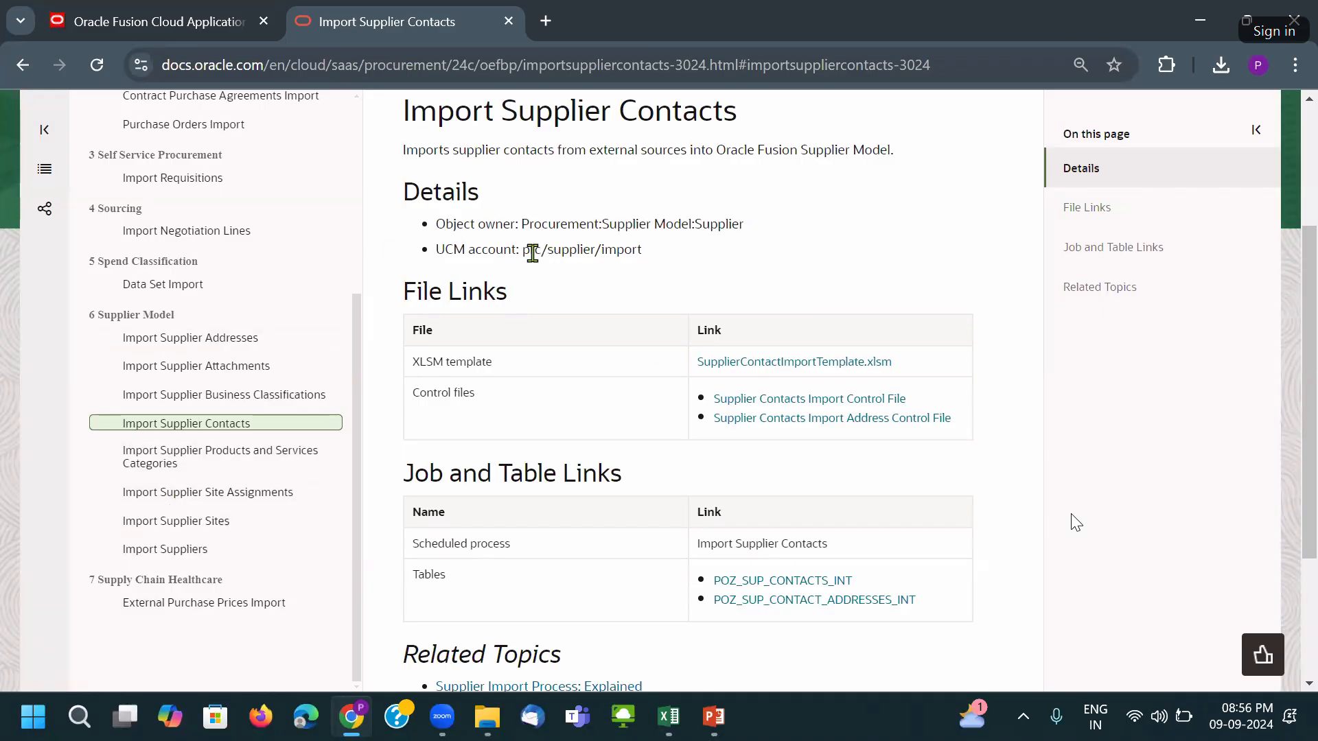
{"action": "left_click_drag", "start_coordinate": [523, 253], "coordinate": [647, 261]}
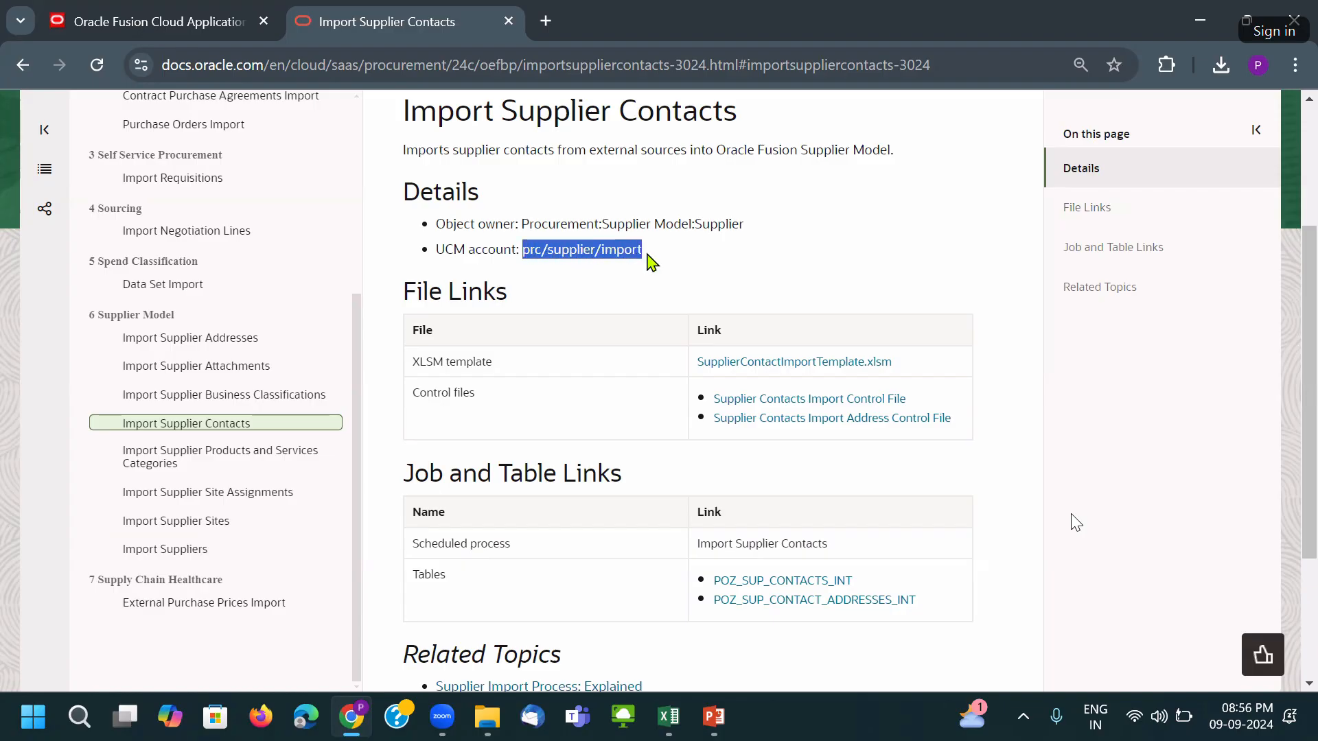
{"action": "left_click", "coordinate": [503, 249]}
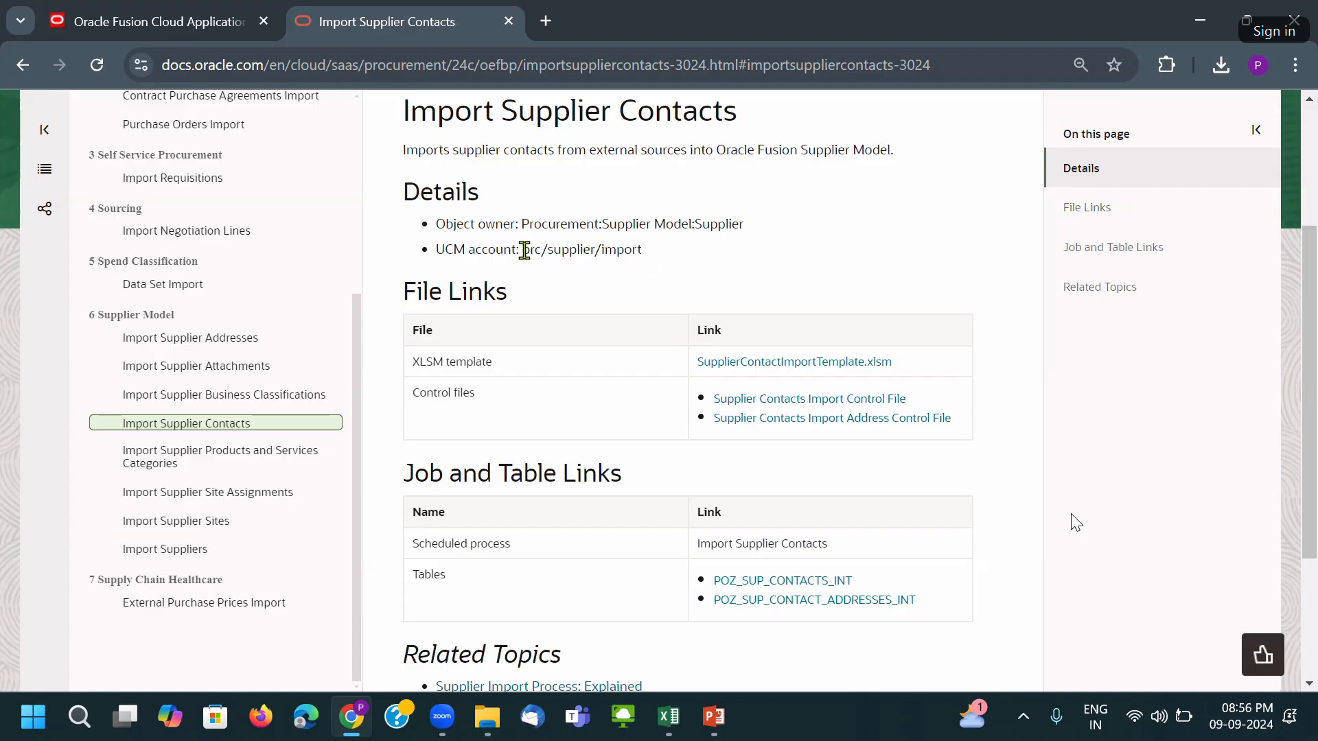
{"action": "left_click_drag", "start_coordinate": [524, 250], "coordinate": [686, 259]}
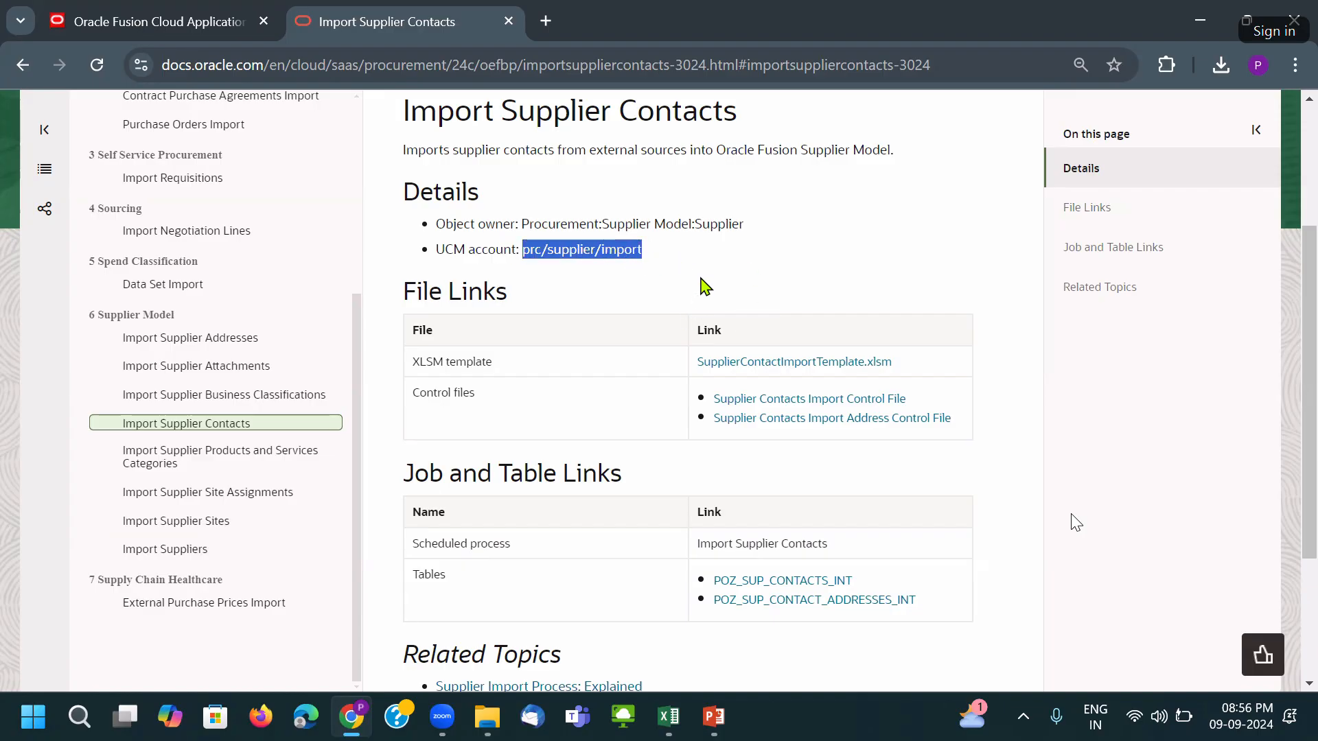
{"action": "scroll", "coordinate": [598, 461], "scroll_direction": "down", "scroll_amount": 1}
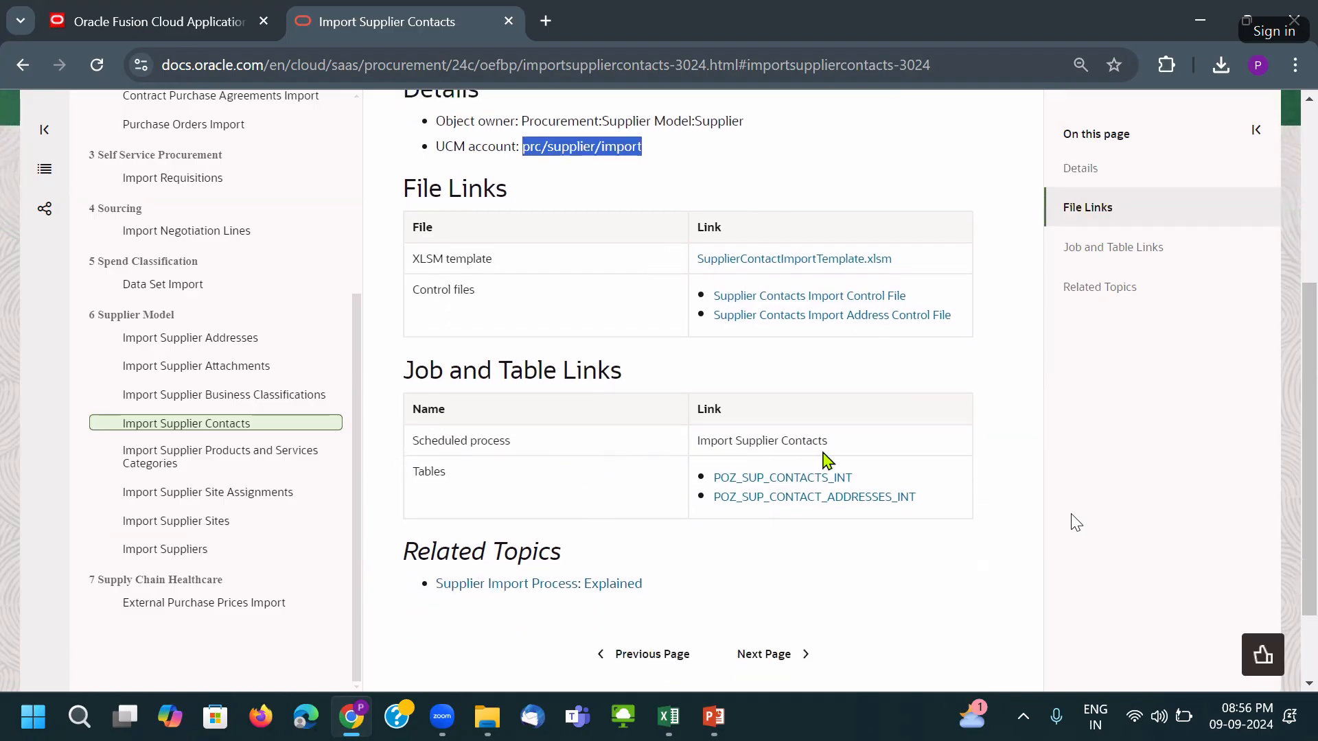
{"action": "left_click_drag", "start_coordinate": [834, 445], "coordinate": [701, 440]}
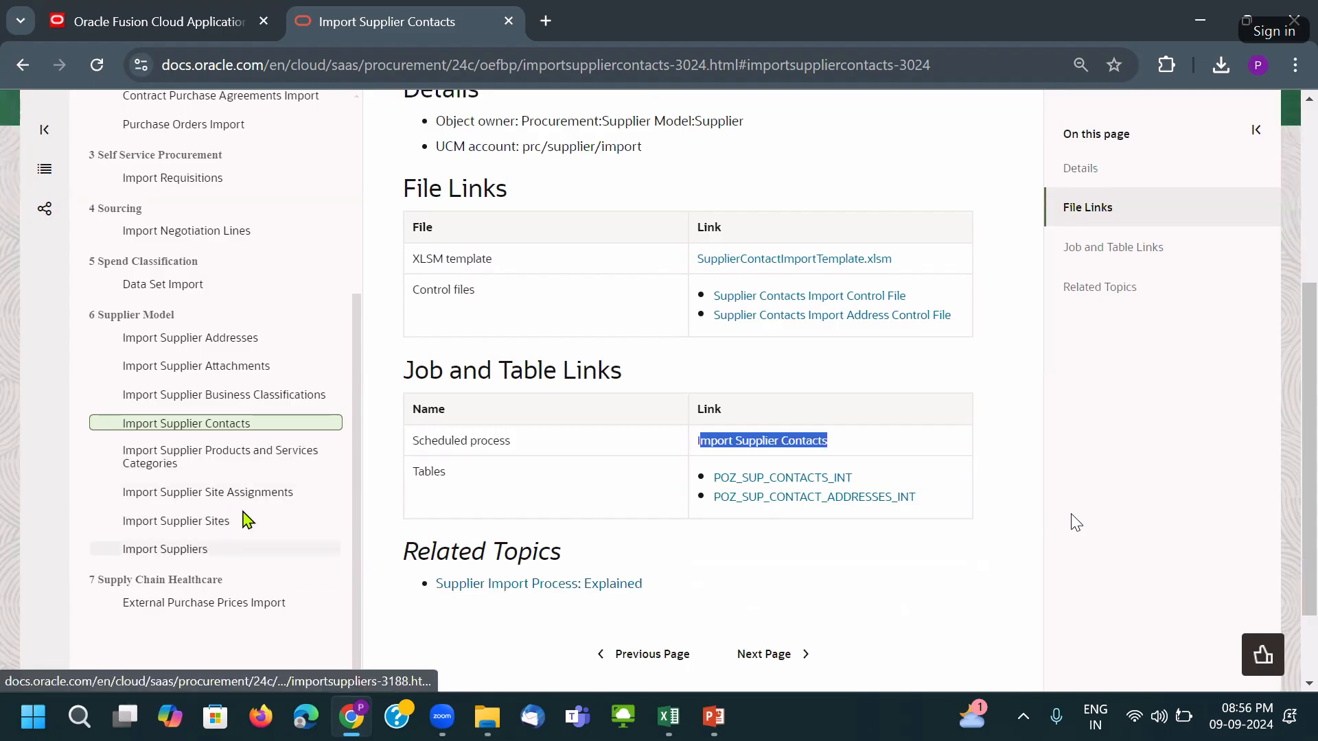
Move via Import Suppliers to Import Supplier Addresses and highlight its scheduled process row.
{"action": "left_click", "coordinate": [240, 543]}
{"action": "left_click_drag", "start_coordinate": [645, 251], "coordinate": [513, 250]}
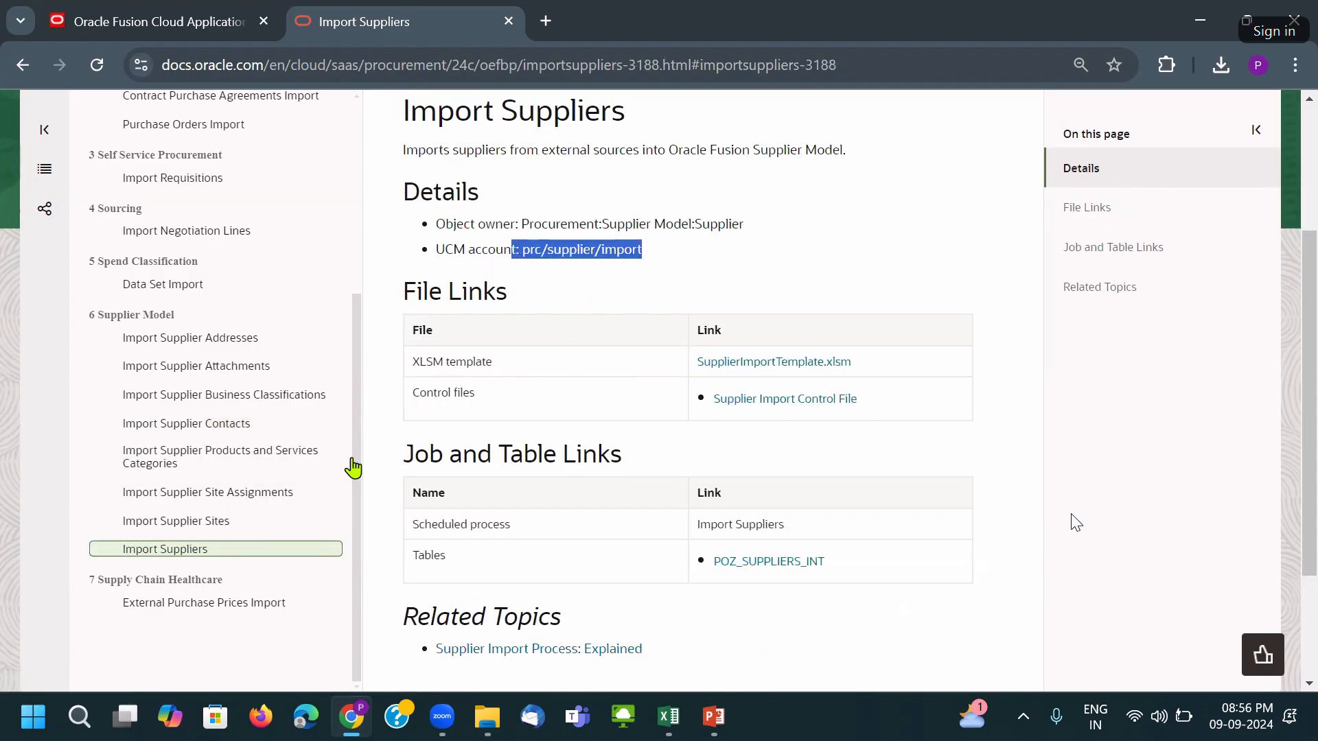
{"action": "left_click", "coordinate": [221, 340]}
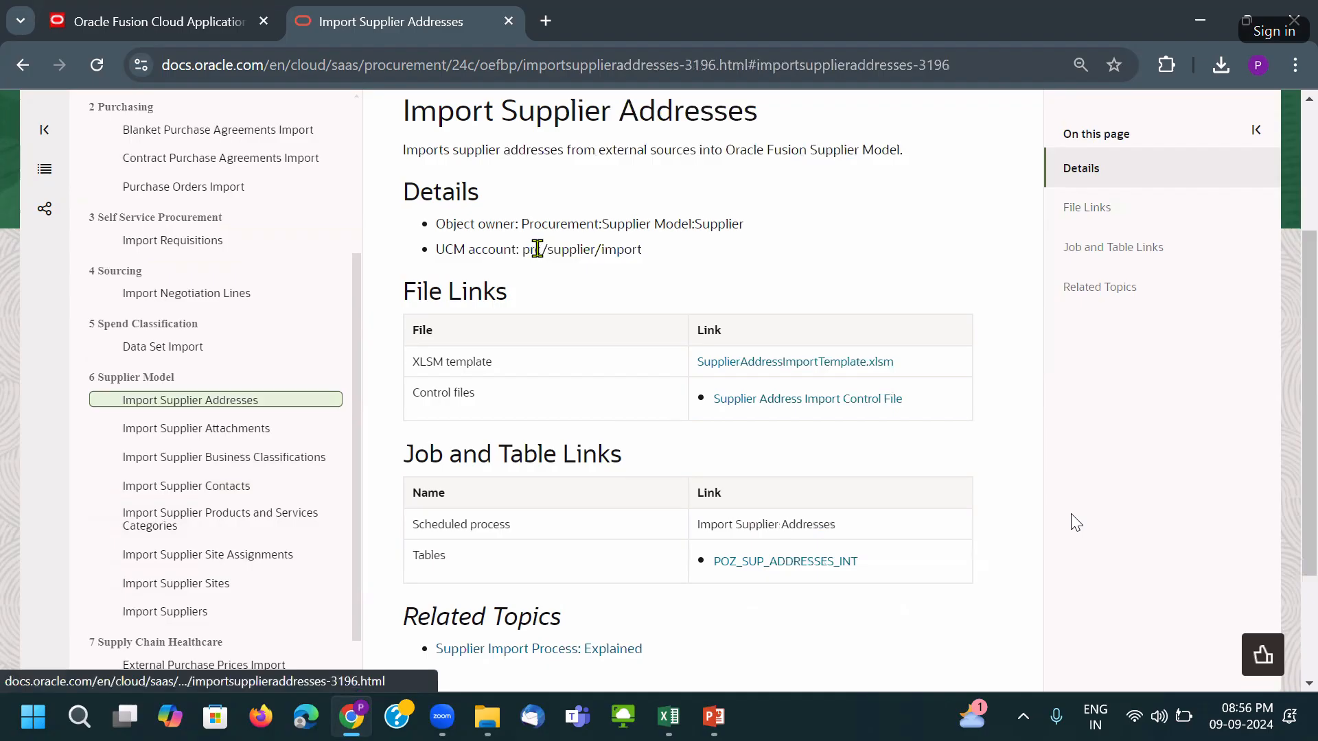
{"action": "left_click_drag", "start_coordinate": [649, 253], "coordinate": [522, 250]}
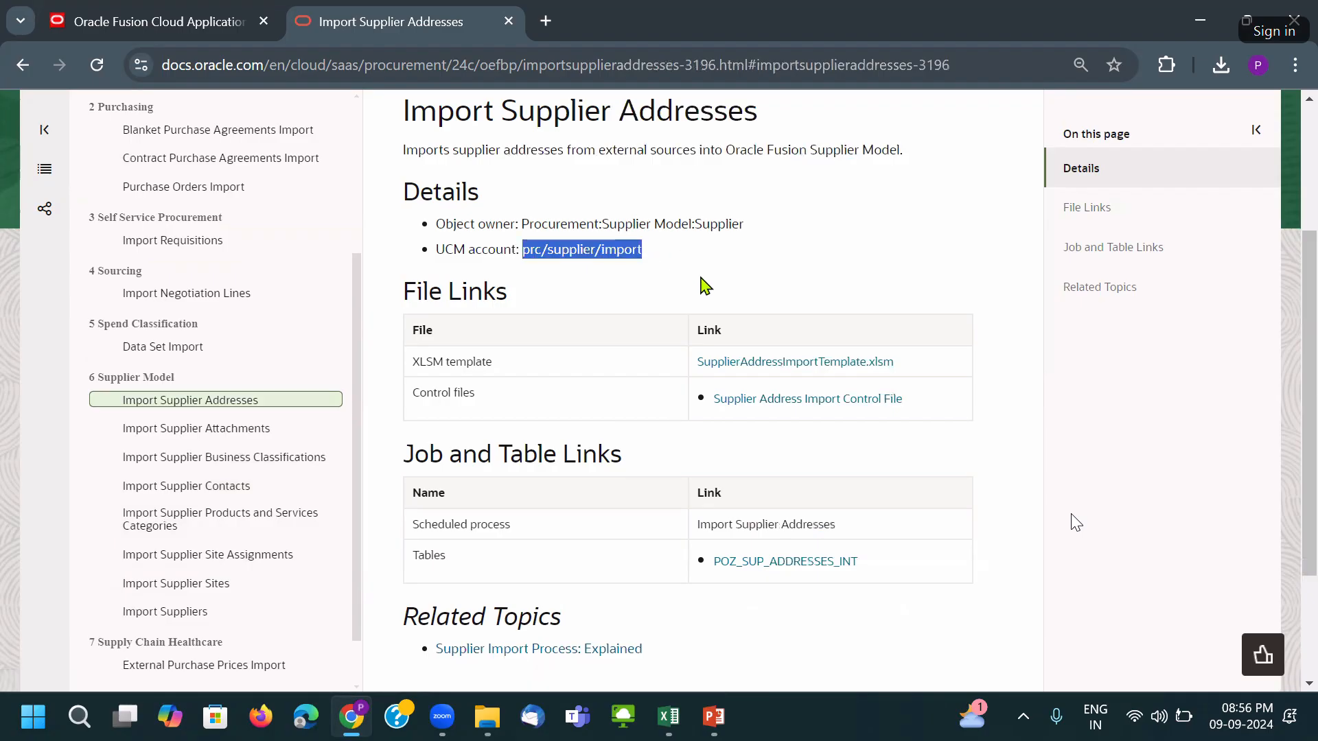
{"action": "double_click", "coordinate": [799, 526]}
{"action": "left_click", "coordinate": [800, 527]}
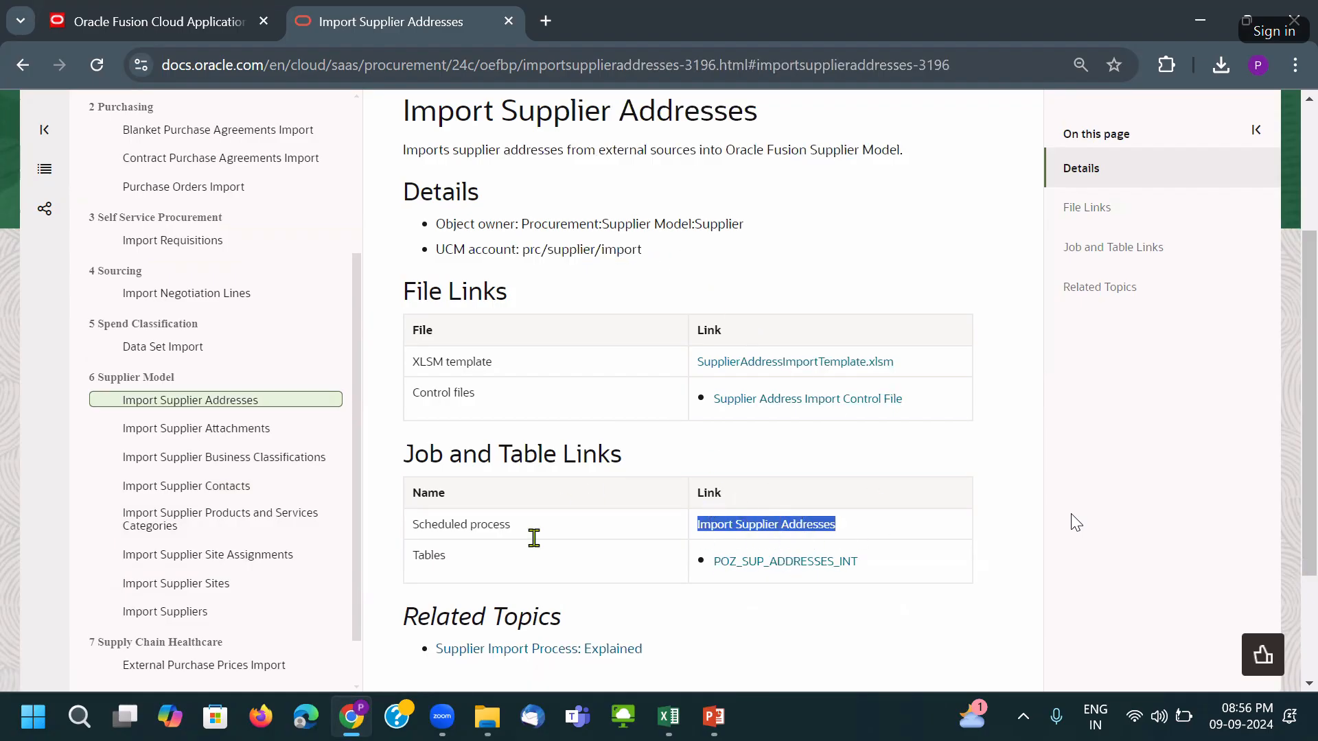
{"action": "left_click_drag", "start_coordinate": [531, 516], "coordinate": [673, 524]}
{"action": "left_click", "coordinate": [855, 460]}
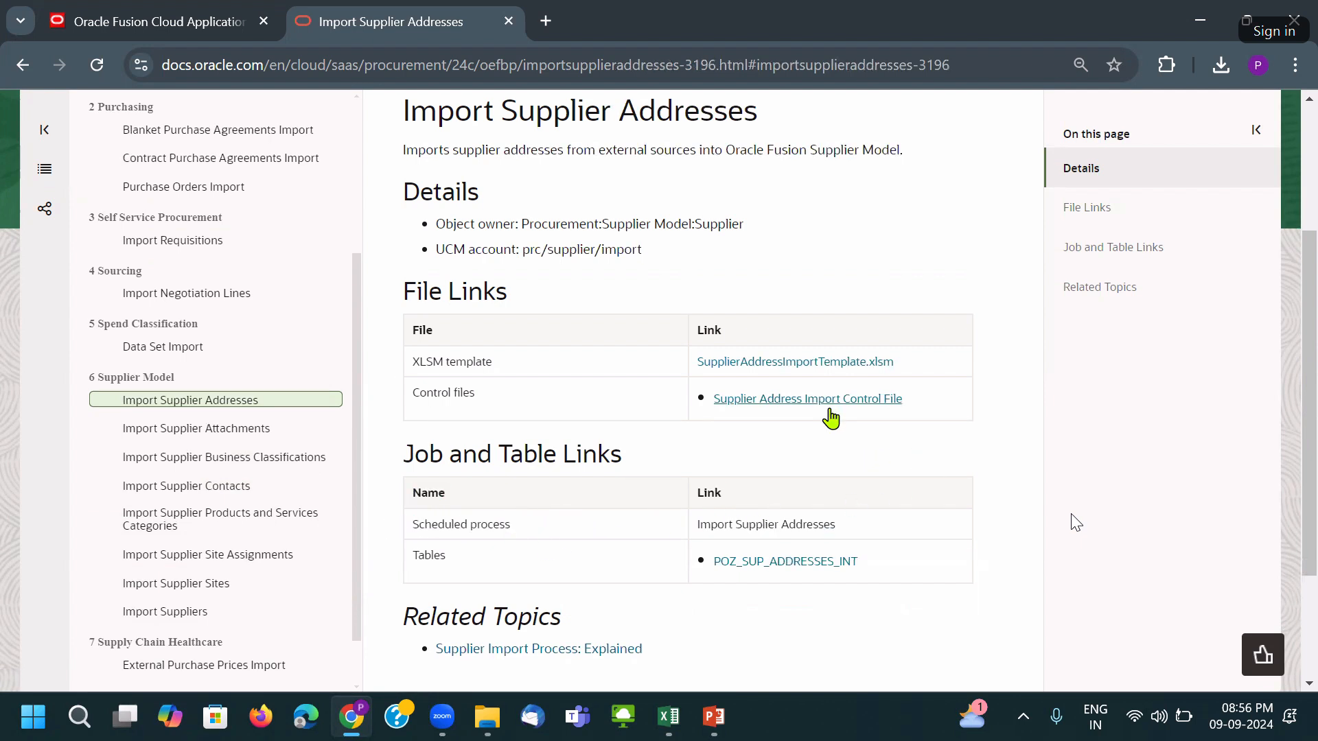
Open the POZ_SUP_ADDRESSES_INT table reference in a new tab and preview the Excel windows.
{"action": "middle_click", "coordinate": [785, 561]}
{"action": "left_click", "coordinate": [592, 19]}
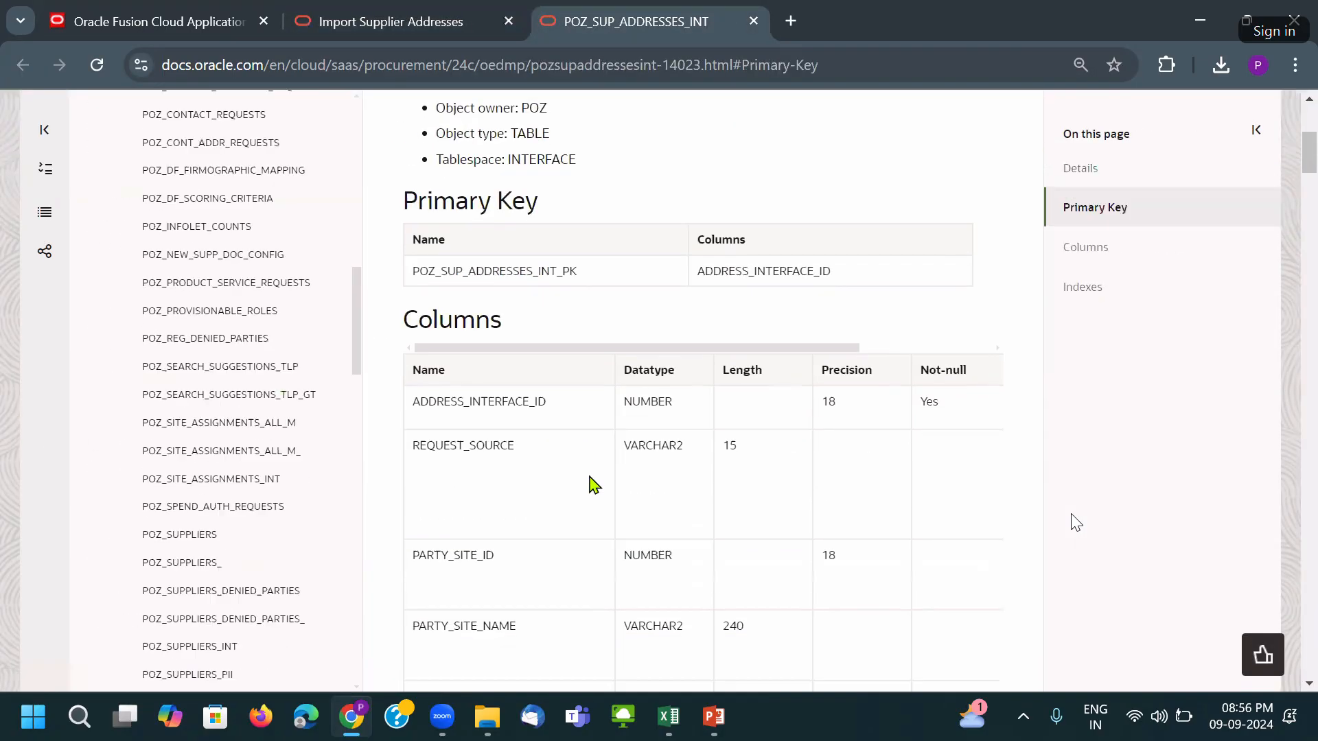
{"action": "scroll", "coordinate": [574, 407], "scroll_direction": "down", "scroll_amount": 5}
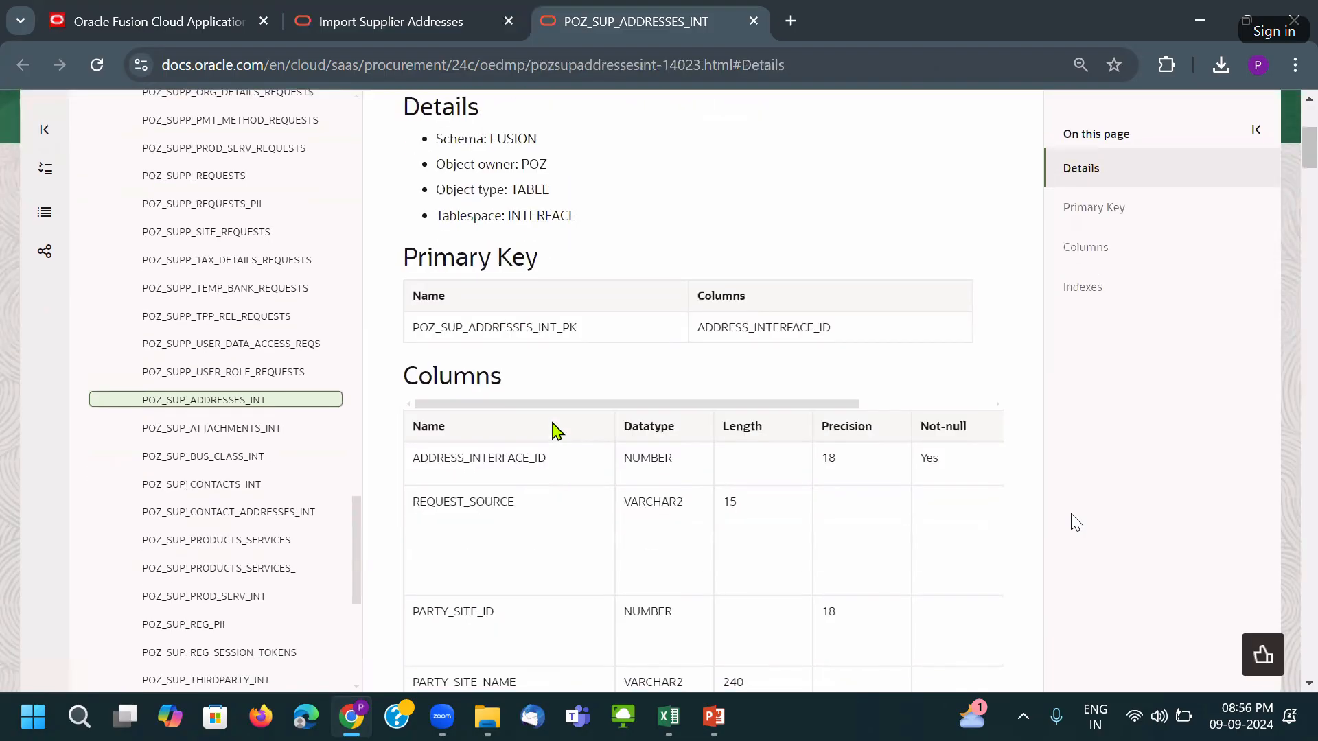
{"action": "scroll", "coordinate": [535, 385], "scroll_direction": "down", "scroll_amount": 3}
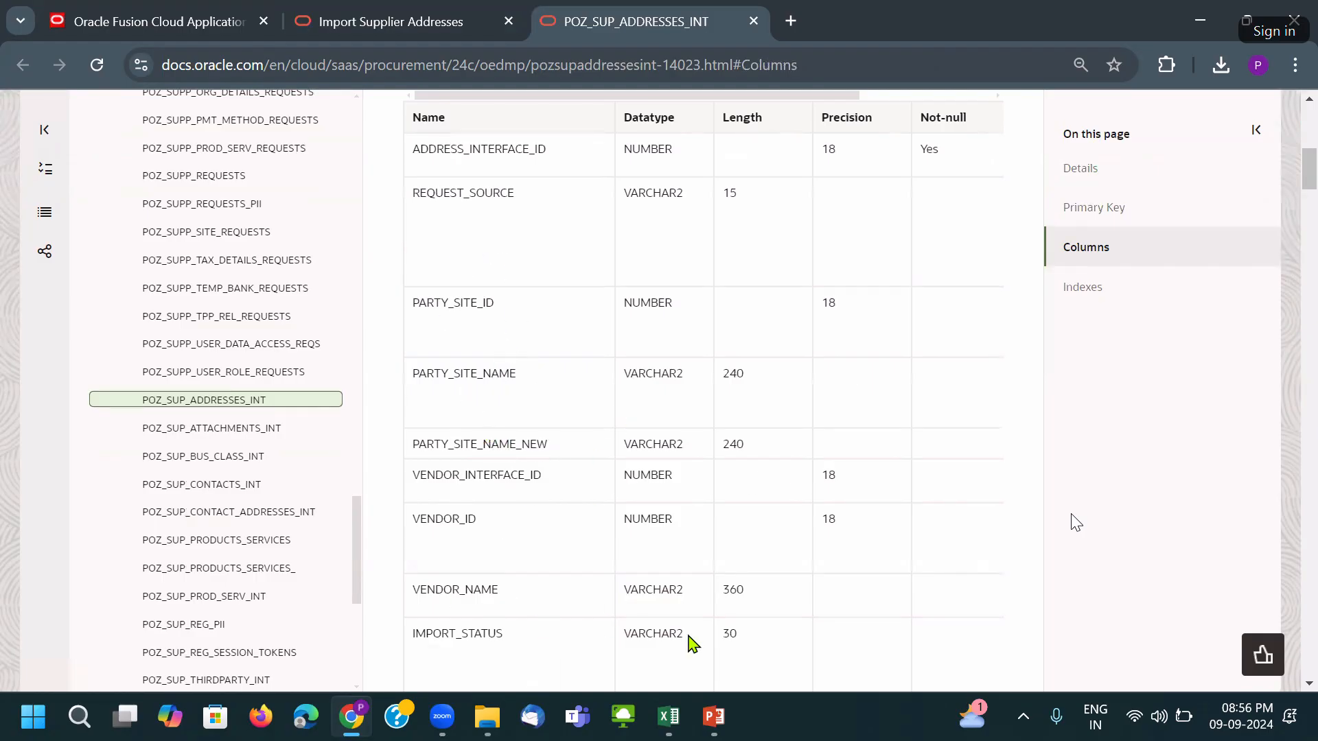
{"action": "left_click", "coordinate": [668, 717]}
Scroll through the table's Columns, then return to the Import Supplier Addresses tab.
{"action": "scroll", "coordinate": [521, 343], "scroll_direction": "down", "scroll_amount": 12}
{"action": "scroll", "coordinate": [520, 367], "scroll_direction": "down", "scroll_amount": 20}
{"action": "scroll", "coordinate": [519, 367], "scroll_direction": "down", "scroll_amount": 20}
{"action": "scroll", "coordinate": [519, 371], "scroll_direction": "up", "scroll_amount": 10}
{"action": "scroll", "coordinate": [517, 376], "scroll_direction": "down", "scroll_amount": 10}
{"action": "scroll", "coordinate": [557, 317], "scroll_direction": "up", "scroll_amount": 20}
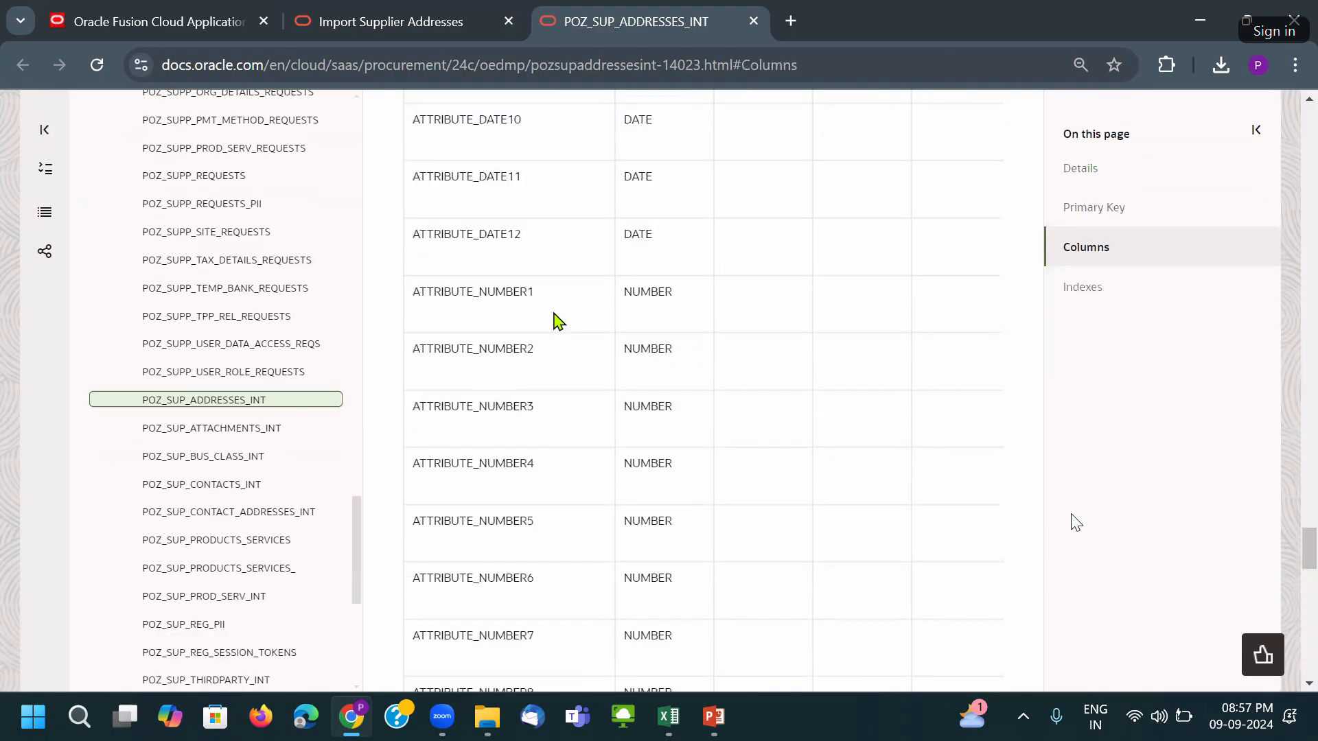
{"action": "scroll", "coordinate": [558, 321], "scroll_direction": "up", "scroll_amount": 20}
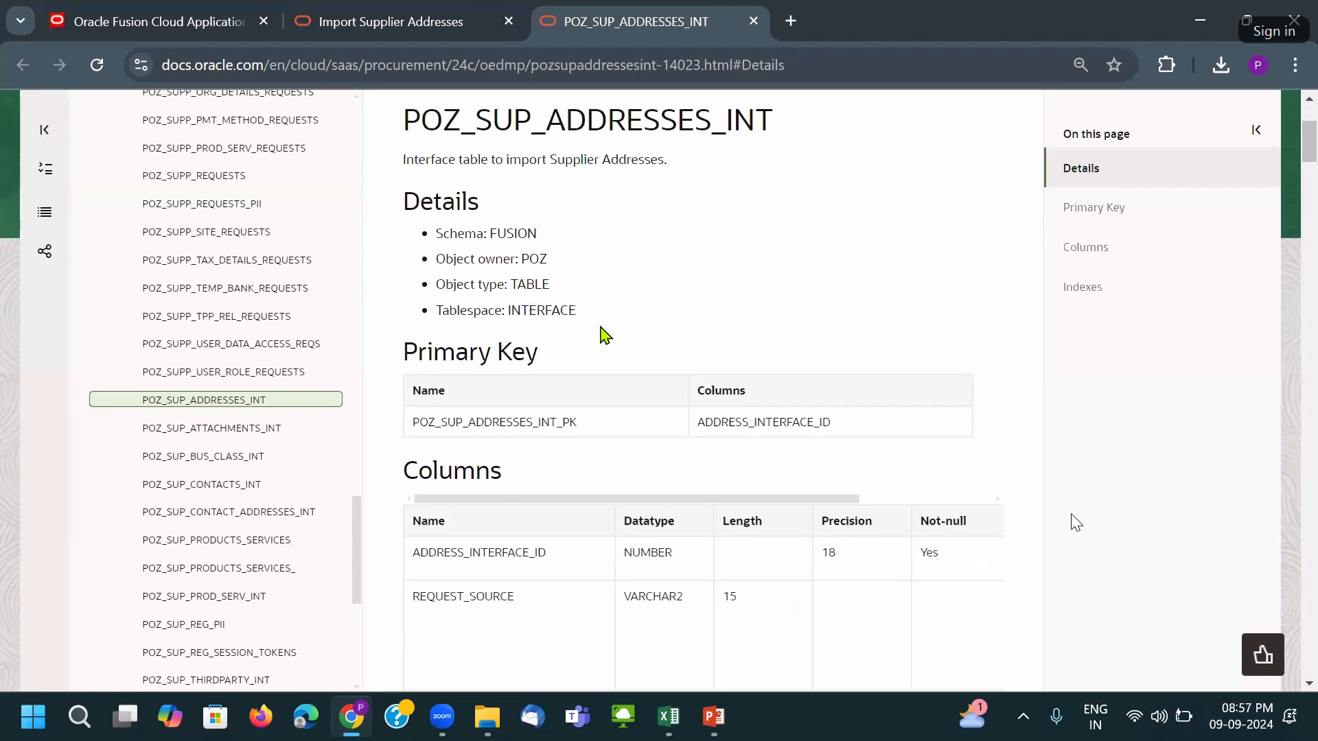
{"action": "left_click", "coordinate": [408, 16]}
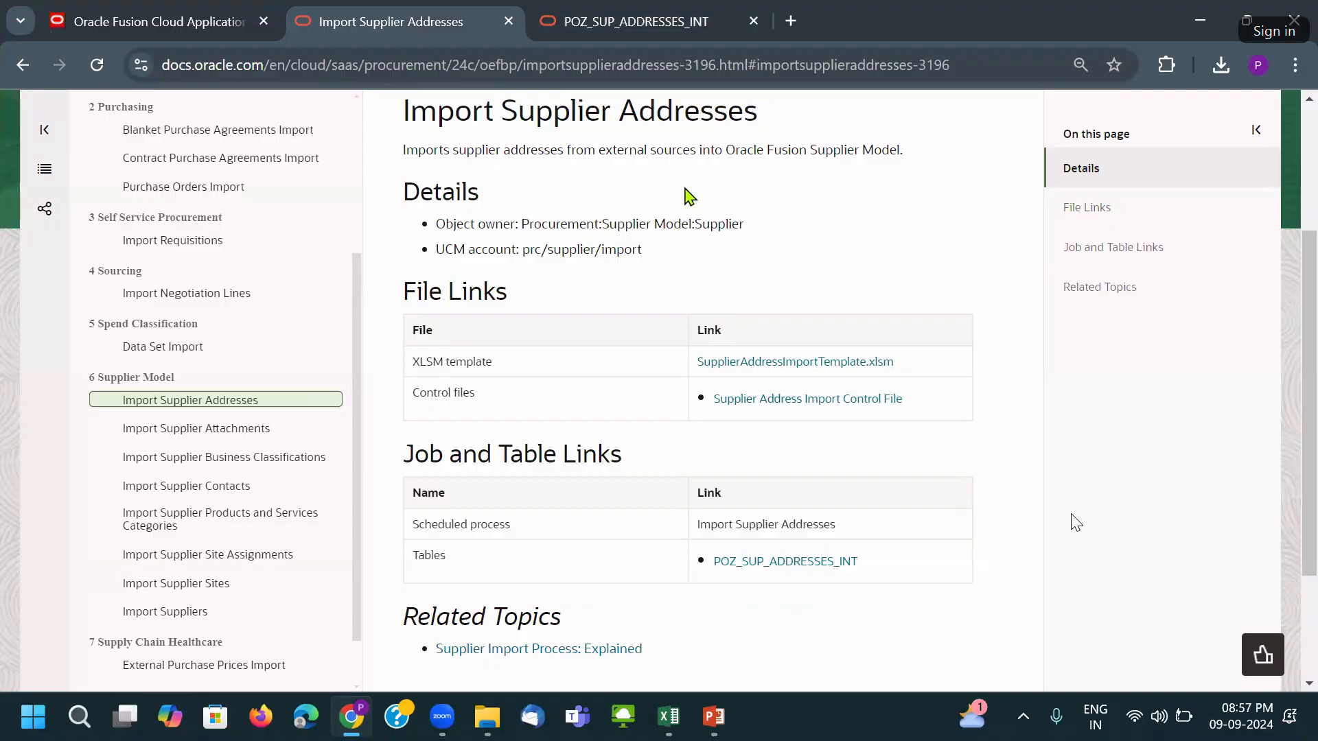
Open the PozSupAddressesInt.ctl control file from Import Supplier Addresses in Firefox, just once.
{"action": "left_click", "coordinate": [666, 32]}
{"action": "left_click", "coordinate": [474, 21]}
{"action": "right_click", "coordinate": [874, 402]}
{"action": "left_click", "coordinate": [931, 128]}
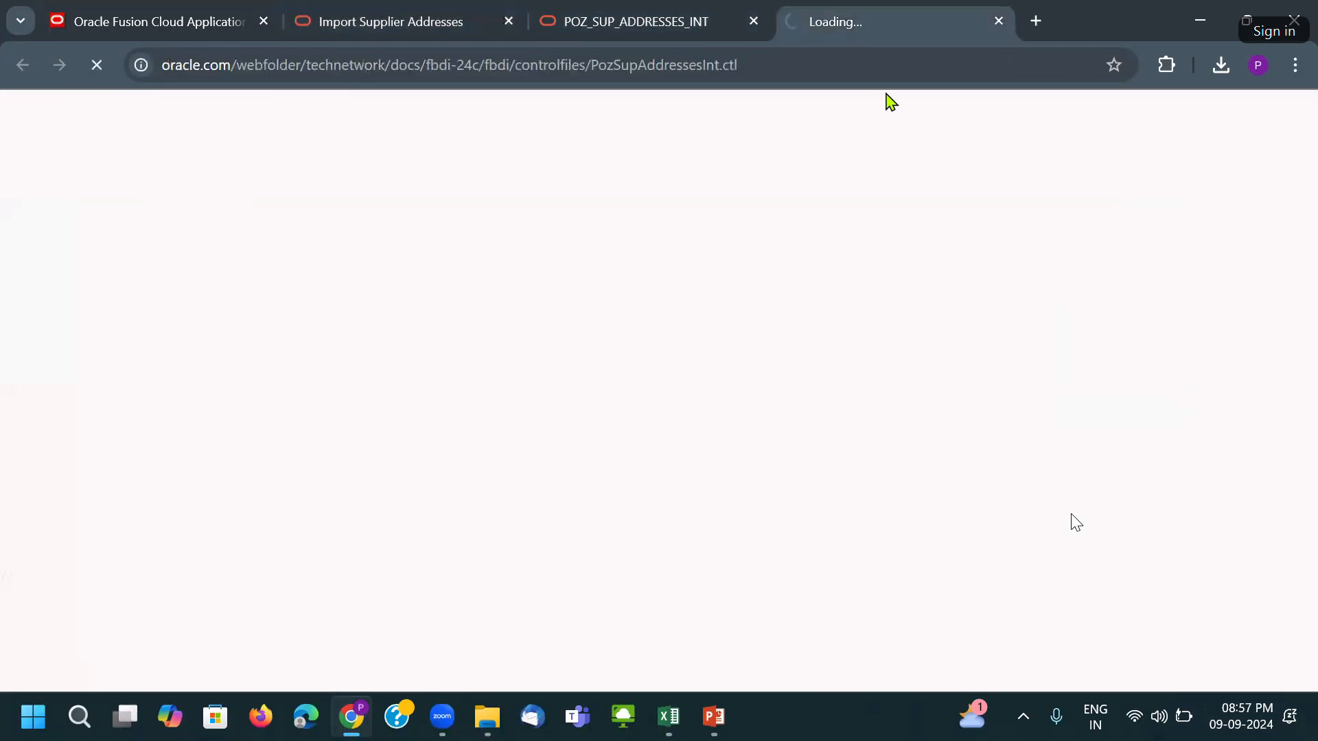
{"action": "left_click", "coordinate": [1053, 137]}
{"action": "left_click", "coordinate": [567, 247]}
{"action": "left_click", "coordinate": [784, 608]}
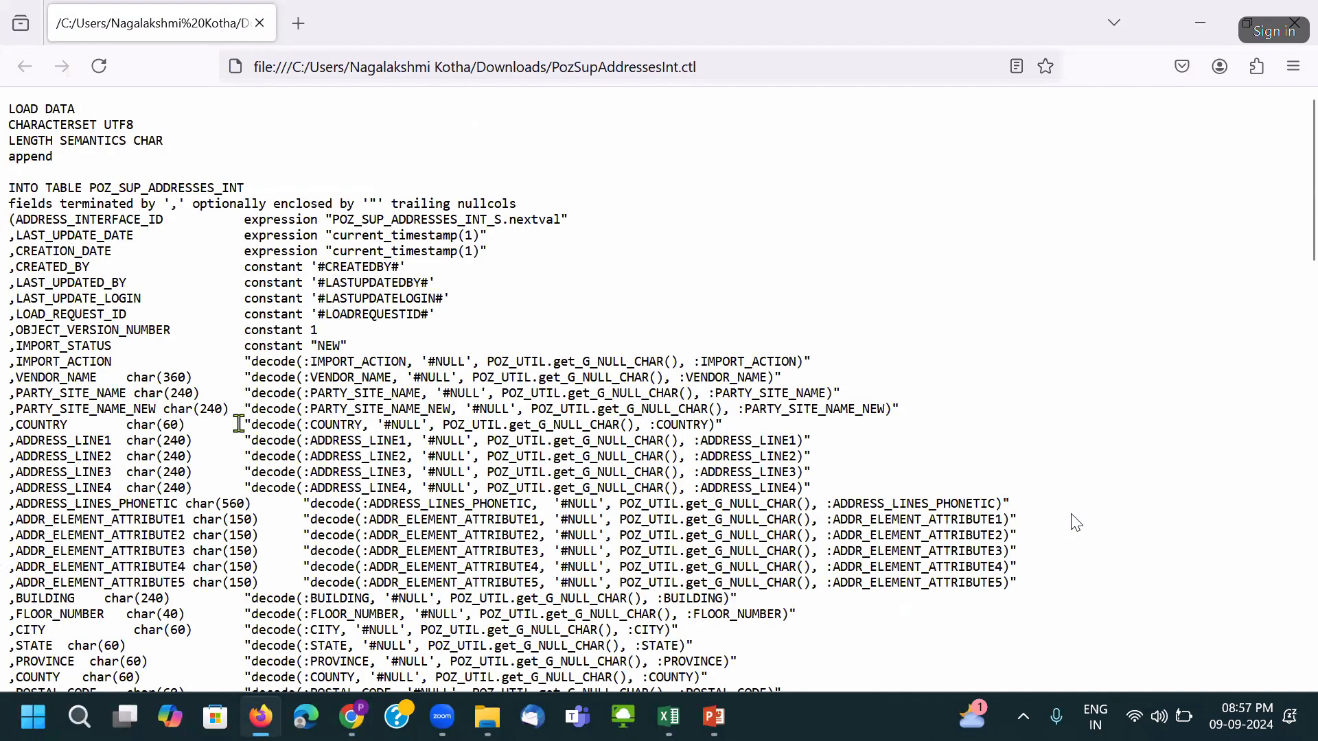
Scroll through the control file, close it and return to the POZ_SUP_ADDRESSES_INT table page.
{"action": "scroll", "coordinate": [1077, 523], "scroll_direction": "down", "scroll_amount": 20}
{"action": "scroll", "coordinate": [1077, 524], "scroll_direction": "up", "scroll_amount": 20}
{"action": "left_click", "coordinate": [299, 31]}
{"action": "left_click", "coordinate": [260, 23]}
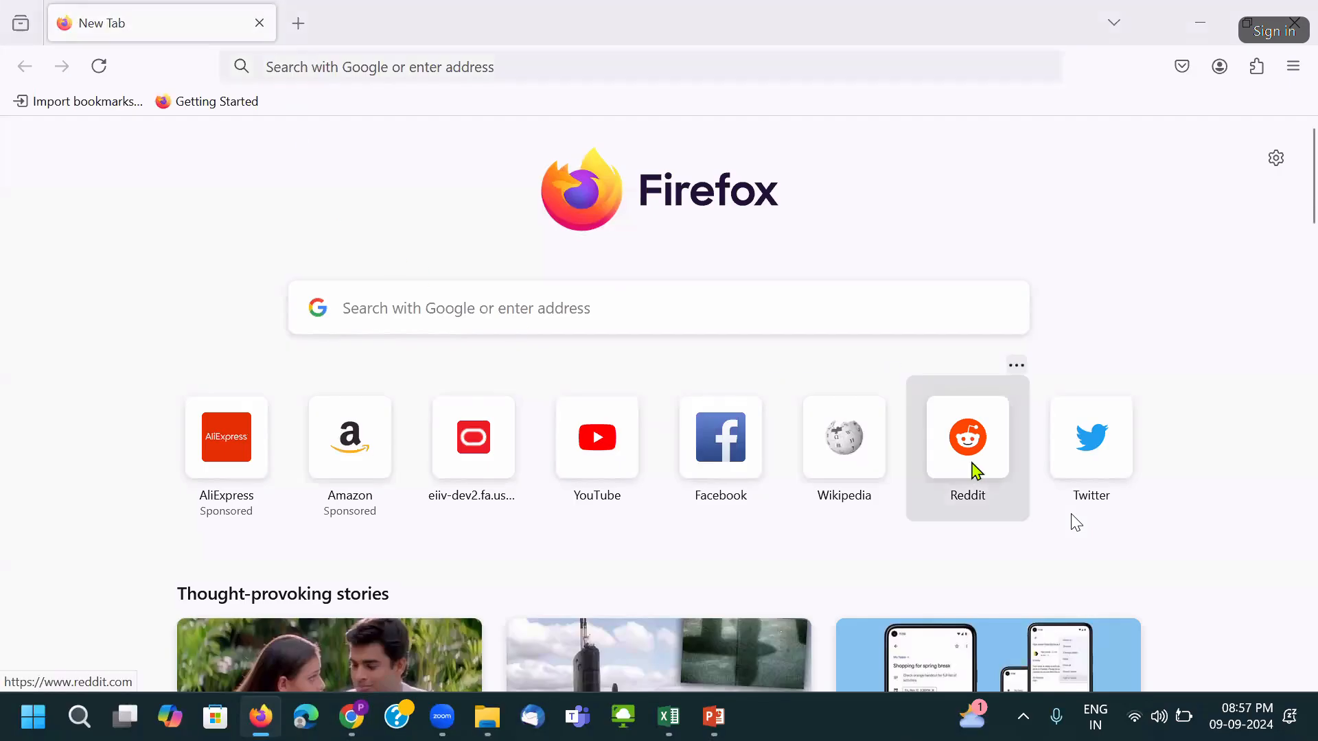
{"action": "key", "text": "alt+Tab"}
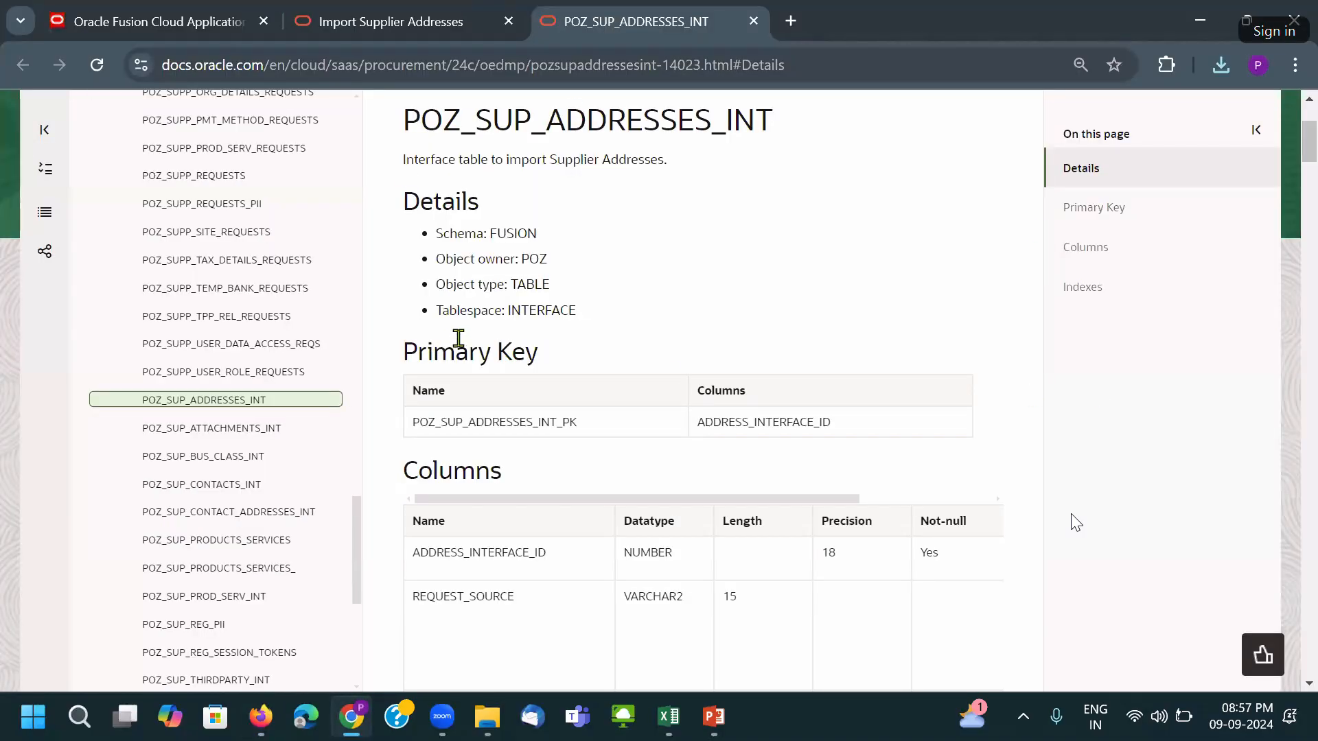
{"action": "key", "text": "alt+Tab"}
{"action": "key", "text": "alt+Tab"}
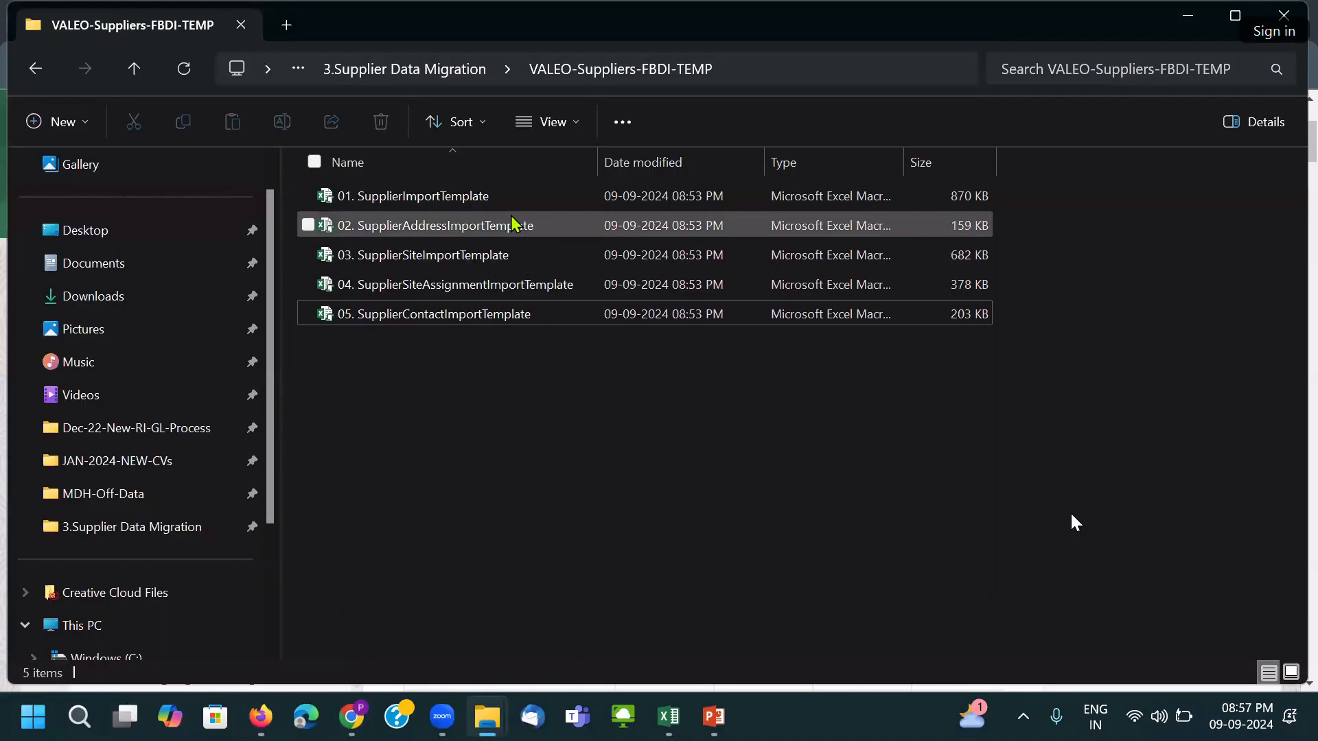
Append _VALEO to the 01. SupplierImportTemplate and supplier address template file names.
{"action": "left_click", "coordinate": [506, 206]}
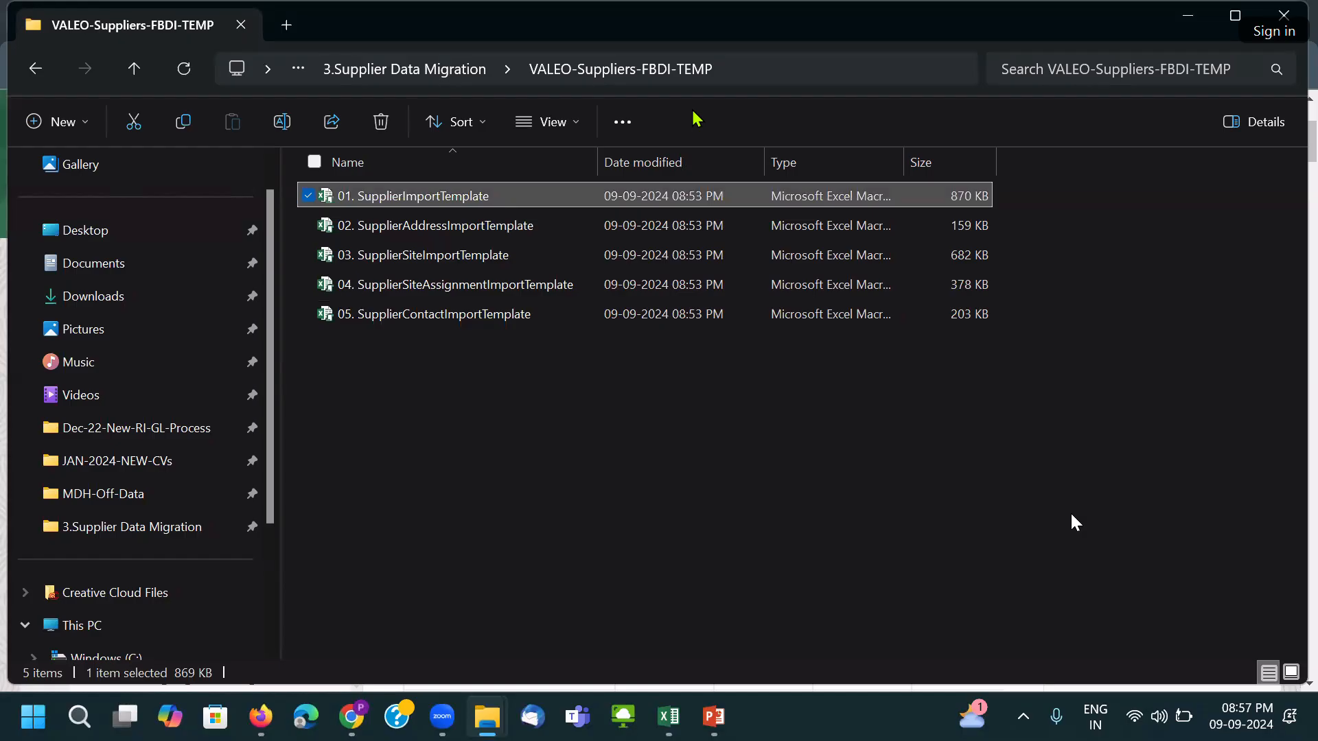
{"action": "left_click", "coordinate": [508, 196]}
{"action": "left_click", "coordinate": [508, 195]}
{"action": "type", "text": "_VALEO"}
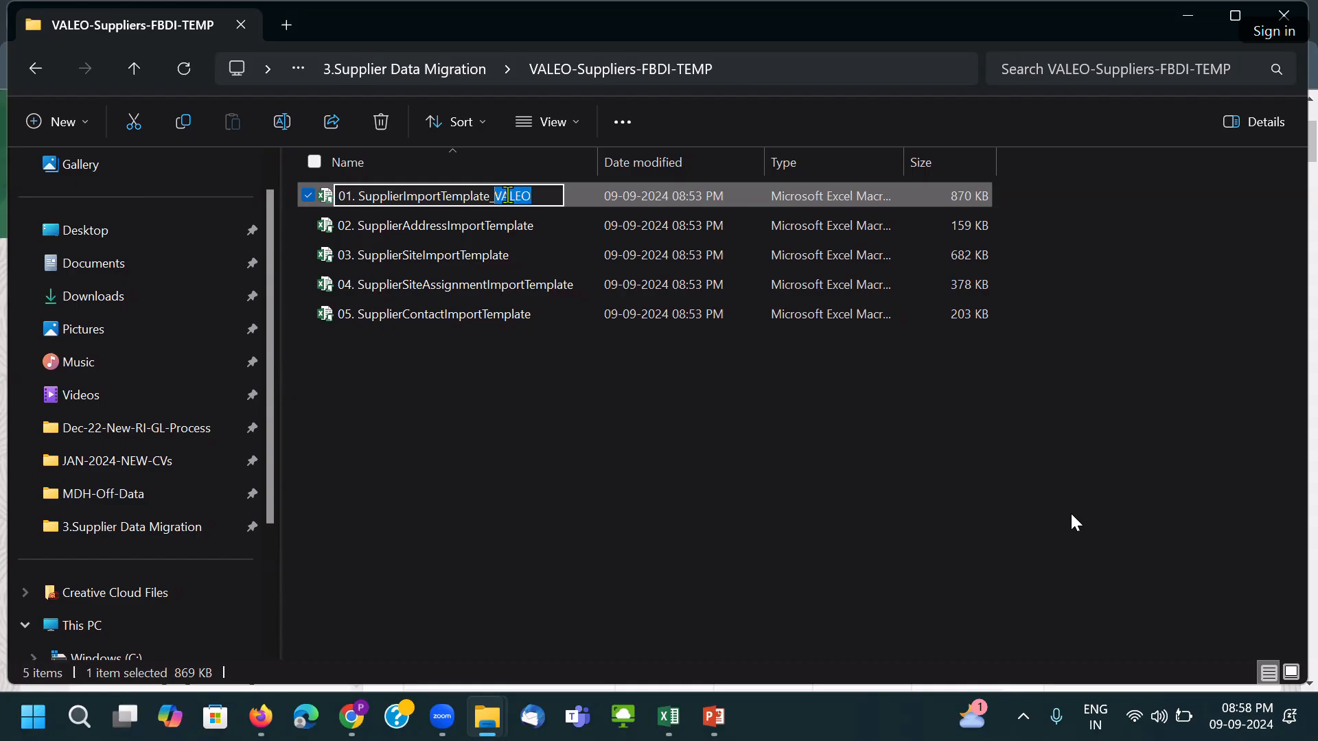
{"action": "left_click", "coordinate": [554, 231]}
{"action": "key", "text": "F2"}
{"action": "left_click", "coordinate": [554, 234]}
{"action": "type", "text": "_VALEO"}
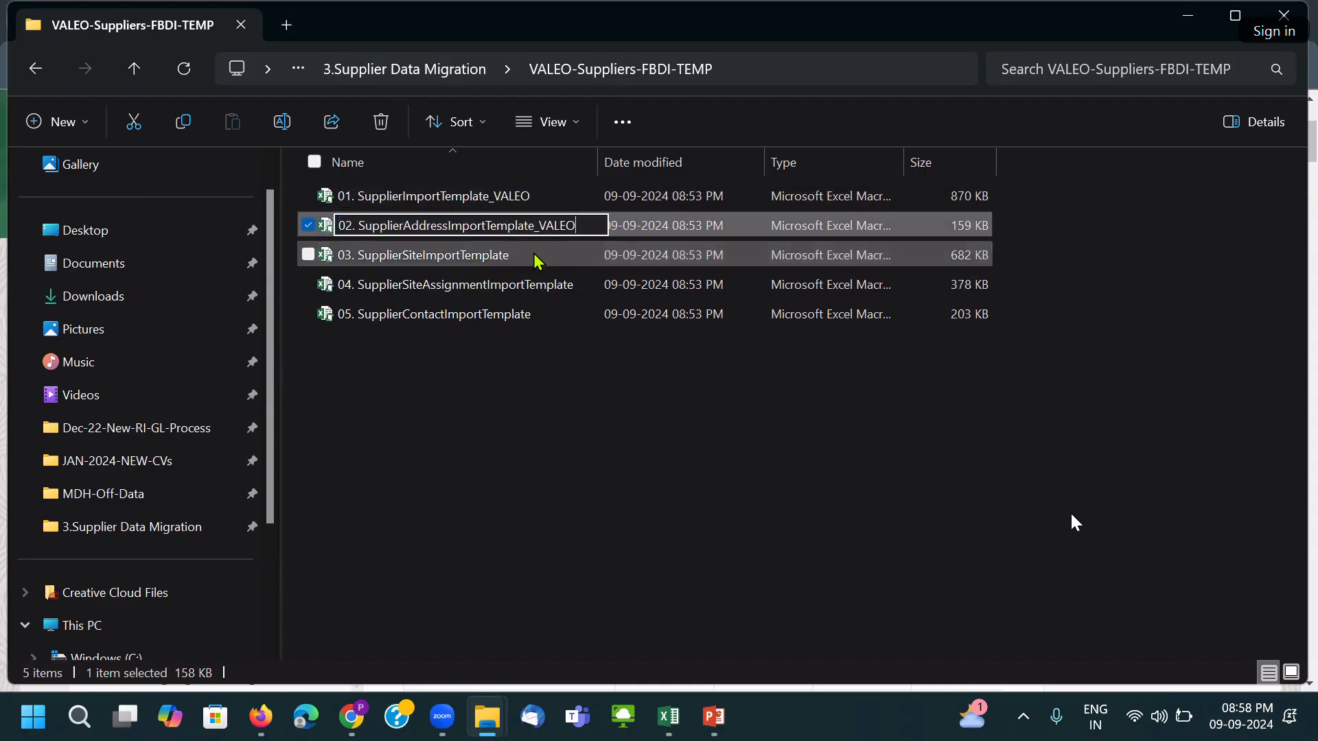
{"action": "left_click", "coordinate": [530, 258]}
Rename the supplier site template with the _VALEO suffix after undoing an accidental name overwrite.
{"action": "key", "text": "F2"}
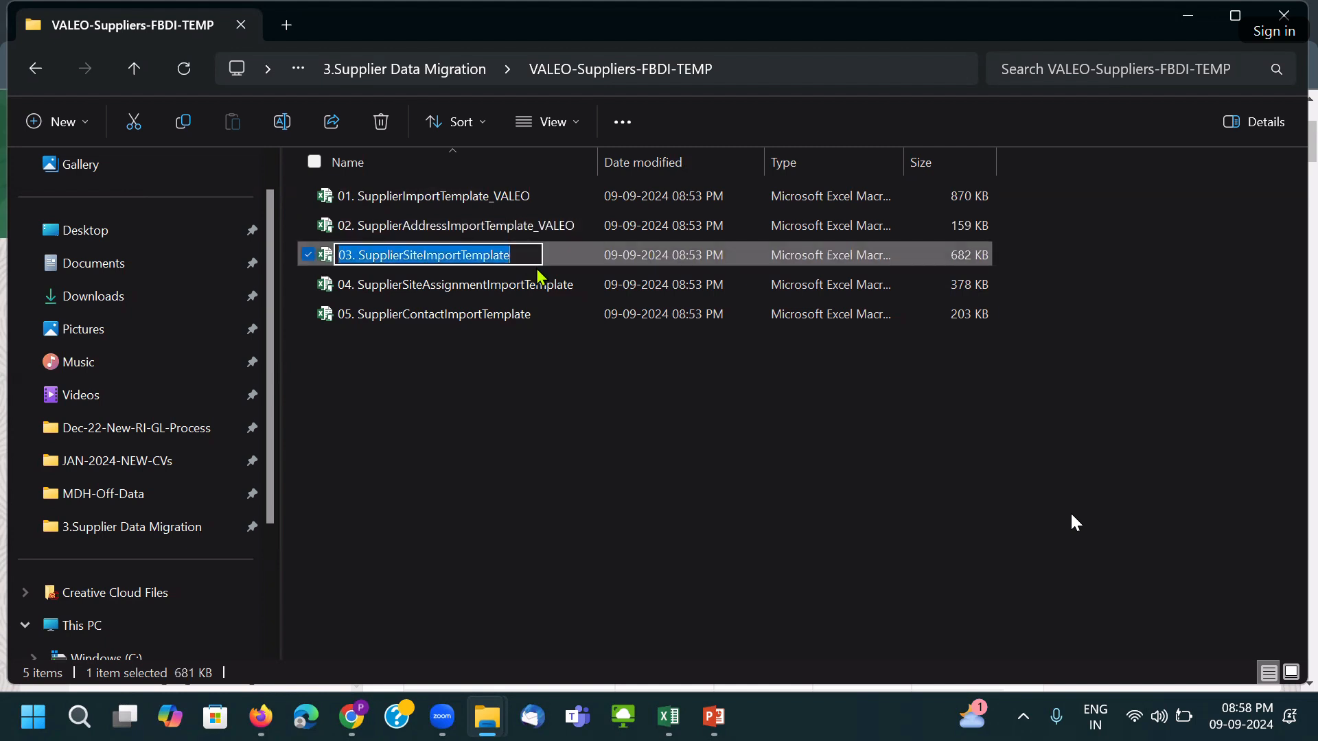
{"action": "type", "text": "_VALEO"}
{"action": "key", "text": "ctrl+z"}
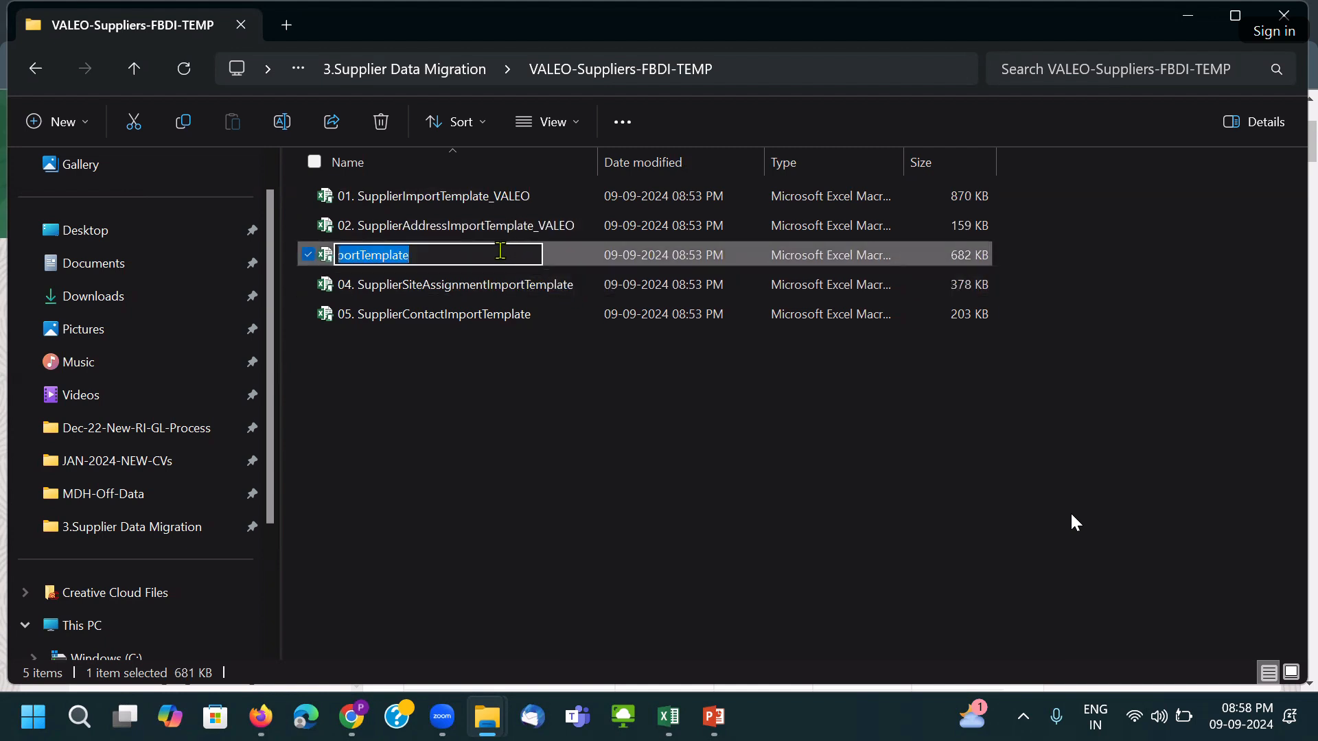
{"action": "left_click", "coordinate": [517, 417]}
{"action": "left_click", "coordinate": [525, 261]}
{"action": "key", "text": "F2"}
{"action": "left_click", "coordinate": [537, 258]}
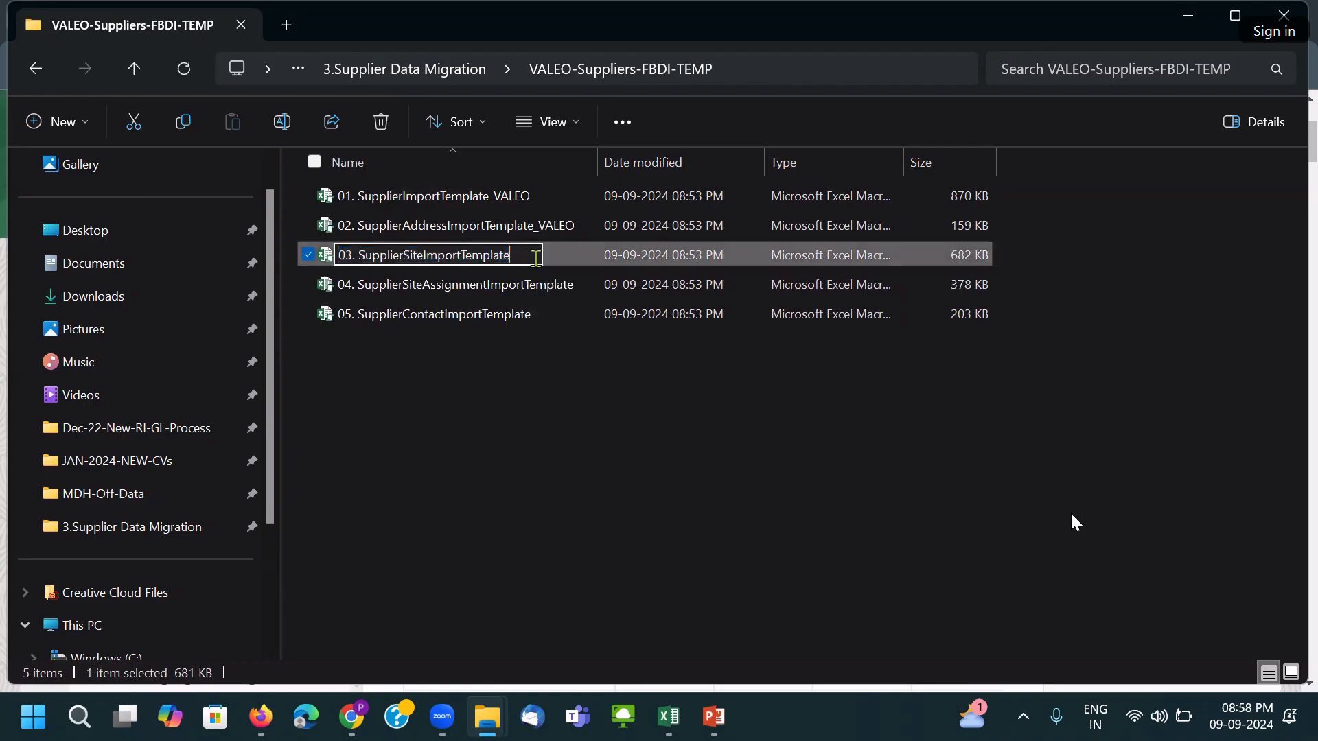
{"action": "type", "text": "_VALEO"}
{"action": "left_click", "coordinate": [552, 288]}
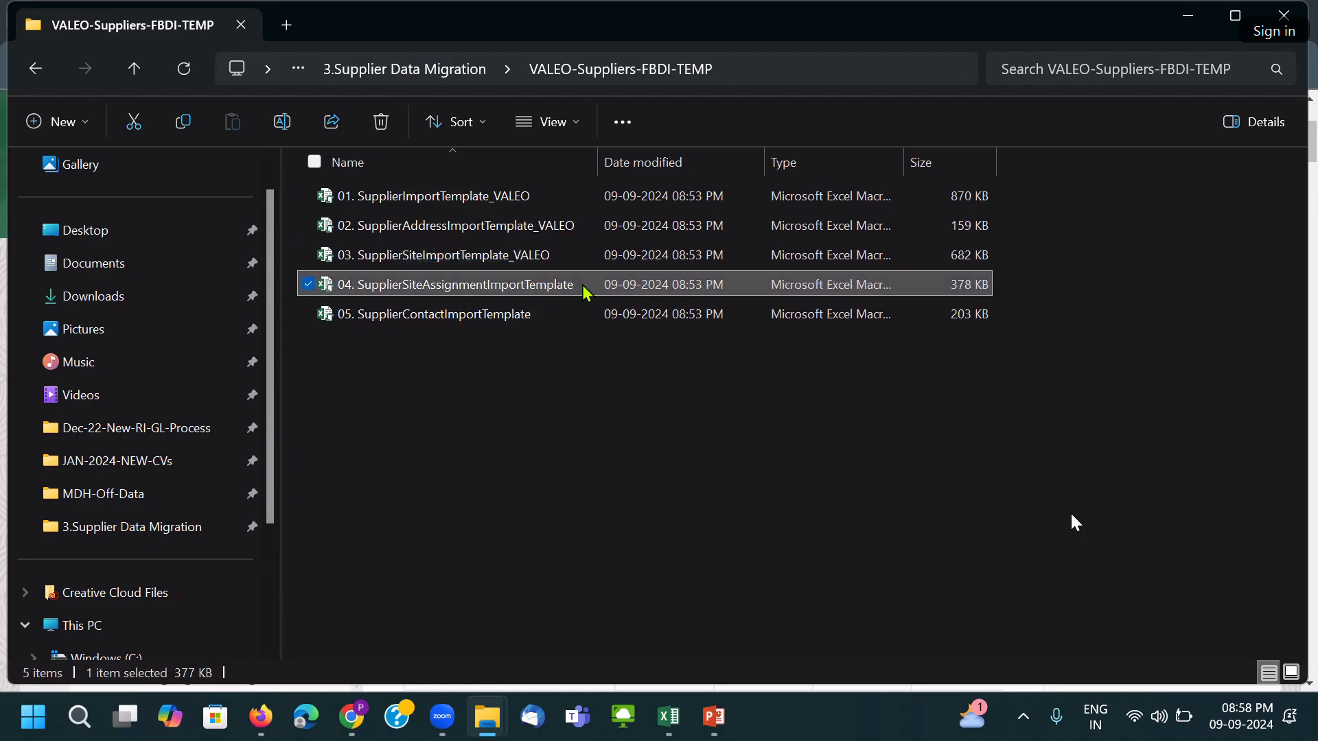
Add _VALEO to the site assignment and supplier contact template file names.
{"action": "key", "text": "F2"}
{"action": "left_click", "coordinate": [585, 289]}
{"action": "type", "text": "_VALEO"}
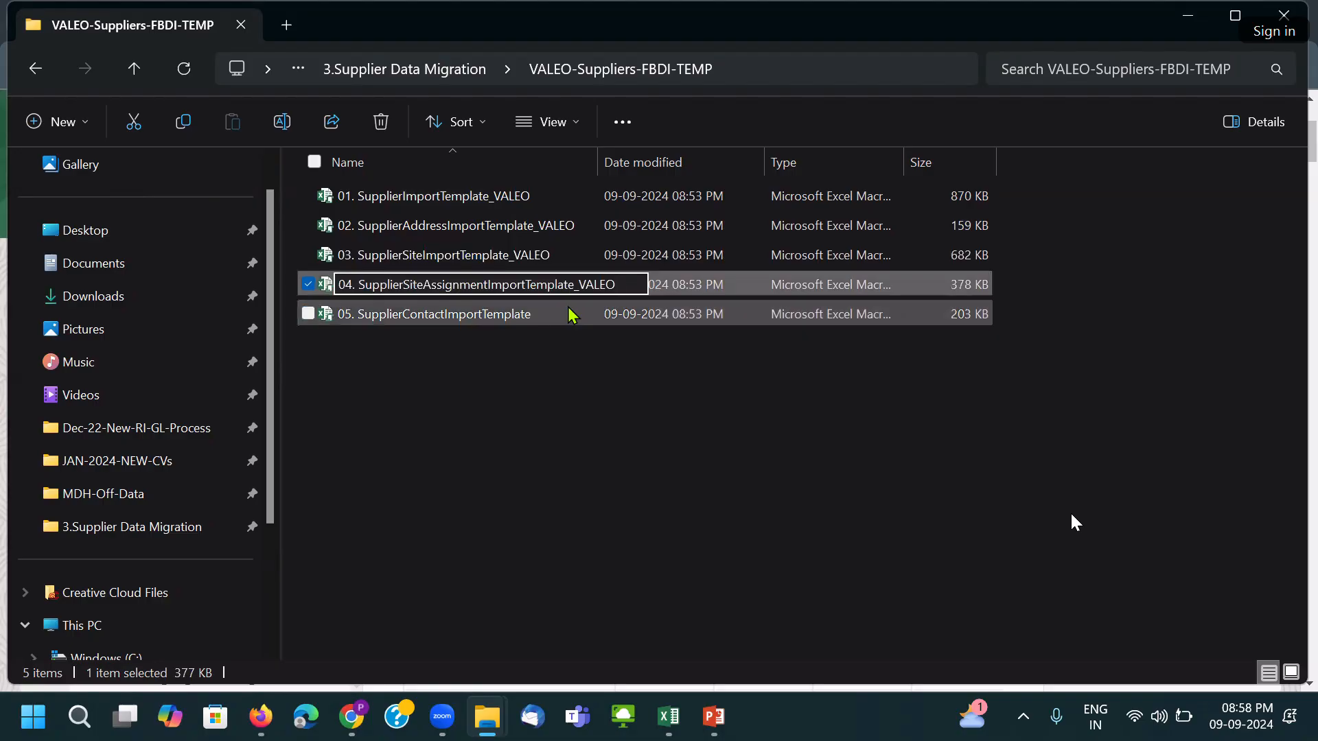
{"action": "left_click", "coordinate": [570, 317]}
{"action": "key", "text": "F2"}
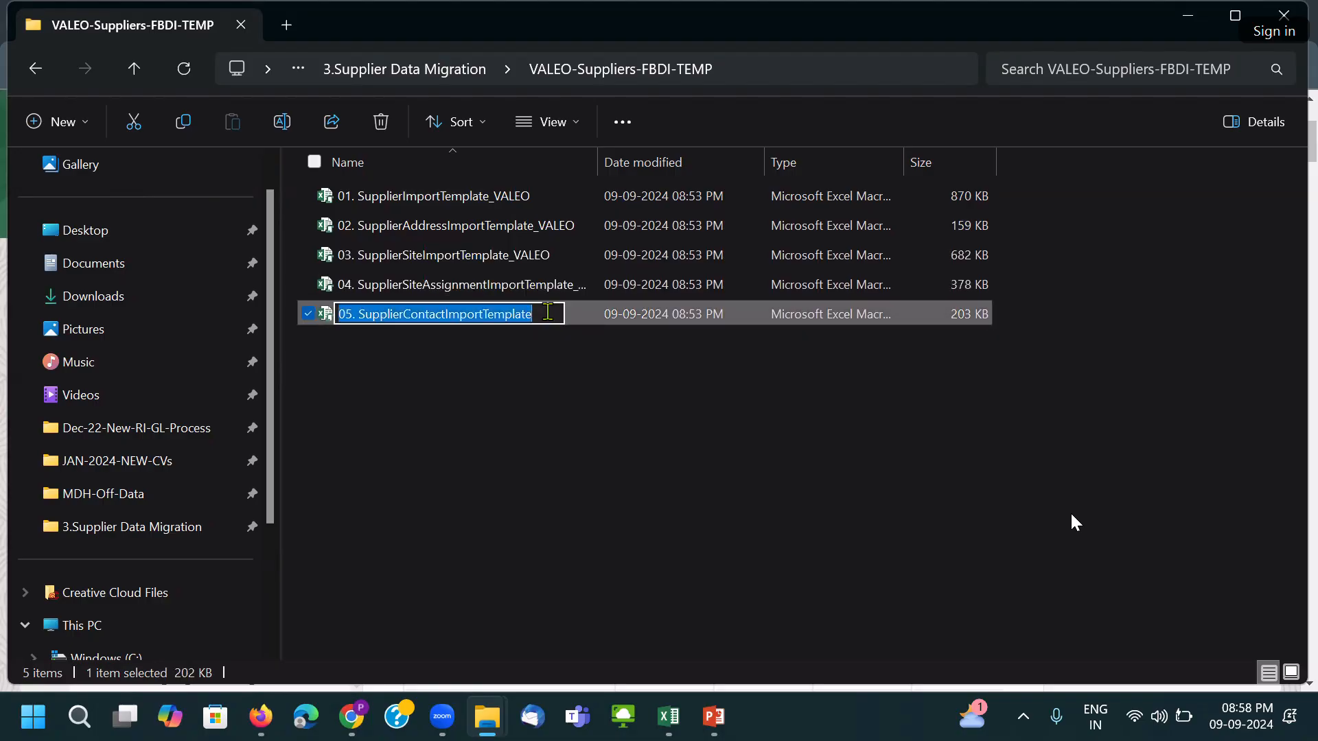
{"action": "left_click", "coordinate": [547, 314]}
{"action": "type", "text": "_VALEO"}
{"action": "left_click", "coordinate": [641, 370]}
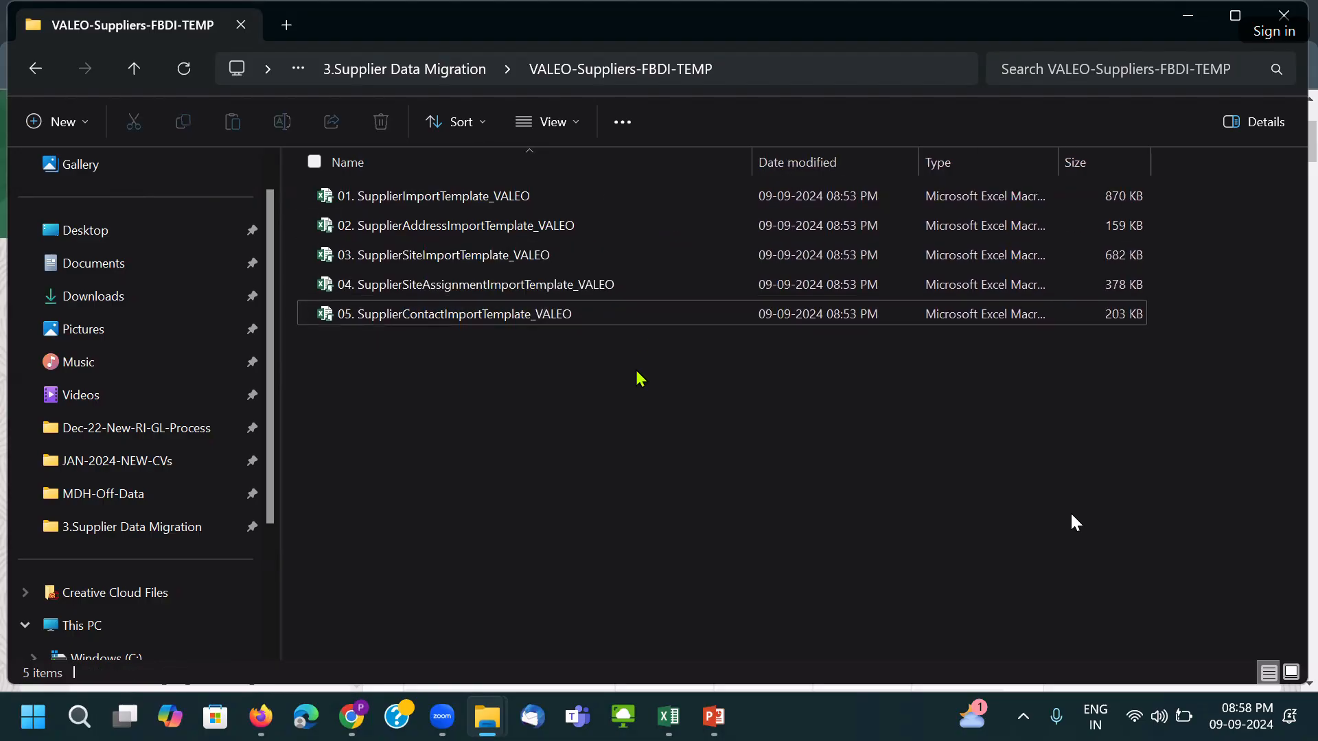
Open 01. SupplierImportTemplate_VALEO on its POZ_SUPPLIERS_INT sheet and select first supplier 3M Company123.
{"action": "double_click", "coordinate": [522, 200]}
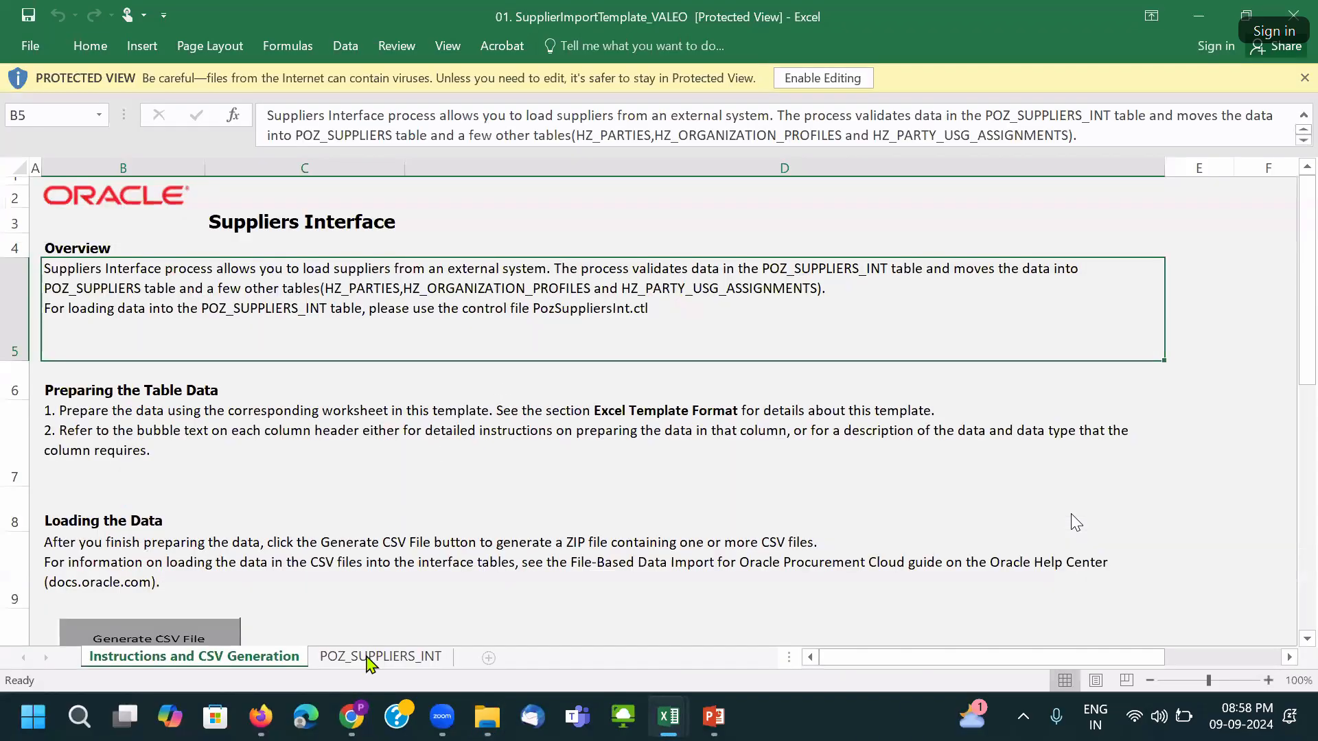
{"action": "left_click", "coordinate": [366, 653]}
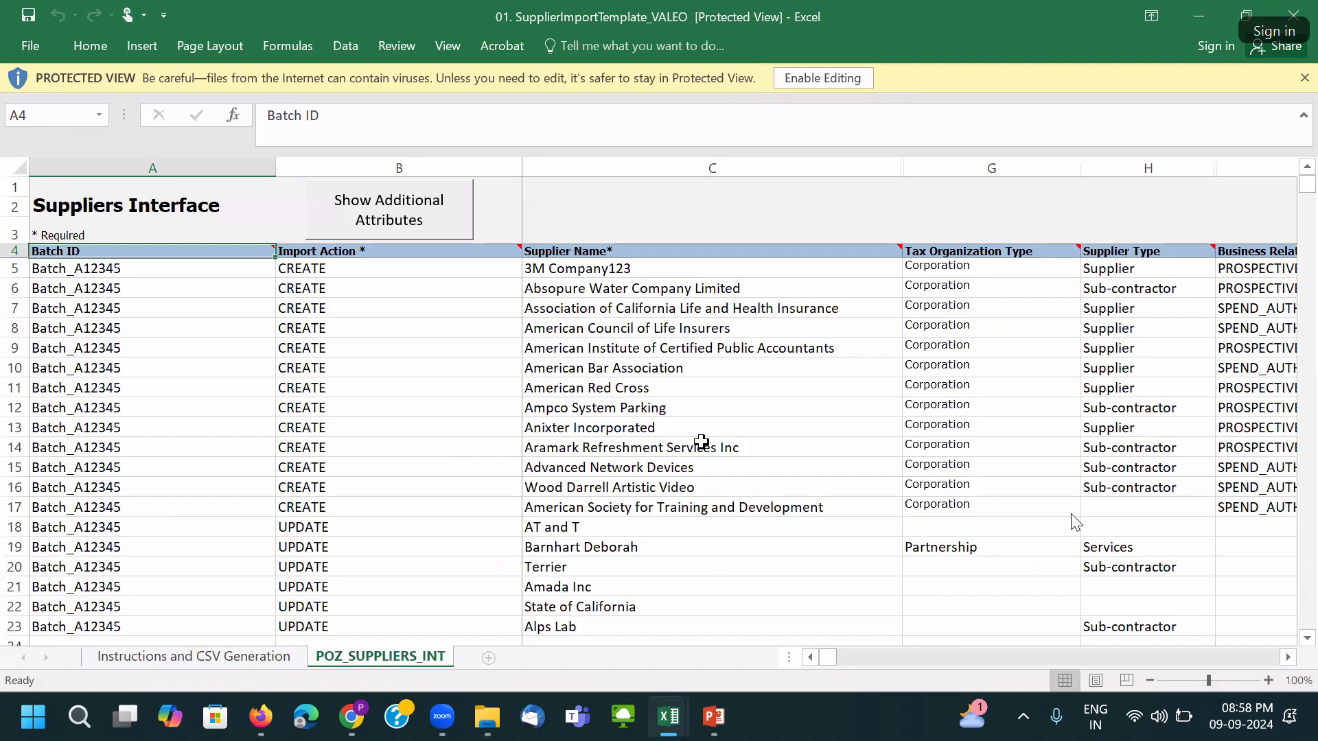
{"action": "scroll", "coordinate": [782, 480], "scroll_direction": "down", "scroll_amount": 3}
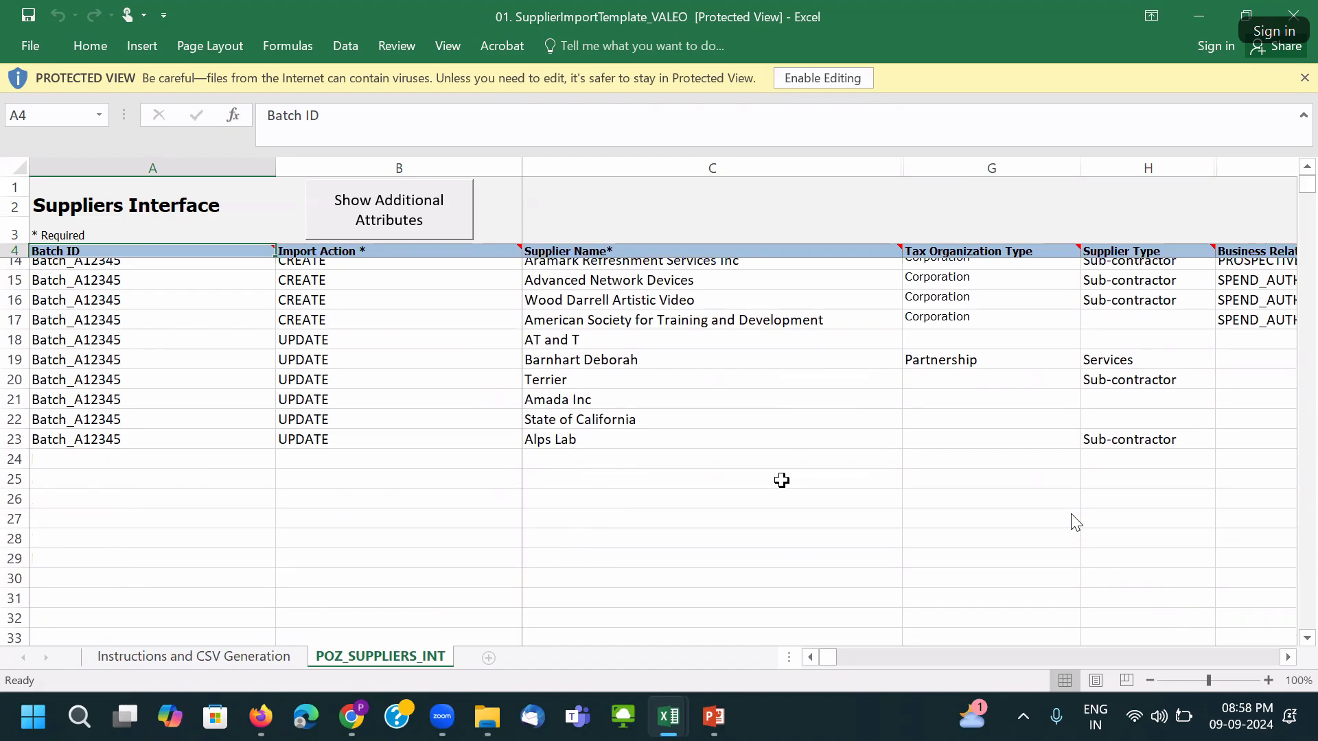
{"action": "scroll", "coordinate": [782, 480], "scroll_direction": "up", "scroll_amount": 3}
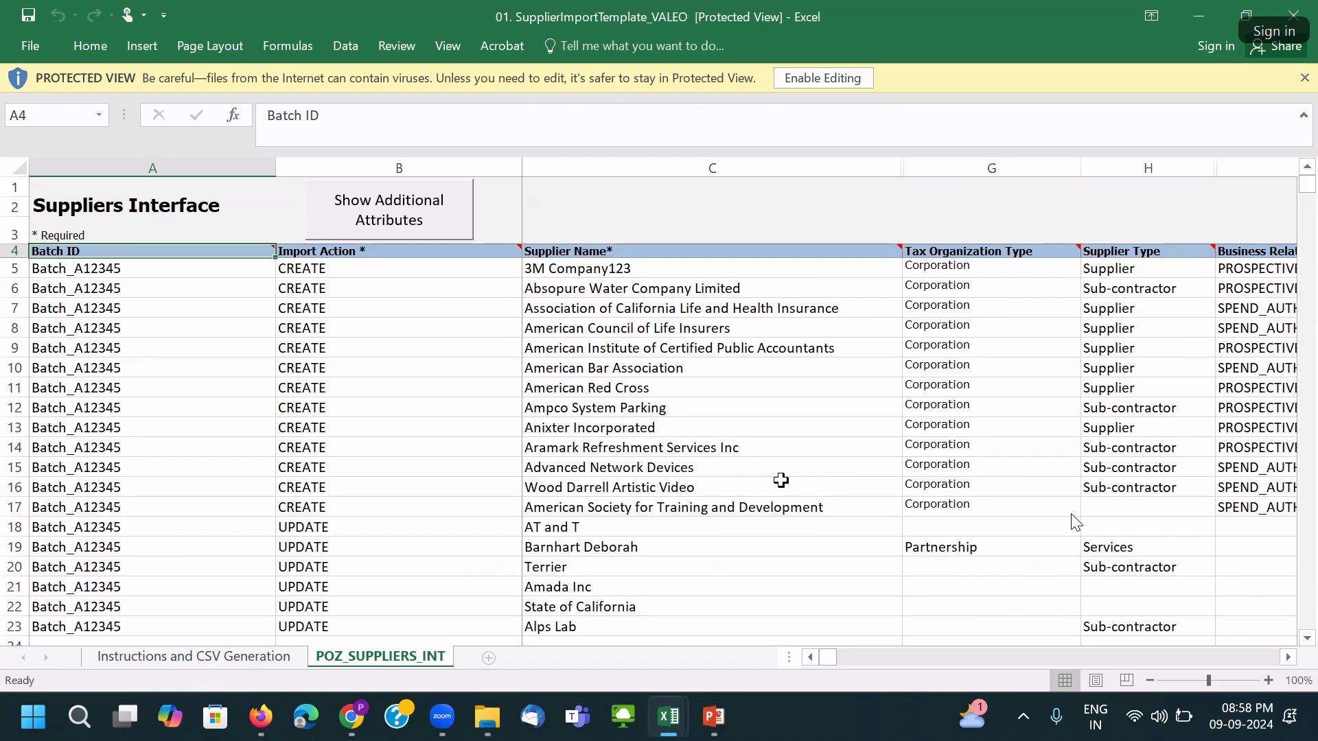
{"action": "left_click", "coordinate": [627, 268]}
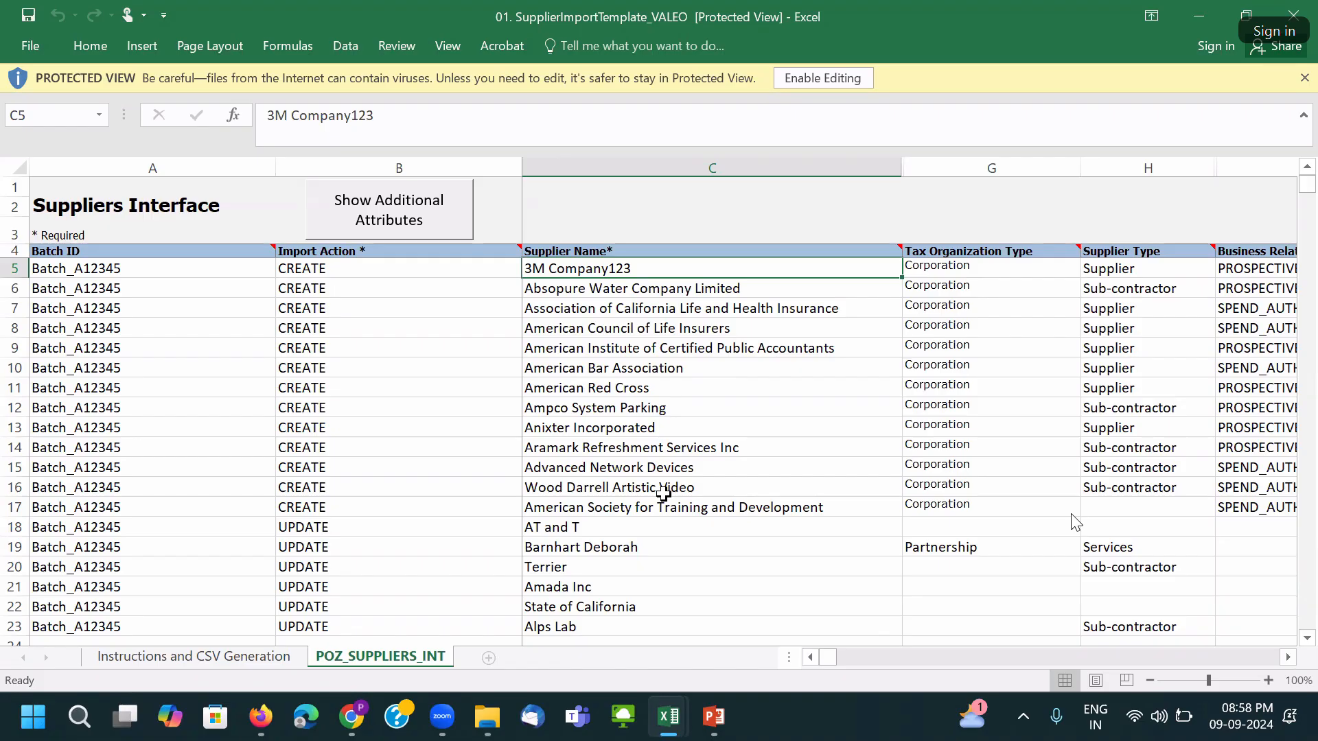
Search Google in a new tab for 'automobile spare parts manufacturers in world list'.
{"action": "mouse_move", "coordinate": [350, 716]}
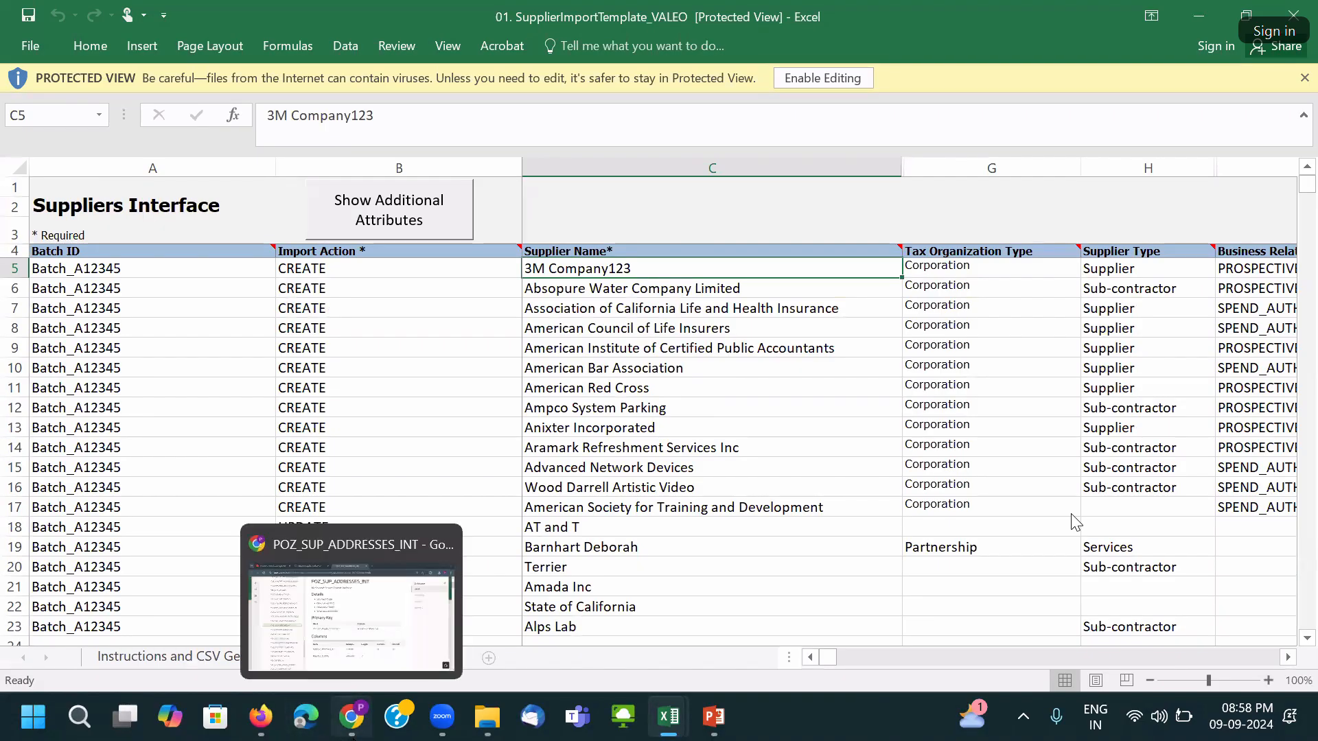
{"action": "left_click", "coordinate": [453, 570]}
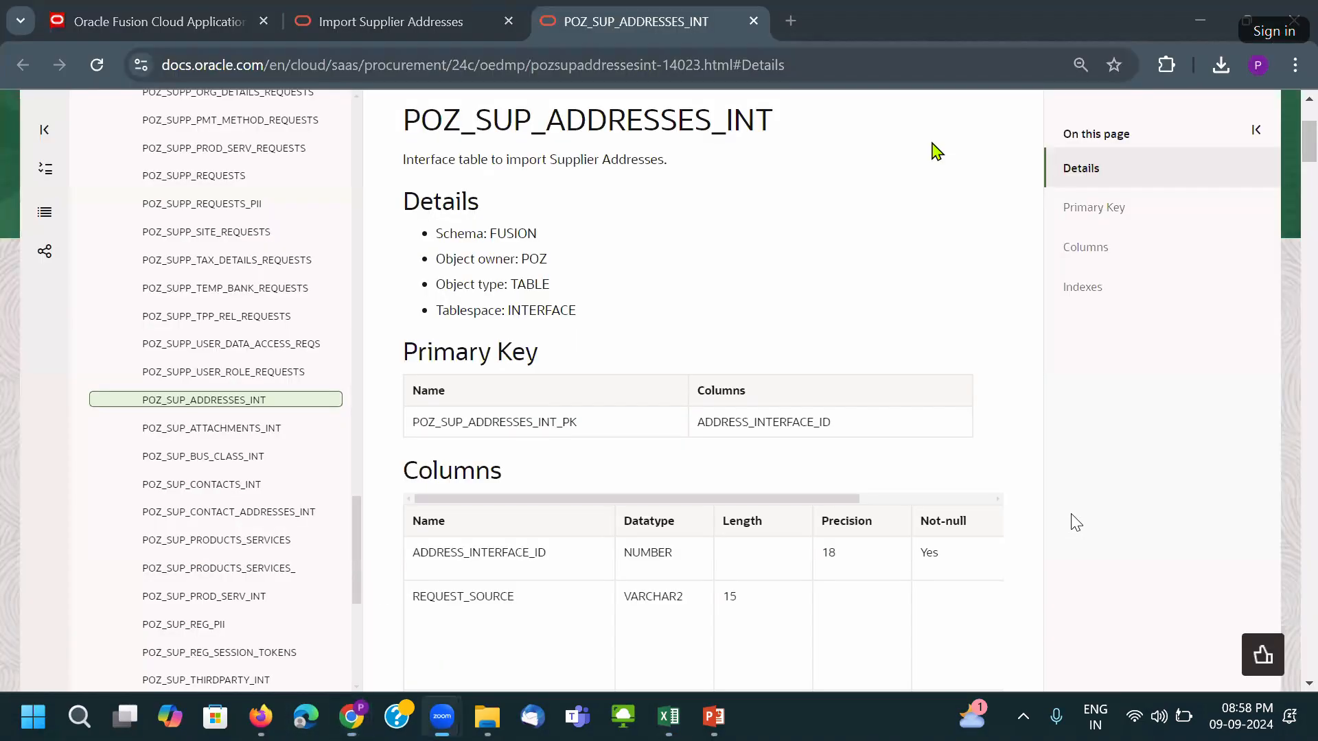
{"action": "left_click", "coordinate": [796, 24]}
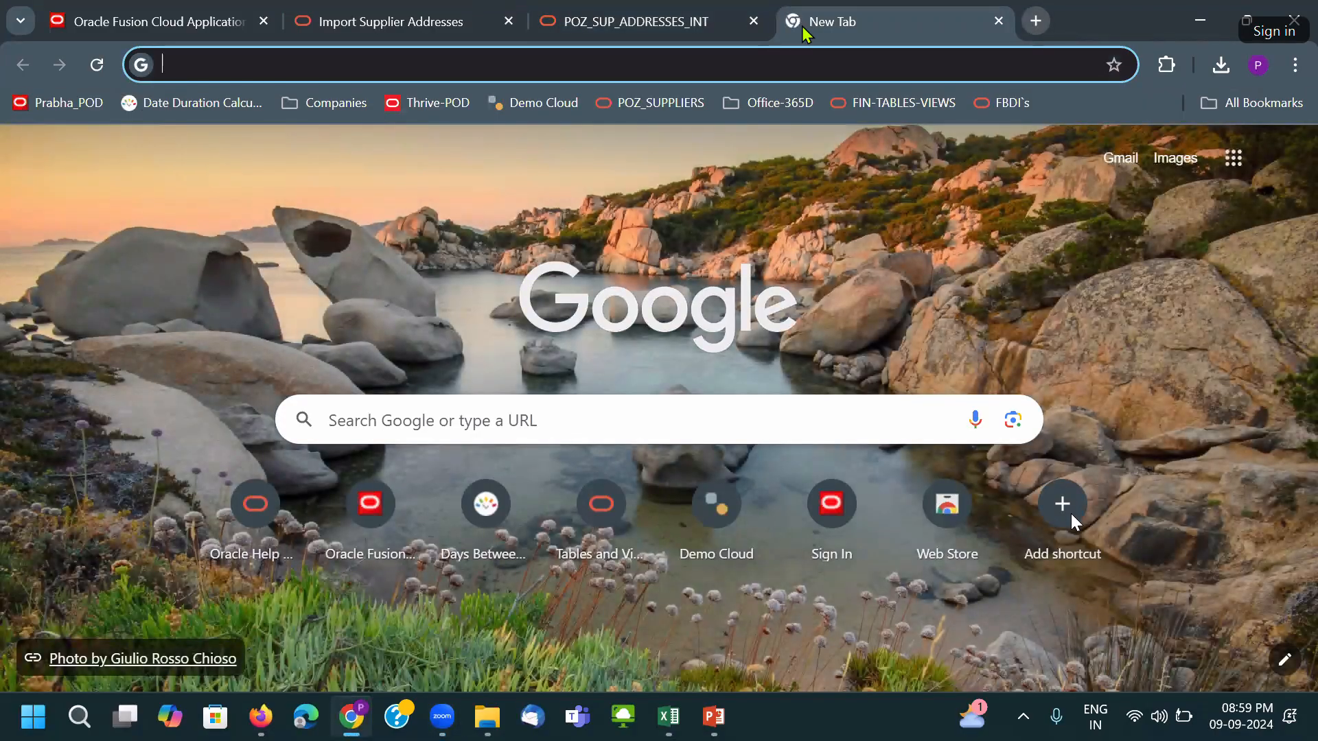
{"action": "type", "text": "auto mo"}
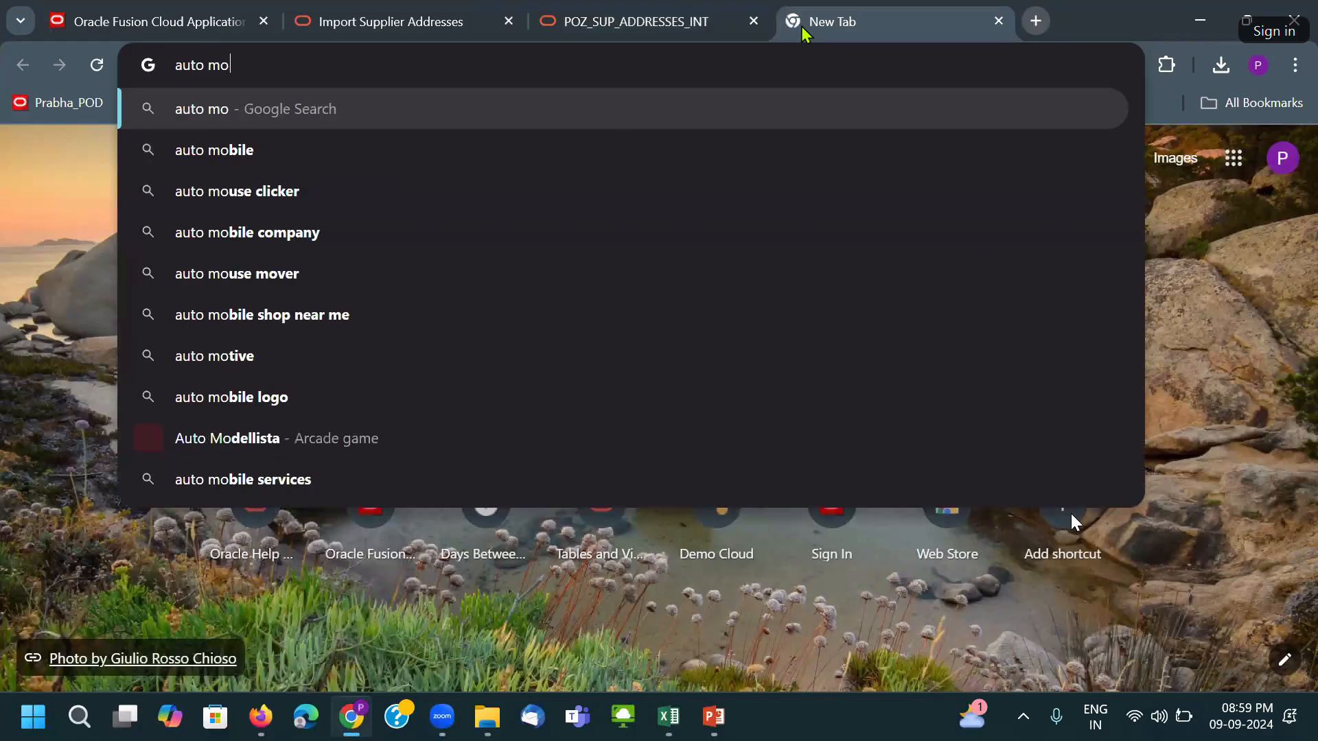
{"action": "type", "text": "blie"}
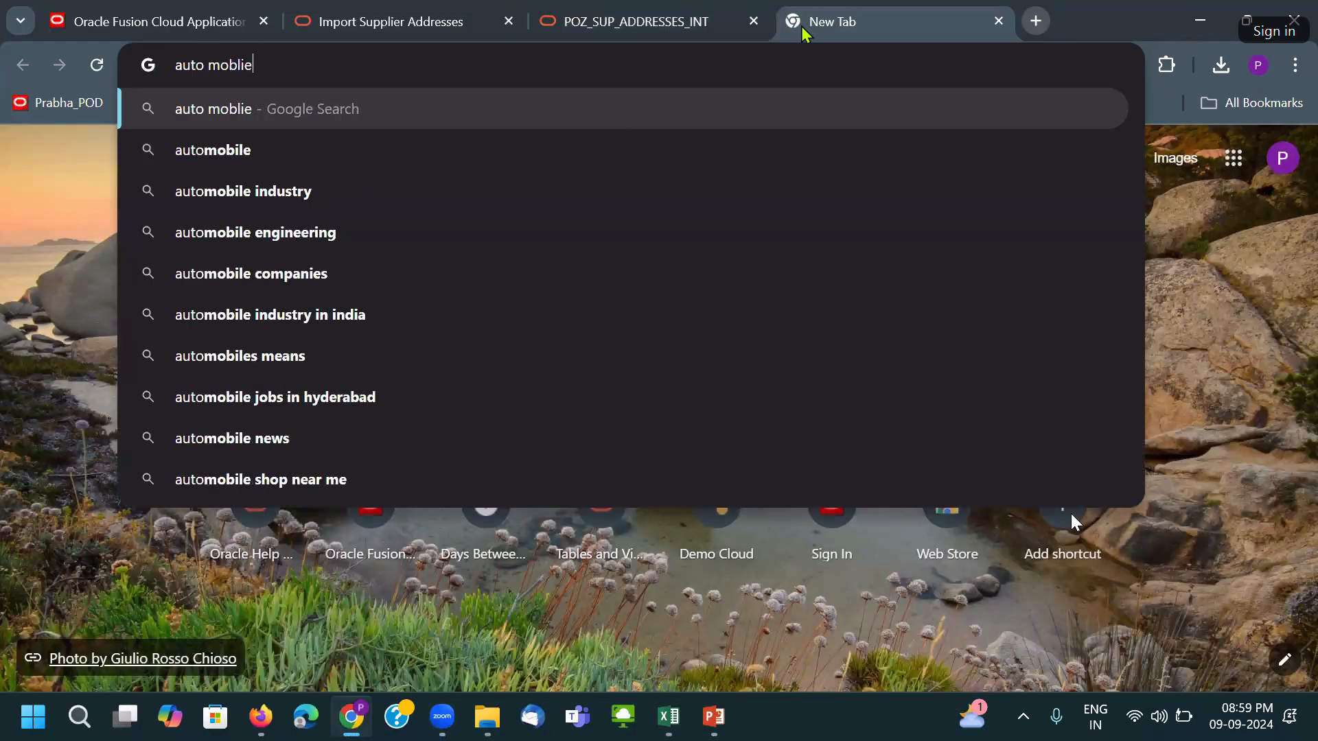
{"action": "type", "text": " sp"}
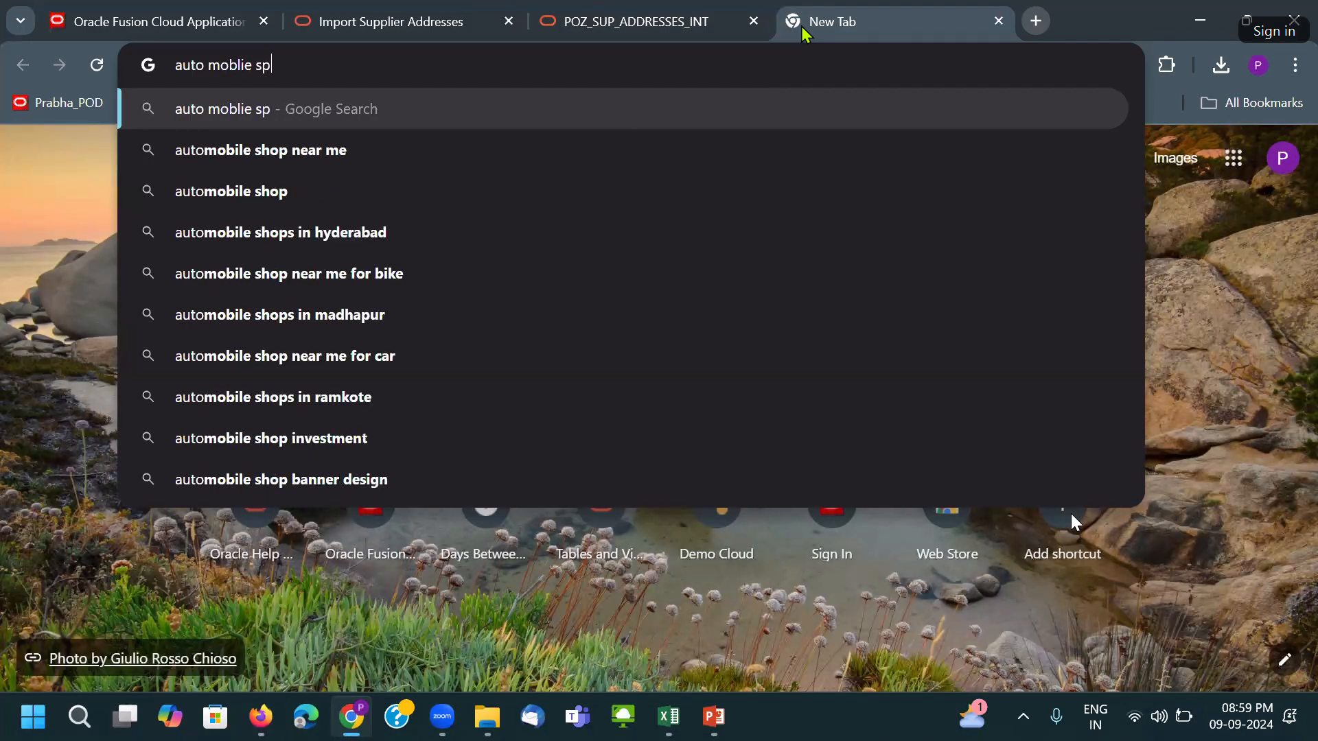
{"action": "type", "text": "are par"}
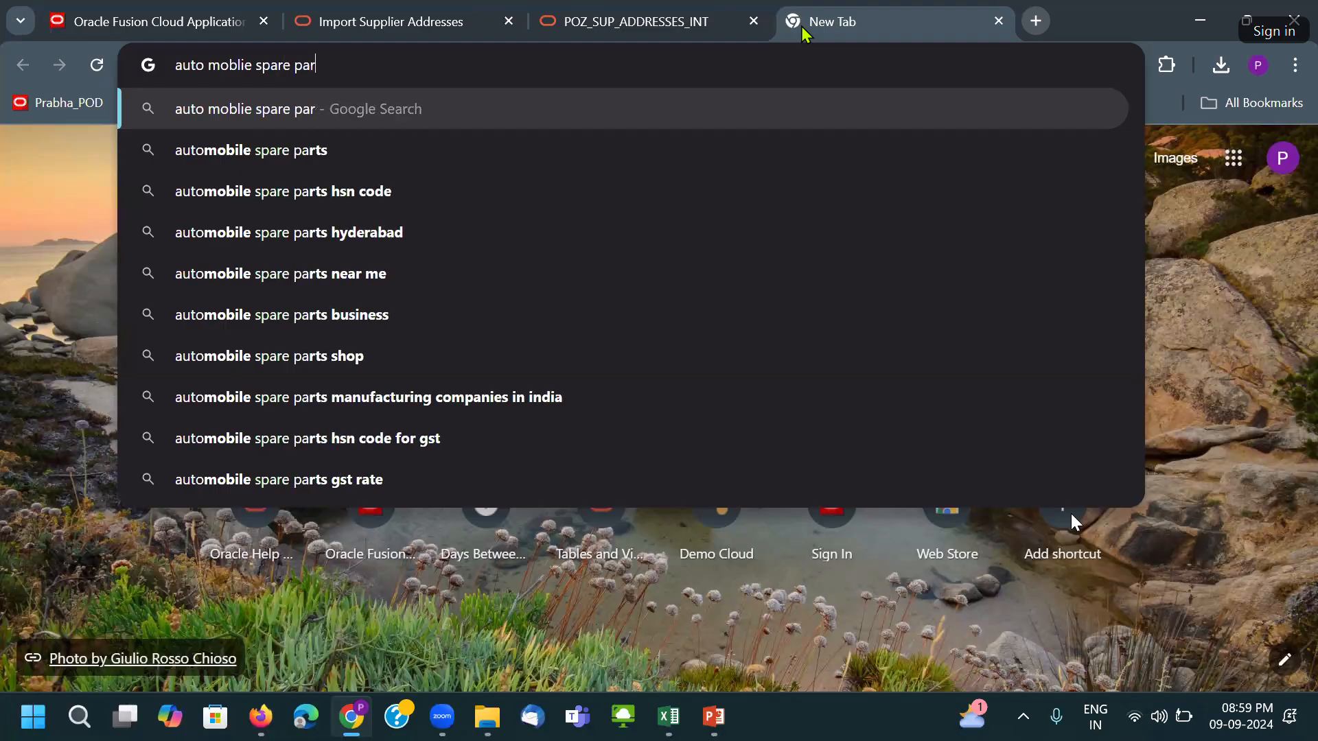
{"action": "type", "text": "t ma"}
{"action": "key", "text": "Down"}
{"action": "key", "text": "Down"}
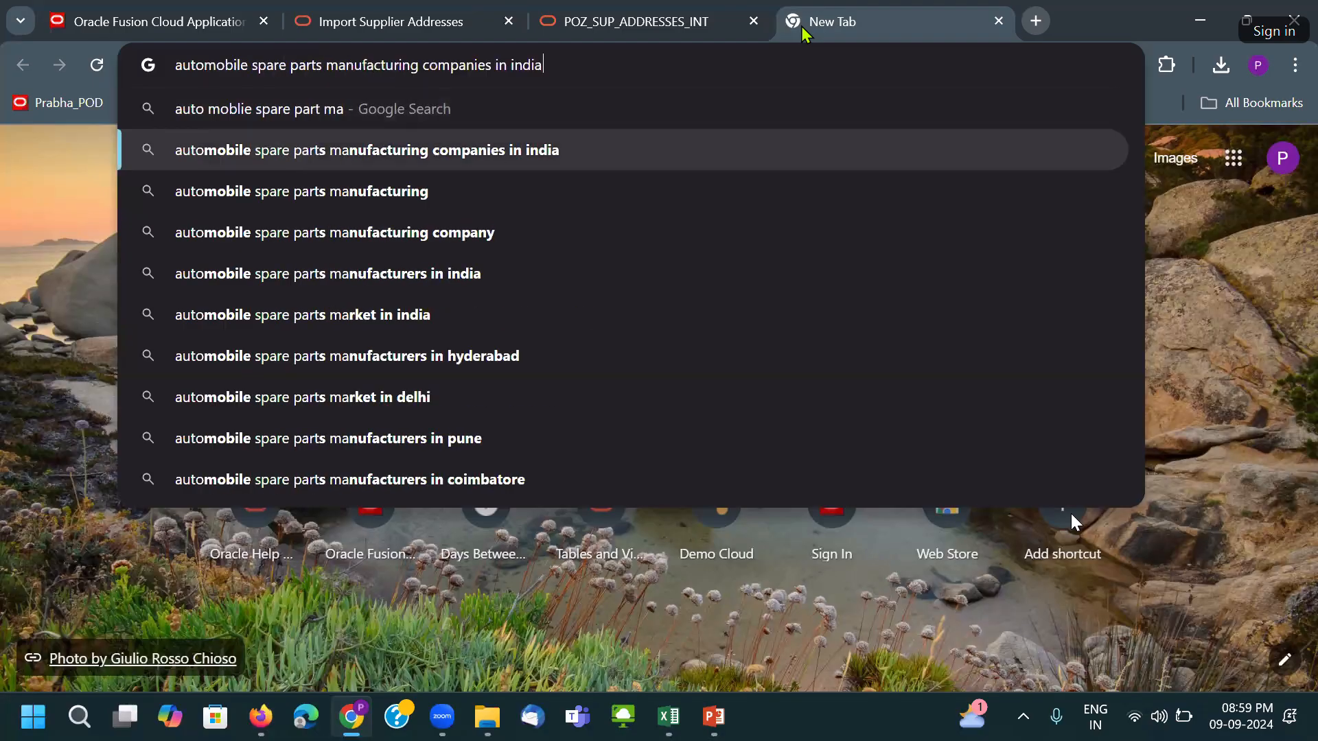
{"action": "key", "text": "Down"}
{"action": "key", "text": "Down"}
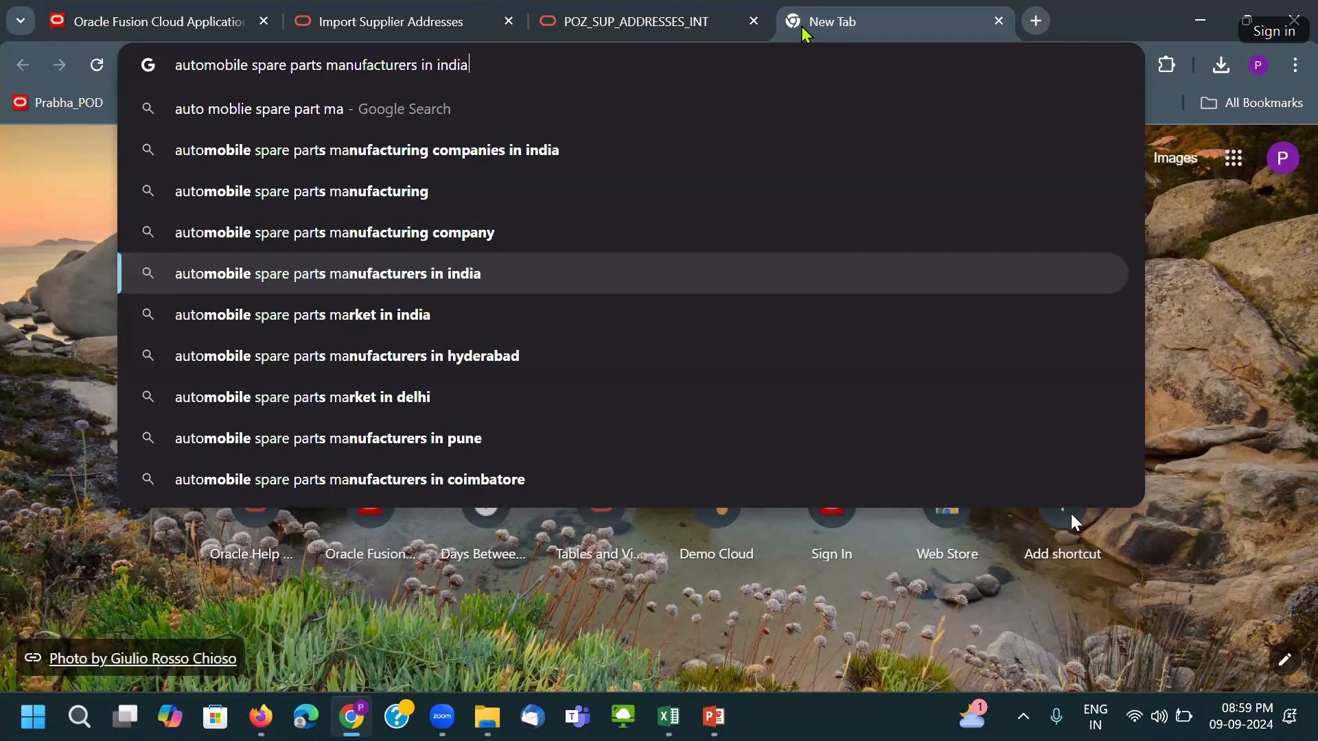
{"action": "key", "text": "BackSpace"}
{"action": "key", "text": "BackSpace"}
{"action": "key", "text": "BackSpace"}
{"action": "key", "text": "BackSpace"}
{"action": "key", "text": "BackSpace"}
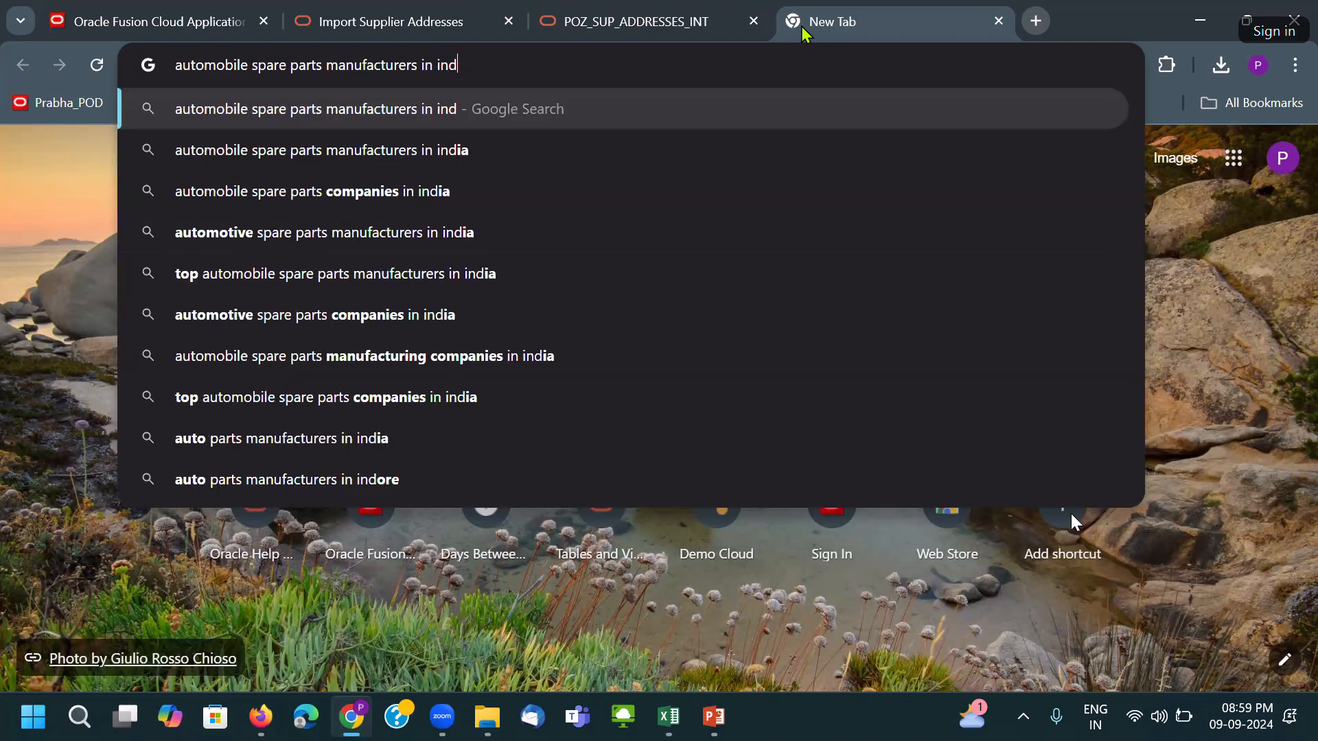
{"action": "type", "text": "w"}
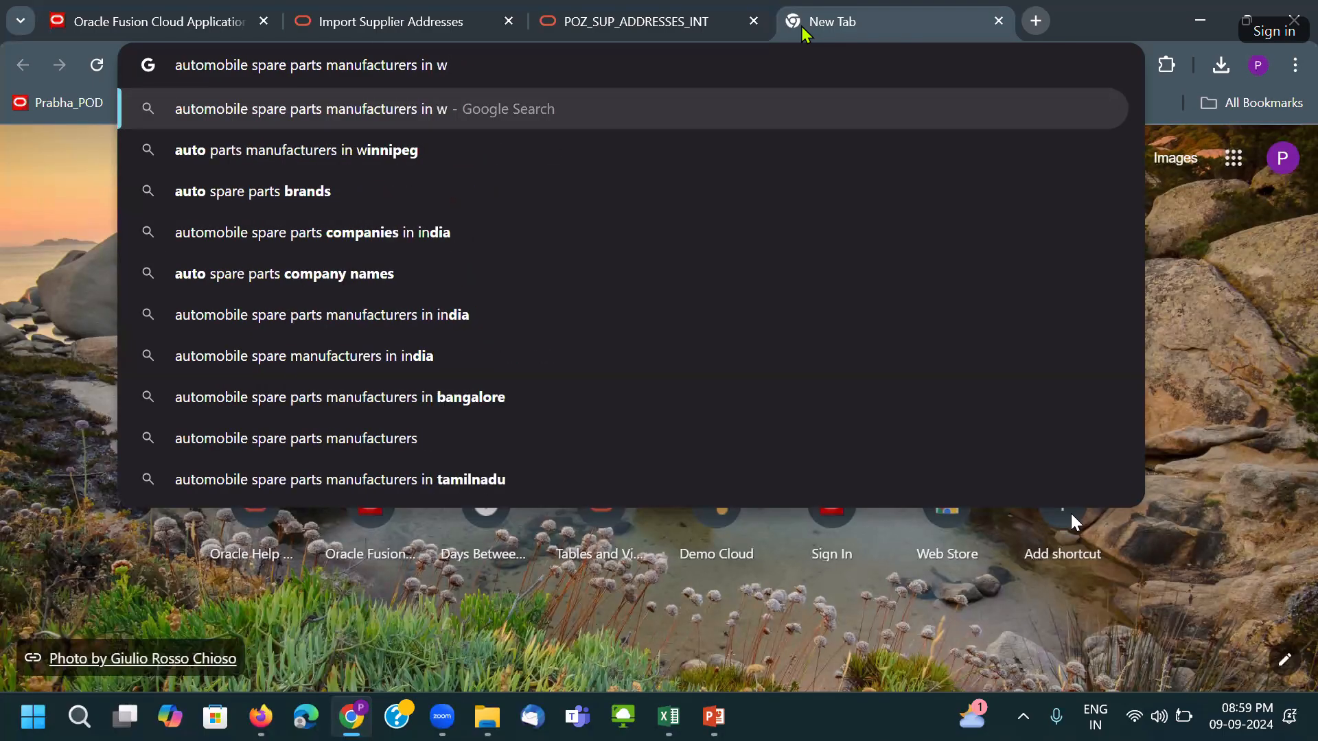
{"action": "type", "text": "o"}
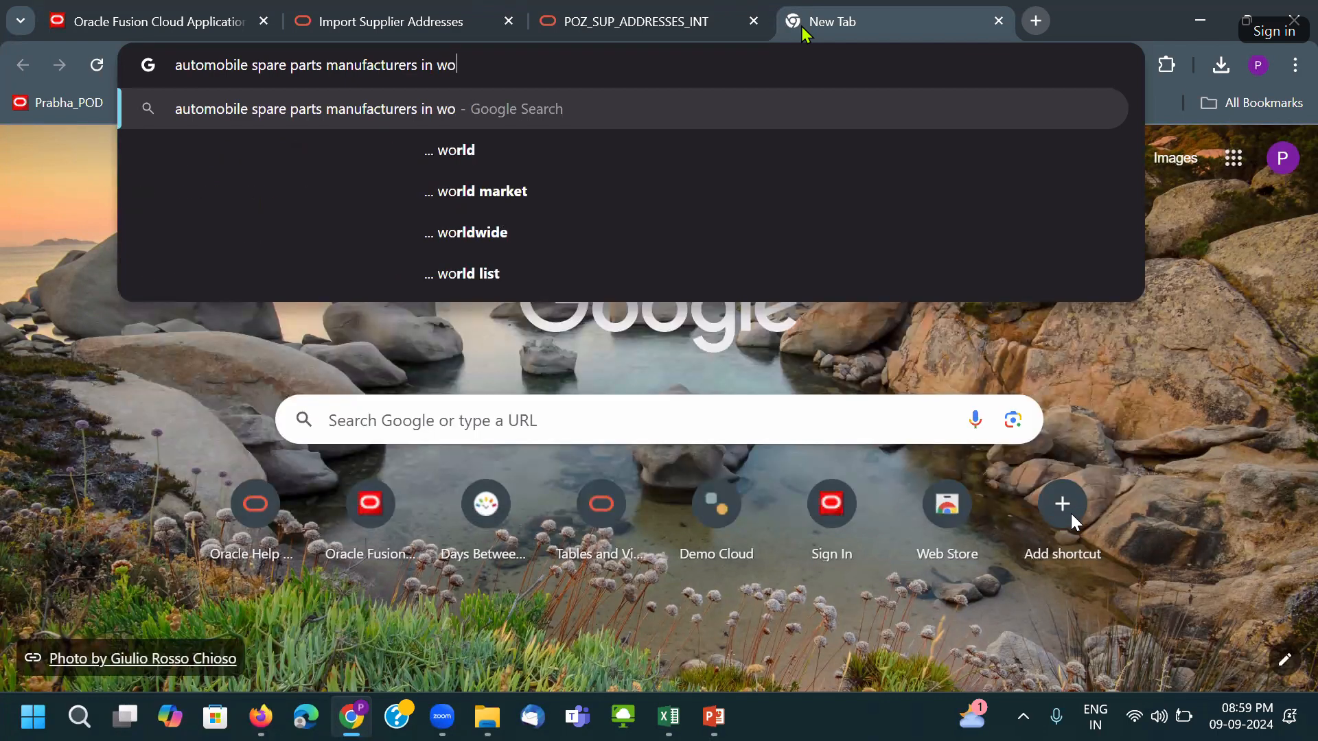
{"action": "key", "text": "Down"}
{"action": "key", "text": "Down"}
{"action": "key", "text": "Down"}
{"action": "key", "text": "Down"}
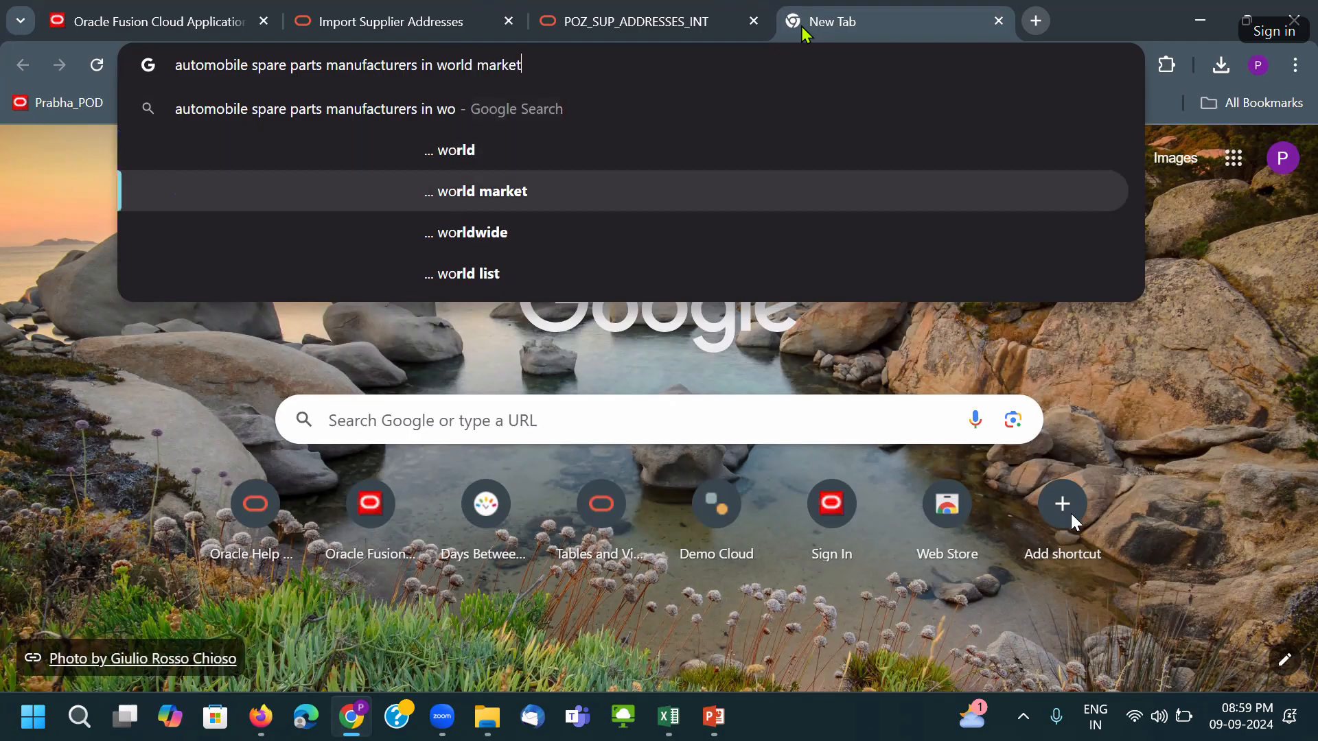
{"action": "key", "text": "Return"}
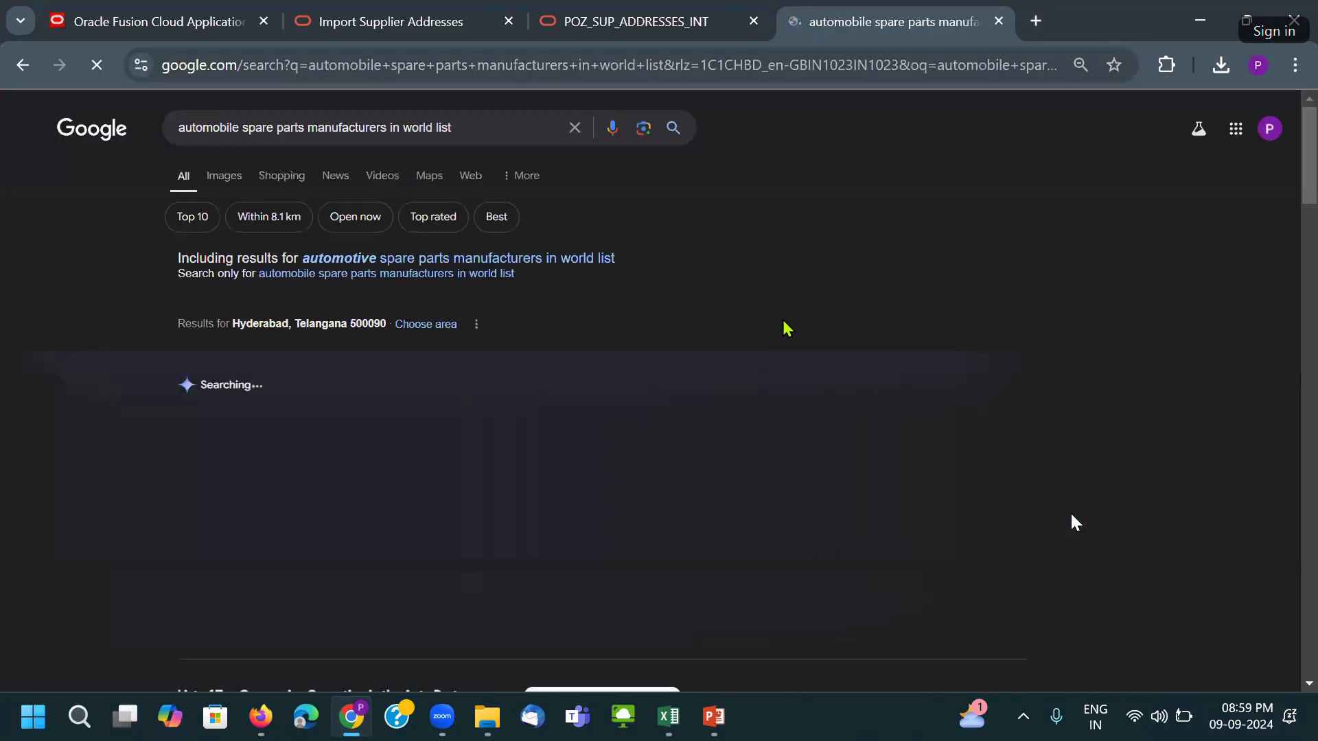
Select General Motors Company in the snippet and open the IMARC Group result in a new tab.
{"action": "scroll", "coordinate": [787, 329], "scroll_direction": "down", "scroll_amount": 3}
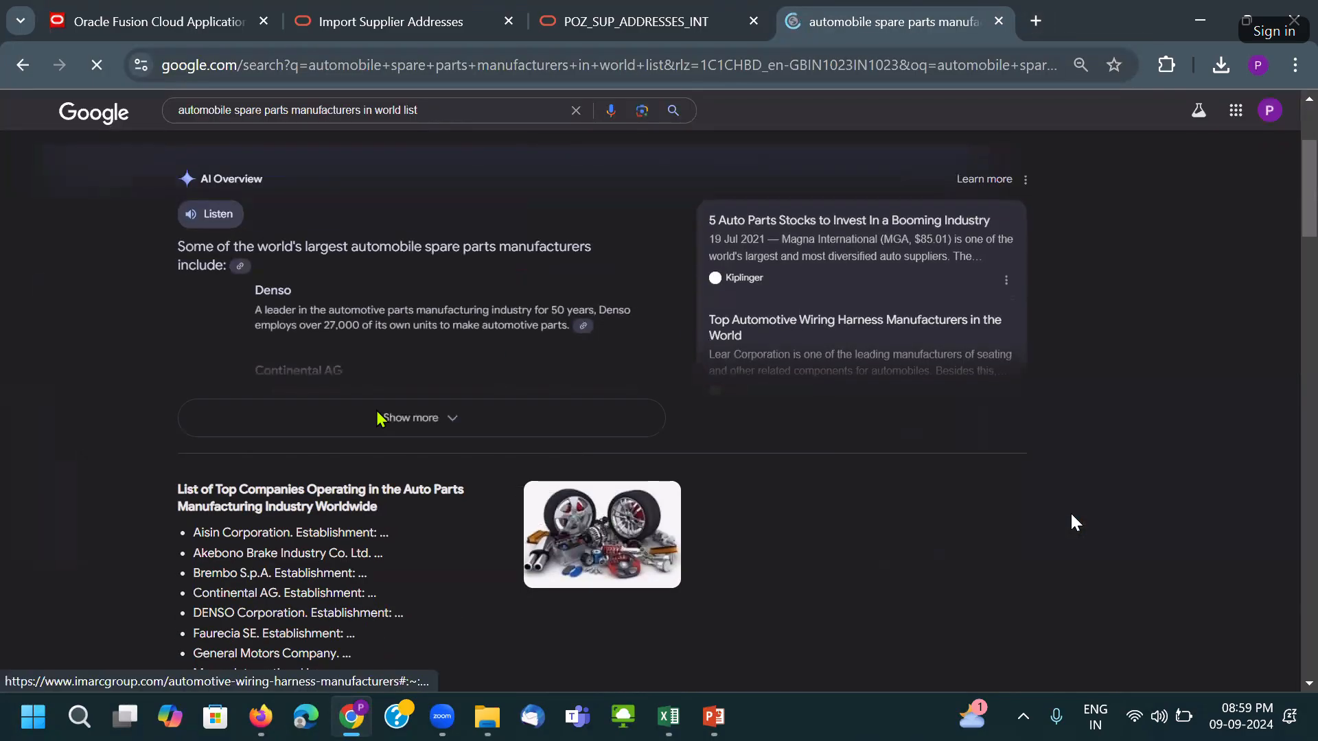
{"action": "scroll", "coordinate": [787, 330], "scroll_direction": "down", "scroll_amount": 1}
{"action": "scroll", "coordinate": [480, 432], "scroll_direction": "down", "scroll_amount": 2}
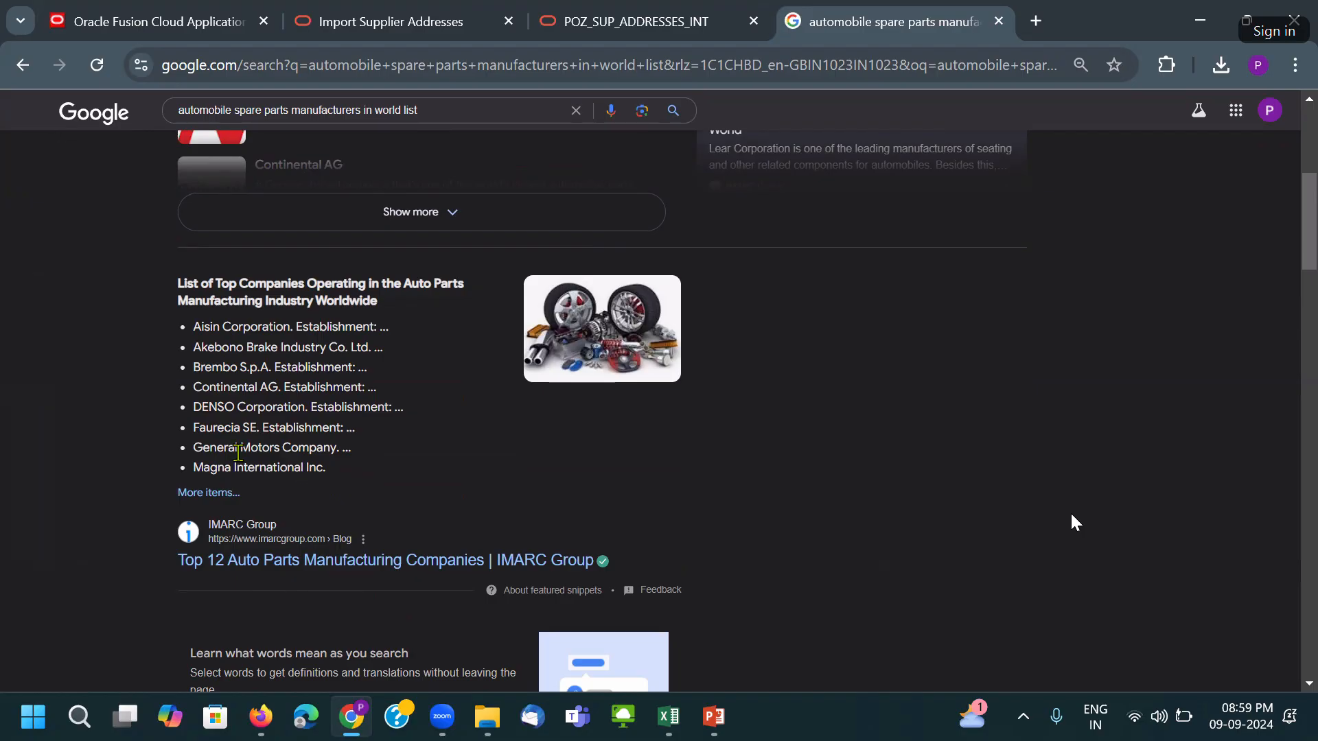
{"action": "left_click_drag", "start_coordinate": [193, 447], "coordinate": [342, 445]}
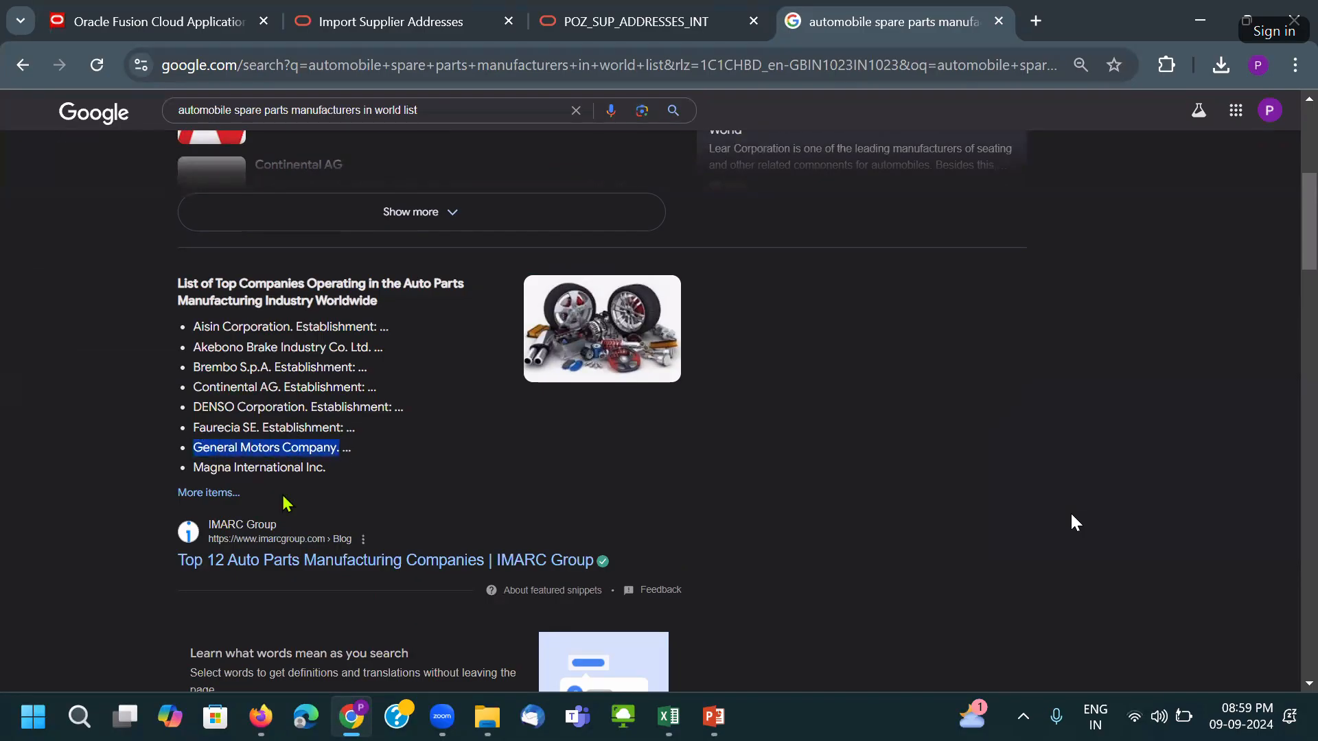
{"action": "middle_click", "coordinate": [303, 559]}
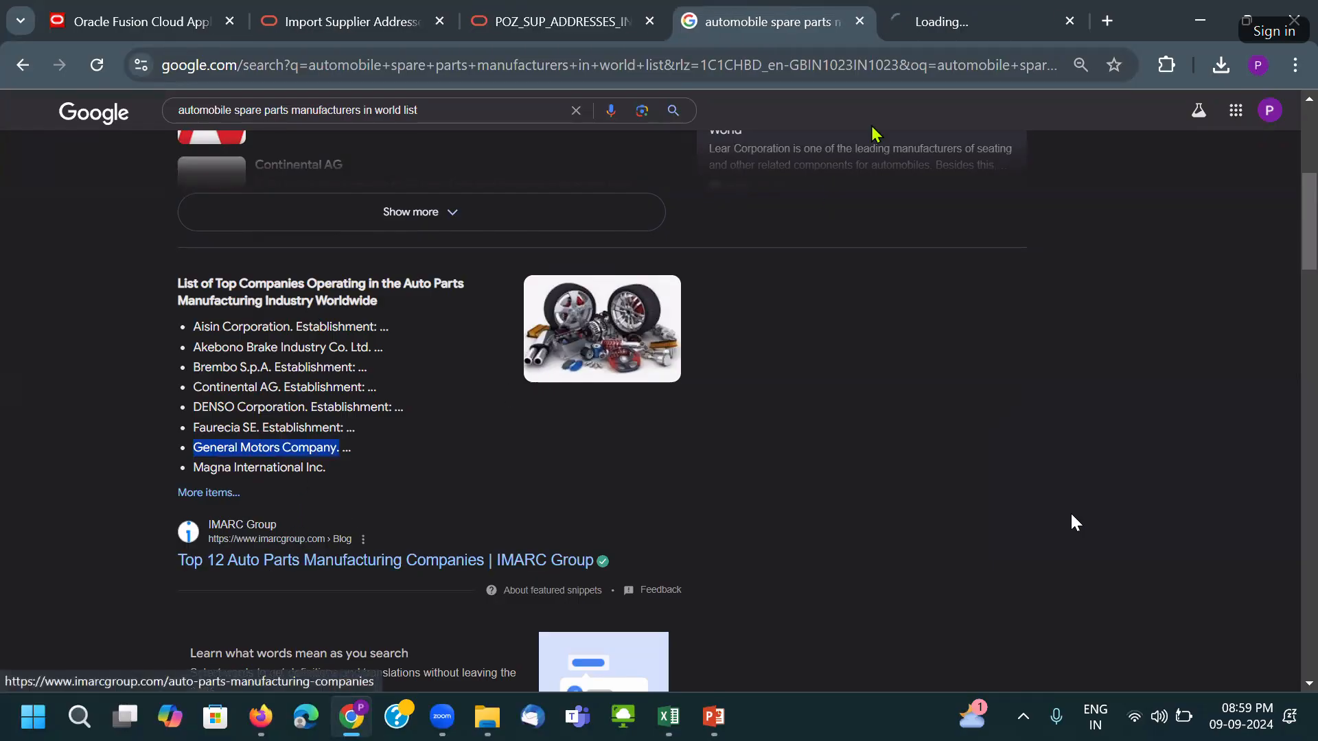
Copy the Continental AG heading from the IMARC article into a Notepad note.
{"action": "left_click", "coordinate": [934, 30]}
{"action": "scroll", "coordinate": [702, 389], "scroll_direction": "down", "scroll_amount": 1}
{"action": "scroll", "coordinate": [421, 424], "scroll_direction": "down", "scroll_amount": 15}
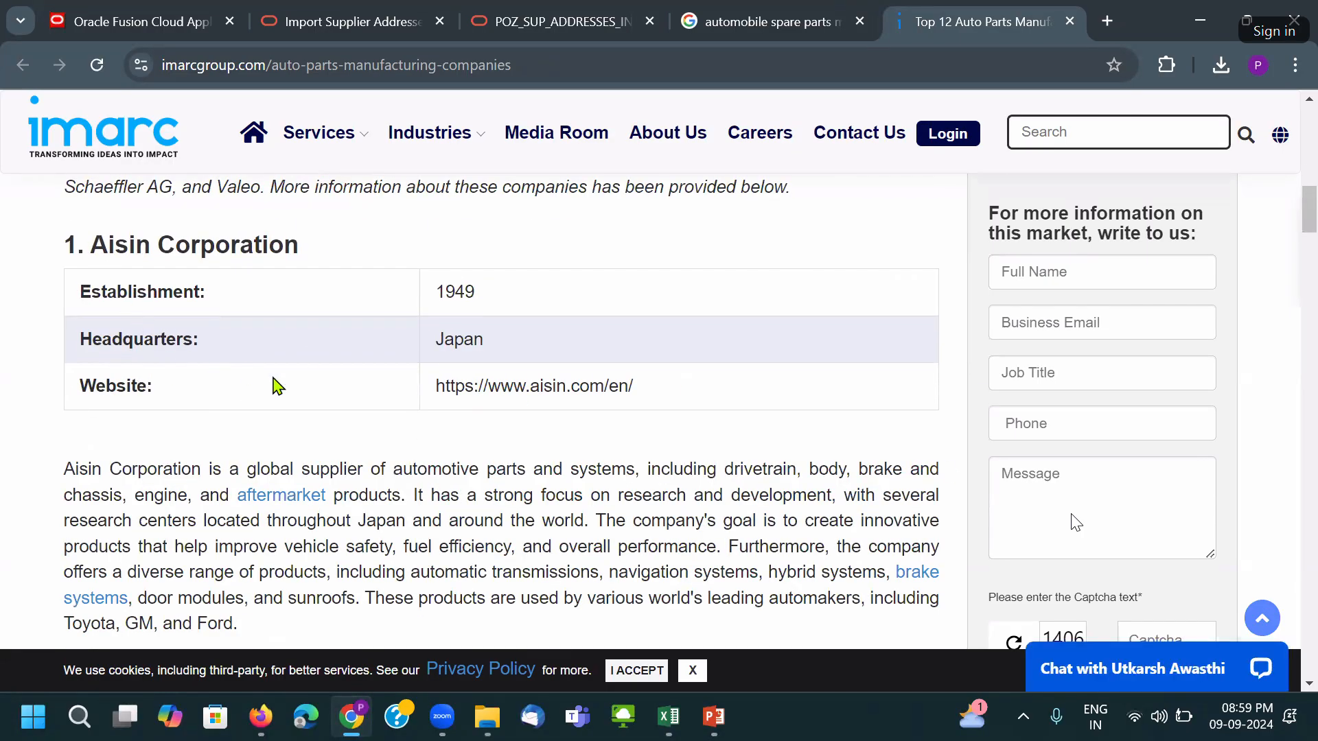
{"action": "scroll", "coordinate": [306, 388], "scroll_direction": "down", "scroll_amount": 6}
{"action": "scroll", "coordinate": [302, 386], "scroll_direction": "down", "scroll_amount": 6}
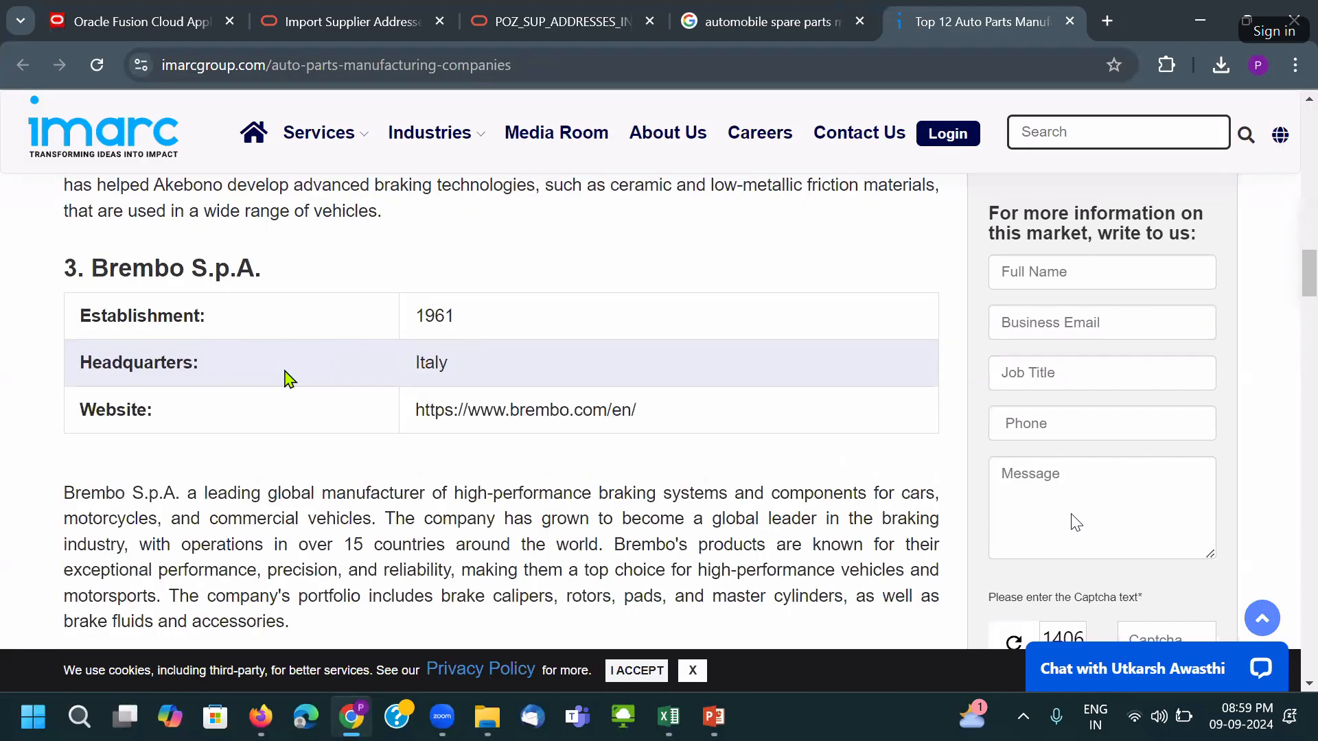
{"action": "scroll", "coordinate": [289, 377], "scroll_direction": "down", "scroll_amount": 5}
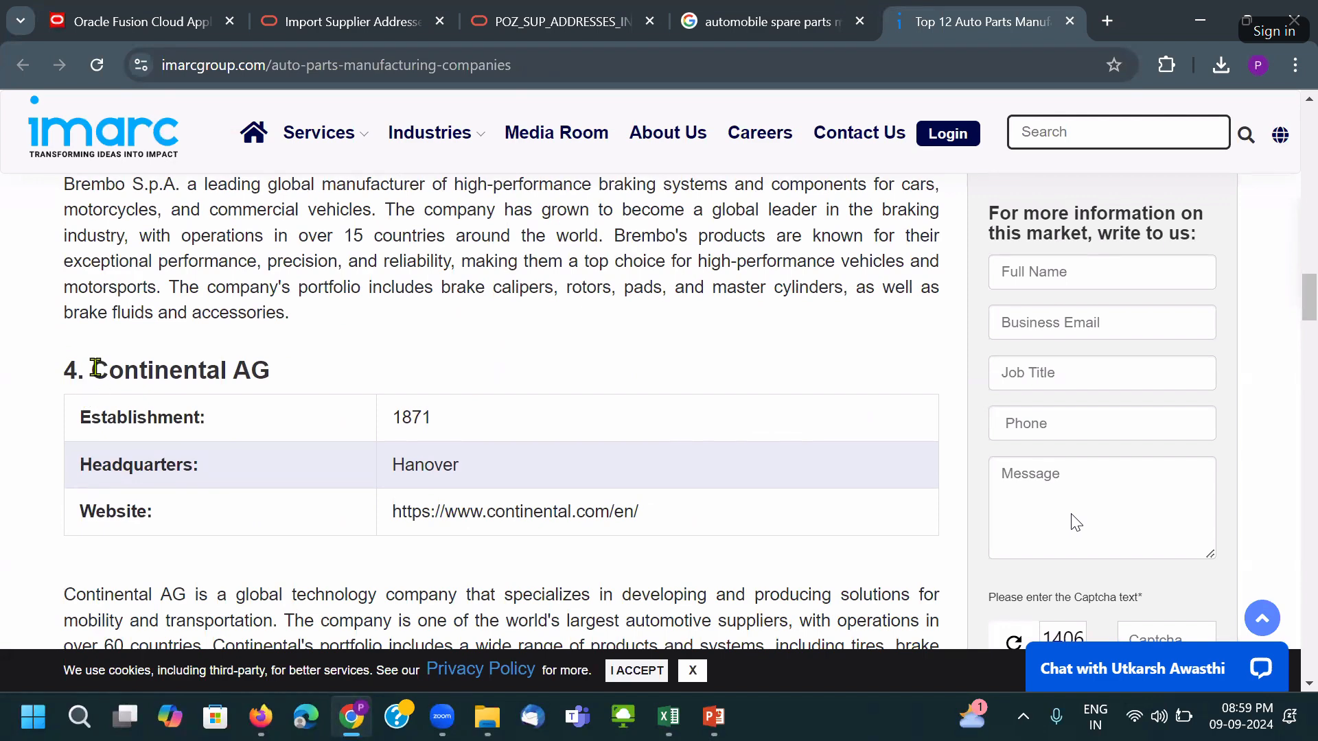
{"action": "left_click_drag", "start_coordinate": [94, 368], "coordinate": [312, 369]}
{"action": "key", "text": "ctrl+c"}
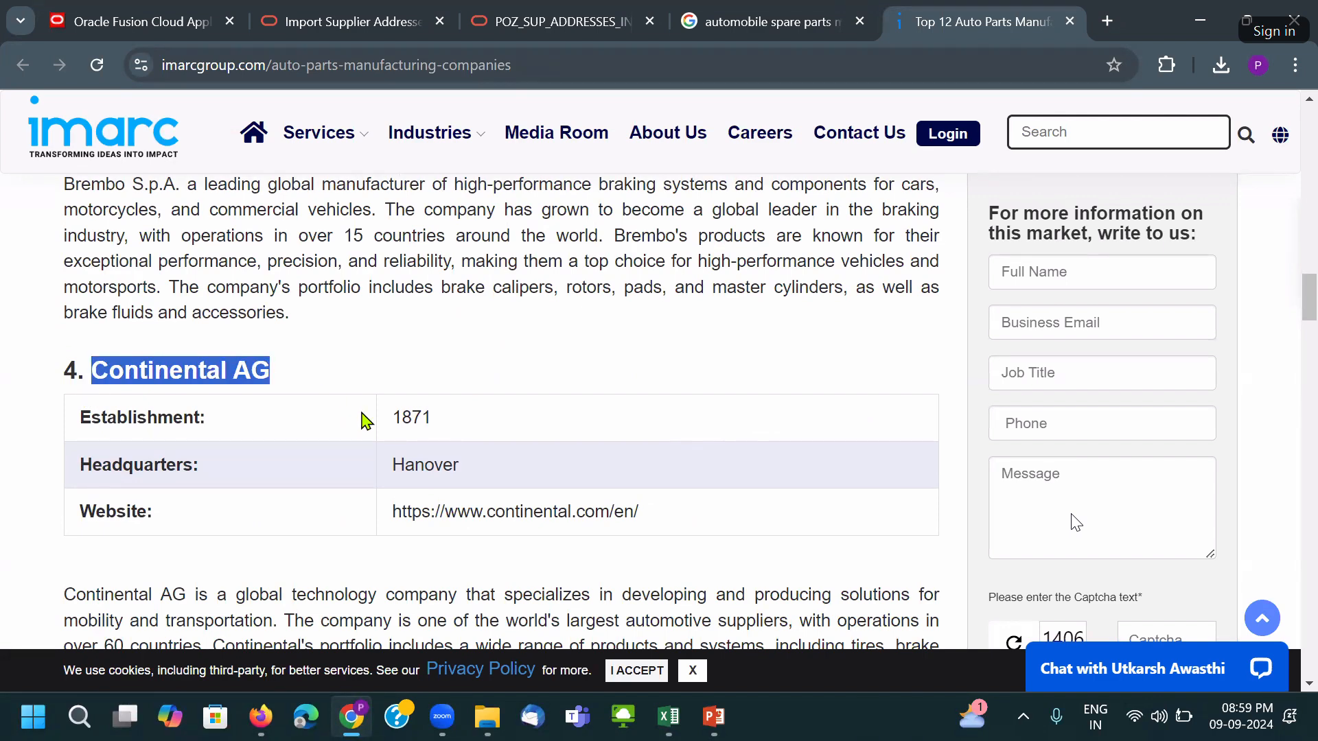
{"action": "key", "text": "super+r"}
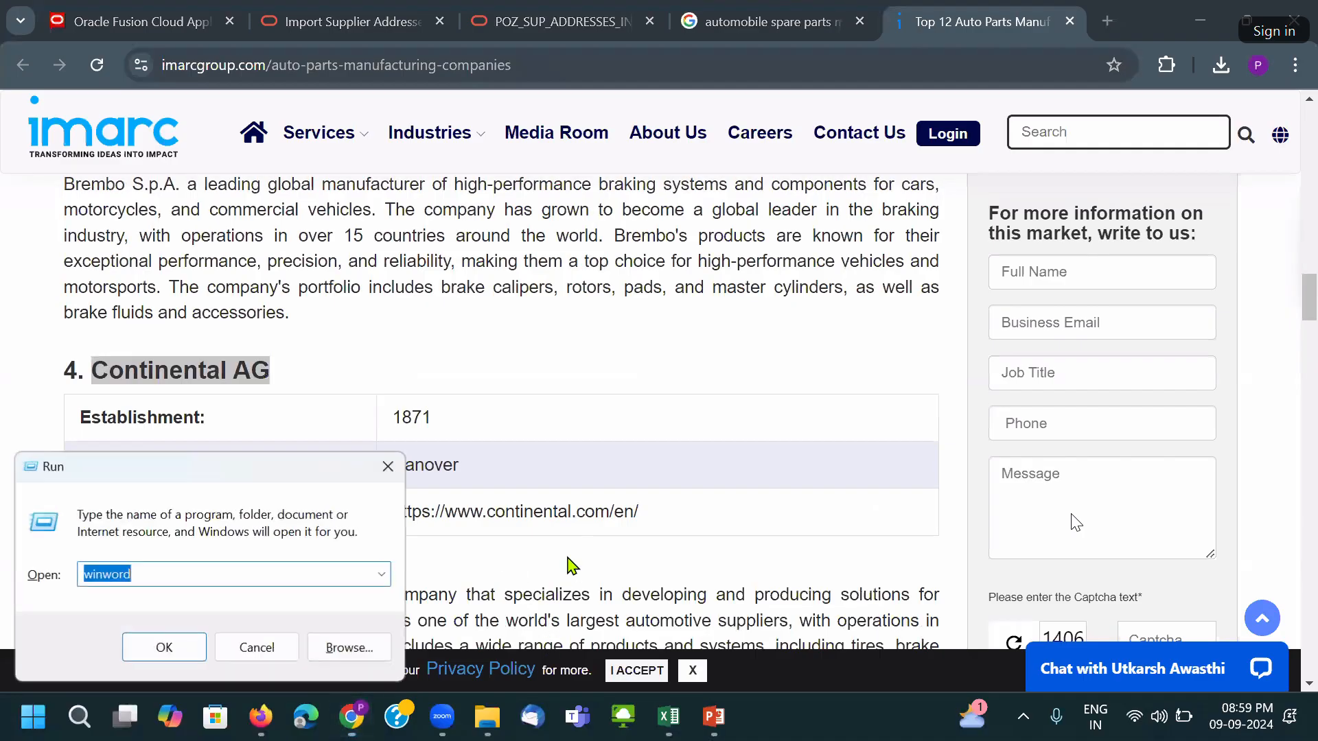
{"action": "type", "text": "n"}
{"action": "key", "text": "Escape"}
{"action": "key", "text": "Escape"}
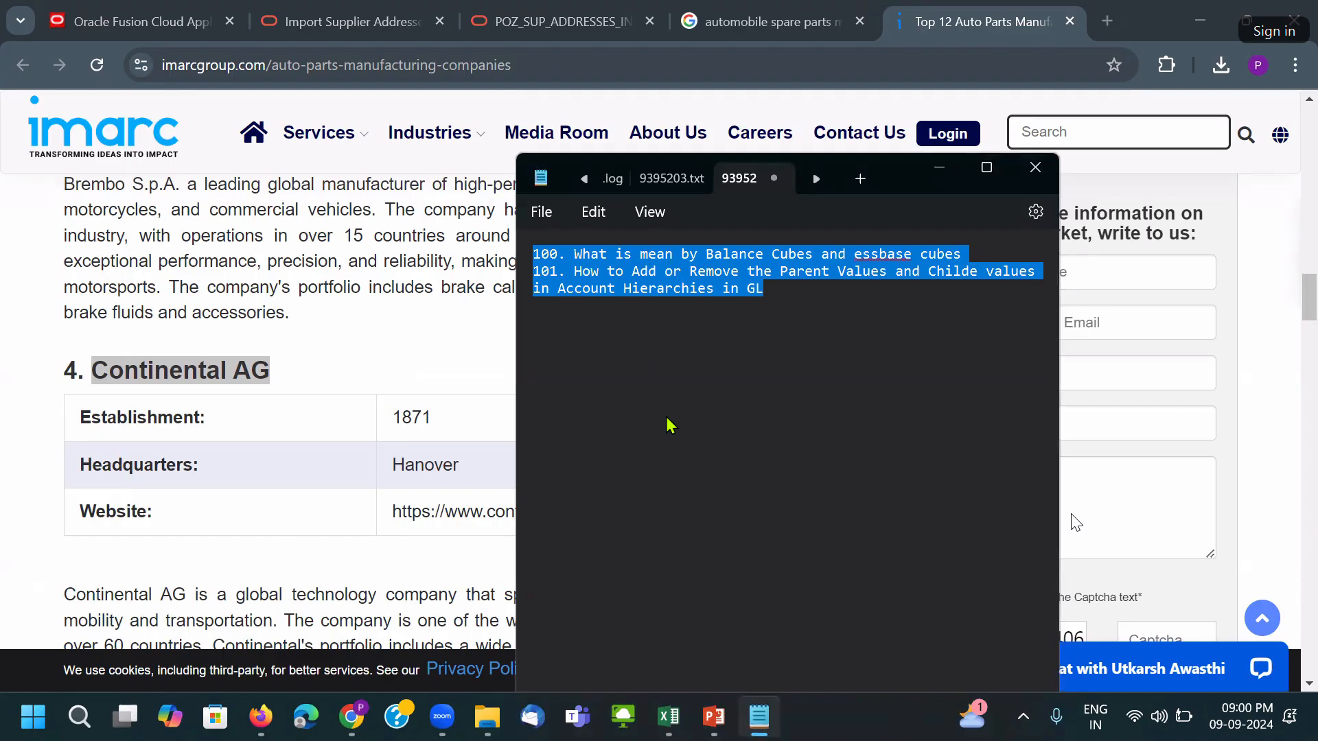
{"action": "key", "text": "ctrl+v"}
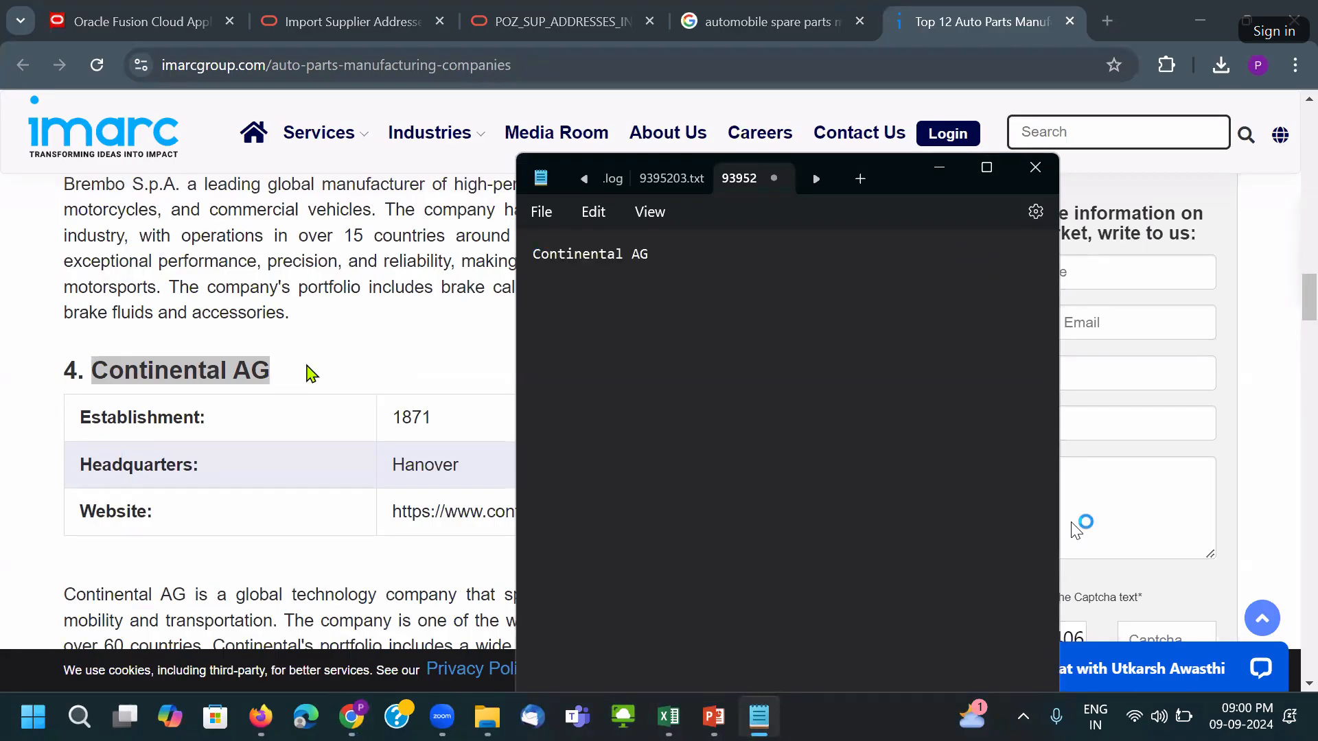
Add the Magna International Inc. heading on a new line in the Notepad note.
{"action": "left_click", "coordinate": [286, 371]}
{"action": "scroll", "coordinate": [306, 390], "scroll_direction": "down", "scroll_amount": 3}
{"action": "scroll", "coordinate": [307, 392], "scroll_direction": "down", "scroll_amount": 3}
{"action": "scroll", "coordinate": [206, 423], "scroll_direction": "down", "scroll_amount": 7}
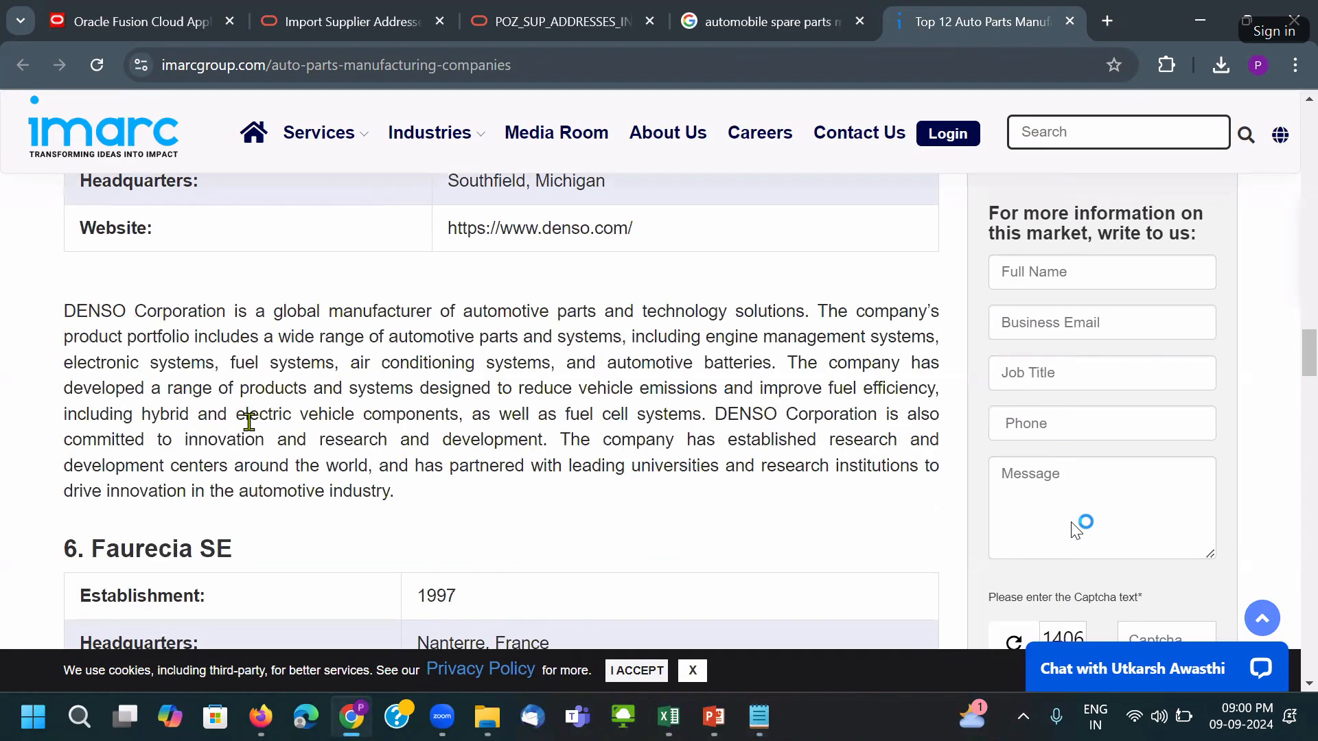
{"action": "scroll", "coordinate": [275, 437], "scroll_direction": "down", "scroll_amount": 5}
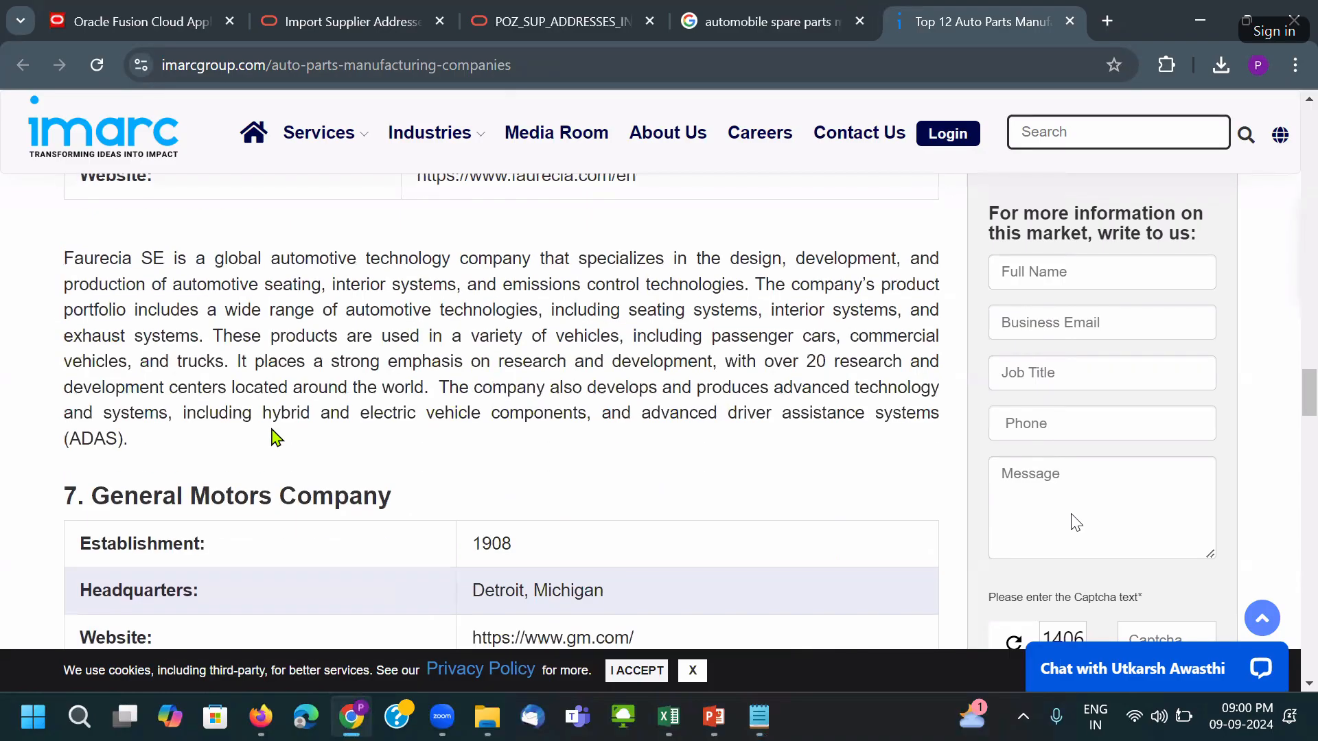
{"action": "scroll", "coordinate": [271, 437], "scroll_direction": "down", "scroll_amount": 3}
{"action": "left_click_drag", "start_coordinate": [94, 289], "coordinate": [406, 301]}
{"action": "scroll", "coordinate": [352, 412], "scroll_direction": "down", "scroll_amount": 6}
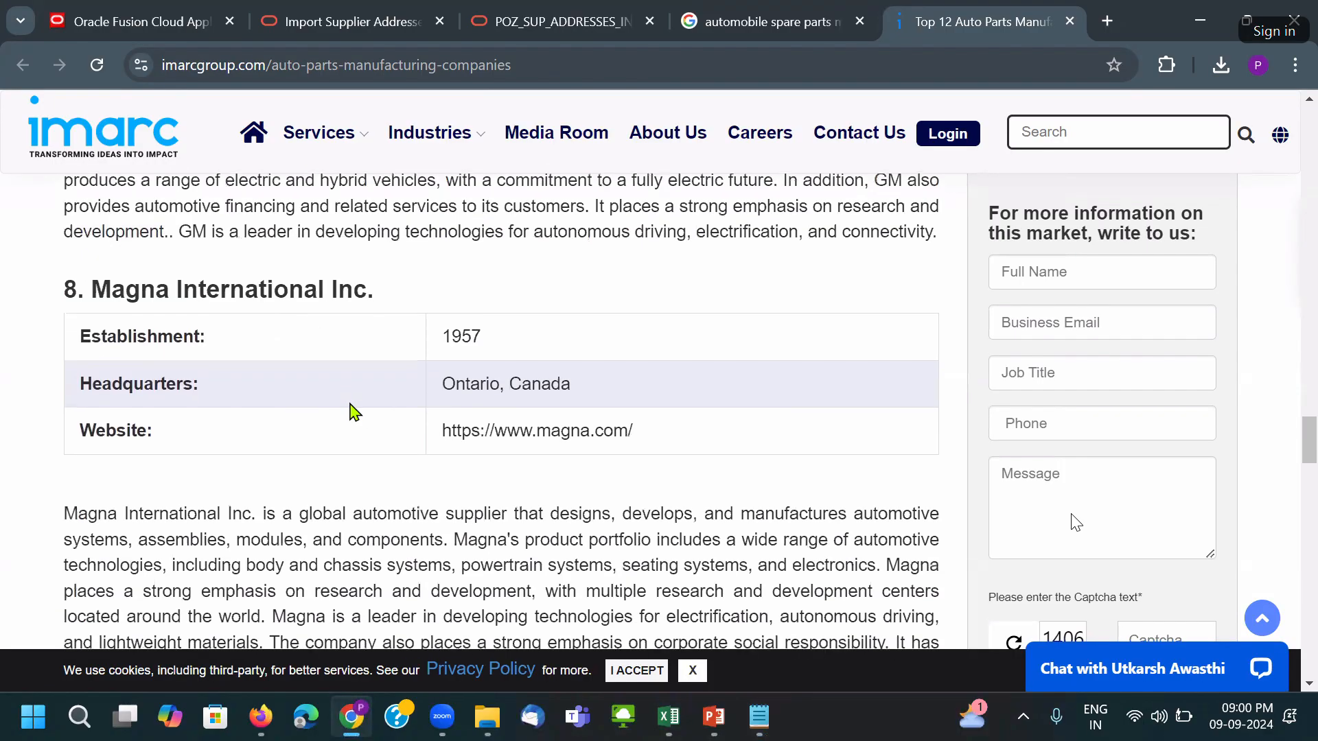
{"action": "left_click_drag", "start_coordinate": [376, 293], "coordinate": [94, 293]}
{"action": "key", "text": "ctrl+c"}
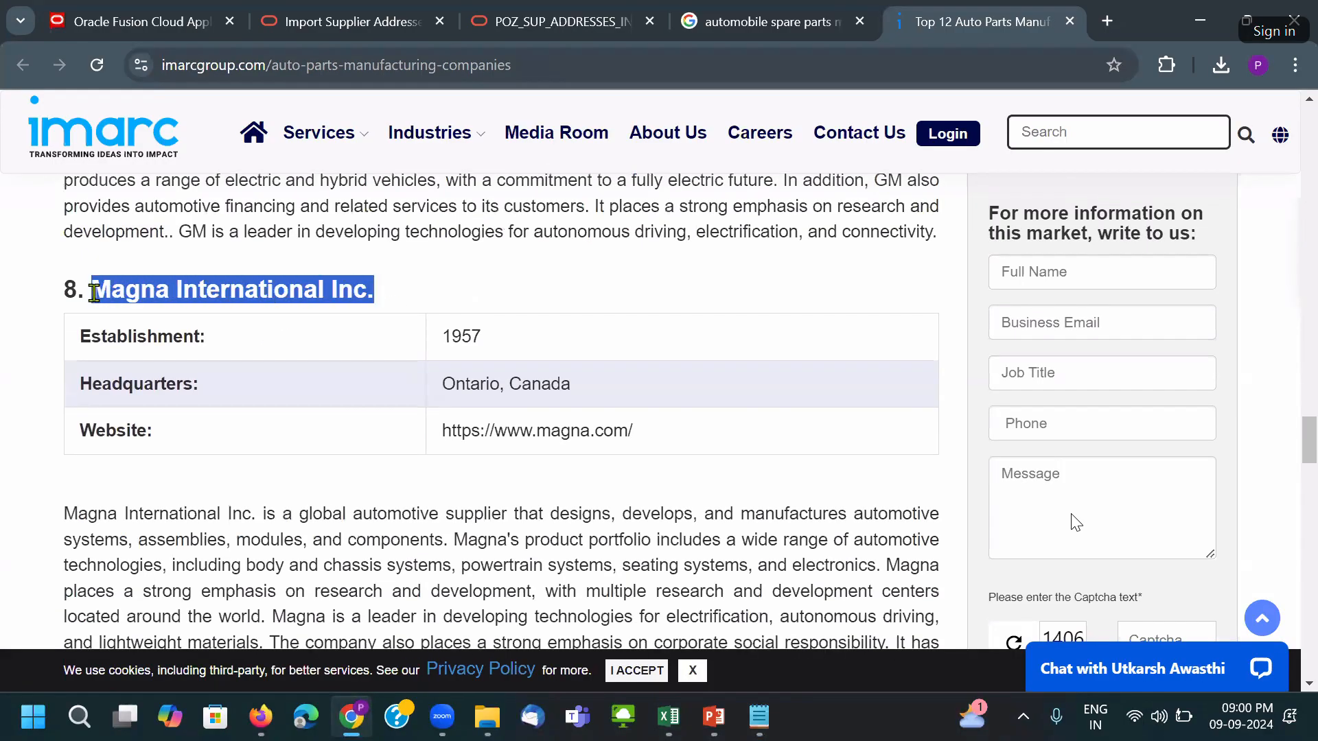
{"action": "key", "text": "alt+Tab"}
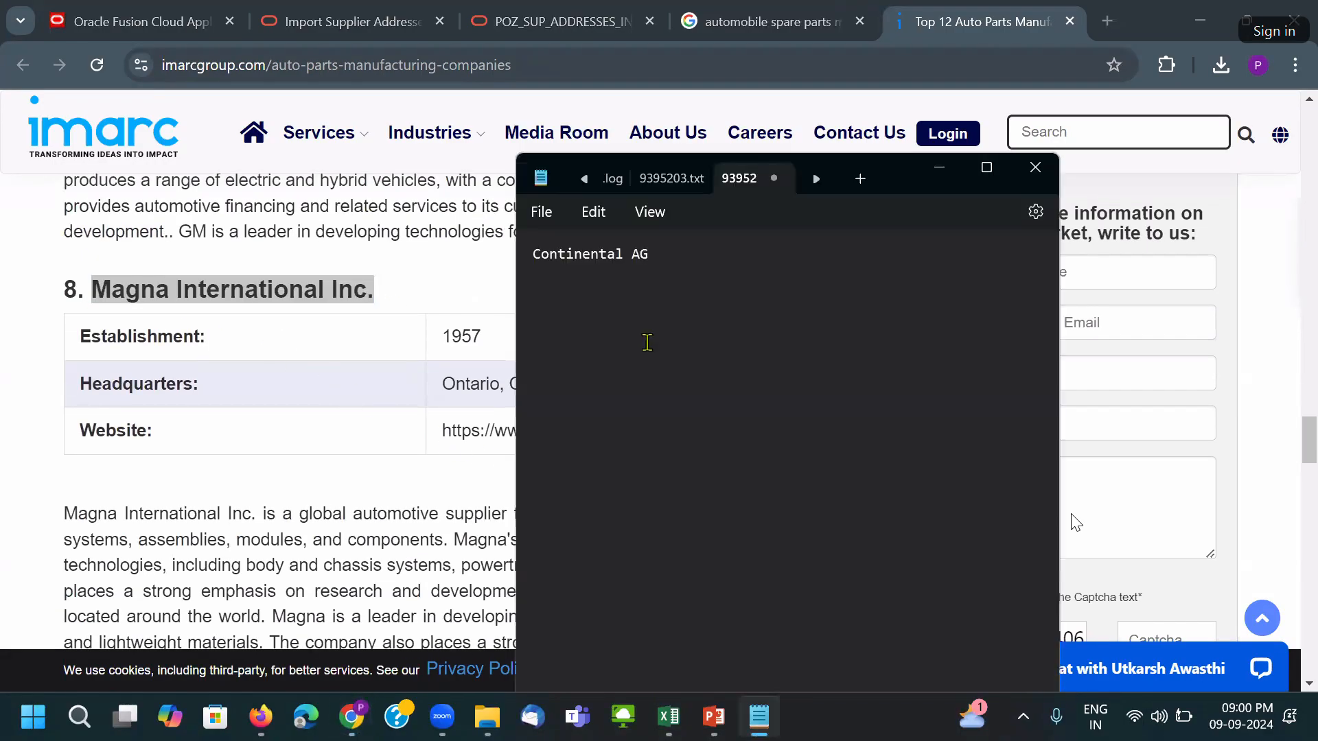
{"action": "key", "text": "Return"}
{"action": "key", "text": "ctrl+v"}
{"action": "left_click", "coordinate": [445, 294]}
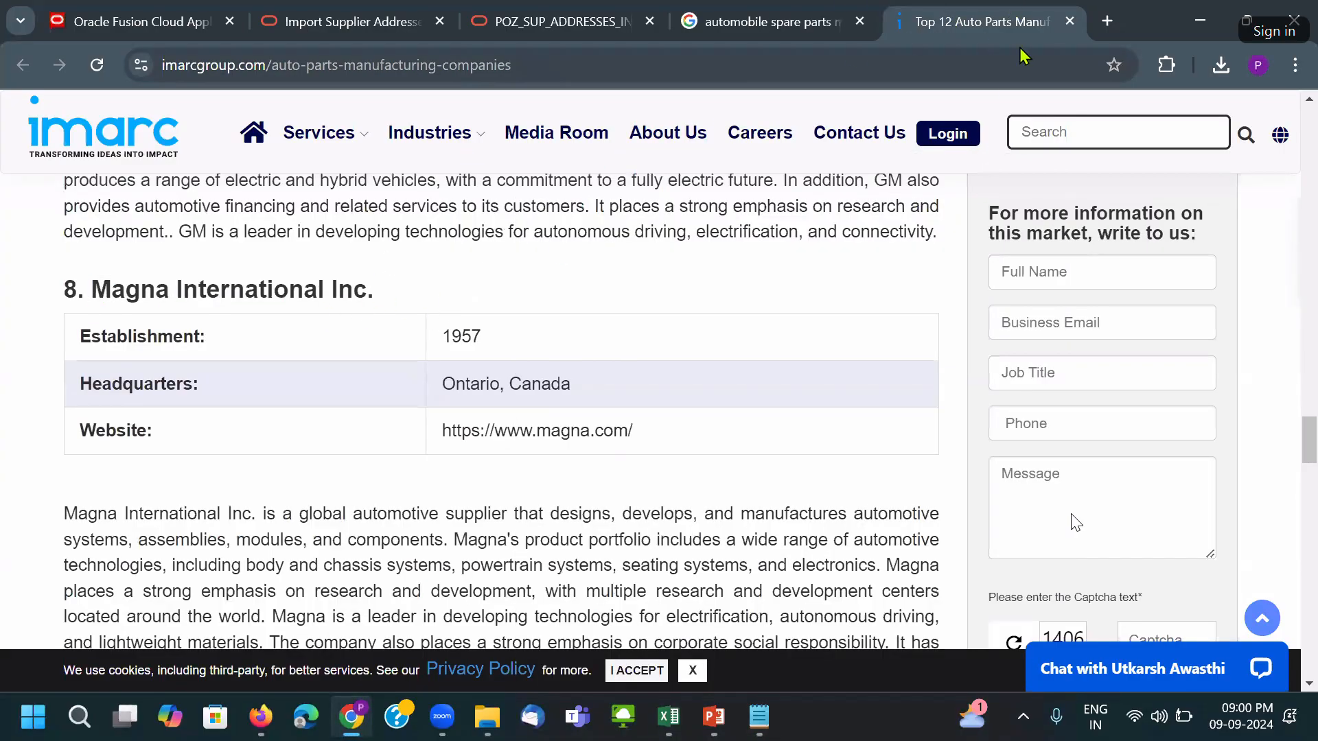
Close the IMARC tab, then open Procurement's Suppliers work area and show its task list.
{"action": "left_click", "coordinate": [1071, 22]}
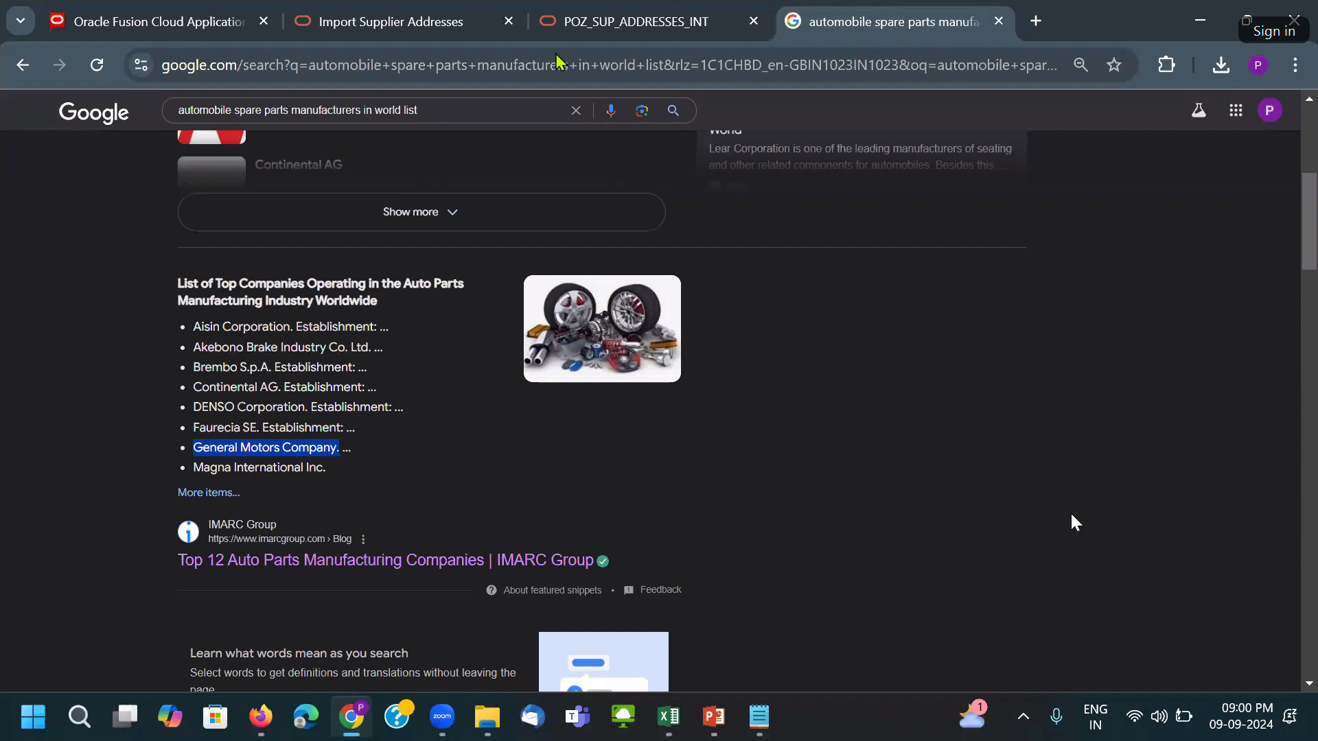
{"action": "left_click", "coordinate": [233, 10]}
{"action": "left_click", "coordinate": [1041, 344]}
{"action": "left_click", "coordinate": [1041, 343]}
{"action": "left_click", "coordinate": [1040, 343]}
{"action": "left_click", "coordinate": [1041, 343]}
{"action": "left_click", "coordinate": [1041, 344]}
{"action": "left_click", "coordinate": [1039, 346]}
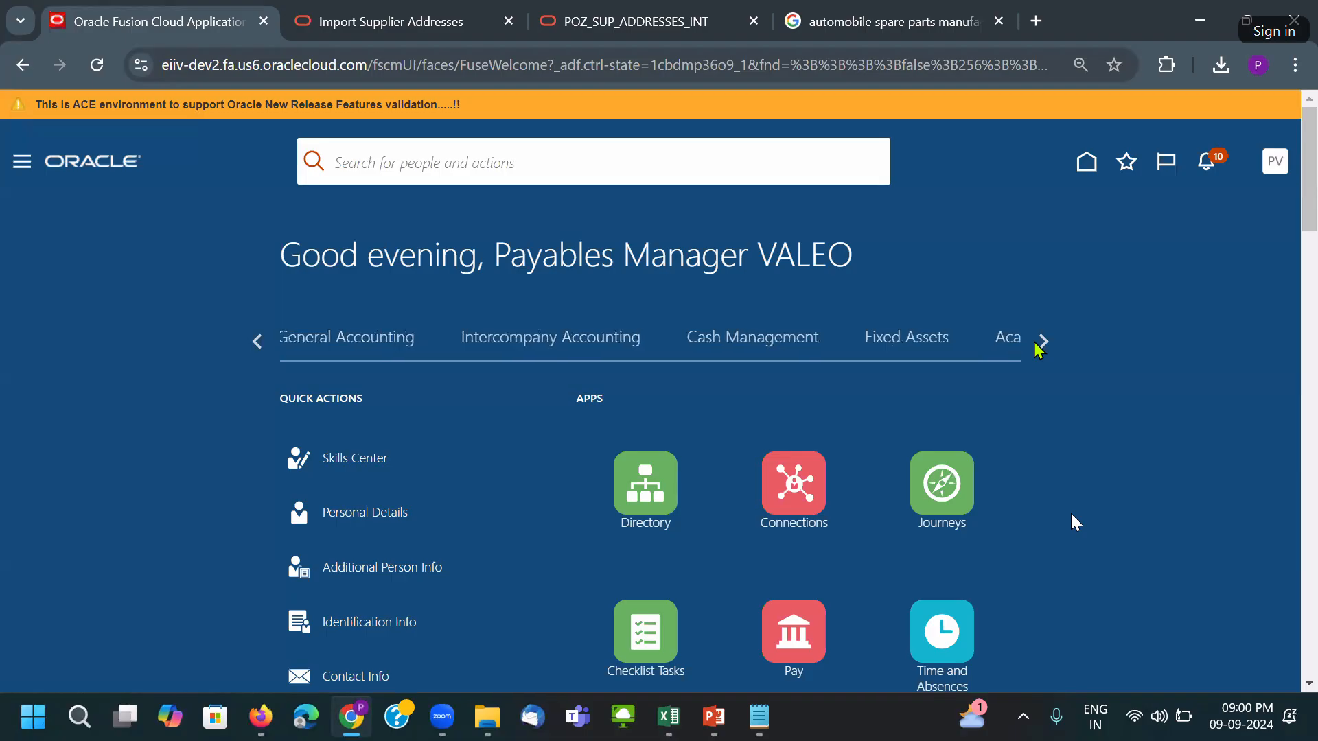
{"action": "left_click", "coordinate": [1041, 343]}
{"action": "left_click", "coordinate": [587, 342]}
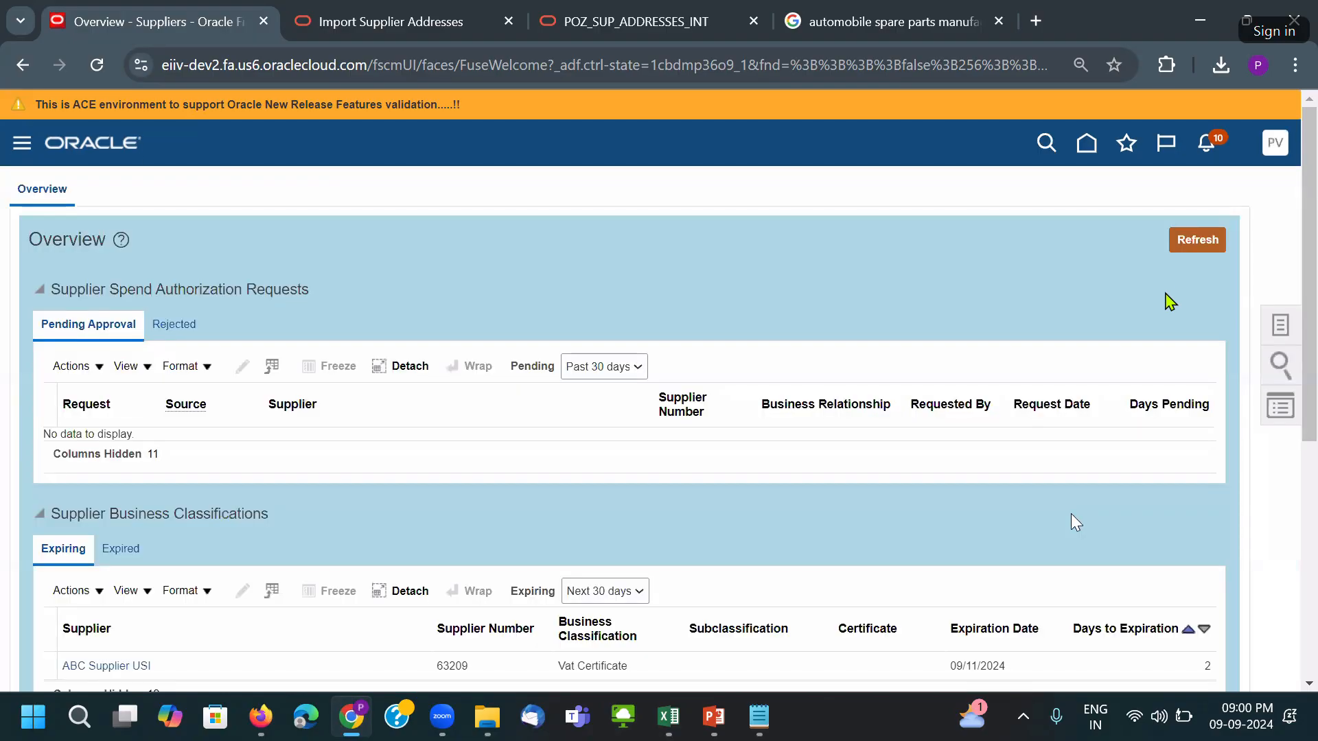
{"action": "left_click", "coordinate": [1279, 325]}
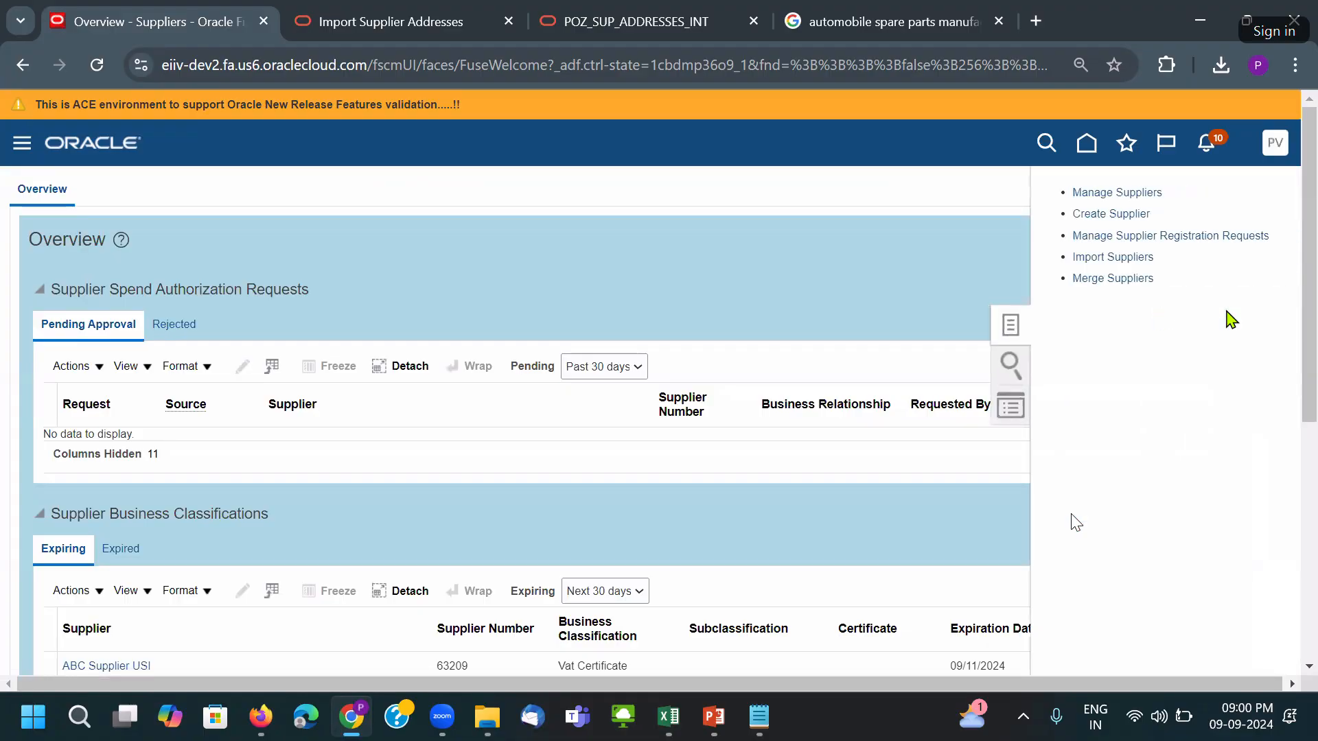
Search Manage Suppliers for the keyword Magna International Inc.
{"action": "left_click", "coordinate": [1115, 193]}
{"action": "left_click", "coordinate": [490, 343]}
{"action": "key", "text": "ctrl+v"}
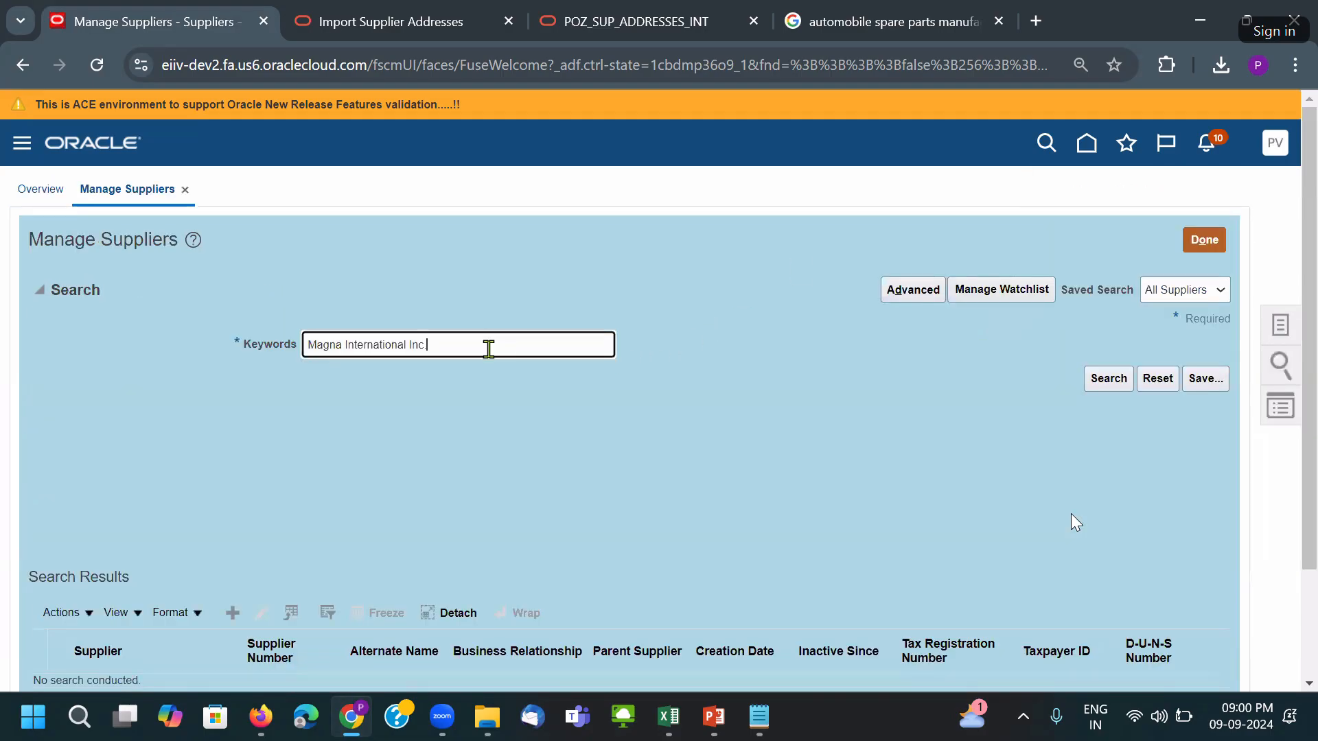
{"action": "scroll", "coordinate": [489, 354], "scroll_direction": "down", "scroll_amount": 2}
{"action": "key", "text": "Return"}
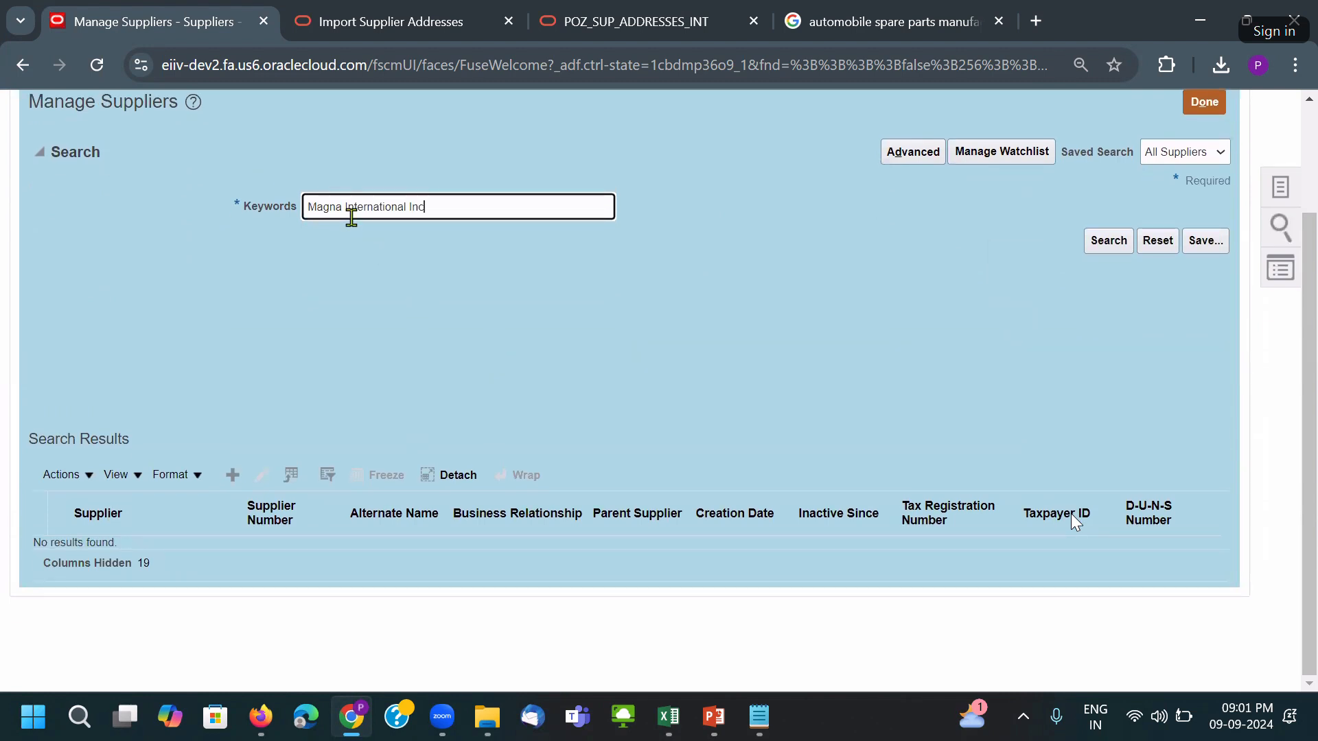
Change the keyword to Continental from the Notepad note and close the Google results tab.
{"action": "left_click_drag", "start_coordinate": [347, 209], "coordinate": [603, 223]}
{"action": "key", "text": "BackSpace"}
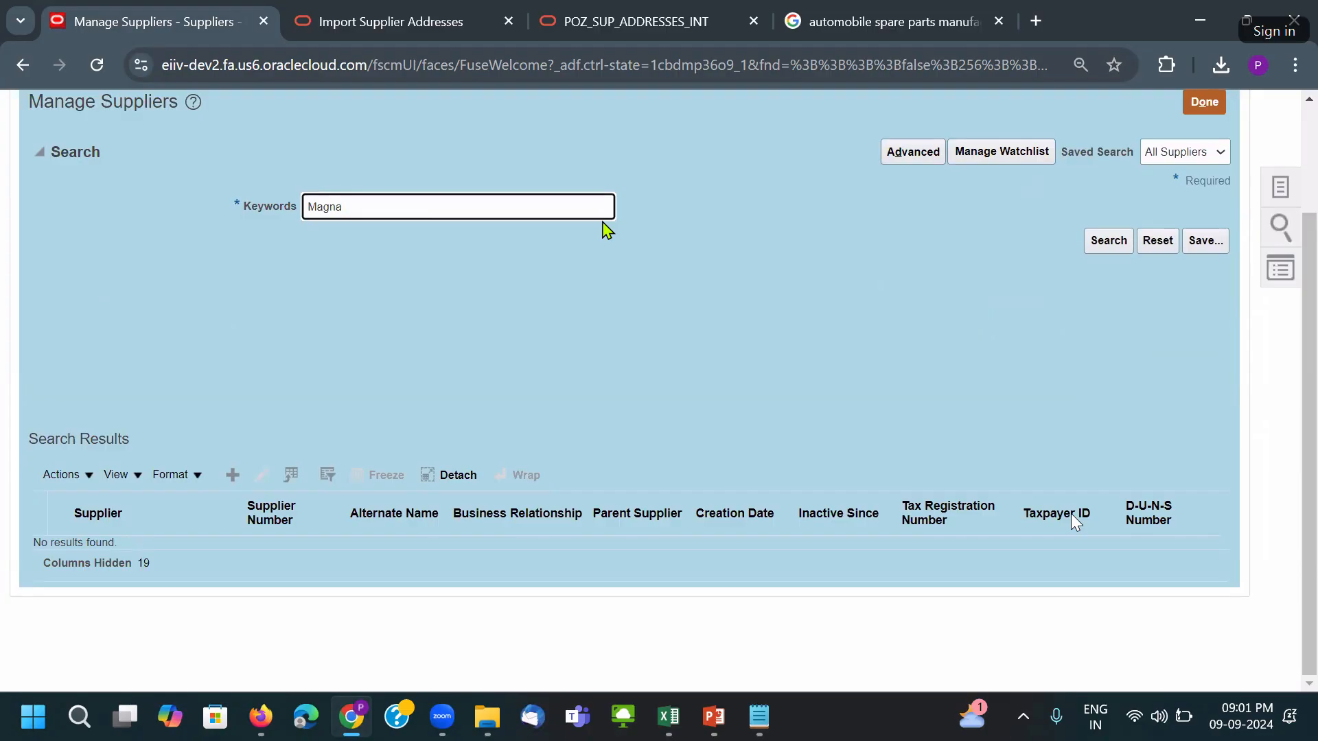
{"action": "left_click", "coordinate": [620, 314]}
{"action": "key", "text": "alt+Tab"}
{"action": "left_click_drag", "start_coordinate": [660, 248], "coordinate": [535, 257]}
{"action": "key", "text": "ctrl+c"}
{"action": "left_click", "coordinate": [454, 210]}
{"action": "key", "text": "ctrl+v"}
{"action": "scroll", "coordinate": [580, 373], "scroll_direction": "up", "scroll_amount": 2}
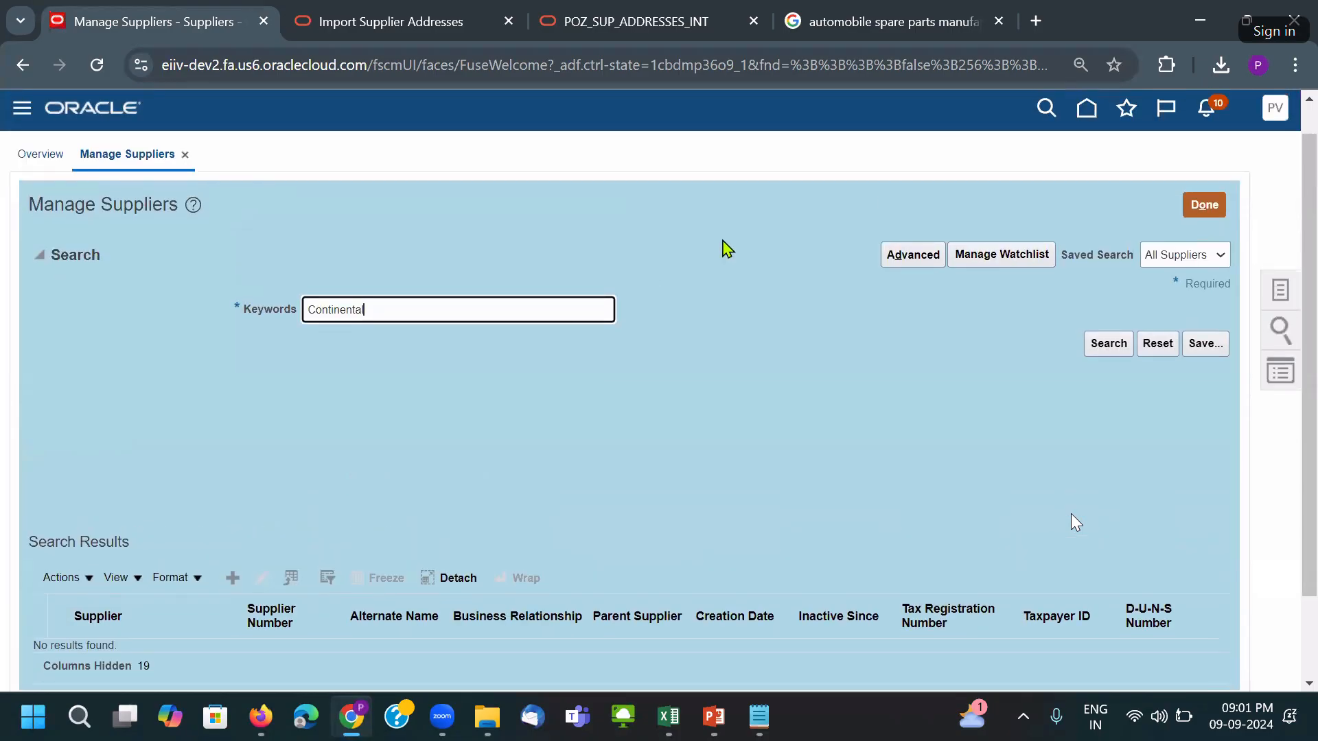
{"action": "left_click", "coordinate": [998, 21]}
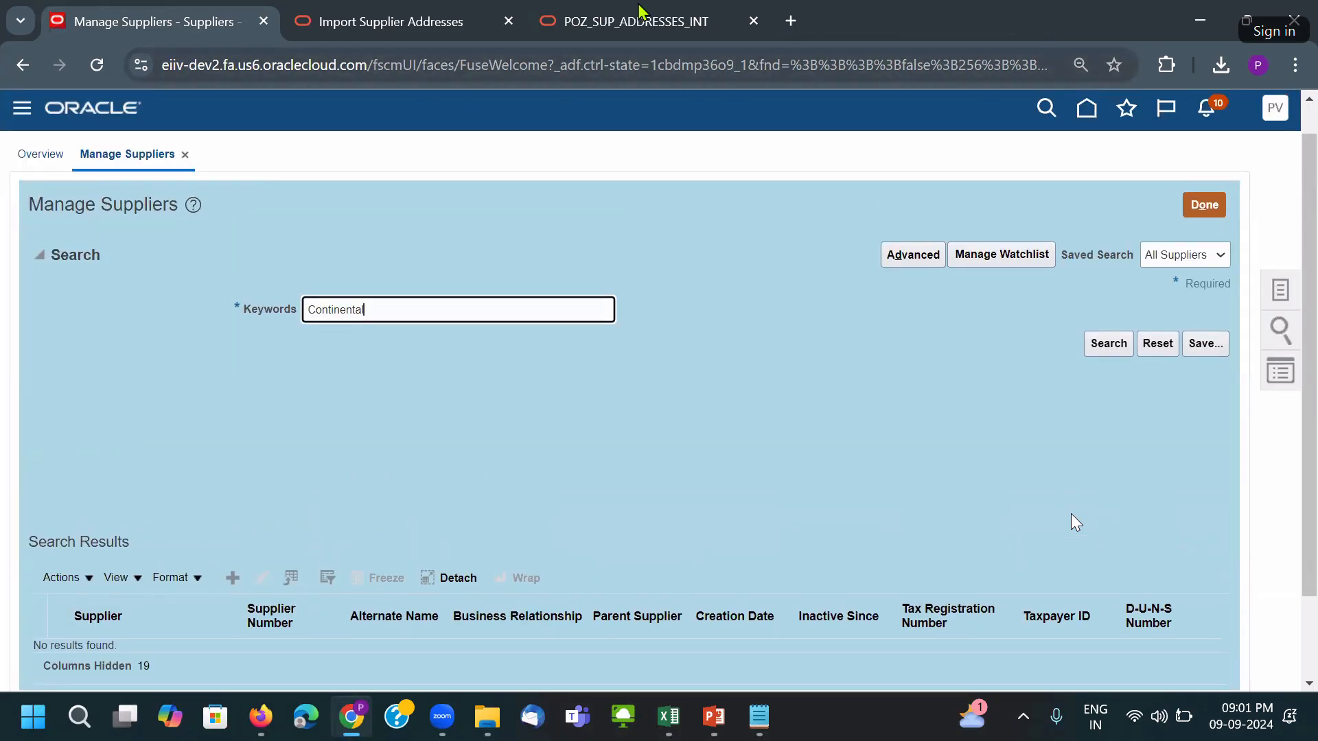
{"action": "left_click", "coordinate": [701, 30]}
Review the Import Supplier Addresses and POZ_SUP_ADDRESSES_INT docs, then return to the Excel template.
{"action": "left_click", "coordinate": [455, 23]}
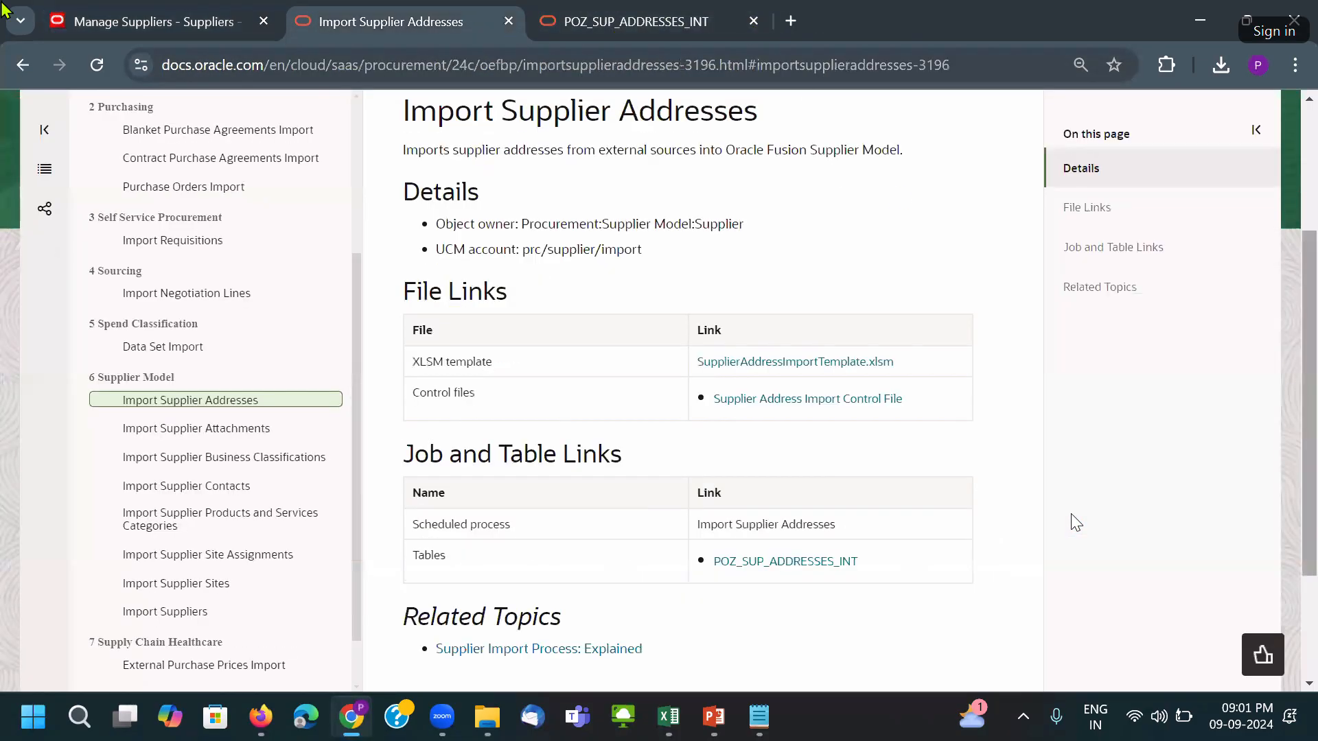
{"action": "left_click", "coordinate": [707, 31]}
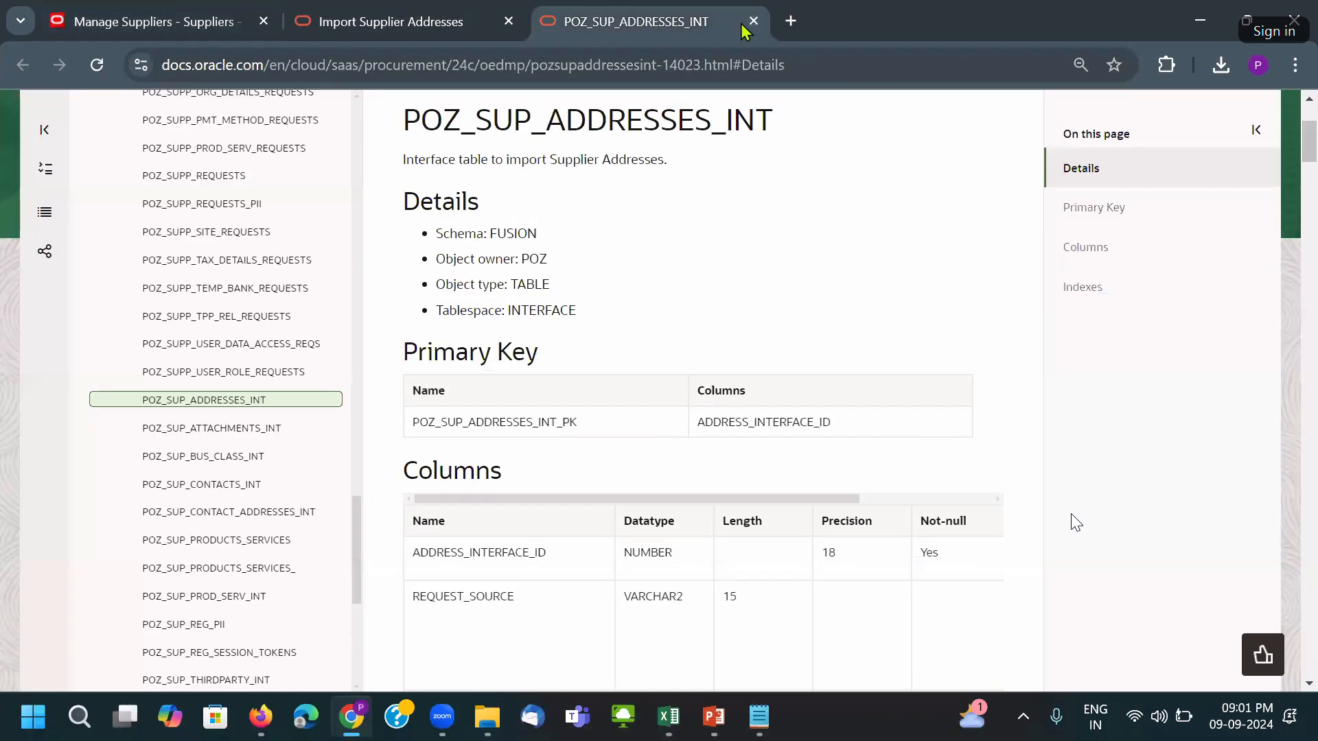
{"action": "left_click", "coordinate": [158, 22]}
{"action": "key", "text": "alt+Tab"}
{"action": "key", "text": "alt+Tab"}
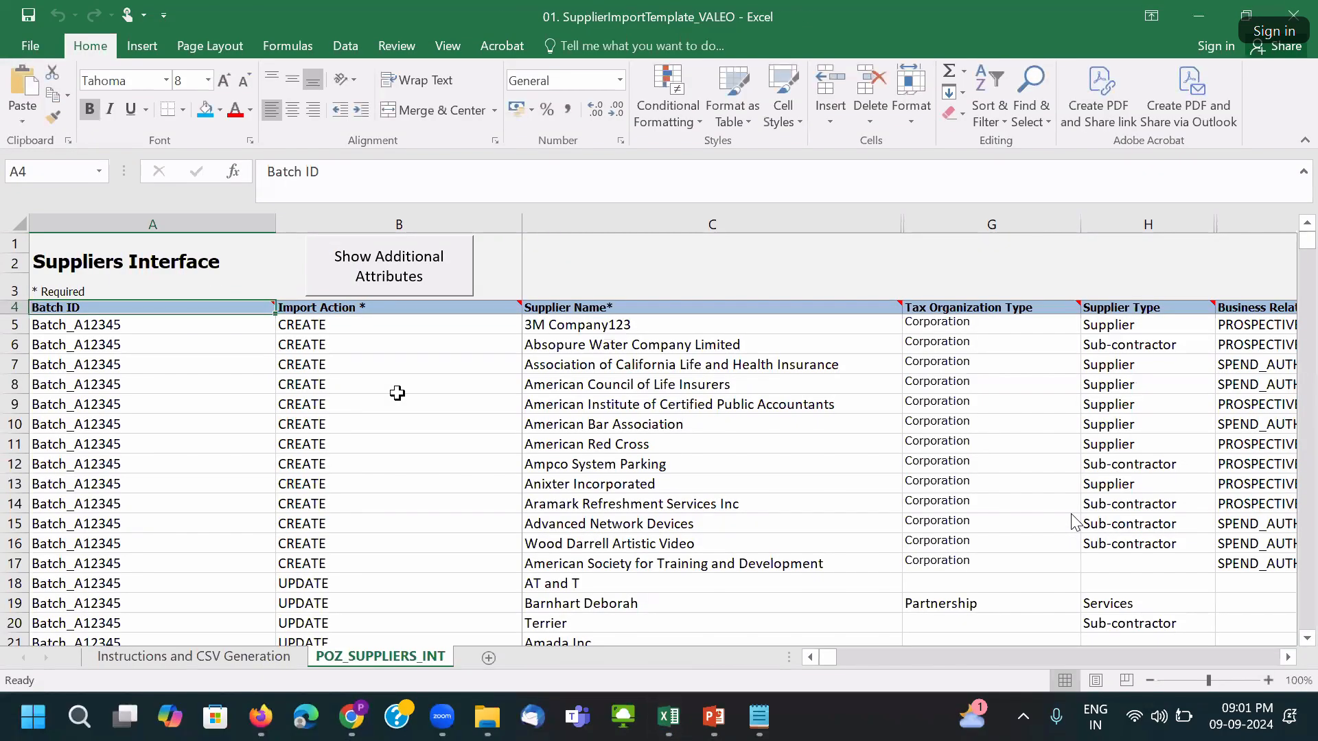
{"action": "left_click", "coordinate": [389, 278]}
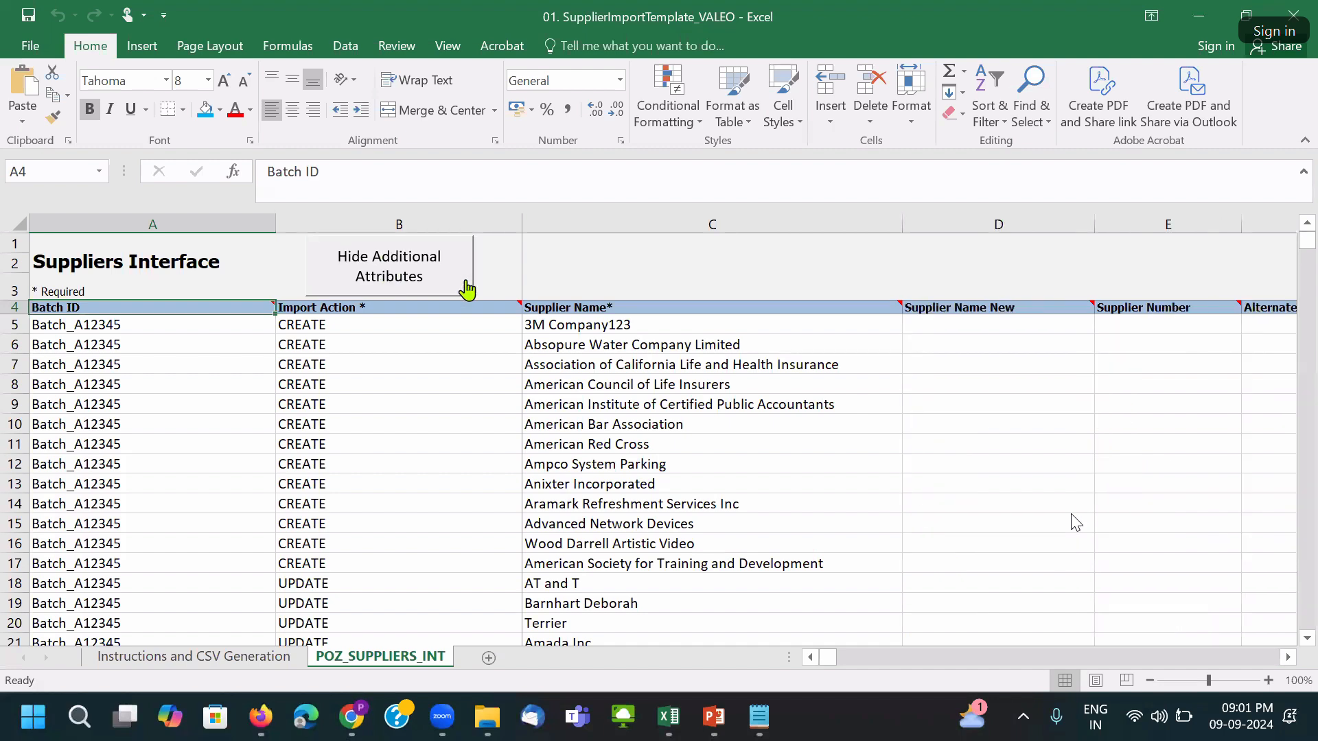
{"action": "left_click", "coordinate": [1288, 658]}
{"action": "left_click", "coordinate": [1288, 657]}
{"action": "left_click", "coordinate": [1288, 657]}
{"action": "left_click", "coordinate": [1288, 658]}
{"action": "left_click", "coordinate": [1288, 658]}
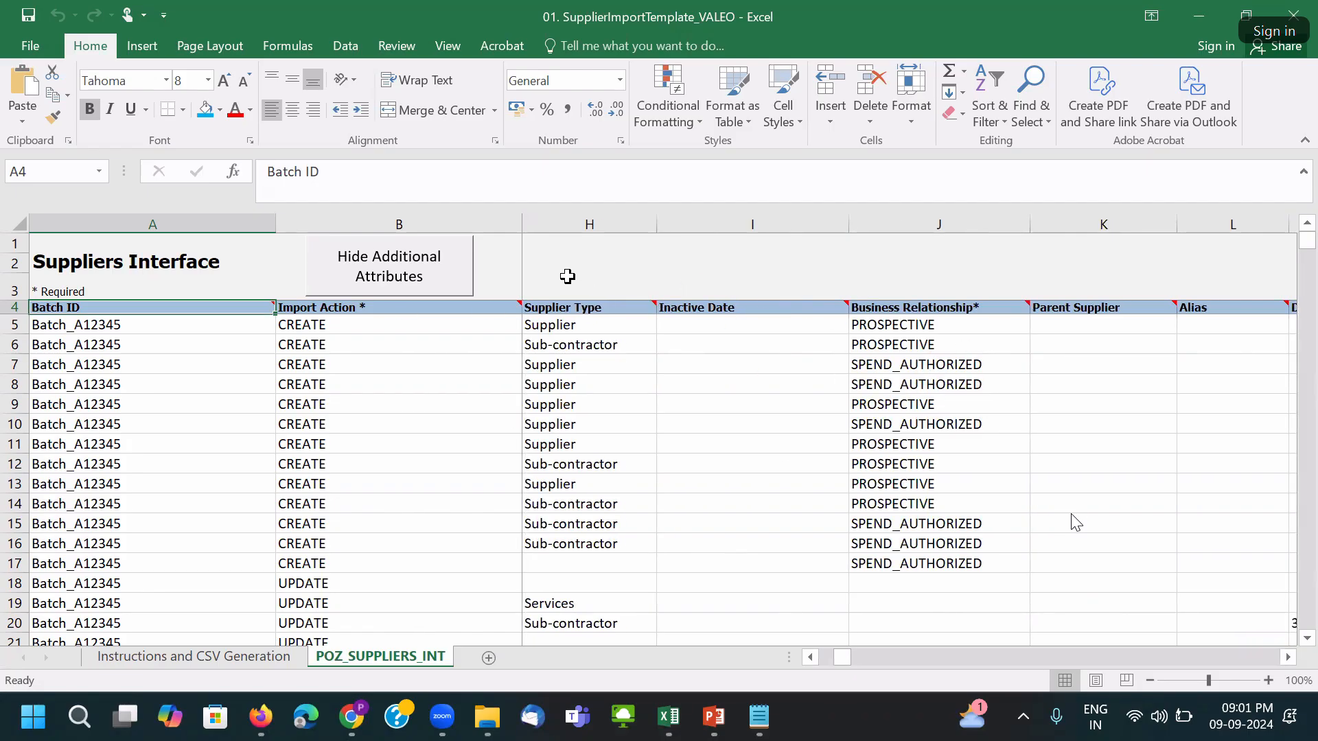
{"action": "left_click", "coordinate": [419, 276]}
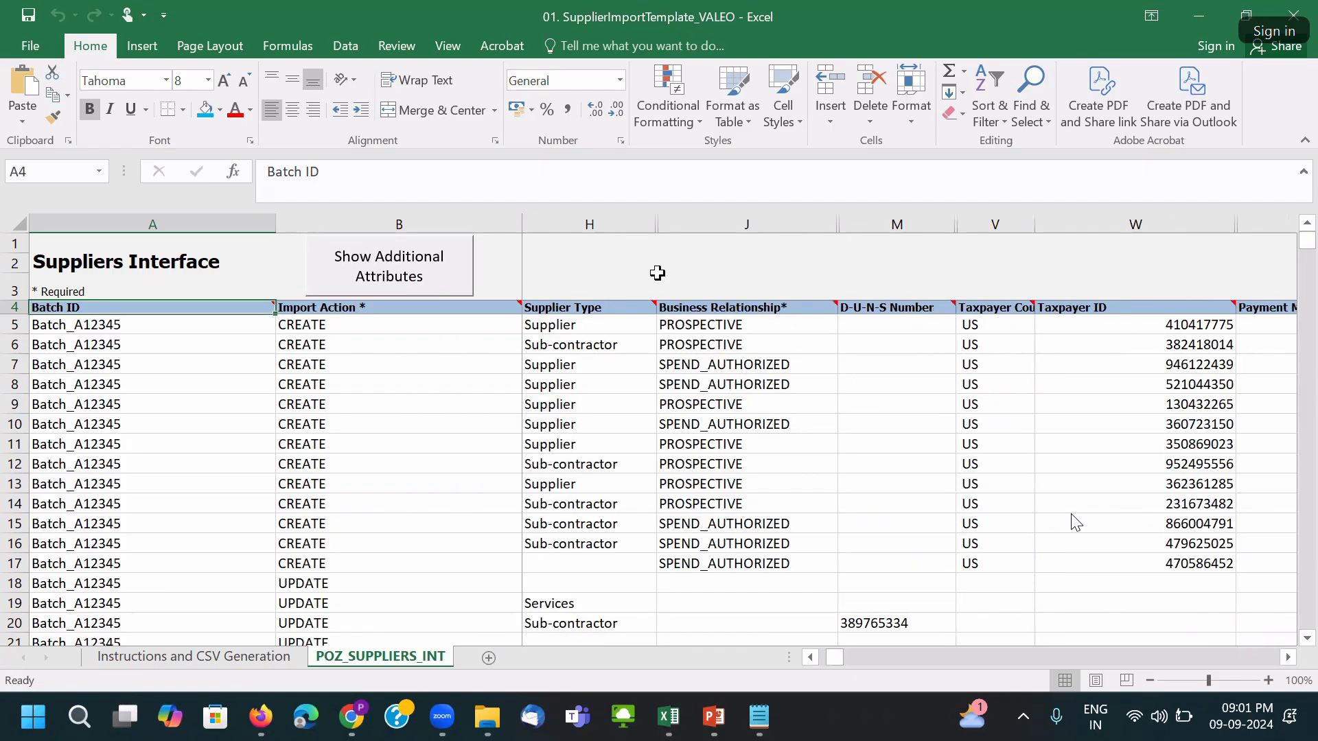
{"action": "left_click", "coordinate": [448, 275]}
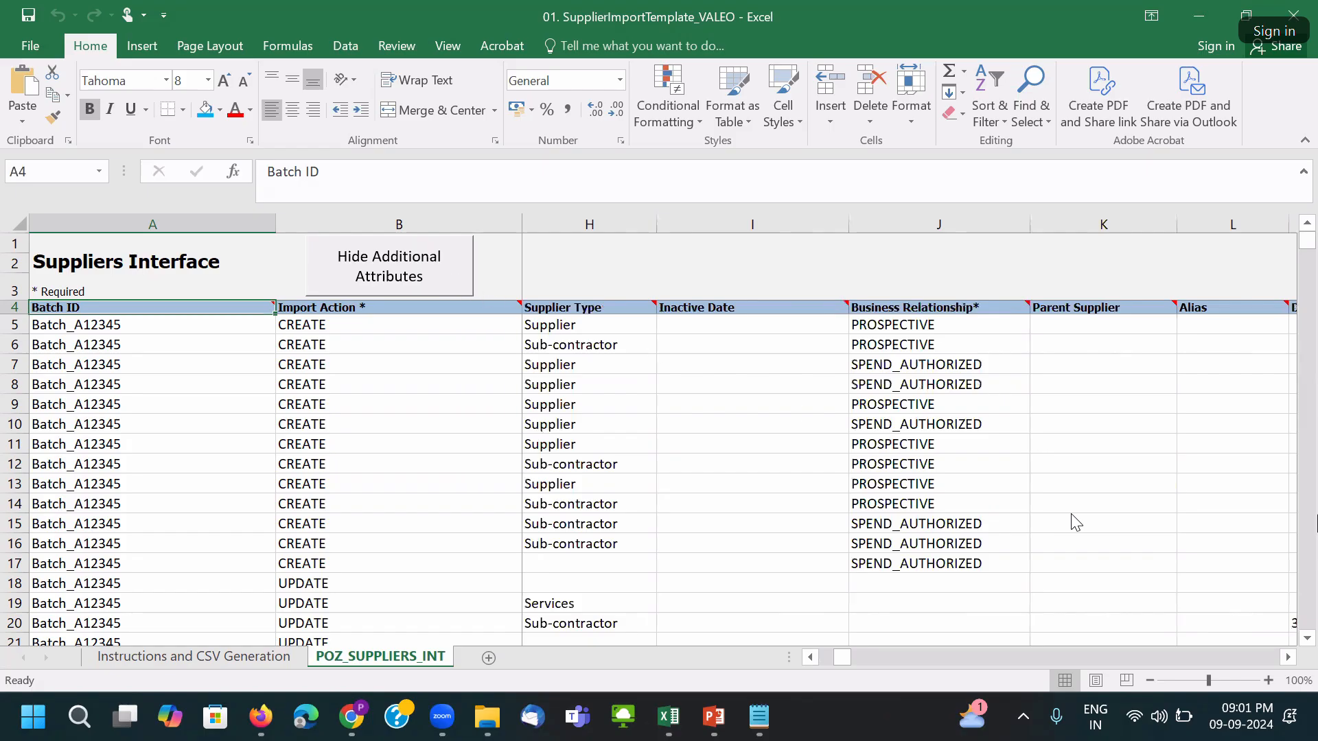
{"action": "left_click_drag", "start_coordinate": [843, 659], "coordinate": [747, 662]}
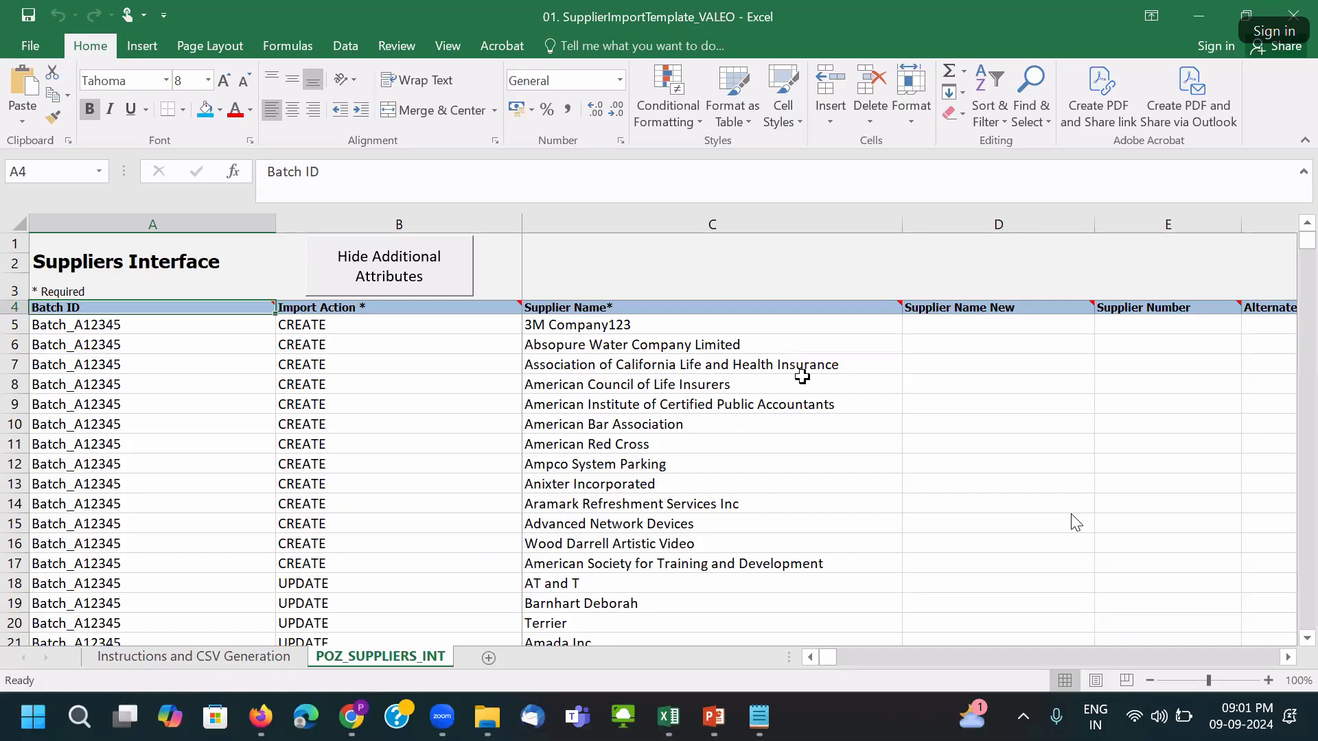
{"action": "scroll", "coordinate": [806, 370], "scroll_direction": "down", "scroll_amount": 1, "text": "ctrl"}
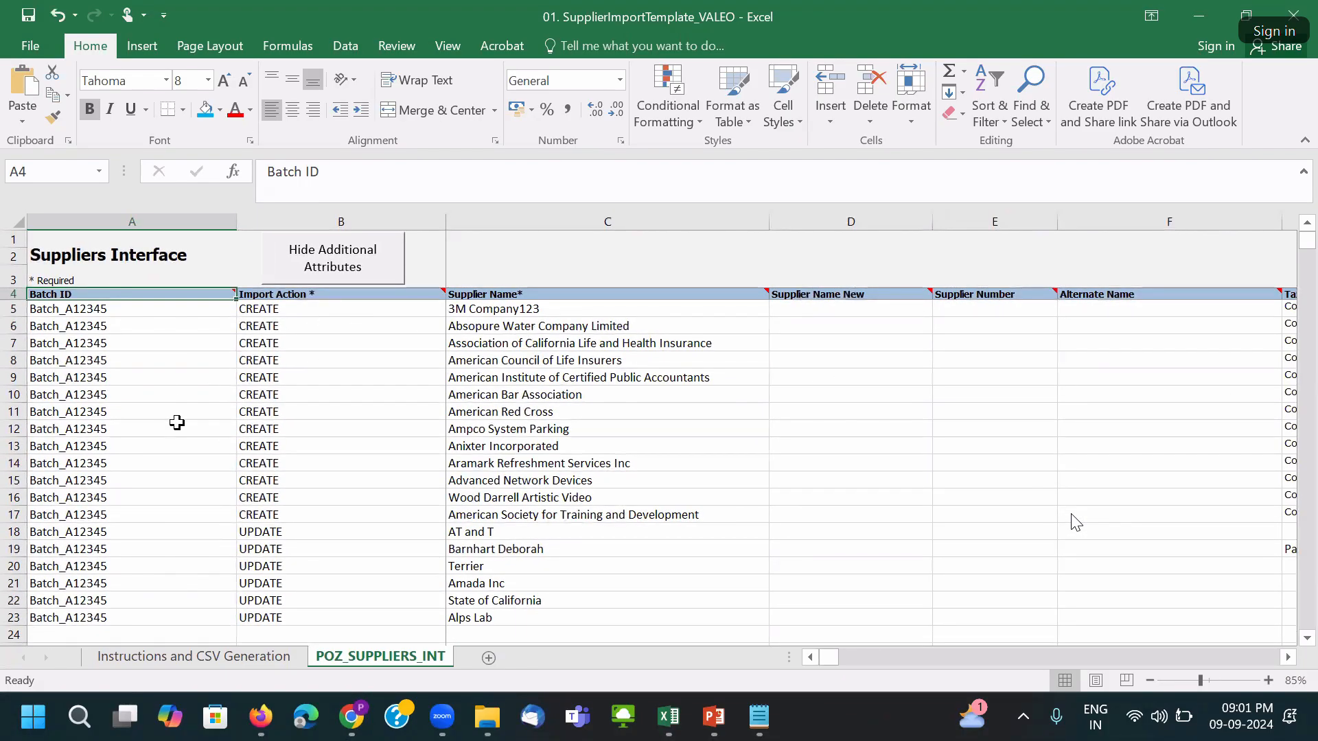
{"action": "left_click", "coordinate": [398, 330]}
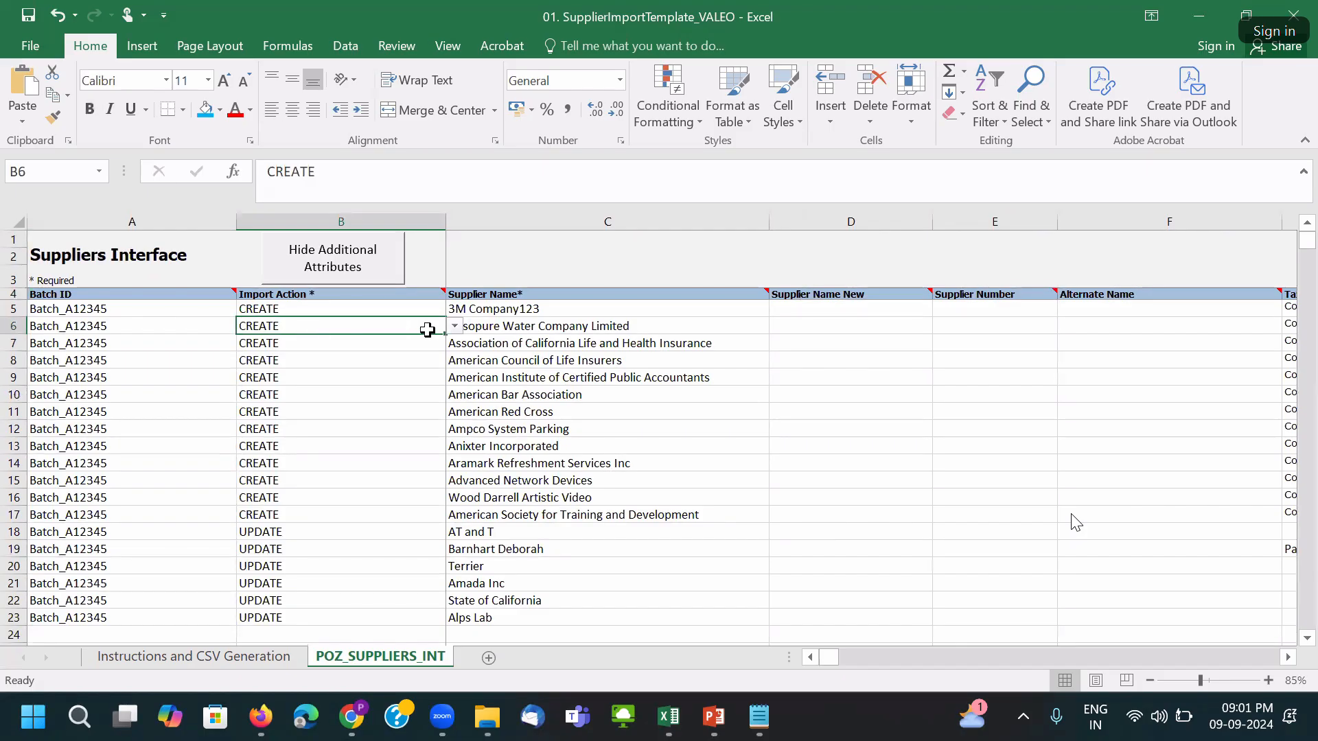
{"action": "left_click", "coordinate": [453, 327]}
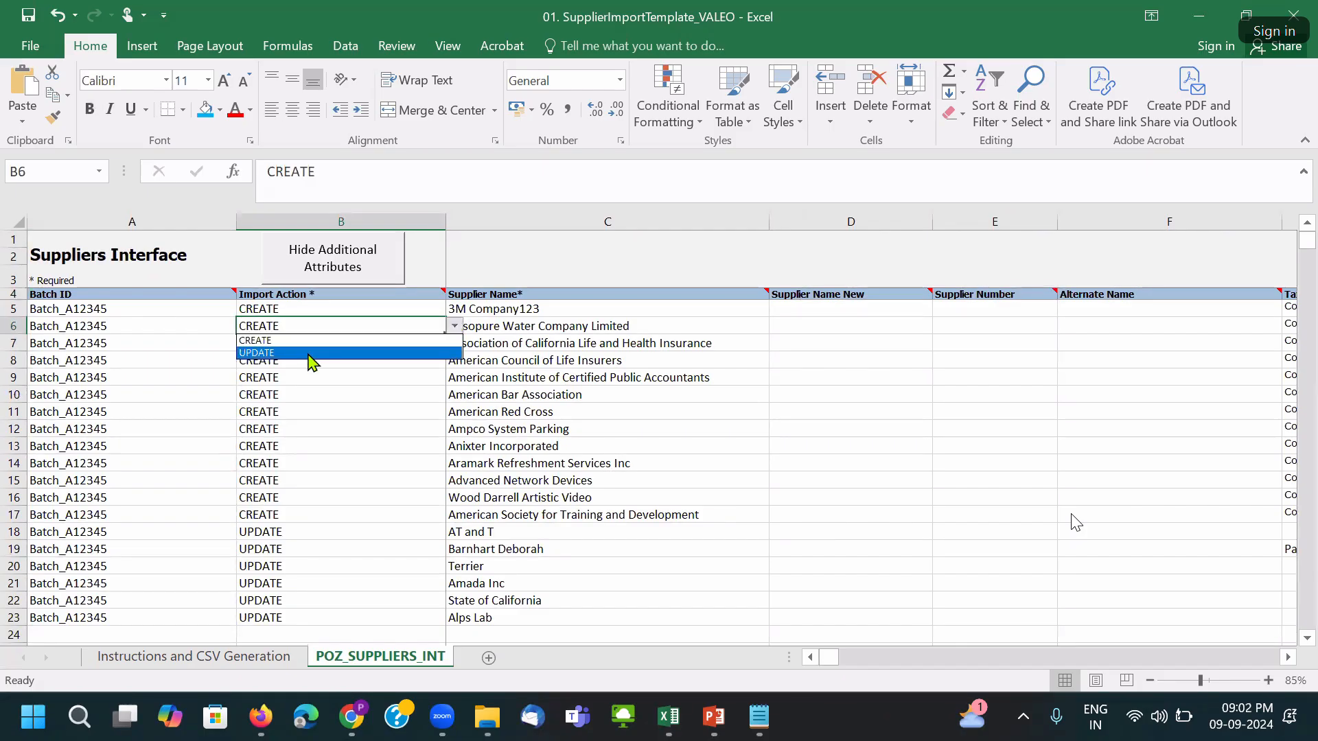
{"action": "key", "text": "Escape"}
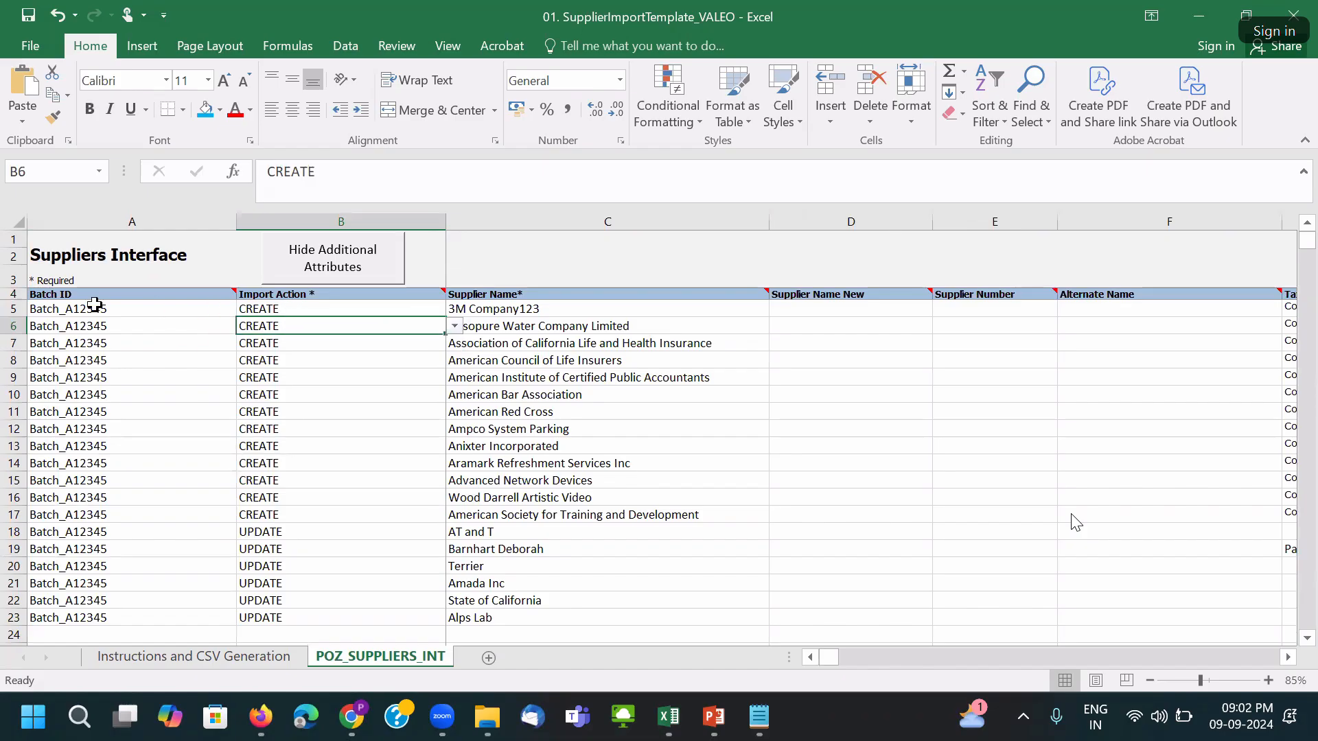
{"action": "left_click", "coordinate": [45, 314]}
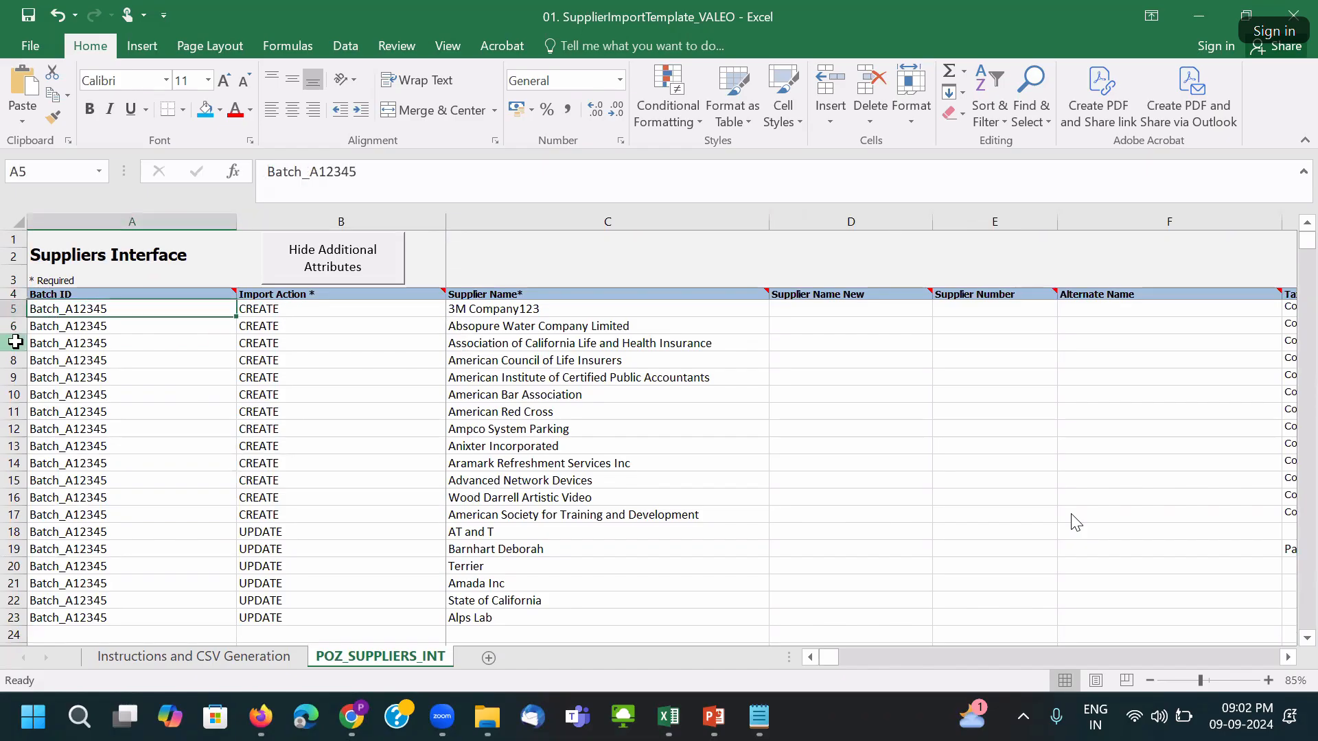
{"action": "left_click", "coordinate": [12, 343]}
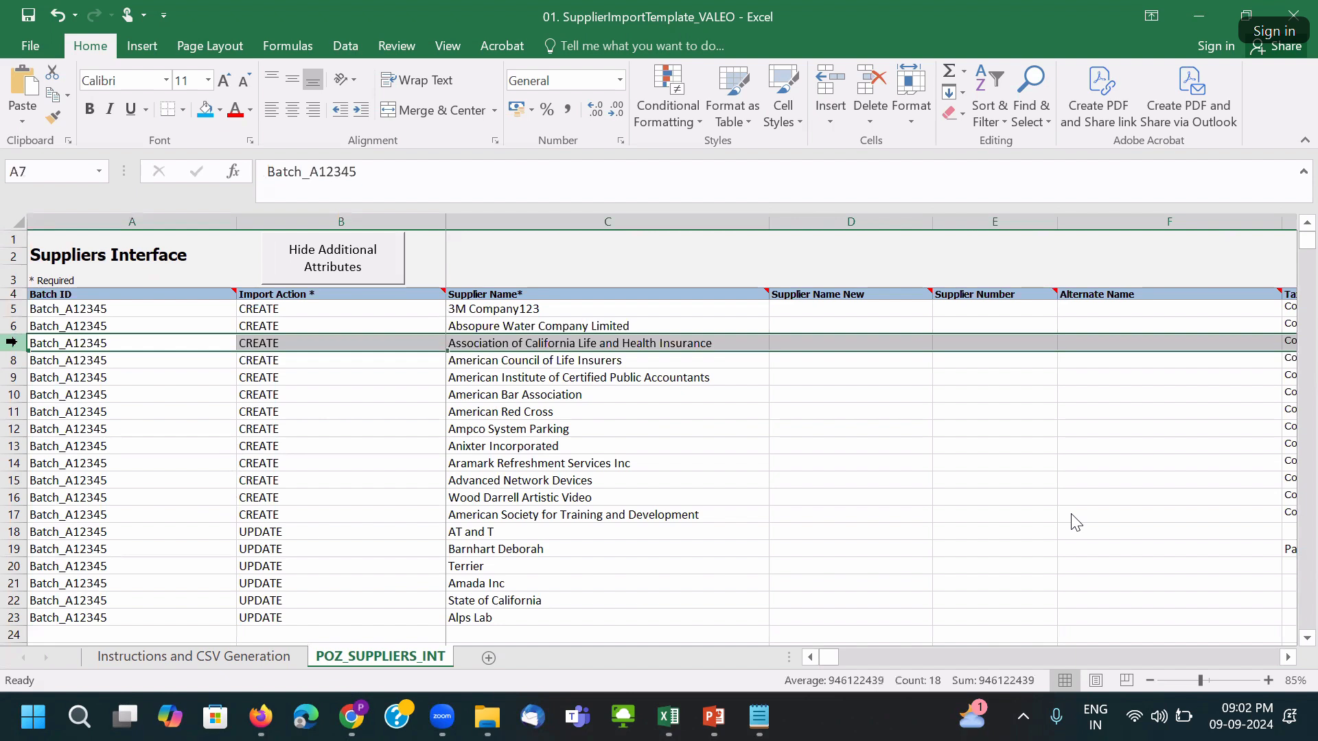
{"action": "left_click", "coordinate": [4, 327]}
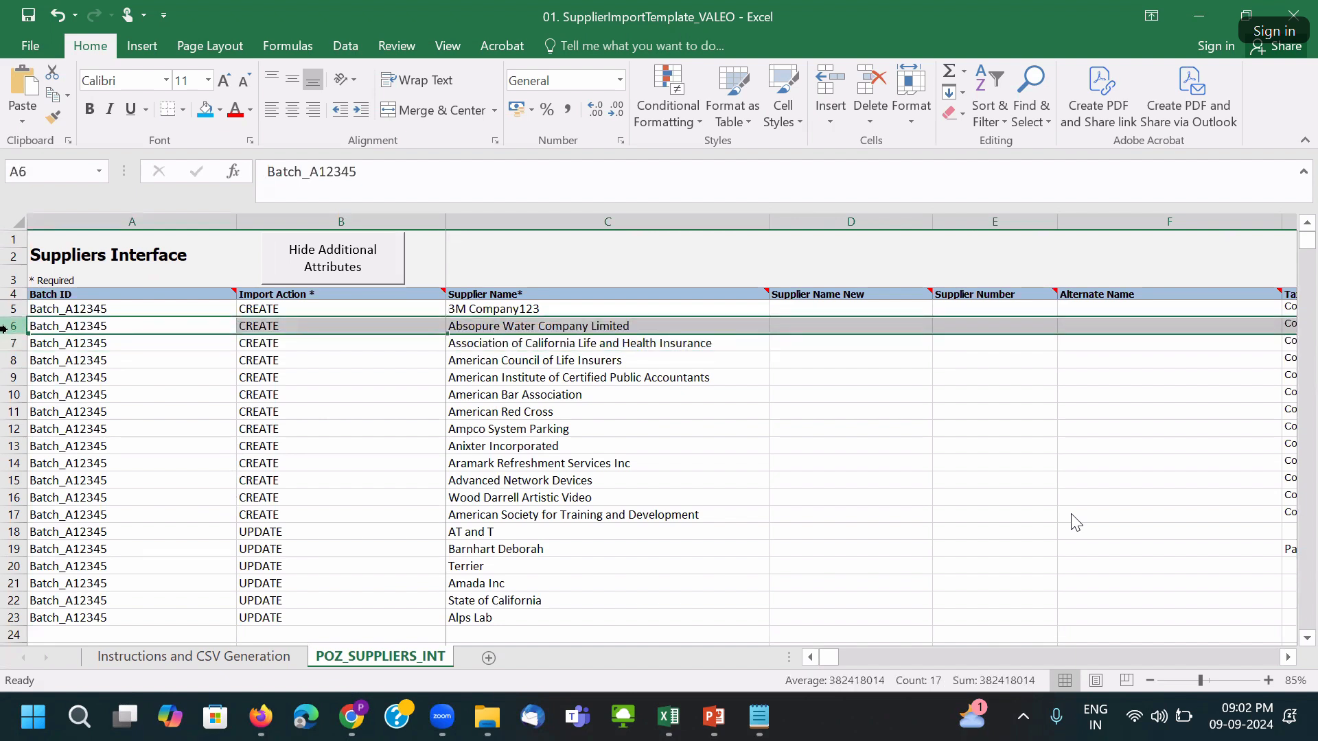
{"action": "key", "text": "Down"}
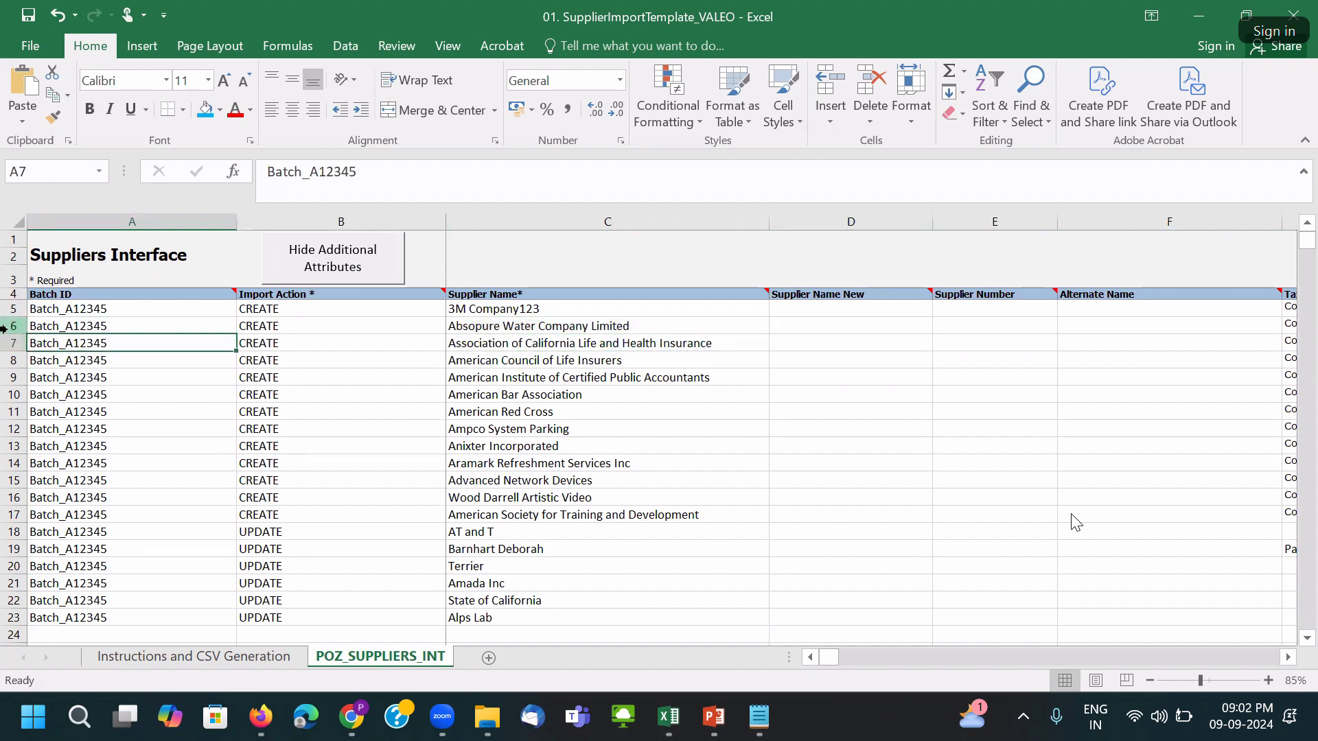
{"action": "key", "text": "ctrl+shift+Down"}
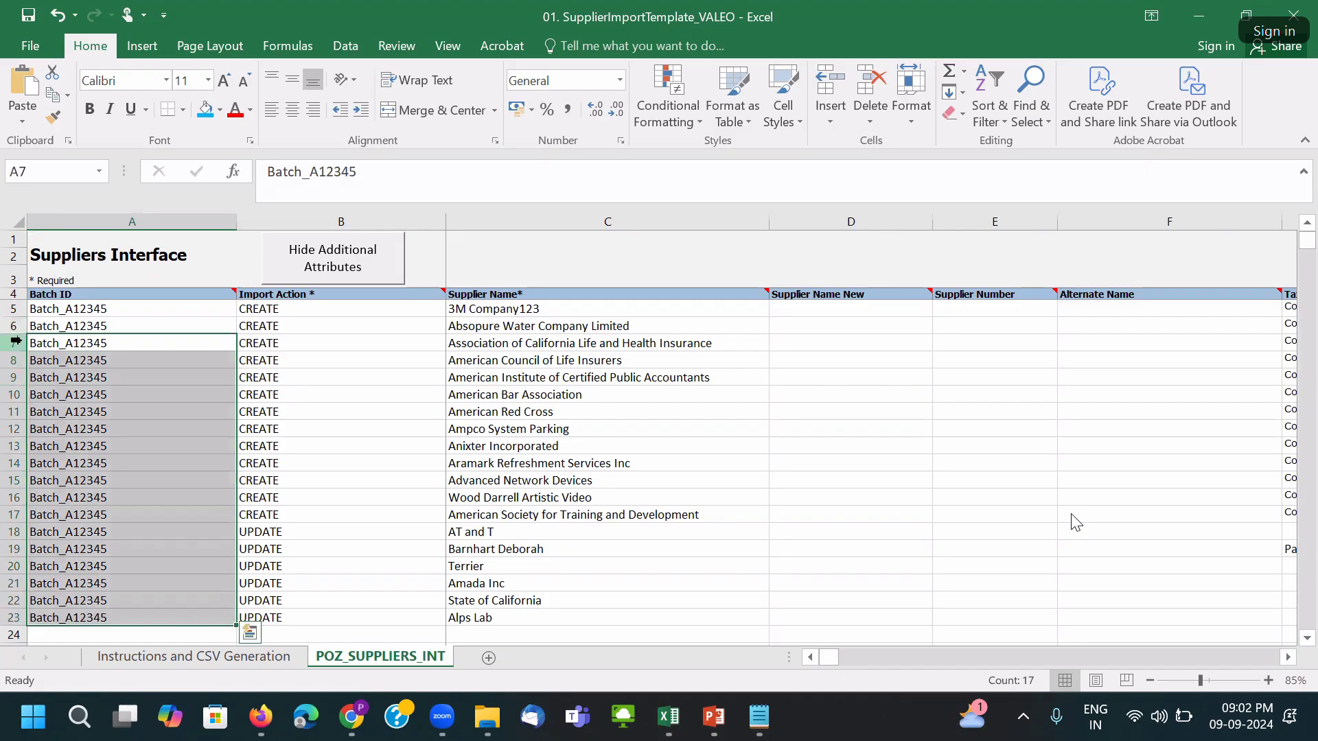
Delete sample rows 7 to 23 from the POZ_SUPPLIERS_INT sheet.
{"action": "left_click", "coordinate": [14, 341]}
{"action": "key", "text": "ctrl+shift+Down"}
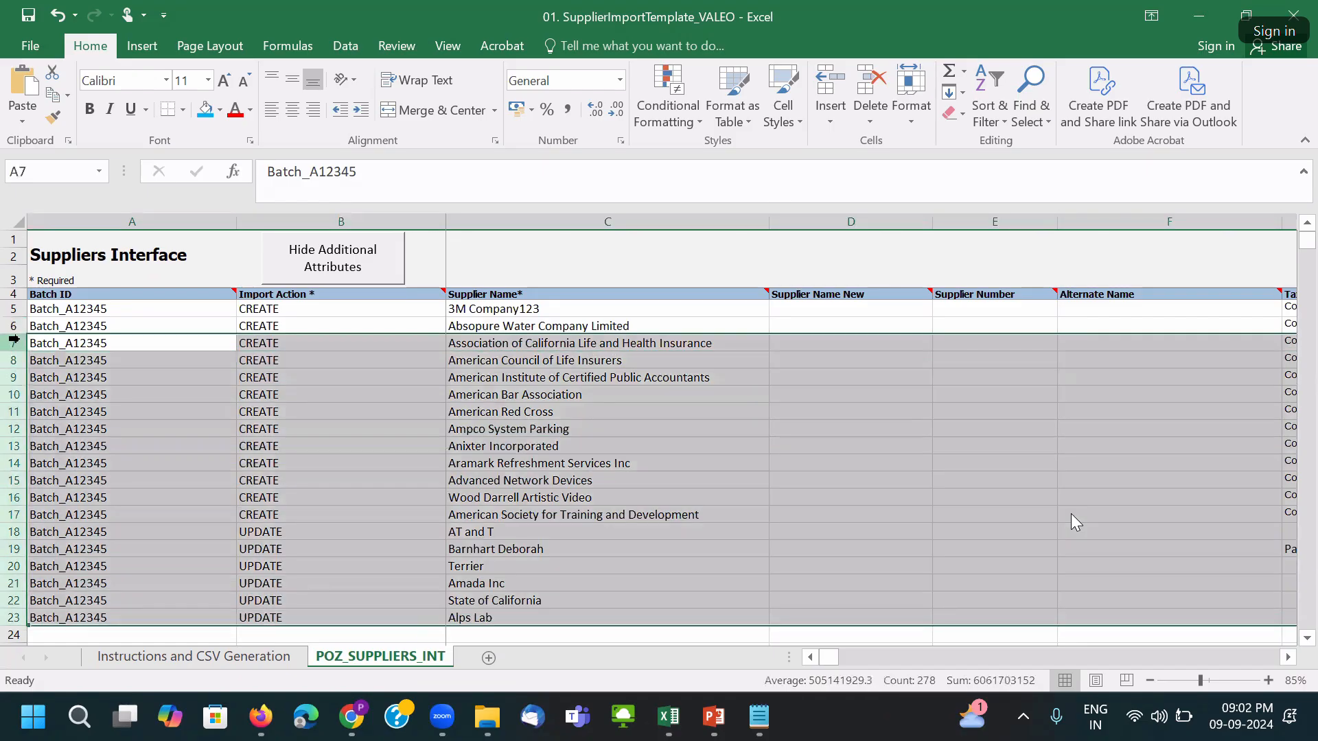
{"action": "scroll", "coordinate": [1075, 522], "scroll_direction": "down", "scroll_amount": 3}
{"action": "scroll", "coordinate": [196, 402], "scroll_direction": "up", "scroll_amount": 3}
{"action": "scroll", "coordinate": [196, 402], "scroll_direction": "down", "scroll_amount": 1, "text": "ctrl"}
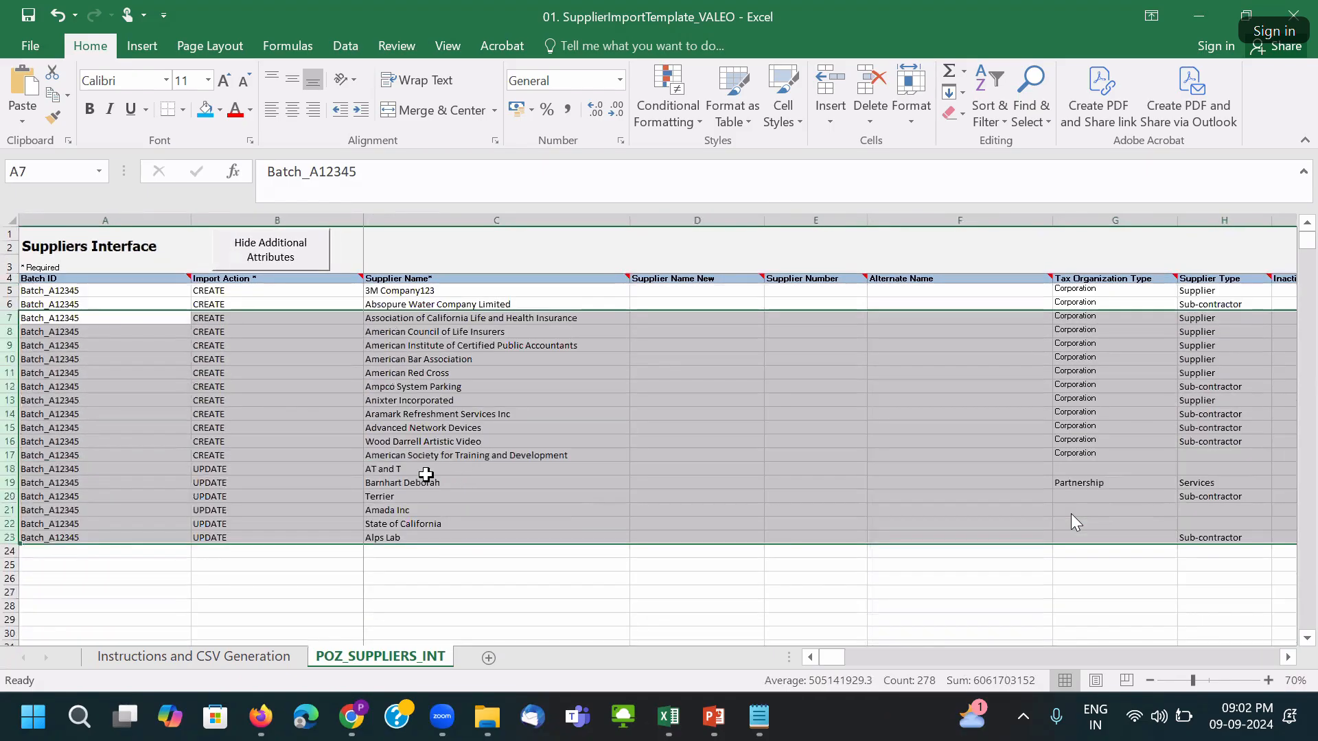
{"action": "right_click", "coordinate": [10, 414]}
{"action": "left_click", "coordinate": [41, 251]}
{"action": "left_click", "coordinate": [236, 418]}
{"action": "scroll", "coordinate": [237, 420], "scroll_direction": "down", "scroll_amount": 1, "text": "ctrl"}
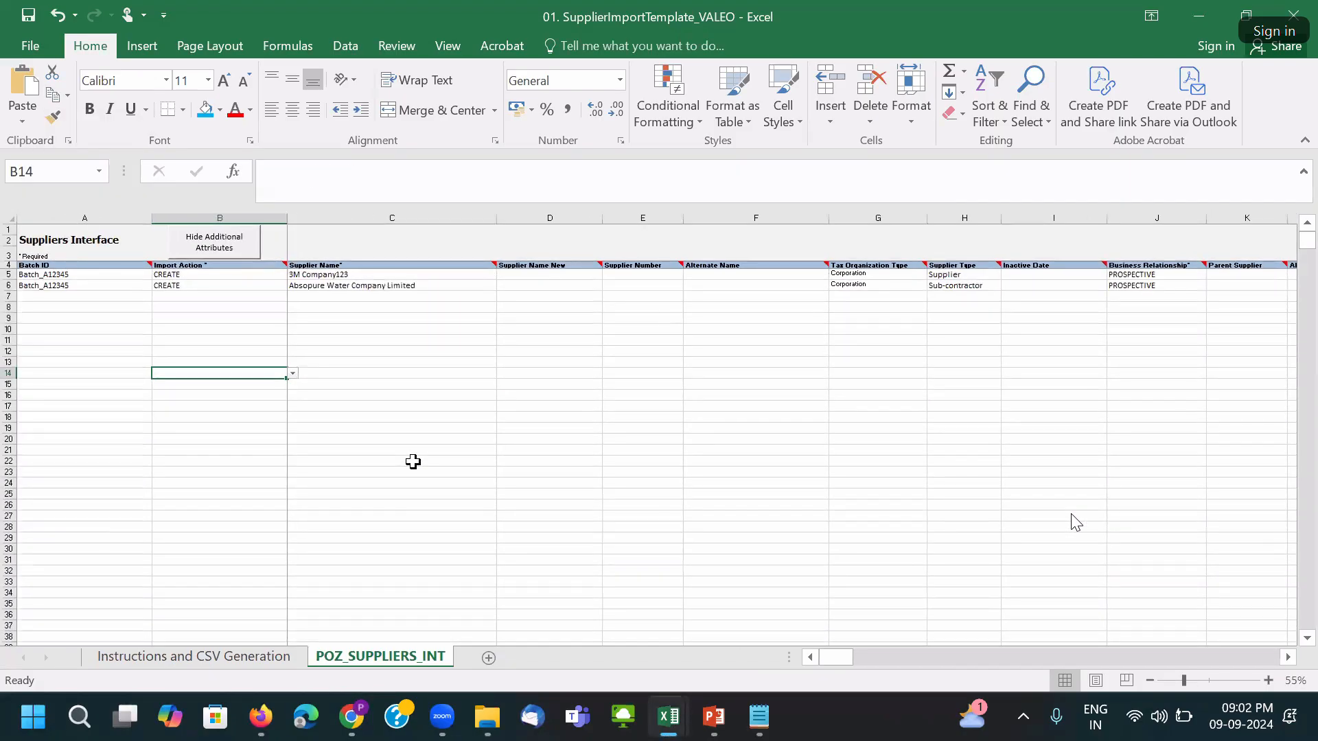
Save the workbook past the personal information warning and select cell A7.
{"action": "key", "text": "ctrl+s"}
{"action": "left_click", "coordinate": [627, 415]}
{"action": "left_click", "coordinate": [35, 295]}
{"action": "scroll", "coordinate": [163, 387], "scroll_direction": "up", "scroll_amount": 1, "text": "ctrl"}
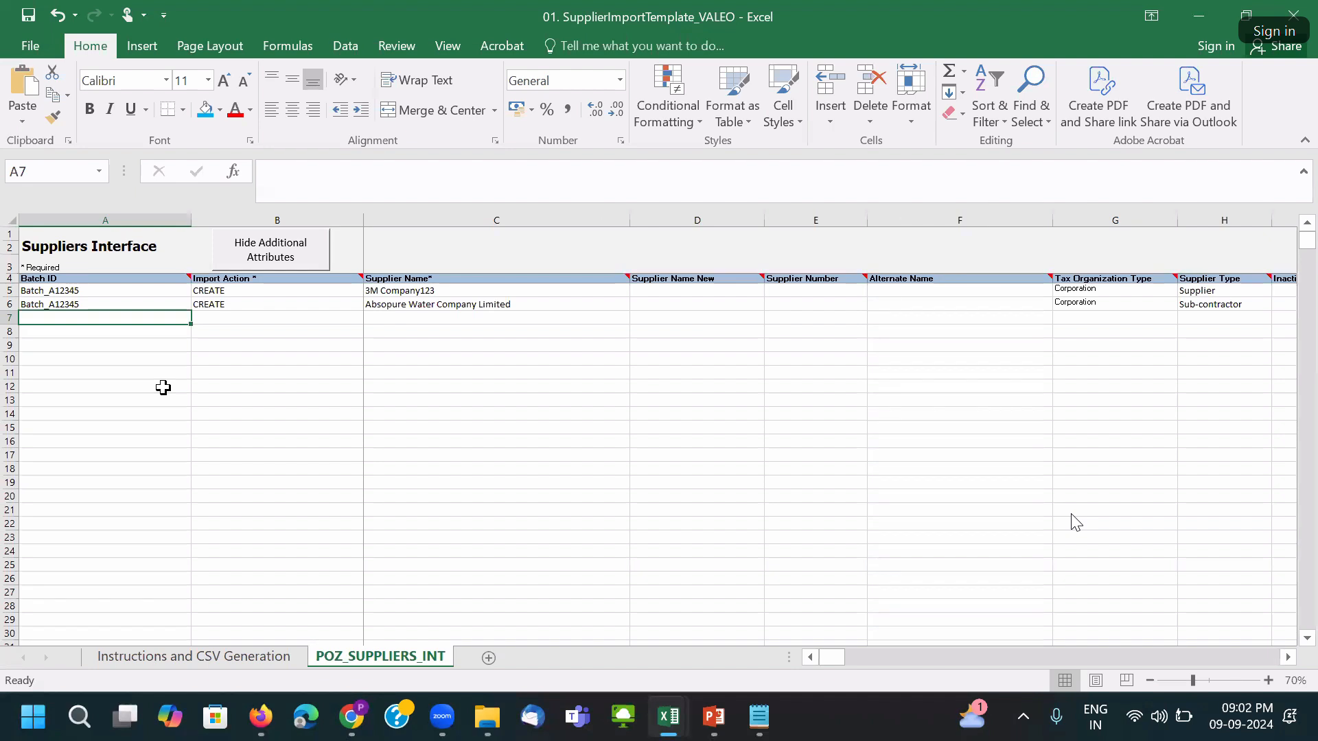
Enter batch ID VALEO_100 in A7 and copy the CREATE action for B7.
{"action": "left_click", "coordinate": [59, 336]}
{"action": "left_click", "coordinate": [56, 319]}
{"action": "type", "text": "VALEO_100"}
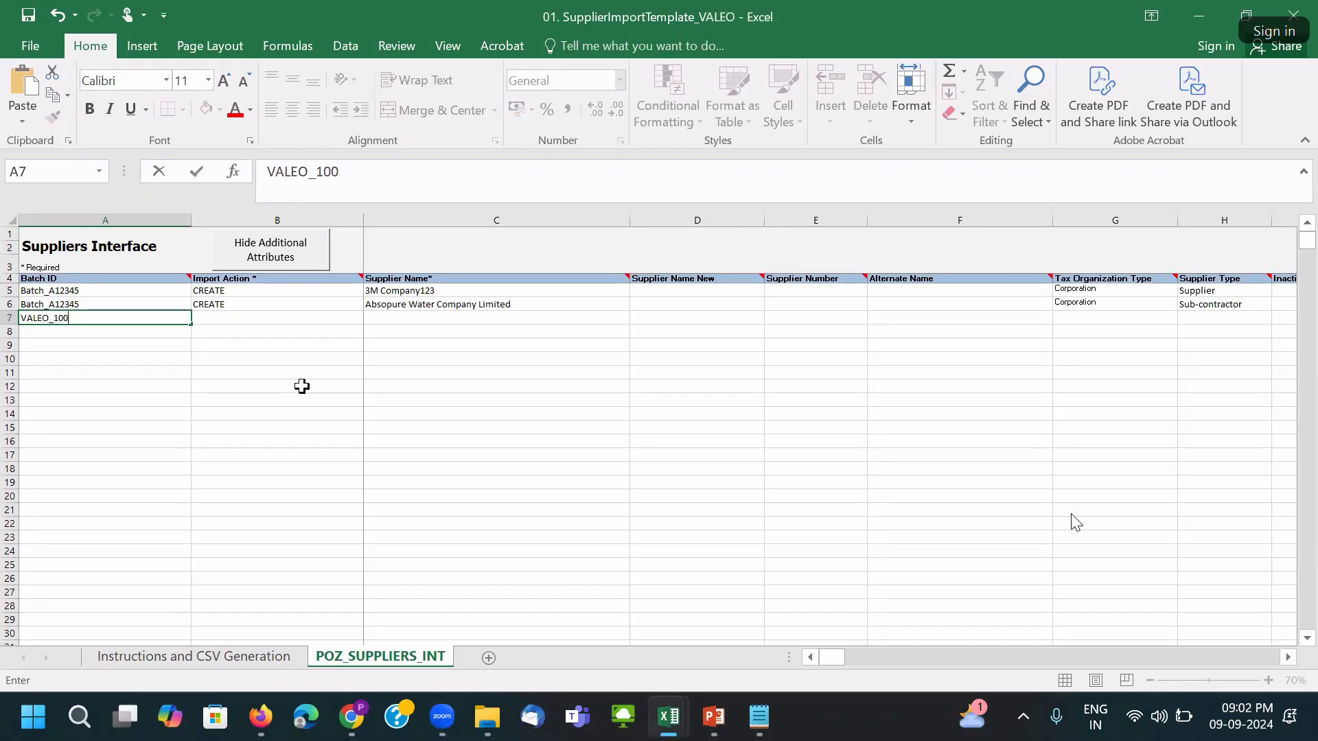
{"action": "left_click", "coordinate": [302, 386]}
{"action": "left_click", "coordinate": [227, 306]}
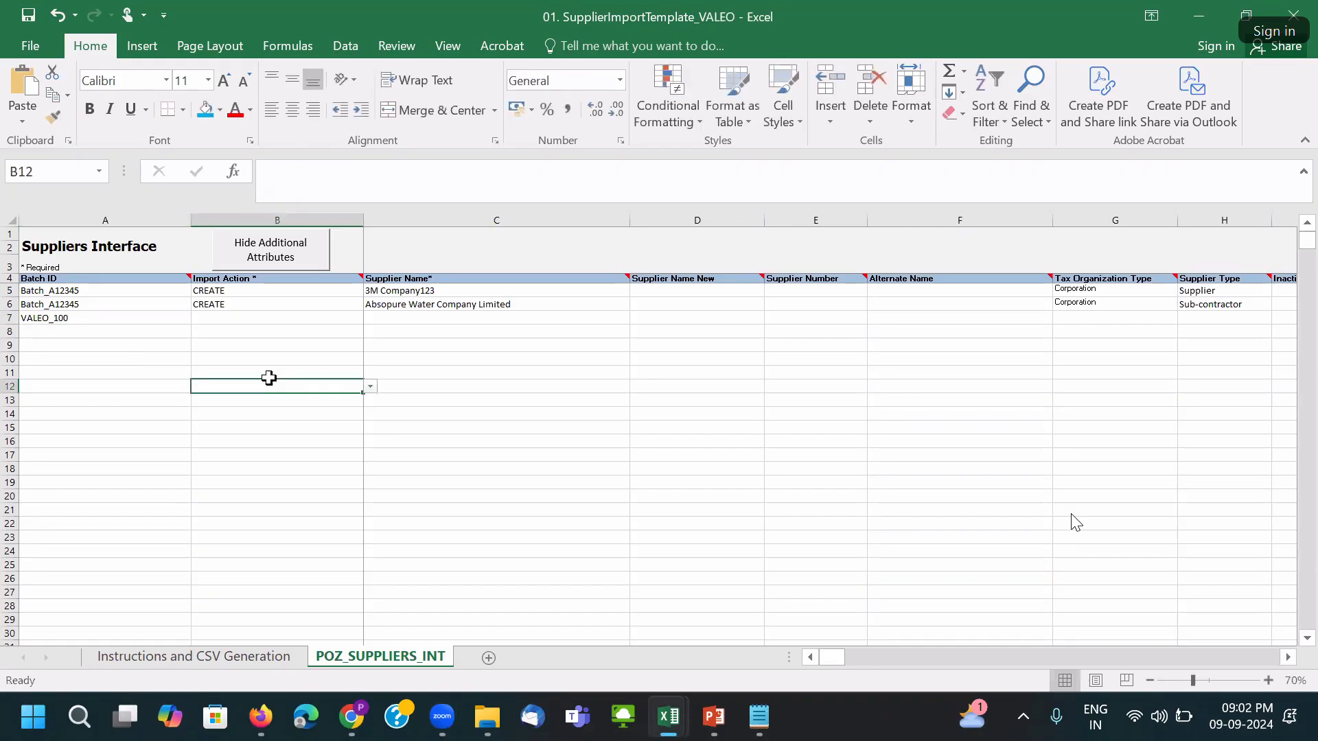
{"action": "key", "text": "ctrl+c"}
{"action": "left_click", "coordinate": [216, 320]}
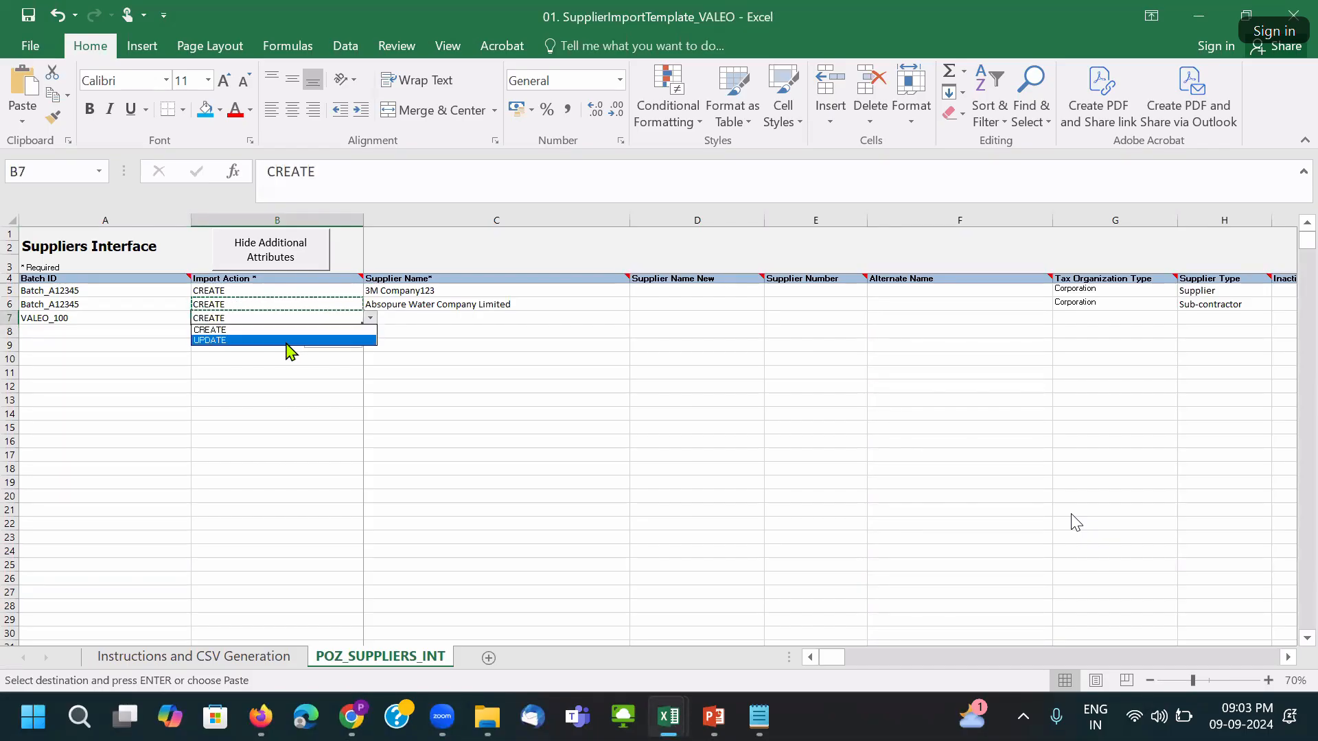
Paste supplier names Continental AG and Magna International Inc from Notepad into C7:C8.
{"action": "left_click", "coordinate": [473, 332]}
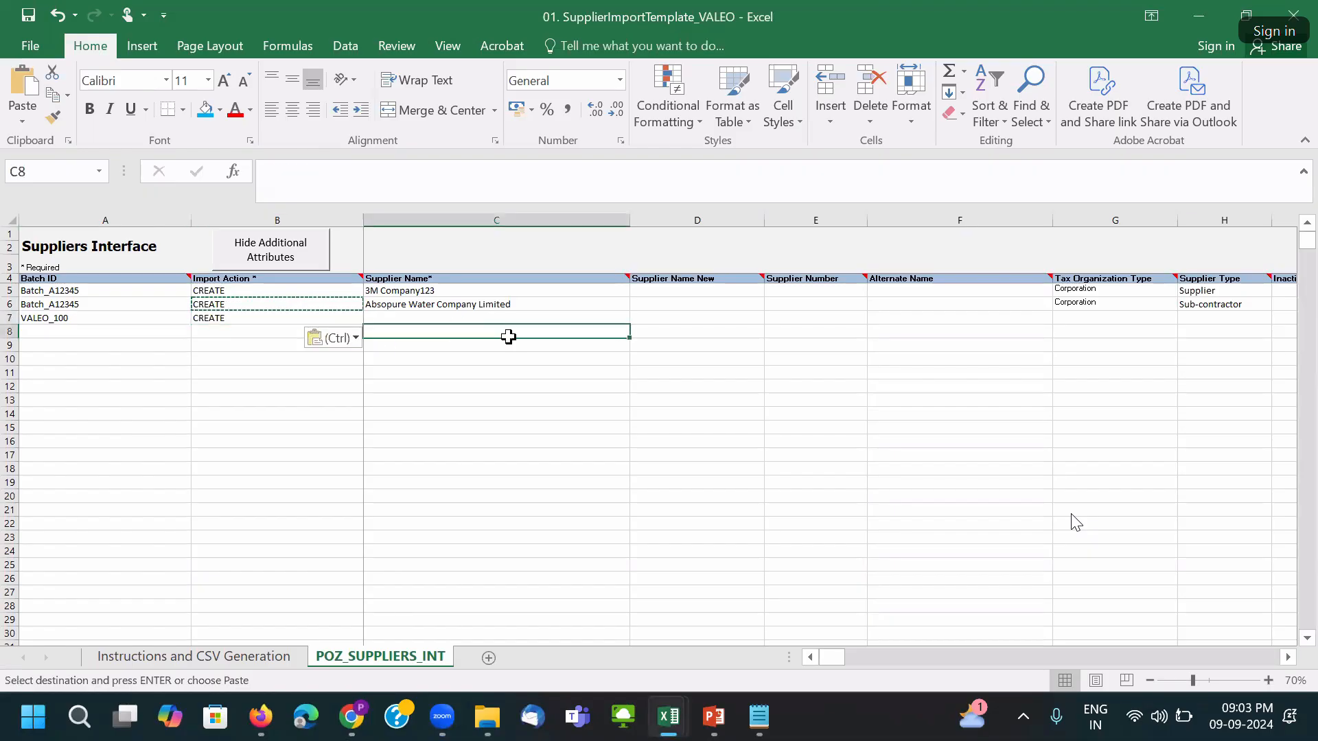
{"action": "left_click", "coordinate": [758, 717]}
{"action": "left_click", "coordinate": [780, 303]}
{"action": "left_click_drag", "start_coordinate": [751, 272], "coordinate": [519, 264]}
{"action": "left_click", "coordinate": [768, 289]}
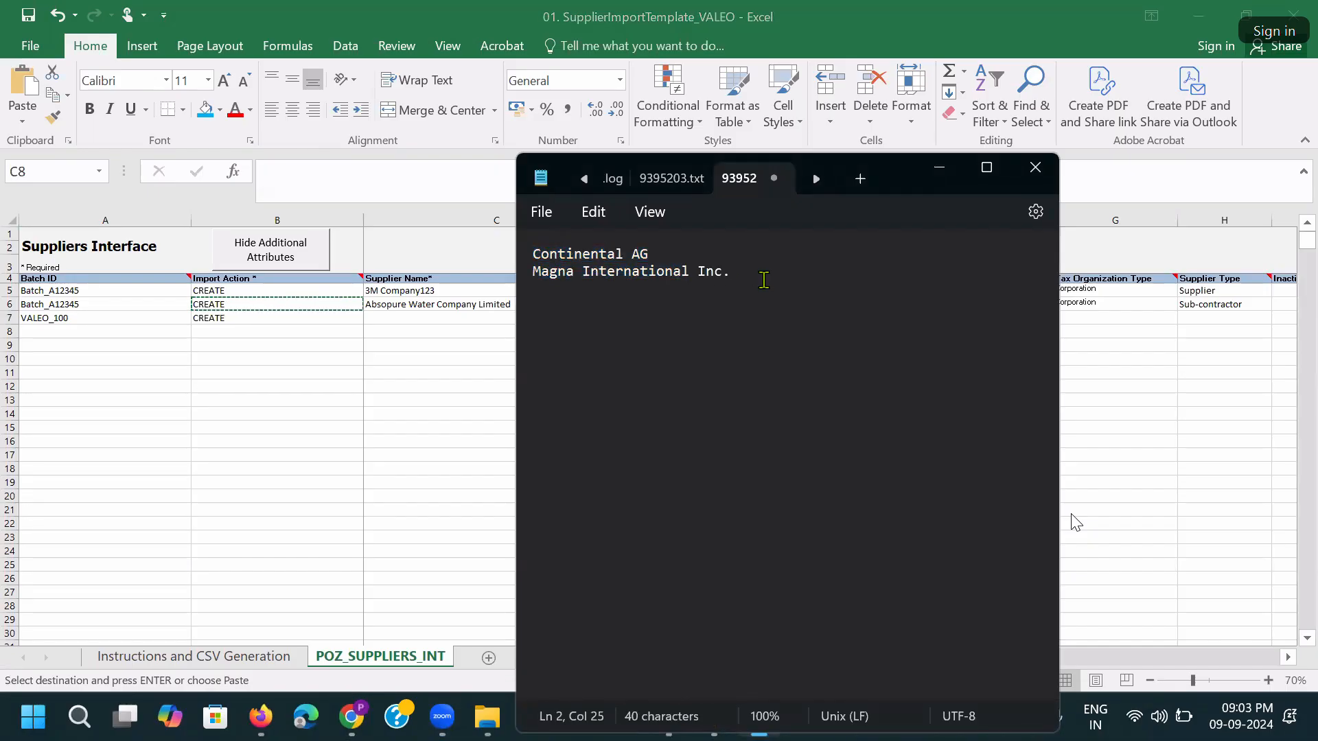
{"action": "left_click_drag", "start_coordinate": [742, 274], "coordinate": [514, 260]}
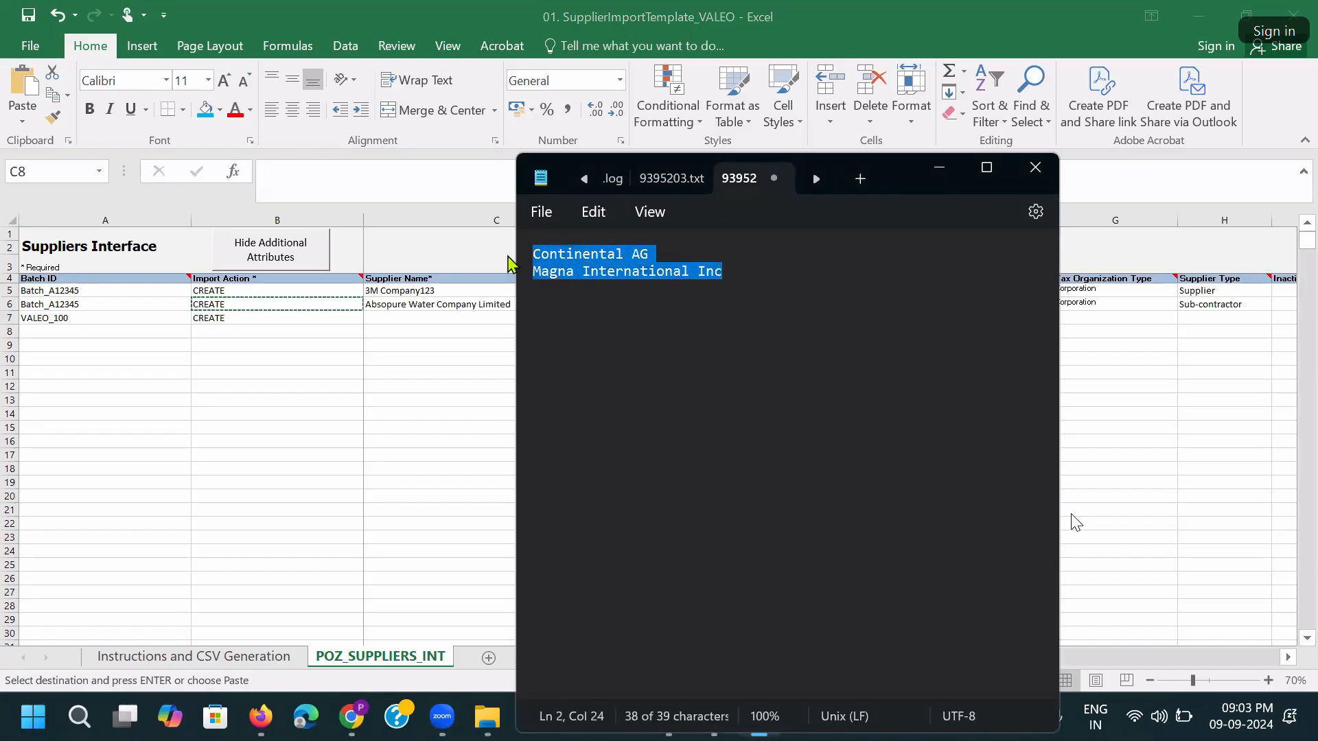
{"action": "key", "text": "ctrl+c"}
{"action": "key", "text": "alt+Tab"}
{"action": "left_click", "coordinate": [432, 313]}
{"action": "key", "text": "ctrl+v"}
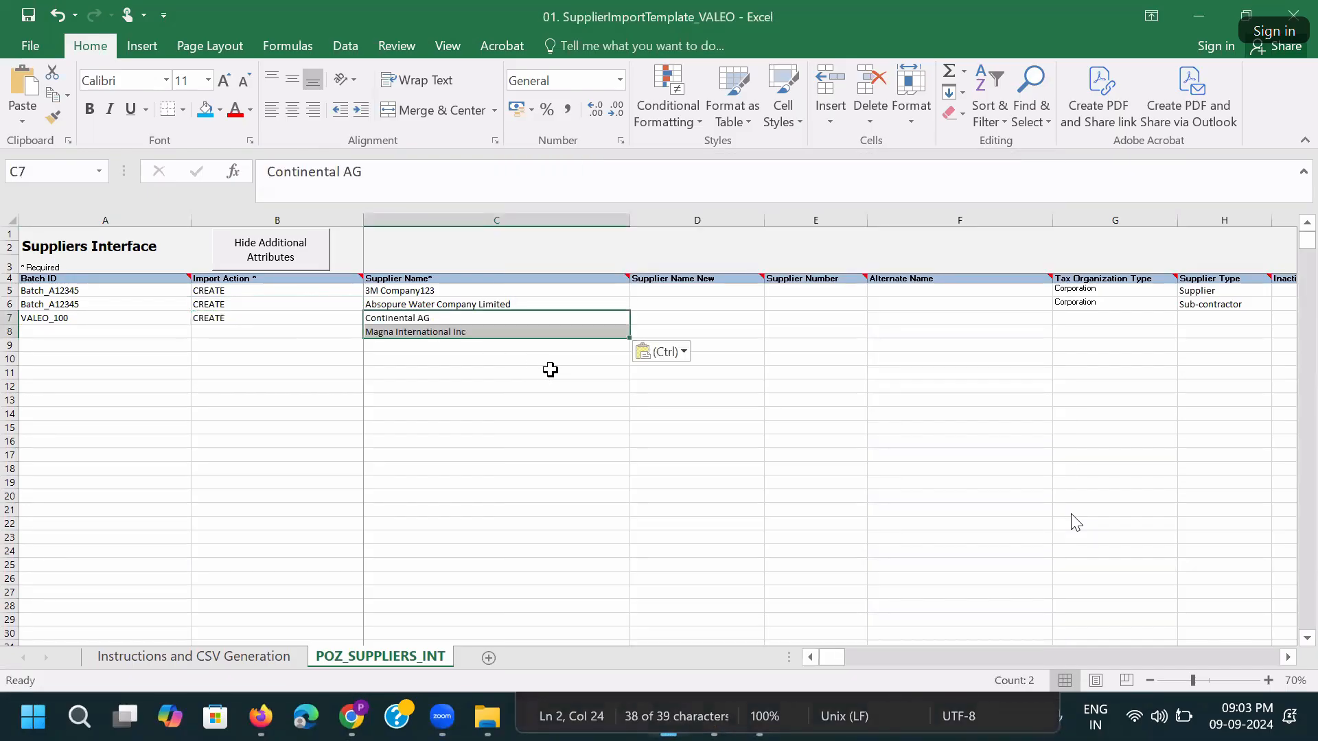
{"action": "left_click", "coordinate": [677, 318]}
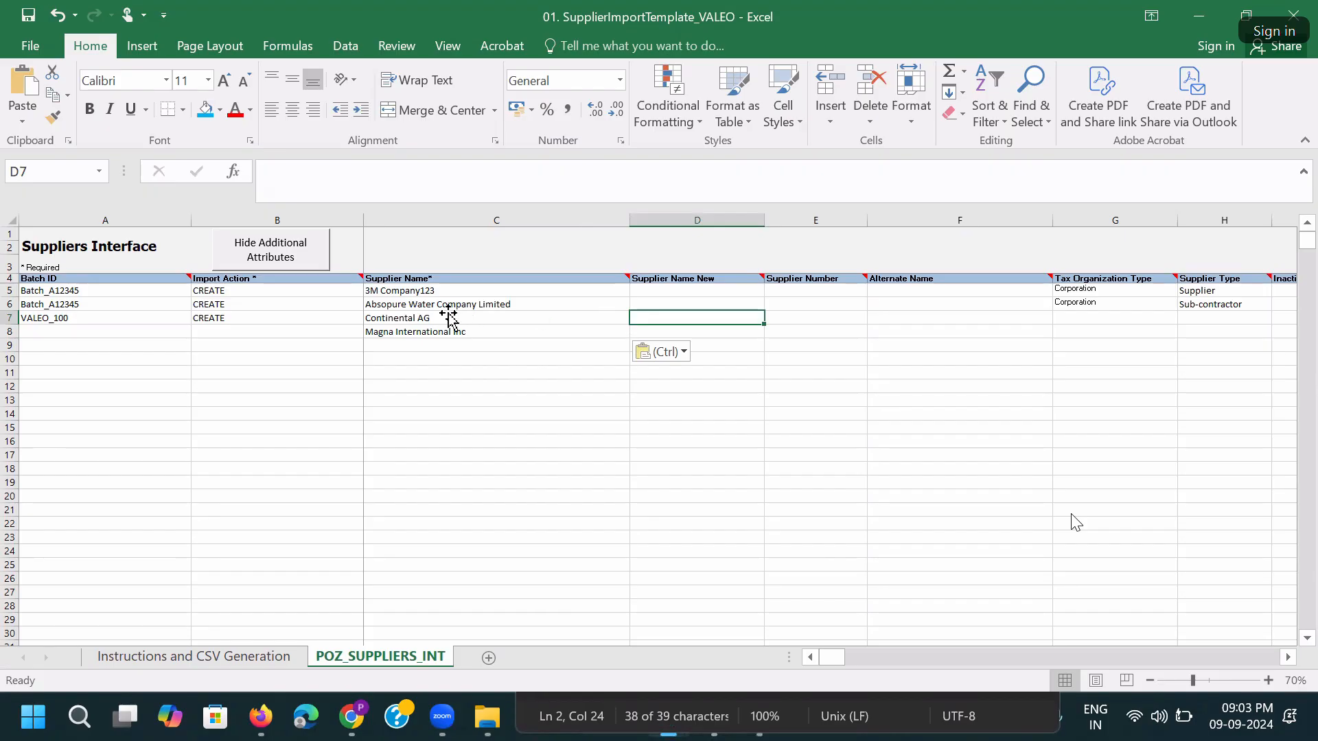
{"action": "left_click", "coordinate": [383, 320]}
{"action": "left_click_drag", "start_coordinate": [469, 320], "coordinate": [469, 332]}
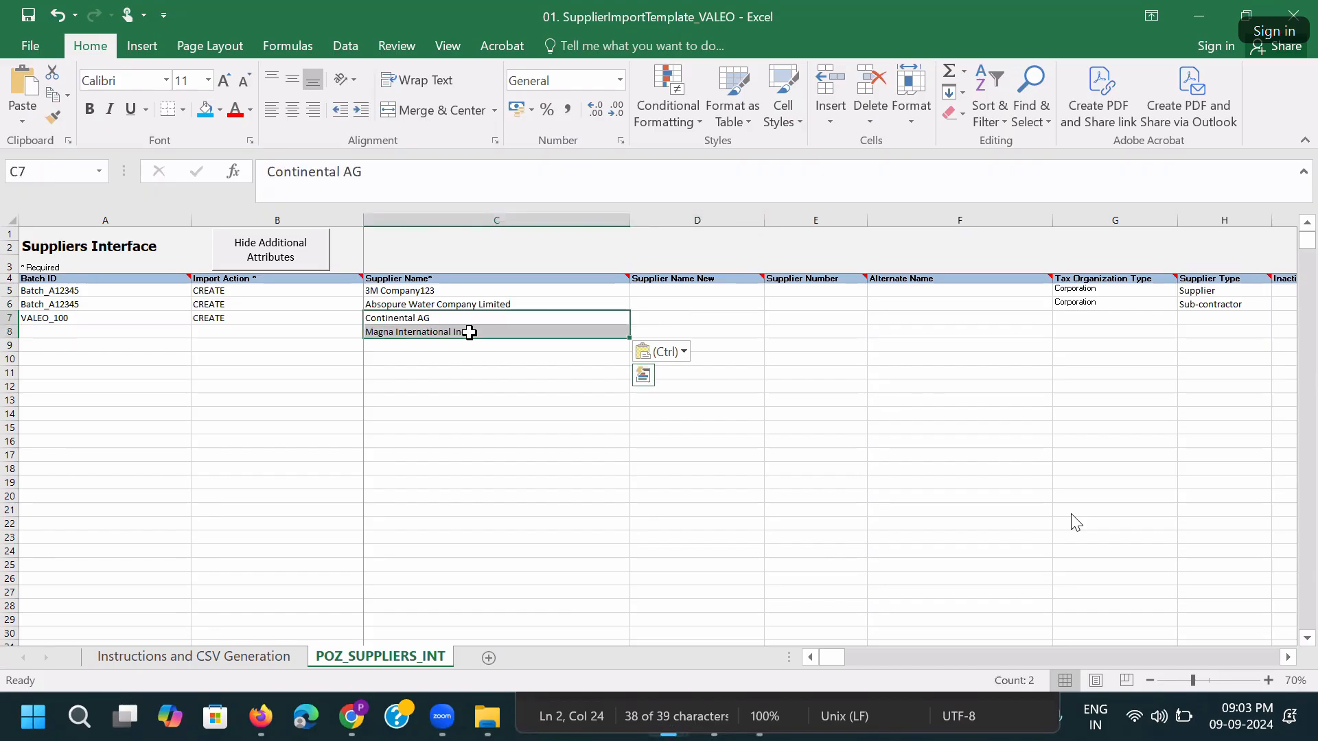
Copy row 7's VALEO_100 and CREATE values into A8:B8.
{"action": "left_click", "coordinate": [660, 325]}
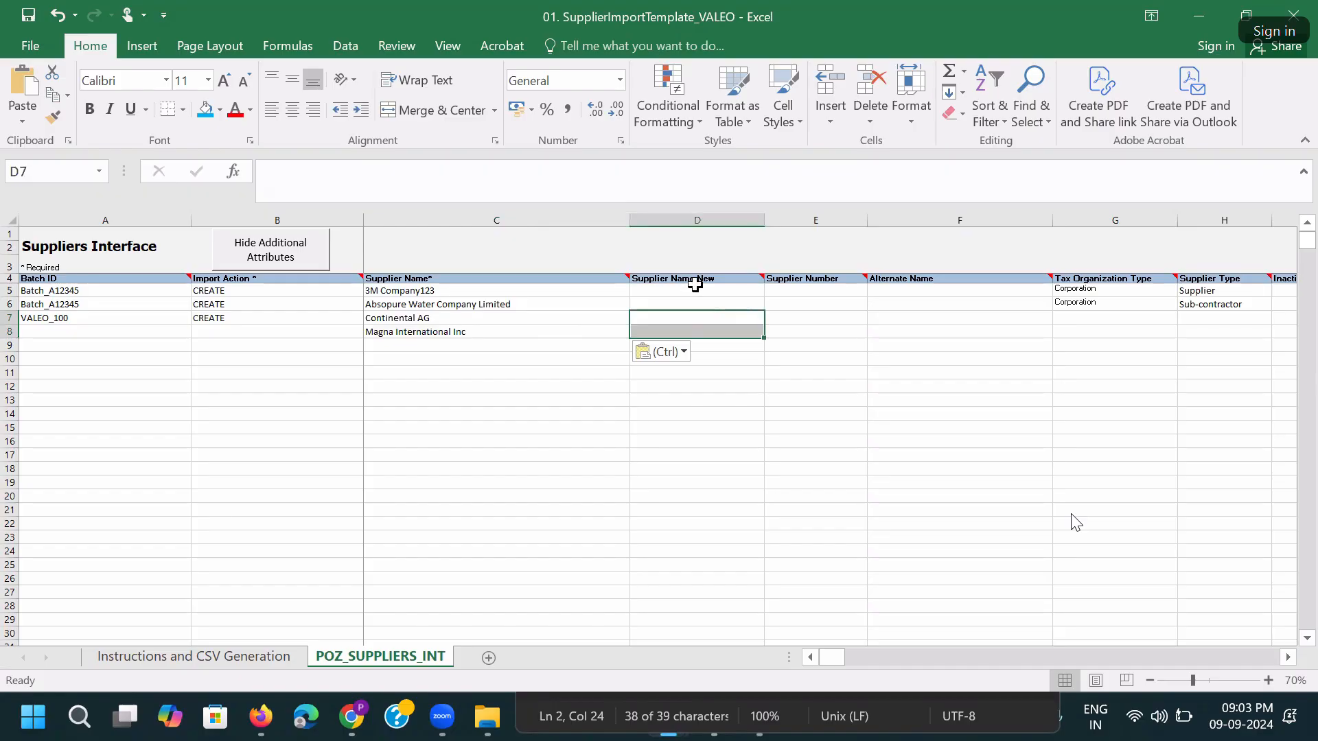
{"action": "left_click_drag", "start_coordinate": [661, 325], "coordinate": [664, 332]}
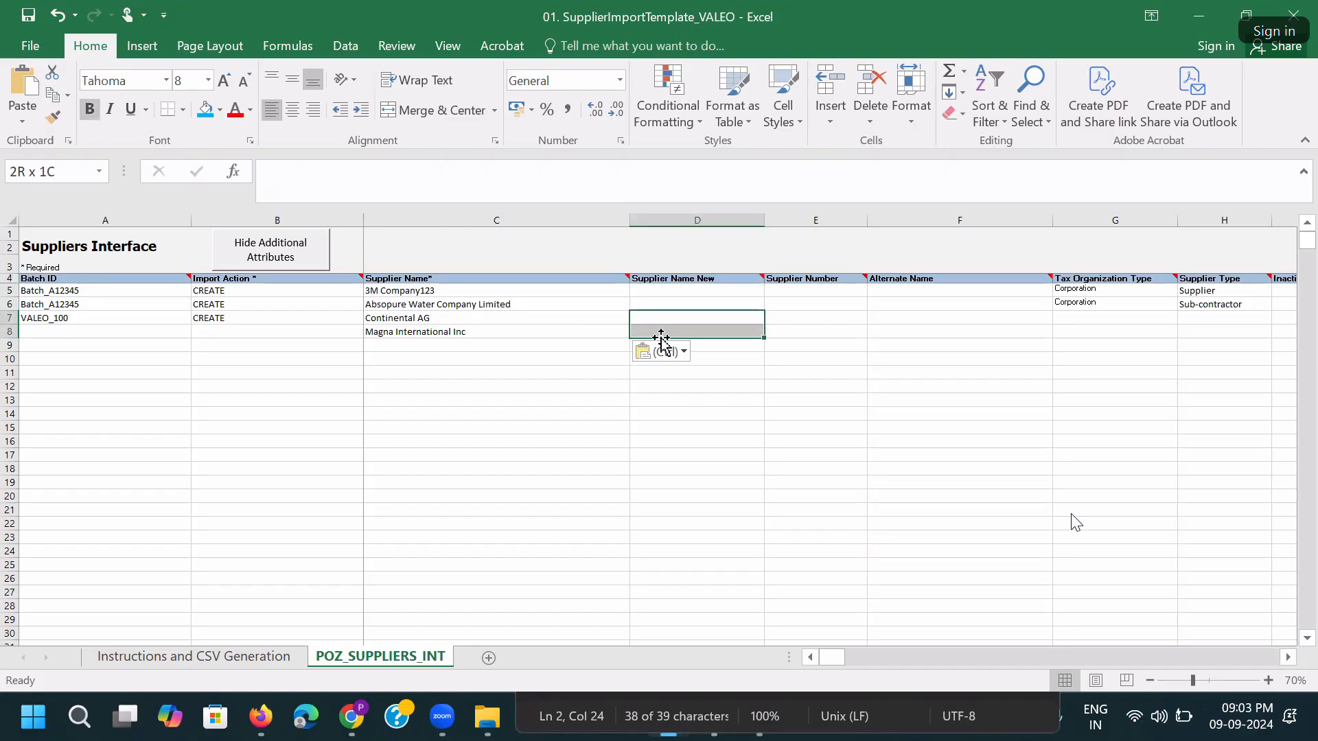
{"action": "left_click", "coordinate": [260, 320]}
{"action": "left_click", "coordinate": [363, 320]}
{"action": "left_click", "coordinate": [371, 319]}
{"action": "left_click", "coordinate": [423, 352]}
{"action": "left_click_drag", "start_coordinate": [20, 323], "coordinate": [209, 319]}
{"action": "key", "text": "ctrl+c"}
{"action": "left_click", "coordinate": [89, 331]}
{"action": "key", "text": "ctrl+v"}
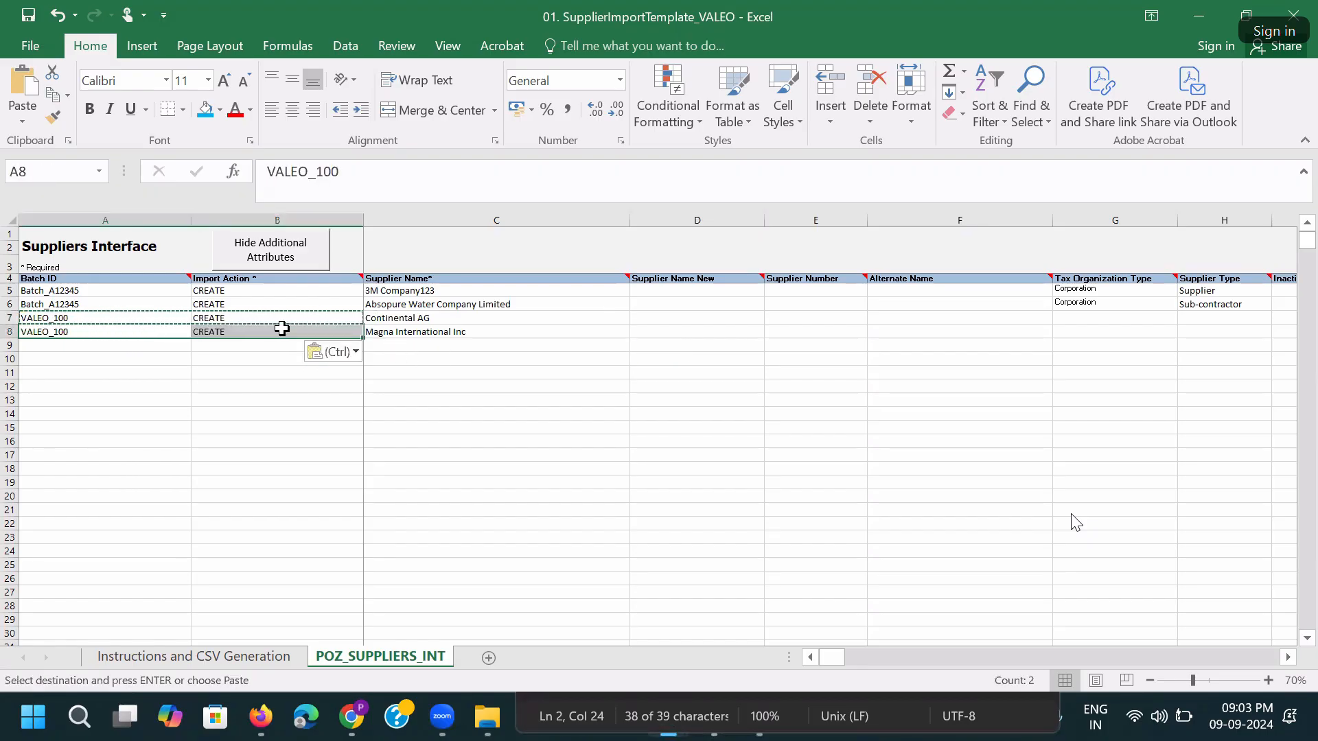
Copy the Corporation tax organization type into G7:G8.
{"action": "left_click", "coordinate": [671, 331]}
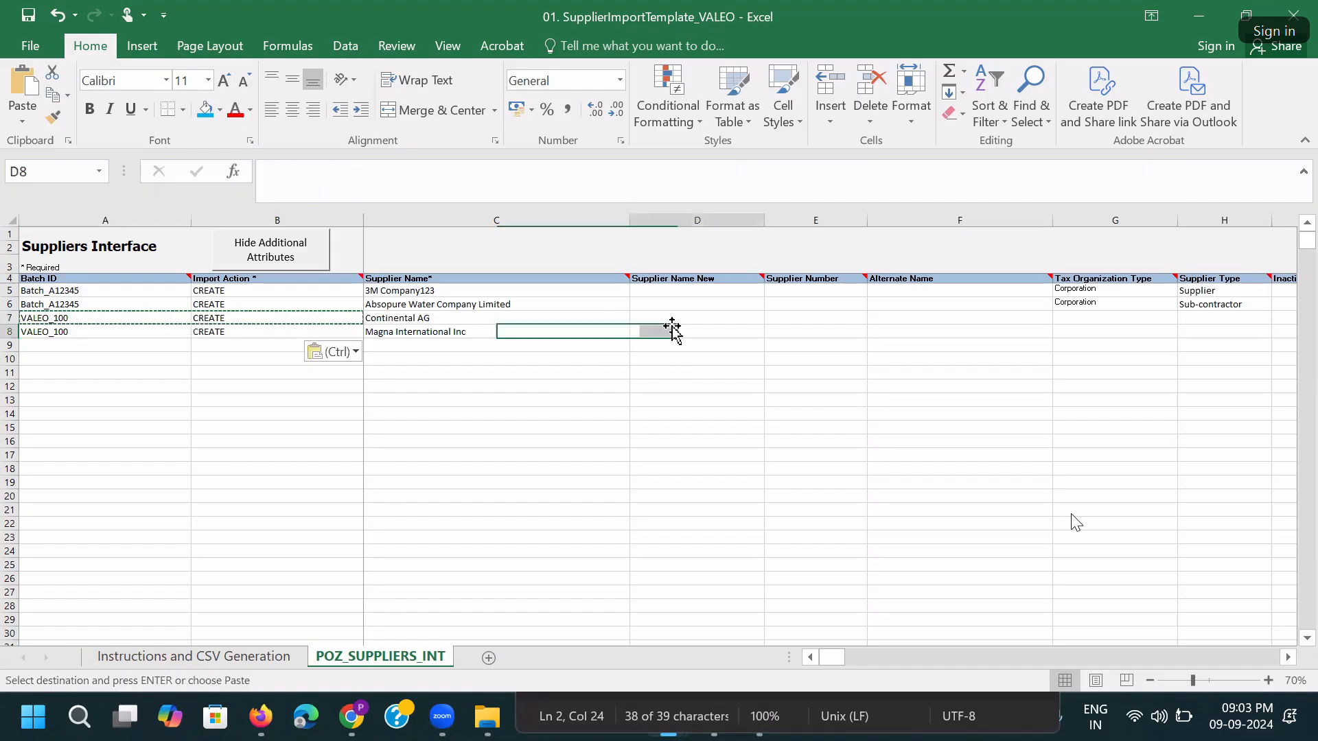
{"action": "left_click", "coordinate": [824, 328]}
{"action": "left_click", "coordinate": [812, 317]}
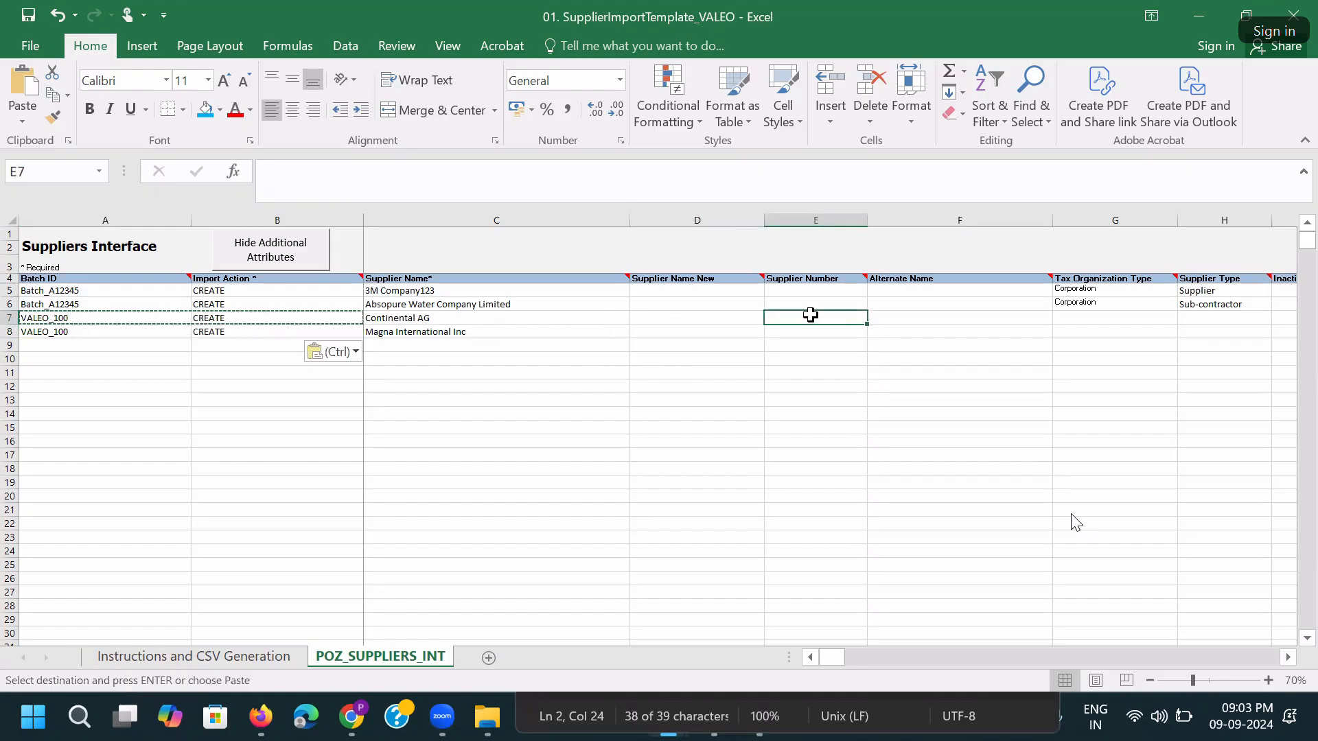
{"action": "key", "text": "Right"}
{"action": "key", "text": "Right"}
{"action": "key", "text": "Right"}
{"action": "key", "text": "Right"}
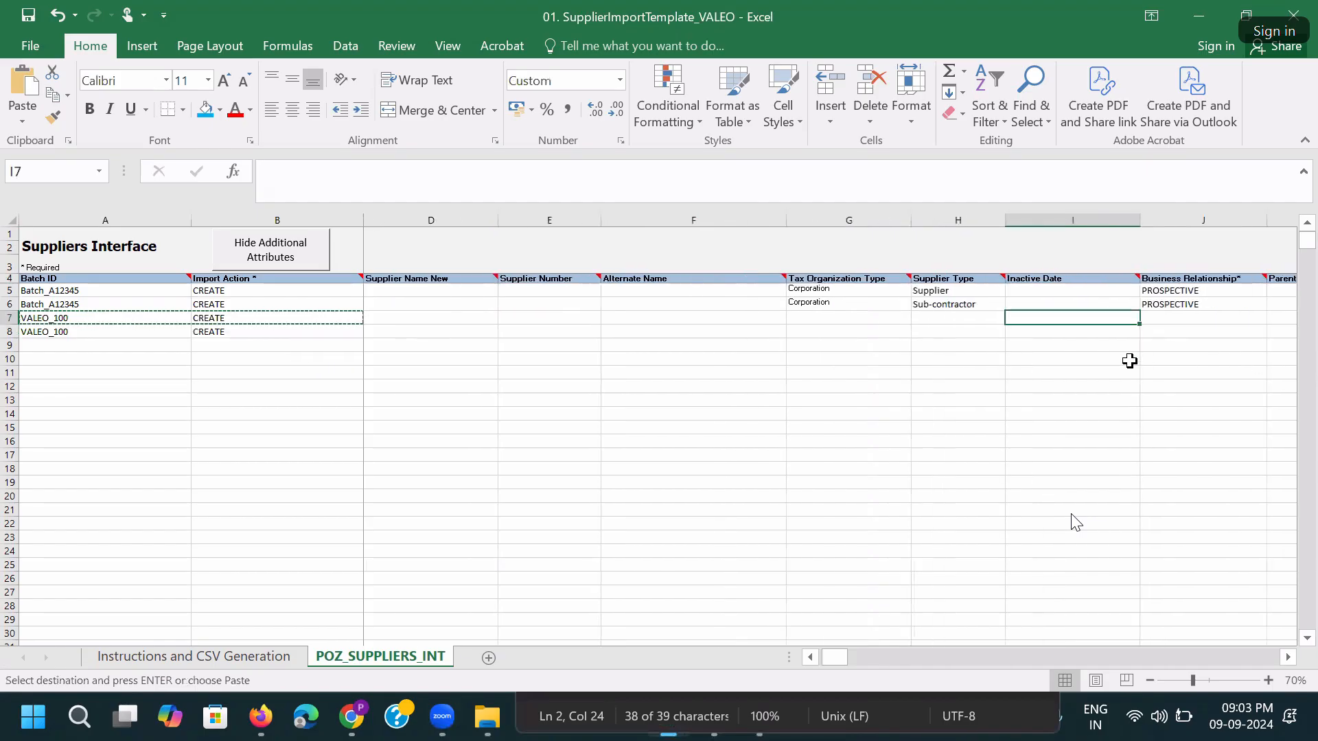
{"action": "left_click_drag", "start_coordinate": [841, 289], "coordinate": [845, 303]}
{"action": "key", "text": "ctrl+c"}
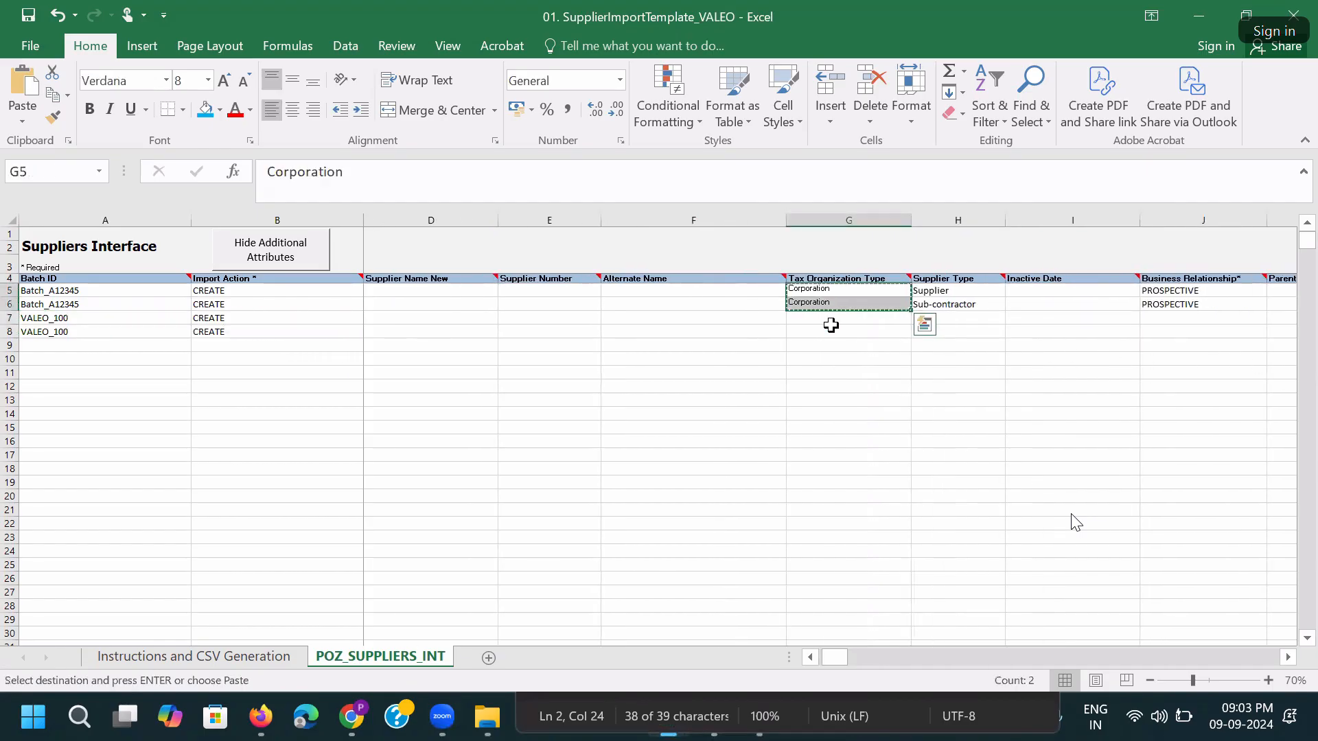
{"action": "left_click", "coordinate": [827, 318]}
{"action": "key", "text": "ctrl+v"}
{"action": "left_click", "coordinate": [960, 291]}
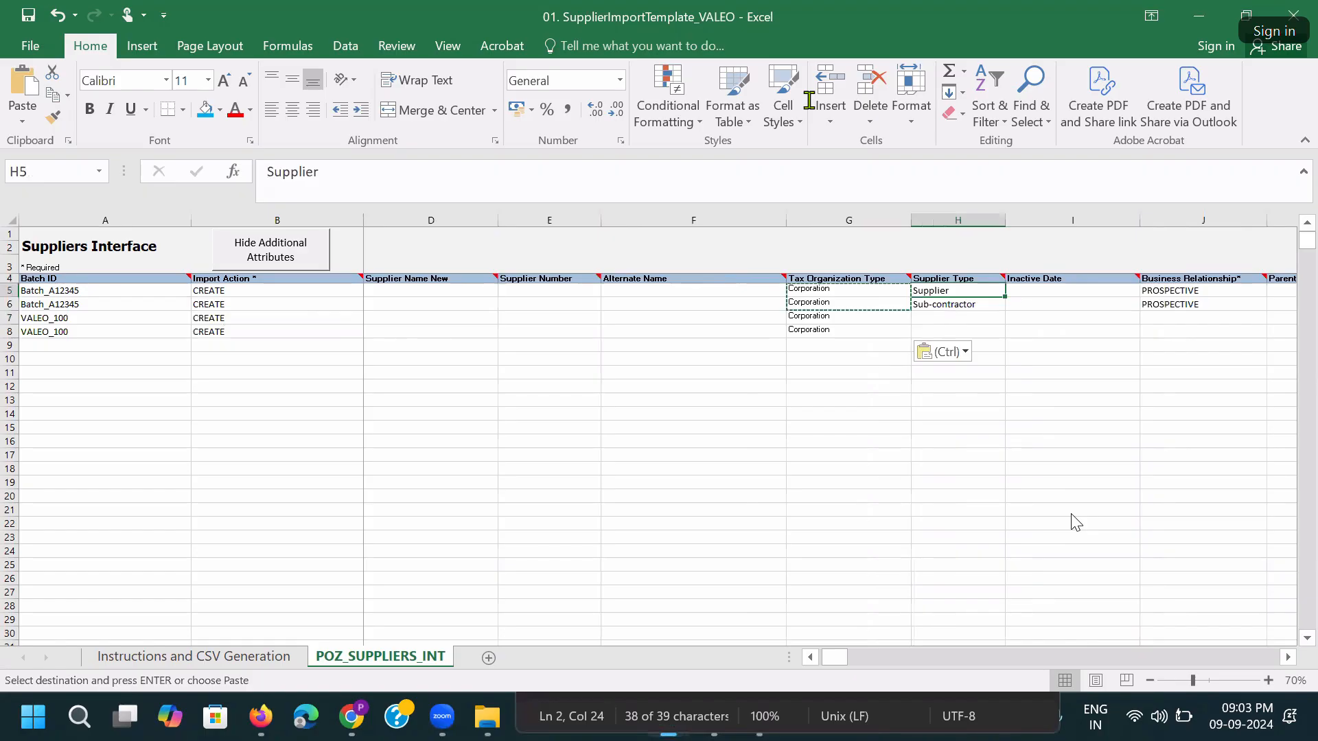
Paste Supplier Type 'Supplier' from row 5 into H7 and H8.
{"action": "key", "text": "ctrl+c"}
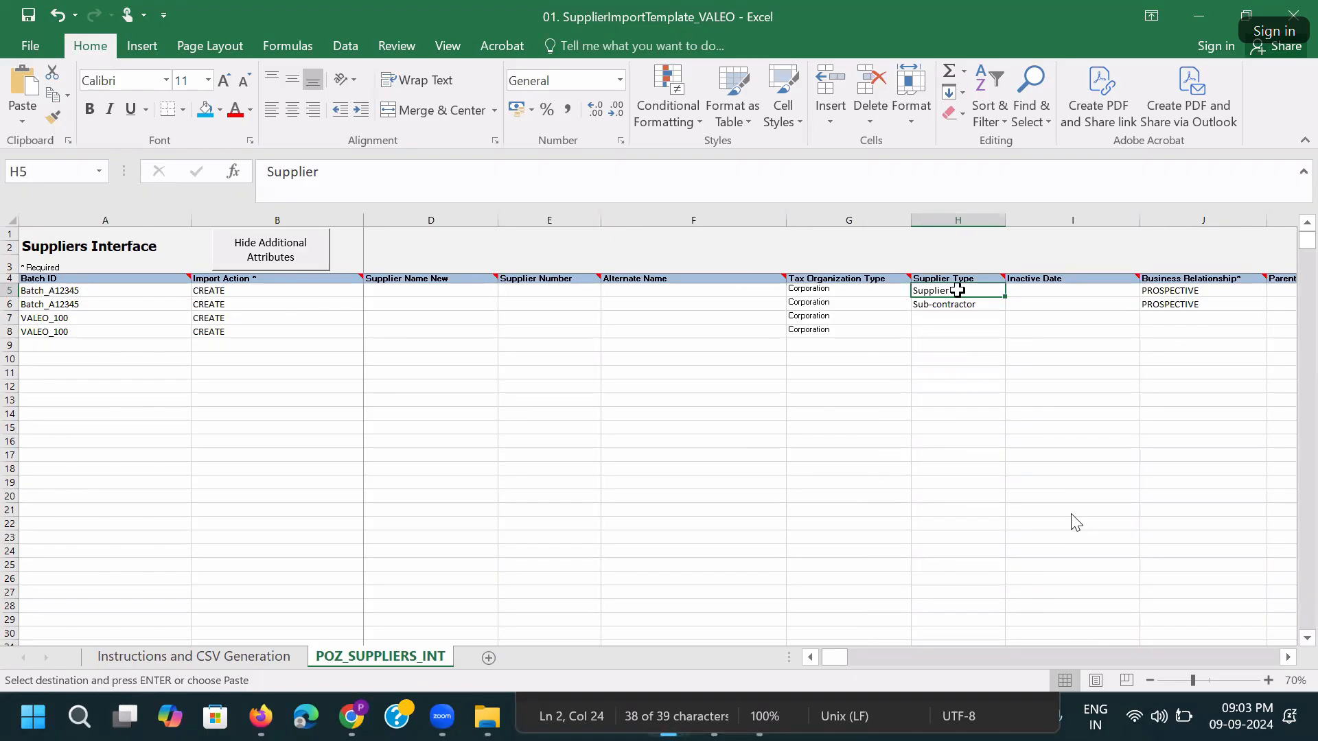
{"action": "left_click", "coordinate": [944, 318]}
{"action": "key", "text": "ctrl+v"}
{"action": "left_click", "coordinate": [947, 334]}
{"action": "key", "text": "ctrl+v"}
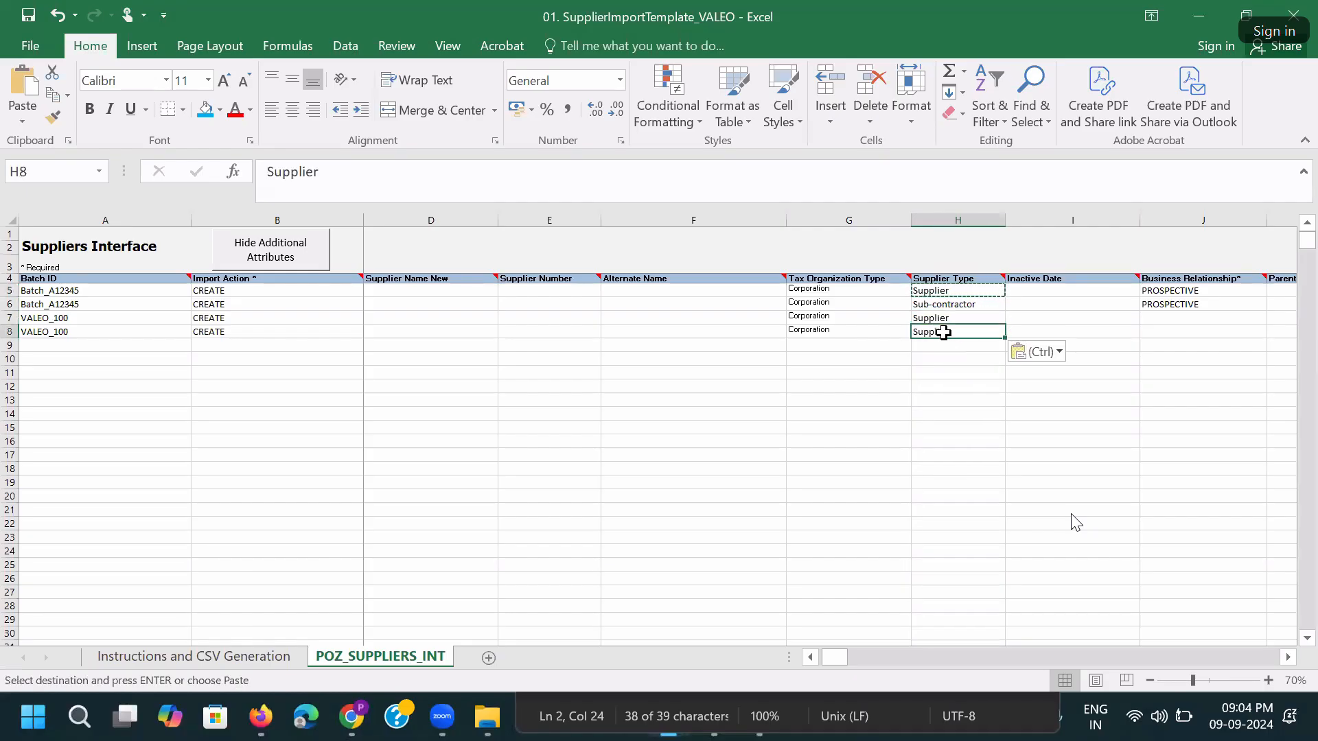
{"action": "left_click", "coordinate": [1084, 318]}
Set row 6's Business Relationship to SPEND_AUTHORIZED and copy it into J7 and J8.
{"action": "left_click", "coordinate": [1198, 304]}
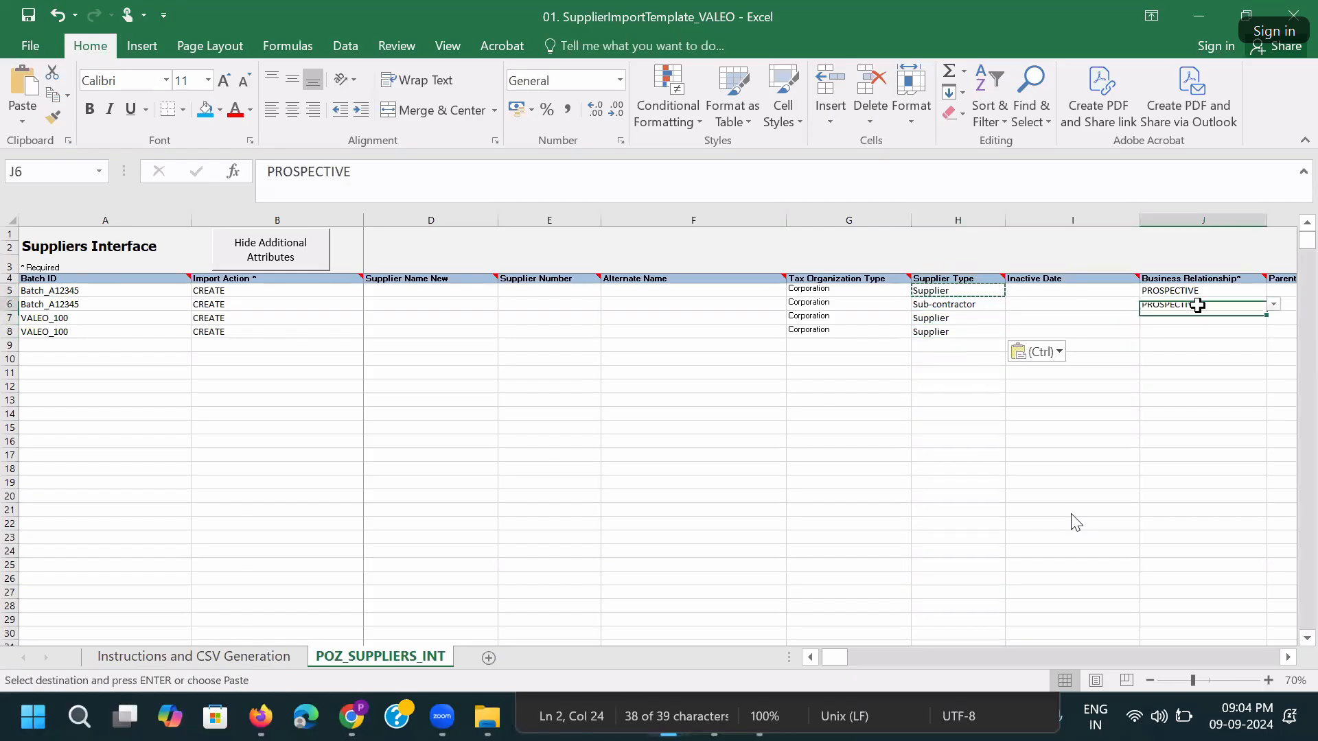
{"action": "left_click", "coordinate": [1273, 304]}
{"action": "left_click", "coordinate": [1253, 326]}
{"action": "key", "text": "ctrl+c"}
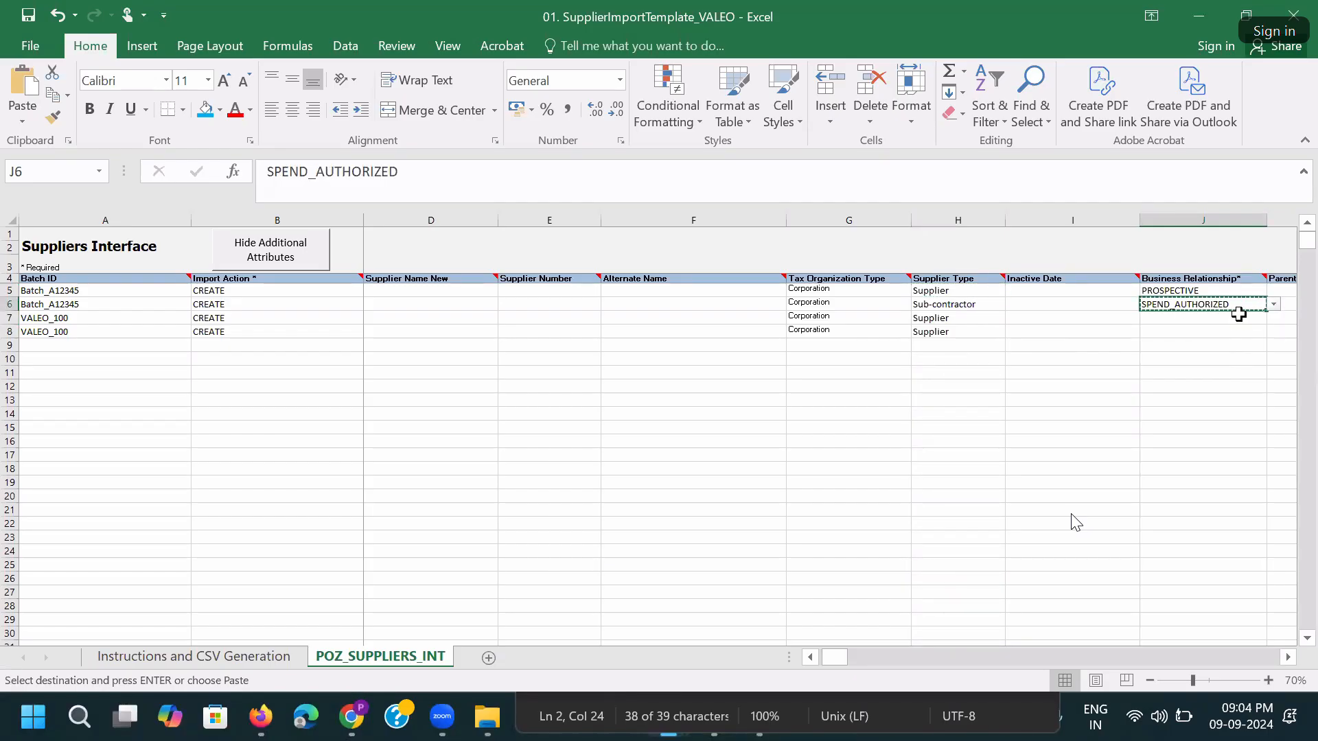
{"action": "left_click", "coordinate": [1205, 317]}
{"action": "key", "text": "ctrl+v"}
{"action": "left_click", "coordinate": [1200, 331]}
{"action": "key", "text": "ctrl+v"}
{"action": "left_click", "coordinate": [1281, 318]}
{"action": "key", "text": "Right"}
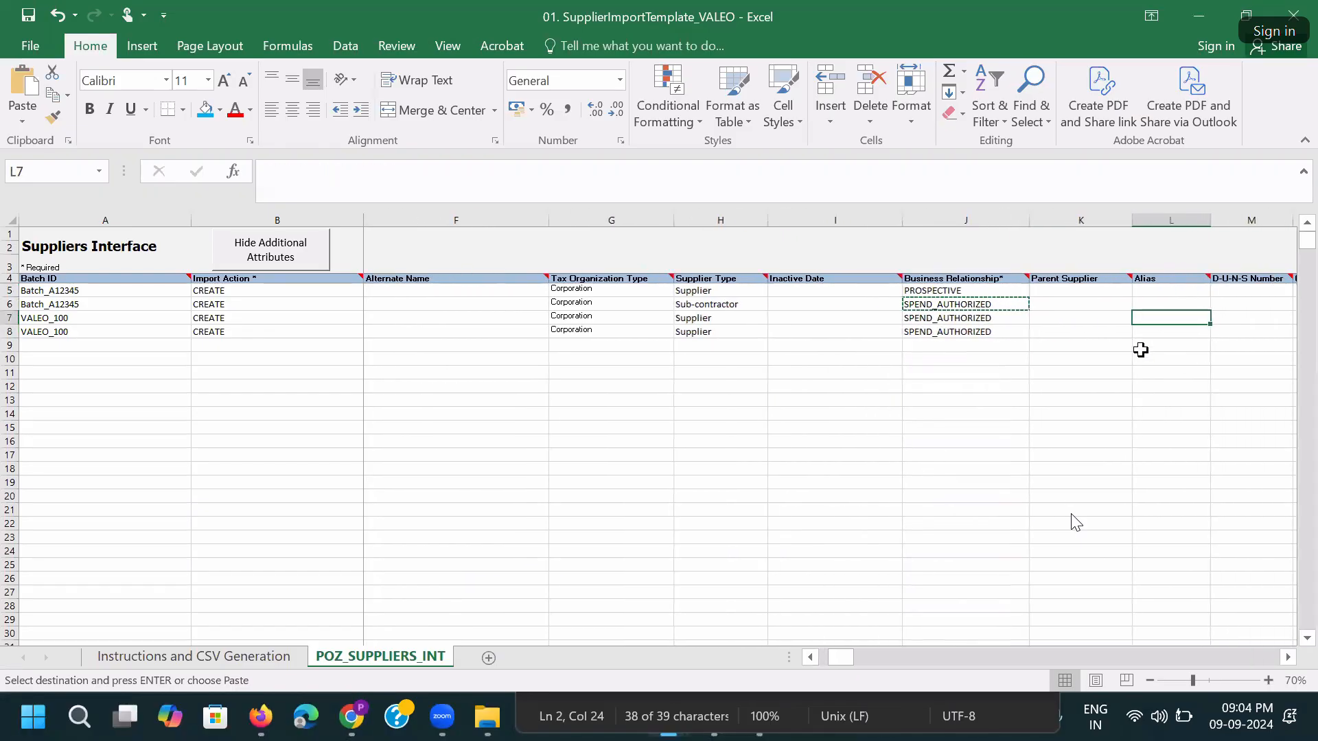
{"action": "left_click", "coordinate": [1074, 331]}
{"action": "key", "text": "Right"}
{"action": "key", "text": "Right"}
{"action": "key", "text": "Right"}
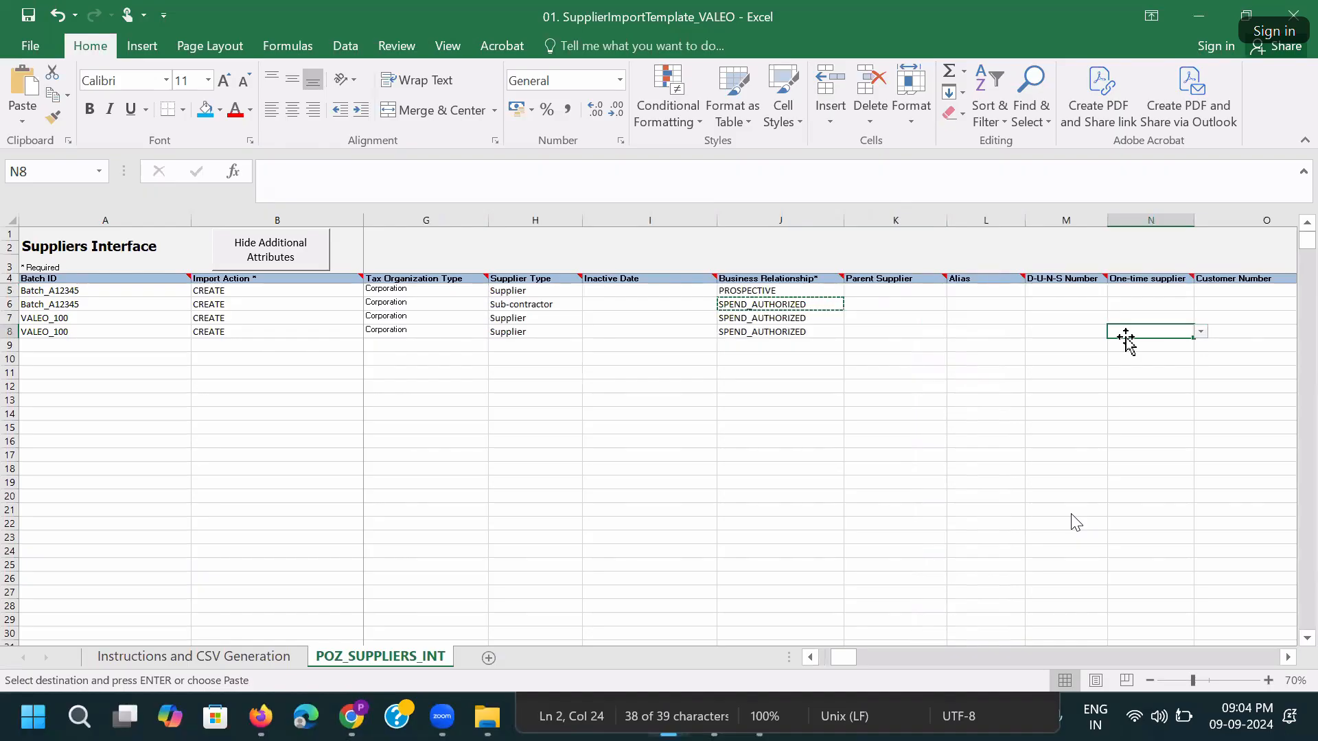
Hide columns O–U, Customer Number through Business Classifications Not Applicable.
{"action": "key", "text": "Right"}
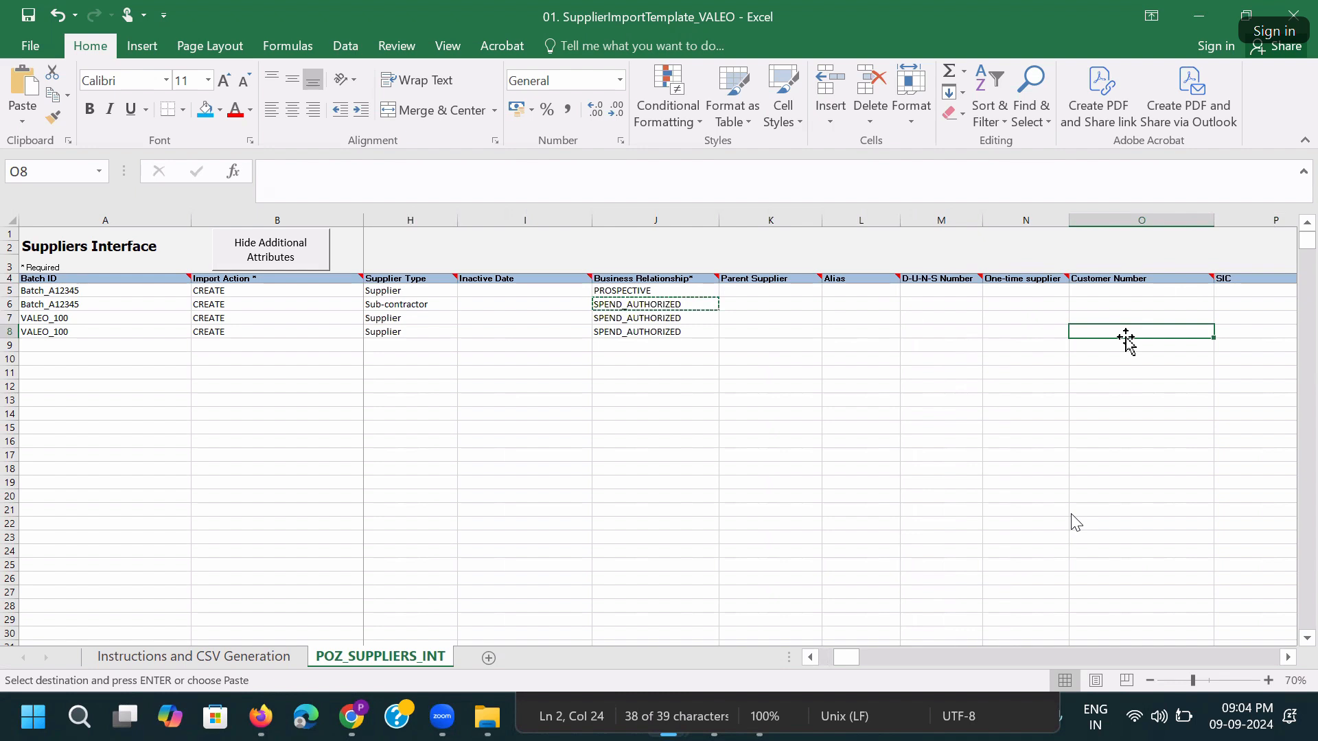
{"action": "key", "text": "Right"}
{"action": "key", "text": "Right"}
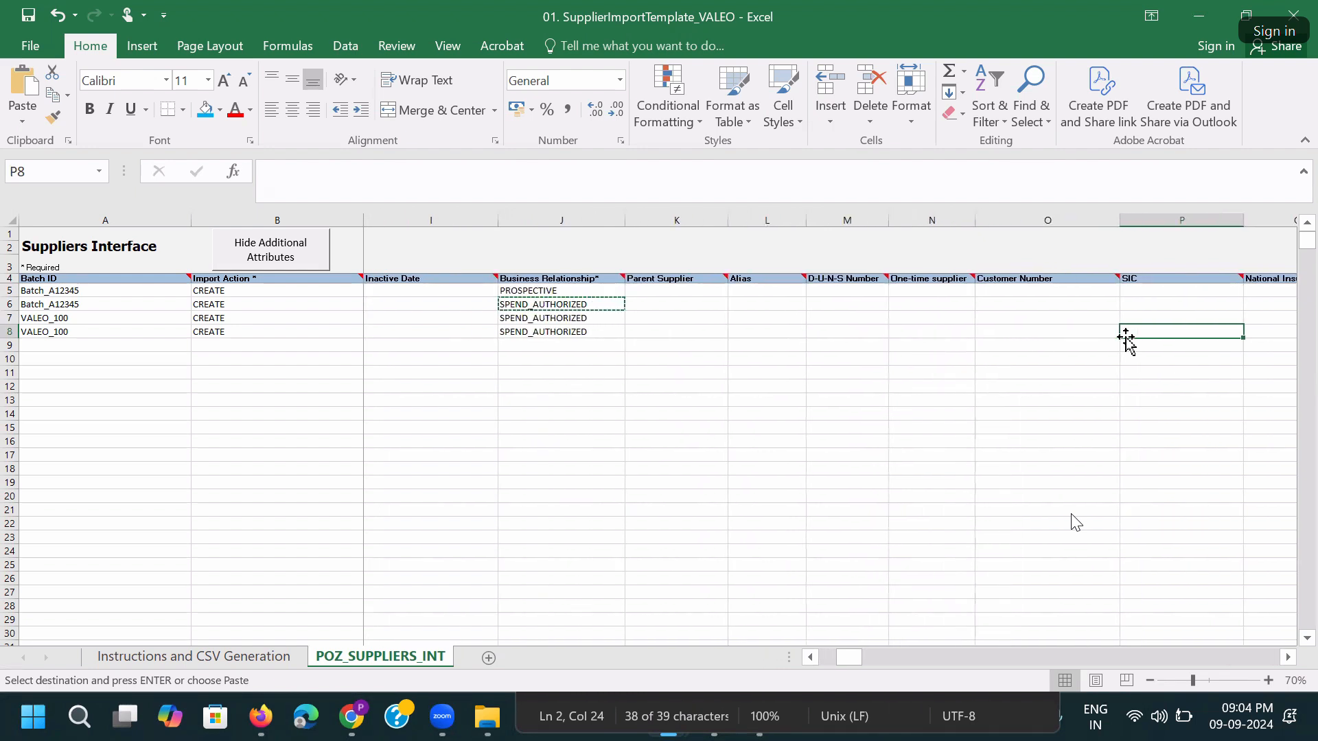
{"action": "key", "text": "Right"}
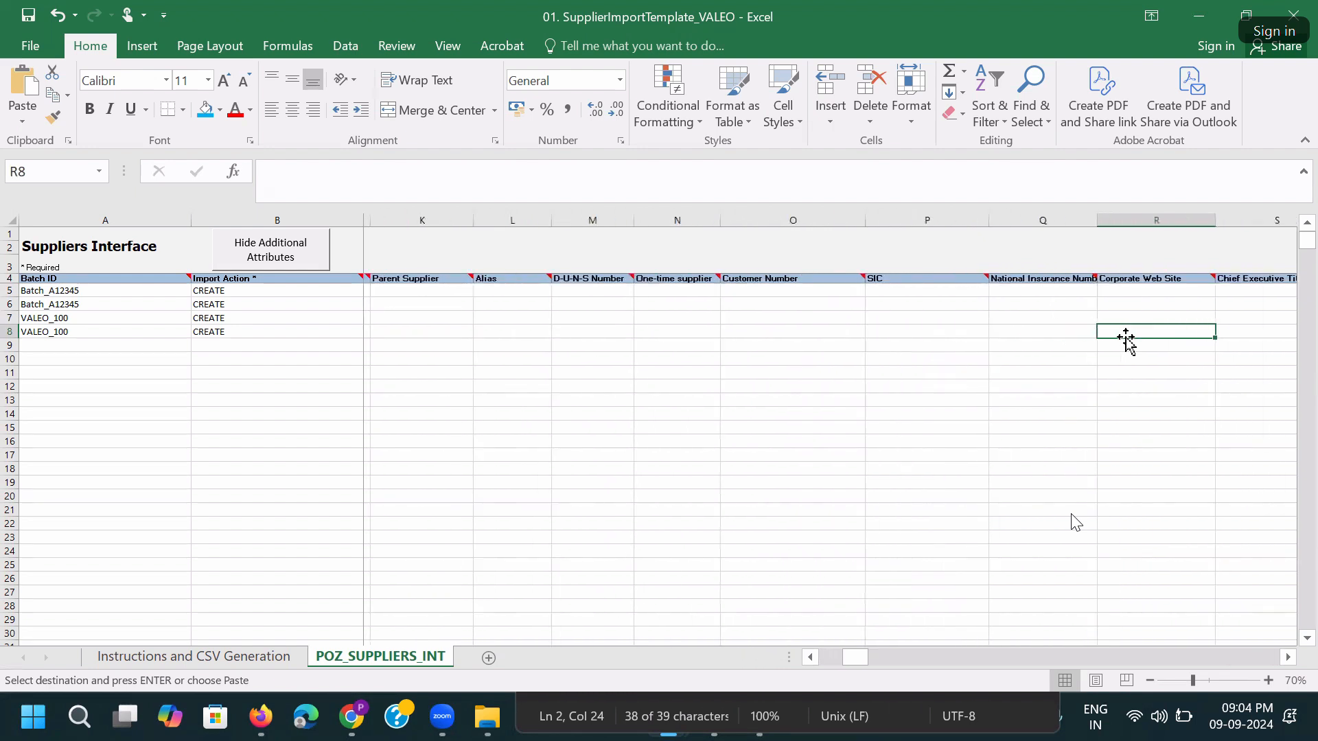
{"action": "key", "text": "Right"}
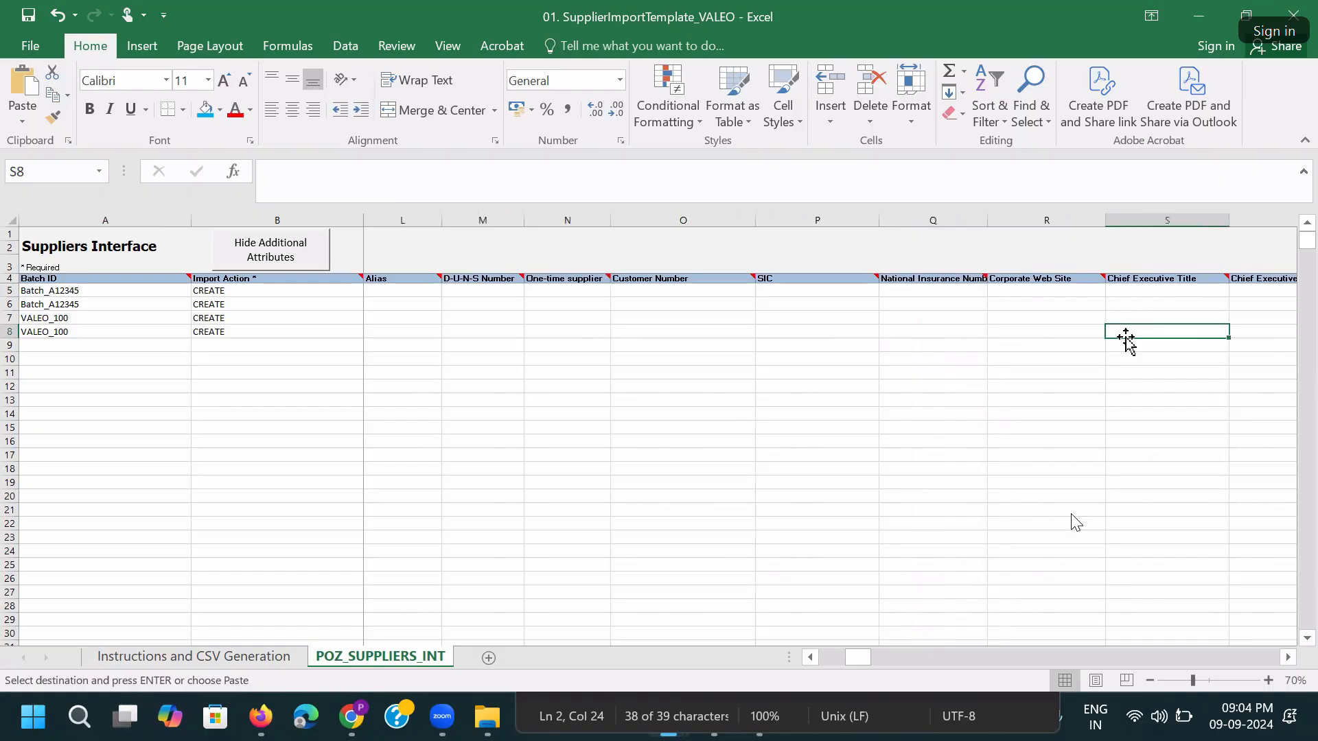
{"action": "key", "text": "Right"}
{"action": "key", "text": "Right"}
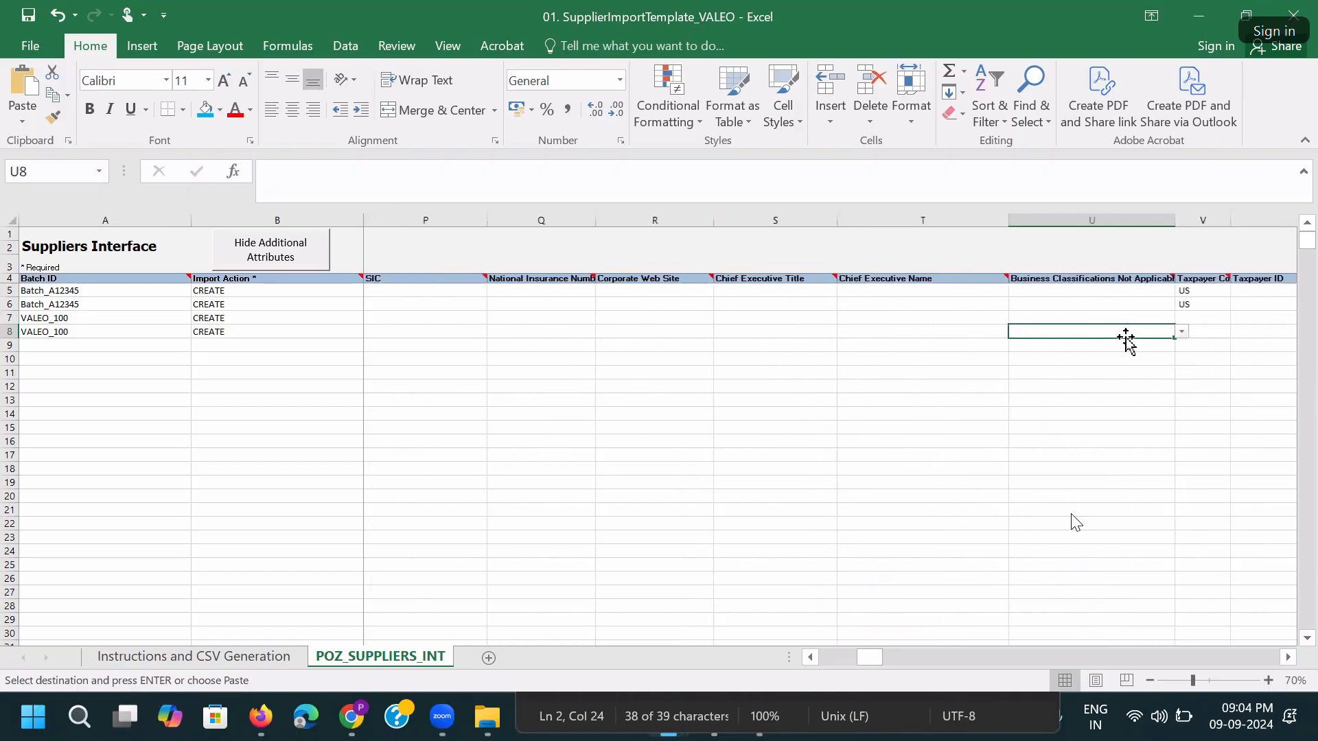
{"action": "left_click_drag", "start_coordinate": [1106, 221], "coordinate": [874, 229]}
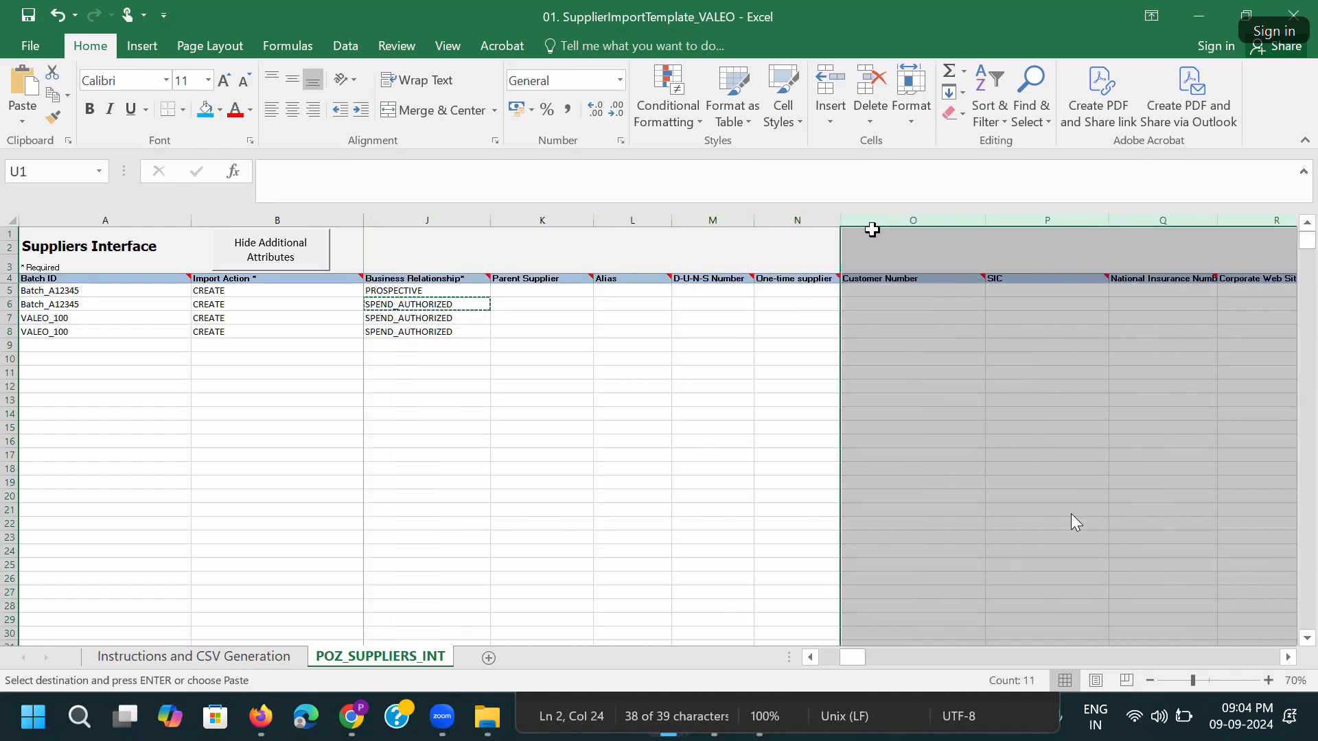
{"action": "right_click", "coordinate": [878, 231]}
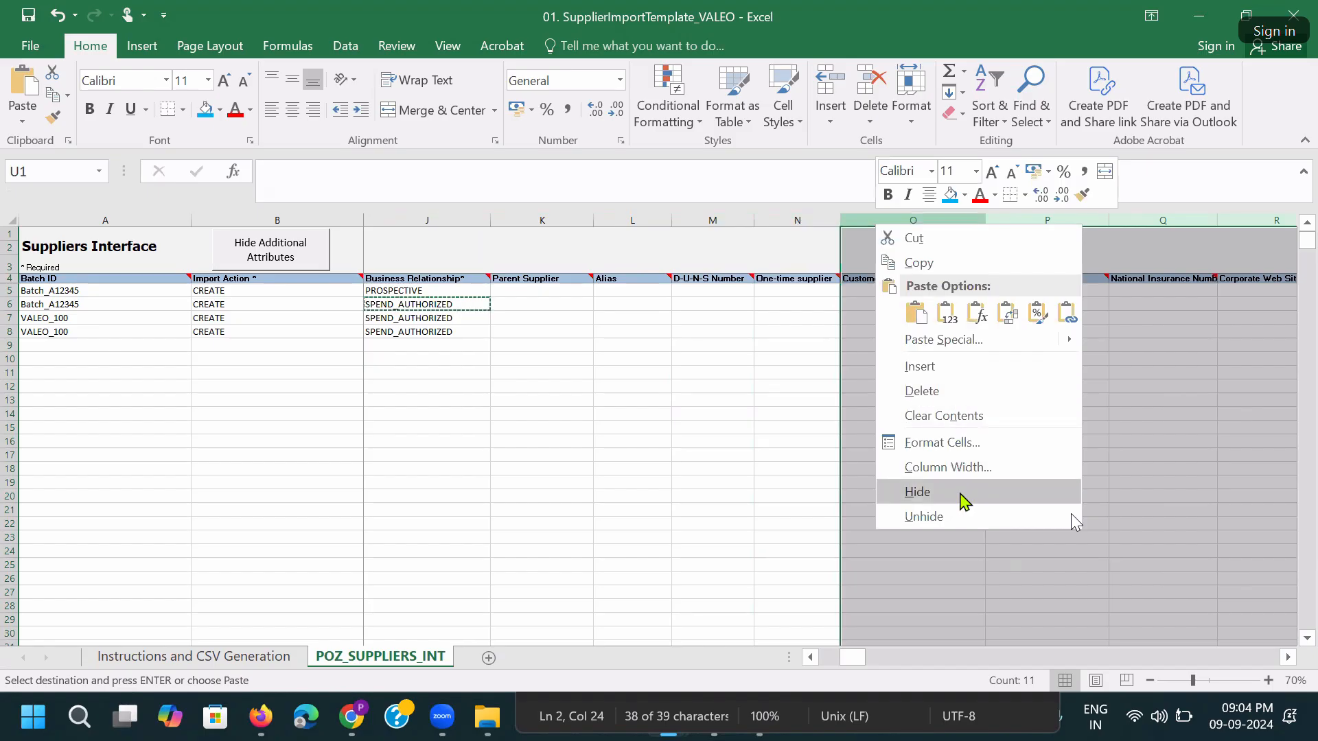
{"action": "left_click", "coordinate": [963, 494]}
{"action": "left_click", "coordinate": [868, 304]}
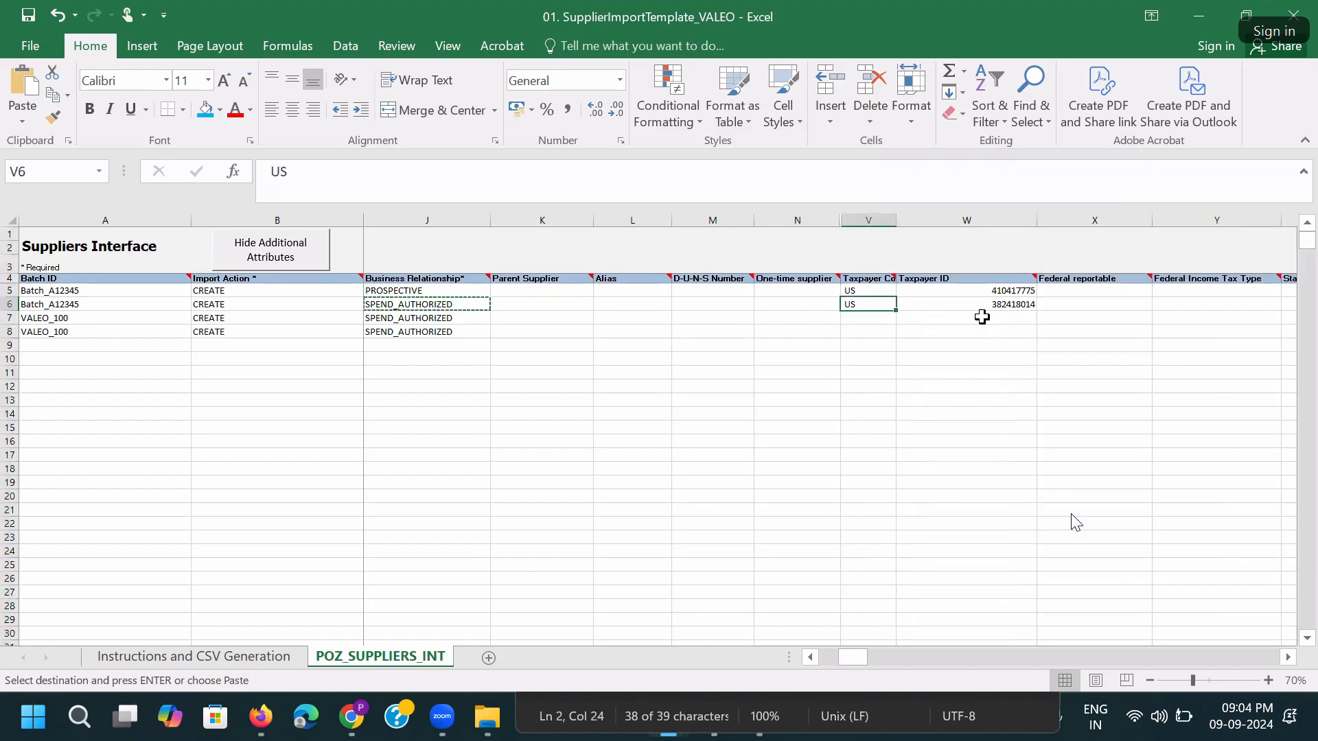
Copy Taxpayer Country US from rows 5–6 into V7:V8.
{"action": "left_click", "coordinate": [866, 291]}
{"action": "double_click", "coordinate": [896, 220]}
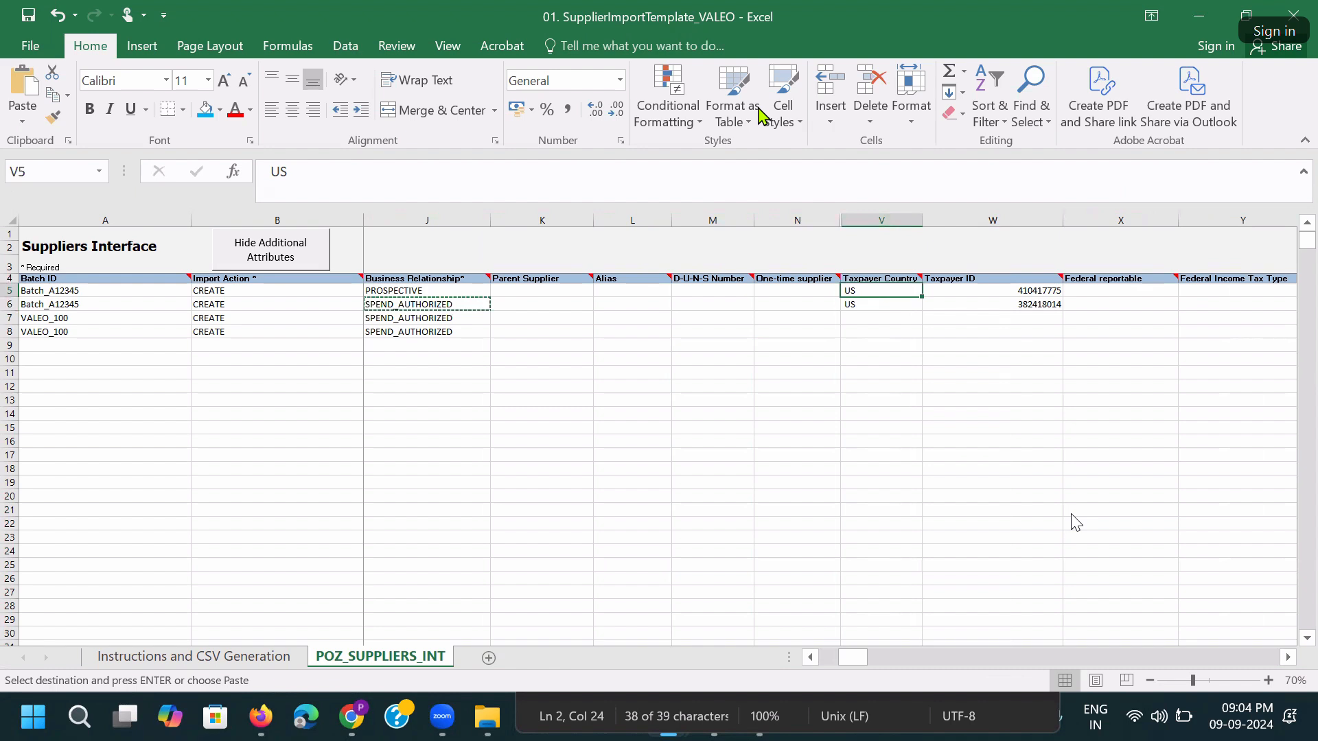
{"action": "left_click", "coordinate": [997, 303]}
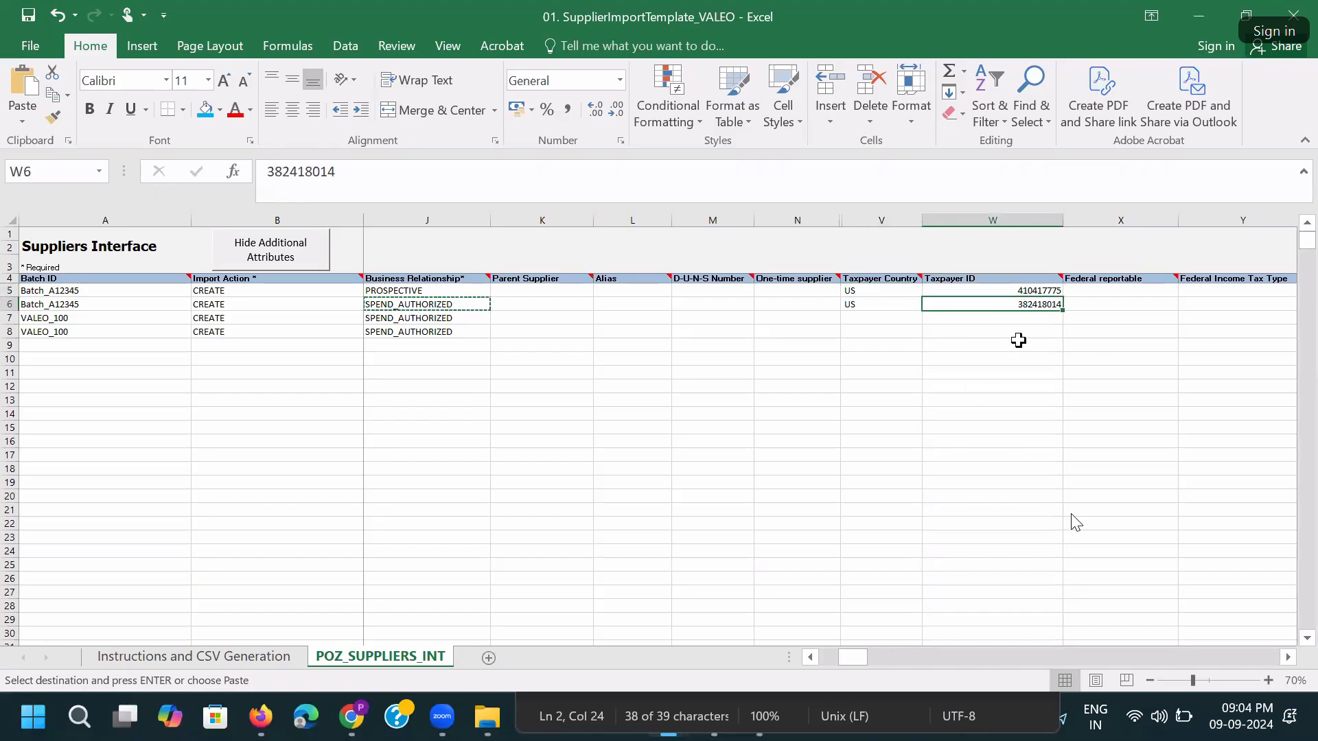
{"action": "left_click_drag", "start_coordinate": [877, 287], "coordinate": [877, 306]}
{"action": "key", "text": "ctrl+c"}
{"action": "left_click", "coordinate": [863, 319]}
{"action": "key", "text": "ctrl+v"}
Copy the two existing taxpayer IDs from W5:W6 into W7:W8.
{"action": "left_click", "coordinate": [1002, 318]}
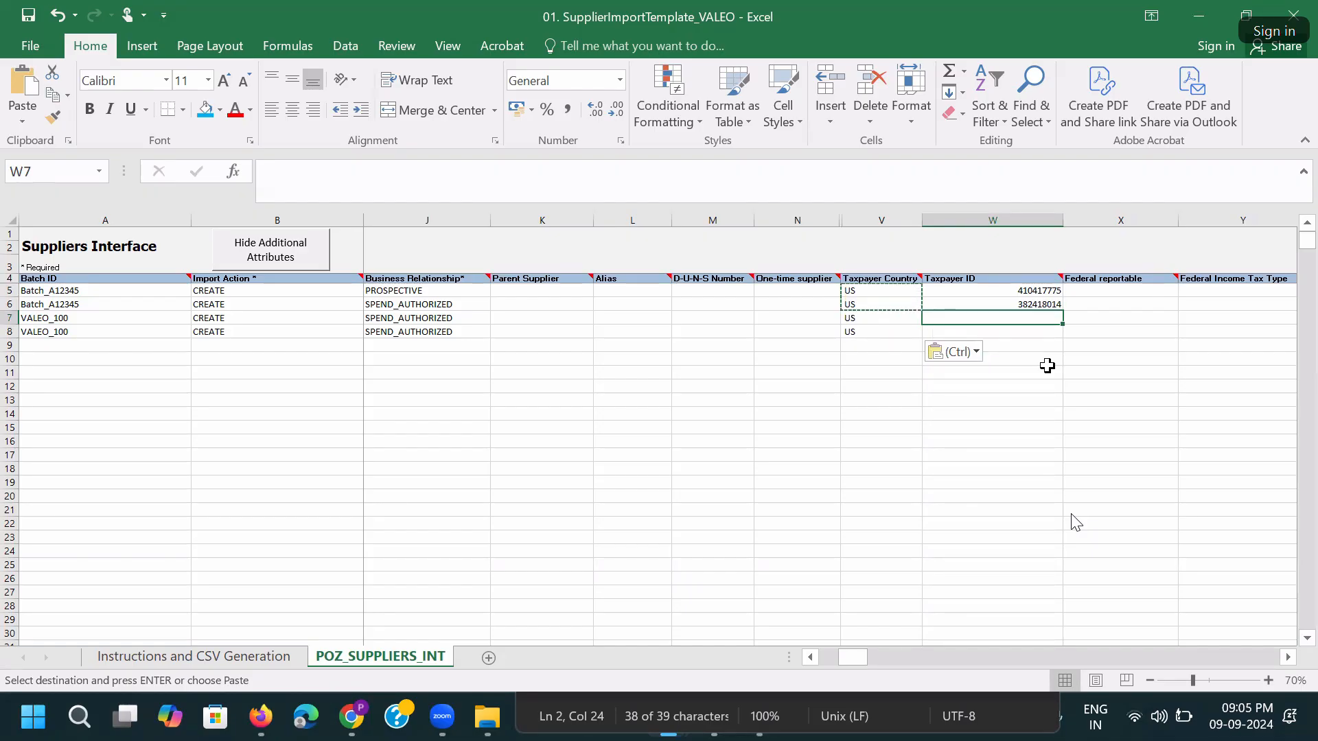
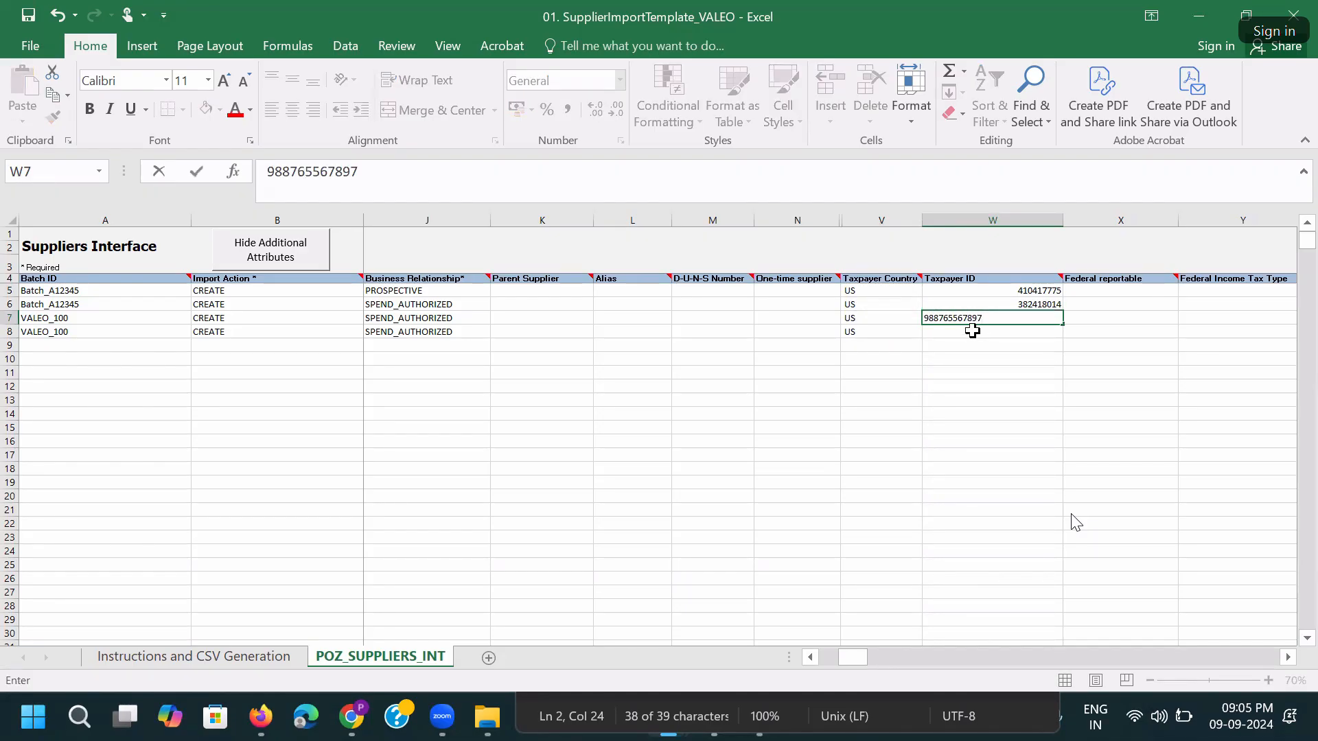
{"action": "key", "text": "ctrl+Return"}
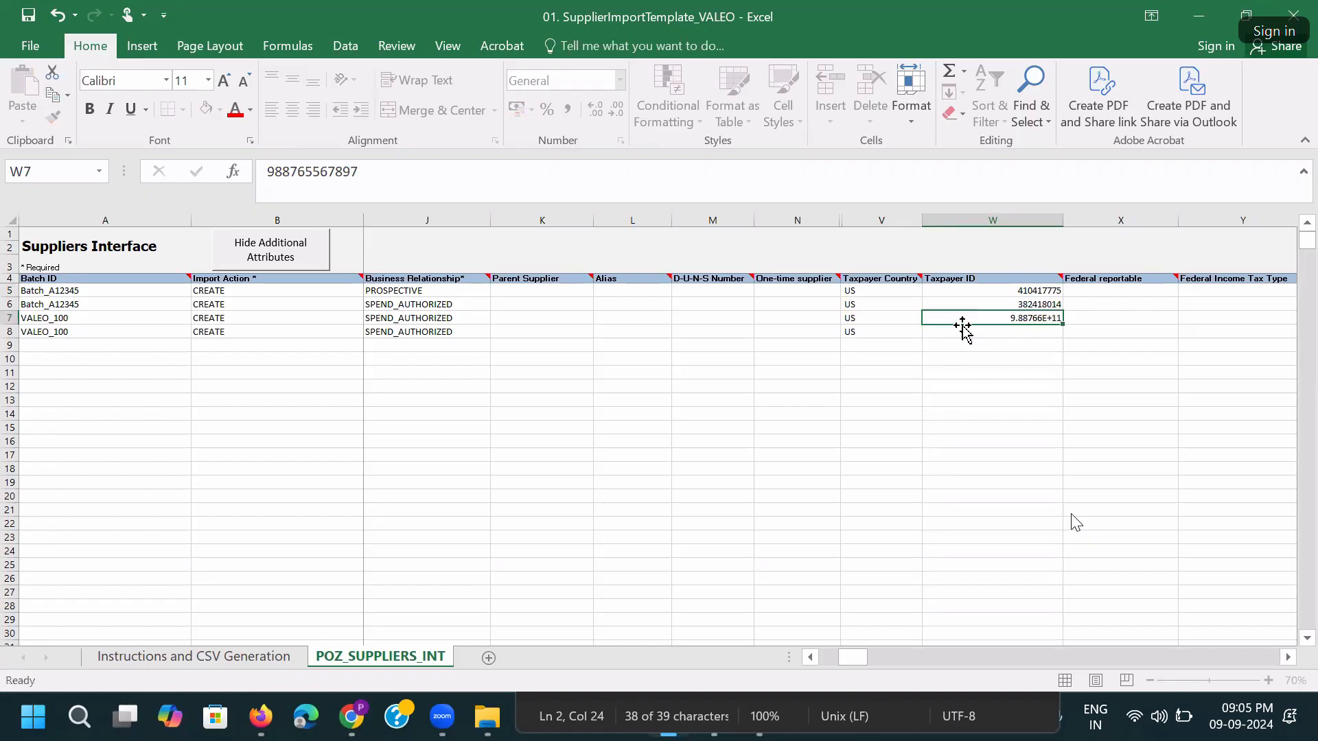
{"action": "left_click", "coordinate": [1031, 345]}
{"action": "left_click", "coordinate": [1031, 306]}
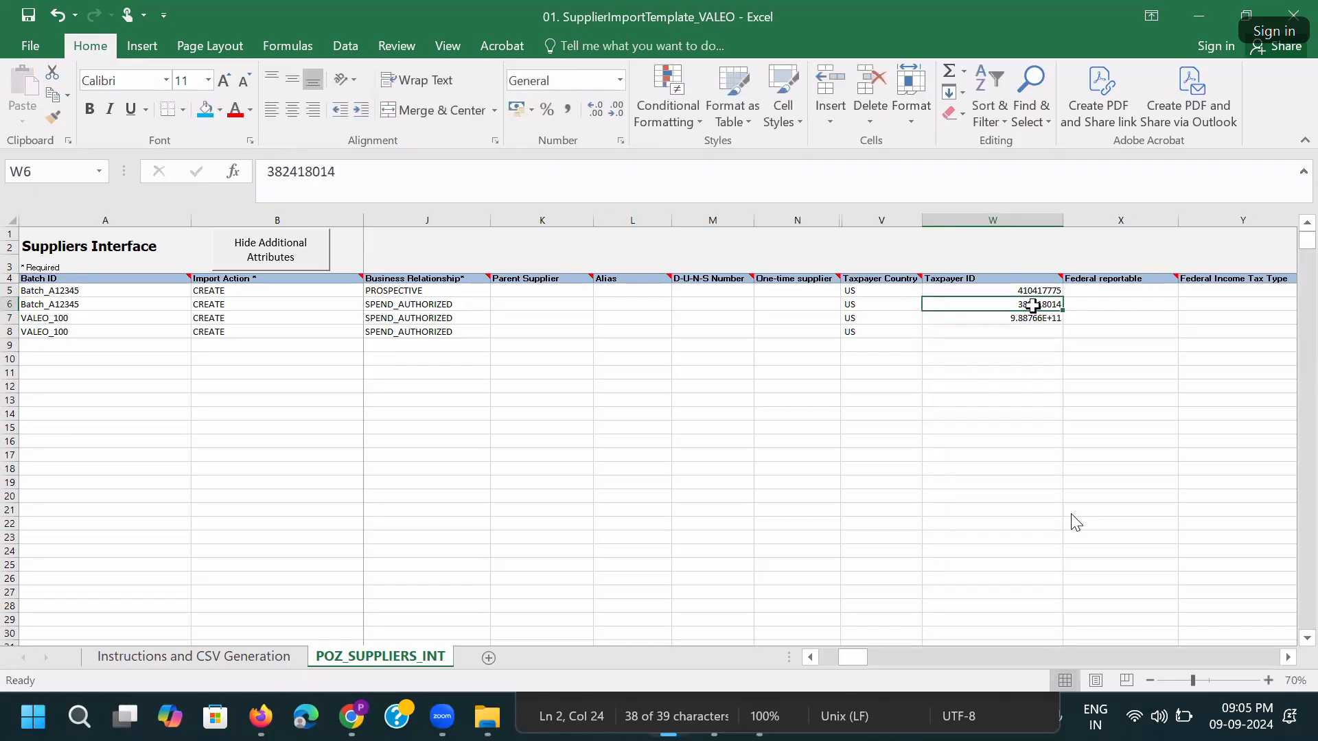
{"action": "key", "text": "ctrl+c"}
{"action": "left_click_drag", "start_coordinate": [1017, 290], "coordinate": [1019, 297]}
{"action": "key", "text": "ctrl+c"}
{"action": "left_click", "coordinate": [1002, 319]}
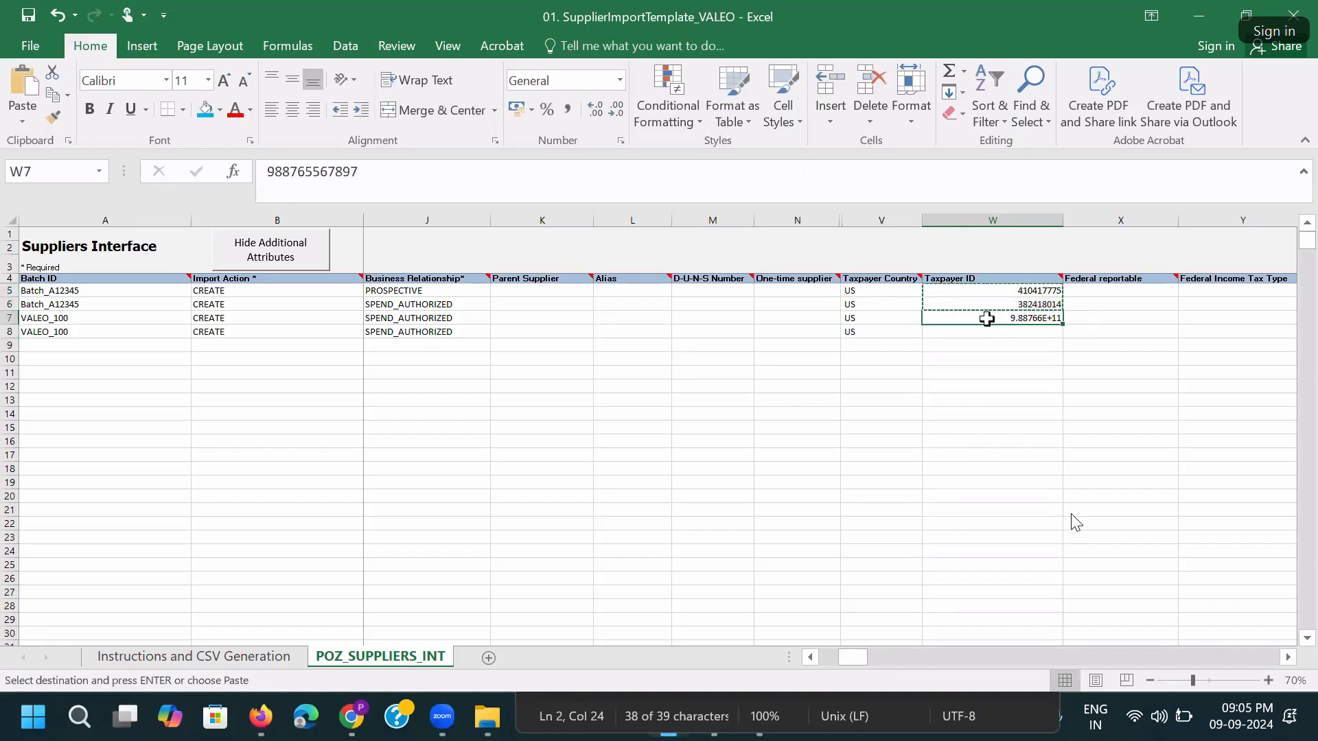
{"action": "key", "text": "ctrl+v"}
Try prefixing W7's taxpayer ID with 999, then undo the edit.
{"action": "double_click", "coordinate": [1018, 319]}
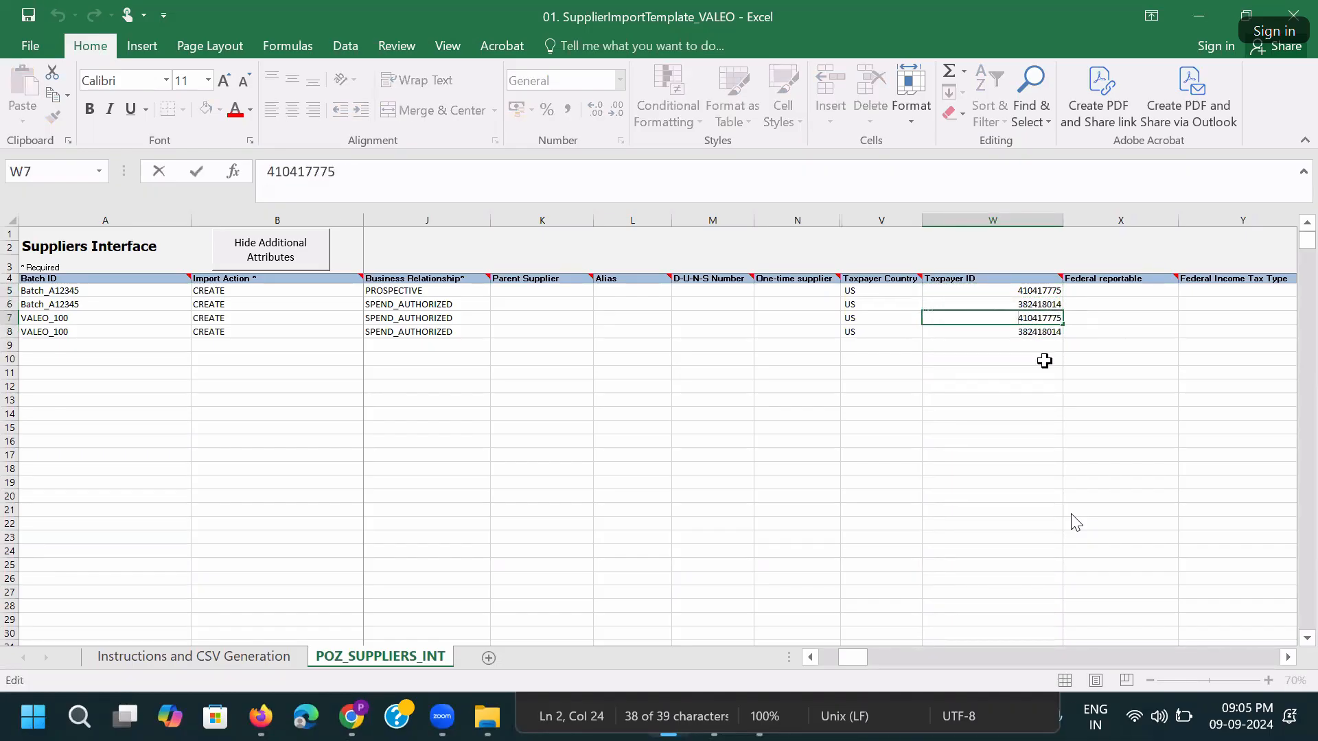
{"action": "type", "text": "999"}
{"action": "key", "text": "Tab"}
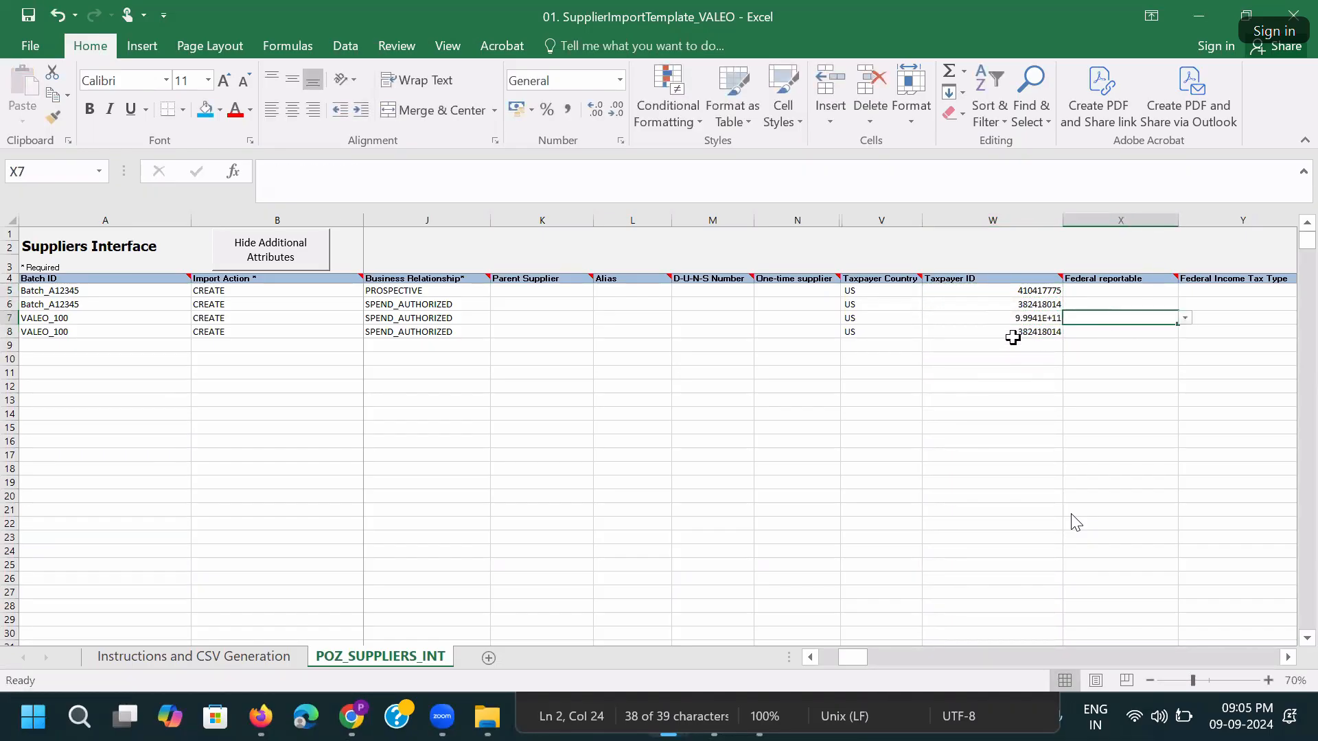
{"action": "key", "text": "ctrl+z"}
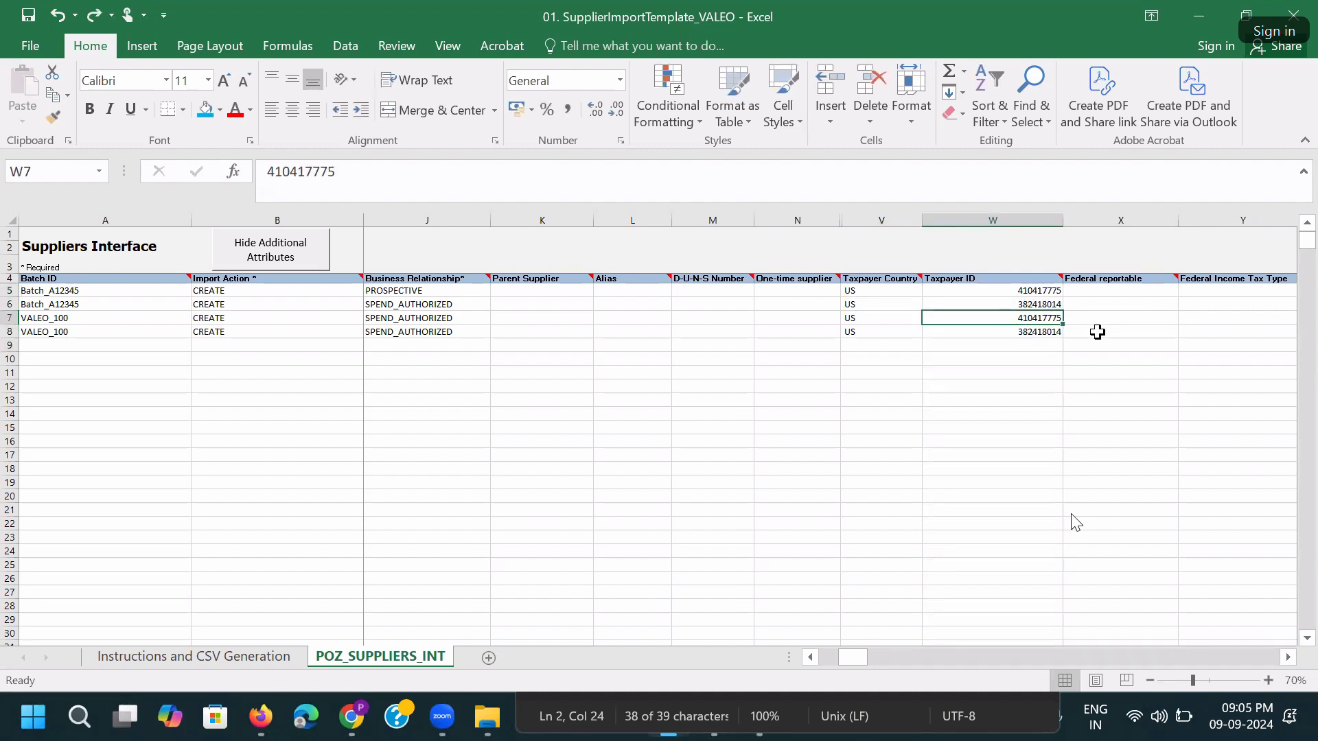
{"action": "left_click", "coordinate": [1087, 74]}
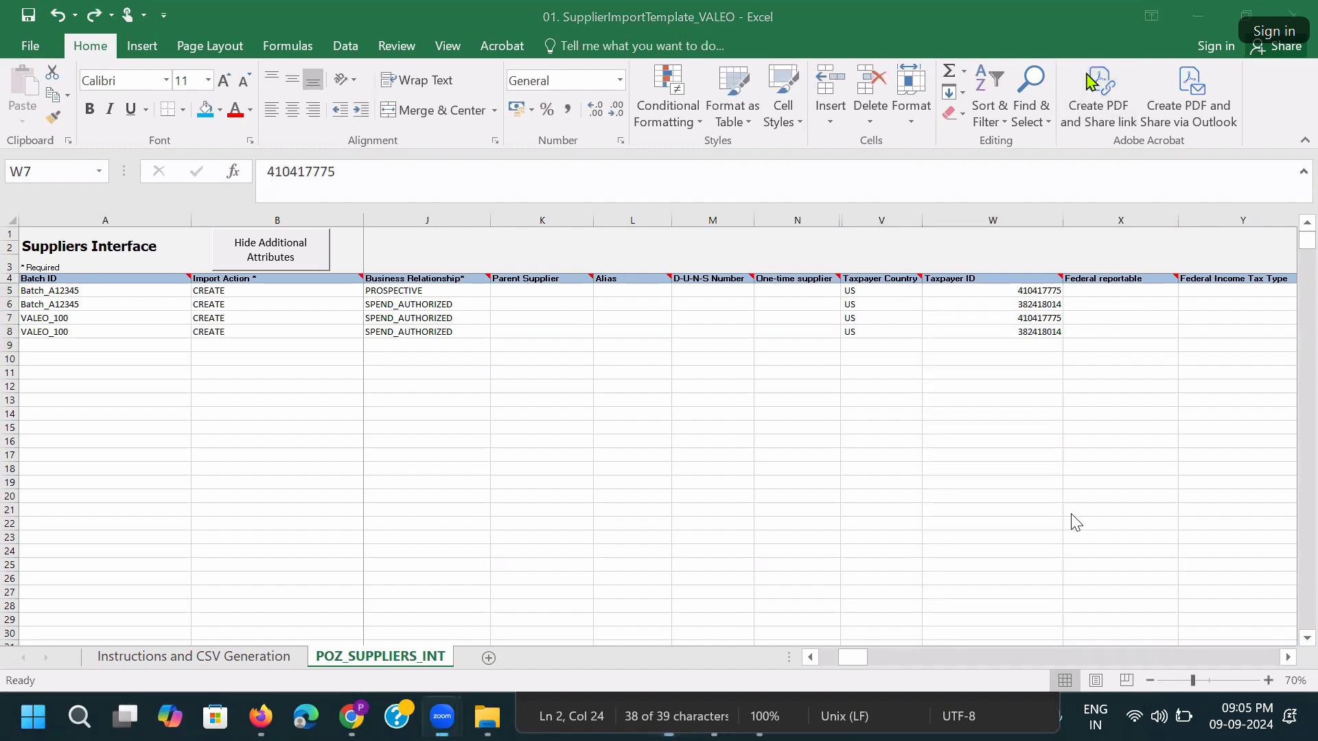
Format W7 as Text and prefix both VALEO_100 taxpayer IDs with 999.
{"action": "left_click", "coordinate": [620, 80]}
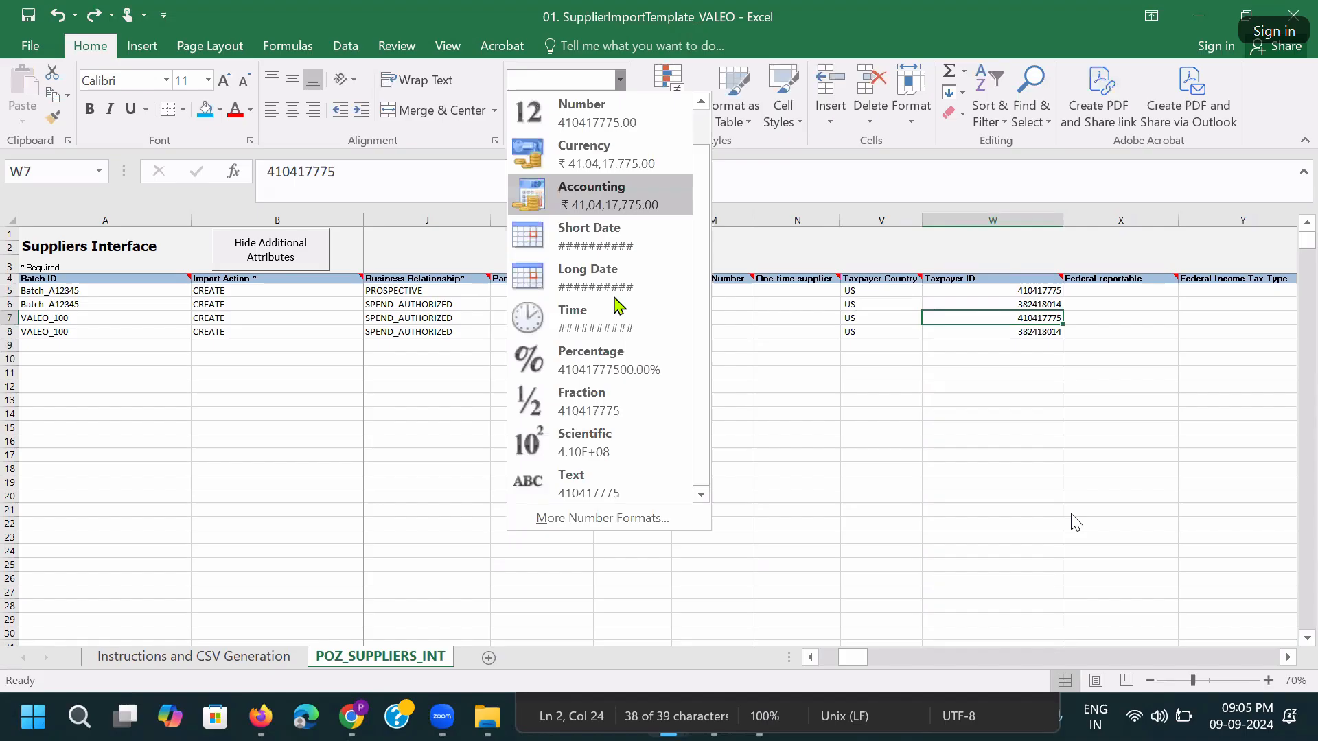
{"action": "left_click", "coordinate": [641, 481]}
{"action": "double_click", "coordinate": [1000, 315]}
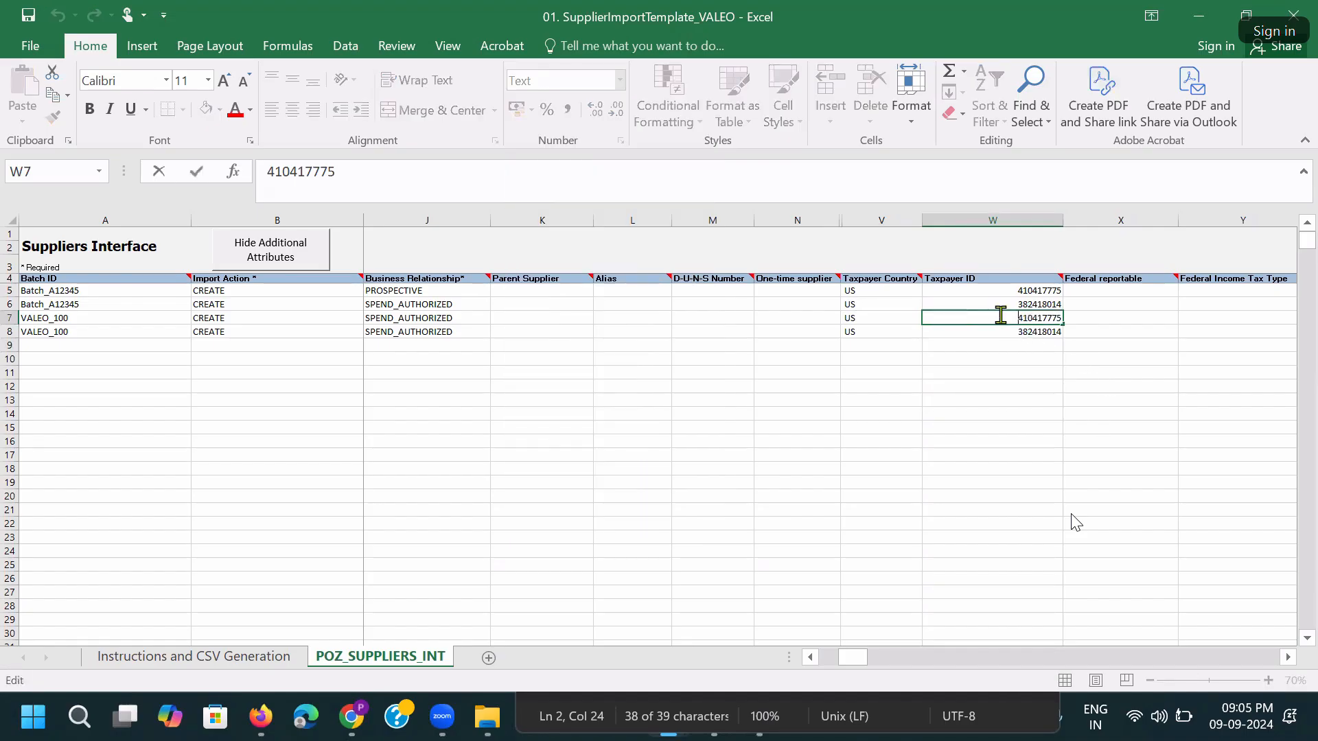
{"action": "type", "text": "999"}
{"action": "key", "text": "Tab"}
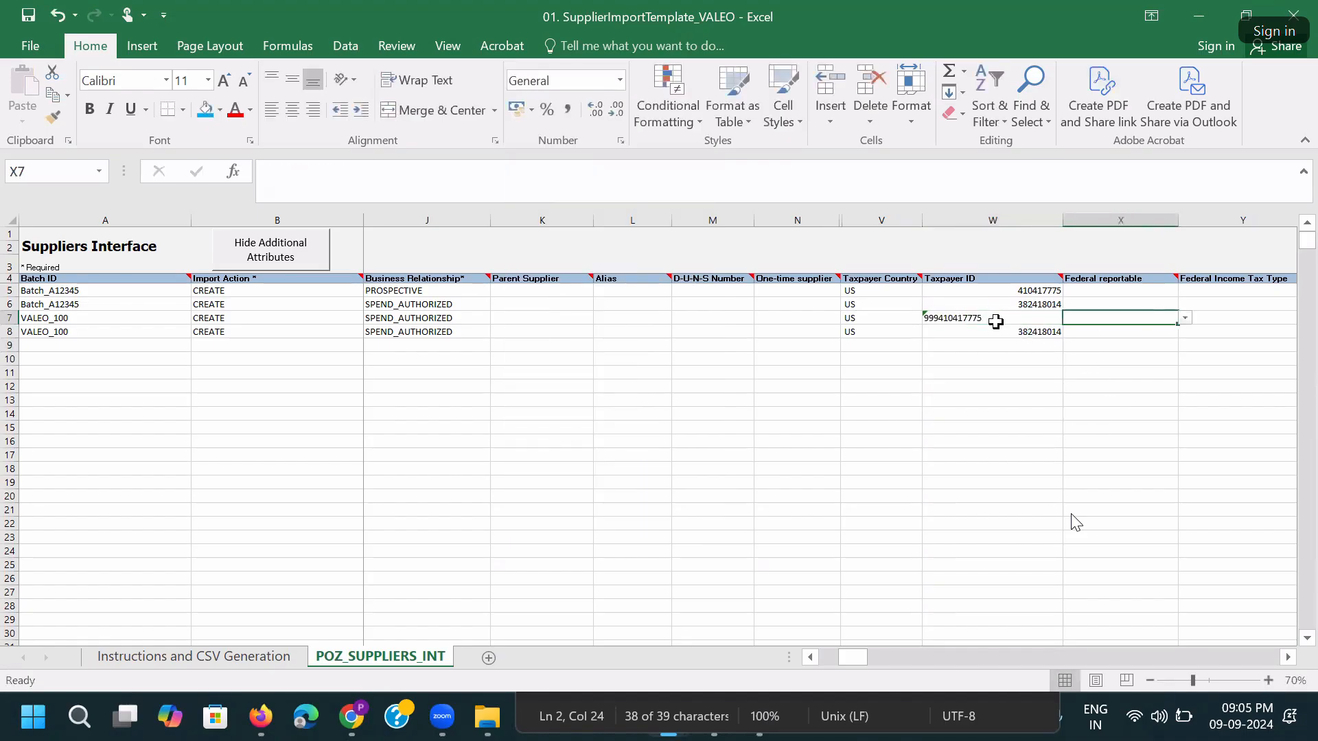
{"action": "double_click", "coordinate": [987, 330]}
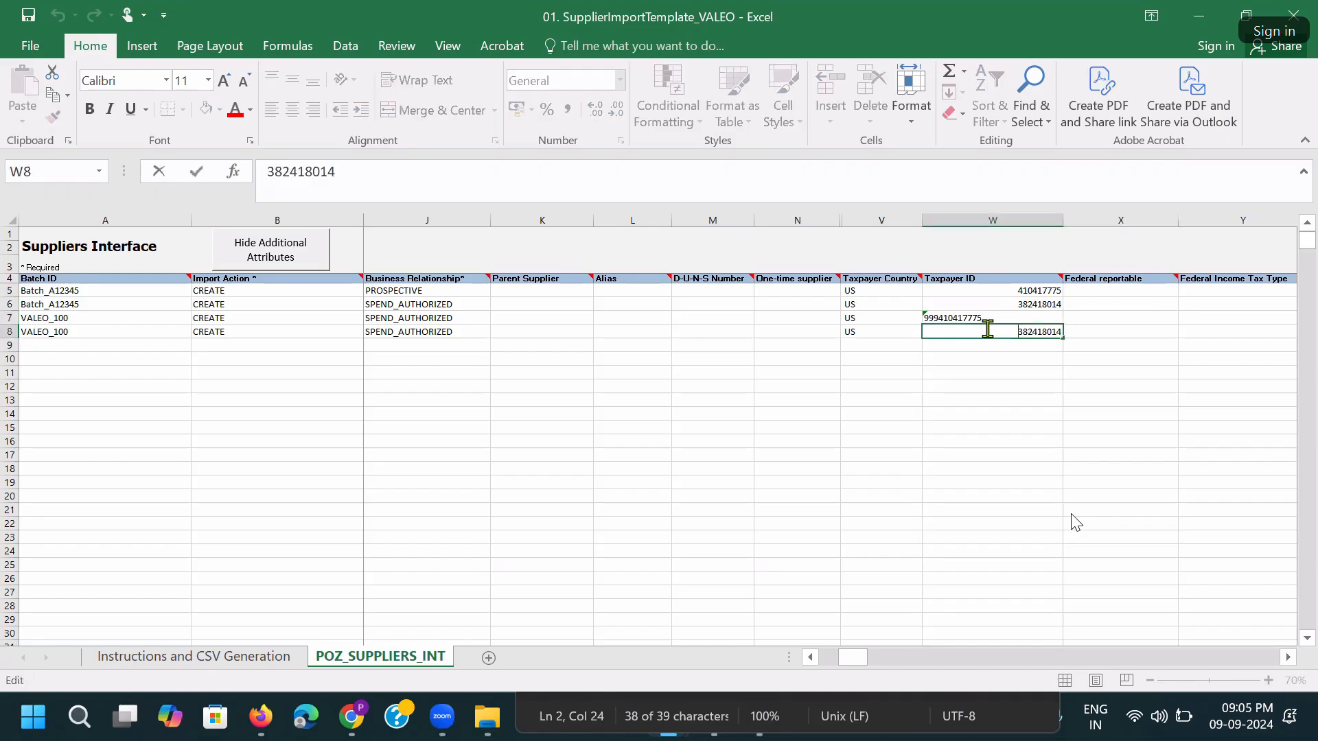
{"action": "type", "text": "999"}
{"action": "key", "text": "Tab"}
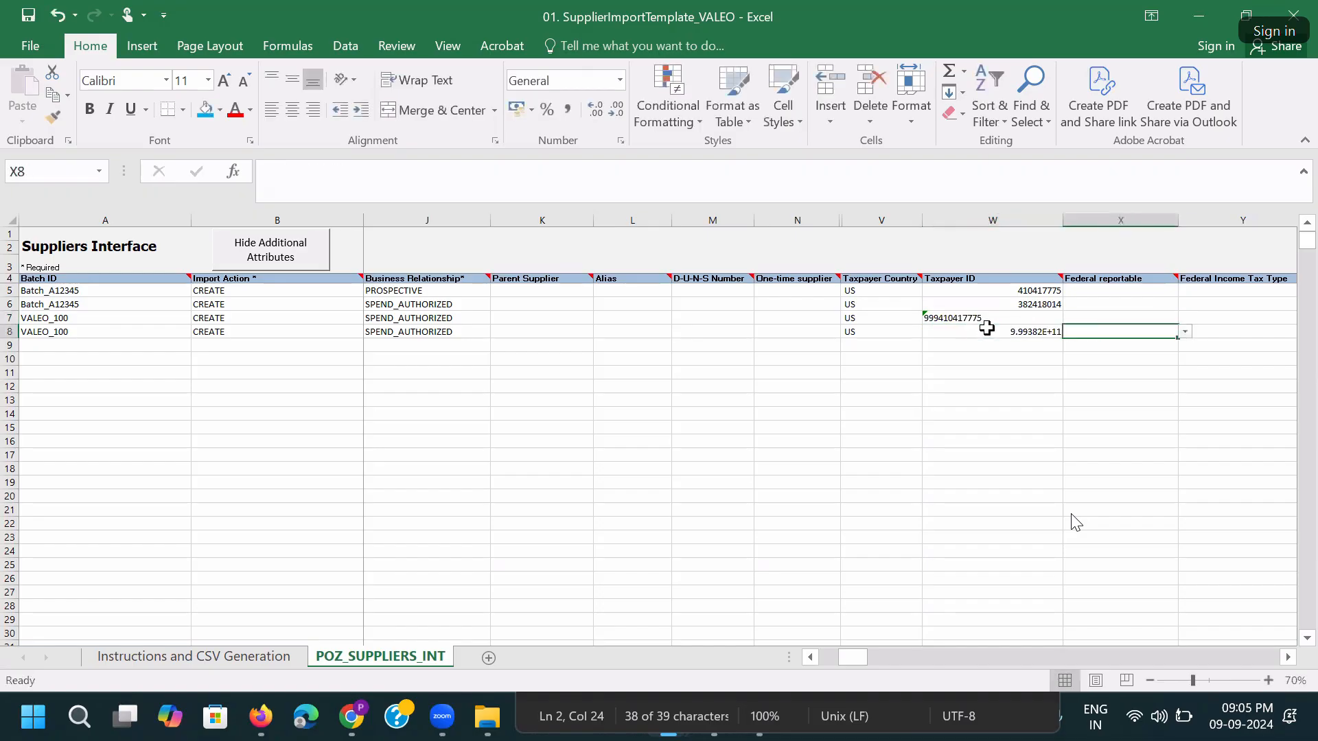
{"action": "left_click", "coordinate": [987, 328]}
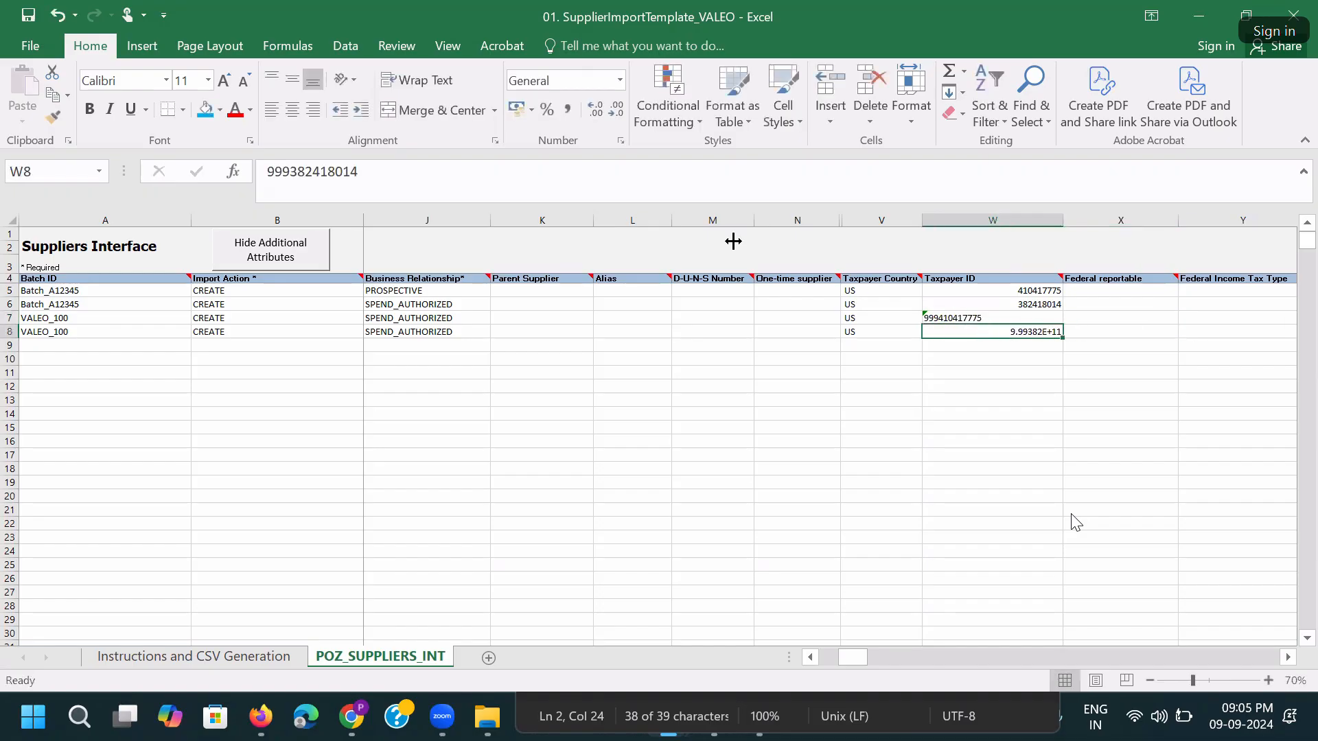
{"action": "left_click", "coordinate": [620, 81]}
{"action": "scroll", "coordinate": [645, 425], "scroll_direction": "down", "scroll_amount": 1}
{"action": "left_click", "coordinate": [653, 480]}
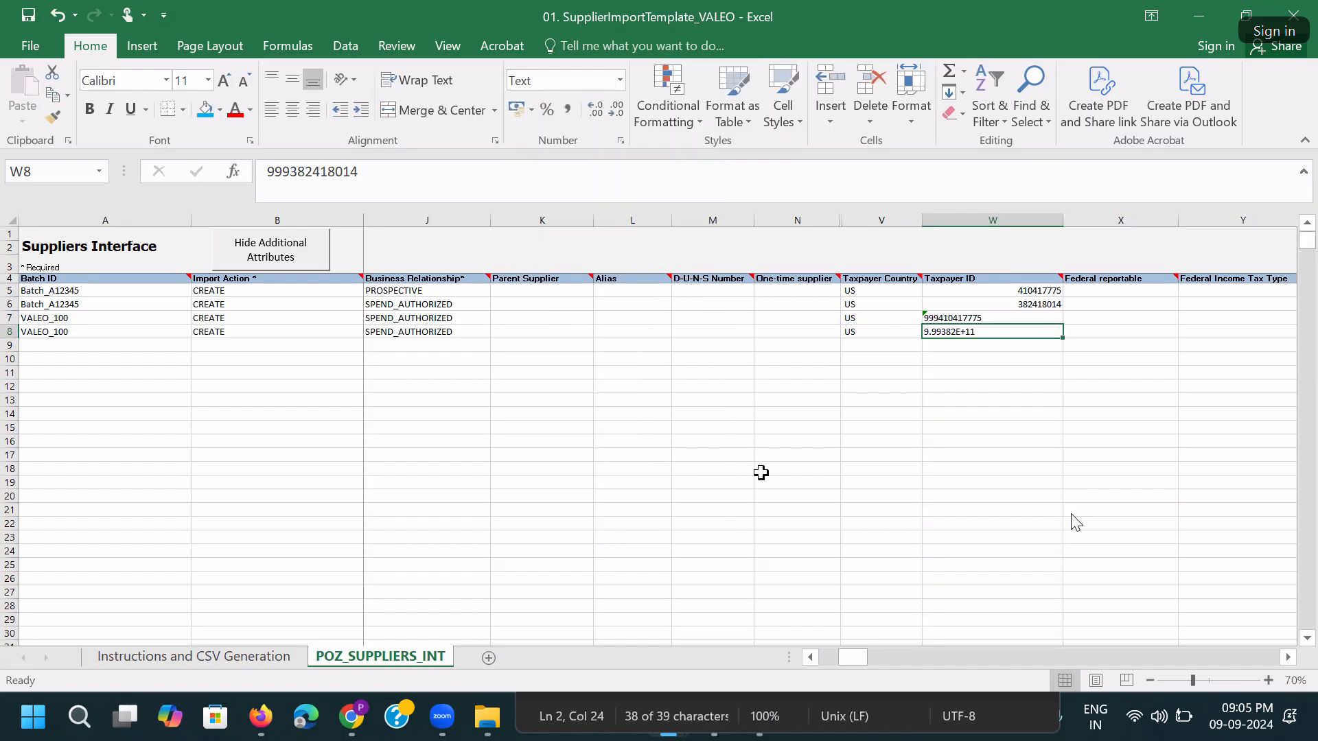
{"action": "double_click", "coordinate": [1000, 333]}
{"action": "key", "text": "Tab"}
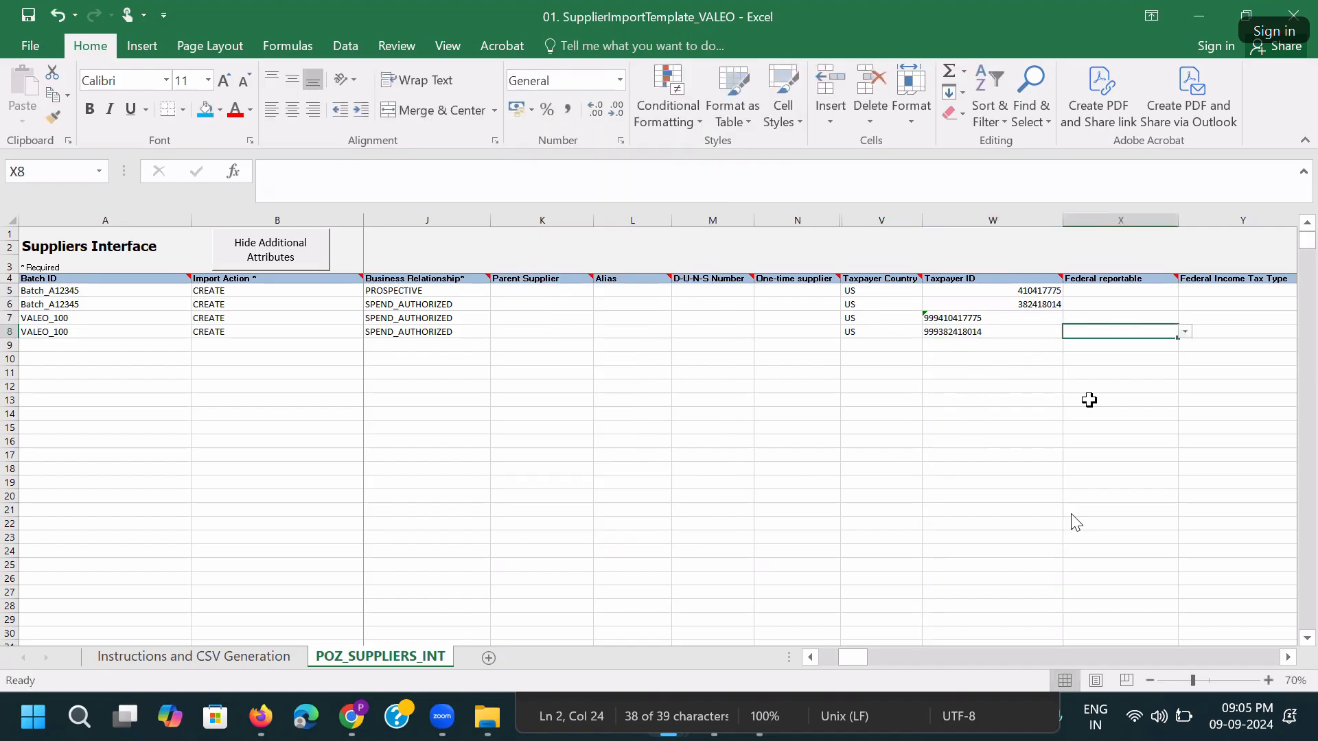
{"action": "left_click", "coordinate": [1013, 335]}
{"action": "key", "text": "Up"}
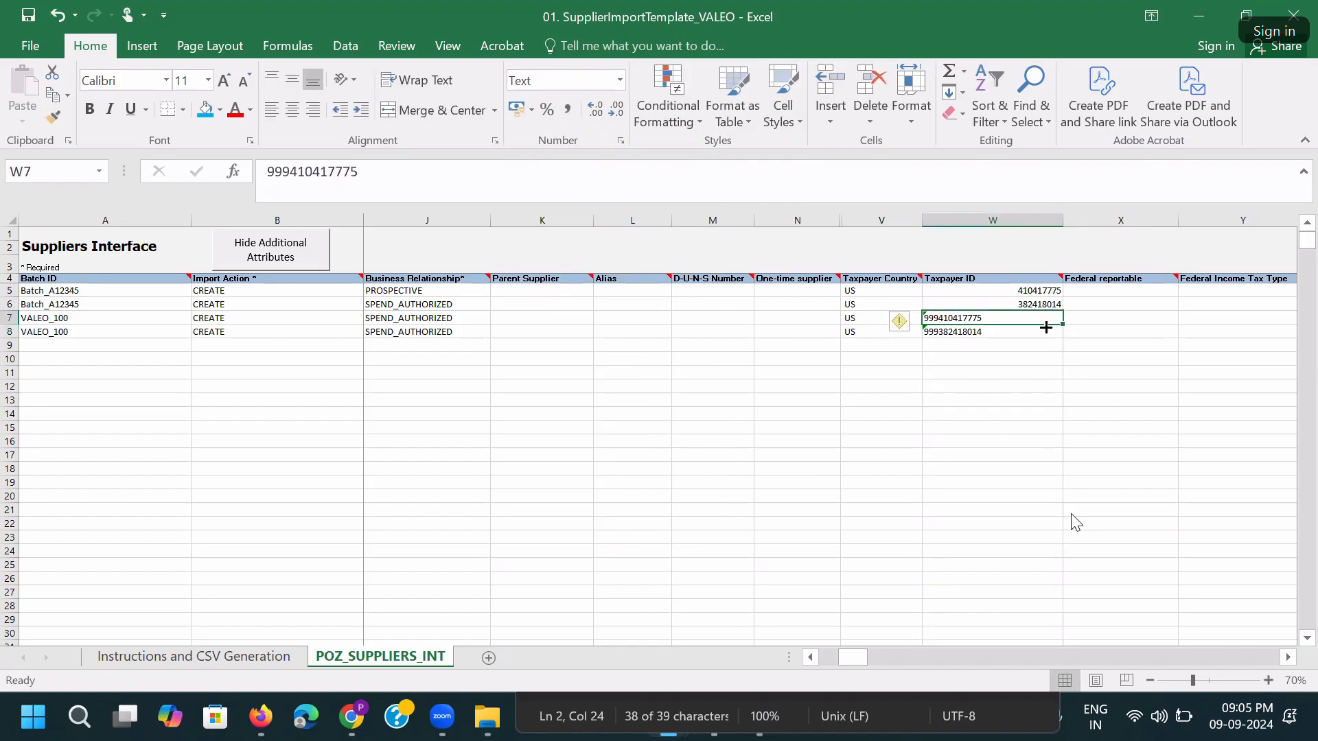
{"action": "left_click_drag", "start_coordinate": [1059, 327], "coordinate": [970, 333]}
Save the workbook, accepting the privacy warning.
{"action": "key", "text": "ctrl+s"}
{"action": "key", "text": "Return"}
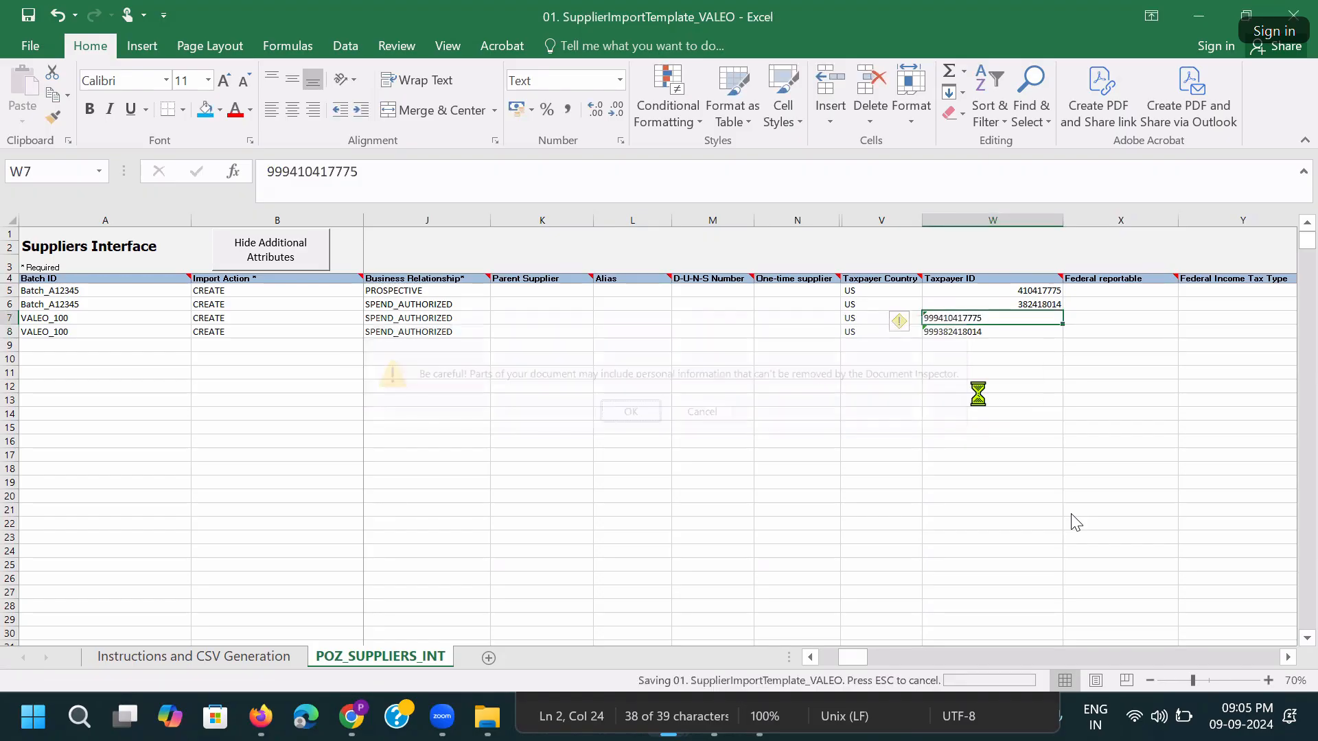
{"action": "left_click", "coordinate": [1021, 332]}
{"action": "key", "text": "Right"}
{"action": "key", "text": "Right"}
{"action": "key", "text": "Right"}
{"action": "key", "text": "Right"}
{"action": "key", "text": "Right"}
{"action": "key", "text": "Right"}
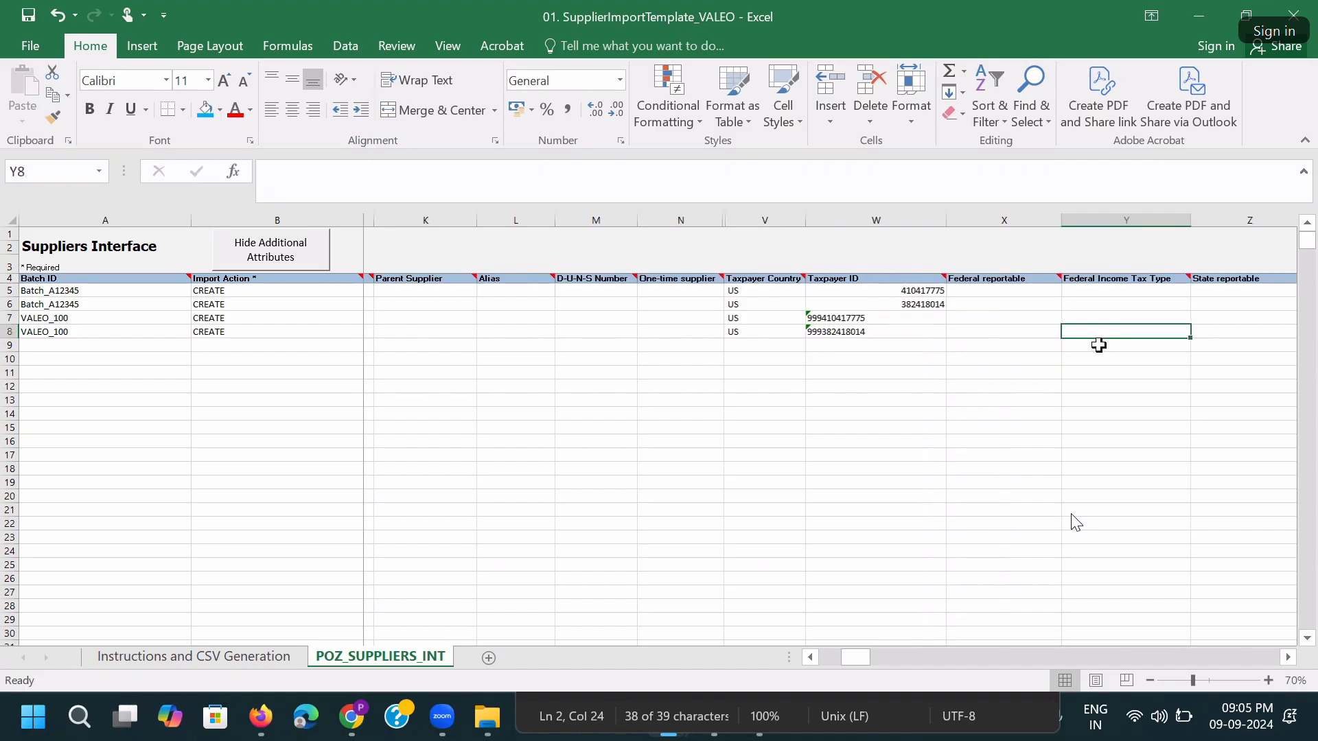
{"action": "key", "text": "Right"}
{"action": "key", "text": "Right"}
{"action": "key", "text": "Right"}
{"action": "key", "text": "Right"}
{"action": "key", "text": "Right"}
{"action": "key", "text": "Right"}
{"action": "key", "text": "Right"}
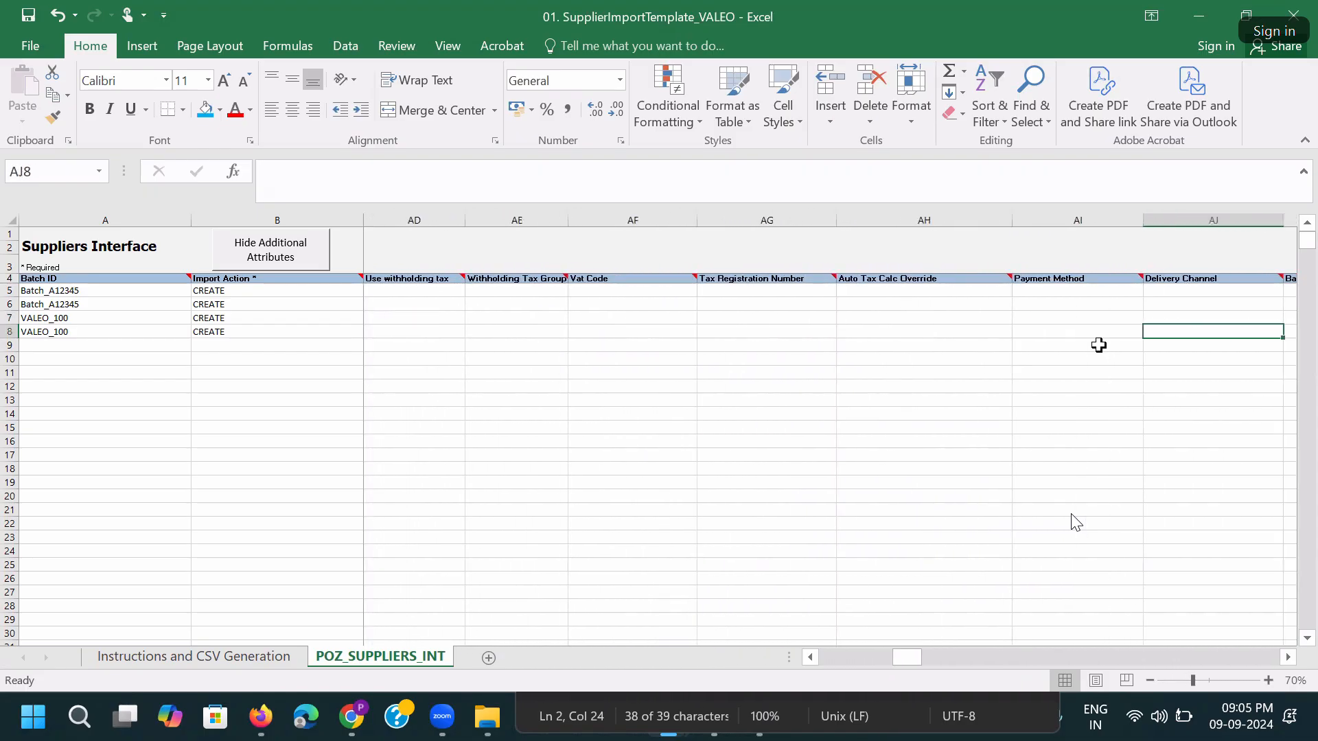
{"action": "key", "text": "Left"}
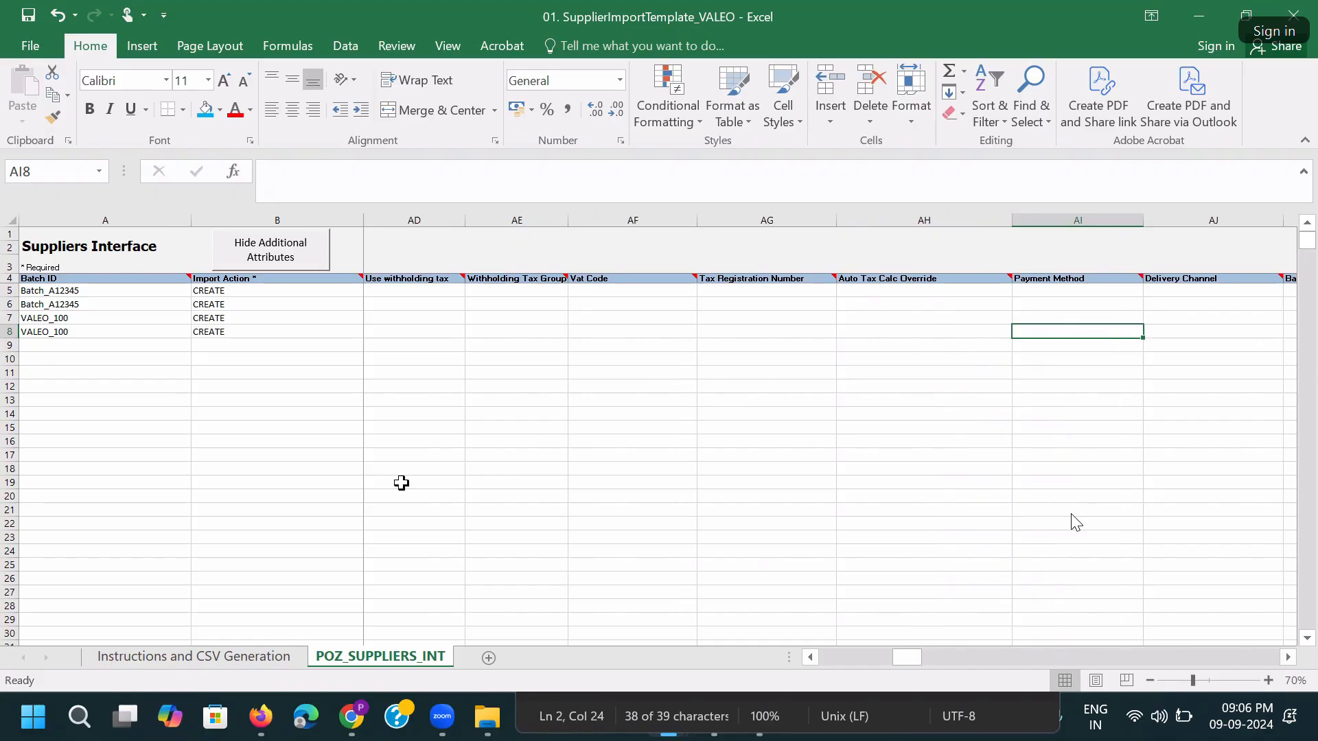
Open Setup and Maintenance in a new Oracle tab and search tasks for 'Manage Pay'.
{"action": "left_click", "coordinate": [346, 718]}
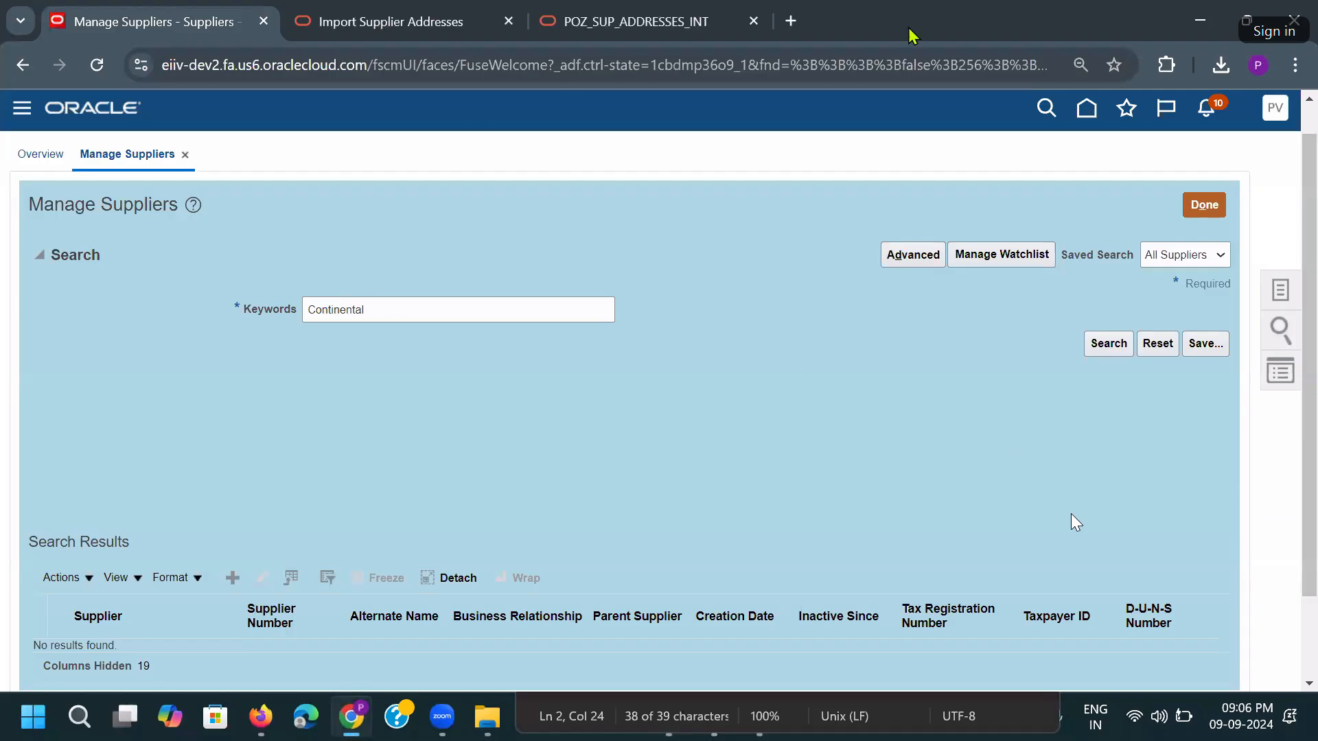
{"action": "key", "text": "ctrl+t"}
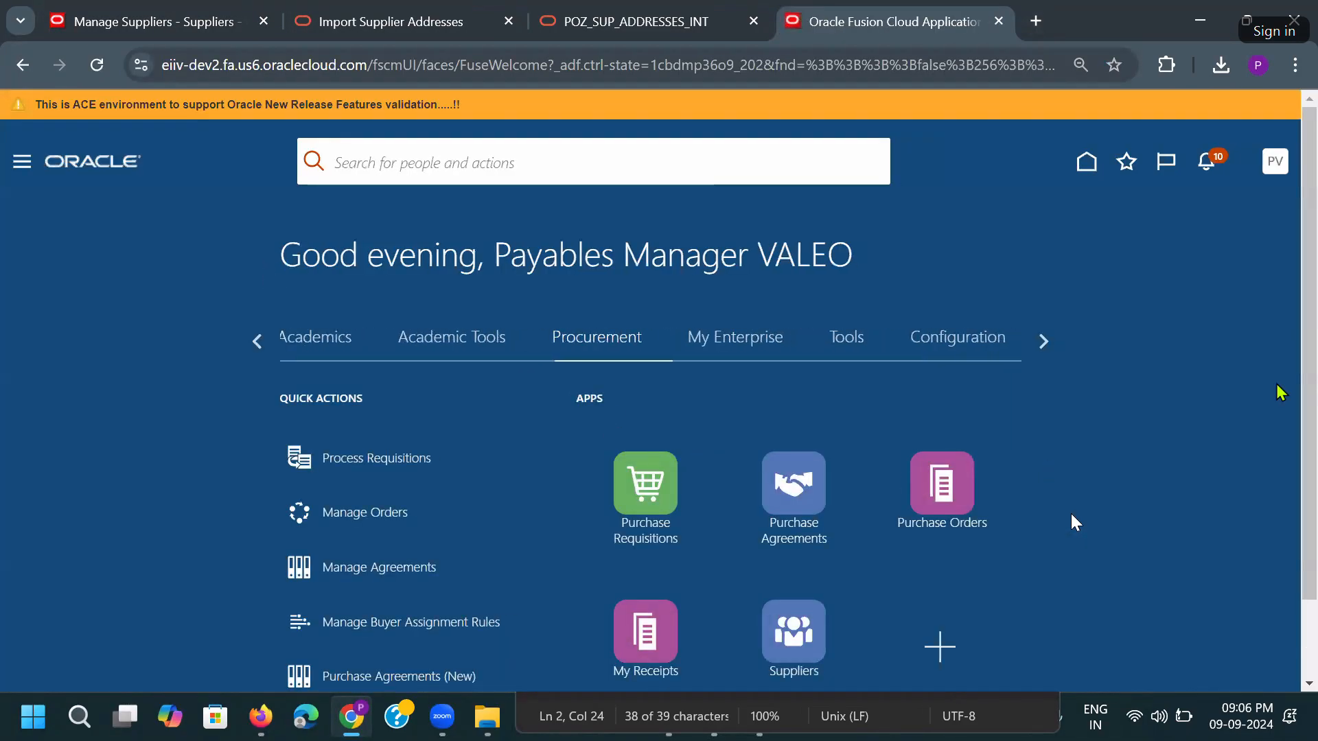
{"action": "left_click", "coordinate": [1275, 162]}
{"action": "left_click", "coordinate": [916, 446]}
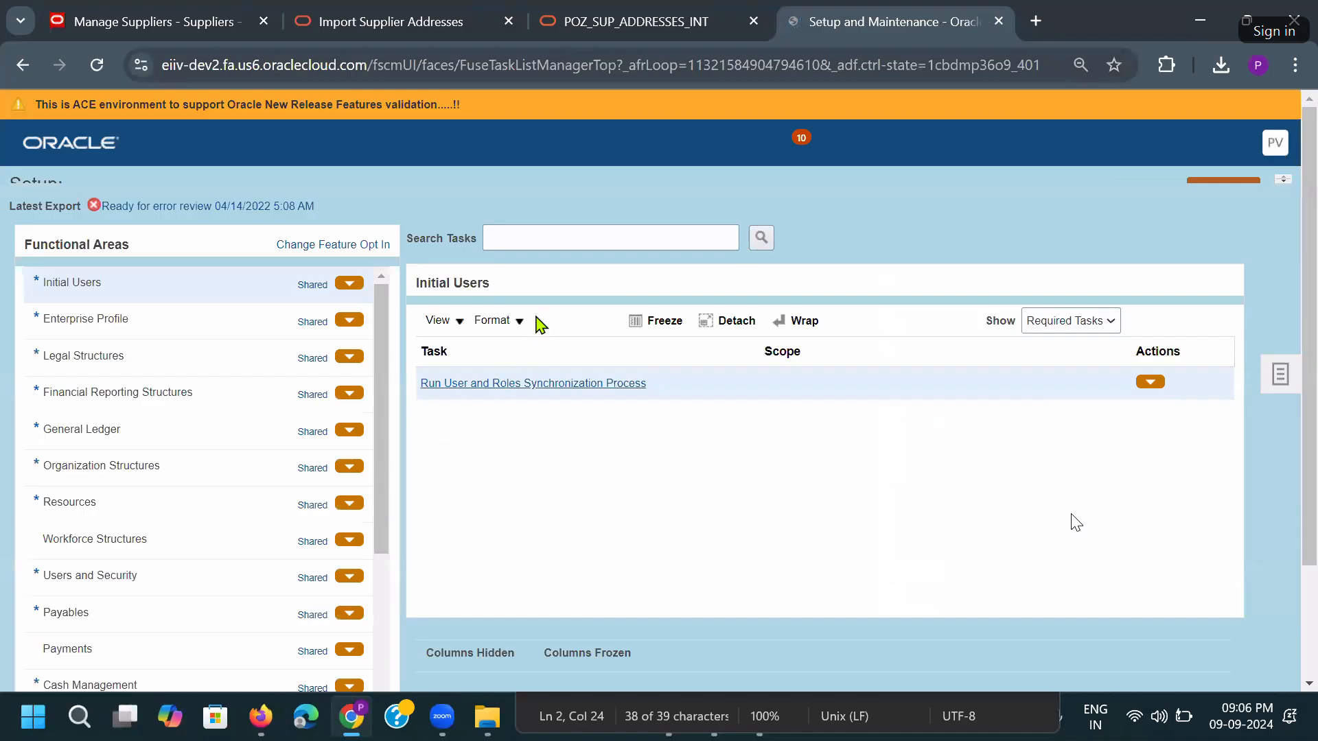
{"action": "left_click", "coordinate": [546, 253]}
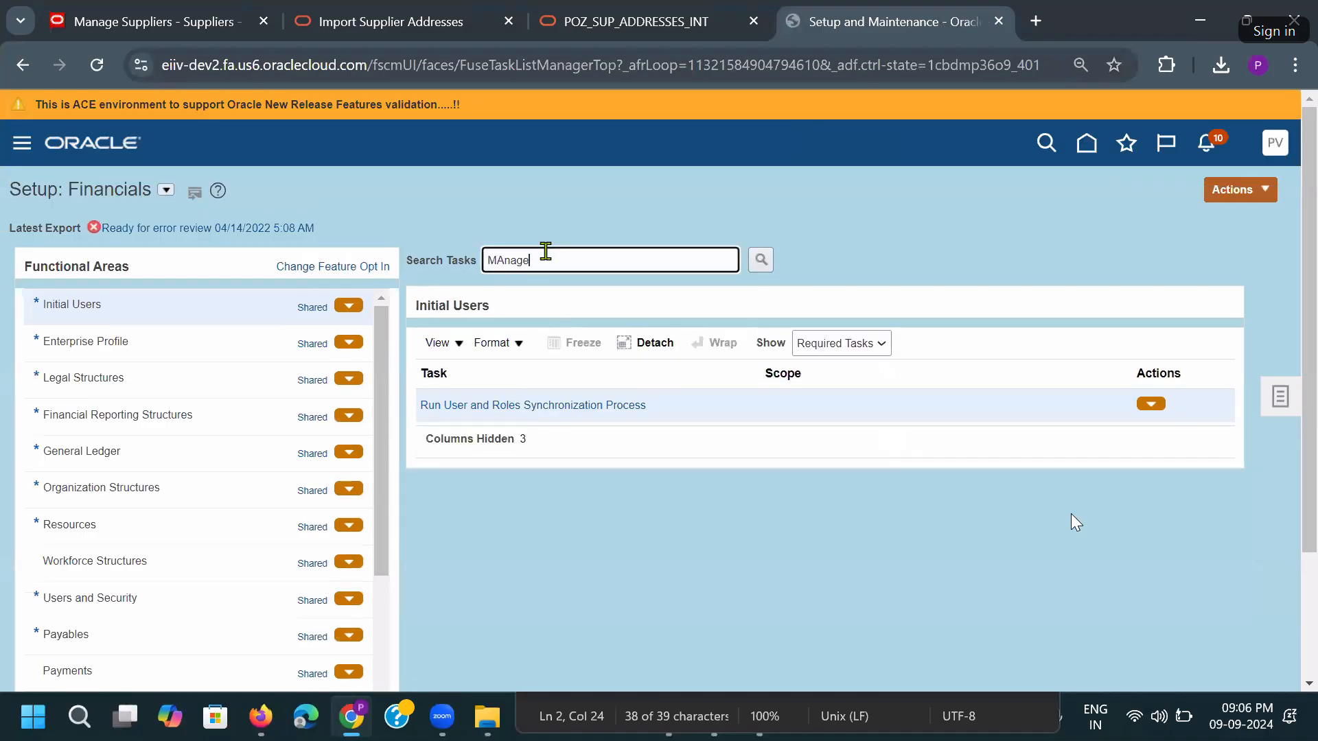
{"action": "key", "text": "BackSpace"}
{"action": "key", "text": "BackSpace"}
{"action": "key", "text": "BackSpace"}
{"action": "key", "text": "BackSpace"}
{"action": "key", "text": "BackSpace"}
{"action": "type", "text": "Manage Pay"}
{"action": "key", "text": "Return"}
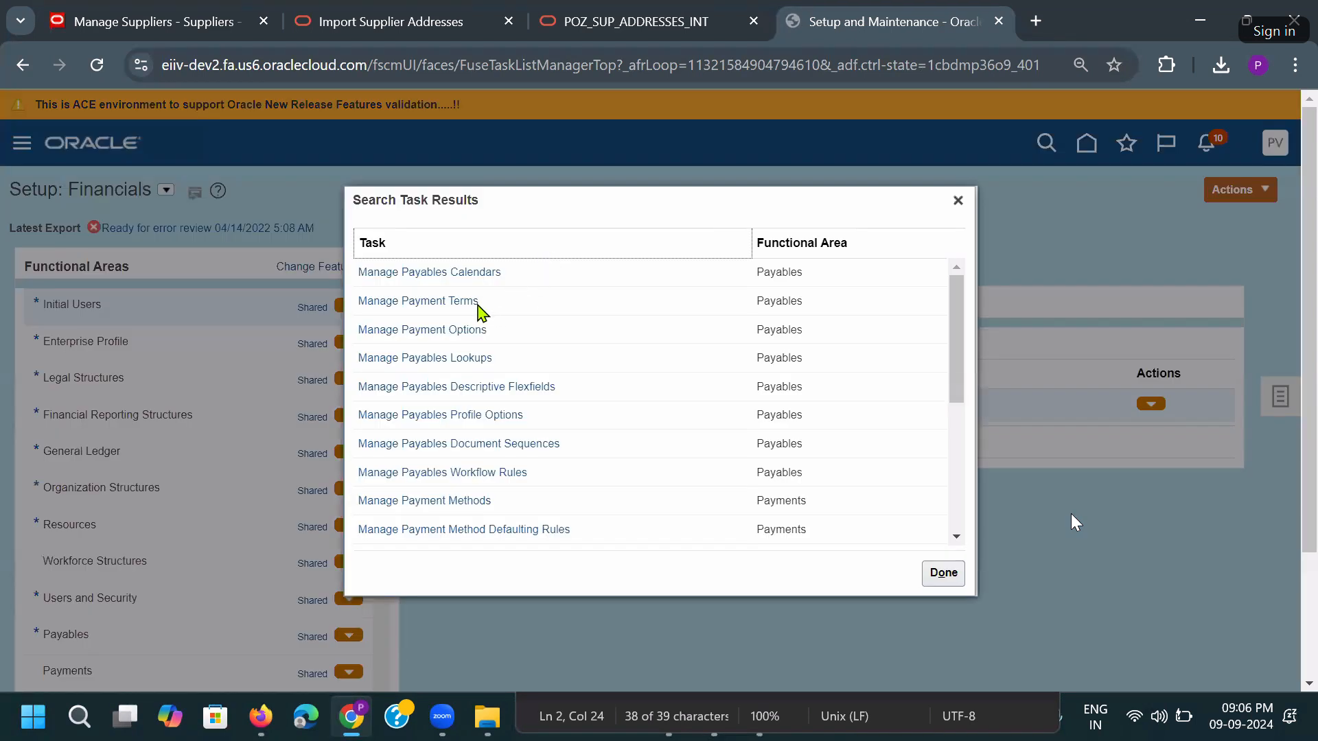
Find the VALEO Electronic payment method and copy its code VALEO_EFT back to Excel.
{"action": "left_click", "coordinate": [467, 501]}
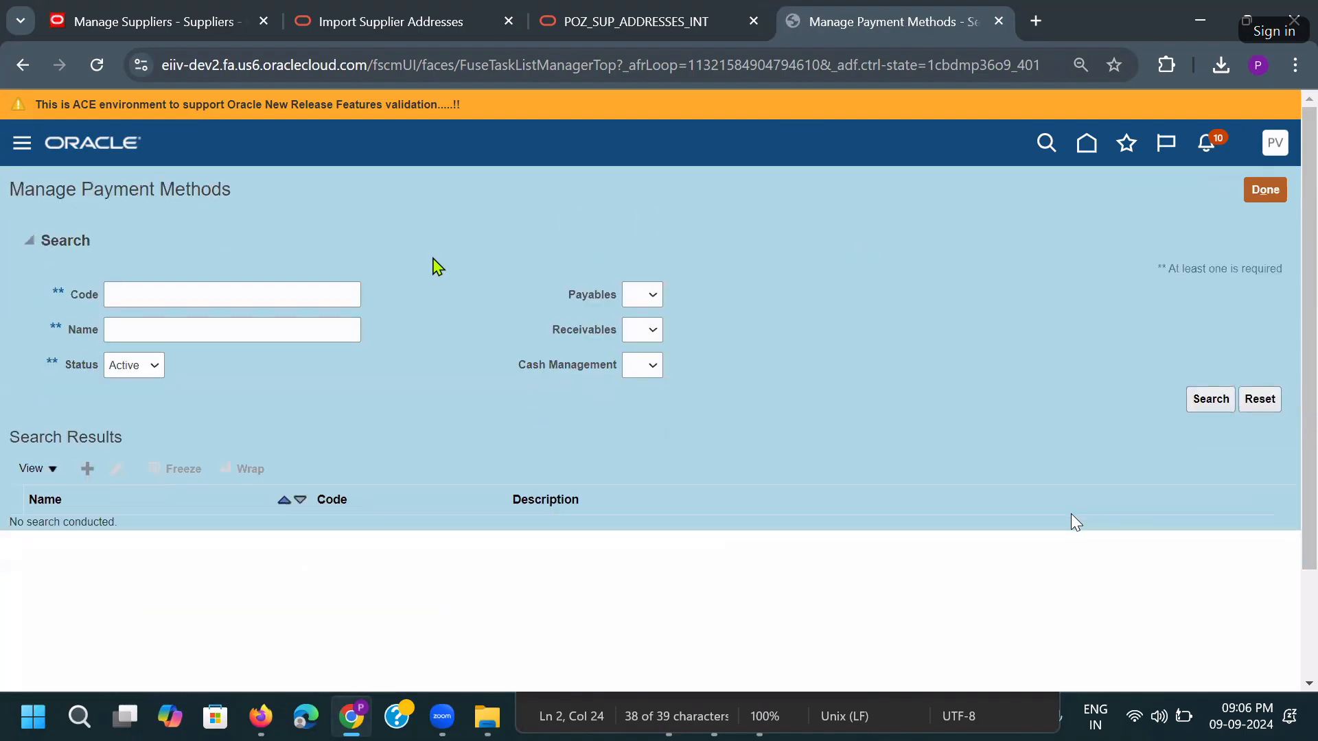
{"action": "left_click", "coordinate": [250, 332]}
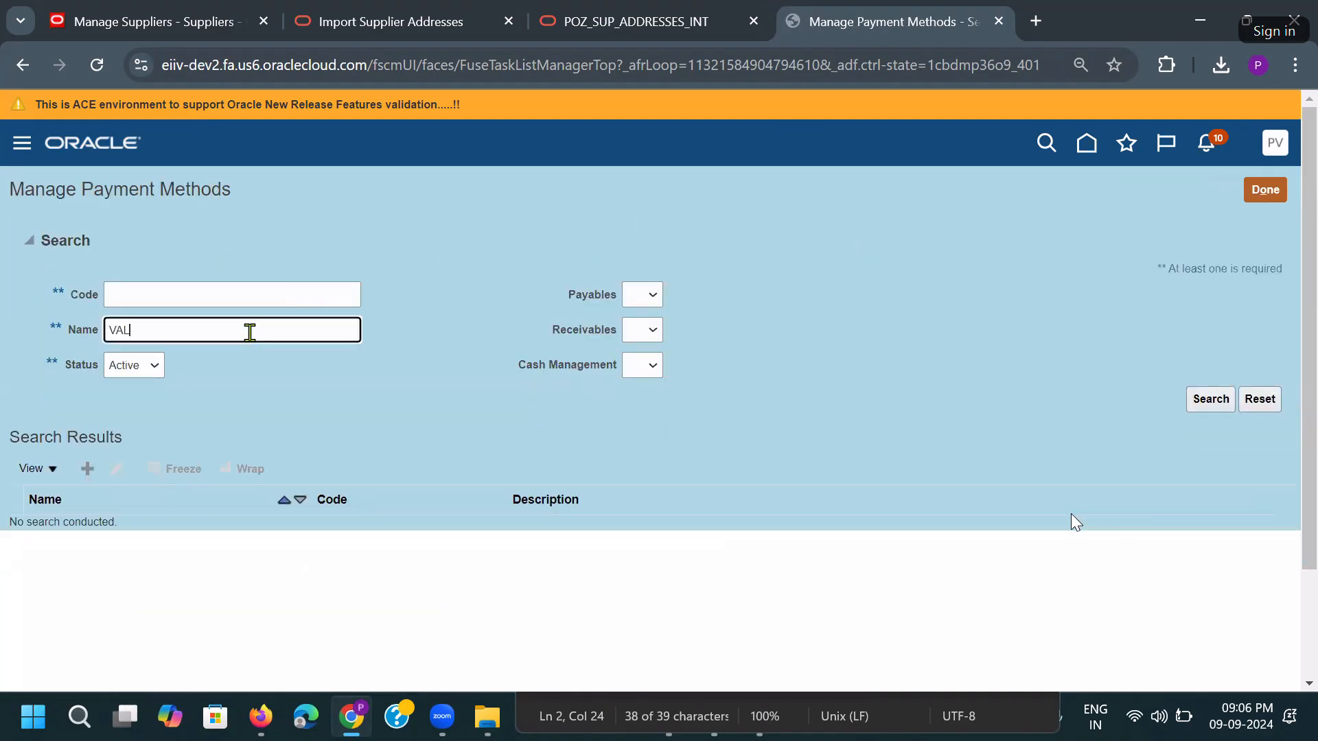
{"action": "key", "text": "Return"}
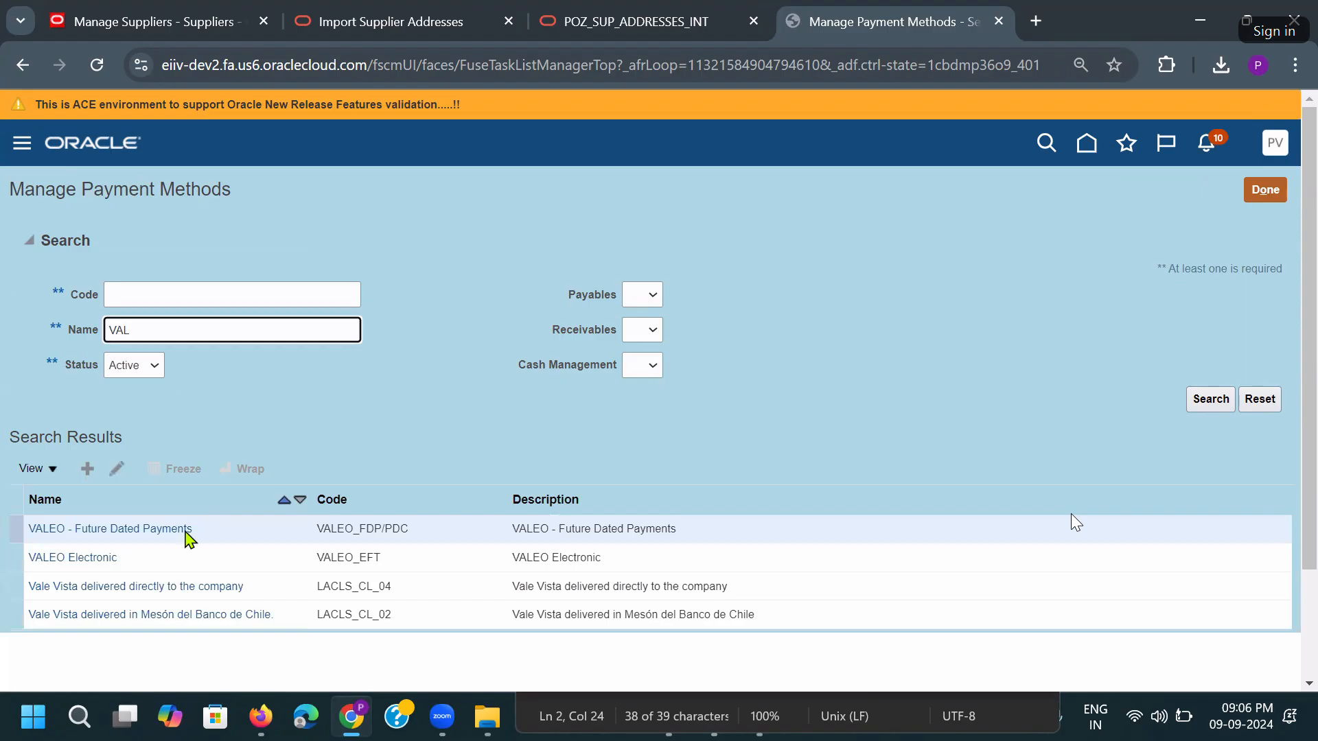
{"action": "left_click", "coordinate": [181, 553]}
{"action": "left_click", "coordinate": [419, 561]}
{"action": "double_click", "coordinate": [376, 557]}
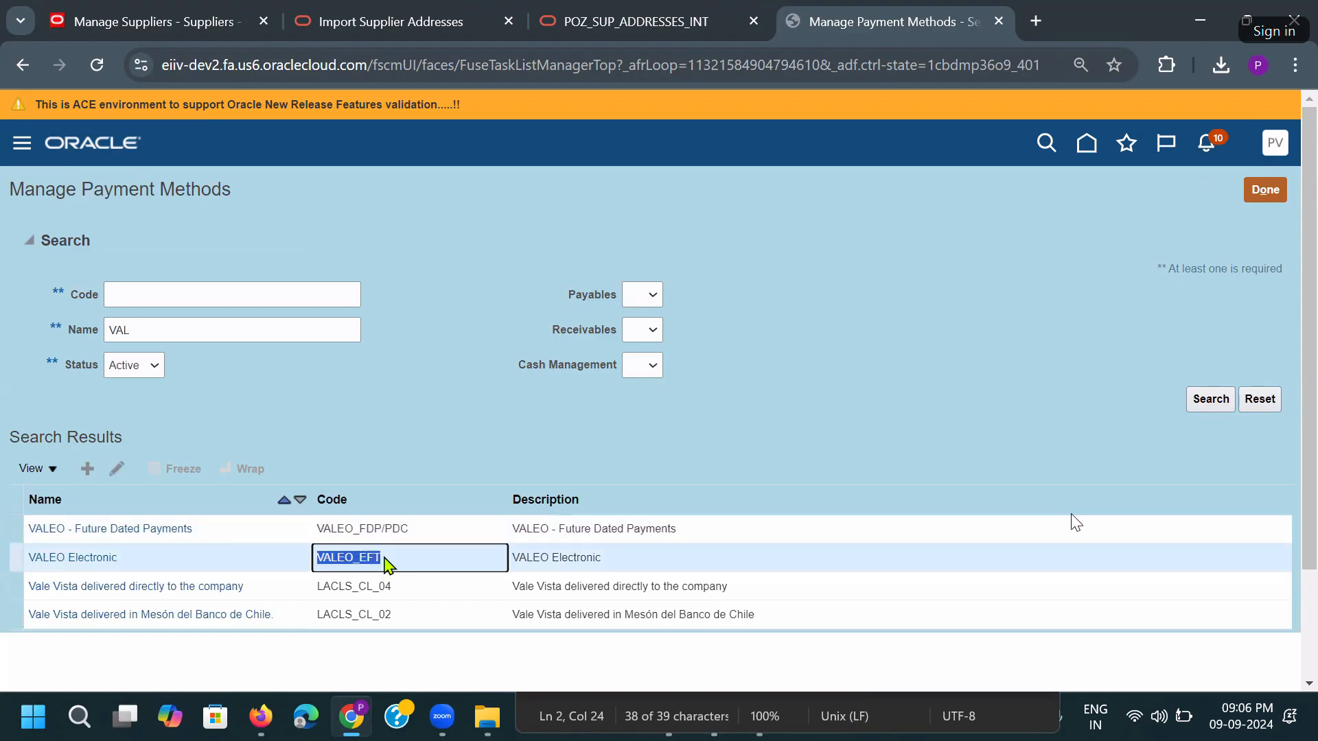
{"action": "key", "text": "ctrl+c"}
{"action": "left_click", "coordinate": [156, 286]}
{"action": "key", "text": "ctrl+v"}
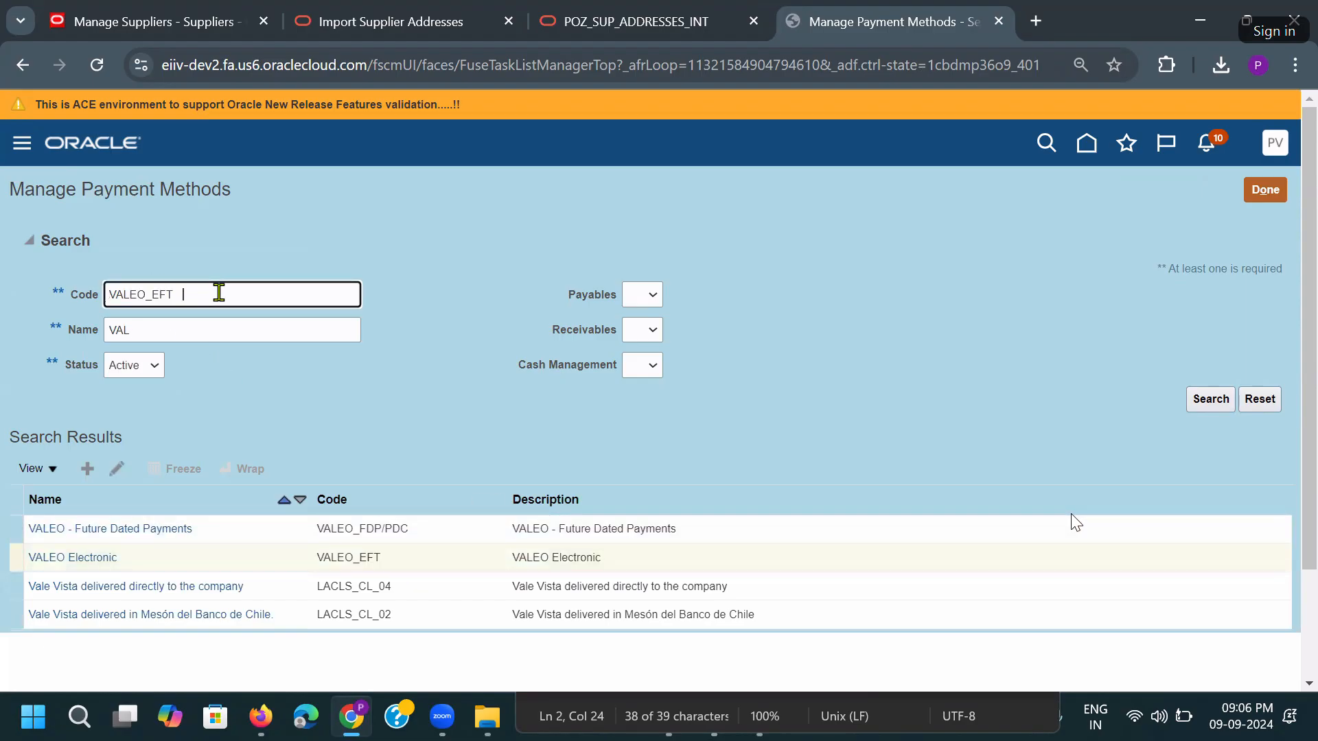
{"action": "double_click", "coordinate": [191, 293]}
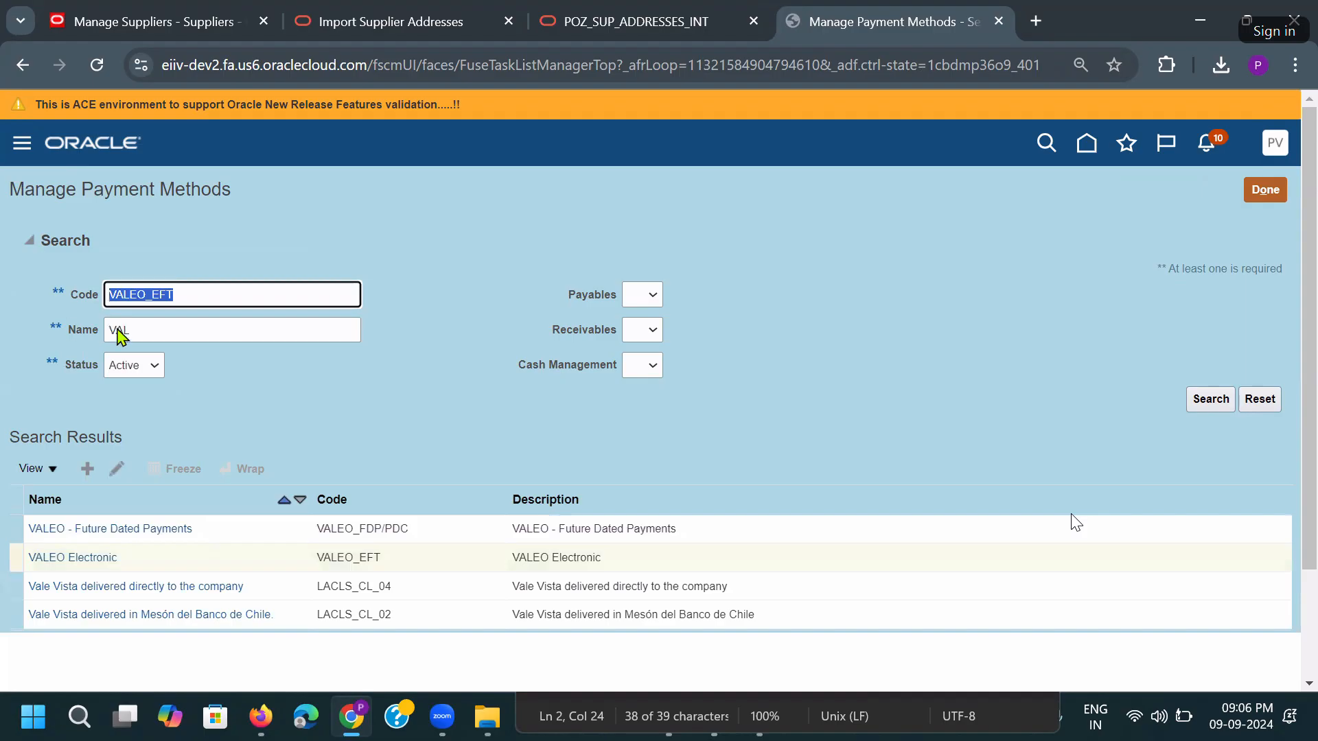
{"action": "key", "text": "alt+Tab"}
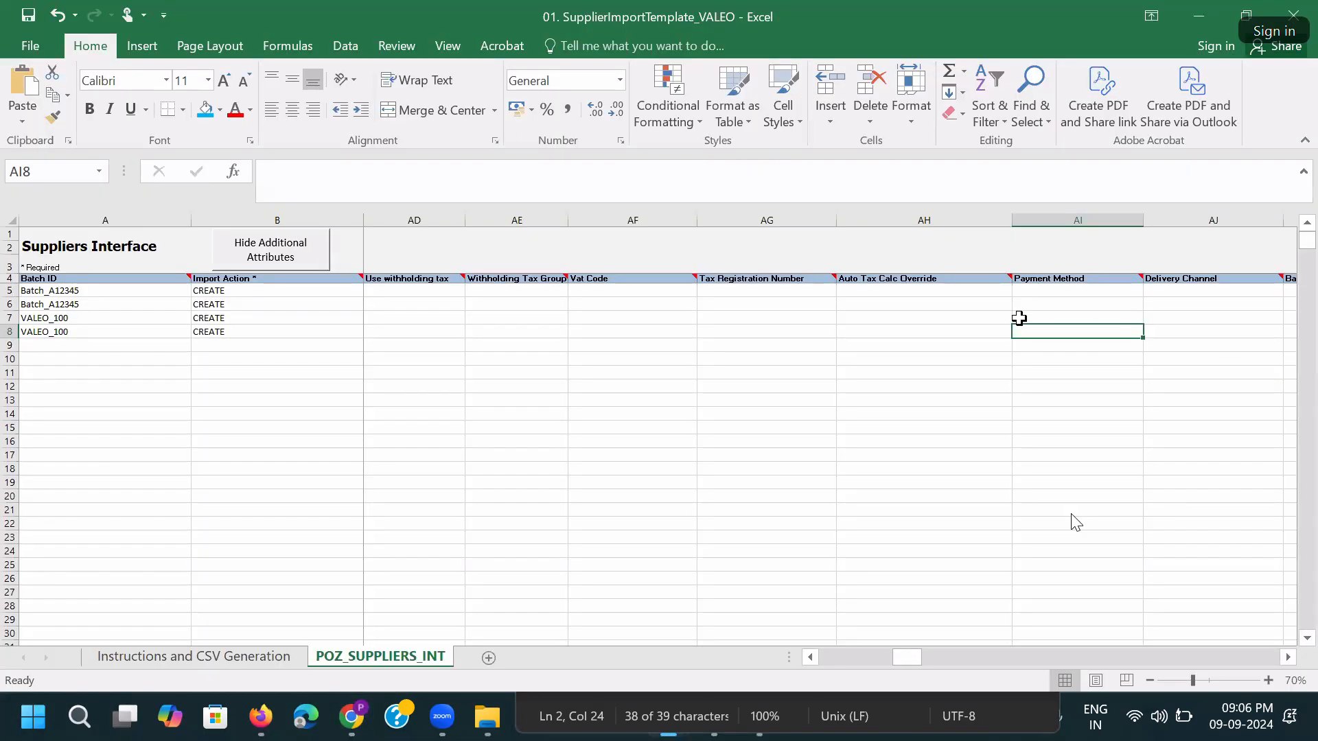
Paste VALEO_EFT as the Payment Method in cells AI8 and AI7.
{"action": "key", "text": "ctrl+v"}
{"action": "left_click", "coordinate": [1089, 318]}
{"action": "key", "text": "ctrl+v"}
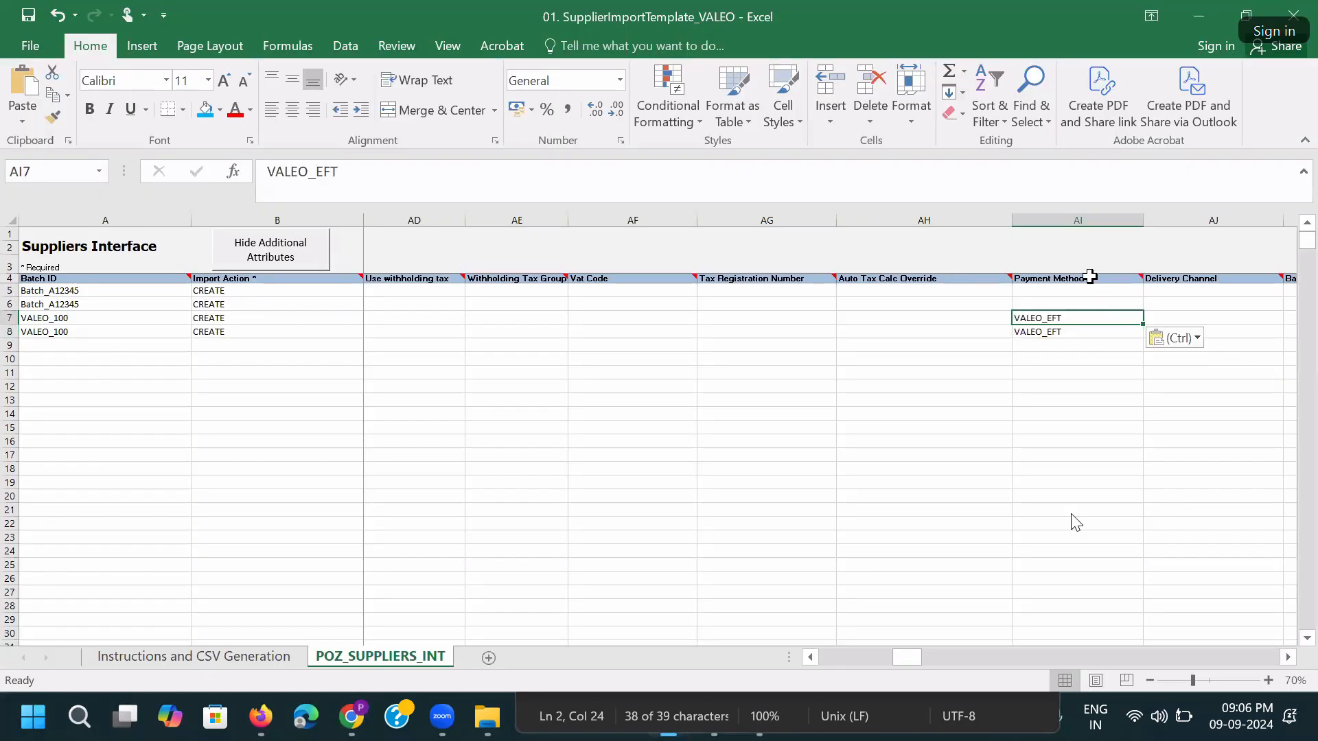
{"action": "key", "text": "Right"}
{"action": "key", "text": "Right"}
{"action": "key", "text": "Right"}
{"action": "mouse_move", "coordinate": [734, 274]}
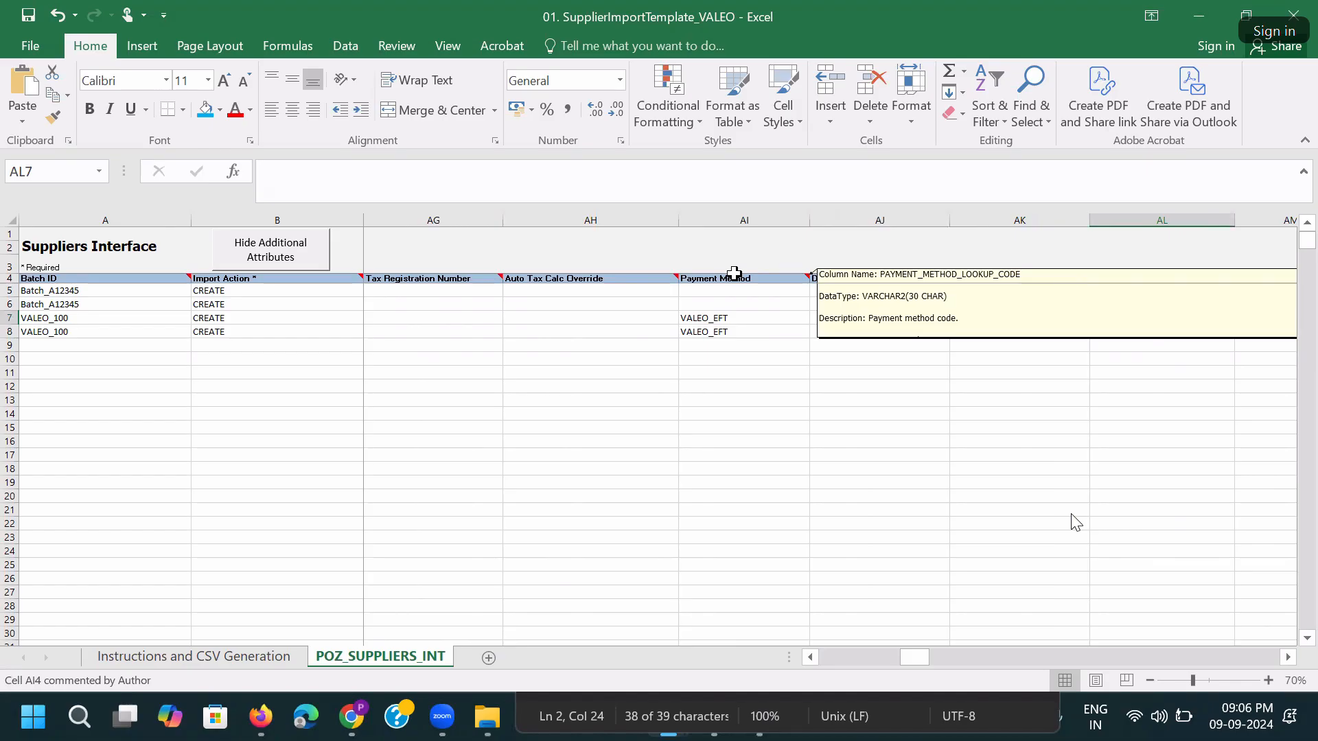
{"action": "left_click", "coordinate": [727, 332]}
{"action": "left_click", "coordinate": [726, 320]}
Cross-check the payment method in the browser, then review row 7's entries.
{"action": "key", "text": "alt+Tab"}
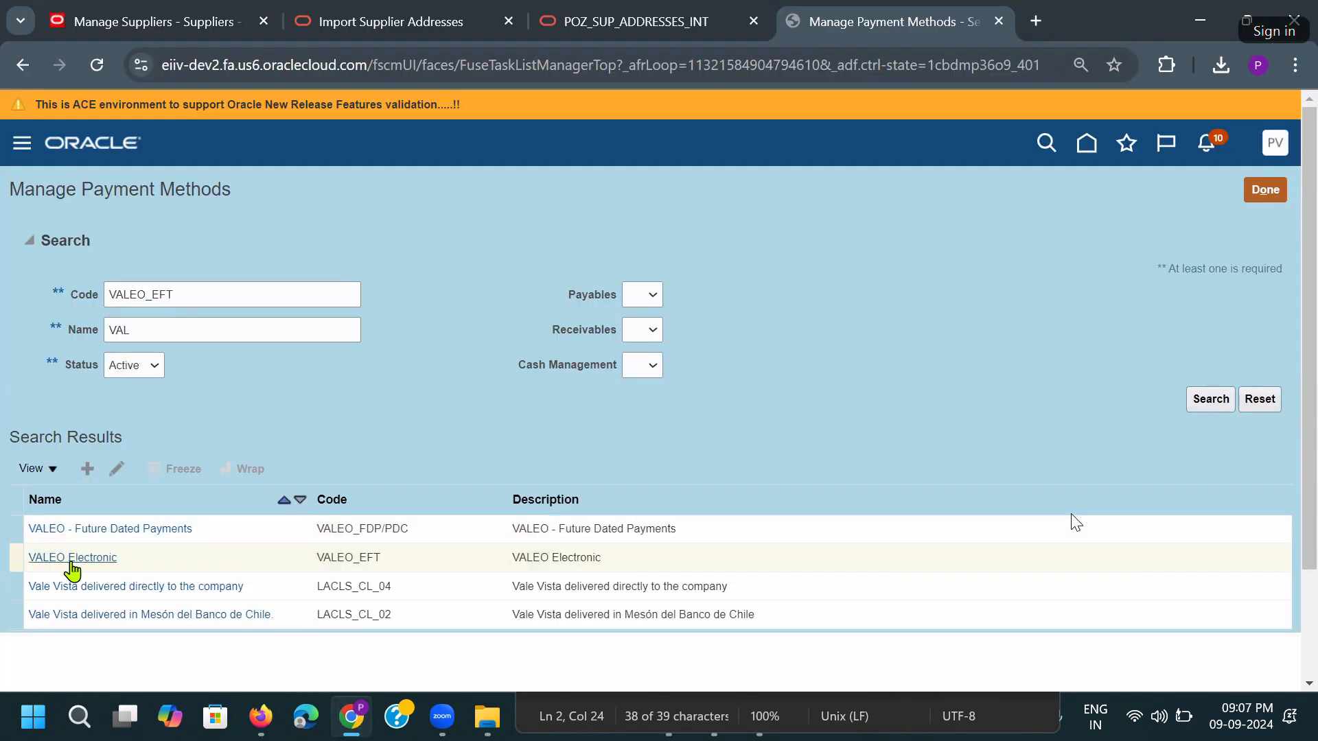
{"action": "key", "text": "alt+Tab"}
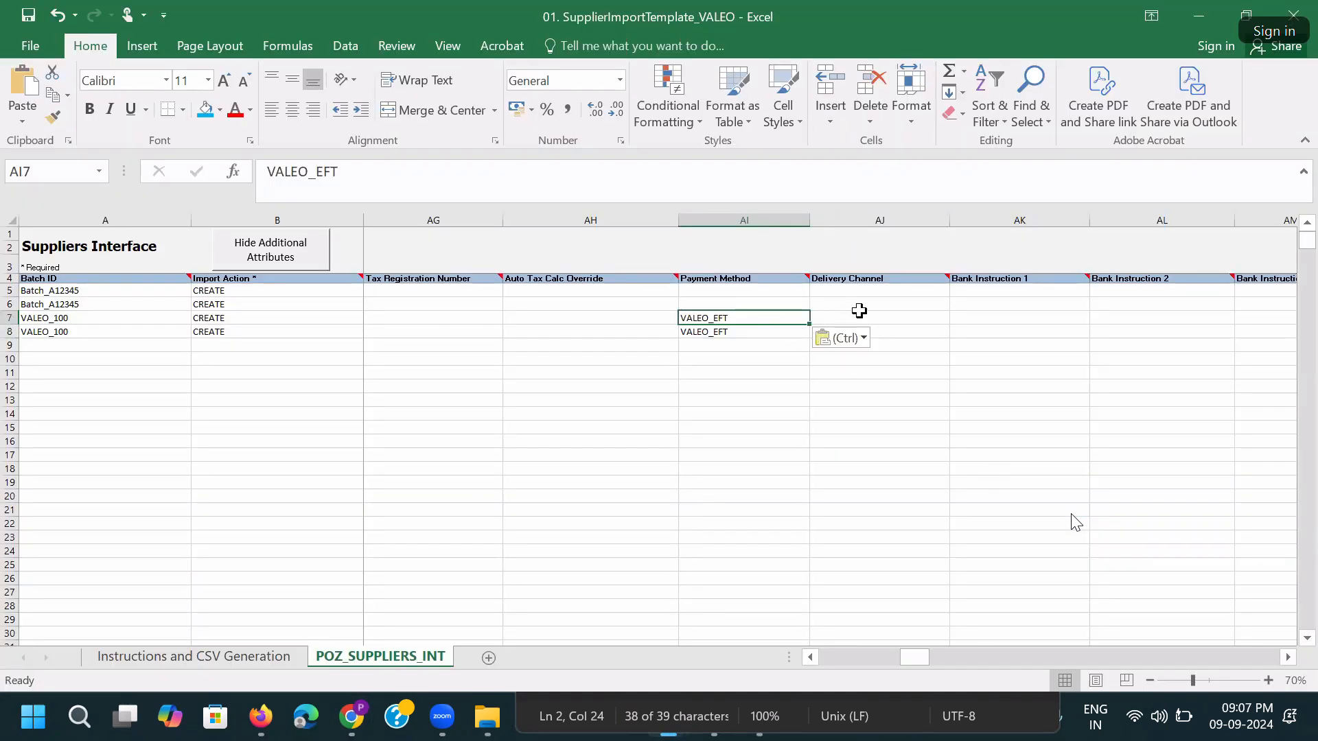
{"action": "left_click", "coordinate": [861, 315]}
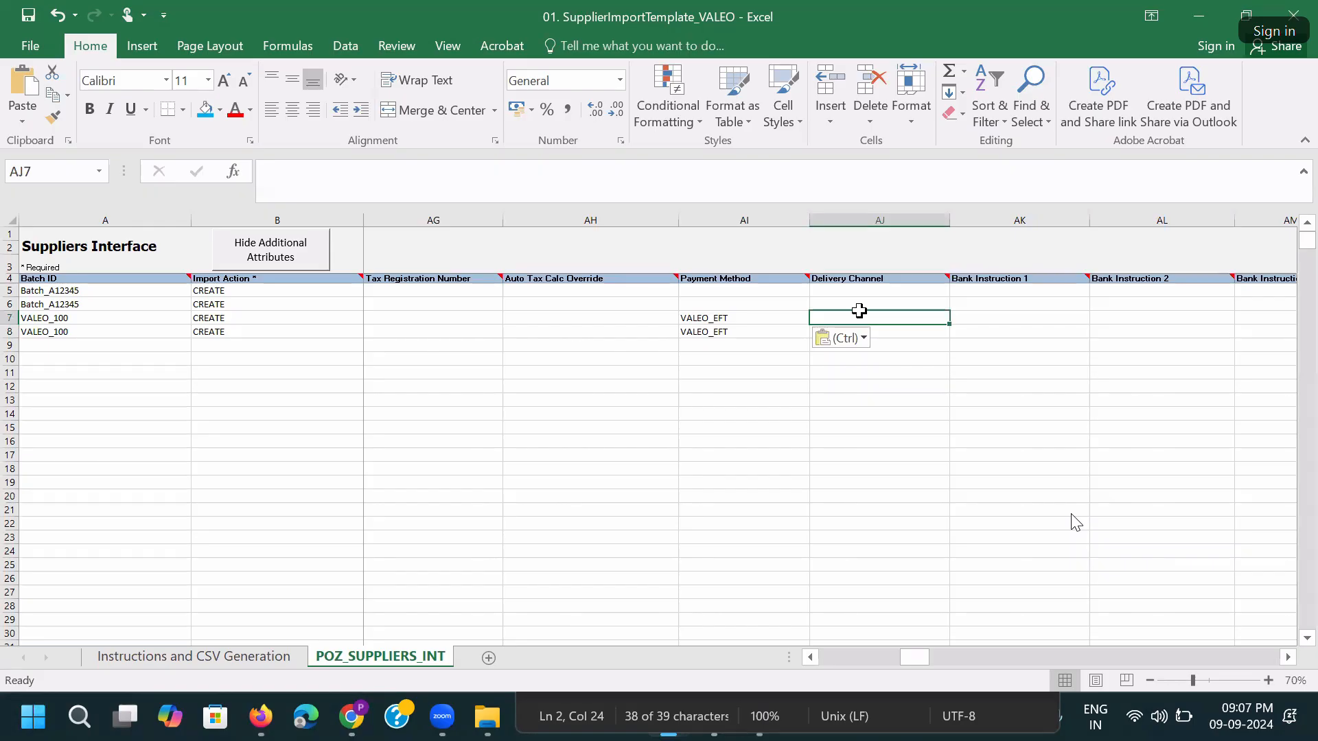
{"action": "left_click", "coordinate": [549, 360]}
{"action": "left_click", "coordinate": [10, 318]}
{"action": "left_click", "coordinate": [542, 415]}
Delete the two Batch_A12345 sample rows and fit column C to the supplier names.
{"action": "key", "text": "ctrl+Home"}
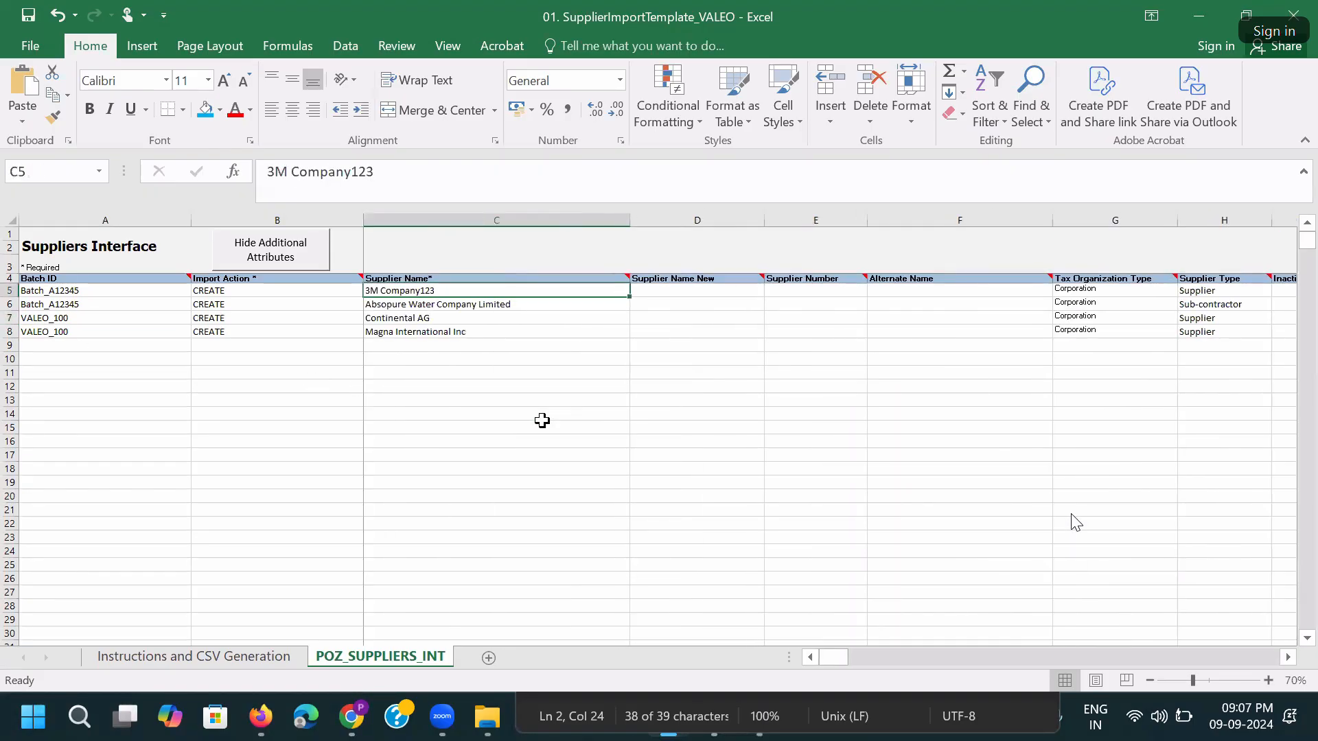
{"action": "left_click_drag", "start_coordinate": [11, 292], "coordinate": [9, 305]}
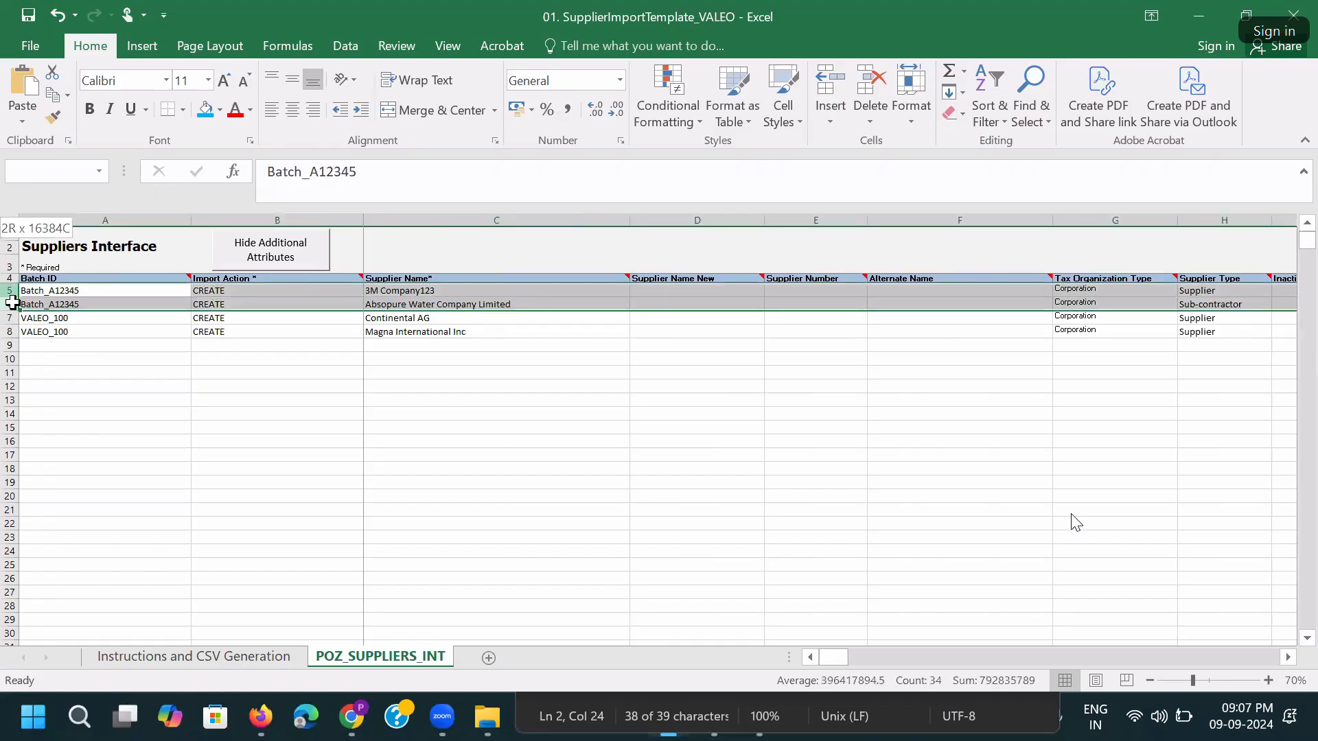
{"action": "right_click", "coordinate": [9, 306]}
{"action": "left_click", "coordinate": [61, 470]}
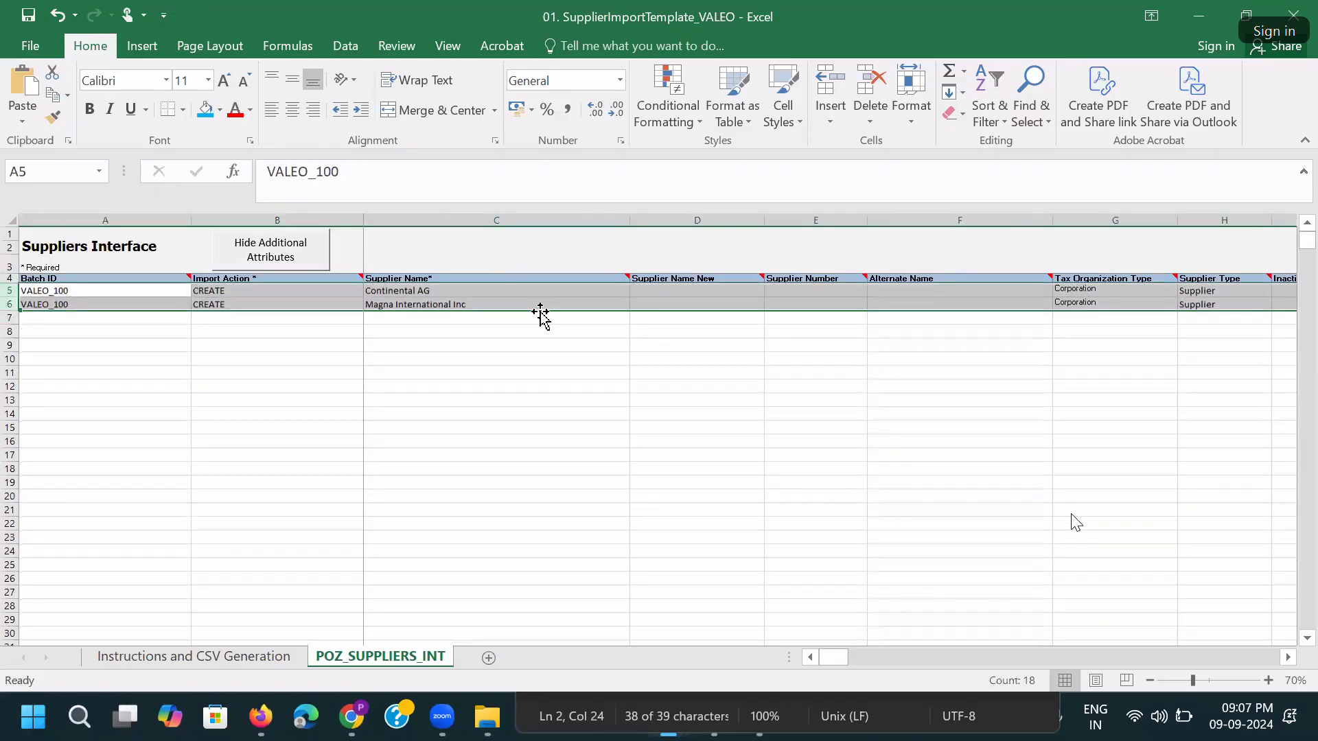
{"action": "left_click", "coordinate": [530, 344]}
{"action": "double_click", "coordinate": [625, 222]}
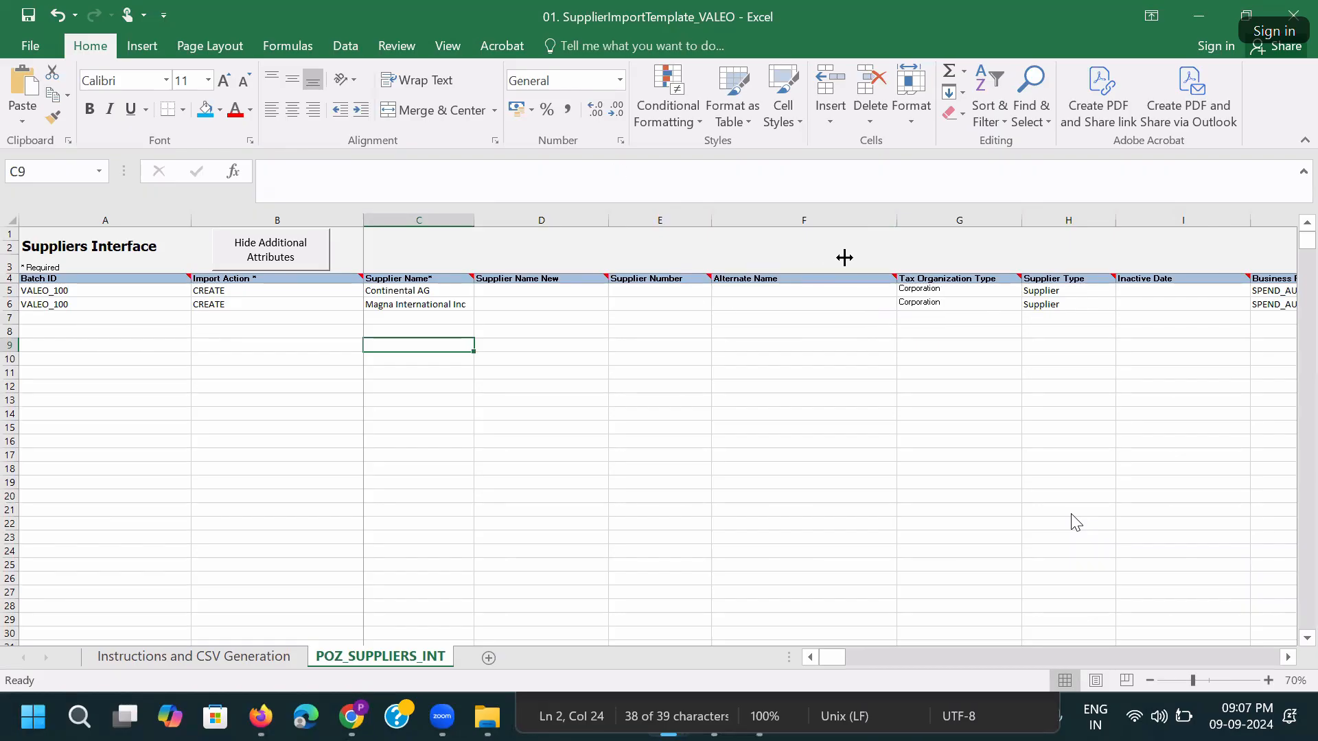
Narrow the Alternate Name, Inactive Date, Business Relationship* and Parent Supplier columns, then select A5:A6.
{"action": "left_click_drag", "start_coordinate": [896, 219], "coordinate": [781, 220]}
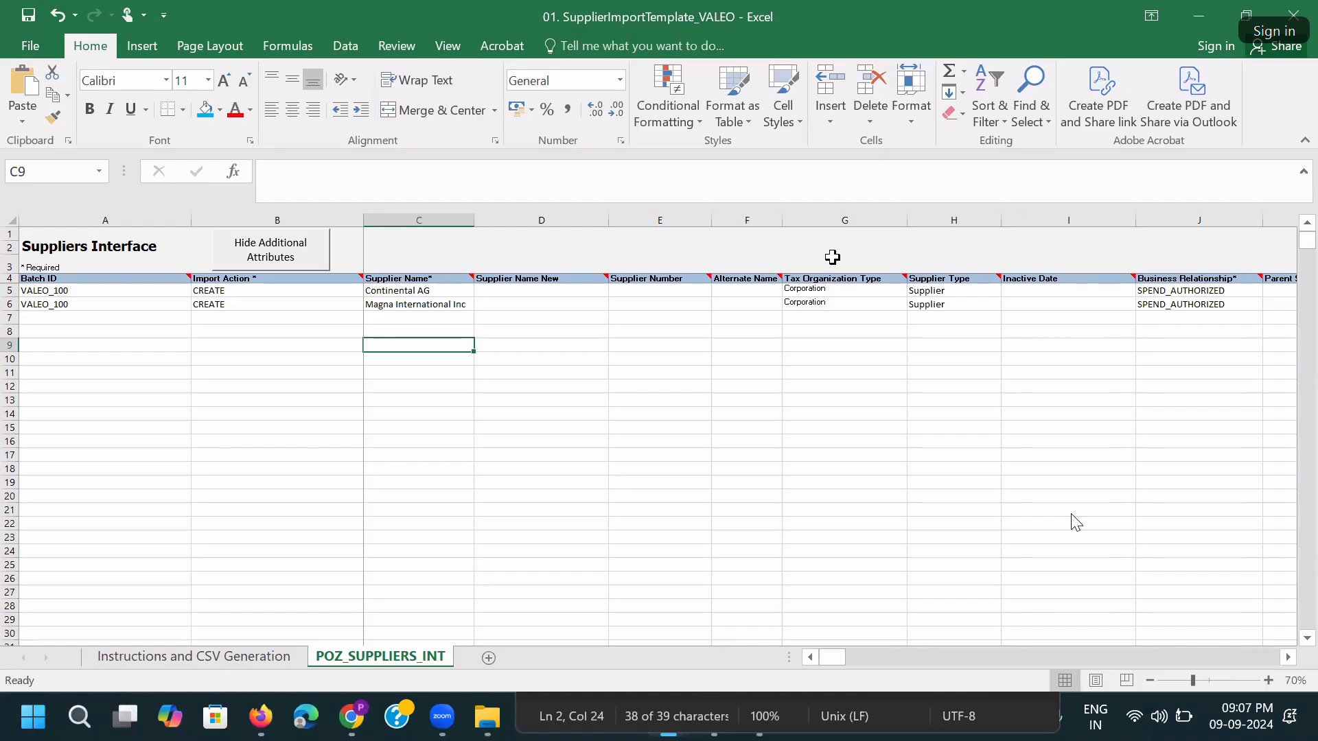
{"action": "left_click_drag", "start_coordinate": [1133, 223], "coordinate": [1061, 223]}
{"action": "left_click_drag", "start_coordinate": [1194, 223], "coordinate": [1168, 221]}
{"action": "left_click_drag", "start_coordinate": [1271, 225], "coordinate": [1252, 226]}
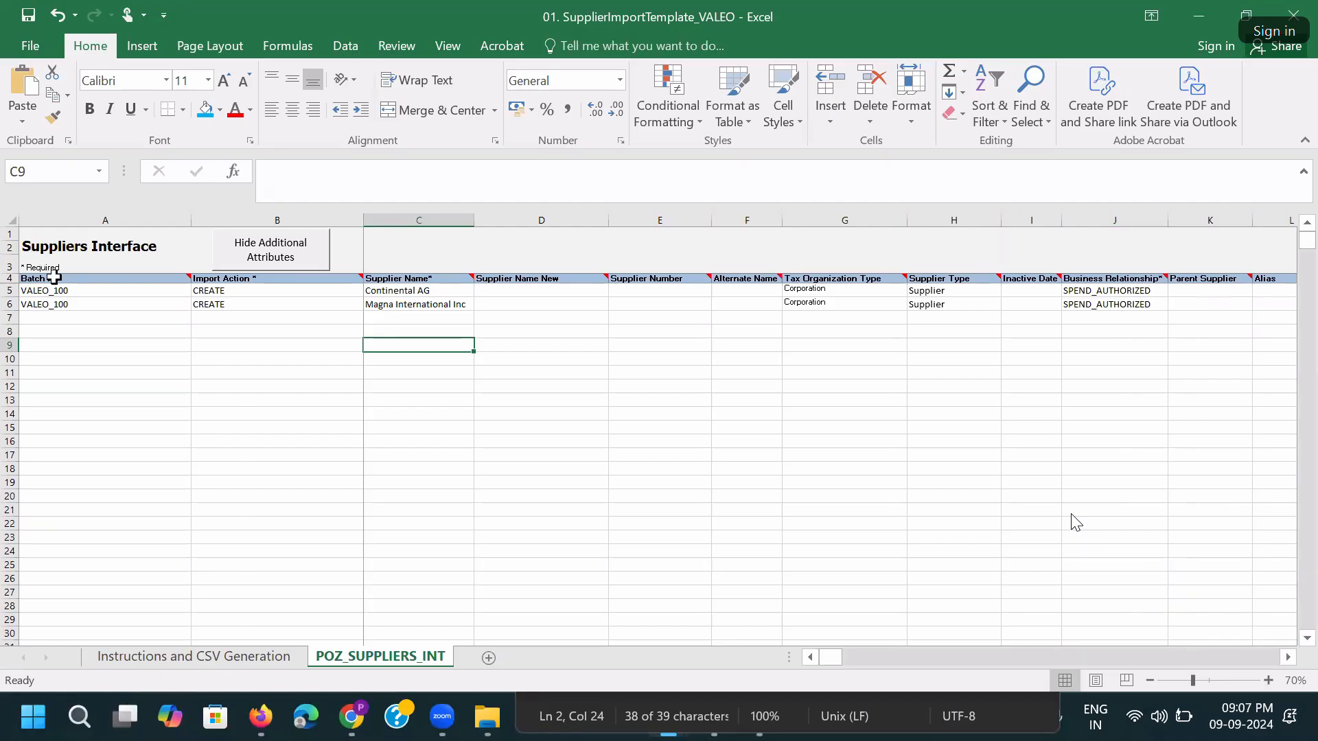
{"action": "left_click_drag", "start_coordinate": [58, 290], "coordinate": [58, 304]}
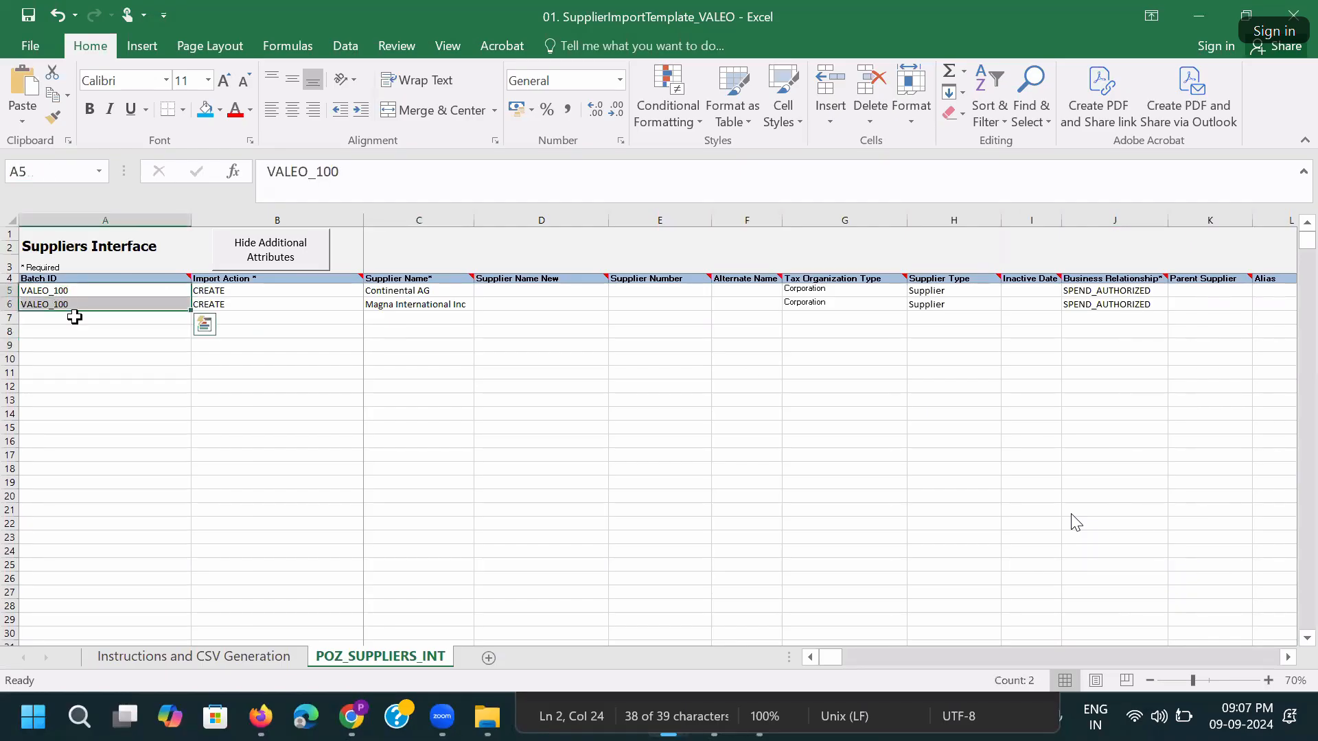
Try purple and then magenta fills from More Colors on the Batch ID cells.
{"action": "left_click", "coordinate": [220, 110]}
{"action": "left_click", "coordinate": [263, 343]}
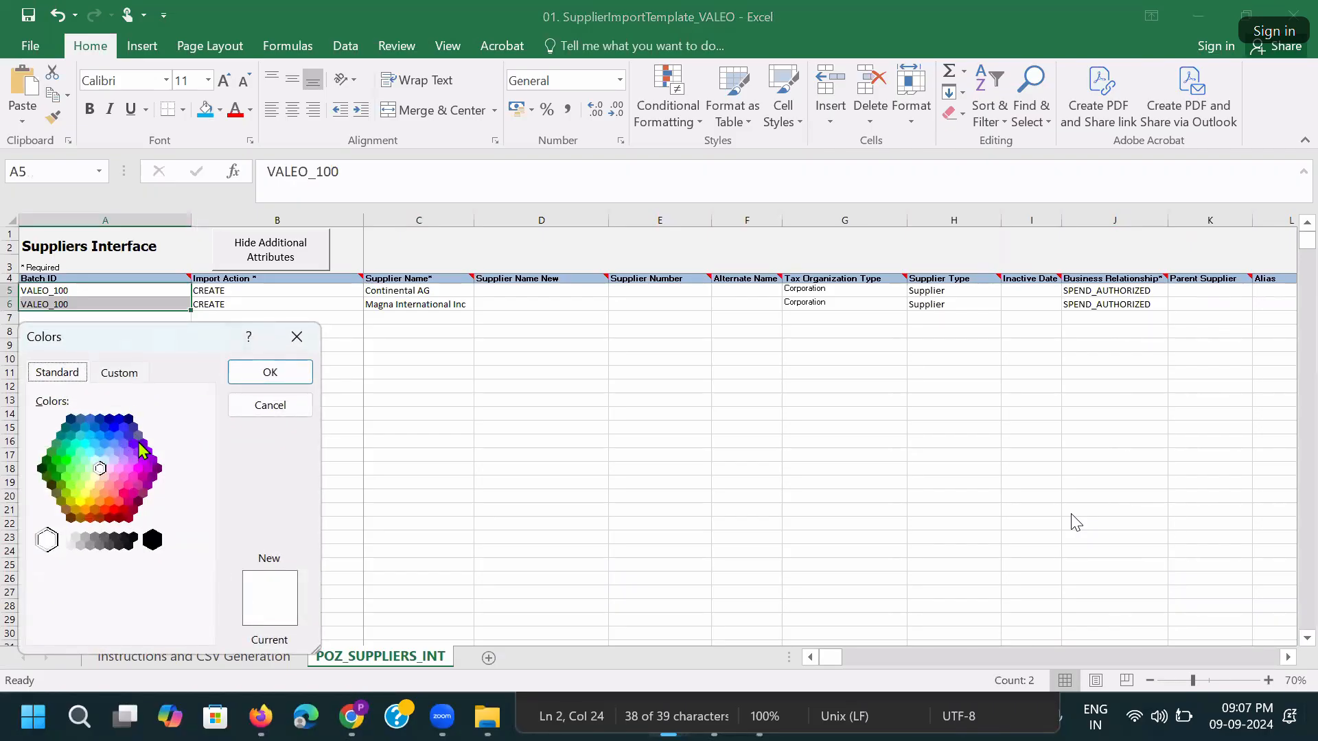
{"action": "left_click", "coordinate": [138, 451]}
{"action": "left_click", "coordinate": [270, 373]}
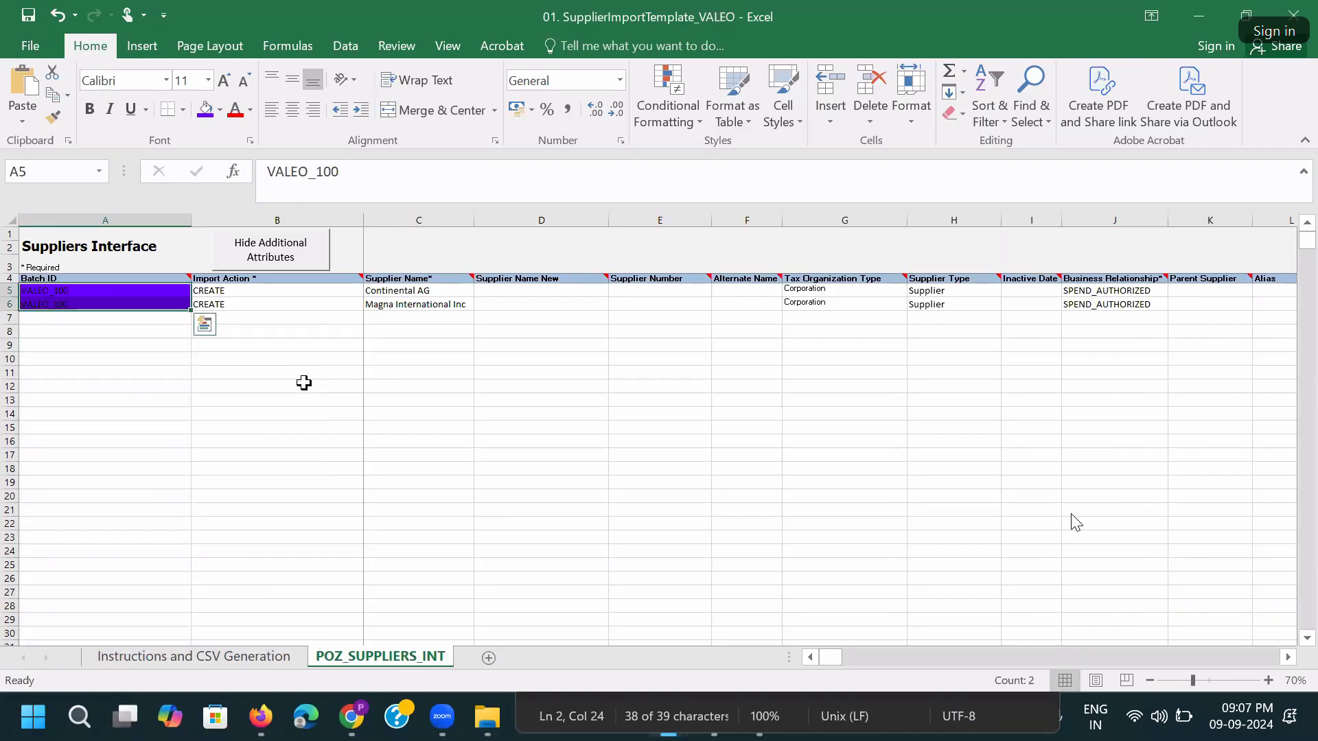
{"action": "left_click", "coordinate": [219, 110]}
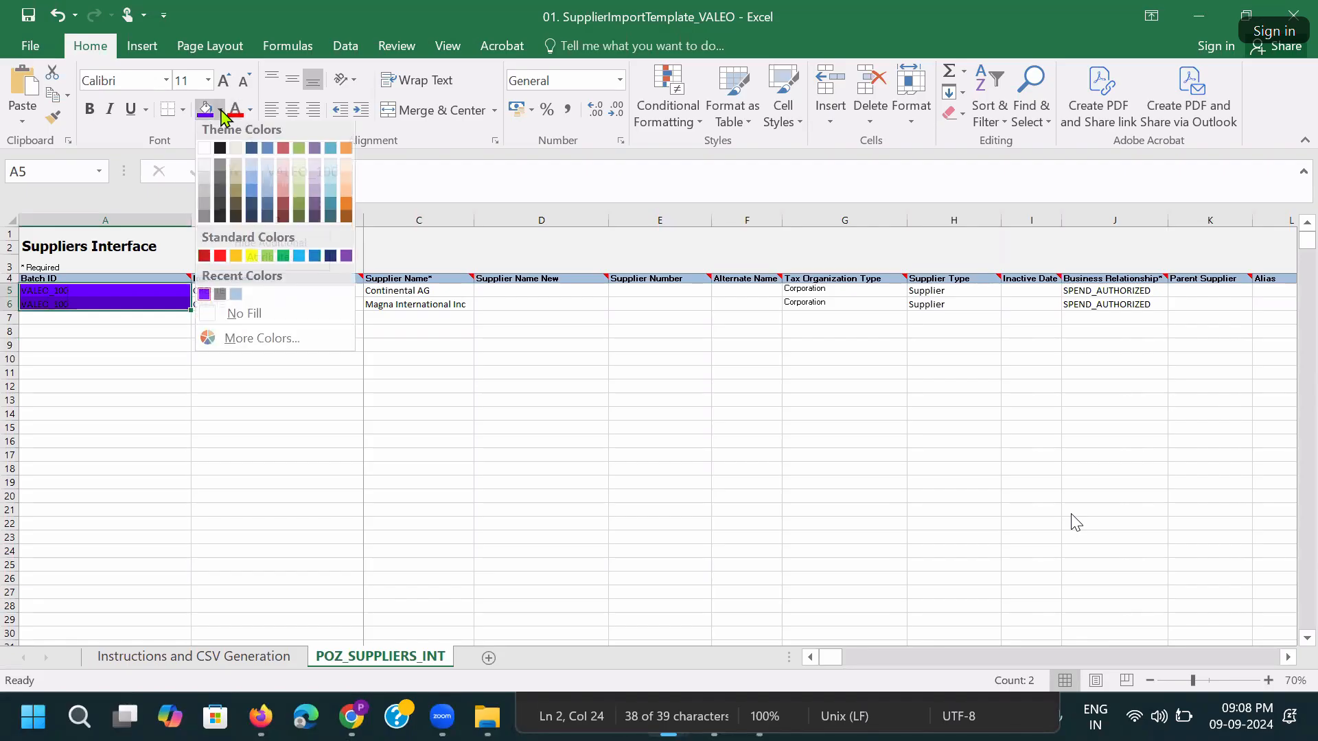
{"action": "left_click", "coordinate": [251, 343]}
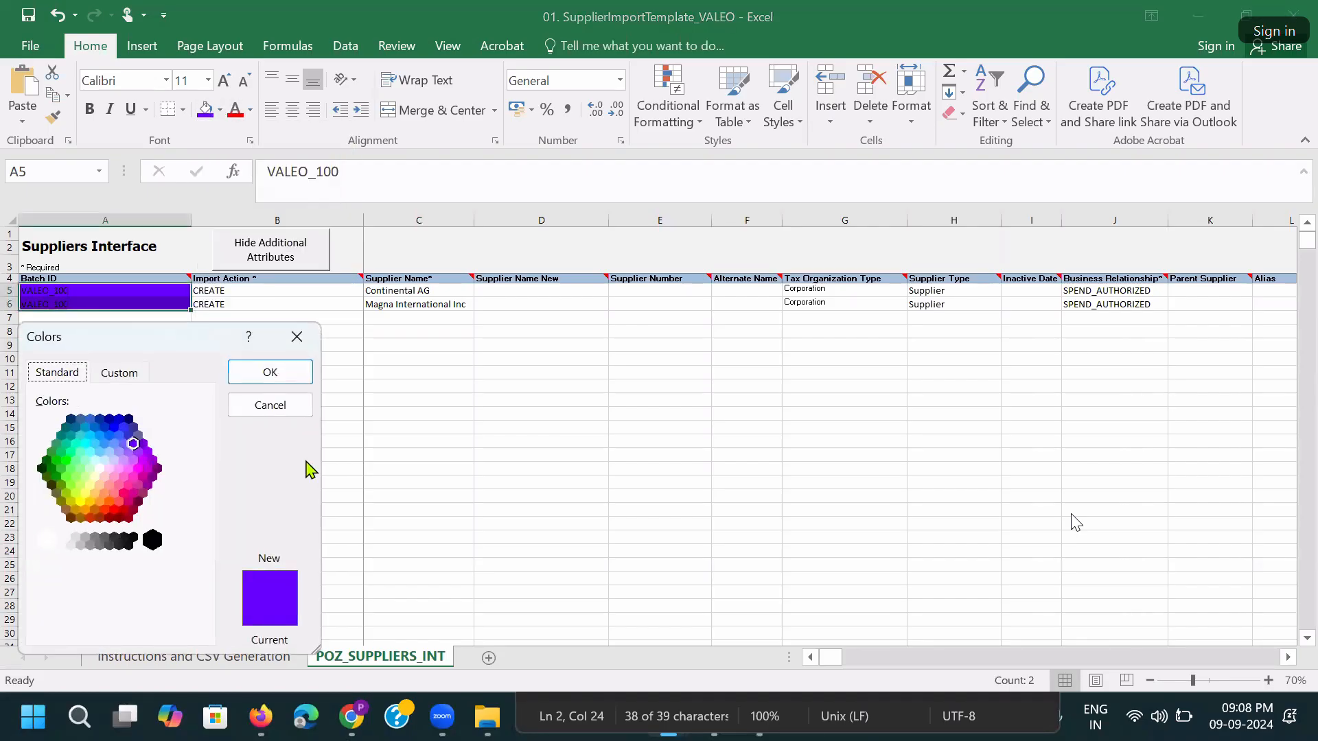
{"action": "left_click", "coordinate": [128, 452]}
{"action": "left_click", "coordinate": [149, 485]}
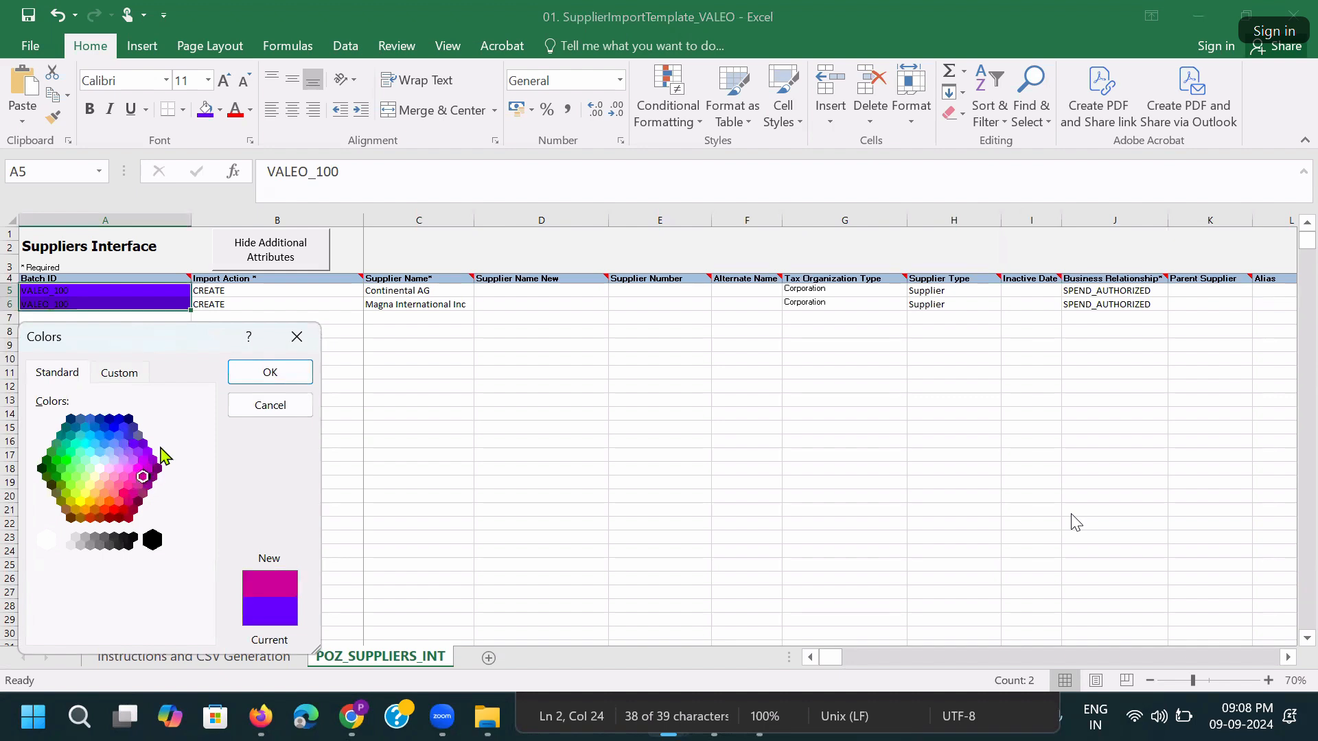
{"action": "left_click", "coordinate": [269, 372]}
{"action": "left_click", "coordinate": [319, 387]}
Settle on a lighter pink fill for the two Batch ID cells.
{"action": "left_click_drag", "start_coordinate": [209, 290], "coordinate": [138, 303]}
{"action": "left_click", "coordinate": [221, 110]}
{"action": "left_click", "coordinate": [262, 342]}
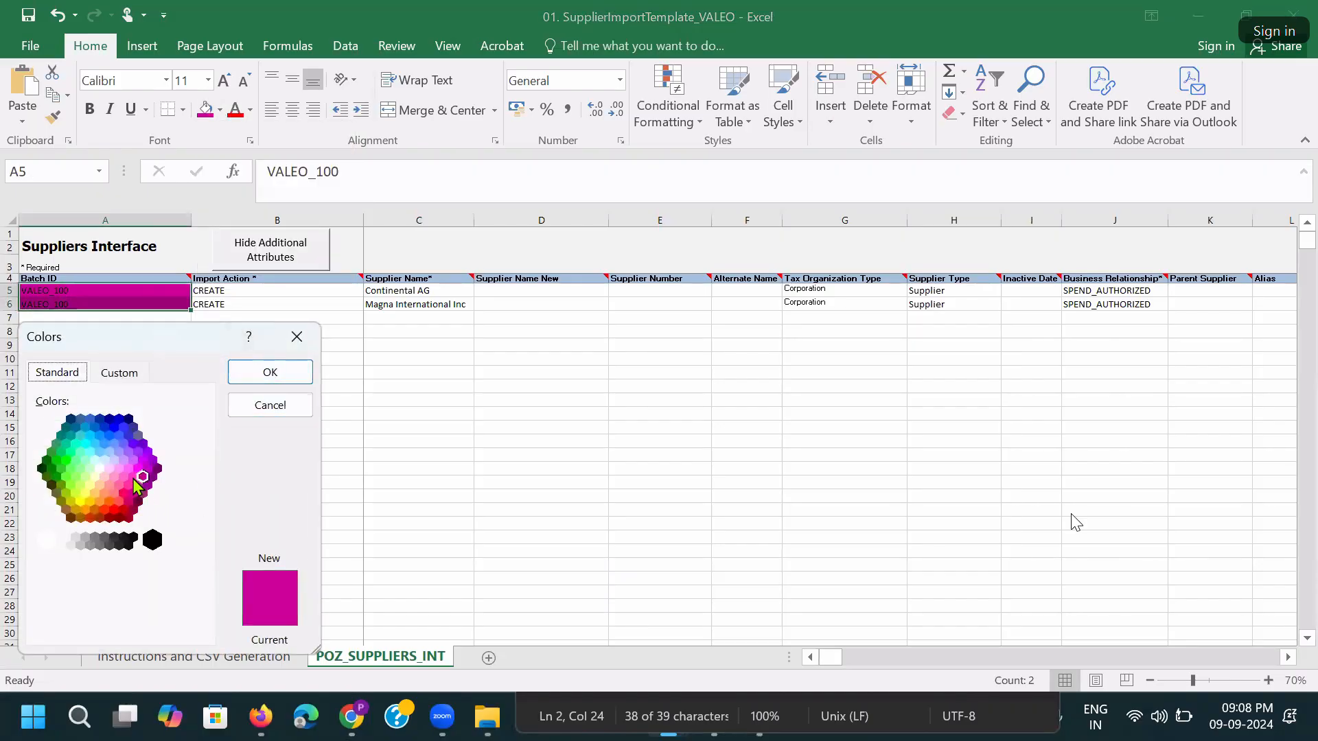
{"action": "left_click", "coordinate": [133, 476]}
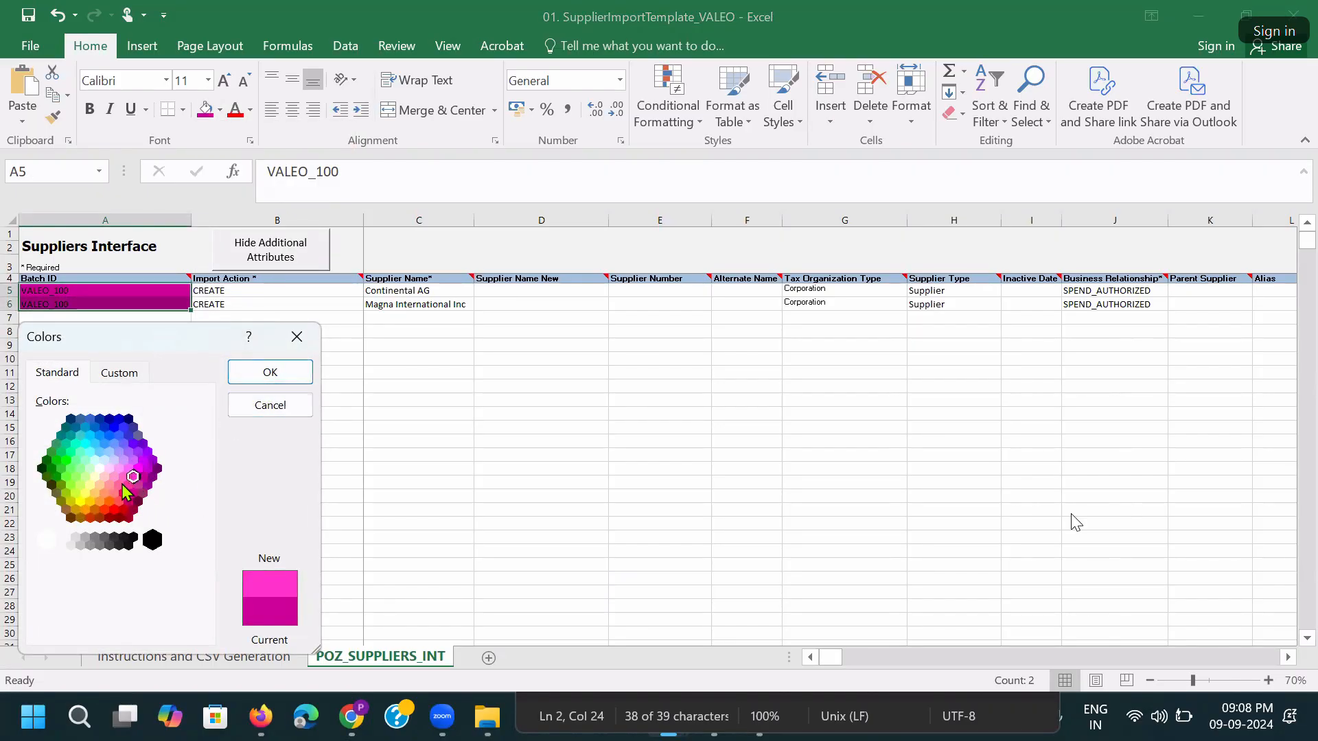
{"action": "left_click", "coordinate": [270, 372]}
{"action": "left_click", "coordinate": [314, 413]}
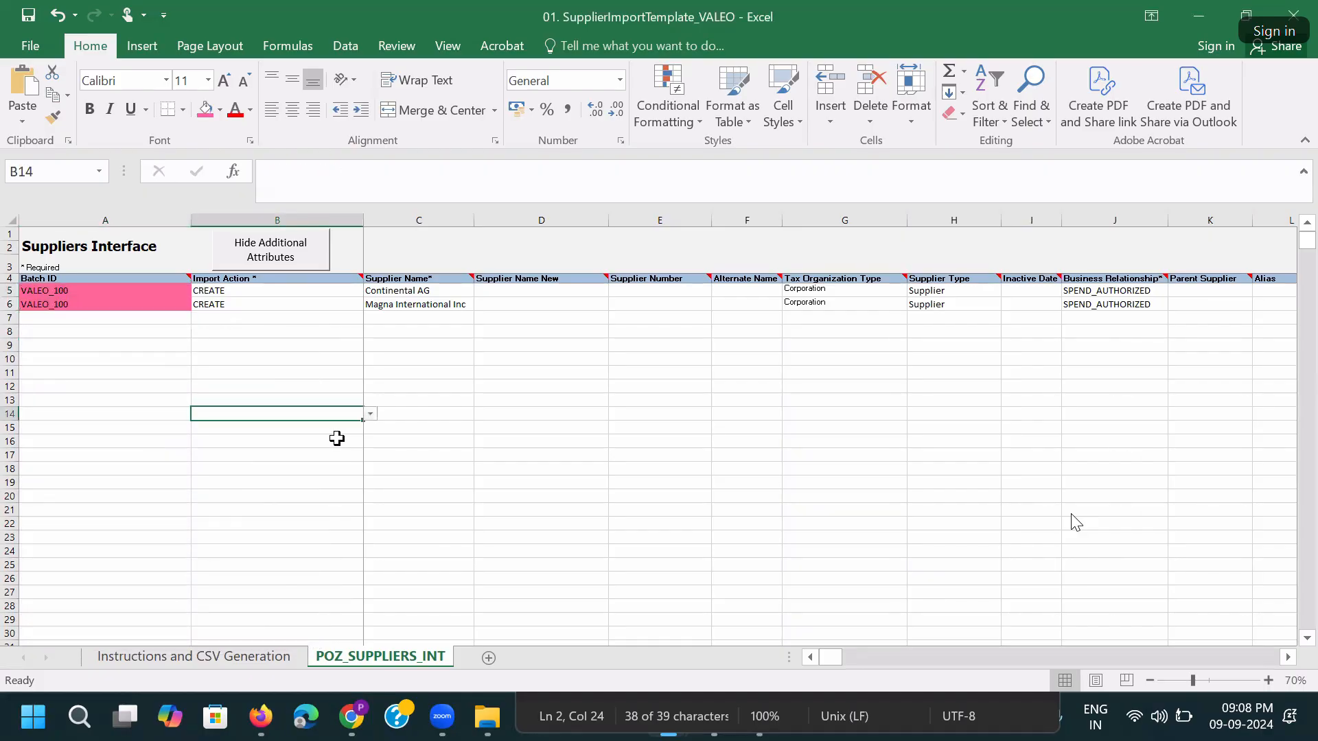
Fill the Import Action, Supplier Name, Tax Organization Type and Supplier Type cells pink.
{"action": "scroll", "coordinate": [336, 438], "scroll_direction": "up", "scroll_amount": 1}
{"action": "left_click_drag", "start_coordinate": [286, 309], "coordinate": [288, 326]}
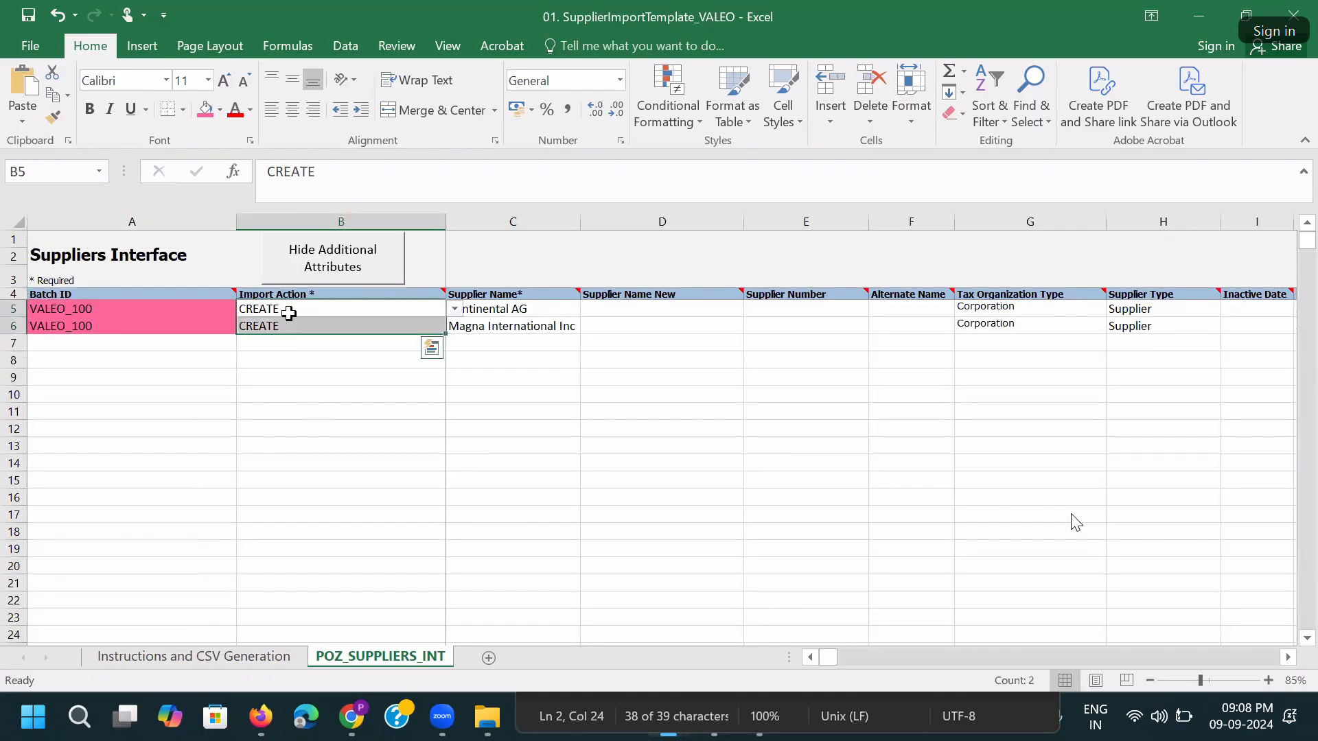
{"action": "left_click", "coordinate": [206, 109]}
{"action": "left_click_drag", "start_coordinate": [478, 308], "coordinate": [485, 327]}
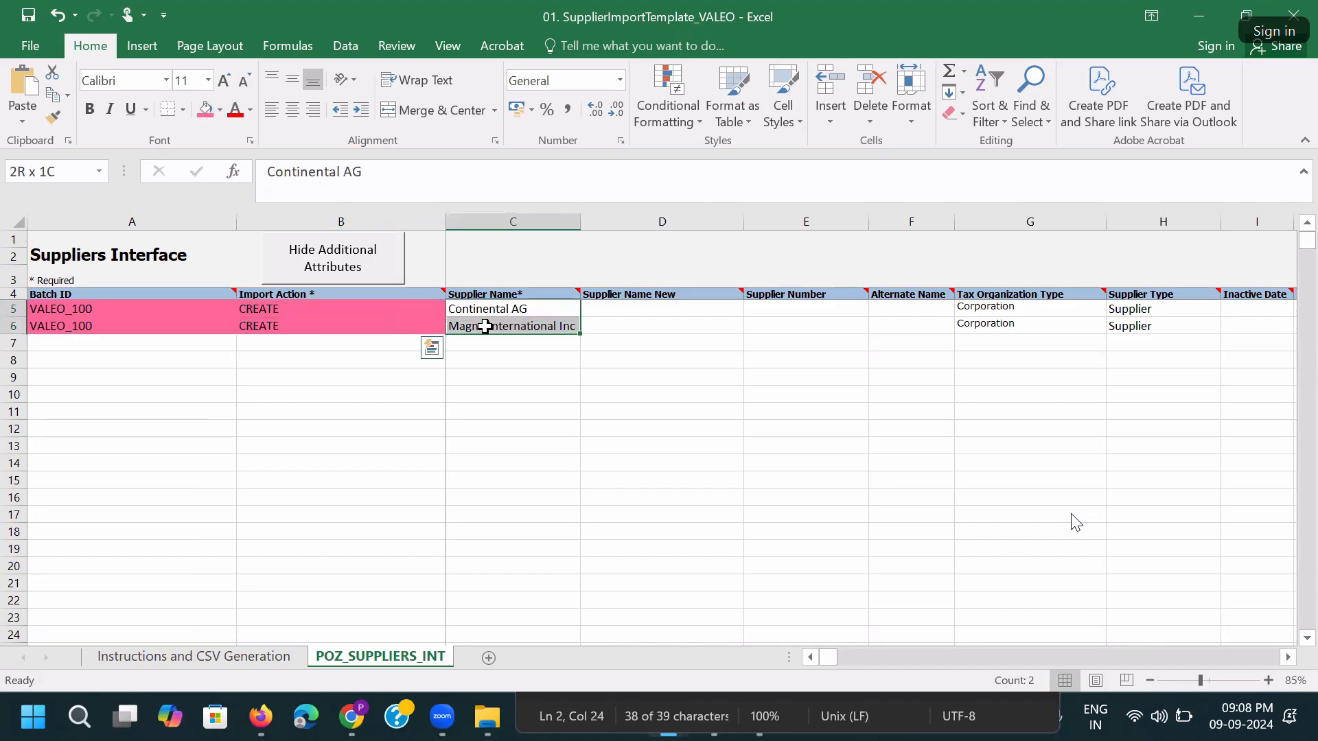
{"action": "left_click", "coordinate": [205, 109]}
{"action": "left_click_drag", "start_coordinate": [971, 308], "coordinate": [1121, 330]}
{"action": "left_click", "coordinate": [205, 109]}
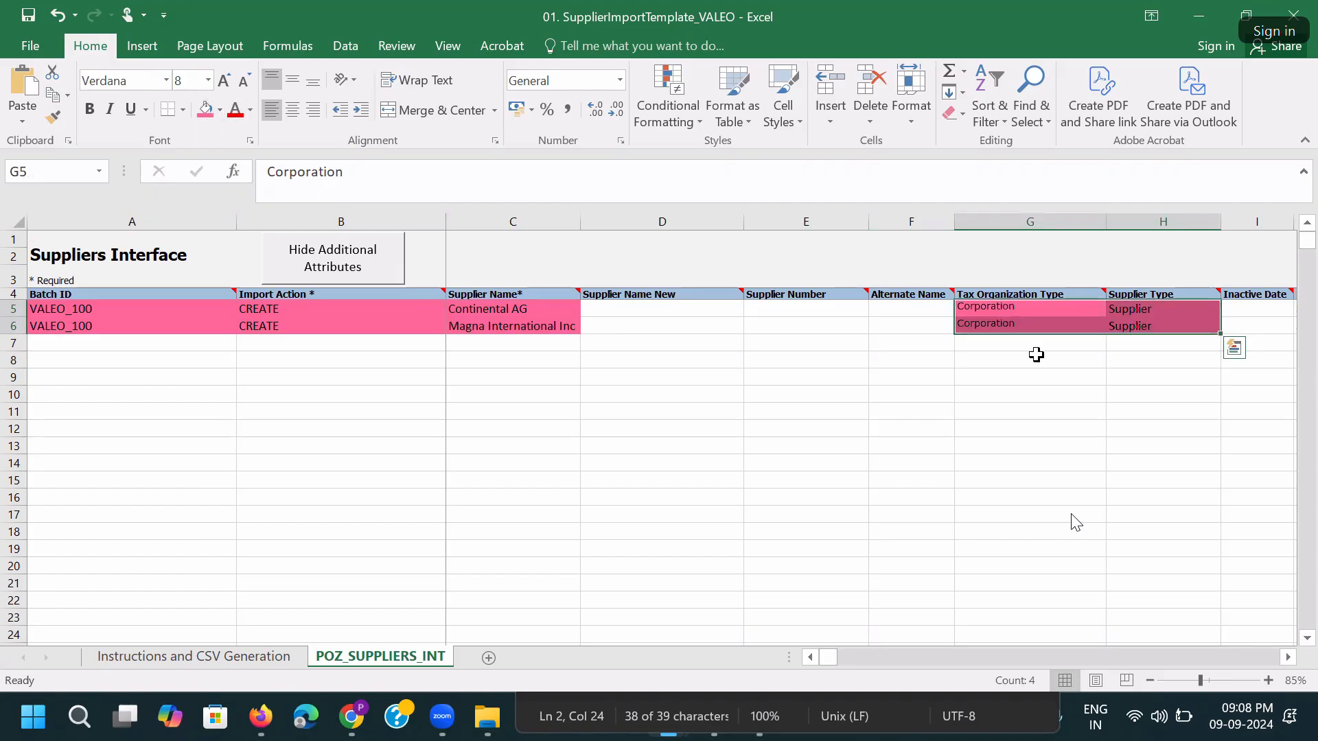
{"action": "left_click", "coordinate": [1115, 344]}
Fill the Business Relationship* and taxpayer country and ID cells pink.
{"action": "key", "text": "Right"}
{"action": "key", "text": "Right"}
{"action": "key", "text": "Right"}
{"action": "key", "text": "Right"}
{"action": "key", "text": "Right"}
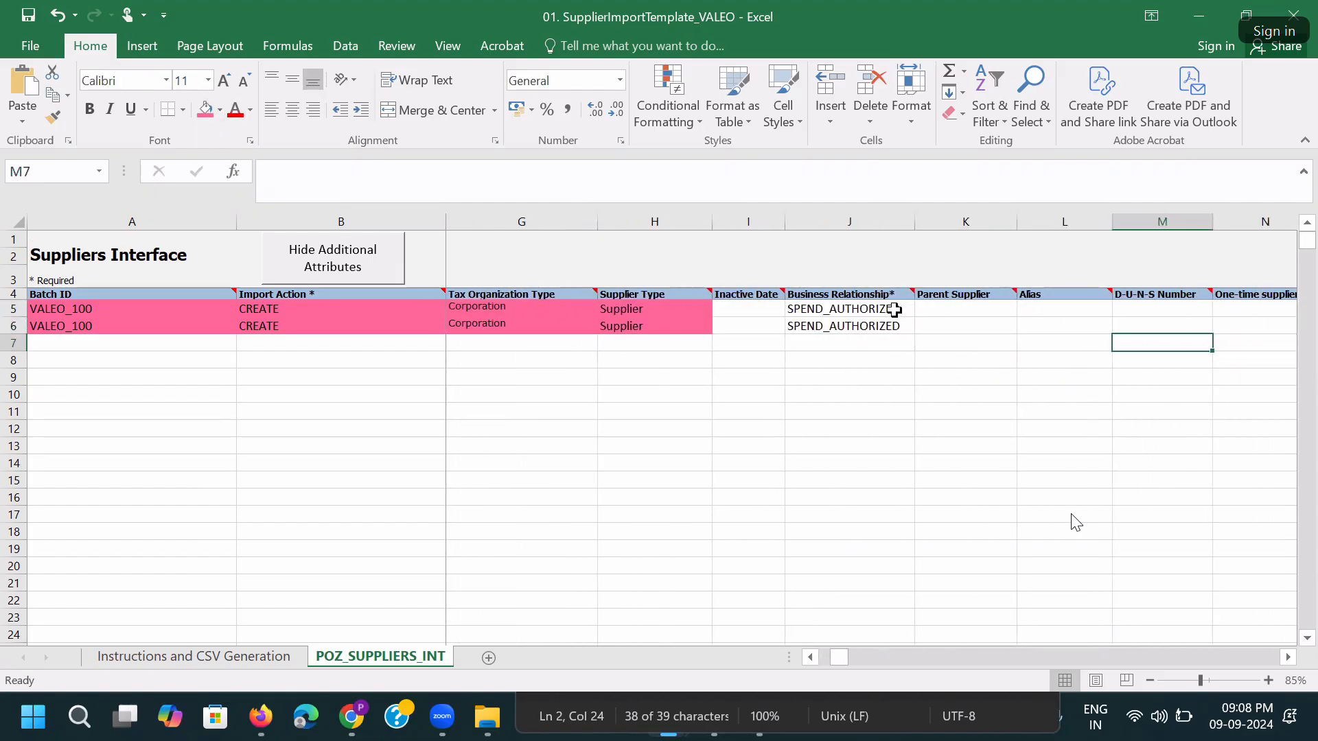
{"action": "left_click_drag", "start_coordinate": [894, 310], "coordinate": [893, 326]}
{"action": "left_click", "coordinate": [205, 109]}
{"action": "left_click", "coordinate": [1073, 303]}
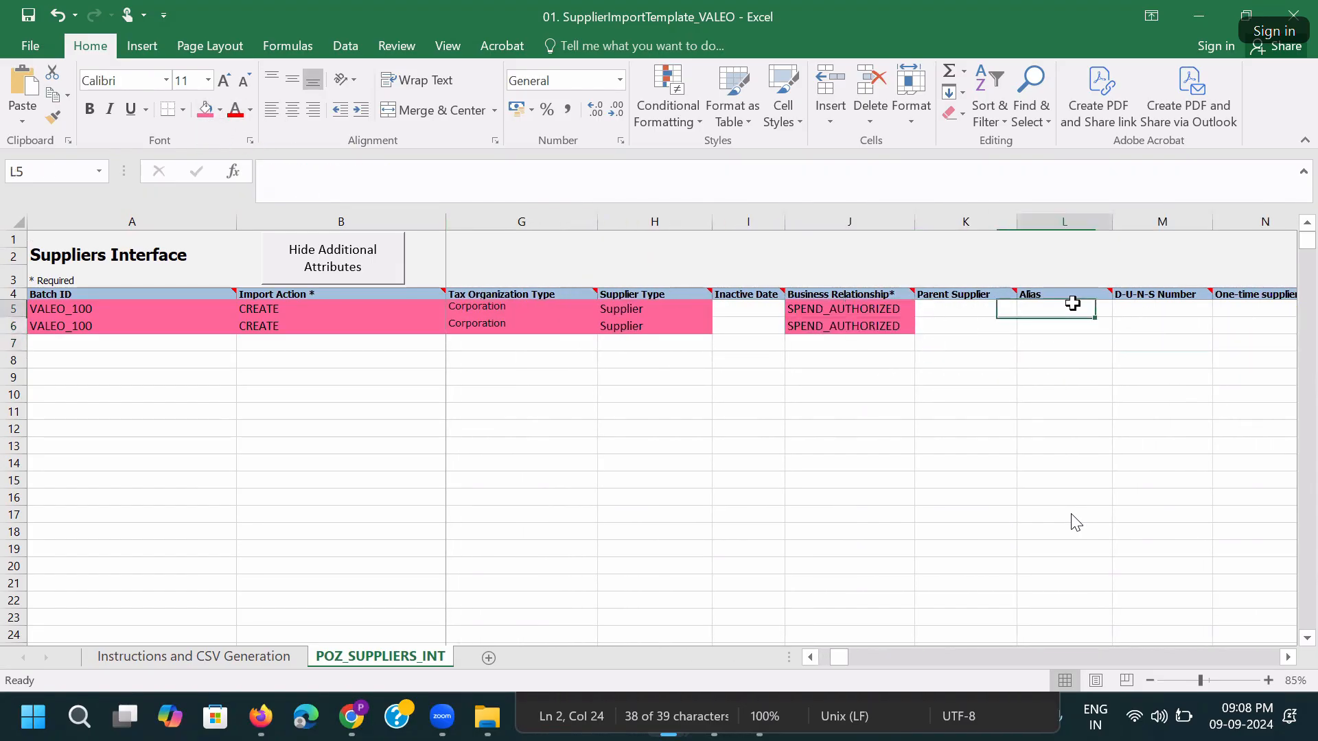
{"action": "key", "text": "Right"}
{"action": "key", "text": "Right"}
{"action": "key", "text": "Right"}
{"action": "key", "text": "Right"}
{"action": "key", "text": "Left"}
{"action": "left_click_drag", "start_coordinate": [1073, 317], "coordinate": [1126, 327]}
{"action": "left_click", "coordinate": [205, 109]}
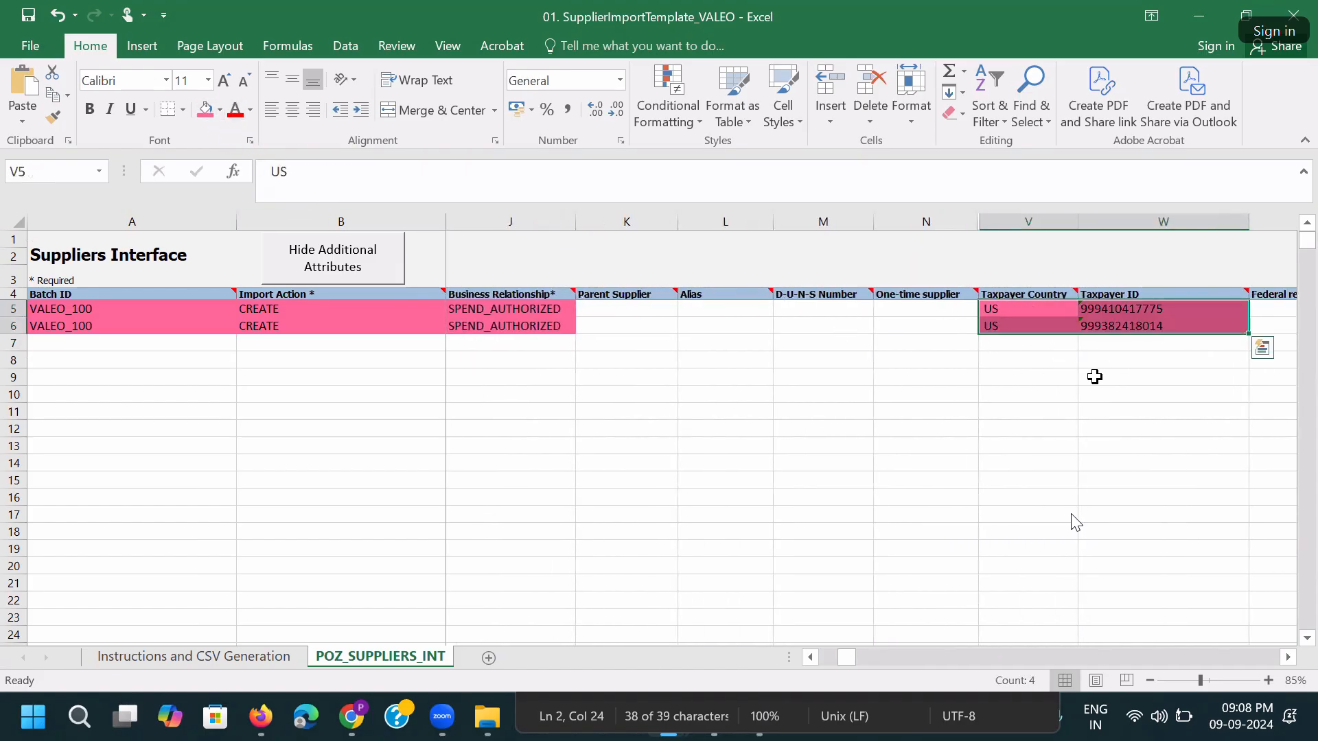
{"action": "left_click", "coordinate": [1095, 377]}
Fill the two VALEO_EFT Payment Method cells pink and check the GLOBAL_ATTRIBUTE11 header note.
{"action": "key", "text": "Right"}
{"action": "key", "text": "Right"}
{"action": "key", "text": "Right"}
{"action": "key", "text": "Right"}
{"action": "key", "text": "Right"}
{"action": "key", "text": "Right"}
{"action": "key", "text": "Right"}
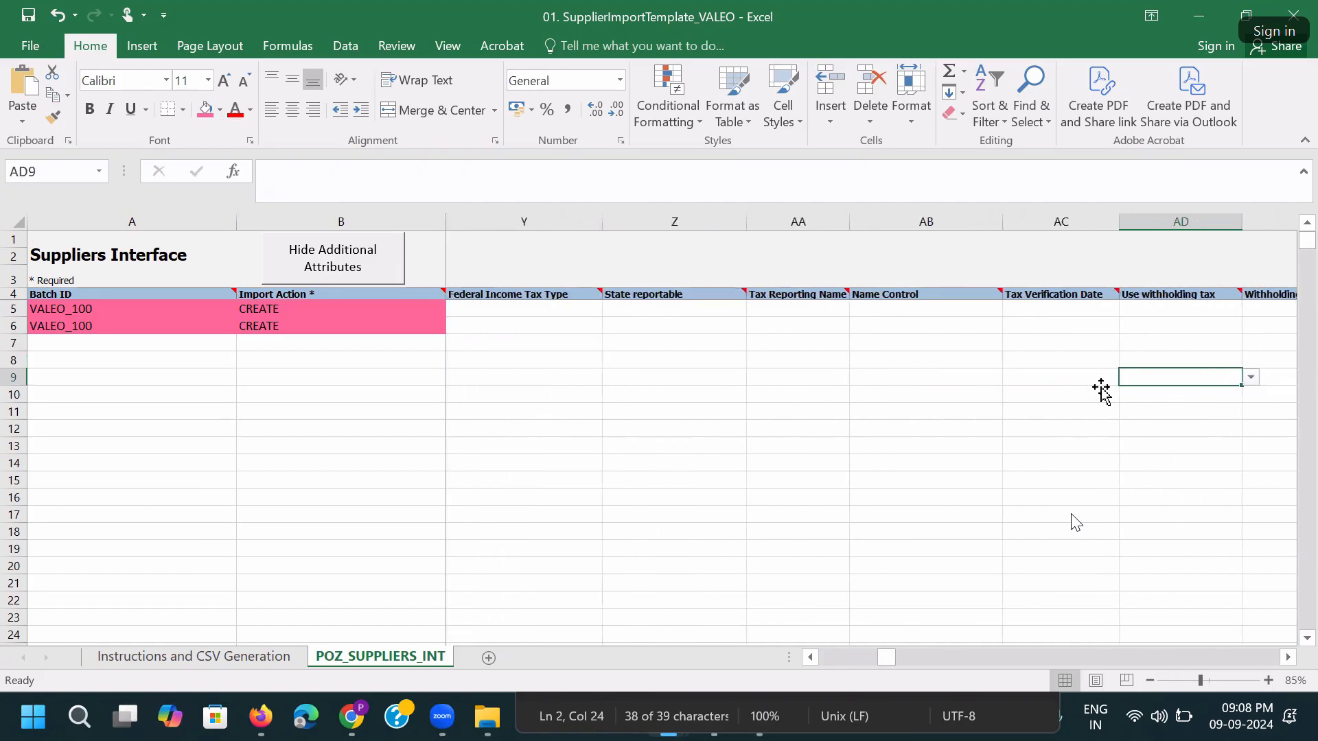
{"action": "key", "text": "Right"}
{"action": "key", "text": "Right"}
{"action": "key", "text": "Right"}
{"action": "key", "text": "Right"}
{"action": "key", "text": "Right"}
{"action": "key", "text": "Right"}
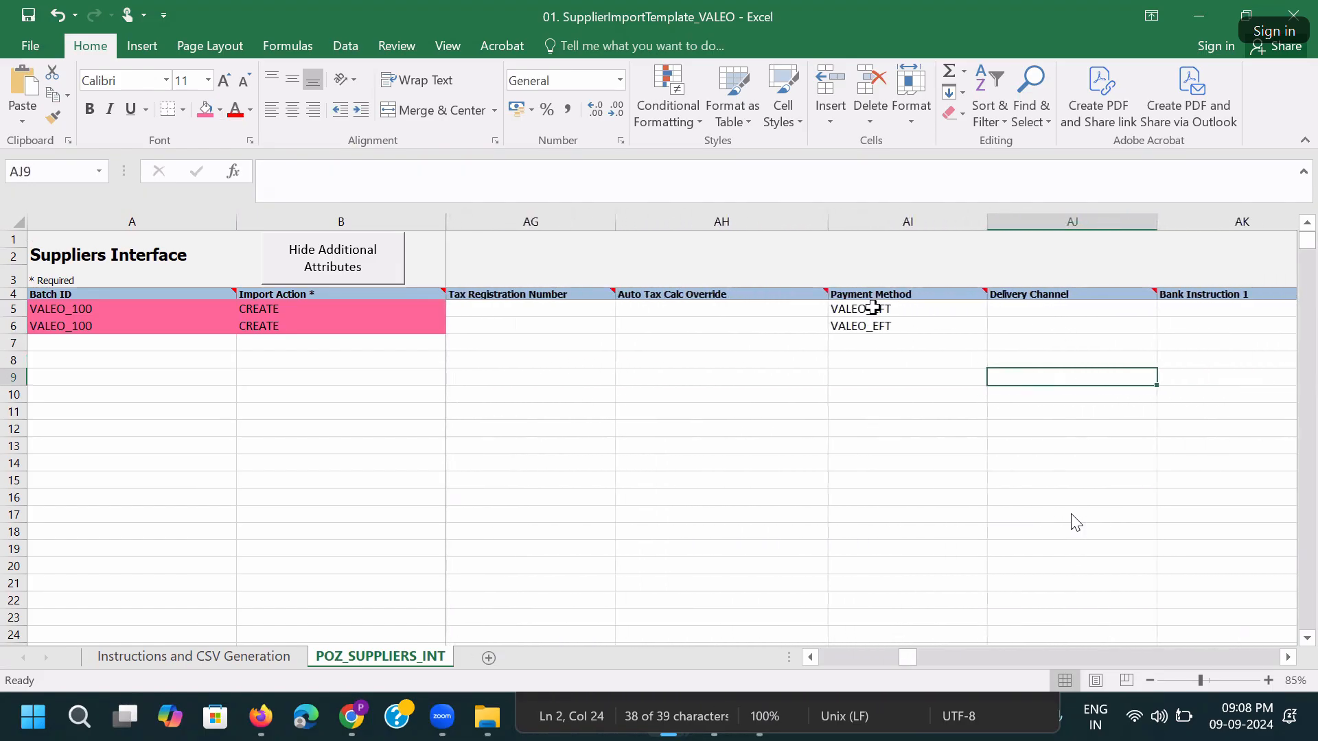
{"action": "left_click_drag", "start_coordinate": [872, 308], "coordinate": [872, 326]}
{"action": "left_click", "coordinate": [205, 109]}
{"action": "left_click", "coordinate": [1053, 312]}
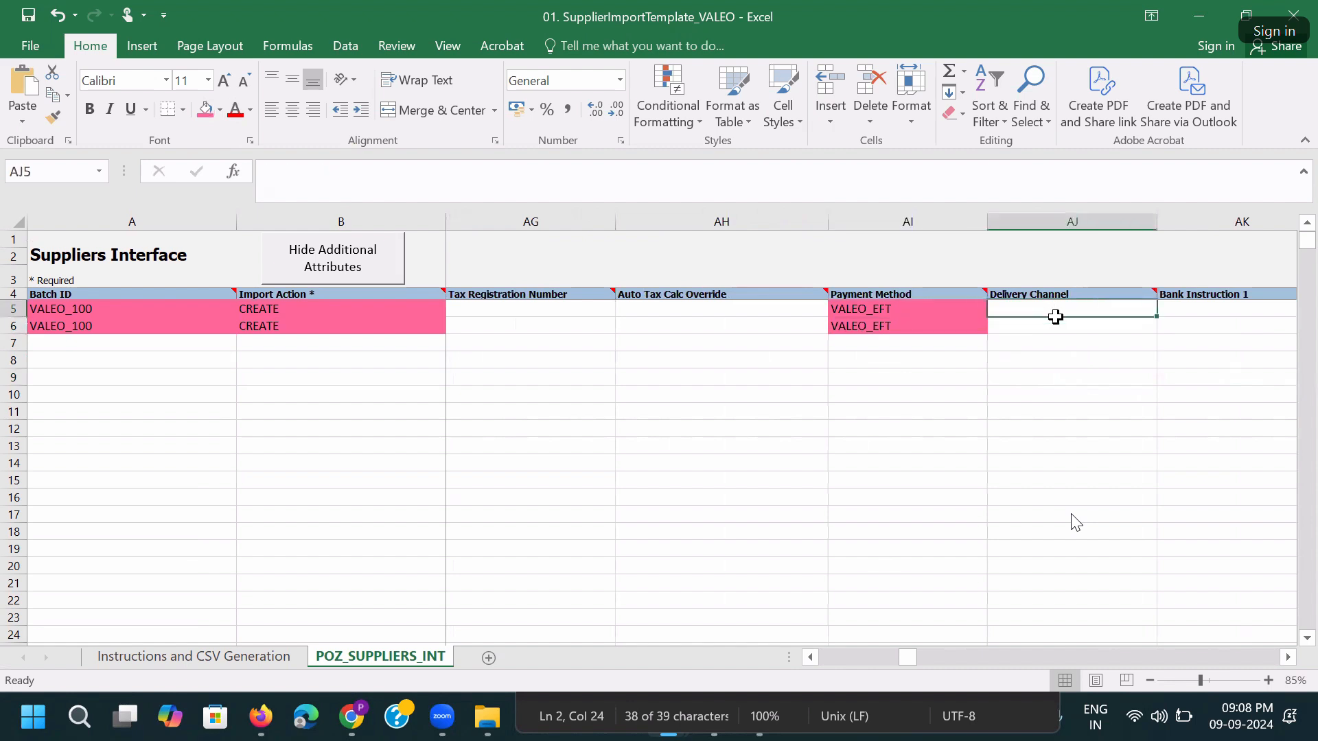
{"action": "key", "text": "Right"}
{"action": "key", "text": "Right"}
{"action": "key", "text": "Right"}
{"action": "key", "text": "Right"}
{"action": "key", "text": "Right"}
{"action": "key", "text": "Right"}
{"action": "key", "text": "Right"}
{"action": "key", "text": "Right"}
{"action": "key", "text": "Right"}
{"action": "key", "text": "Right"}
{"action": "key", "text": "Right"}
{"action": "key", "text": "Right"}
{"action": "key", "text": "Right"}
{"action": "key", "text": "Right"}
{"action": "key", "text": "Right"}
{"action": "key", "text": "Right"}
{"action": "key", "text": "Right"}
{"action": "key", "text": "Right"}
{"action": "key", "text": "Right"}
{"action": "key", "text": "Right"}
{"action": "key", "text": "Right"}
{"action": "key", "text": "Right"}
{"action": "key", "text": "Right"}
{"action": "key", "text": "Right"}
{"action": "key", "text": "Right"}
{"action": "key", "text": "Right"}
{"action": "key", "text": "Right"}
{"action": "key", "text": "Right"}
{"action": "key", "text": "Right"}
{"action": "key", "text": "Right"}
{"action": "key", "text": "Right"}
{"action": "key", "text": "Right"}
{"action": "key", "text": "Right"}
{"action": "key", "text": "Right"}
{"action": "key", "text": "Right"}
{"action": "key", "text": "Right"}
{"action": "key", "text": "Right"}
{"action": "key", "text": "Right"}
{"action": "key", "text": "Right"}
{"action": "key", "text": "Right"}
{"action": "key", "text": "Right"}
{"action": "key", "text": "Right"}
{"action": "key", "text": "Right"}
{"action": "key", "text": "Right"}
{"action": "key", "text": "Right"}
{"action": "key", "text": "Right"}
{"action": "key", "text": "Right"}
{"action": "key", "text": "Right"}
{"action": "key", "text": "Right"}
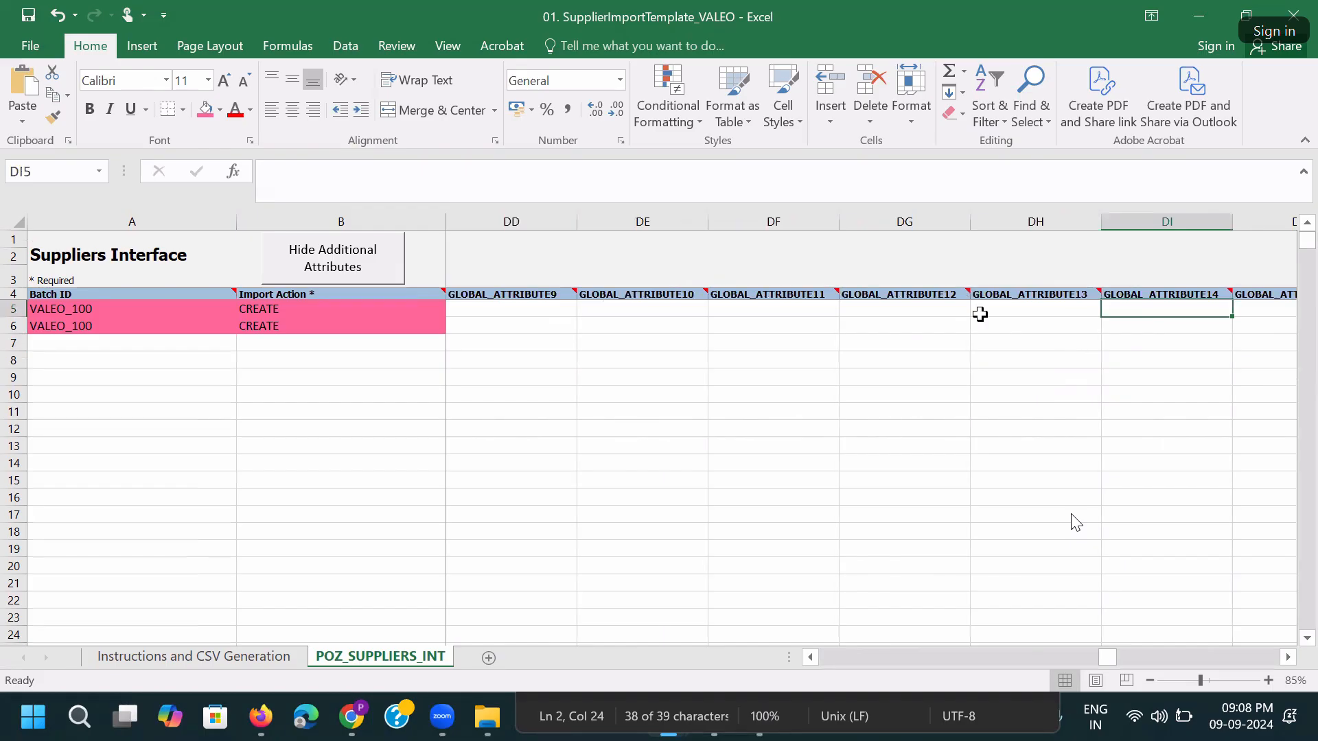
{"action": "left_click", "coordinate": [799, 295]}
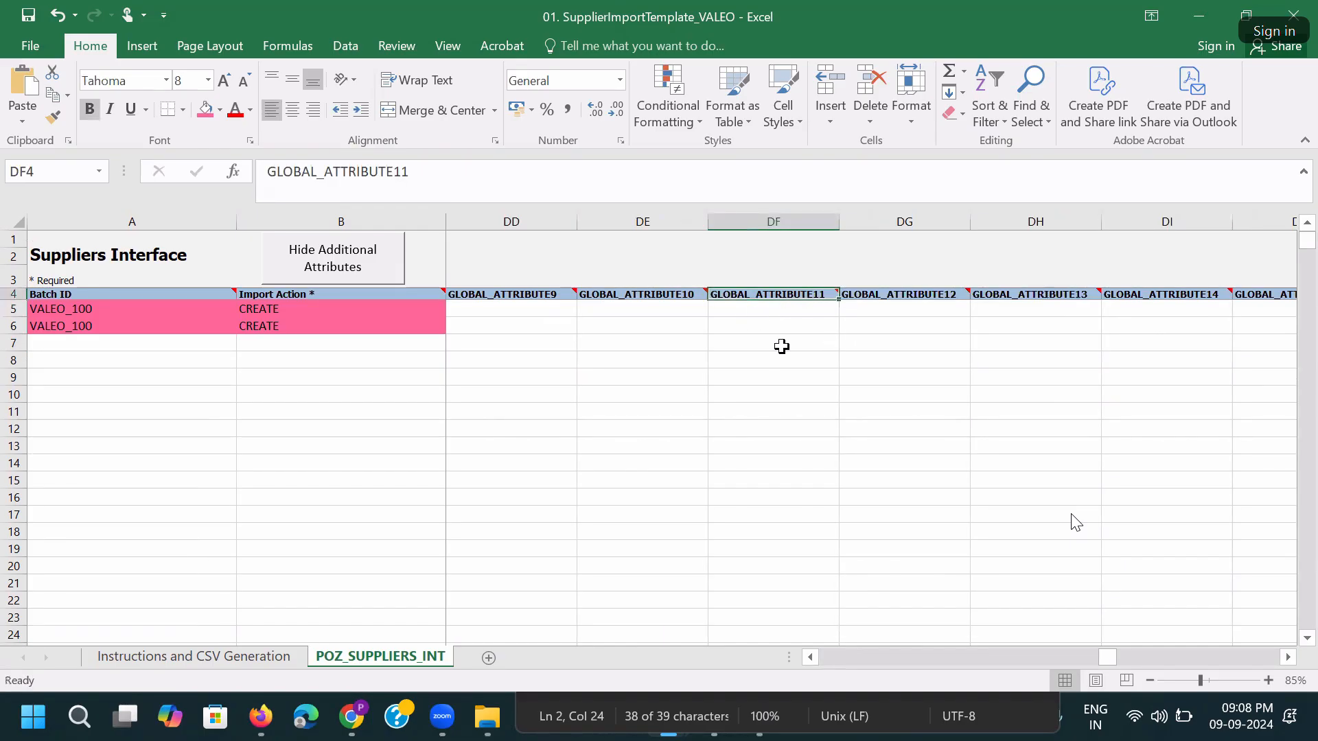
Save the workbook, accepting the personal information warning.
{"action": "key", "text": "ctrl+Home"}
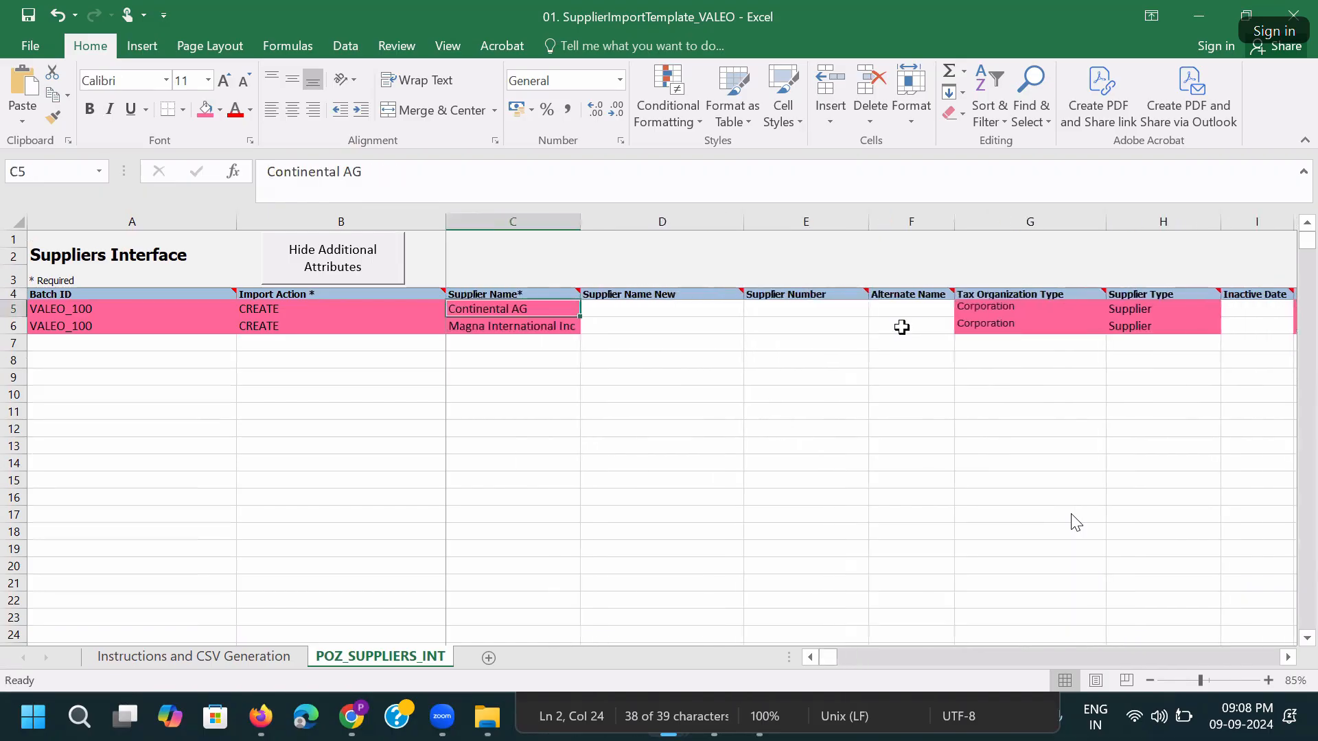
{"action": "key", "text": "ctrl+s"}
{"action": "left_click", "coordinate": [629, 413]}
{"action": "left_click", "coordinate": [542, 429]}
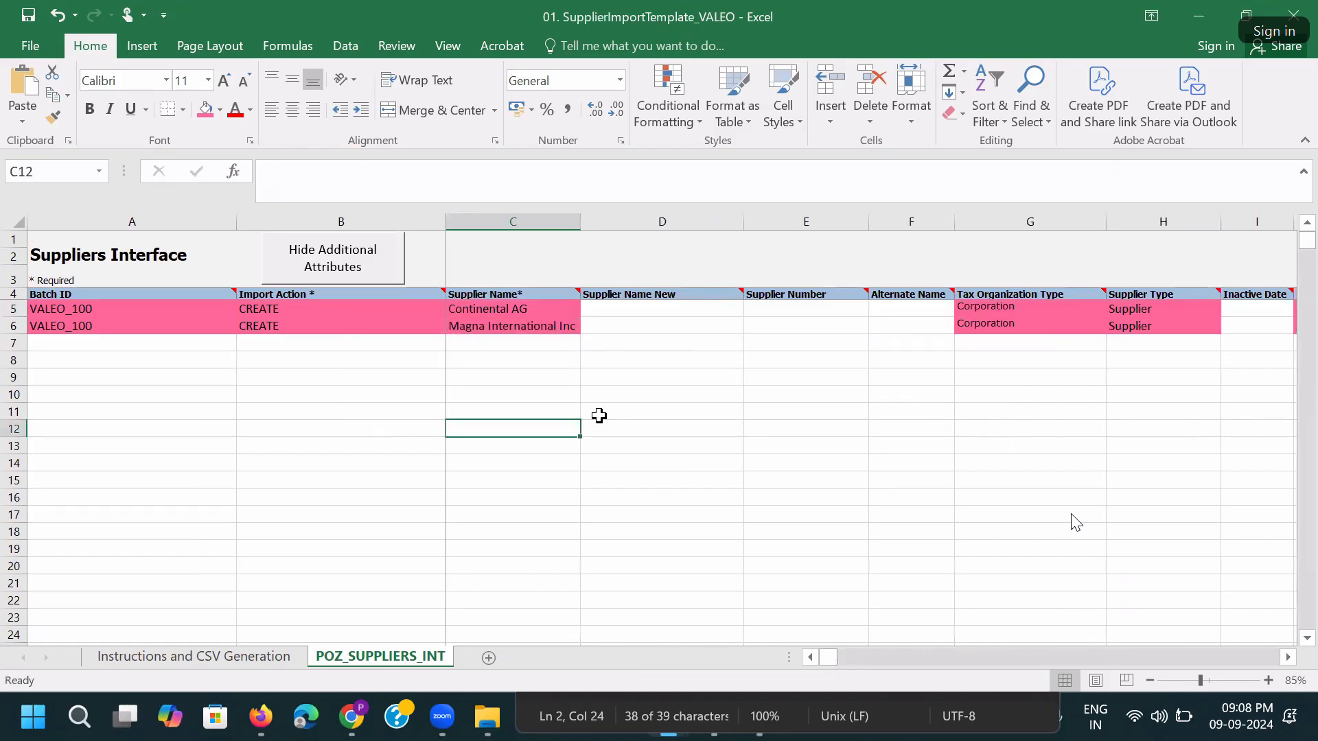
AutoFit the Batch ID, Import Action, Tax Organization Type, Supplier Type and Business Relationship* columns.
{"action": "double_click", "coordinate": [446, 221]}
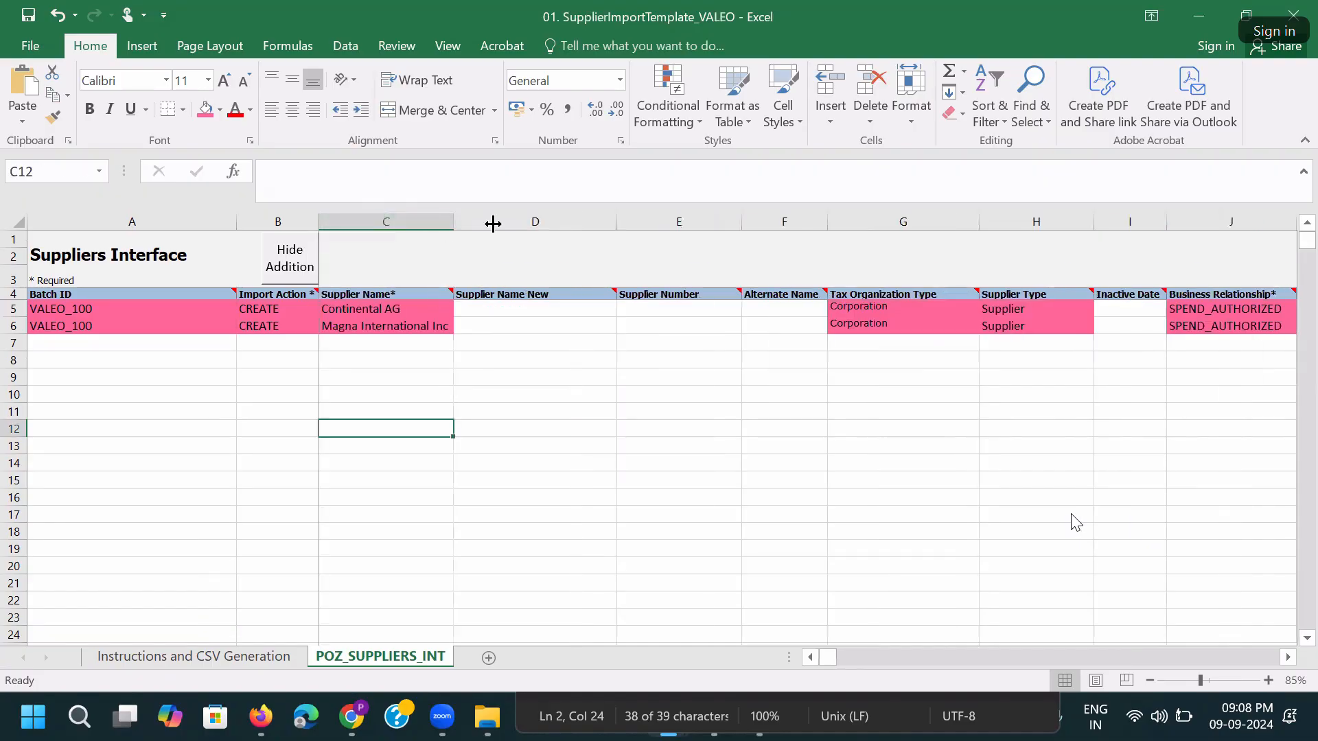
{"action": "double_click", "coordinate": [237, 219]}
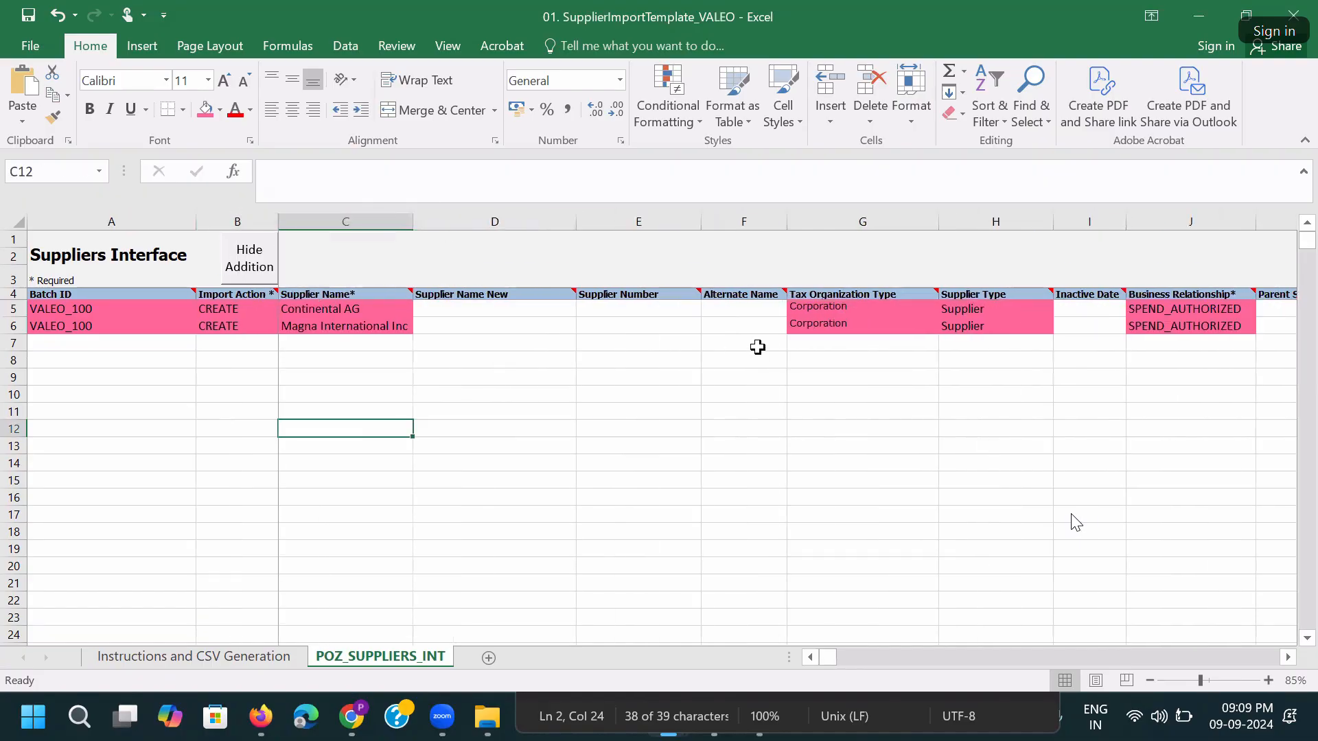
{"action": "double_click", "coordinate": [939, 220]}
{"action": "double_click", "coordinate": [1016, 221]}
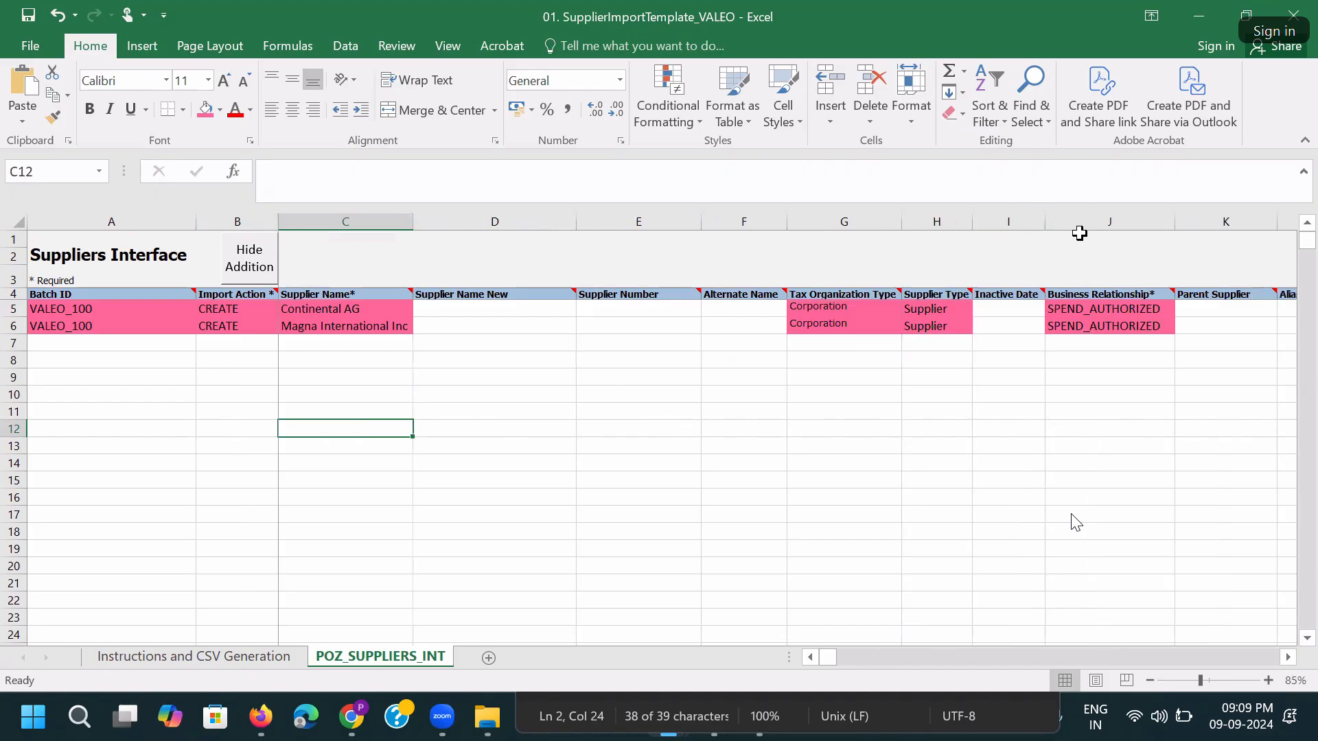
{"action": "double_click", "coordinate": [1172, 219]}
{"action": "left_click", "coordinate": [987, 380]}
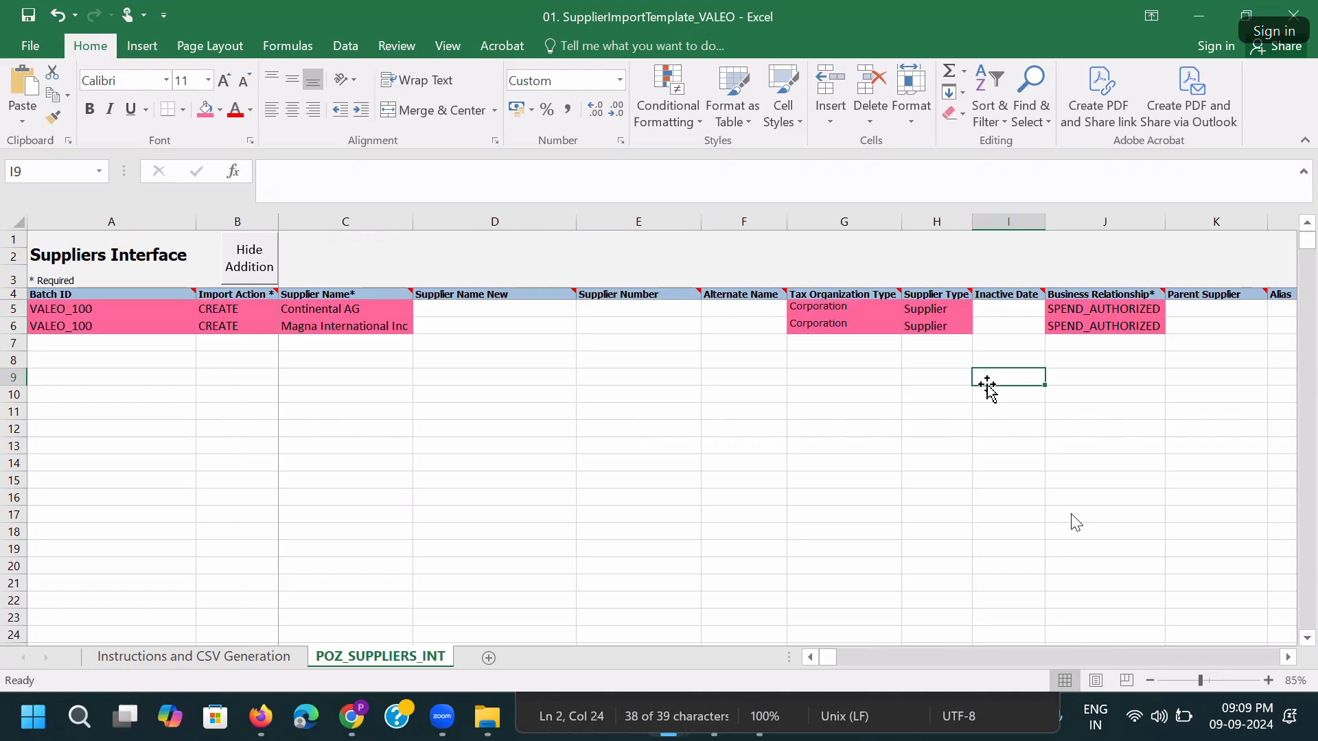
Save the supplier template, accepting the personal-information warning.
{"action": "left_click", "coordinate": [762, 326]}
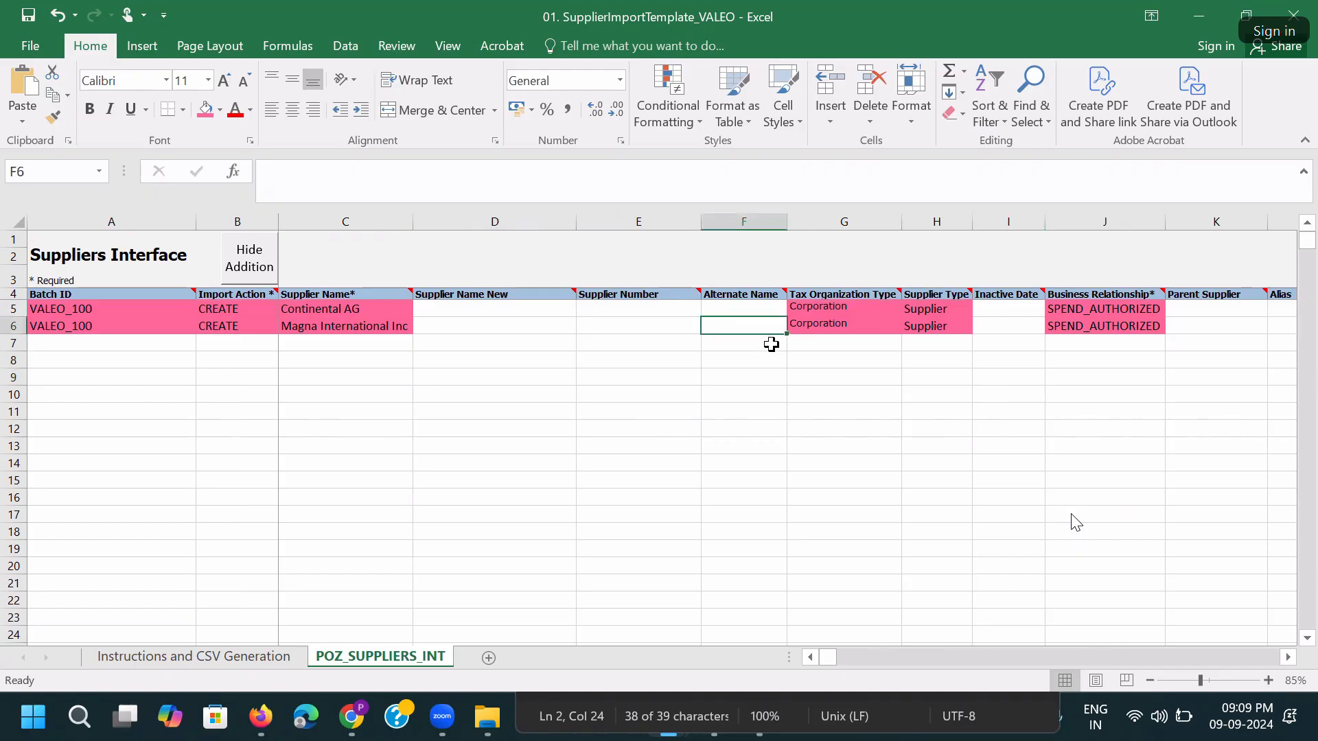
{"action": "key", "text": "ctrl+s"}
{"action": "left_click", "coordinate": [635, 412]}
Narrow the Supplier Number and Supplier Name New columns, then save again past the warning.
{"action": "left_click_drag", "start_coordinate": [698, 221], "coordinate": [666, 224]}
{"action": "left_click_drag", "start_coordinate": [576, 221], "coordinate": [513, 222]}
{"action": "left_click", "coordinate": [560, 325]}
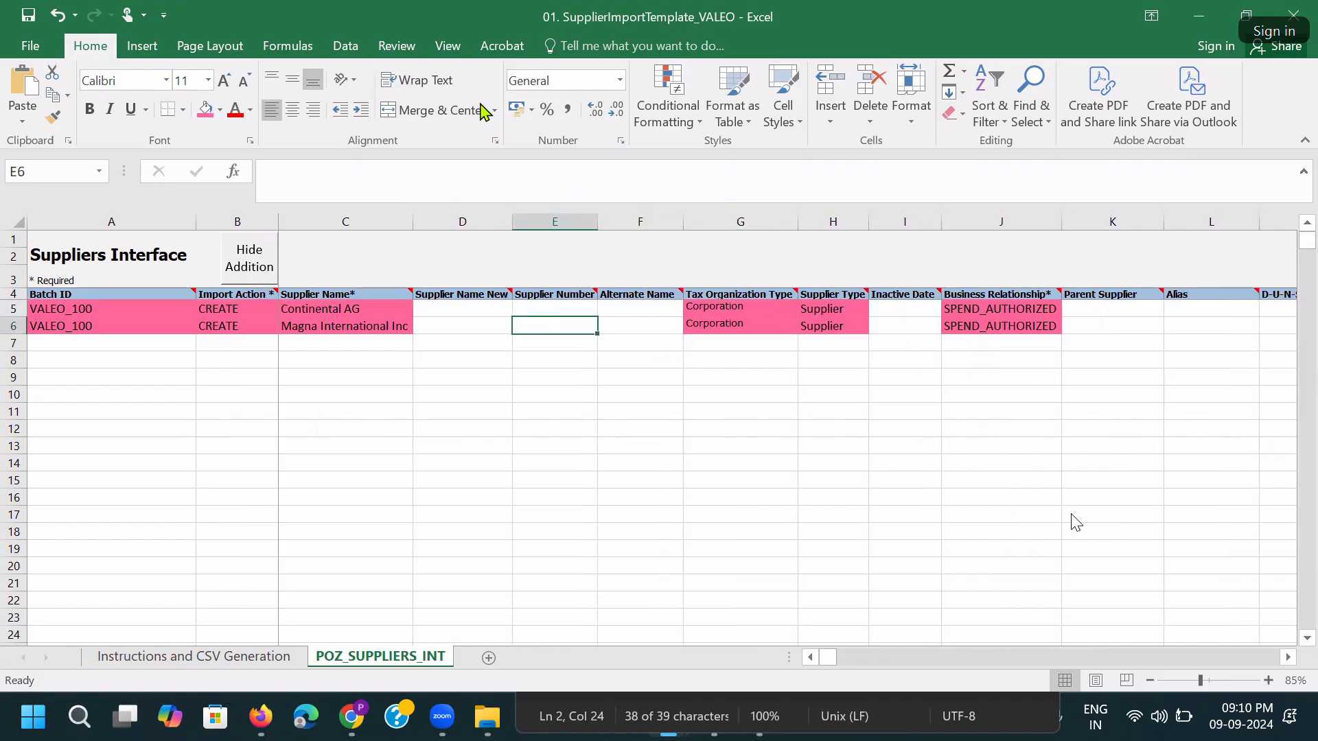
{"action": "left_click", "coordinate": [725, 415]}
{"action": "key", "text": "ctrl+s"}
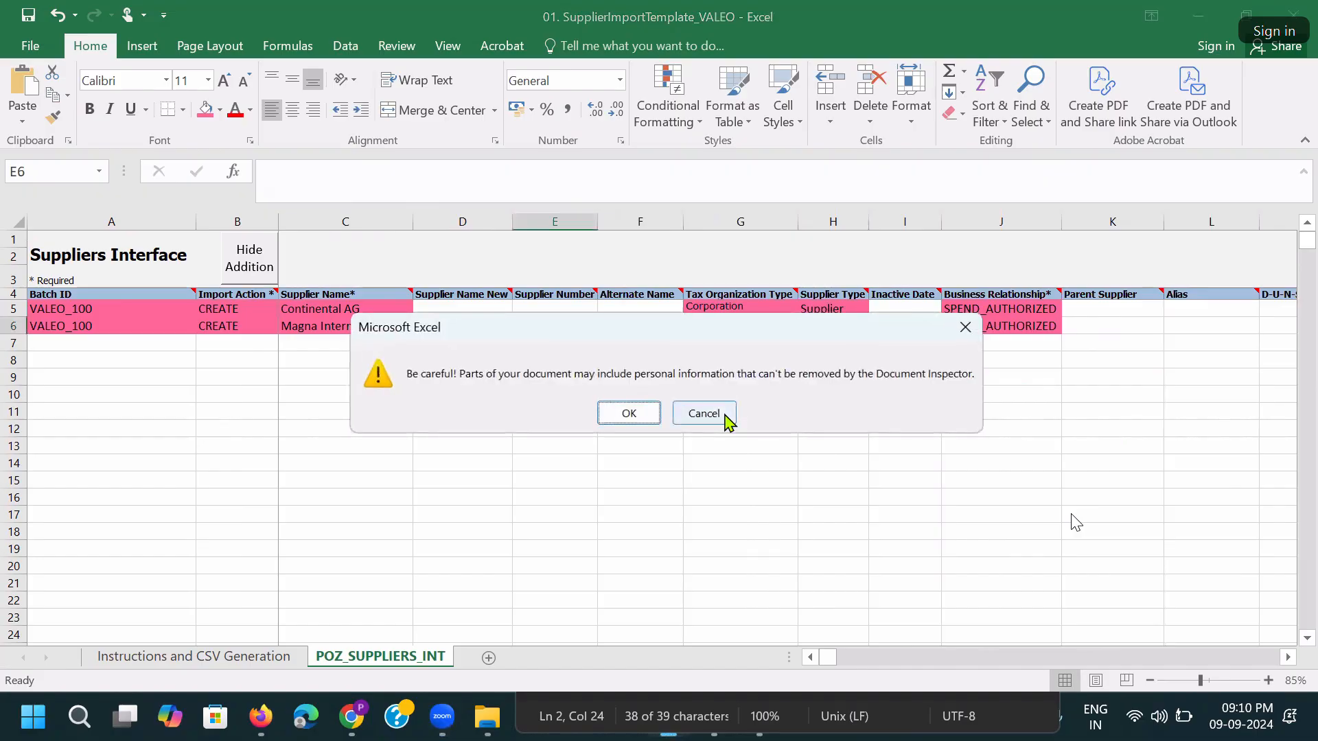
{"action": "left_click", "coordinate": [618, 414]}
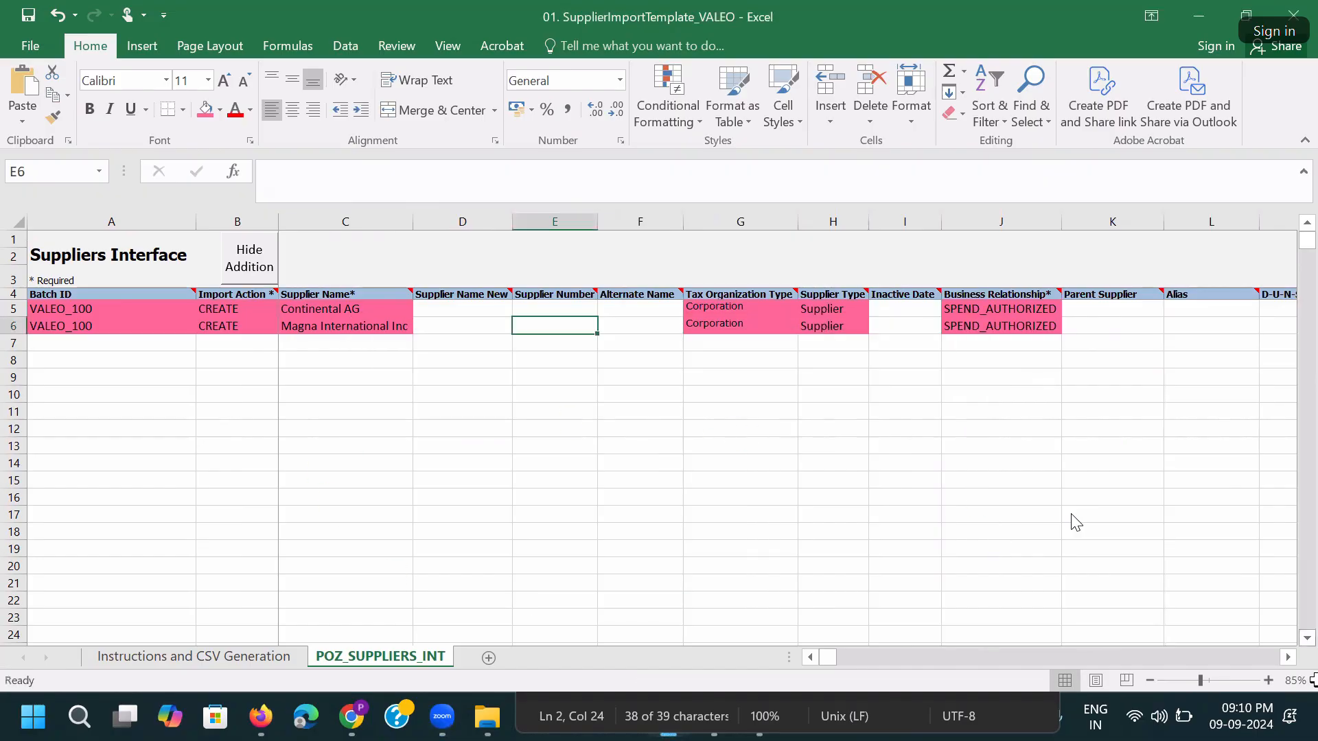
Save once more from cell A5 and return to the supplier templates folder.
{"action": "left_click", "coordinate": [127, 312]}
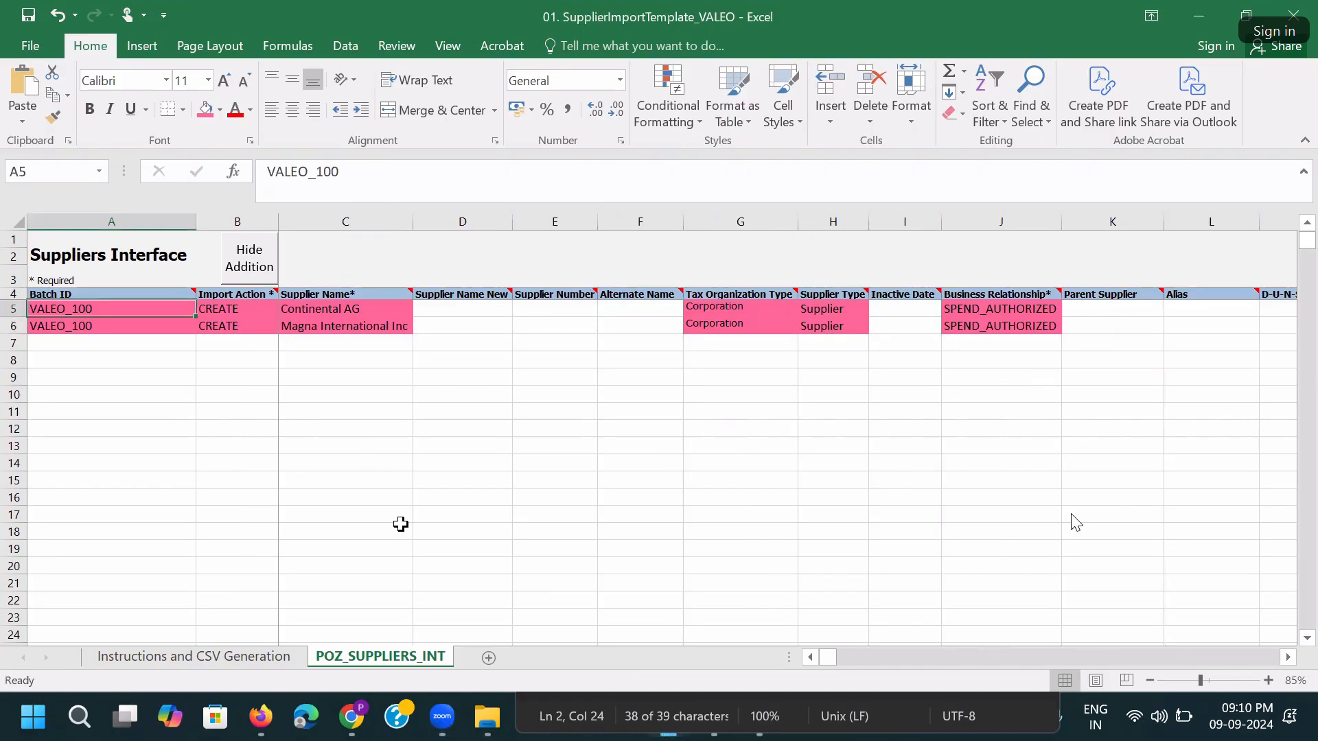
{"action": "key", "text": "ctrl+s"}
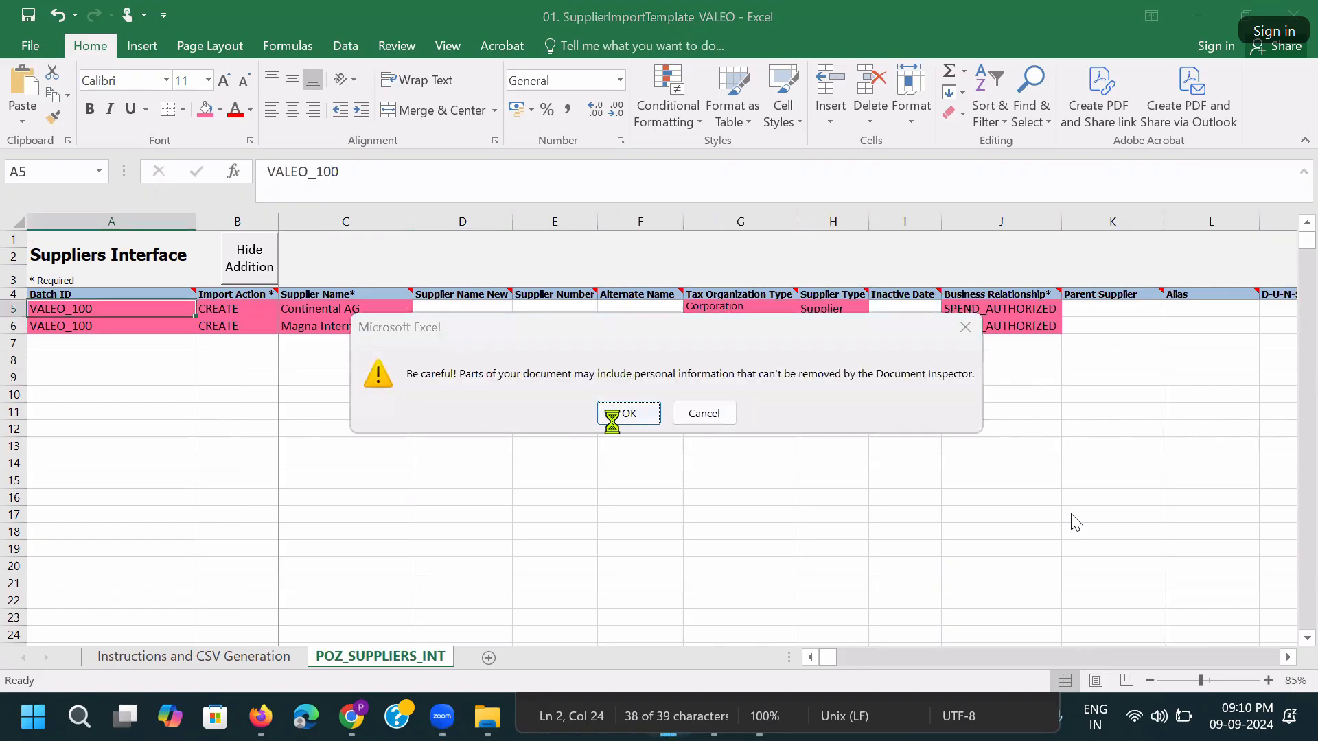
{"action": "left_click", "coordinate": [612, 415]}
{"action": "mouse_move", "coordinate": [487, 716]}
{"action": "left_click", "coordinate": [435, 603]}
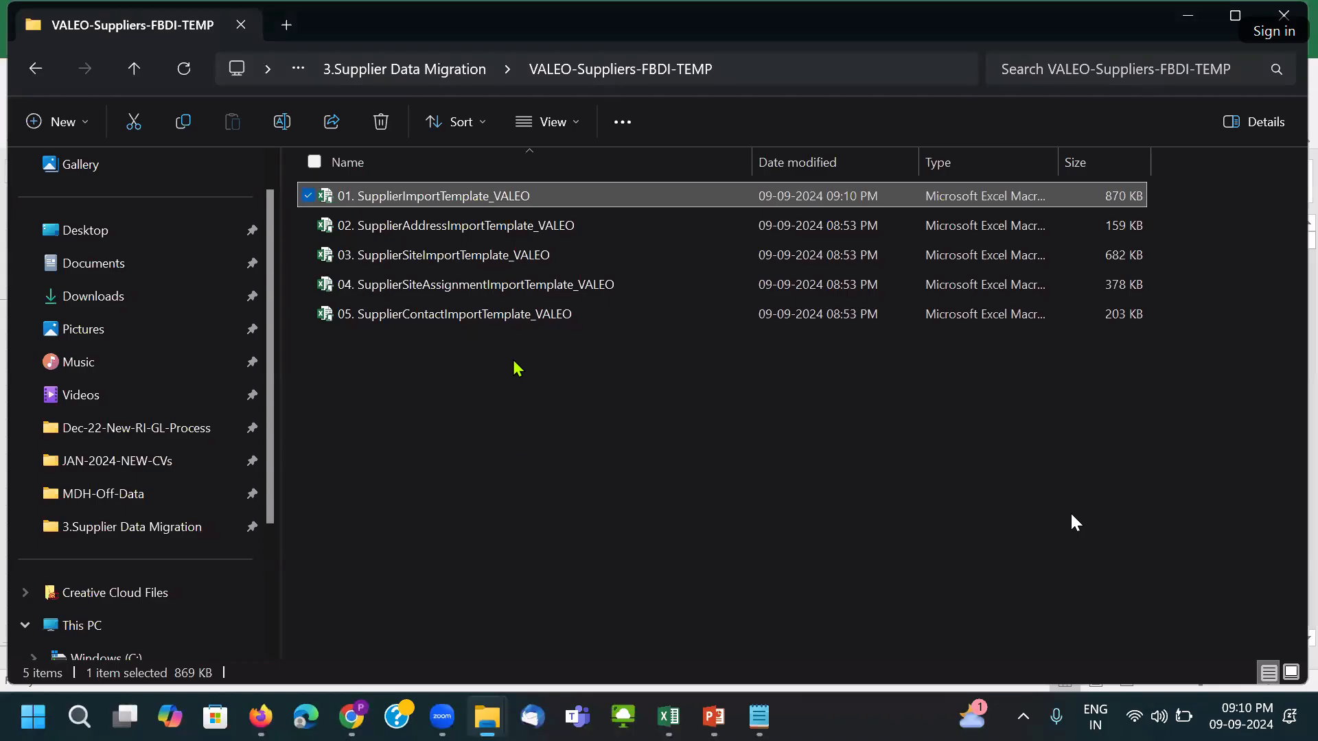
Open the supplier address template, enable editing, and go to the POZ_SUPPLIER_ADDRESSES_INT sheet.
{"action": "double_click", "coordinate": [520, 227]}
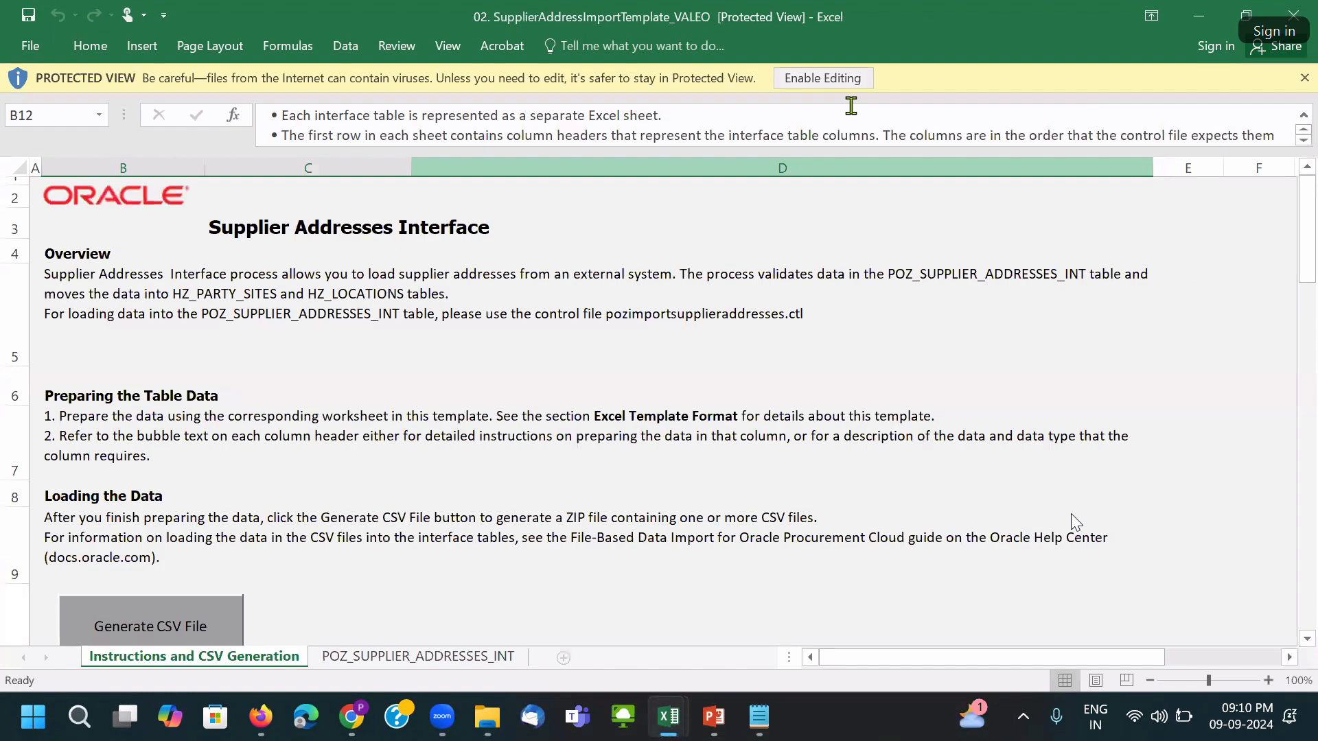
{"action": "left_click", "coordinate": [850, 81]}
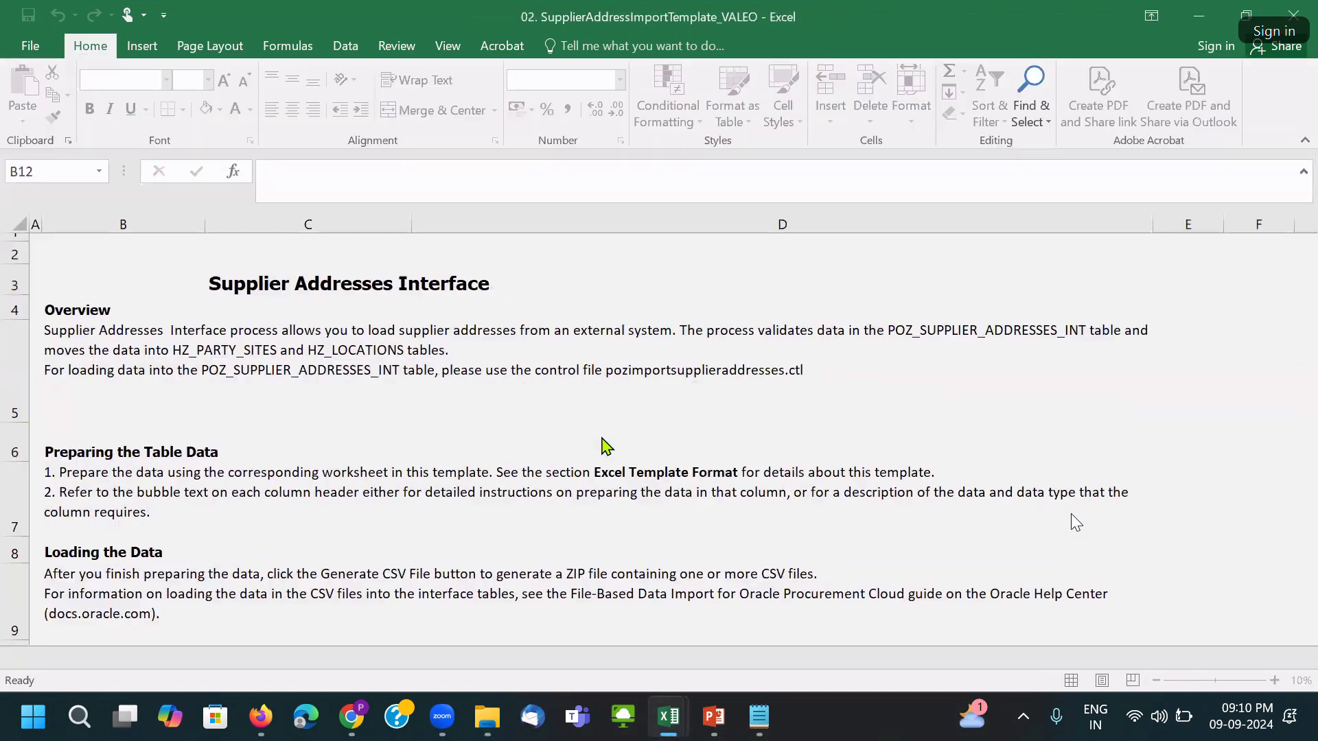
{"action": "left_click", "coordinate": [388, 658]}
{"action": "left_click", "coordinate": [283, 390]}
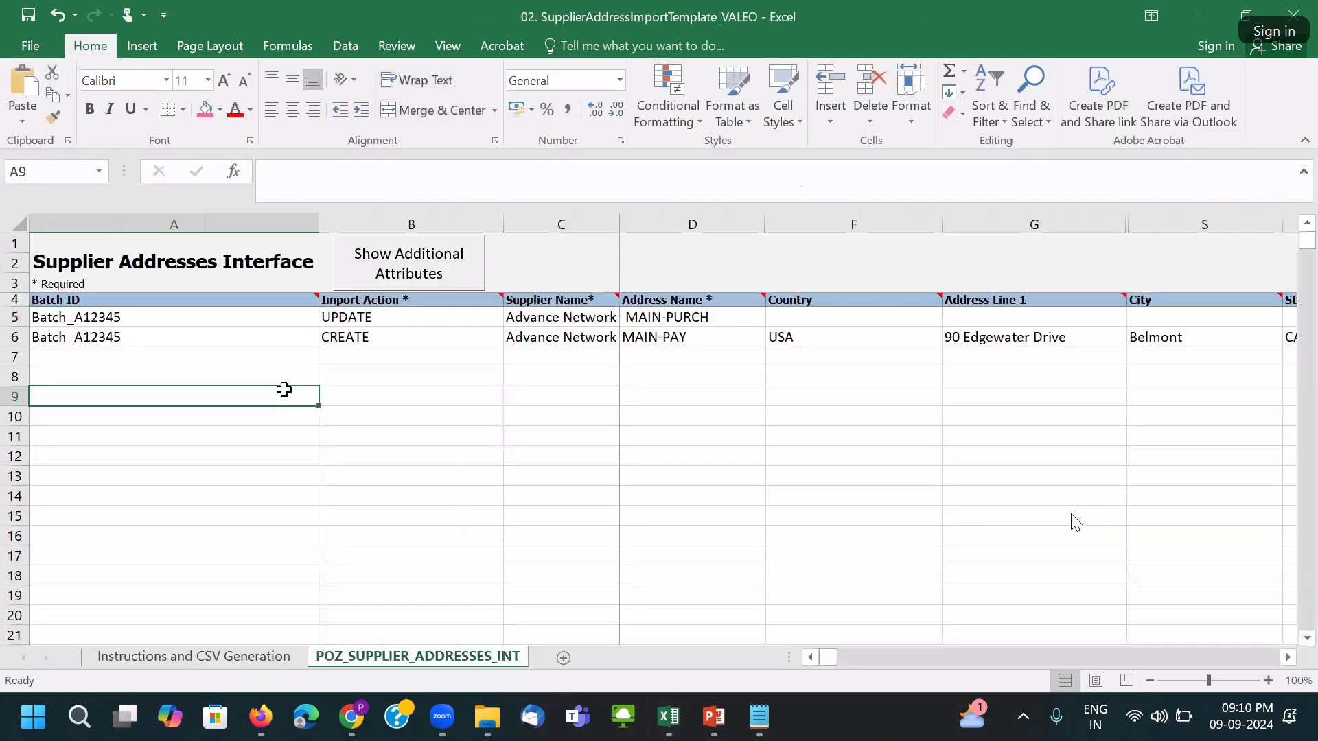
{"action": "left_click_drag", "start_coordinate": [319, 225], "coordinate": [324, 224]}
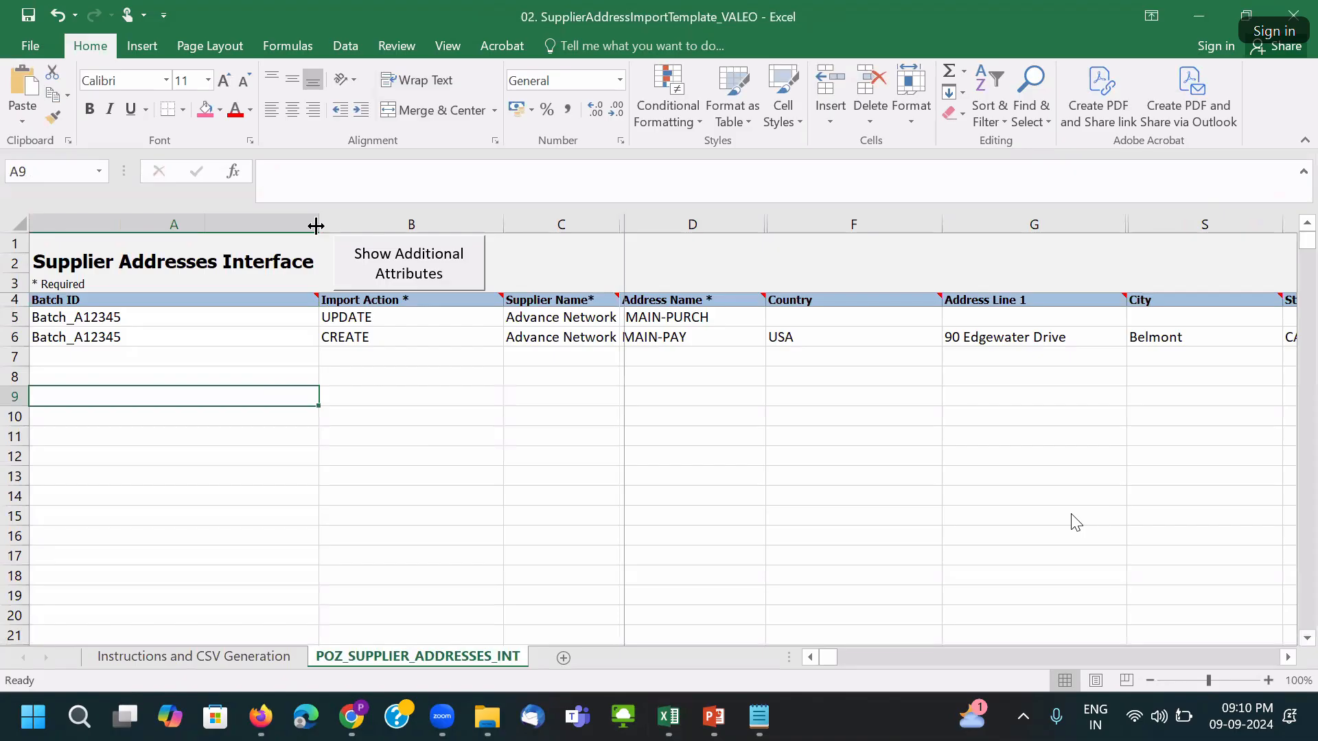
{"action": "left_click", "coordinate": [581, 329]}
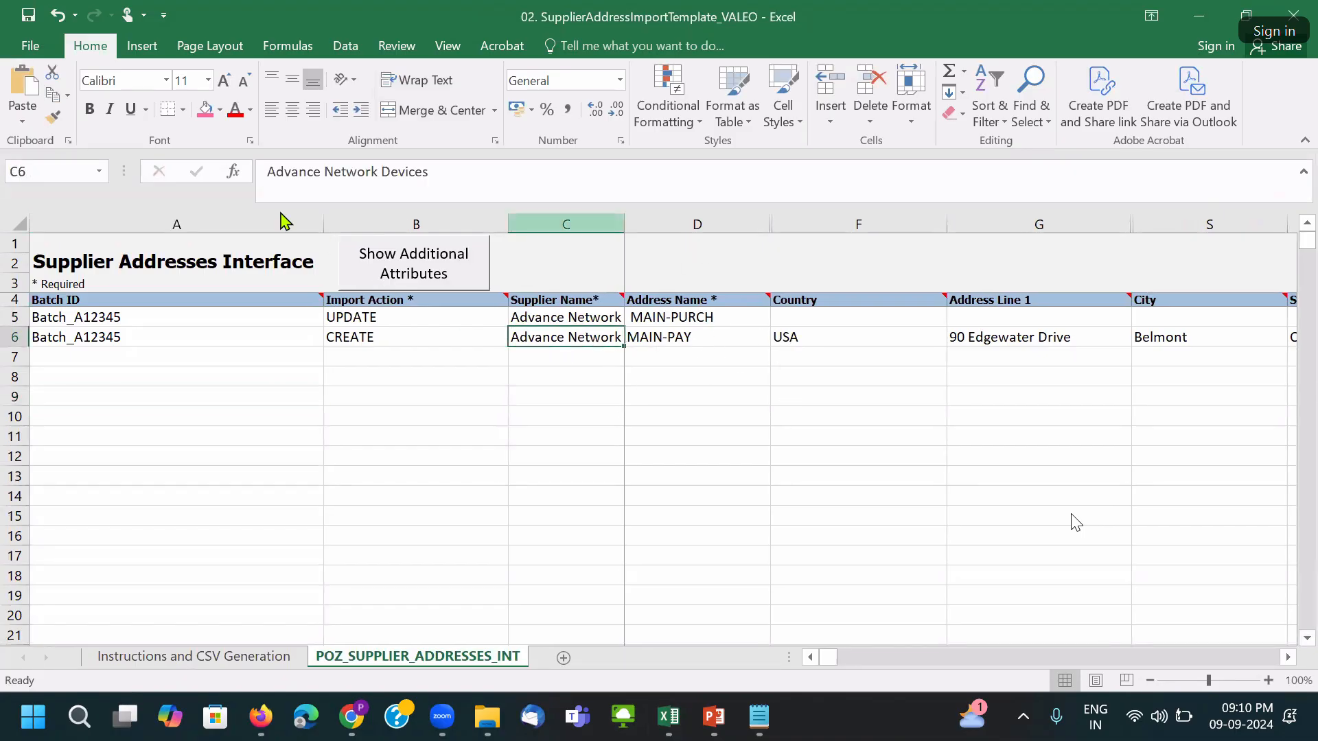
Show the additional address attributes and select A7 for the new rows.
{"action": "left_click", "coordinate": [398, 268]}
{"action": "left_click", "coordinate": [736, 333]}
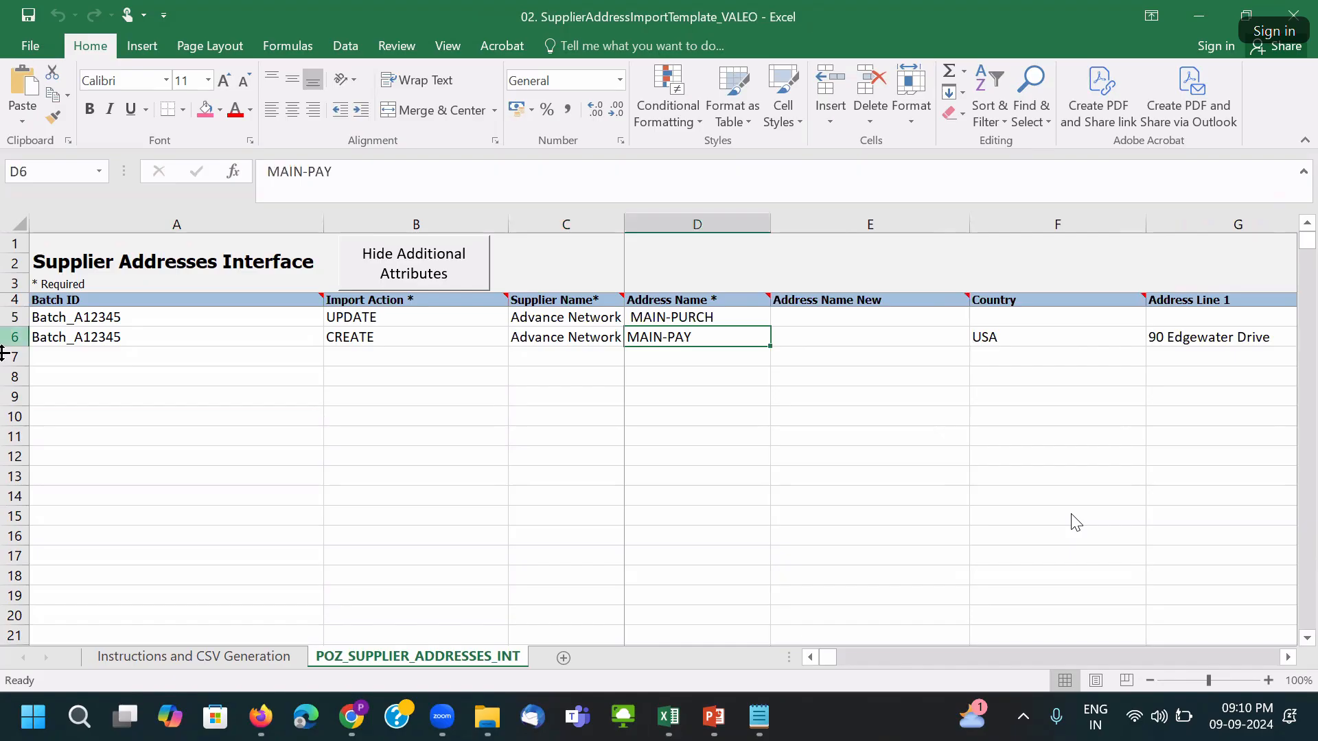
{"action": "left_click", "coordinate": [546, 348]}
{"action": "left_click", "coordinate": [552, 336]}
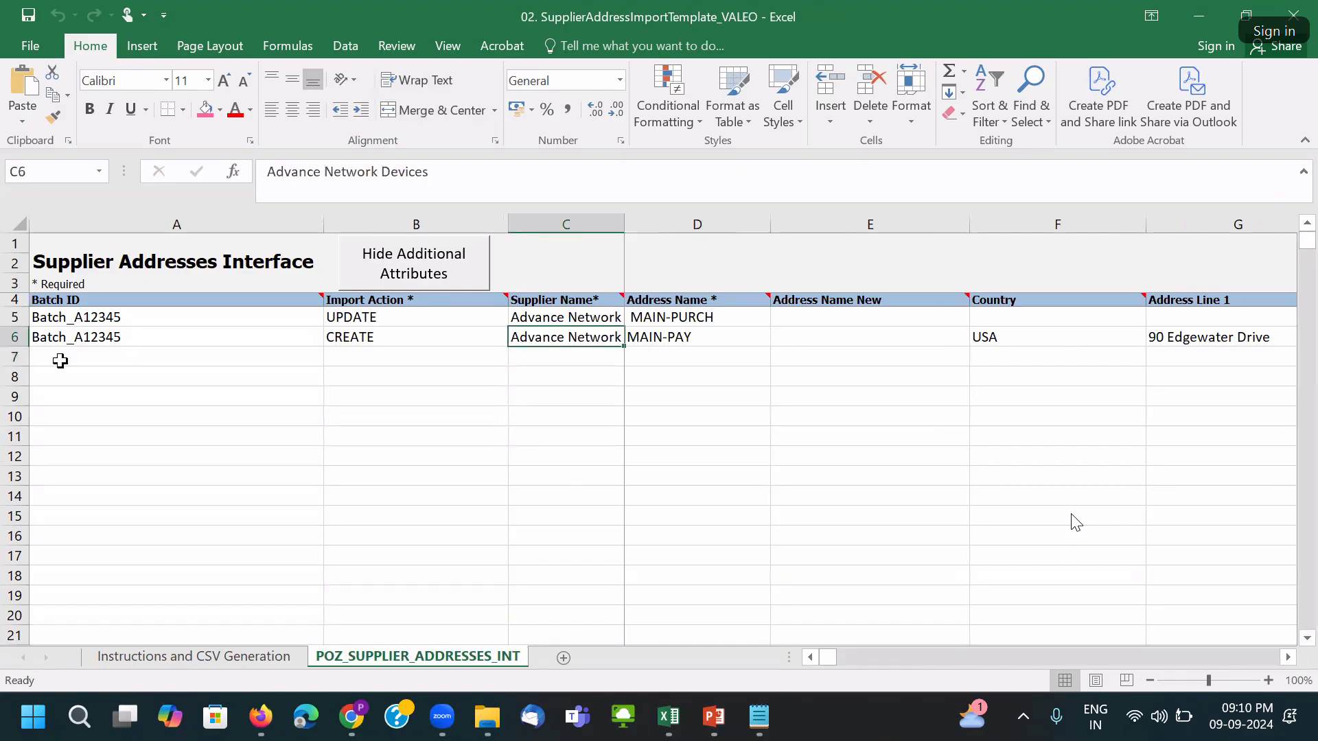
{"action": "left_click", "coordinate": [60, 360]}
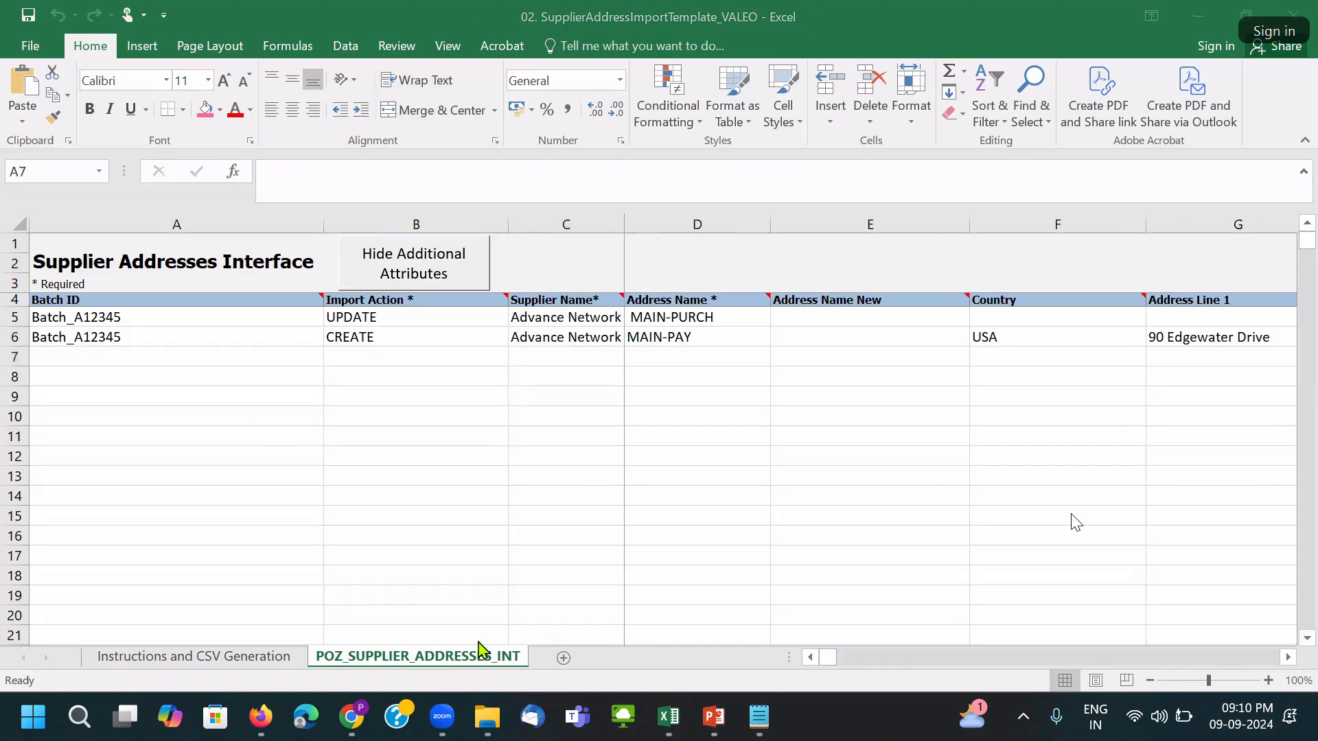
Copy the VALEO_100 CREATE values from A5:B6 of workbook 01 into A7:B8.
{"action": "key", "text": "ctrl+Tab"}
{"action": "left_click_drag", "start_coordinate": [76, 309], "coordinate": [229, 317]}
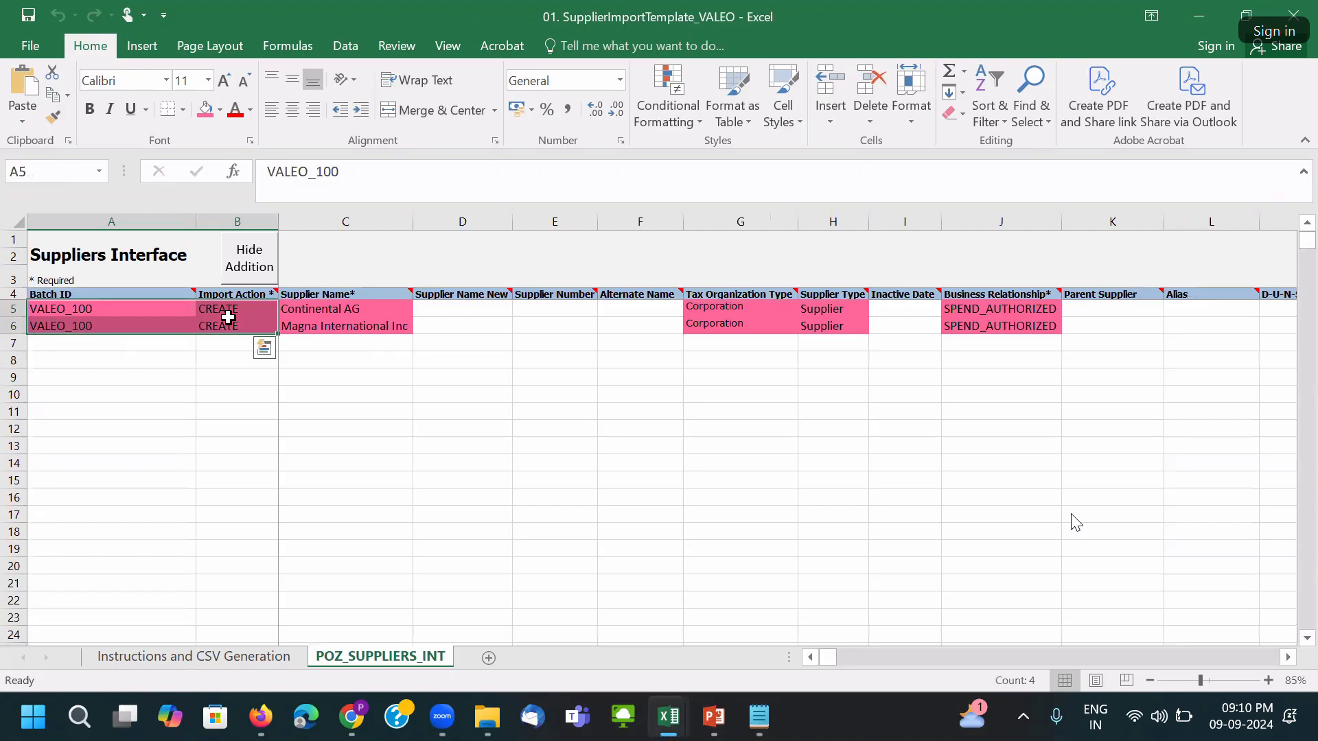
{"action": "key", "text": "ctrl+c"}
{"action": "key", "text": "ctrl+Tab"}
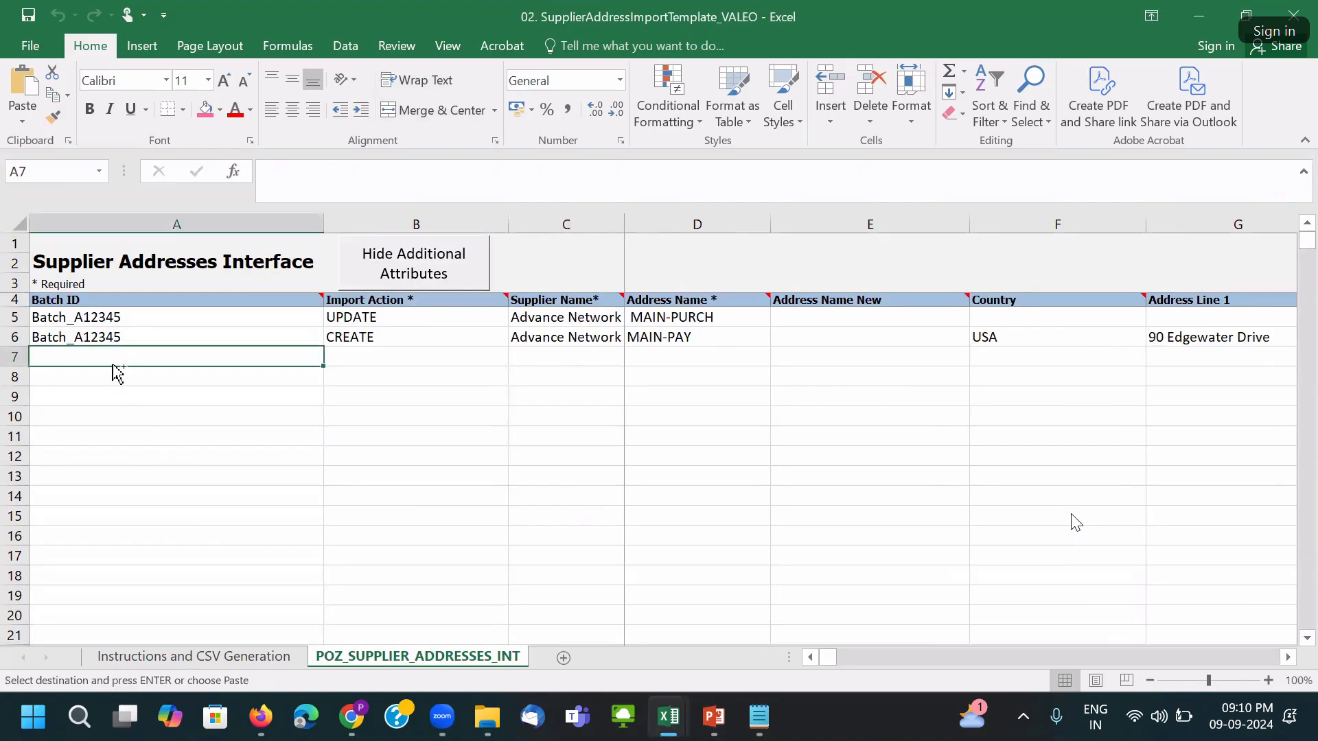
{"action": "key", "text": "ctrl+v"}
Paste Continental AG and Magna International Inc into C7:C8 and autofit column C.
{"action": "left_click", "coordinate": [570, 358]}
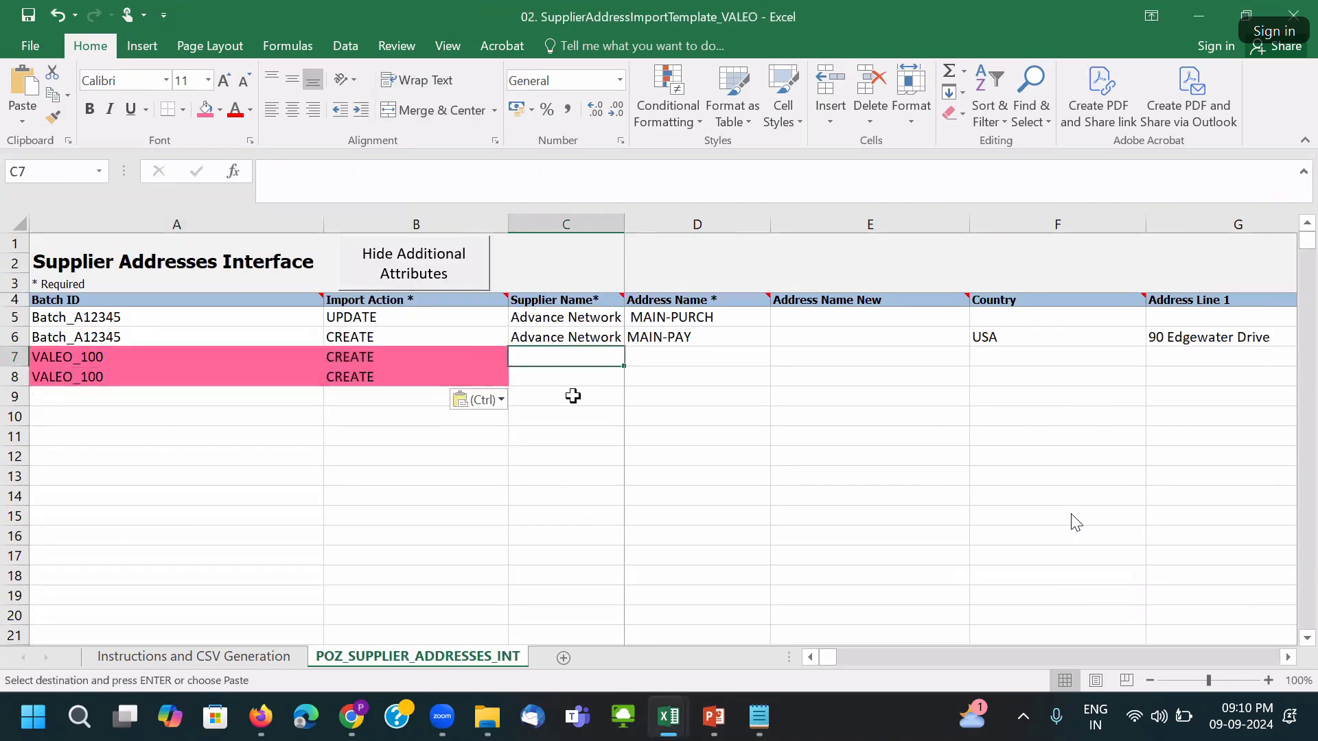
{"action": "key", "text": "ctrl+Tab"}
{"action": "left_click_drag", "start_coordinate": [339, 311], "coordinate": [340, 326]}
{"action": "key", "text": "ctrl+c"}
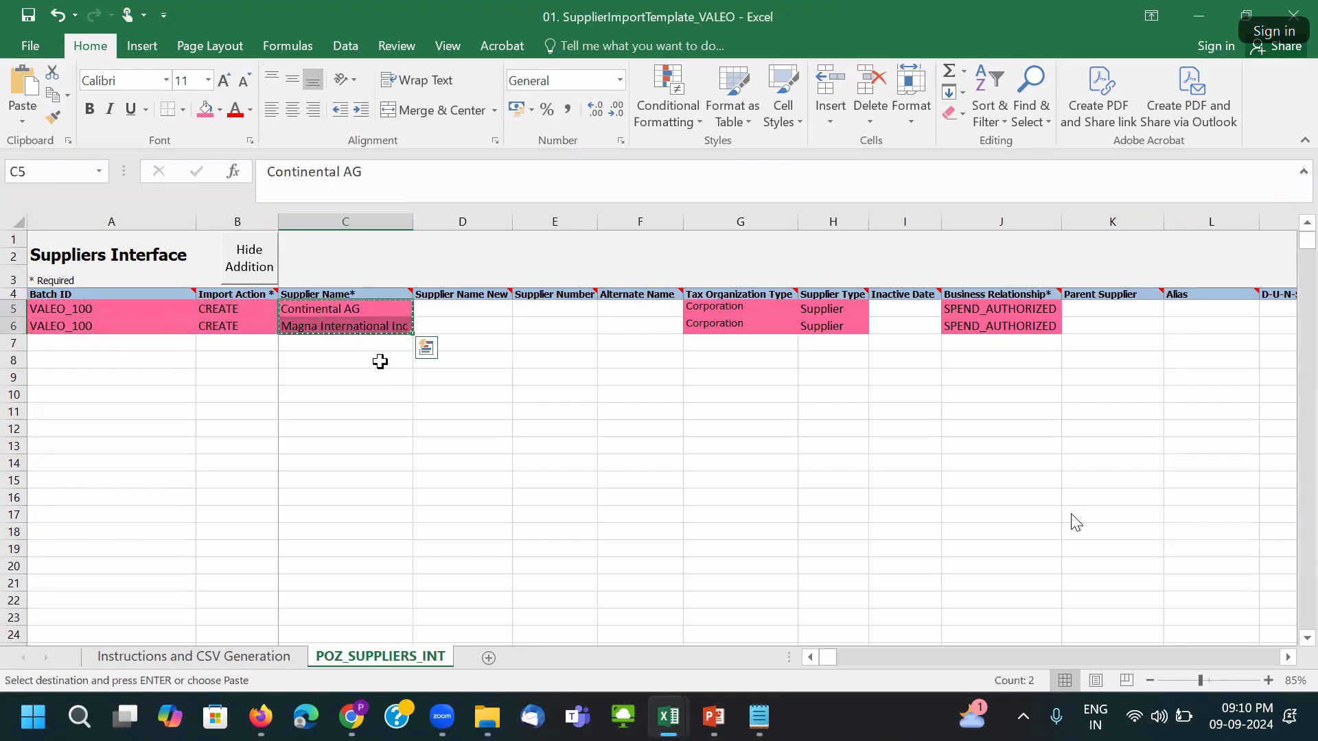
{"action": "key", "text": "ctrl+Tab"}
{"action": "key", "text": "ctrl+v"}
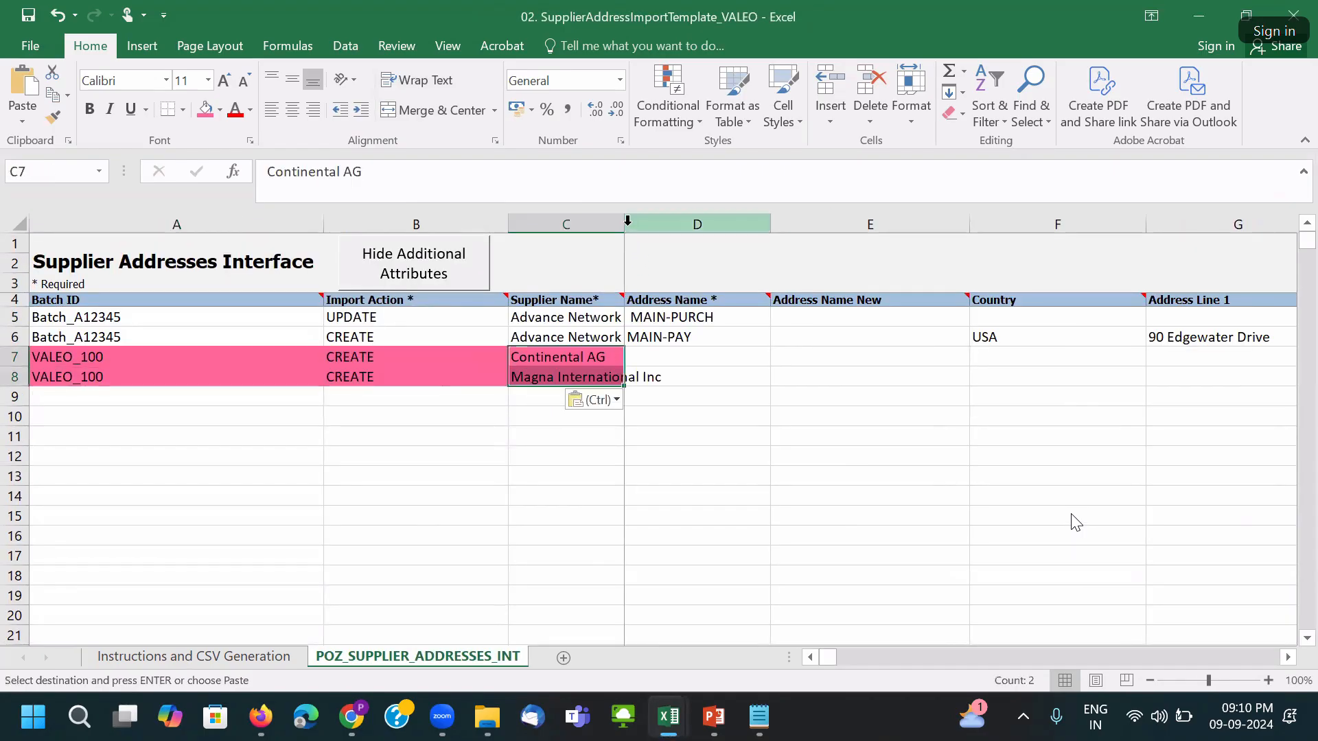
{"action": "left_click", "coordinate": [627, 220]}
{"action": "double_click", "coordinate": [624, 224]}
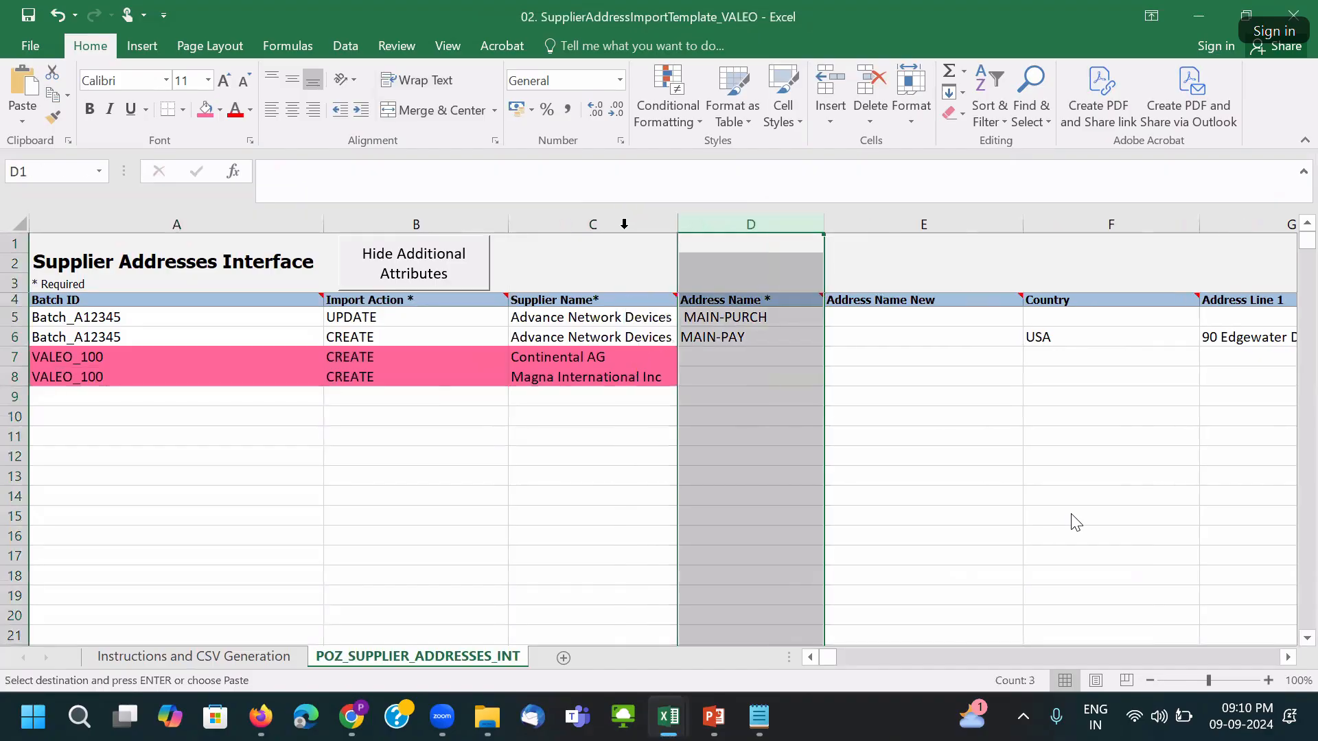
Begin editing Address Name cell D7, then bring up File Explorer's Home view.
{"action": "left_click", "coordinate": [705, 357]}
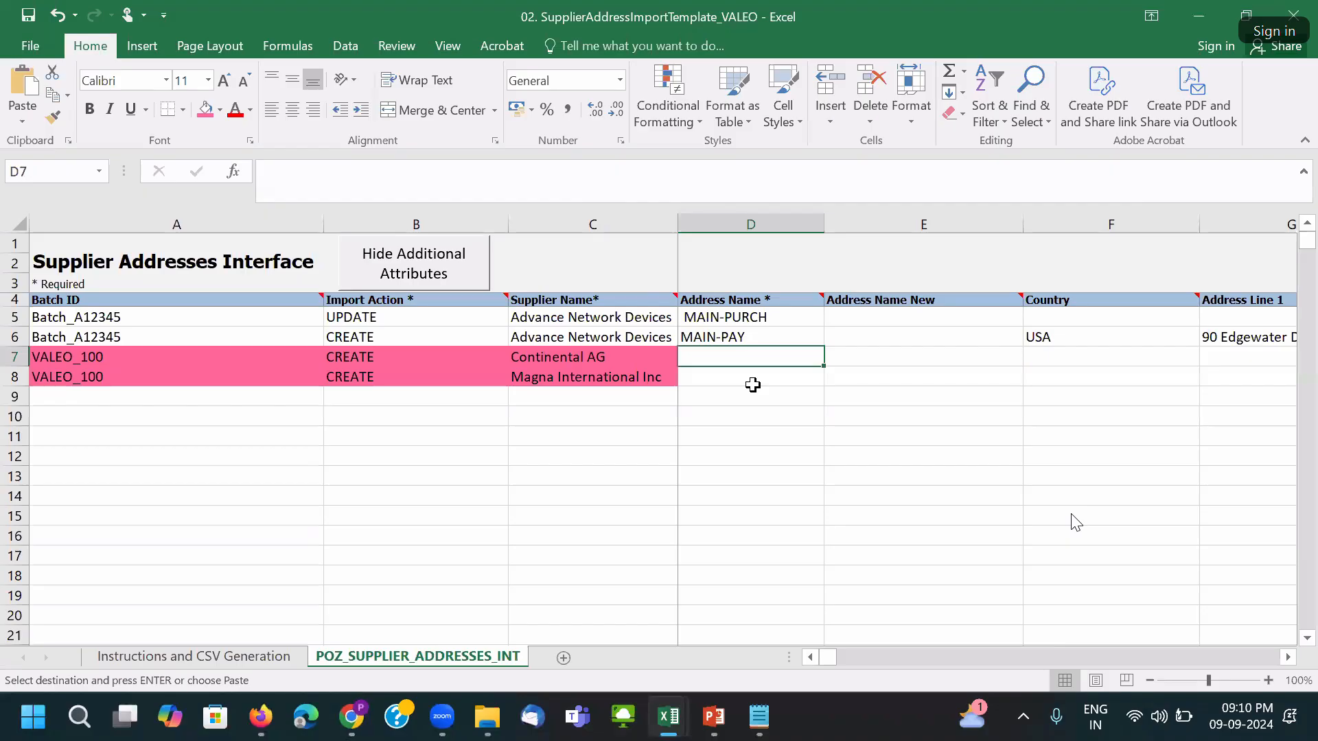
{"action": "double_click", "coordinate": [708, 357]}
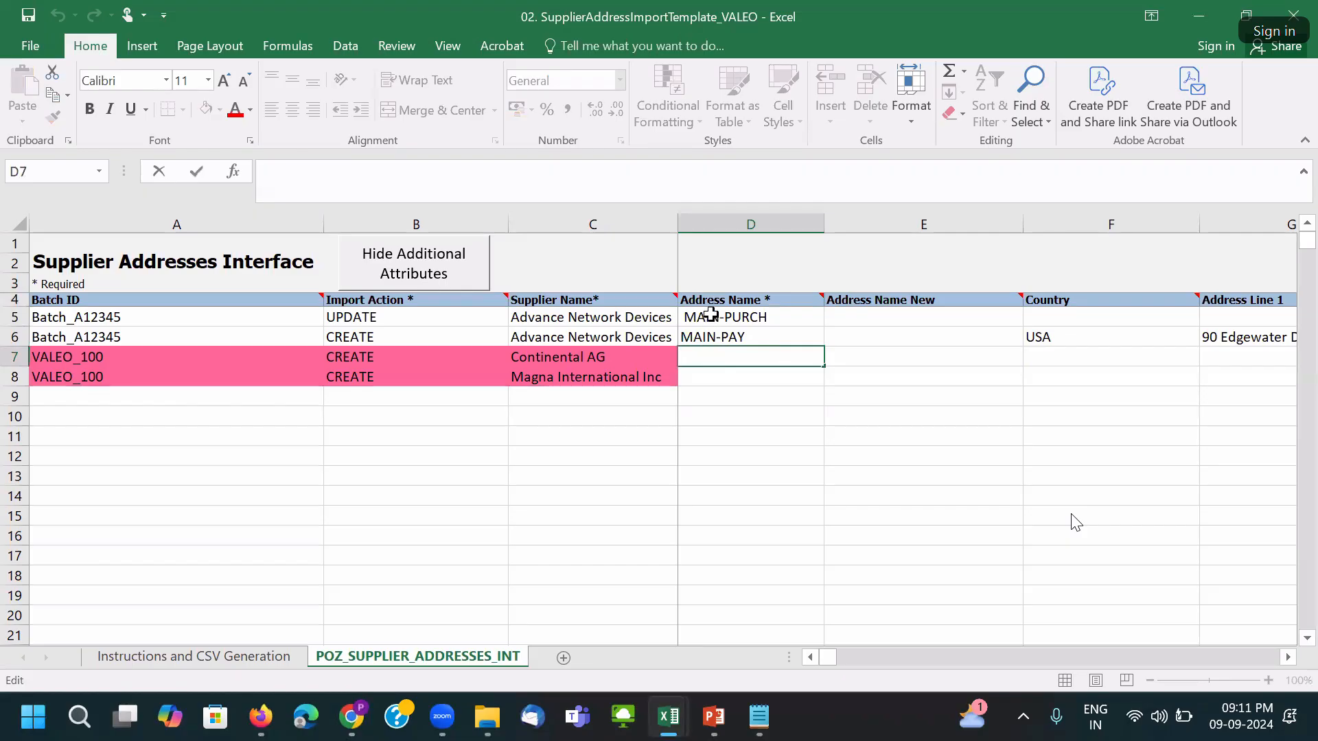
{"action": "mouse_move", "coordinate": [713, 301]}
{"action": "key", "text": "super+e"}
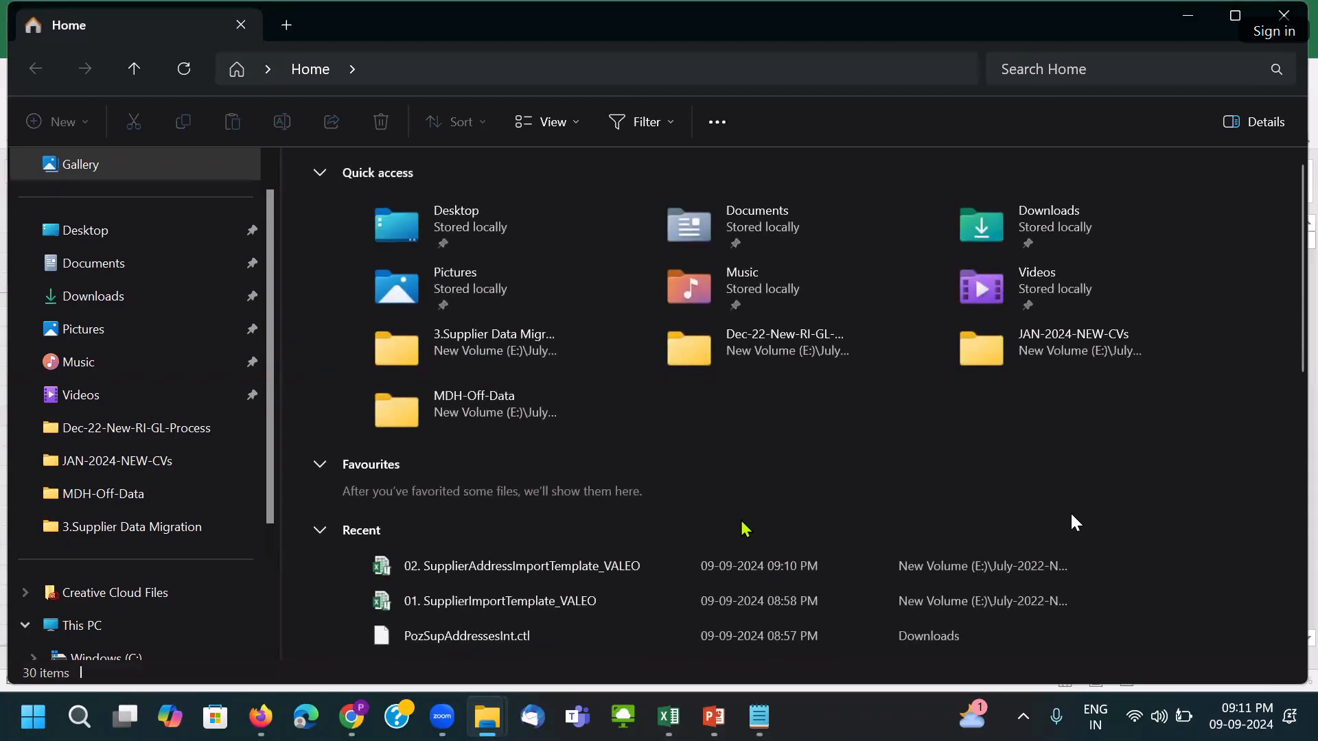
Launch Word from the Run box with a blank document.
{"action": "key", "text": "super+r"}
{"action": "type", "text": "wi"}
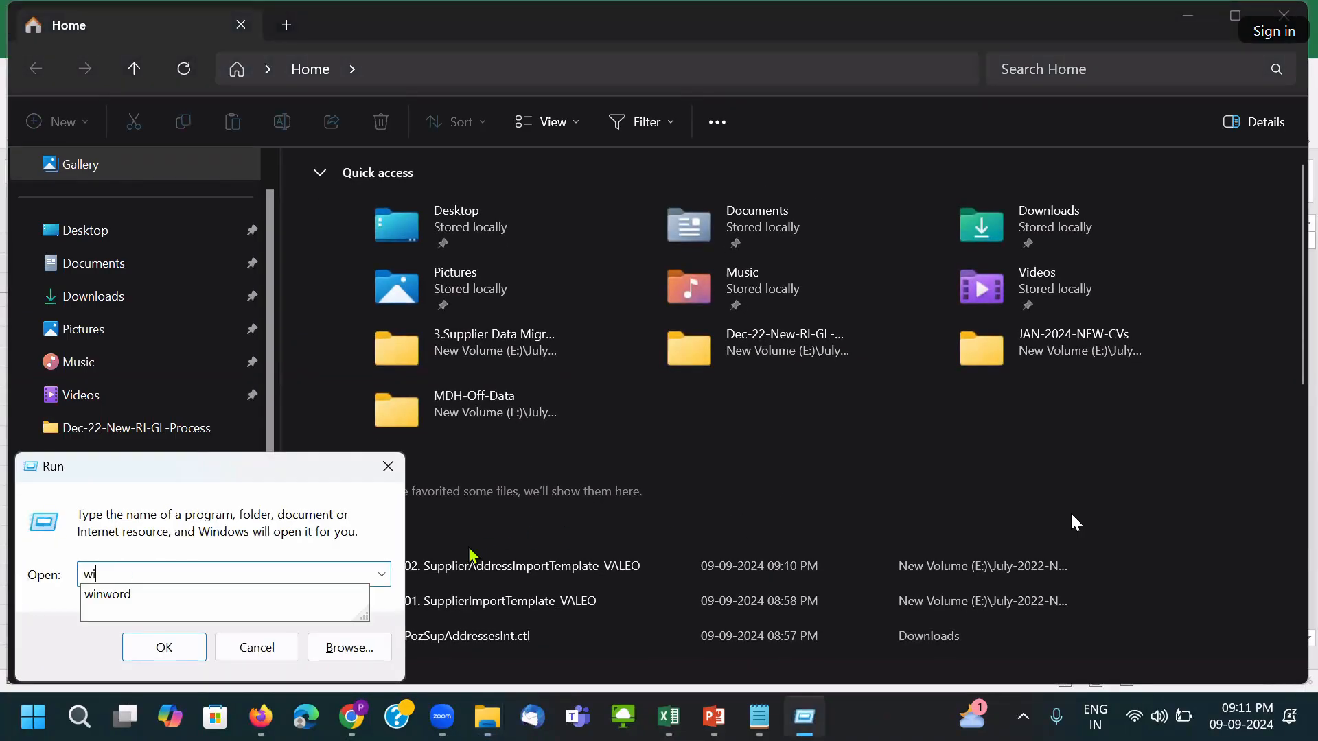
{"action": "type", "text": "n"}
{"action": "key", "text": "Down"}
{"action": "key", "text": "Return"}
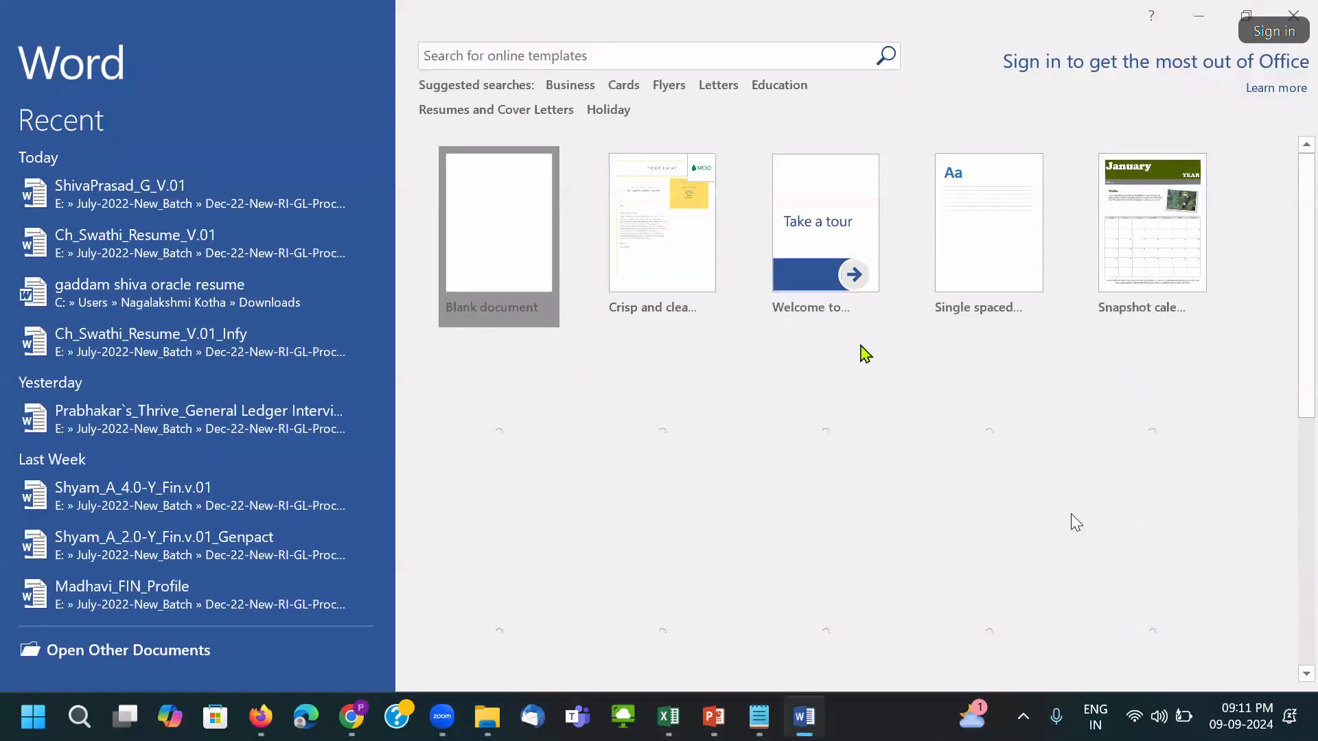
{"action": "key", "text": "Escape"}
Paste the supplier names from C7:C8 into Word as plain text.
{"action": "key", "text": "alt+Tab"}
{"action": "key", "text": "alt+Tab"}
{"action": "left_click_drag", "start_coordinate": [589, 361], "coordinate": [589, 376]}
{"action": "key", "text": "ctrl+c"}
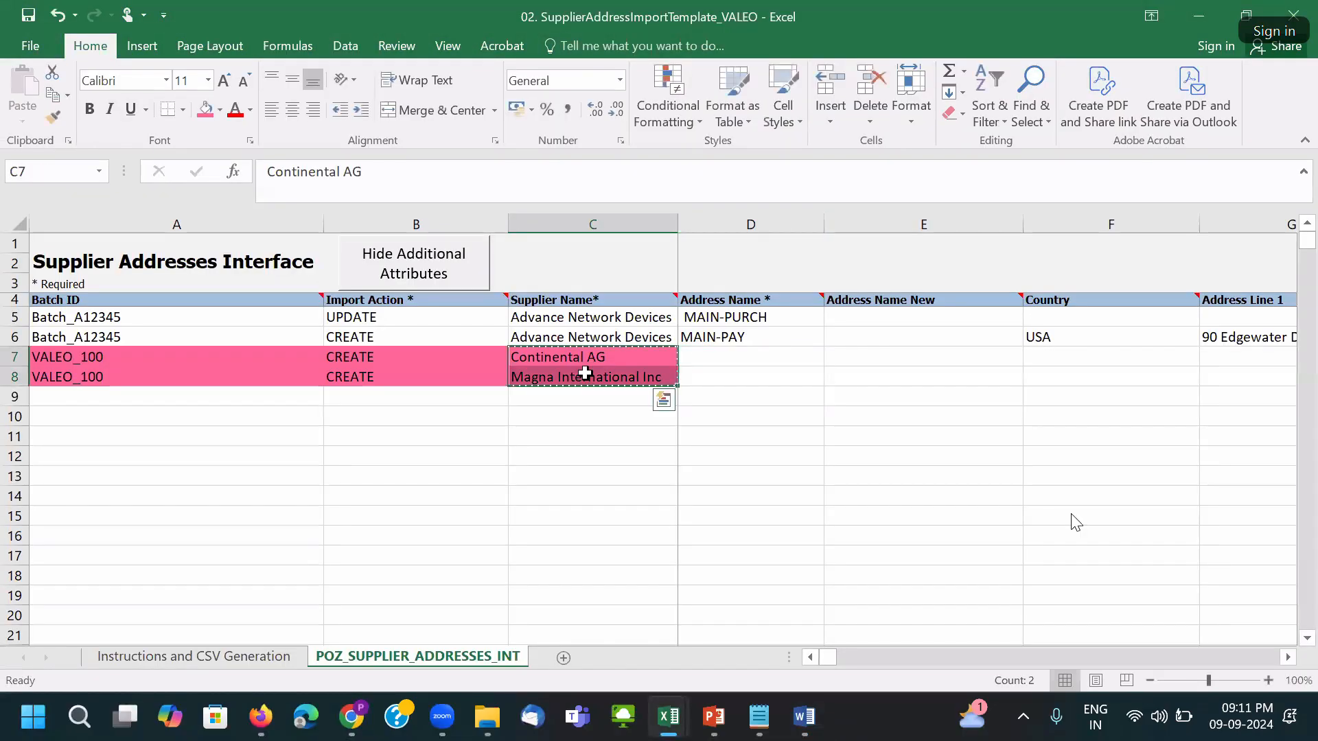
{"action": "key", "text": "alt+Tab"}
{"action": "key", "text": "ctrl+v"}
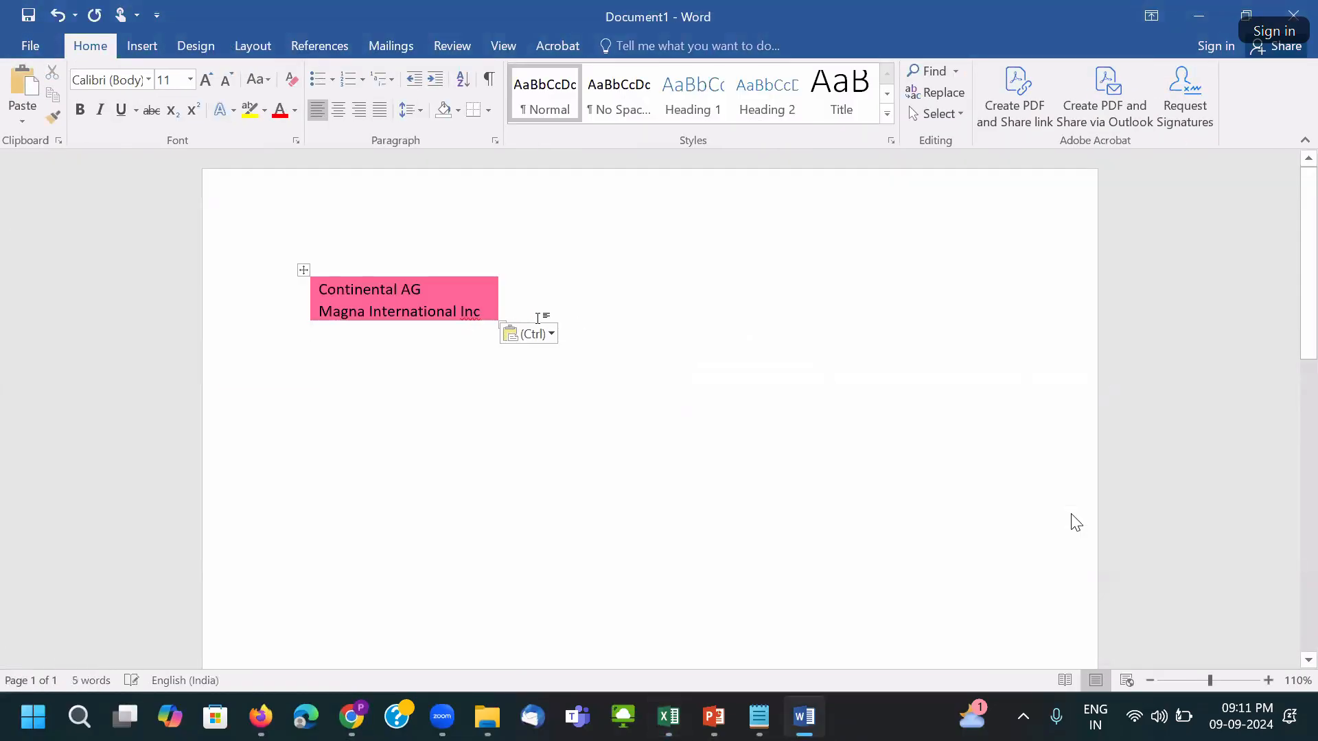
{"action": "left_click", "coordinate": [528, 333]}
{"action": "left_click", "coordinate": [665, 384]}
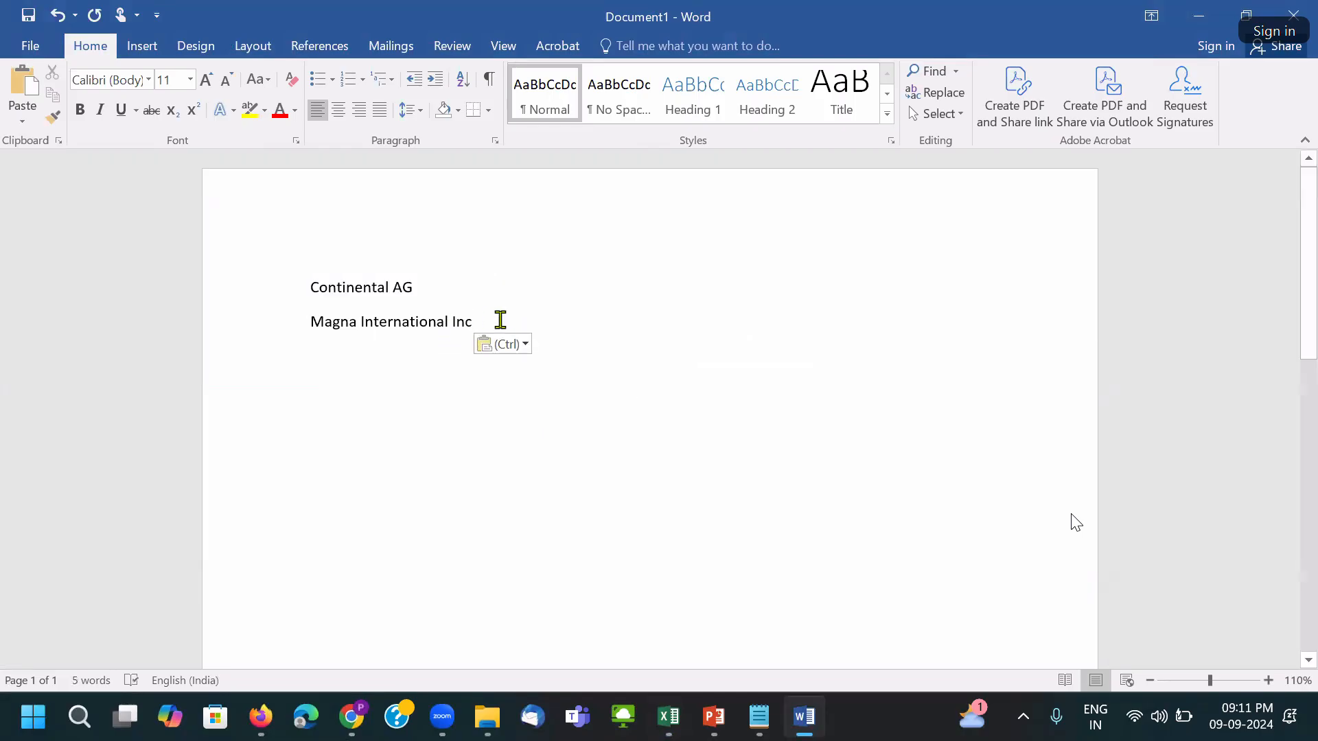
Uppercase both names, turn the Continental line into CONTINENTAL_NY, and split the lines.
{"action": "left_click_drag", "start_coordinate": [501, 317], "coordinate": [300, 273]}
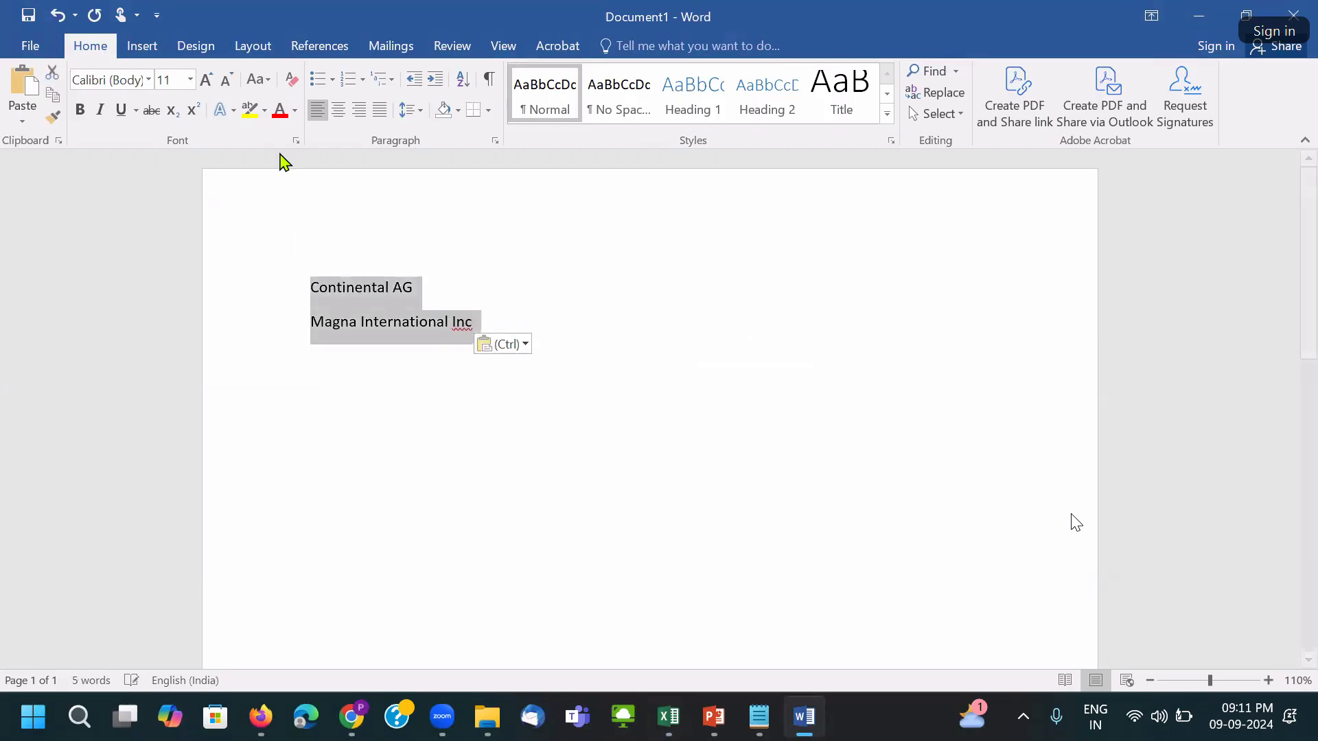
{"action": "left_click", "coordinate": [258, 79]}
{"action": "left_click", "coordinate": [289, 144]}
{"action": "left_click", "coordinate": [412, 288]}
{"action": "left_click", "coordinate": [569, 290], "text": "shift"}
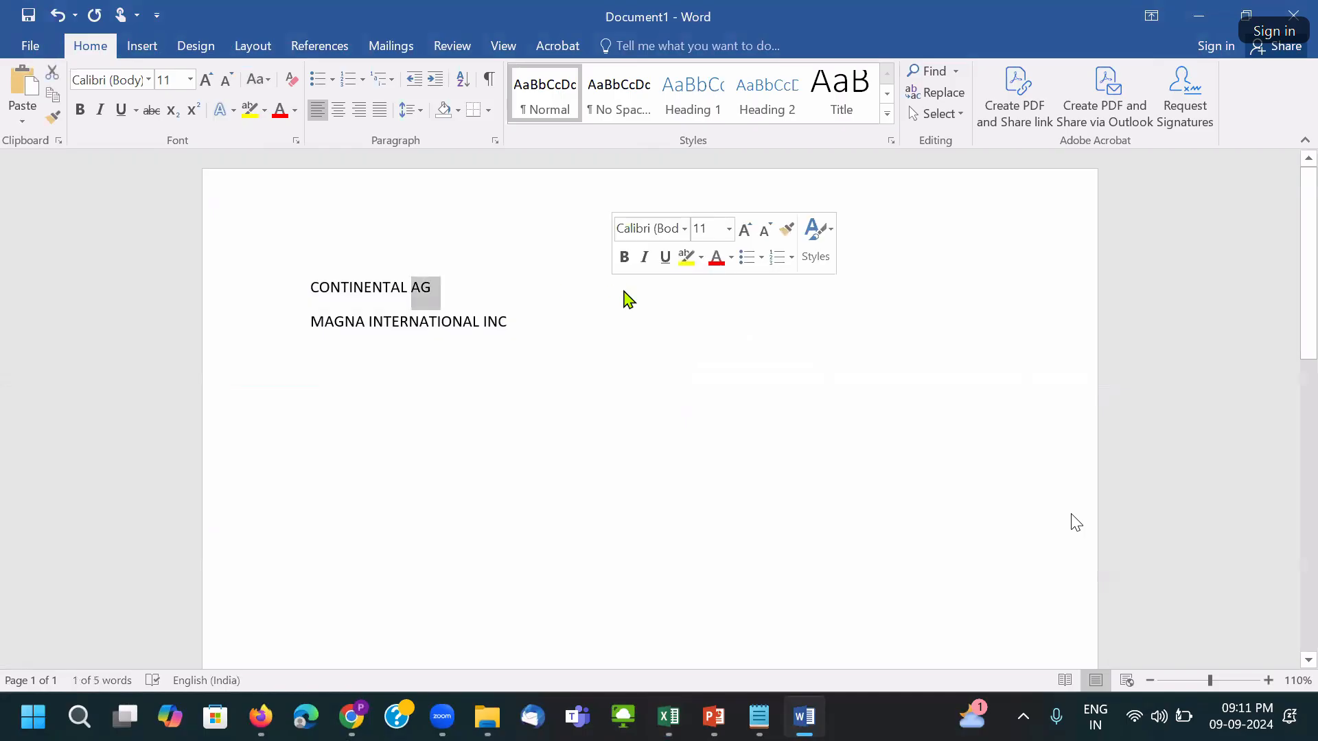
{"action": "key", "text": "Delete"}
{"action": "key", "text": "BackSpace"}
{"action": "type", "text": "_N"}
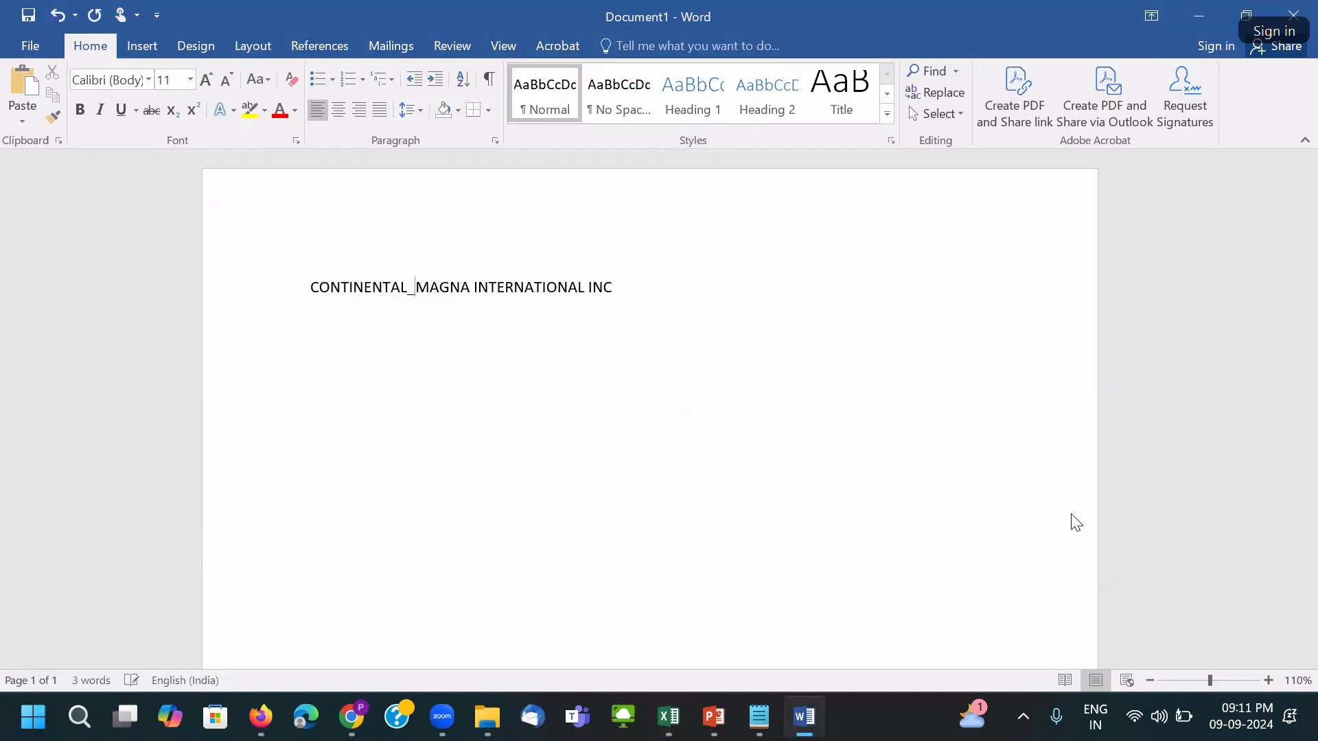
{"action": "type", "text": "Y"}
{"action": "key", "text": "Return"}
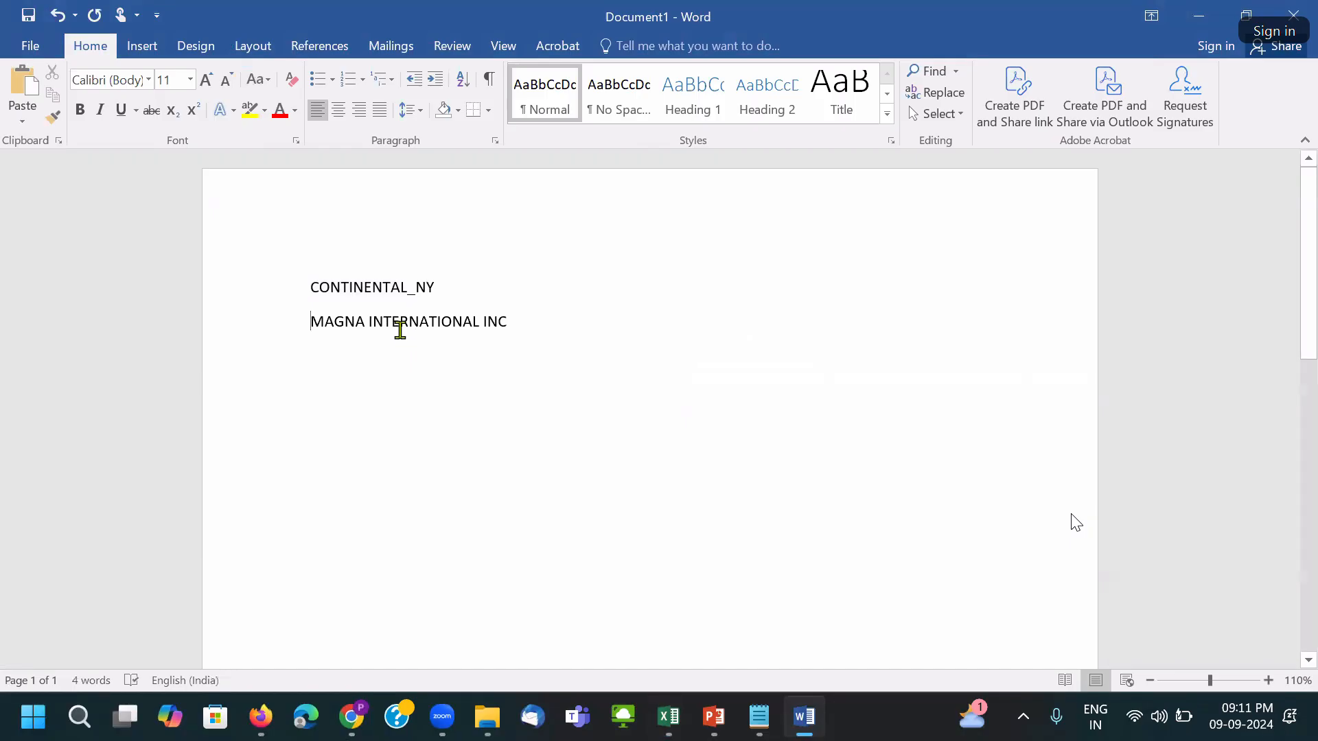
Change the Magna line to MAGNA INT_NY and select both address name lines.
{"action": "left_click_drag", "start_coordinate": [515, 321], "coordinate": [478, 323]}
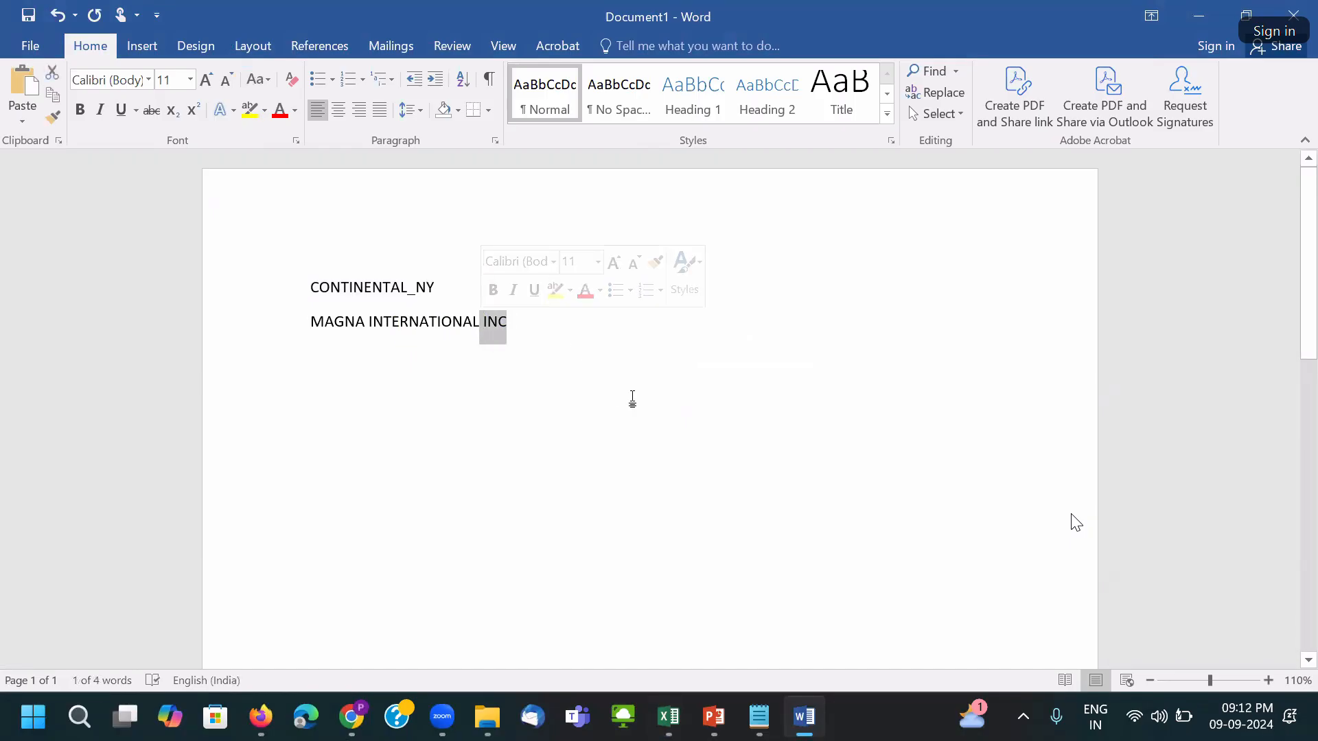
{"action": "key", "text": "Delete"}
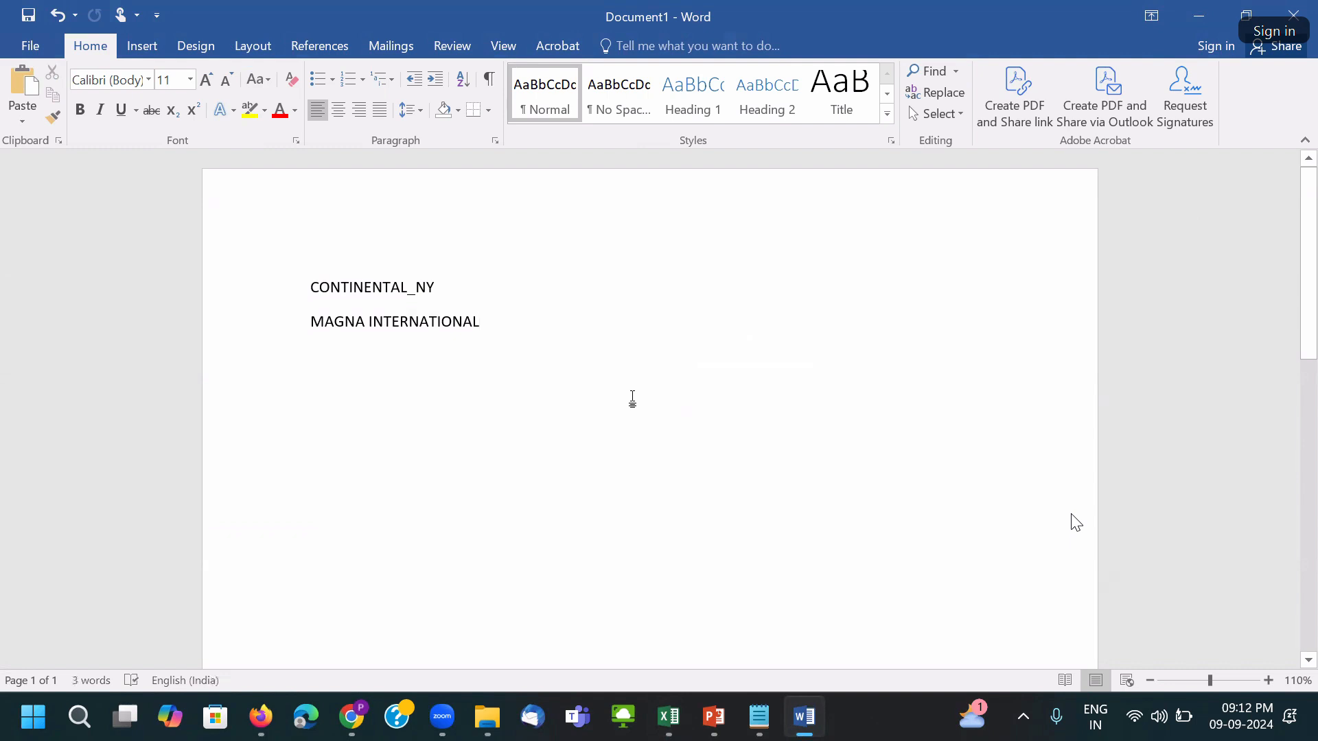
{"action": "key", "text": "BackSpace"}
{"action": "key", "text": "BackSpace"}
{"action": "key", "text": "BackSpace"}
{"action": "key", "text": "BackSpace"}
{"action": "key", "text": "BackSpace"}
{"action": "key", "text": "BackSpace"}
{"action": "key", "text": "BackSpace"}
{"action": "key", "text": "BackSpace"}
{"action": "key", "text": "BackSpace"}
{"action": "key", "text": "BackSpace"}
{"action": "key", "text": "BackSpace"}
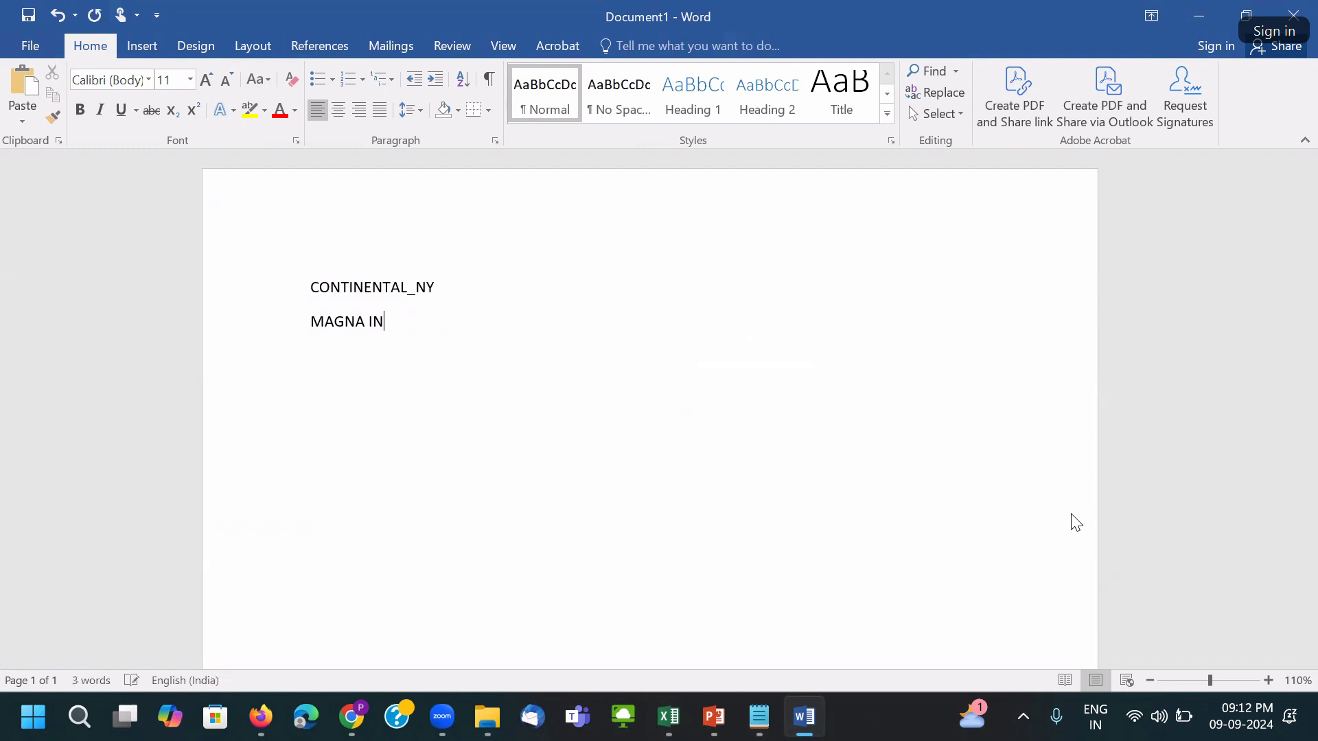
{"action": "type", "text": "T_NY"}
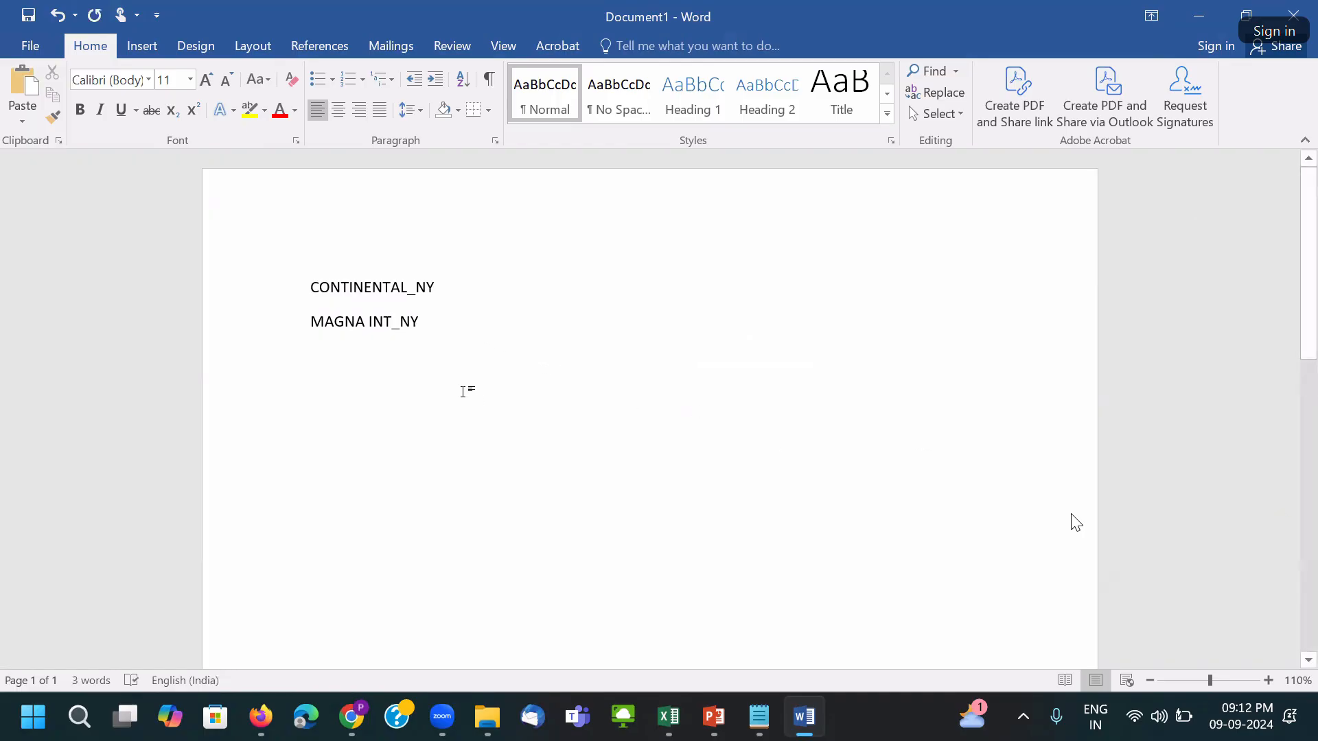
{"action": "left_click_drag", "start_coordinate": [440, 322], "coordinate": [353, 300]}
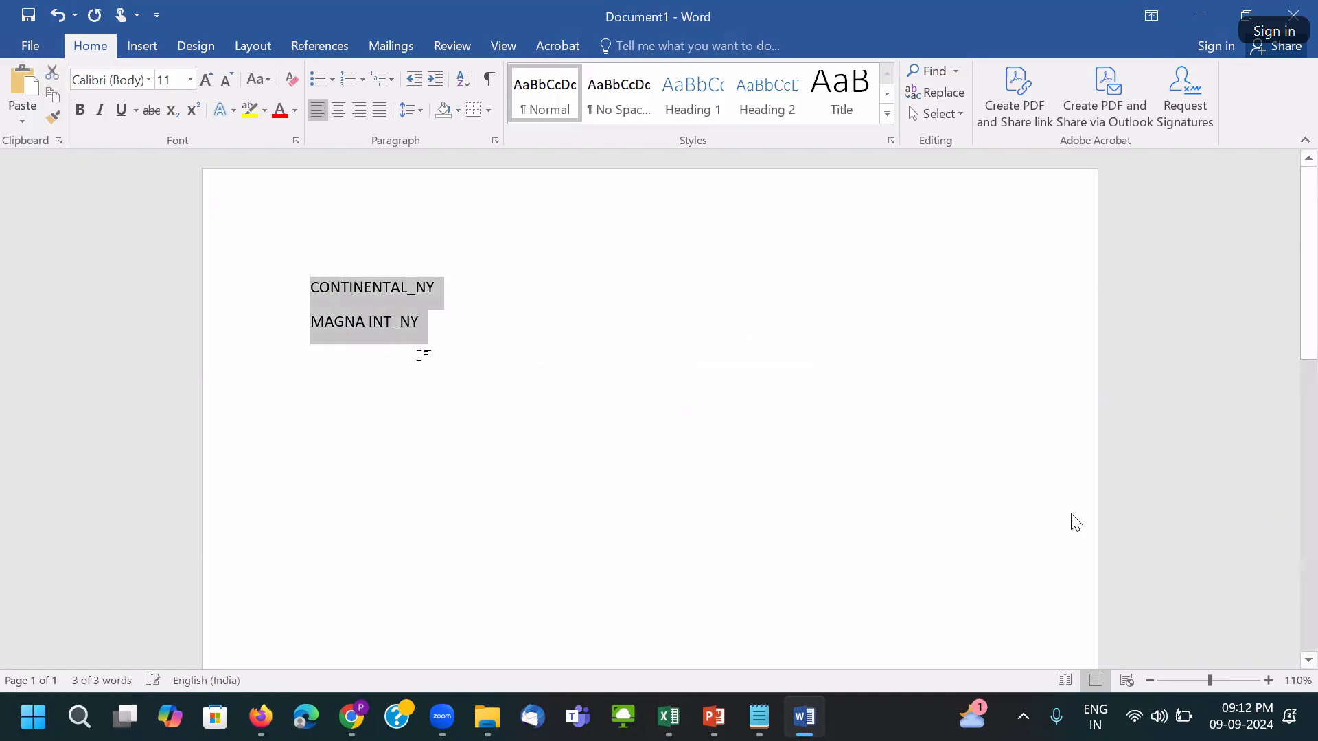
{"action": "key", "text": "alt+Tab"}
{"action": "left_click", "coordinate": [704, 358]}
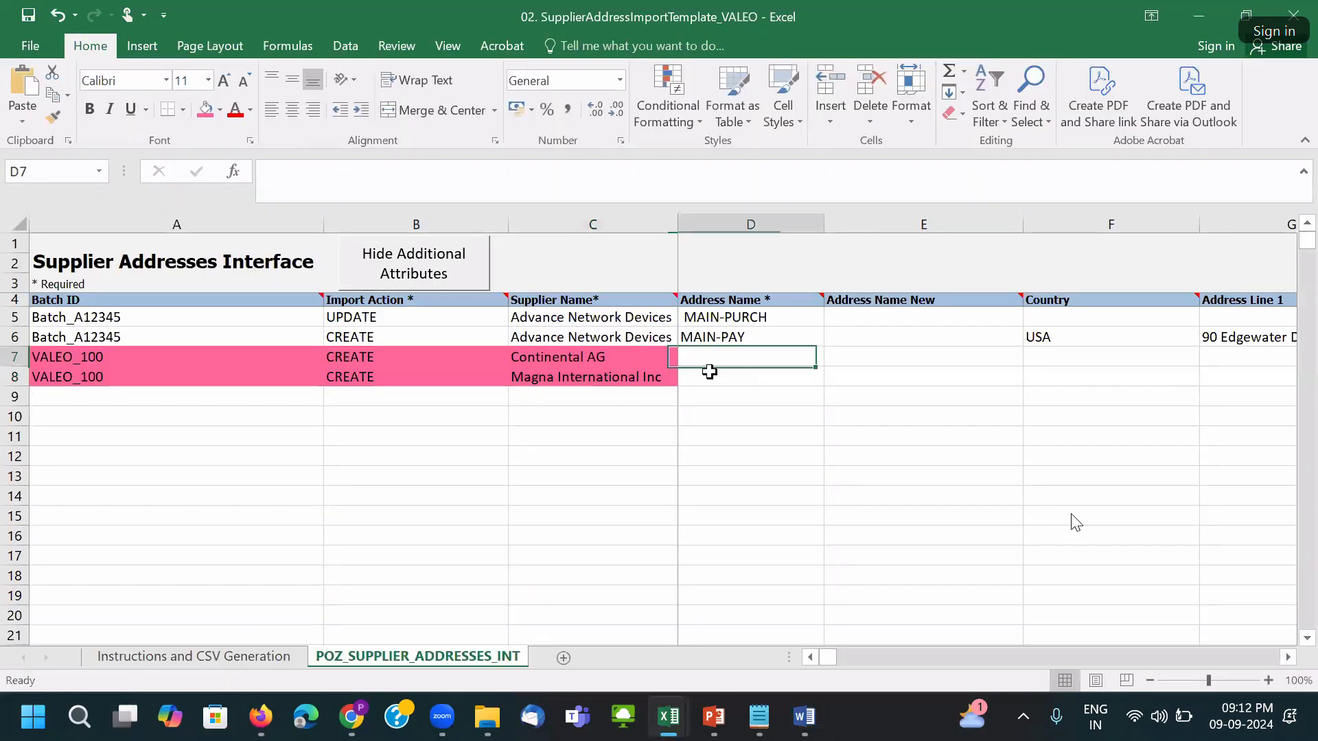
Paste CONTINENTAL_NY and MAGNA INT_NY into D7:D8, matching the destination formatting.
{"action": "key", "text": "ctrl+v"}
{"action": "left_click", "coordinate": [878, 400]}
{"action": "left_click", "coordinate": [877, 450]}
{"action": "key", "text": "Up"}
{"action": "key", "text": "Up"}
{"action": "key", "text": "Down"}
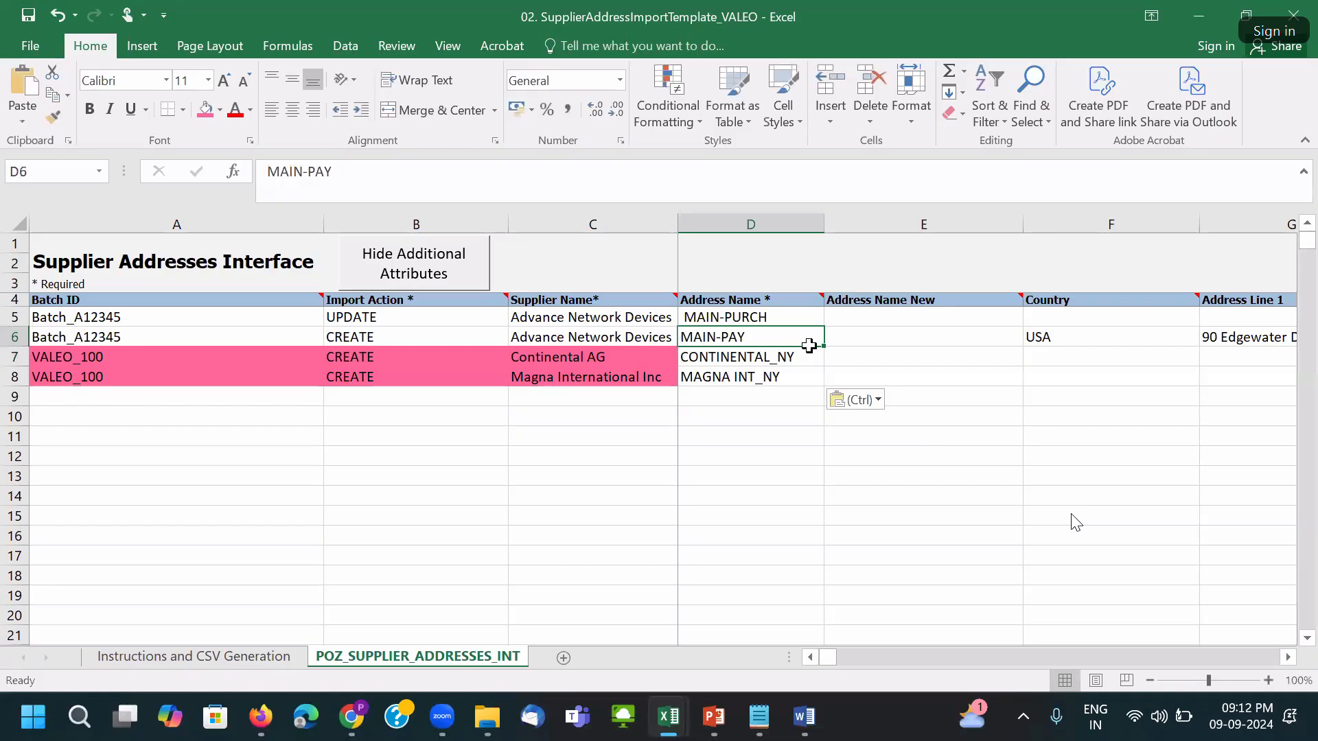
{"action": "left_click", "coordinate": [748, 361]}
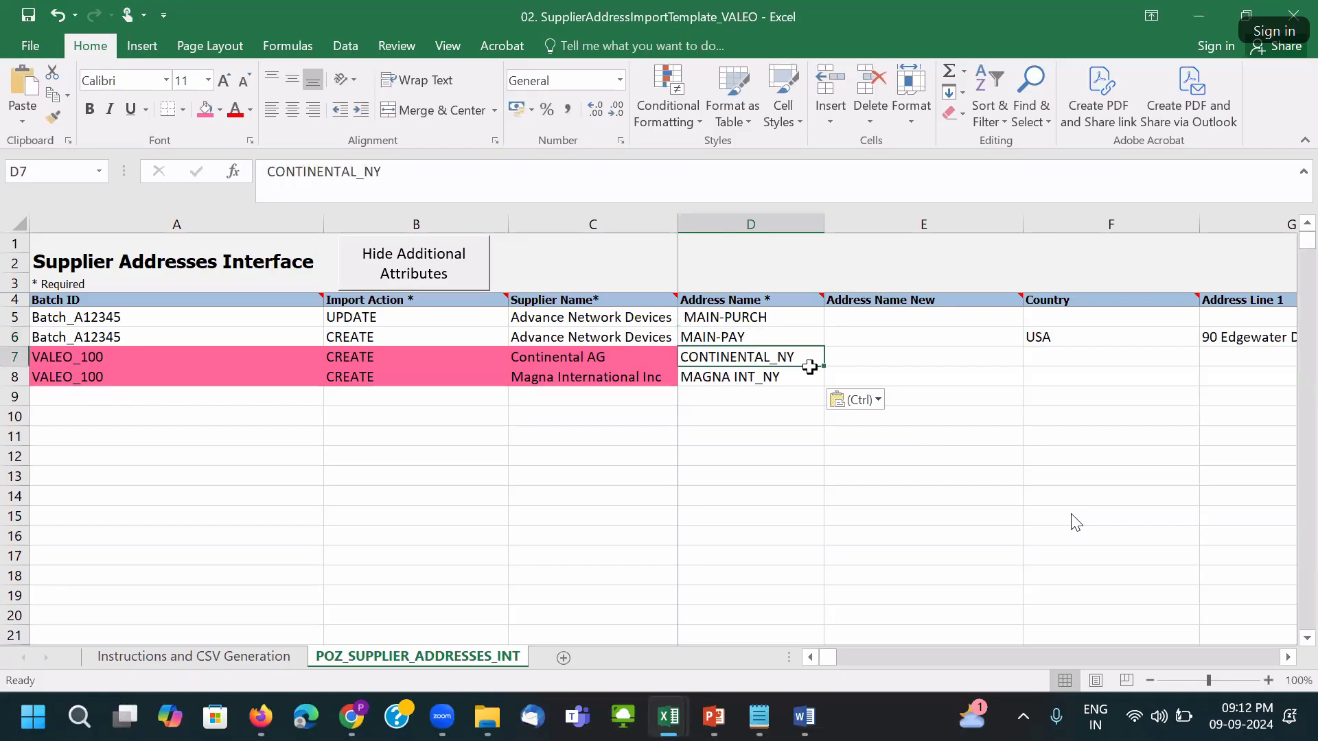
{"action": "left_click", "coordinate": [857, 351]}
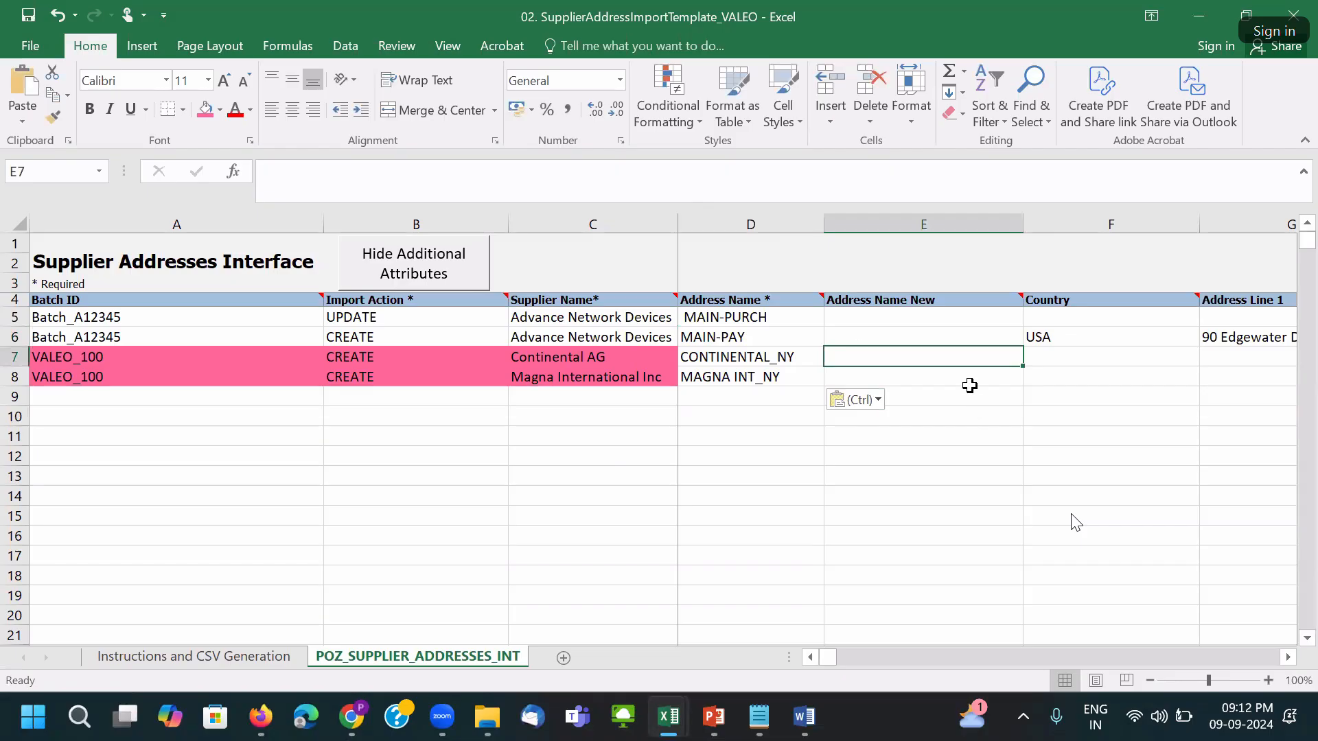
{"action": "key", "text": "Tab"}
{"action": "key", "text": "Tab"}
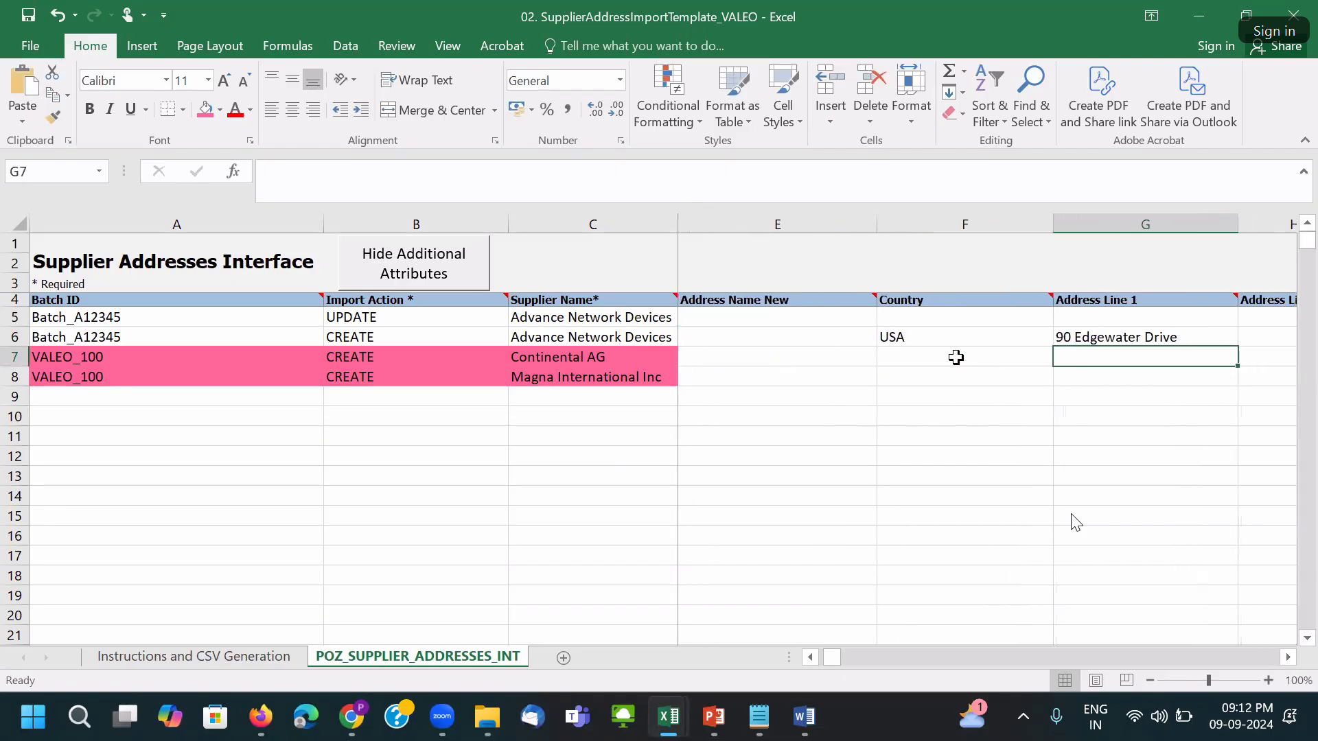
Enter US as Continental's Country in F7, rejecting the USA suggestion.
{"action": "left_click", "coordinate": [959, 357]}
{"action": "left_click", "coordinate": [919, 335]}
{"action": "left_click", "coordinate": [921, 355]}
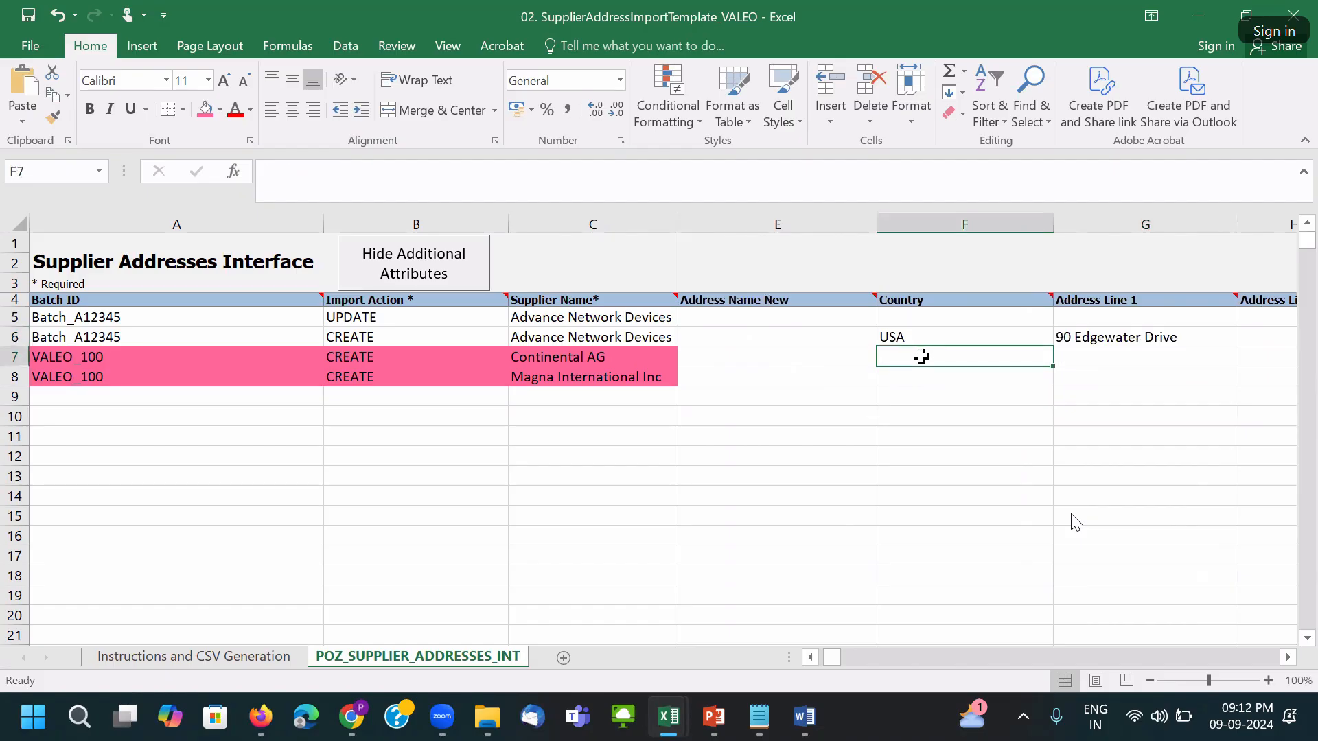
{"action": "type", "text": "USA"}
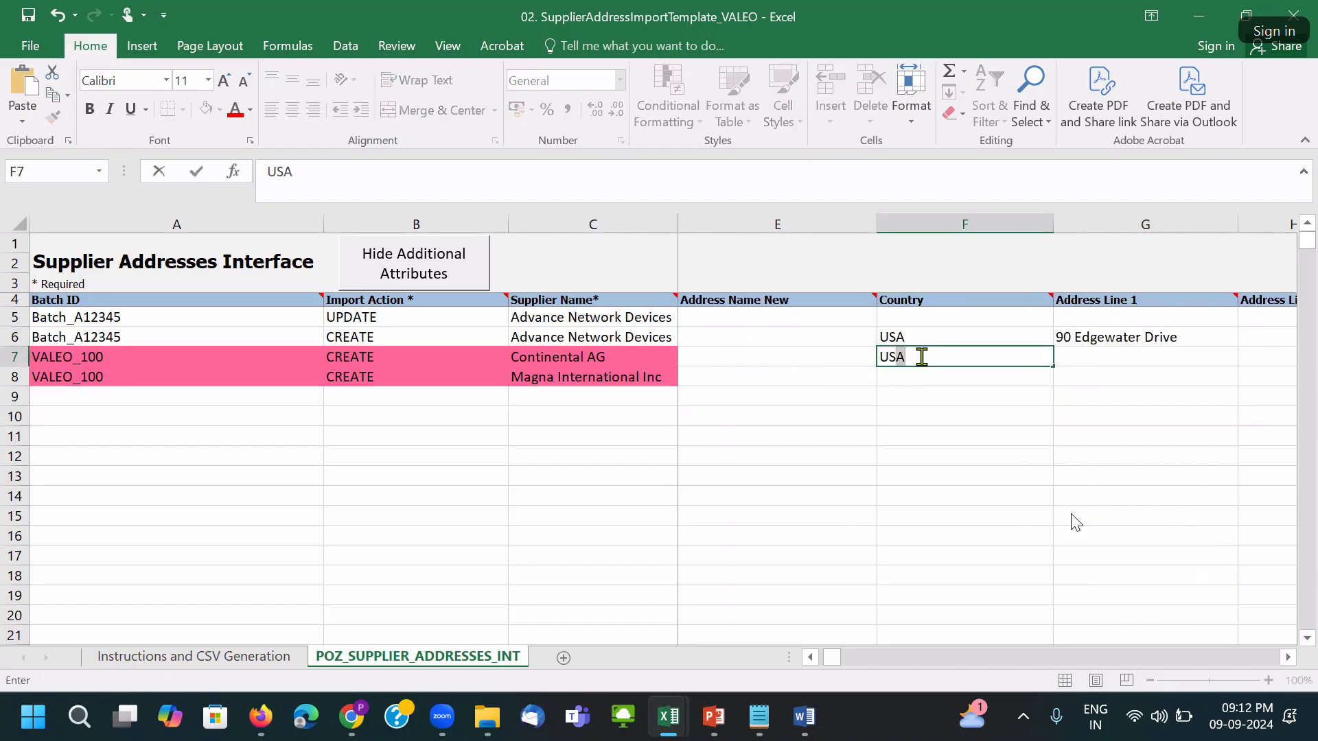
{"action": "key", "text": "BackSpace"}
{"action": "key", "text": "Tab"}
Copy US into Magna's Country cell F8 and autofit the Country column.
{"action": "left_click", "coordinate": [920, 356]}
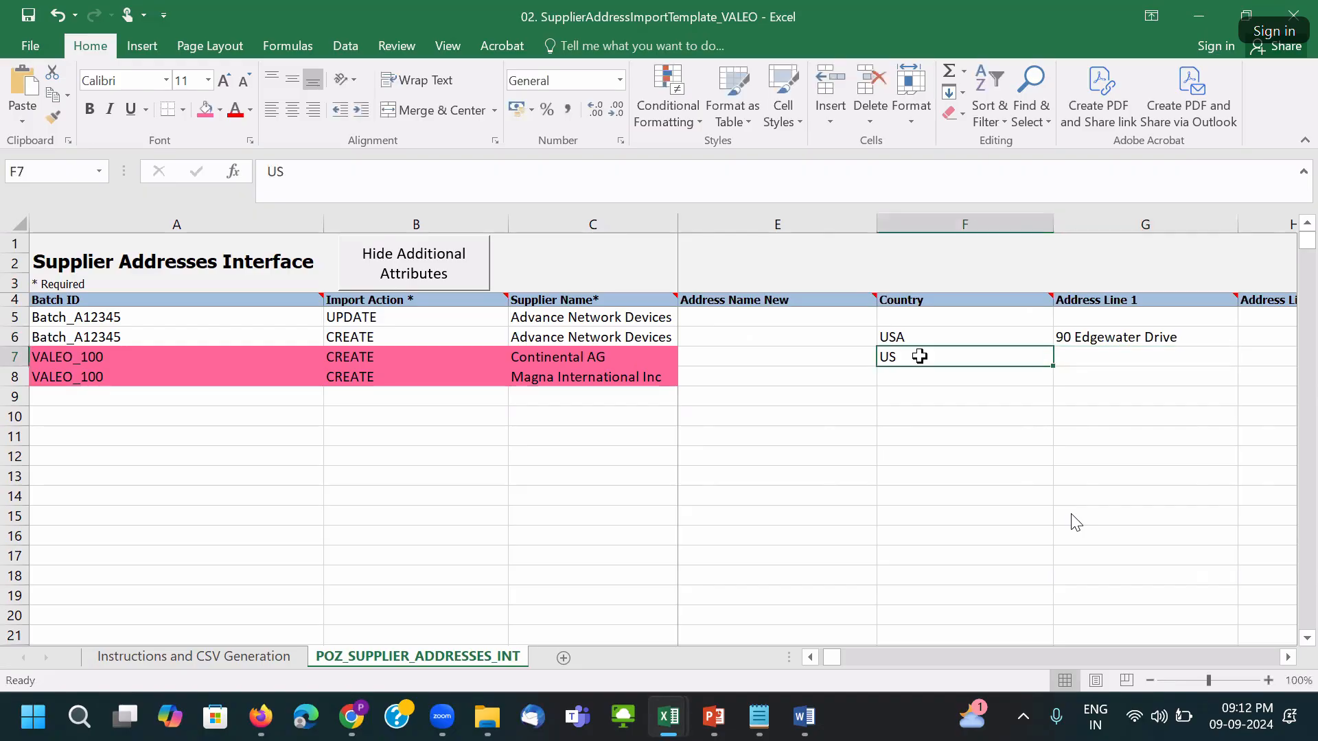
{"action": "key", "text": "ctrl+c"}
{"action": "left_click", "coordinate": [910, 373]}
{"action": "key", "text": "ctrl+v"}
{"action": "key", "text": "Up"}
{"action": "key", "text": "Right"}
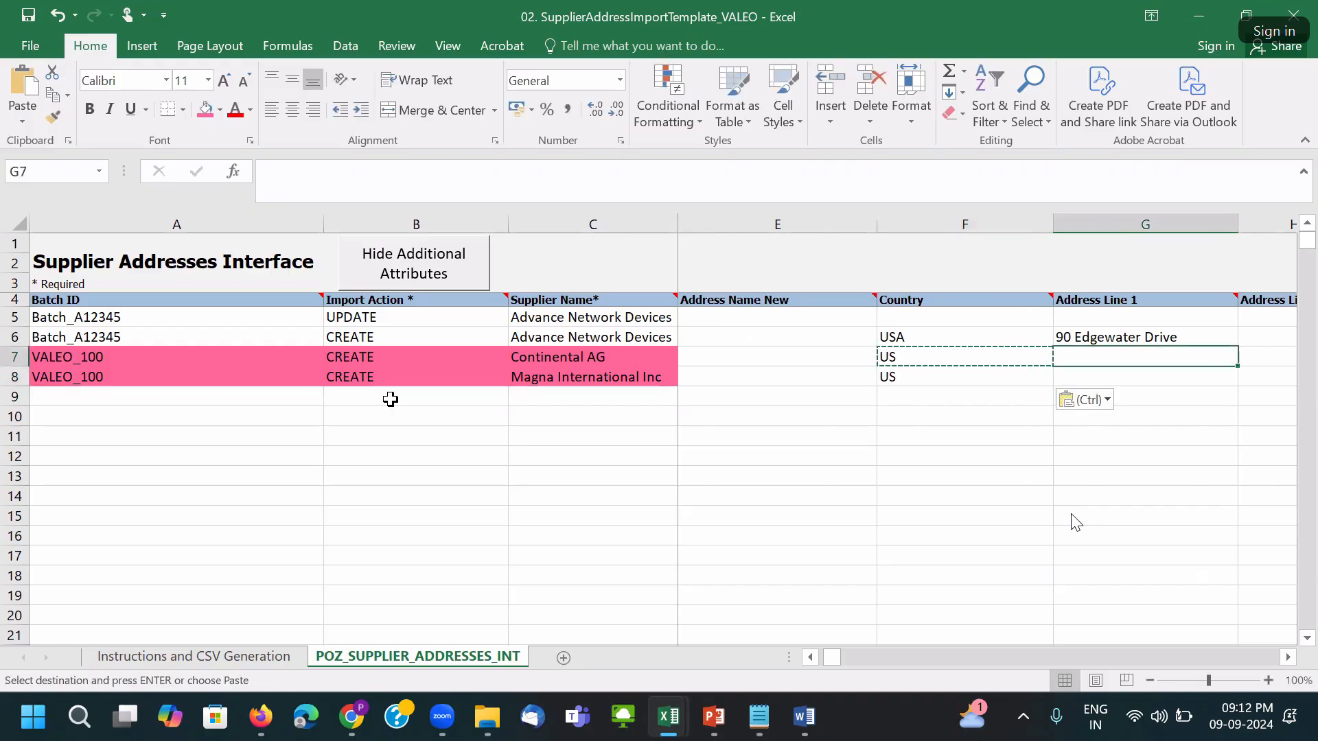
{"action": "key", "text": "Right"}
{"action": "left_click", "coordinate": [795, 356]}
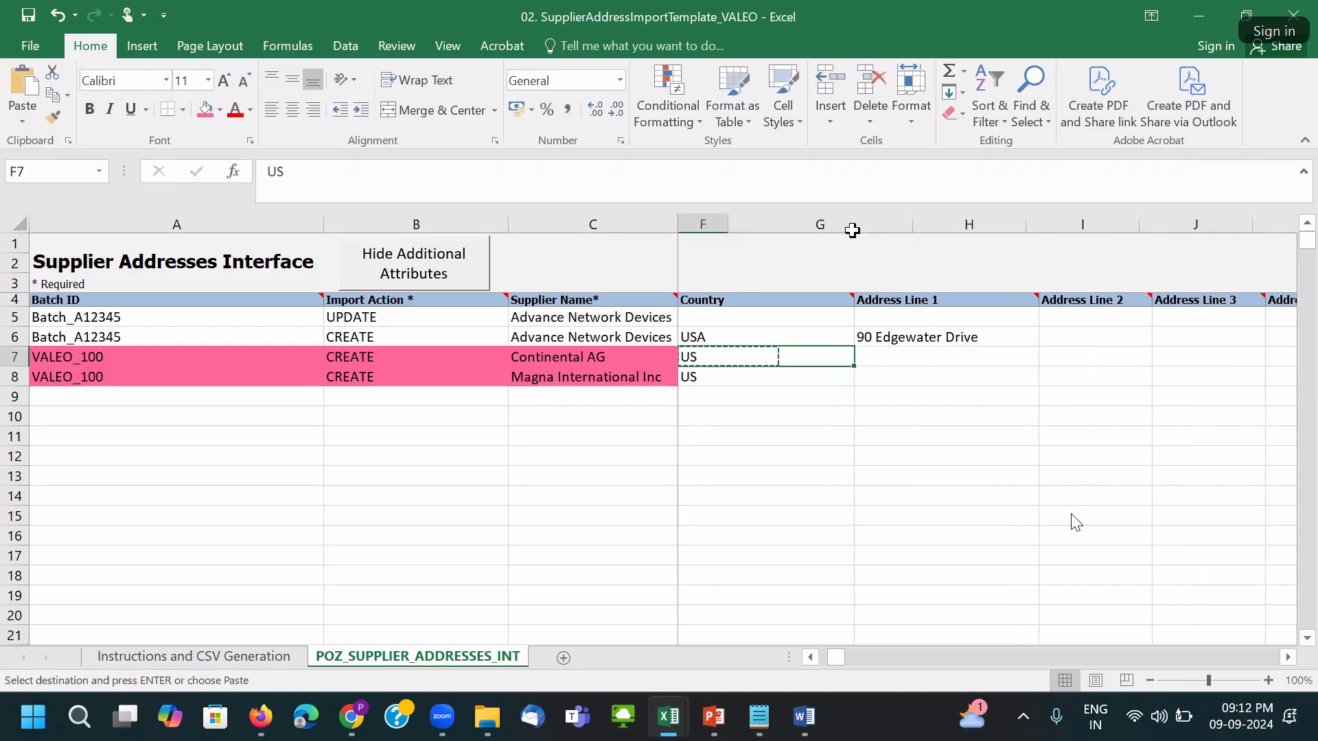
{"action": "double_click", "coordinate": [858, 225]}
{"action": "left_click", "coordinate": [765, 350]}
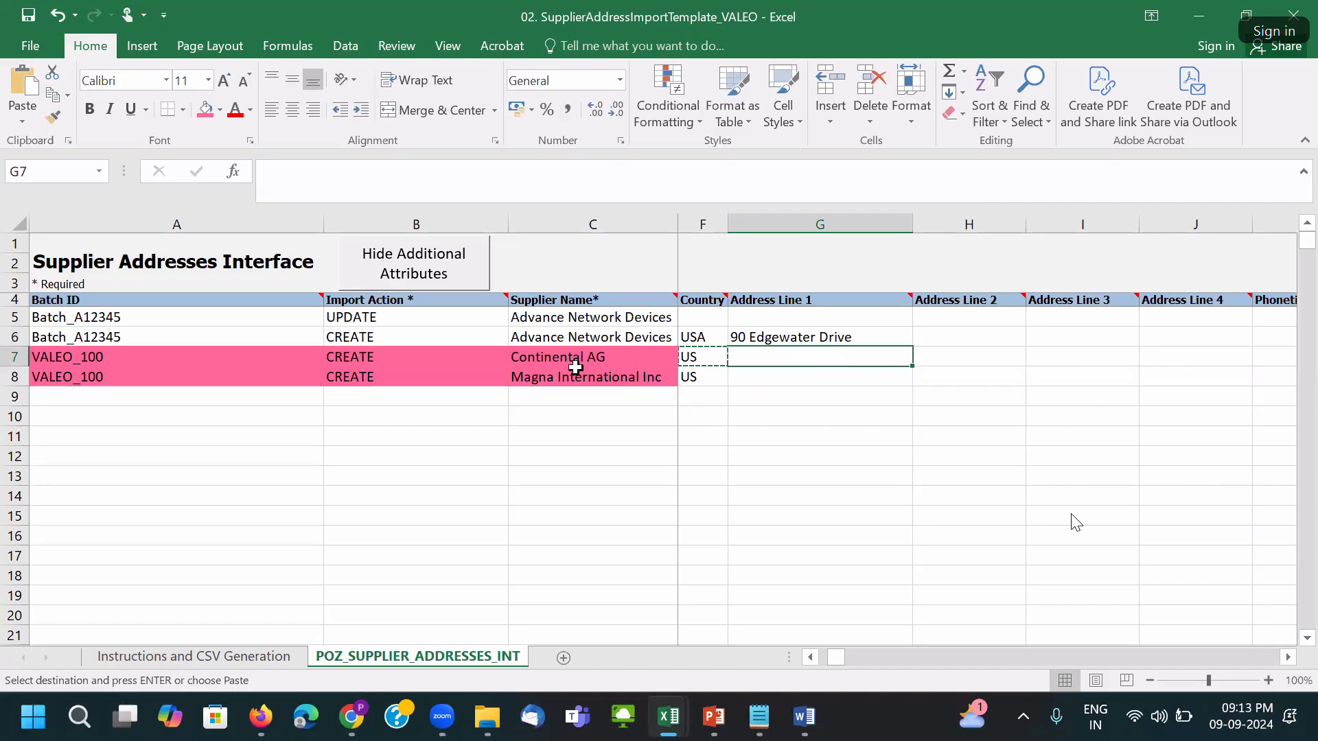
Paste the supplier names into G7:G8 and append _NY to each address line.
{"action": "left_click_drag", "start_coordinate": [574, 356], "coordinate": [583, 377]}
{"action": "key", "text": "ctrl+c"}
{"action": "left_click", "coordinate": [810, 354]}
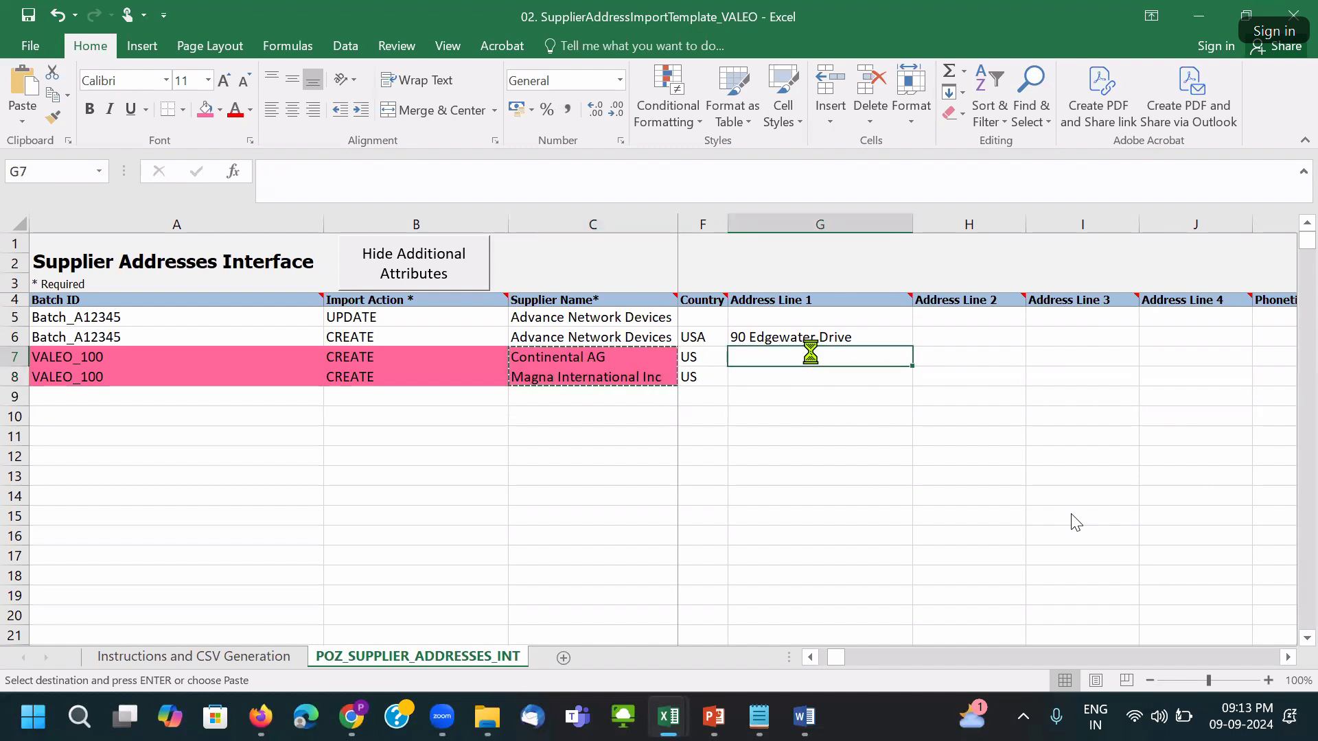
{"action": "key", "text": "ctrl+v"}
{"action": "double_click", "coordinate": [851, 358]}
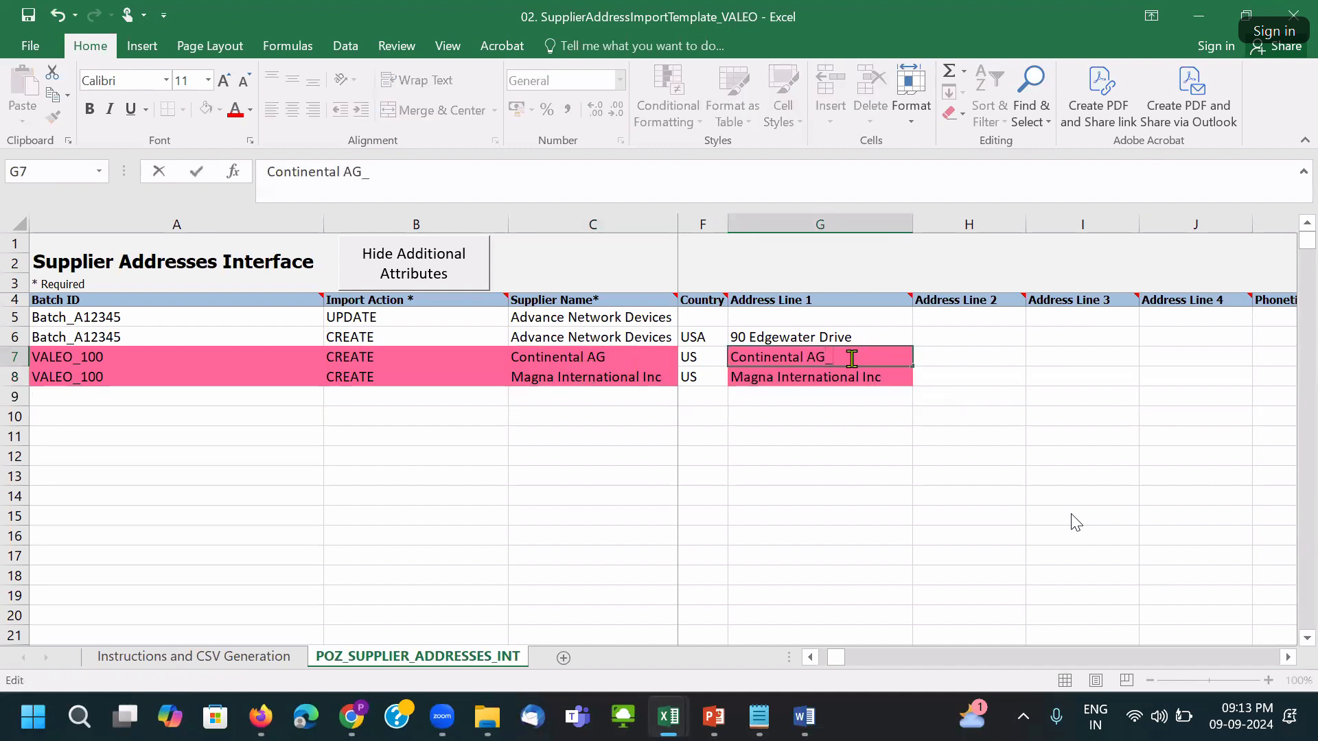
{"action": "left_click", "coordinate": [883, 379]}
{"action": "double_click", "coordinate": [884, 377]}
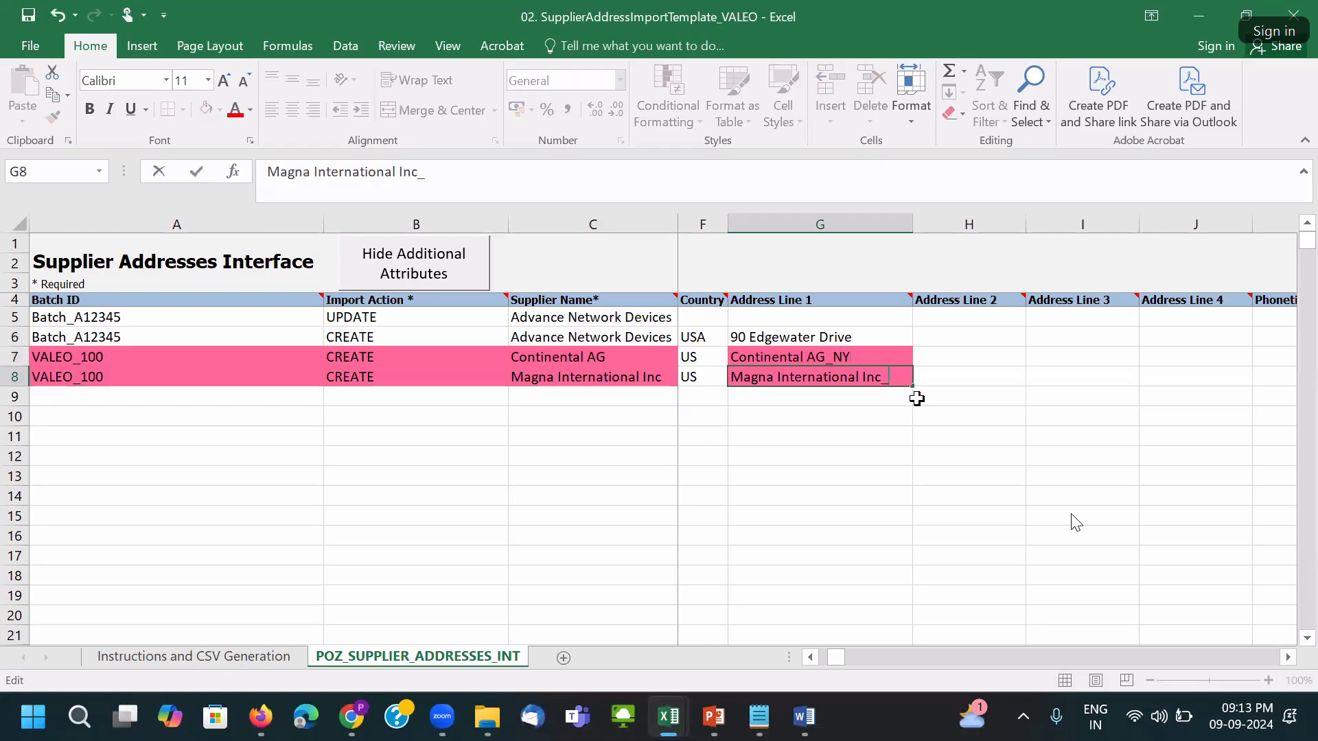
{"action": "key", "text": "Tab"}
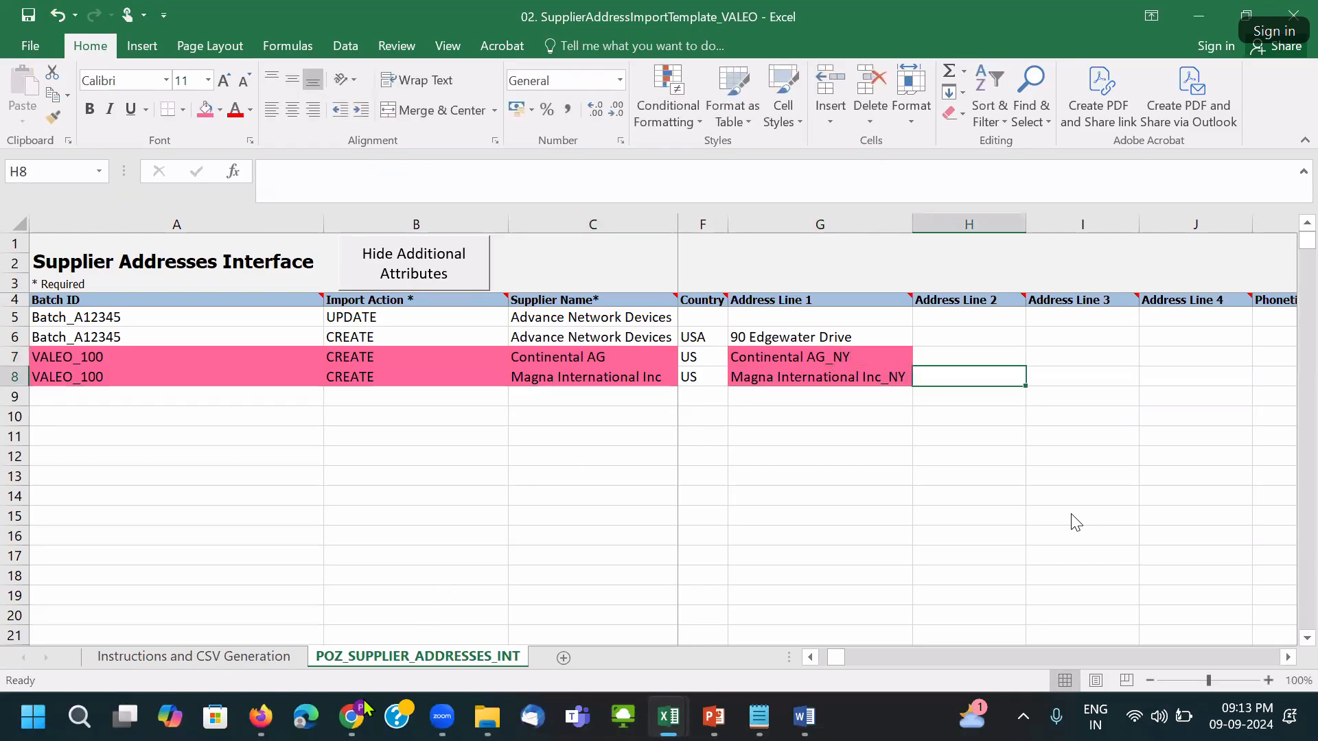
{"action": "left_click", "coordinate": [364, 707]}
Search the setup tasks for Locations and open Manage Locations.
{"action": "left_click", "coordinate": [1276, 190]}
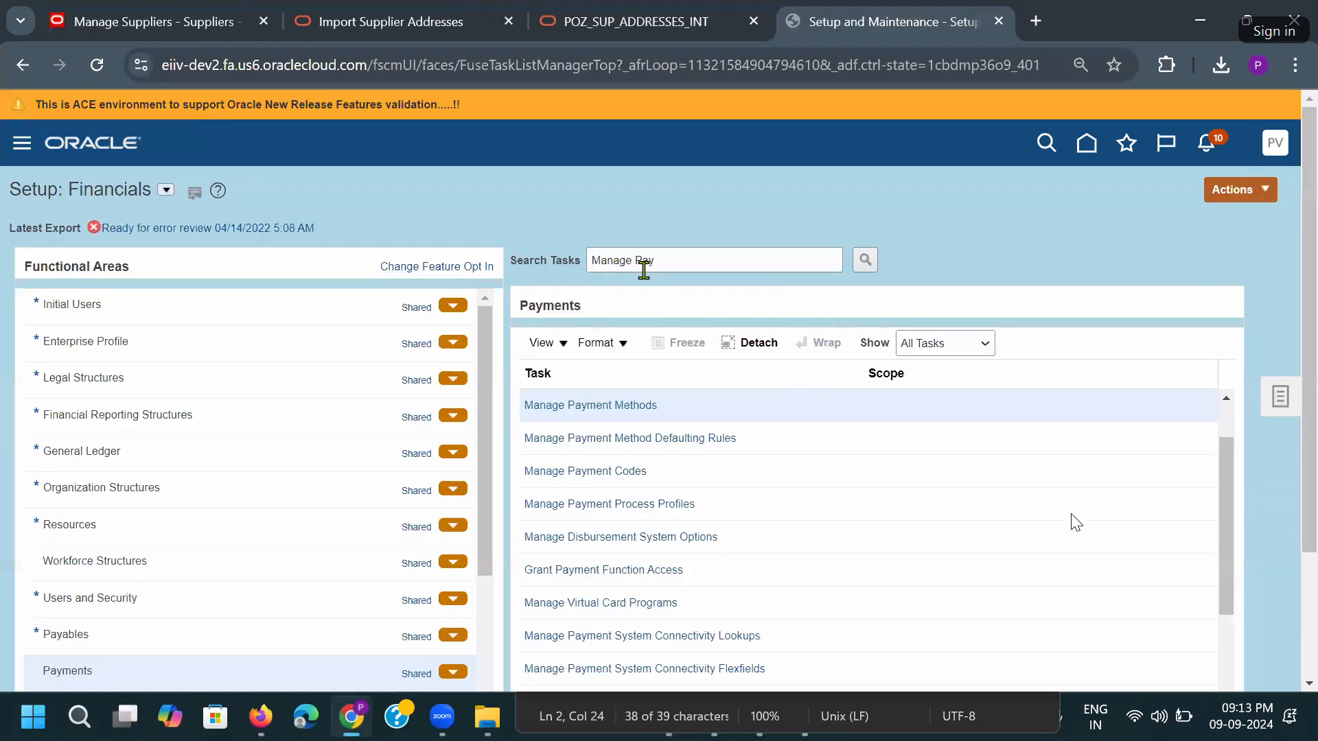
{"action": "double_click", "coordinate": [643, 264]}
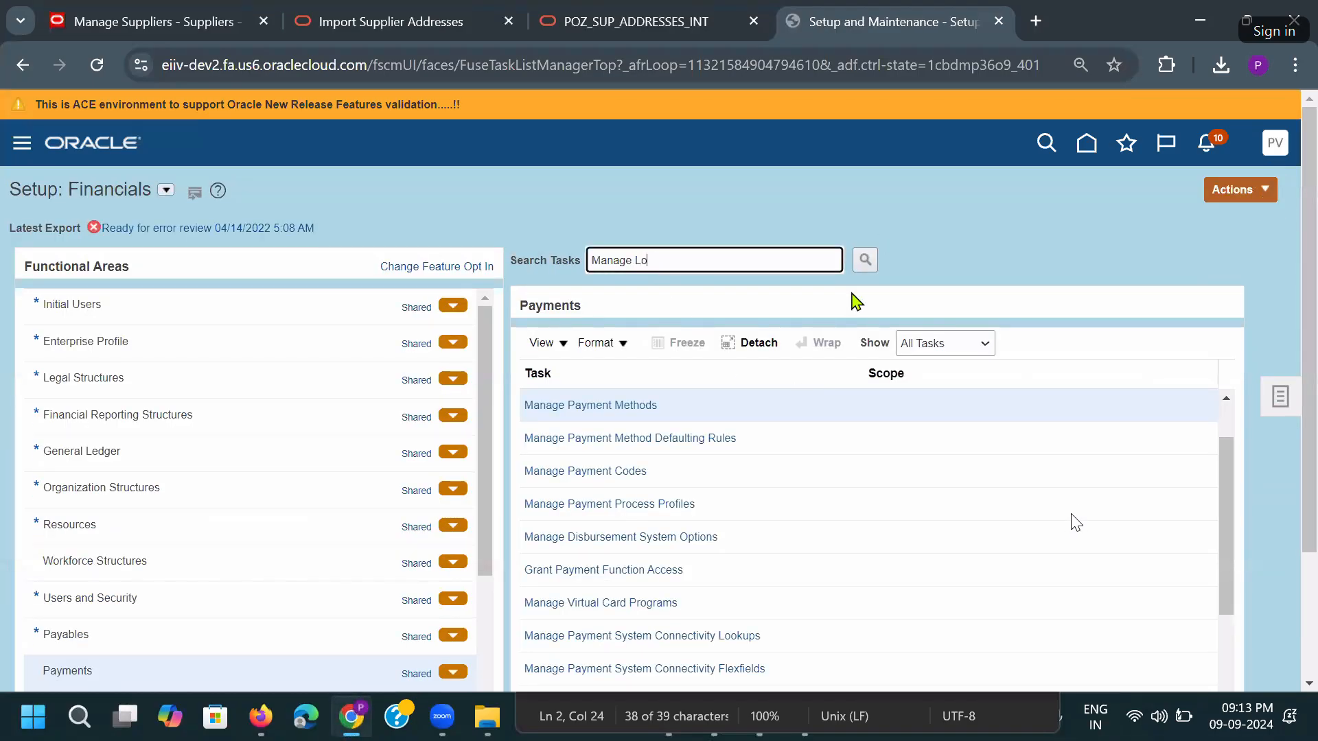
{"action": "type", "text": "Locations"}
{"action": "key", "text": "Return"}
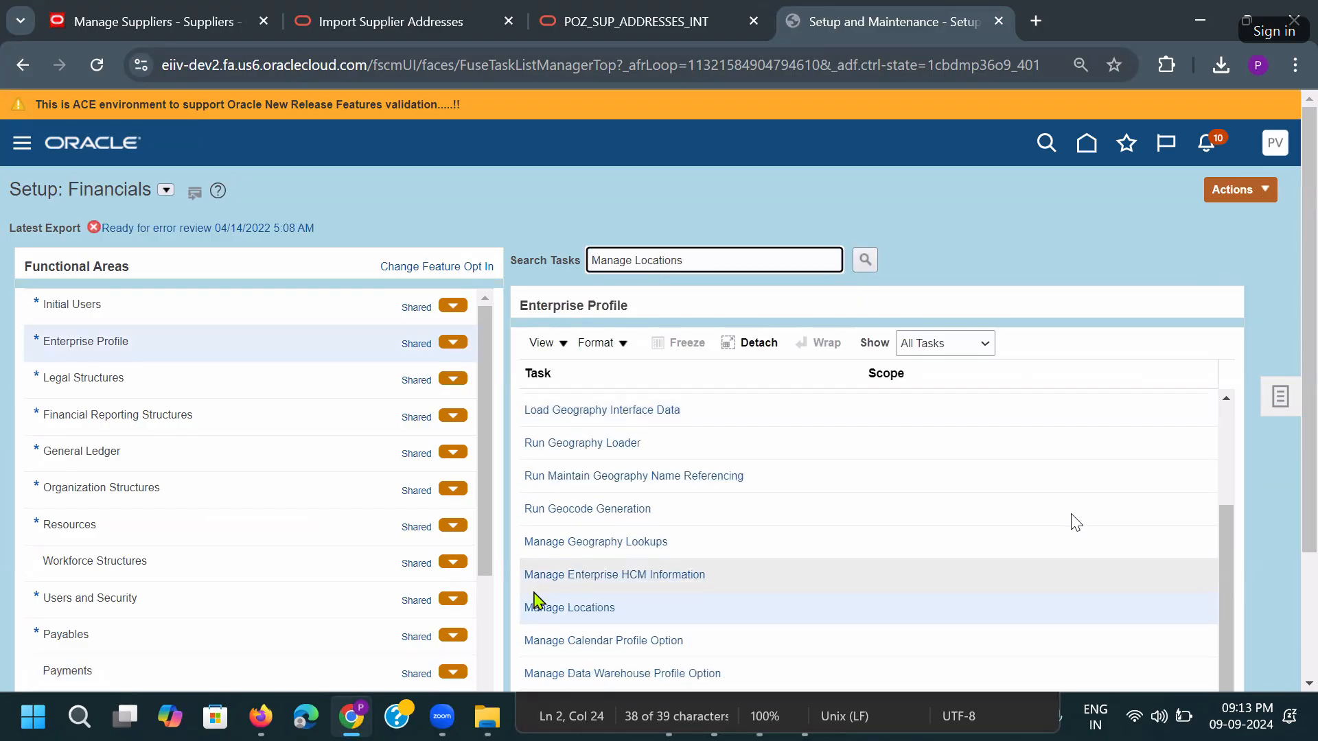
{"action": "left_click", "coordinate": [549, 605]}
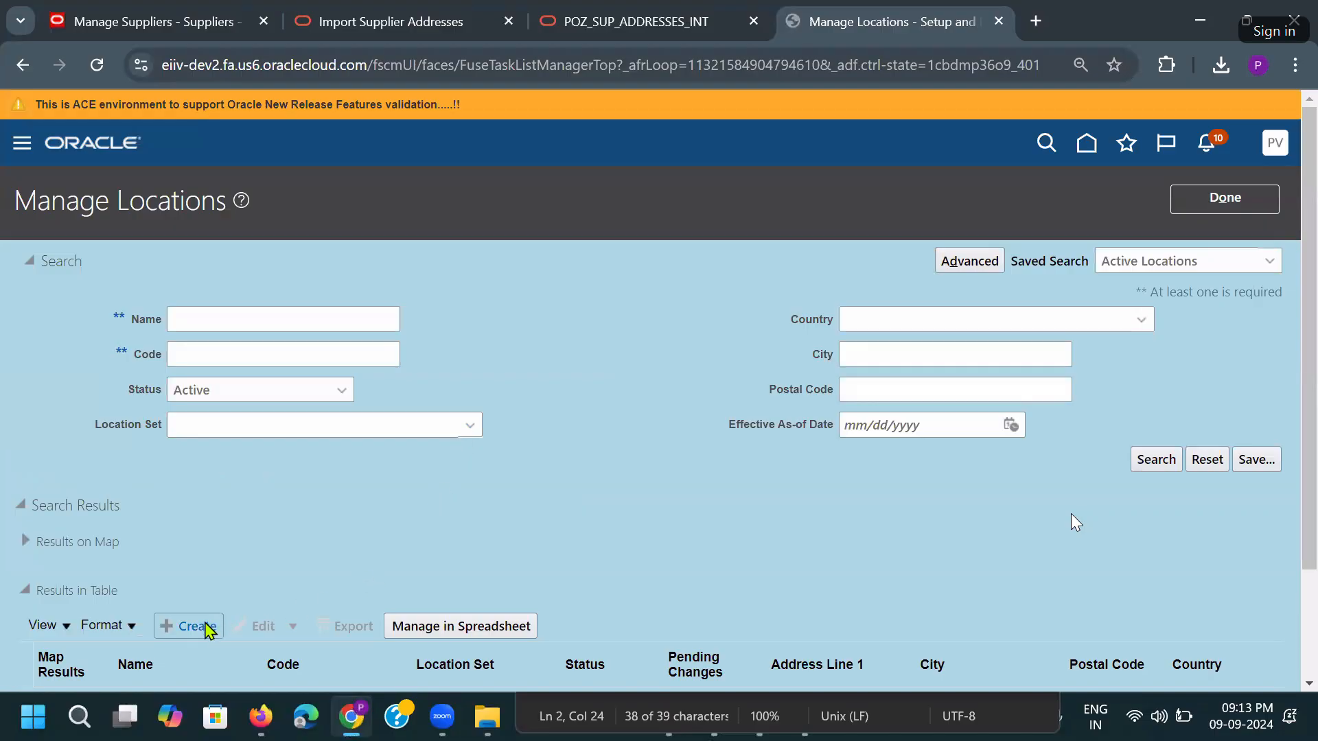
Create a new location and open the ZIP Code search in its United States Main Address.
{"action": "left_click", "coordinate": [206, 628]}
{"action": "scroll", "coordinate": [706, 235], "scroll_direction": "down", "scroll_amount": 1}
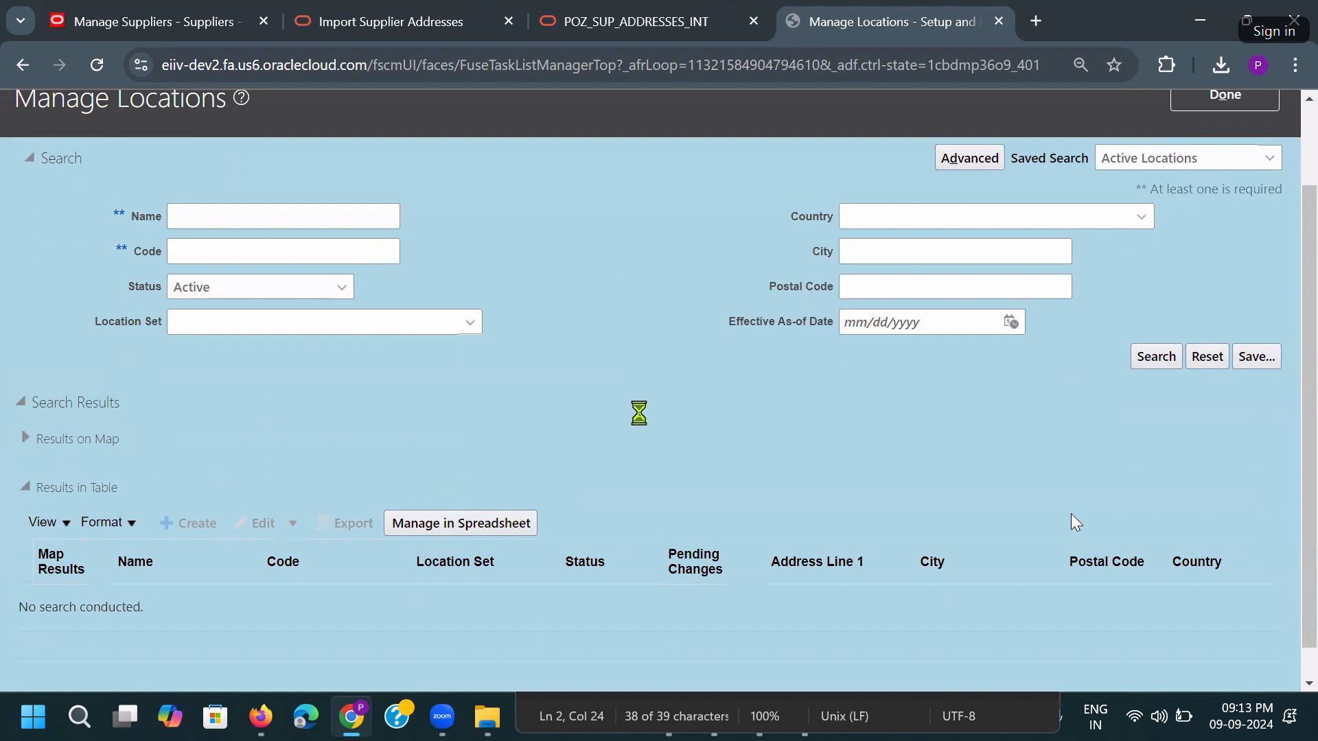
{"action": "scroll", "coordinate": [561, 412], "scroll_direction": "down", "scroll_amount": 7}
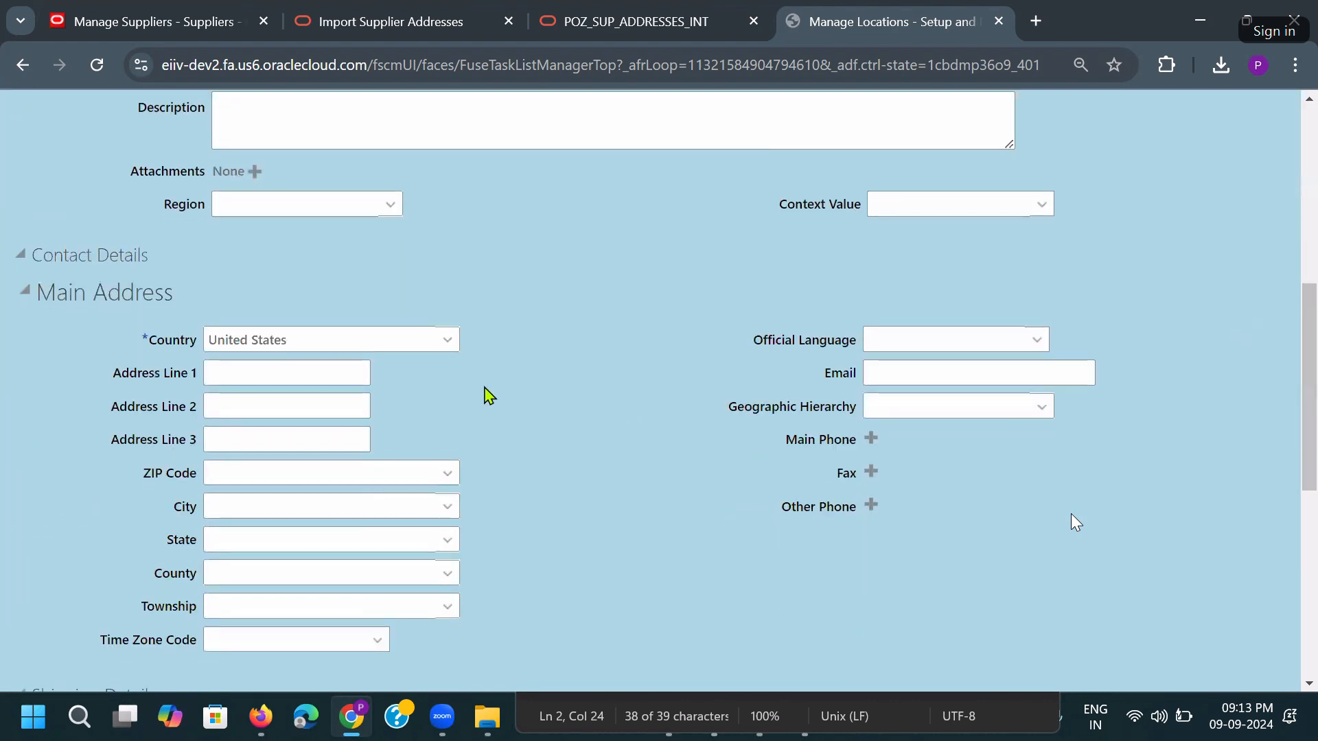
{"action": "left_click", "coordinate": [321, 342]}
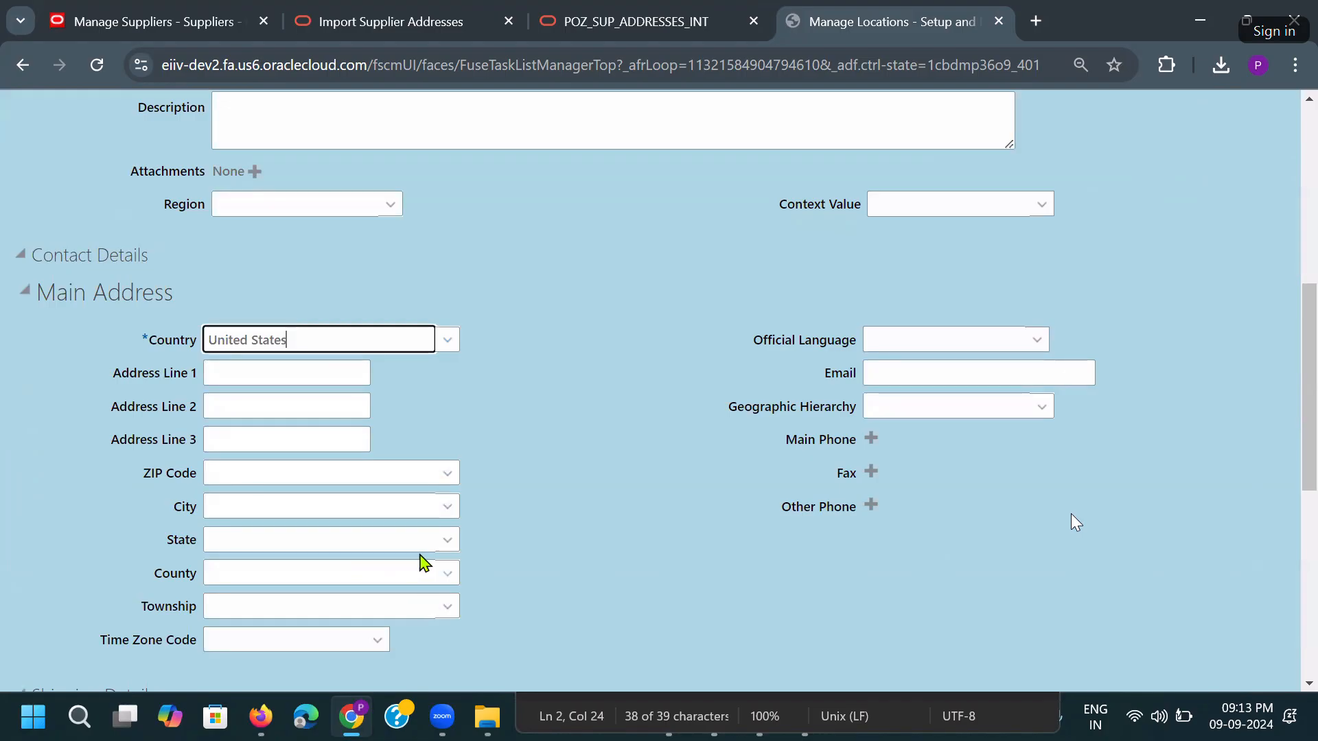
{"action": "left_click", "coordinate": [448, 479]}
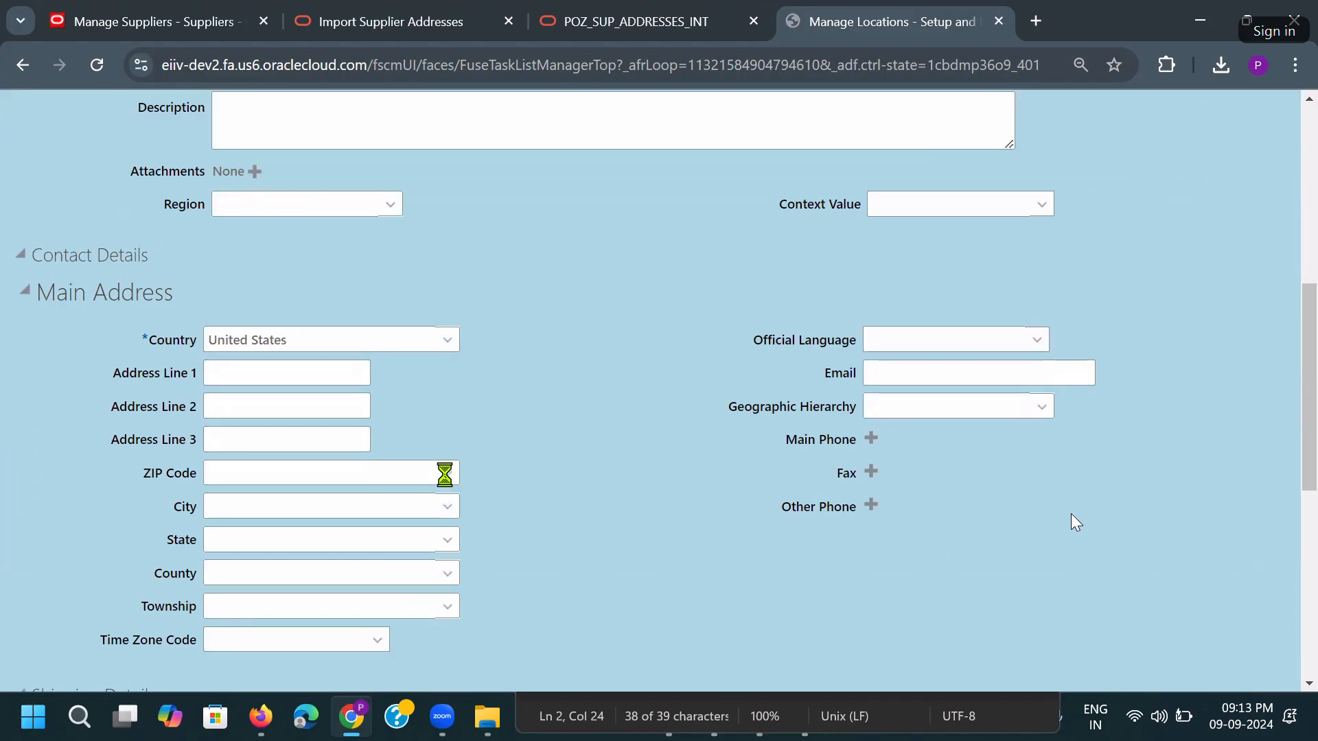
{"action": "left_click", "coordinate": [241, 541]}
Pick ZIP Code 10003, filling City Manhattan, State NY and County New York.
{"action": "left_click", "coordinate": [316, 359]}
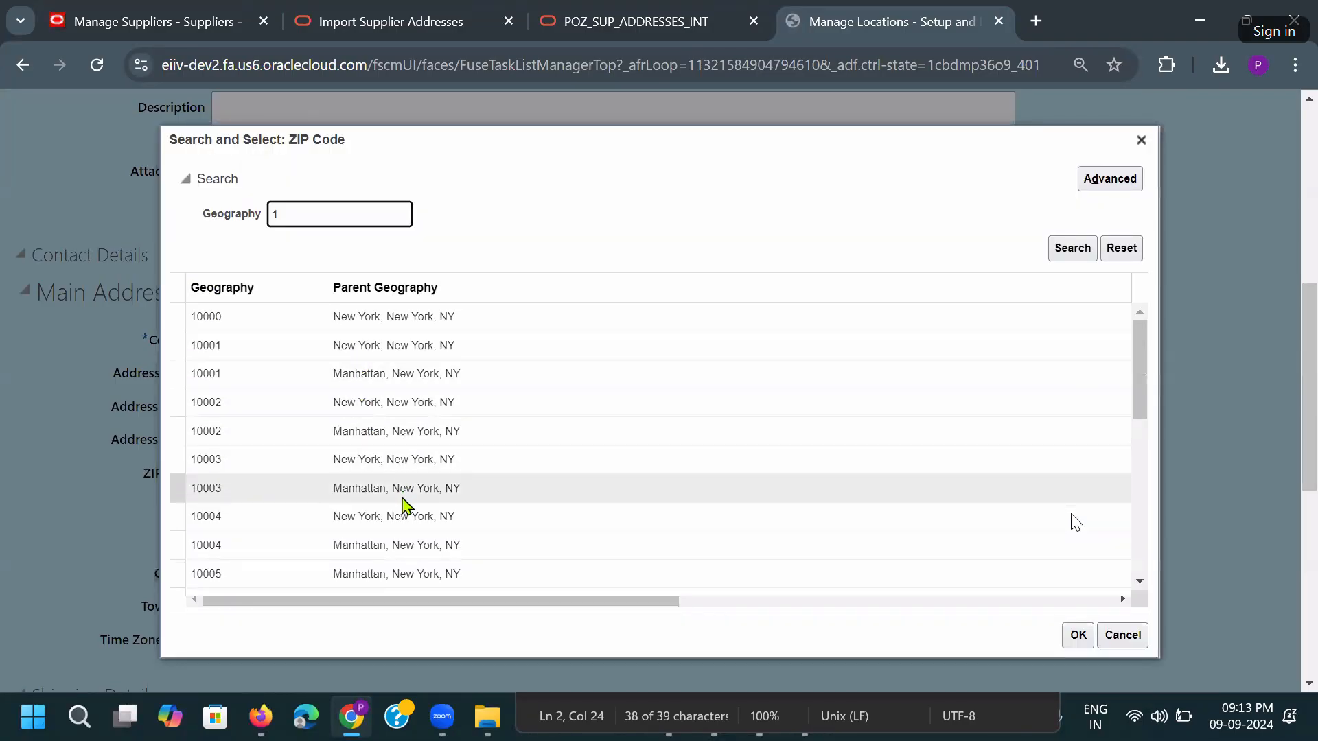
{"action": "scroll", "coordinate": [385, 487], "scroll_direction": "down", "scroll_amount": 3}
{"action": "scroll", "coordinate": [385, 488], "scroll_direction": "down", "scroll_amount": 5}
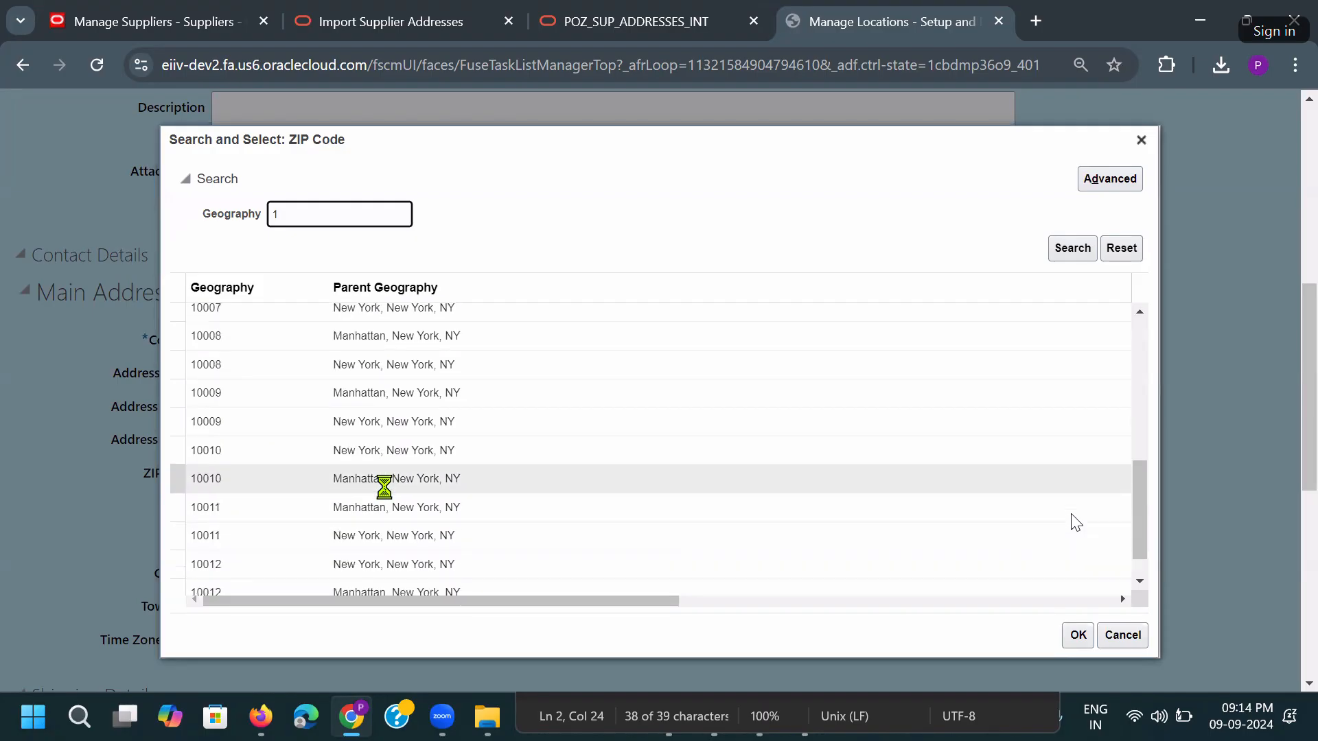
{"action": "scroll", "coordinate": [440, 397], "scroll_direction": "down", "scroll_amount": 3}
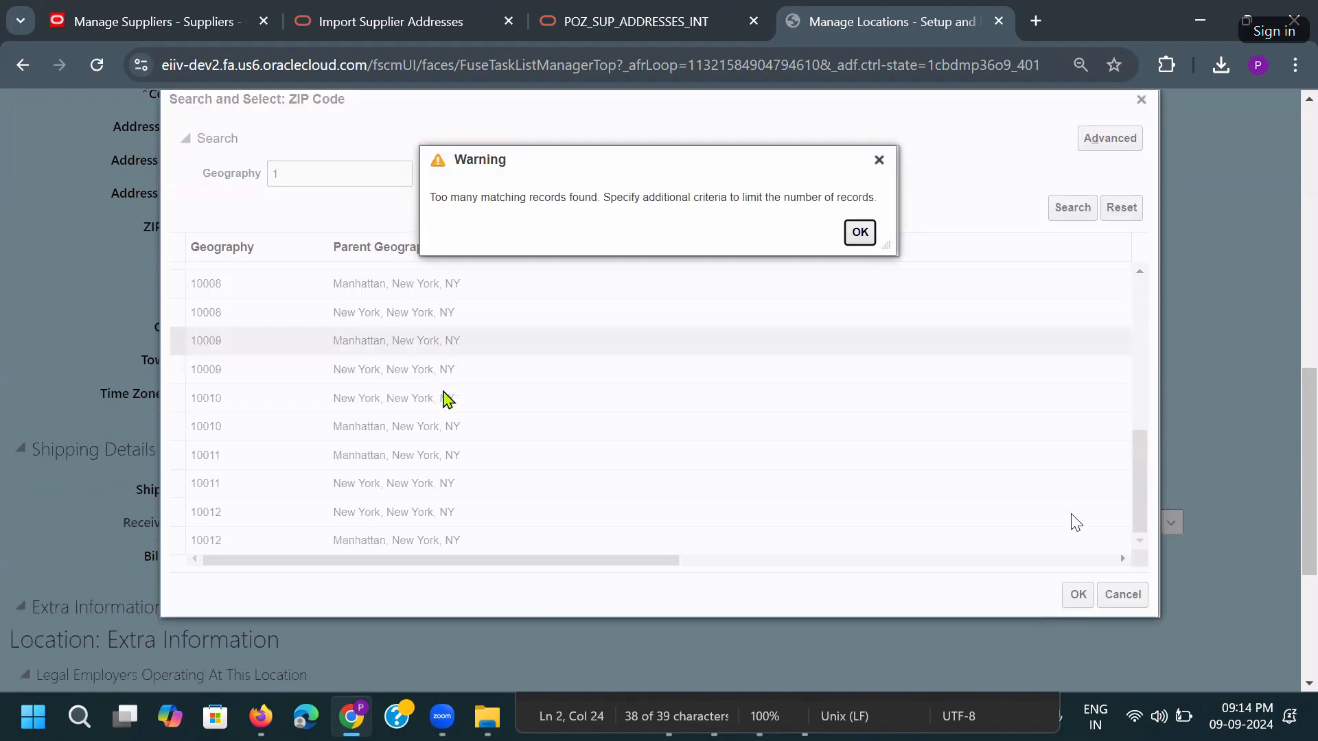
{"action": "key", "text": "Return"}
{"action": "scroll", "coordinate": [486, 494], "scroll_direction": "down", "scroll_amount": 2}
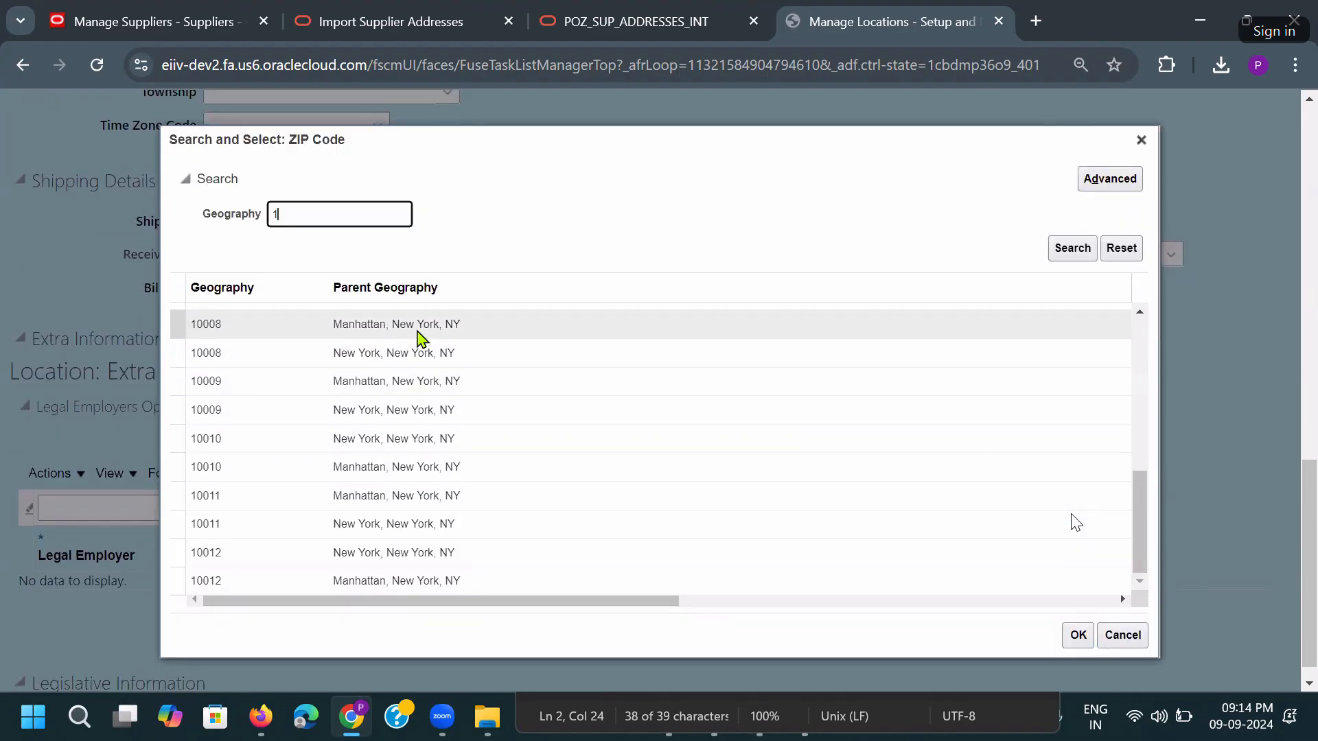
{"action": "scroll", "coordinate": [436, 443], "scroll_direction": "up", "scroll_amount": 5}
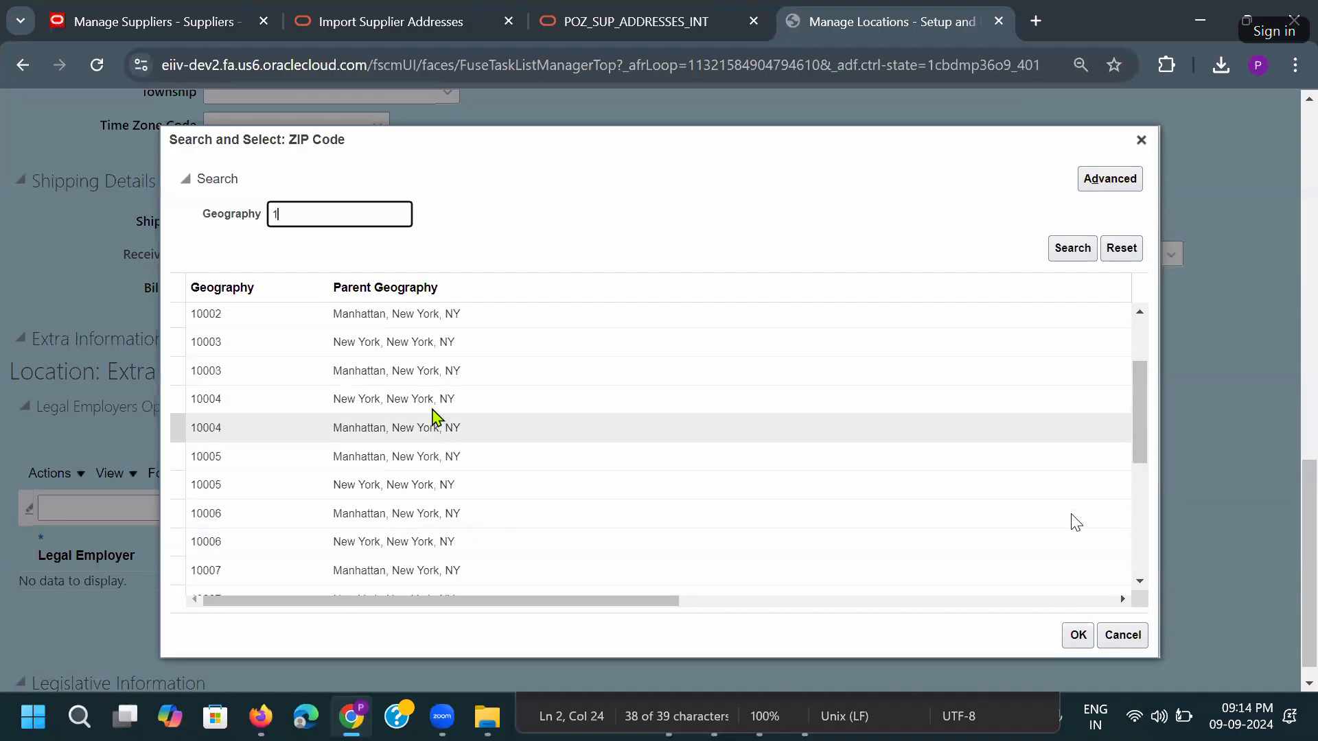
{"action": "left_click", "coordinate": [420, 384]}
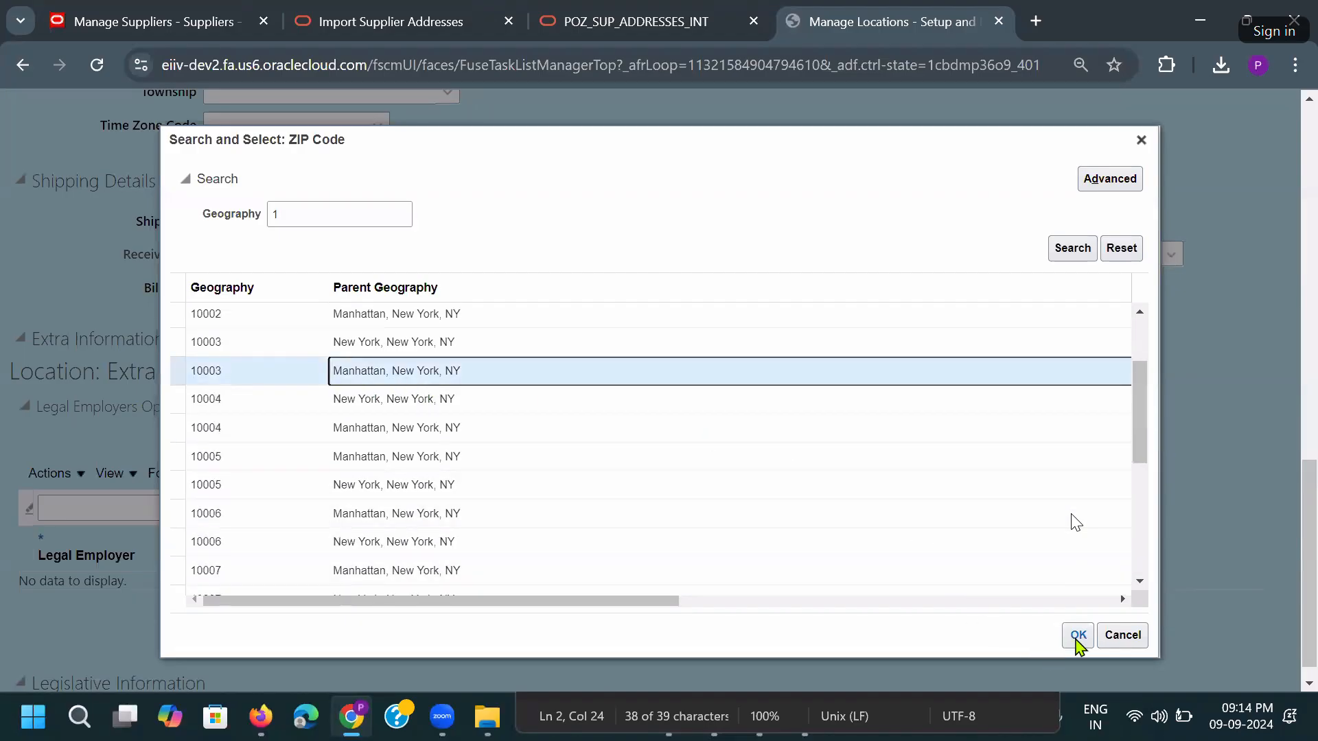
{"action": "left_click", "coordinate": [1078, 637]}
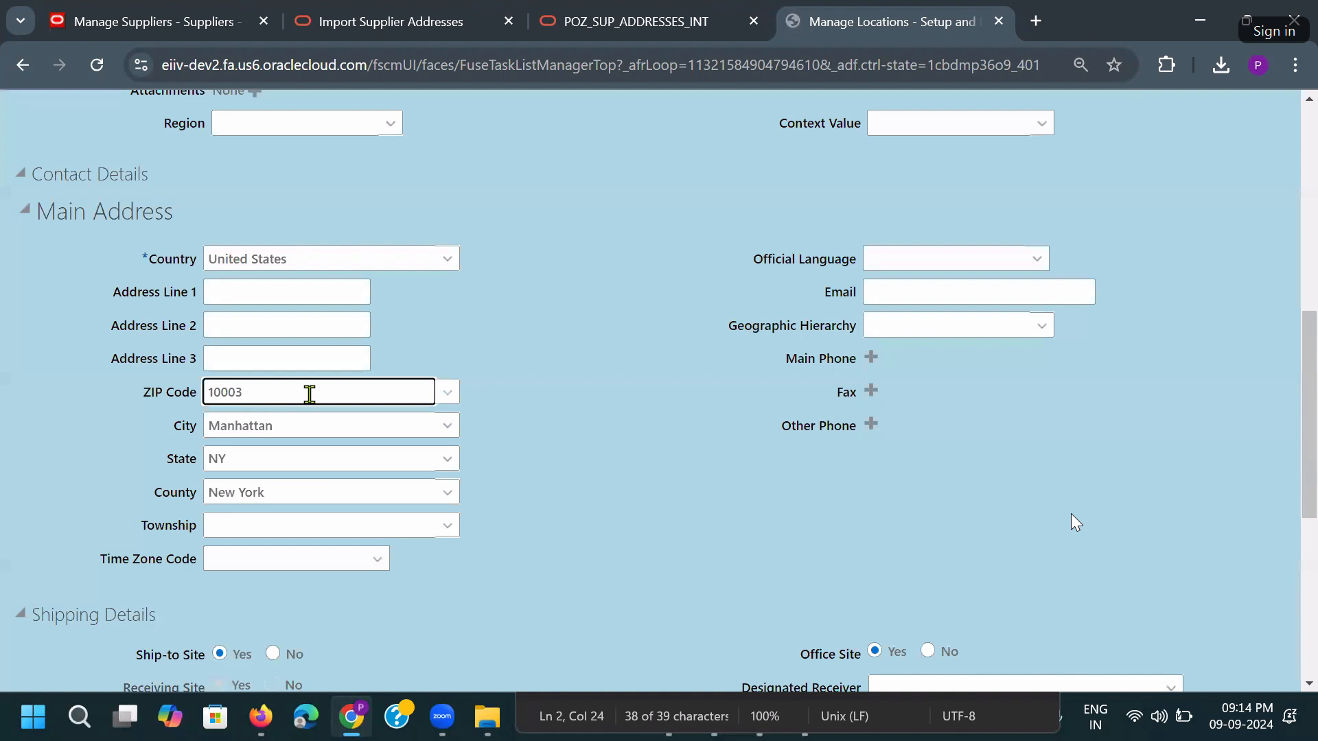
{"action": "double_click", "coordinate": [310, 392]}
{"action": "key", "text": "ctrl+c"}
{"action": "key", "text": "alt+Tab"}
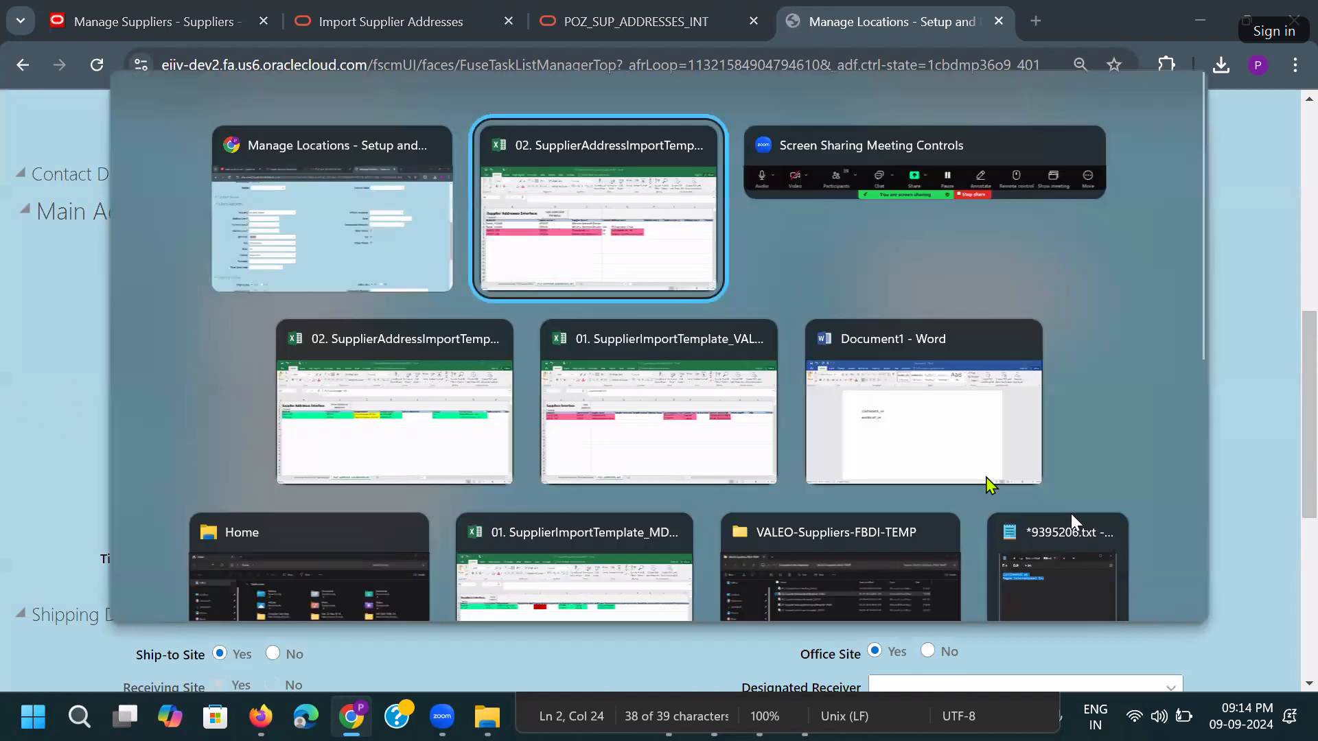
Paste postal code 10003 and city Manhattan into the Continental AG row.
{"action": "left_click", "coordinate": [952, 347]}
{"action": "key", "text": "Down"}
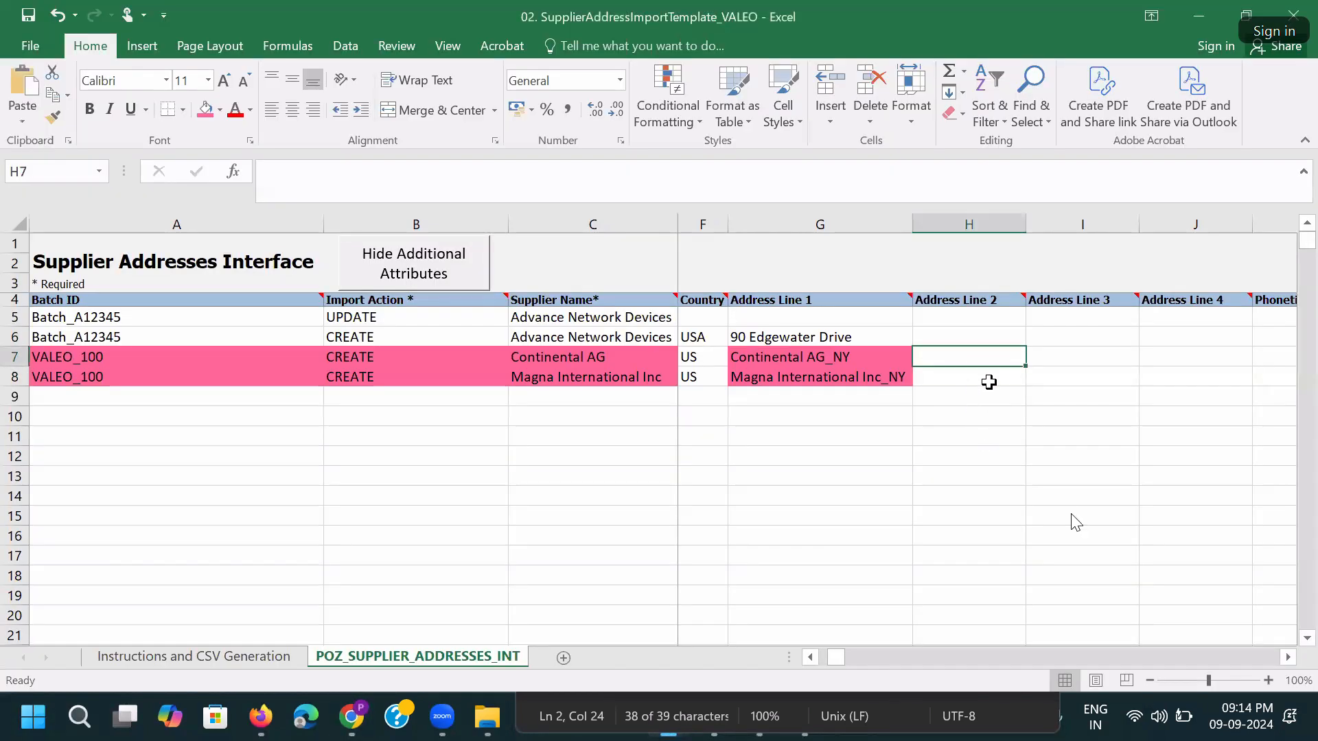
{"action": "key", "text": "Right"}
{"action": "key", "text": "Right"}
{"action": "key", "text": "Right"}
{"action": "key", "text": "Right"}
{"action": "key", "text": "Right"}
{"action": "key", "text": "Right"}
{"action": "key", "text": "Right"}
{"action": "key", "text": "Right"}
{"action": "key", "text": "Right"}
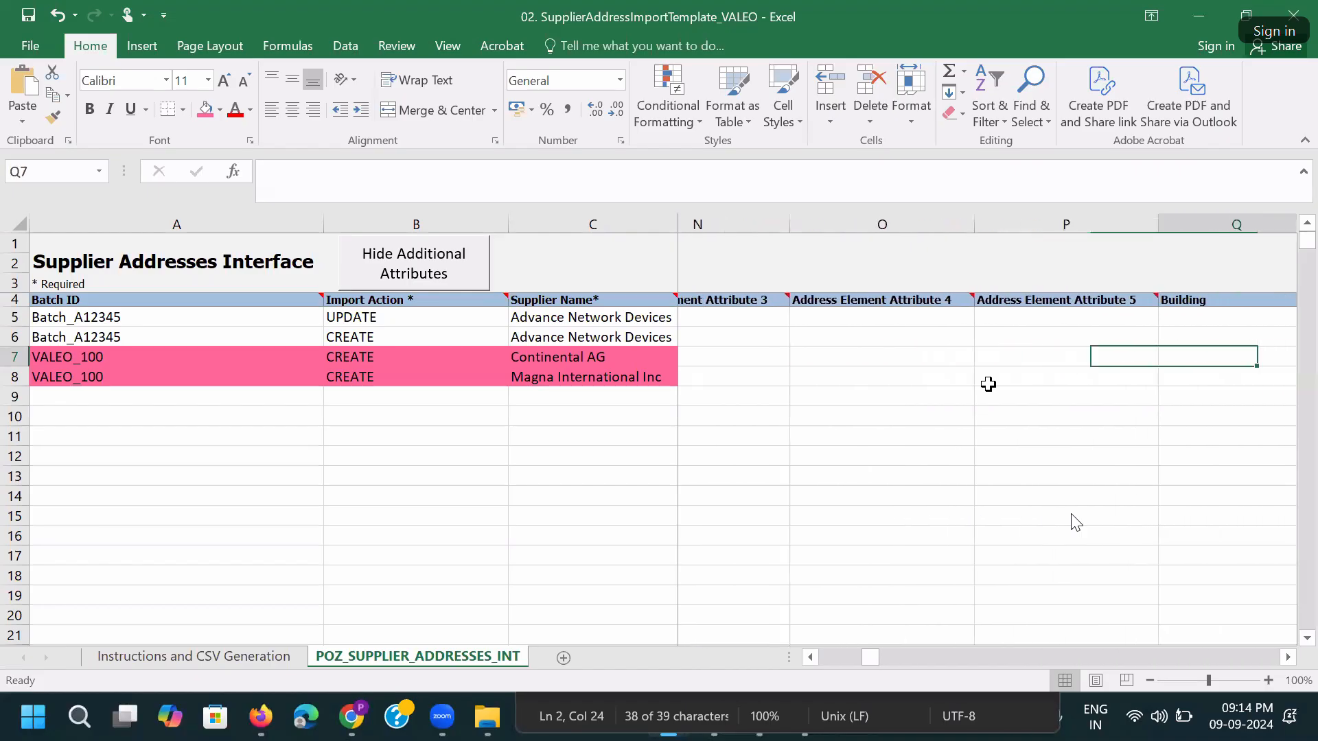
{"action": "key", "text": "Right"}
{"action": "key", "text": "Right"}
{"action": "key", "text": "Right"}
{"action": "key", "text": "Right"}
{"action": "key", "text": "Right"}
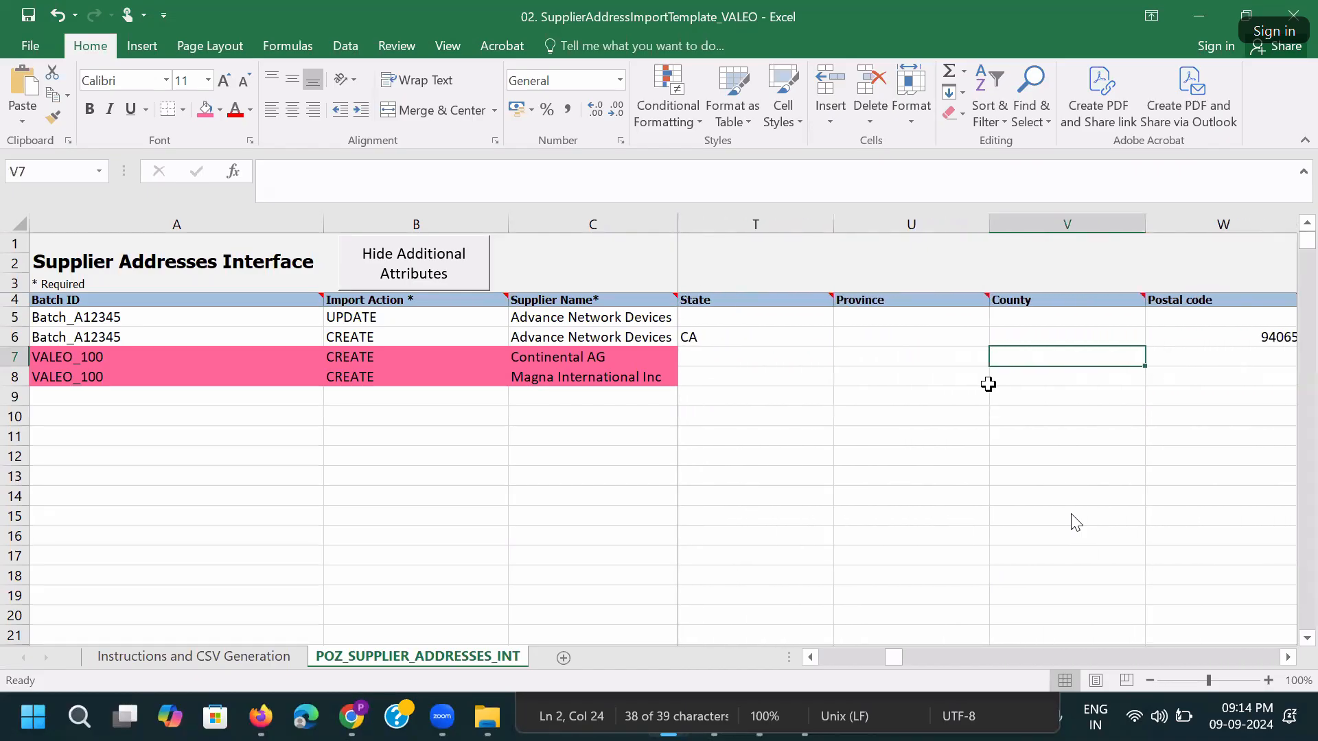
{"action": "key", "text": "Right"}
{"action": "key", "text": "ctrl+v"}
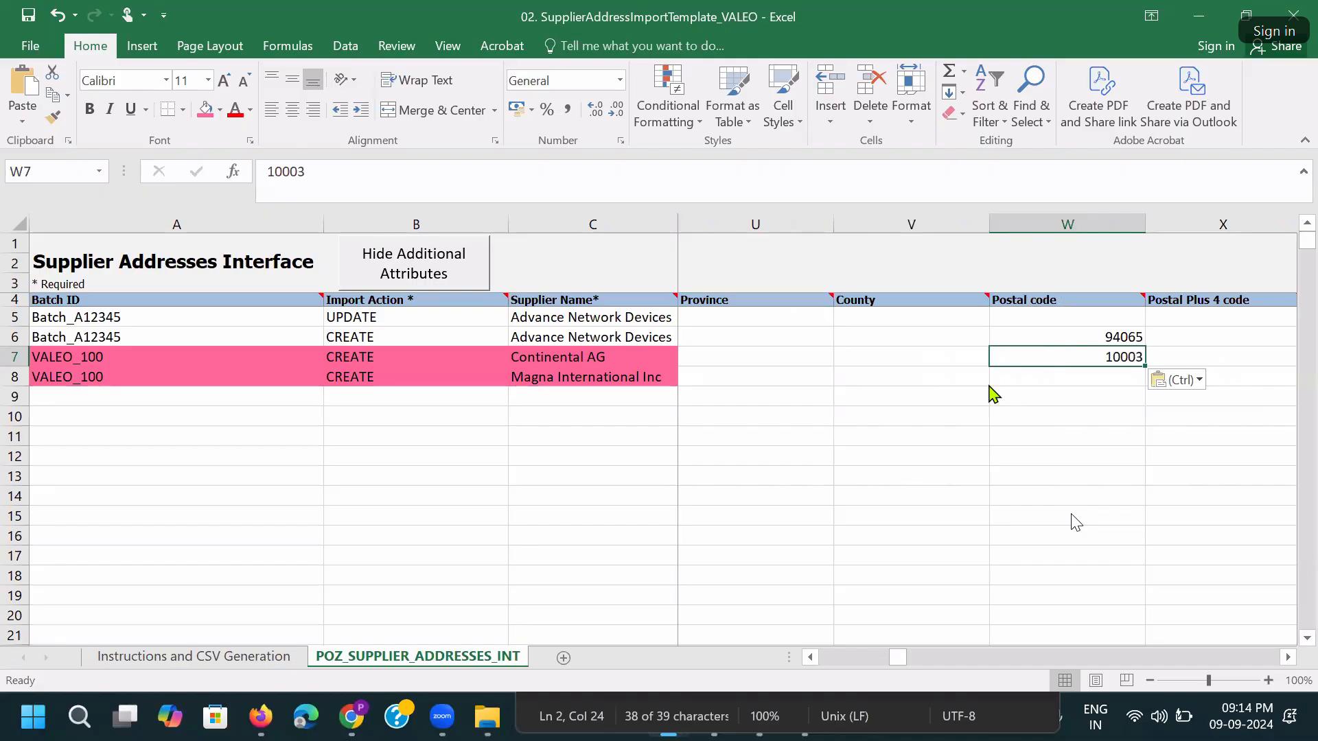
{"action": "key", "text": "alt+Tab"}
{"action": "key", "text": "Tab"}
{"action": "key", "text": "ctrl+c"}
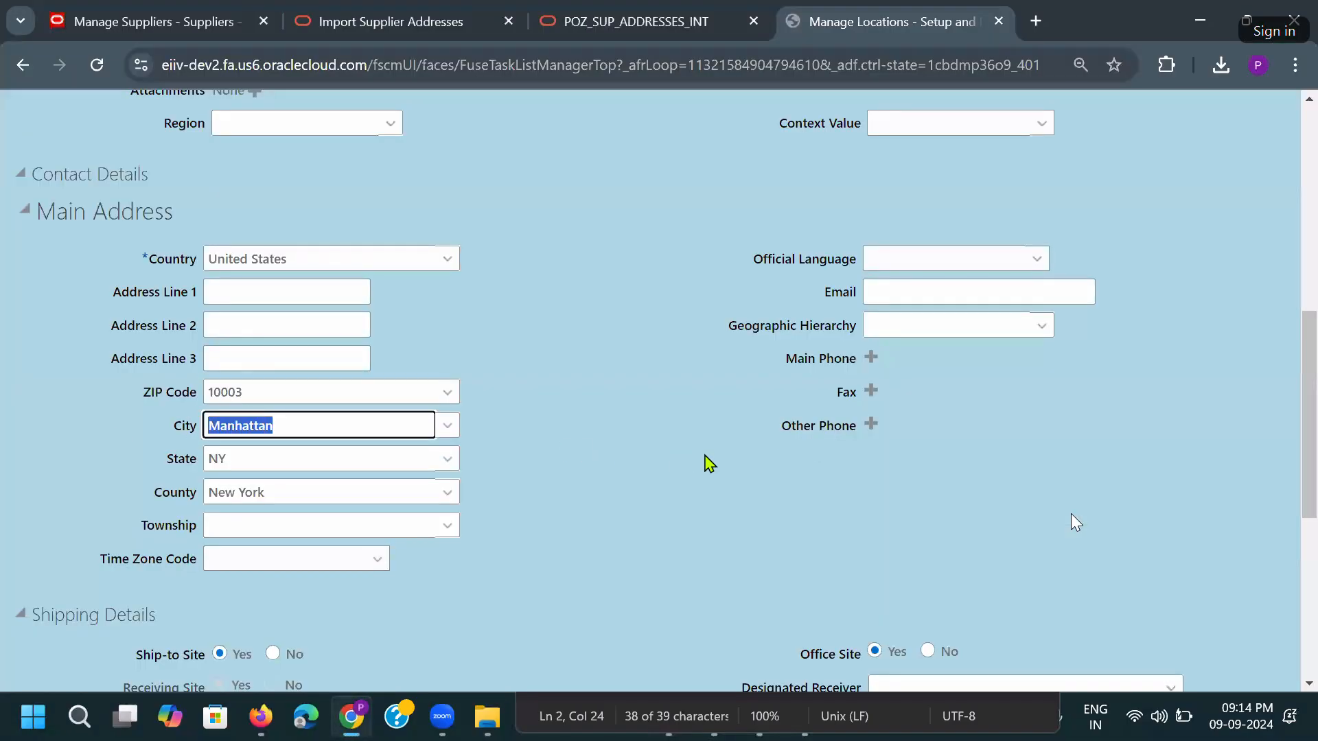
{"action": "key", "text": "alt+Tab"}
{"action": "key", "text": "Left"}
{"action": "key", "text": "Left"}
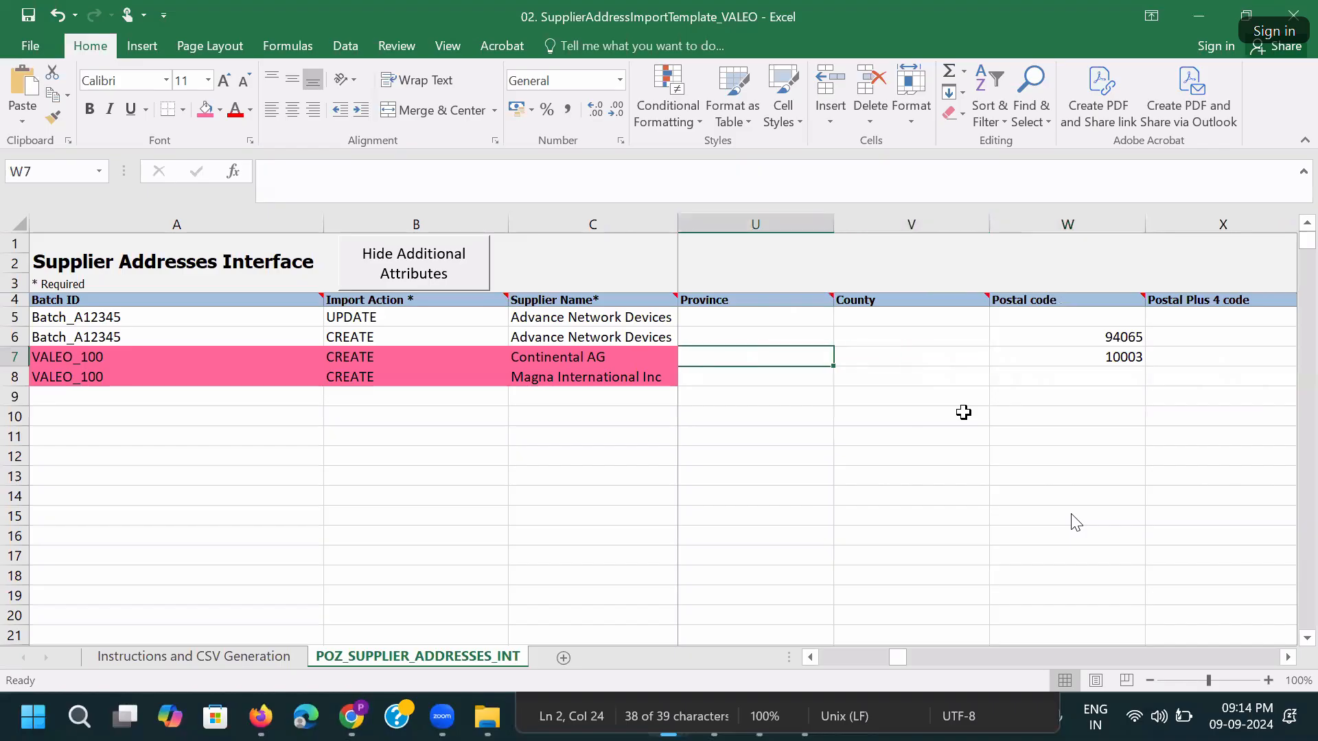
{"action": "key", "text": "Left"}
{"action": "key", "text": "Left"}
{"action": "key", "text": "ctrl+v"}
Copy state NY and county New York from the form into Continental's row 7.
{"action": "key", "text": "alt+Tab"}
{"action": "key", "text": "Tab"}
{"action": "key", "text": "ctrl+c"}
{"action": "key", "text": "alt+Tab"}
{"action": "left_click", "coordinate": [892, 367]}
{"action": "key", "text": "ctrl+v"}
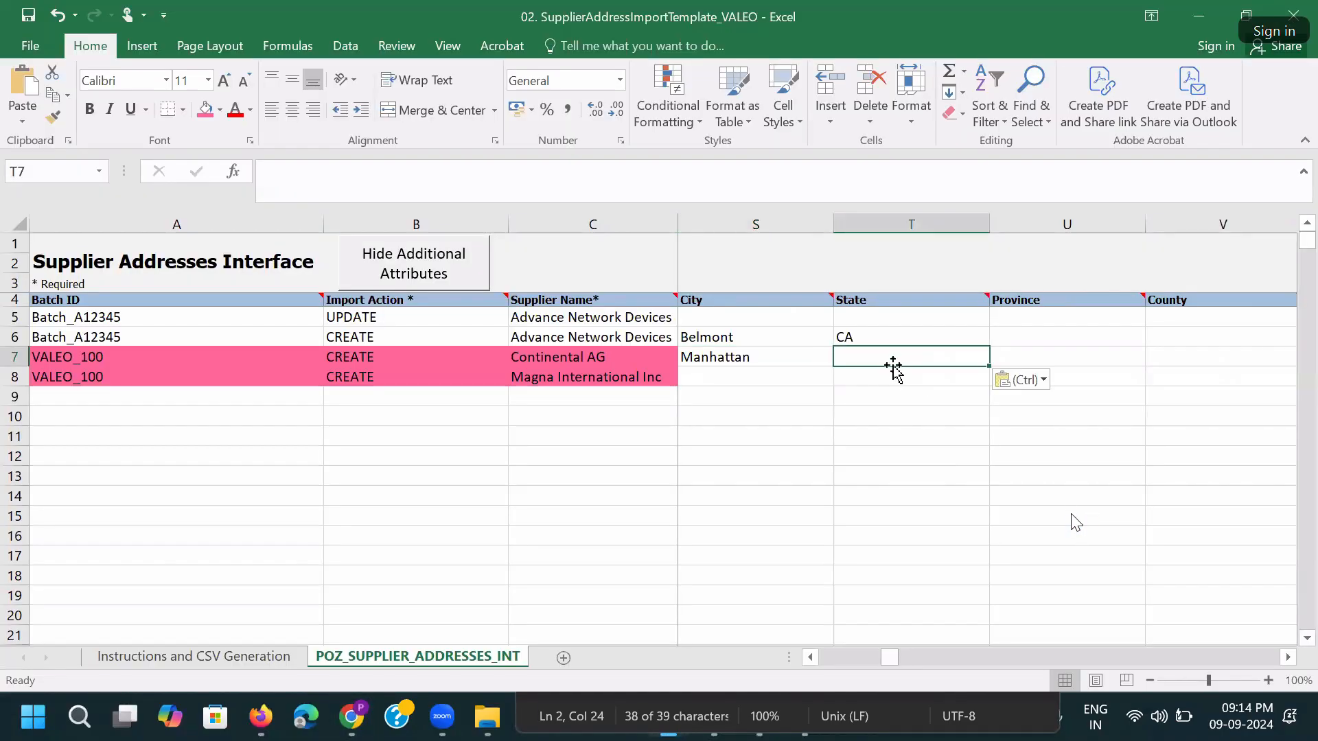
{"action": "key", "text": "alt+Tab"}
{"action": "key", "text": "Tab"}
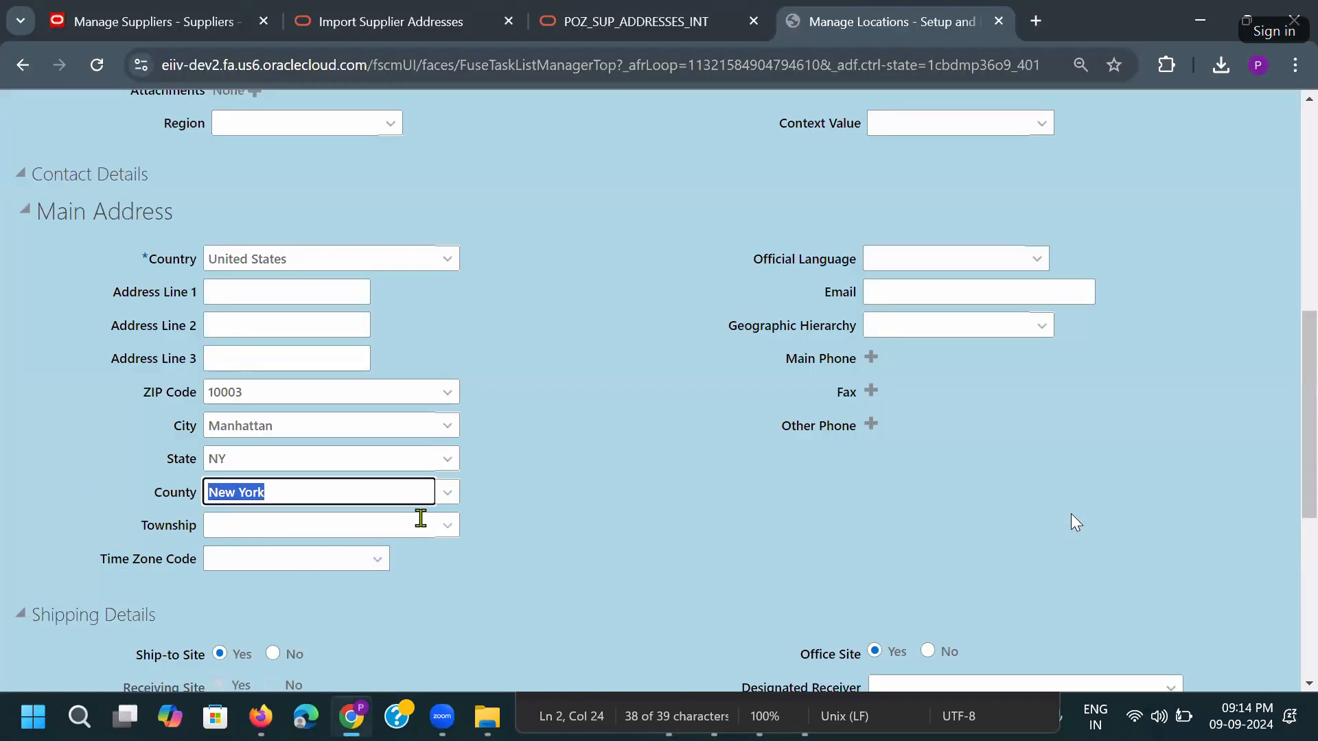
{"action": "key", "text": "ctrl+c"}
{"action": "key", "text": "alt+Tab"}
{"action": "key", "text": "Right"}
{"action": "key", "text": "Right"}
{"action": "key", "text": "ctrl+v"}
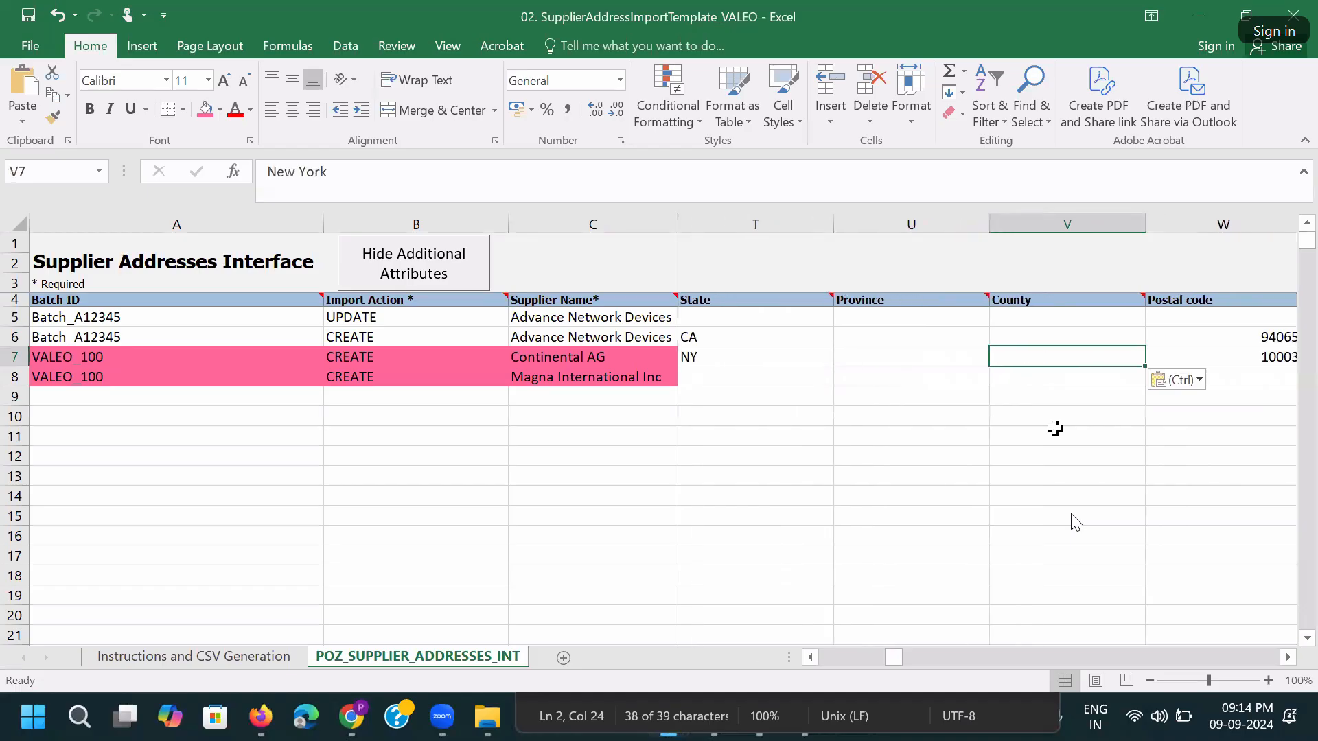
{"action": "key", "text": "Right"}
{"action": "key", "text": "Right"}
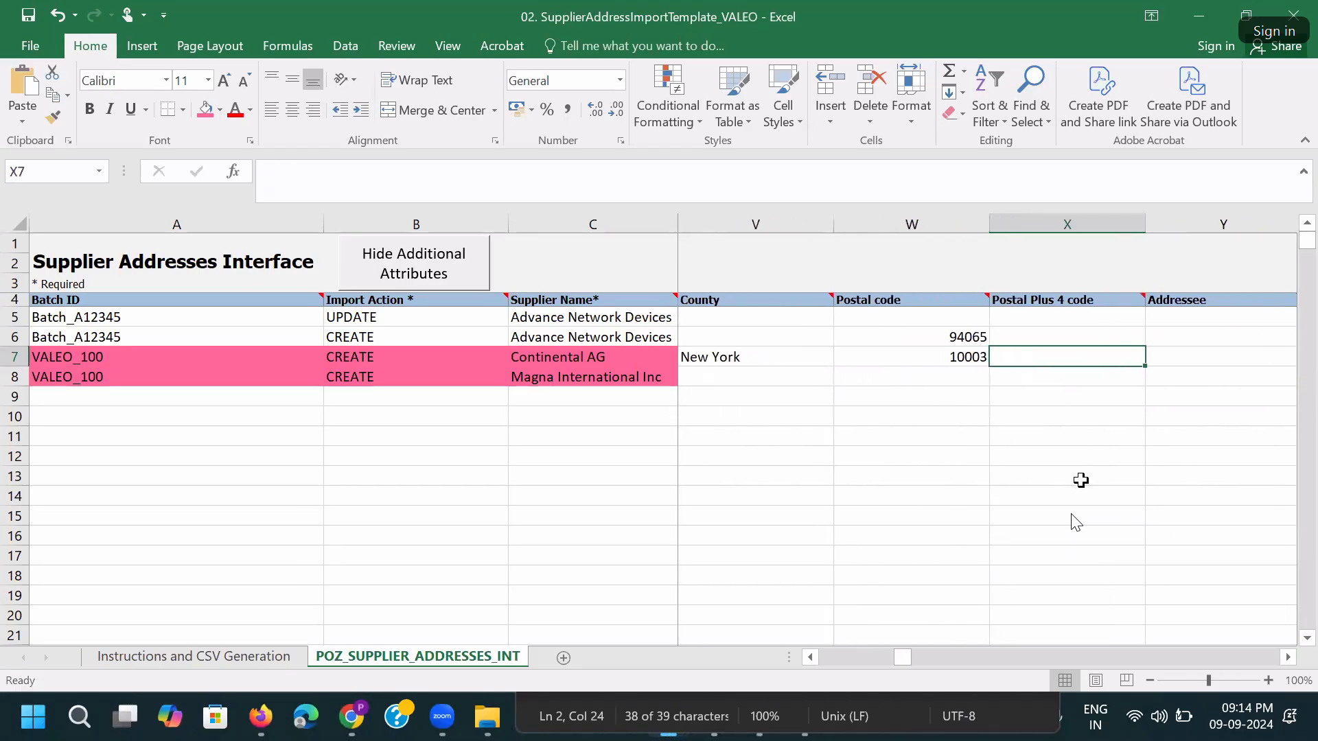
{"action": "key", "text": "Right"}
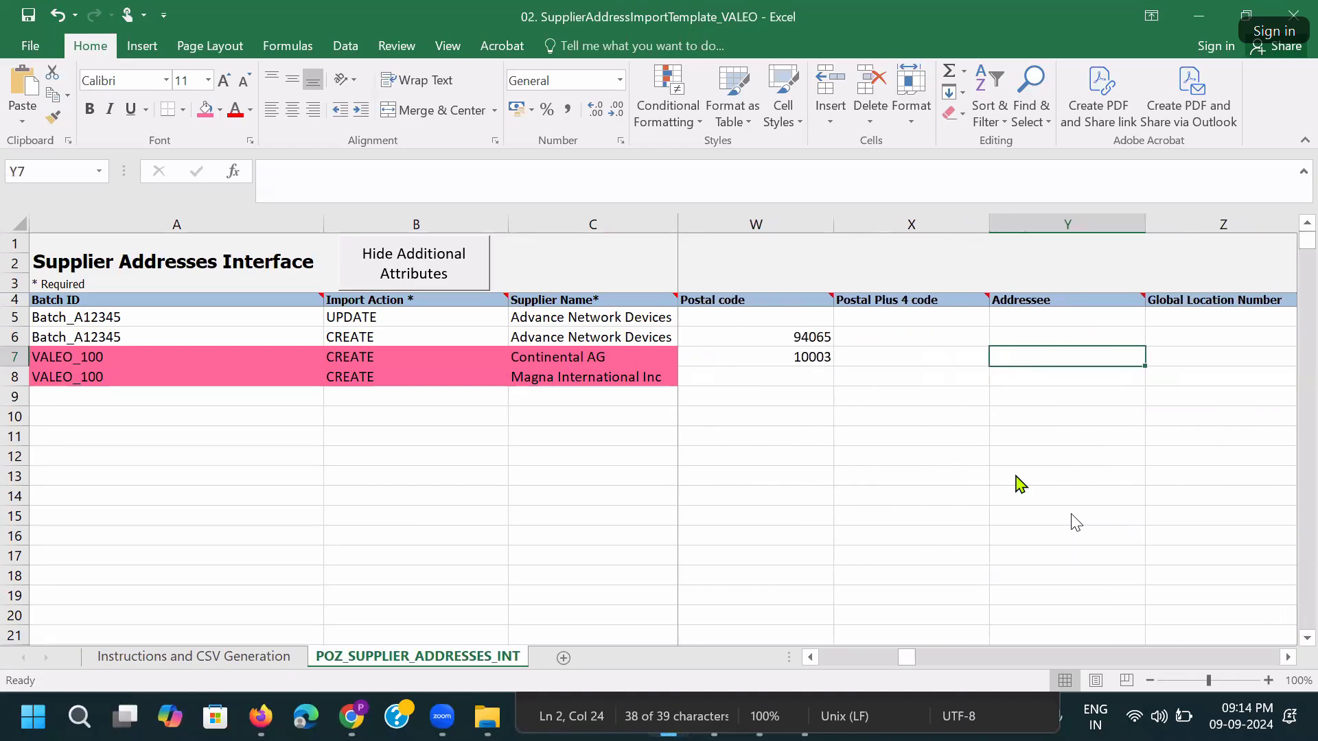
{"action": "key", "text": "alt+Tab"}
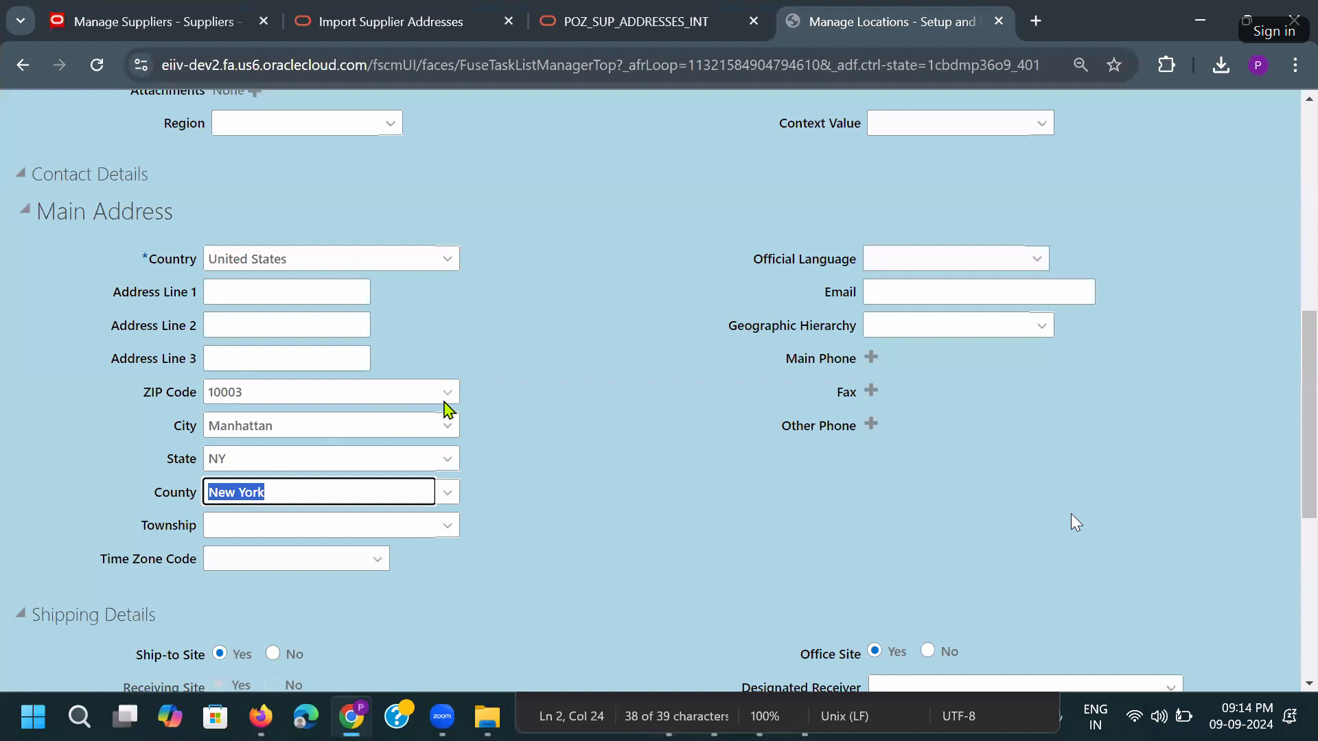
Search the ZIP Code list for codes starting with Geography value 2.
{"action": "left_click", "coordinate": [447, 393]}
{"action": "left_click", "coordinate": [255, 447]}
{"action": "left_click", "coordinate": [359, 360]}
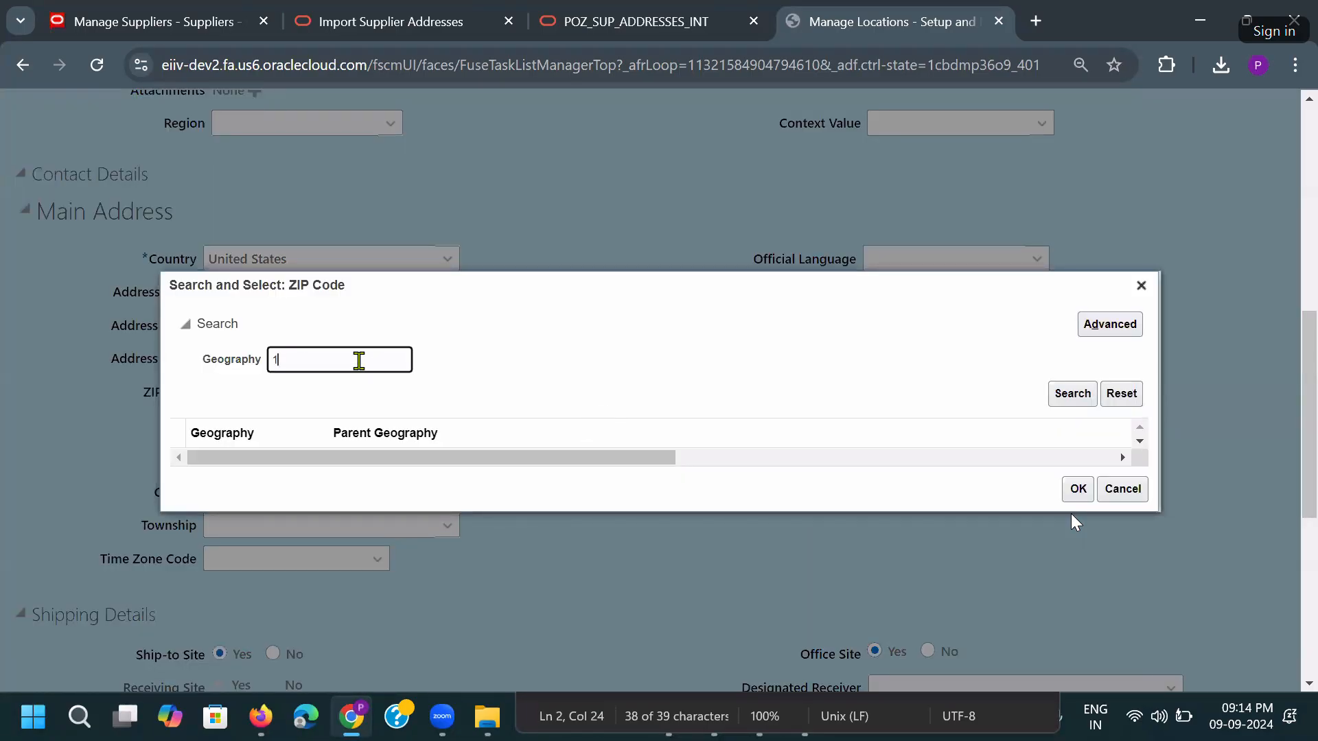
{"action": "key", "text": "Return"}
{"action": "key", "text": "alt+Tab"}
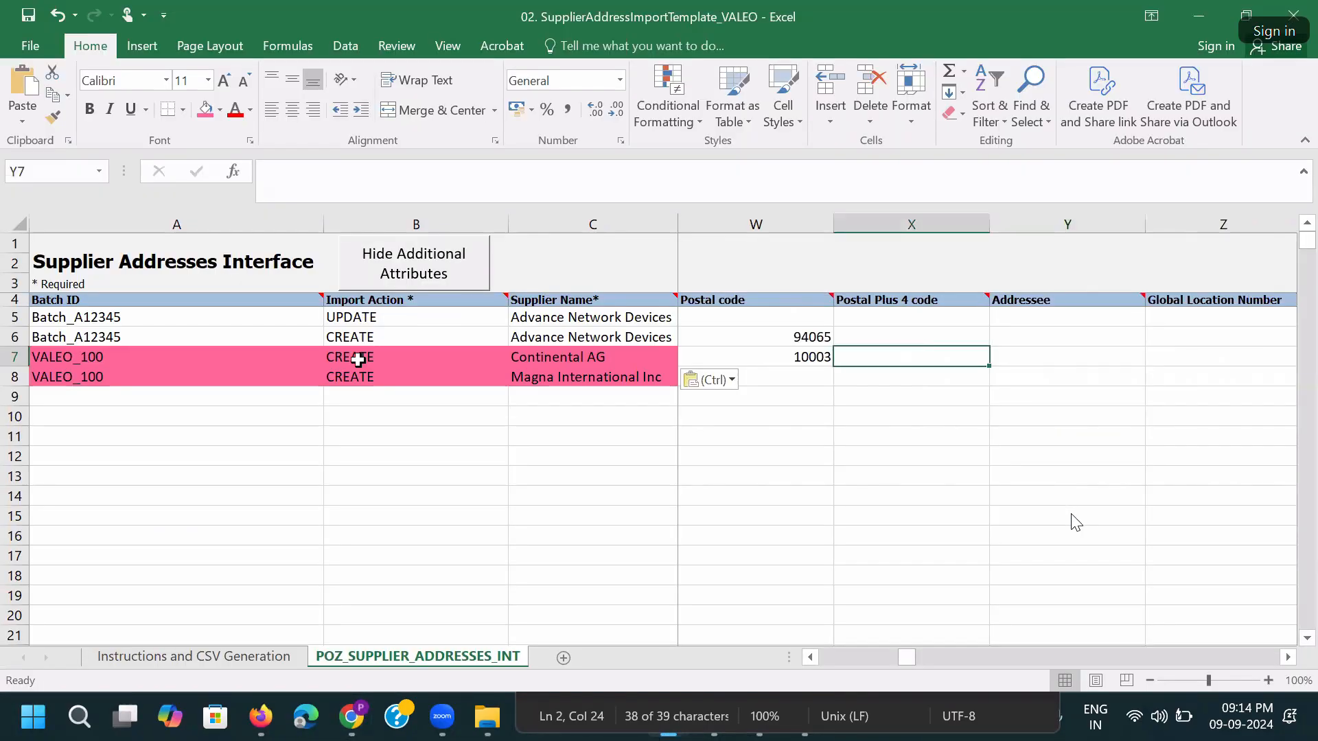
{"action": "key", "text": "Left"}
{"action": "key", "text": "Left"}
{"action": "key", "text": "Left"}
{"action": "key", "text": "Left"}
{"action": "key", "text": "Left"}
{"action": "key", "text": "alt+Tab"}
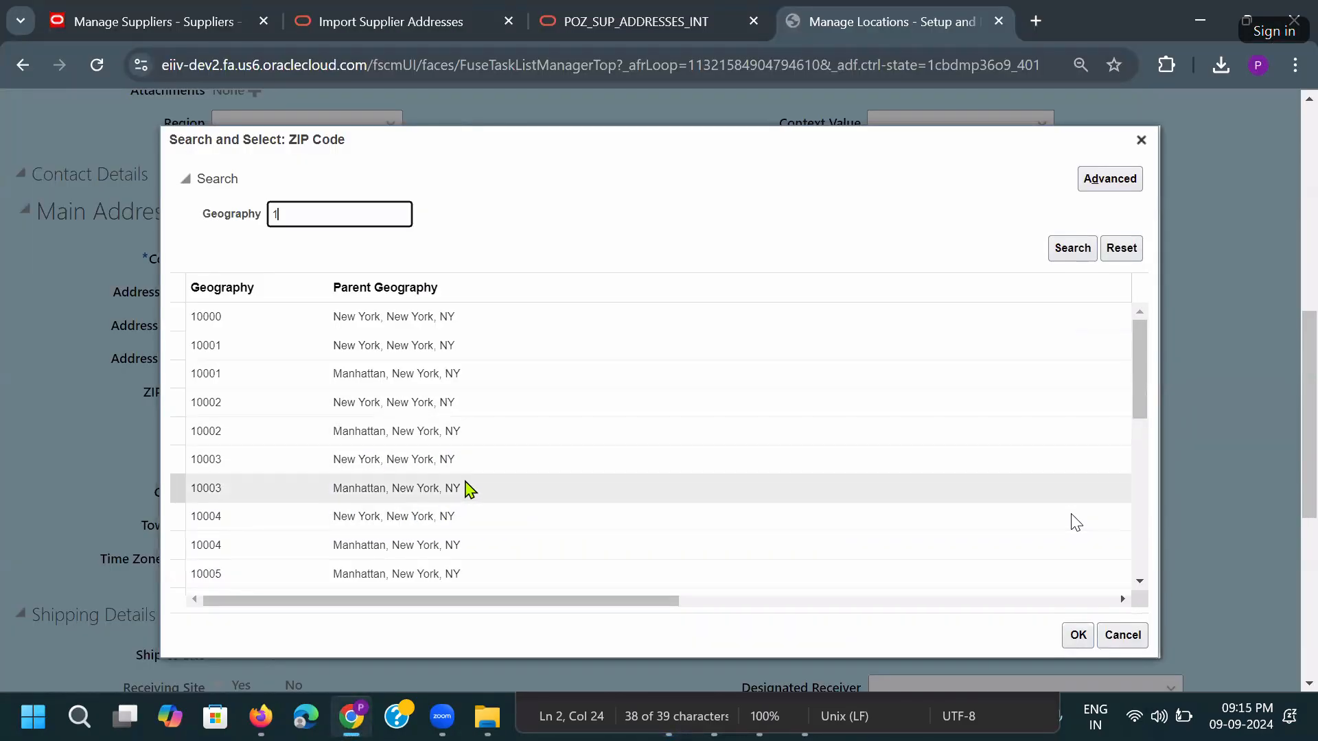
{"action": "scroll", "coordinate": [468, 485], "scroll_direction": "down", "scroll_amount": 2}
{"action": "scroll", "coordinate": [465, 494], "scroll_direction": "down", "scroll_amount": 3}
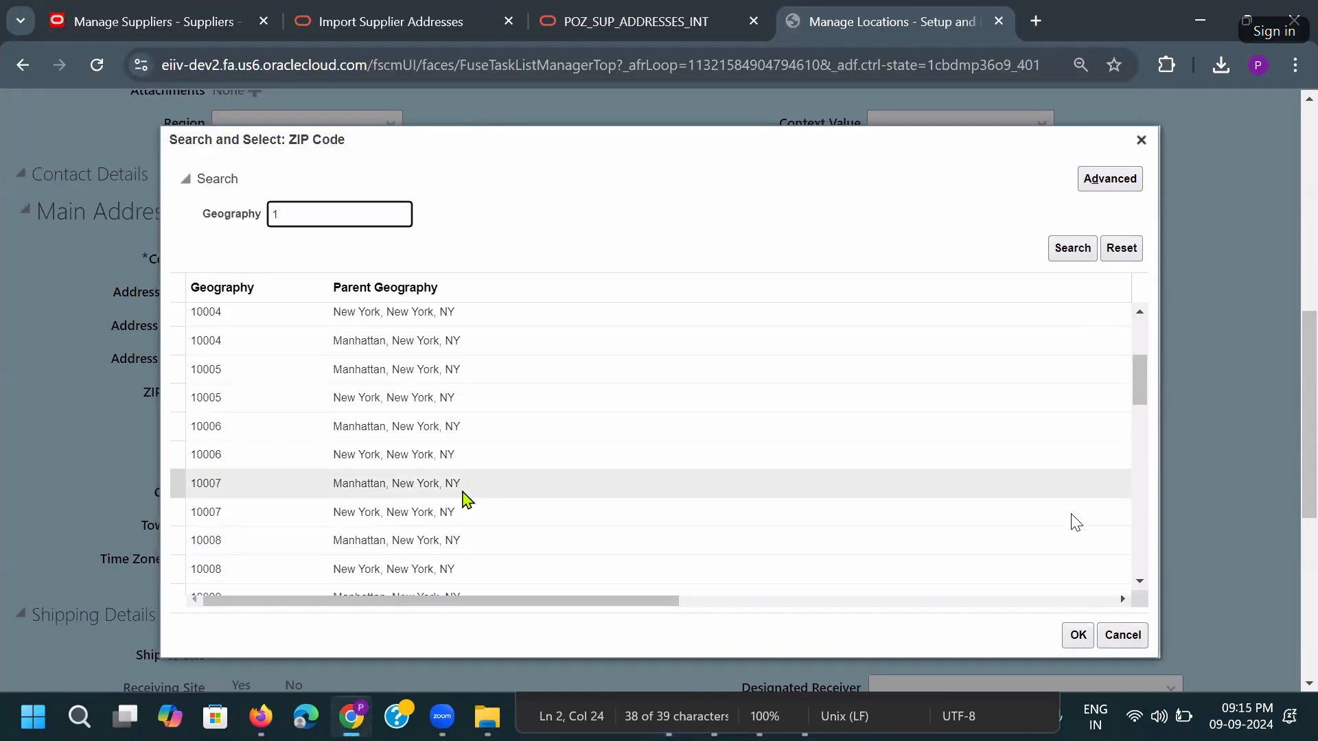
{"action": "double_click", "coordinate": [300, 216]}
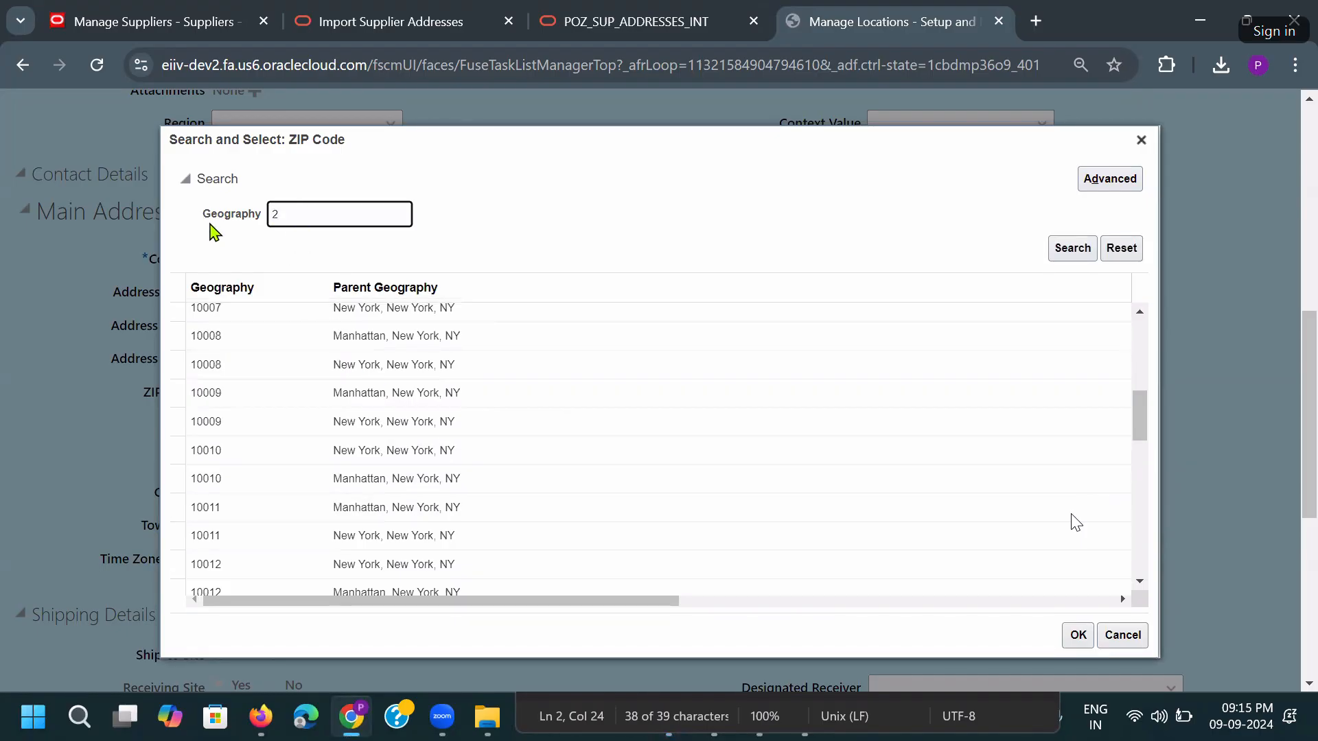
{"action": "key", "text": "Return"}
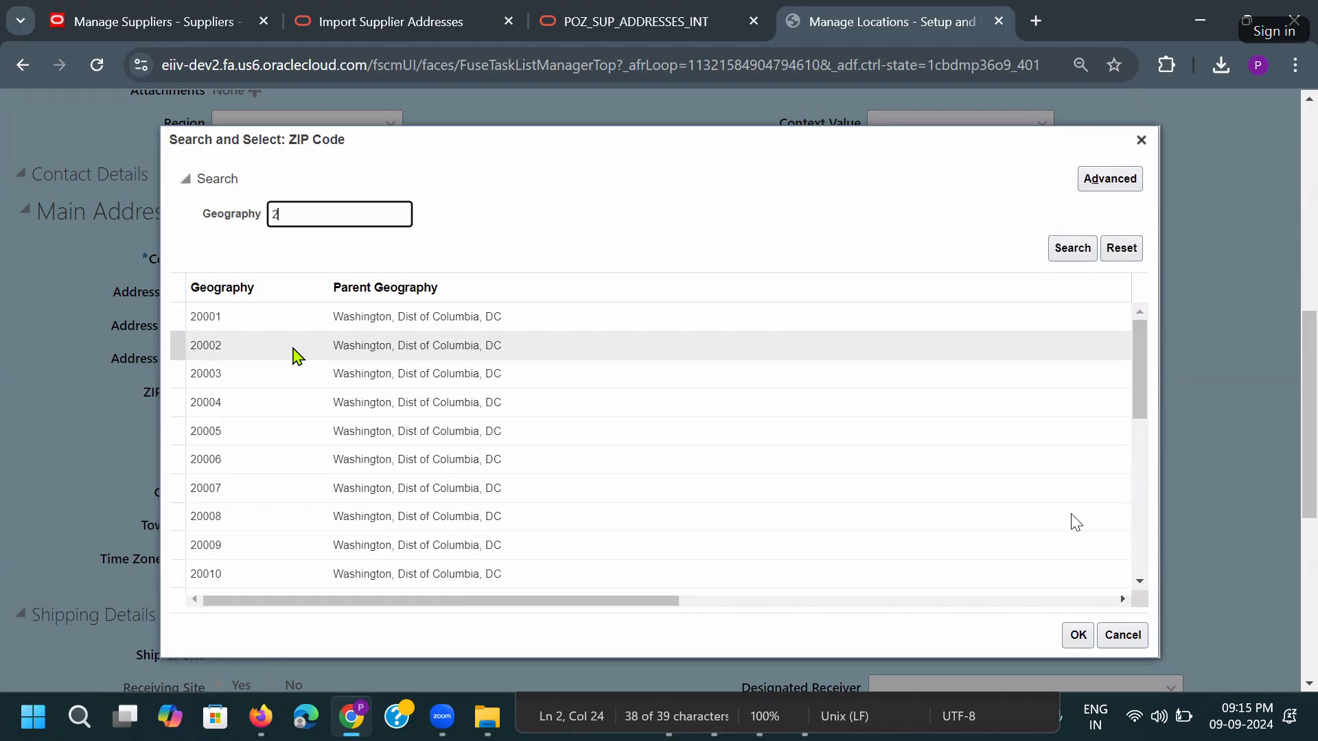
Choose ZIP code 20001 Washington for the location and copy the ZIP value.
{"action": "scroll", "coordinate": [293, 385], "scroll_direction": "down", "scroll_amount": 5}
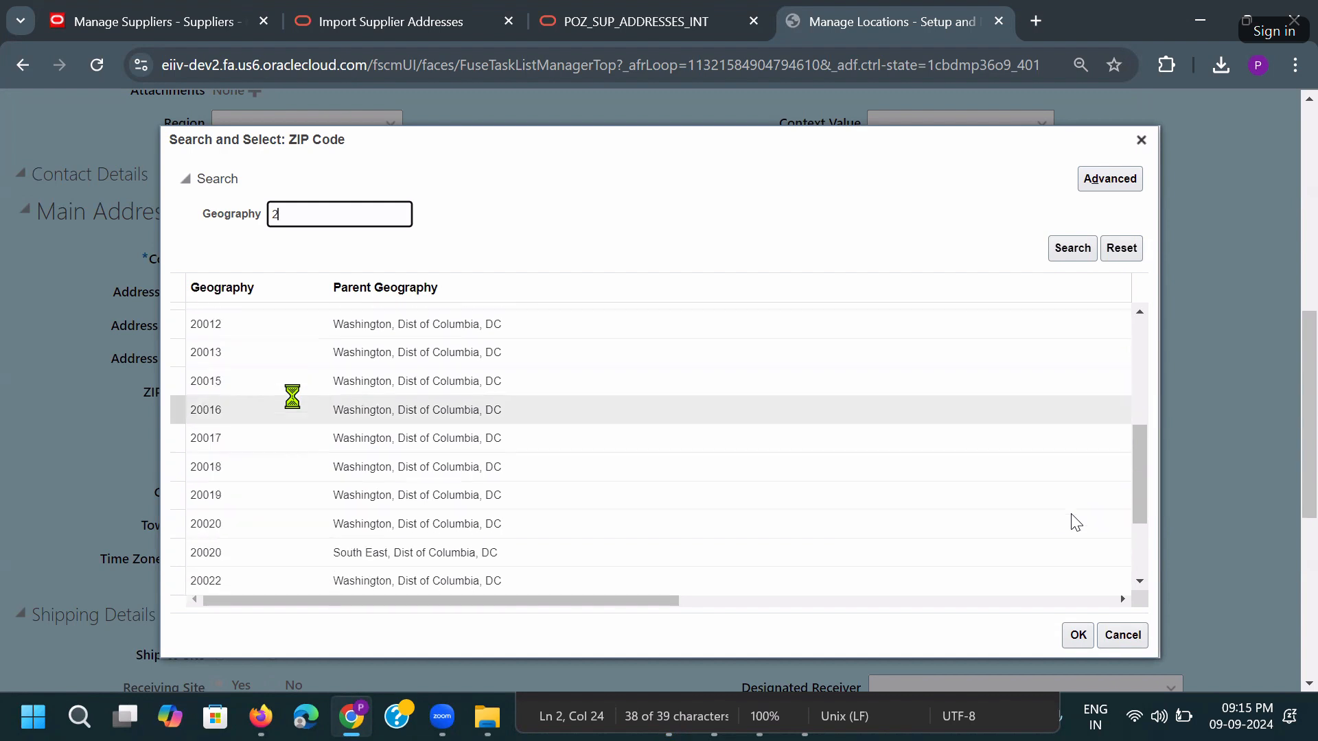
{"action": "scroll", "coordinate": [293, 405], "scroll_direction": "down", "scroll_amount": 3}
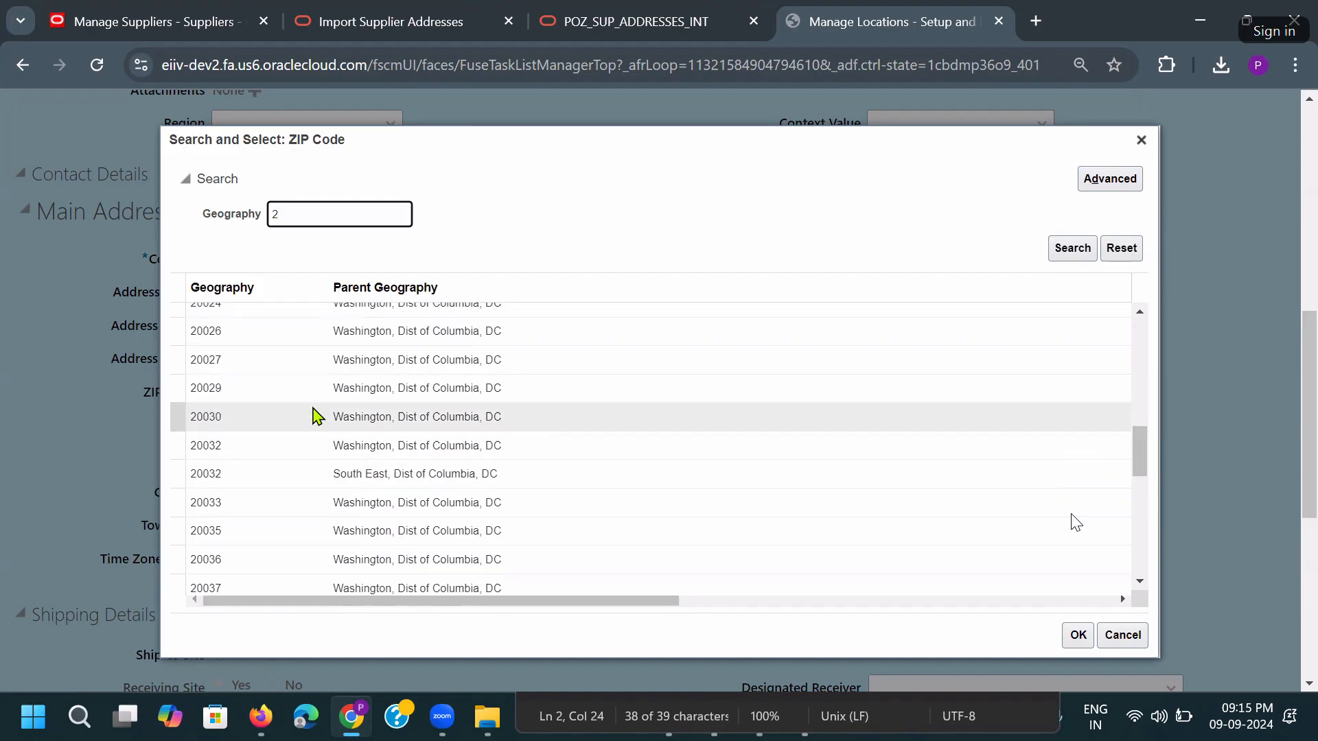
{"action": "scroll", "coordinate": [316, 385], "scroll_direction": "up", "scroll_amount": 5}
{"action": "scroll", "coordinate": [323, 357], "scroll_direction": "up", "scroll_amount": 5}
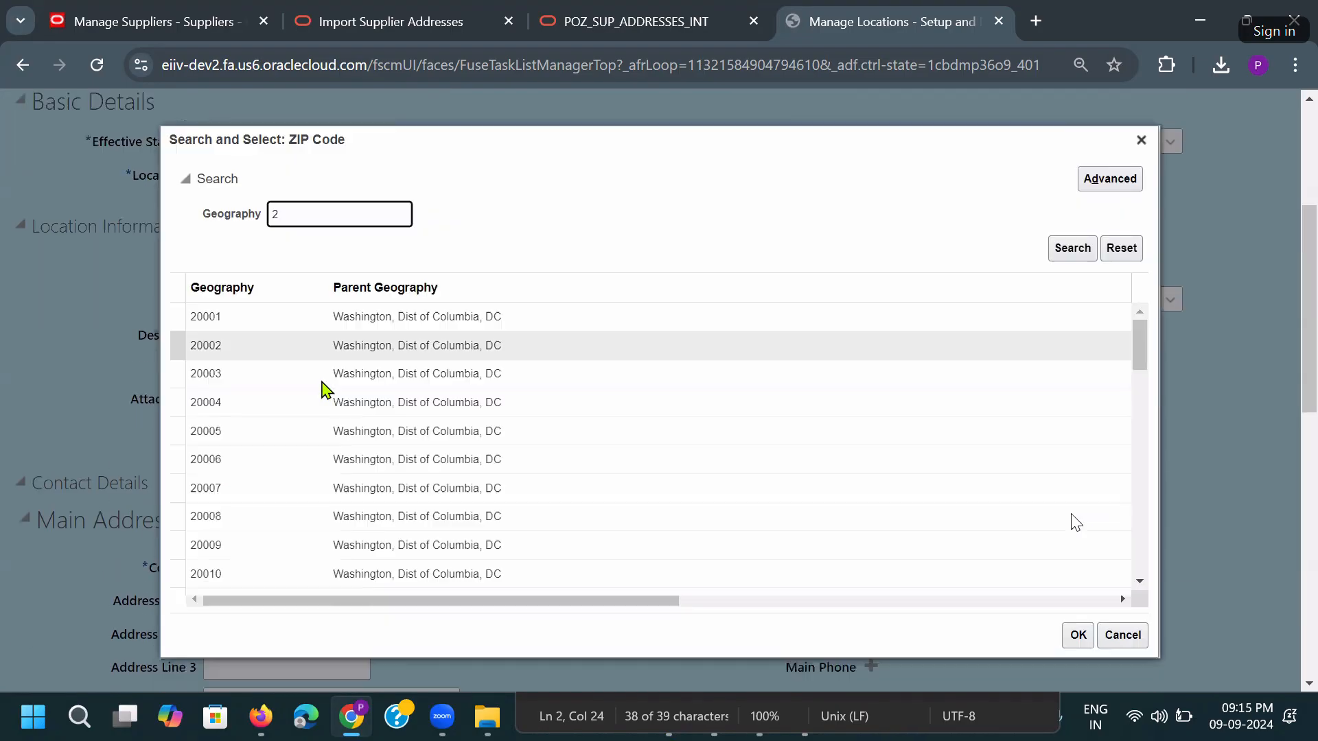
{"action": "double_click", "coordinate": [338, 313]}
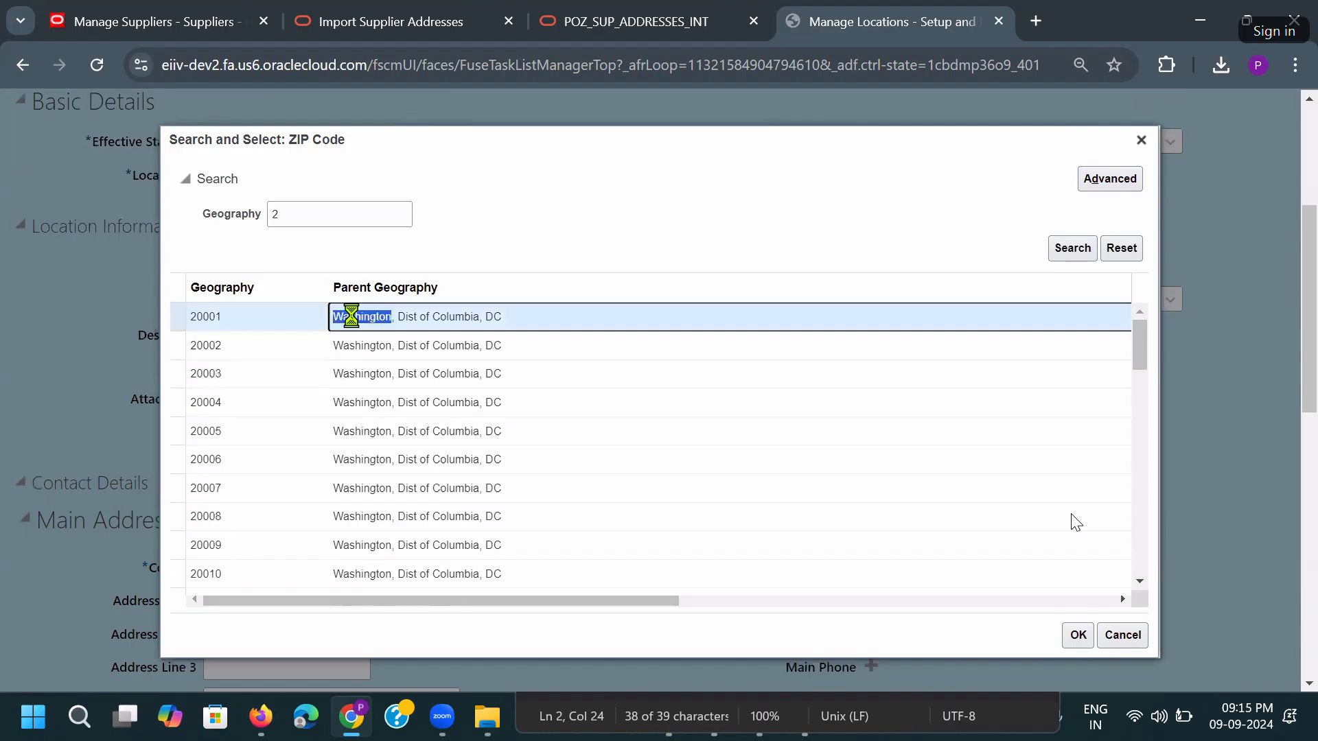
{"action": "scroll", "coordinate": [384, 552], "scroll_direction": "down", "scroll_amount": 3}
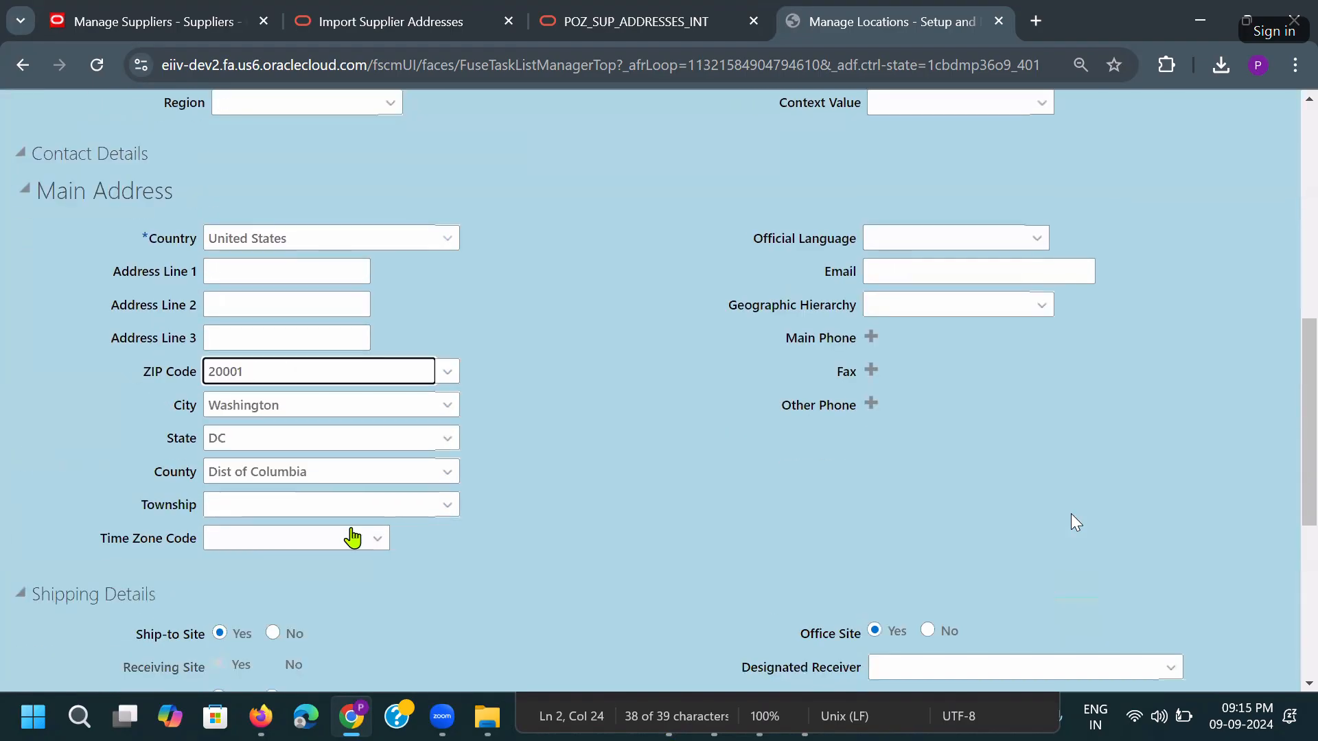
{"action": "left_click_drag", "start_coordinate": [354, 376], "coordinate": [123, 383]}
{"action": "key", "text": "alt+Tab"}
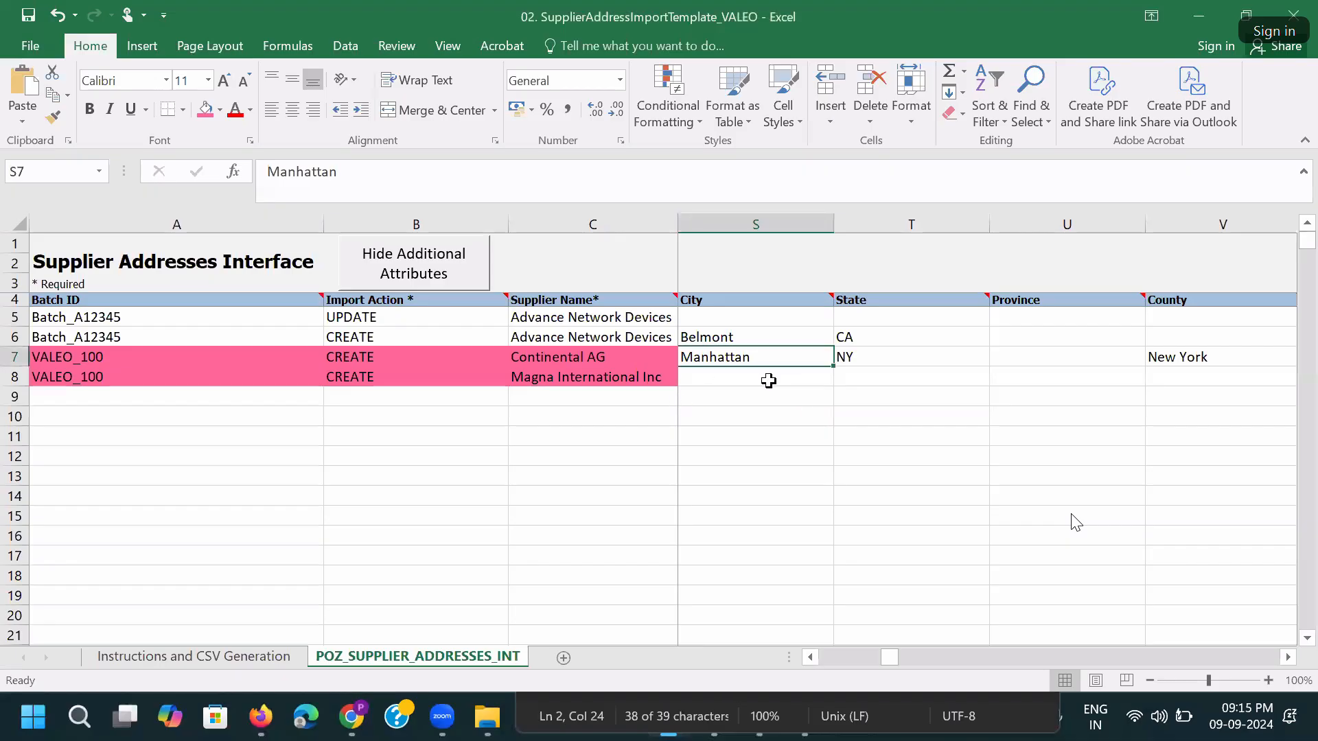
Paste postal code 20001 and city Washington into Magna's row 8.
{"action": "left_click", "coordinate": [796, 383]}
{"action": "key", "text": "Right"}
{"action": "key", "text": "Right"}
{"action": "key", "text": "Right"}
{"action": "key", "text": "Right"}
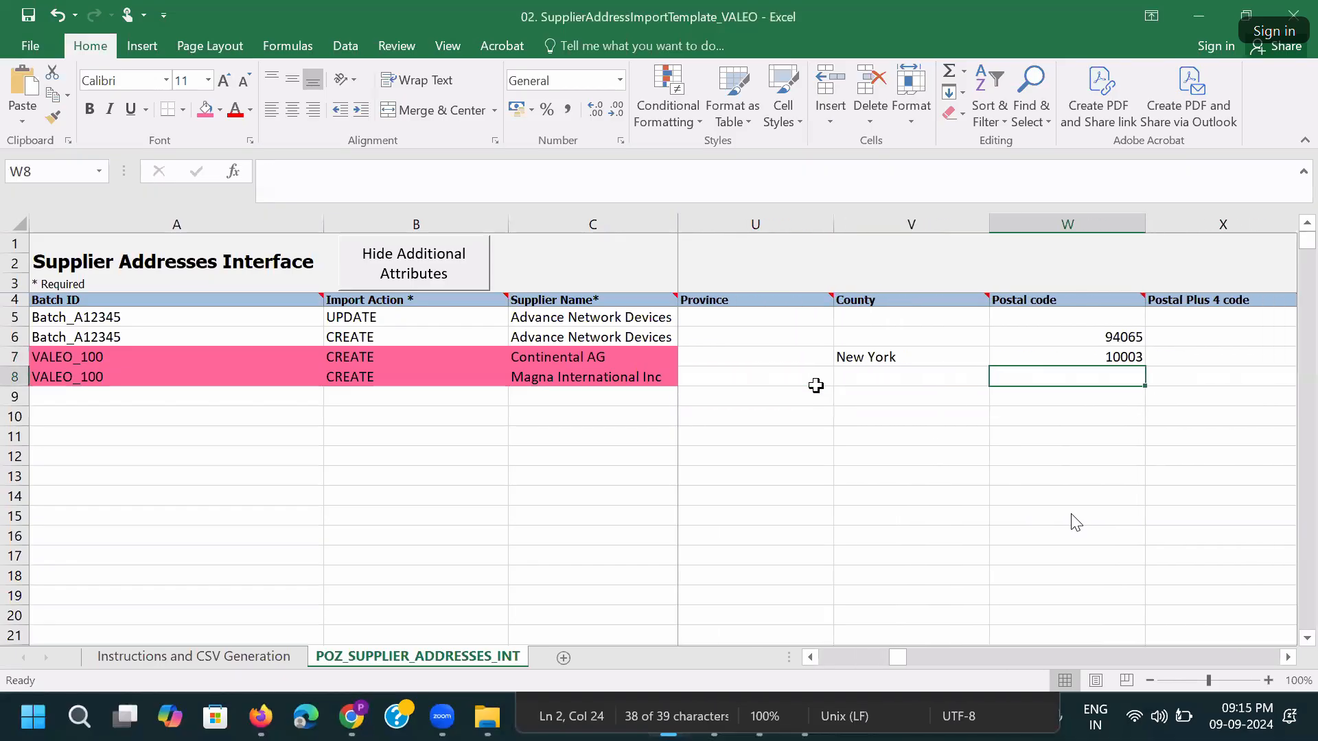
{"action": "key", "text": "ctrl+v"}
{"action": "key", "text": "alt+Tab"}
{"action": "key", "text": "Tab"}
{"action": "key", "text": "alt+Tab"}
{"action": "key", "text": "Left"}
{"action": "key", "text": "Left"}
{"action": "key", "text": "Left"}
{"action": "key", "text": "Left"}
{"action": "key", "text": "Left"}
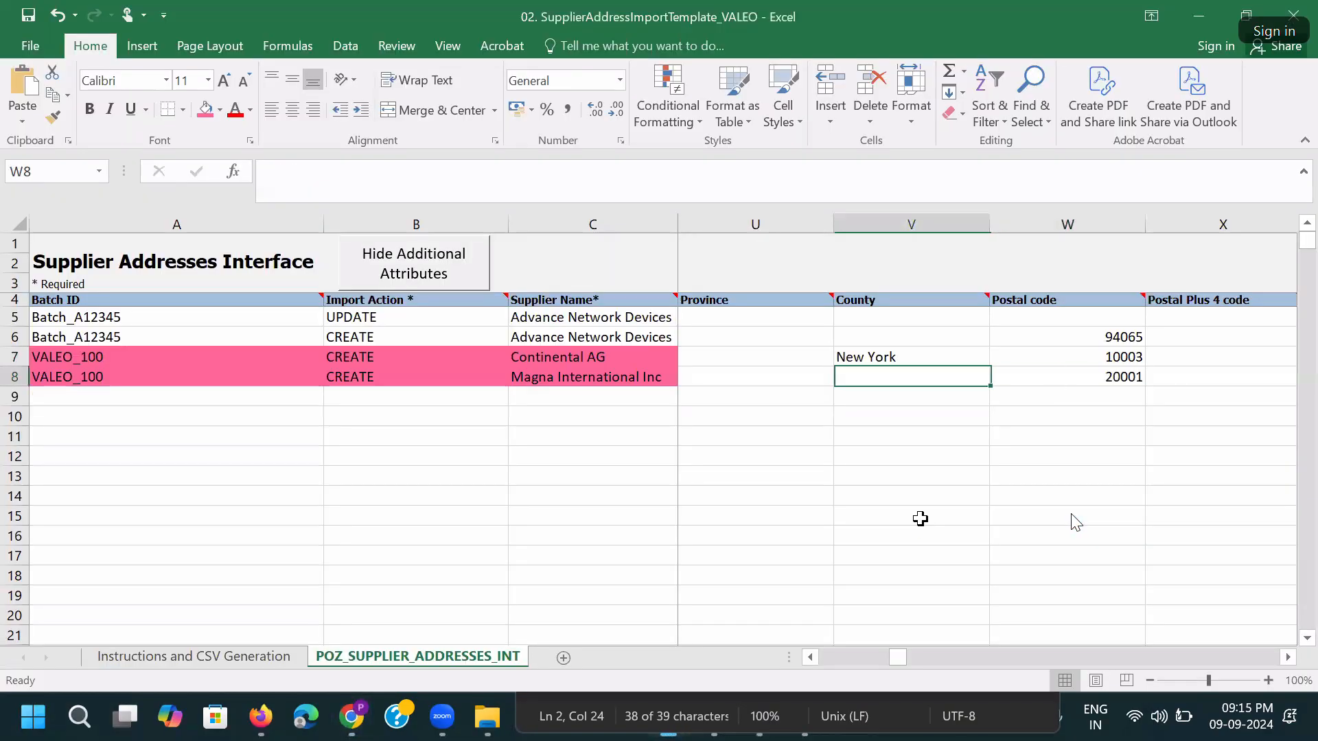
{"action": "key", "text": "Right"}
{"action": "key", "text": "ctrl+v"}
Fill Magna's state DC and county Dist of Columbia from the location form.
{"action": "key", "text": "alt+Tab"}
{"action": "key", "text": "Tab"}
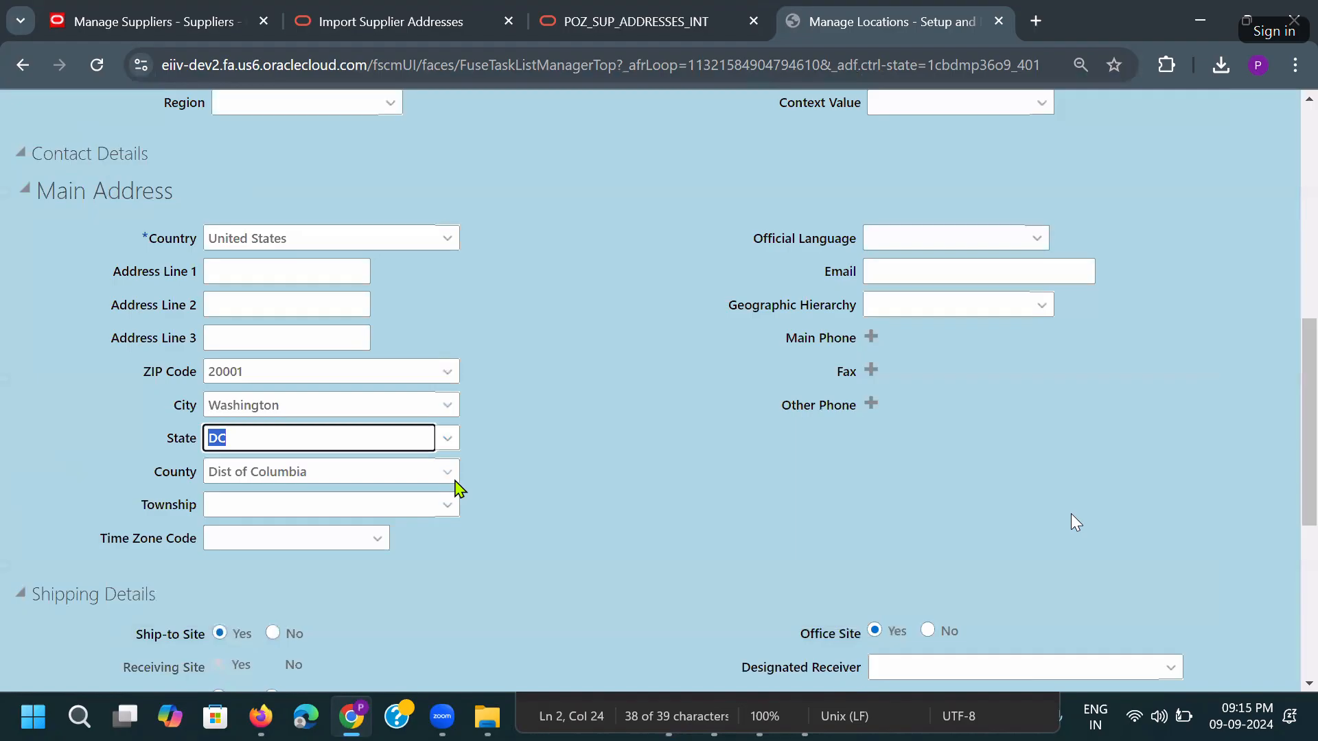
{"action": "key", "text": "alt+Tab"}
{"action": "key", "text": "Right"}
{"action": "key", "text": "ctrl+v"}
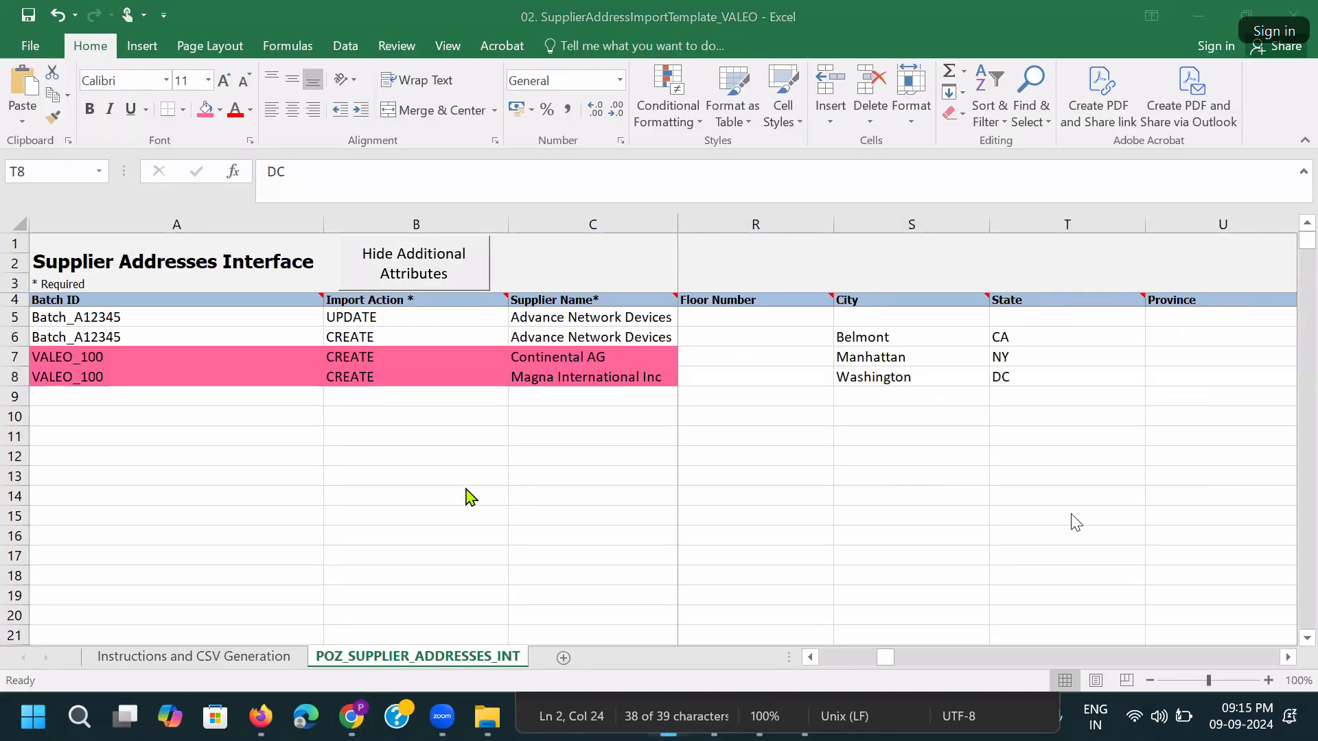
{"action": "key", "text": "alt+Tab"}
{"action": "key", "text": "Tab"}
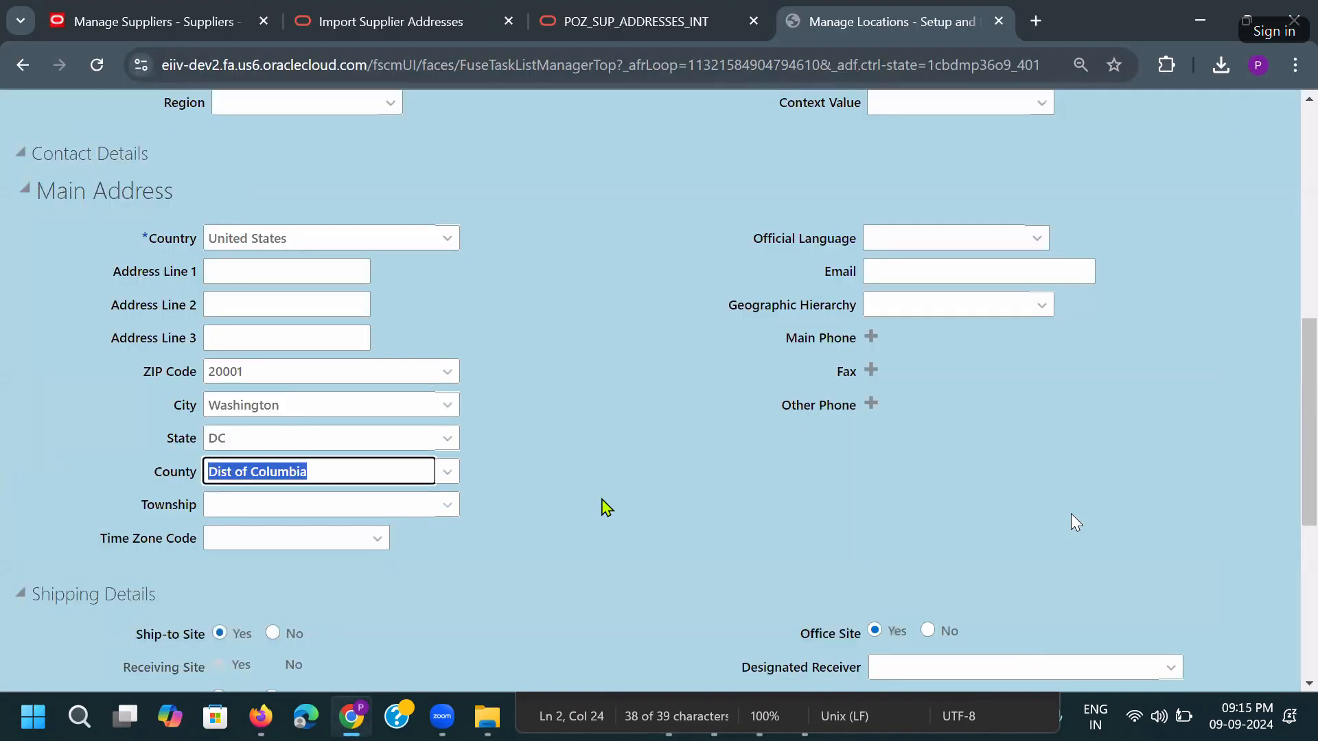
{"action": "key", "text": "alt+Tab"}
{"action": "key", "text": "Right"}
{"action": "key", "text": "Right"}
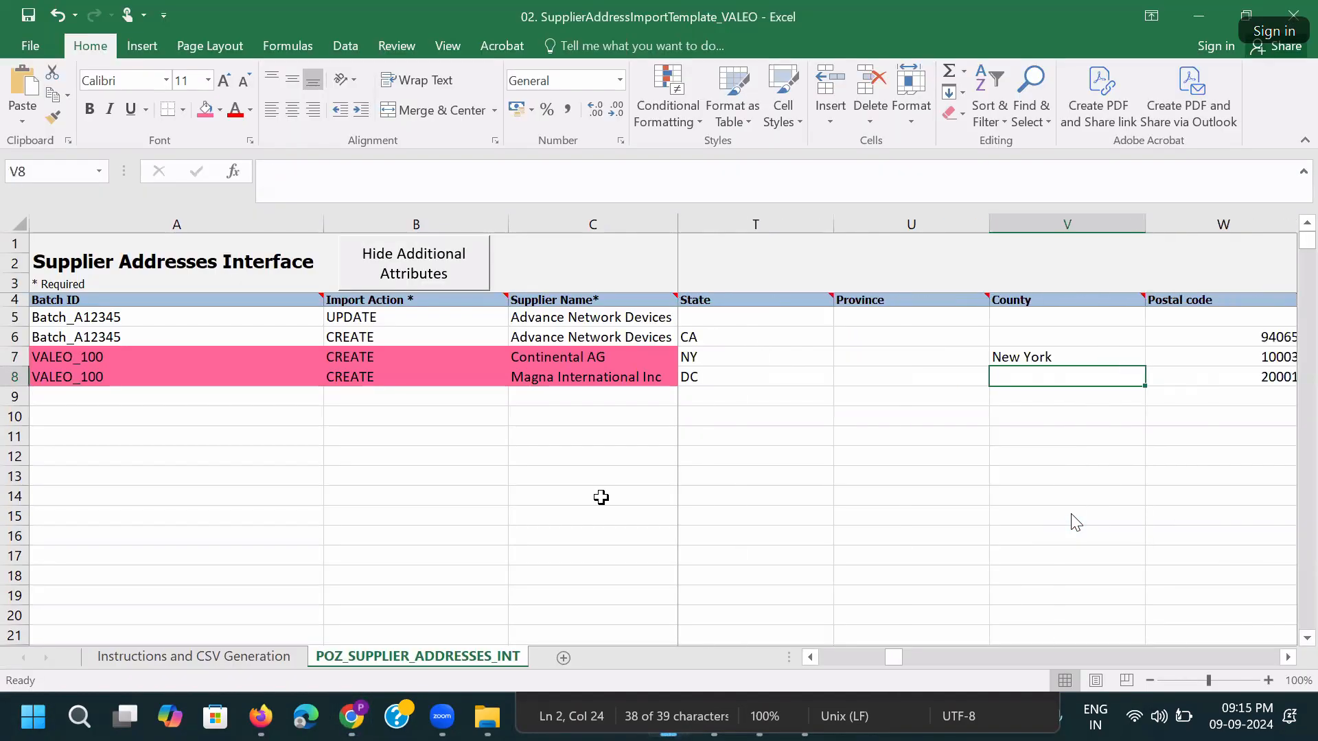
{"action": "key", "text": "ctrl+v"}
Change Magna's Address Name to MAGNA INT_DC and Address Line 1 to Magna International Inc_DC.
{"action": "key", "text": "Left"}
{"action": "key", "text": "Left"}
{"action": "key", "text": "Left"}
{"action": "key", "text": "Left"}
{"action": "key", "text": "Left"}
{"action": "key", "text": "Left"}
{"action": "key", "text": "Left"}
{"action": "key", "text": "Left"}
{"action": "key", "text": "Left"}
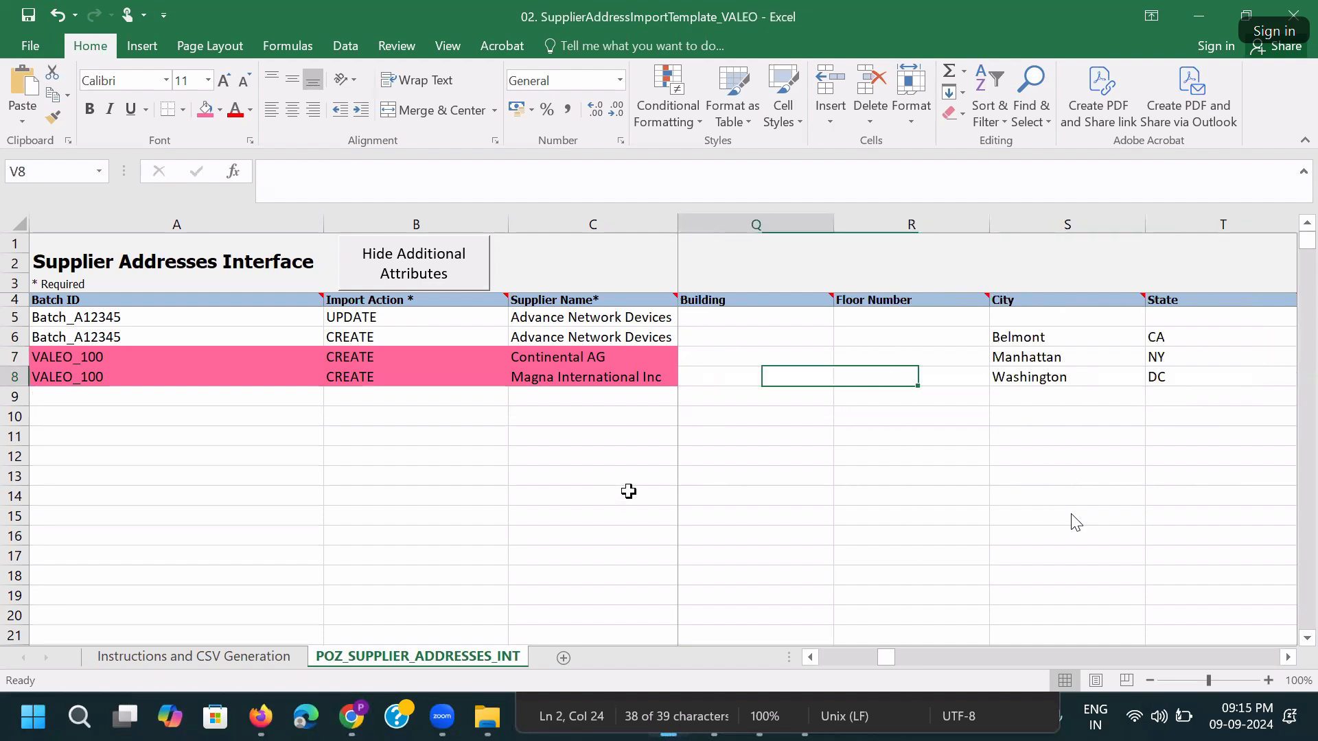
{"action": "key", "text": "Left"}
{"action": "key", "text": "Left"}
{"action": "key", "text": "Left"}
{"action": "key", "text": "Left"}
{"action": "key", "text": "Left"}
{"action": "key", "text": "Left"}
{"action": "key", "text": "Left"}
{"action": "key", "text": "Left"}
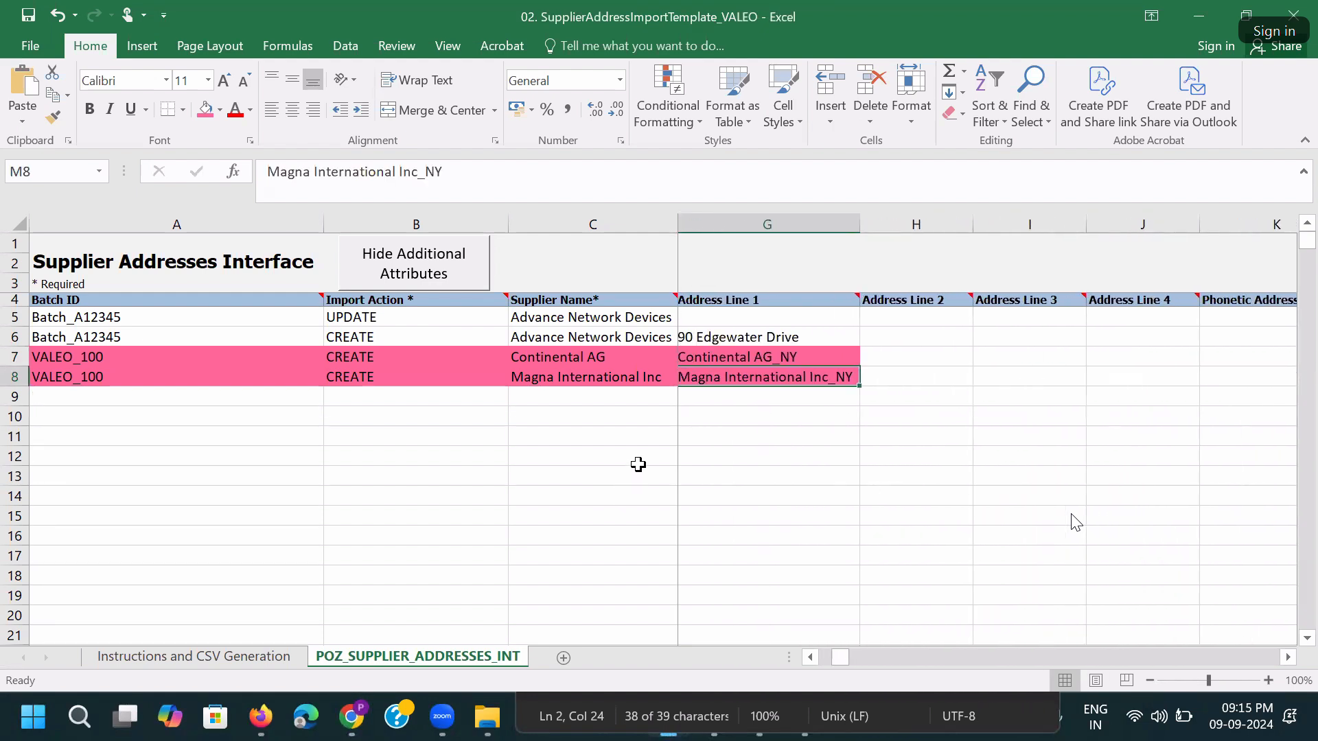
{"action": "key", "text": "Left"}
{"action": "key", "text": "Left"}
{"action": "key", "text": "Right"}
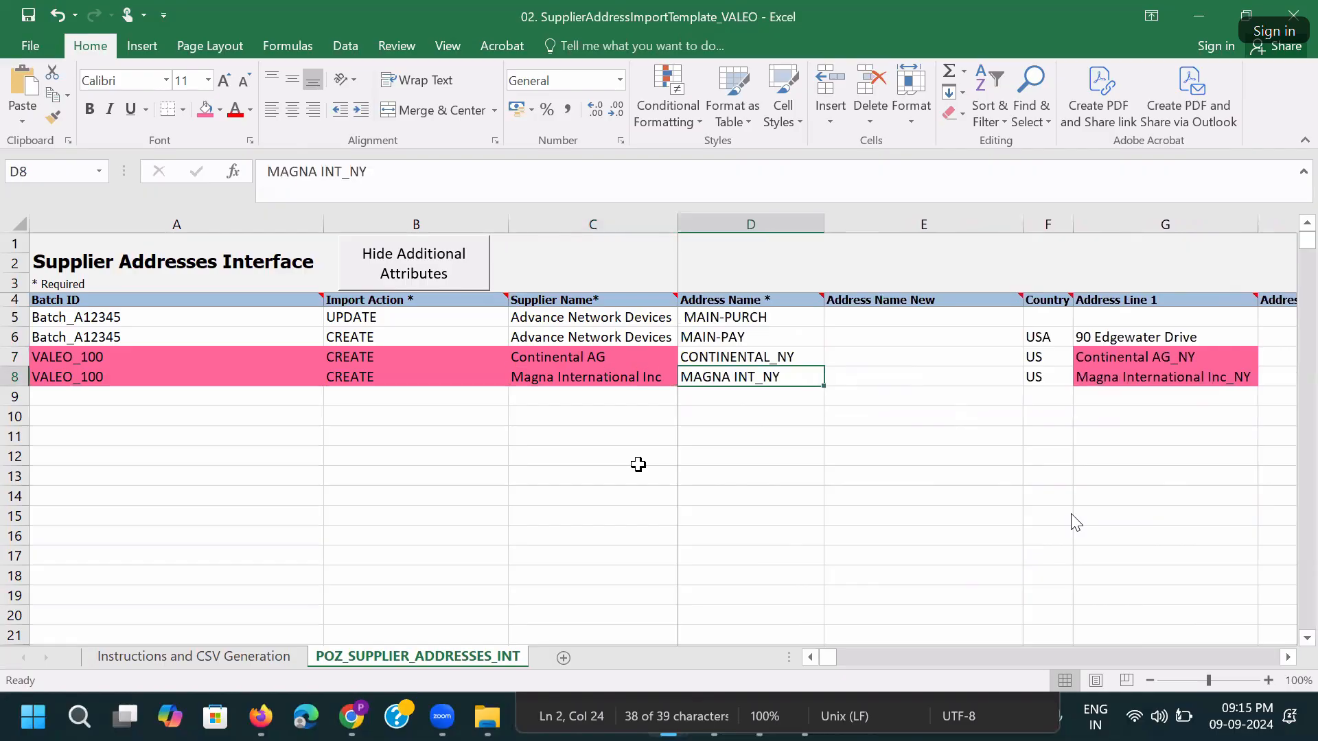
{"action": "left_click", "coordinate": [384, 175]}
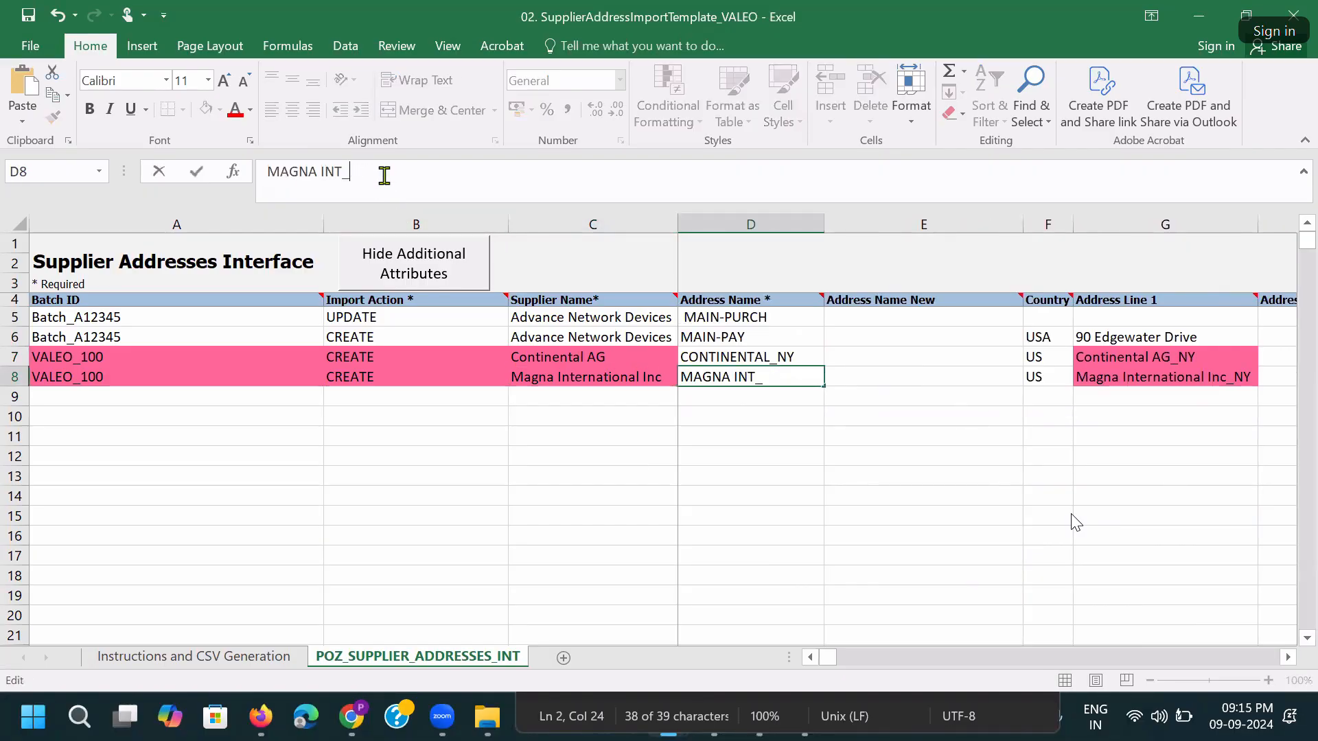
{"action": "type", "text": "DC"}
{"action": "key", "text": "Tab"}
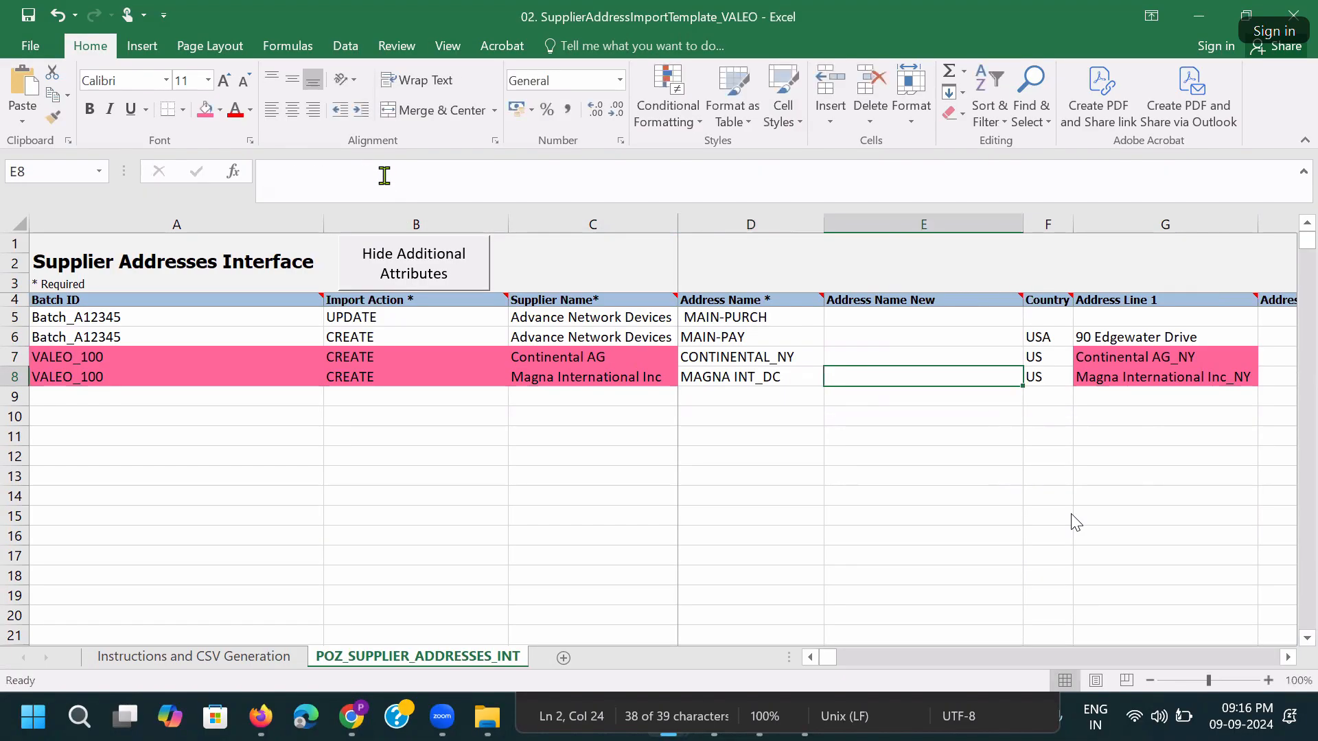
{"action": "key", "text": "Right"}
{"action": "key", "text": "Right"}
{"action": "left_click", "coordinate": [517, 164]}
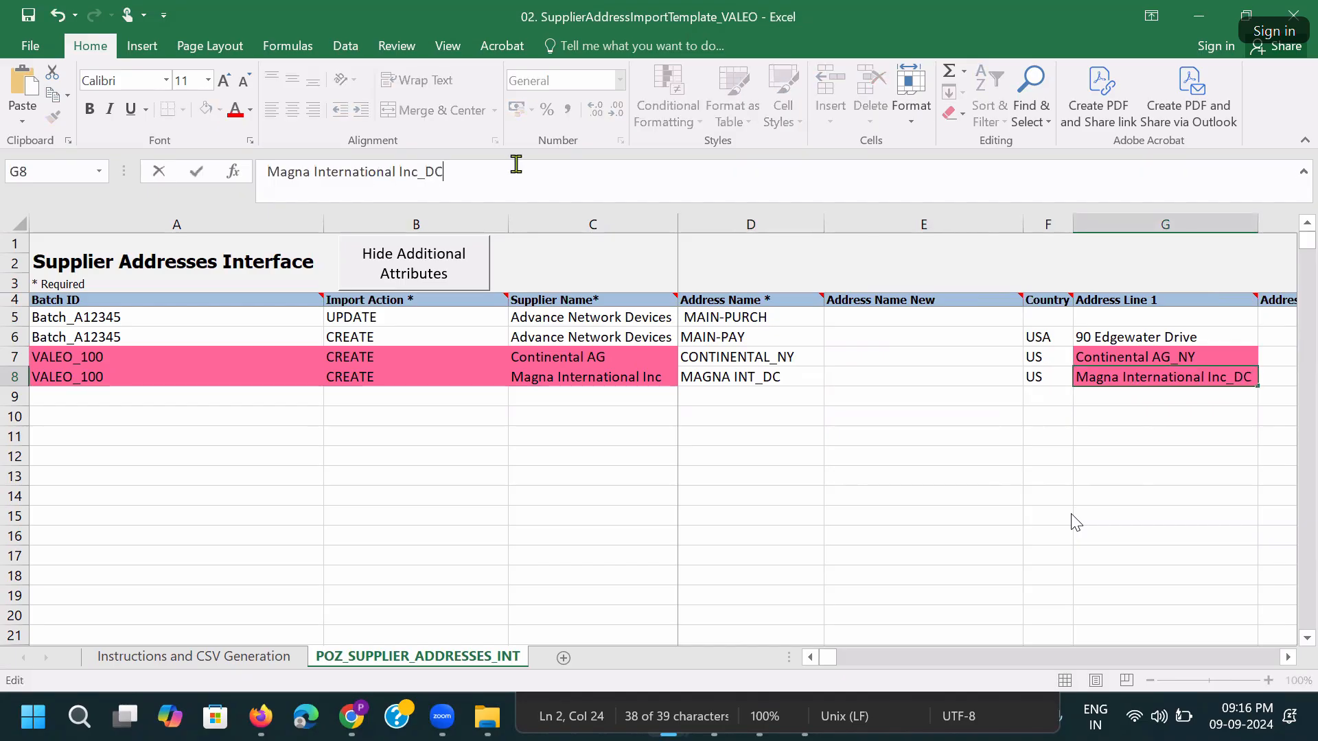
{"action": "type", "text": "DC"}
{"action": "key", "text": "Tab"}
{"action": "key", "text": "Tab"}
{"action": "key", "text": "Tab"}
{"action": "key", "text": "Tab"}
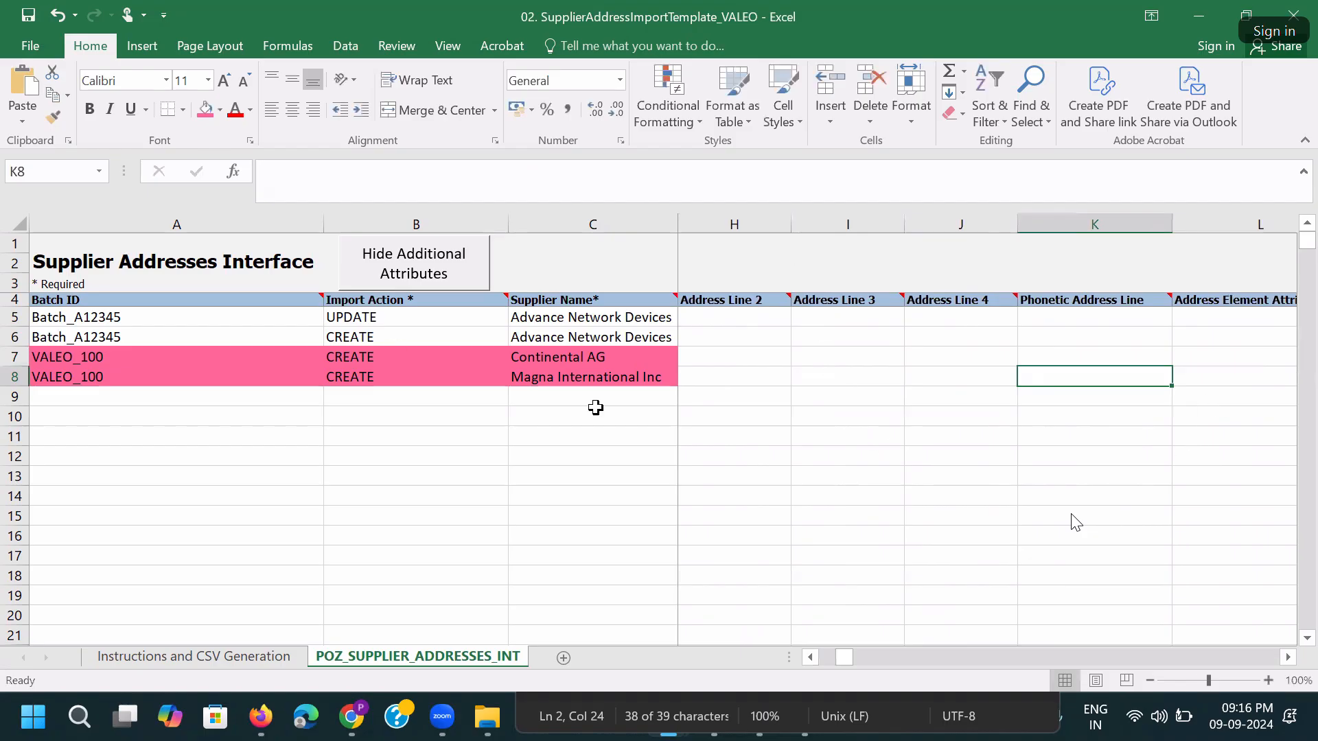
{"action": "key", "text": "Tab"}
{"action": "key", "text": "Tab"}
{"action": "key", "text": "Tab"}
{"action": "key", "text": "Tab"}
{"action": "key", "text": "Tab"}
{"action": "key", "text": "Tab"}
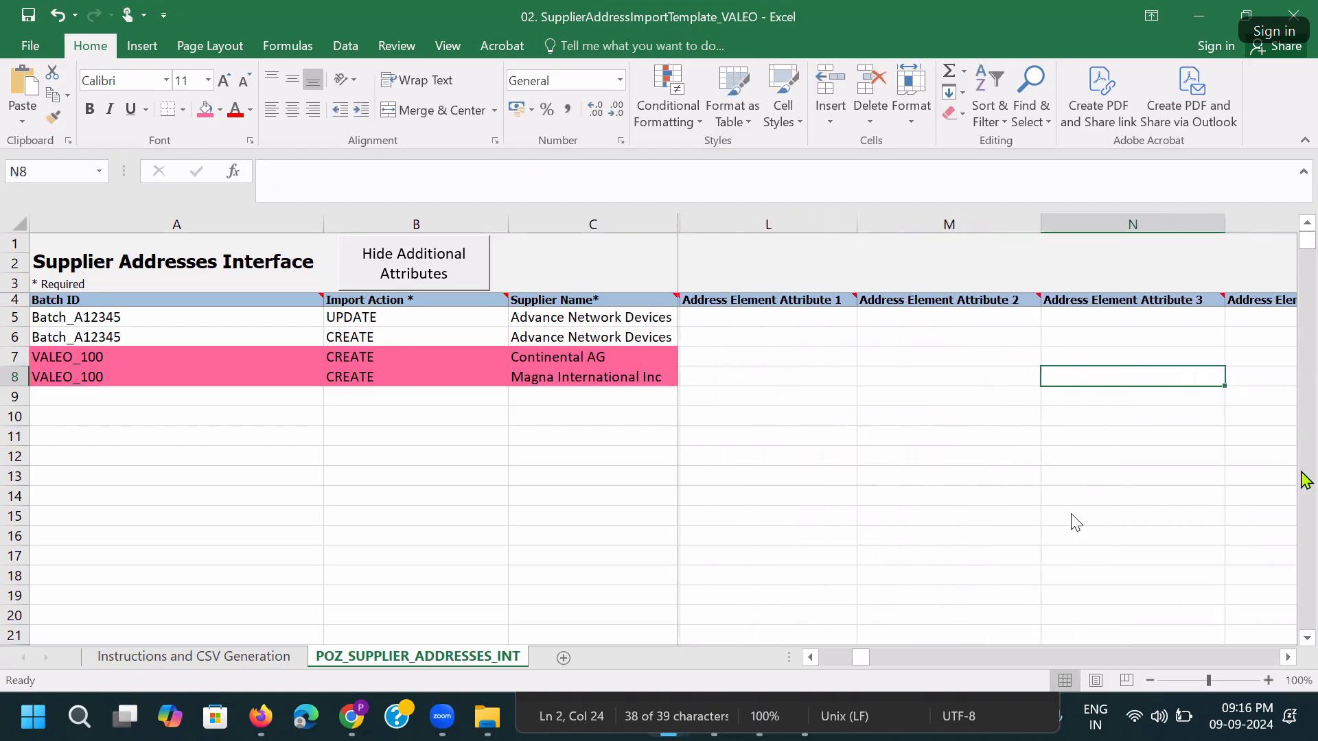
{"action": "key", "text": "Right"}
{"action": "key", "text": "Right"}
{"action": "key", "text": "Right"}
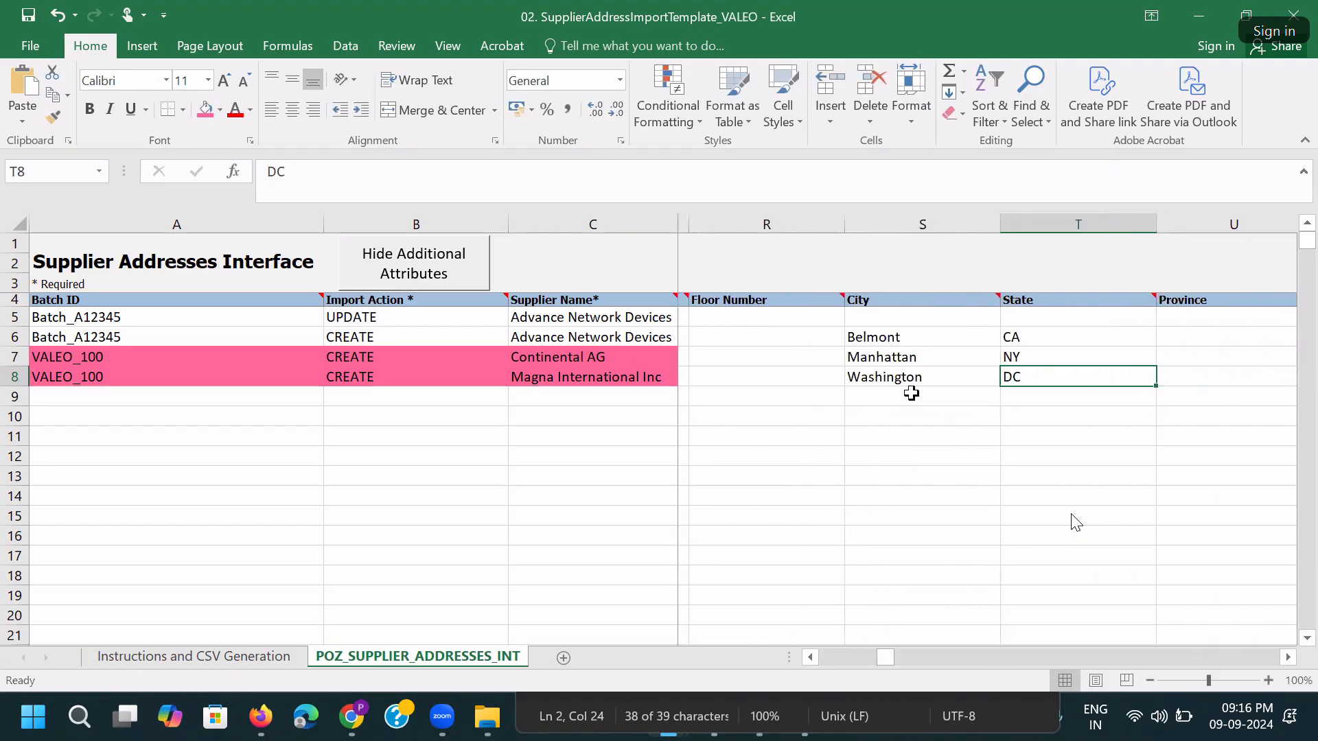
{"action": "key", "text": "Right"}
{"action": "key", "text": "Right"}
{"action": "key", "text": "Right"}
{"action": "key", "text": "Right"}
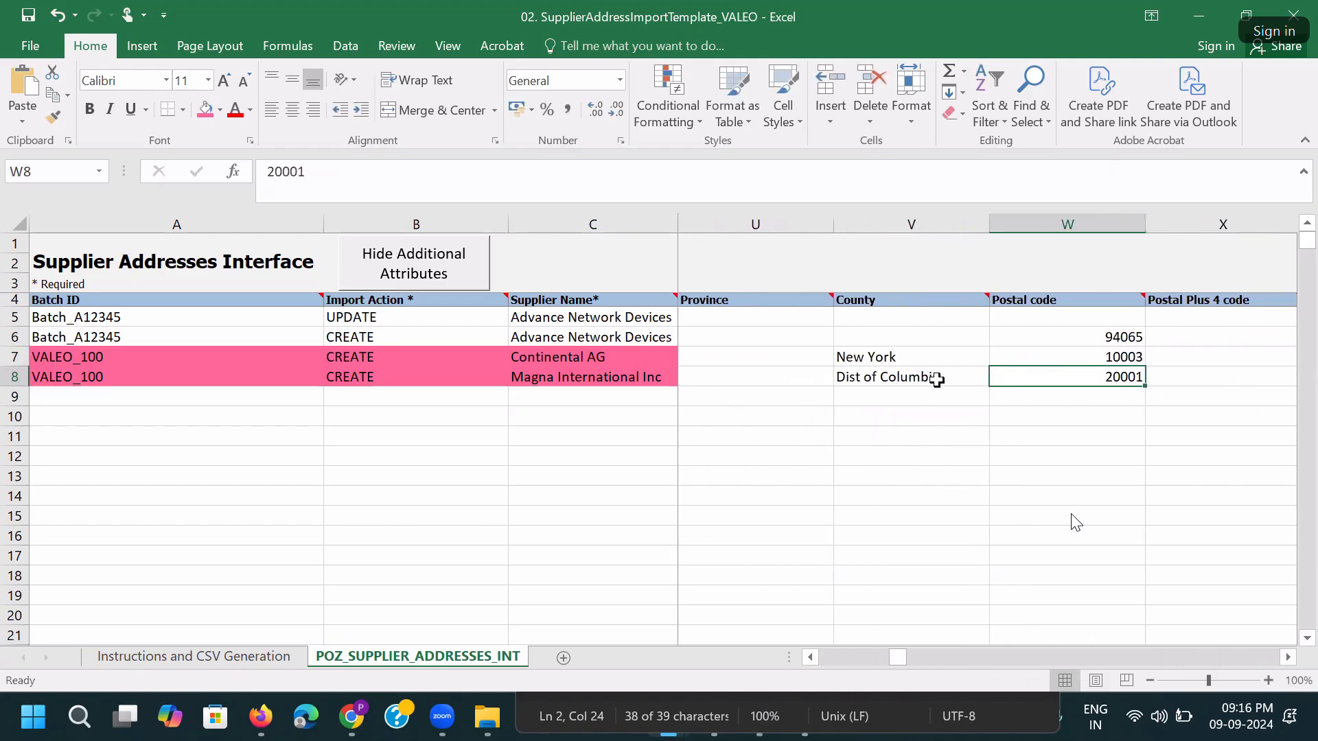
{"action": "key", "text": "Right"}
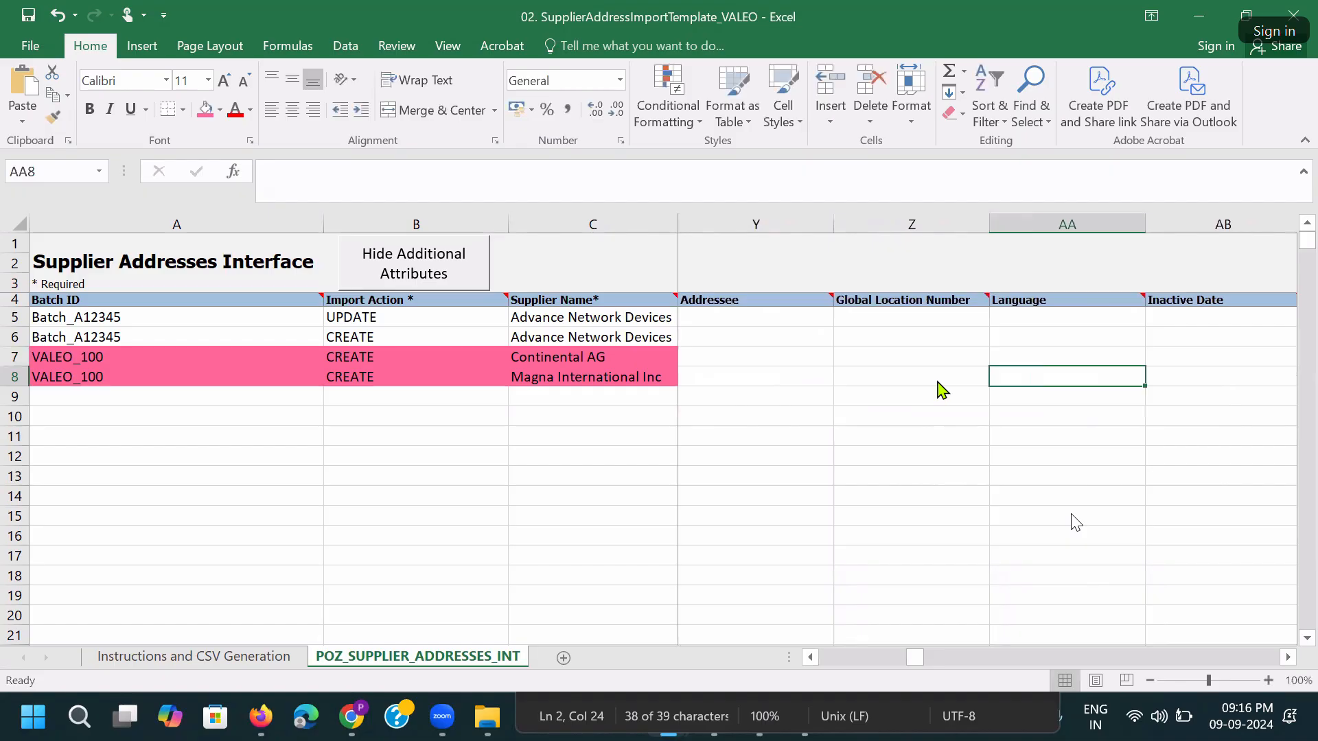
Copy the sample row's RFQ, Ordering and Pay flags to Continental's row, setting Pay to Y.
{"action": "key", "text": "Right"}
{"action": "key", "text": "Right"}
{"action": "key", "text": "Right"}
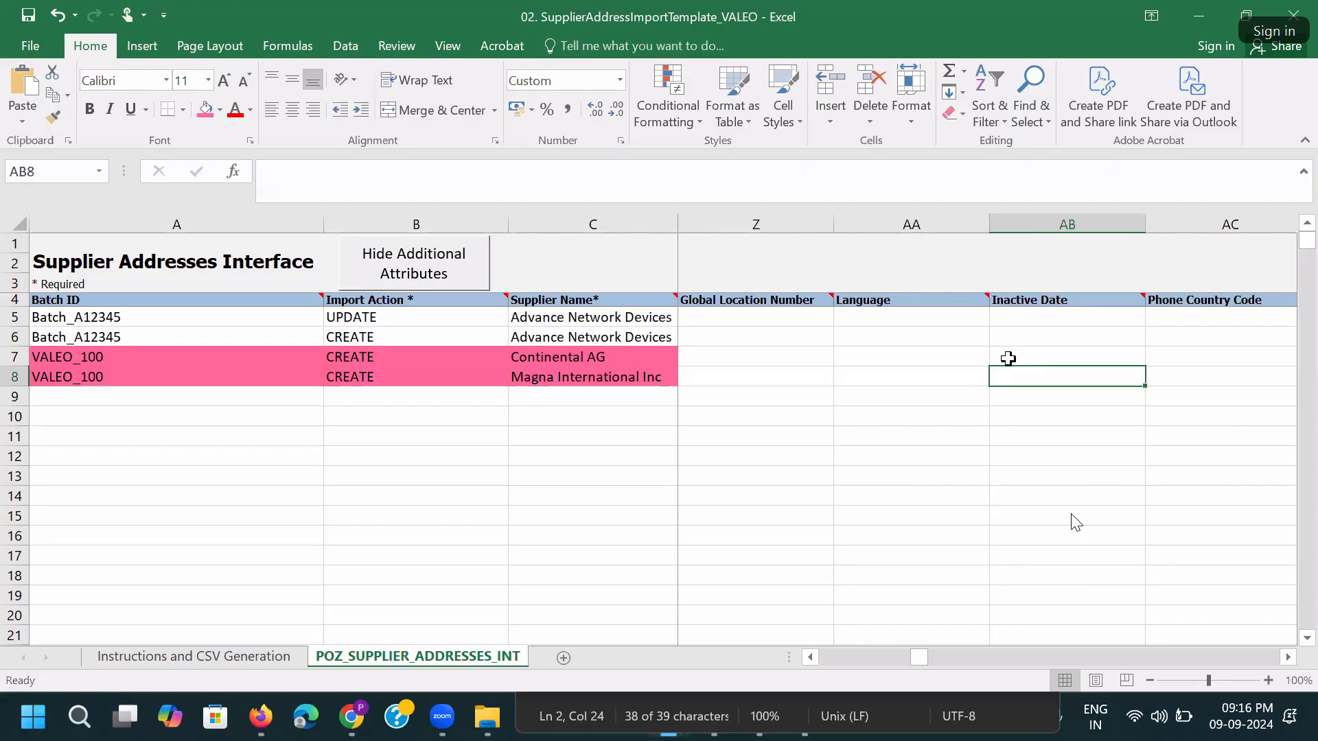
{"action": "key", "text": "Right"}
{"action": "key", "text": "Right"}
{"action": "key", "text": "Right"}
{"action": "key", "text": "Right"}
{"action": "key", "text": "Right"}
{"action": "key", "text": "Right"}
{"action": "key", "text": "Right"}
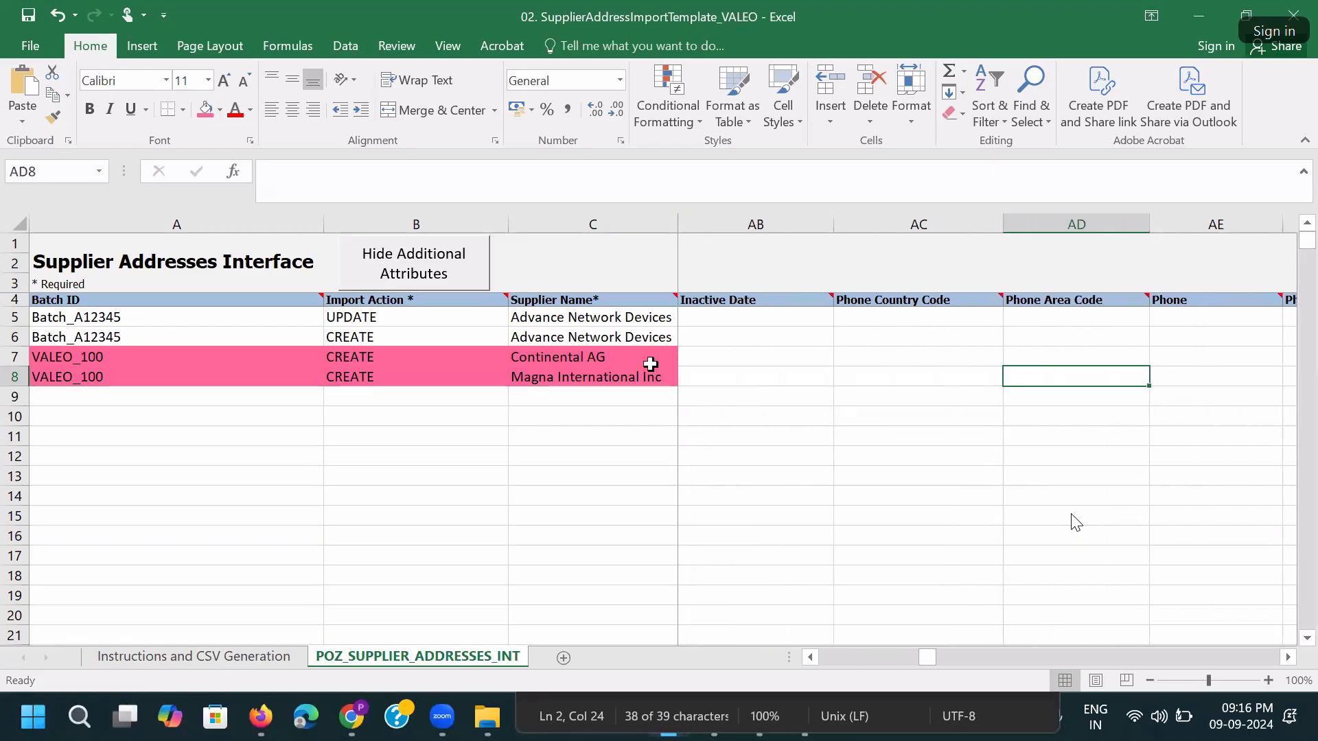
{"action": "key", "text": "Right"}
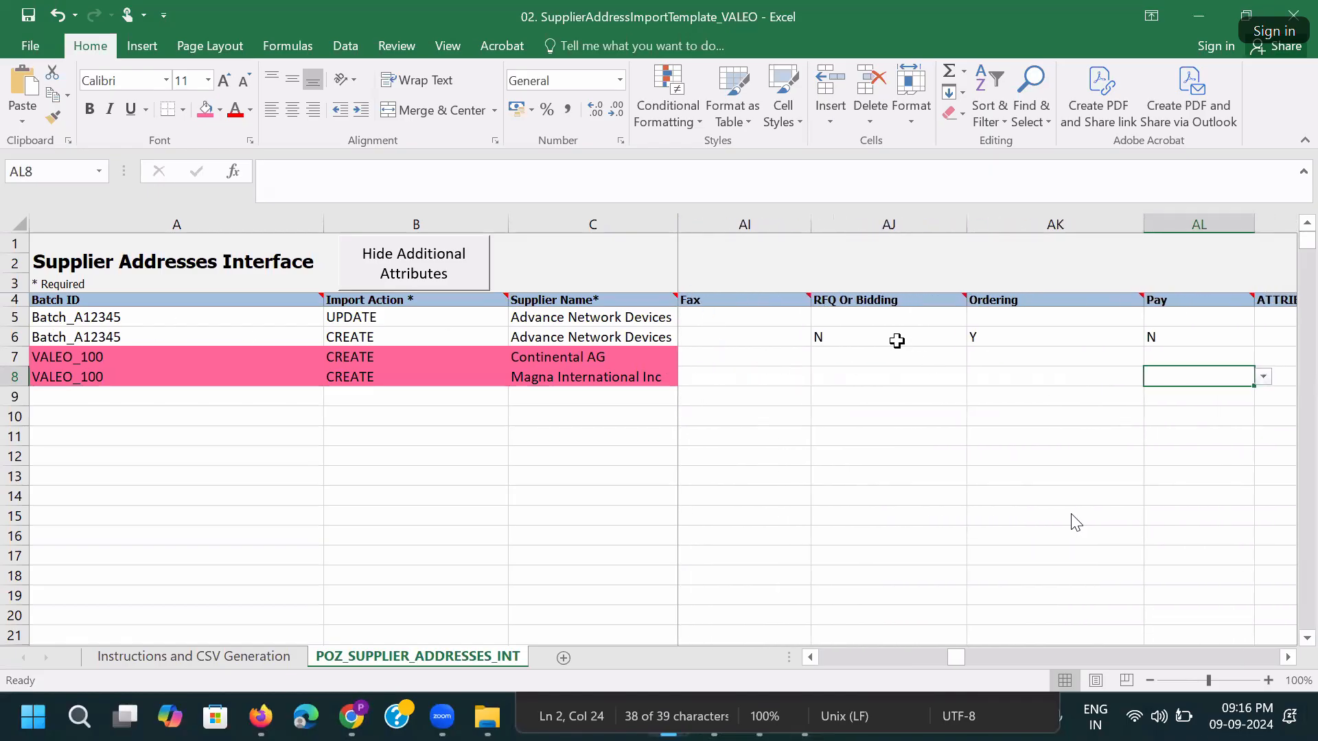
{"action": "left_click_drag", "start_coordinate": [835, 337], "coordinate": [1147, 333]}
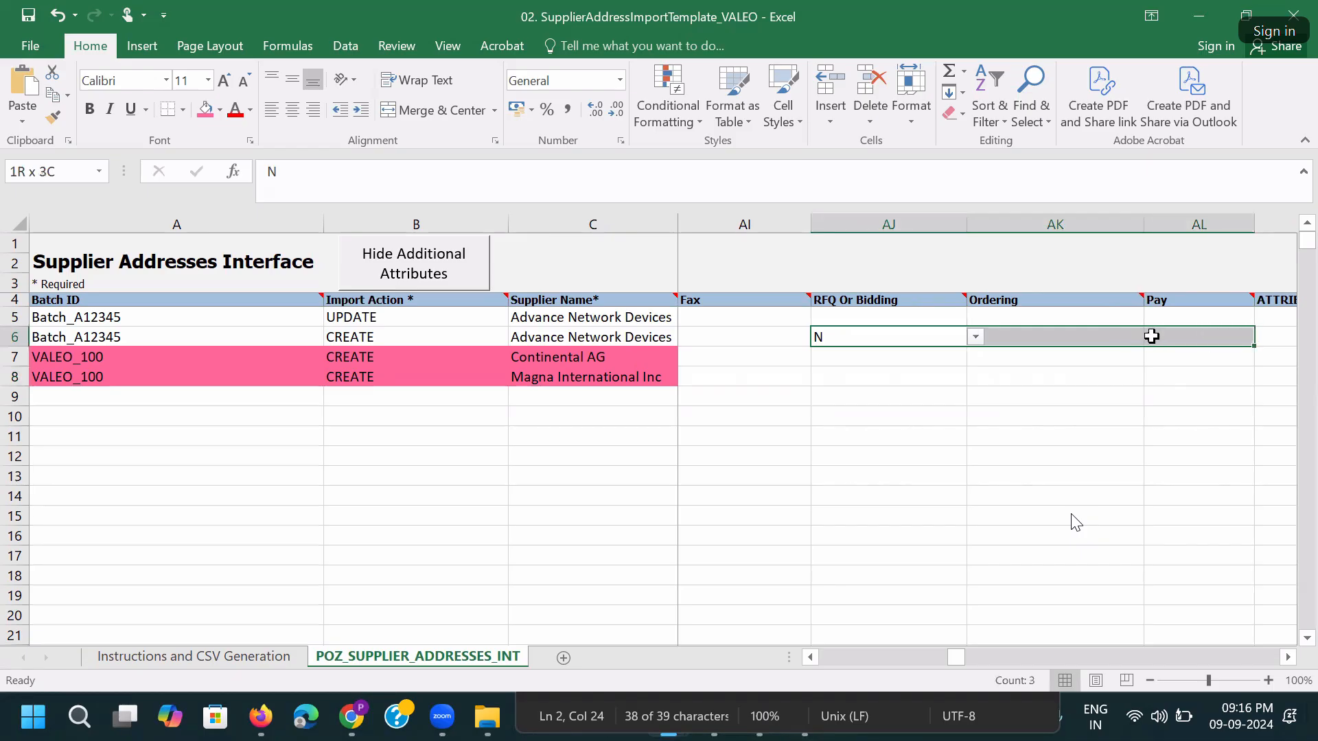
{"action": "key", "text": "ctrl+c"}
{"action": "left_click", "coordinate": [859, 360]}
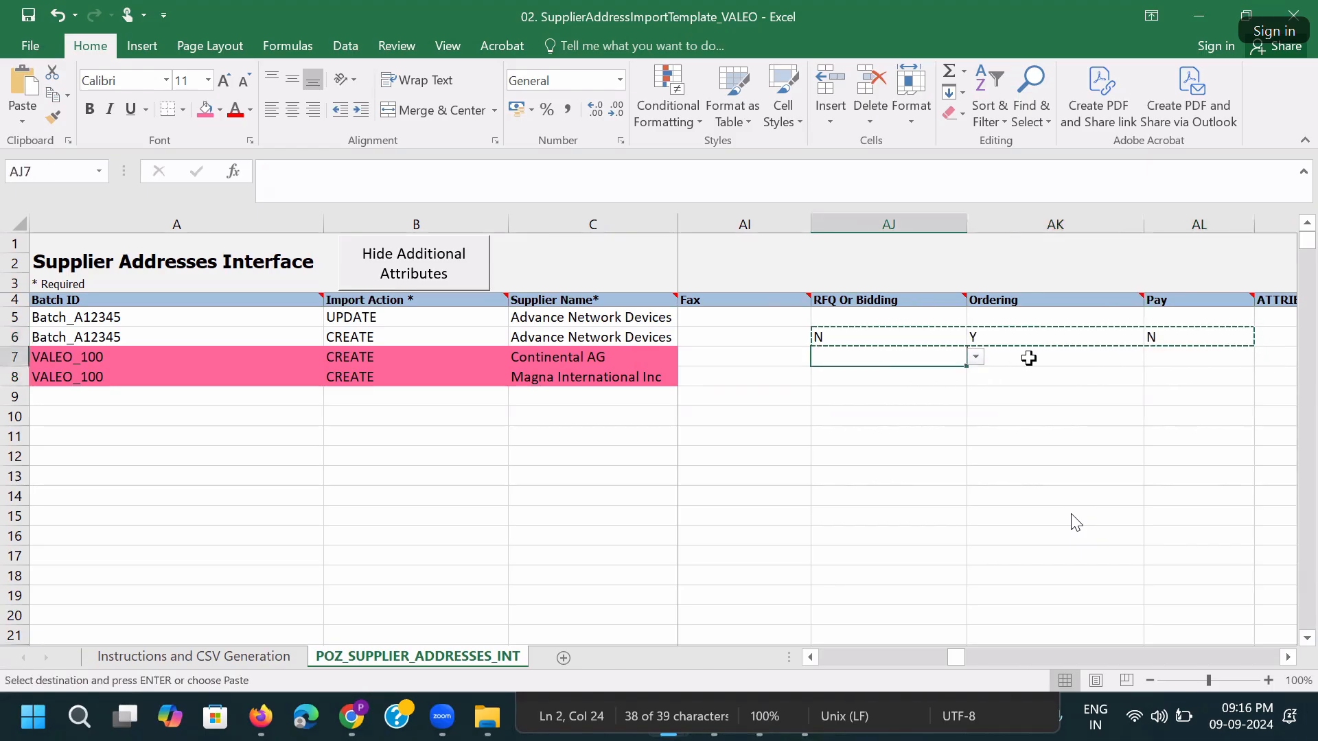
{"action": "key", "text": "ctrl+v"}
{"action": "left_click", "coordinate": [1068, 356]}
{"action": "key", "text": "ctrl+c"}
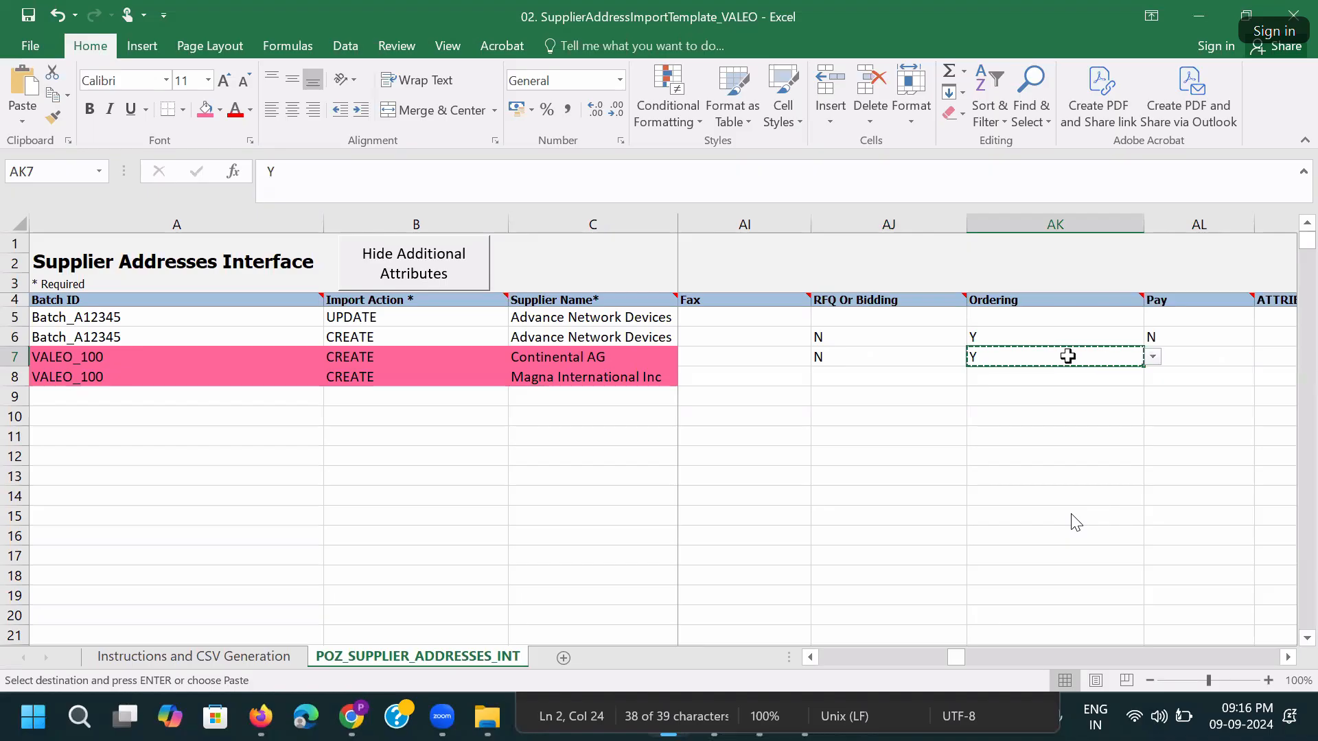
{"action": "key", "text": "Right"}
{"action": "key", "text": "ctrl+v"}
Copy flags N, Y, Y to Magna's row and shade both rows' flag cells pink.
{"action": "left_click_drag", "start_coordinate": [853, 355], "coordinate": [1167, 356]}
{"action": "key", "text": "ctrl+c"}
{"action": "left_click", "coordinate": [866, 376]}
{"action": "key", "text": "ctrl+v"}
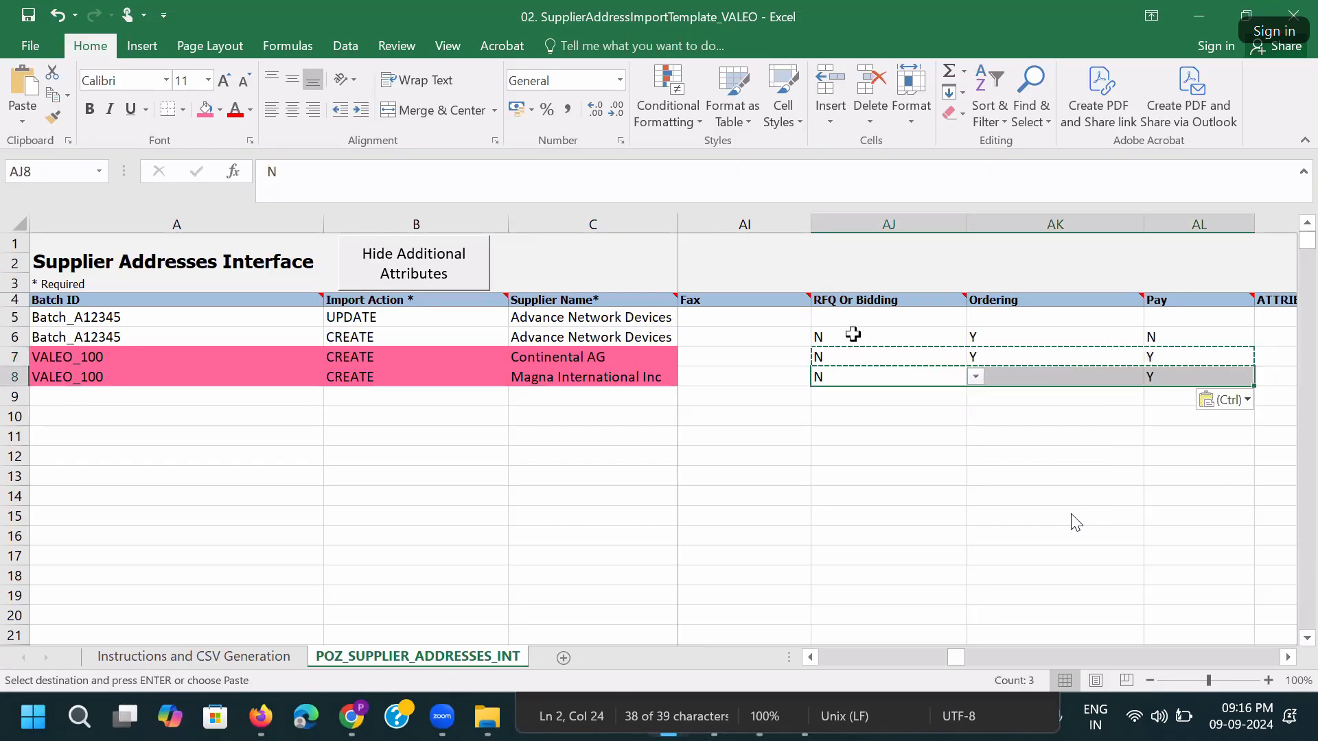
{"action": "left_click", "coordinate": [843, 334]}
{"action": "left_click_drag", "start_coordinate": [871, 355], "coordinate": [1156, 374]}
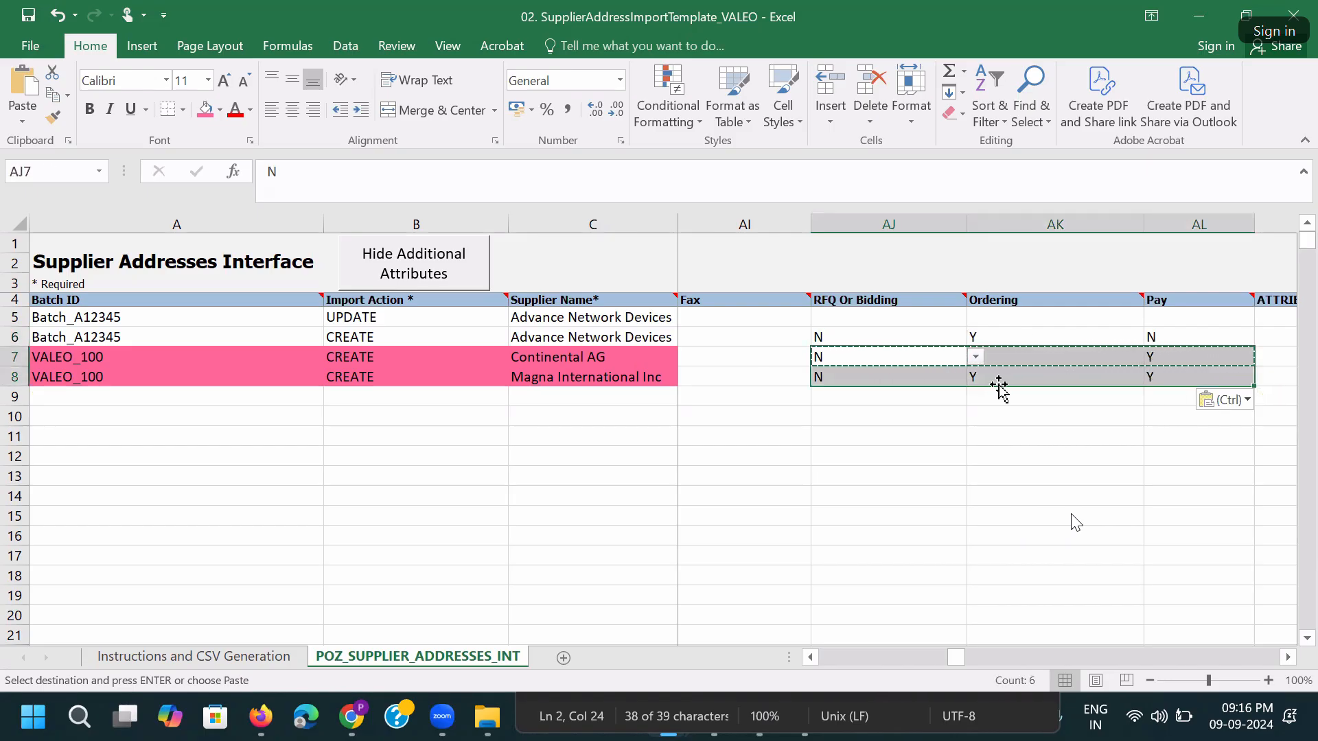
{"action": "left_click", "coordinate": [205, 110]}
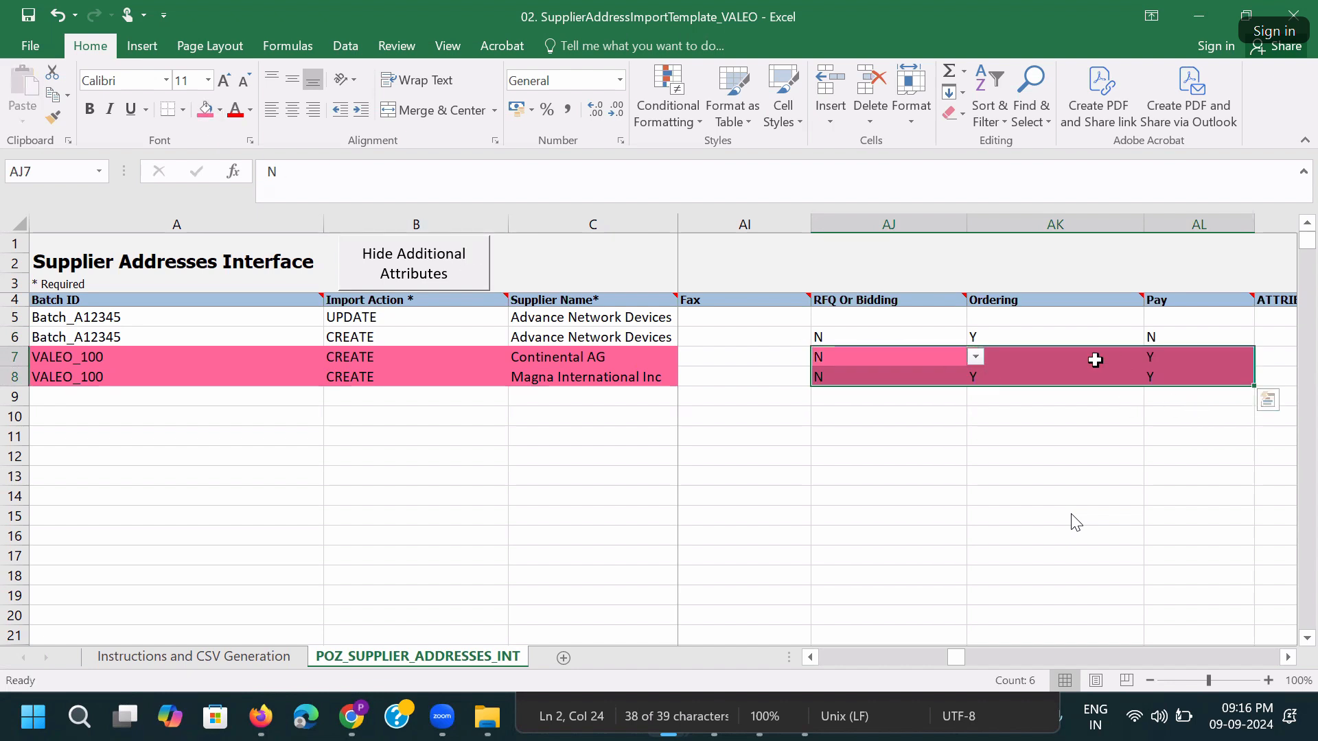
{"action": "left_click", "coordinate": [1054, 360]}
Review the flag cells and move into Magna's attribute columns.
{"action": "left_click", "coordinate": [768, 356]}
{"action": "key", "text": "Right"}
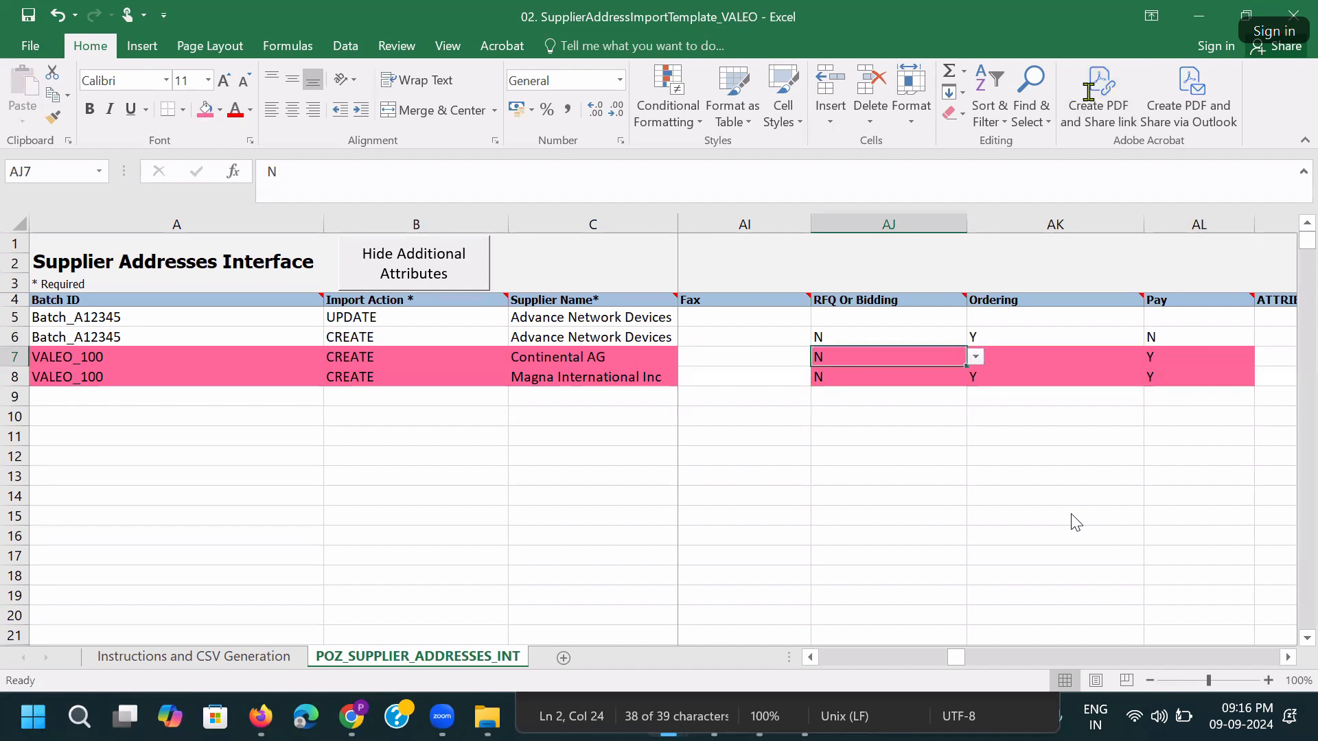
{"action": "left_click", "coordinate": [1088, 92]}
{"action": "left_click", "coordinate": [1095, 359]}
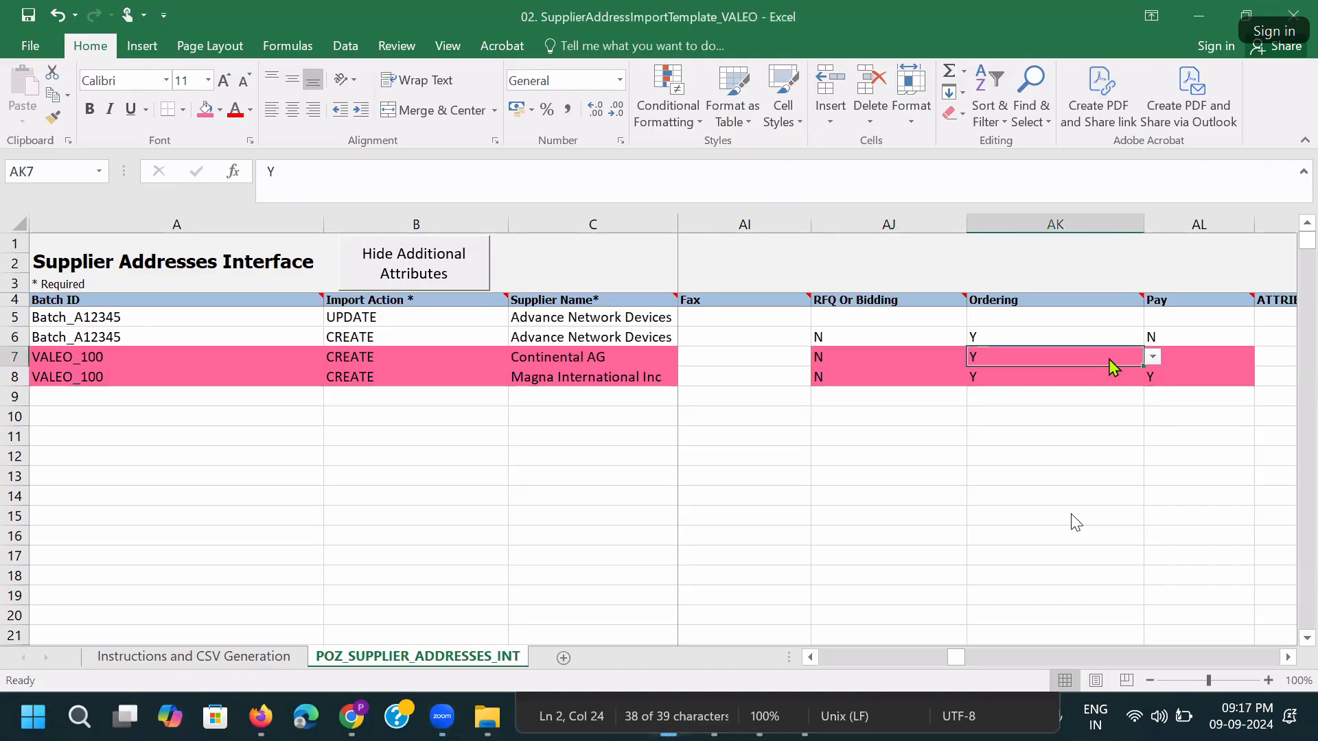
{"action": "key", "text": "Down"}
{"action": "key", "text": "Right"}
{"action": "key", "text": "Right"}
{"action": "key", "text": "Right"}
{"action": "key", "text": "Right"}
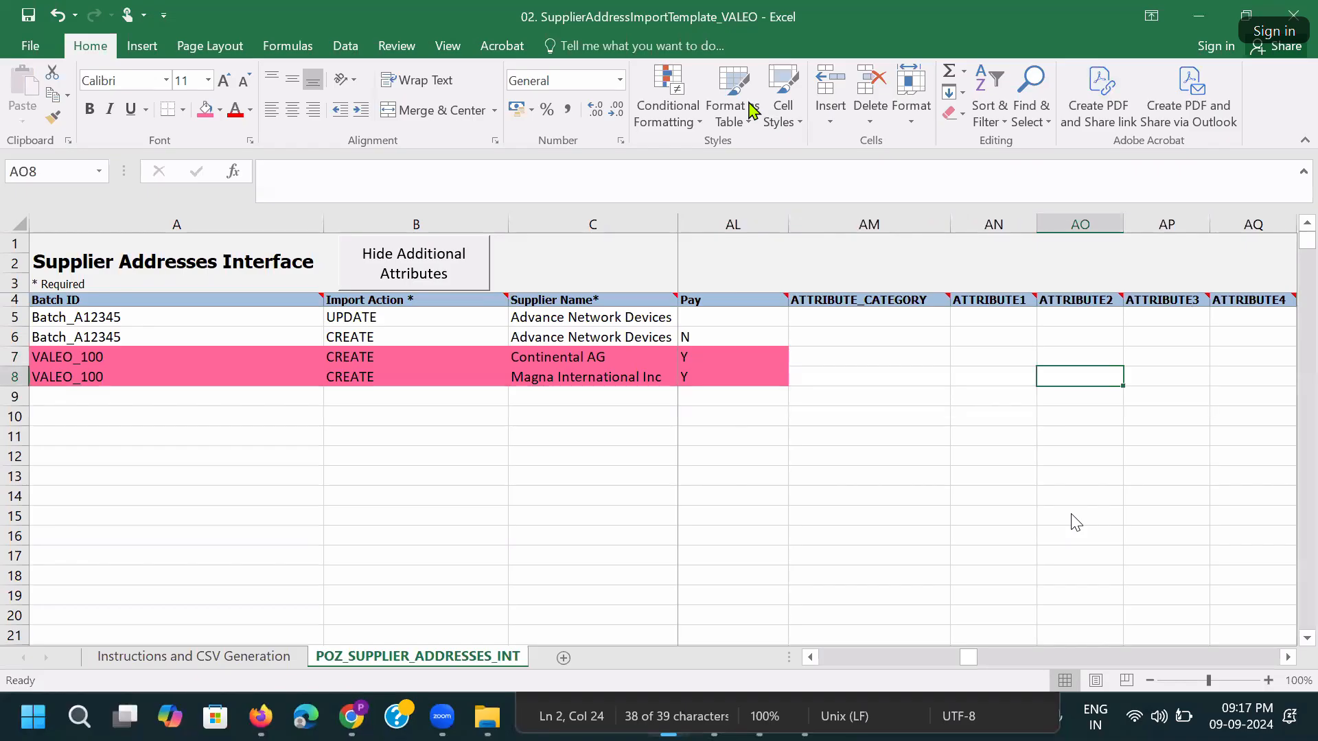
Delete the two sample rows 5 and 6 from the sheet.
{"action": "key", "text": "ctrl+Home"}
{"action": "left_click_drag", "start_coordinate": [18, 315], "coordinate": [28, 327]}
{"action": "right_click", "coordinate": [28, 327]}
{"action": "left_click", "coordinate": [75, 484]}
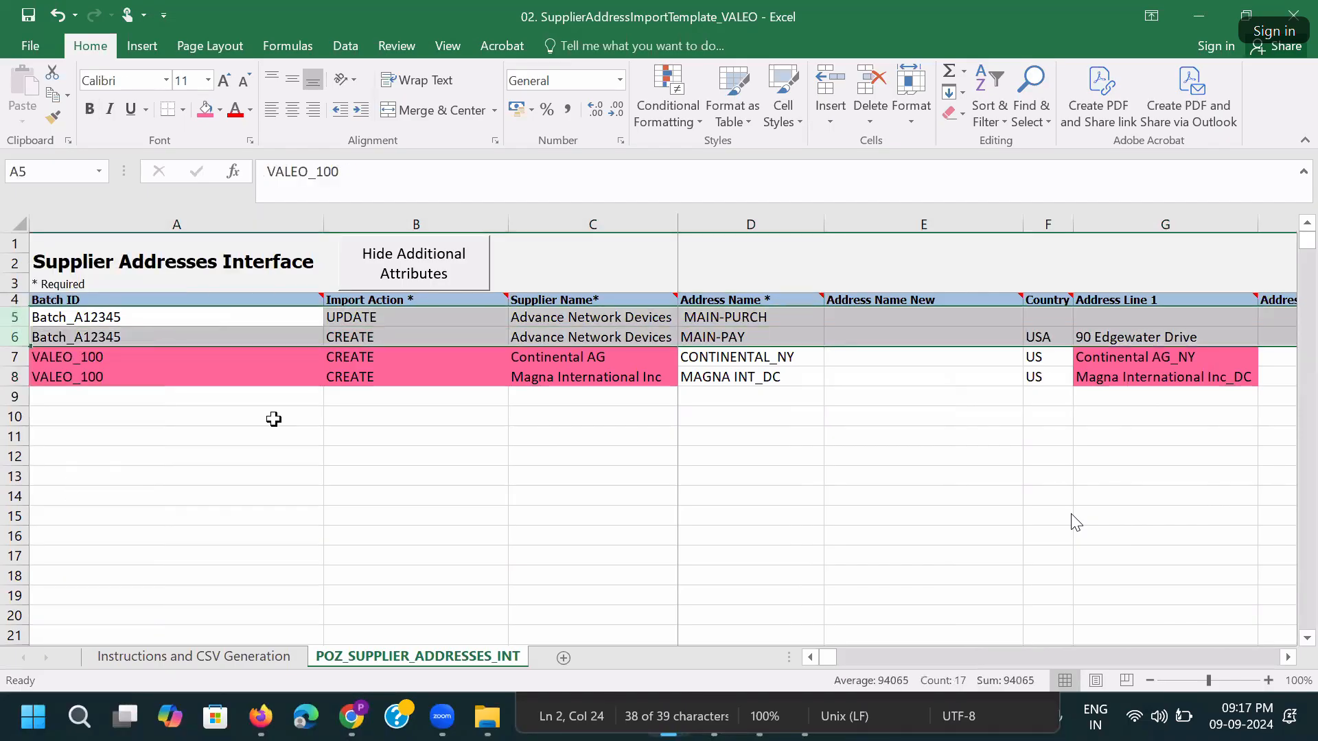
Shade both Address Name and both Country cells pink, and fit column E to its header.
{"action": "left_click_drag", "start_coordinate": [15, 316], "coordinate": [15, 315]}
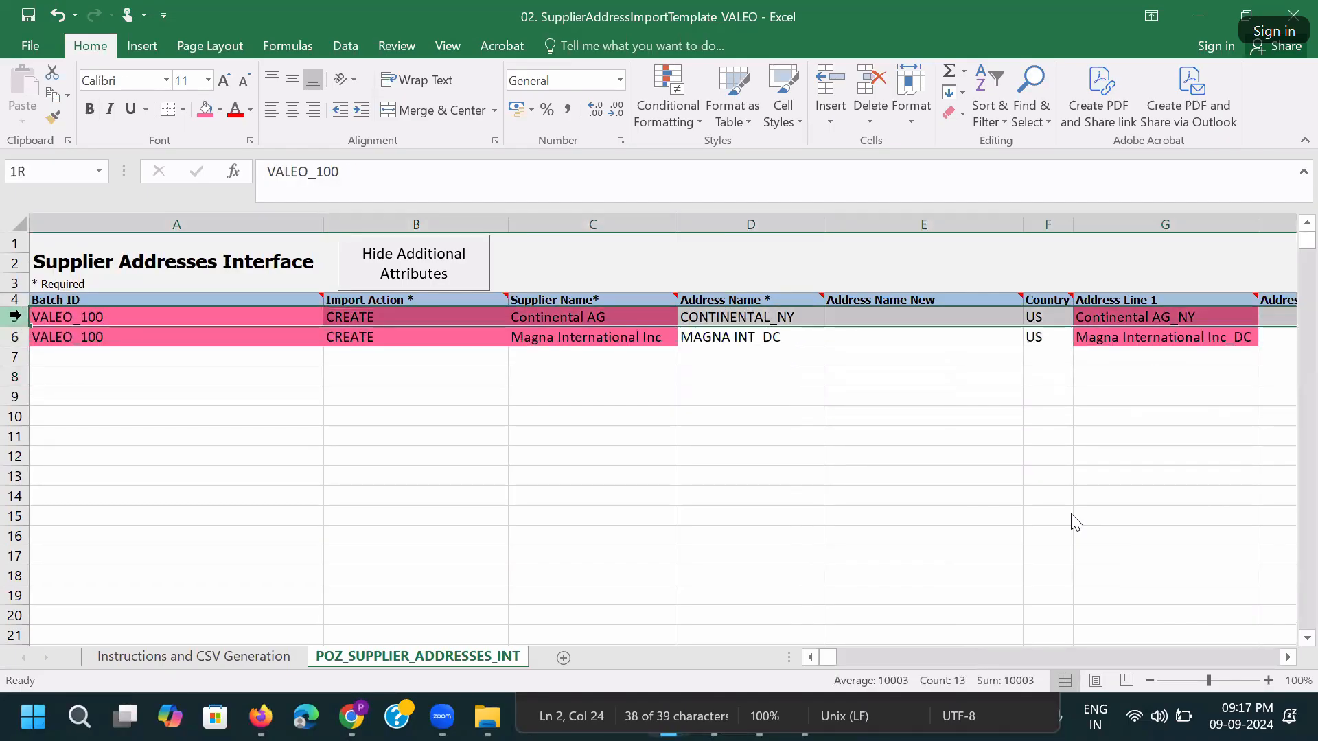
{"action": "left_click", "coordinate": [600, 430]}
{"action": "left_click_drag", "start_coordinate": [701, 318], "coordinate": [700, 336]}
{"action": "left_click", "coordinate": [205, 109]}
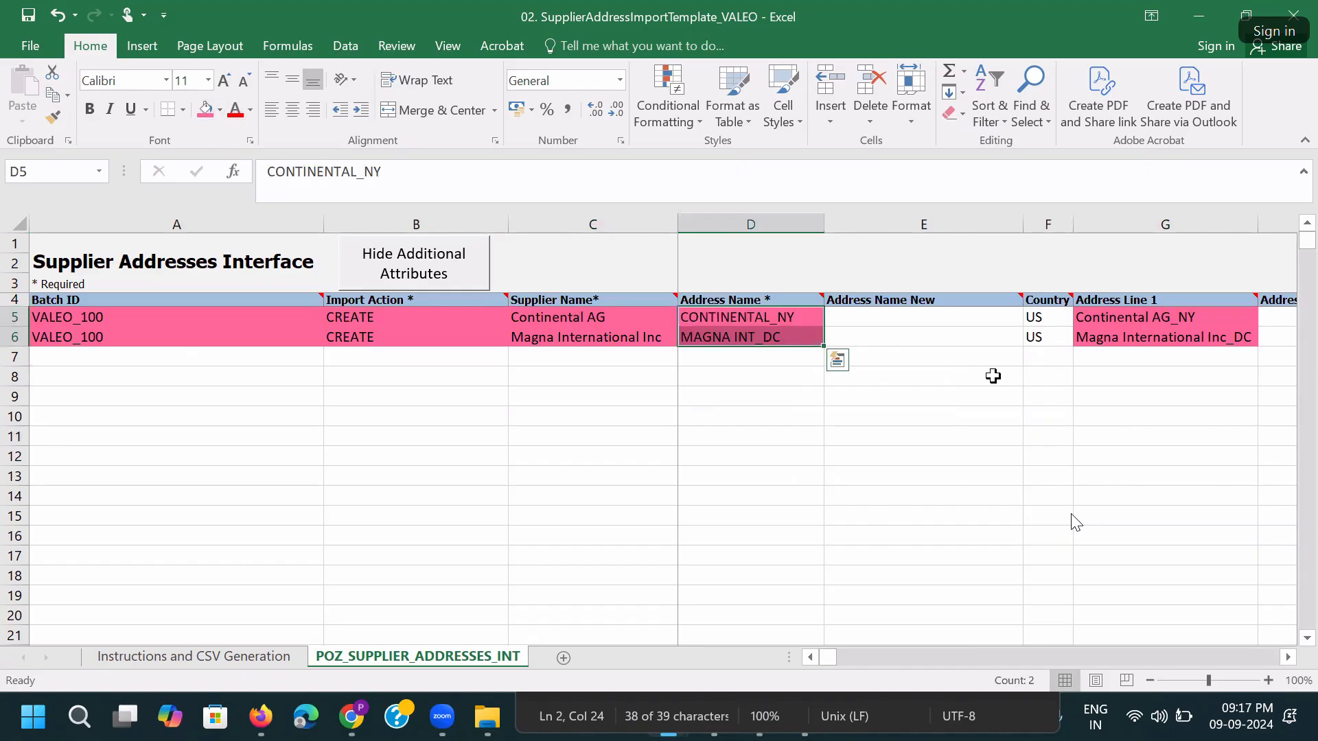
{"action": "left_click_drag", "start_coordinate": [1040, 320], "coordinate": [1040, 336]}
{"action": "left_click", "coordinate": [205, 110]}
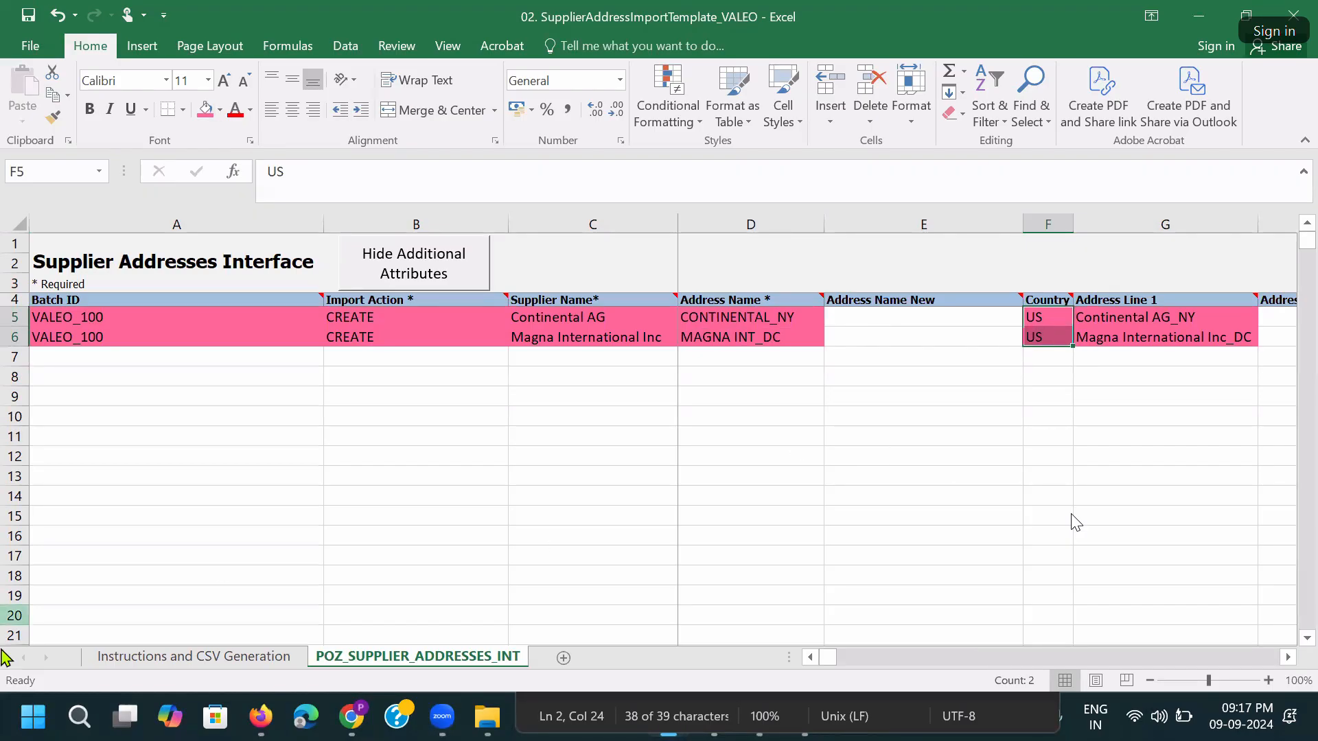
{"action": "double_click", "coordinate": [1023, 225]}
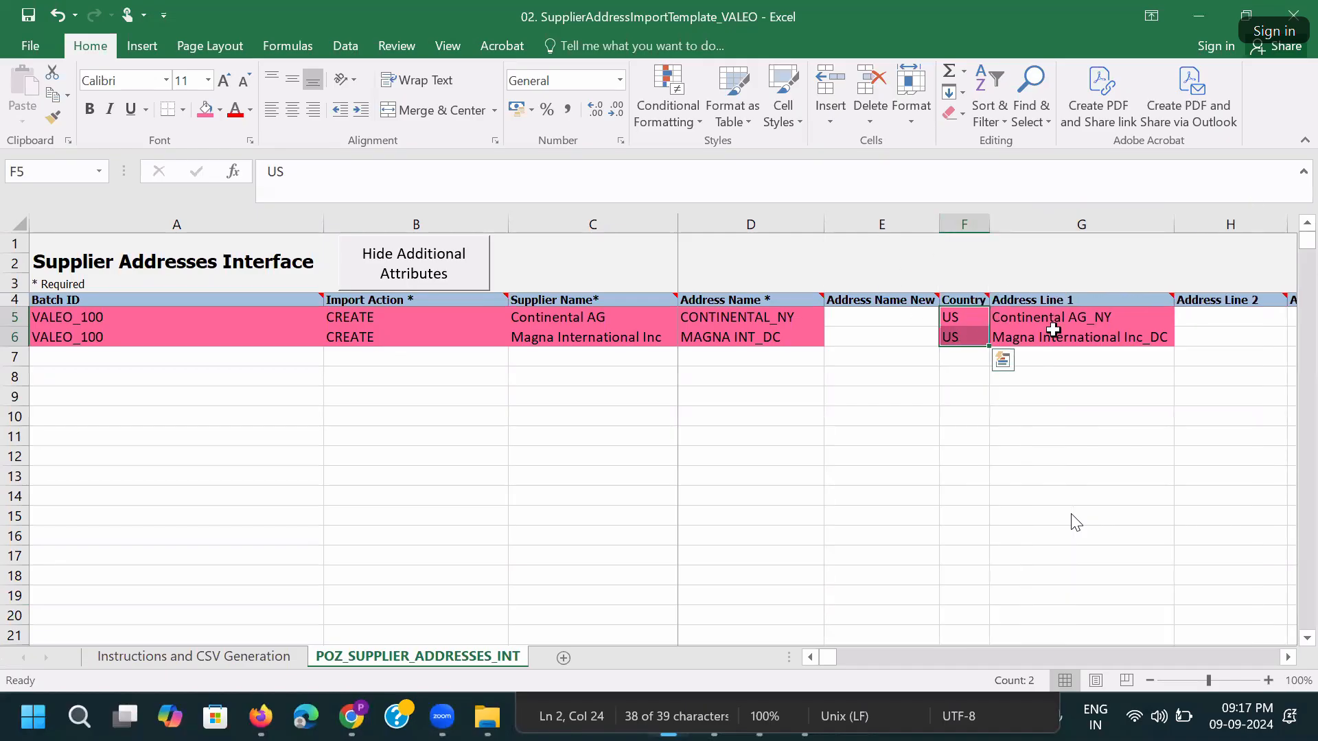
Fill the City, State and Postal code entries of both rows with pink.
{"action": "left_click", "coordinate": [1058, 327]}
{"action": "left_click_drag", "start_coordinate": [951, 318], "coordinate": [952, 337]}
{"action": "key", "text": "Right"}
{"action": "key", "text": "Right"}
{"action": "key", "text": "Right"}
{"action": "key", "text": "Right"}
{"action": "key", "text": "Right"}
{"action": "key", "text": "Right"}
{"action": "key", "text": "Right"}
{"action": "key", "text": "Right"}
{"action": "key", "text": "Right"}
{"action": "key", "text": "Right"}
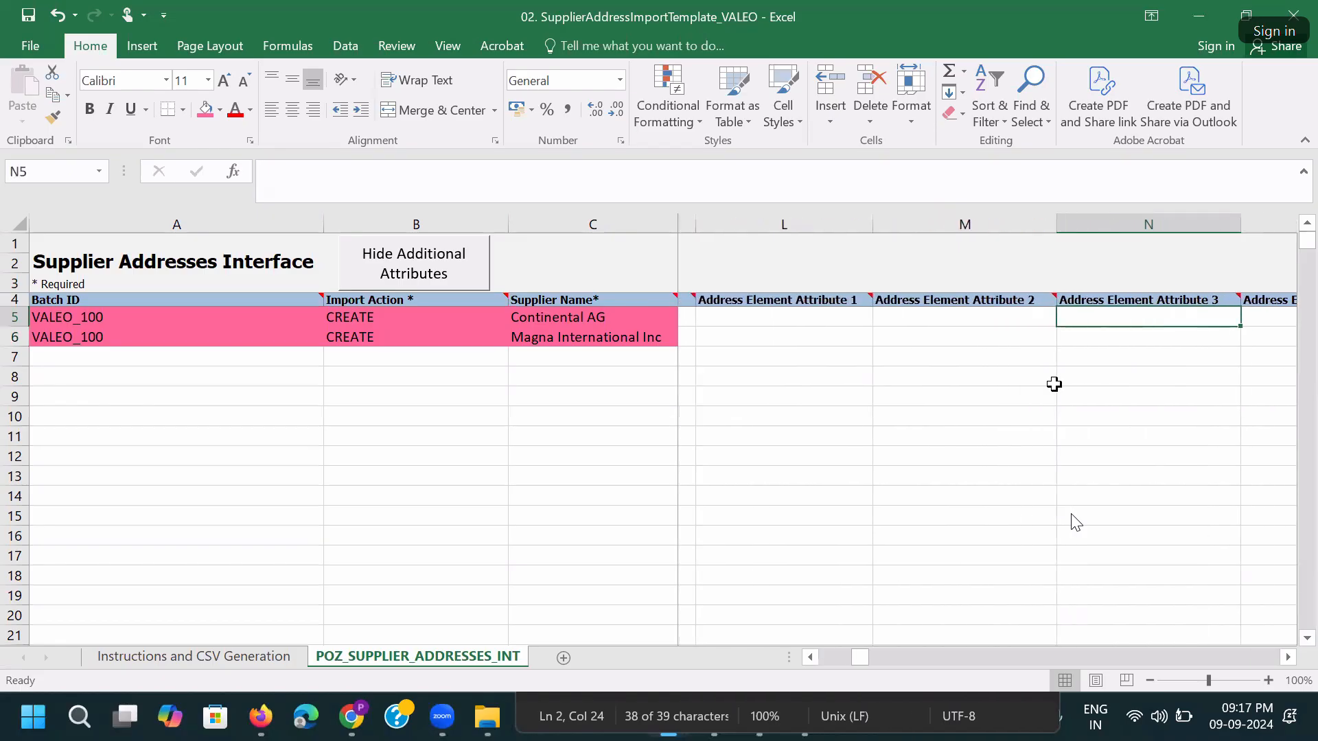
{"action": "key", "text": "Right"}
{"action": "key", "text": "Right"}
{"action": "key", "text": "Right"}
{"action": "key", "text": "Right"}
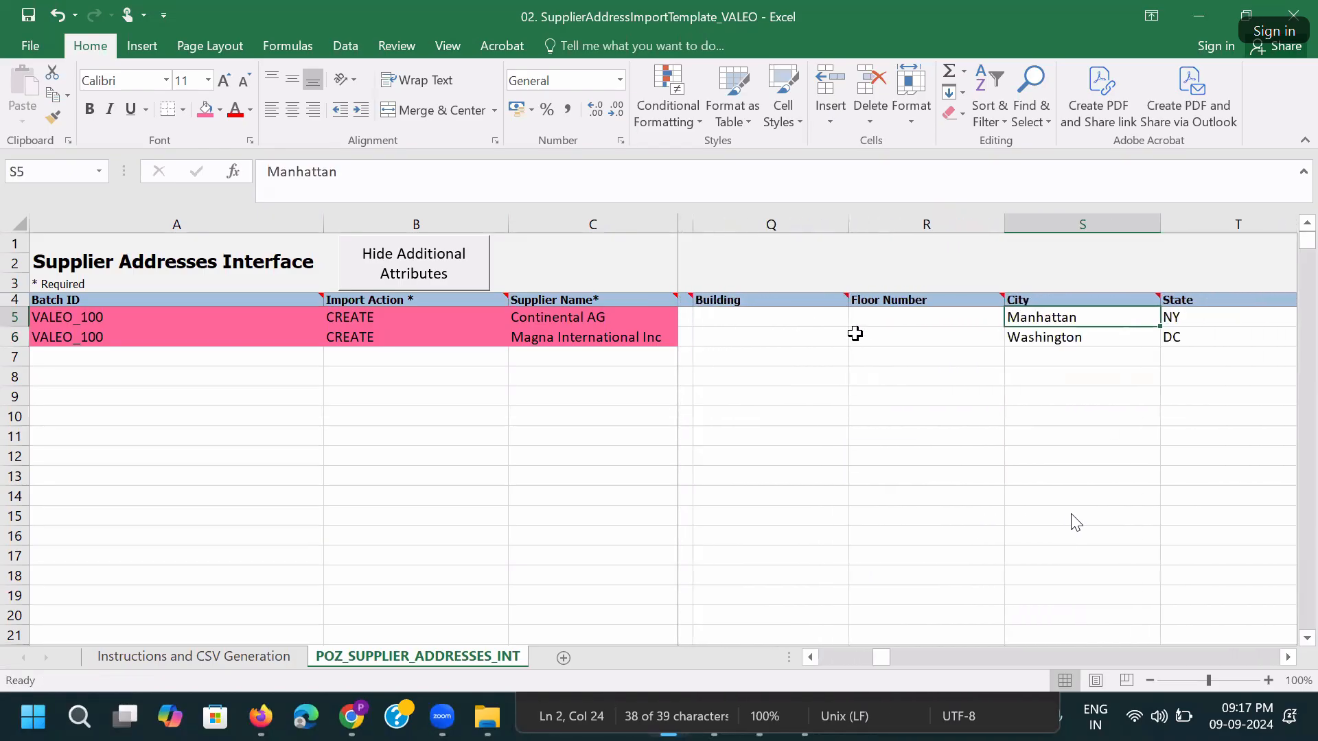
{"action": "left_click_drag", "start_coordinate": [901, 315], "coordinate": [992, 337]}
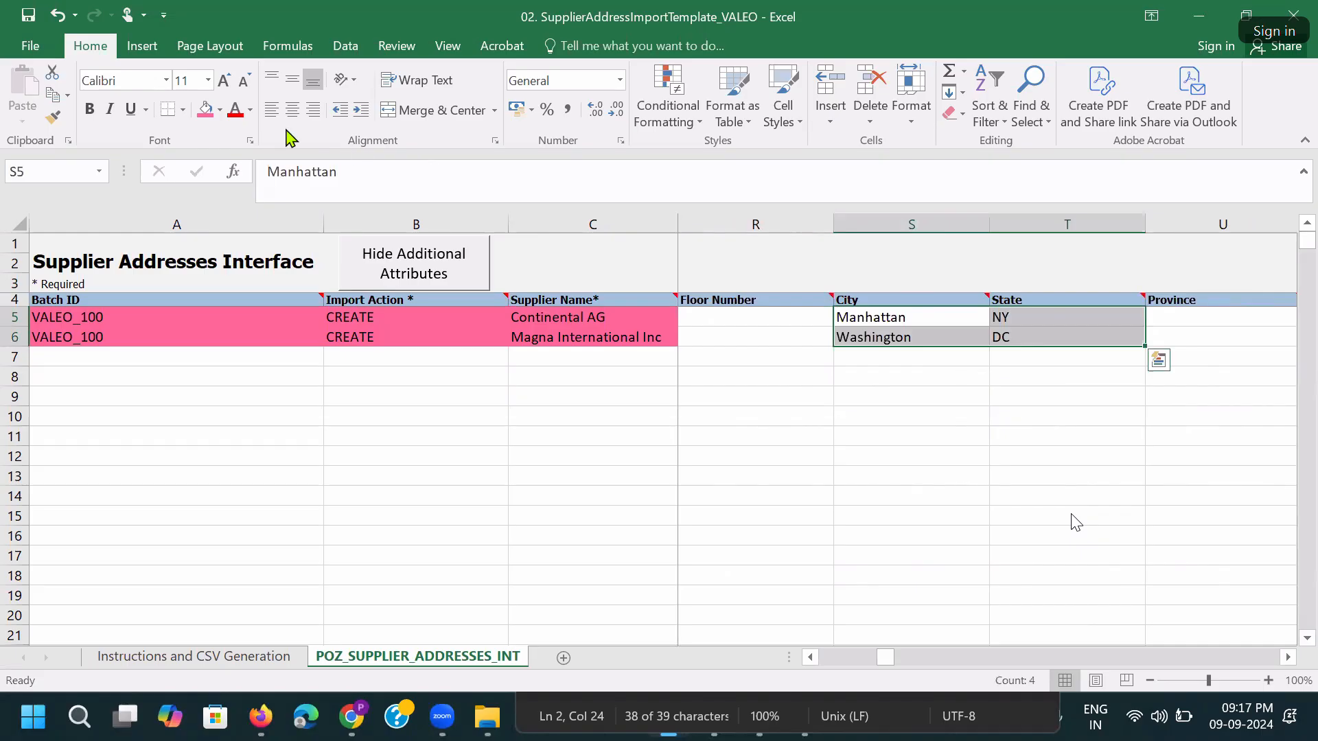
{"action": "left_click", "coordinate": [205, 110]}
{"action": "key", "text": "Up"}
{"action": "key", "text": "Right"}
{"action": "key", "text": "Right"}
{"action": "key", "text": "Right"}
{"action": "key", "text": "Right"}
{"action": "key", "text": "Right"}
{"action": "key", "text": "Right"}
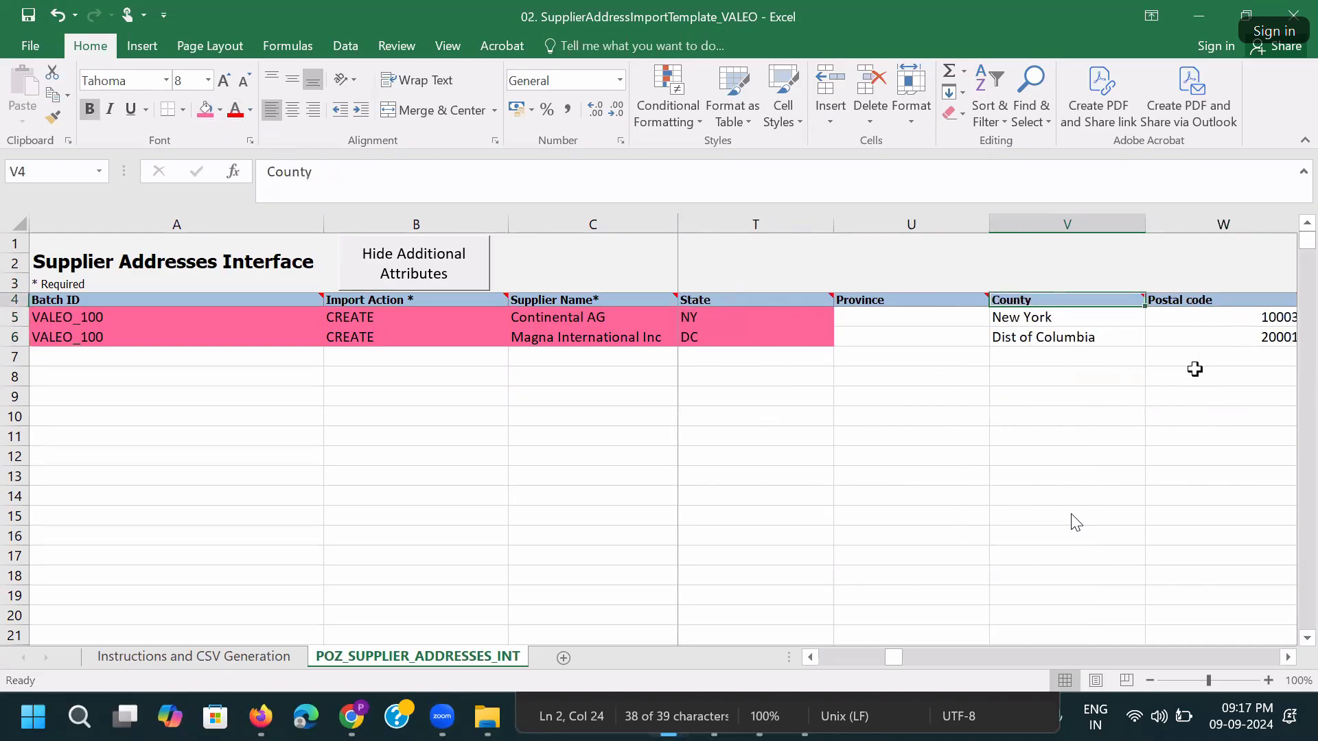
{"action": "left_click_drag", "start_coordinate": [778, 317], "coordinate": [779, 339]}
{"action": "left_click", "coordinate": [206, 110]}
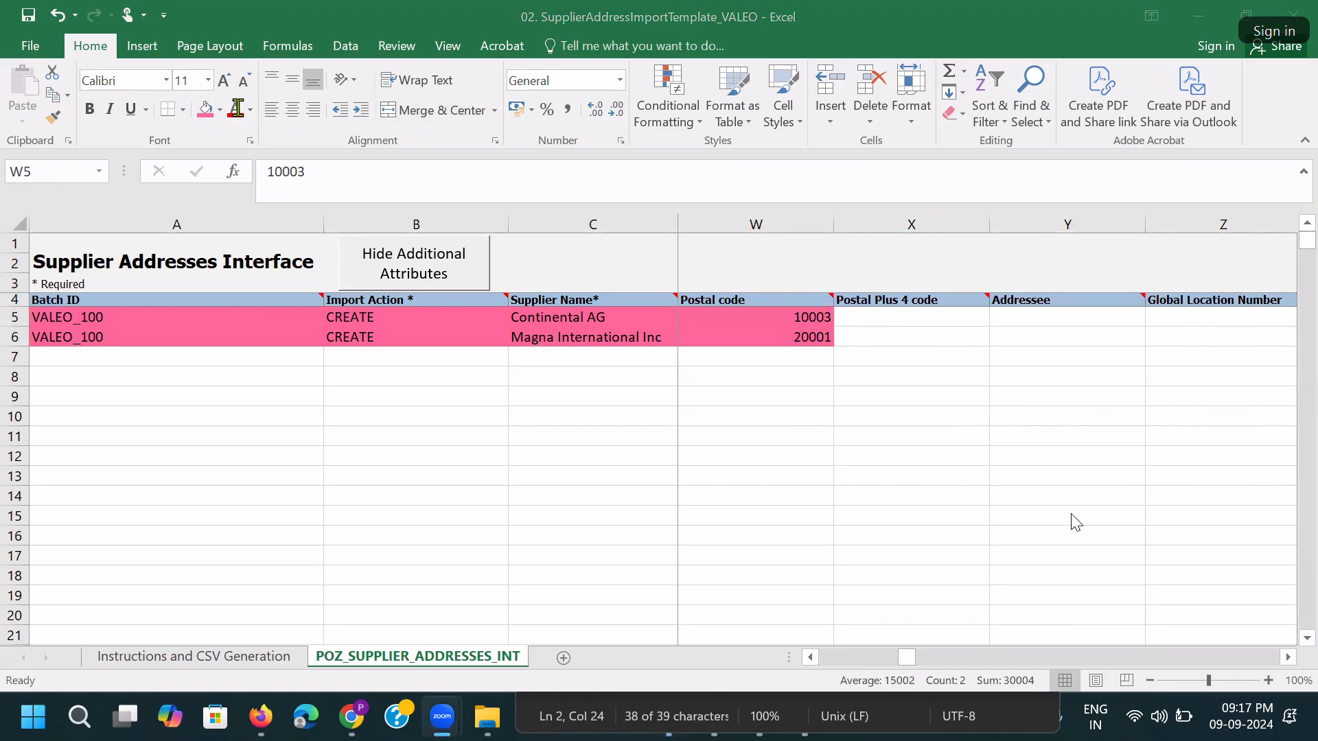
Review the remaining attribute columns and save the workbook past the personal-information warning.
{"action": "left_click", "coordinate": [881, 333]}
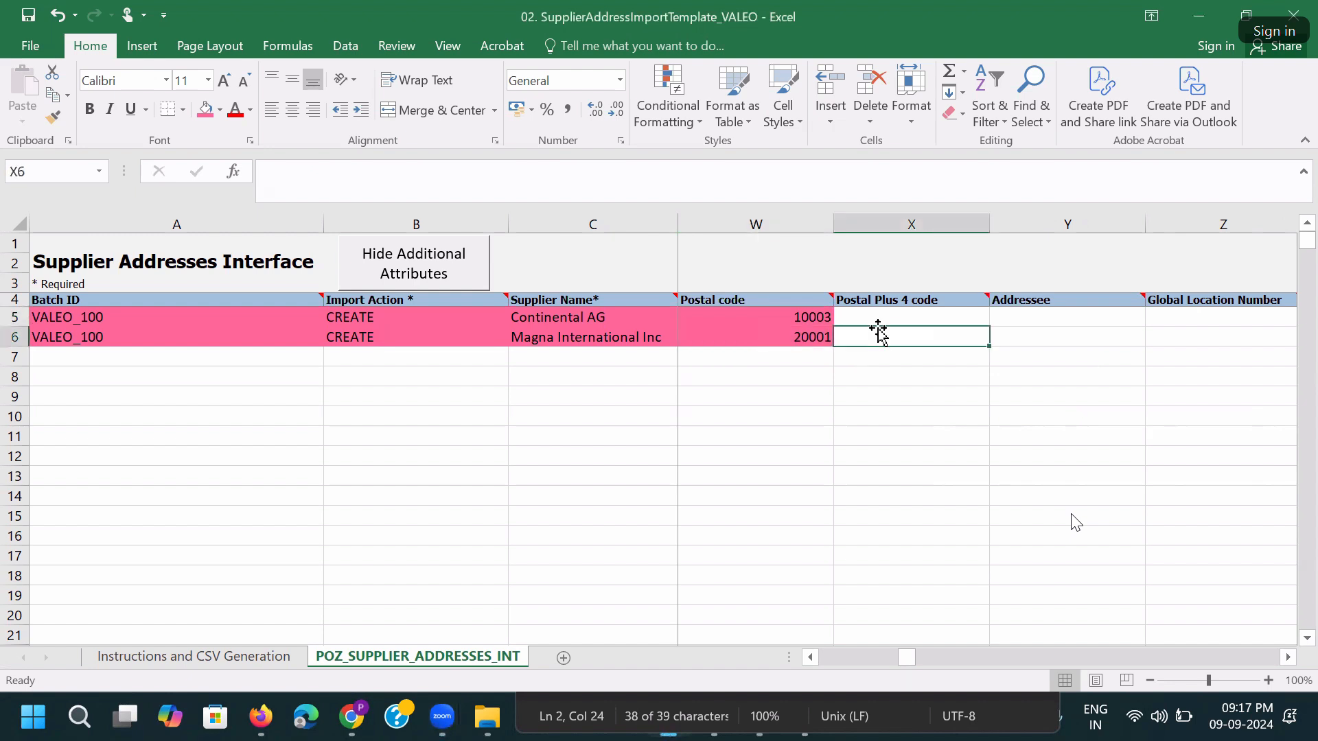
{"action": "key", "text": "Right"}
{"action": "key", "text": "Right"}
{"action": "key", "text": "Right"}
{"action": "key", "text": "Right"}
{"action": "key", "text": "Right"}
{"action": "key", "text": "Right"}
{"action": "key", "text": "Right"}
{"action": "key", "text": "Right"}
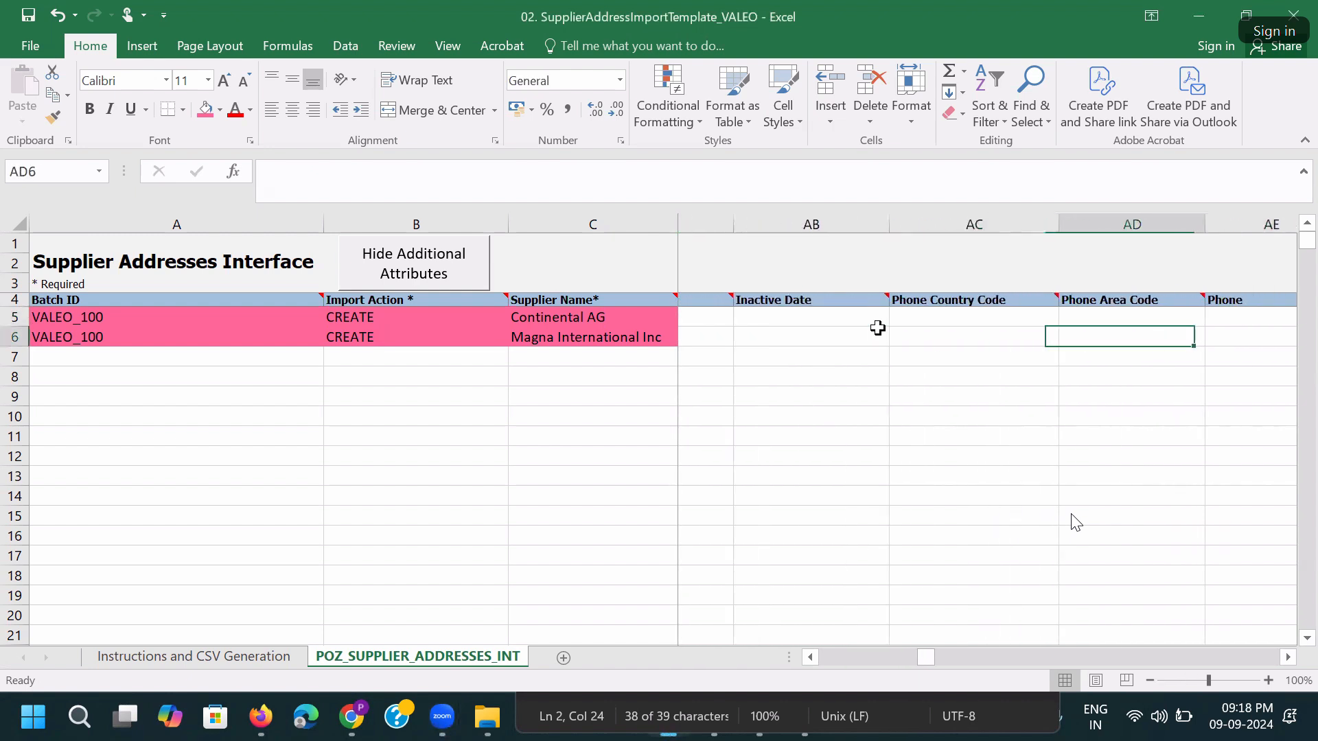
{"action": "key", "text": "Right"}
{"action": "key", "text": "Right"}
{"action": "key", "text": "Right"}
{"action": "key", "text": "Right"}
{"action": "key", "text": "Right"}
{"action": "key", "text": "Right"}
{"action": "key", "text": "Right"}
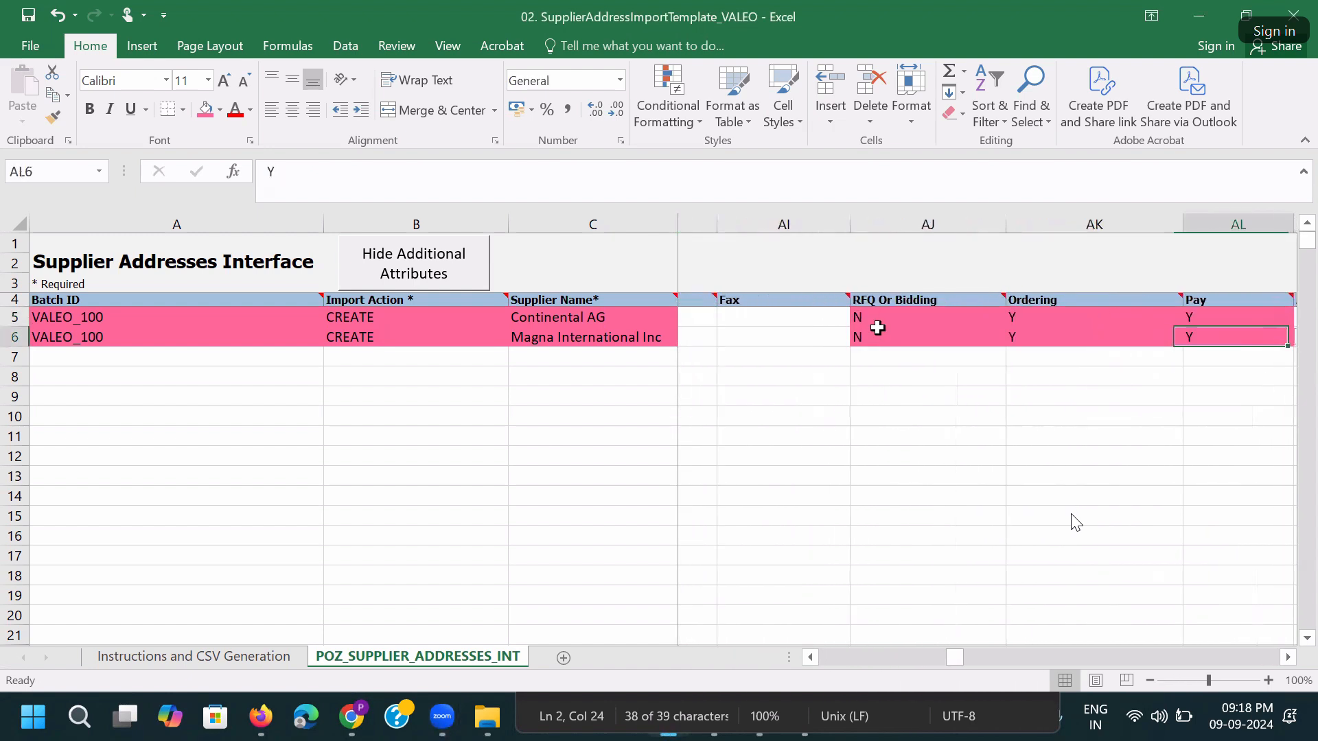
{"action": "key", "text": "Right"}
{"action": "key", "text": "Right"}
{"action": "key", "text": "Right"}
{"action": "key", "text": "Right"}
{"action": "key", "text": "Right"}
{"action": "key", "text": "Right"}
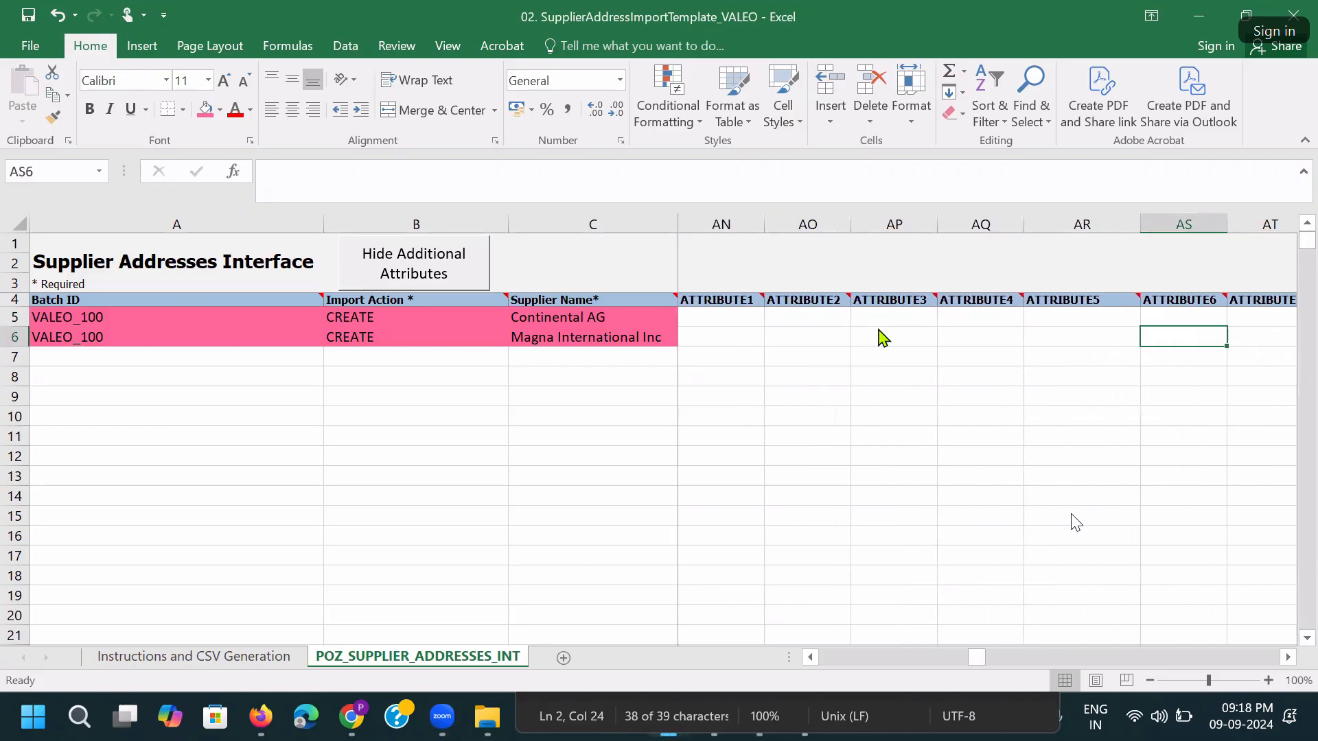
{"action": "key", "text": "Right"}
{"action": "key", "text": "Right"}
{"action": "key", "text": "Right"}
{"action": "key", "text": "Right"}
{"action": "key", "text": "Right"}
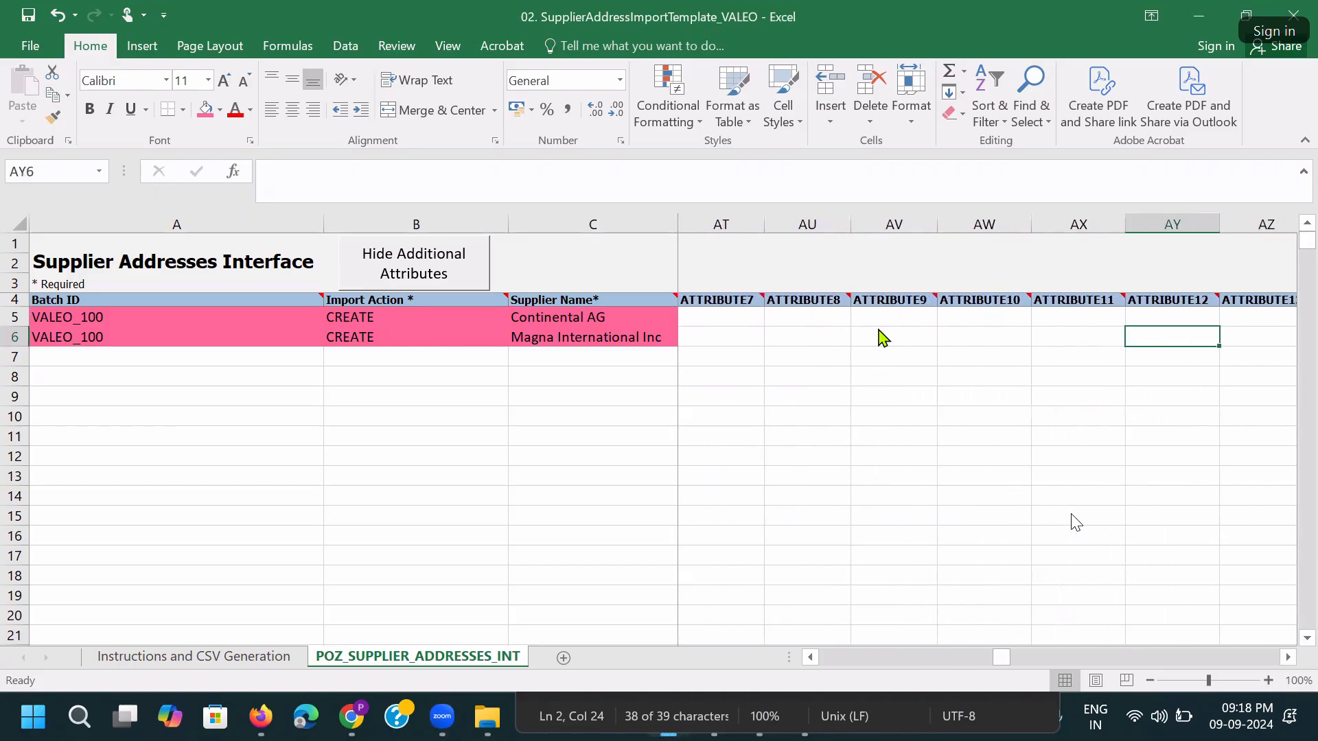
{"action": "key", "text": "Left"}
{"action": "key", "text": "Left"}
{"action": "key", "text": "Left"}
{"action": "key", "text": "Left"}
{"action": "key", "text": "Left"}
{"action": "key", "text": "Left"}
{"action": "key", "text": "Left"}
{"action": "key", "text": "Left"}
{"action": "key", "text": "Left"}
{"action": "key", "text": "Left"}
{"action": "key", "text": "Left"}
{"action": "key", "text": "Left"}
{"action": "key", "text": "Left"}
{"action": "key", "text": "Left"}
{"action": "key", "text": "Left"}
{"action": "key", "text": "Left"}
{"action": "key", "text": "Left"}
{"action": "key", "text": "Left"}
{"action": "key", "text": "Left"}
{"action": "key", "text": "Left"}
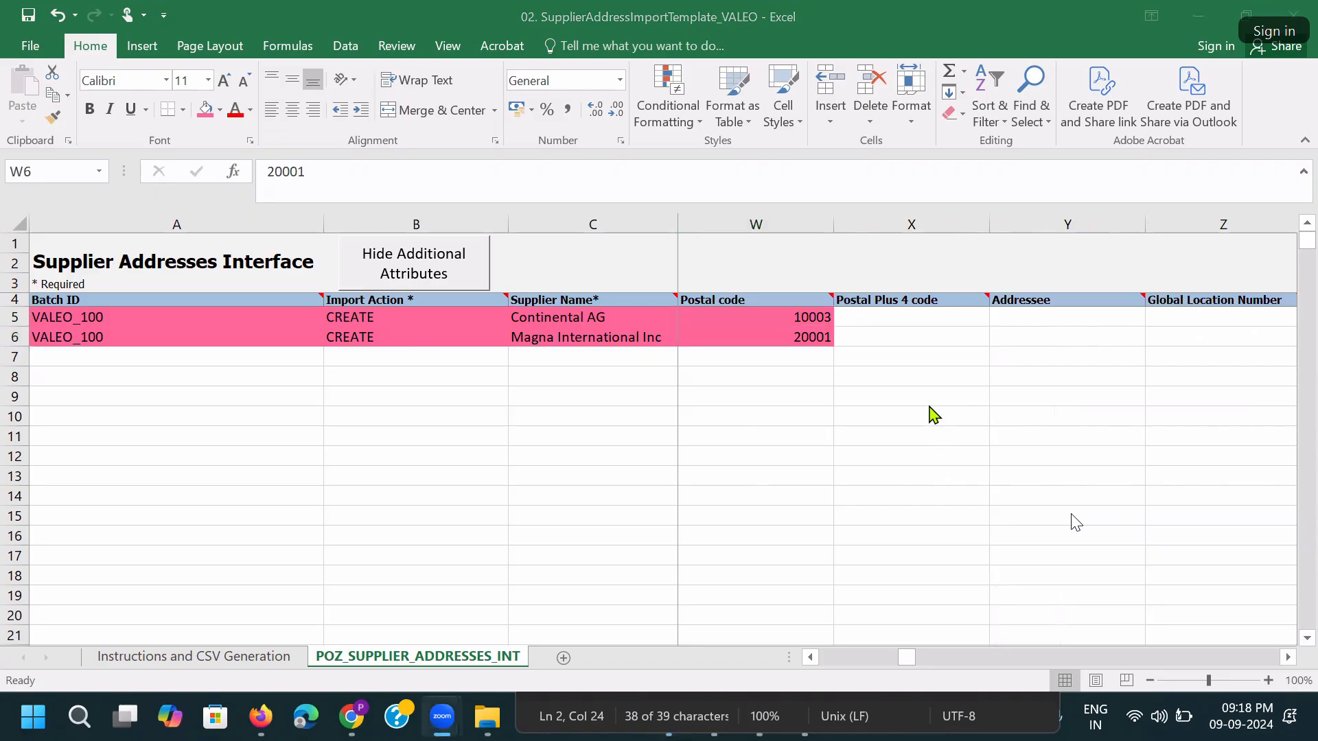
{"action": "key", "text": "ctrl+s"}
{"action": "left_click", "coordinate": [648, 412]}
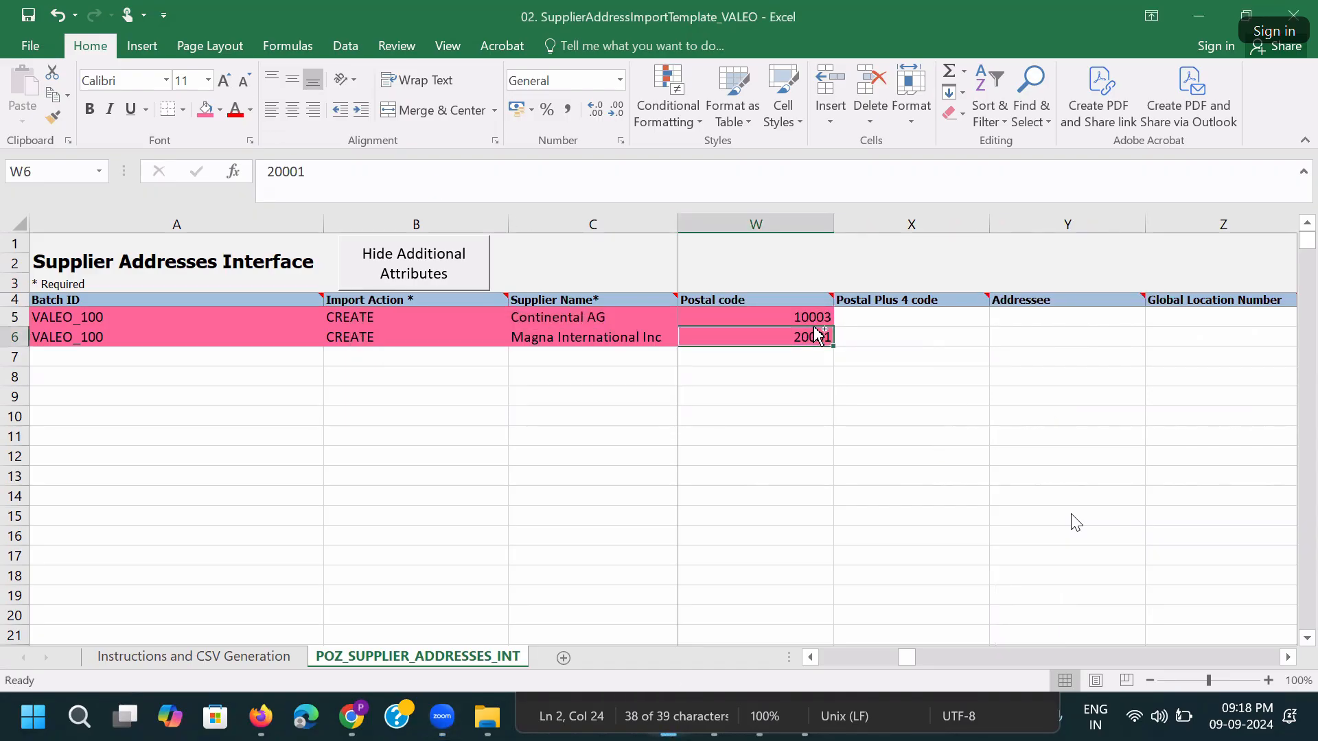
Autofit every column on the worksheet to its contents.
{"action": "key", "text": "ctrl+Home"}
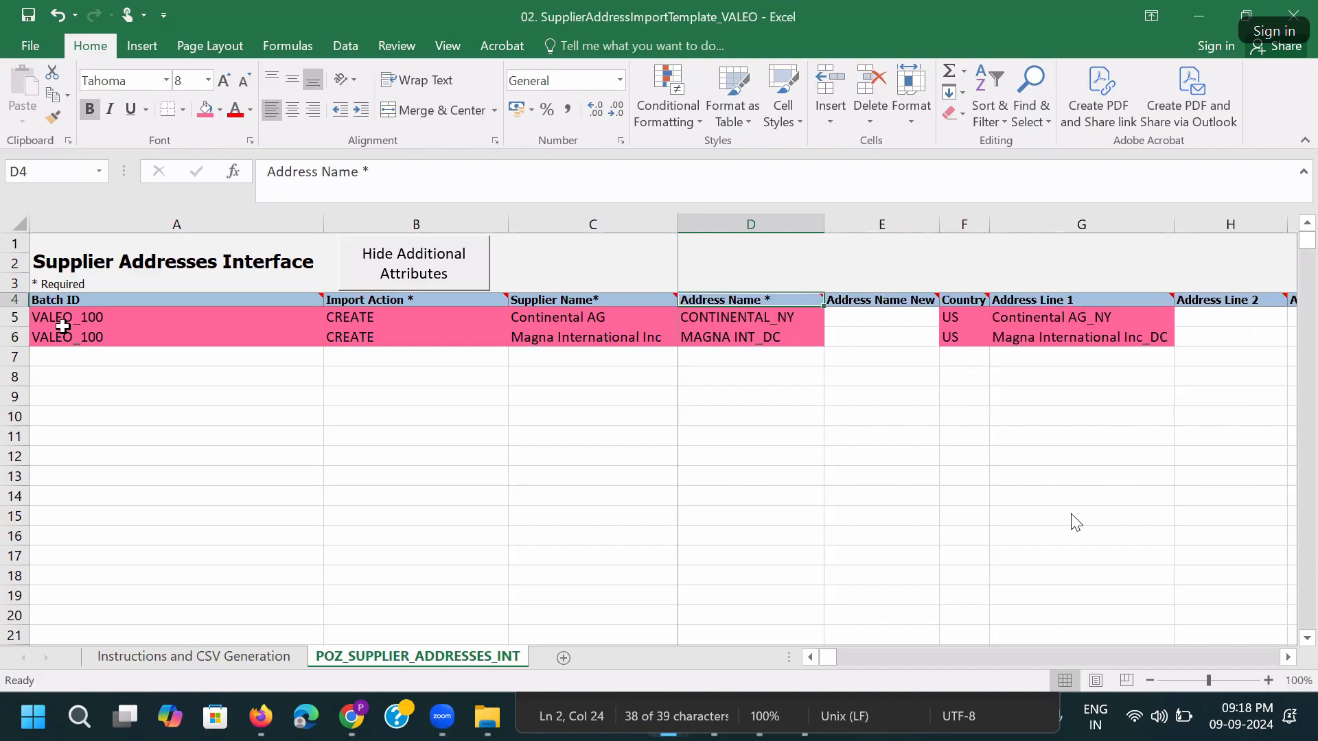
{"action": "left_click", "coordinate": [18, 224]}
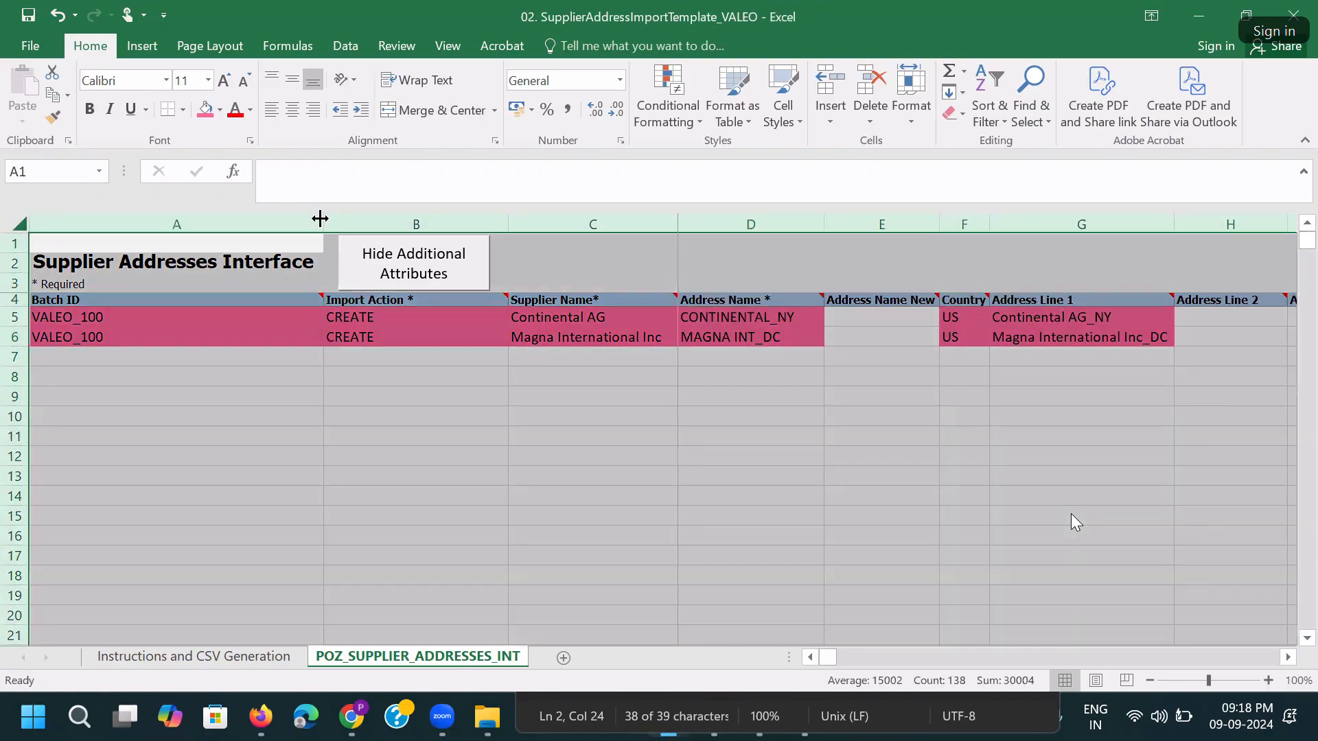
{"action": "double_click", "coordinate": [320, 218]}
{"action": "left_click", "coordinate": [741, 320]}
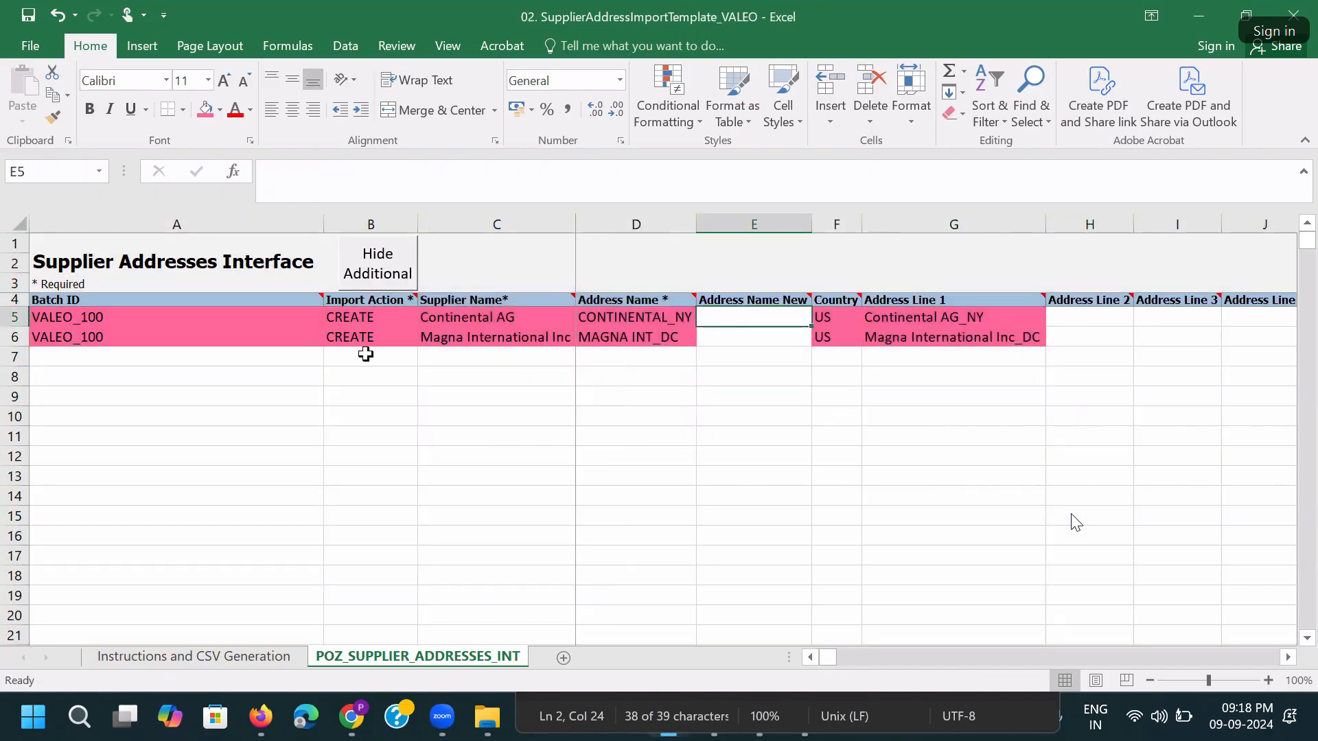
Fill both County values with pink.
{"action": "scroll", "coordinate": [831, 393], "scroll_direction": "down", "scroll_amount": 2, "text": "ctrl"}
{"action": "left_click", "coordinate": [853, 277]}
{"action": "key", "text": "Right"}
{"action": "key", "text": "Right"}
{"action": "key", "text": "Right"}
{"action": "key", "text": "Right"}
{"action": "key", "text": "Right"}
{"action": "key", "text": "Right"}
{"action": "key", "text": "Right"}
{"action": "key", "text": "Right"}
{"action": "key", "text": "Right"}
{"action": "key", "text": "Right"}
{"action": "key", "text": "Right"}
{"action": "key", "text": "Right"}
{"action": "key", "text": "Right"}
{"action": "key", "text": "Right"}
{"action": "key", "text": "Right"}
{"action": "key", "text": "Right"}
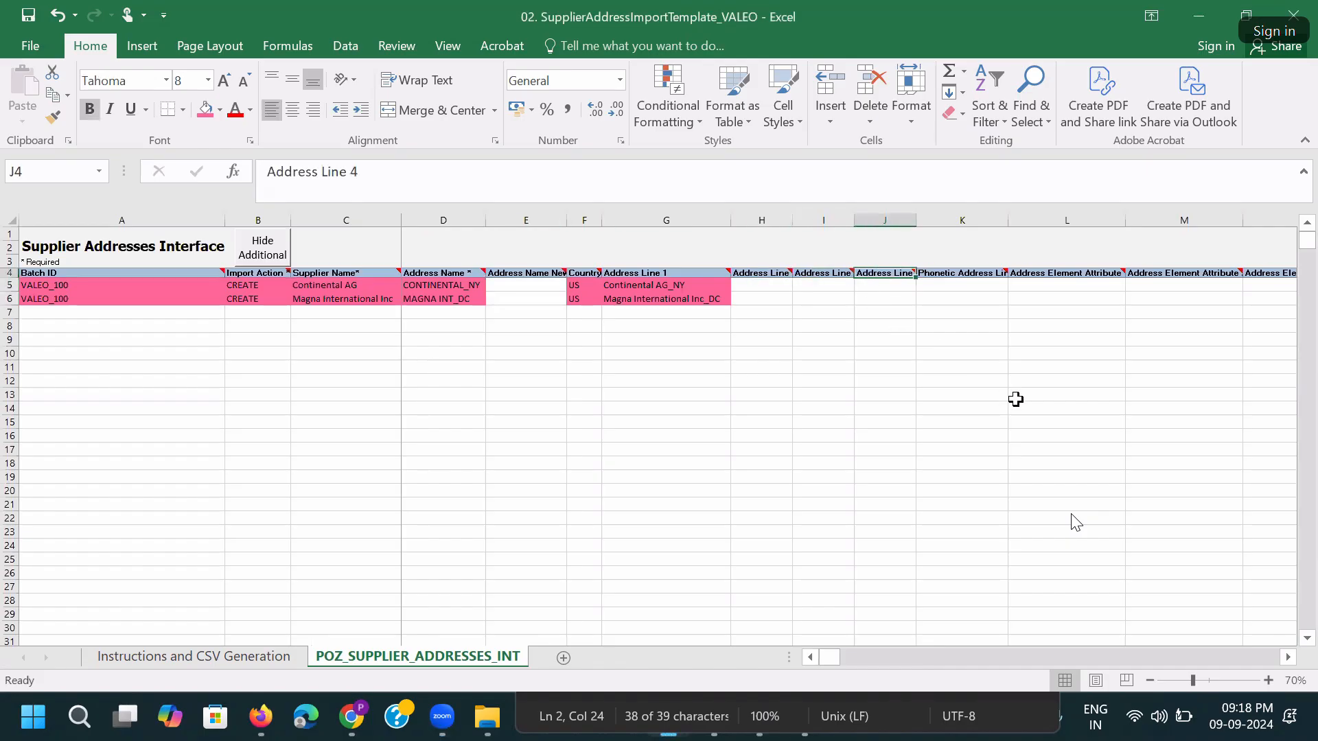
{"action": "key", "text": "Right"}
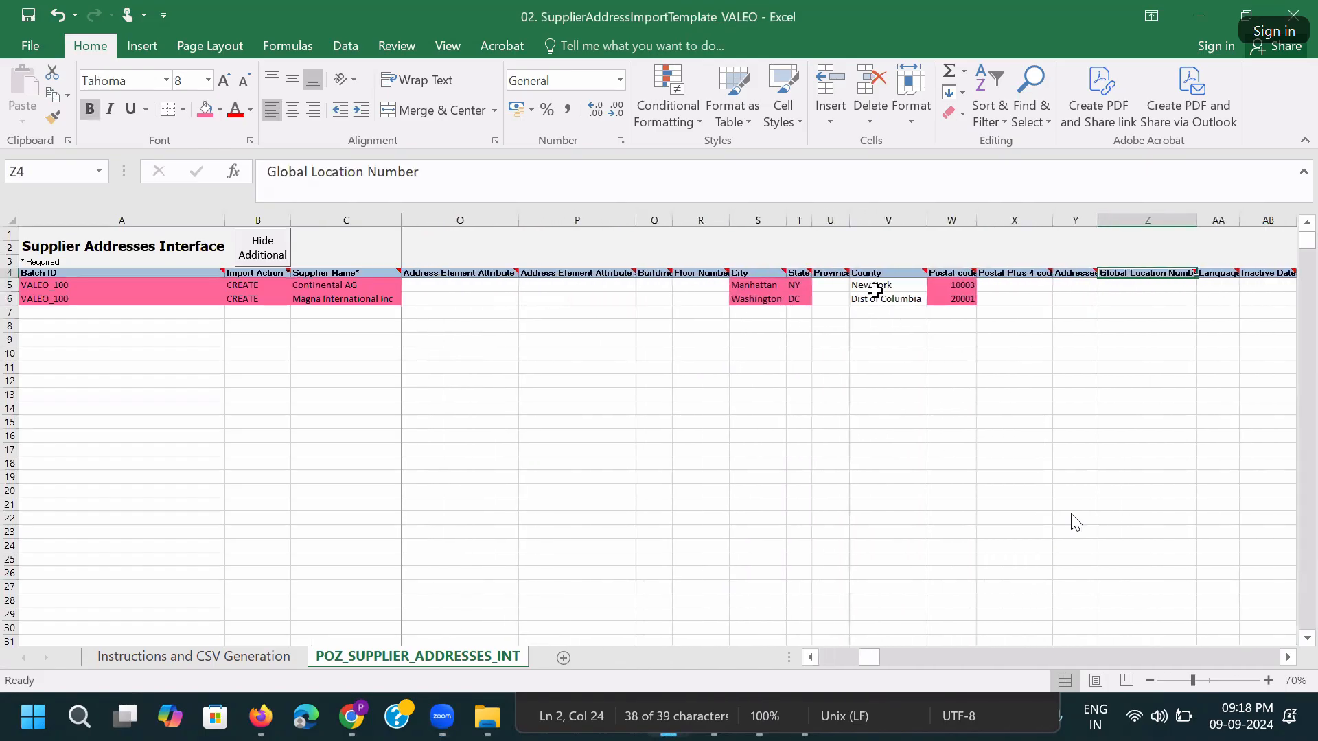
{"action": "left_click_drag", "start_coordinate": [876, 289], "coordinate": [876, 300]}
{"action": "left_click", "coordinate": [205, 111]}
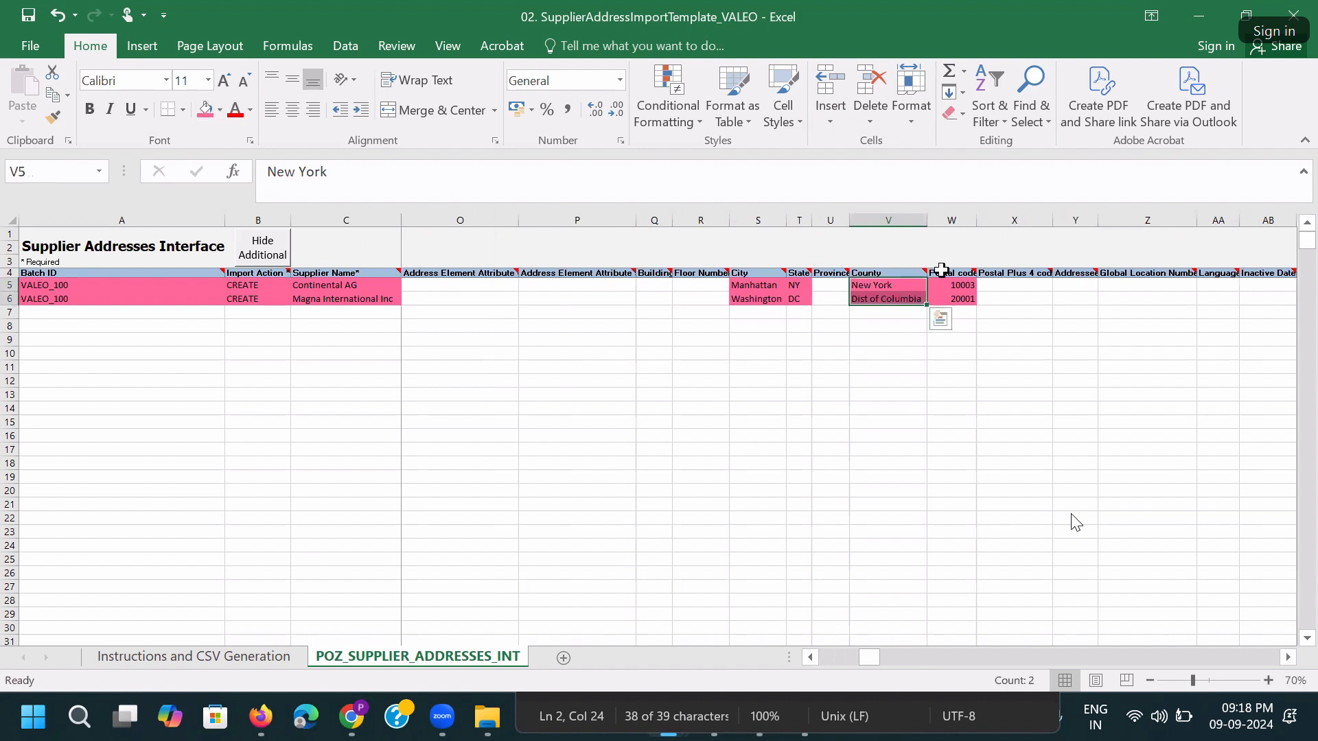
Check the last columns, save the workbook again, and switch windows.
{"action": "key", "text": "Right"}
{"action": "key", "text": "Right"}
{"action": "key", "text": "Right"}
{"action": "key", "text": "Right"}
{"action": "key", "text": "Right"}
{"action": "key", "text": "Right"}
{"action": "key", "text": "Right"}
{"action": "key", "text": "Right"}
{"action": "key", "text": "Right"}
{"action": "key", "text": "Right"}
{"action": "key", "text": "Right"}
{"action": "key", "text": "Right"}
{"action": "key", "text": "Right"}
{"action": "key", "text": "Right"}
{"action": "key", "text": "Right"}
{"action": "key", "text": "Right"}
{"action": "key", "text": "Right"}
{"action": "key", "text": "Right"}
{"action": "key", "text": "Right"}
{"action": "key", "text": "Right"}
{"action": "key", "text": "Right"}
{"action": "key", "text": "Right"}
{"action": "key", "text": "Right"}
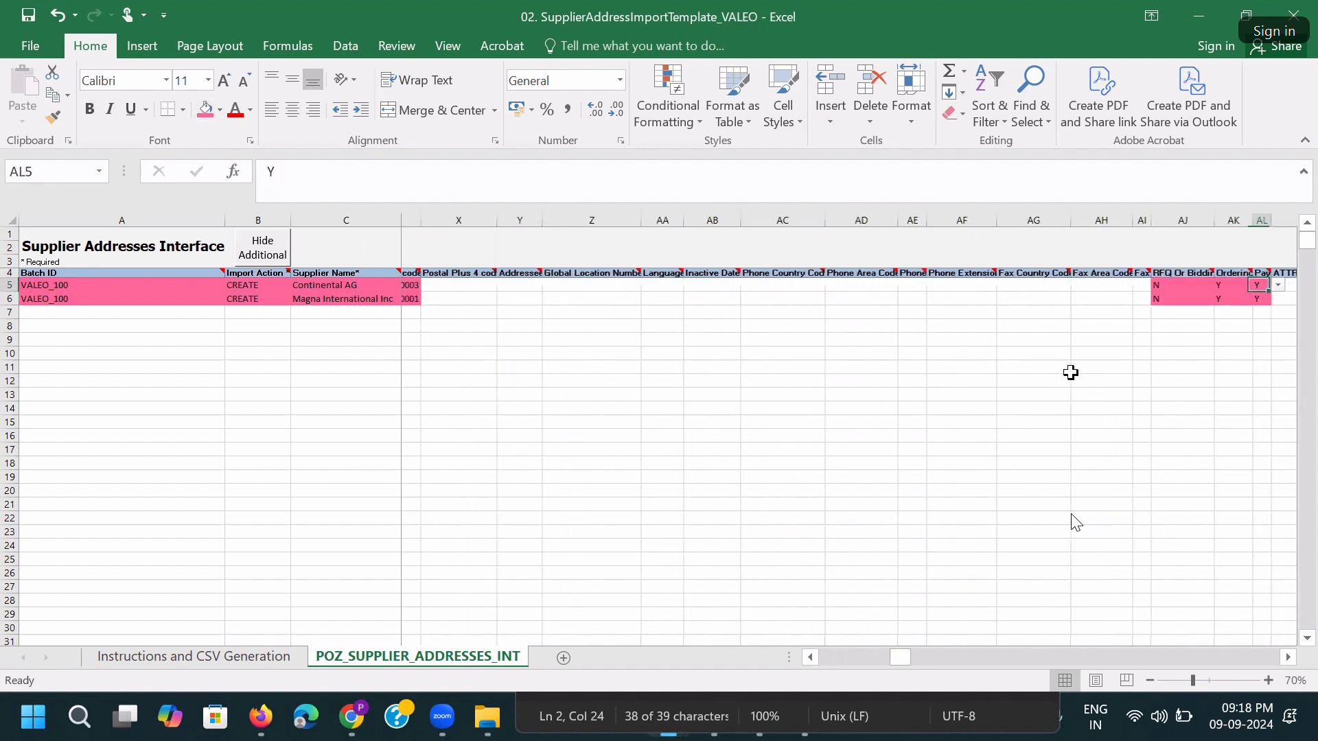
{"action": "key", "text": "Right"}
{"action": "key", "text": "Right"}
{"action": "key", "text": "Right"}
{"action": "key", "text": "Right"}
{"action": "key", "text": "Right"}
{"action": "key", "text": "Right"}
{"action": "key", "text": "Right"}
{"action": "key", "text": "Right"}
{"action": "key", "text": "Right"}
{"action": "key", "text": "Right"}
{"action": "key", "text": "Right"}
{"action": "key", "text": "Right"}
{"action": "key", "text": "Right"}
{"action": "key", "text": "Right"}
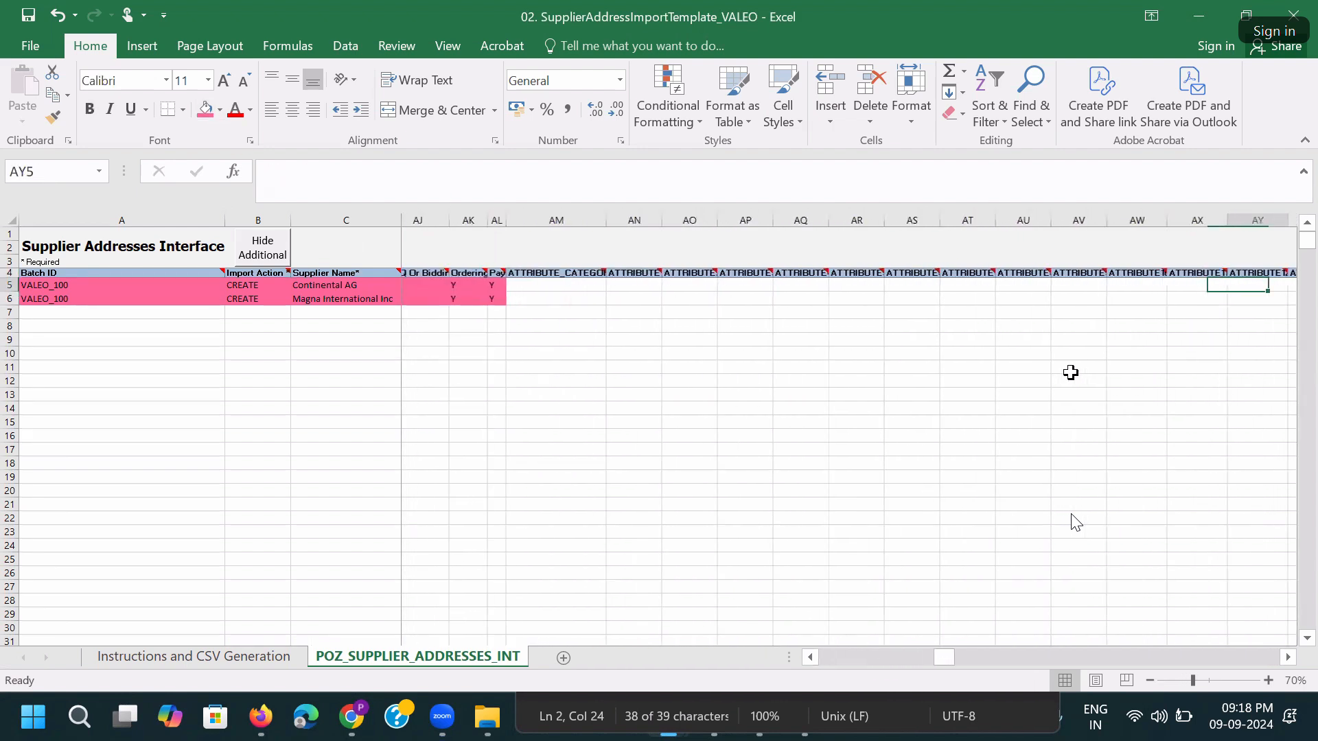
{"action": "key", "text": "ctrl+s"}
{"action": "left_click", "coordinate": [642, 411]}
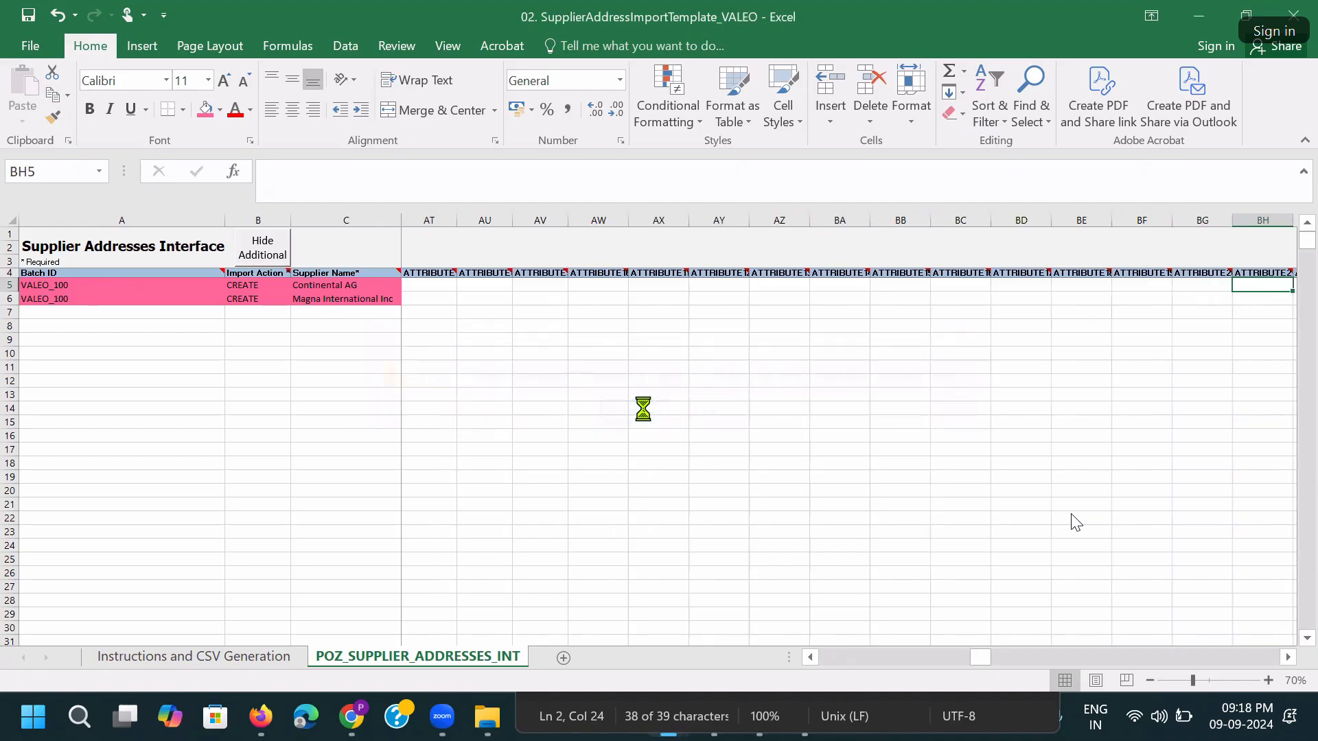
{"action": "left_click", "coordinate": [643, 408]}
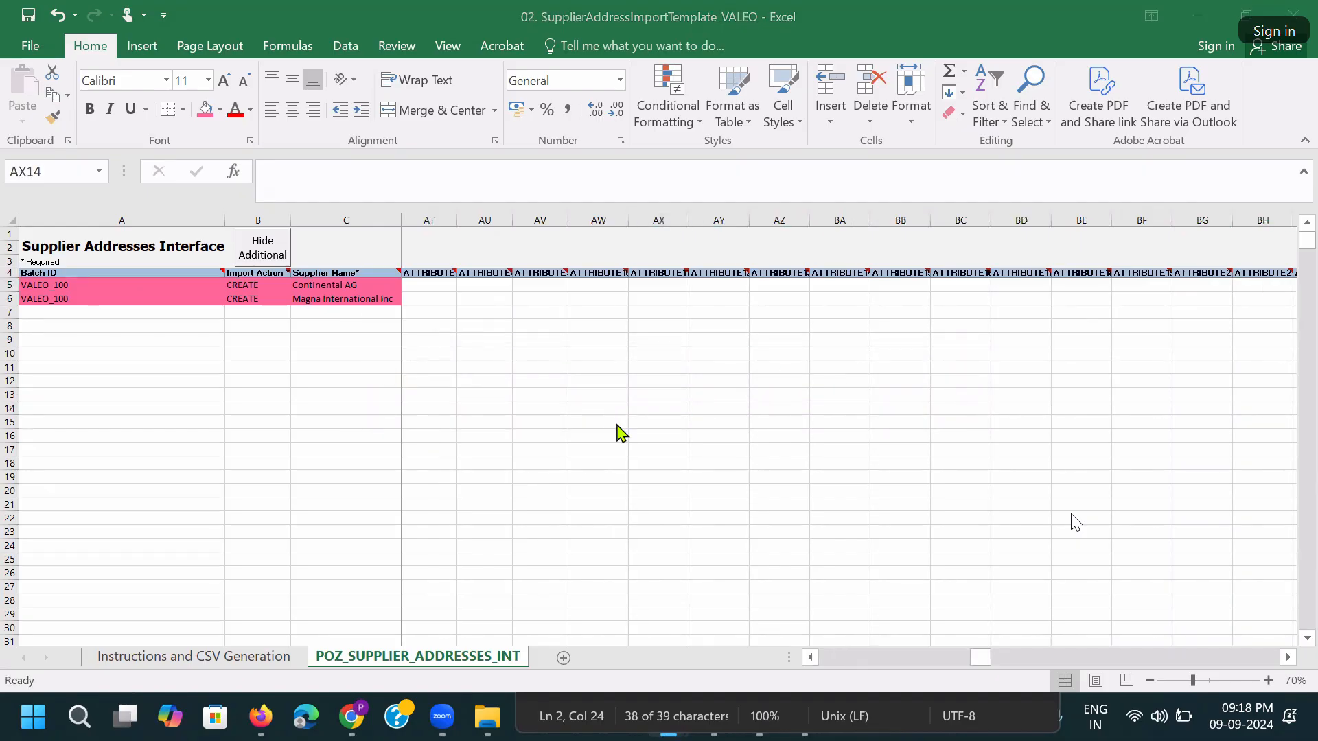
{"action": "key", "text": "alt+Tab"}
{"action": "key", "text": "alt+Tab"}
{"action": "key", "text": "alt+Tab"}
{"action": "key", "text": "alt+Tab"}
{"action": "key", "text": "alt+Tab"}
{"action": "key", "text": "alt+Tab"}
{"action": "key", "text": "alt+Tab"}
{"action": "key", "text": "alt+Tab"}
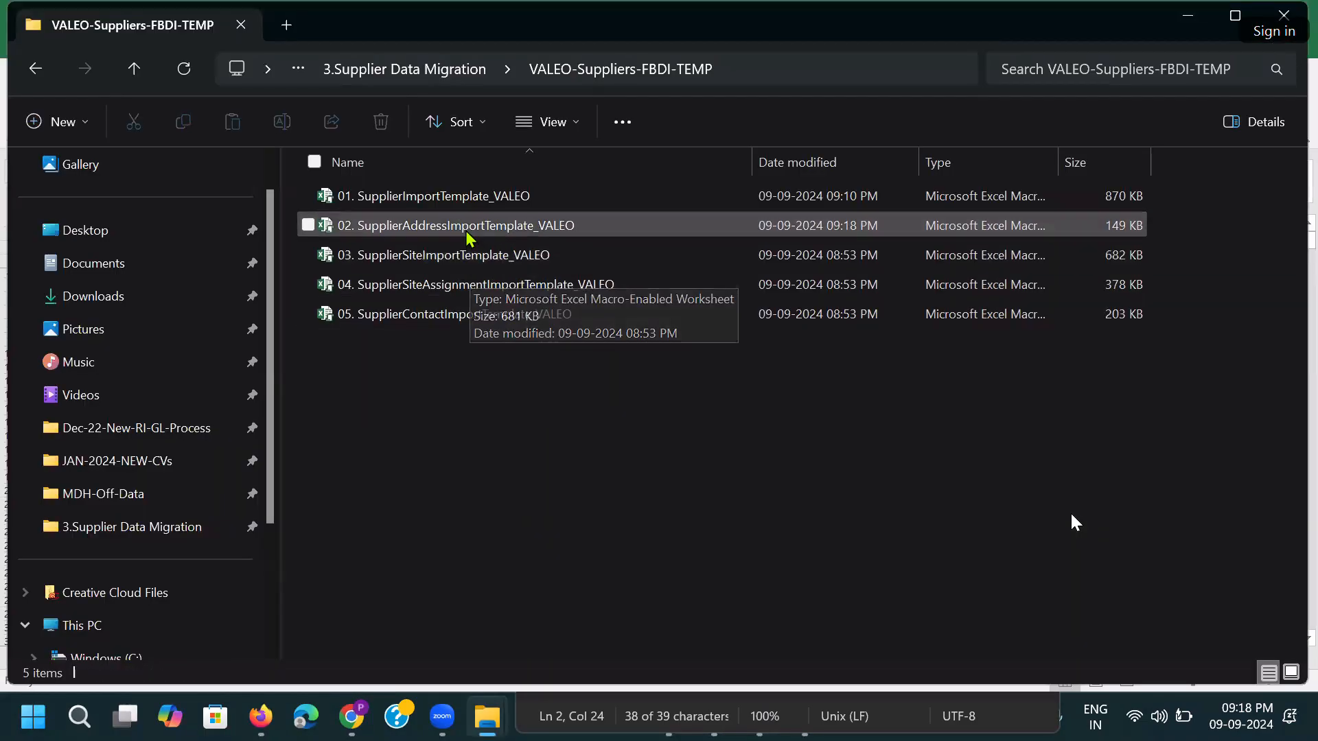
Open 03. SupplierSiteImportTemplate_VALEO from the VALEO-Suppliers-FBDI-TEMP folder.
{"action": "double_click", "coordinate": [467, 259]}
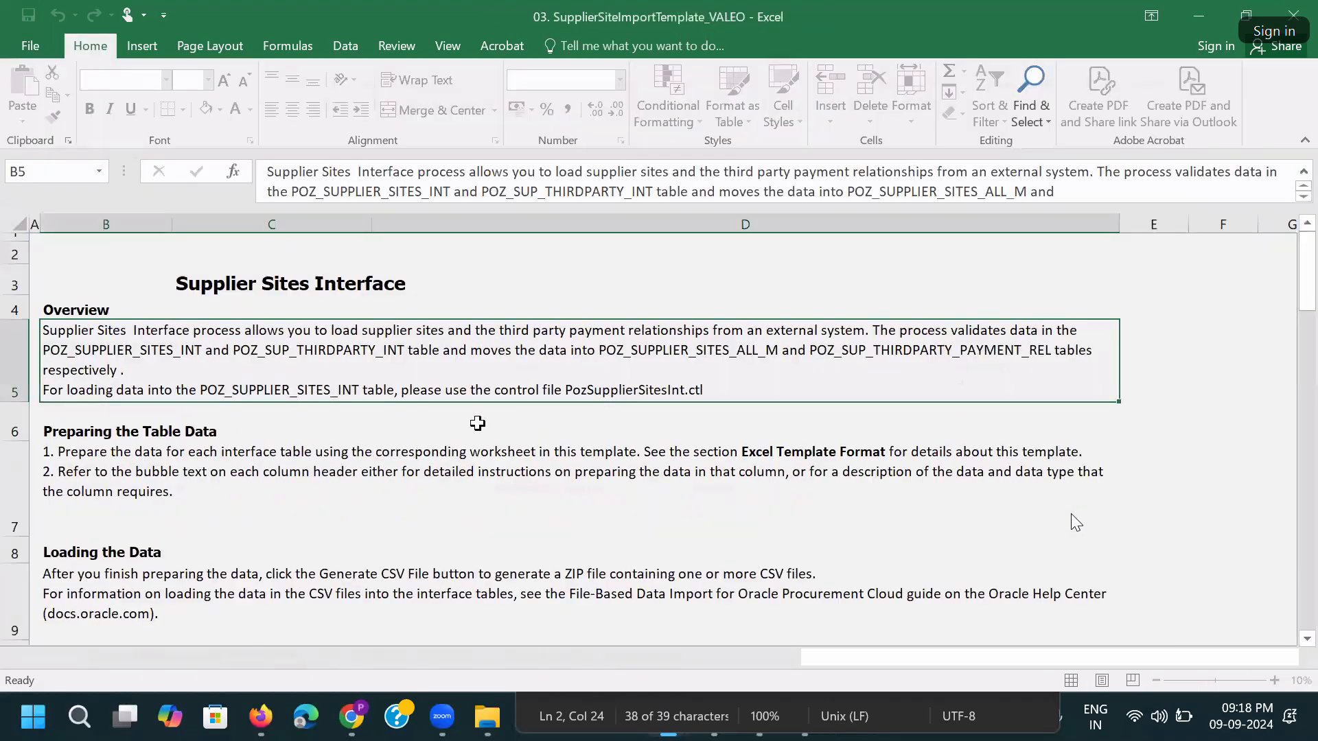
Delete ZotWare sample rows 5–6 on Third_Party_Pay_Relationships, then go back to POZ_SUPPLIER_SITES_INT.
{"action": "left_click", "coordinate": [364, 658]}
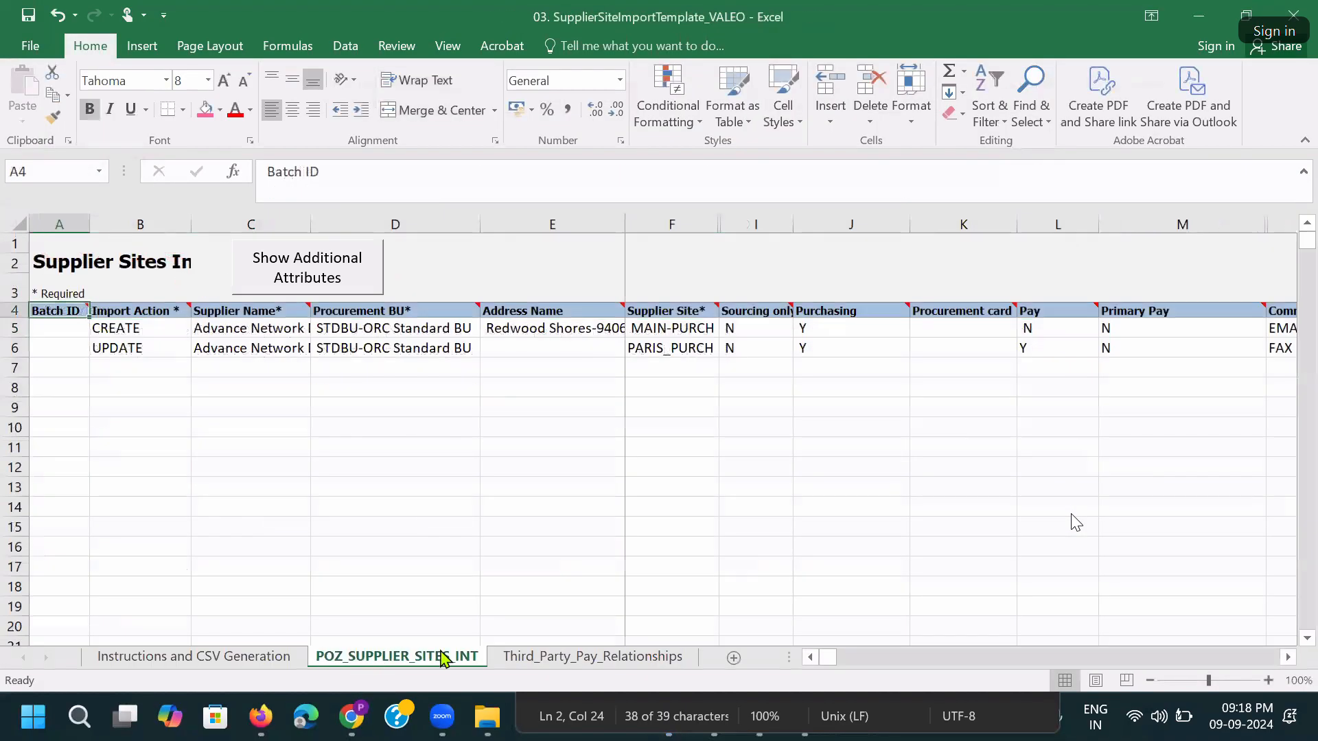
{"action": "left_click", "coordinate": [568, 664]}
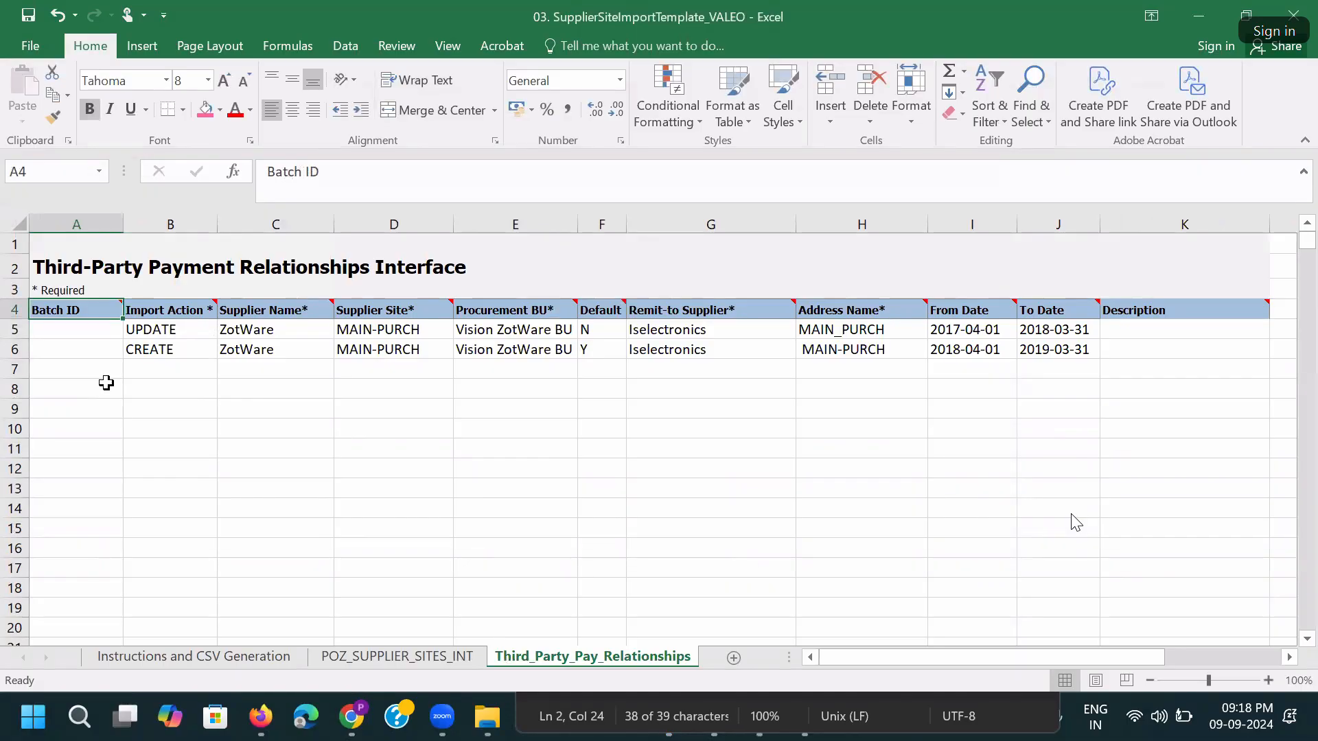
{"action": "left_click_drag", "start_coordinate": [16, 330], "coordinate": [26, 350]}
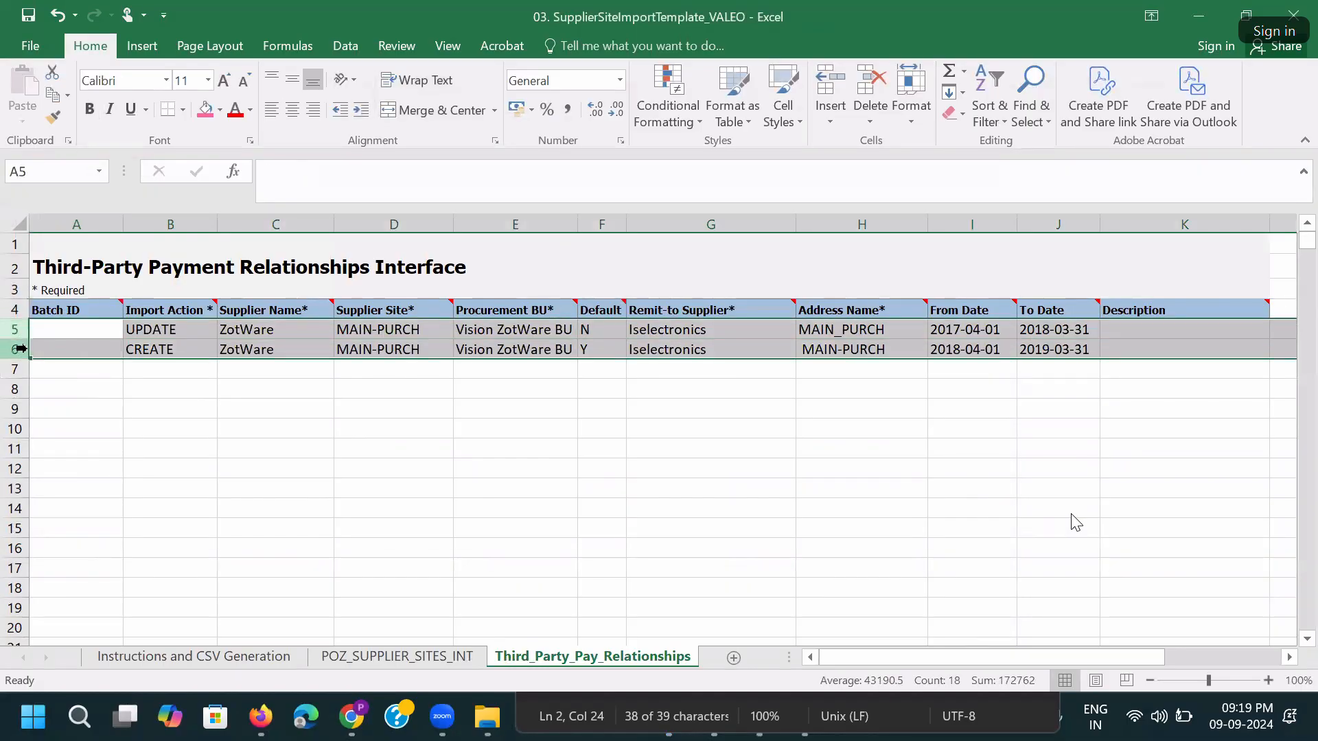
{"action": "scroll", "coordinate": [13, 340], "scroll_direction": "down", "scroll_amount": 2}
{"action": "right_click", "coordinate": [7, 294]}
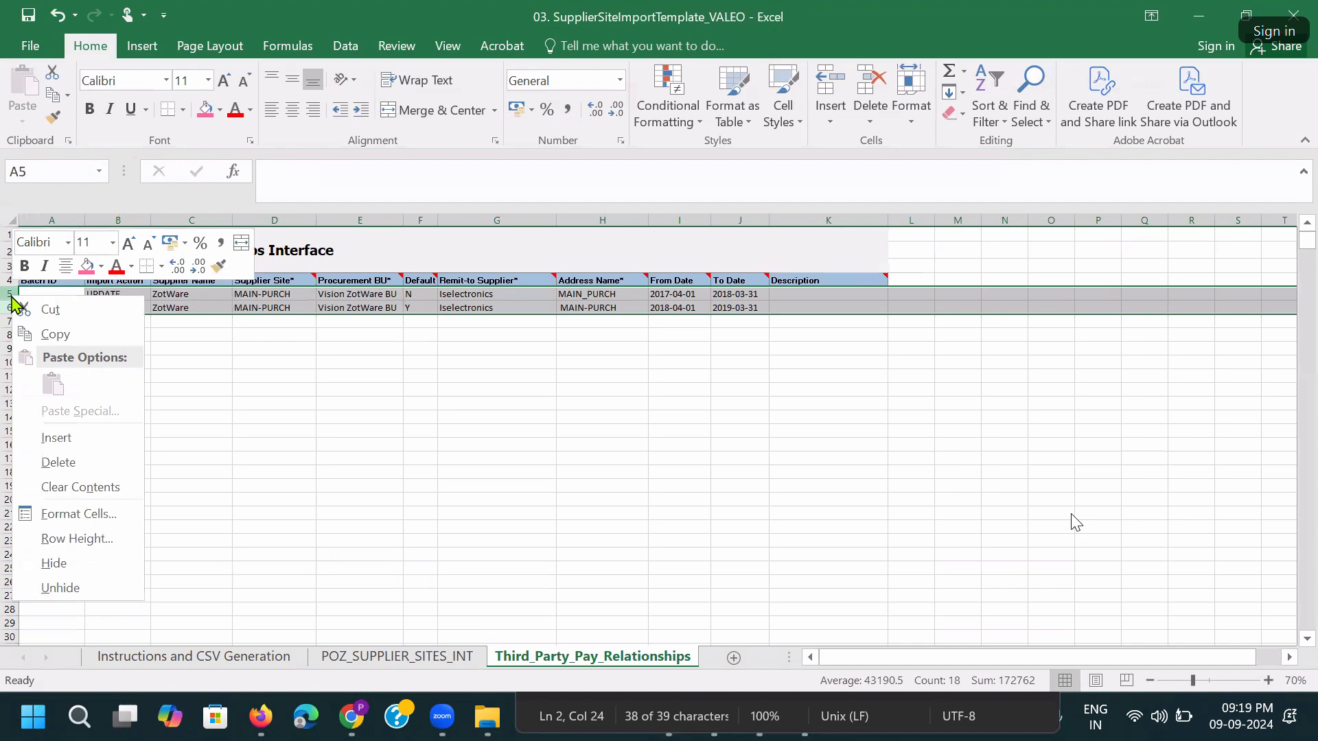
{"action": "left_click", "coordinate": [50, 460]}
{"action": "left_click", "coordinate": [576, 526]}
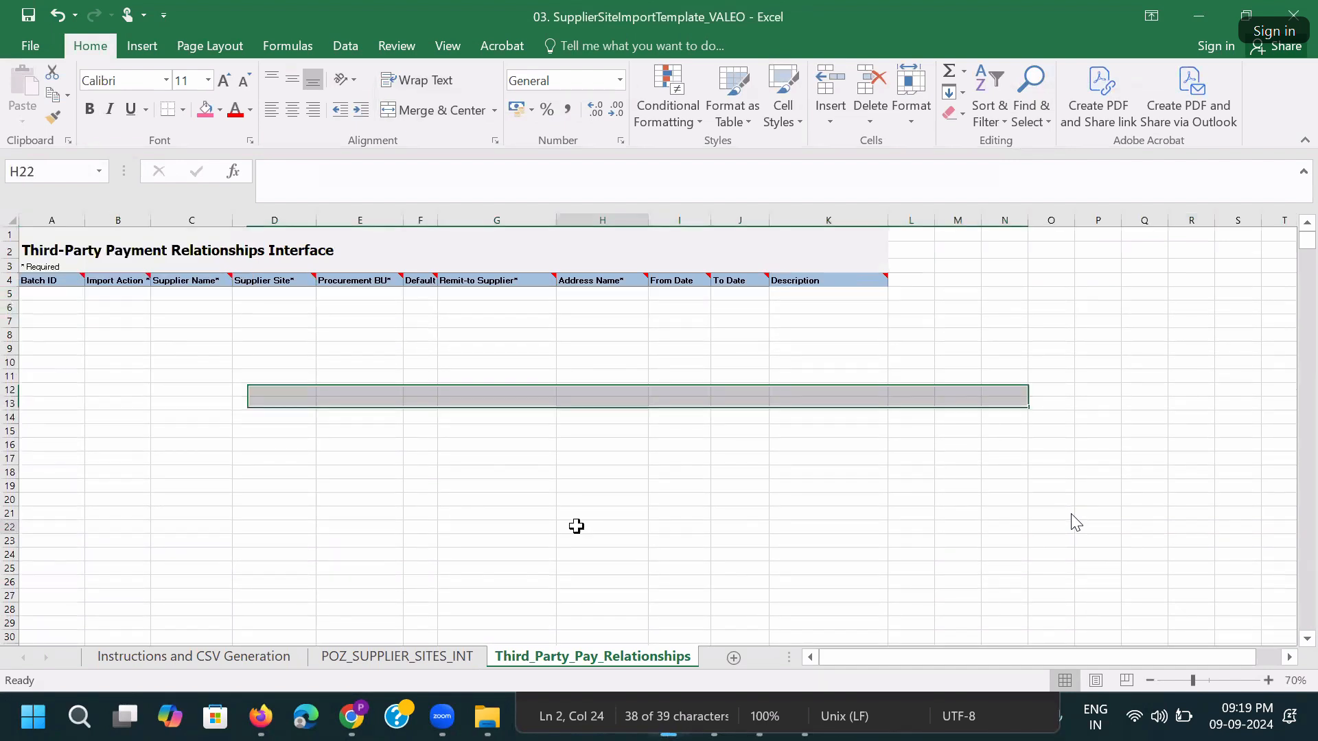
{"action": "left_click", "coordinate": [397, 657]}
{"action": "left_click", "coordinate": [434, 448]}
{"action": "scroll", "coordinate": [531, 447], "scroll_direction": "down", "scroll_amount": 1}
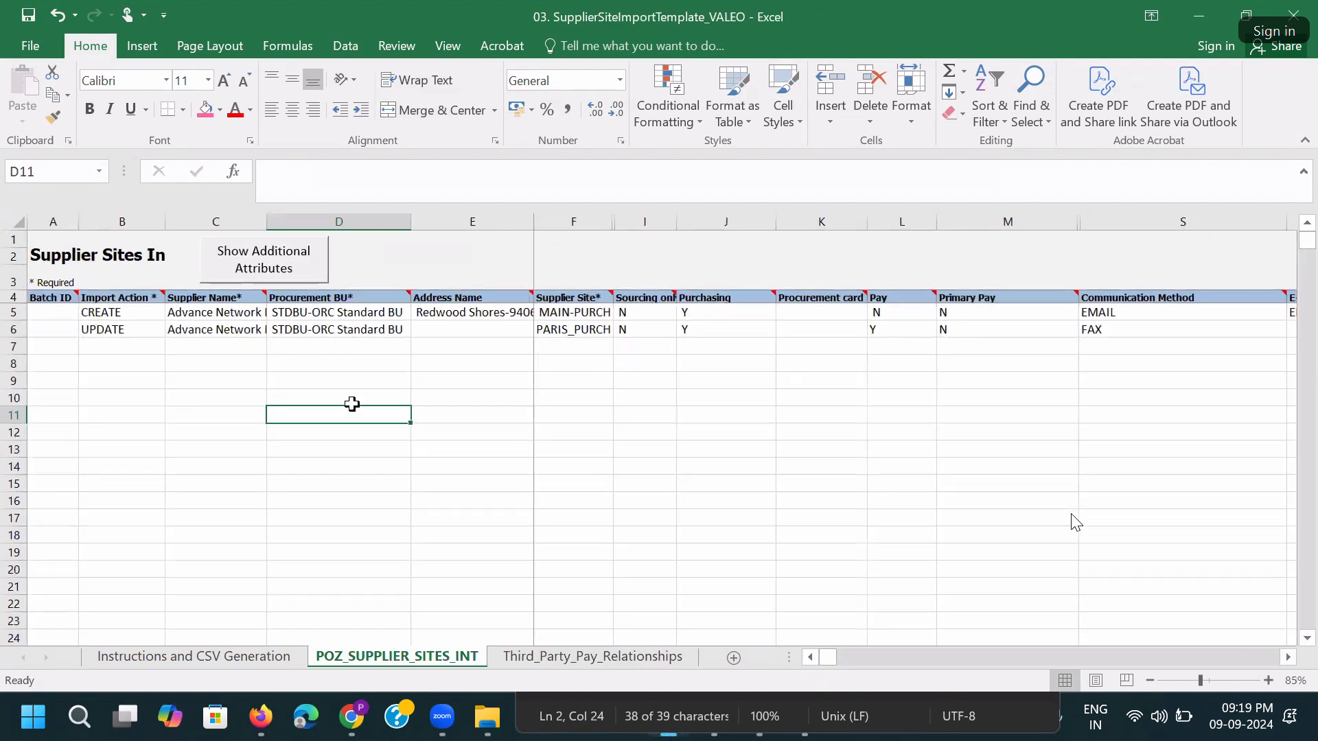
Paste the Batch ID, Import Action and Supplier Name values for both suppliers into A7:C8.
{"action": "key", "text": "alt+Tab"}
{"action": "key", "text": "ctrl+Home"}
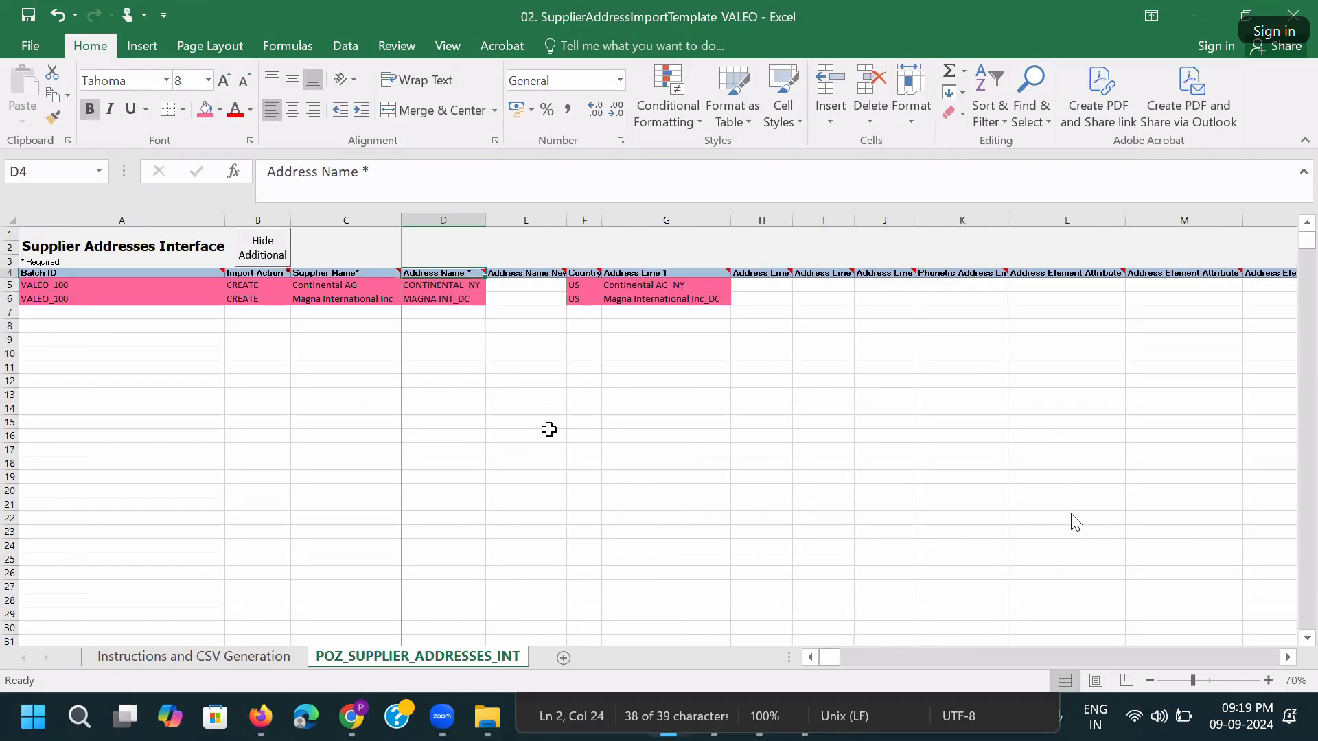
{"action": "left_click_drag", "start_coordinate": [91, 284], "coordinate": [371, 299]}
{"action": "key", "text": "alt+Tab"}
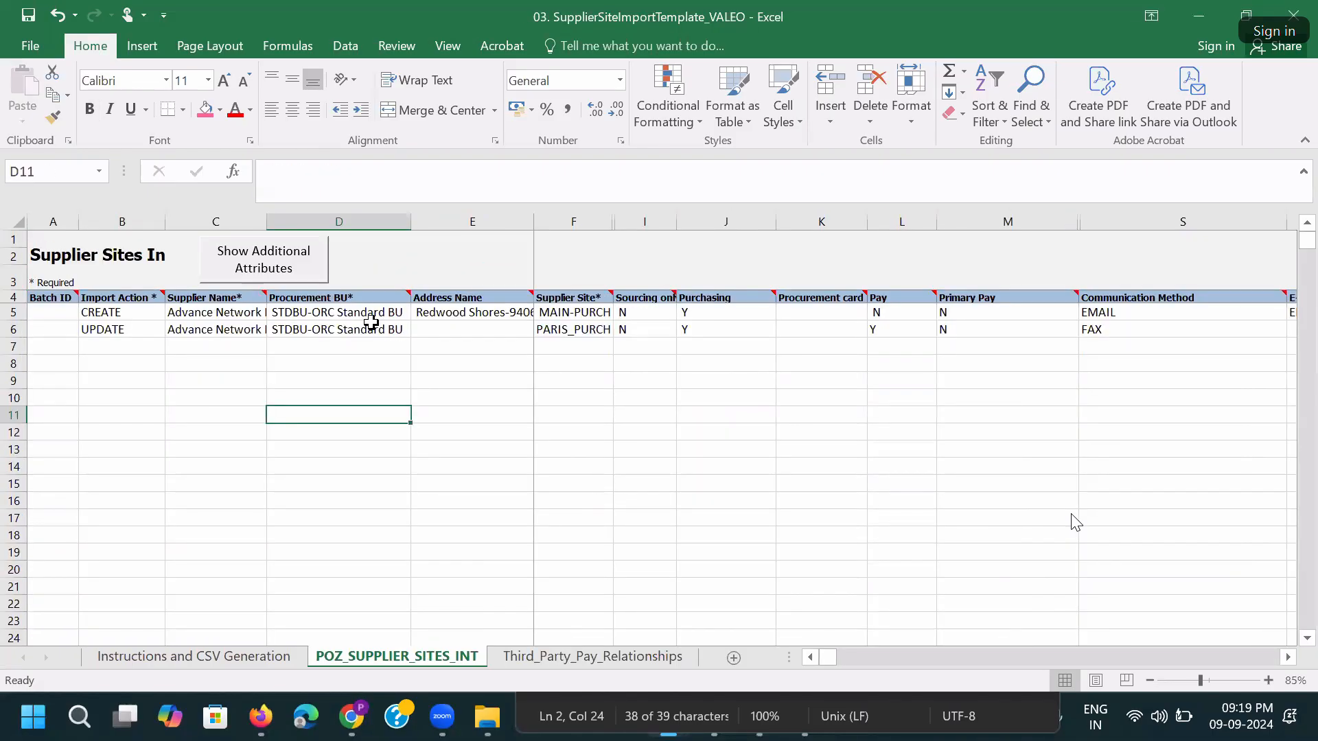
{"action": "left_click", "coordinate": [256, 317]}
{"action": "key", "text": "alt+Tab"}
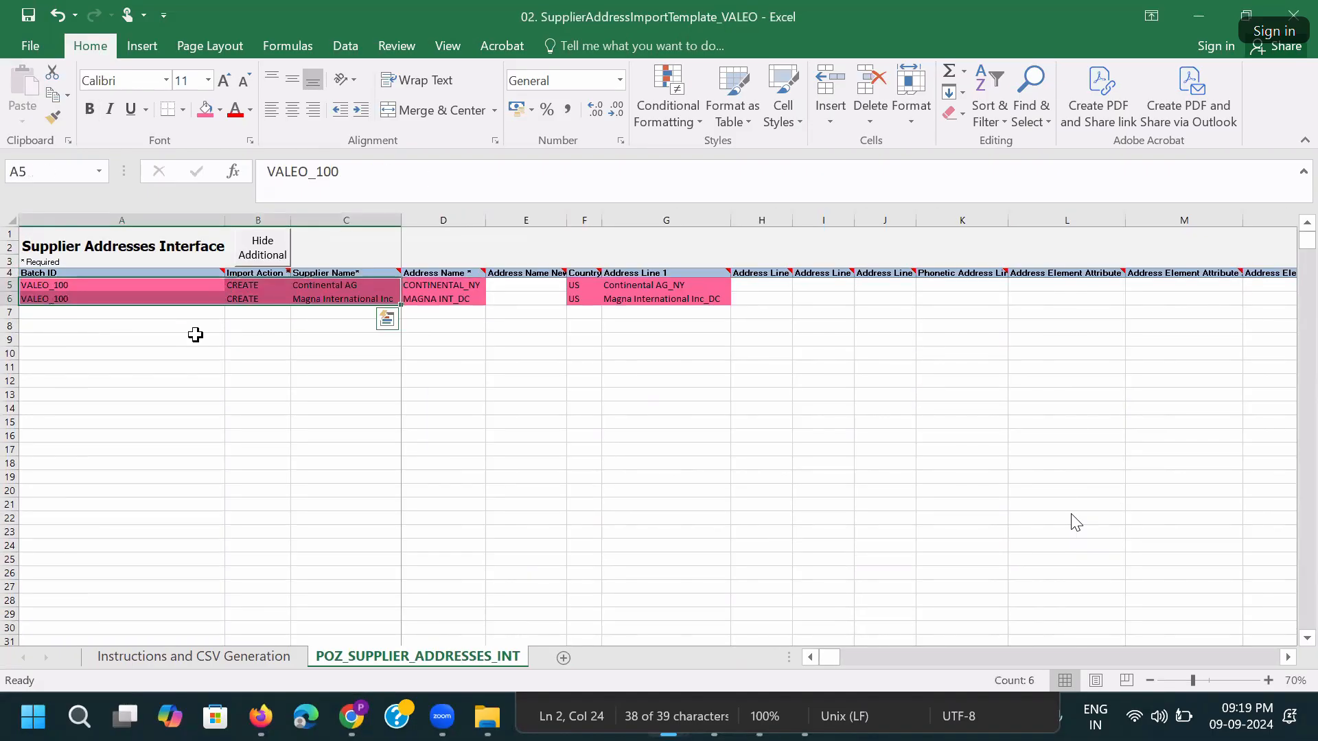
{"action": "key", "text": "ctrl+c"}
{"action": "key", "text": "alt+Tab"}
{"action": "left_click", "coordinate": [63, 342]}
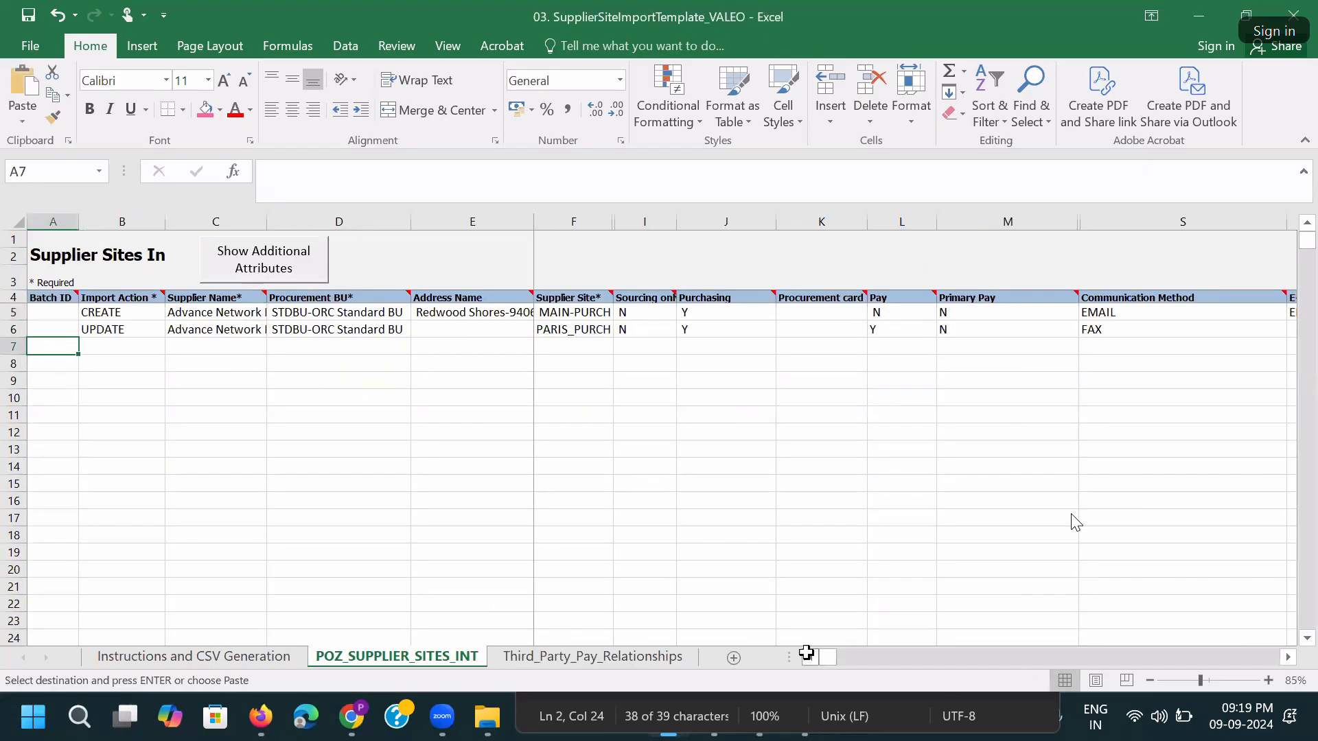
{"action": "key", "text": "ctrl+v"}
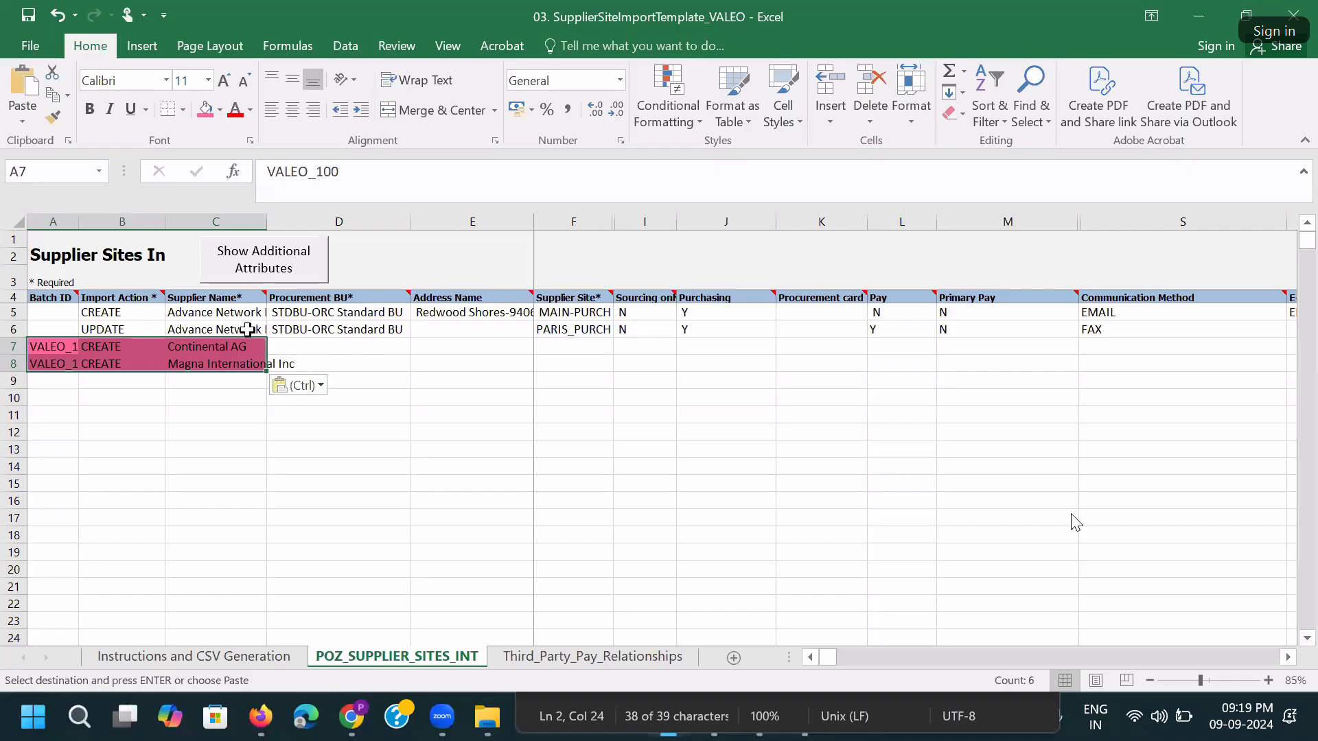
Copy the two suppliers' address names from the address workbook into E7:E8.
{"action": "left_click", "coordinate": [339, 345]}
{"action": "left_click", "coordinate": [386, 311]}
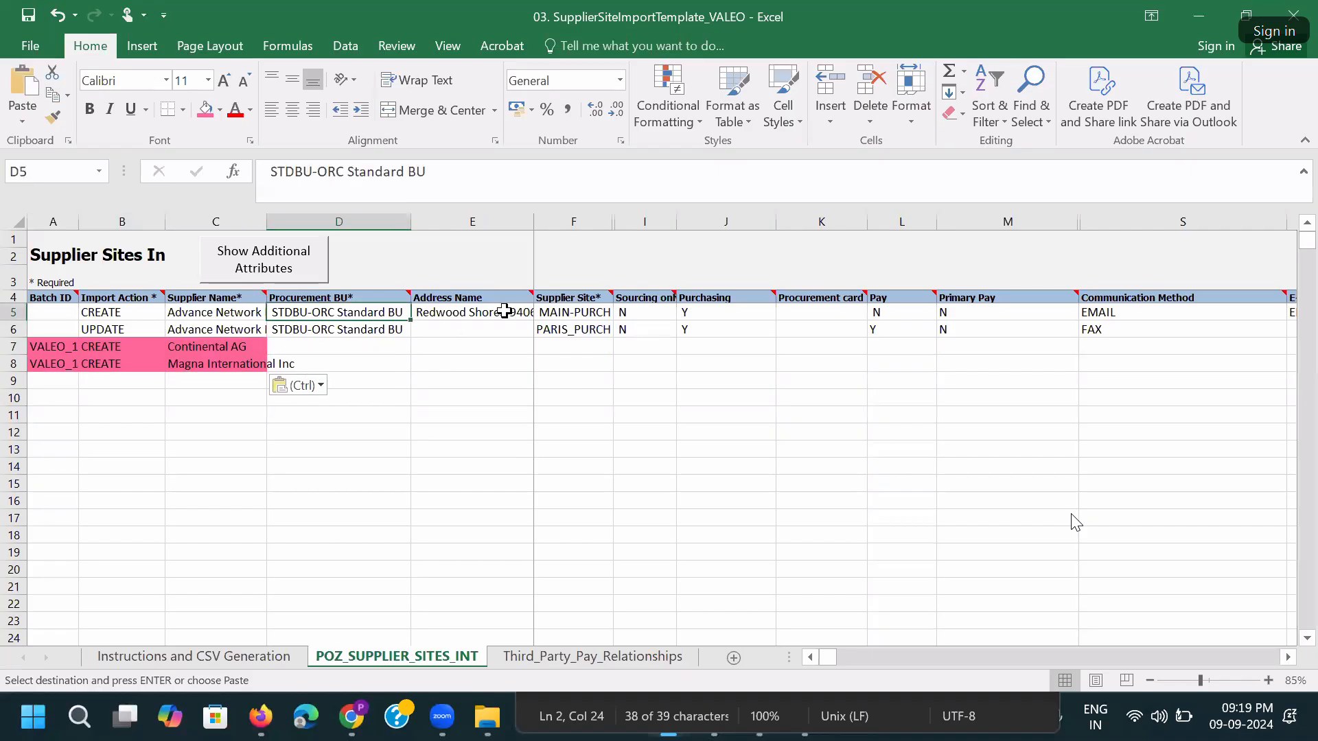
{"action": "left_click", "coordinate": [506, 311]}
{"action": "double_click", "coordinate": [533, 221]}
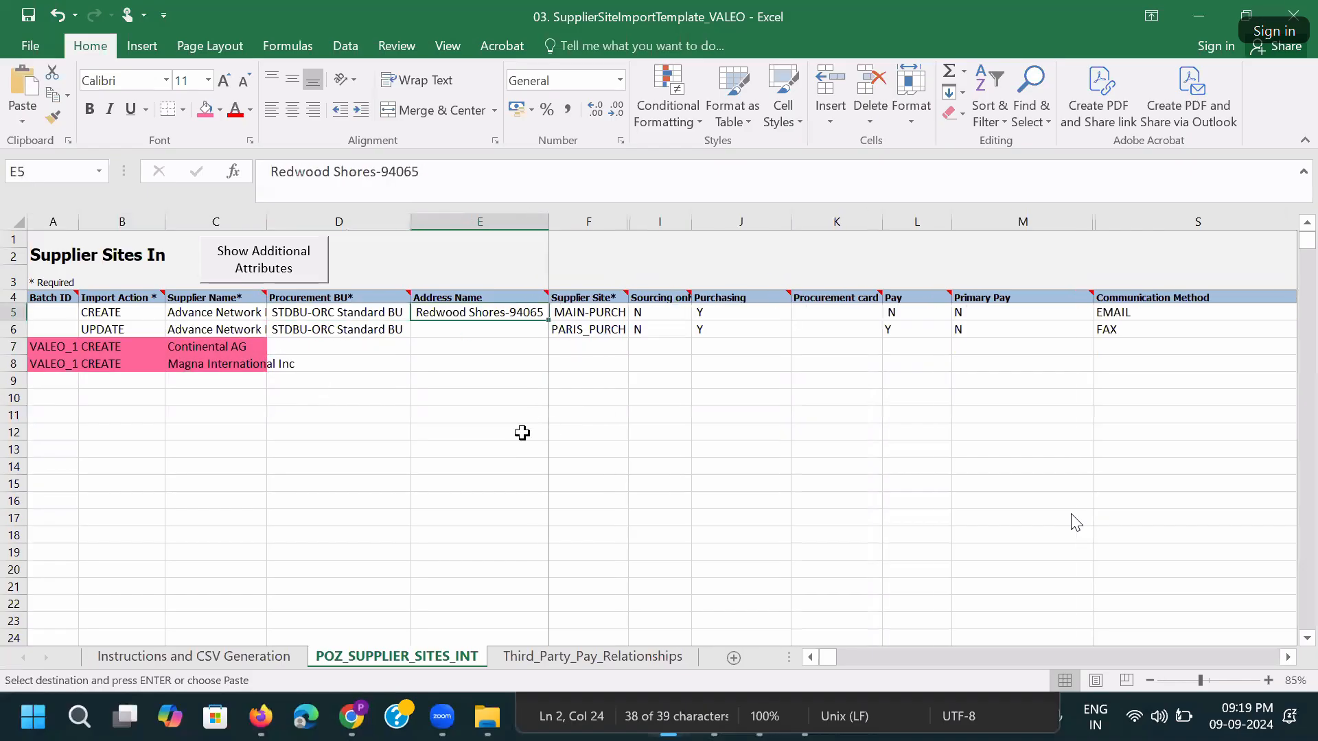
{"action": "key", "text": "alt+Tab"}
{"action": "left_click_drag", "start_coordinate": [469, 288], "coordinate": [464, 300]}
{"action": "key", "text": "ctrl+c"}
{"action": "key", "text": "alt+Tab"}
{"action": "left_click", "coordinate": [442, 348]}
{"action": "key", "text": "ctrl+v"}
Show the additional attribute columns and save the workbook.
{"action": "left_click", "coordinate": [619, 221]}
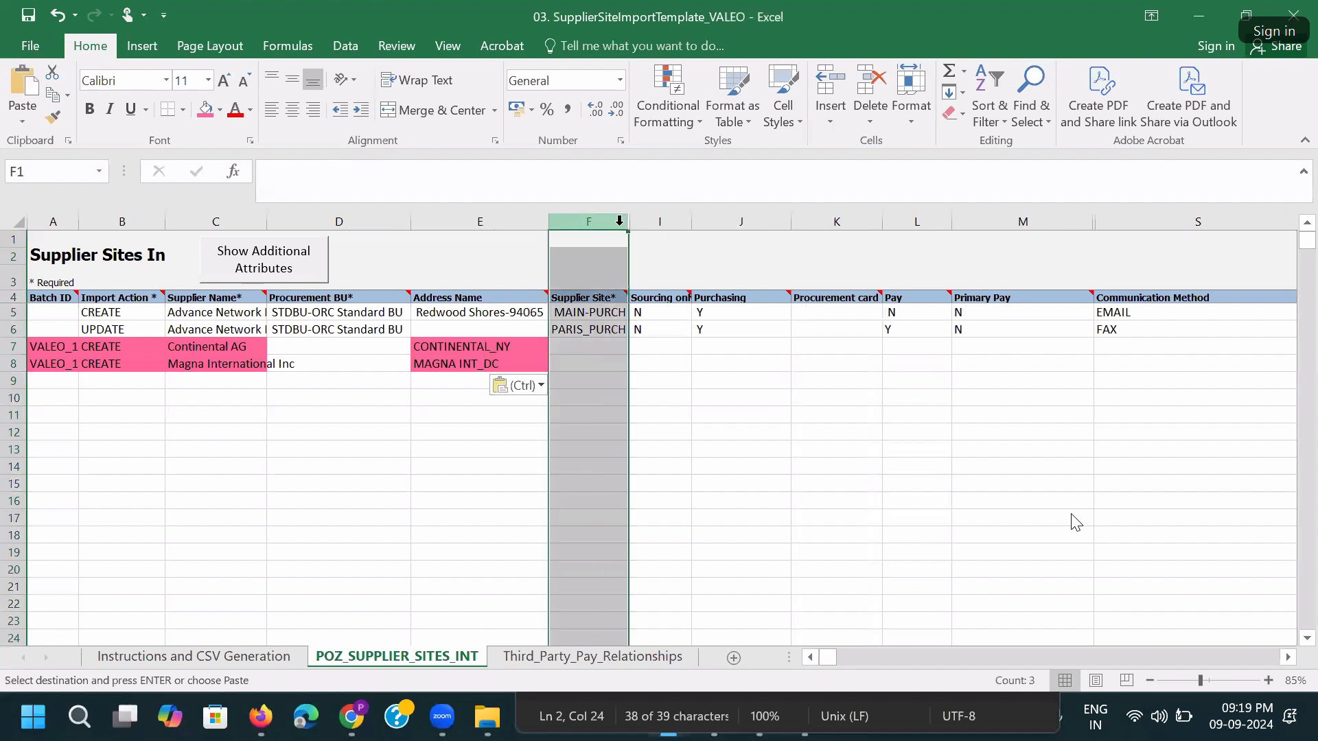
{"action": "left_click", "coordinate": [245, 258]}
{"action": "left_click", "coordinate": [764, 321]}
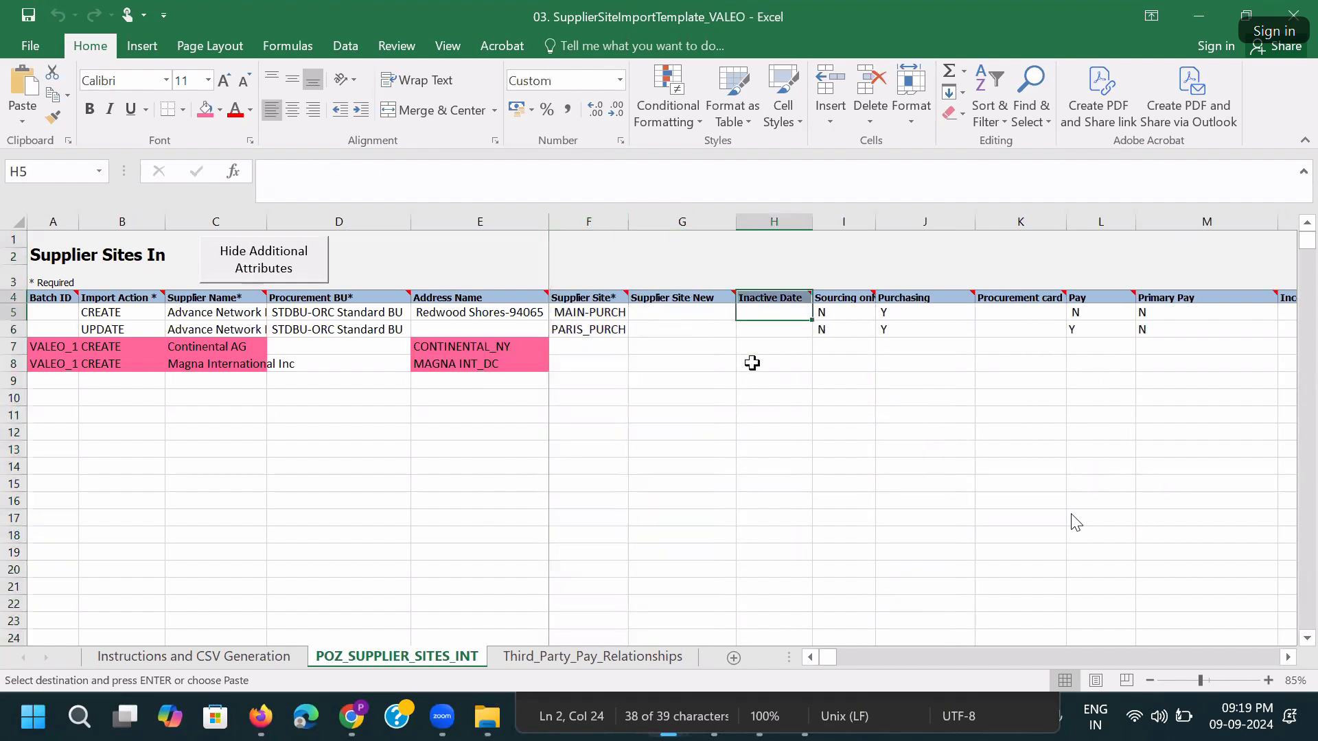
{"action": "key", "text": "ctrl+s"}
{"action": "left_click", "coordinate": [633, 411]}
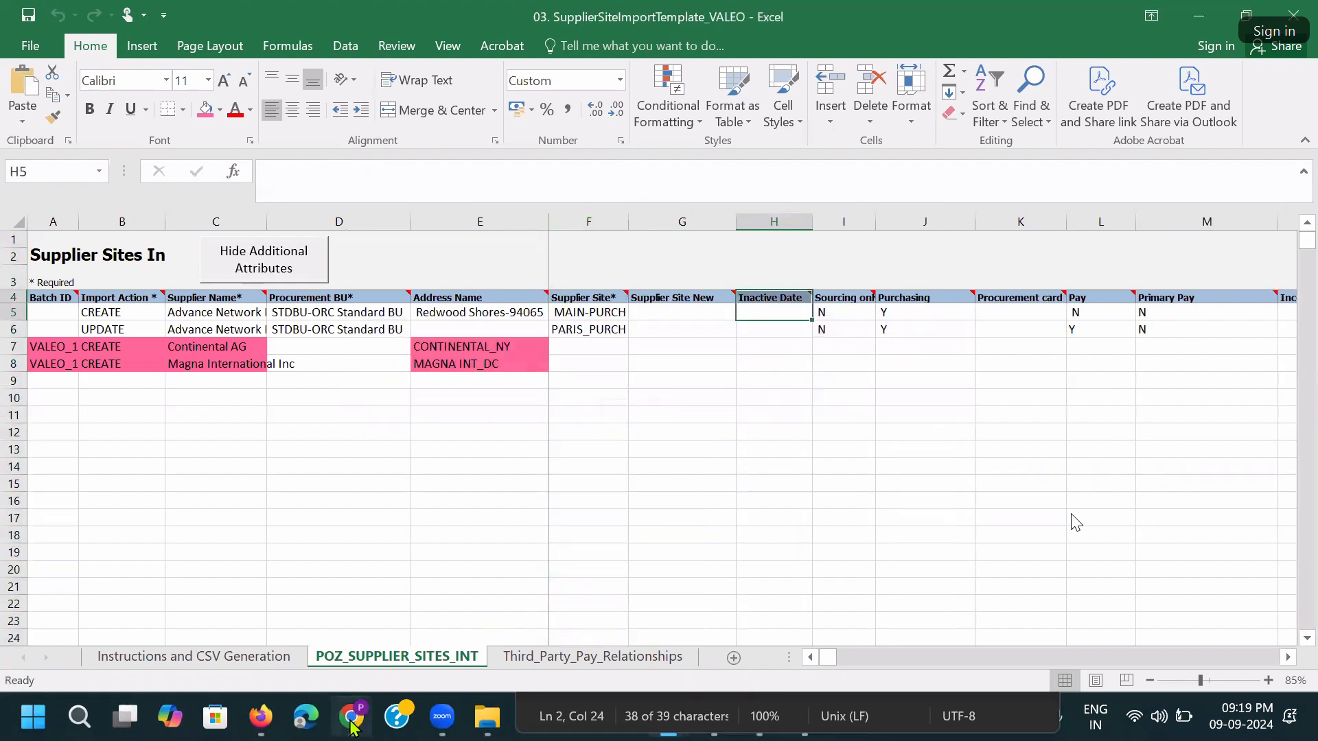
Widen column C for full supplier names and abandon the unsaved Oracle location.
{"action": "left_click", "coordinate": [351, 714]}
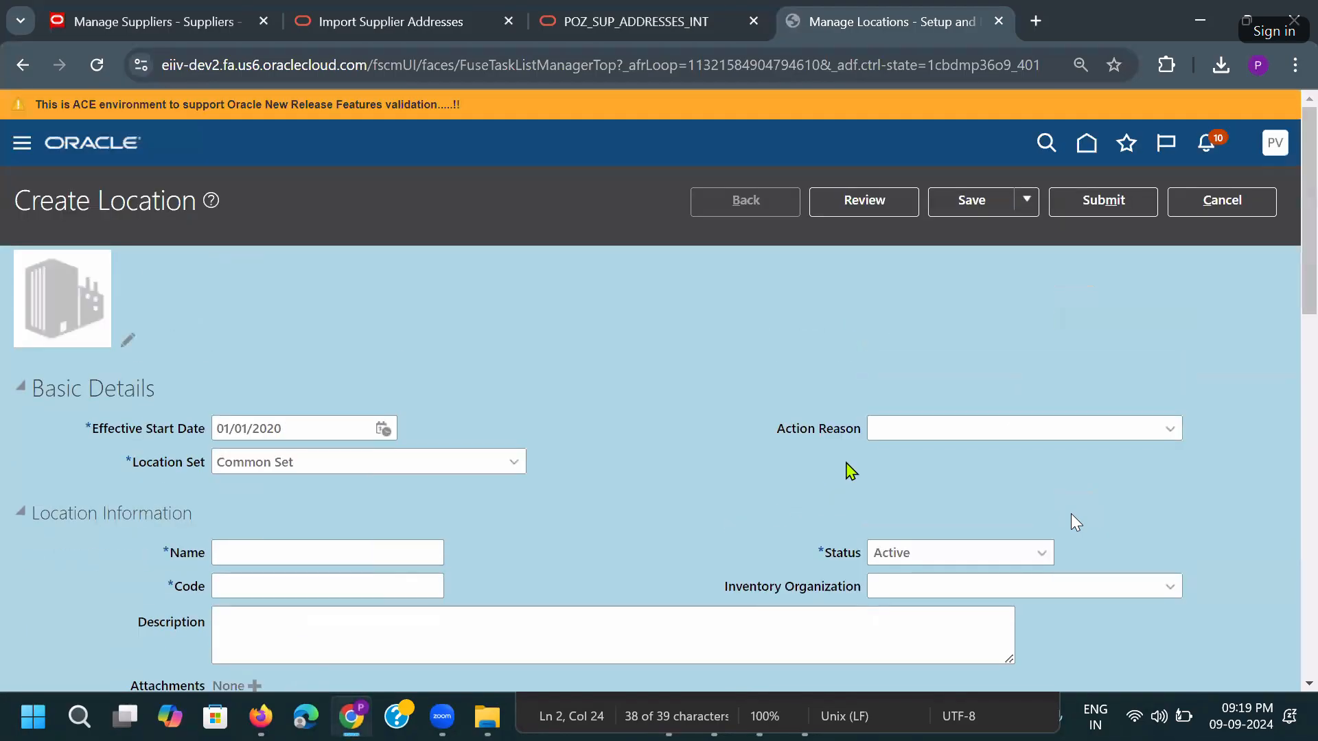
{"action": "left_click", "coordinate": [1191, 209]}
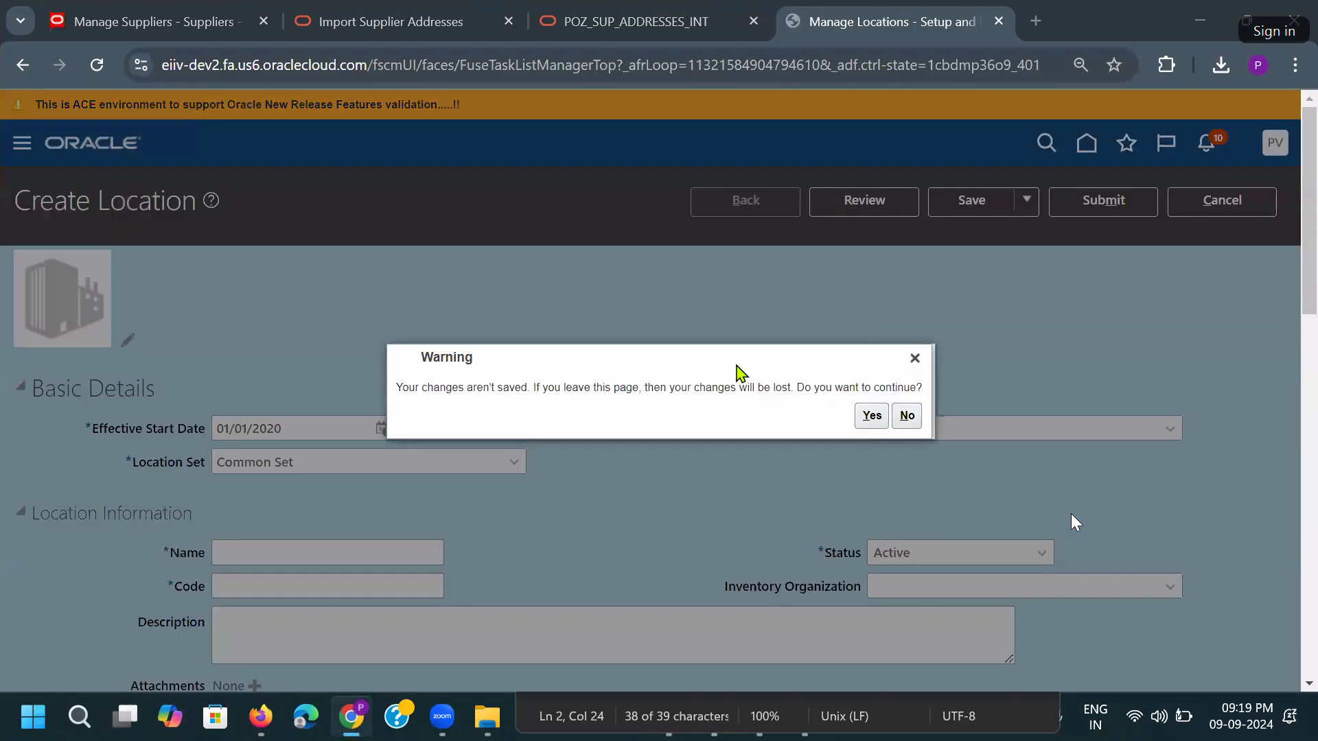
{"action": "key", "text": "alt+Tab"}
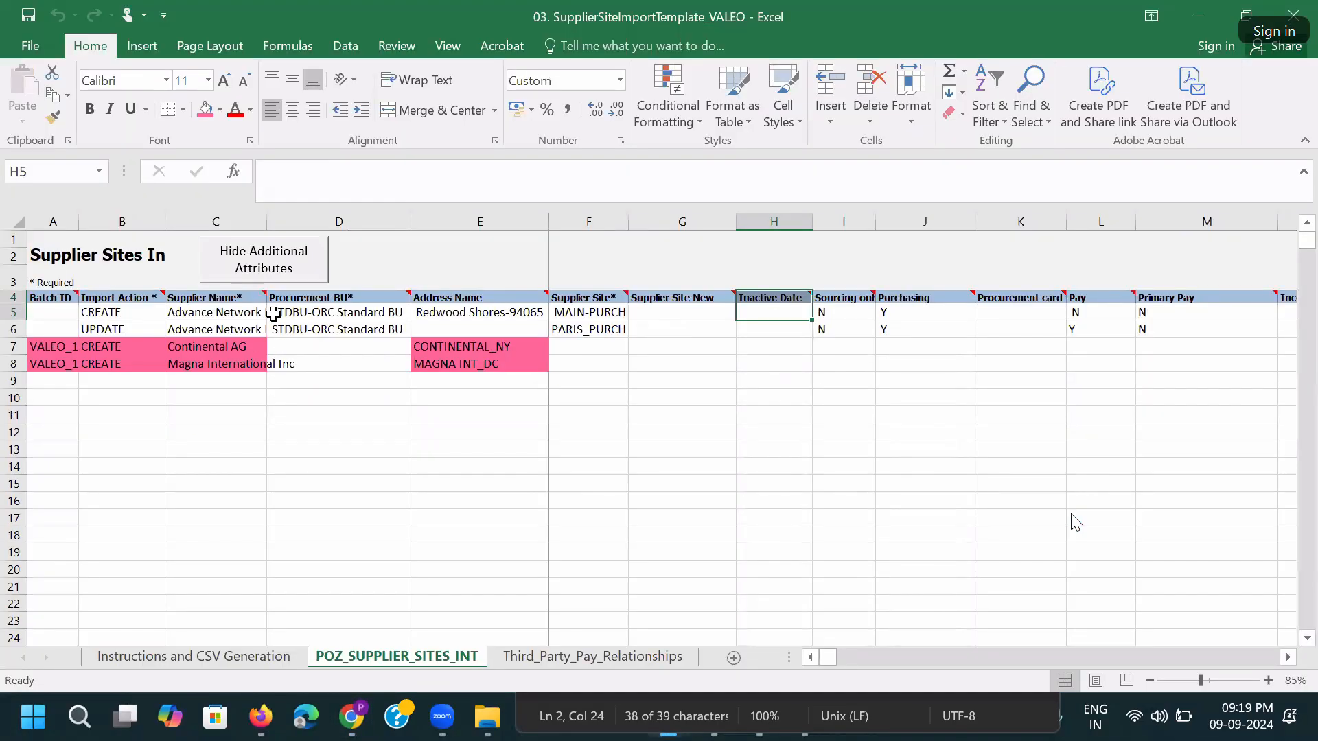
{"action": "left_click_drag", "start_coordinate": [267, 221], "coordinate": [310, 218]}
{"action": "left_click", "coordinate": [338, 353]}
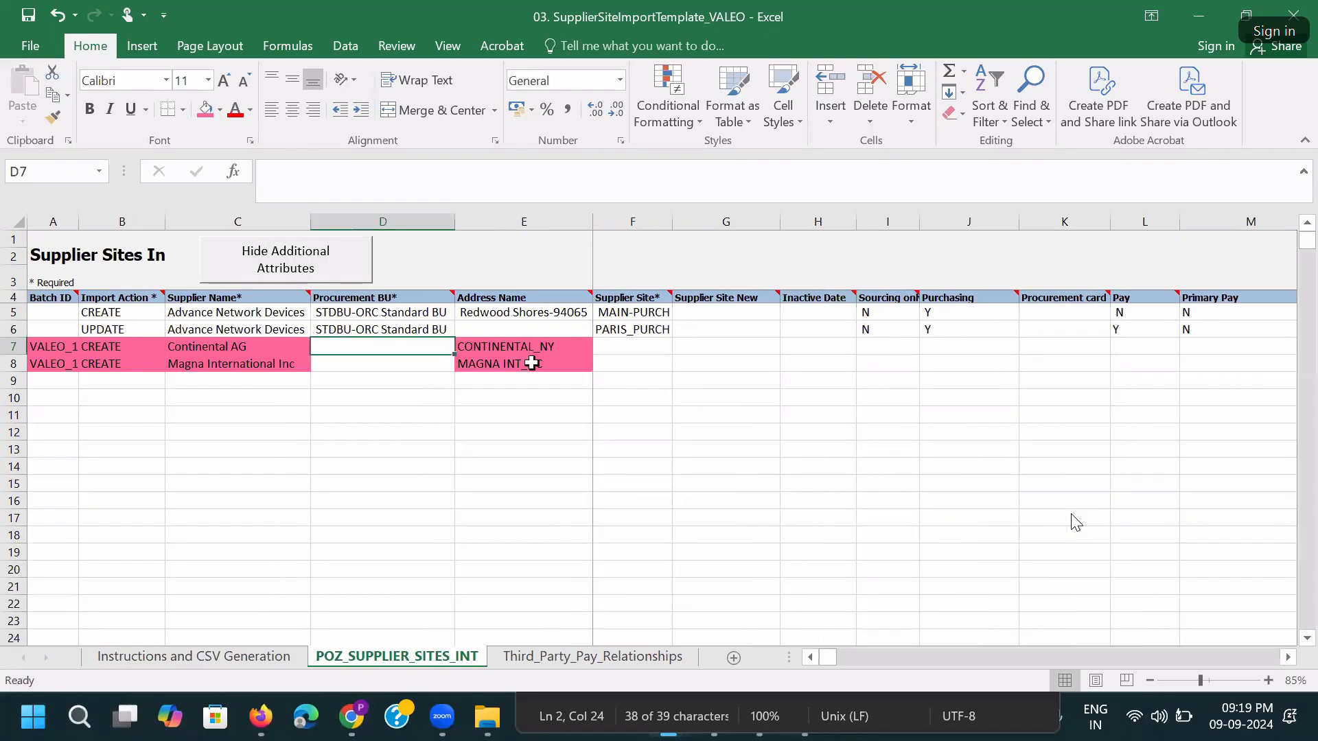
{"action": "key", "text": "alt+Tab"}
{"action": "left_click", "coordinate": [872, 416]}
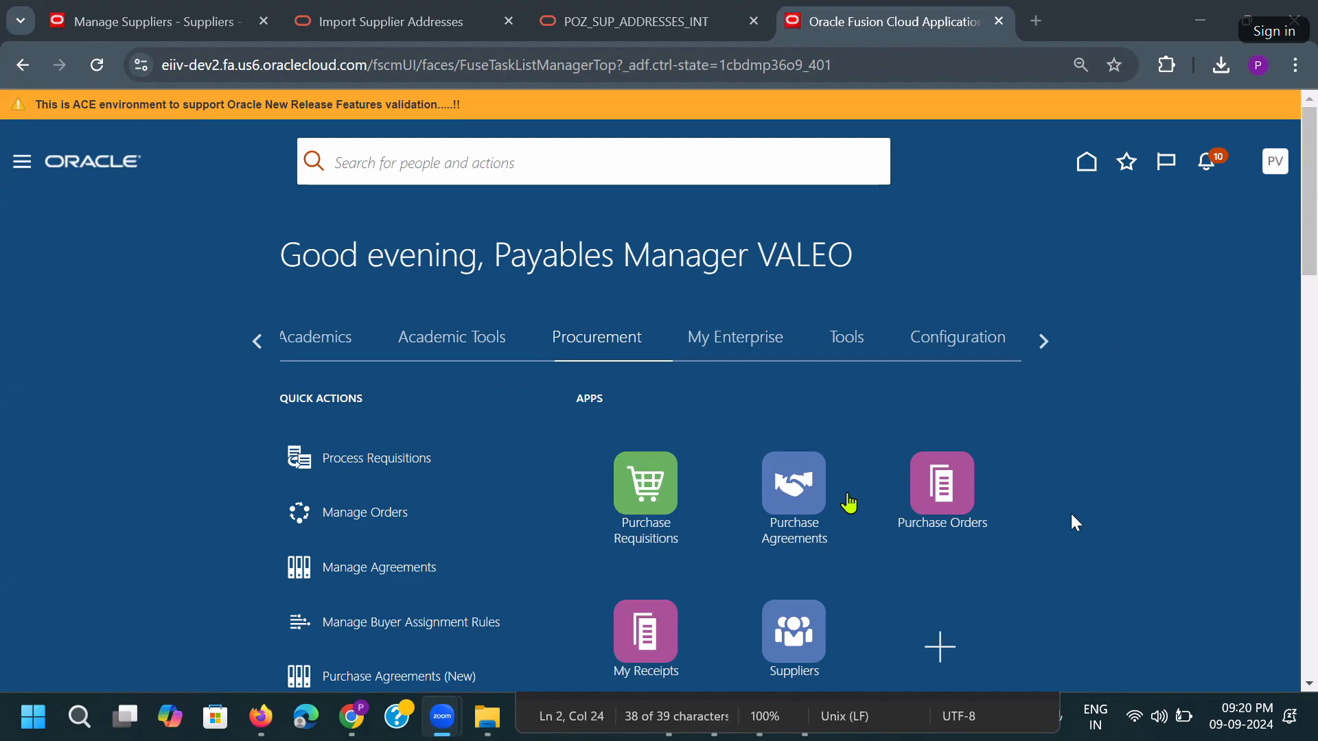
Open the Suppliers work area and view SKF Bearings Ltd's sites.
{"action": "scroll", "coordinate": [803, 522], "scroll_direction": "down", "scroll_amount": 2}
{"action": "left_click", "coordinate": [926, 429]}
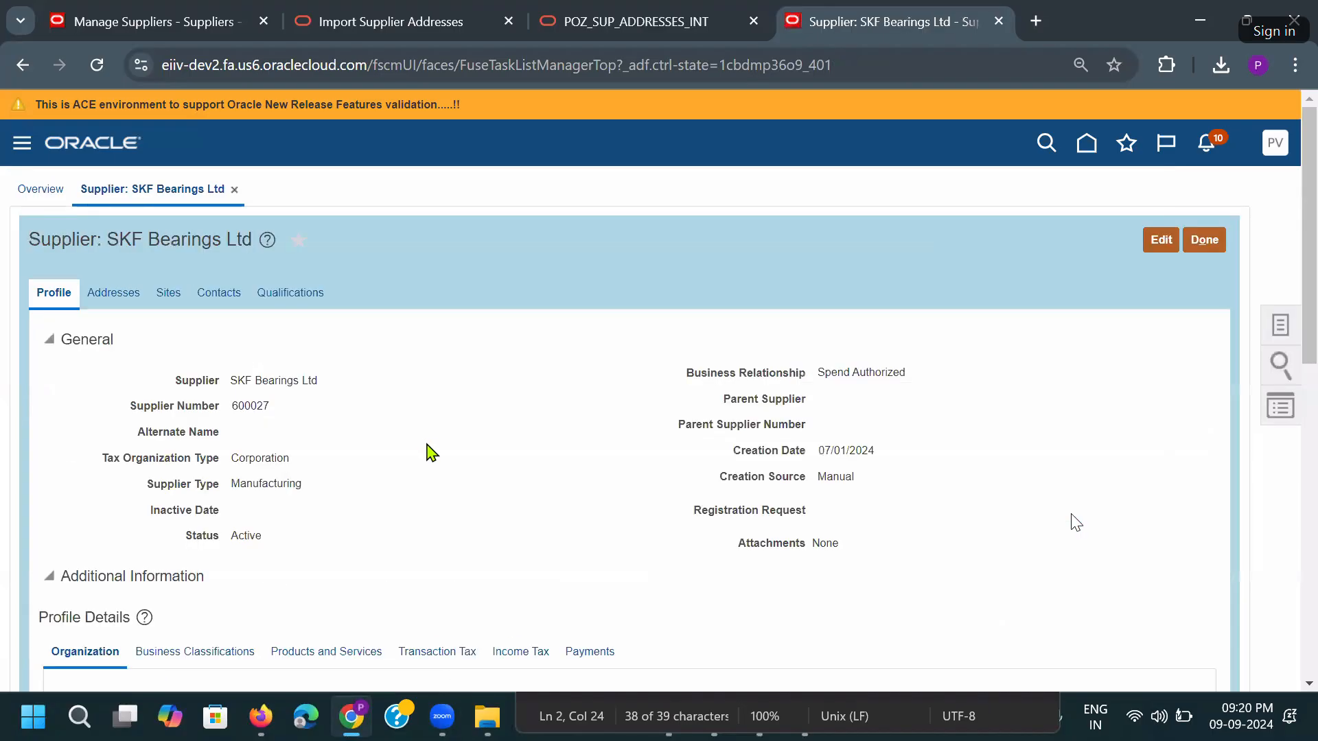
{"action": "left_click", "coordinate": [177, 295]}
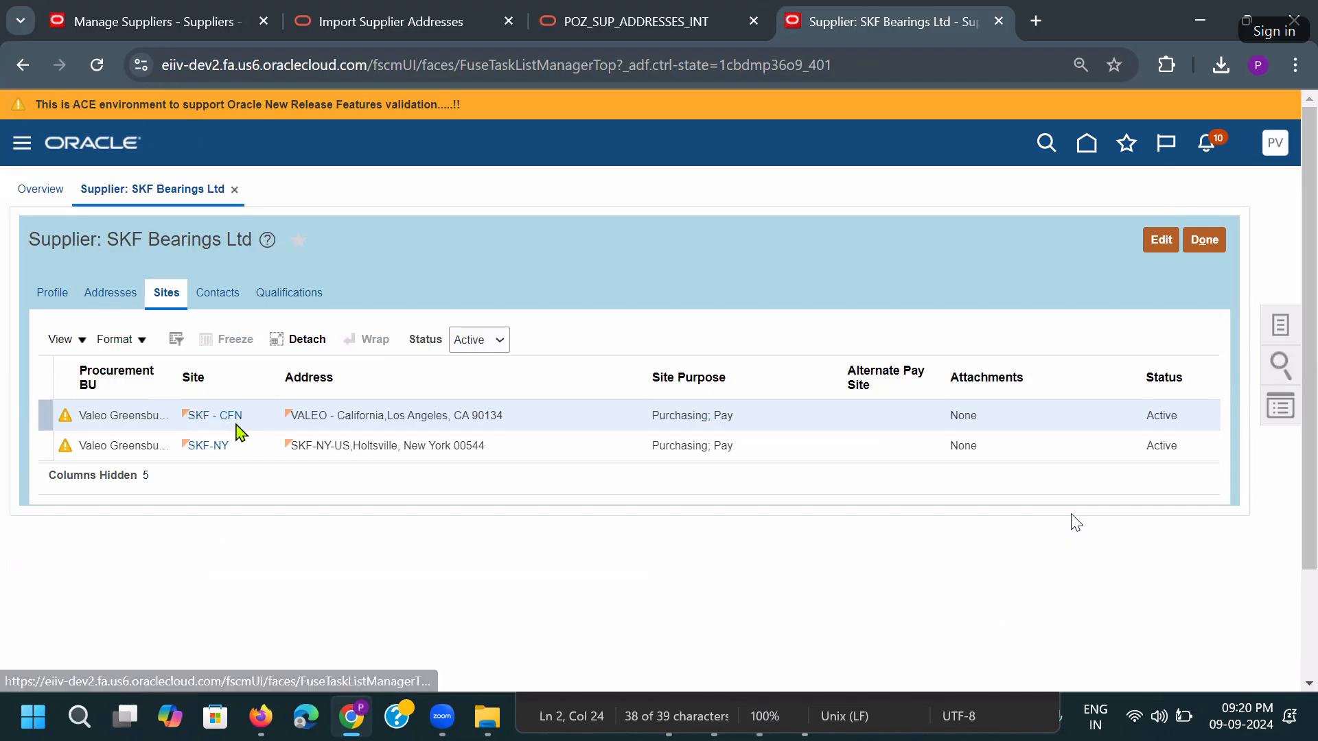
Open the SKF-NY site and copy its Procurement BU, Valeo Greensburg New York BU - US.
{"action": "left_click", "coordinate": [220, 447]}
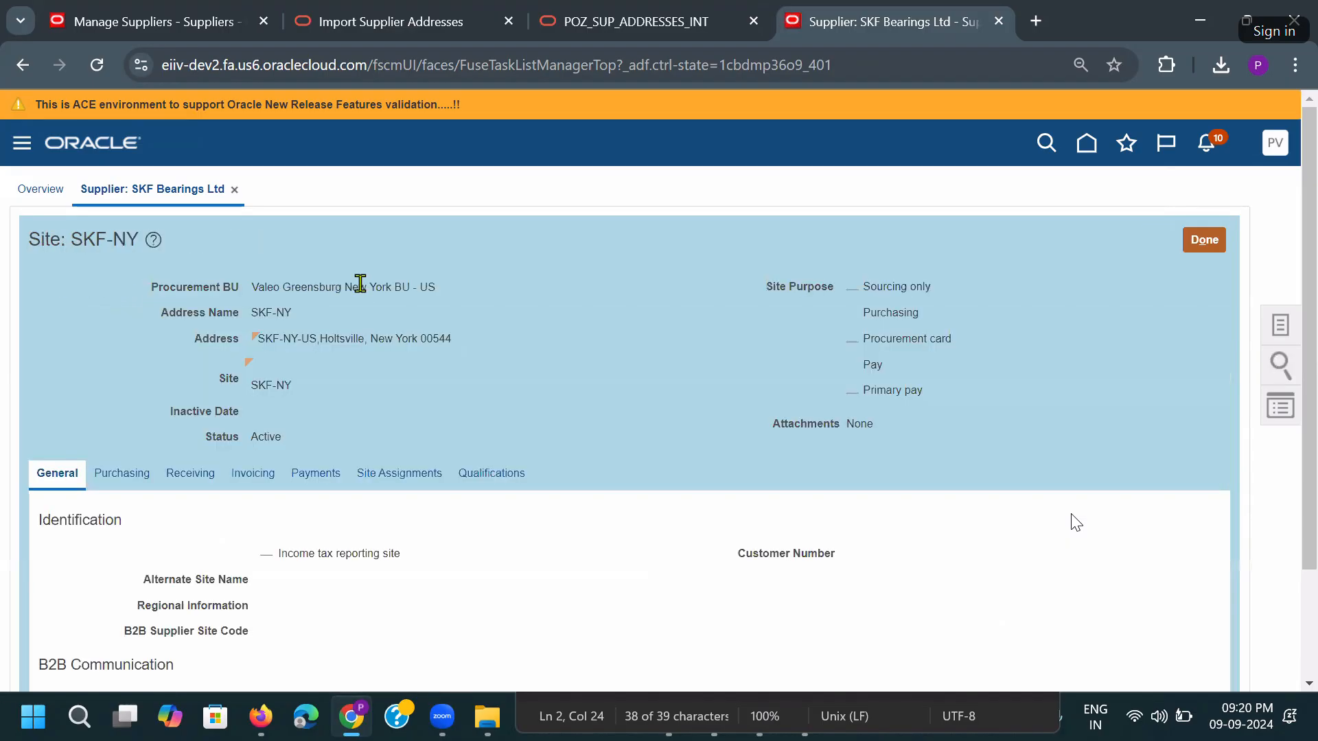
{"action": "scroll", "coordinate": [343, 392], "scroll_direction": "down", "scroll_amount": 2}
{"action": "scroll", "coordinate": [342, 386], "scroll_direction": "down", "scroll_amount": 1}
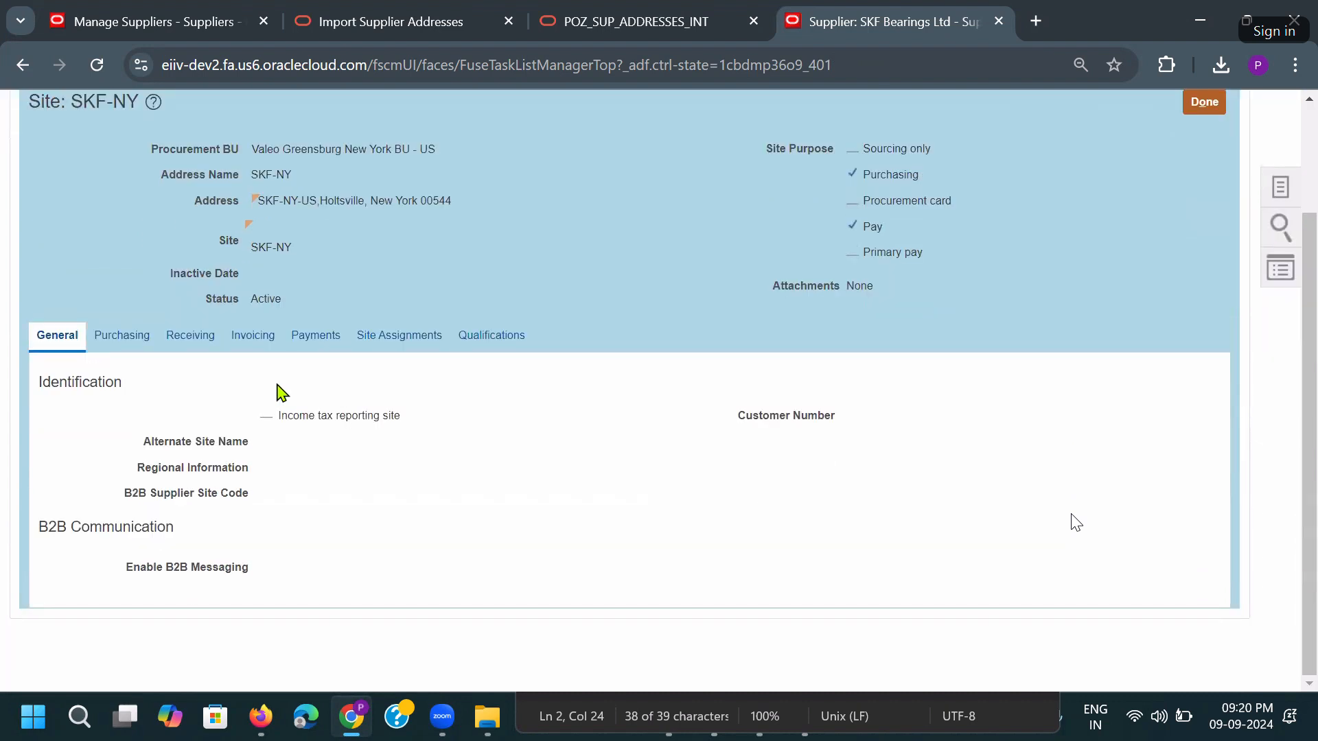
{"action": "triple_click", "coordinate": [349, 149]}
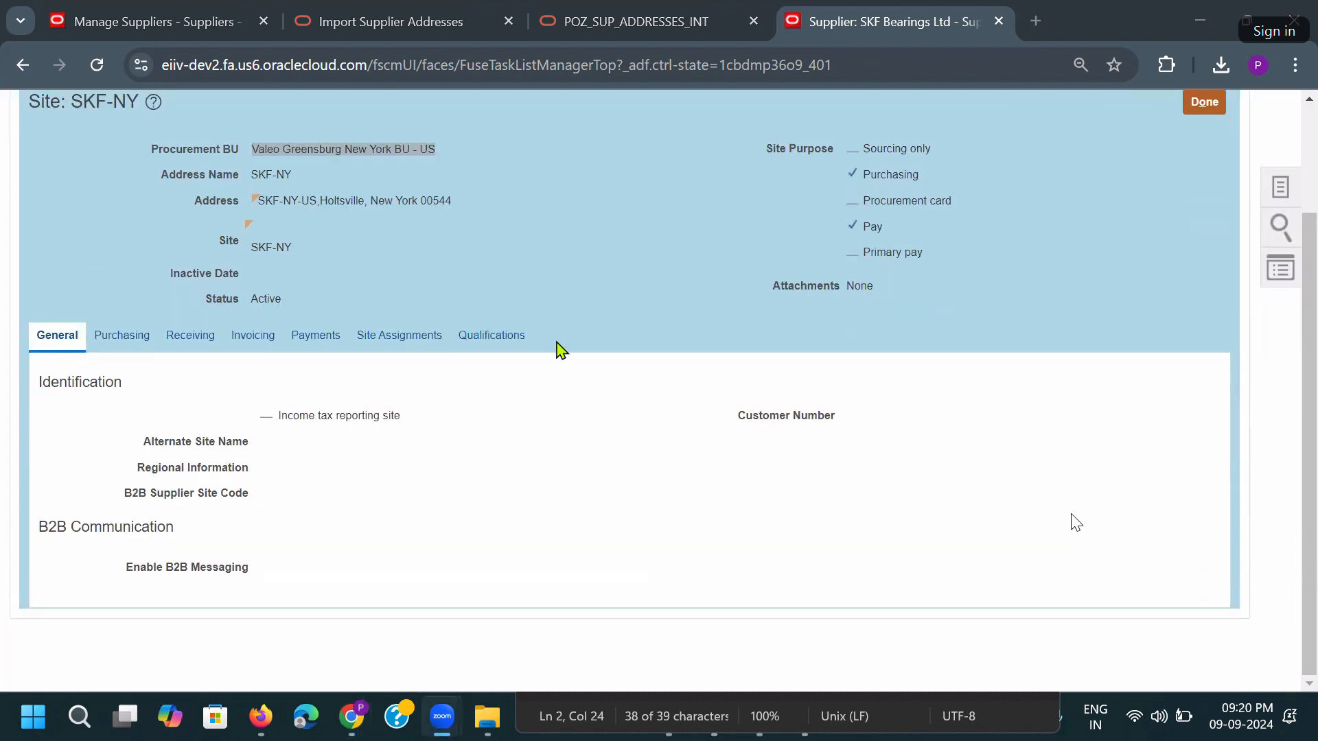
{"action": "key", "text": "alt+Tab"}
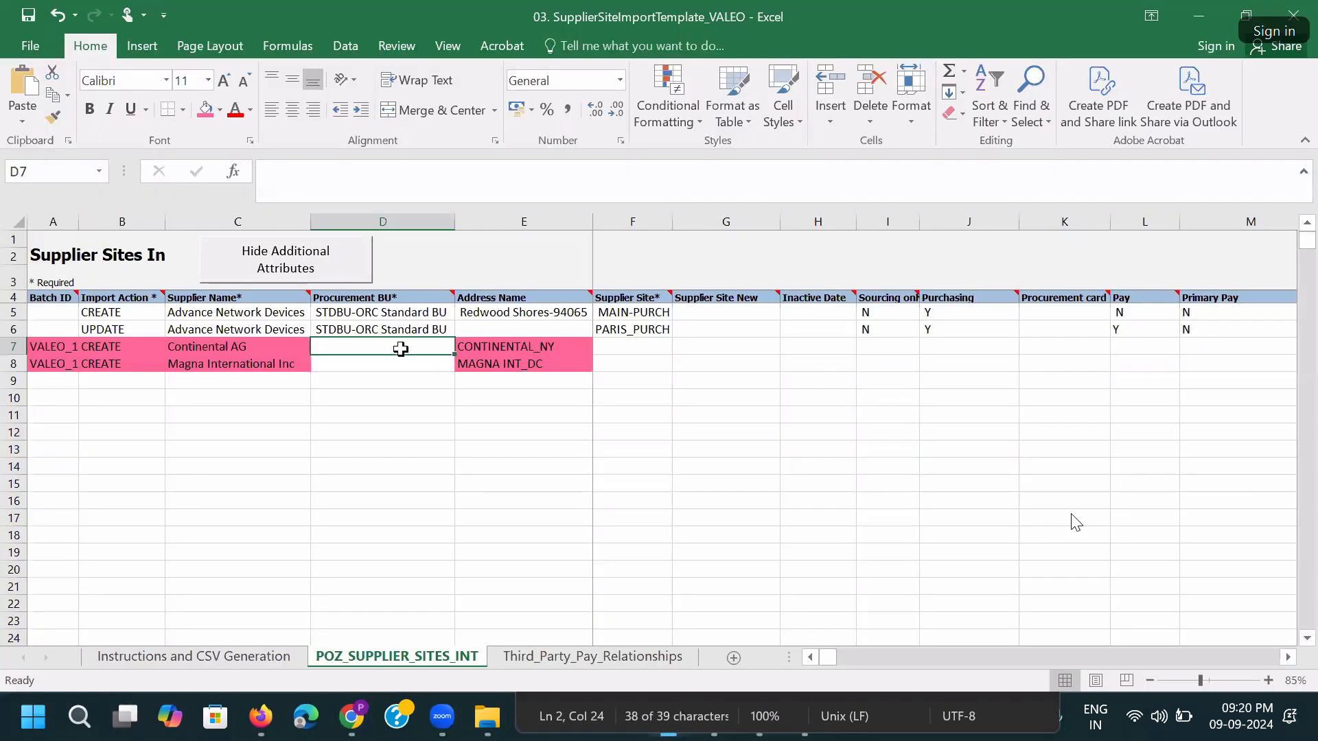
Enter Valeo Greensburg New York BU - US as Procurement BU in D7 and D8, then save.
{"action": "double_click", "coordinate": [399, 347]}
{"action": "key", "text": "ctrl+v"}
{"action": "key", "text": "Tab"}
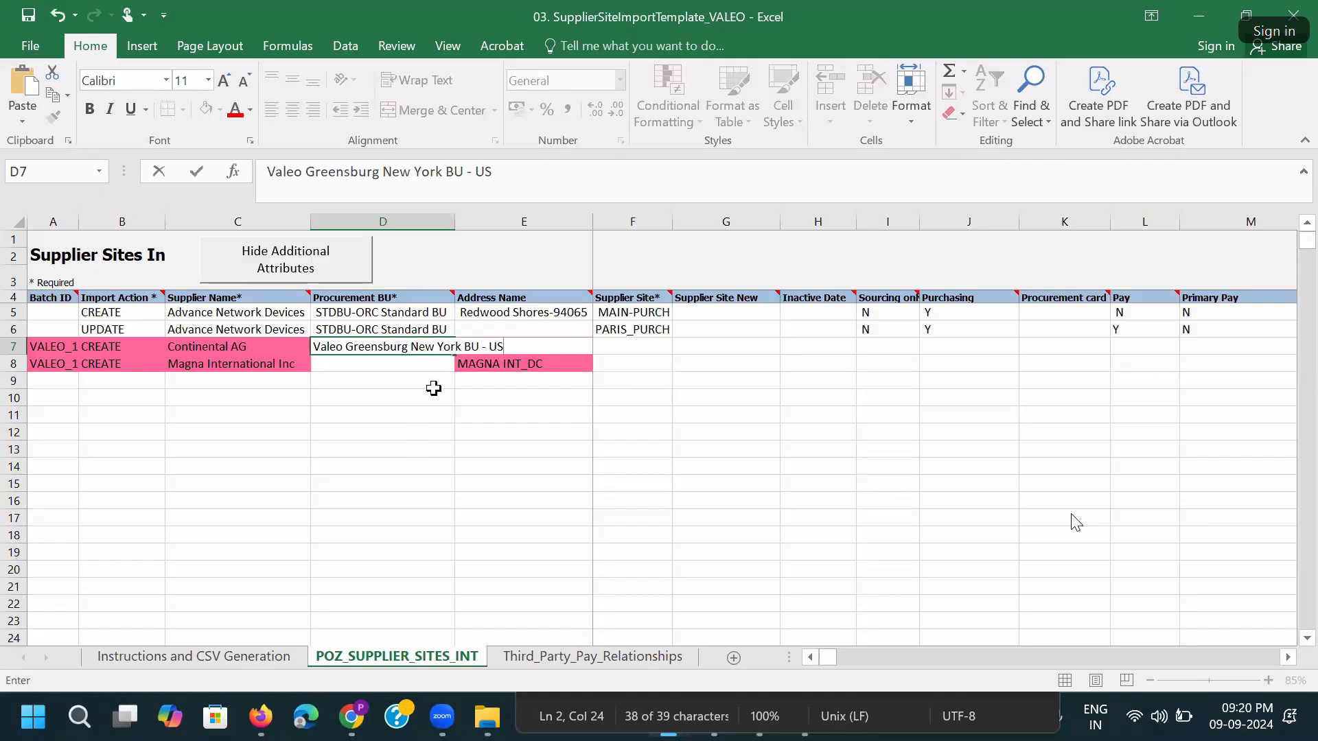
{"action": "double_click", "coordinate": [455, 220]}
{"action": "left_click", "coordinate": [471, 345]}
{"action": "key", "text": "ctrl+c"}
{"action": "left_click", "coordinate": [433, 361]}
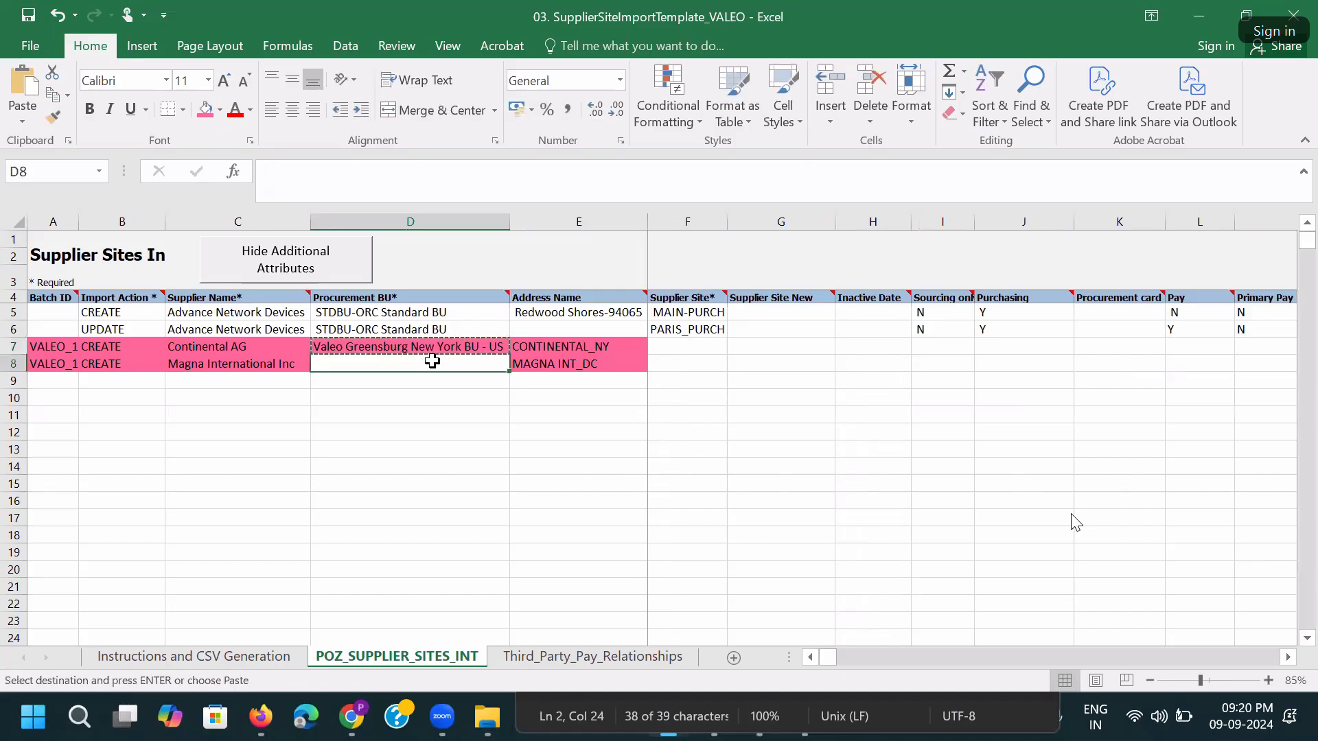
{"action": "key", "text": "ctrl+v"}
{"action": "key", "text": "ctrl+s"}
{"action": "left_click", "coordinate": [597, 412]}
Copy the two address names from E7:E8 into the Supplier Site cells F7:F8.
{"action": "left_click", "coordinate": [580, 353]}
{"action": "key", "text": "Tab"}
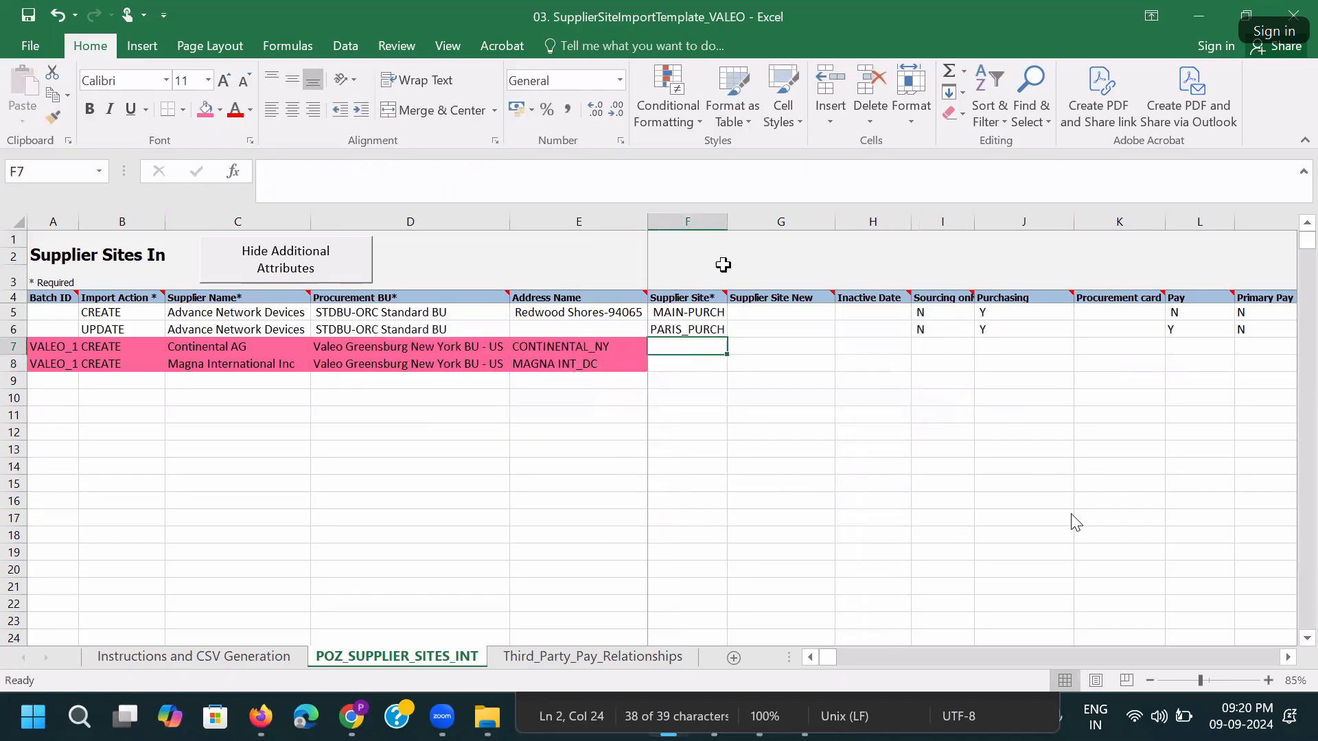
{"action": "double_click", "coordinate": [727, 222]}
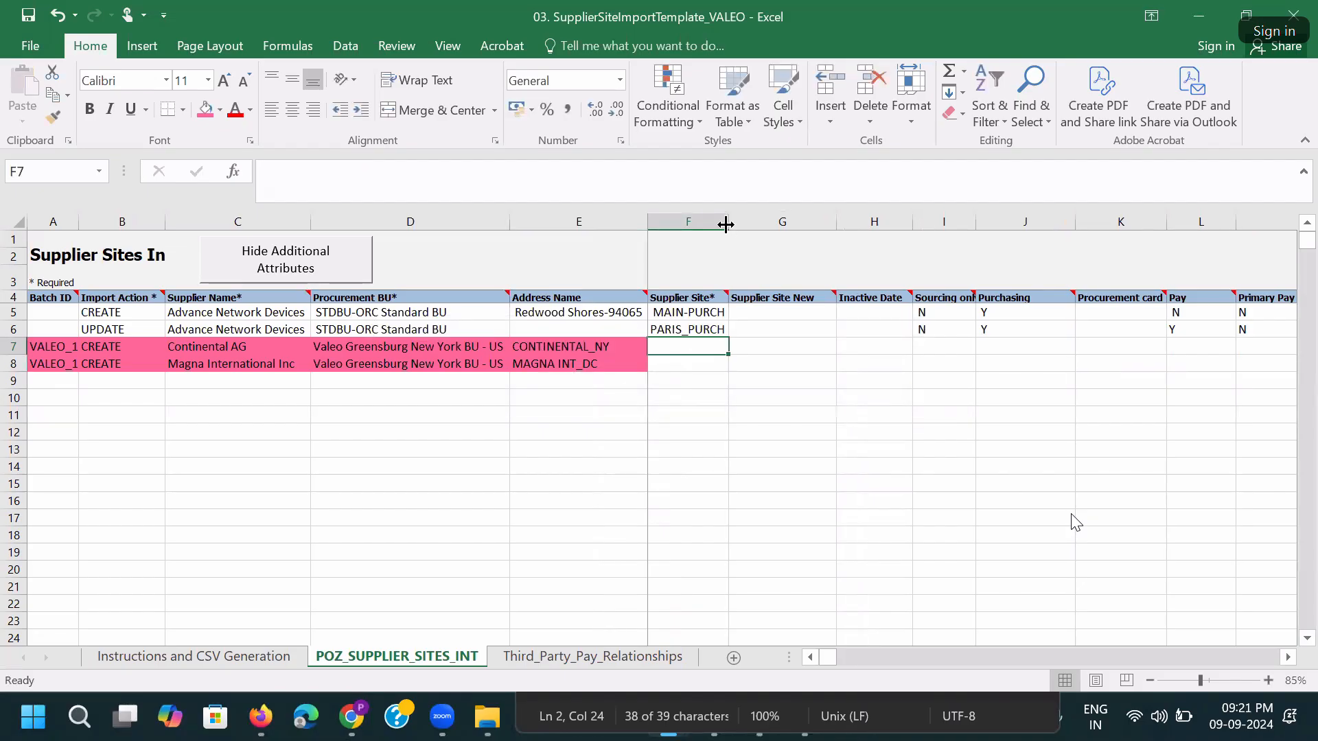
{"action": "left_click", "coordinate": [596, 351]}
{"action": "key", "text": "shift+Down"}
{"action": "key", "text": "ctrl+c"}
{"action": "left_click", "coordinate": [669, 348]}
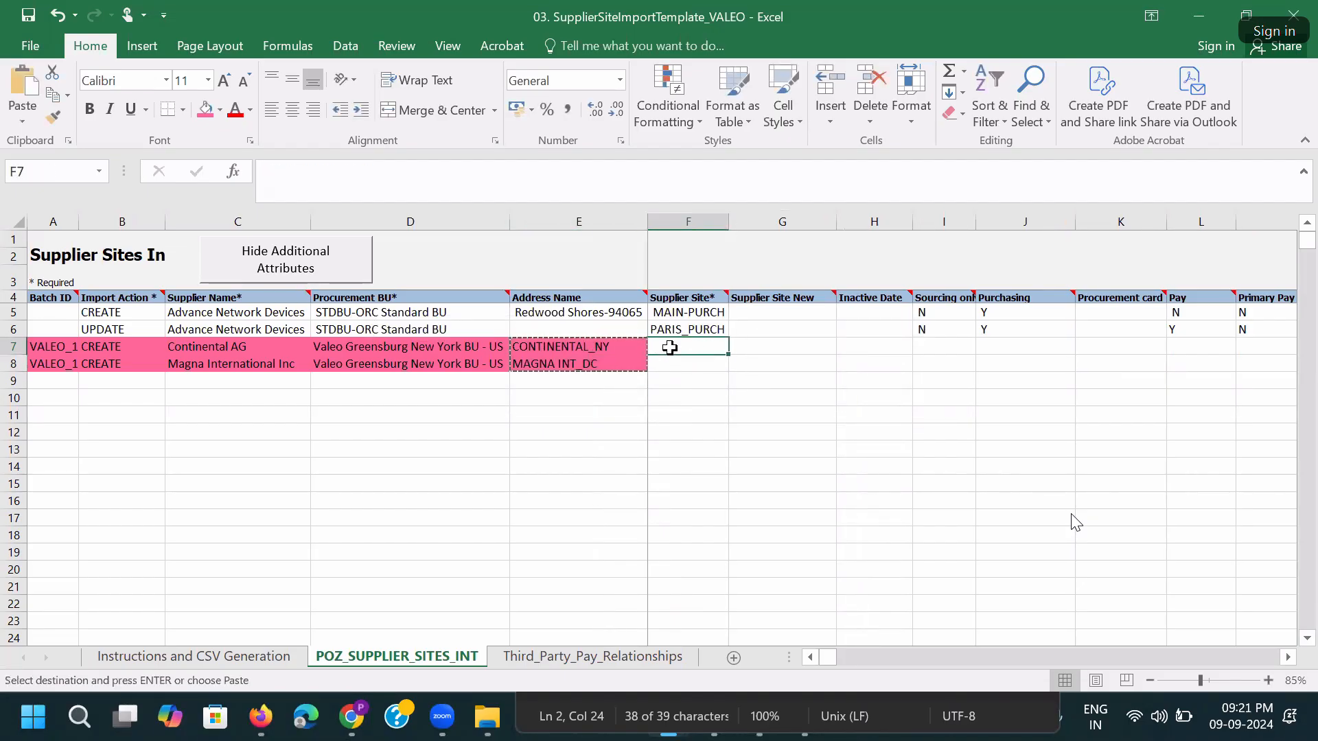
{"action": "key", "text": "ctrl+v"}
{"action": "double_click", "coordinate": [728, 222]}
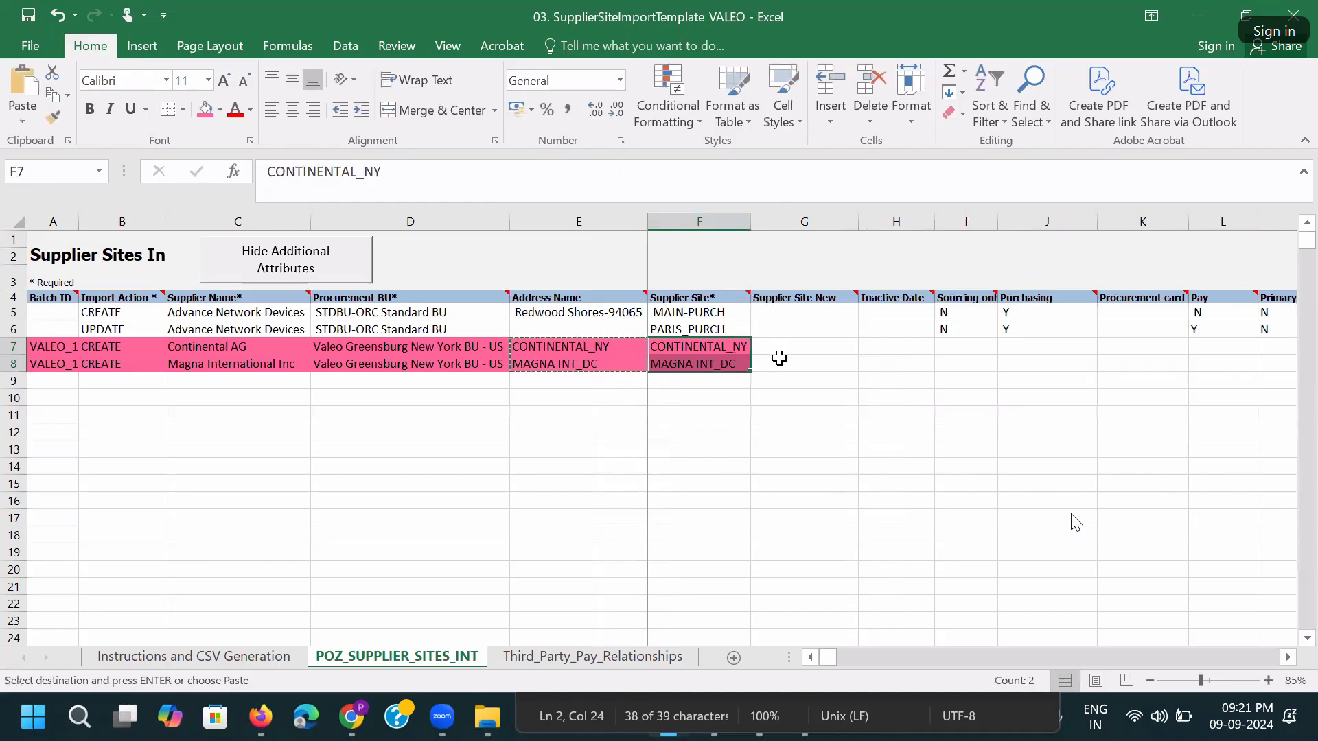
Append _SITE to both sites, making CONTINENTAL_NY_SITE and MAGNA INT_DC_SITE.
{"action": "double_click", "coordinate": [748, 346]}
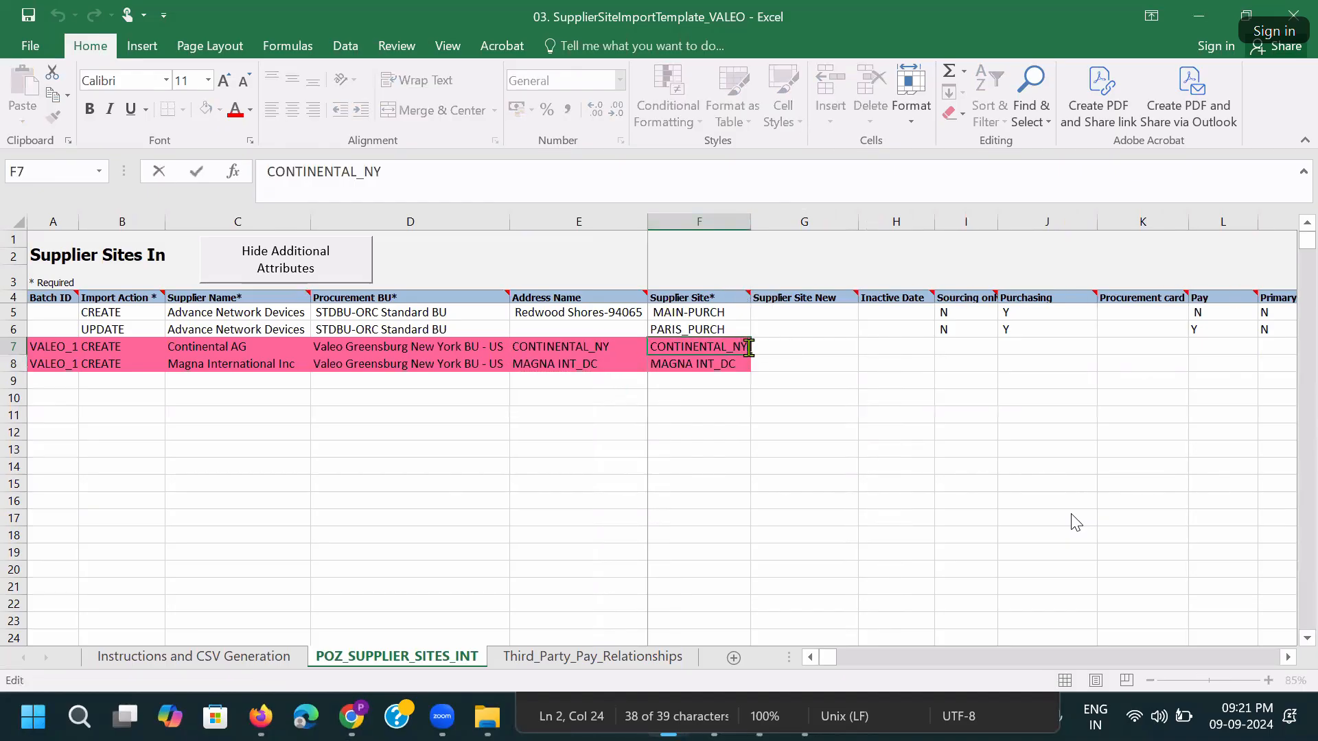
{"action": "type", "text": "_SITE"}
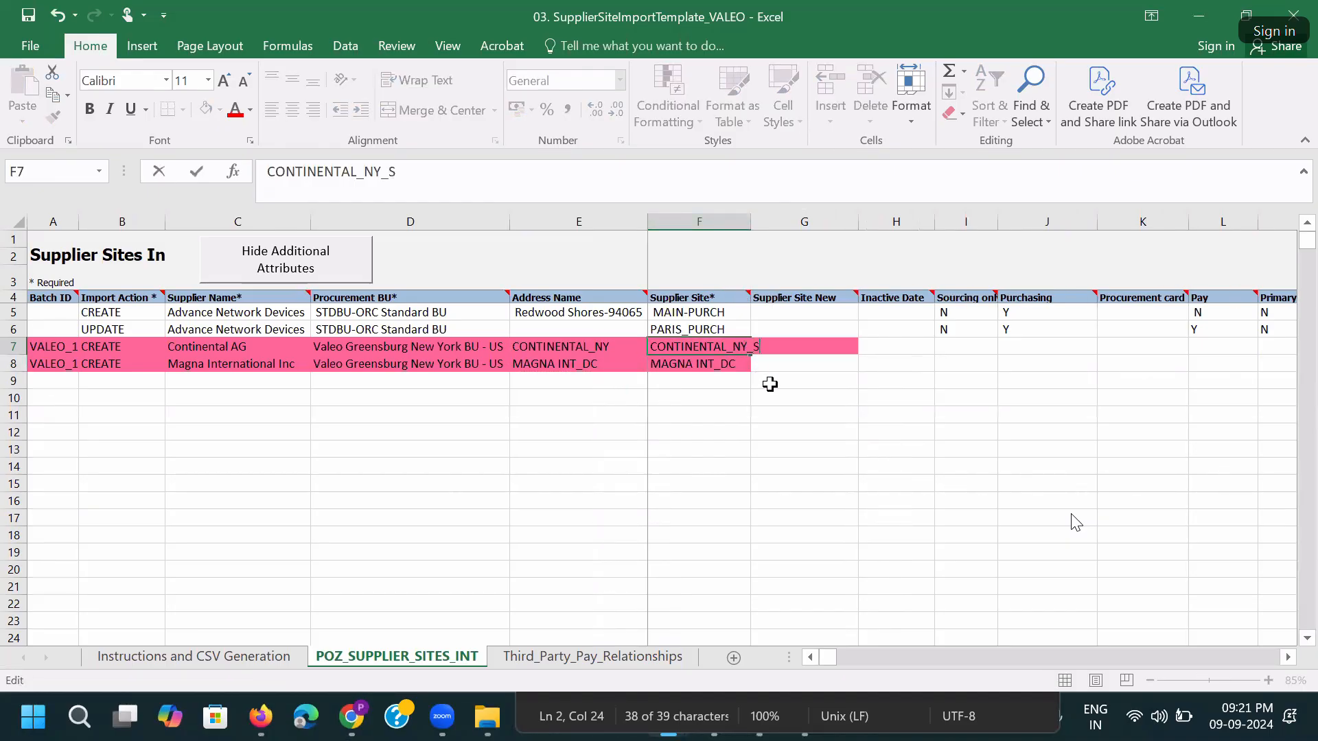
{"action": "left_click", "coordinate": [745, 221]}
{"action": "double_click", "coordinate": [750, 221]}
{"action": "double_click", "coordinate": [760, 350]}
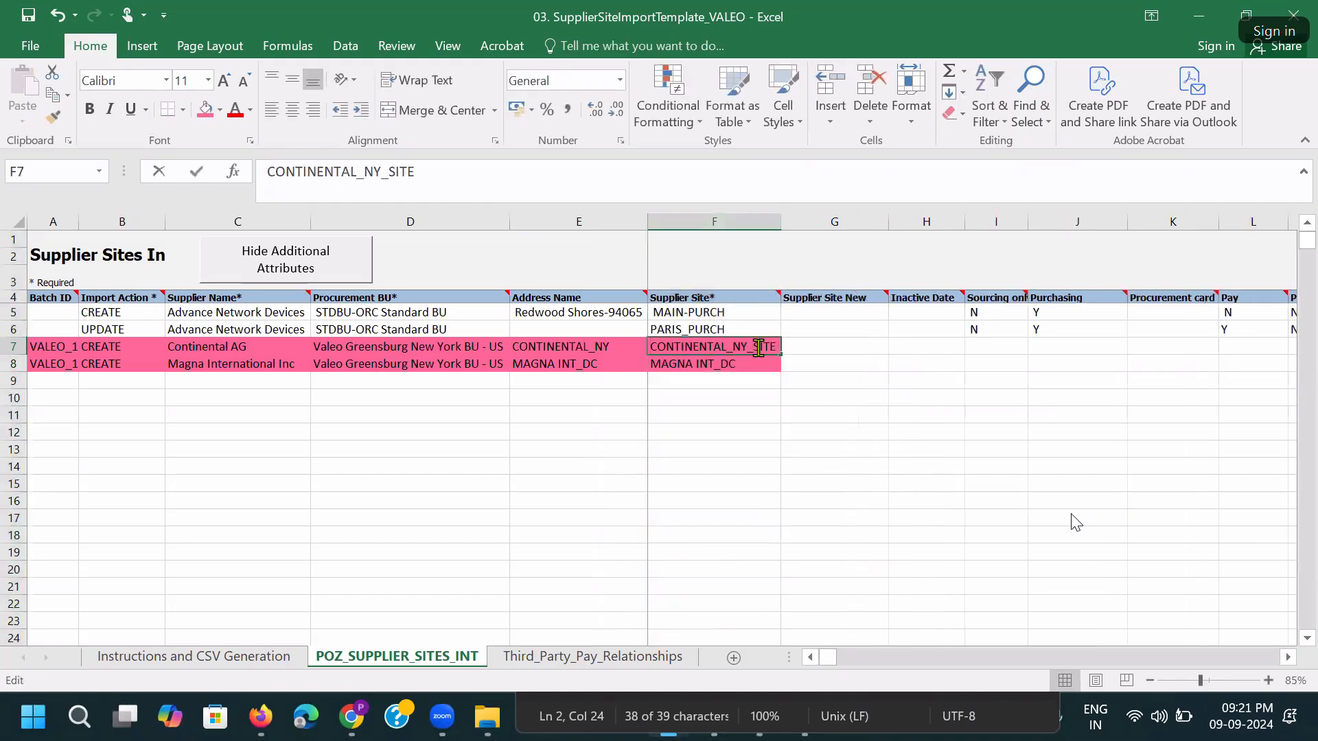
{"action": "mouse_move", "coordinate": [777, 347]}
{"action": "left_mouse_down"}
{"action": "mouse_move", "coordinate": [752, 348]}
{"action": "mouse_move", "coordinate": [786, 350]}
{"action": "left_mouse_up"}
{"action": "key", "text": "ctrl+c"}
{"action": "double_click", "coordinate": [747, 366]}
{"action": "key", "text": "ctrl+v"}
{"action": "key", "text": "Tab"}
{"action": "left_click", "coordinate": [760, 361]}
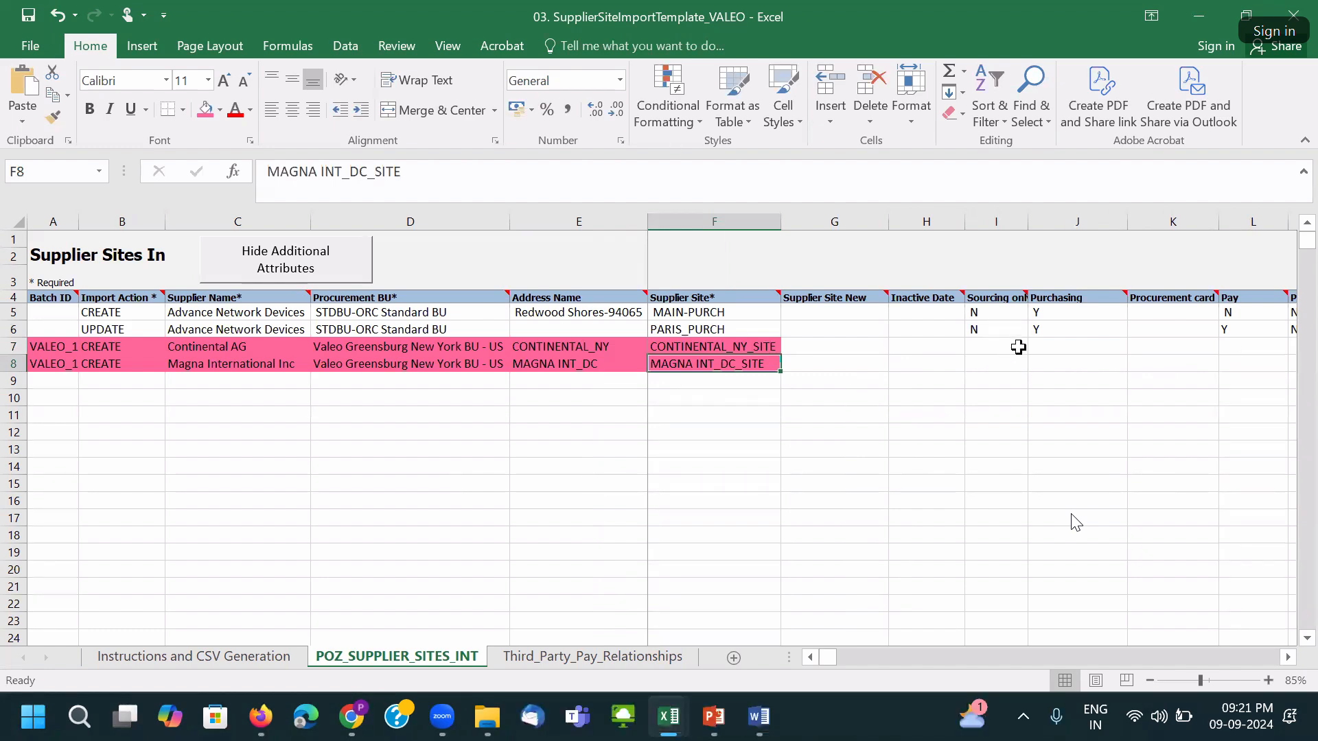
Copy the sample Sourcing and Purchasing flags into rows 7–8 and the Pay columns.
{"action": "left_click_drag", "start_coordinate": [975, 312], "coordinate": [1037, 332]}
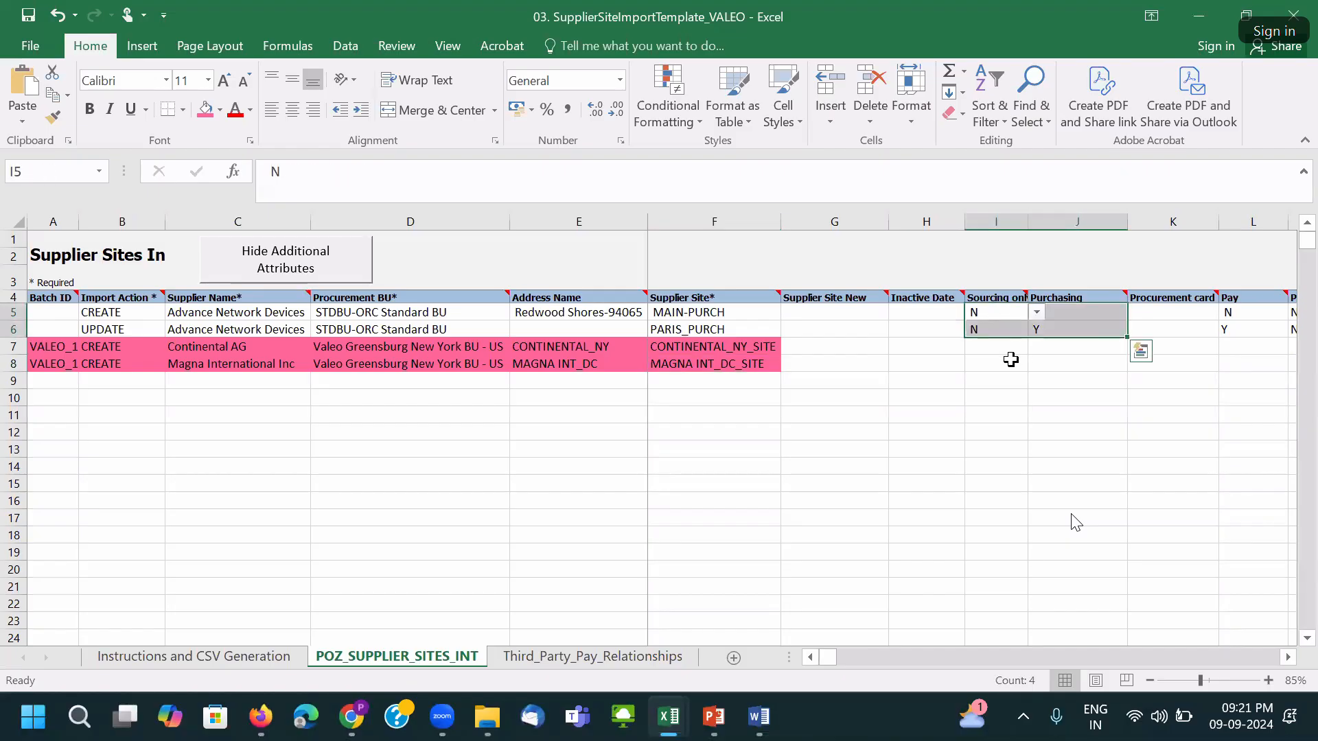
{"action": "key", "text": "ctrl+c"}
{"action": "left_click", "coordinate": [980, 346]}
{"action": "key", "text": "ctrl+v"}
{"action": "left_click", "coordinate": [1239, 348]}
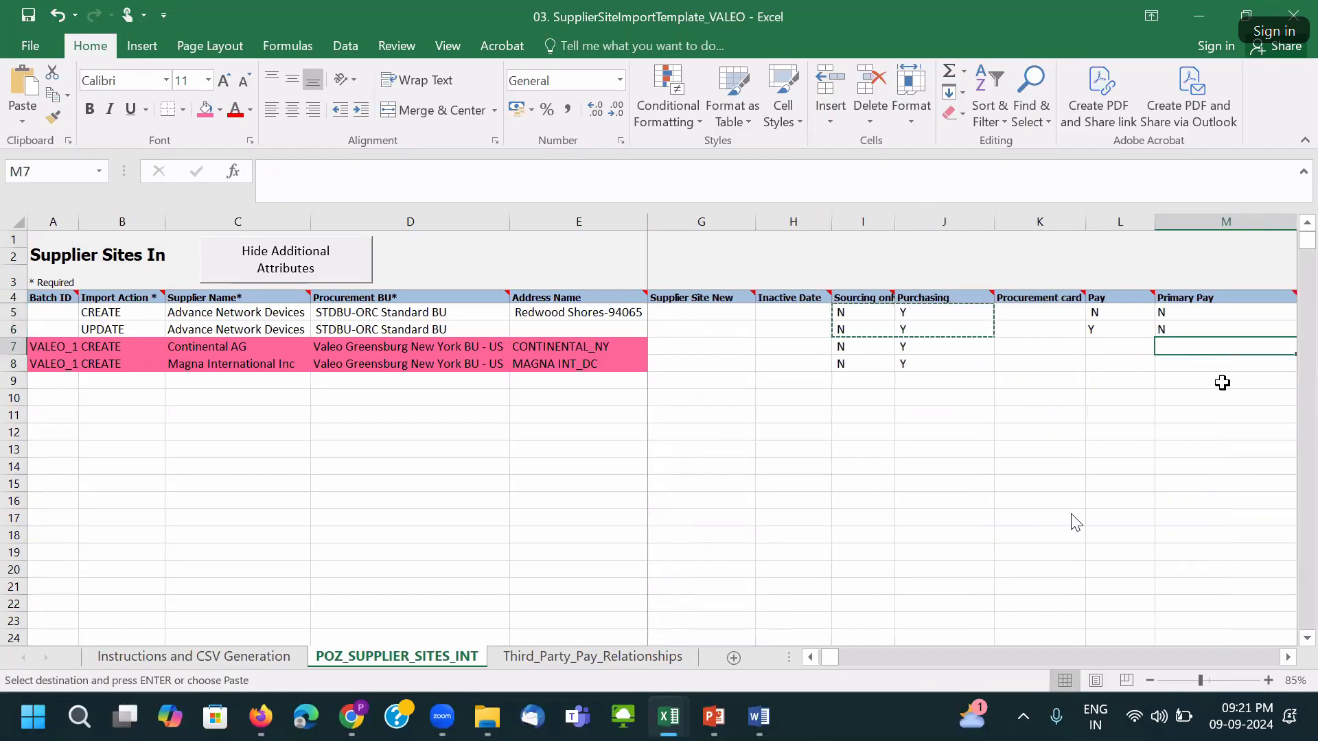
{"action": "left_click", "coordinate": [1108, 348]}
{"action": "key", "text": "ctrl+v"}
Set Primary Pay to N for both the Continental AG and Magna rows.
{"action": "left_click", "coordinate": [1205, 354]}
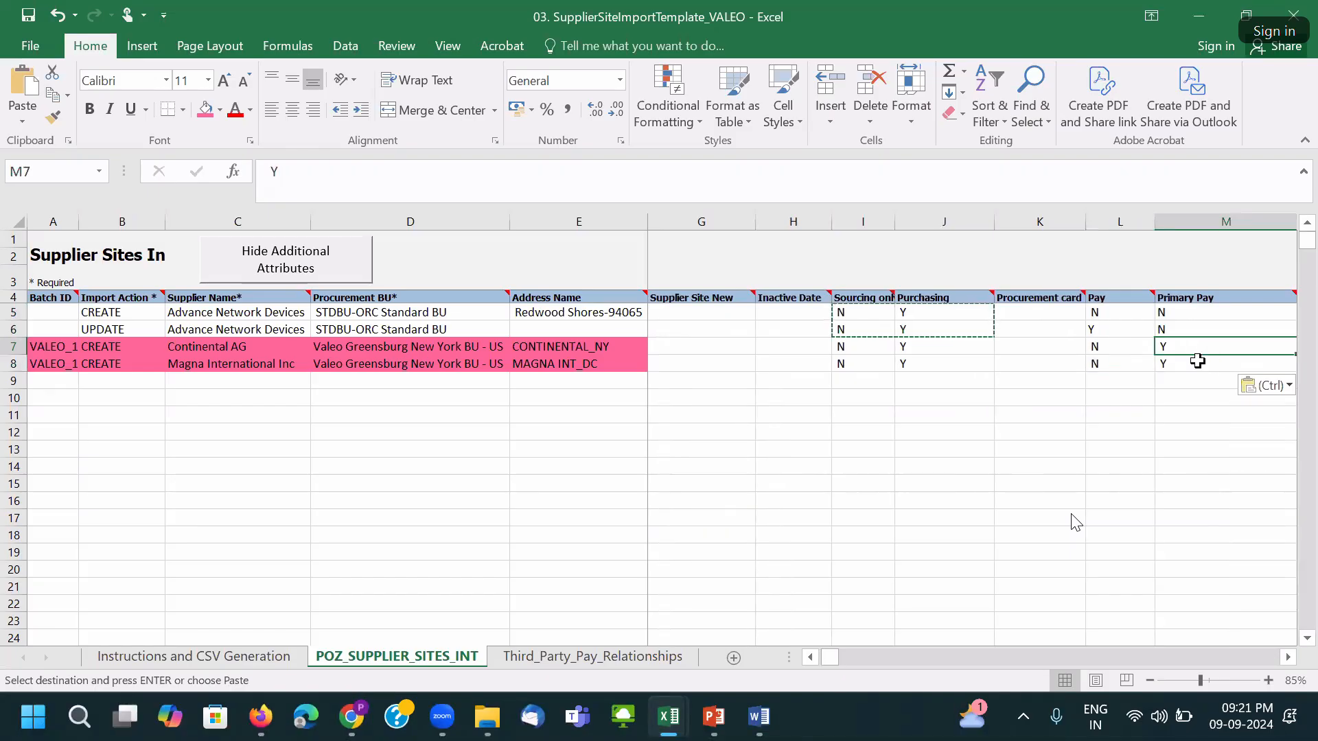
{"action": "key", "text": "Right"}
{"action": "left_click", "coordinate": [1040, 347]}
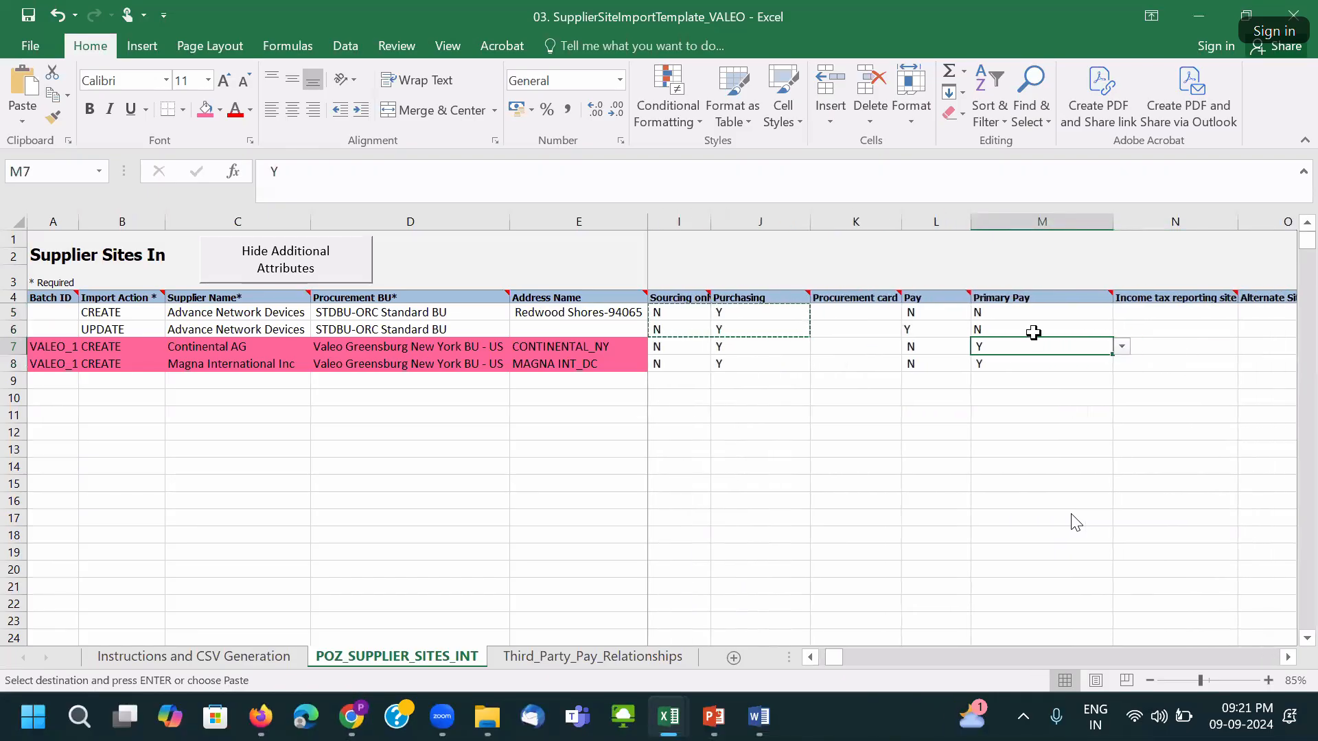
{"action": "left_click", "coordinate": [1121, 347]}
{"action": "left_click", "coordinate": [1047, 374]}
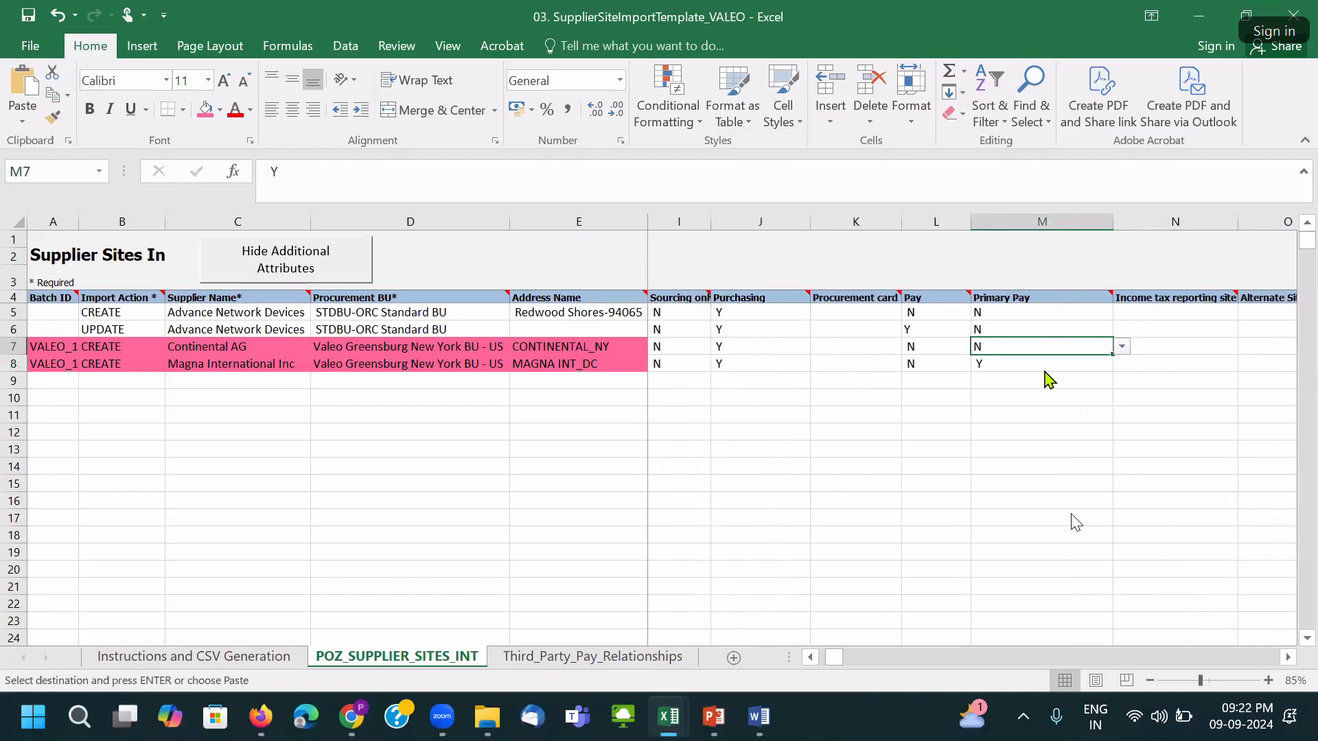
{"action": "left_click", "coordinate": [1037, 362]}
{"action": "left_click", "coordinate": [1121, 364]}
{"action": "left_click", "coordinate": [1114, 378]}
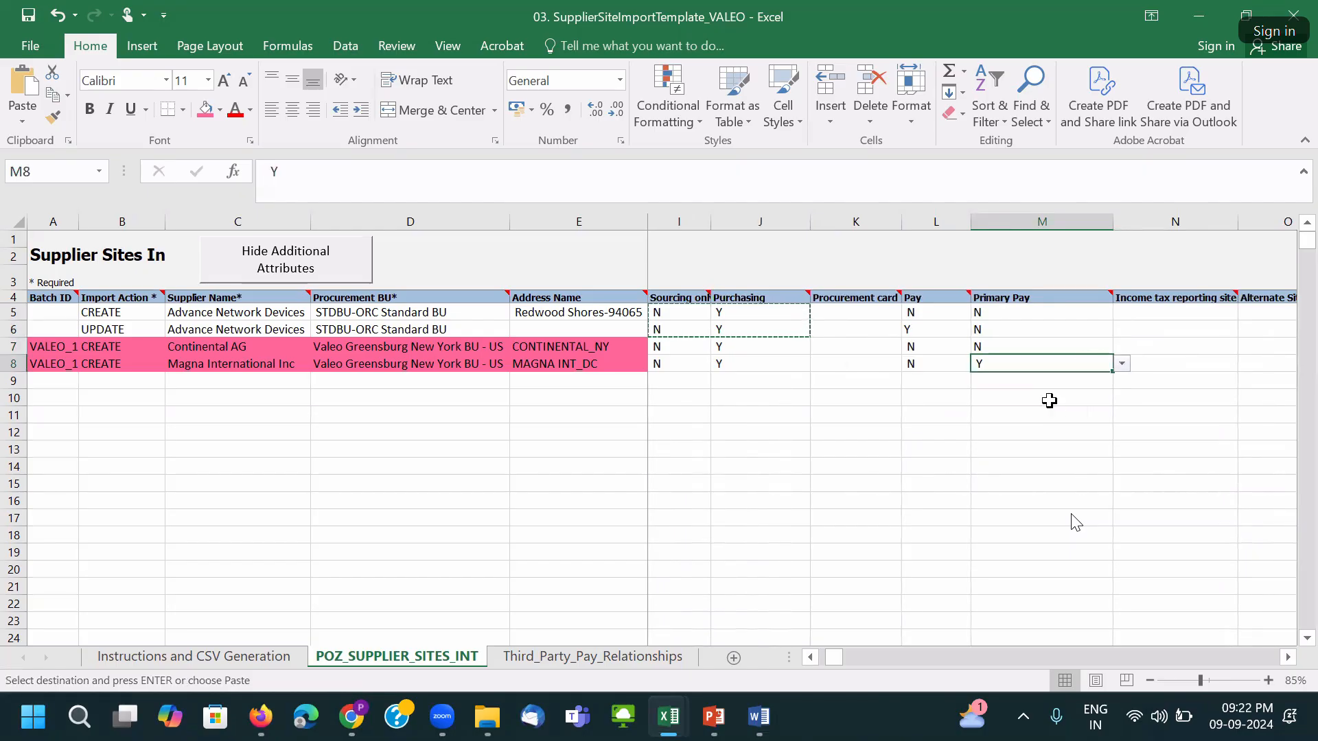
{"action": "left_click", "coordinate": [1121, 364]}
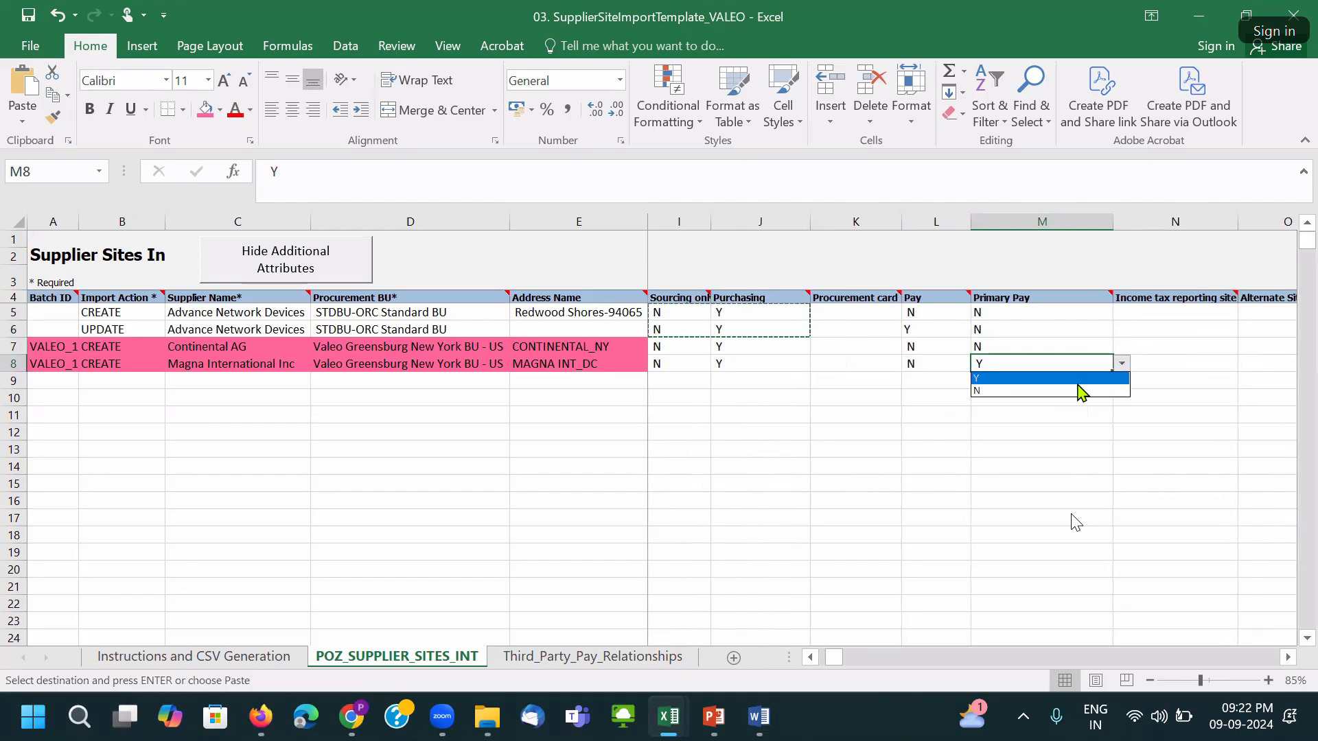
{"action": "left_click", "coordinate": [1074, 387]}
Set Pay to Y for both the Continental AG and Magna rows.
{"action": "left_click", "coordinate": [938, 363]}
{"action": "left_click", "coordinate": [936, 347]}
{"action": "left_click", "coordinate": [980, 348]}
{"action": "left_click", "coordinate": [916, 361]}
{"action": "left_click", "coordinate": [965, 365]}
{"action": "left_click", "coordinate": [980, 364]}
{"action": "left_click", "coordinate": [930, 379]}
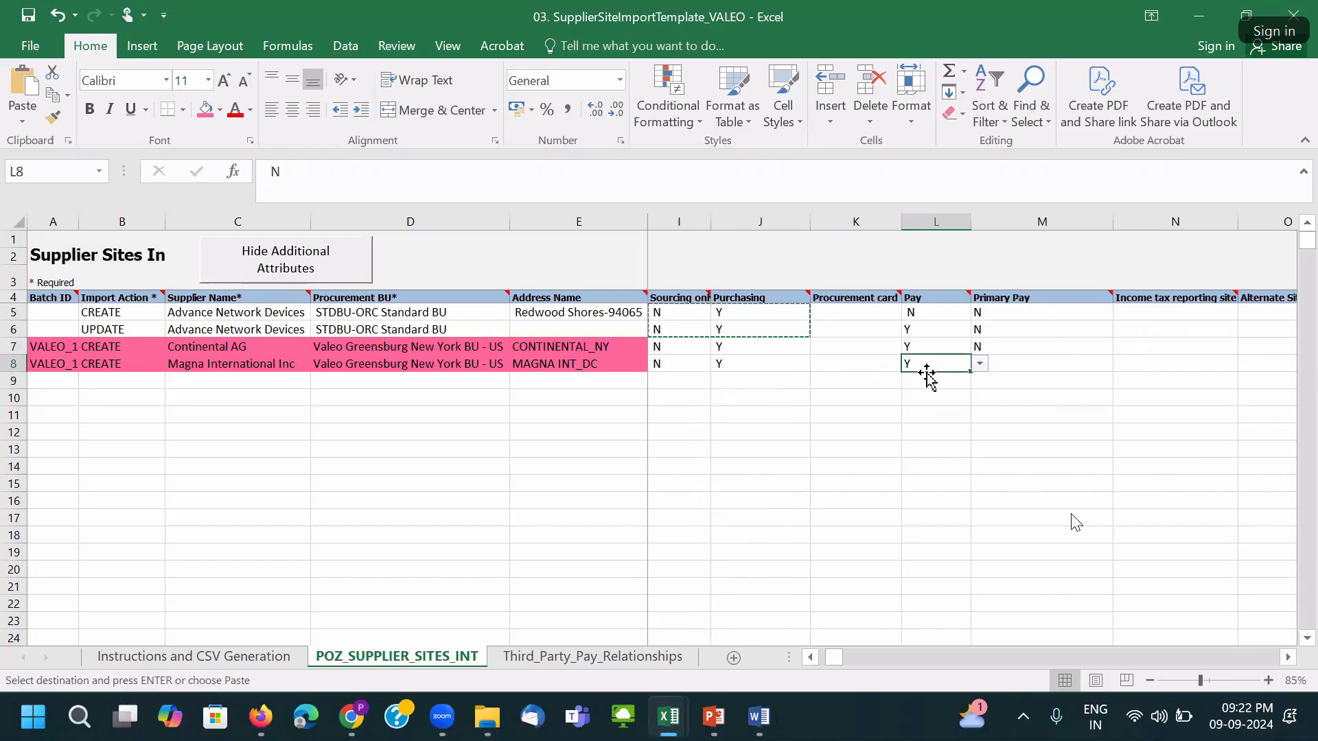
Widen column I and shade both rows' Sourcing, Purchasing, Pay and Primary Pay cells pink.
{"action": "key", "text": "Left"}
{"action": "key", "text": "Left"}
{"action": "key", "text": "Left"}
{"action": "key", "text": "Right"}
{"action": "key", "text": "Left"}
{"action": "double_click", "coordinate": [709, 227]}
{"action": "left_click_drag", "start_coordinate": [690, 344], "coordinate": [722, 359]}
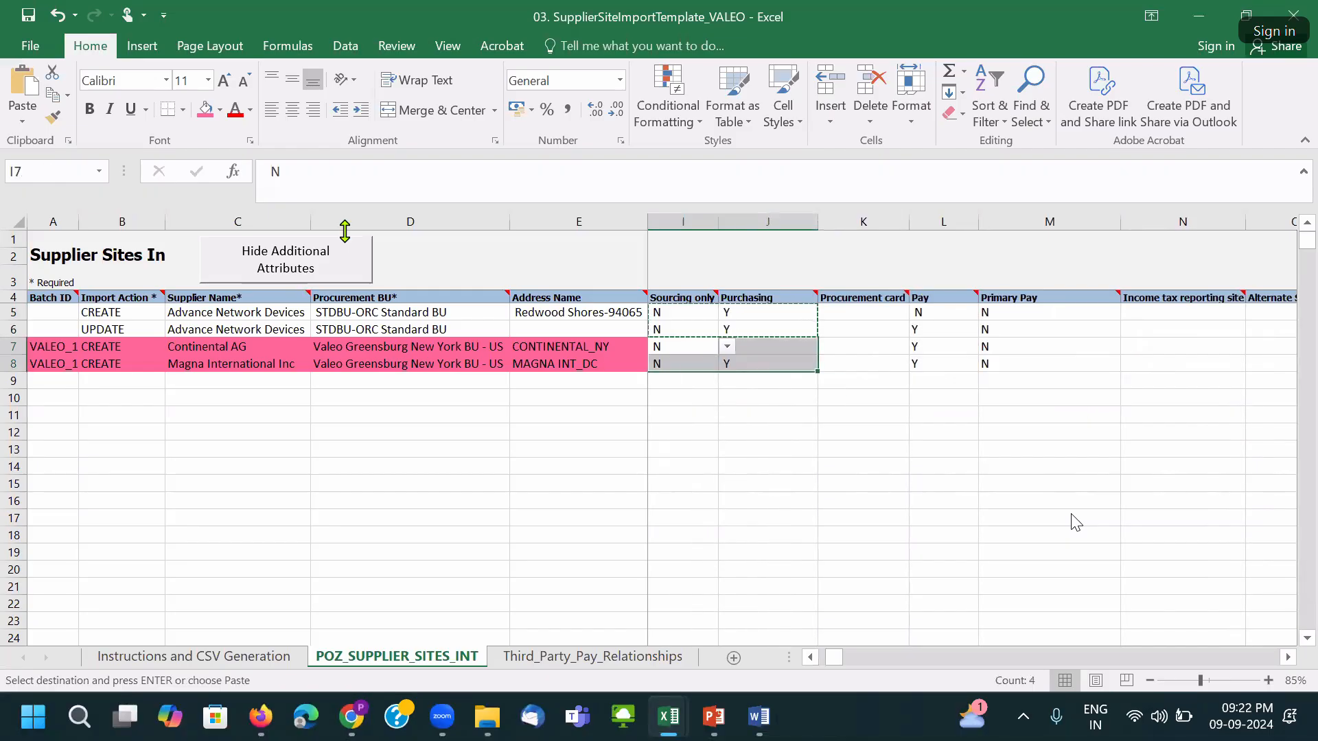
{"action": "left_click", "coordinate": [214, 117]}
{"action": "left_click", "coordinate": [744, 355]}
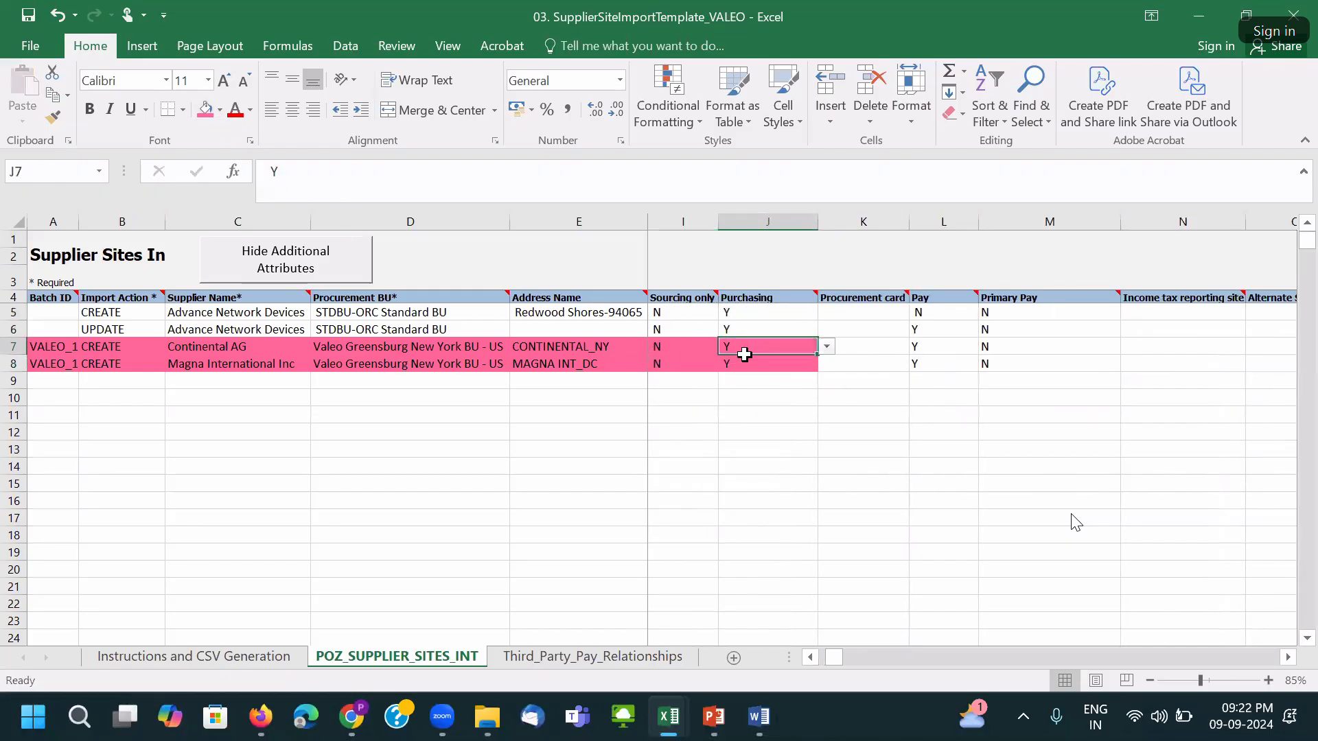
{"action": "left_click_drag", "start_coordinate": [920, 348], "coordinate": [957, 363]}
{"action": "left_click", "coordinate": [206, 110]}
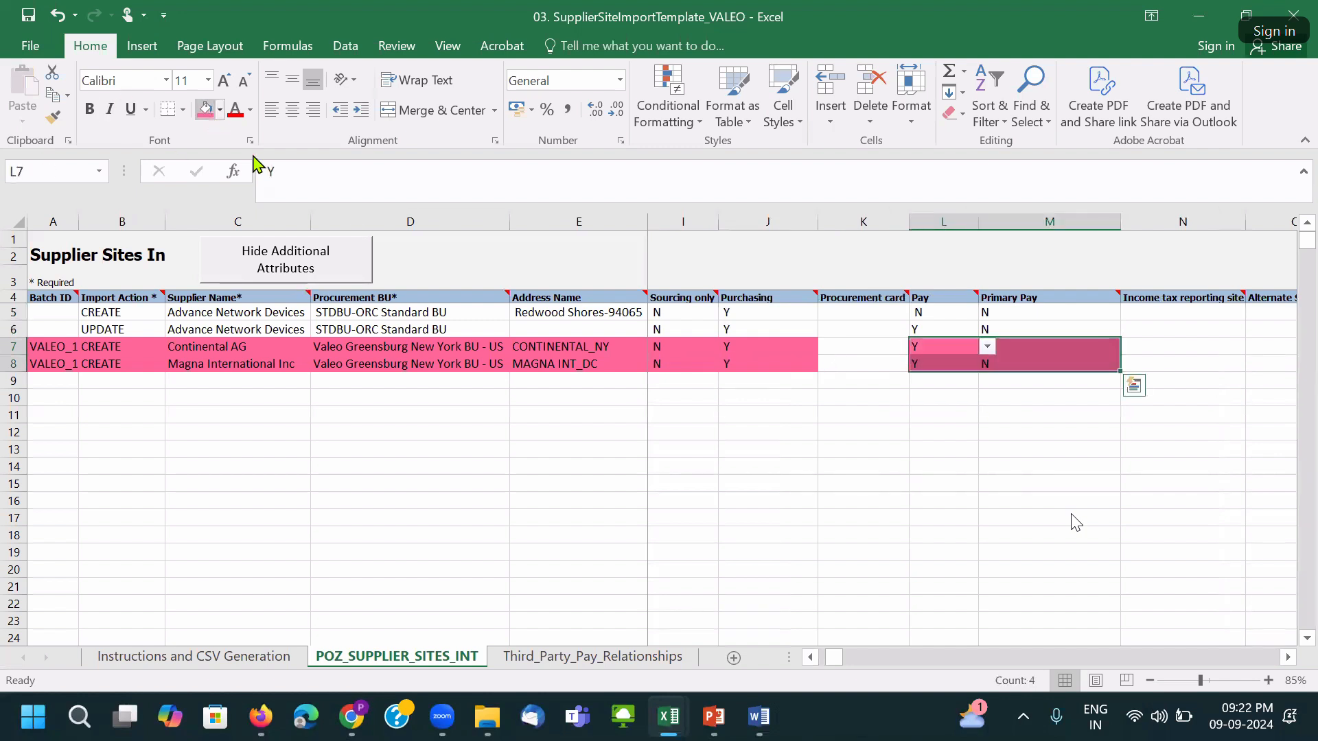
{"action": "left_click", "coordinate": [748, 356]}
{"action": "left_click_drag", "start_coordinate": [748, 355], "coordinate": [749, 364]}
{"action": "left_click_drag", "start_coordinate": [921, 350], "coordinate": [929, 362]}
{"action": "left_click_drag", "start_coordinate": [1015, 347], "coordinate": [1023, 362]}
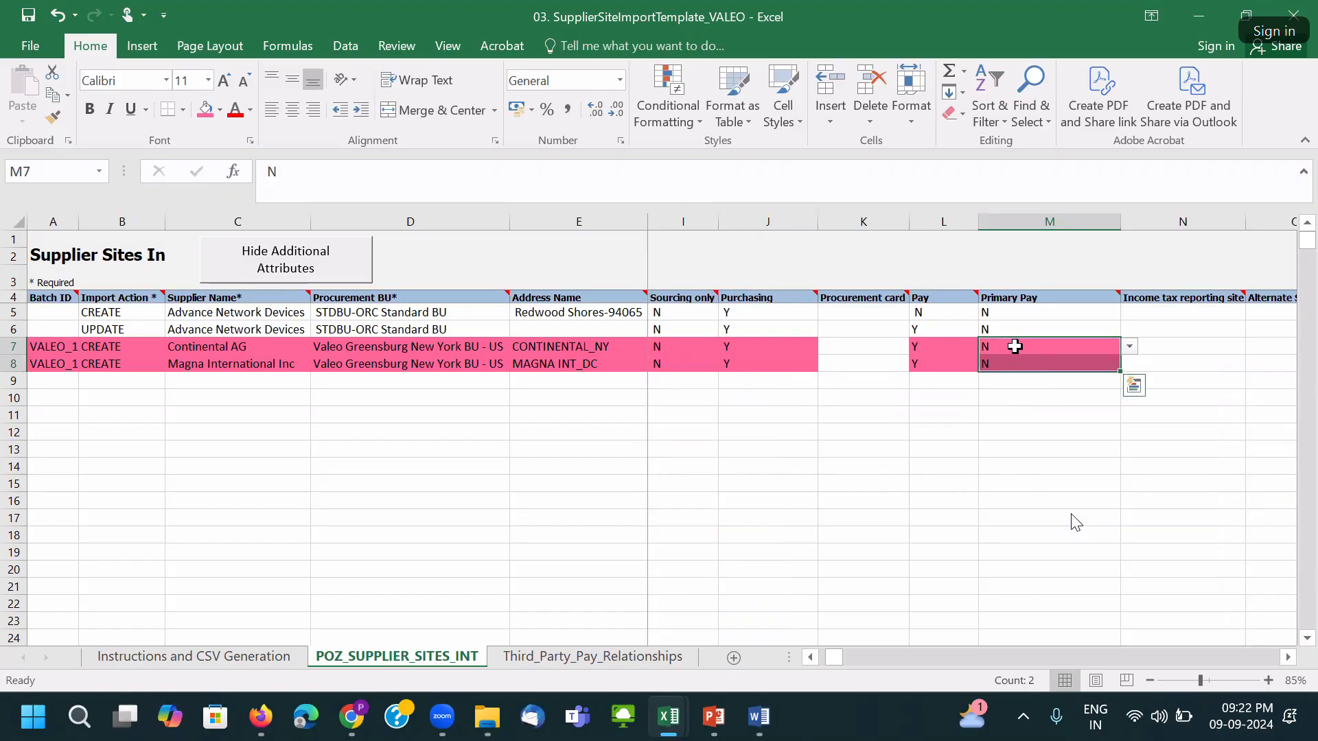
Save the workbook, accepting the compatibility warning.
{"action": "left_click", "coordinate": [1004, 348]}
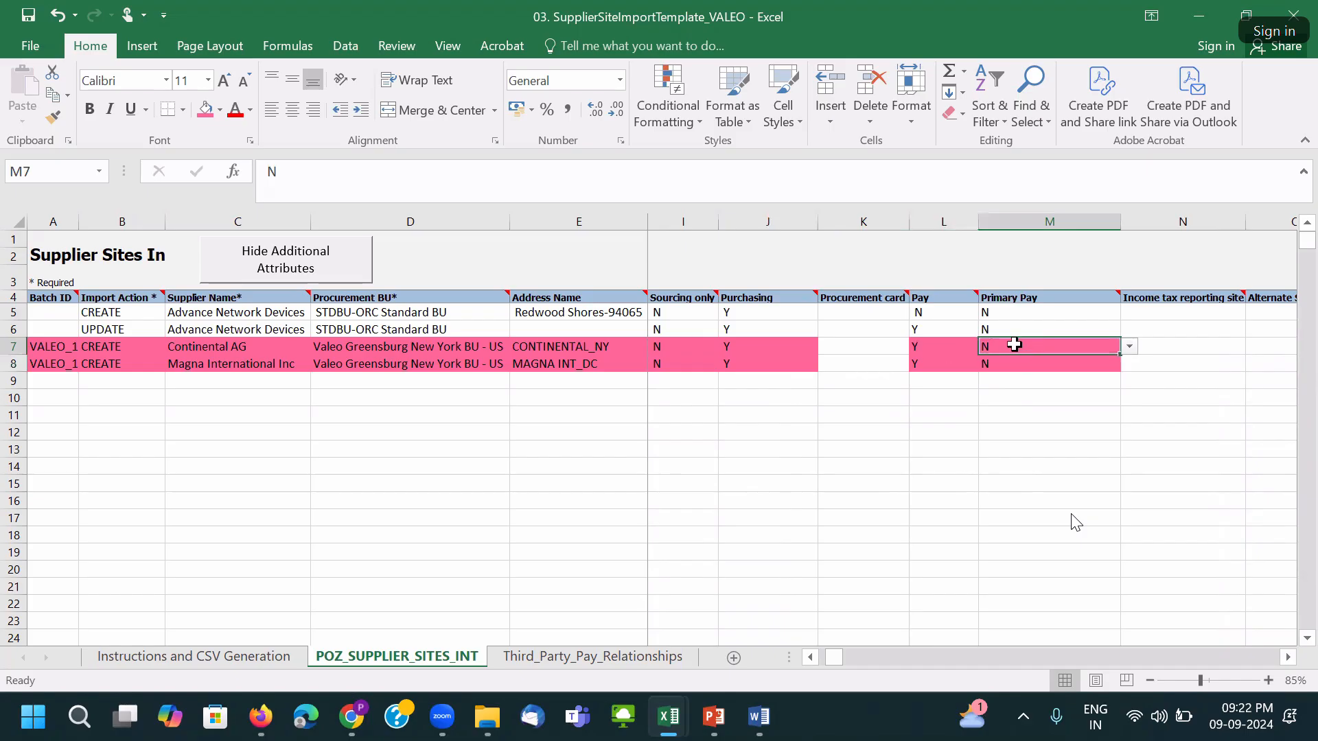
{"action": "left_click", "coordinate": [1159, 347]}
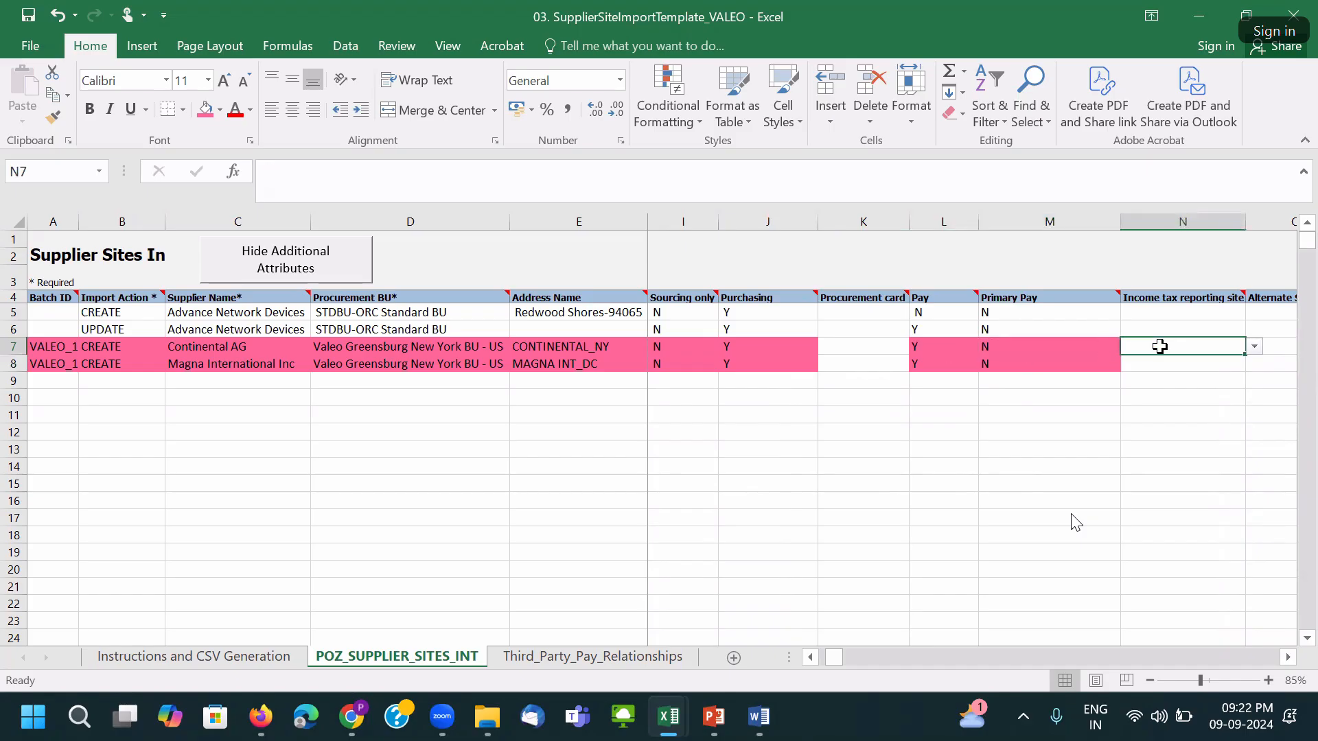
{"action": "key", "text": "ctrl+s"}
{"action": "left_click", "coordinate": [627, 412]}
{"action": "left_click", "coordinate": [1112, 342]}
{"action": "key", "text": "Right"}
{"action": "key", "text": "Right"}
{"action": "key", "text": "Right"}
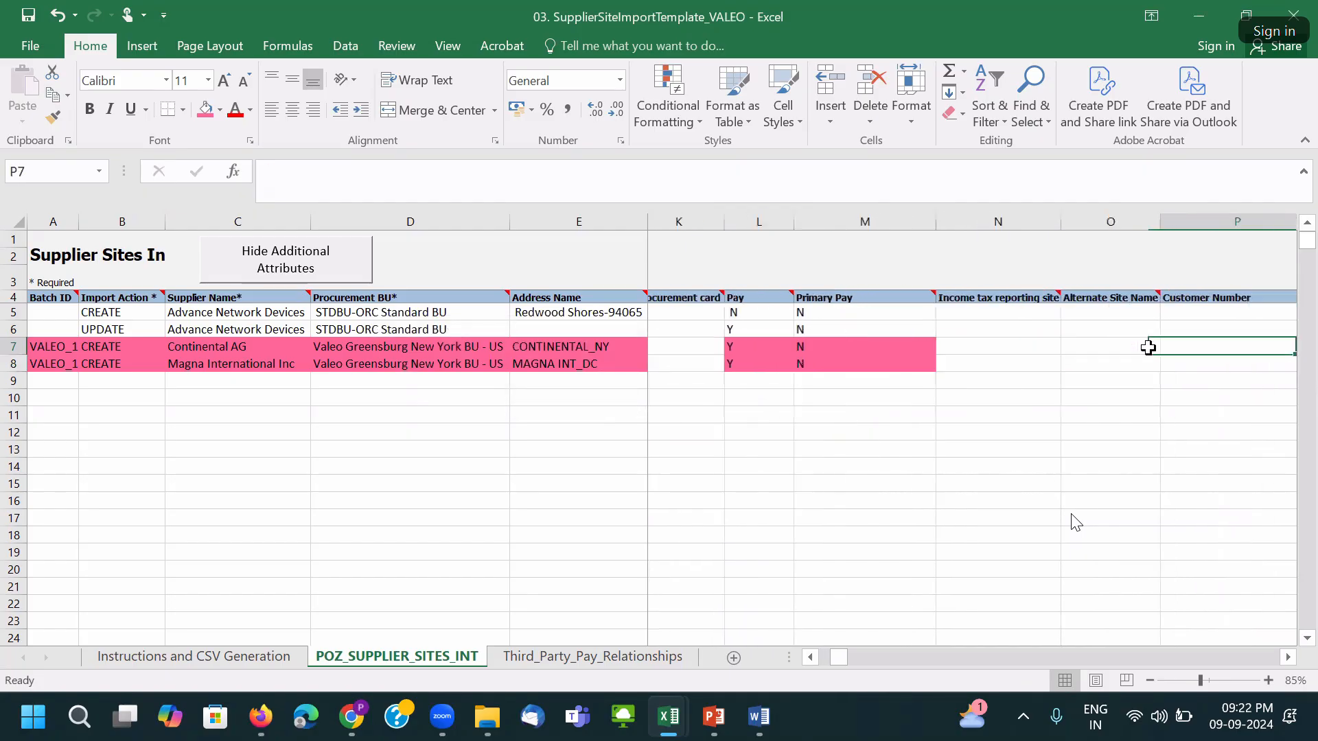
AutoFit every column on the sheet, including column N, so all contents show.
{"action": "double_click", "coordinate": [984, 222]}
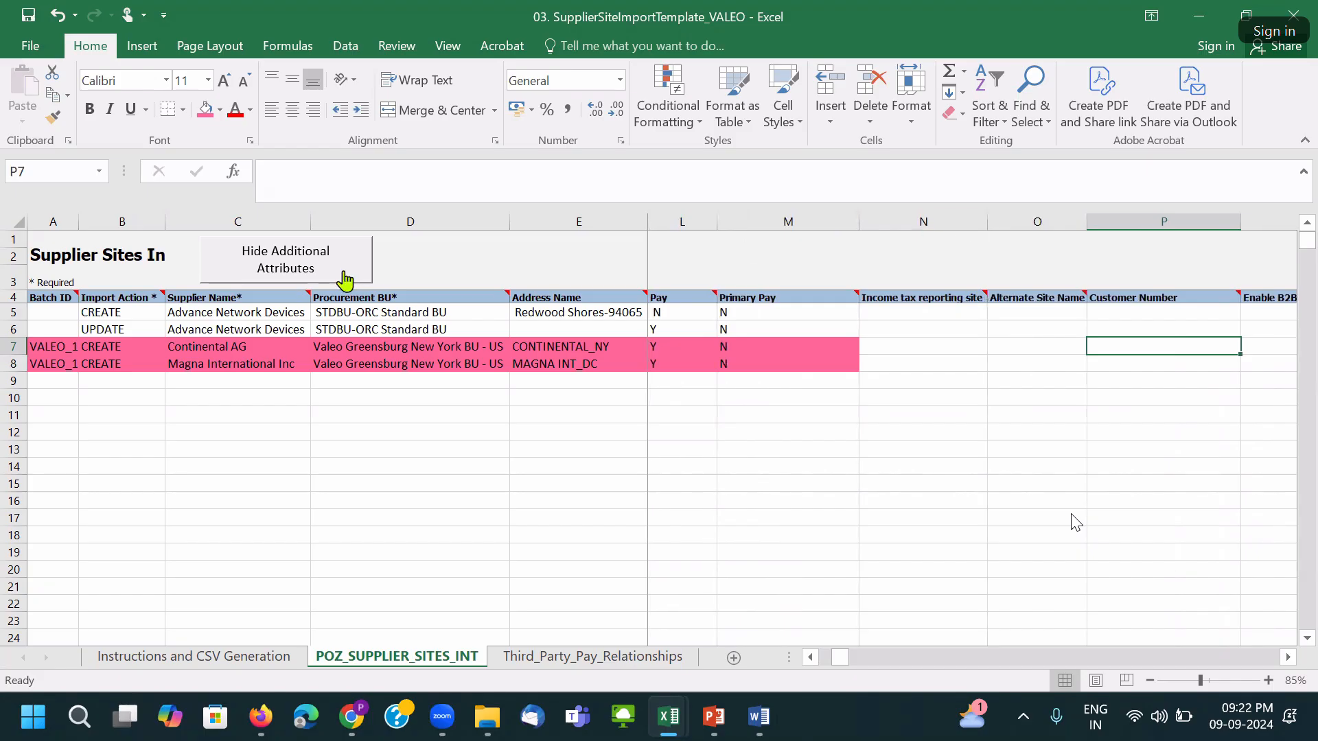
{"action": "left_click", "coordinate": [20, 221]}
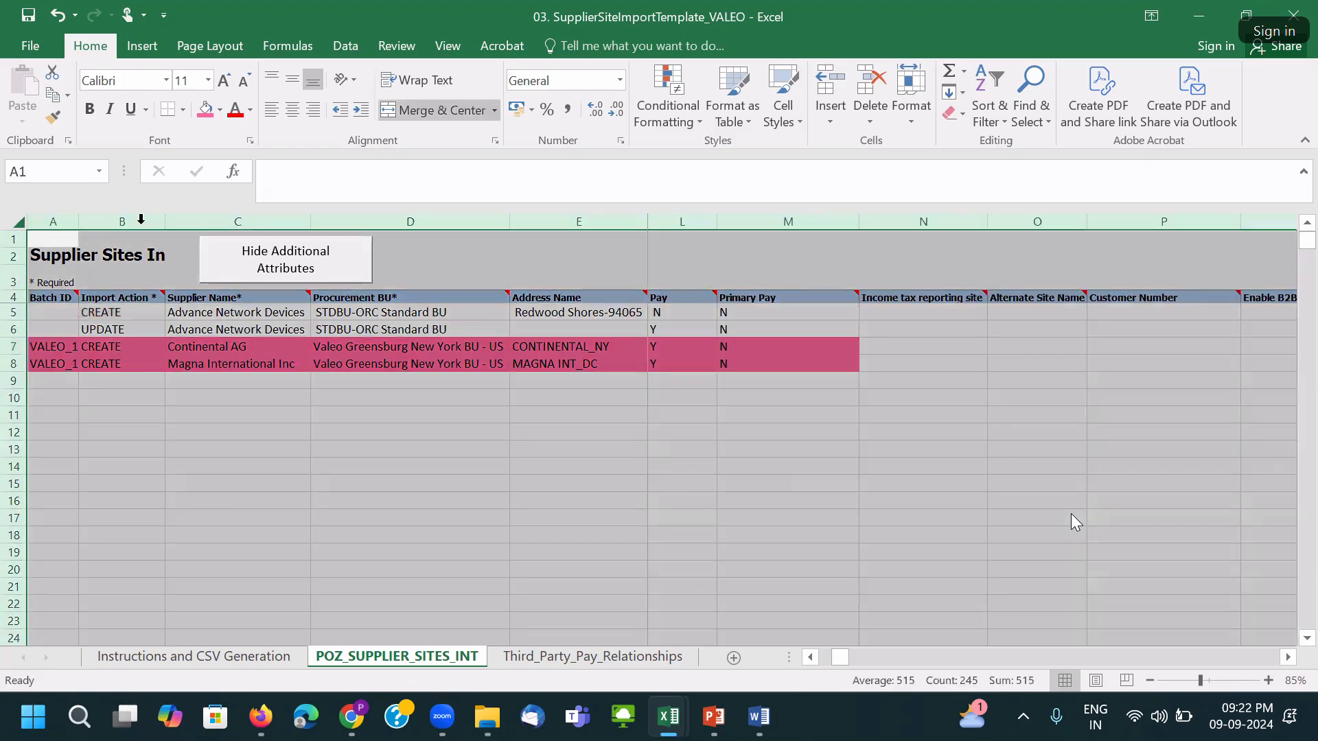
{"action": "double_click", "coordinate": [311, 221]}
{"action": "left_click", "coordinate": [778, 349]}
{"action": "key", "text": "Right"}
{"action": "key", "text": "Right"}
{"action": "key", "text": "Right"}
{"action": "key", "text": "Right"}
{"action": "key", "text": "Right"}
{"action": "key", "text": "Right"}
{"action": "key", "text": "Right"}
{"action": "key", "text": "Right"}
{"action": "key", "text": "Right"}
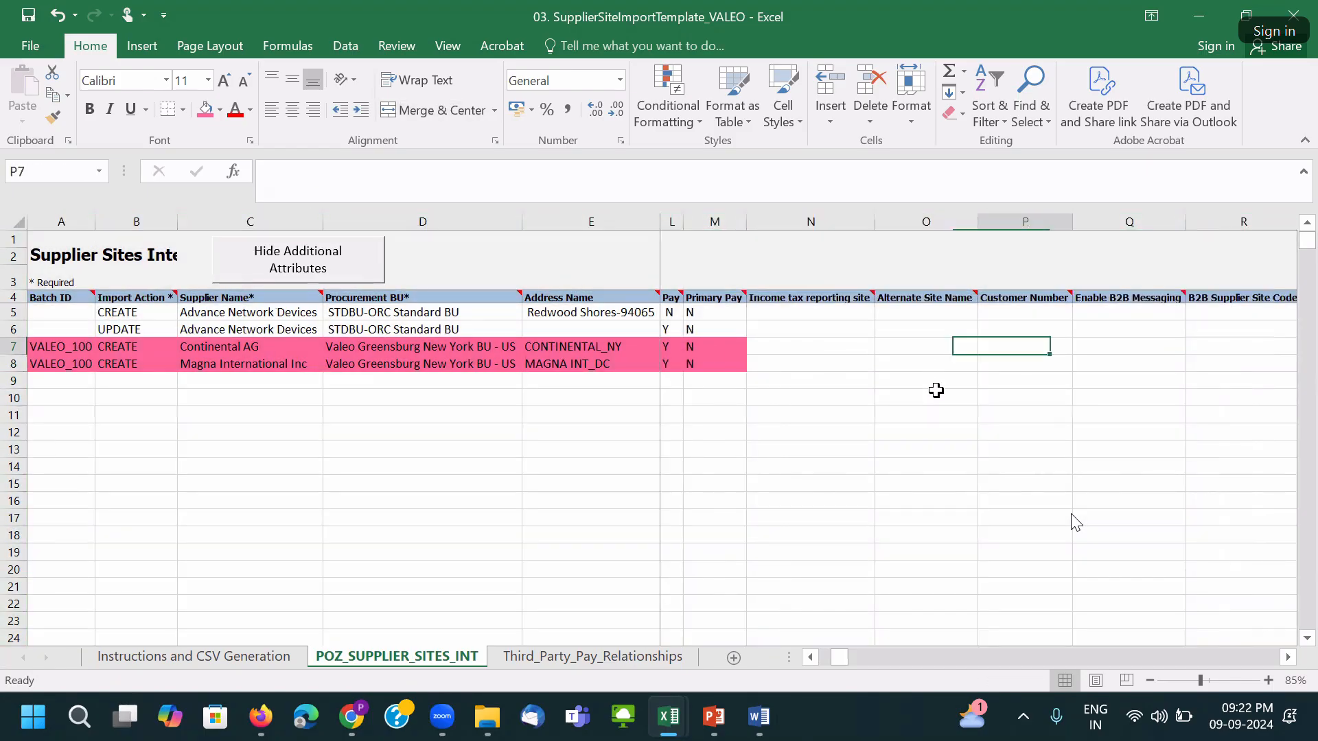
{"action": "key", "text": "Left"}
{"action": "key", "text": "Left"}
{"action": "key", "text": "Left"}
{"action": "key", "text": "Left"}
{"action": "key", "text": "Left"}
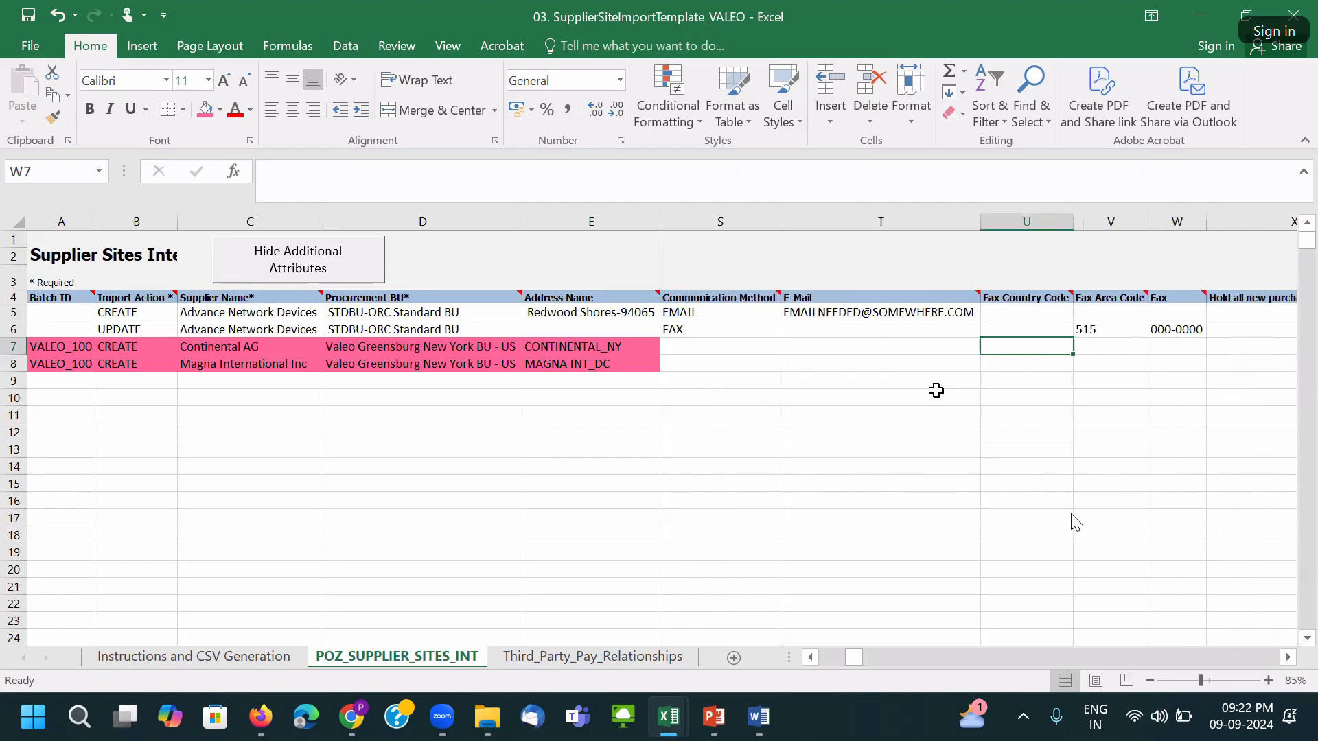
{"action": "key", "text": "Left"}
{"action": "key", "text": "Right"}
{"action": "key", "text": "Right"}
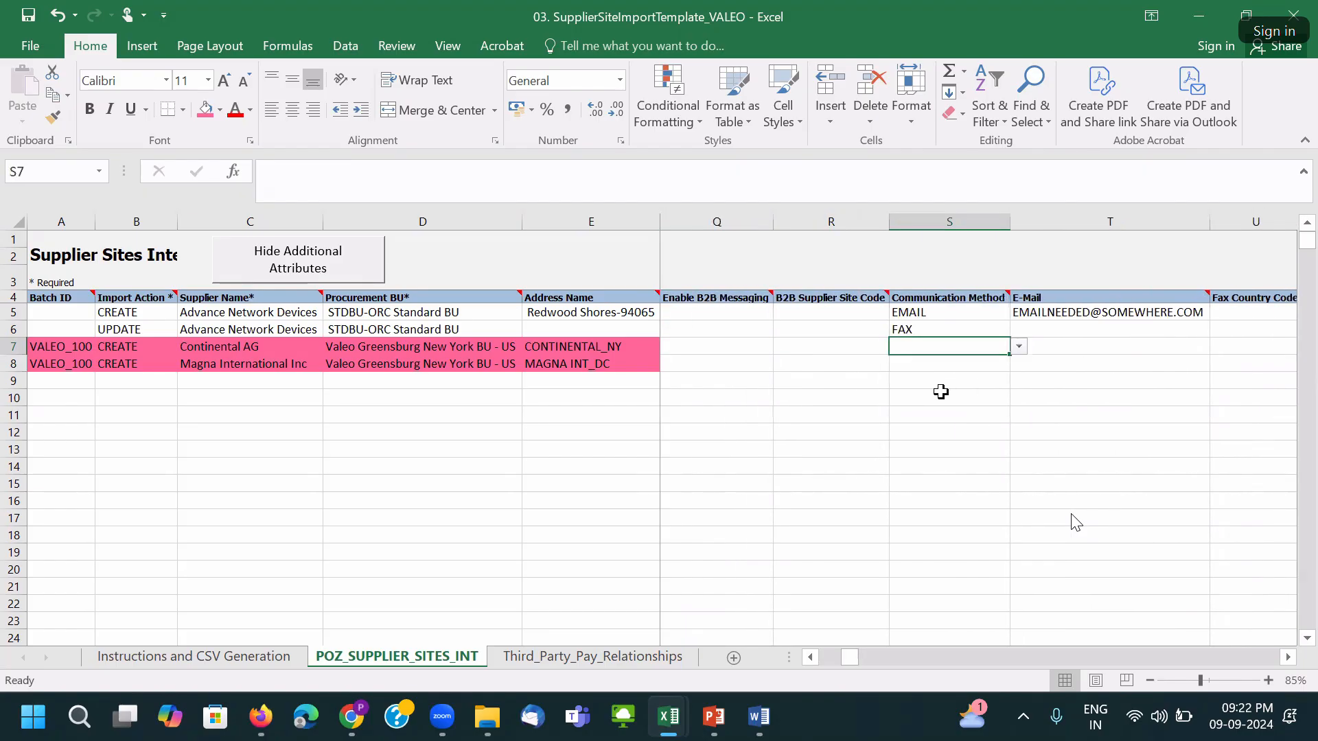
{"action": "key", "text": "Right"}
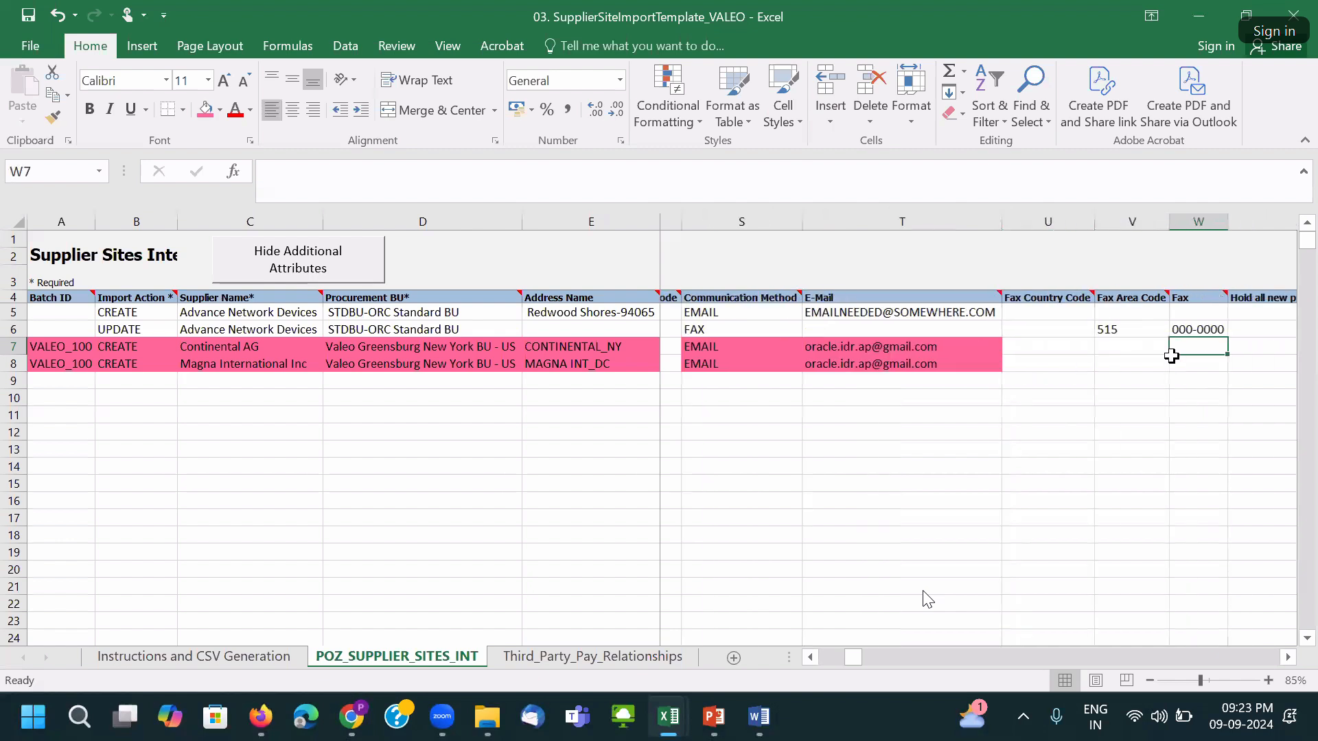
Fill in and check the Communication Method and E-Mail entries for both rows.
{"action": "key", "text": "Tab"}
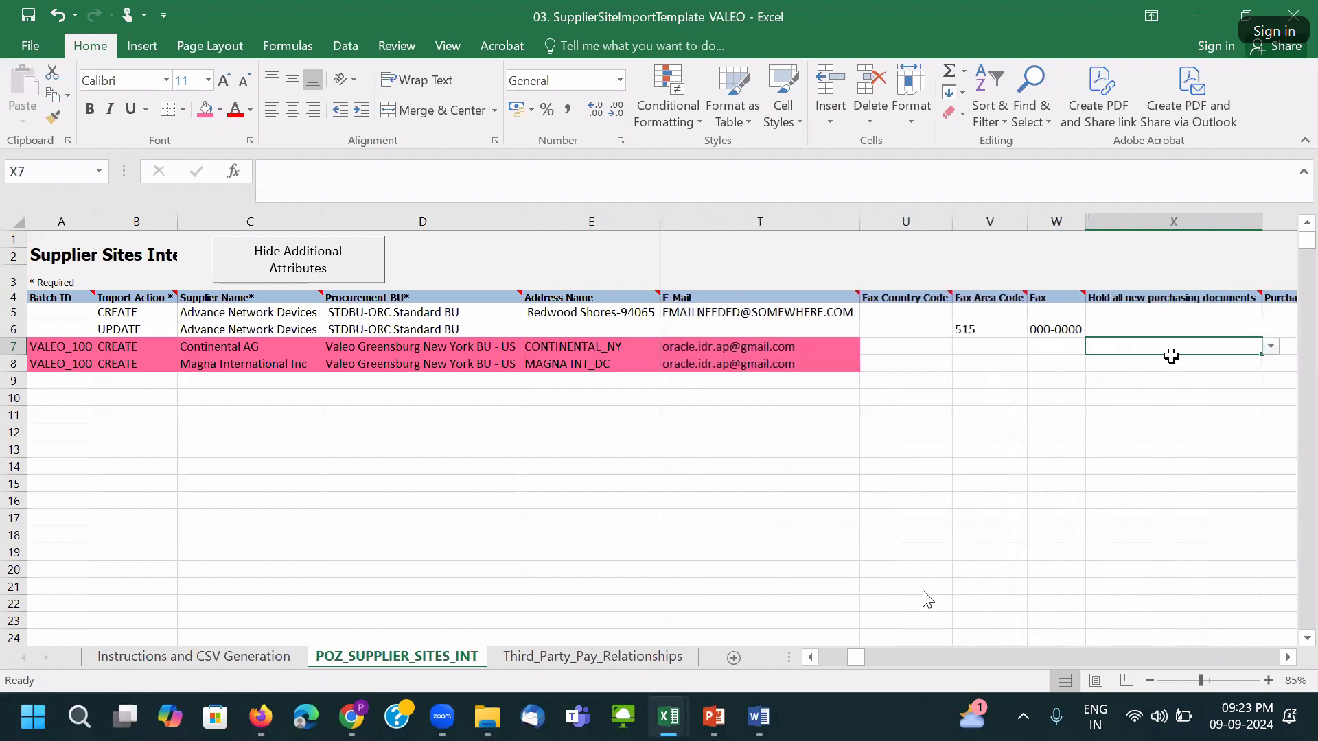
{"action": "left_click", "coordinate": [797, 362]}
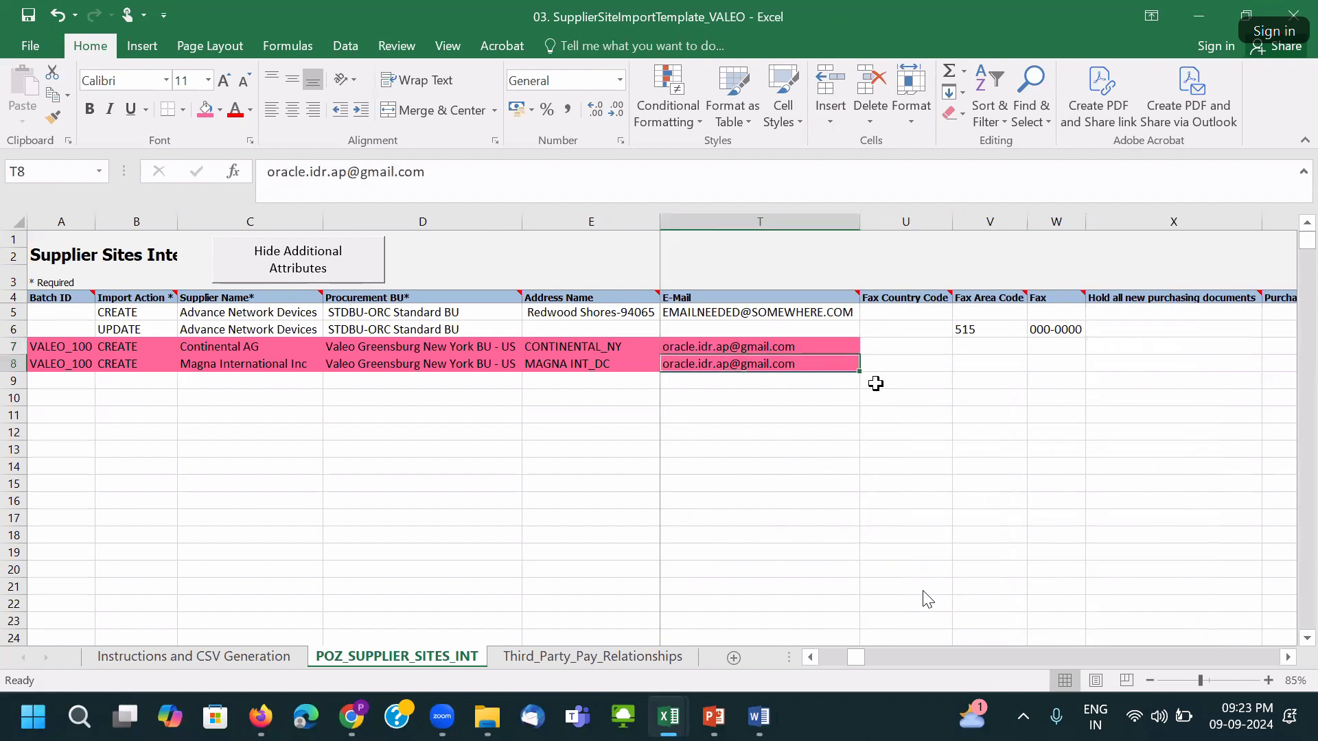
{"action": "key", "text": "Left"}
{"action": "key", "text": "Left"}
{"action": "left_click_drag", "start_coordinate": [816, 351], "coordinate": [853, 359]}
Enter USD as Continental AG's Invoice Currency.
{"action": "key", "text": "Right"}
{"action": "key", "text": "Right"}
{"action": "key", "text": "Right"}
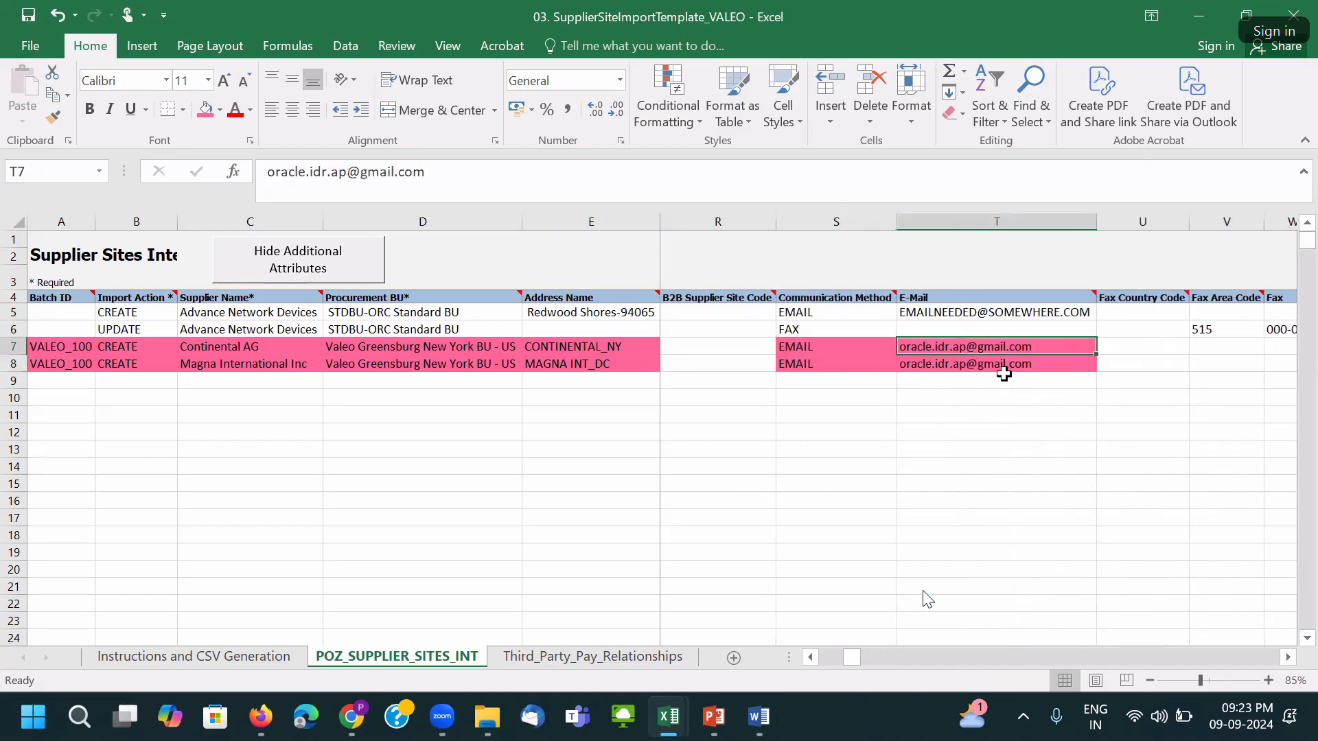
{"action": "key", "text": "Right"}
{"action": "key", "text": "Right"}
{"action": "key", "text": "Right"}
{"action": "key", "text": "Right"}
{"action": "key", "text": "Right"}
{"action": "key", "text": "Right"}
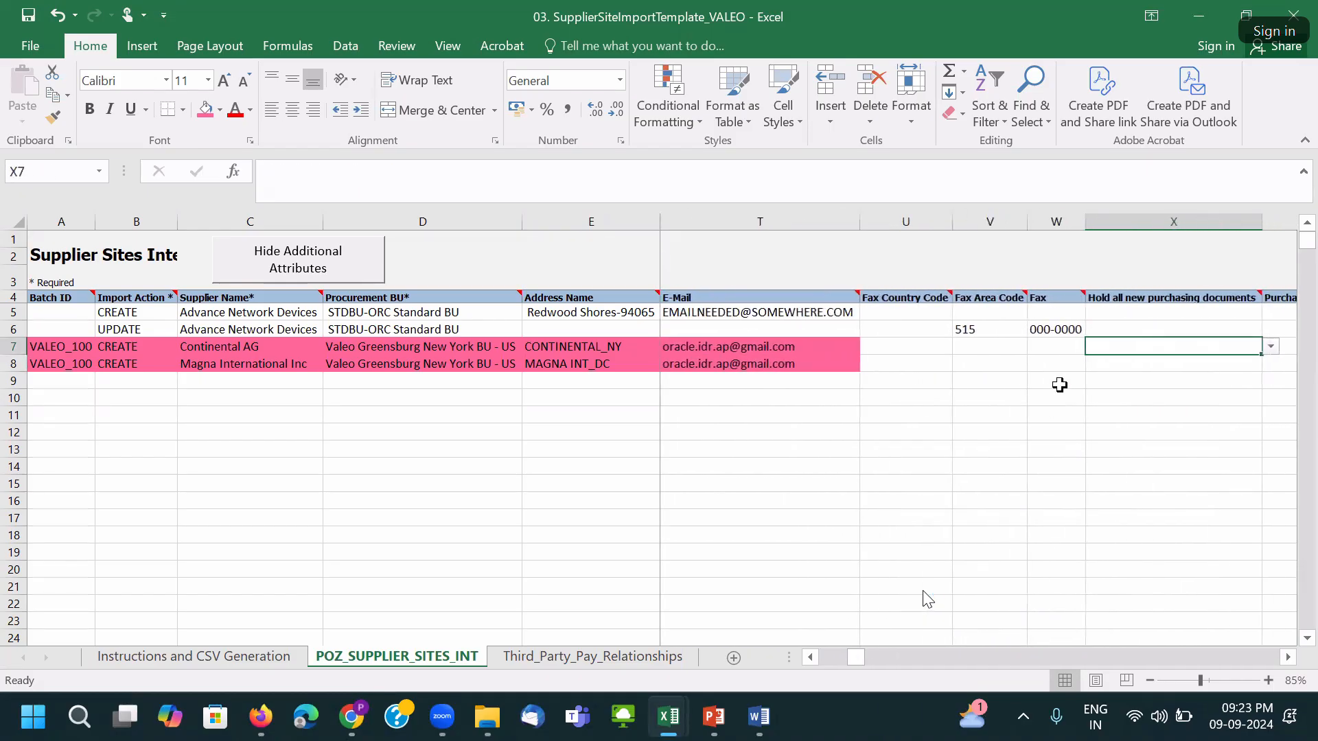
{"action": "key", "text": "Right"}
{"action": "key", "text": "Right"}
{"action": "key", "text": "Right"}
{"action": "key", "text": "Right"}
{"action": "key", "text": "Right"}
{"action": "key", "text": "Right"}
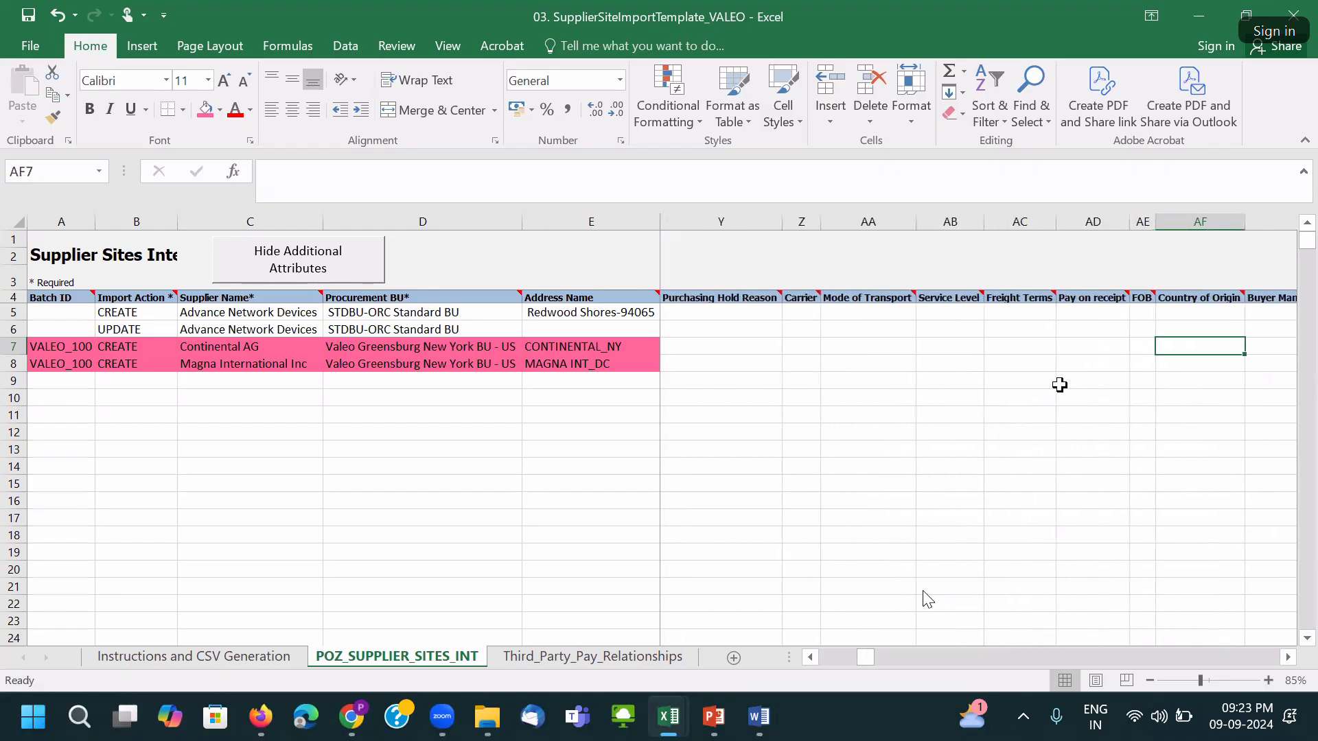
{"action": "key", "text": "Right"}
{"action": "key", "text": "Right"}
{"action": "key", "text": "Right"}
{"action": "key", "text": "Right"}
{"action": "key", "text": "Right"}
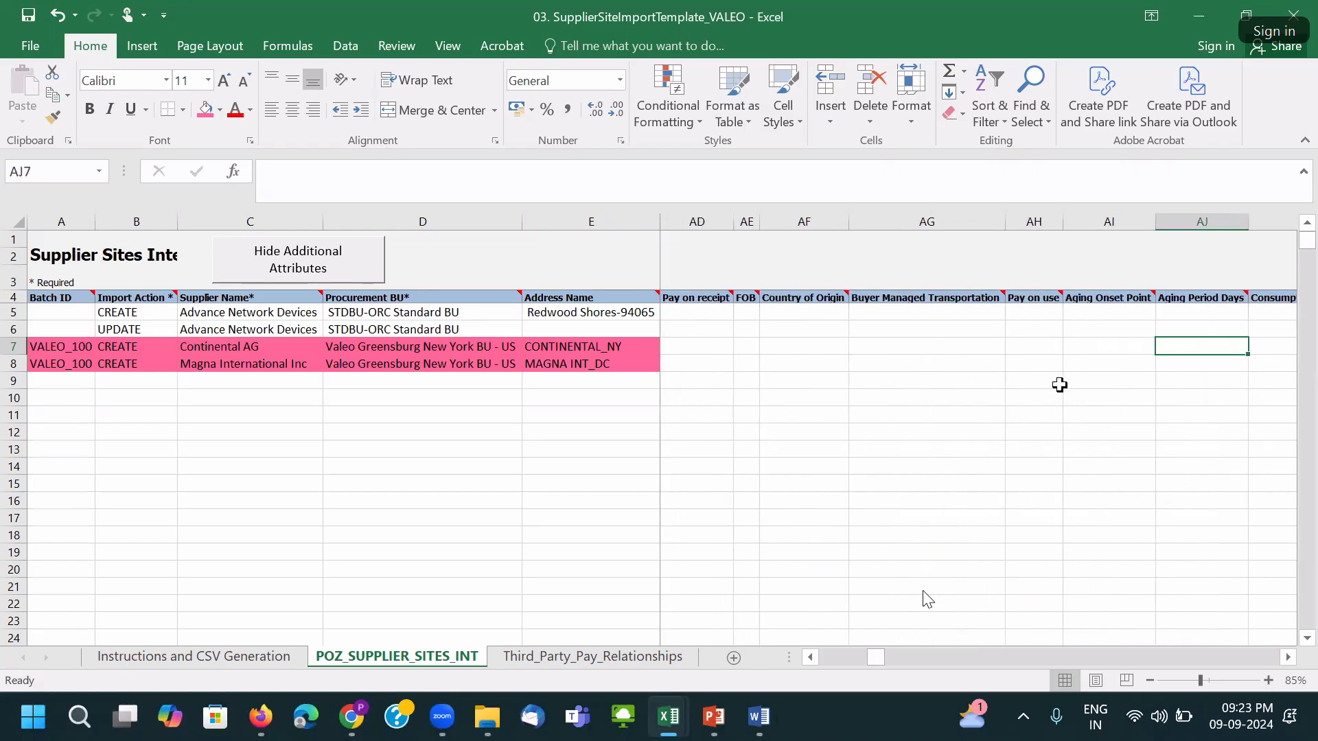
{"action": "key", "text": "Right"}
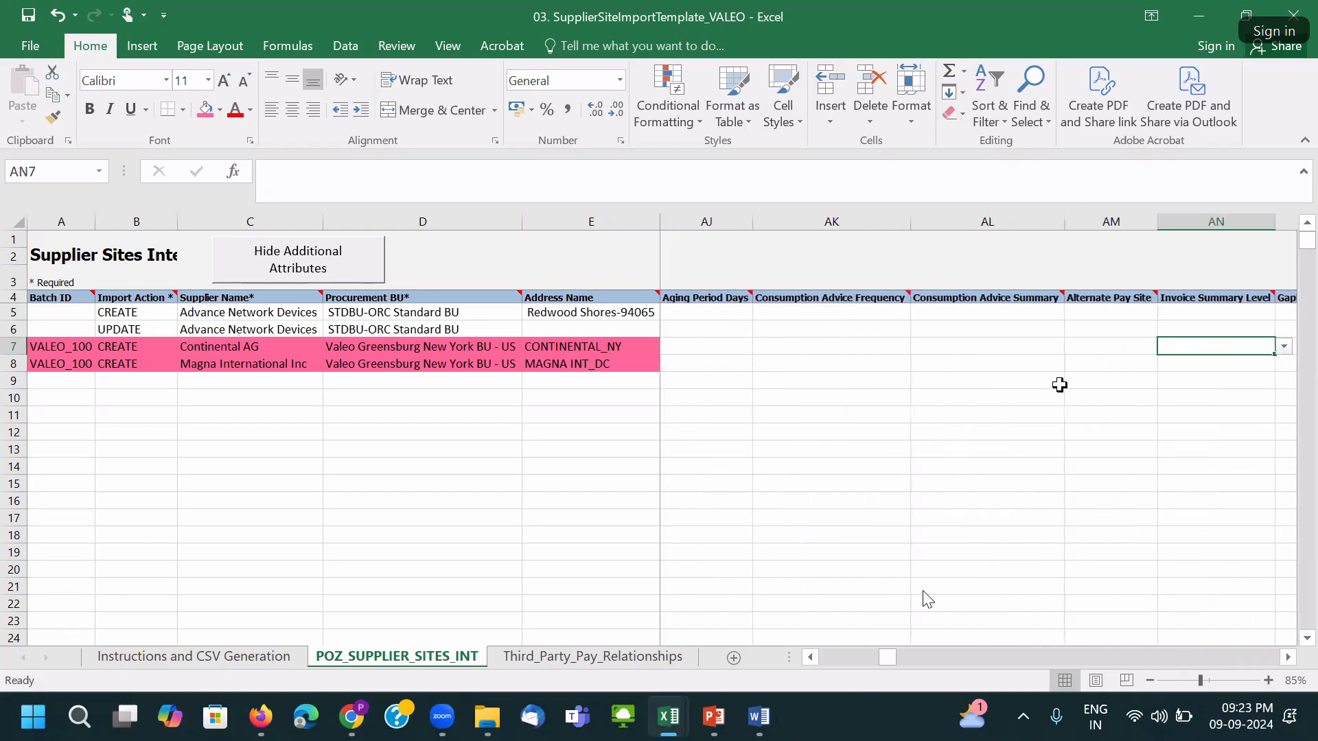
{"action": "key", "text": "Right"}
{"action": "key", "text": "Right"}
{"action": "key", "text": "Right"}
{"action": "key", "text": "Right"}
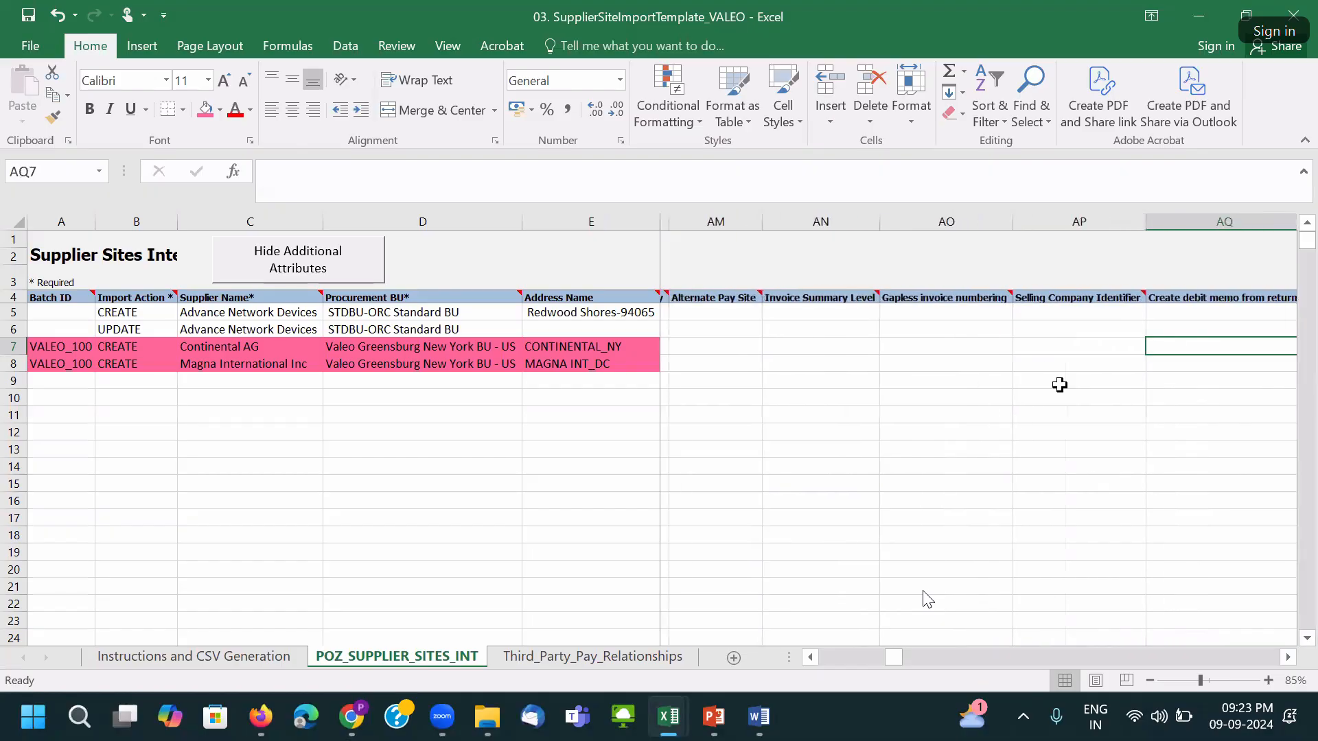
{"action": "key", "text": "Right"}
{"action": "key", "text": "Right"}
{"action": "key", "text": "Right"}
{"action": "key", "text": "Right"}
{"action": "key", "text": "Right"}
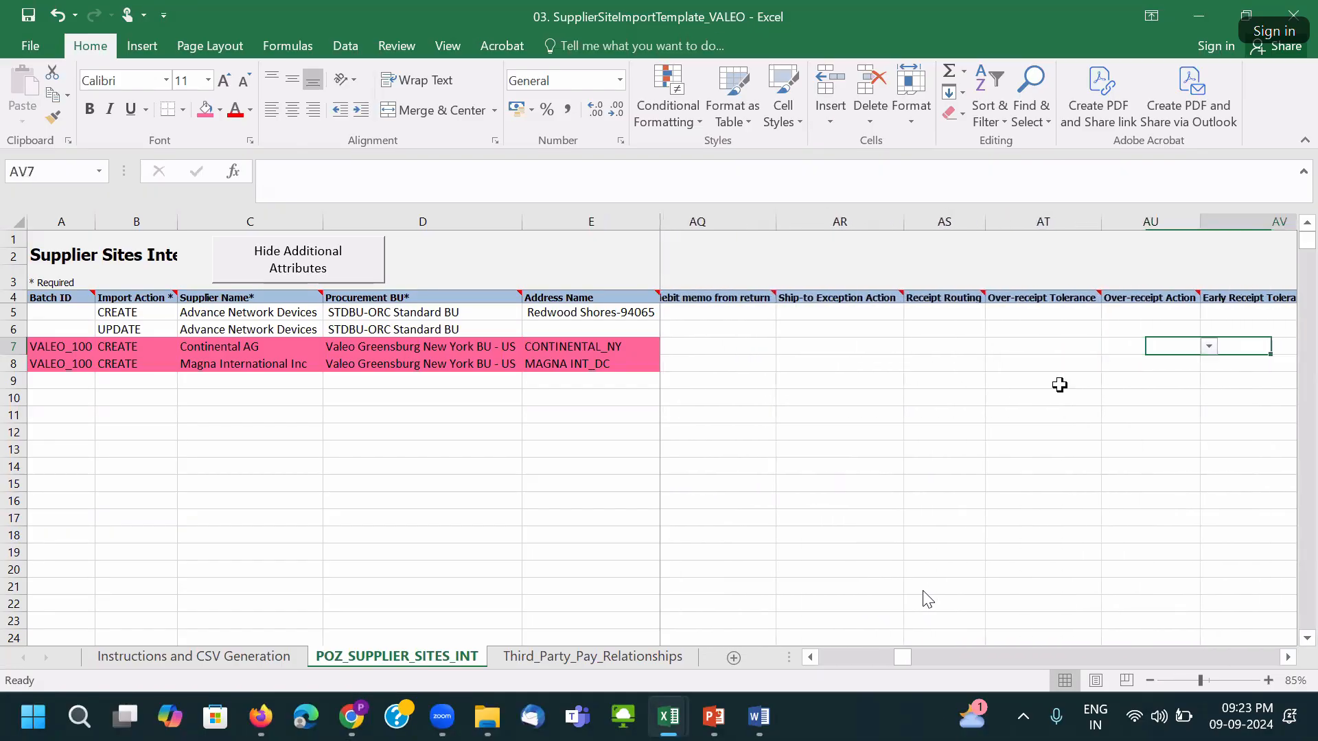
{"action": "key", "text": "Right"}
{"action": "key", "text": "Right"}
{"action": "key", "text": "Right"}
{"action": "key", "text": "Right"}
{"action": "key", "text": "Right"}
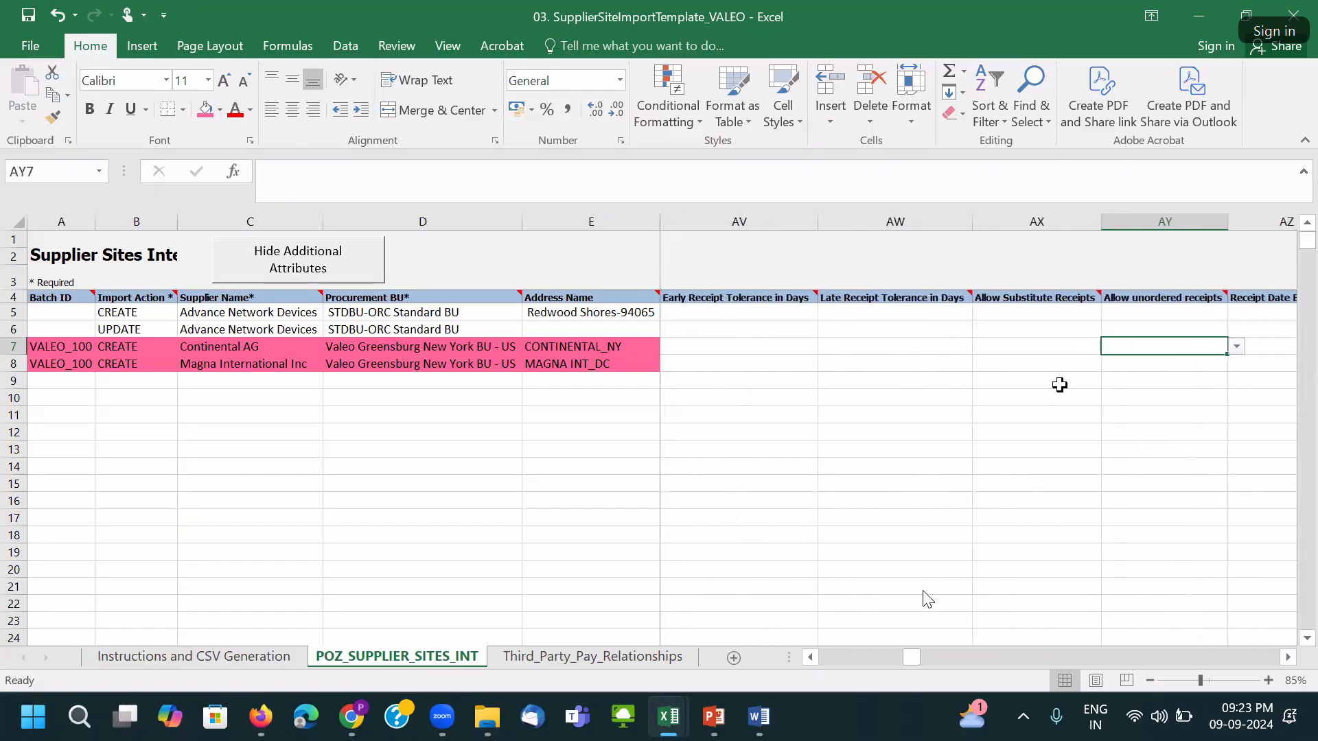
{"action": "key", "text": "Right"}
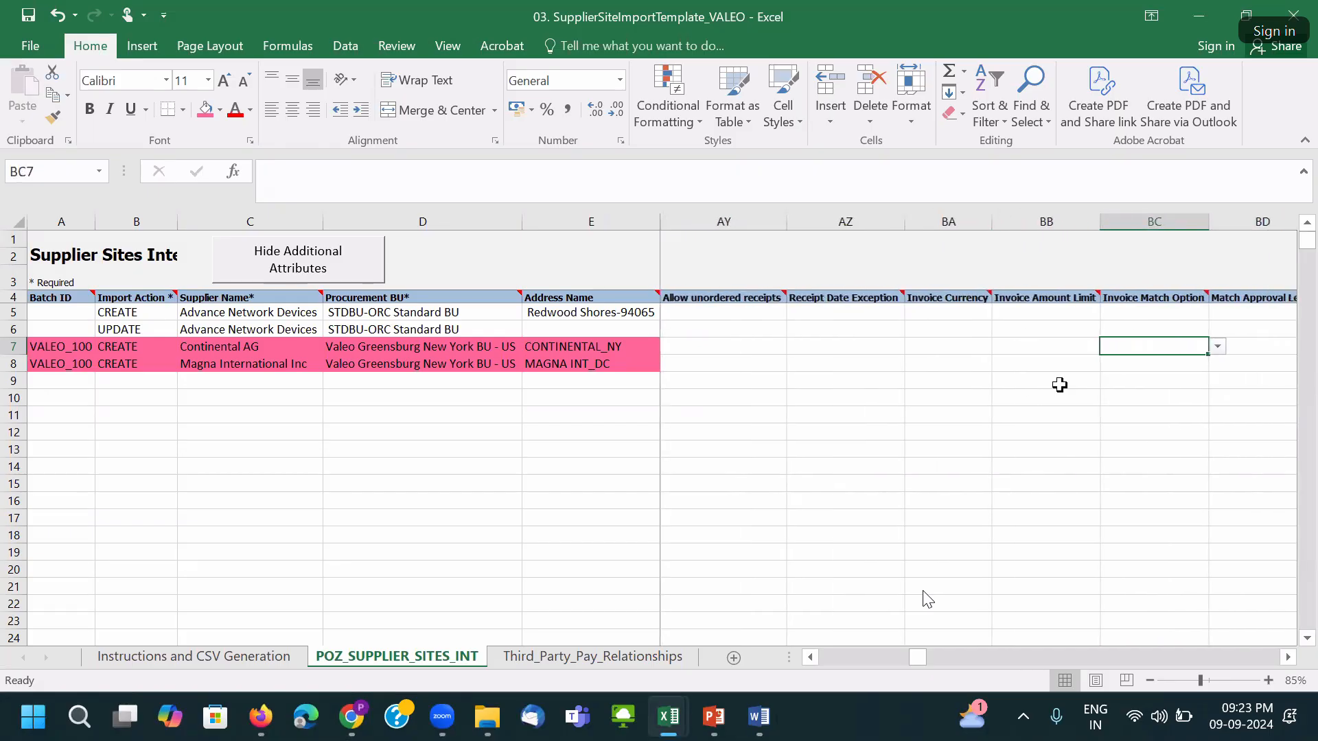
{"action": "key", "text": "Left"}
{"action": "key", "text": "Left"}
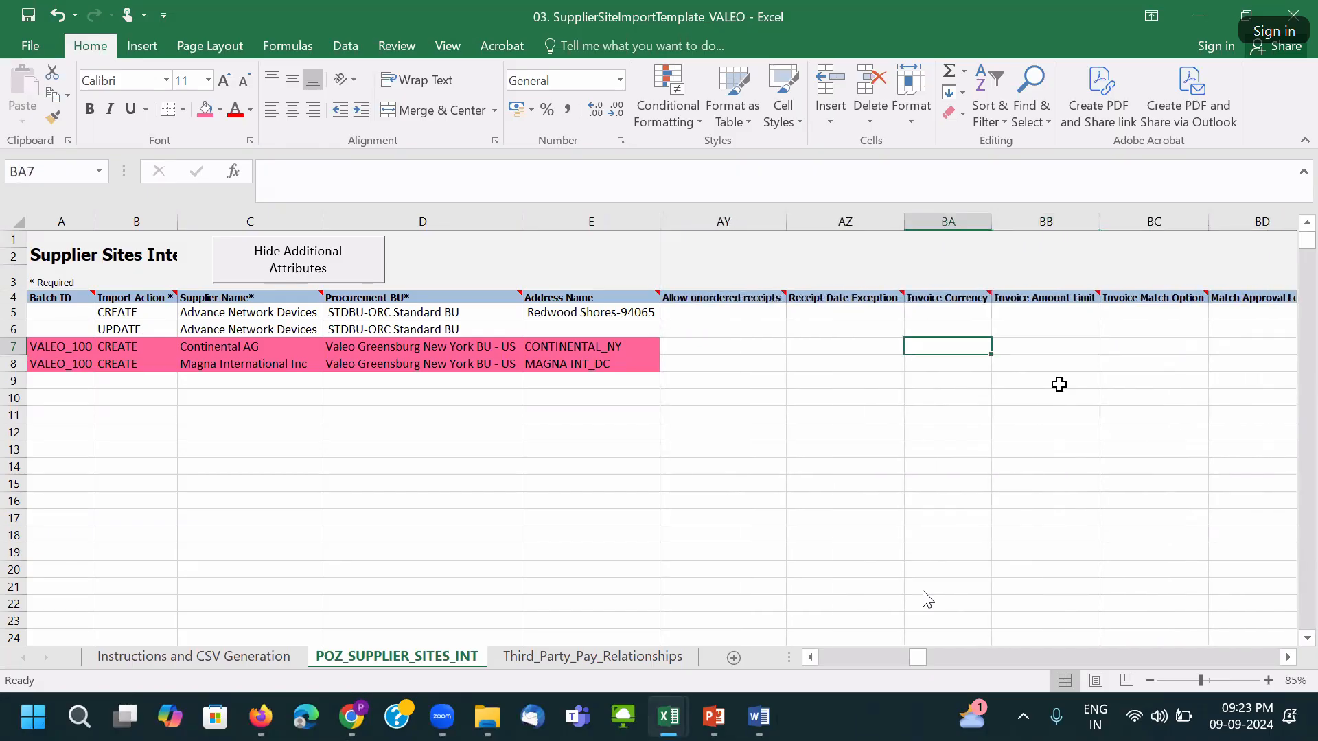
{"action": "type", "text": "USD"}
{"action": "key", "text": "Right"}
Copy USD to the Magna row's Invoice Currency and shade both cells pink.
{"action": "left_click", "coordinate": [965, 350]}
{"action": "key", "text": "ctrl+c"}
{"action": "left_click", "coordinate": [955, 362]}
{"action": "key", "text": "ctrl+v"}
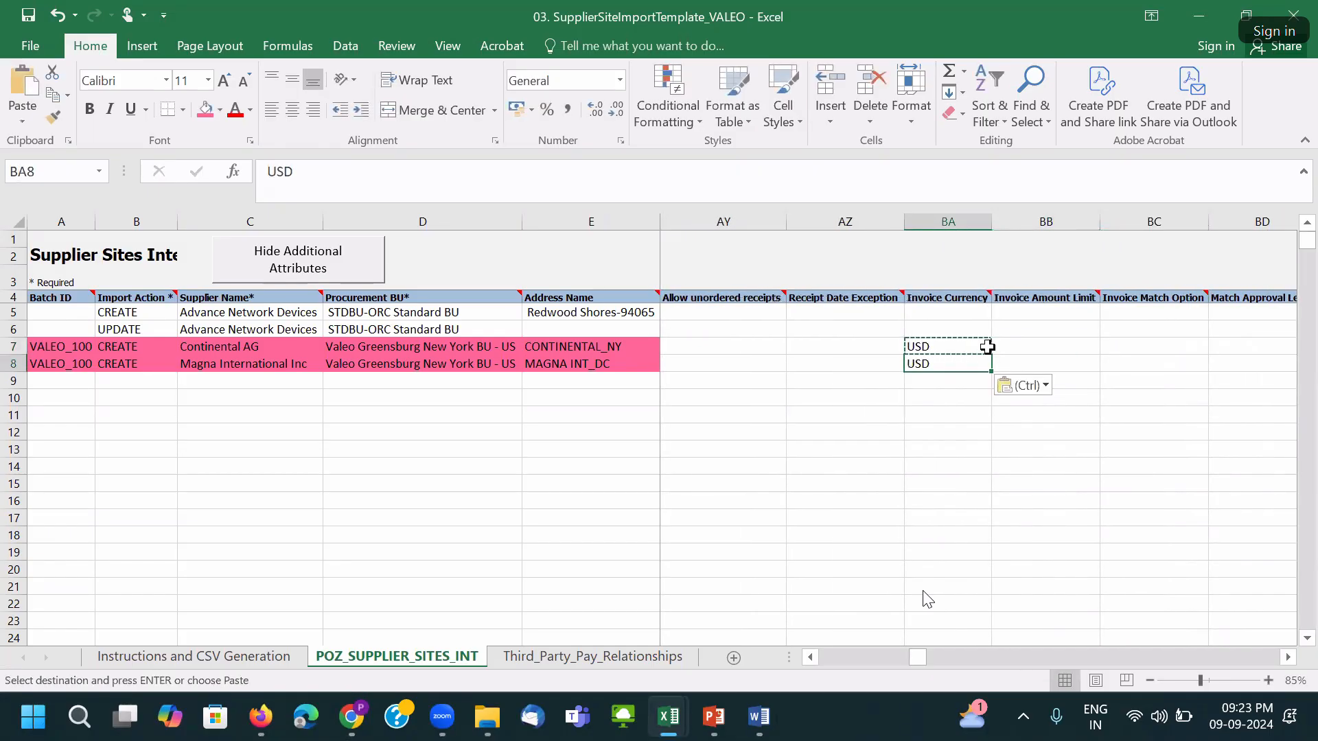
{"action": "left_click", "coordinate": [1025, 350]}
{"action": "key", "text": "Right"}
{"action": "key", "text": "Right"}
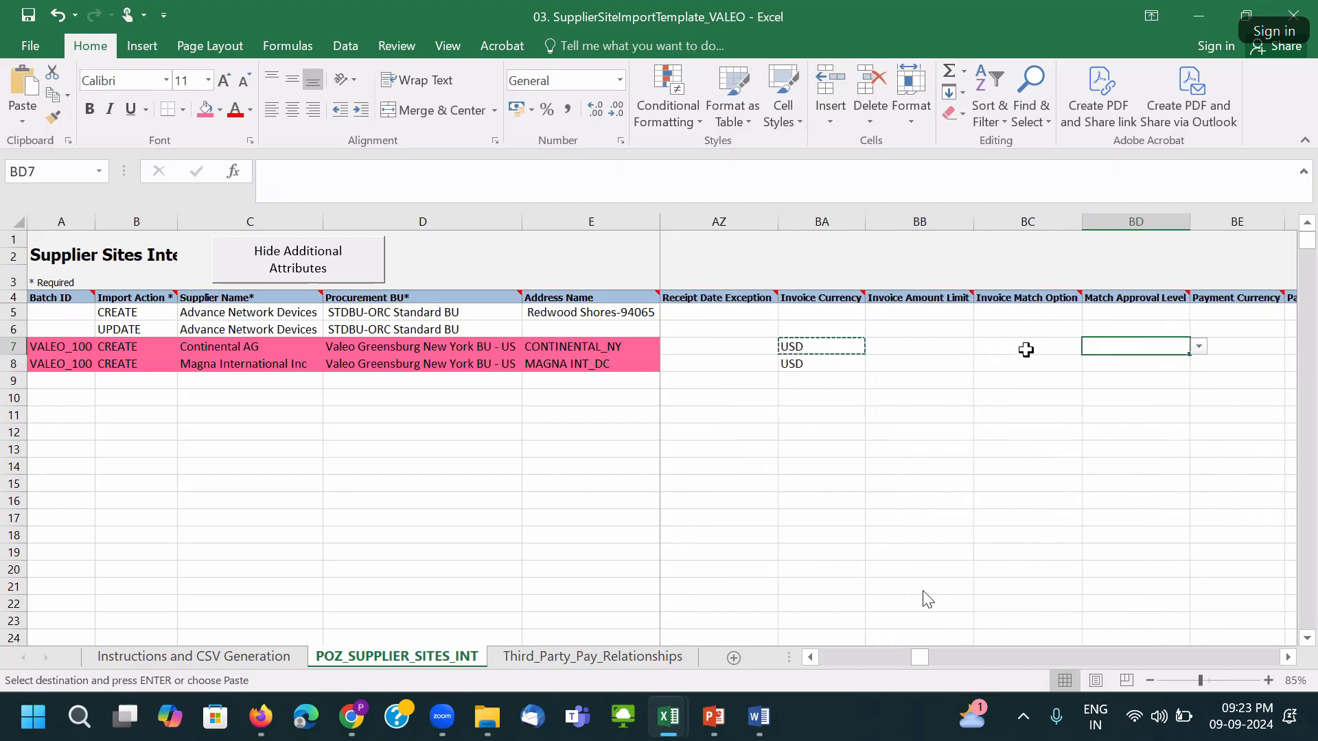
{"action": "key", "text": "Right"}
{"action": "left_click_drag", "start_coordinate": [833, 345], "coordinate": [833, 357]}
{"action": "key", "text": "ctrl+c"}
{"action": "key", "text": "ctrl+v"}
{"action": "left_click", "coordinate": [205, 110]}
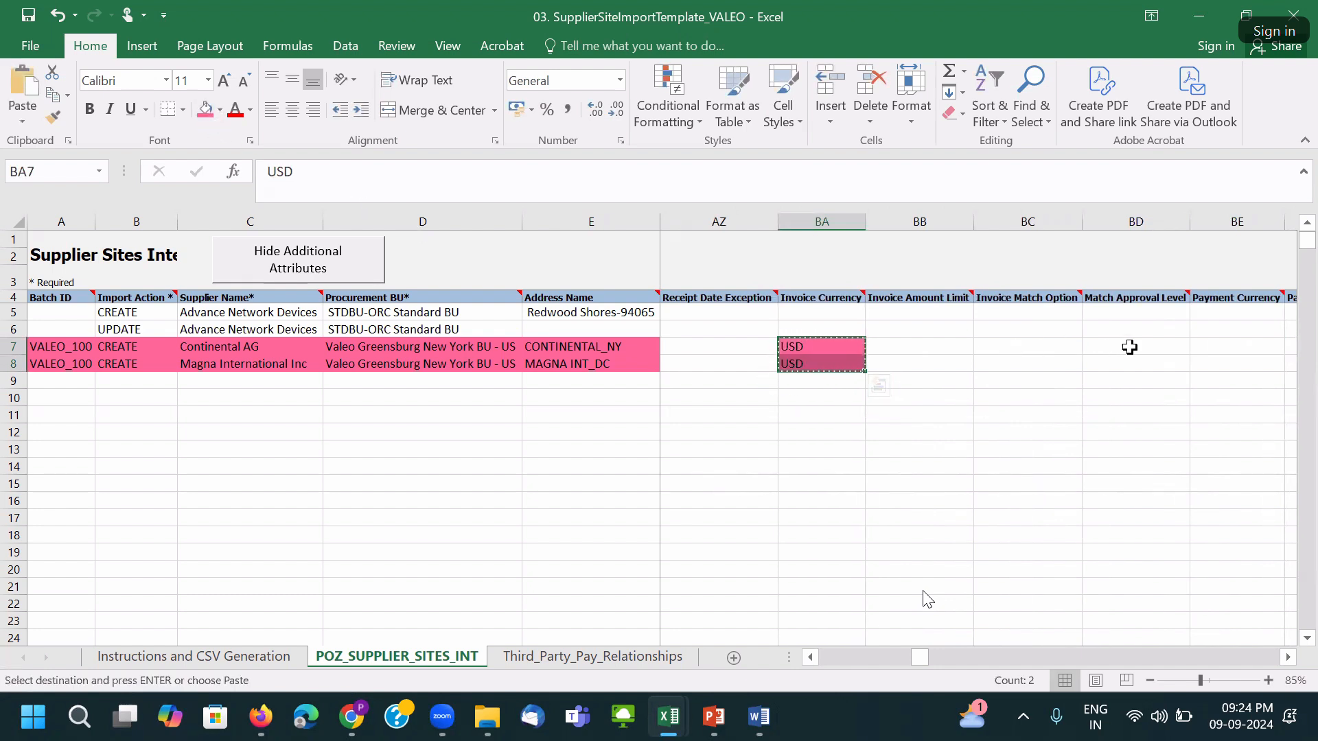
Paste USD into both rows' Payment Currency cells.
{"action": "left_click", "coordinate": [1197, 346]}
{"action": "key", "text": "ctrl+v"}
{"action": "left_click", "coordinate": [1142, 349]}
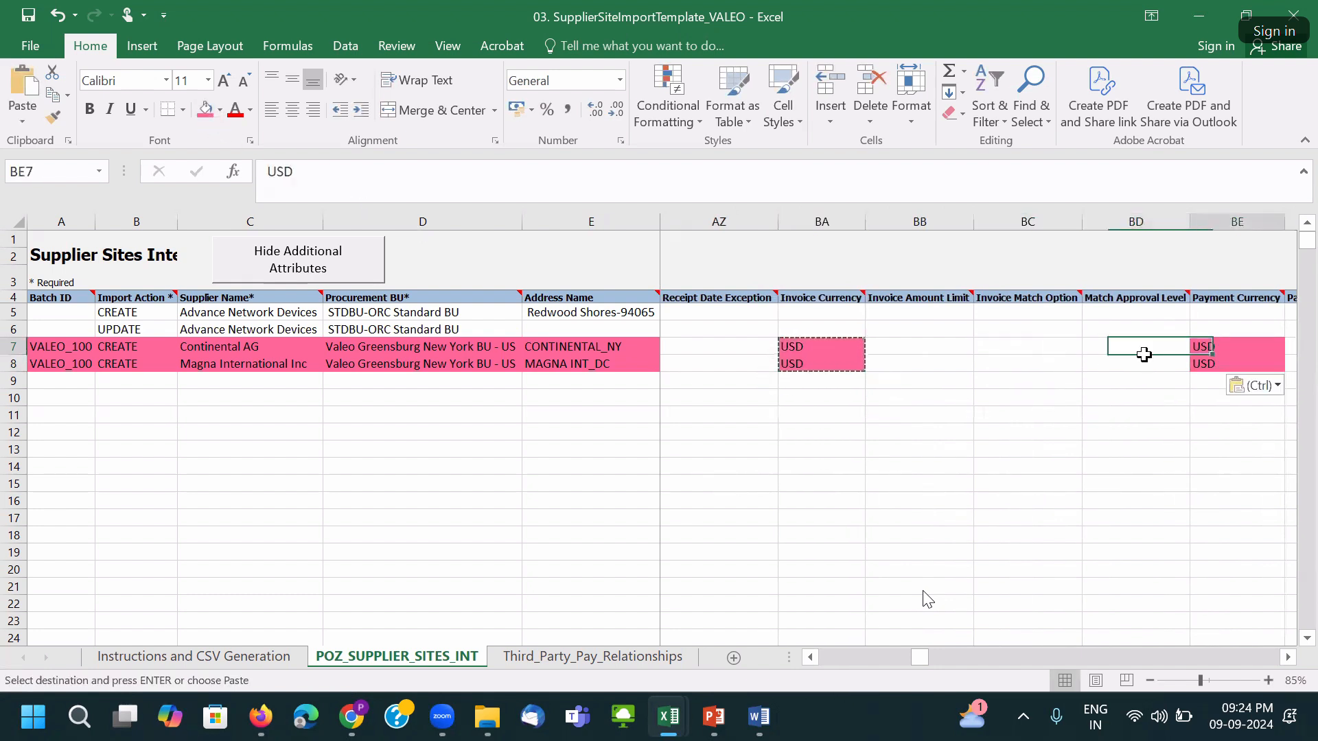
{"action": "key", "text": "Right"}
{"action": "key", "text": "Right"}
{"action": "key", "text": "Right"}
{"action": "key", "text": "Right"}
{"action": "key", "text": "Right"}
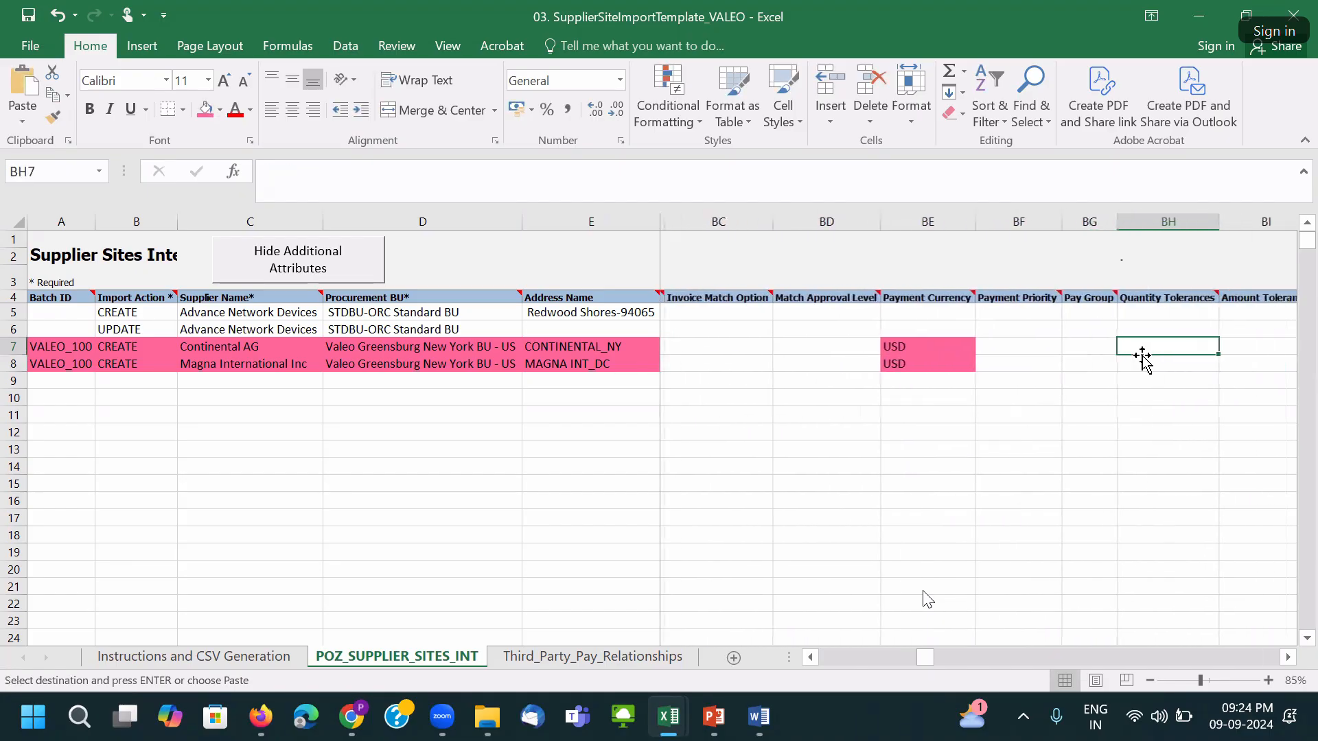
{"action": "key", "text": "Right"}
{"action": "key", "text": "Right"}
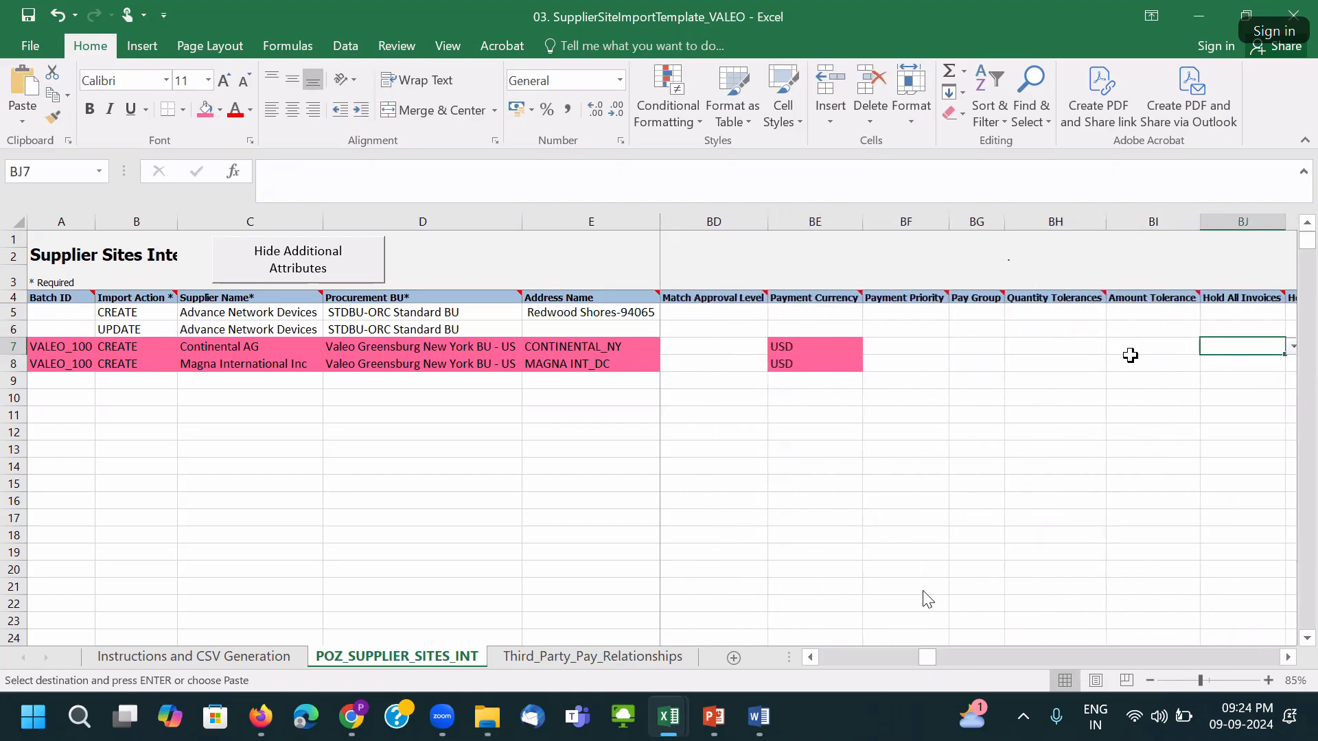
{"action": "key", "text": "Right"}
{"action": "key", "text": "Right"}
{"action": "key", "text": "Right"}
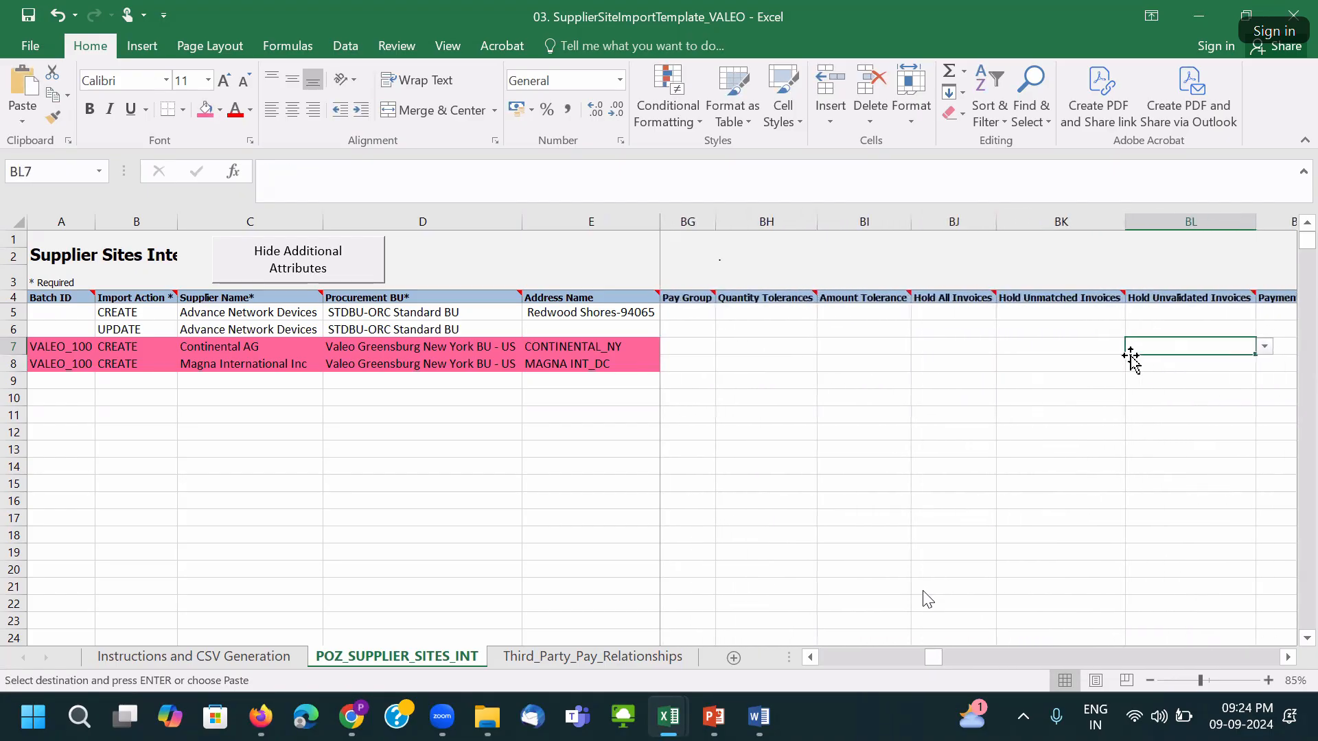
{"action": "key", "text": "Right"}
{"action": "key", "text": "Right"}
{"action": "key", "text": "Right"}
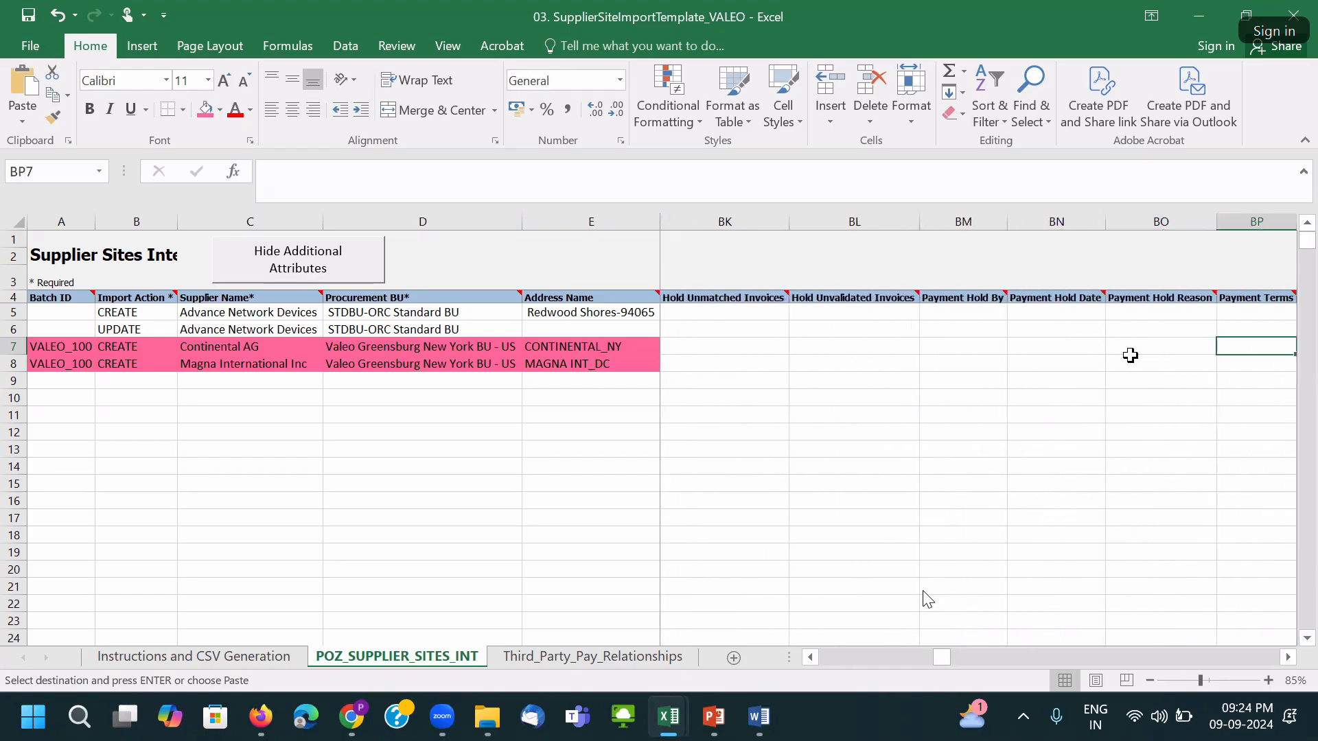
{"action": "key", "text": "Right"}
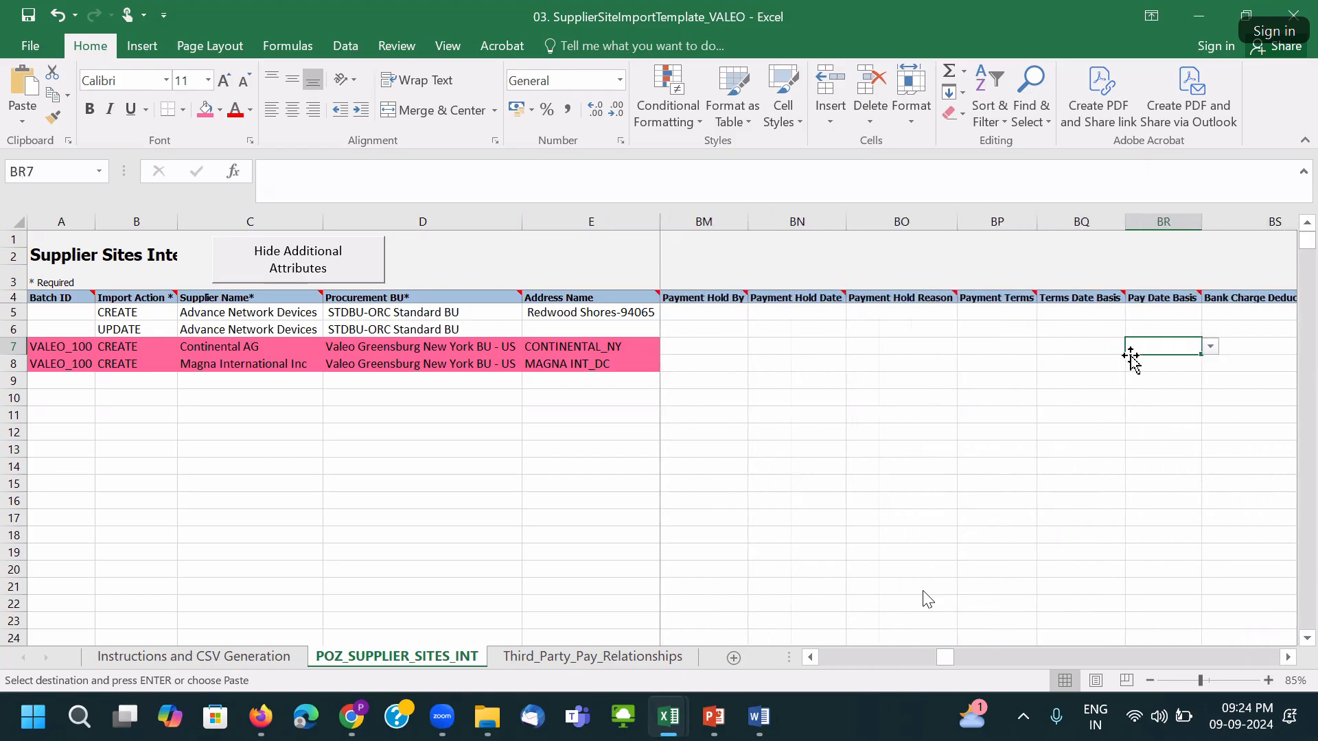
{"action": "key", "text": "Right"}
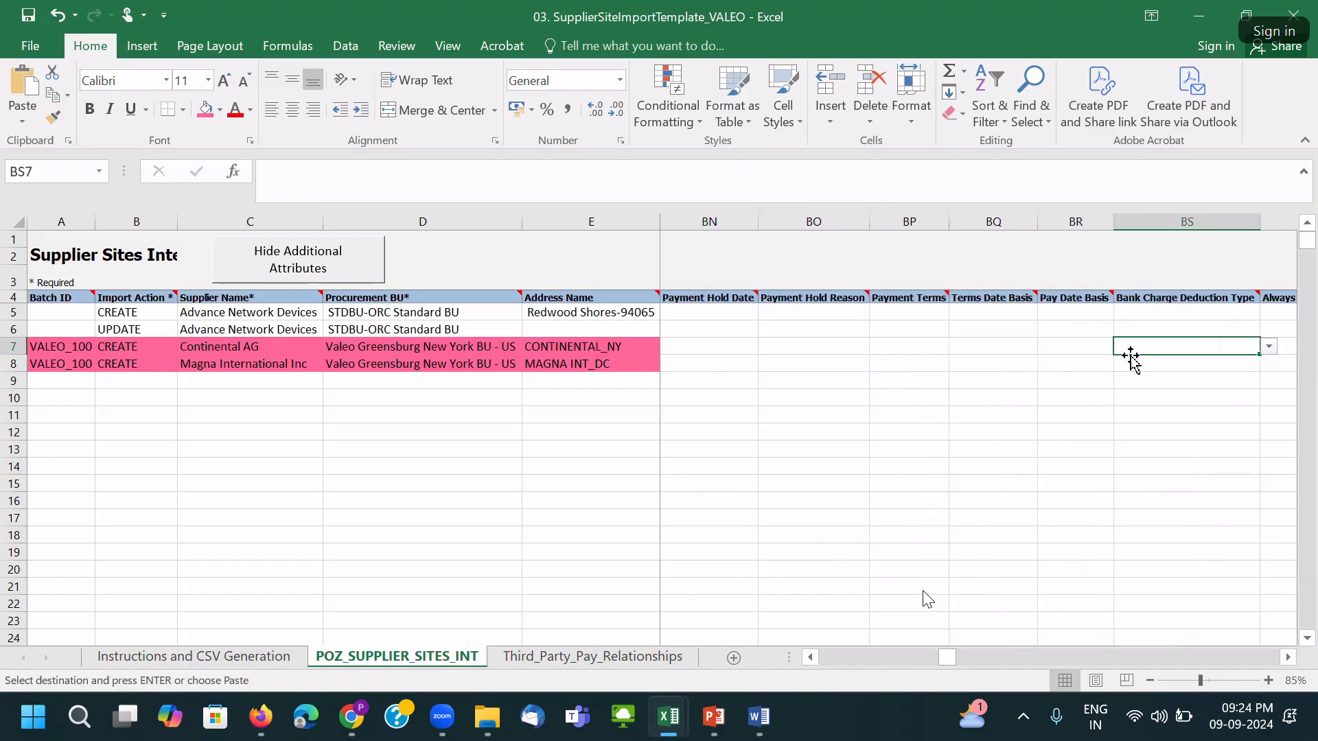
{"action": "key", "text": "Right"}
Pick N for Continental AG's Always Take Discount and paste it into the Magna row.
{"action": "left_click", "coordinate": [1282, 346]}
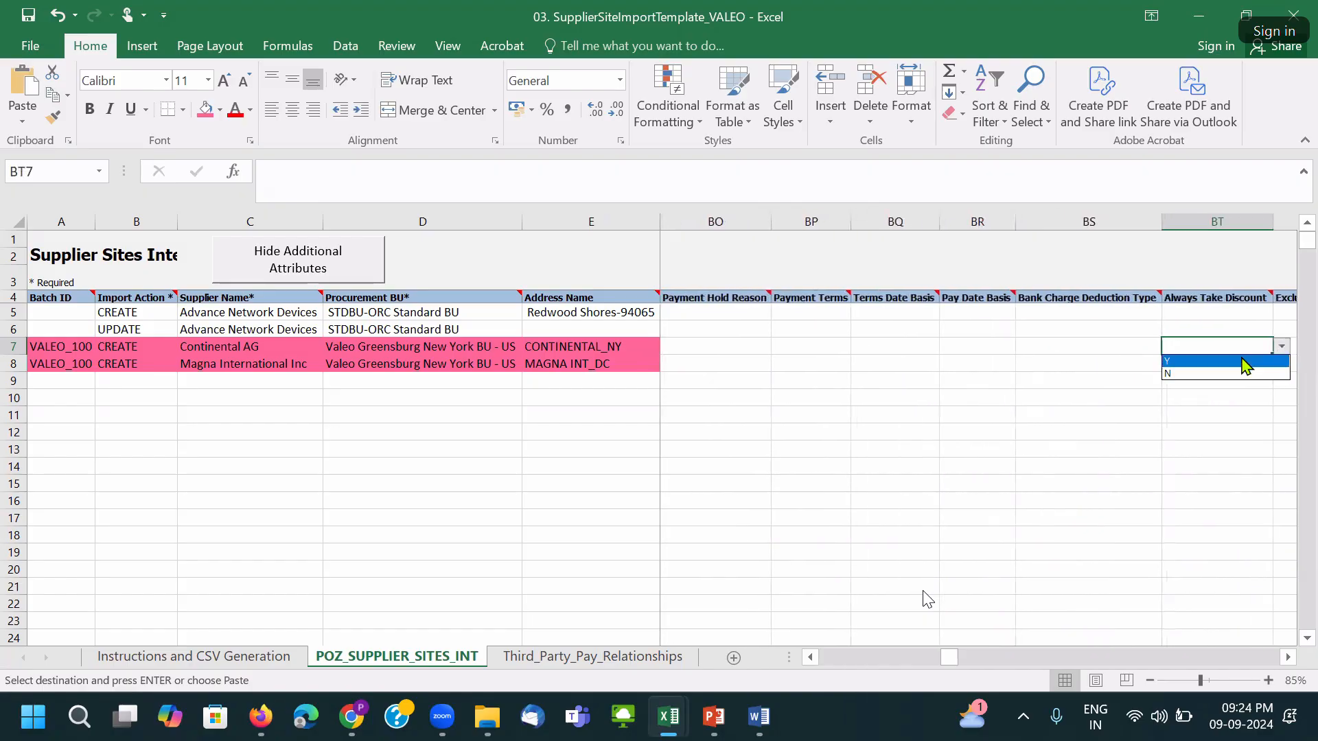
{"action": "left_click", "coordinate": [1224, 373]}
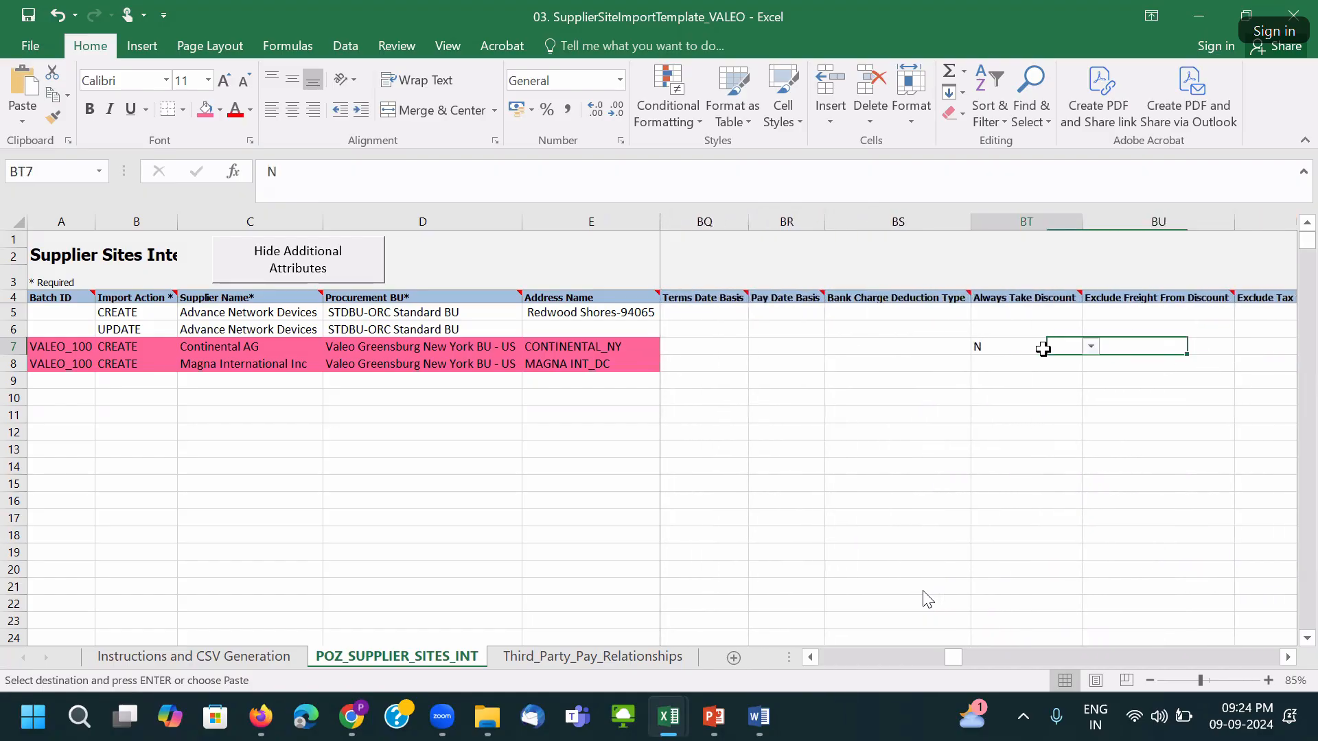
{"action": "key", "text": "ctrl+c"}
{"action": "key", "text": "Down"}
{"action": "key", "text": "ctrl+v"}
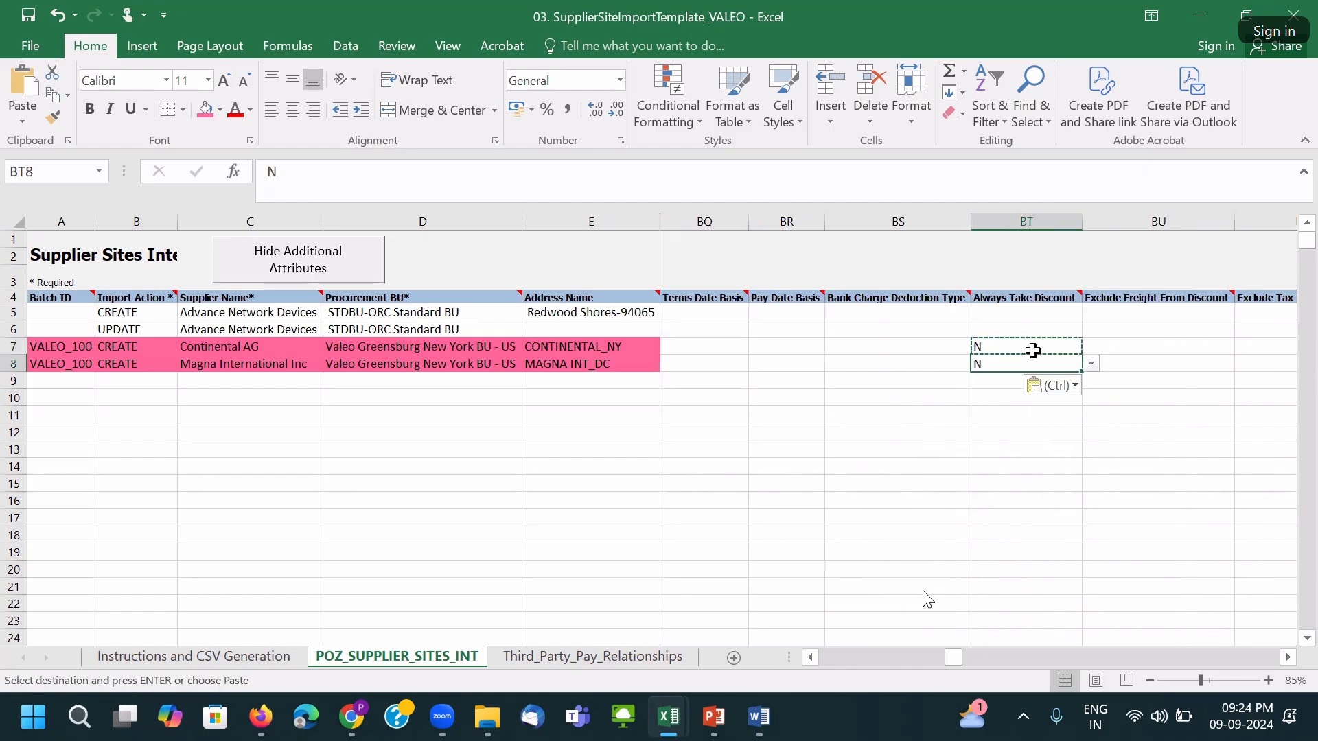
{"action": "left_click", "coordinate": [1103, 354]}
{"action": "key", "text": "Right"}
{"action": "key", "text": "Right"}
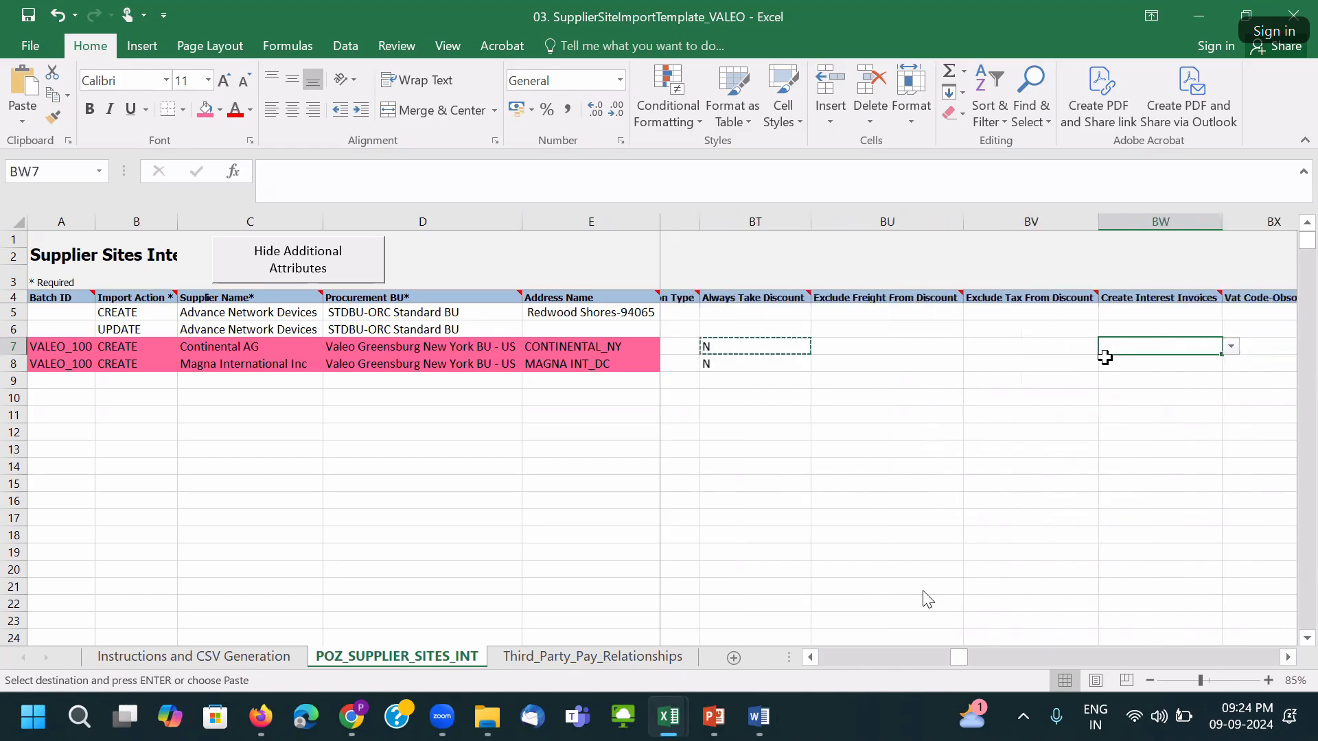
{"action": "key", "text": "Right"}
{"action": "key", "text": "Right"}
{"action": "key", "text": "Right"}
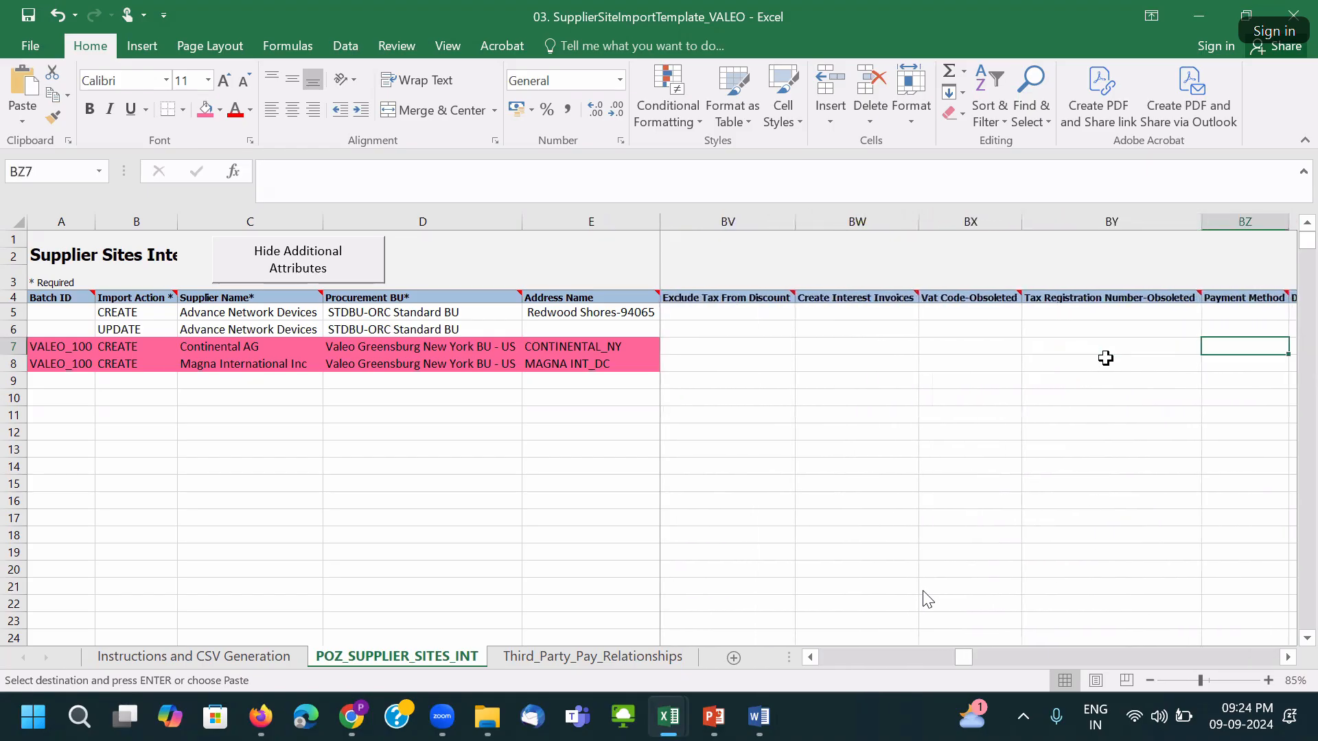
Bring the VALEO_EFT payment method from the supplier import workbook into both rows.
{"action": "mouse_move", "coordinate": [678, 727]}
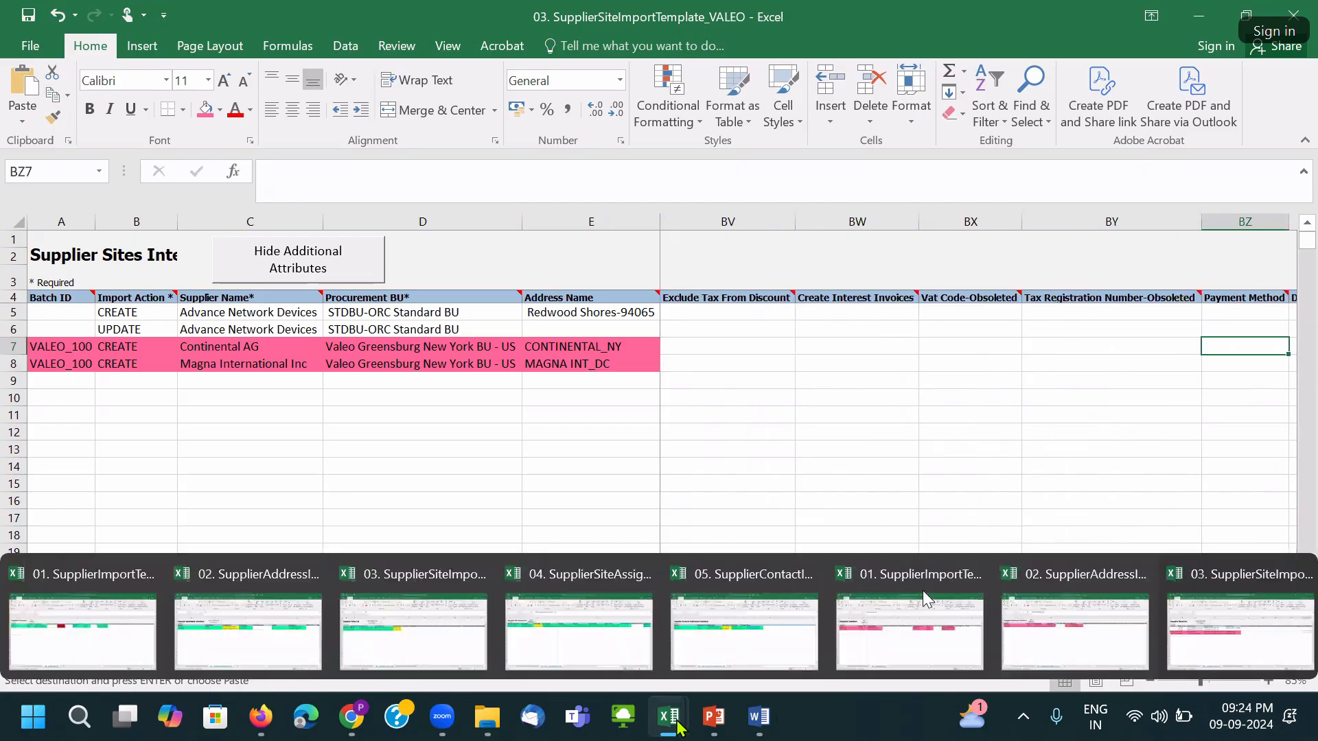
{"action": "left_click", "coordinate": [912, 632]}
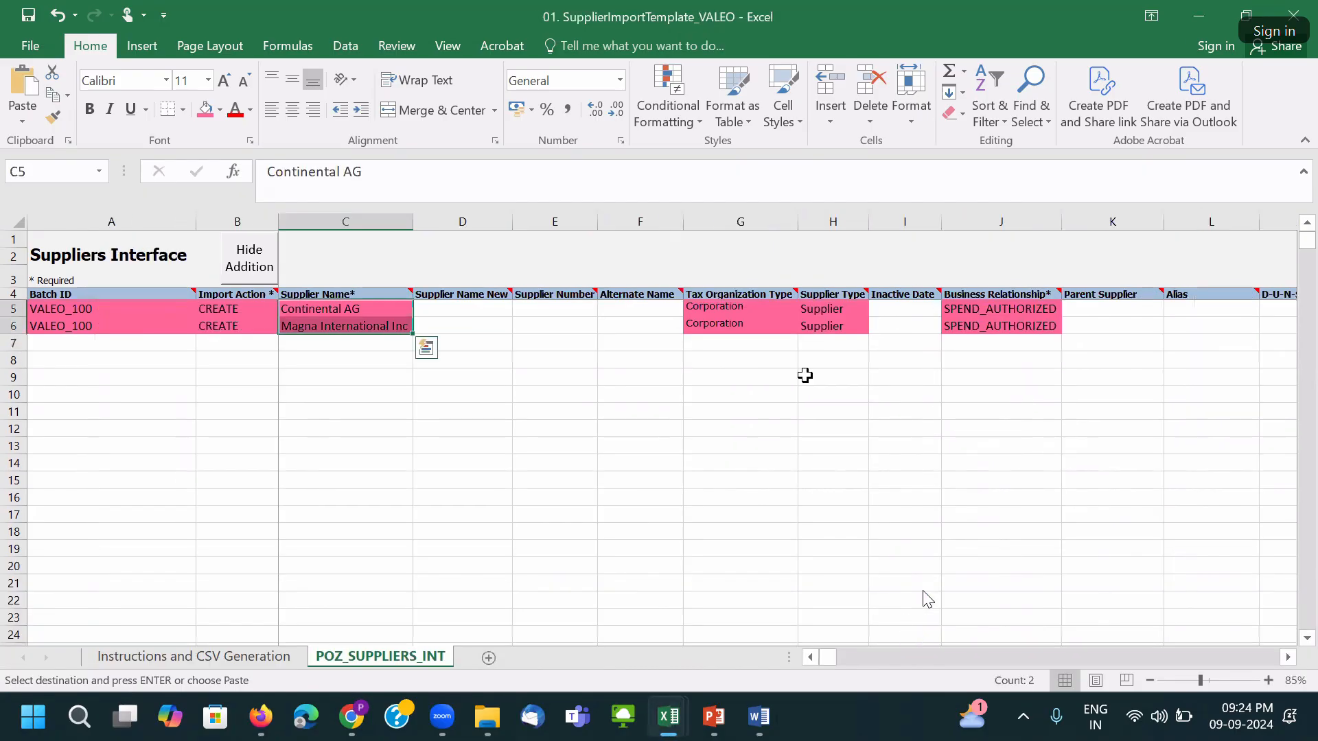
{"action": "key", "text": "Right"}
{"action": "key", "text": "Right"}
{"action": "key", "text": "Right"}
{"action": "key", "text": "Right"}
{"action": "key", "text": "Right"}
{"action": "key", "text": "Right"}
{"action": "key", "text": "Right"}
{"action": "key", "text": "Right"}
{"action": "key", "text": "Right"}
{"action": "key", "text": "Right"}
{"action": "key", "text": "Right"}
{"action": "key", "text": "Right"}
{"action": "key", "text": "Right"}
{"action": "key", "text": "Right"}
{"action": "key", "text": "Right"}
{"action": "key", "text": "Right"}
{"action": "key", "text": "Right"}
{"action": "key", "text": "Right"}
{"action": "key", "text": "Right"}
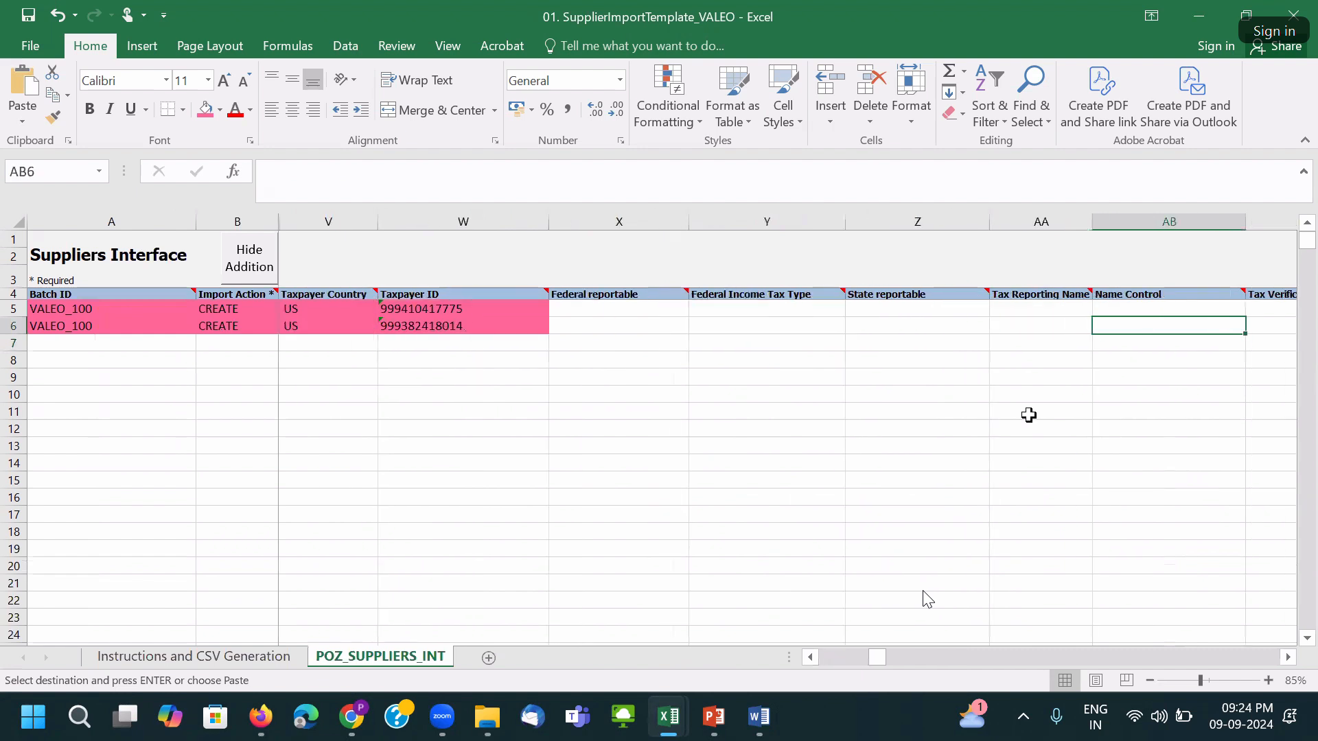
{"action": "key", "text": "Right"}
{"action": "key", "text": "Right"}
{"action": "key", "text": "Right"}
{"action": "key", "text": "Right"}
{"action": "key", "text": "Right"}
{"action": "key", "text": "Right"}
{"action": "key", "text": "Right"}
{"action": "key", "text": "Right"}
{"action": "key", "text": "Right"}
{"action": "key", "text": "Right"}
{"action": "key", "text": "Right"}
{"action": "key", "text": "Right"}
{"action": "key", "text": "Right"}
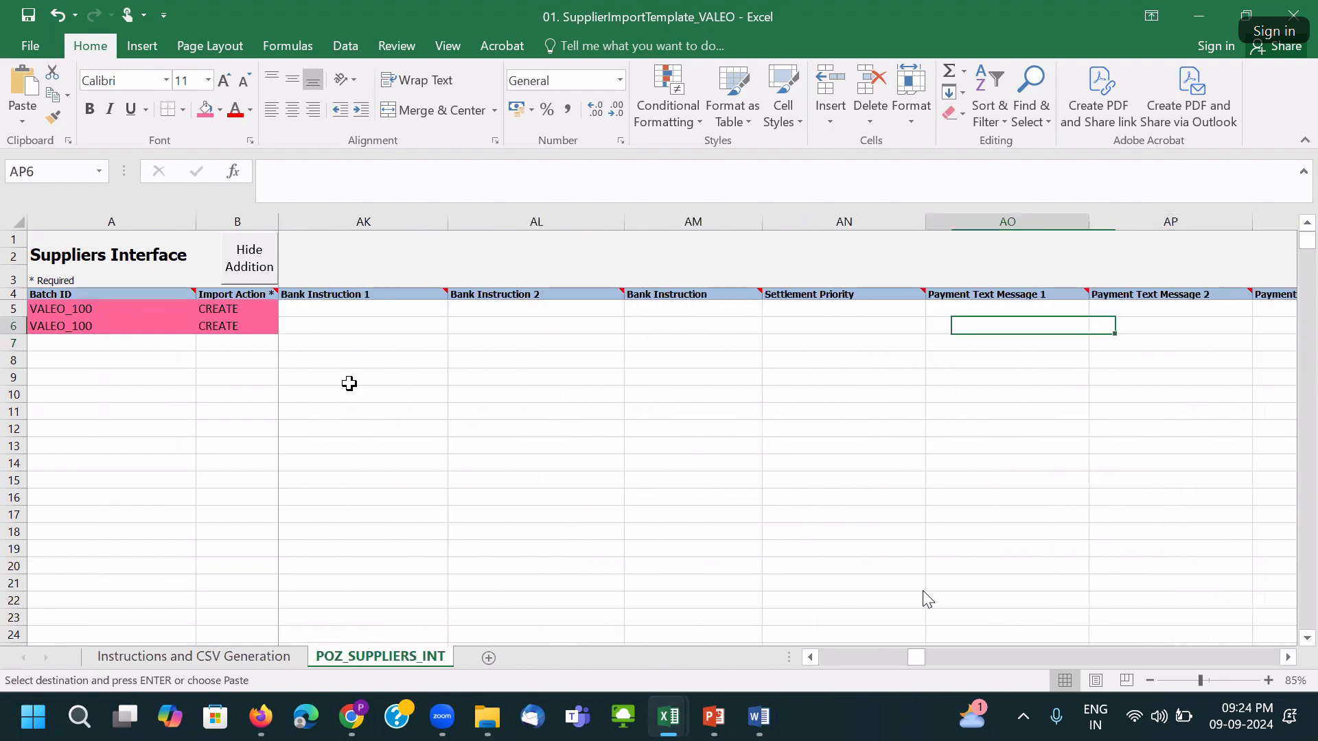
{"action": "key", "text": "Left"}
{"action": "key", "text": "Left"}
{"action": "key", "text": "Left"}
{"action": "key", "text": "Left"}
{"action": "key", "text": "Left"}
{"action": "key", "text": "Left"}
{"action": "key", "text": "Left"}
{"action": "key", "text": "Left"}
{"action": "key", "text": "Left"}
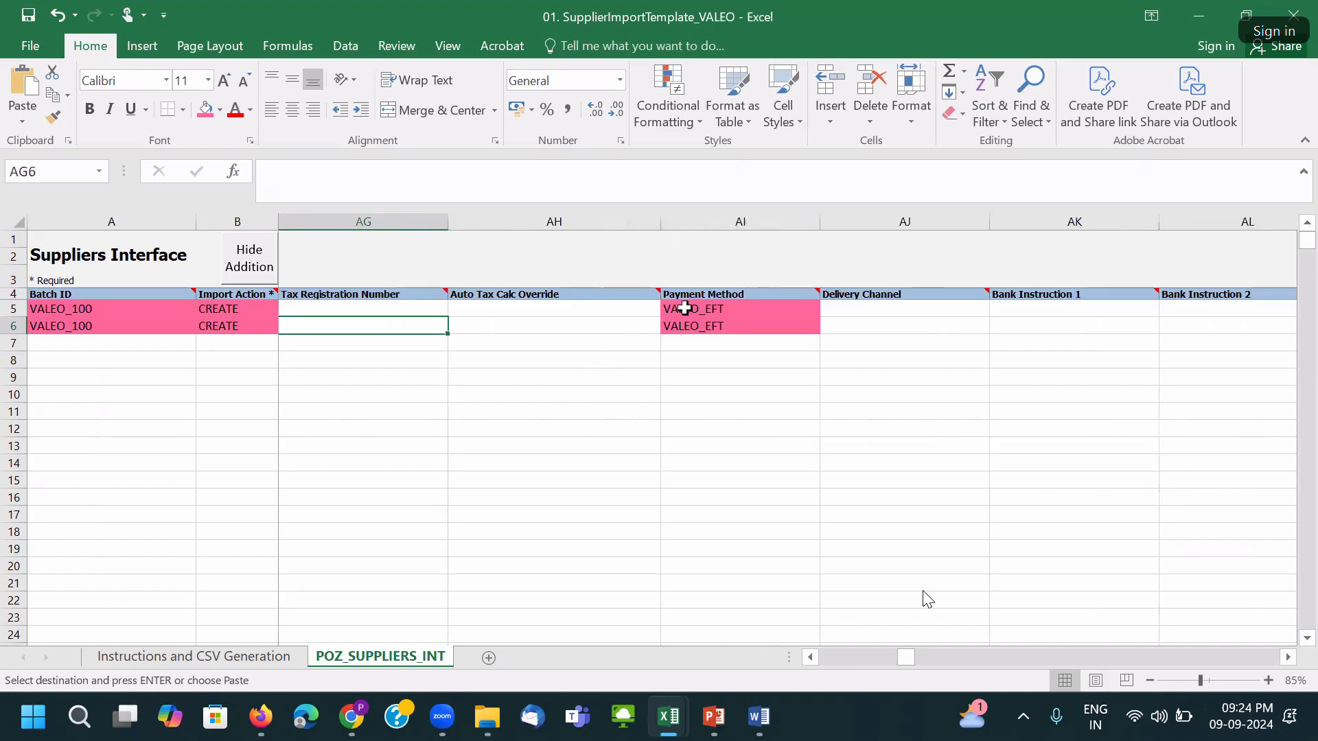
{"action": "left_click_drag", "start_coordinate": [680, 306], "coordinate": [691, 324]}
{"action": "key", "text": "alt+Tab"}
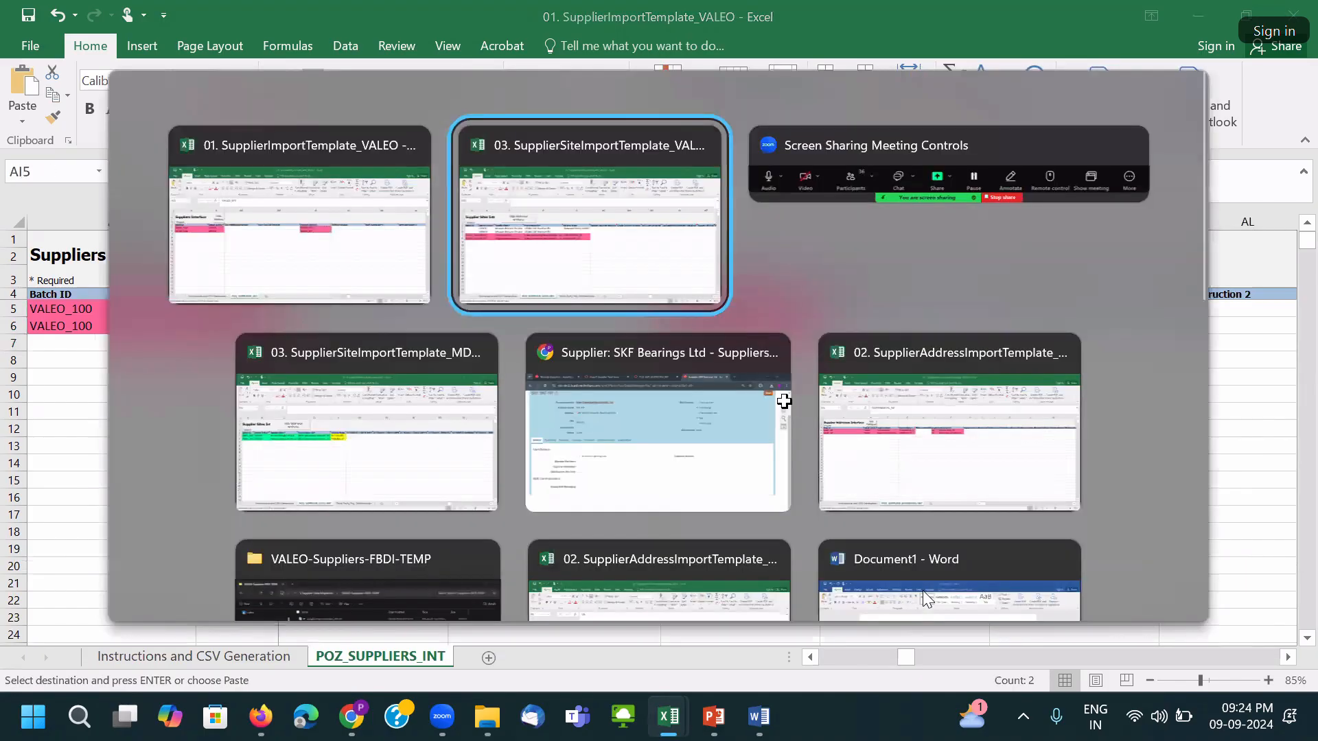
{"action": "key", "text": "ctrl+v"}
Review the payment columns and save, accepting the privacy warning.
{"action": "left_click", "coordinate": [1064, 345]}
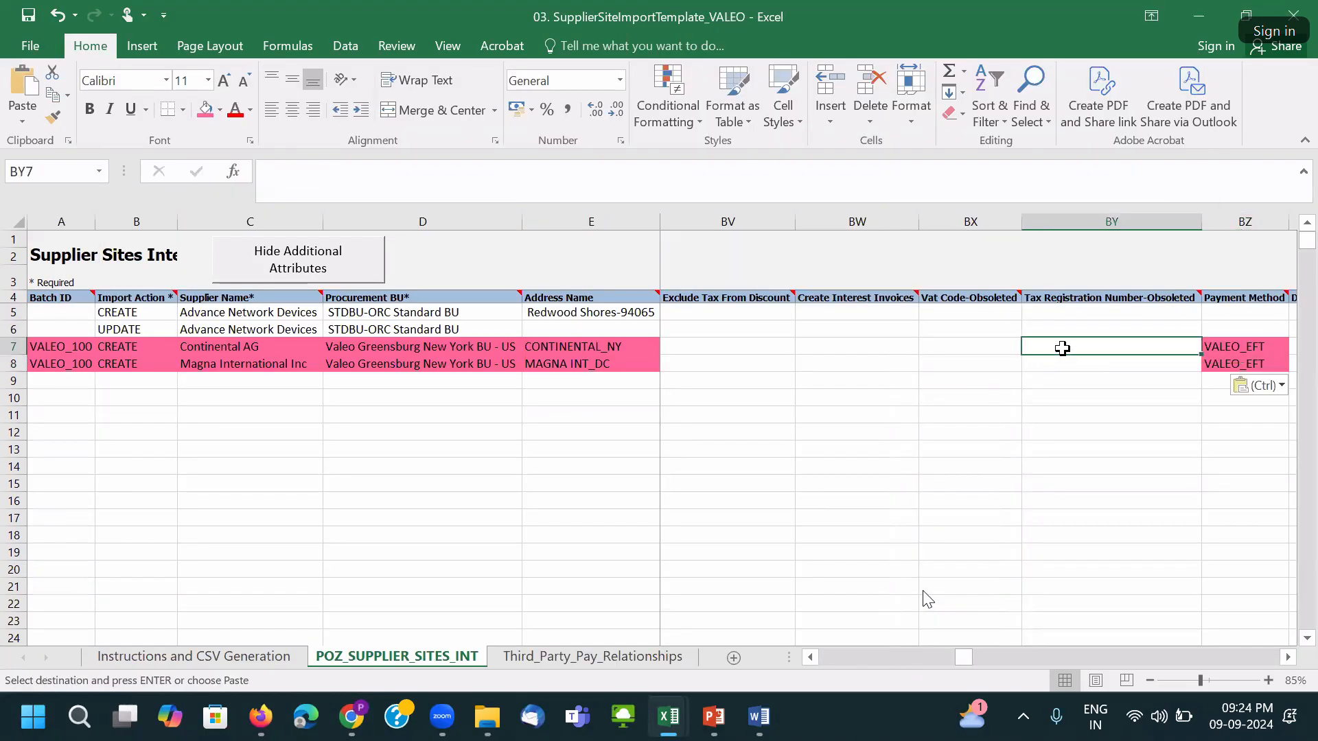
{"action": "key", "text": "Right"}
{"action": "key", "text": "Right"}
{"action": "key", "text": "Right"}
{"action": "key", "text": "Right"}
{"action": "key", "text": "Right"}
{"action": "key", "text": "Right"}
{"action": "key", "text": "Right"}
{"action": "key", "text": "Right"}
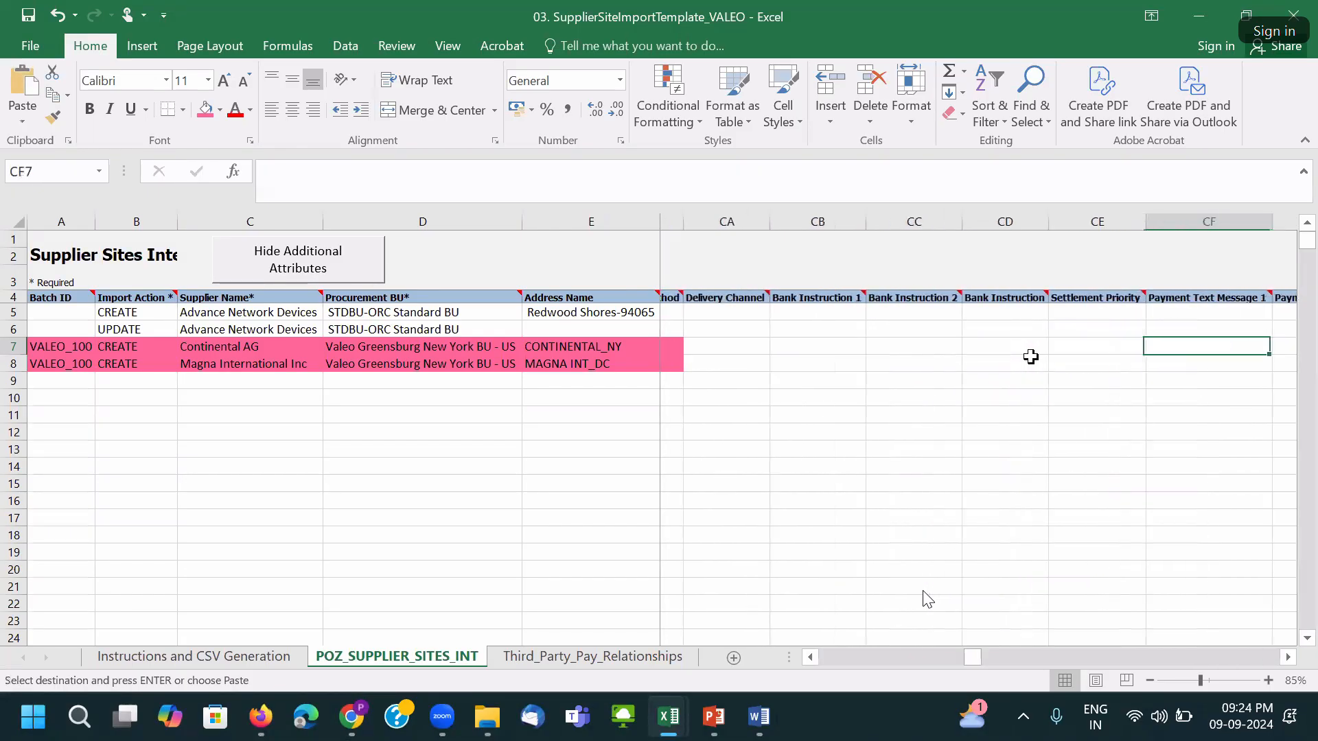
{"action": "key", "text": "Right"}
{"action": "key", "text": "Right"}
{"action": "key", "text": "Right"}
{"action": "key", "text": "Right"}
{"action": "key", "text": "Right"}
{"action": "key", "text": "Right"}
{"action": "key", "text": "Right"}
{"action": "key", "text": "Right"}
{"action": "key", "text": "Right"}
{"action": "key", "text": "Right"}
{"action": "key", "text": "Right"}
{"action": "key", "text": "Right"}
{"action": "key", "text": "Right"}
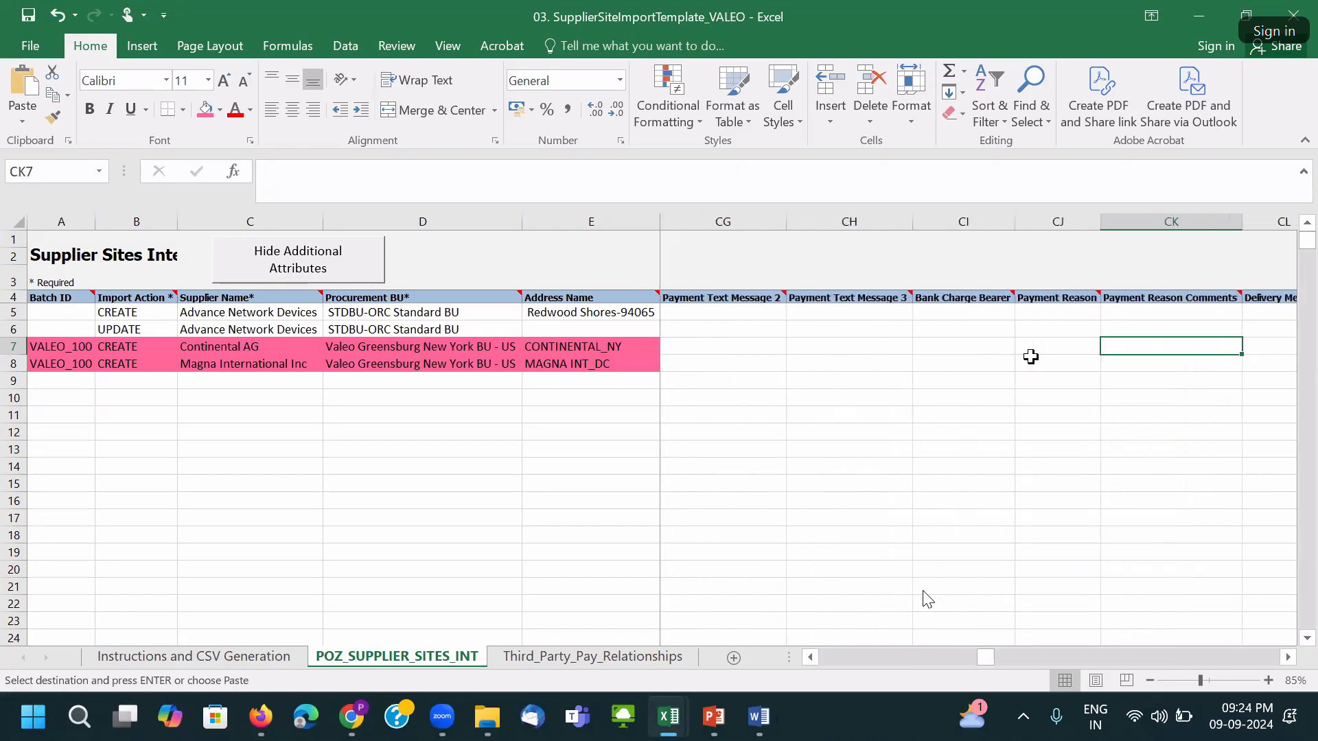
{"action": "key", "text": "Left"}
{"action": "key", "text": "Left"}
{"action": "key", "text": "Left"}
{"action": "key", "text": "Left"}
{"action": "key", "text": "Left"}
{"action": "key", "text": "Left"}
{"action": "key", "text": "Left"}
{"action": "key", "text": "Left"}
{"action": "key", "text": "Left"}
{"action": "key", "text": "Left"}
{"action": "key", "text": "Left"}
{"action": "key", "text": "Left"}
{"action": "key", "text": "Left"}
{"action": "key", "text": "Left"}
{"action": "key", "text": "Left"}
{"action": "key", "text": "Left"}
{"action": "key", "text": "Left"}
{"action": "key", "text": "Left"}
{"action": "key", "text": "Left"}
{"action": "key", "text": "Left"}
{"action": "key", "text": "Left"}
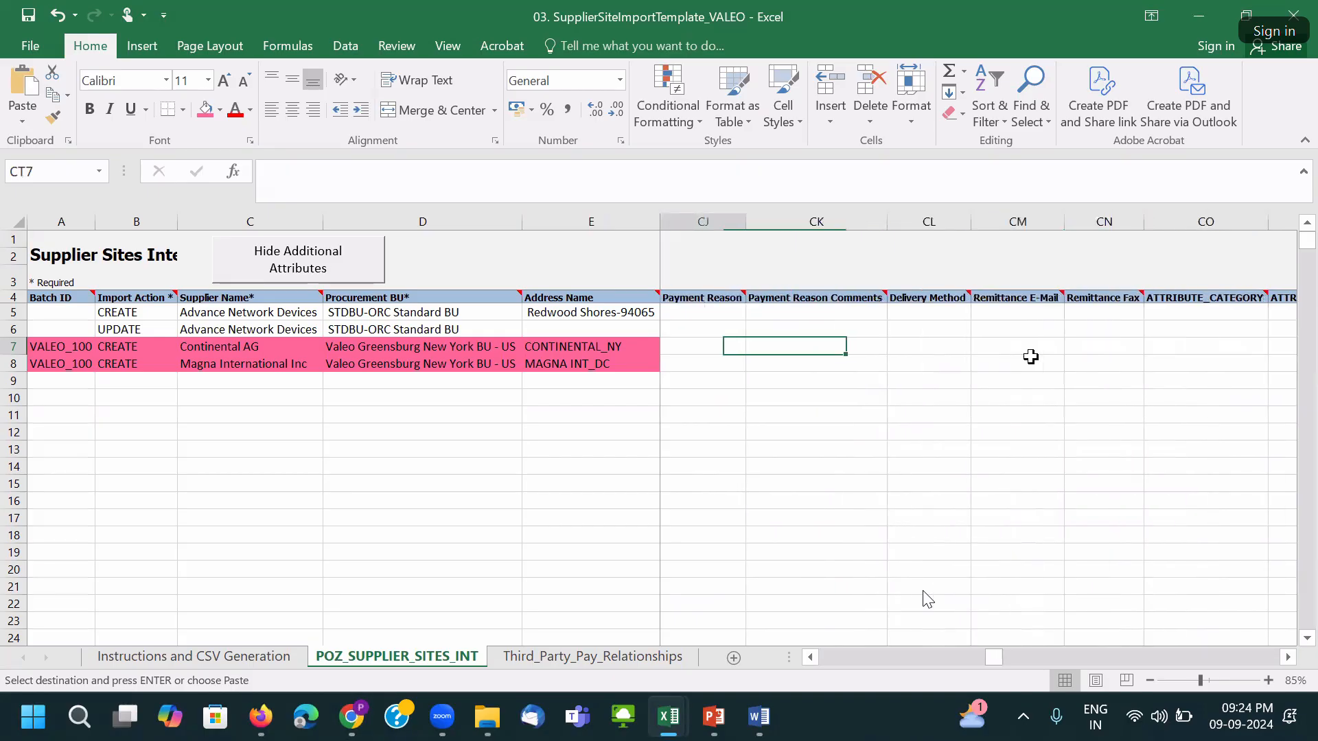
{"action": "key", "text": "Left"}
{"action": "key", "text": "Left"}
{"action": "key", "text": "Left"}
{"action": "key", "text": "Left"}
{"action": "key", "text": "Left"}
{"action": "key", "text": "Left"}
{"action": "key", "text": "Left"}
{"action": "key", "text": "Left"}
{"action": "key", "text": "Left"}
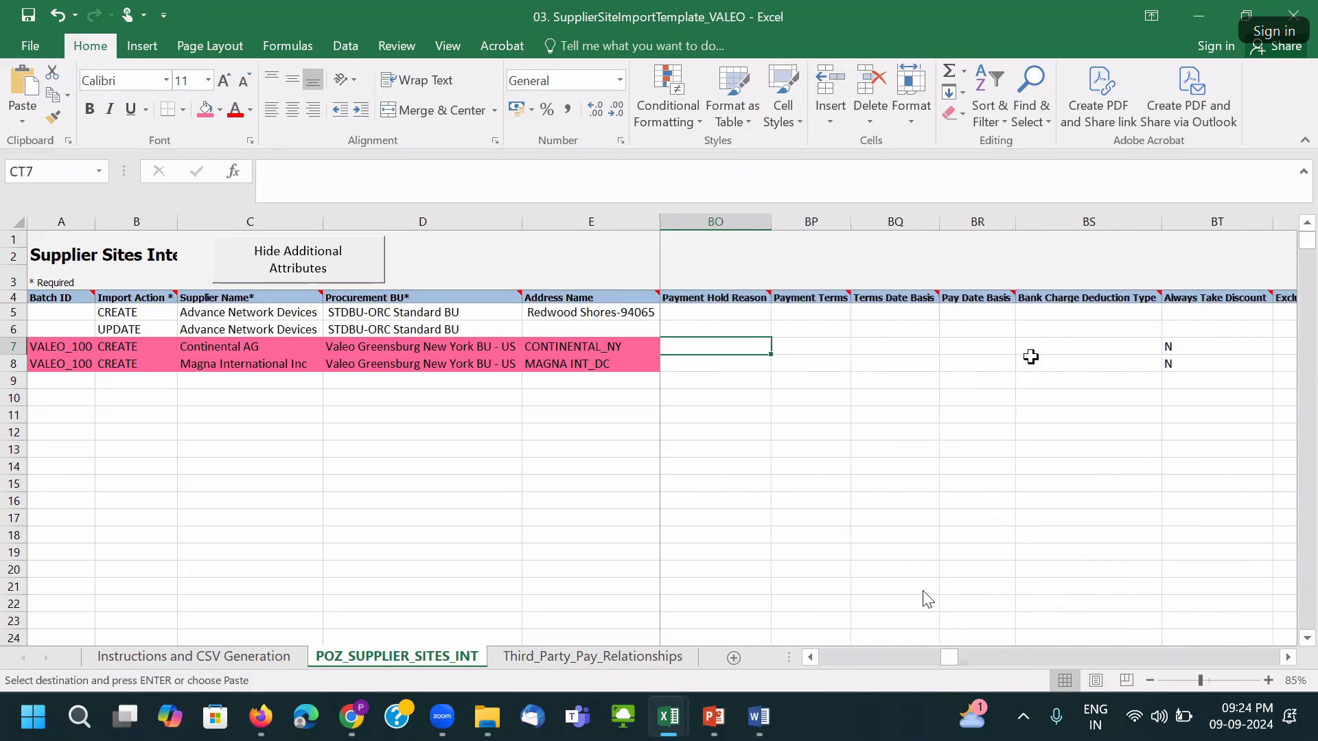
{"action": "key", "text": "Left"}
{"action": "key", "text": "Left"}
{"action": "key", "text": "Left"}
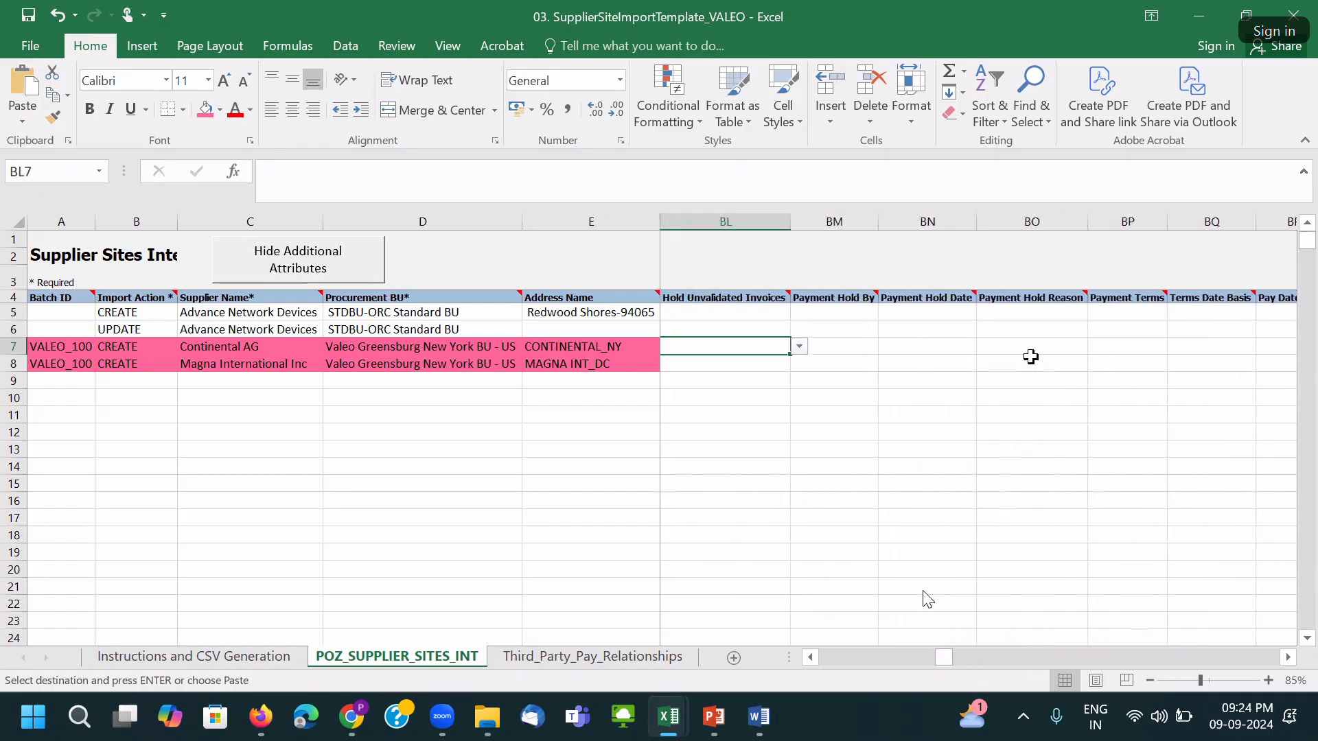
{"action": "left_click", "coordinate": [627, 411]}
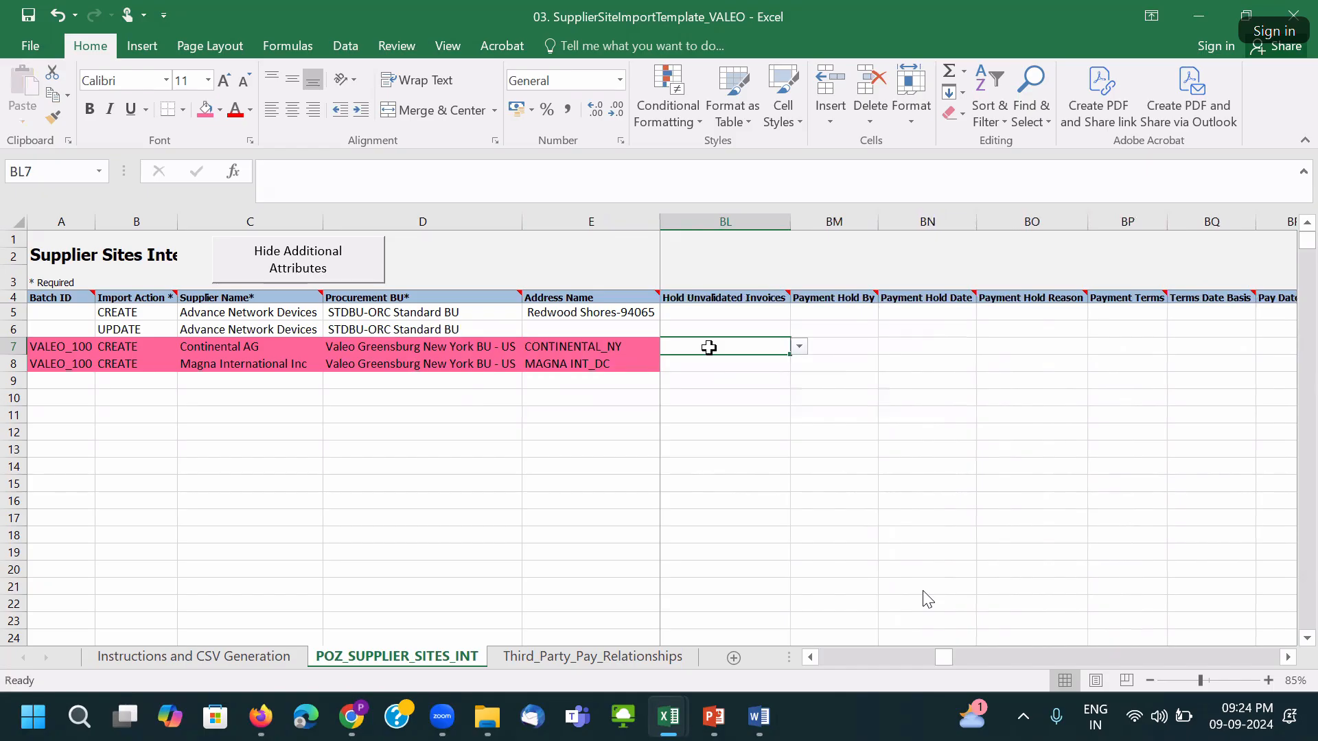
{"action": "key", "text": "ctrl+Home"}
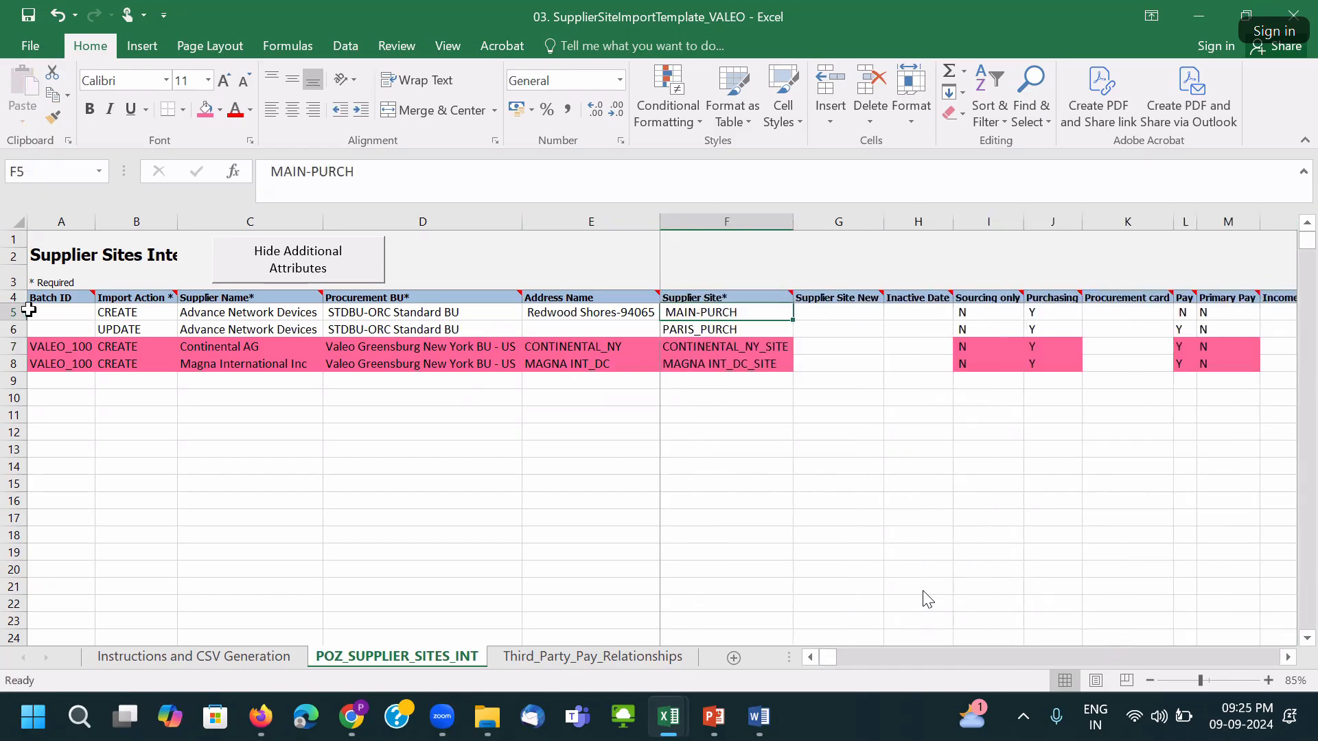
Delete the two Advance Network Devices sample rows 5 and 6.
{"action": "left_click", "coordinate": [28, 311]}
{"action": "left_click_drag", "start_coordinate": [13, 312], "coordinate": [29, 328]}
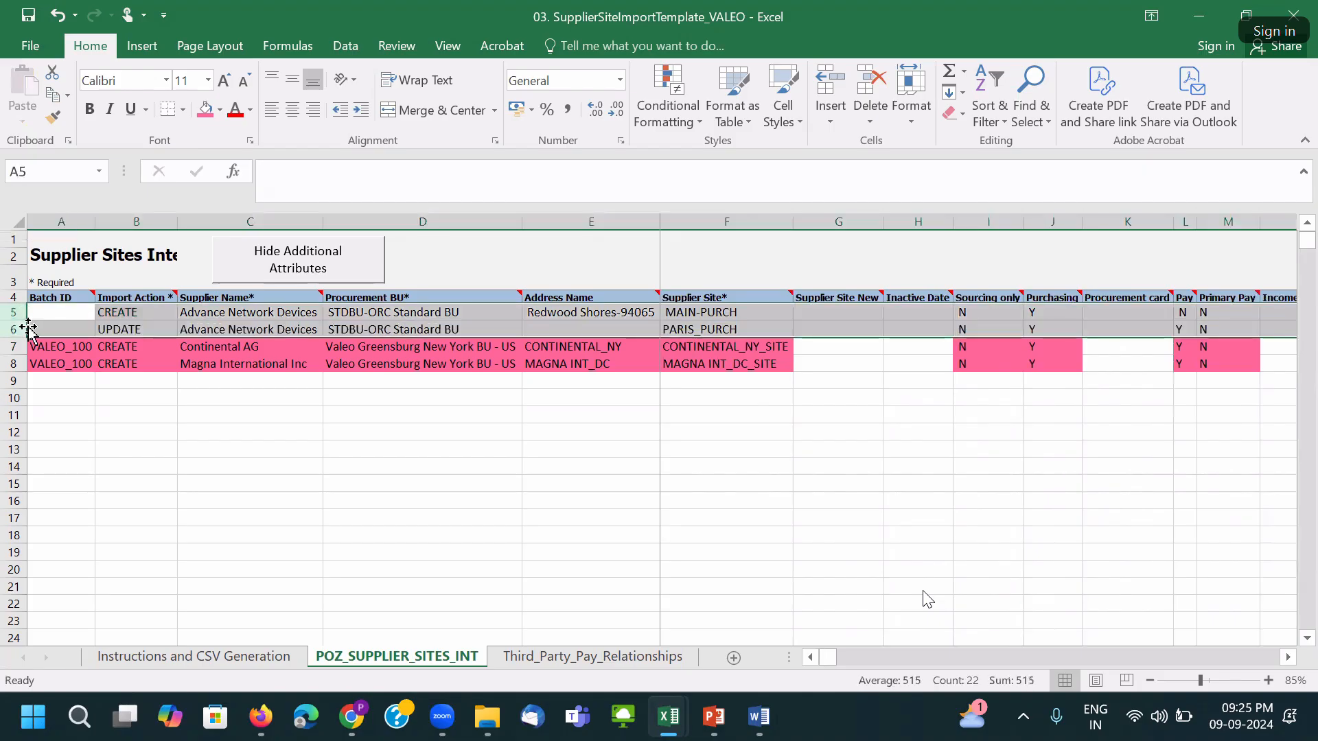
{"action": "right_click", "coordinate": [19, 317]}
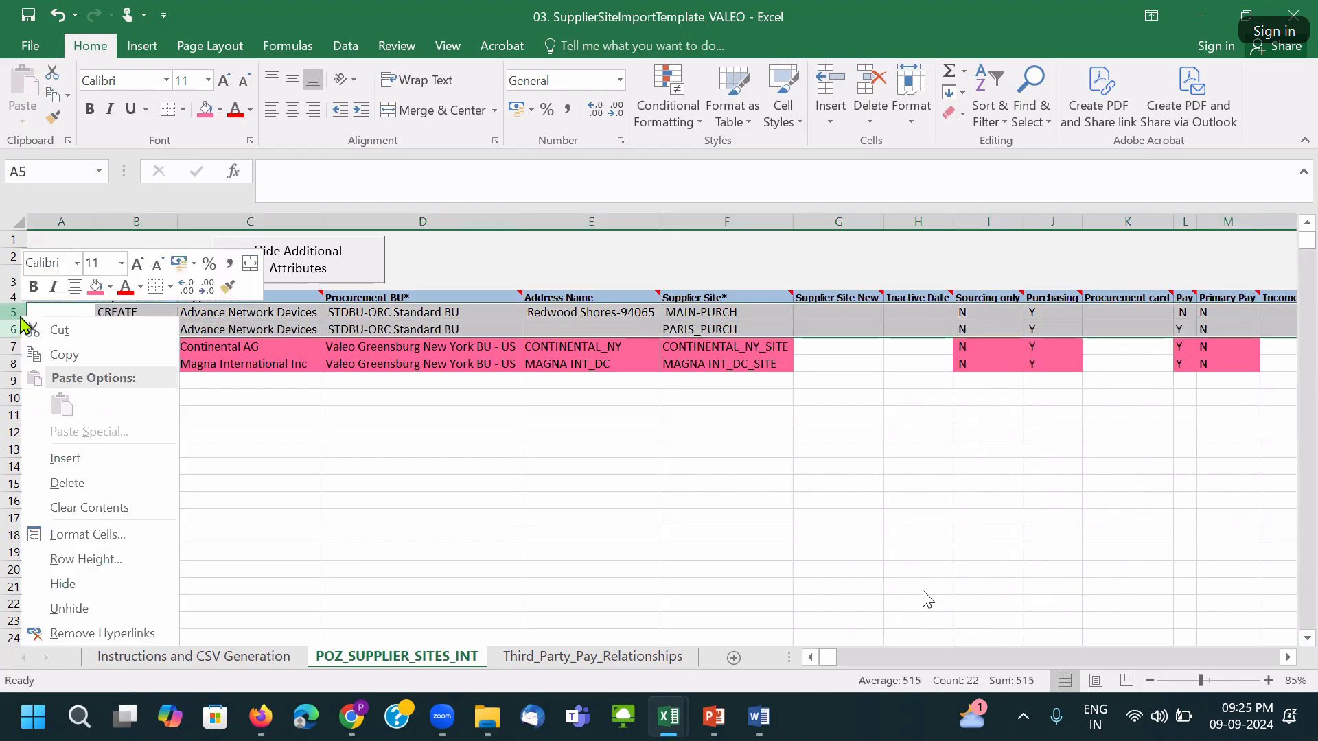
{"action": "left_click", "coordinate": [76, 482]}
AutoFit all columns and save, accepting the personal-information warning.
{"action": "left_click", "coordinate": [405, 329]}
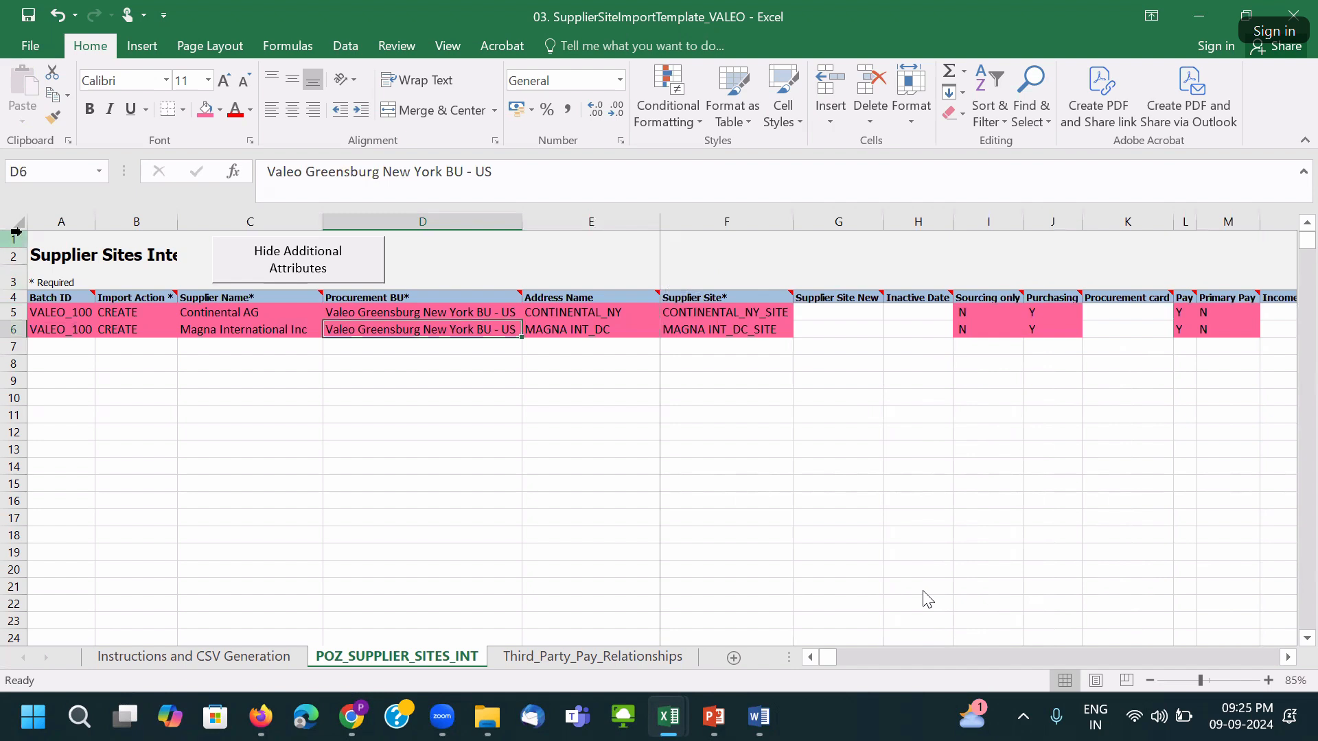
{"action": "left_click", "coordinate": [18, 223]}
{"action": "double_click", "coordinate": [177, 221]}
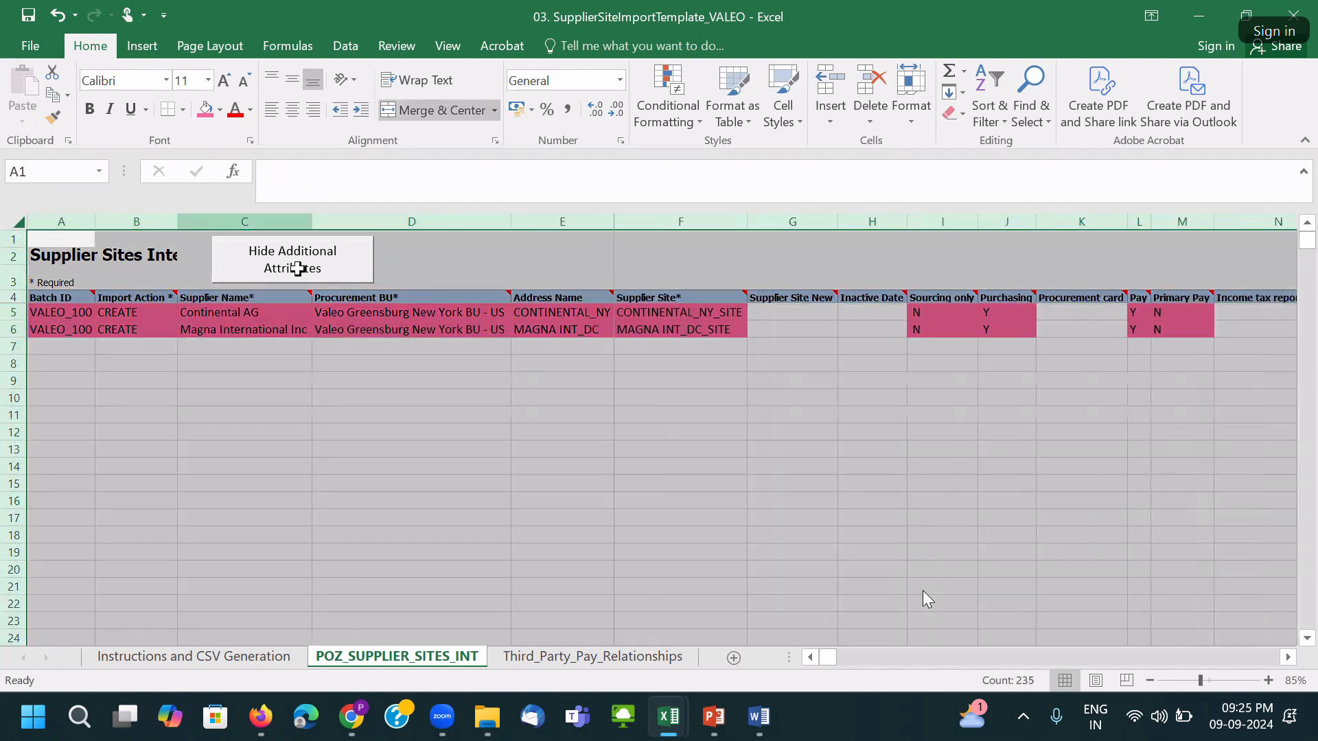
{"action": "left_click", "coordinate": [498, 328]}
{"action": "key", "text": "ctrl+s"}
{"action": "left_click", "coordinate": [629, 413]}
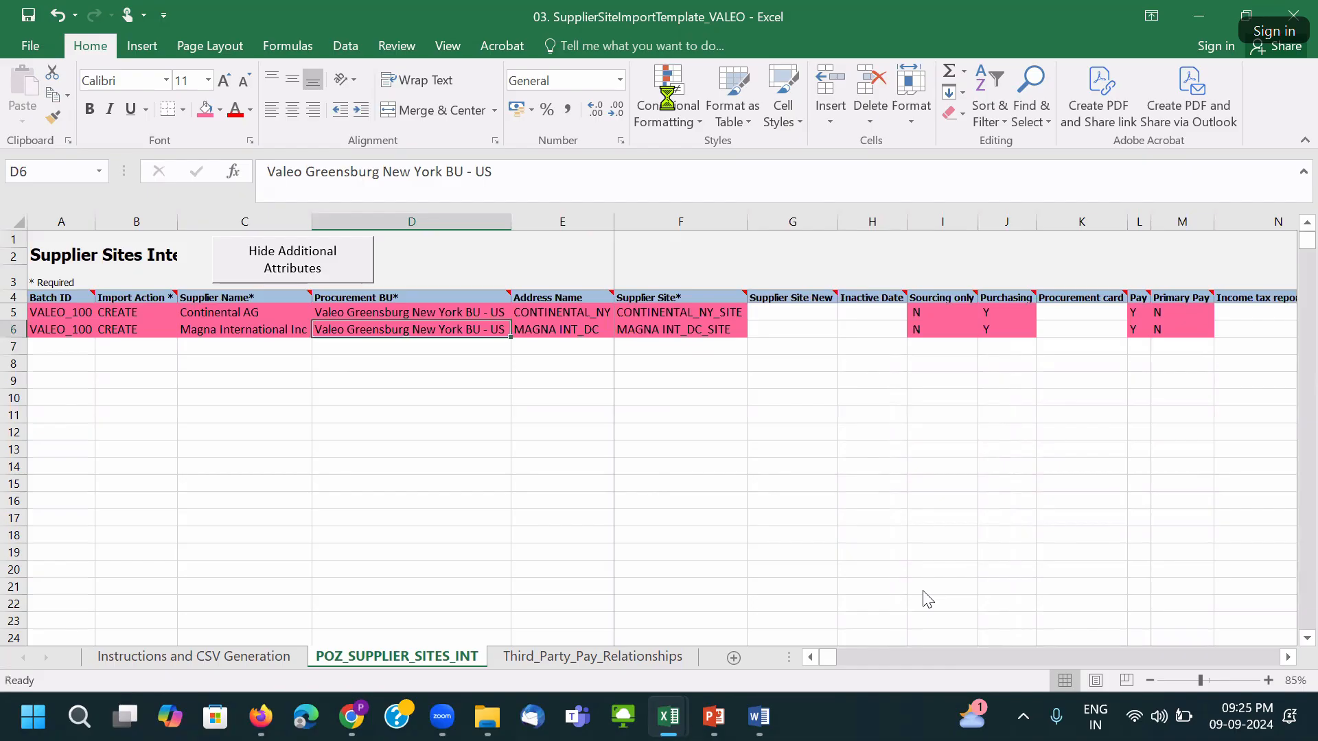
{"action": "left_click", "coordinate": [14, 313]}
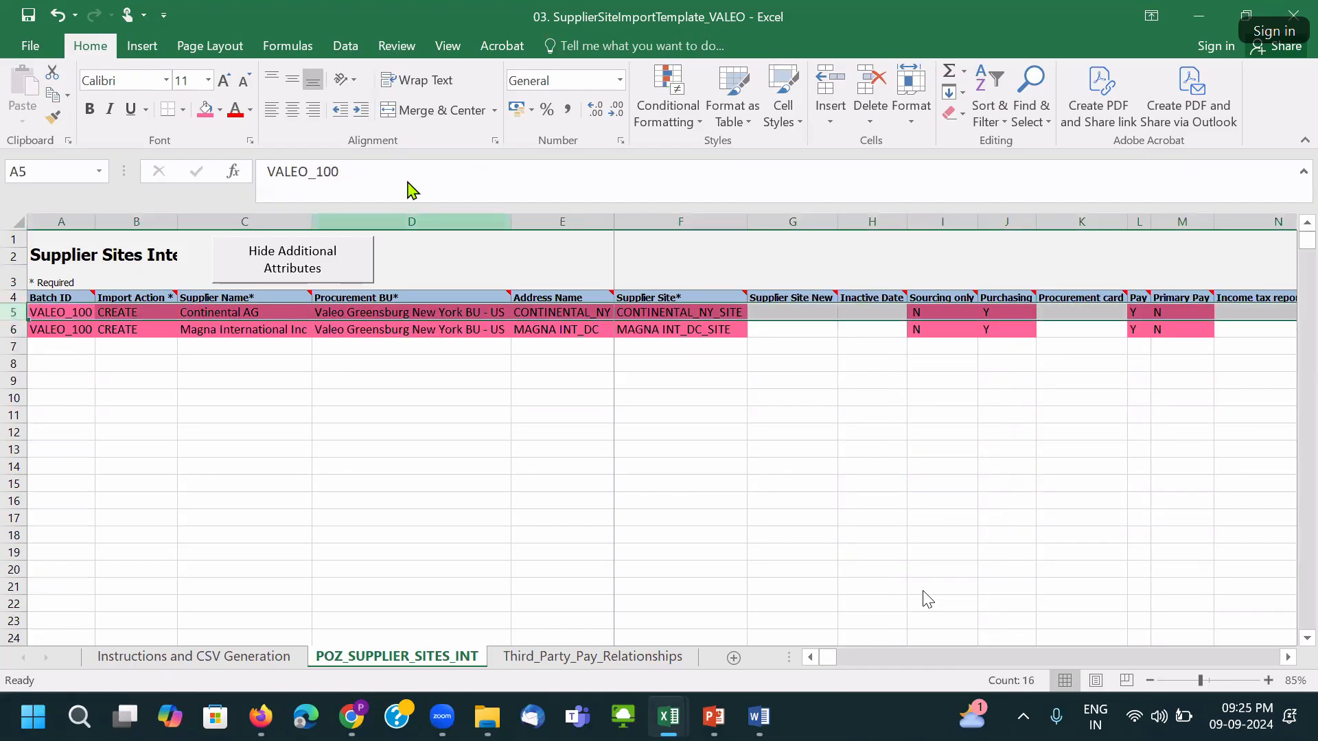
{"action": "left_click", "coordinate": [764, 408]}
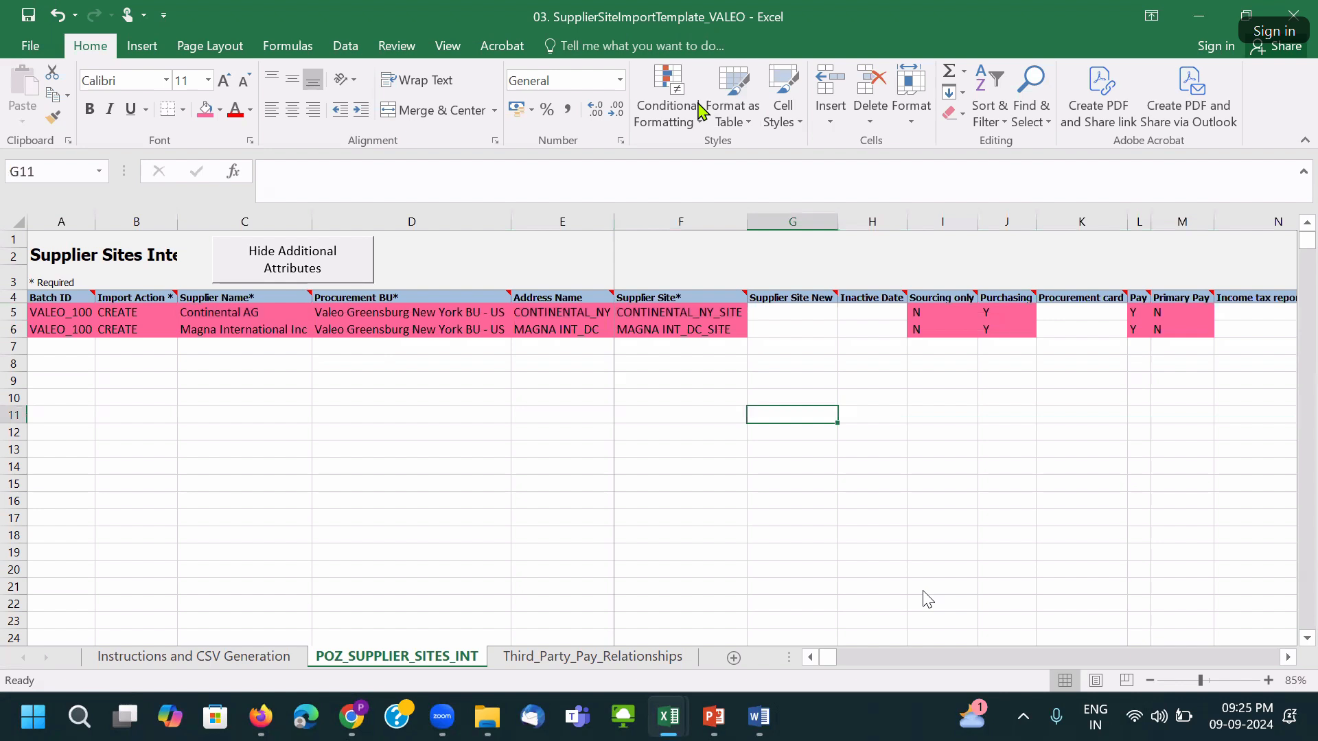
Save the workbook, then review the Magna row's values out to the Payment Method column.
{"action": "key", "text": "ctrl+s"}
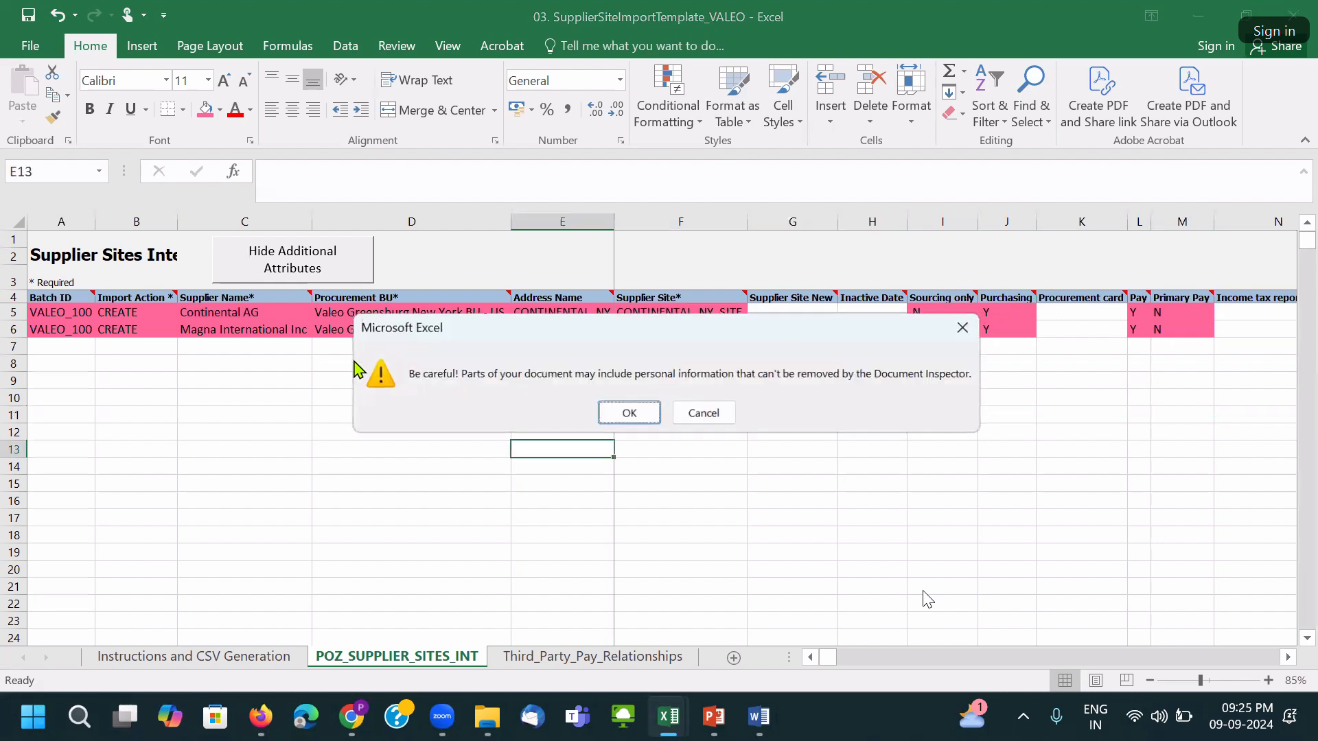
{"action": "left_click", "coordinate": [623, 412]}
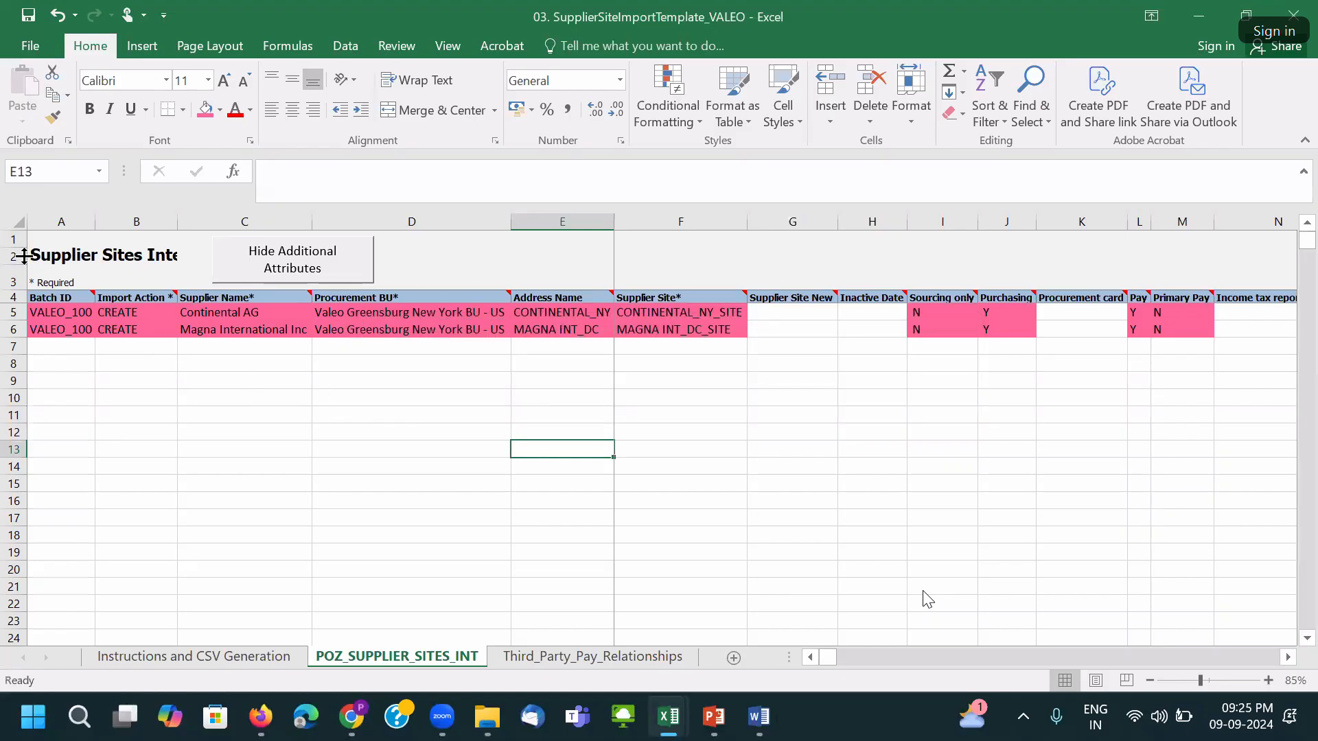
{"action": "left_click", "coordinate": [24, 223]}
{"action": "left_click", "coordinate": [117, 331]}
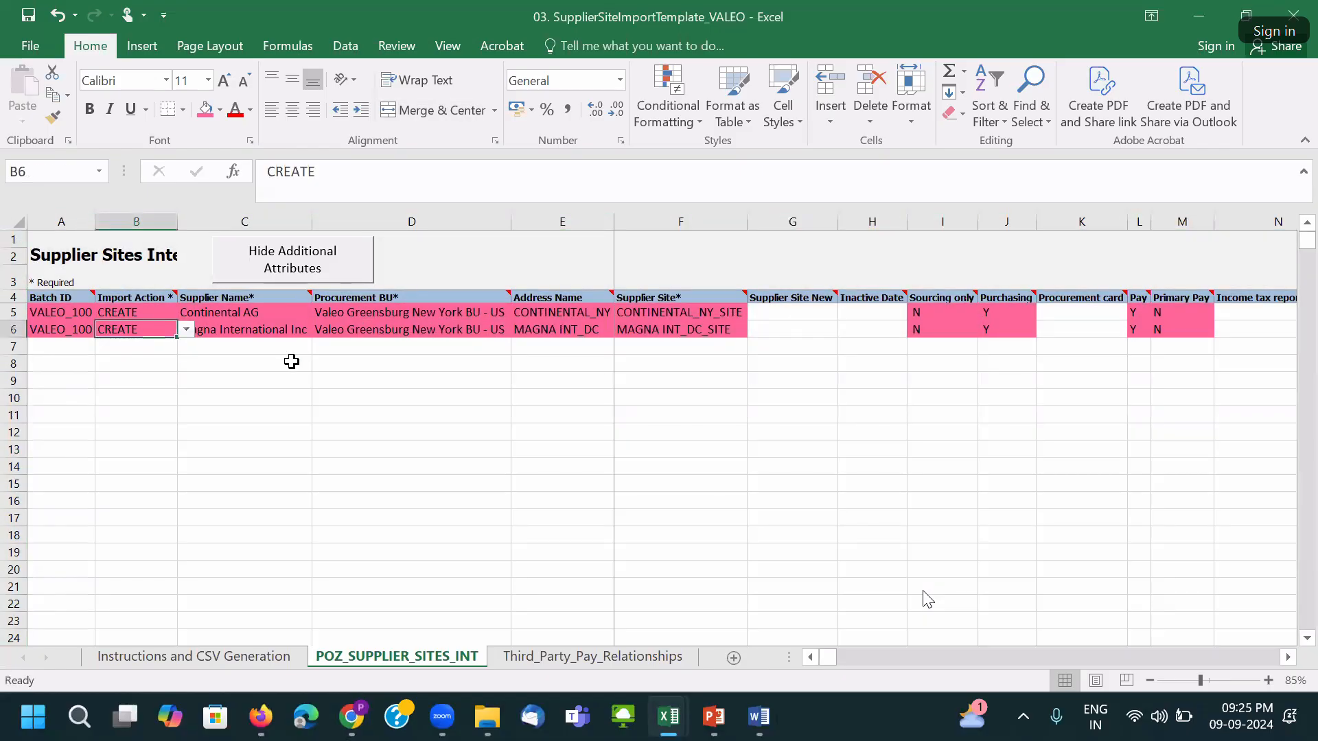
{"action": "key", "text": "Right"}
{"action": "key", "text": "Right"}
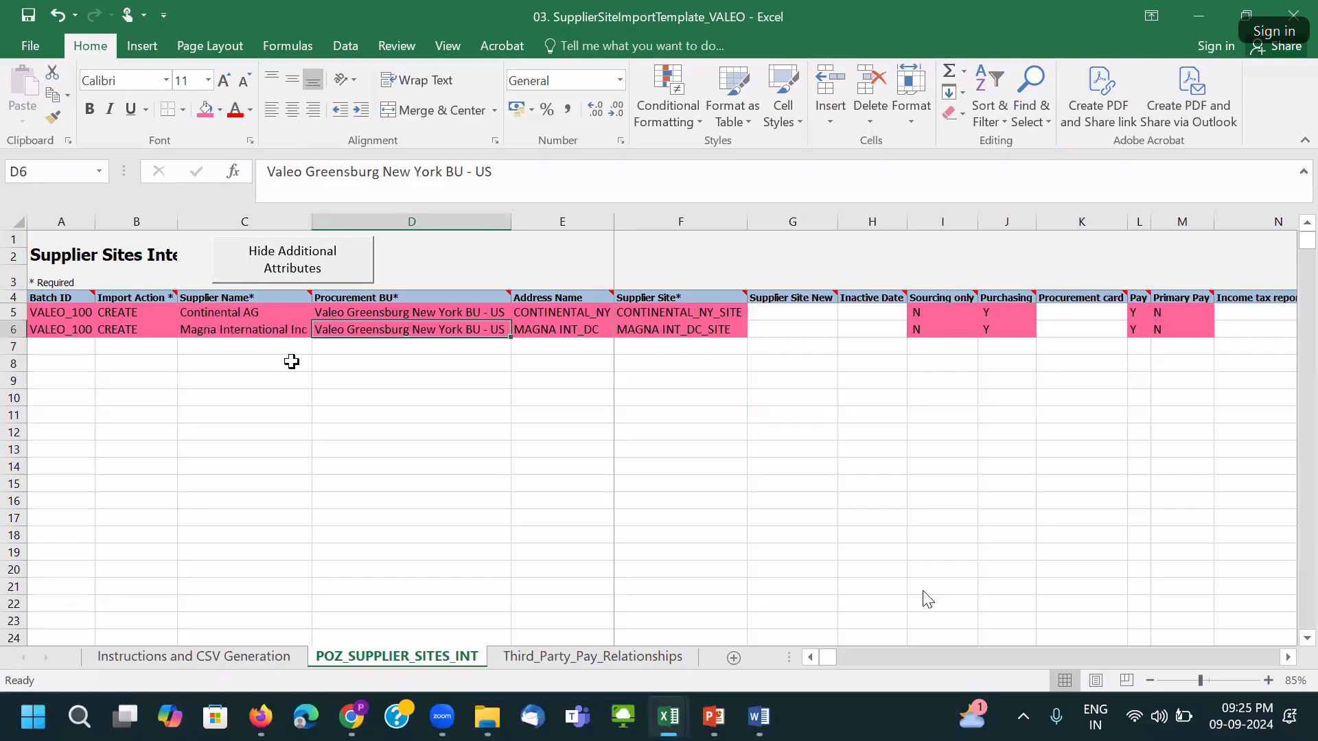
{"action": "key", "text": "Right"}
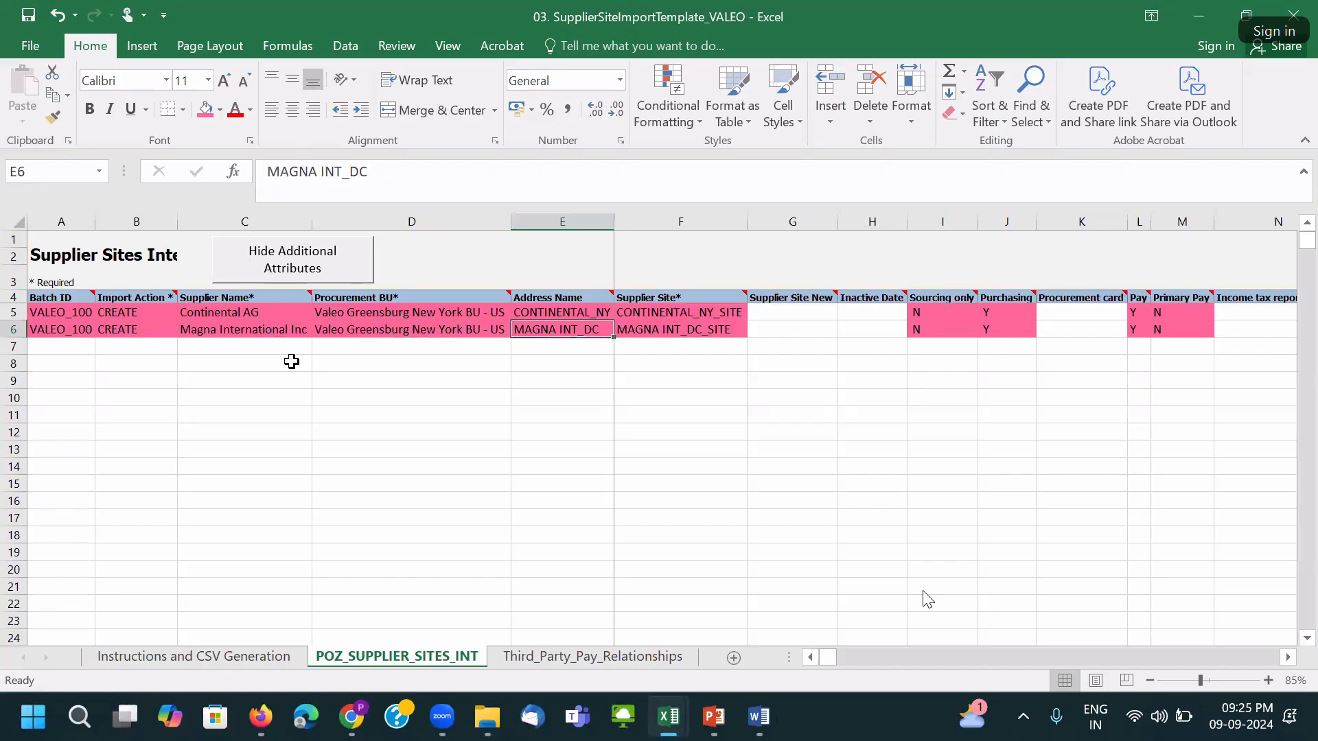
{"action": "key", "text": "Right"}
{"action": "key", "text": "Right"}
{"action": "key", "text": "Right"}
{"action": "key", "text": "Right"}
{"action": "key", "text": "Right"}
{"action": "key", "text": "Right"}
{"action": "key", "text": "Right"}
{"action": "key", "text": "Right"}
{"action": "key", "text": "Right"}
{"action": "key", "text": "Right"}
{"action": "key", "text": "Right"}
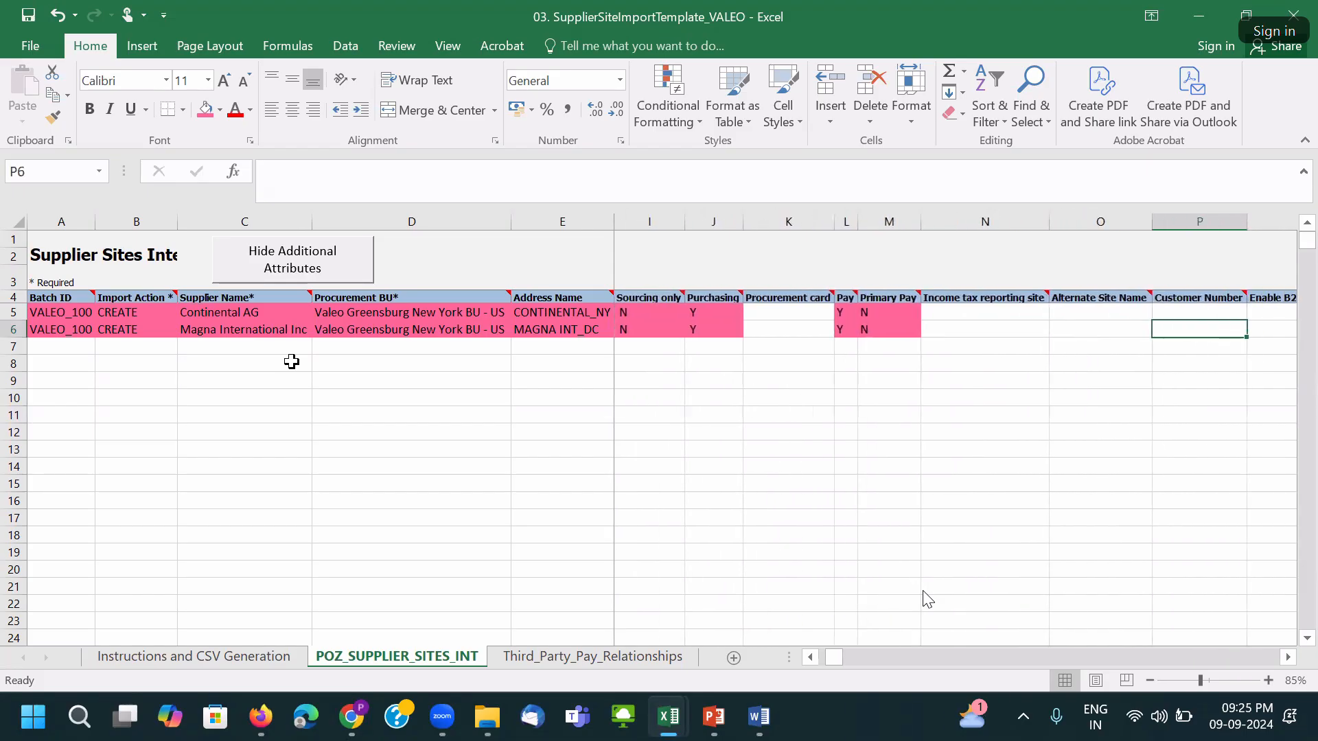
{"action": "key", "text": "Right"}
{"action": "key", "text": "Right"}
{"action": "key", "text": "Right"}
{"action": "key", "text": "Right"}
{"action": "key", "text": "Right"}
{"action": "key", "text": "Right"}
{"action": "key", "text": "Right"}
{"action": "key", "text": "Right"}
{"action": "key", "text": "Right"}
{"action": "key", "text": "Right"}
{"action": "key", "text": "Right"}
{"action": "key", "text": "Right"}
{"action": "key", "text": "Right"}
{"action": "key", "text": "Right"}
{"action": "key", "text": "Right"}
{"action": "key", "text": "Right"}
{"action": "key", "text": "Right"}
{"action": "key", "text": "Right"}
{"action": "key", "text": "Right"}
{"action": "key", "text": "Right"}
{"action": "key", "text": "Right"}
{"action": "key", "text": "Right"}
{"action": "key", "text": "Right"}
{"action": "key", "text": "Right"}
{"action": "key", "text": "Right"}
{"action": "key", "text": "Right"}
{"action": "key", "text": "Right"}
{"action": "key", "text": "Right"}
{"action": "key", "text": "Right"}
{"action": "key", "text": "Right"}
{"action": "key", "text": "Right"}
{"action": "key", "text": "Right"}
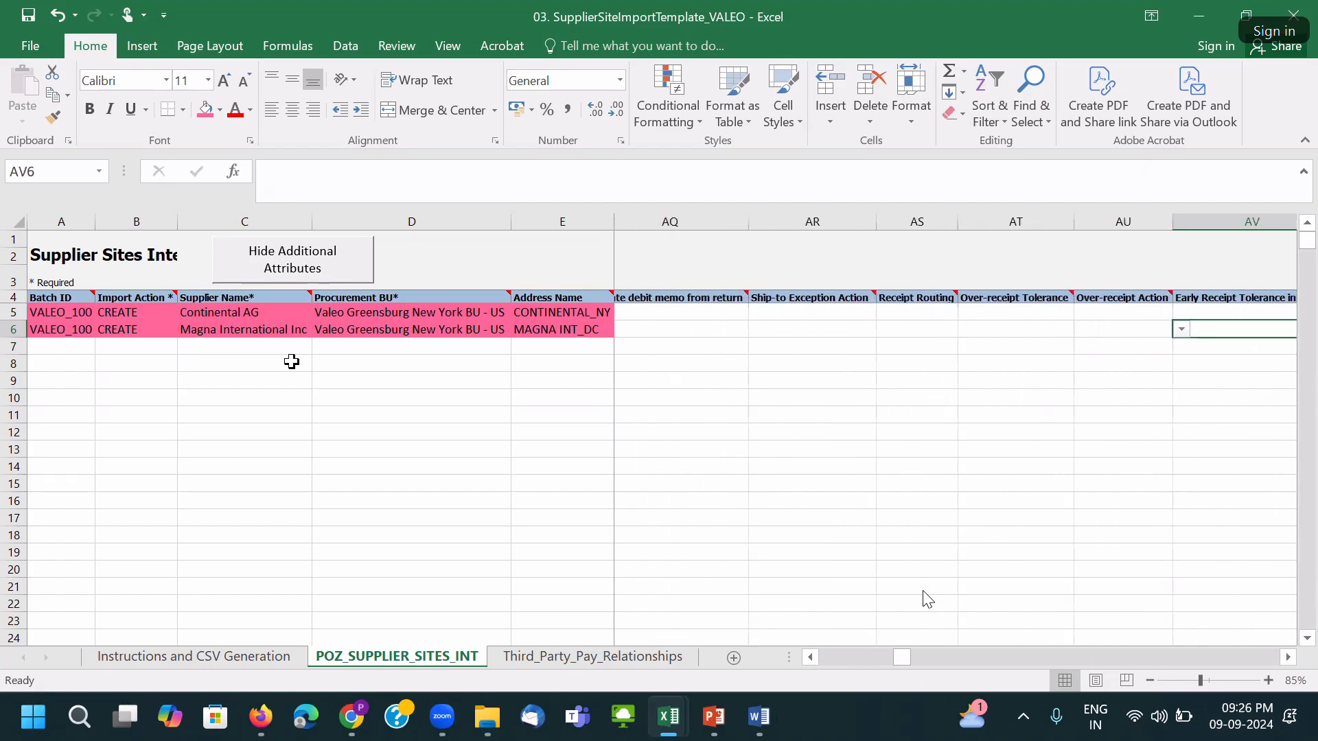
{"action": "key", "text": "Right"}
{"action": "key", "text": "Right"}
{"action": "key", "text": "Right"}
{"action": "key", "text": "Right"}
{"action": "key", "text": "Right"}
{"action": "key", "text": "Right"}
{"action": "key", "text": "Right"}
{"action": "key", "text": "Right"}
{"action": "key", "text": "Right"}
{"action": "key", "text": "Right"}
{"action": "key", "text": "Right"}
{"action": "key", "text": "Right"}
{"action": "key", "text": "Right"}
{"action": "key", "text": "Right"}
{"action": "key", "text": "Right"}
{"action": "key", "text": "Right"}
{"action": "key", "text": "Right"}
{"action": "key", "text": "Right"}
{"action": "key", "text": "Right"}
{"action": "key", "text": "Right"}
{"action": "key", "text": "Right"}
{"action": "key", "text": "Right"}
{"action": "key", "text": "Right"}
{"action": "key", "text": "Right"}
{"action": "key", "text": "Right"}
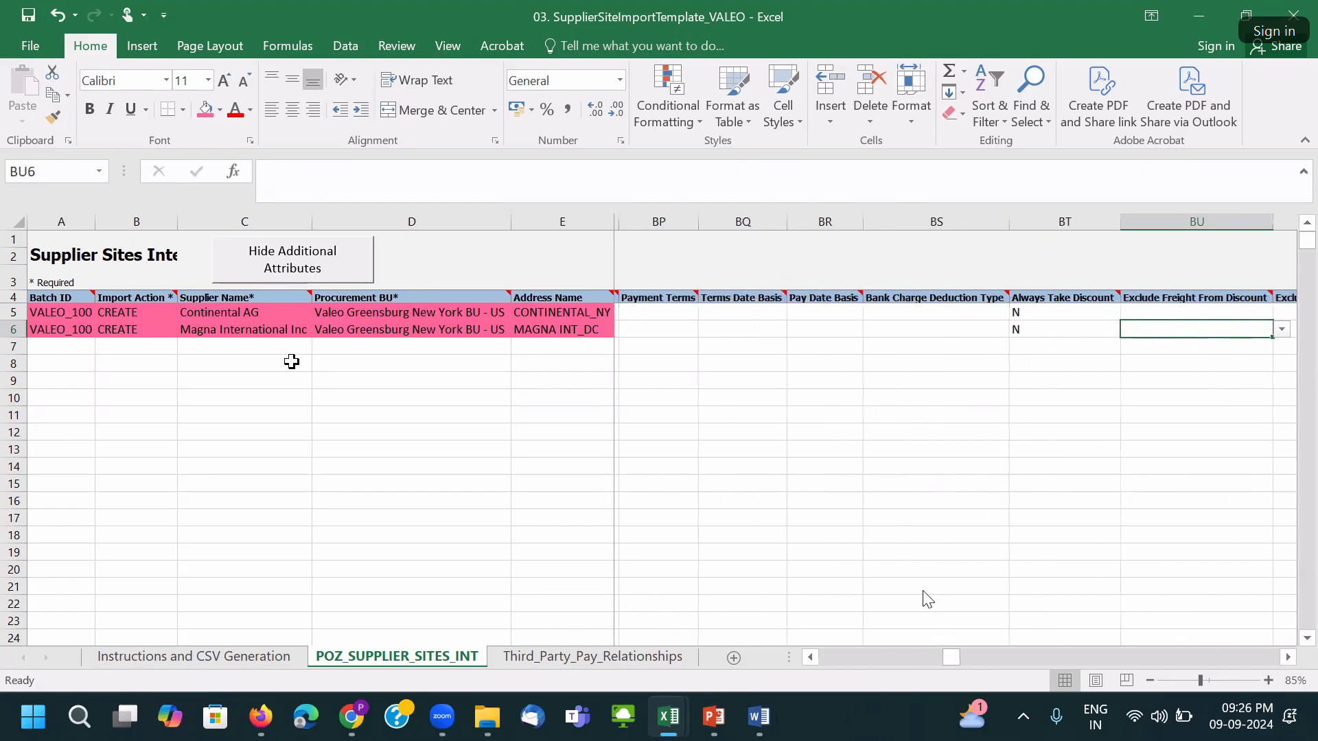
{"action": "key", "text": "Right"}
{"action": "key", "text": "Right"}
{"action": "key", "text": "Right"}
{"action": "key", "text": "Right"}
{"action": "key", "text": "Right"}
{"action": "key", "text": "Left"}
{"action": "key", "text": "Left"}
{"action": "key", "text": "Left"}
{"action": "key", "text": "Left"}
{"action": "key", "text": "Left"}
{"action": "key", "text": "Left"}
{"action": "key", "text": "Left"}
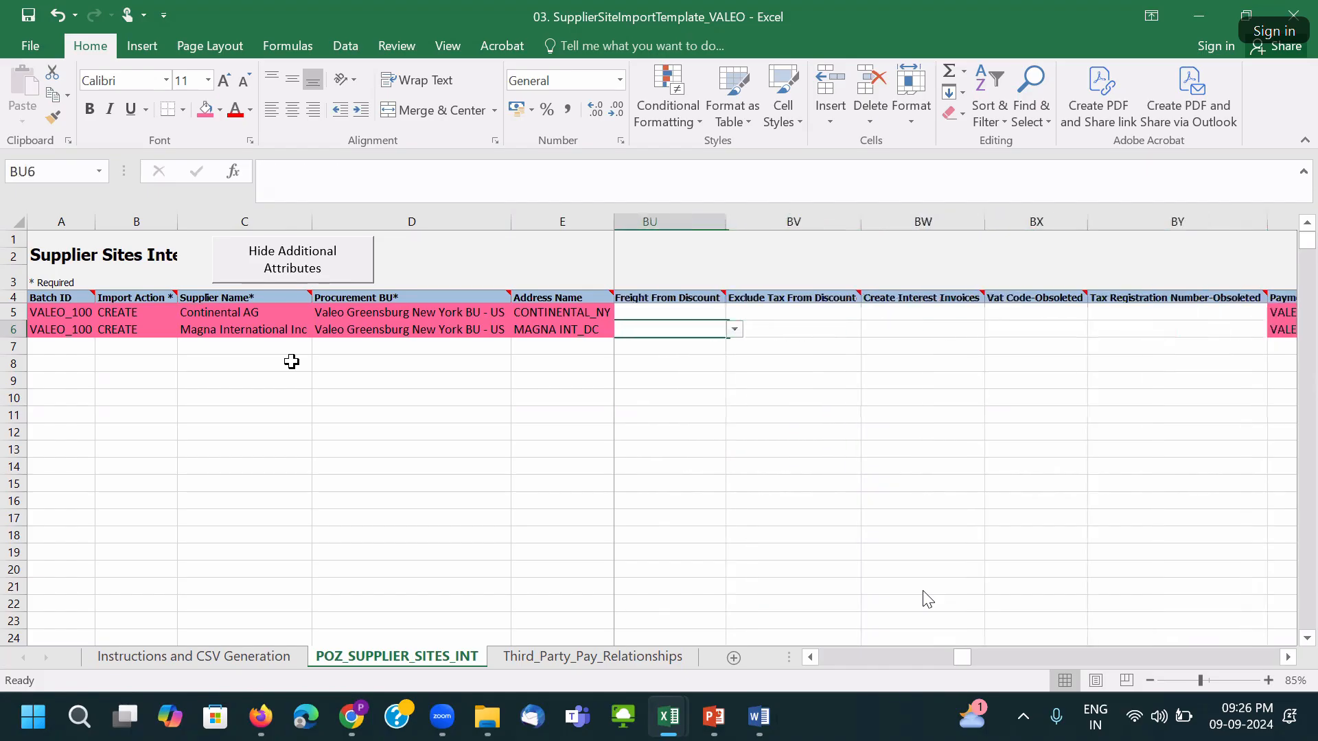
Shade both Always Take Discount values BT5:BT6 pink and scan the remaining attribute columns.
{"action": "left_click_drag", "start_coordinate": [803, 313], "coordinate": [804, 325]}
{"action": "left_click", "coordinate": [207, 110]}
{"action": "left_click", "coordinate": [1058, 345]}
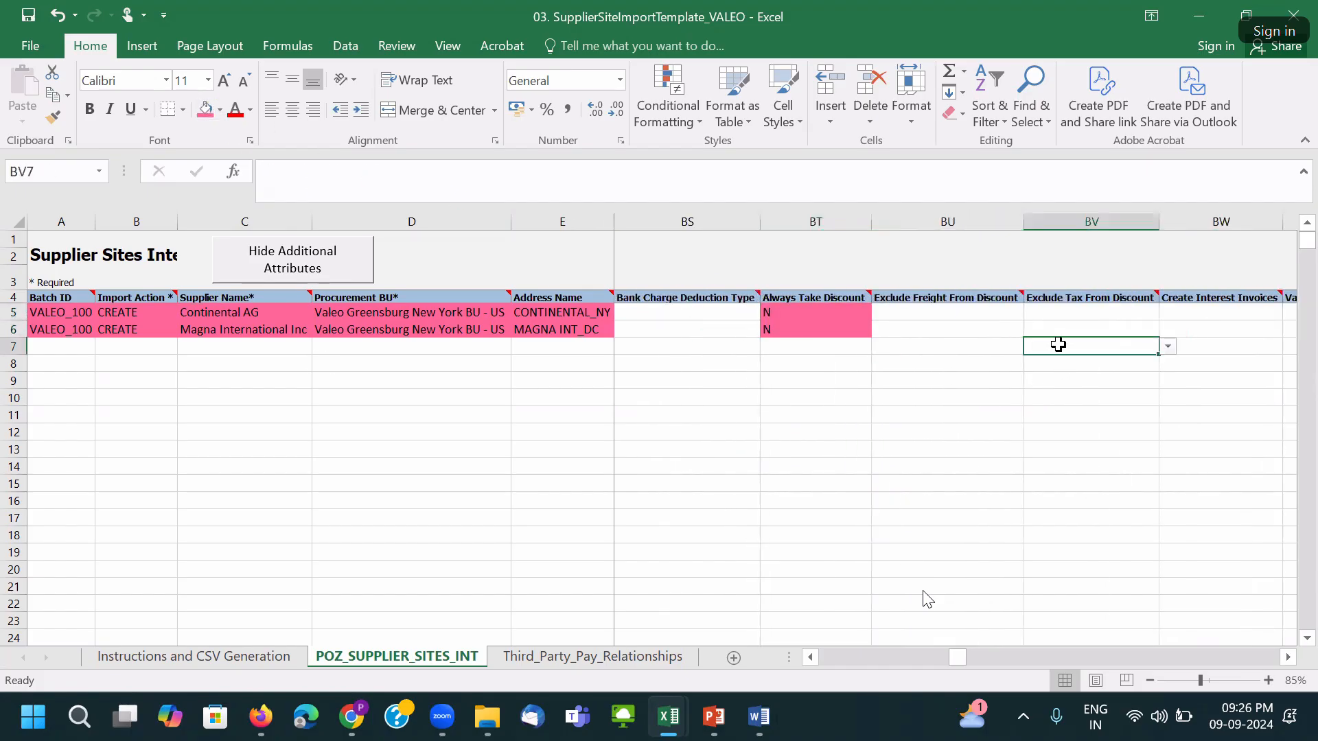
{"action": "key", "text": "Right"}
{"action": "key", "text": "Right"}
{"action": "key", "text": "Right"}
{"action": "key", "text": "Right"}
{"action": "key", "text": "Right"}
{"action": "key", "text": "Right"}
{"action": "key", "text": "Right"}
{"action": "key", "text": "Right"}
{"action": "key", "text": "Right"}
{"action": "key", "text": "Right"}
{"action": "key", "text": "Right"}
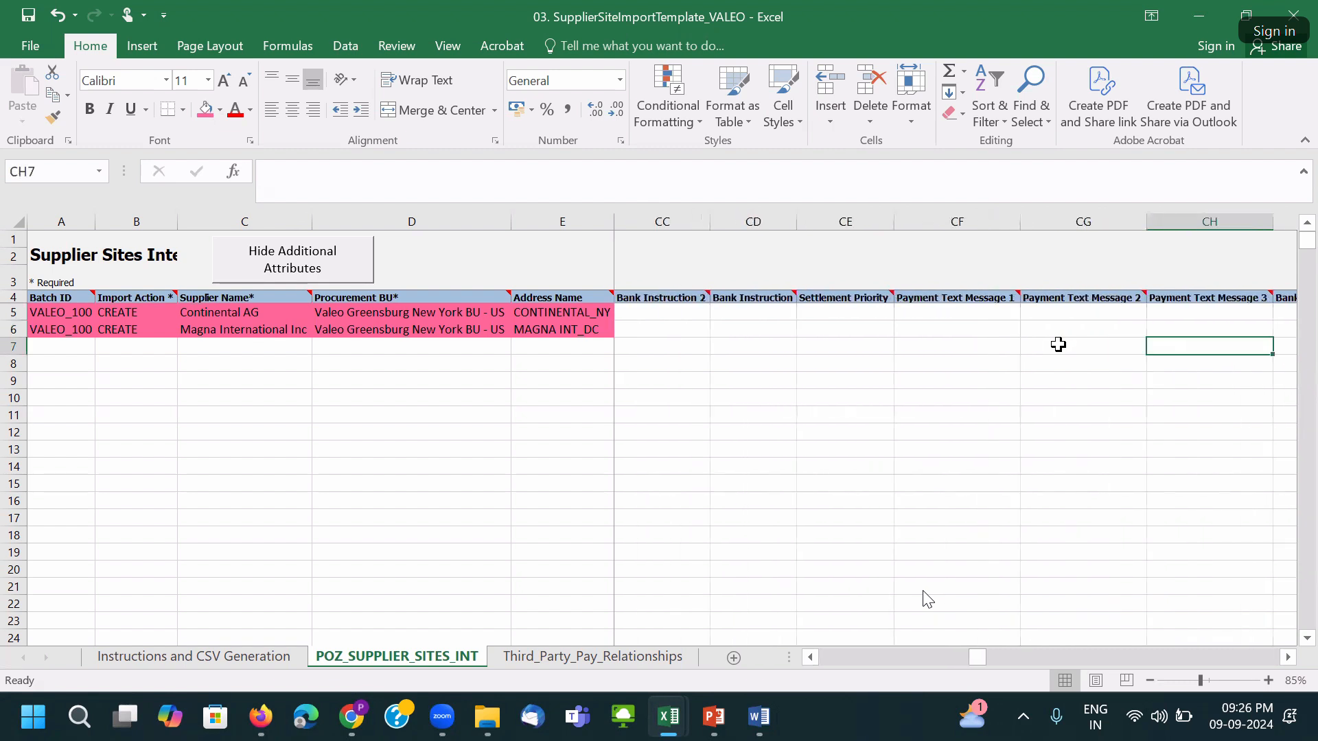
{"action": "key", "text": "Left"}
{"action": "key", "text": "Left"}
{"action": "key", "text": "Left"}
{"action": "key", "text": "Left"}
{"action": "key", "text": "Left"}
{"action": "key", "text": "Left"}
{"action": "key", "text": "Left"}
{"action": "key", "text": "Left"}
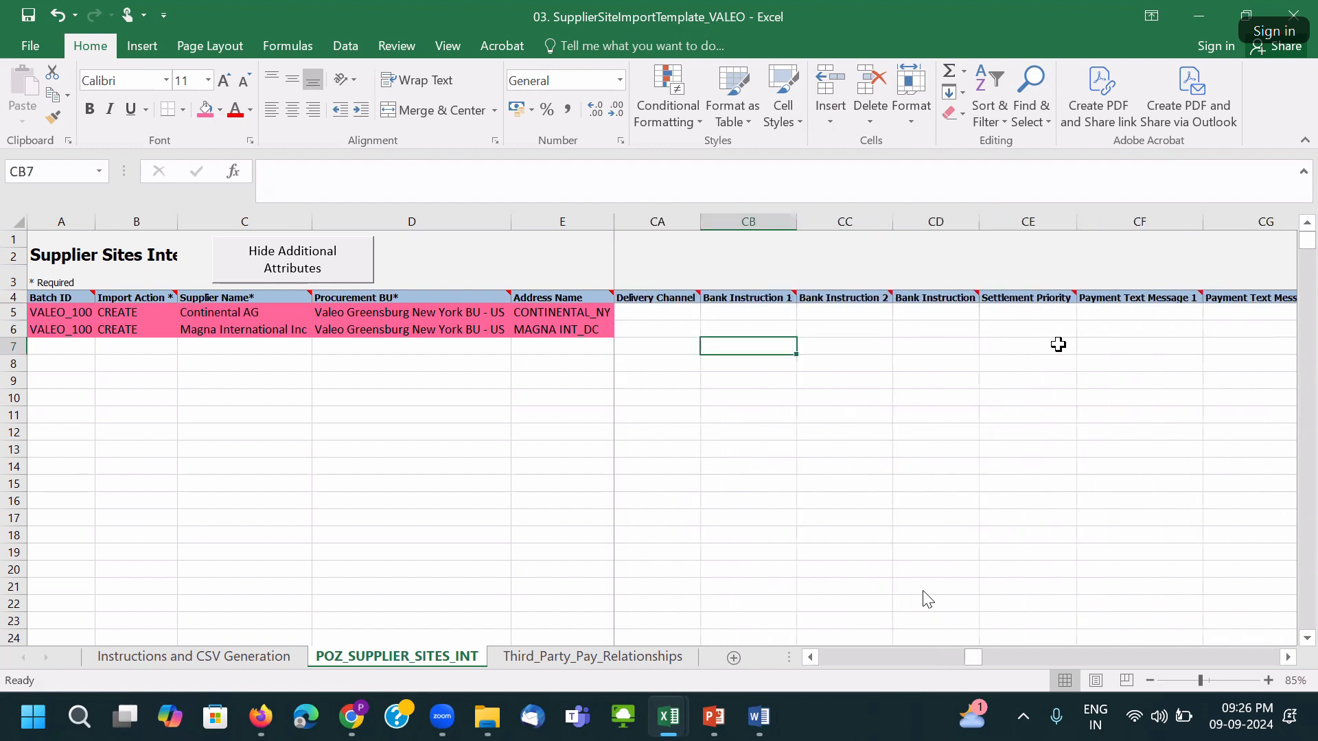
{"action": "key", "text": "Right"}
{"action": "key", "text": "Right"}
{"action": "key", "text": "Right"}
{"action": "key", "text": "Right"}
{"action": "key", "text": "Right"}
{"action": "key", "text": "Right"}
{"action": "key", "text": "Right"}
{"action": "key", "text": "Right"}
{"action": "key", "text": "Right"}
{"action": "key", "text": "Right"}
{"action": "key", "text": "Right"}
{"action": "key", "text": "Right"}
{"action": "key", "text": "Right"}
{"action": "key", "text": "Right"}
{"action": "key", "text": "Right"}
{"action": "key", "text": "Right"}
{"action": "key", "text": "Right"}
{"action": "key", "text": "Right"}
{"action": "key", "text": "Right"}
{"action": "key", "text": "Right"}
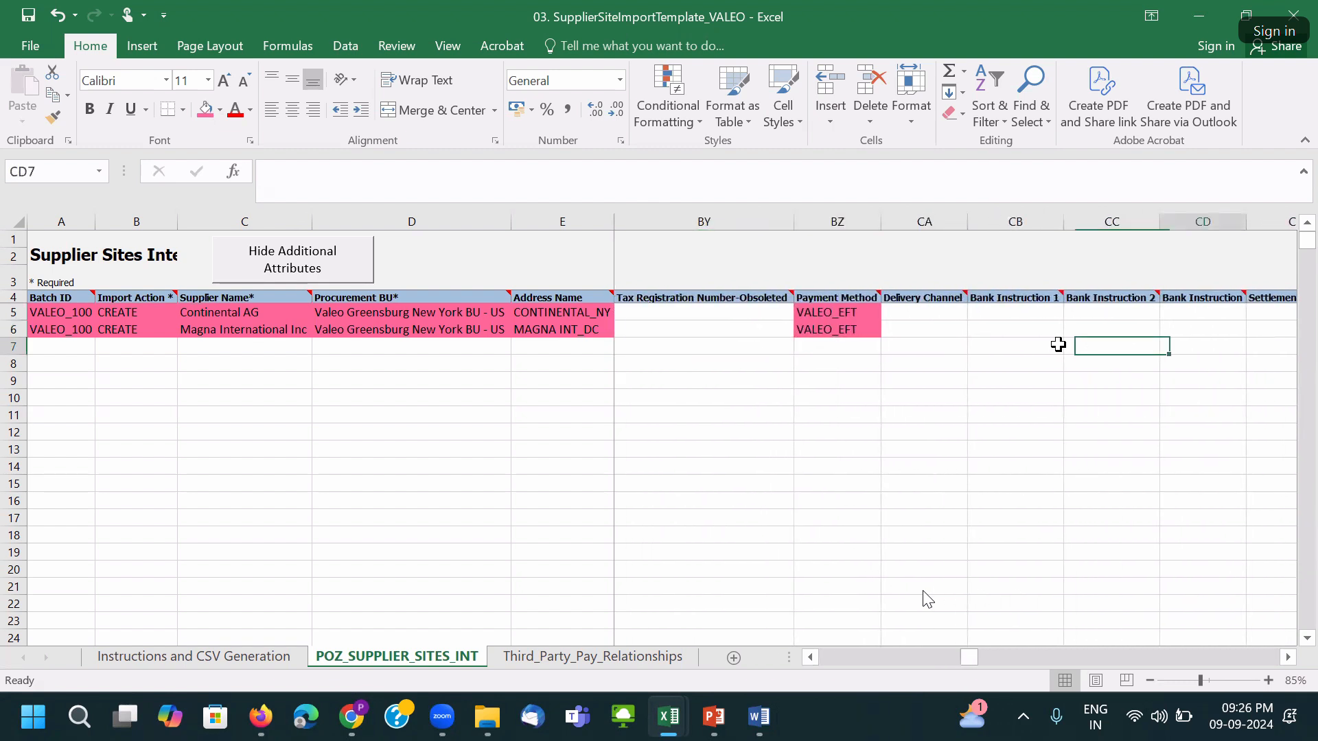
{"action": "key", "text": "Right"}
{"action": "key", "text": "Right"}
{"action": "key", "text": "Right"}
{"action": "key", "text": "Right"}
{"action": "key", "text": "Right"}
{"action": "key", "text": "Right"}
{"action": "key", "text": "Right"}
{"action": "key", "text": "Right"}
{"action": "key", "text": "Right"}
{"action": "key", "text": "Right"}
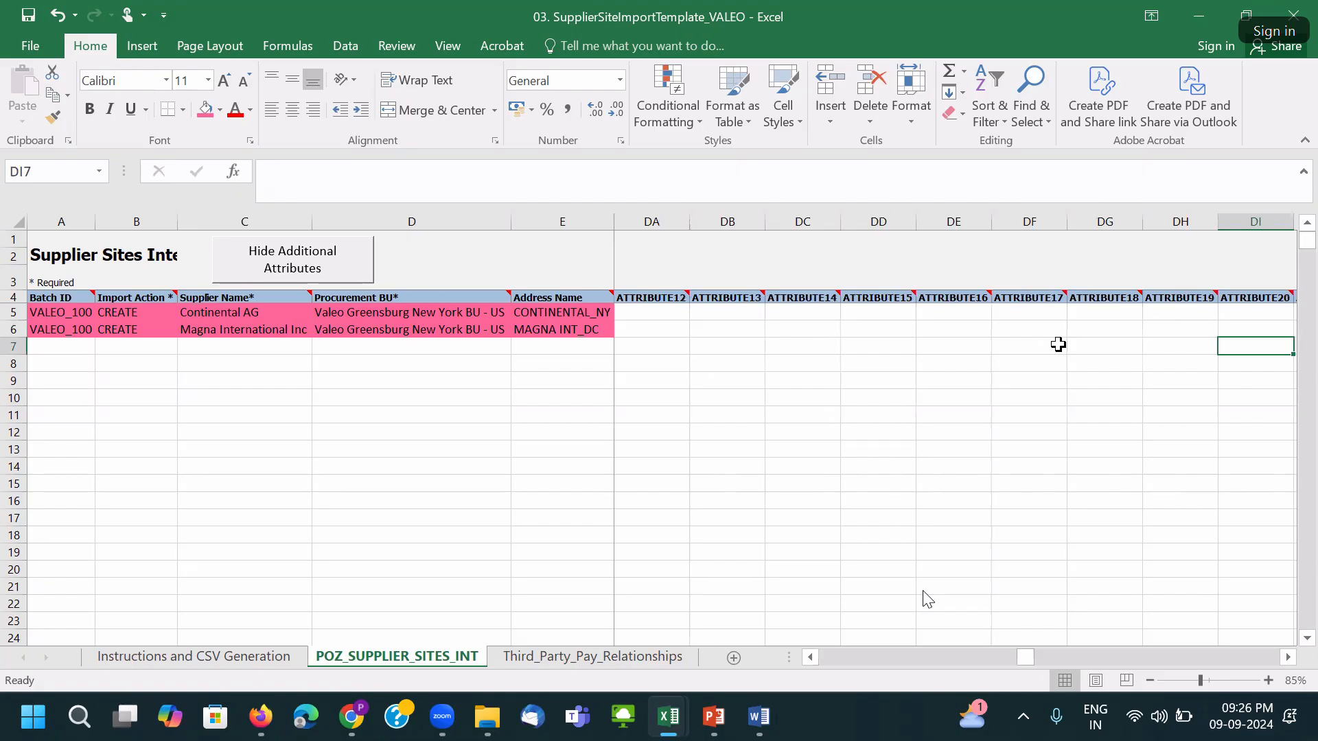
{"action": "key", "text": "ctrl+Home"}
Save the workbook, glance at the empty Third_Party_Pay_Relationships sheet, and save again.
{"action": "key", "text": "ctrl+s"}
{"action": "left_click", "coordinate": [621, 412]}
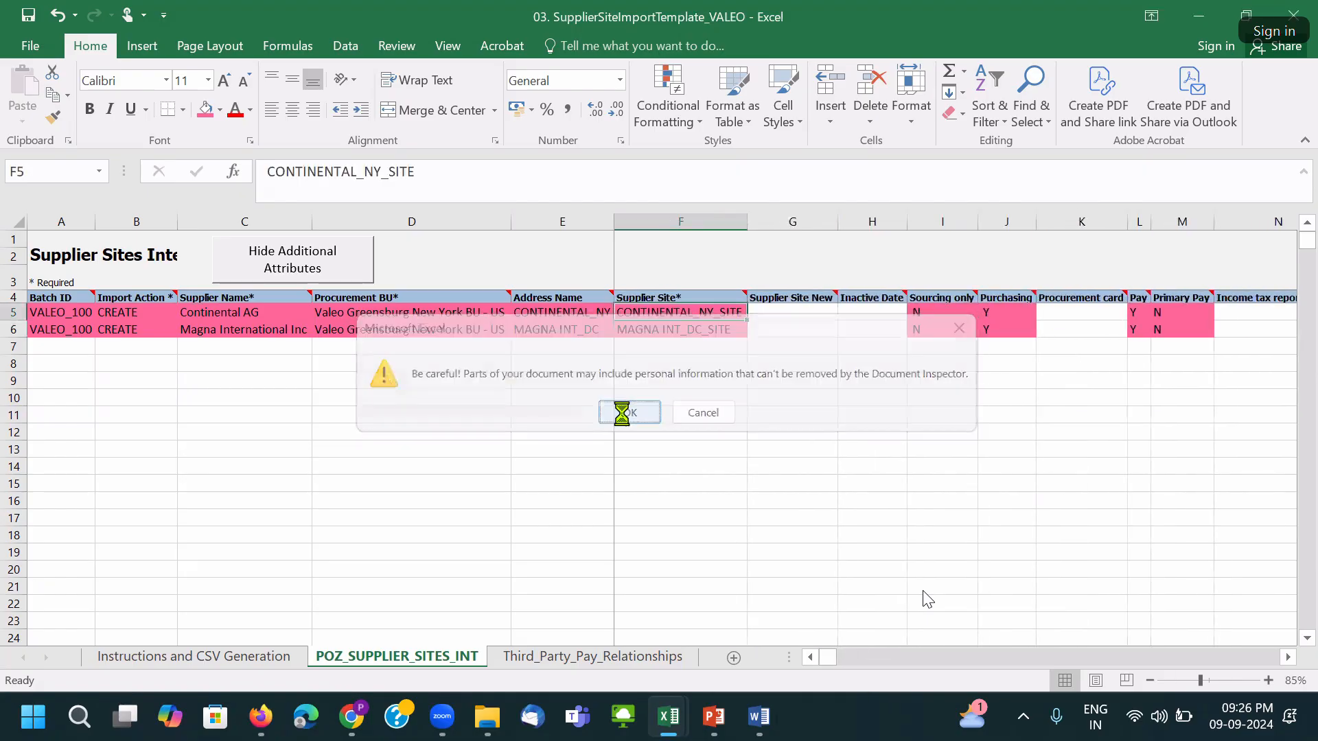
{"action": "left_click", "coordinate": [537, 658]}
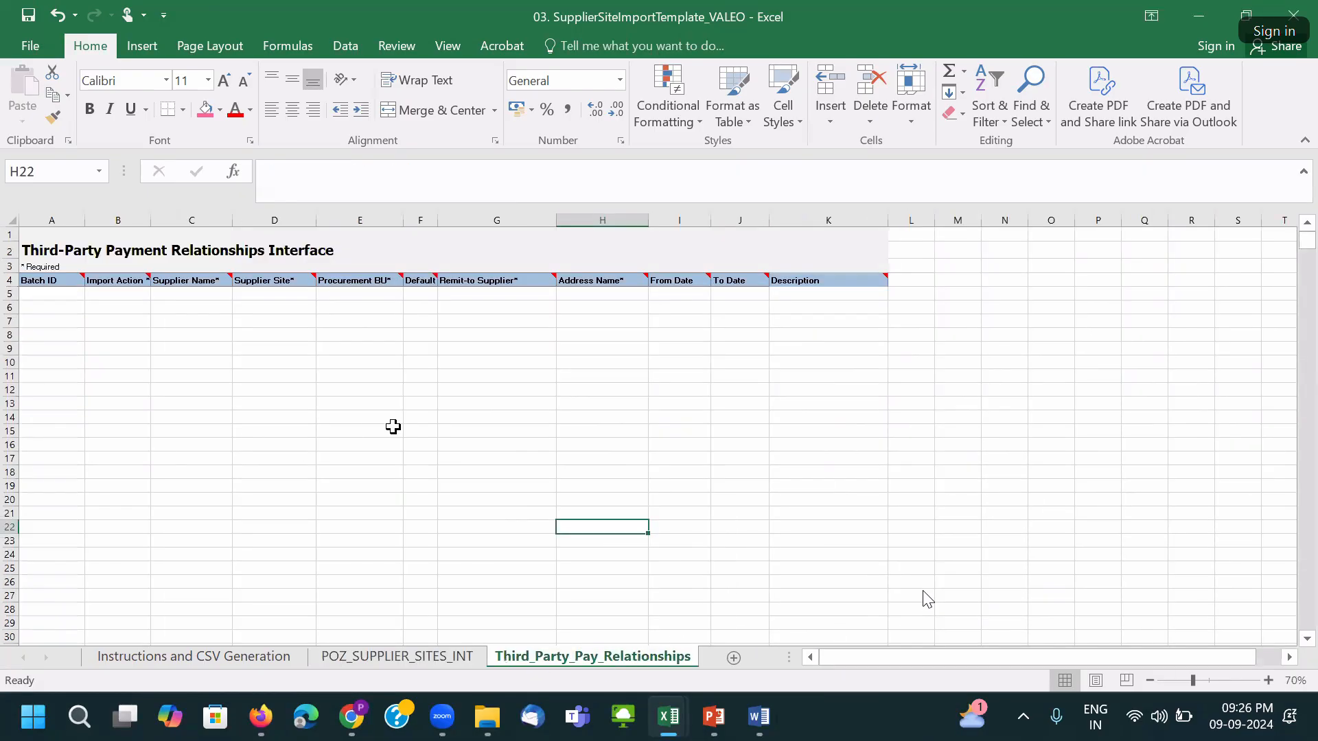
{"action": "left_click", "coordinate": [461, 402]}
{"action": "left_click", "coordinate": [398, 659]}
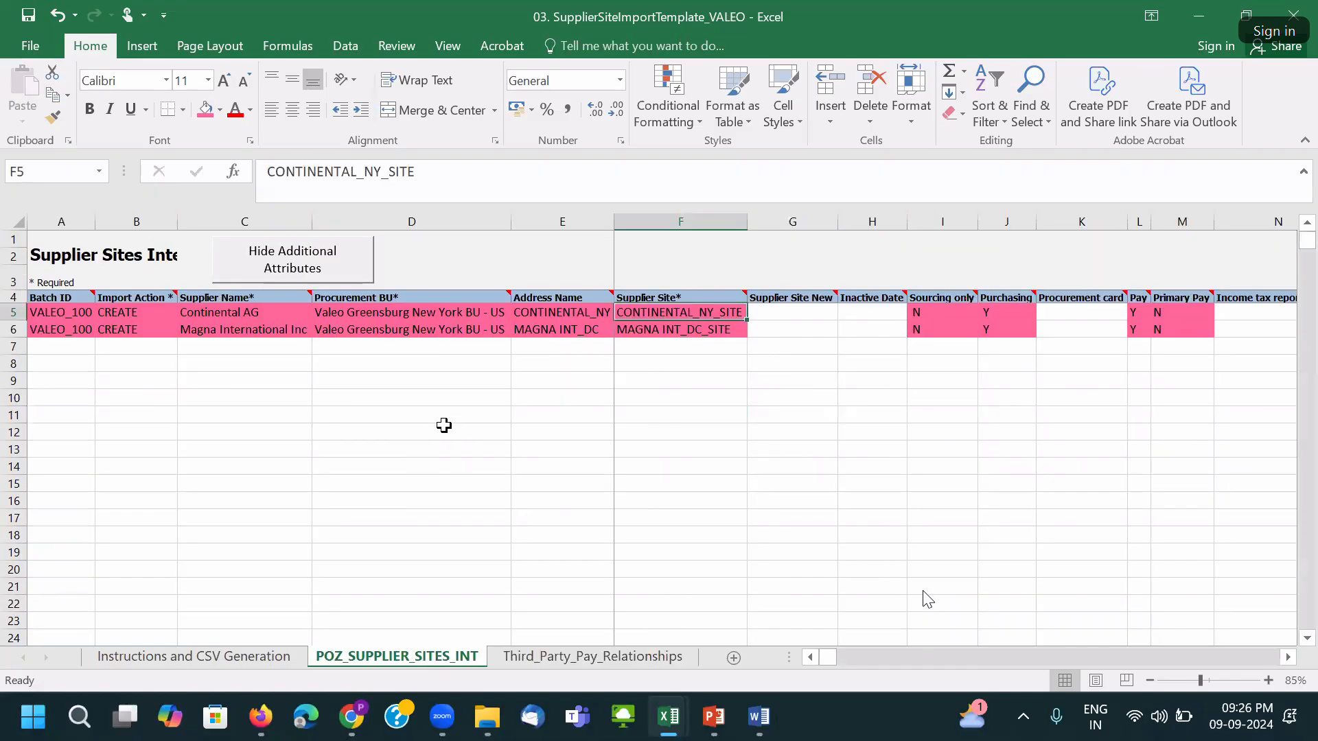
{"action": "left_click", "coordinate": [442, 430]}
{"action": "key", "text": "ctrl+s"}
{"action": "left_click", "coordinate": [629, 414]}
{"action": "left_click", "coordinate": [453, 397]}
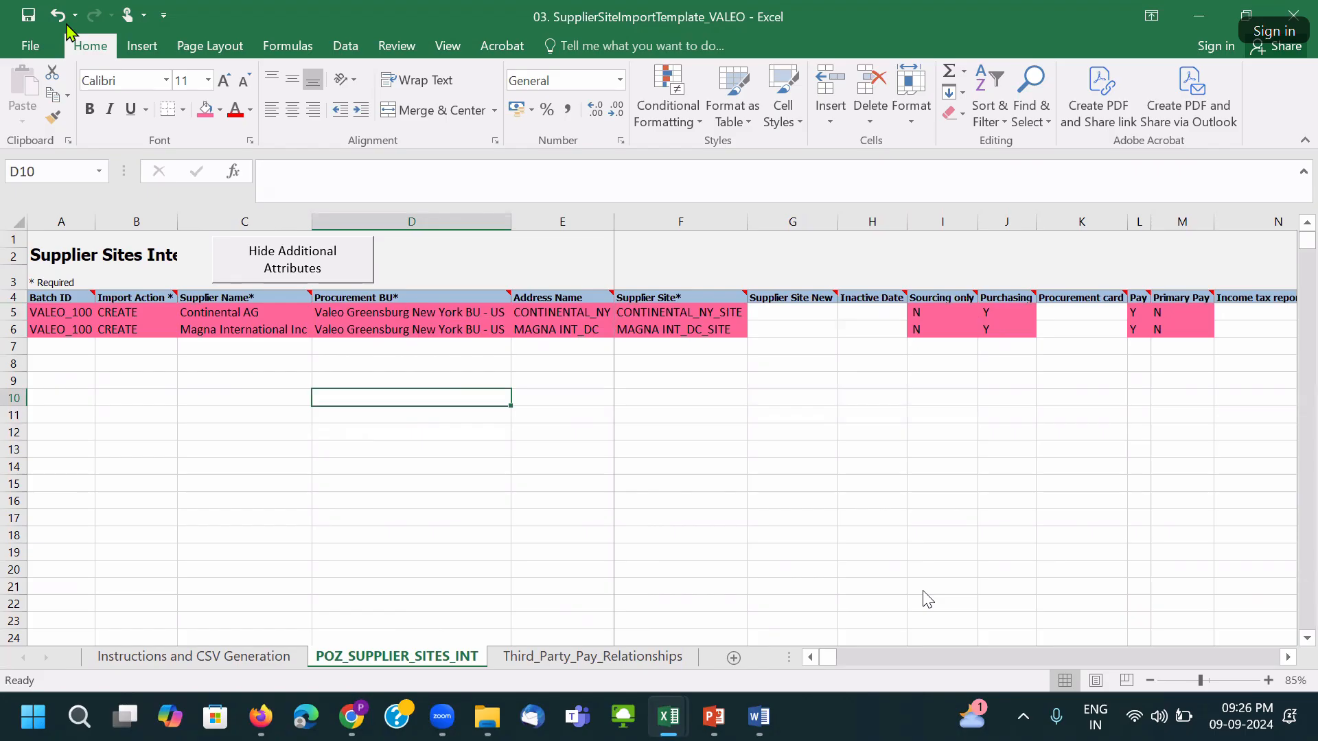
Open 04. SupplierSiteAssignmentImportTemplate_VALEO from the templates folder and enable editing.
{"action": "mouse_move", "coordinate": [488, 716]}
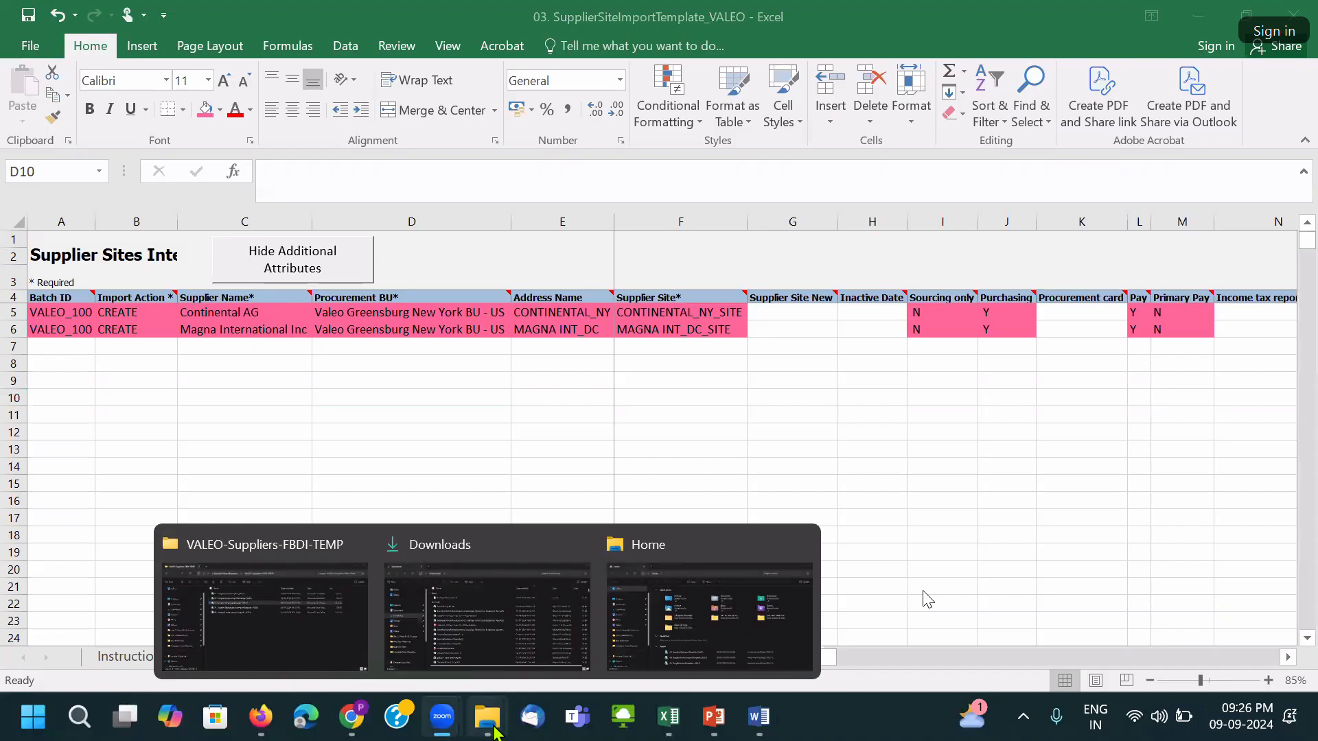
{"action": "left_click", "coordinate": [322, 611]}
{"action": "double_click", "coordinate": [415, 285]}
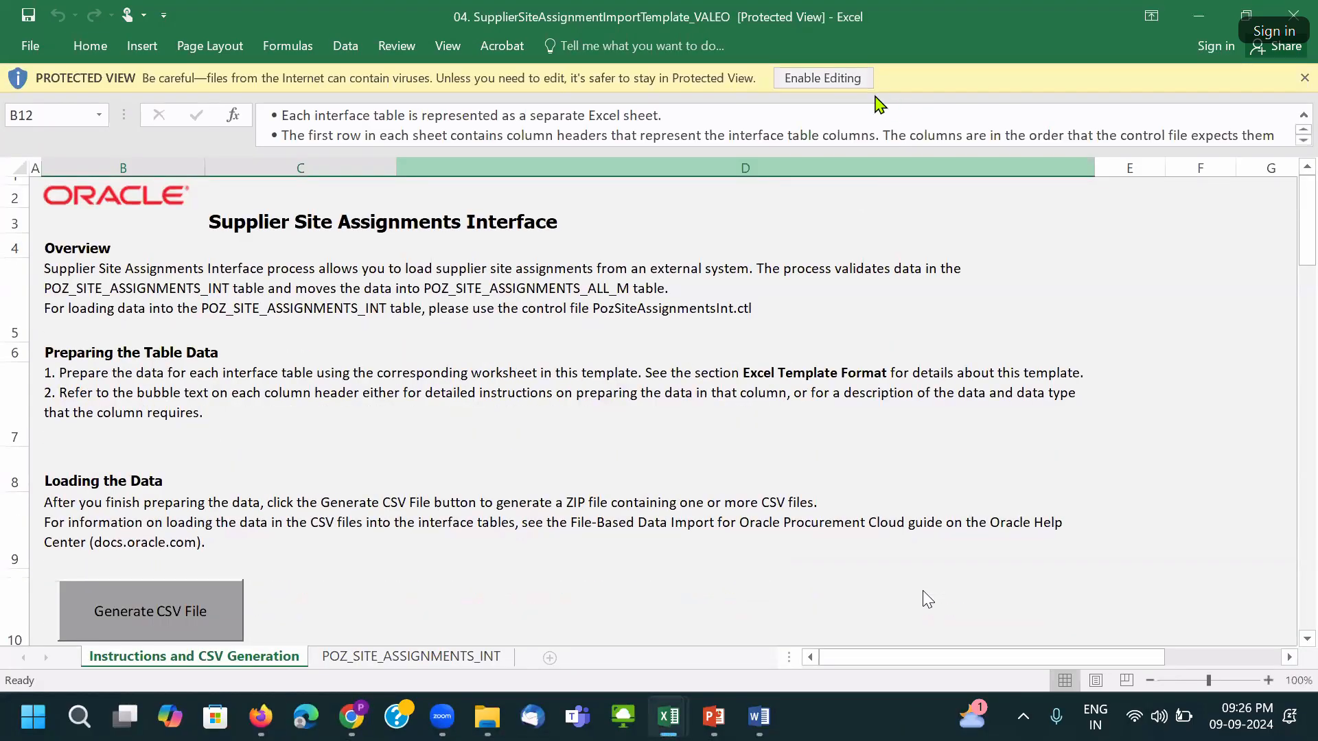
{"action": "left_click", "coordinate": [855, 79]}
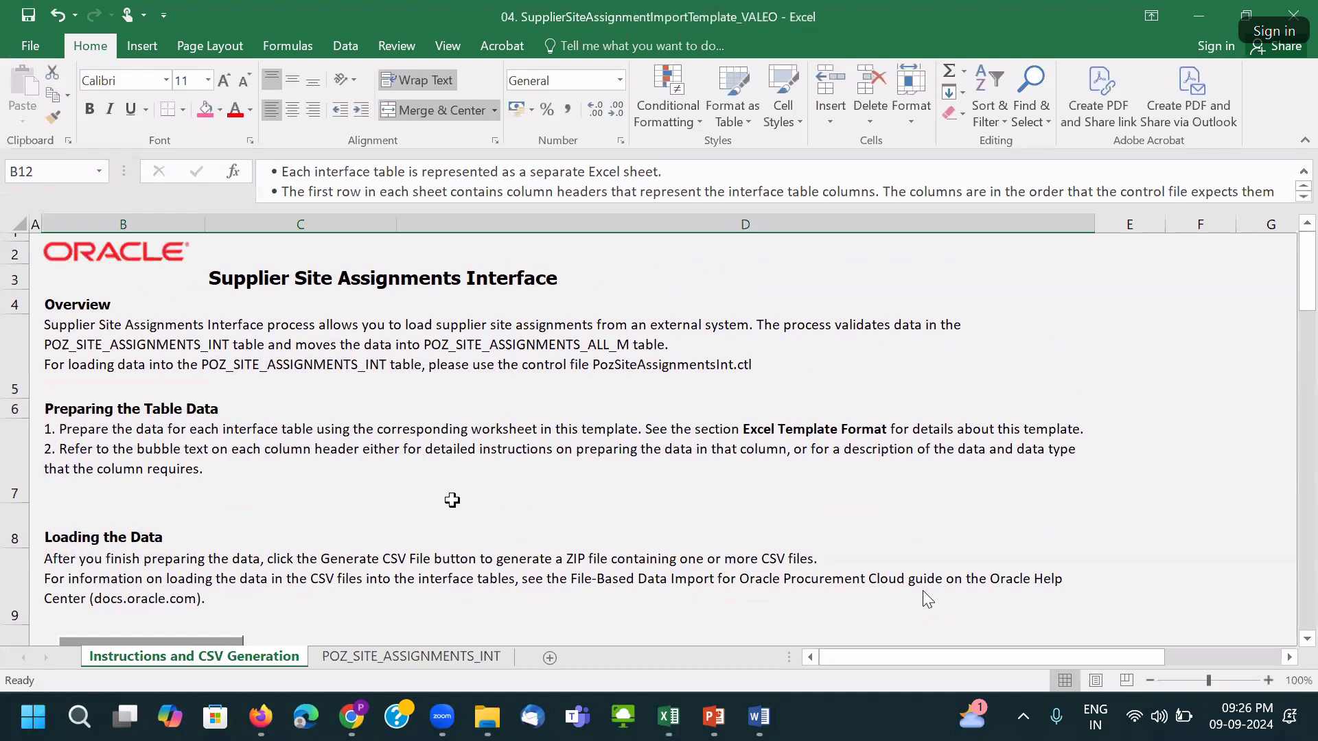
Review the sample Batch IDs on POZ_SITE_ASSIGNMENTS_INT and locate the first empty row.
{"action": "left_click", "coordinate": [373, 659]}
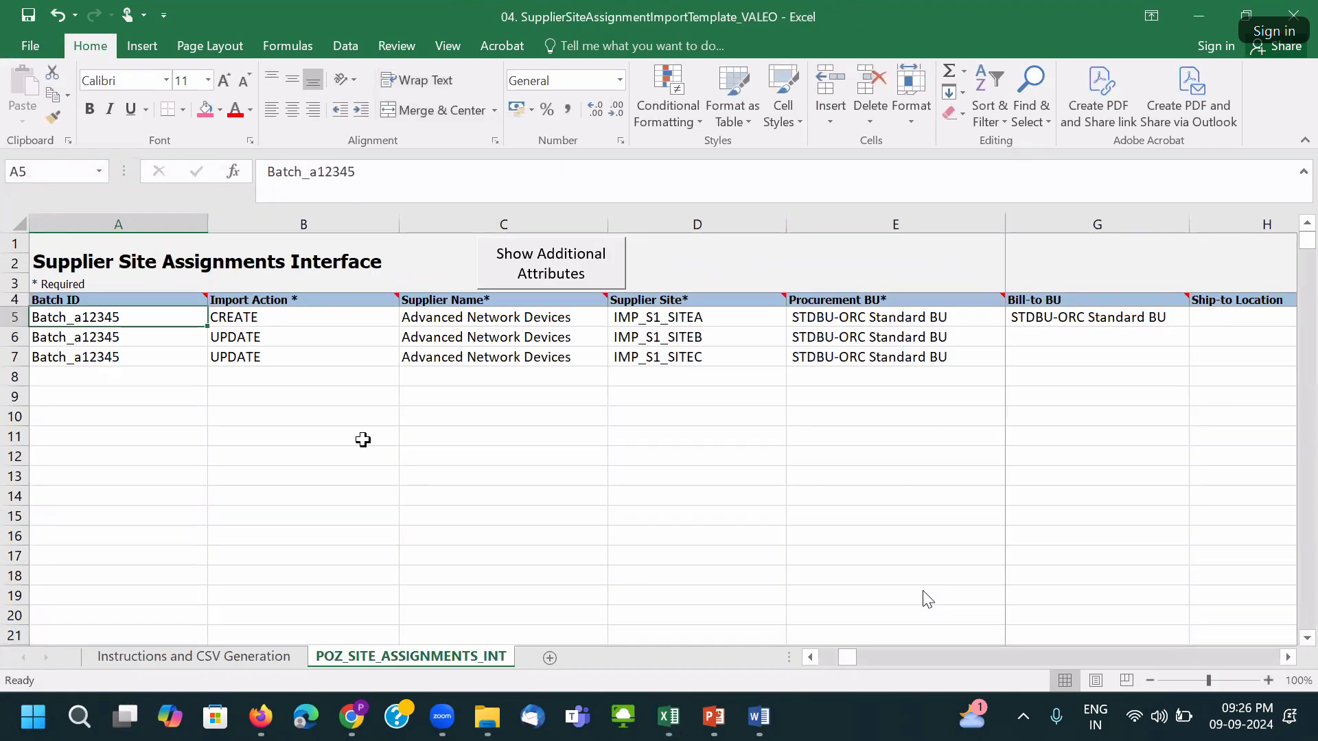
{"action": "left_click", "coordinate": [120, 337]}
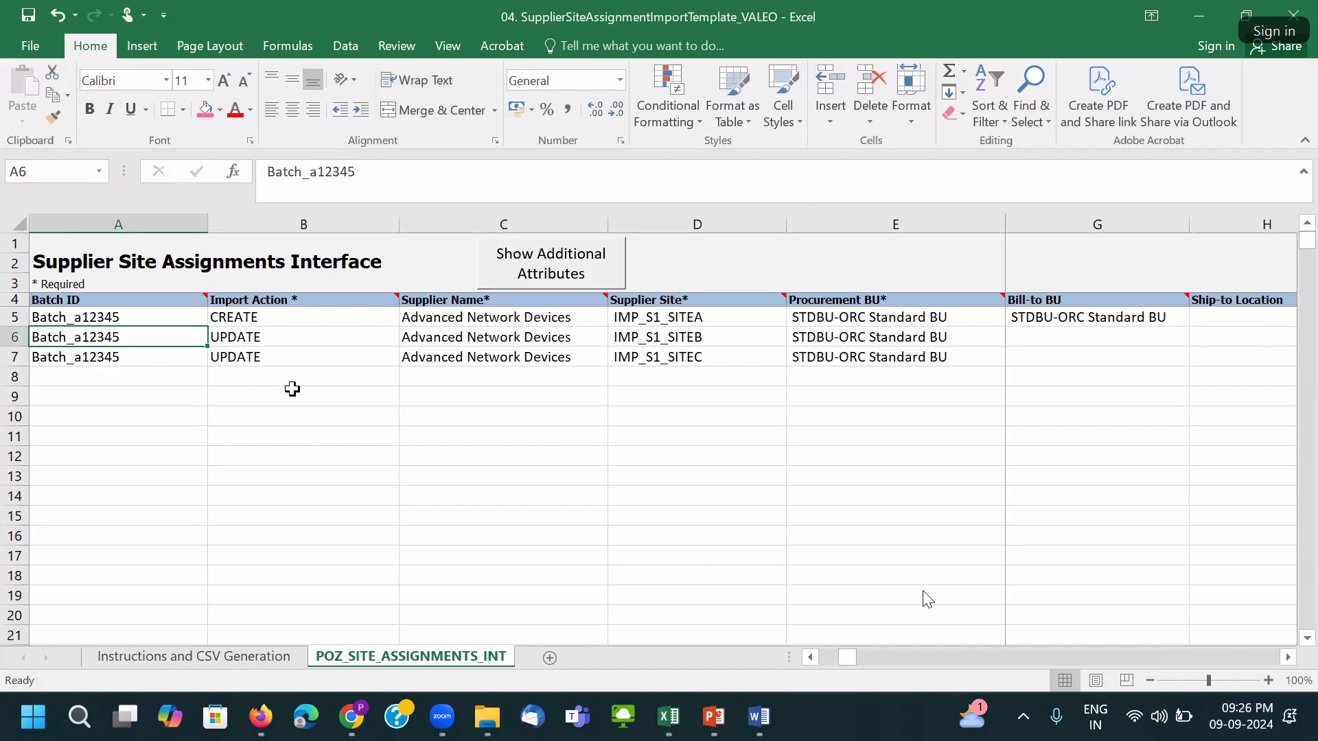
{"action": "left_click", "coordinate": [134, 314]}
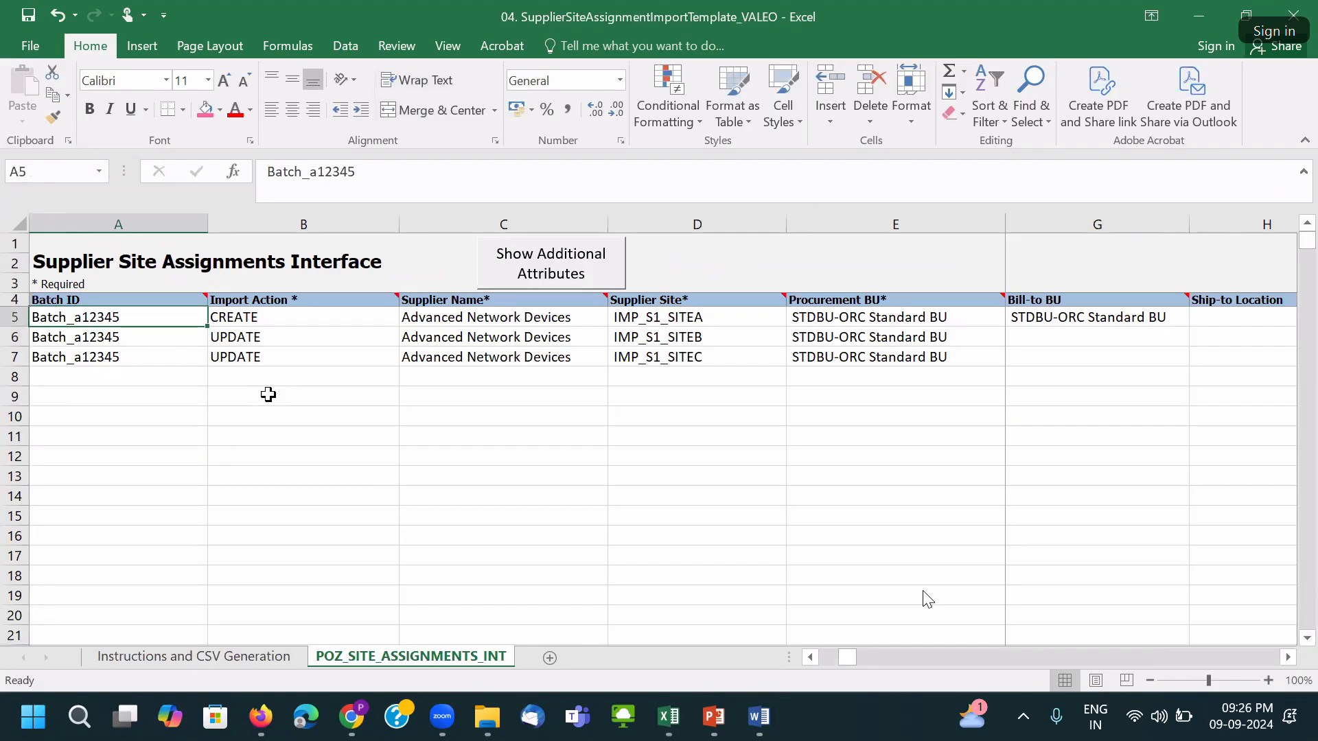
{"action": "left_click", "coordinate": [129, 379]}
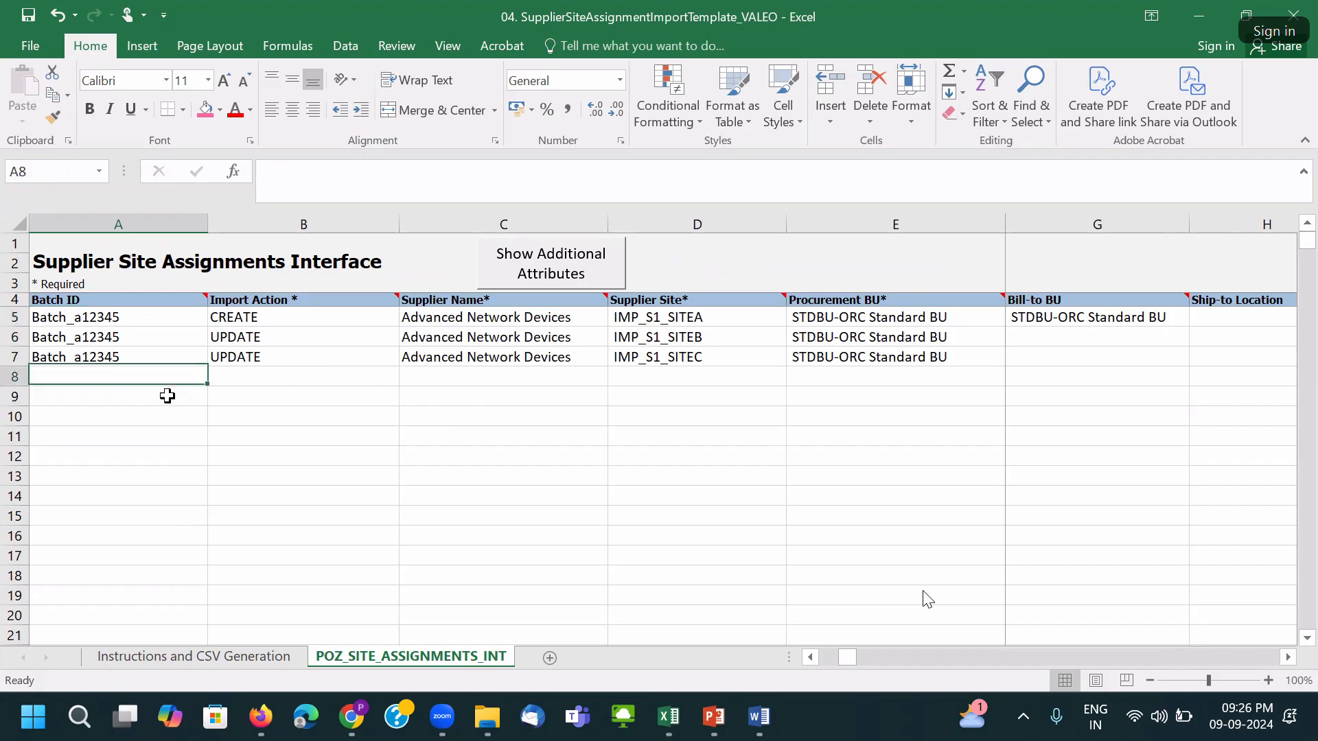
{"action": "key", "text": "ctrl+Tab"}
Copy Batch ID, Import Action and Supplier Name for both suppliers into rows 8-9 of workbook 04.
{"action": "left_click", "coordinate": [165, 385]}
{"action": "left_click_drag", "start_coordinate": [55, 313], "coordinate": [277, 325]}
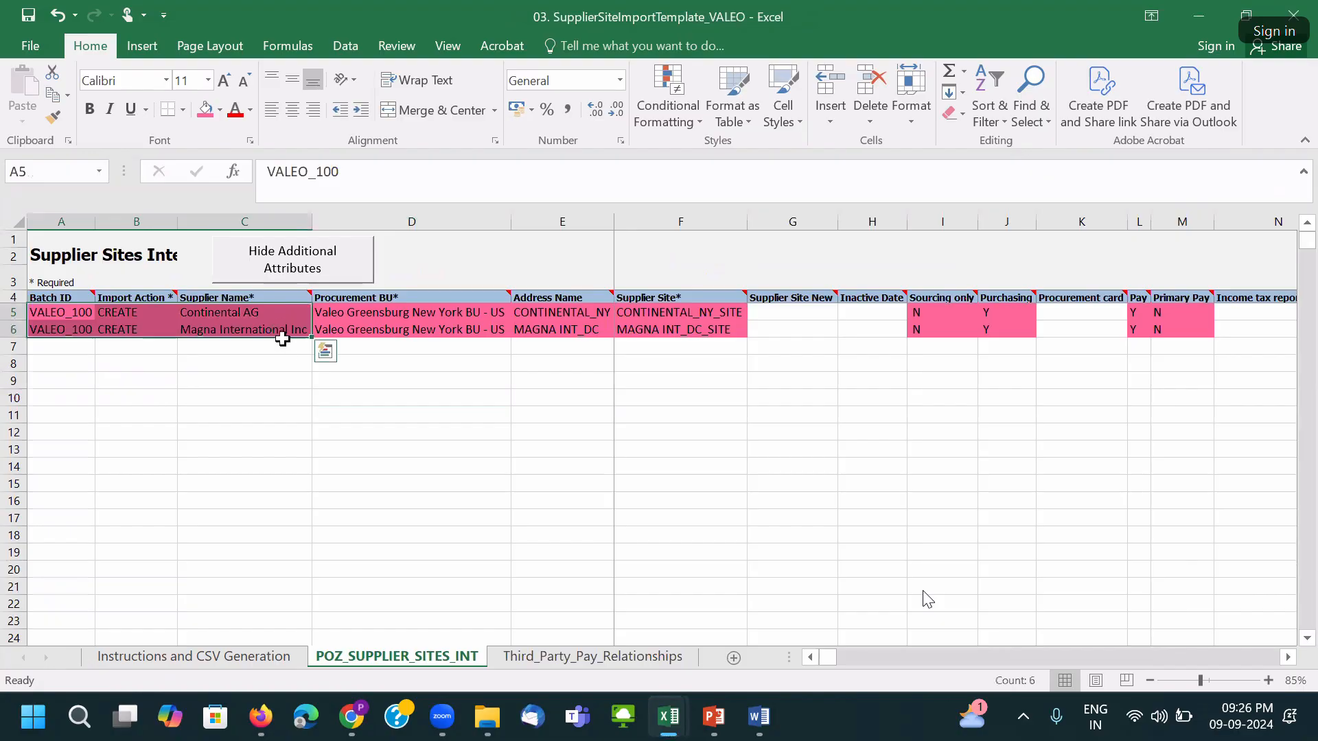
{"action": "key", "text": "ctrl+c"}
{"action": "key", "text": "ctrl+Tab"}
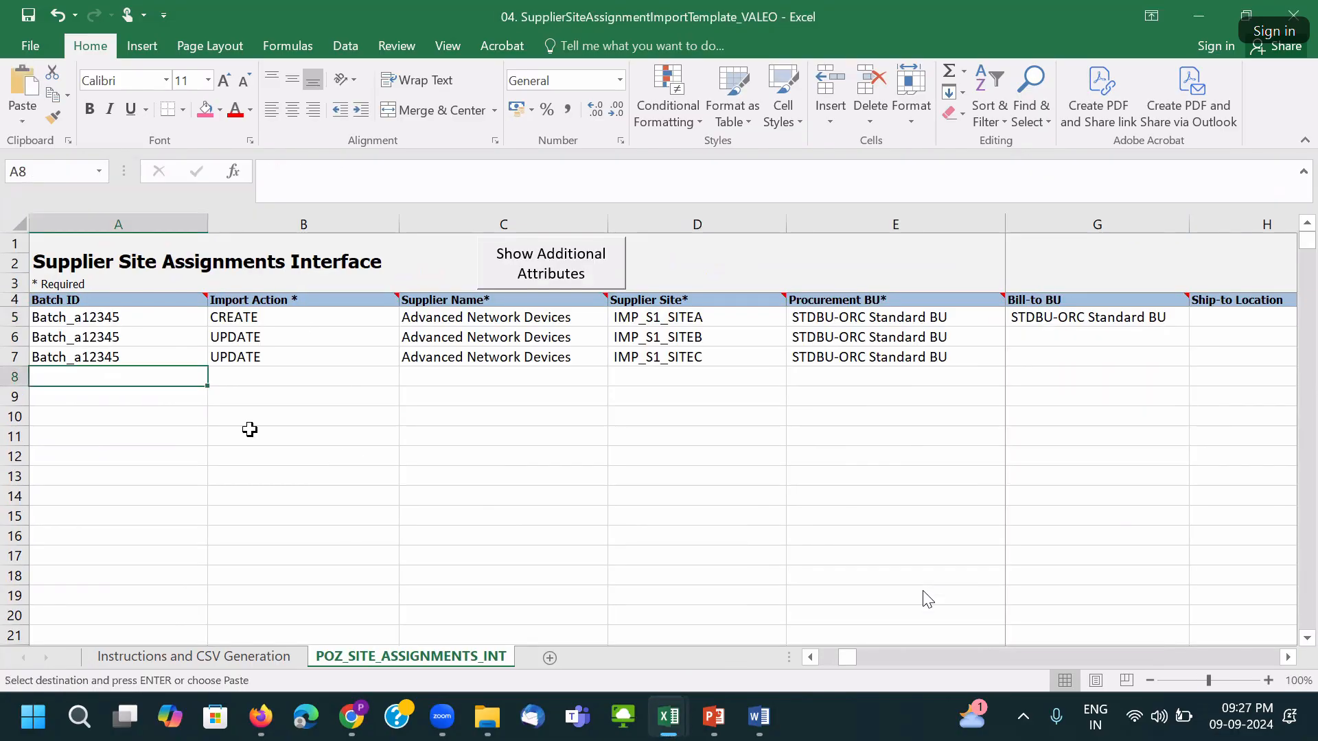
{"action": "key", "text": "ctrl+v"}
{"action": "left_click", "coordinate": [692, 379]}
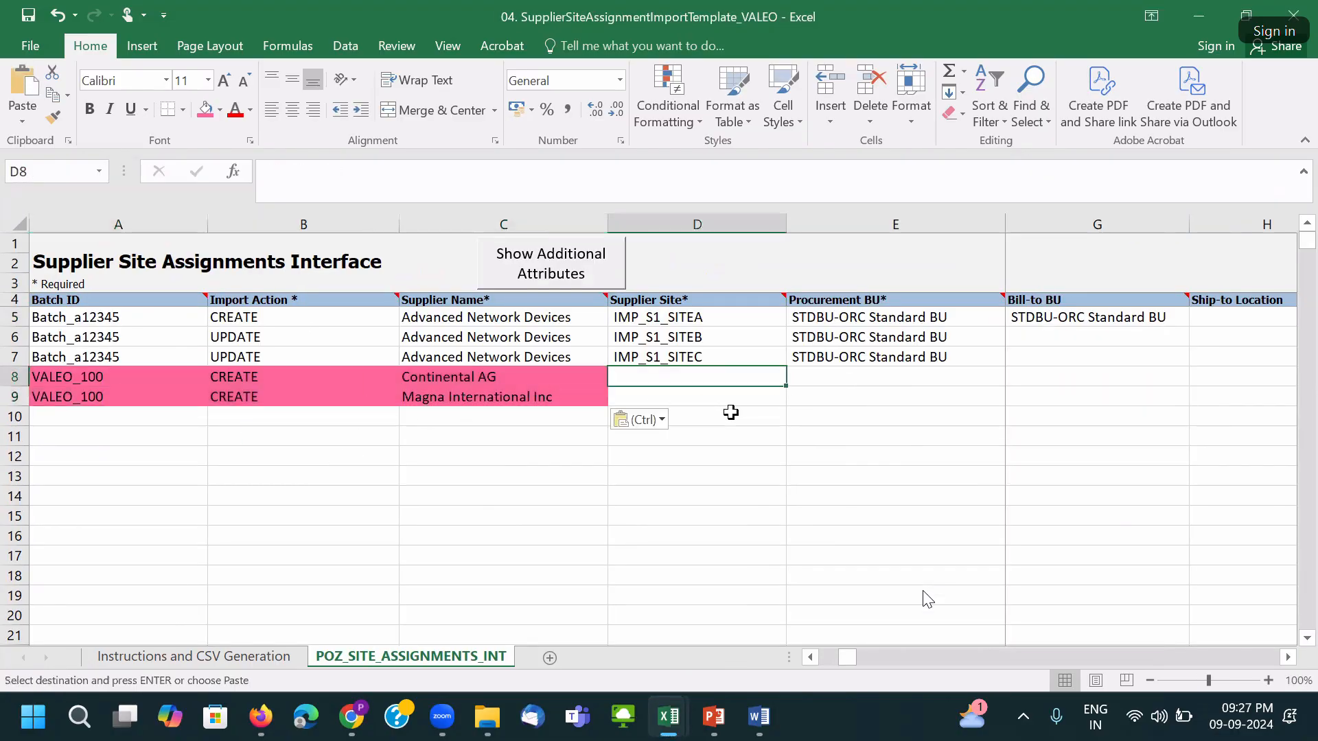
Copy both Supplier Site values from workbook 03 into D8:D9.
{"action": "key", "text": "ctrl+Tab"}
{"action": "left_click_drag", "start_coordinate": [663, 313], "coordinate": [667, 330]}
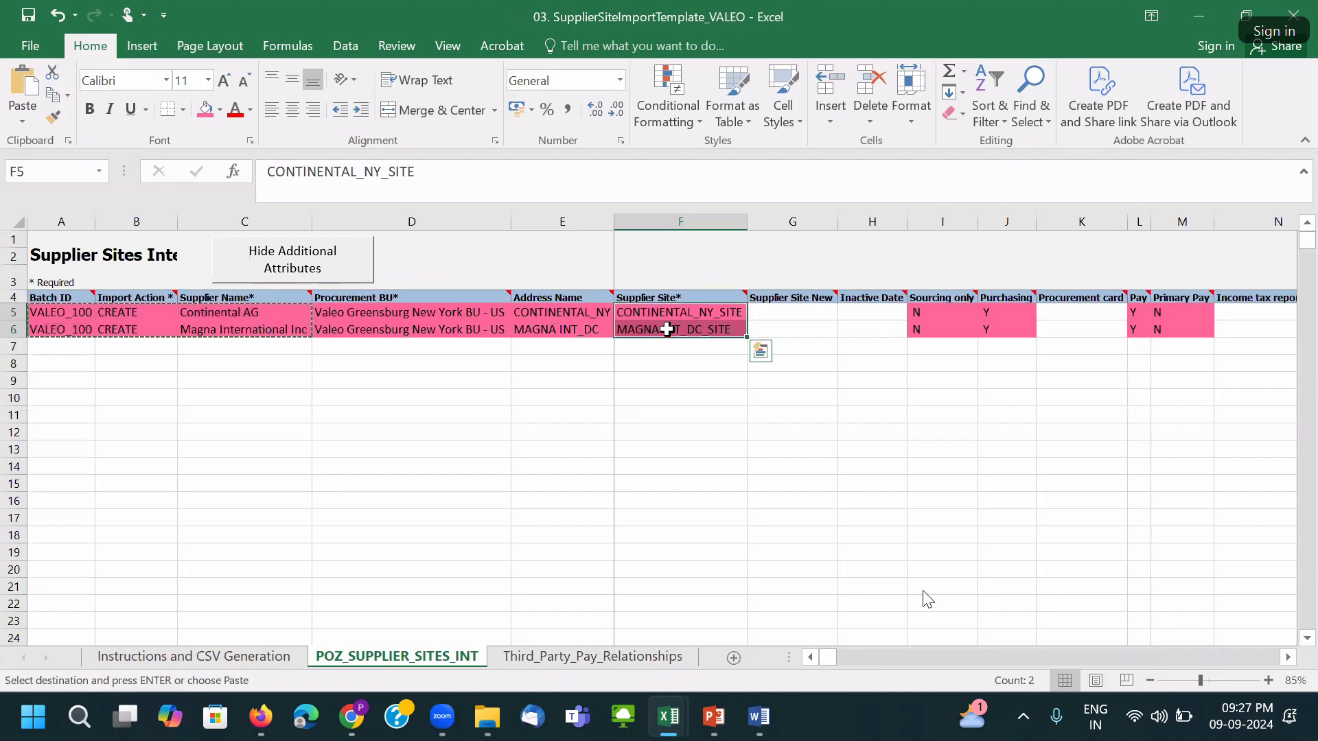
{"action": "key", "text": "ctrl+c"}
{"action": "key", "text": "ctrl+Tab"}
{"action": "key", "text": "ctrl+v"}
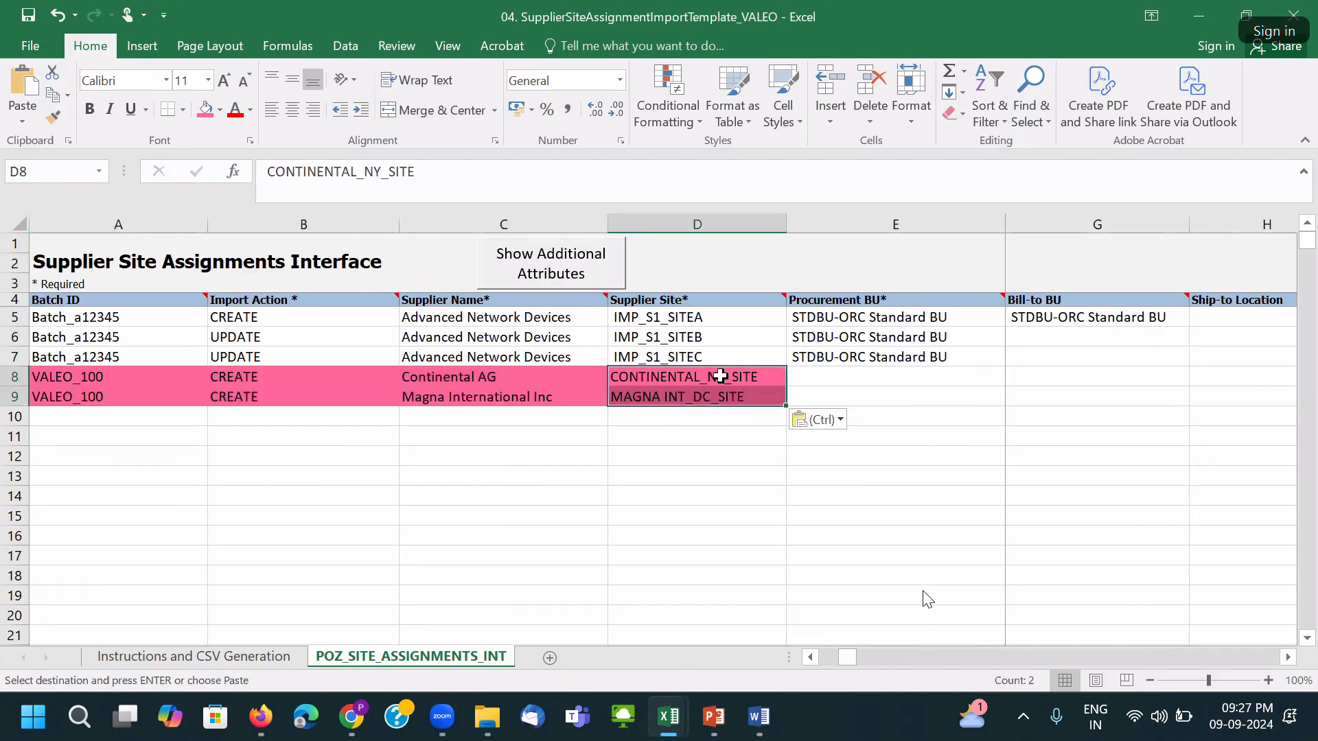
Fill E8:E9 and G8:G9 with Valeo Greensburg New York BU - US.
{"action": "key", "text": "ctrl+Tab"}
{"action": "left_click_drag", "start_coordinate": [458, 331], "coordinate": [461, 314]}
{"action": "key", "text": "ctrl+c"}
{"action": "key", "text": "alt+Tab"}
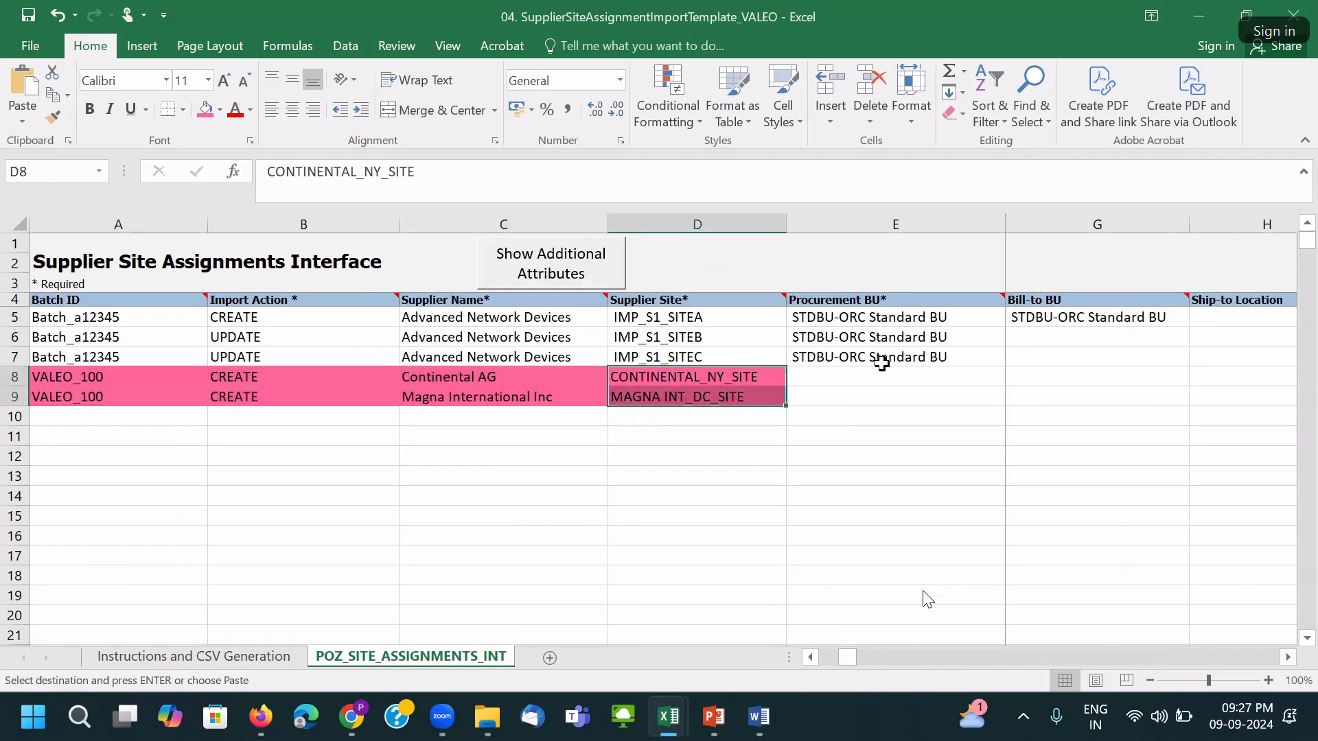
{"action": "left_click_drag", "start_coordinate": [810, 379], "coordinate": [829, 388]}
{"action": "key", "text": "ctrl+v"}
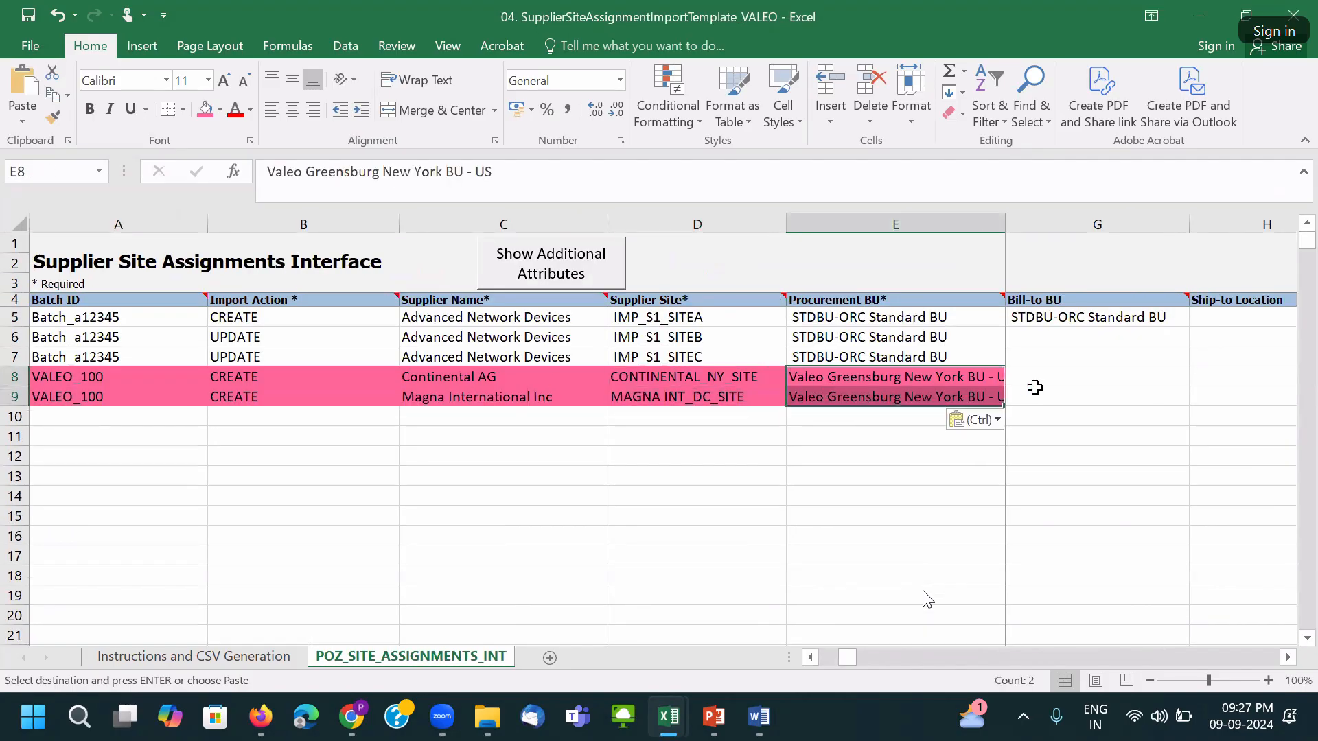
{"action": "left_click", "coordinate": [1056, 378]}
{"action": "key", "text": "ctrl+v"}
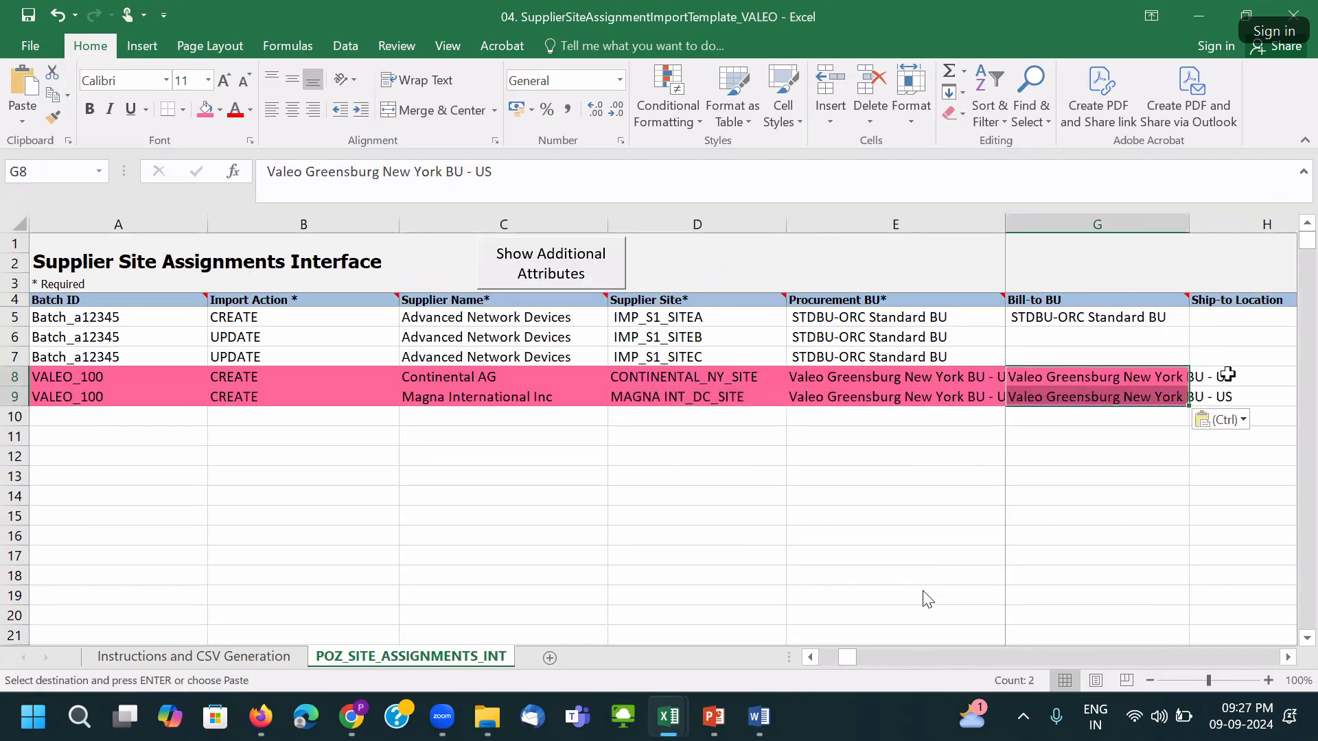
Move to the Ship-to Location cell H8 and bring up the Oracle site page.
{"action": "left_click", "coordinate": [1229, 385]}
{"action": "key", "text": "Right"}
{"action": "key", "text": "Right"}
{"action": "key", "text": "Right"}
{"action": "key", "text": "Right"}
{"action": "key", "text": "Right"}
{"action": "key", "text": "Right"}
{"action": "key", "text": "Right"}
{"action": "key", "text": "Right"}
{"action": "key", "text": "Left"}
{"action": "key", "text": "Left"}
{"action": "key", "text": "Left"}
{"action": "key", "text": "Left"}
{"action": "key", "text": "Left"}
{"action": "key", "text": "Left"}
{"action": "key", "text": "Left"}
{"action": "key", "text": "Left"}
{"action": "key", "text": "Left"}
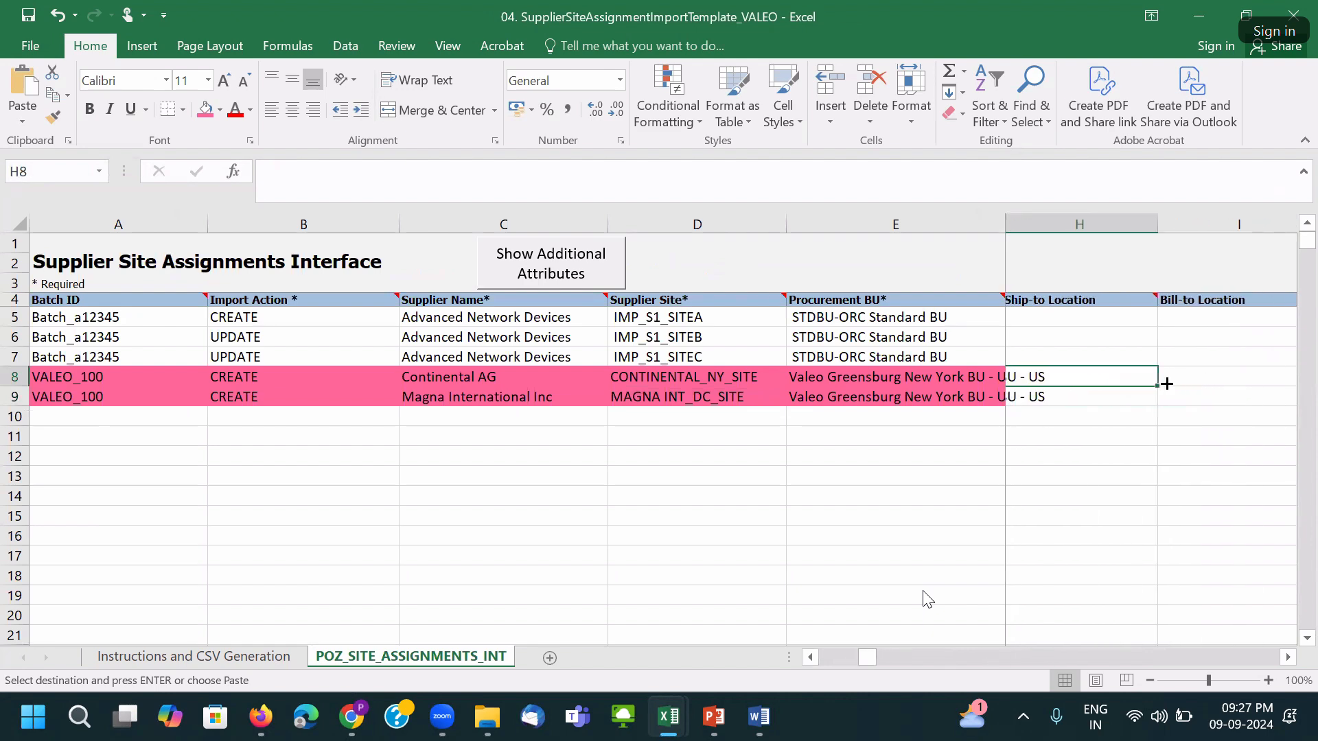
{"action": "scroll", "coordinate": [1111, 382], "scroll_direction": "down", "scroll_amount": 1, "text": "ctrl"}
{"action": "key", "text": "alt+Tab"}
{"action": "key", "text": "Tab"}
{"action": "key", "text": "Tab"}
{"action": "key", "text": "Tab"}
{"action": "key", "text": "Tab"}
{"action": "key", "text": "Tab"}
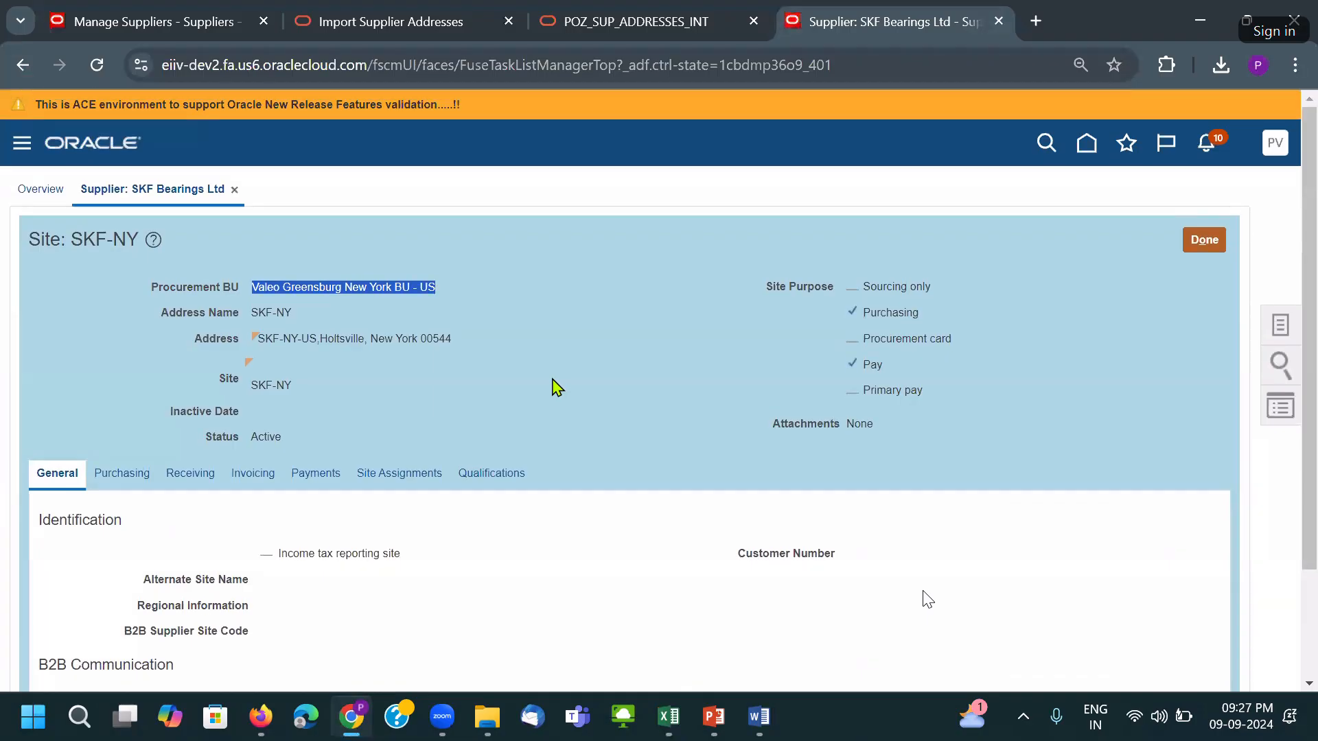
Show the SKF-NY site's assignments and copy the VALEO Ship to Location value.
{"action": "left_click", "coordinate": [388, 480]}
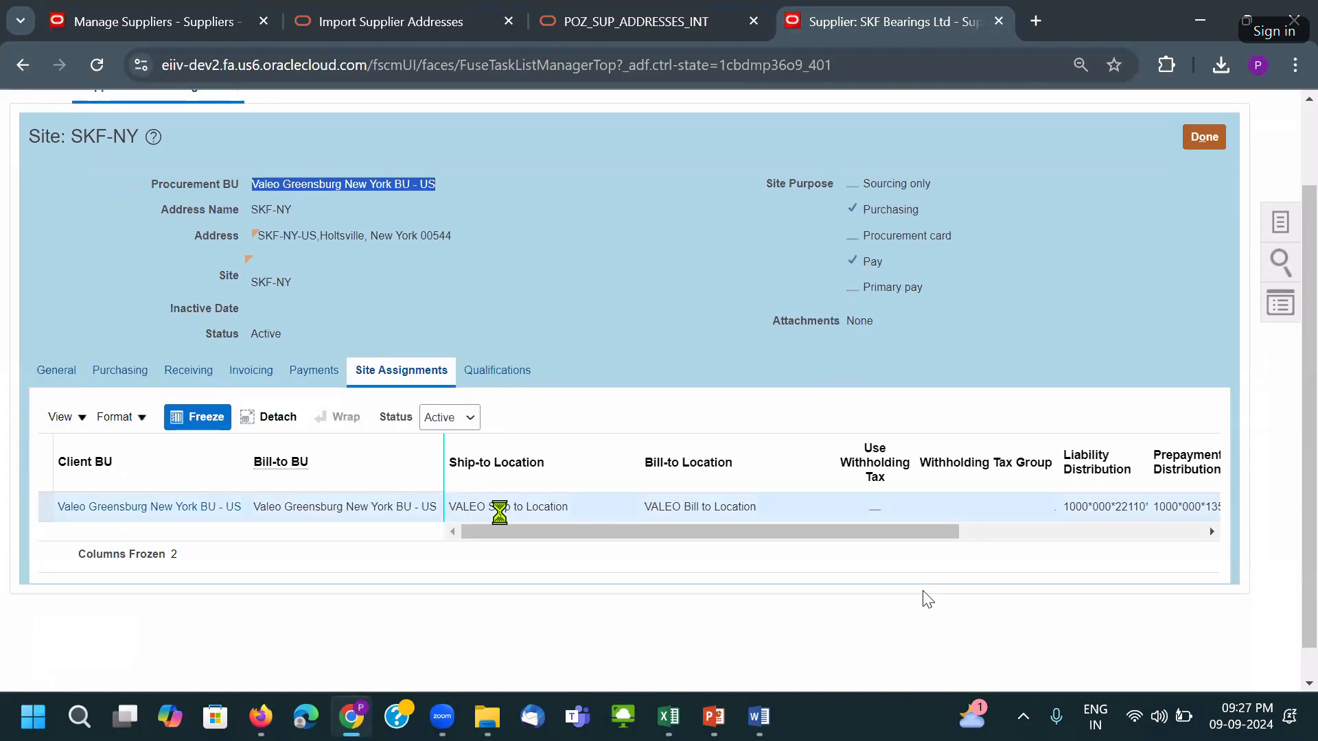
{"action": "triple_click", "coordinate": [543, 507]}
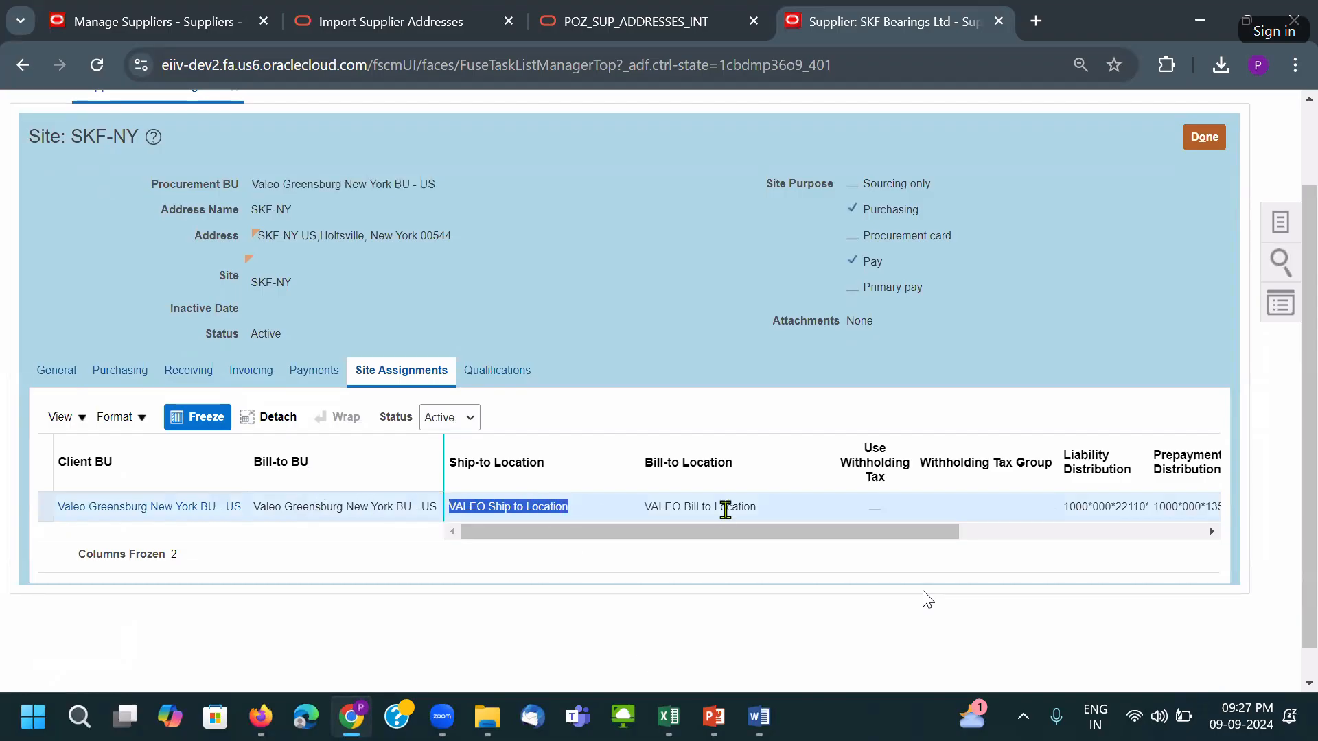
{"action": "key", "text": "alt+Tab"}
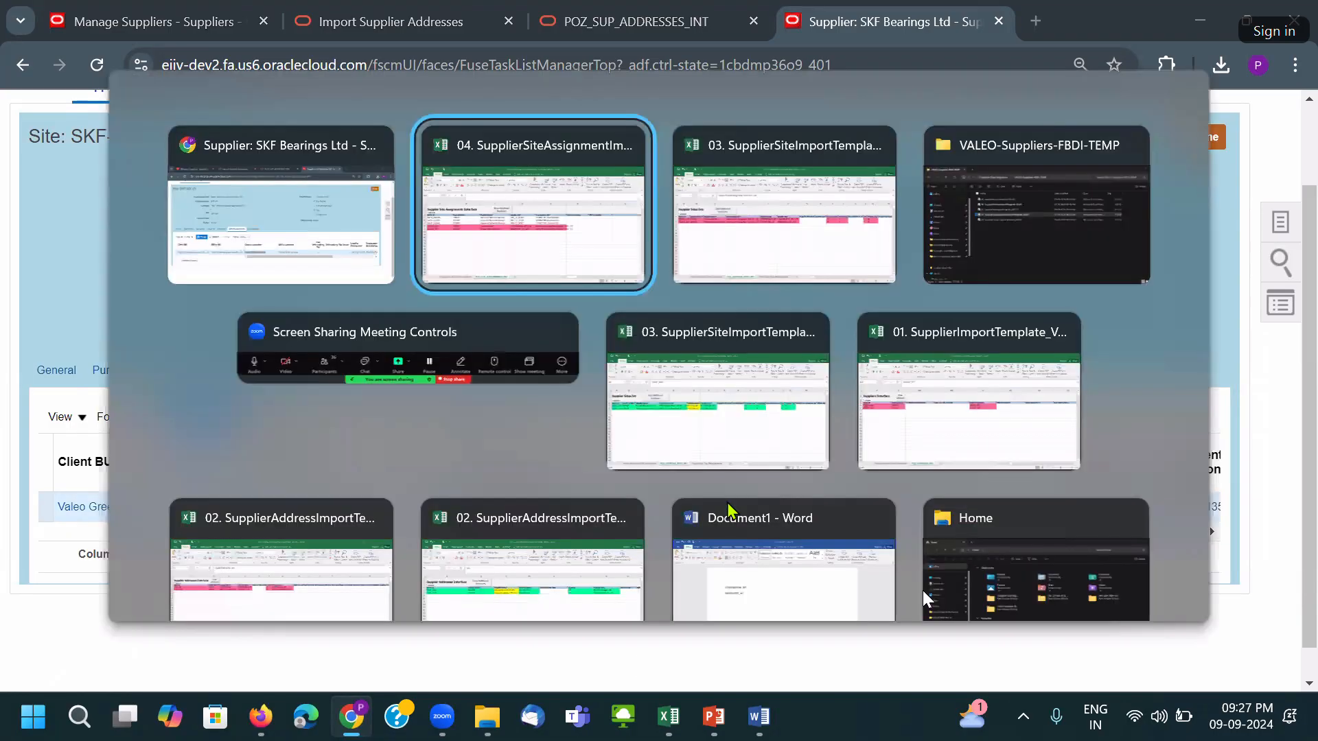
{"action": "key", "text": "alt+Tab"}
Stage VALEO Ship to Location in Notepad and paste it into H8:H9.
{"action": "key", "text": "super+r"}
{"action": "type", "text": "n"}
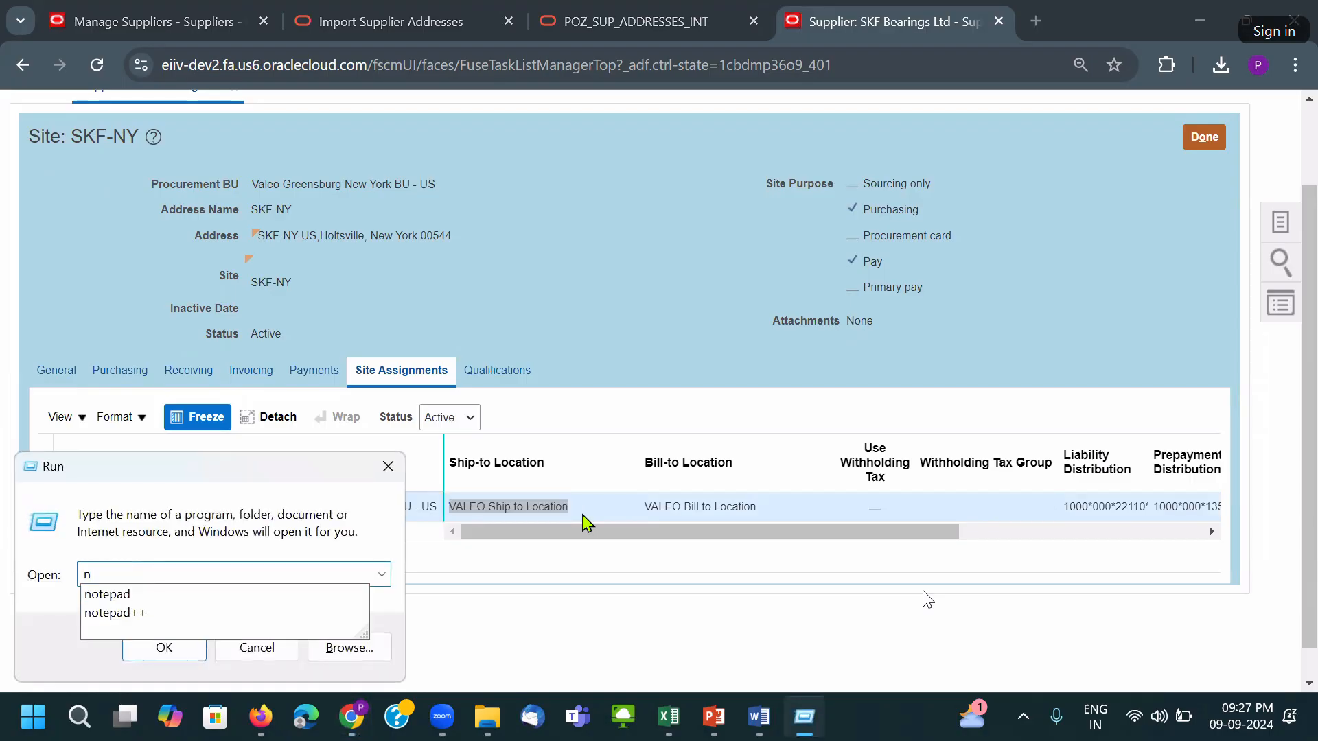
{"action": "key", "text": "Return"}
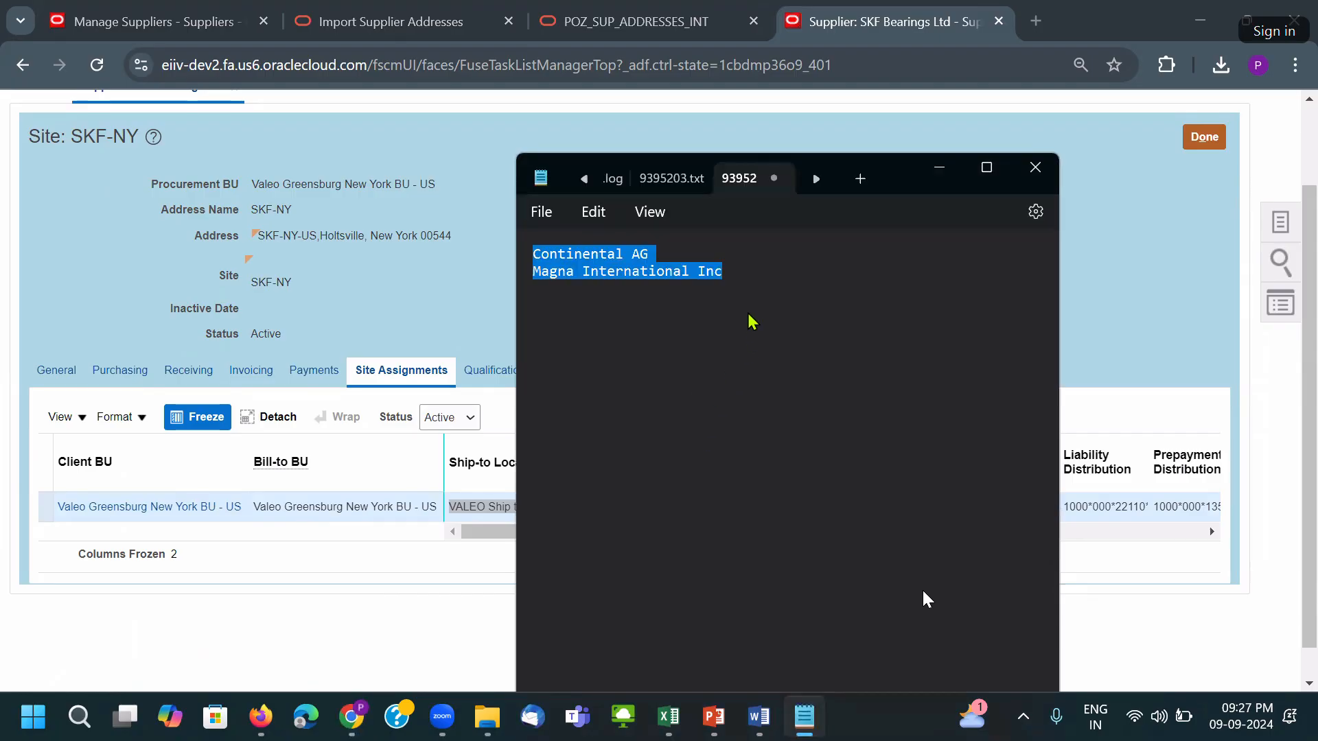
{"action": "left_click", "coordinate": [747, 282]}
{"action": "key", "text": "ctrl+v"}
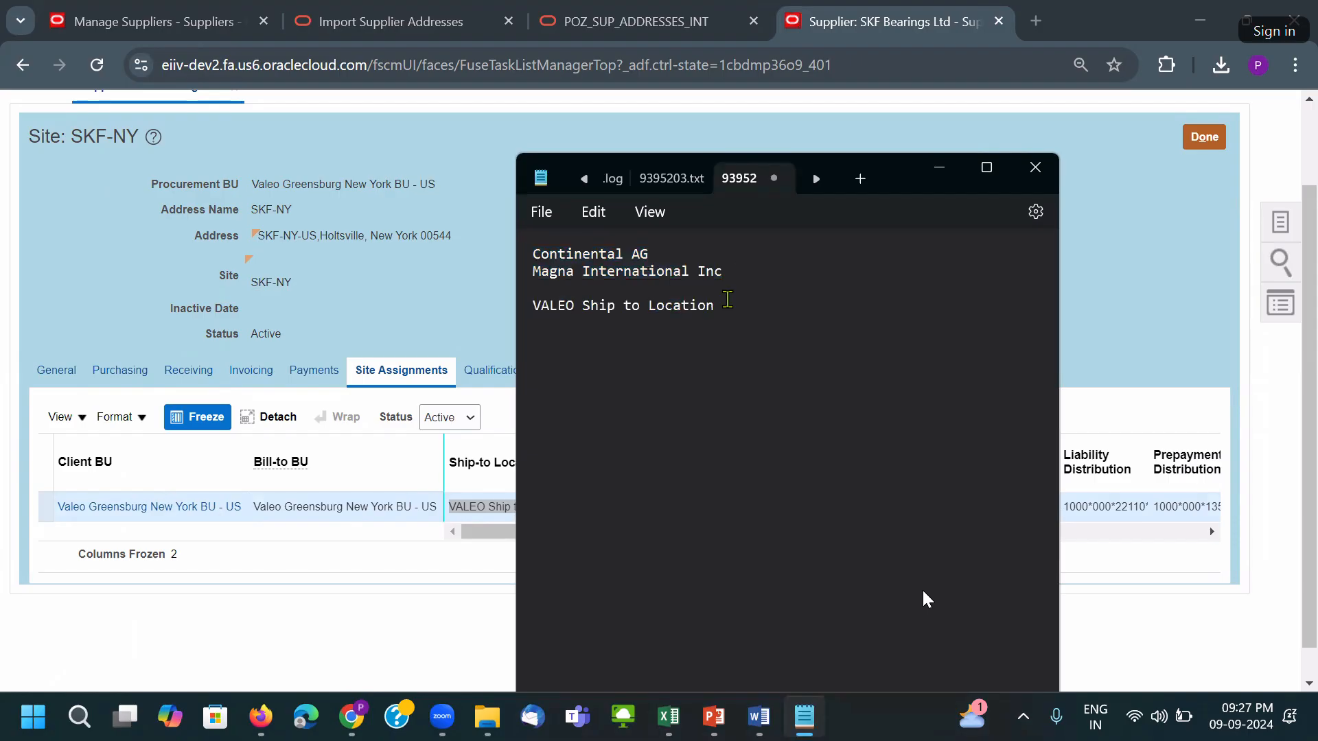
{"action": "left_click_drag", "start_coordinate": [718, 306], "coordinate": [533, 323]}
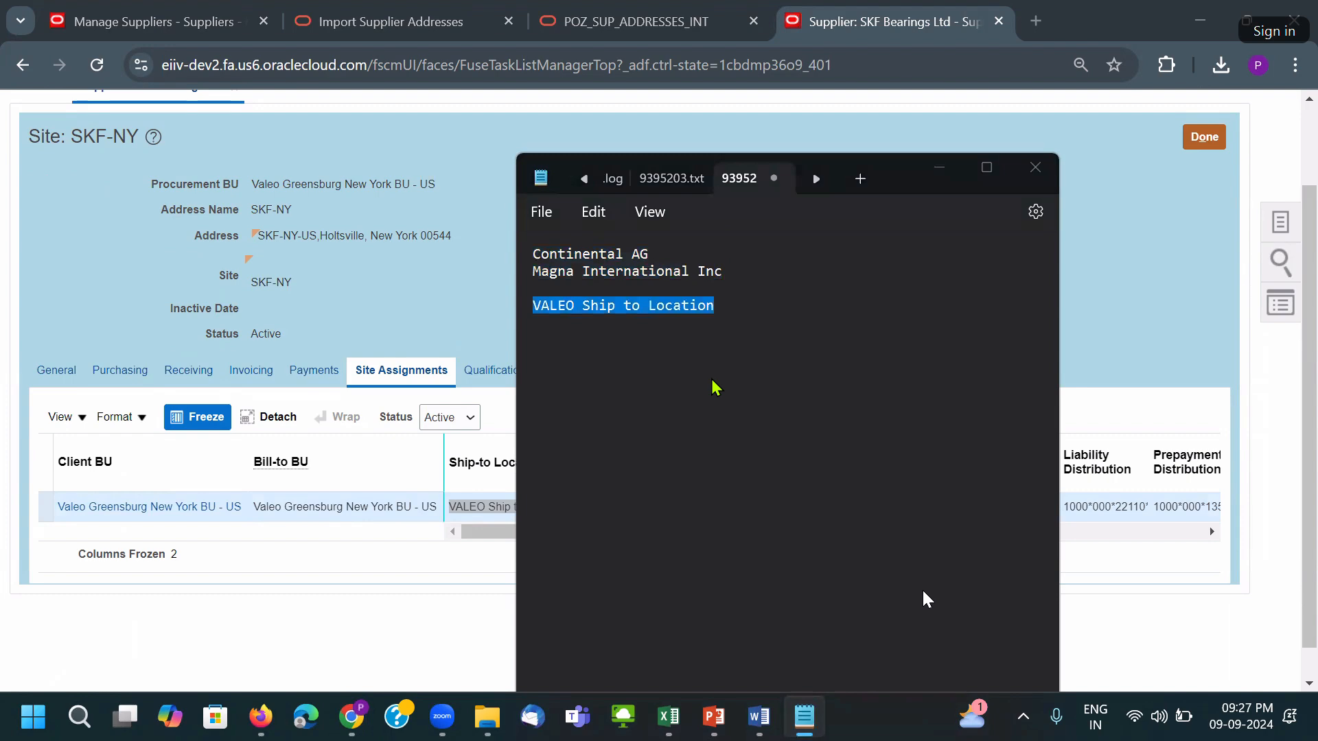
{"action": "key", "text": "alt+Tab"}
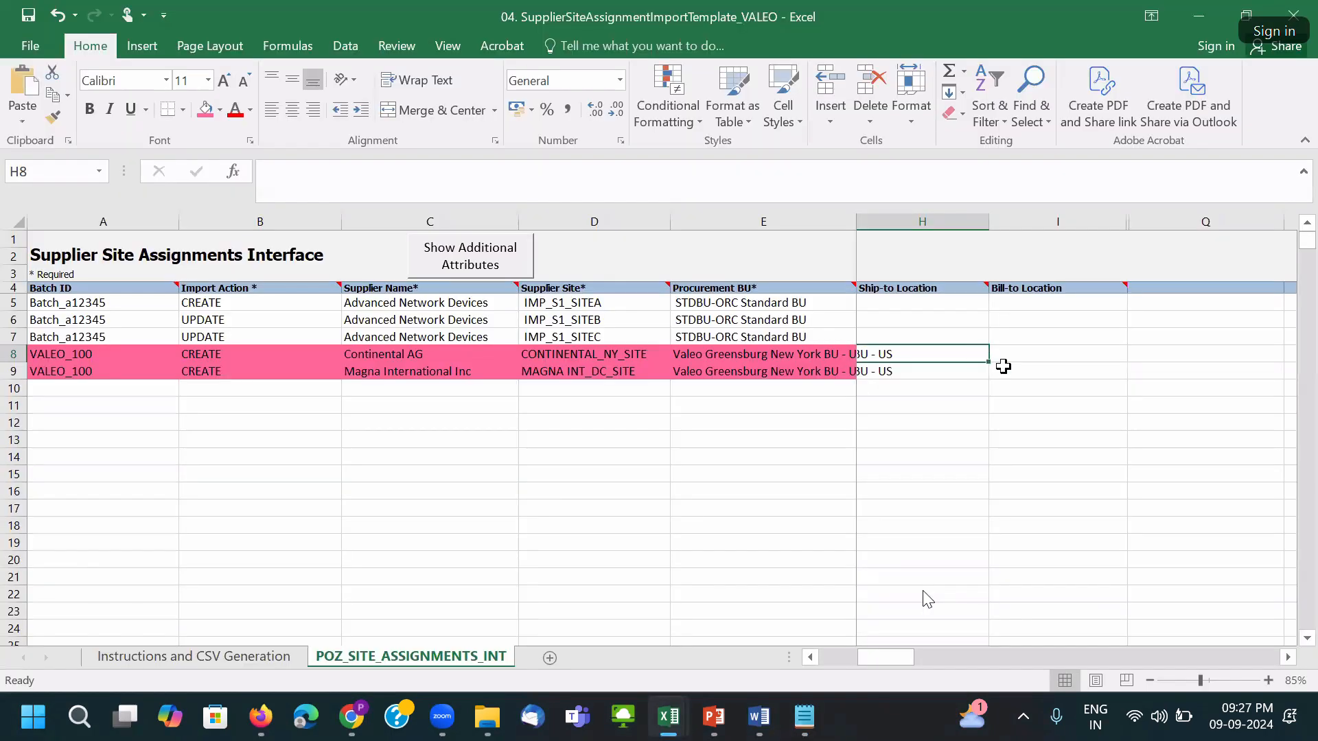
{"action": "key", "text": "ctrl+v"}
{"action": "left_click", "coordinate": [971, 374]}
{"action": "key", "text": "ctrl+v"}
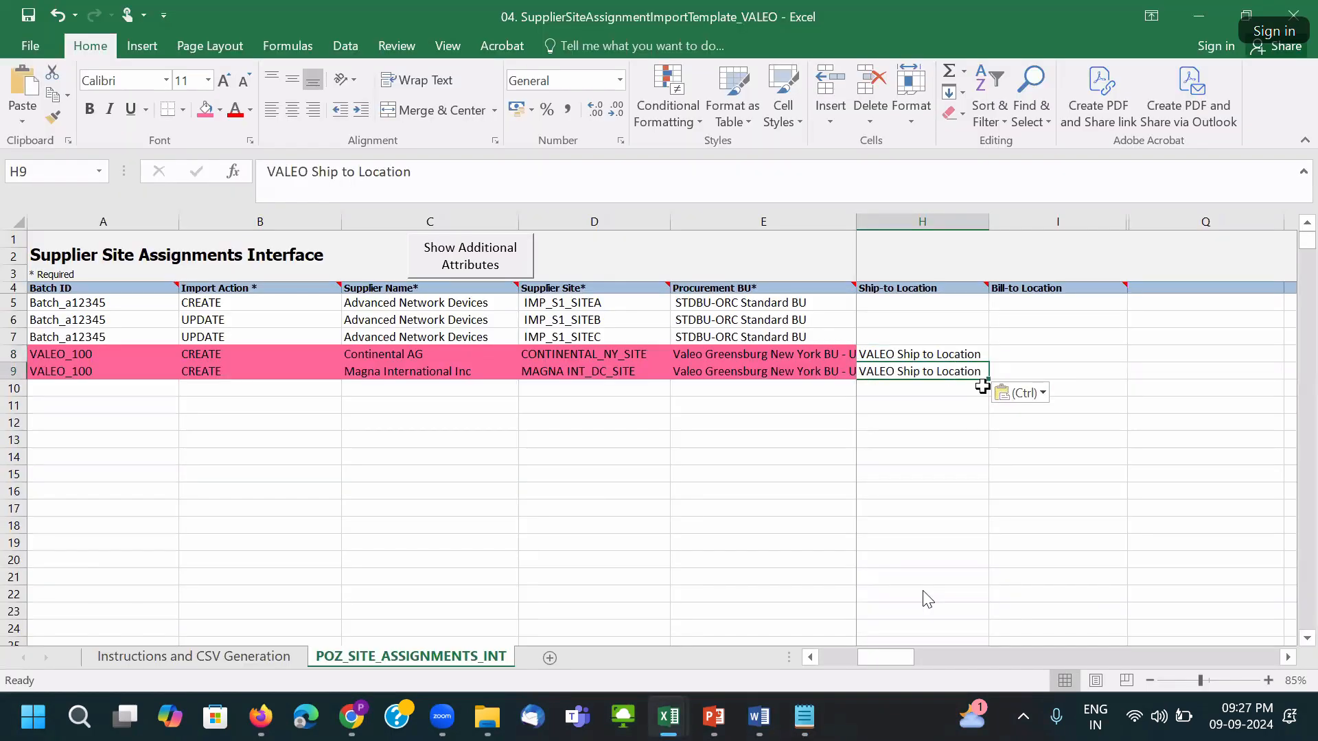
Bring VALEO Bill to Location from Oracle through Notepad into I8:I9.
{"action": "key", "text": "alt+Tab"}
{"action": "key", "text": "alt+Tab"}
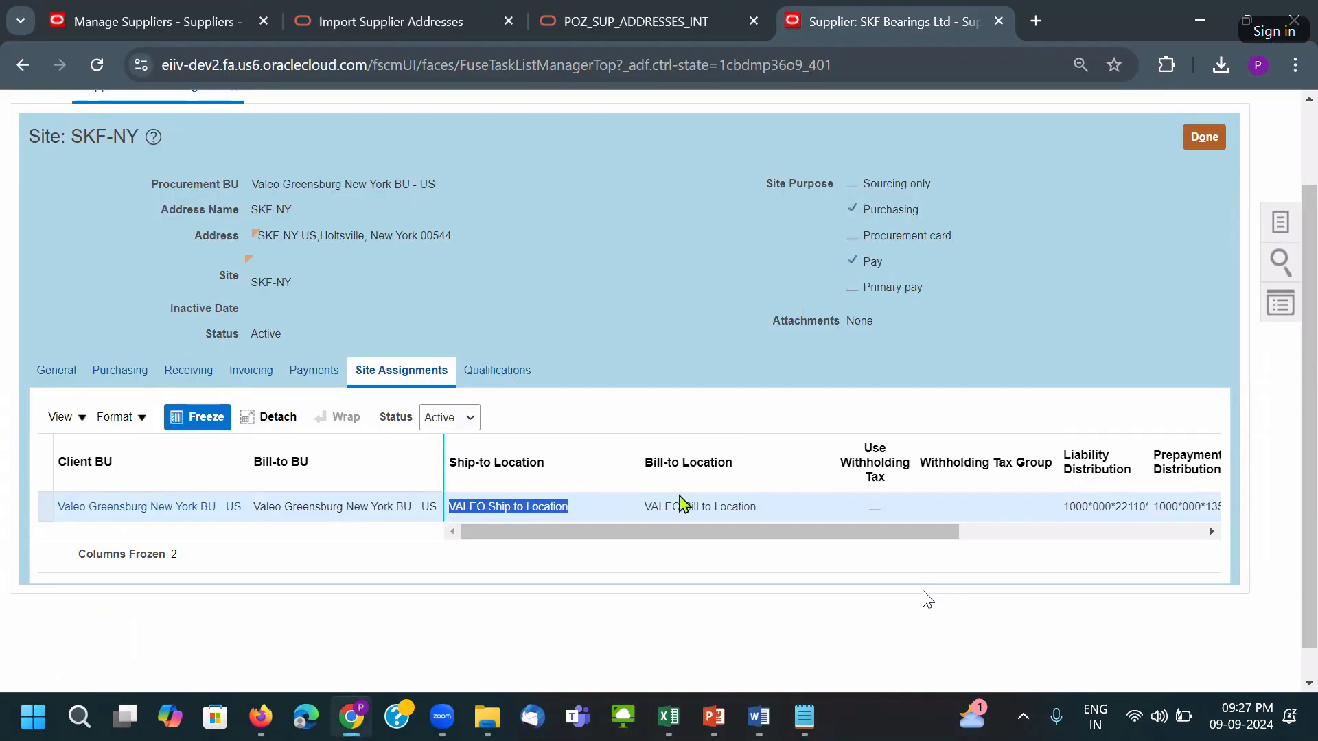
{"action": "triple_click", "coordinate": [679, 503]}
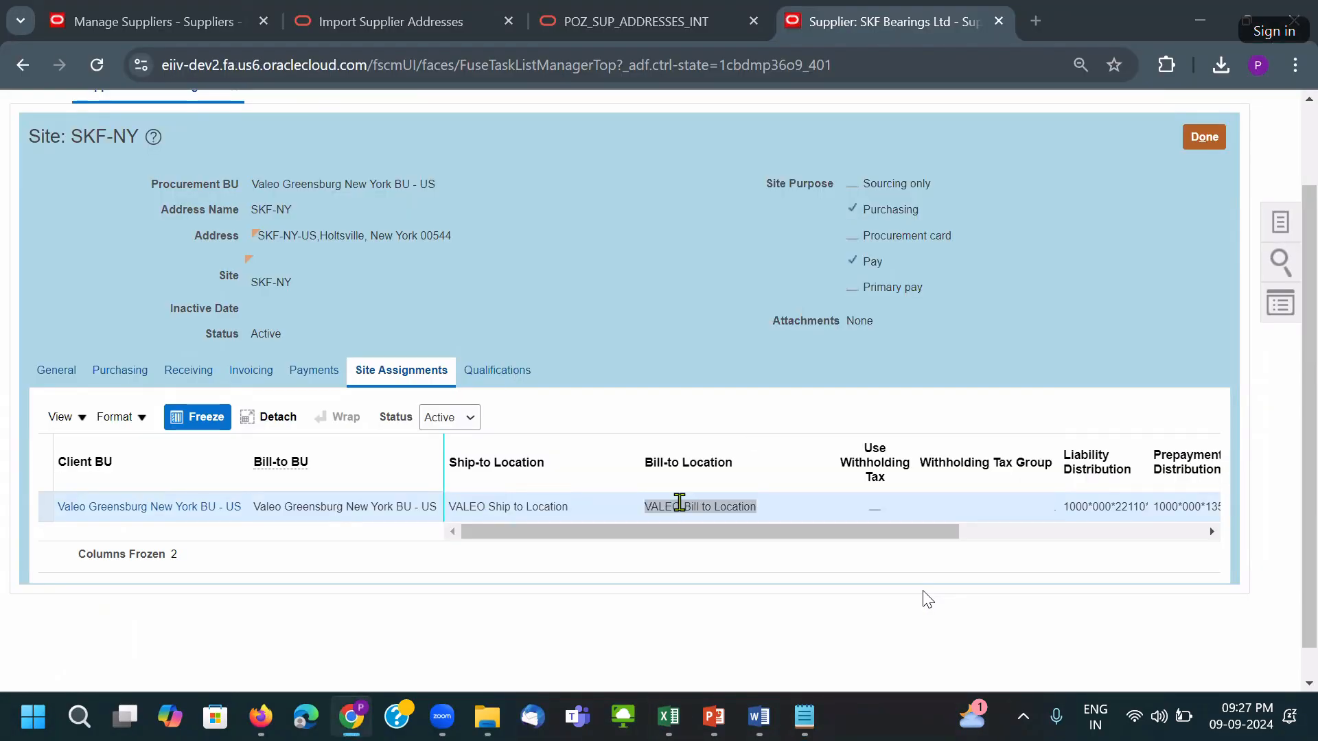
{"action": "key", "text": "alt+Tab"}
{"action": "key", "text": "alt+Tab"}
{"action": "key", "text": "Return"}
{"action": "key", "text": "ctrl+v"}
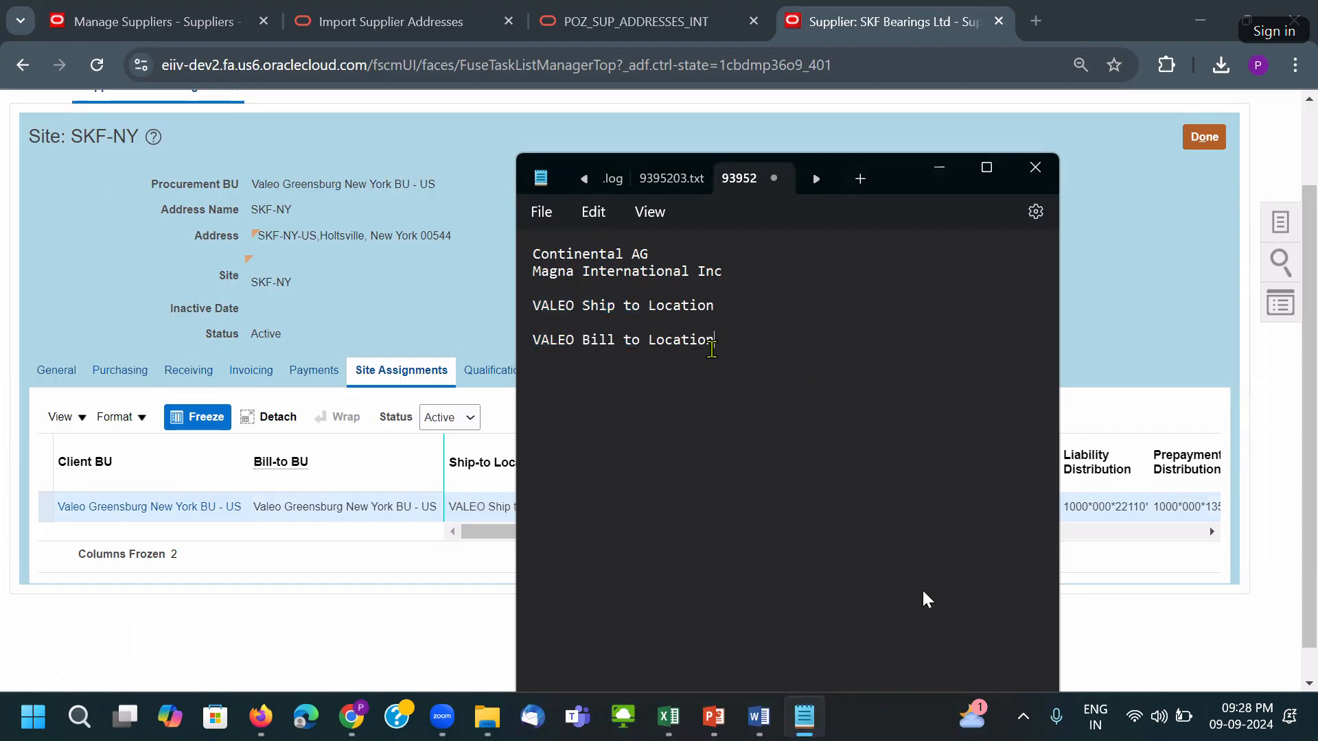
{"action": "left_click_drag", "start_coordinate": [716, 344], "coordinate": [526, 343]}
{"action": "key", "text": "alt+Tab"}
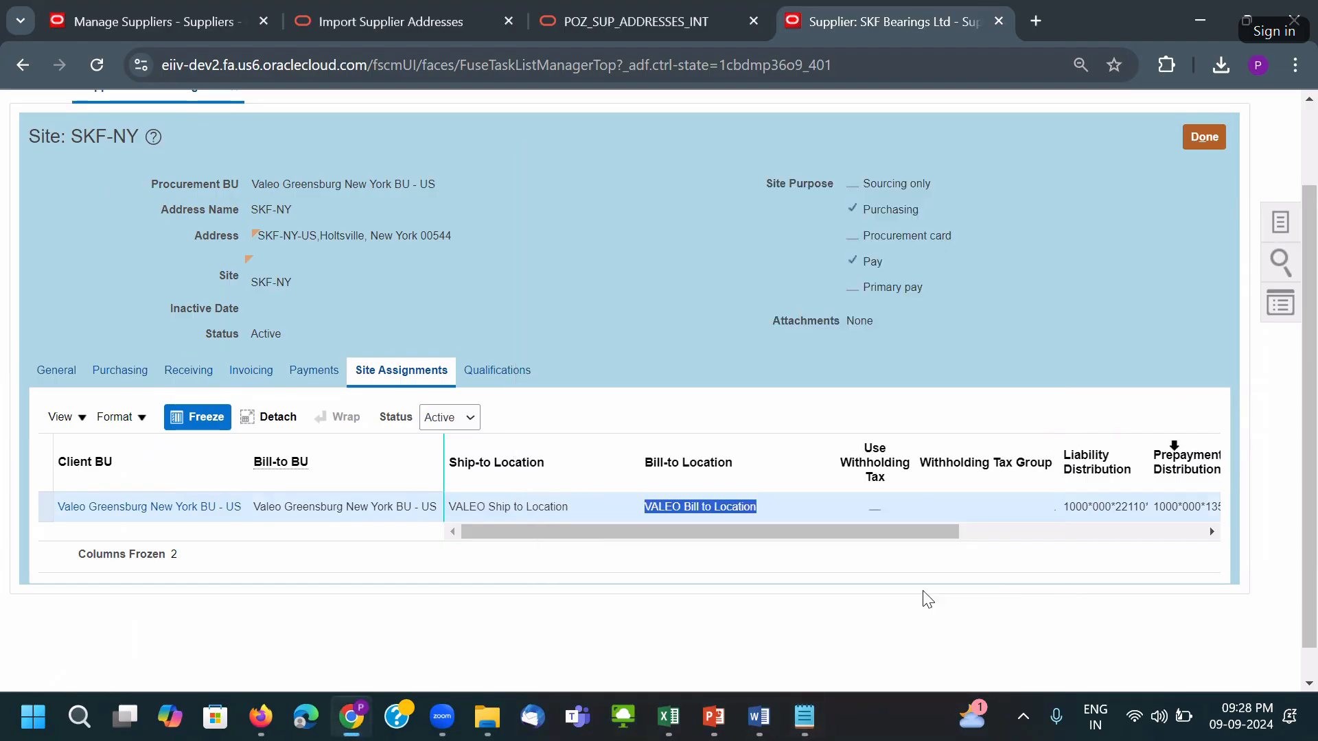
{"action": "key", "text": "alt+Tab"}
{"action": "key", "text": "Tab"}
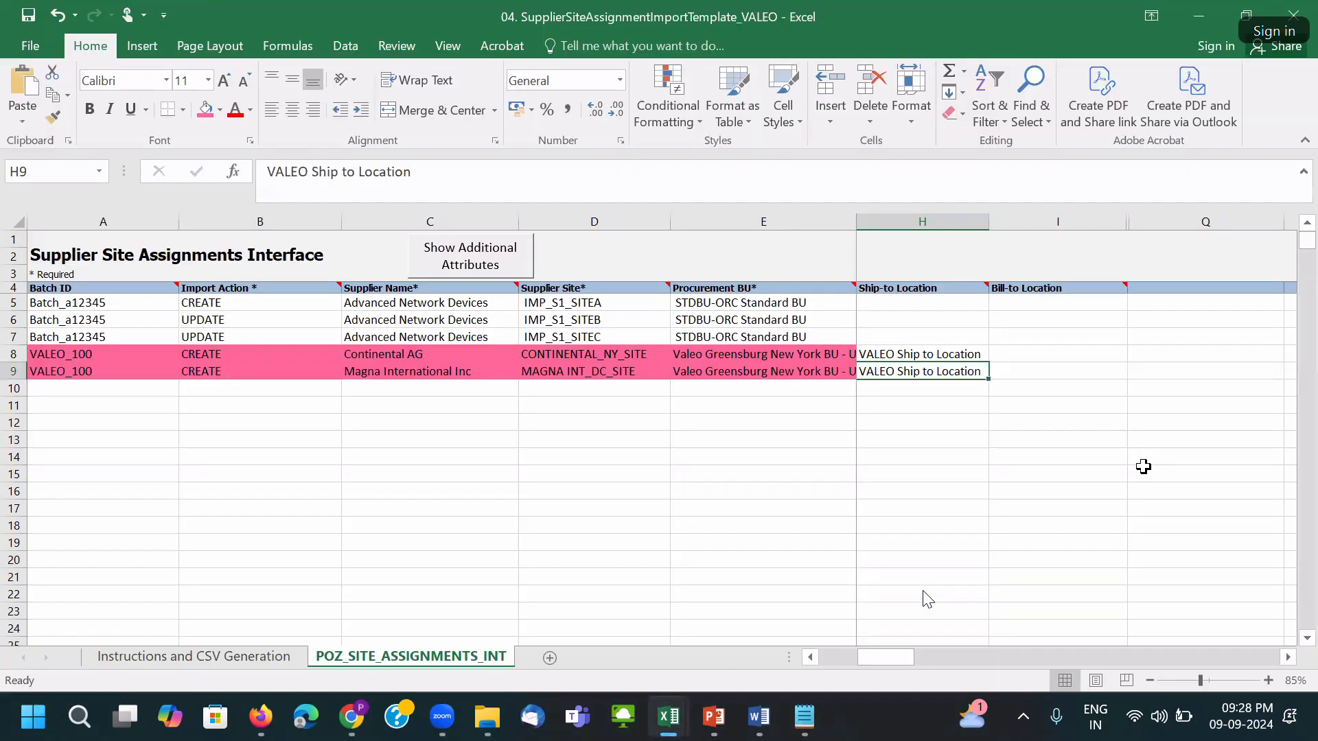
{"action": "key", "text": "ctrl+v"}
{"action": "left_click", "coordinate": [1027, 352]}
{"action": "key", "text": "ctrl+v"}
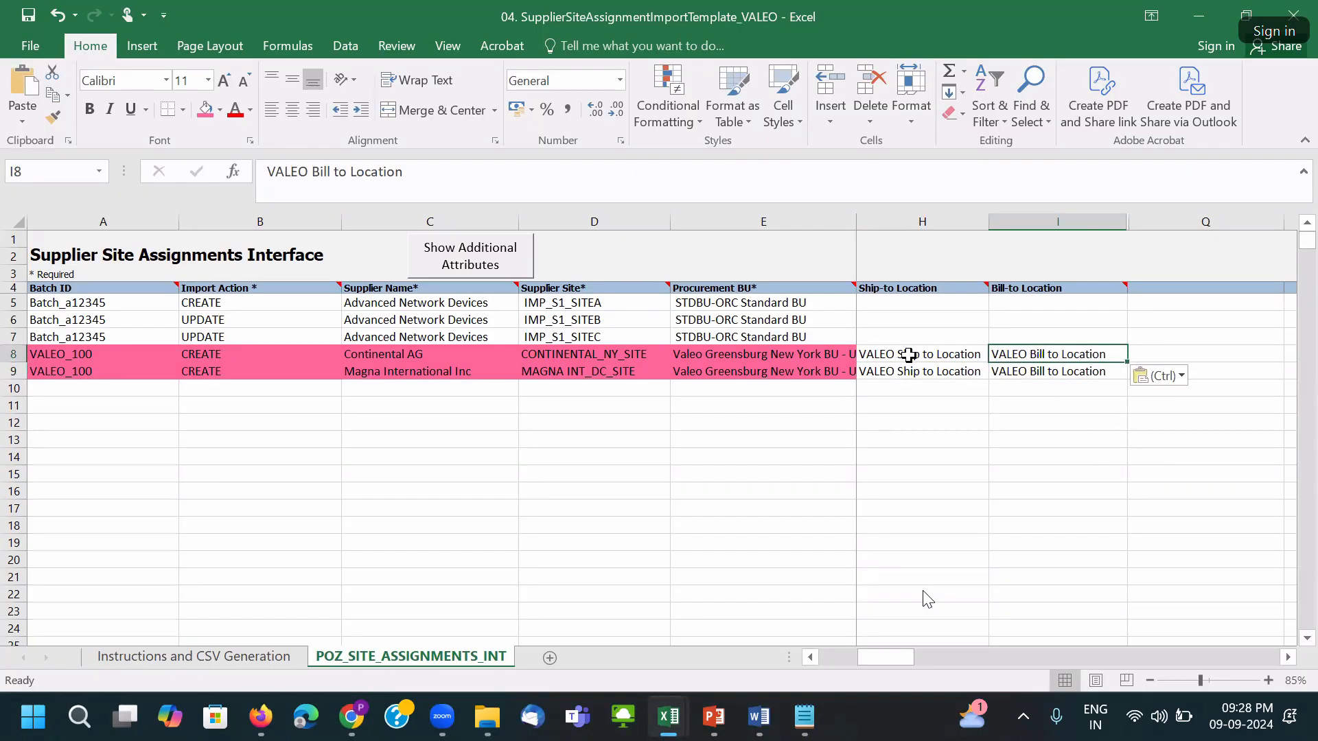
Shade the four location cells H8:I9 pink.
{"action": "left_click", "coordinate": [966, 362]}
{"action": "left_click_drag", "start_coordinate": [966, 361], "coordinate": [1051, 370]}
{"action": "left_click", "coordinate": [220, 110]}
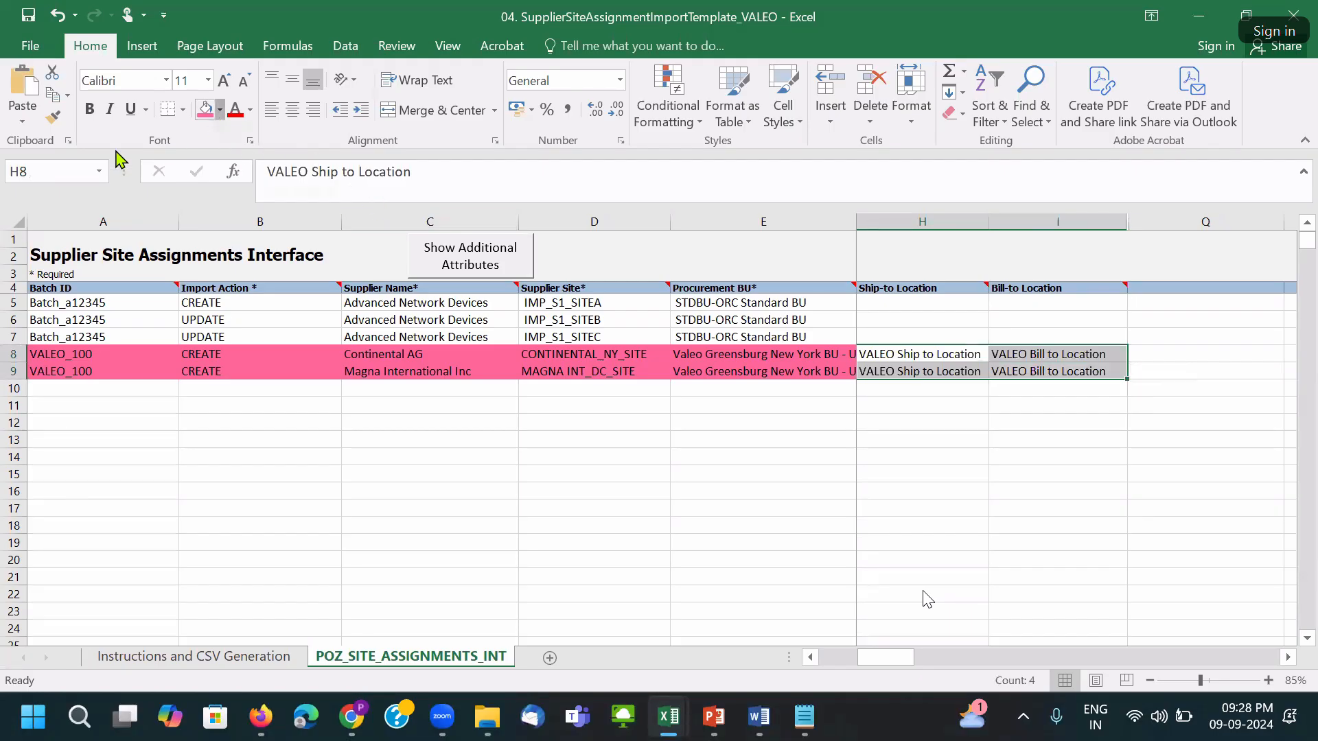
{"action": "left_click", "coordinate": [206, 108]}
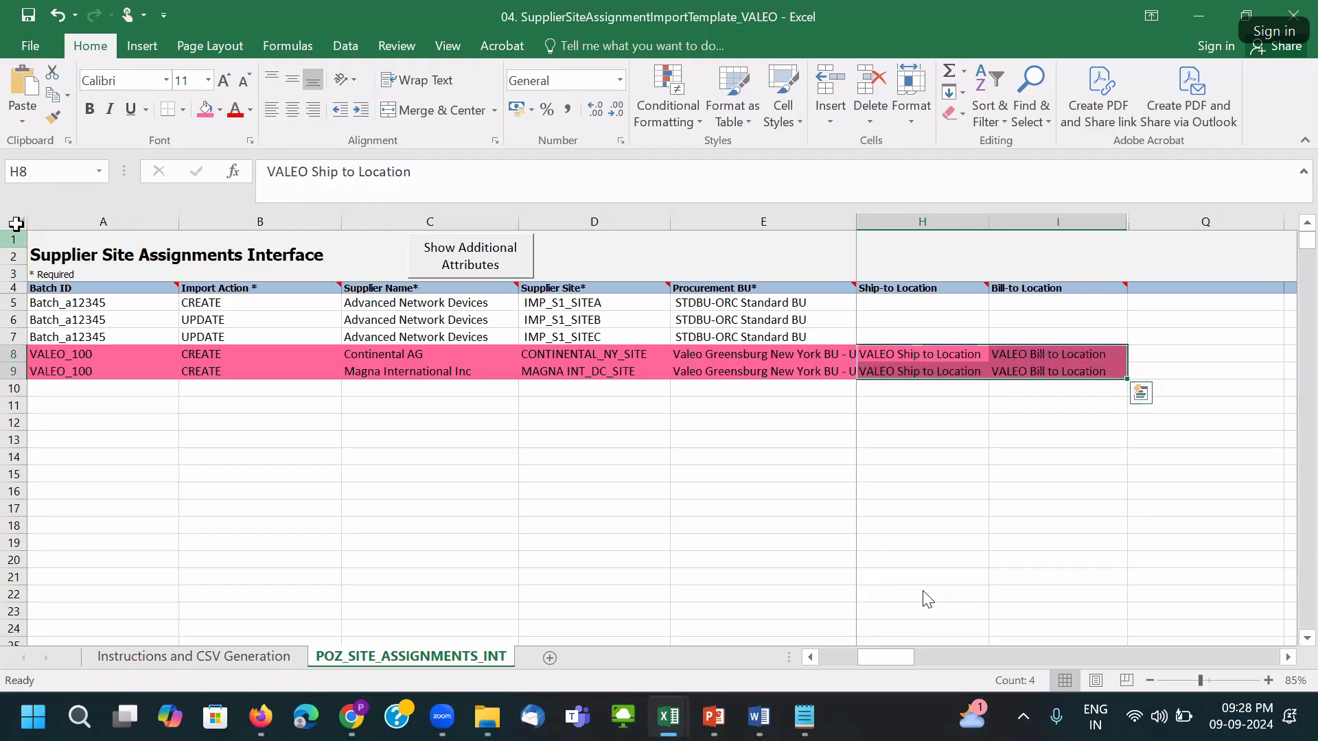
AutoFit all columns and toggle the additional attribute columns hidden and shown again.
{"action": "left_click", "coordinate": [17, 223]}
{"action": "double_click", "coordinate": [179, 221]}
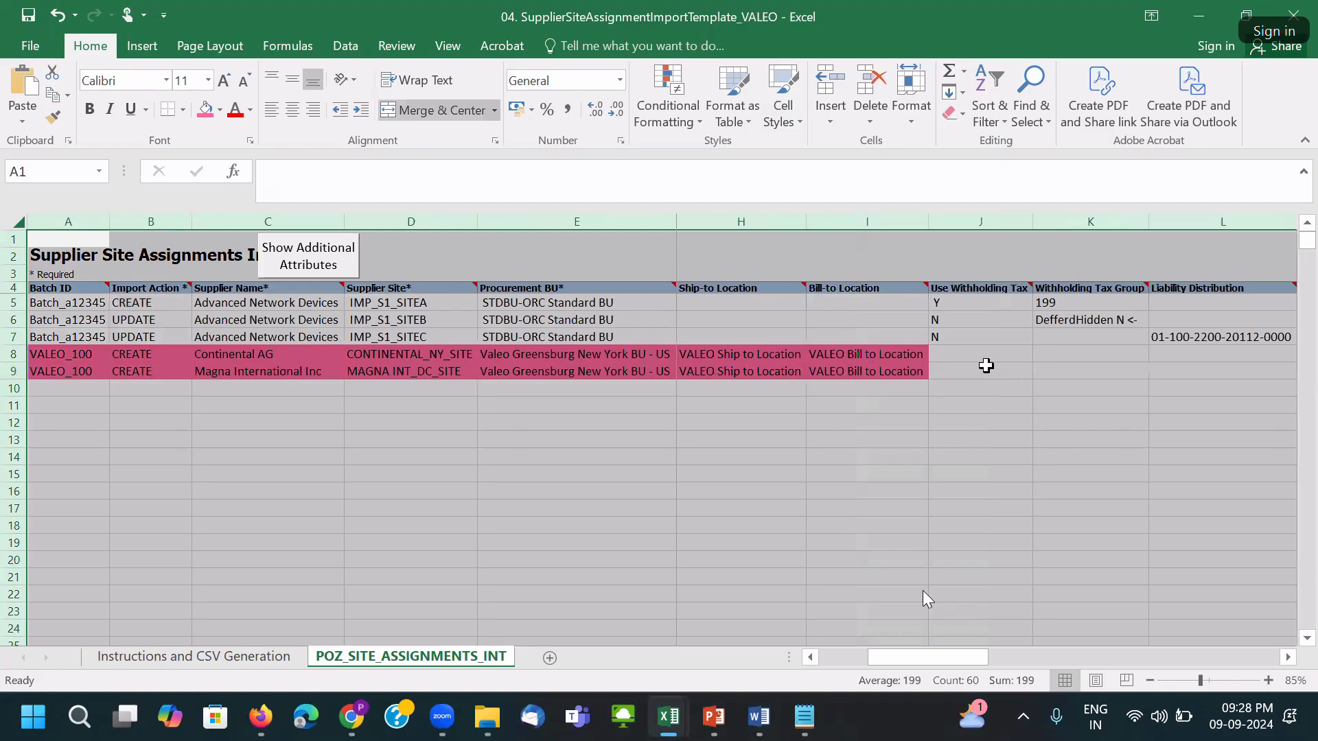
{"action": "left_click", "coordinate": [975, 357]}
{"action": "scroll", "coordinate": [977, 366], "scroll_direction": "down", "scroll_amount": 1}
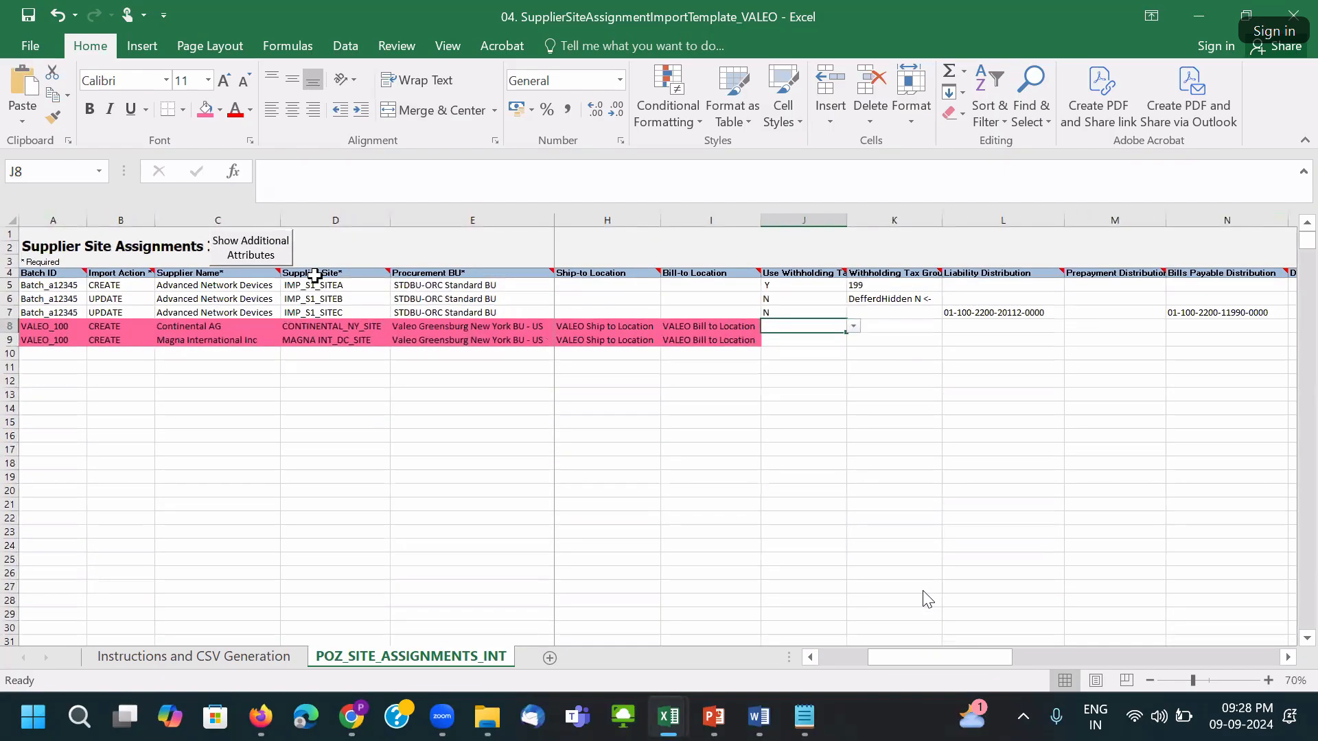
{"action": "left_click", "coordinate": [240, 257]}
{"action": "left_click", "coordinate": [868, 335]}
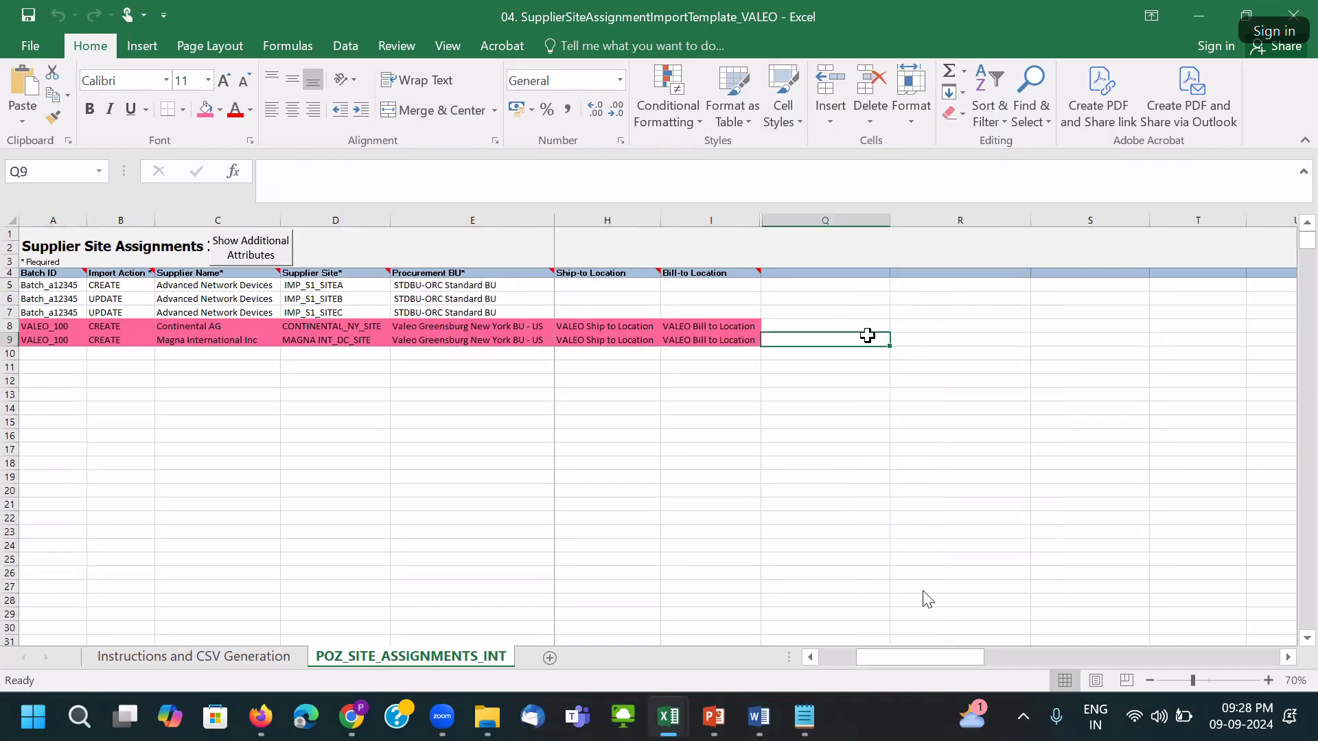
{"action": "left_click", "coordinate": [254, 258]}
{"action": "left_click", "coordinate": [859, 326]}
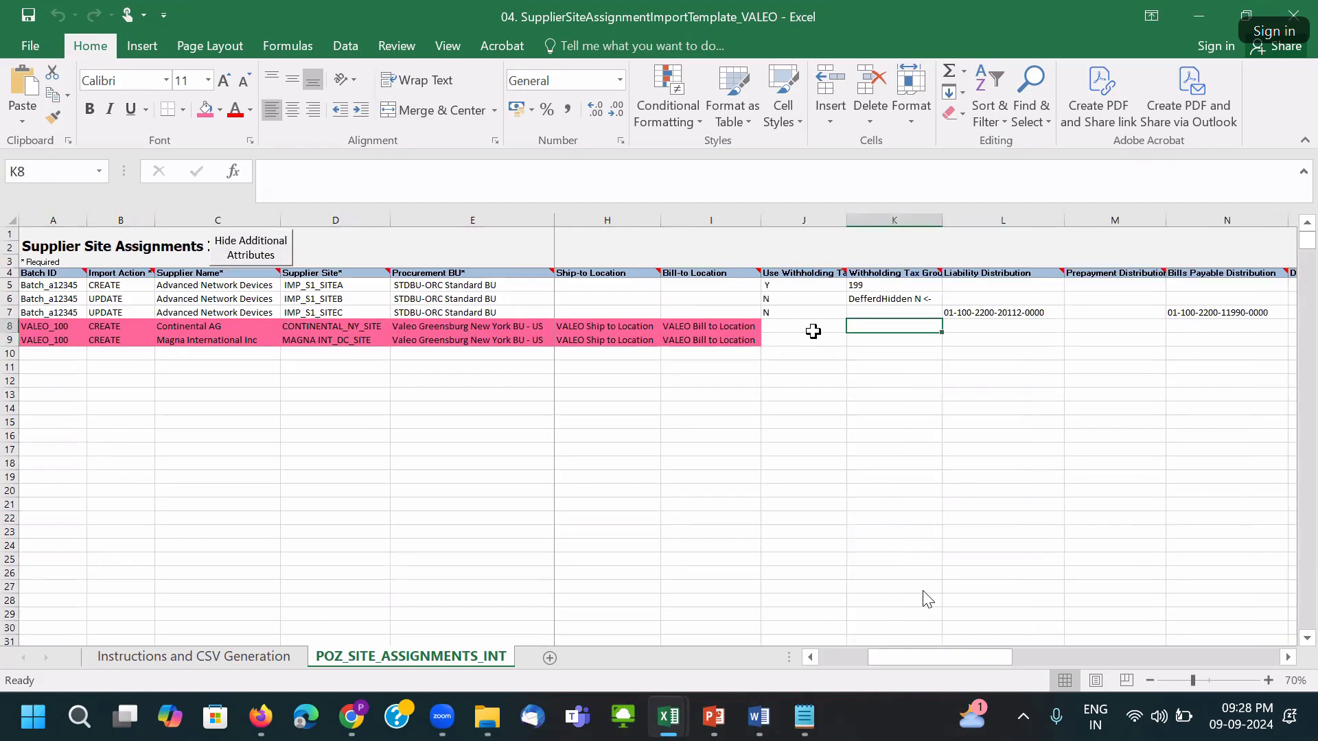
Widen the Use Withholding Tax column, AutoFit the whole sheet again, and move along row 8.
{"action": "left_click", "coordinate": [813, 332]}
{"action": "double_click", "coordinate": [847, 218]}
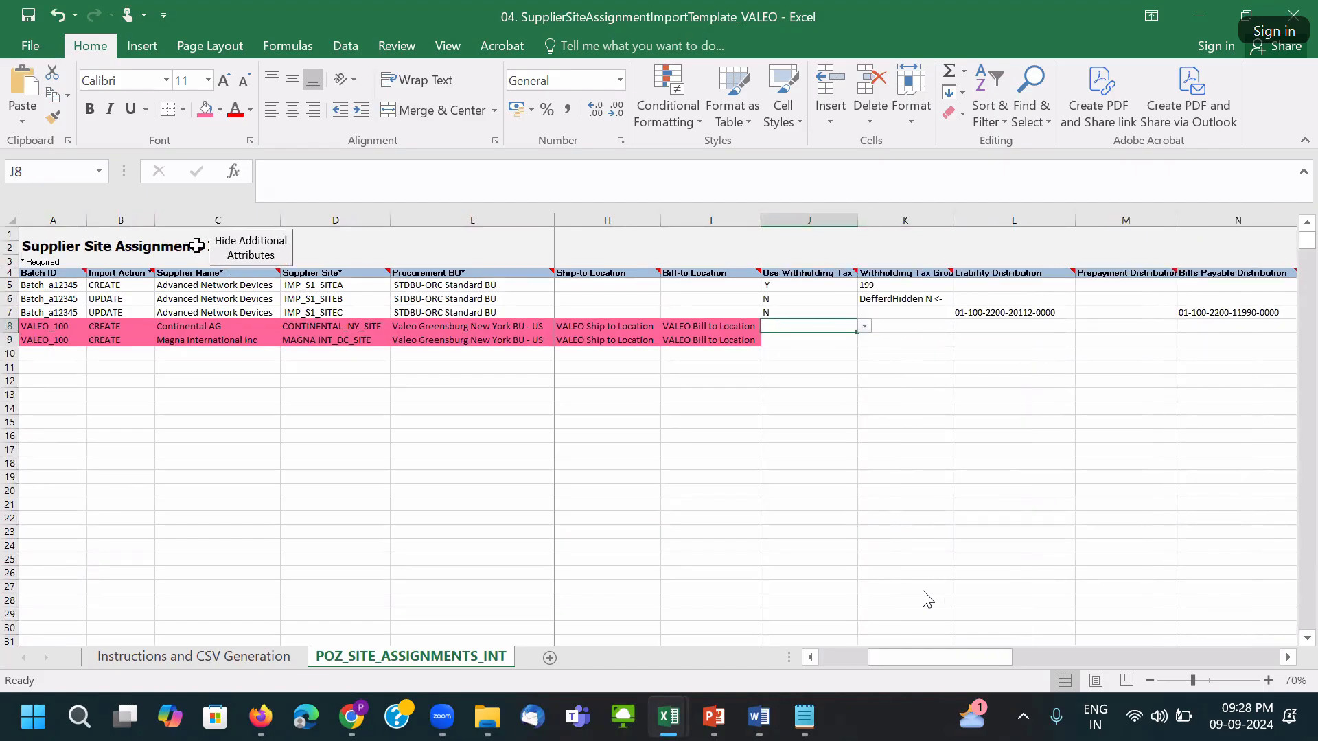
{"action": "left_click", "coordinate": [11, 221]}
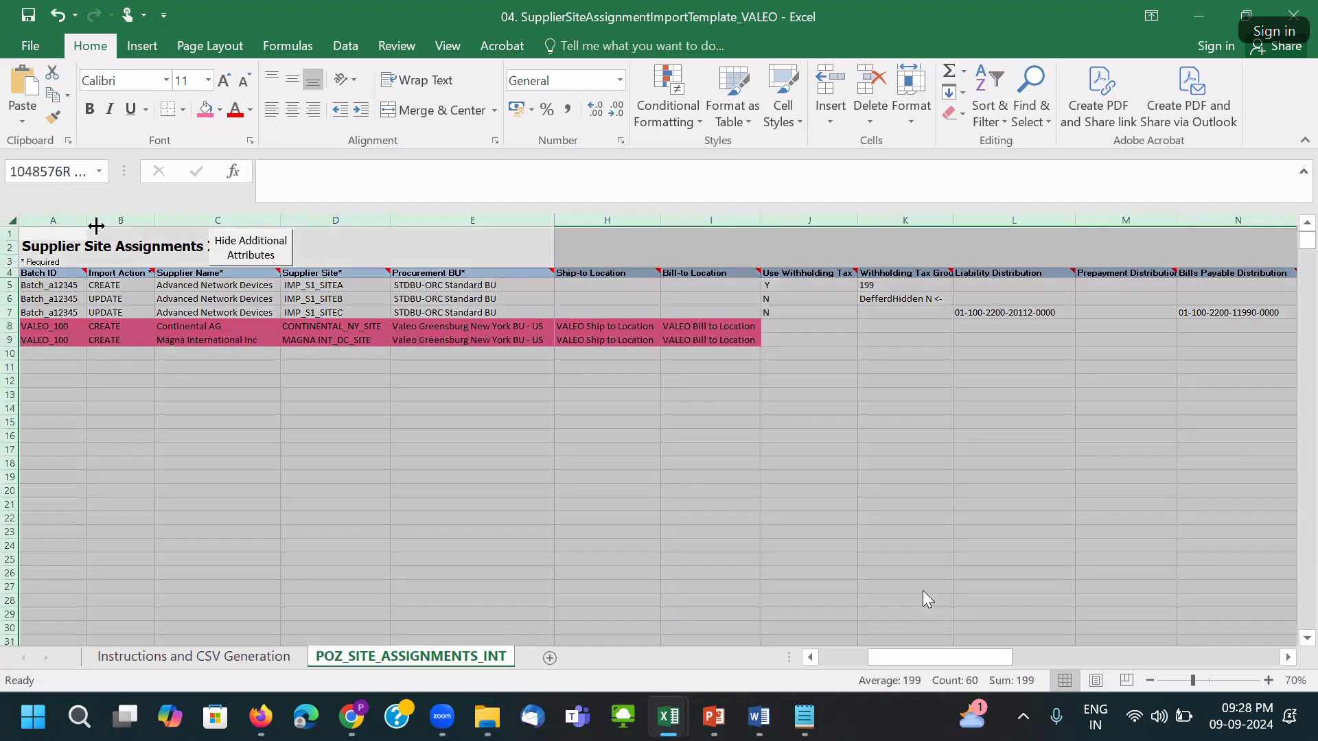
{"action": "double_click", "coordinate": [548, 217]}
{"action": "left_click", "coordinate": [864, 328]}
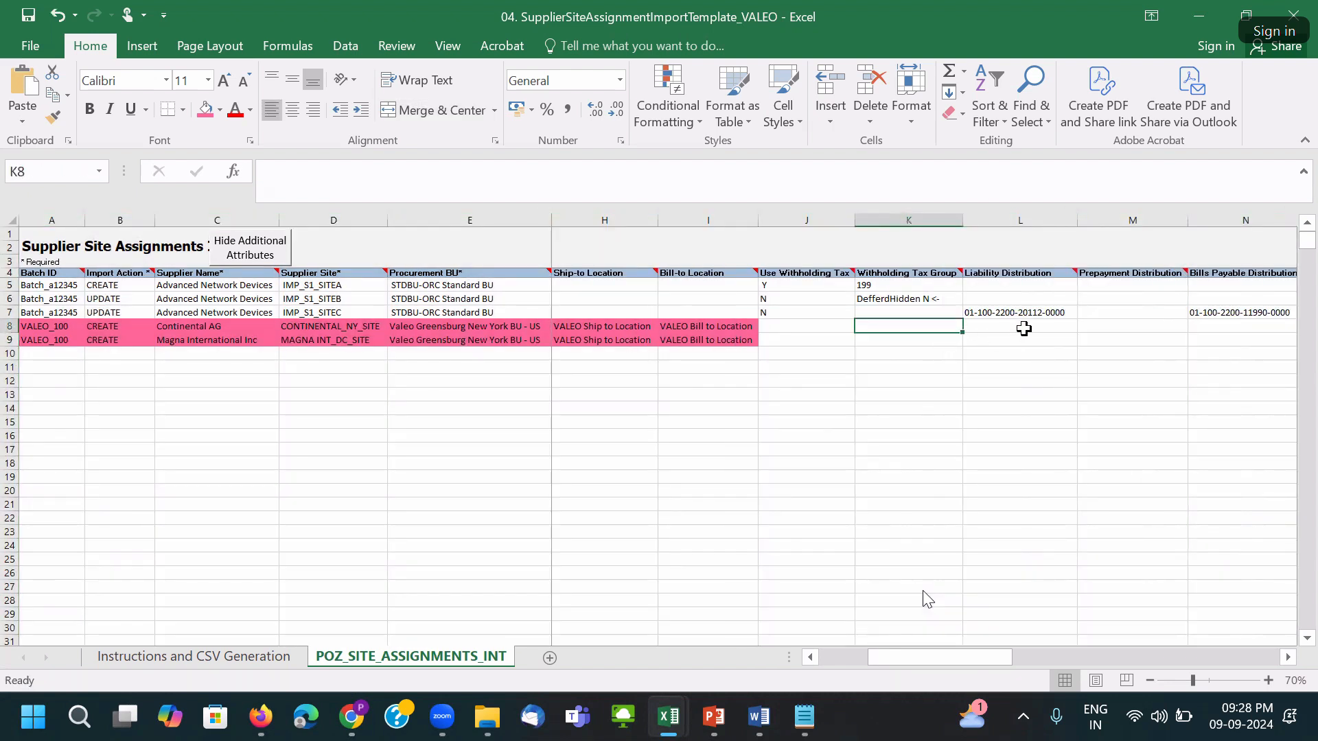
{"action": "left_click", "coordinate": [1024, 326]}
{"action": "key", "text": "Right"}
{"action": "key", "text": "Right"}
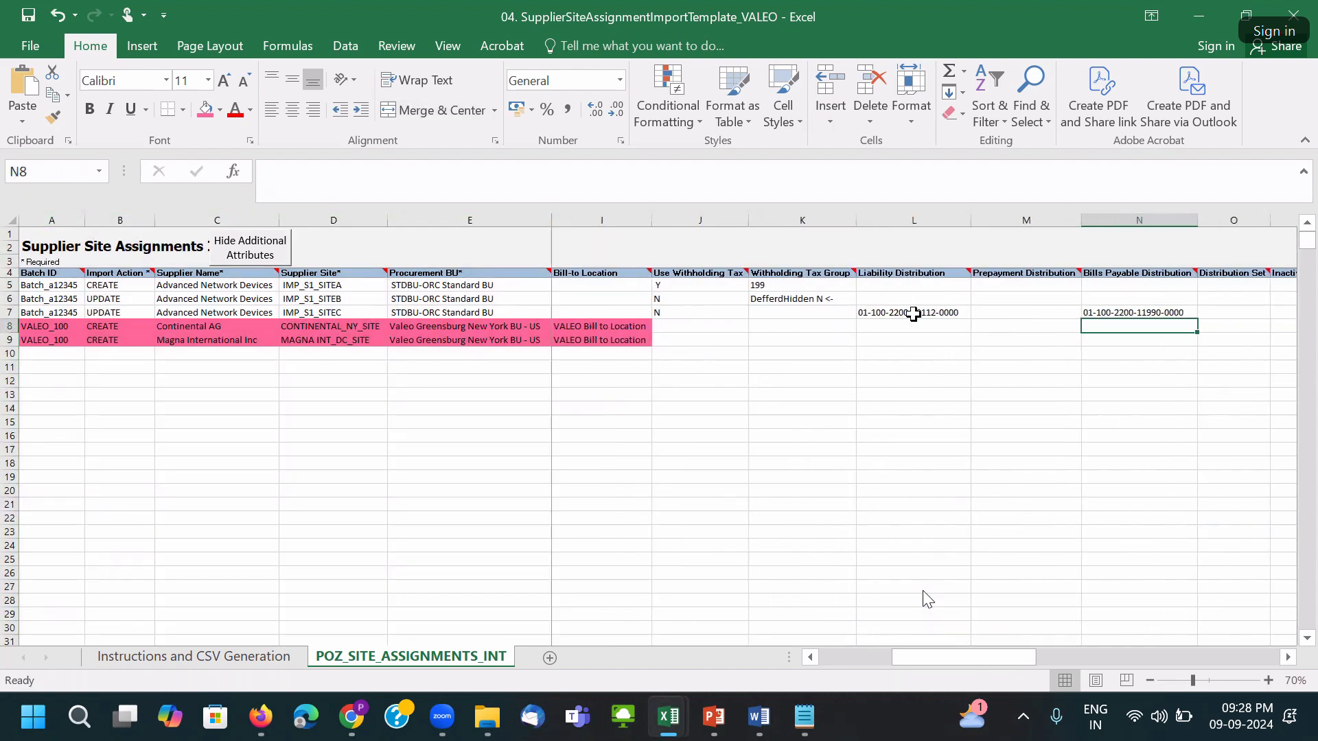
Copy the Liability Distribution account 1000*000*22110*0000*0000*0000*00000 from Oracle into Notepad.
{"action": "key", "text": "alt+Tab"}
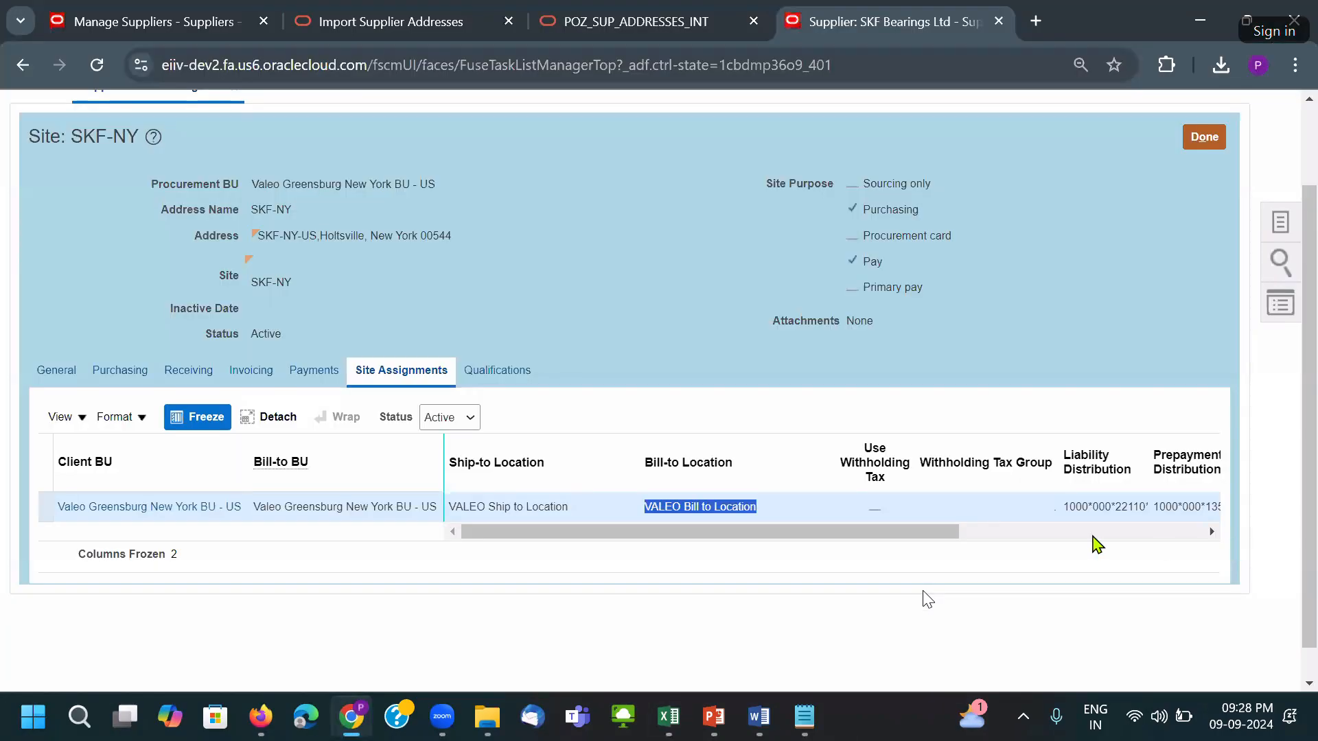
{"action": "left_click_drag", "start_coordinate": [971, 538], "coordinate": [1065, 545]}
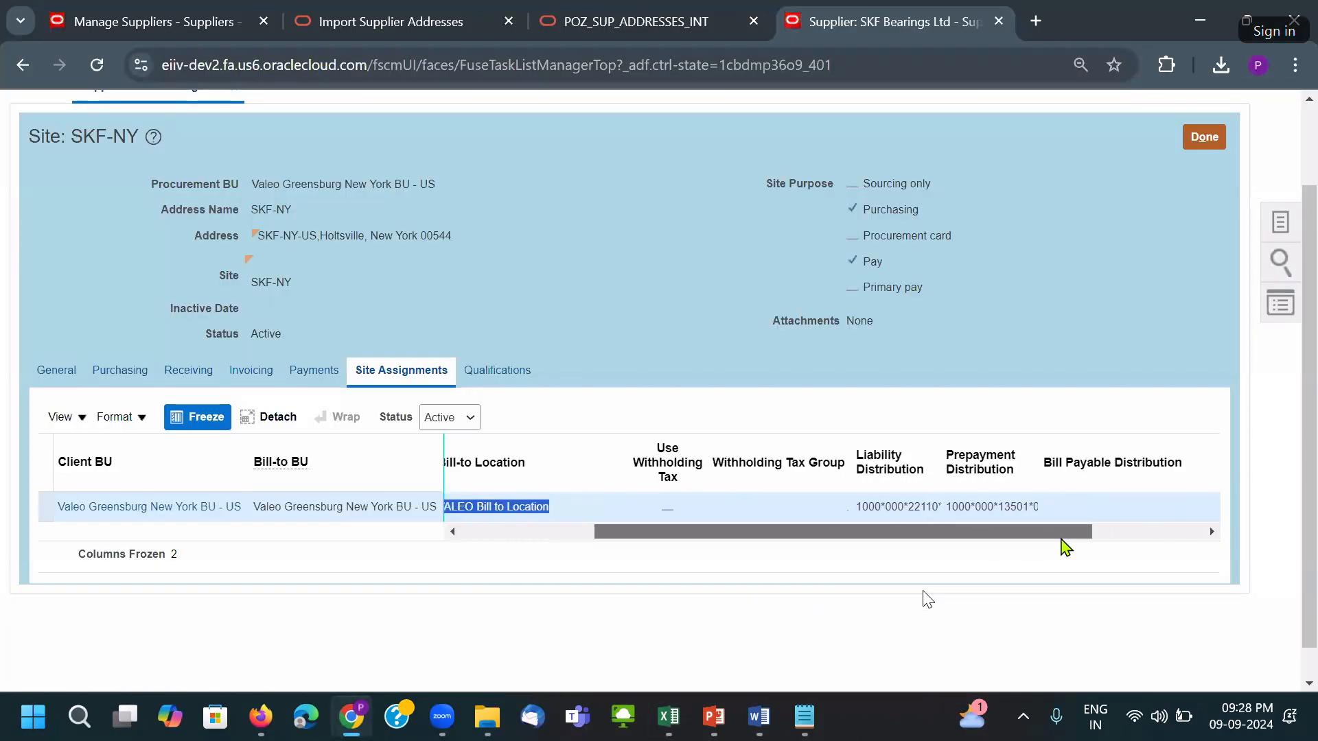
{"action": "left_click", "coordinate": [907, 522]}
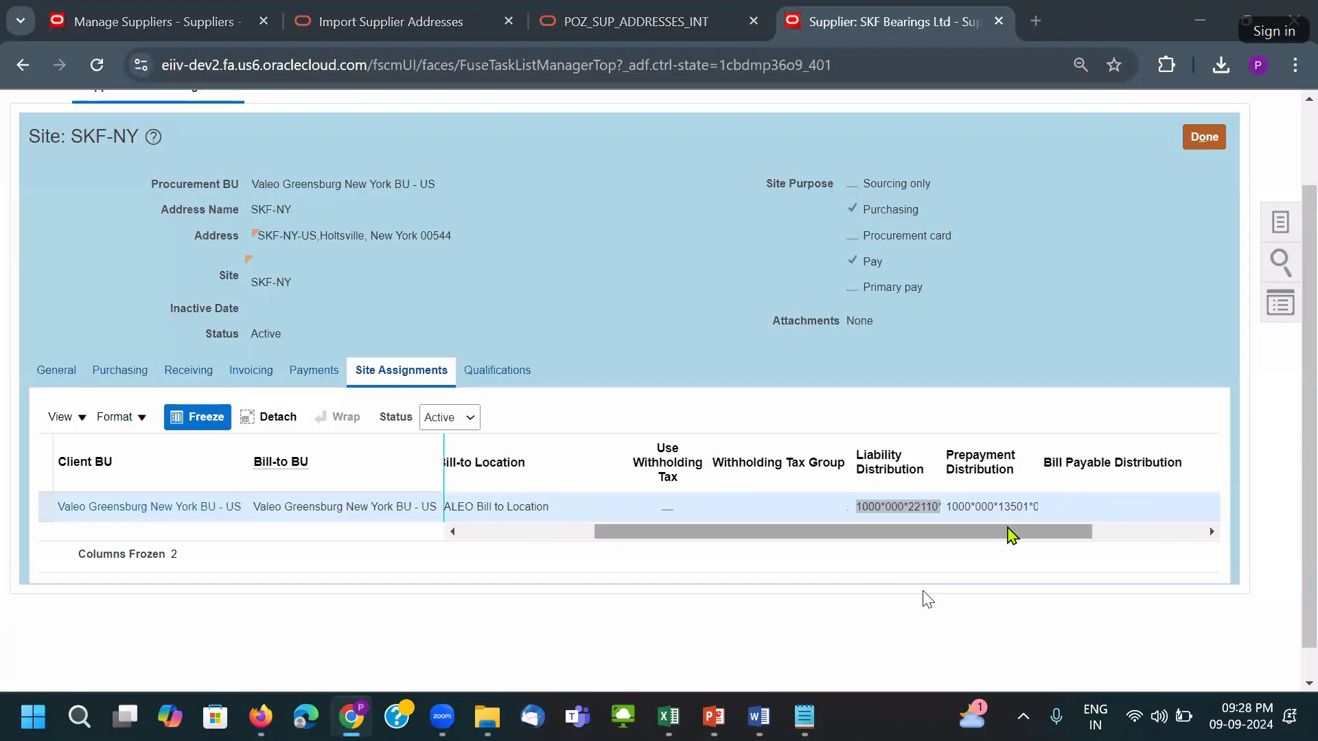
{"action": "key", "text": "alt+Tab"}
{"action": "key", "text": "Return"}
{"action": "key", "text": "Return"}
{"action": "type", "text": "1000*000*22110*0000*0000*0000*00000"}
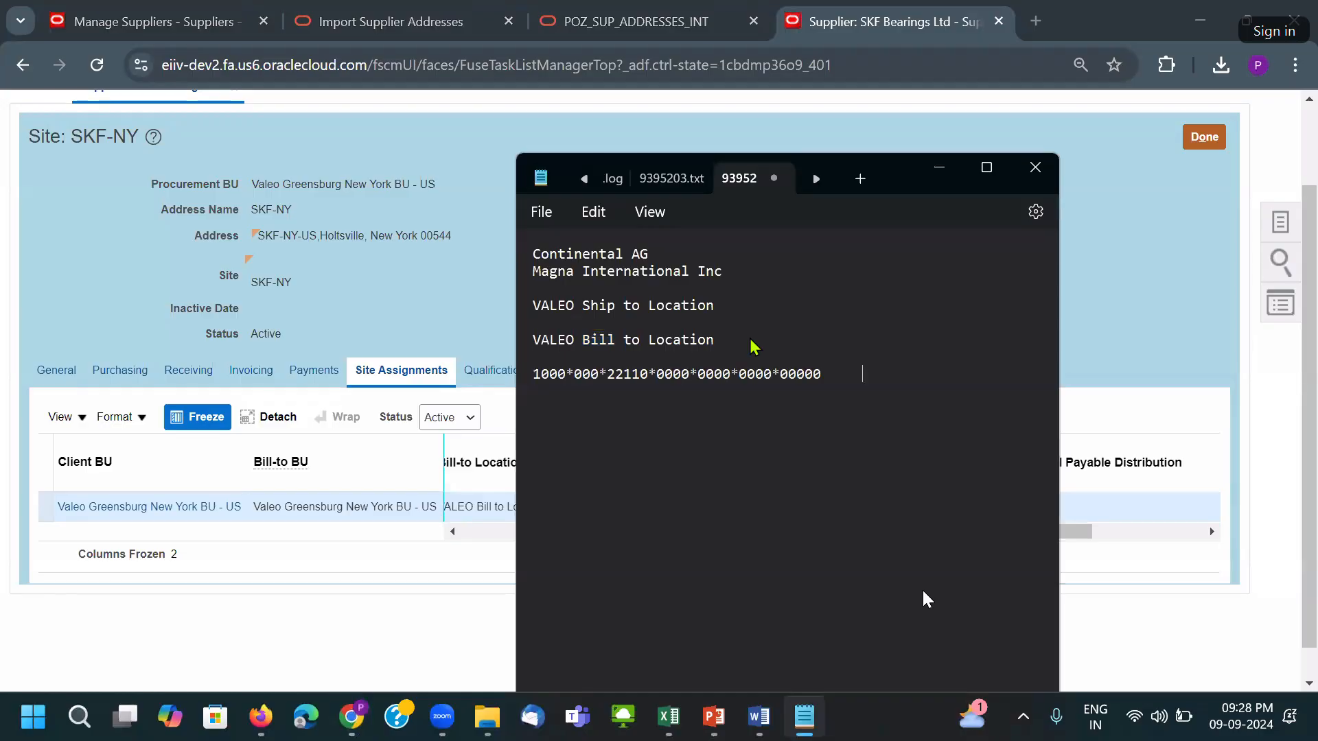
{"action": "left_click_drag", "start_coordinate": [839, 377], "coordinate": [522, 384]}
{"action": "key", "text": "ctrl+c"}
{"action": "key", "text": "alt+Tab"}
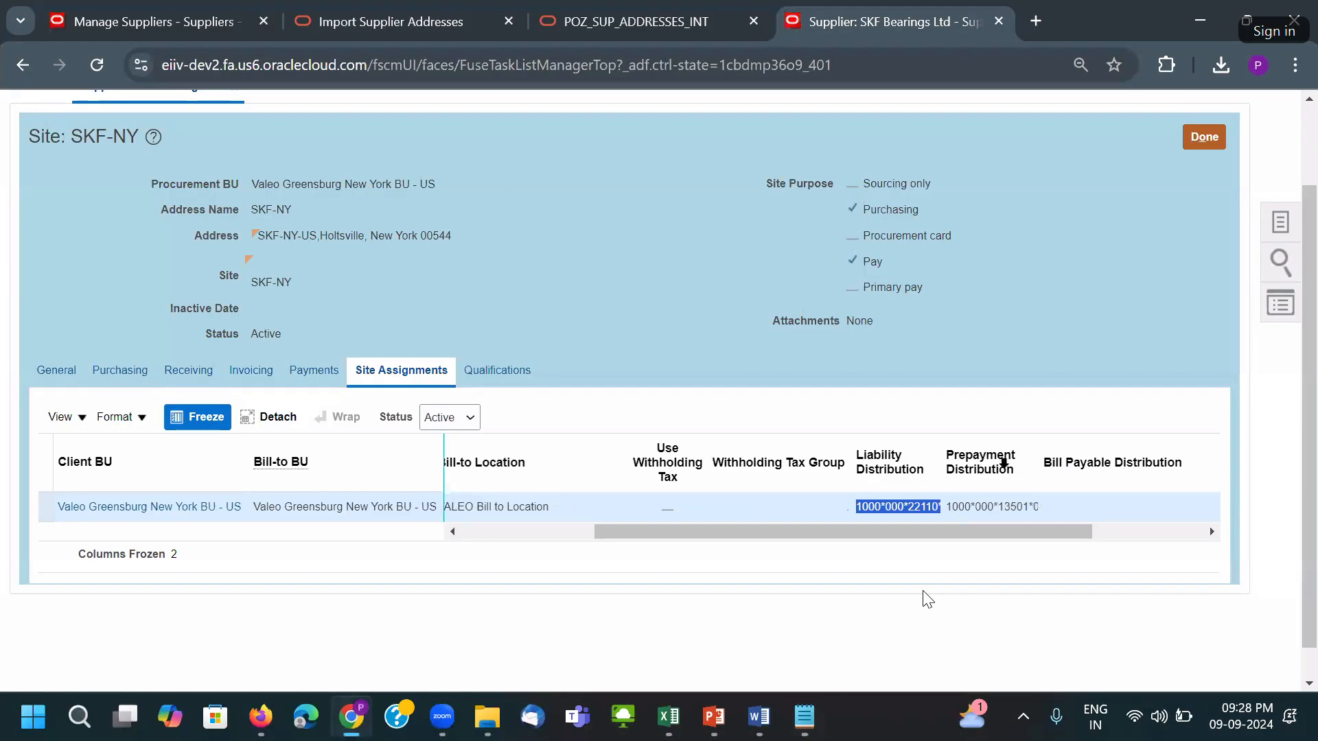
Paste the liability account into L8 and copy it for the Magna row.
{"action": "key", "text": "alt+Tab"}
{"action": "key", "text": "Tab"}
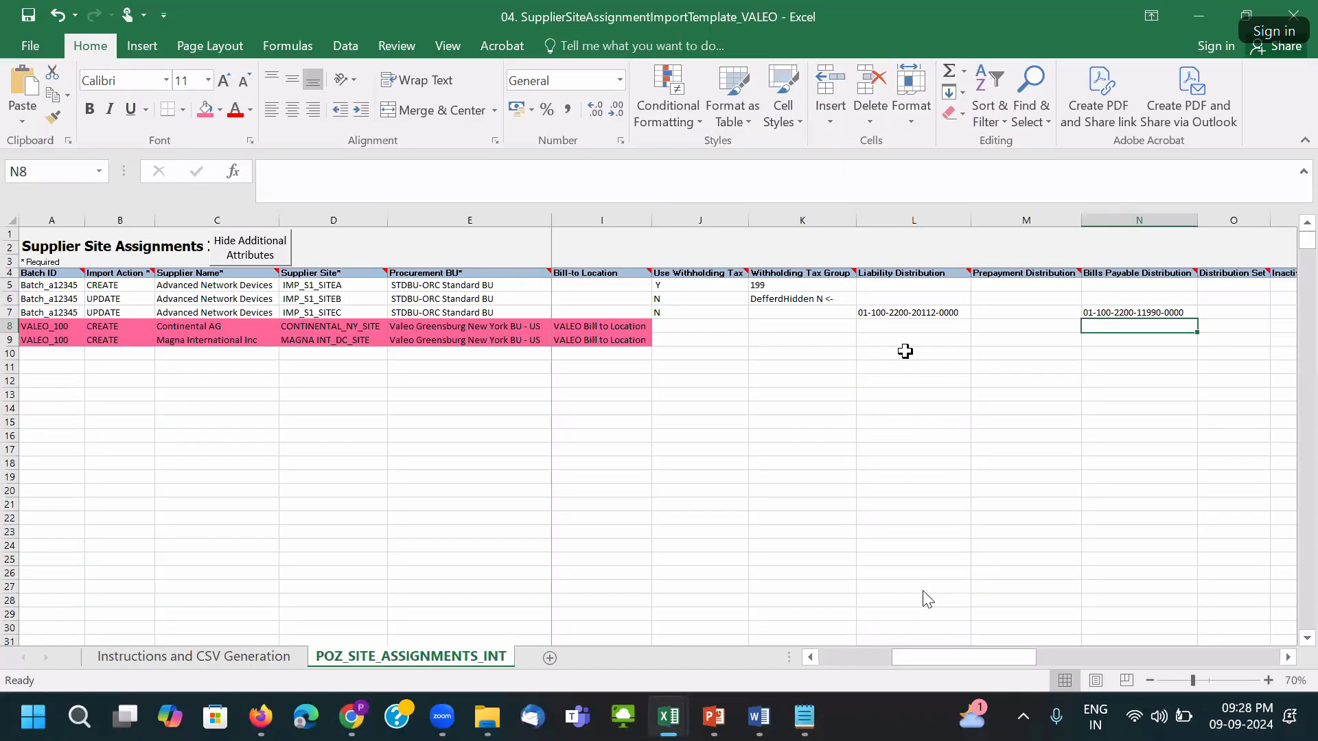
{"action": "key", "text": "Left"}
{"action": "key", "text": "Left"}
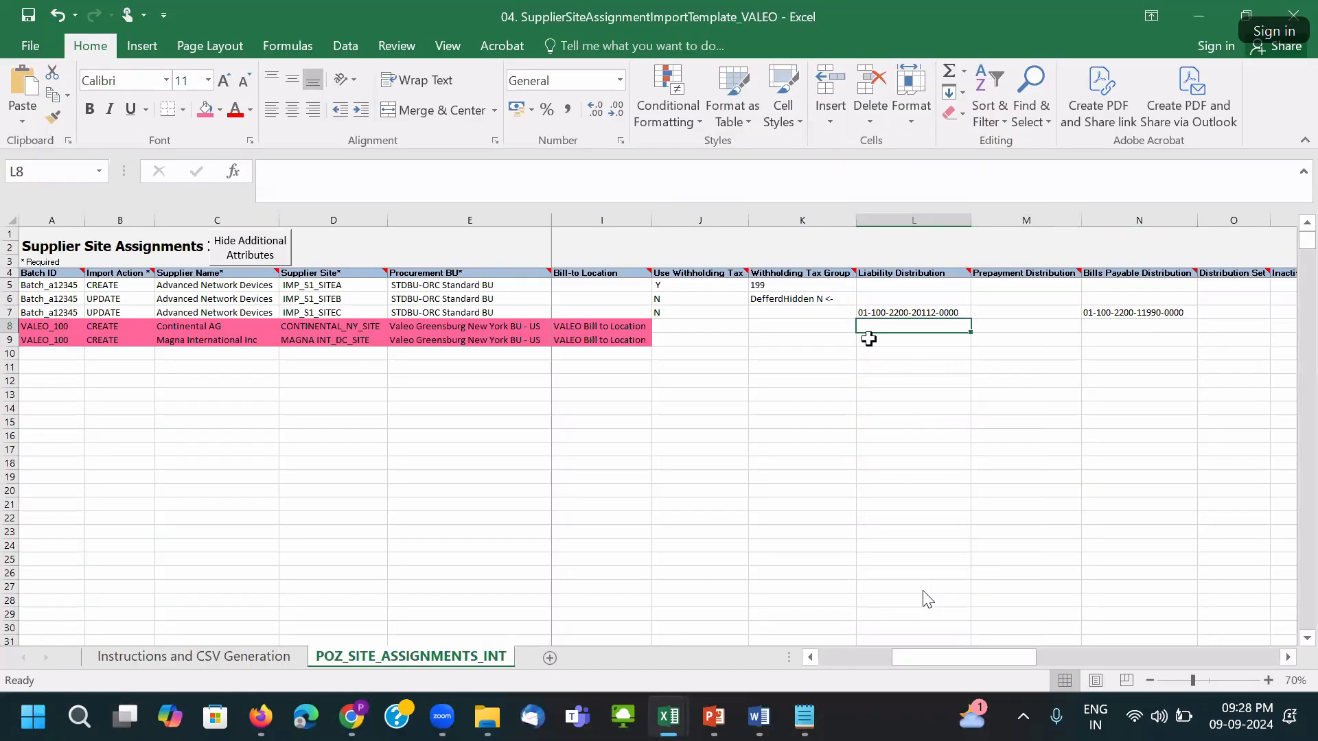
{"action": "key", "text": "ctrl+v"}
{"action": "key", "text": "Return"}
{"action": "key", "text": "Up"}
{"action": "key", "text": "ctrl+c"}
Copy the Prepayment Distribution account 1000*000*13501*0000*0000*0000*00000 from Oracle into Notepad.
{"action": "key", "text": "alt+Tab"}
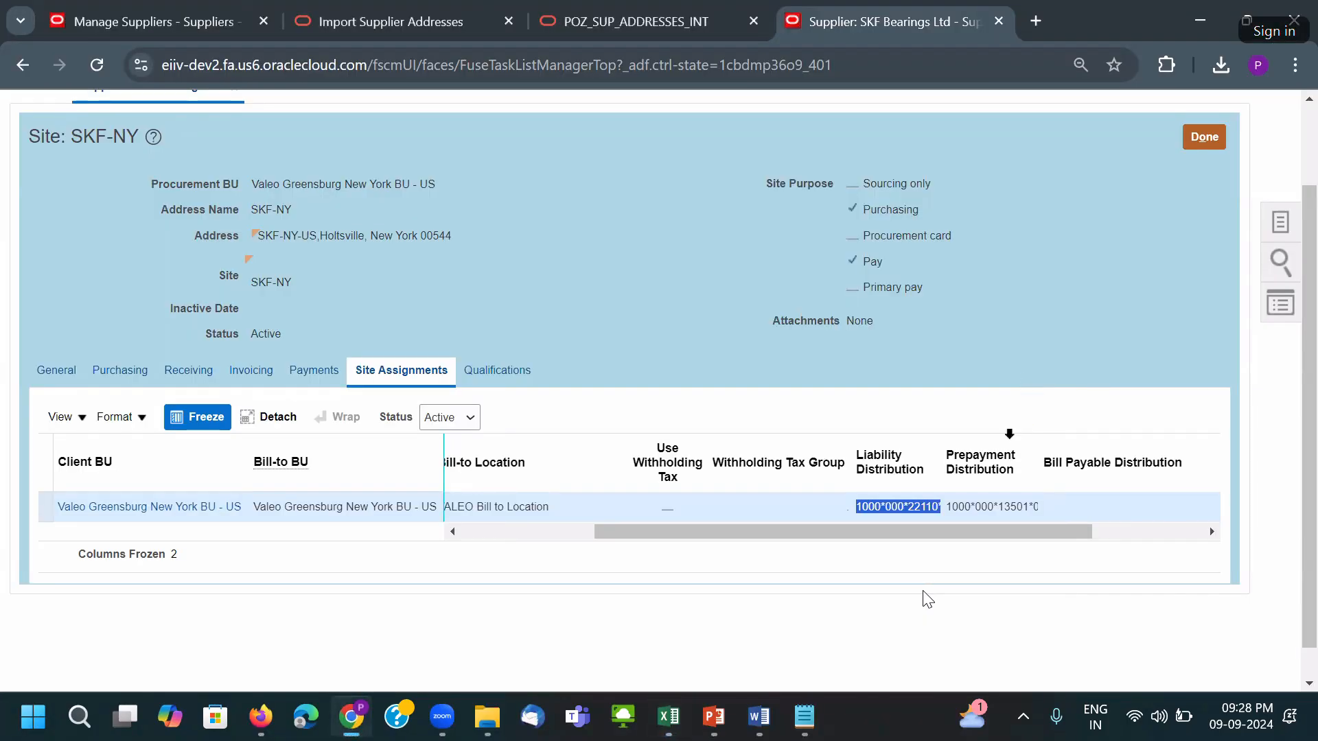
{"action": "key", "text": "Tab"}
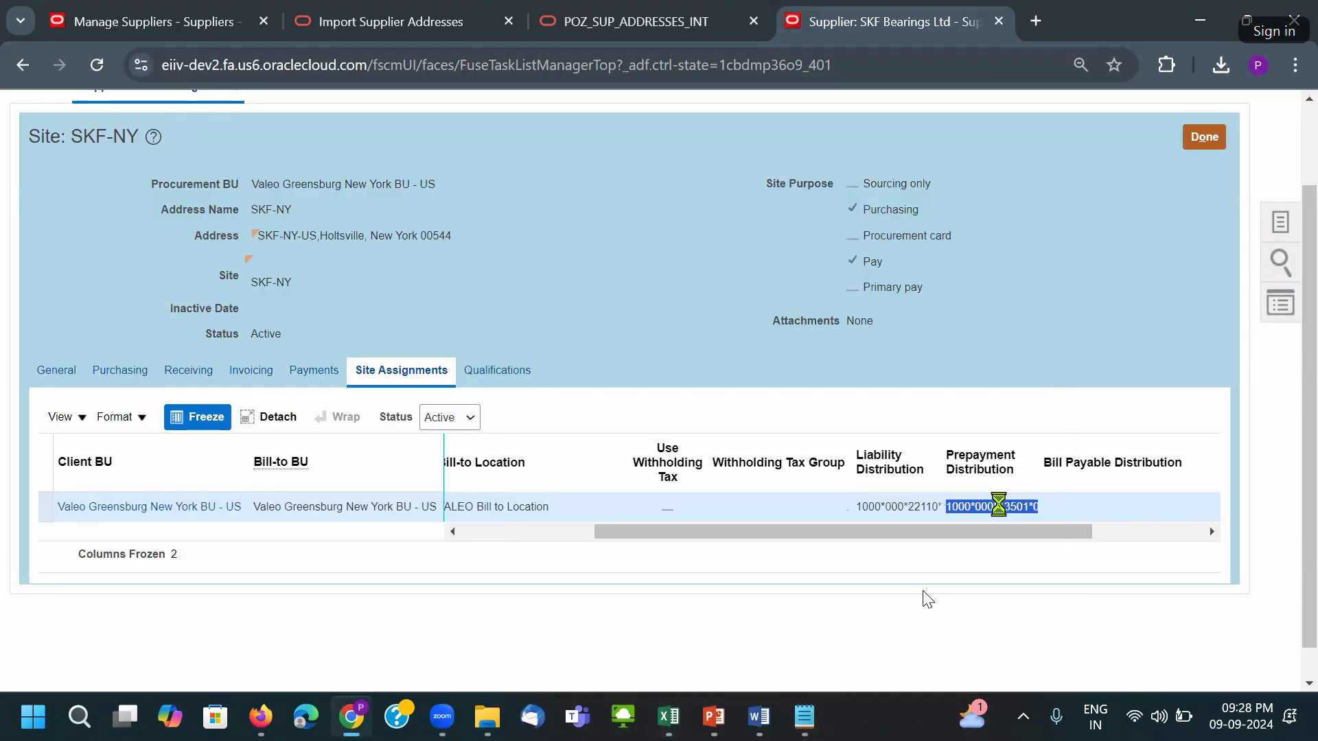
{"action": "key", "text": "alt+Tab"}
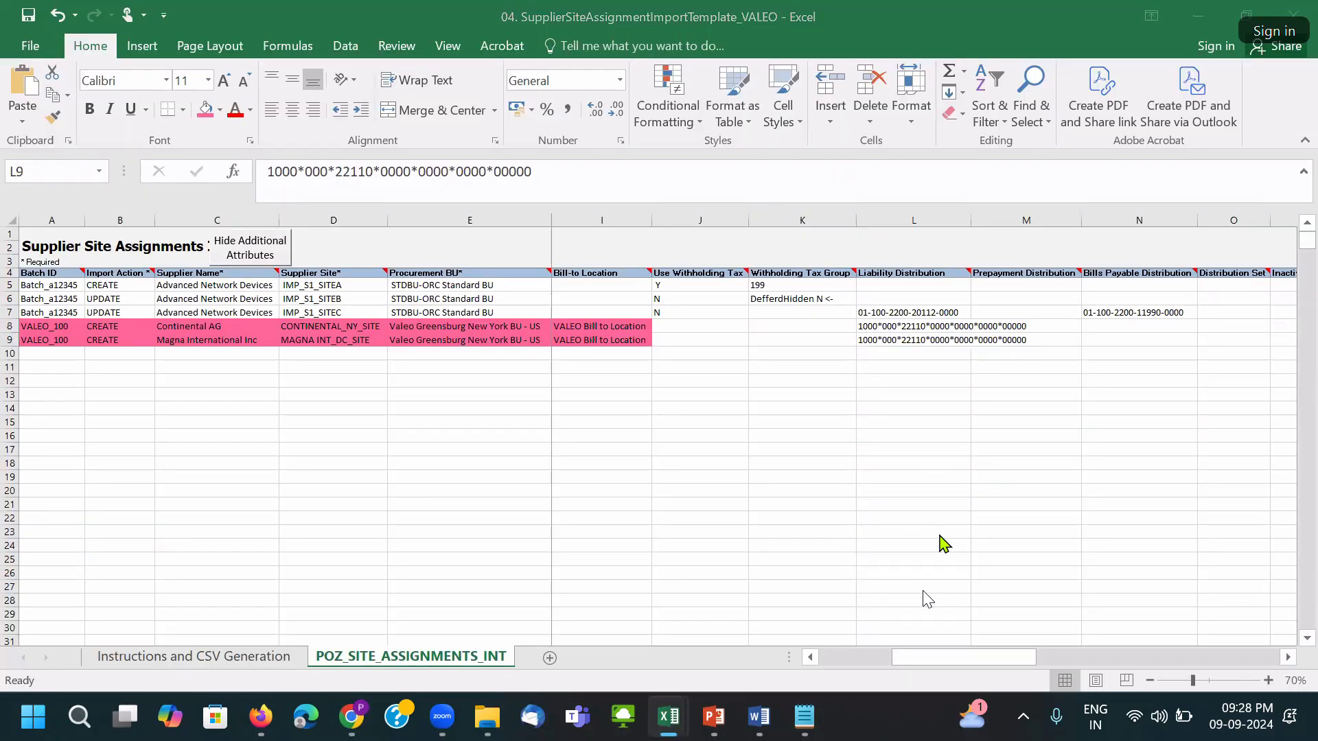
{"action": "key", "text": "alt+Tab"}
{"action": "left_click", "coordinate": [853, 376]}
{"action": "key", "text": "Return"}
{"action": "key", "text": "Return"}
{"action": "key", "text": "Return"}
{"action": "key", "text": "ctrl+v"}
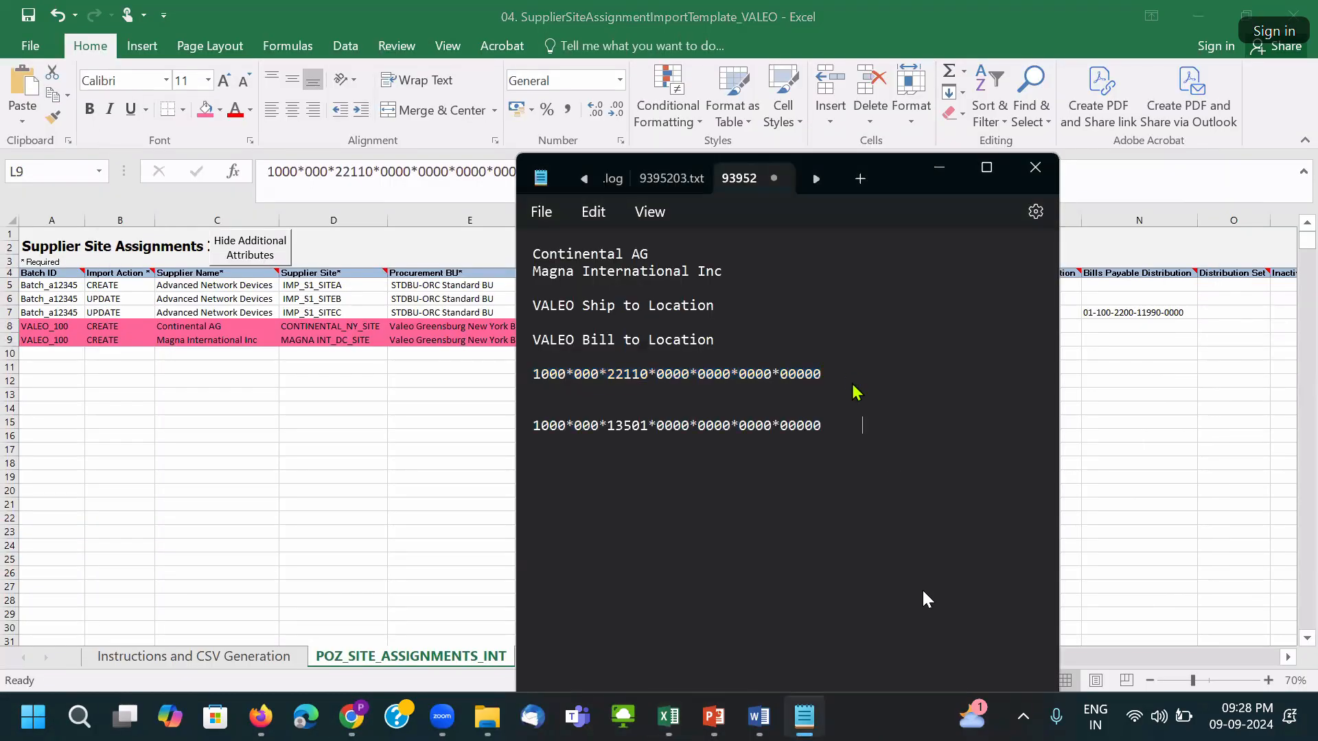
{"action": "left_click_drag", "start_coordinate": [840, 425], "coordinate": [513, 440]}
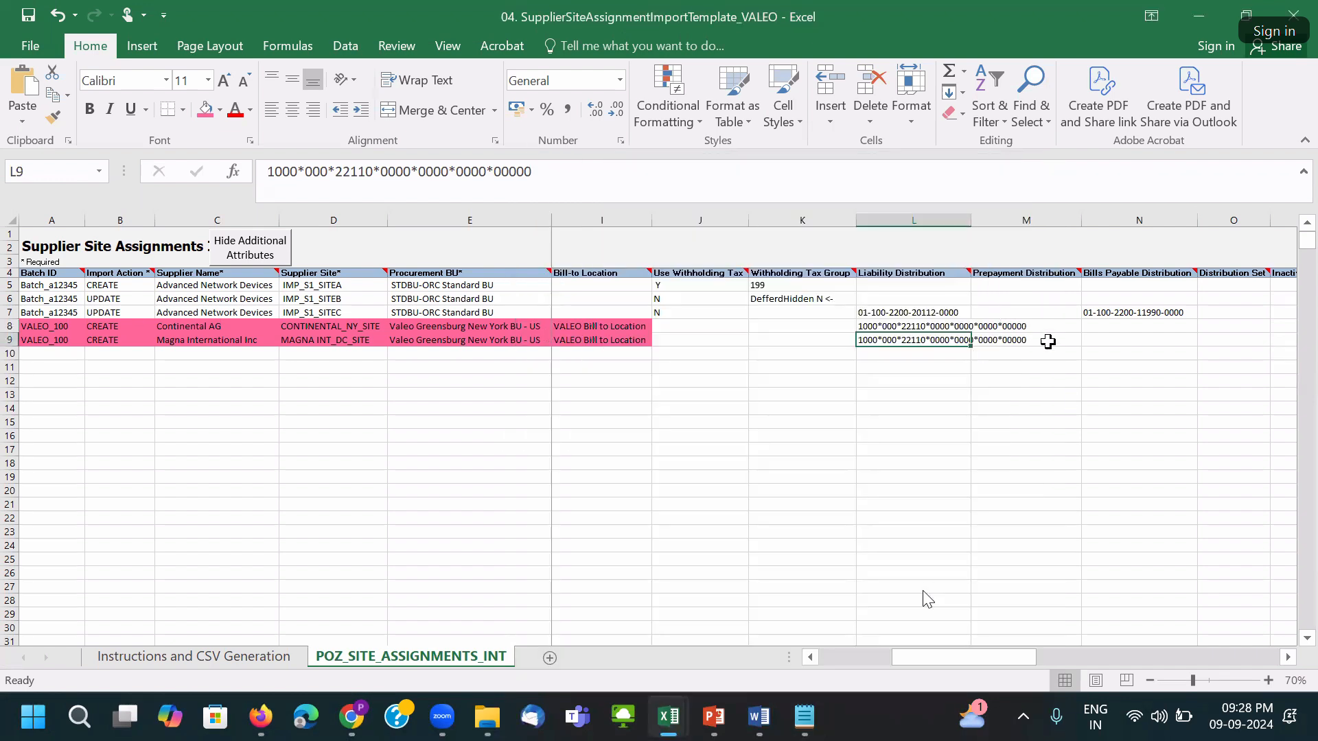
{"action": "key", "text": "alt+Tab"}
Paste the prepayment account into M8:M9 and AutoFit column L.
{"action": "left_click", "coordinate": [1037, 328]}
{"action": "key", "text": "ctrl+v"}
{"action": "left_click", "coordinate": [1045, 342]}
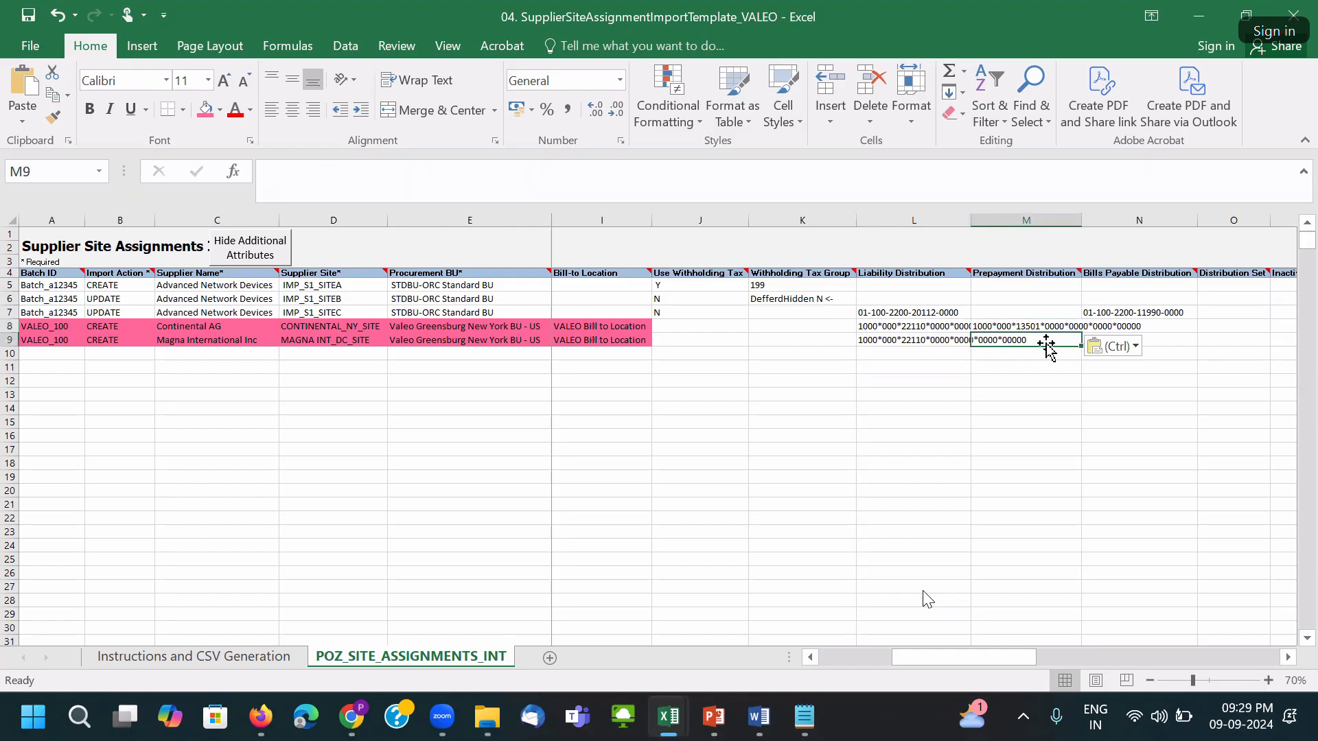
{"action": "key", "text": "ctrl+v"}
{"action": "double_click", "coordinate": [970, 220]}
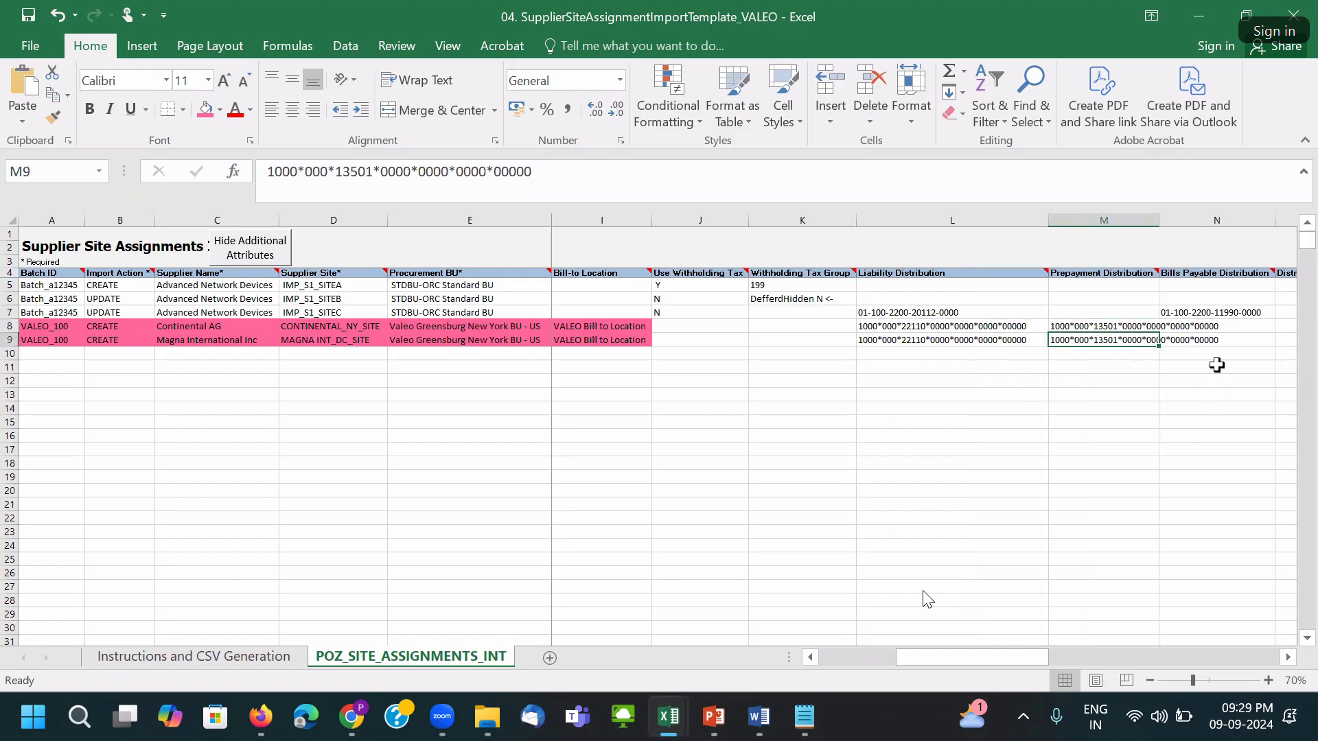
{"action": "left_click", "coordinate": [1216, 337]}
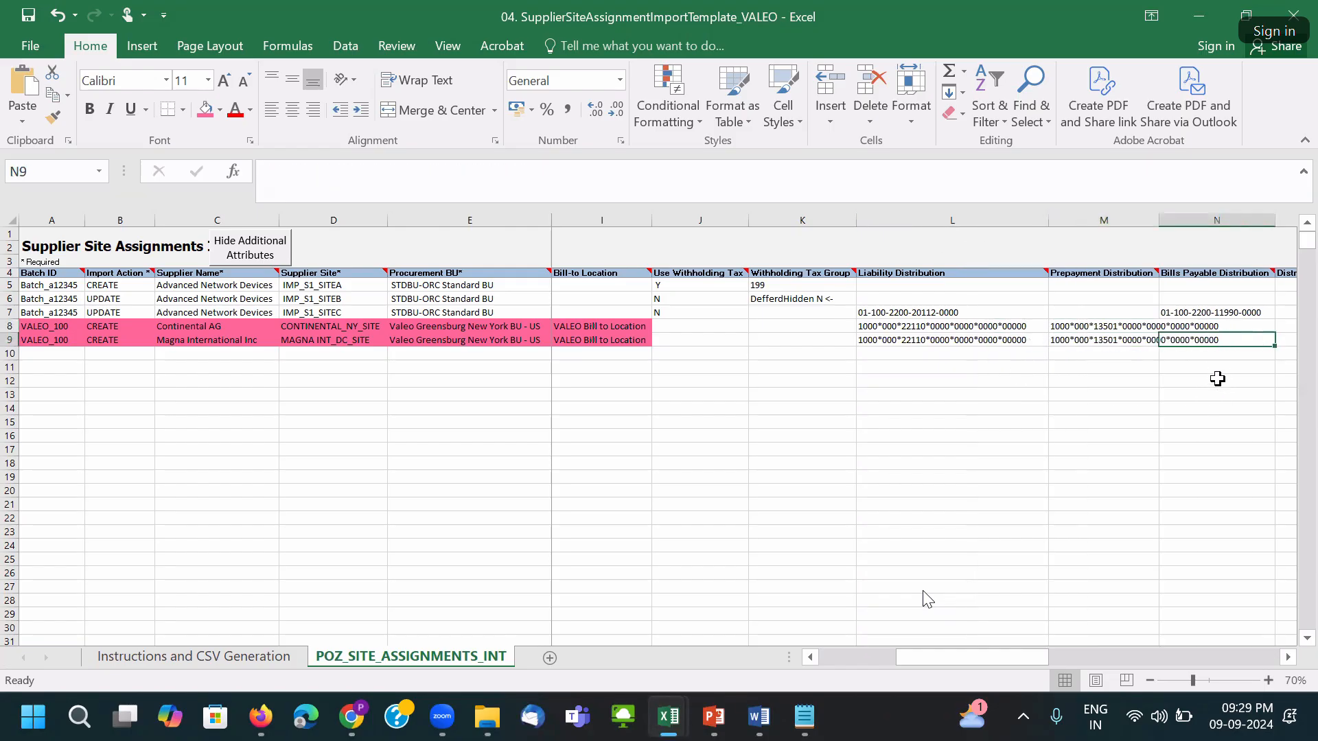
AutoFit column M so the prepayment account strings show in full.
{"action": "double_click", "coordinate": [1158, 220]}
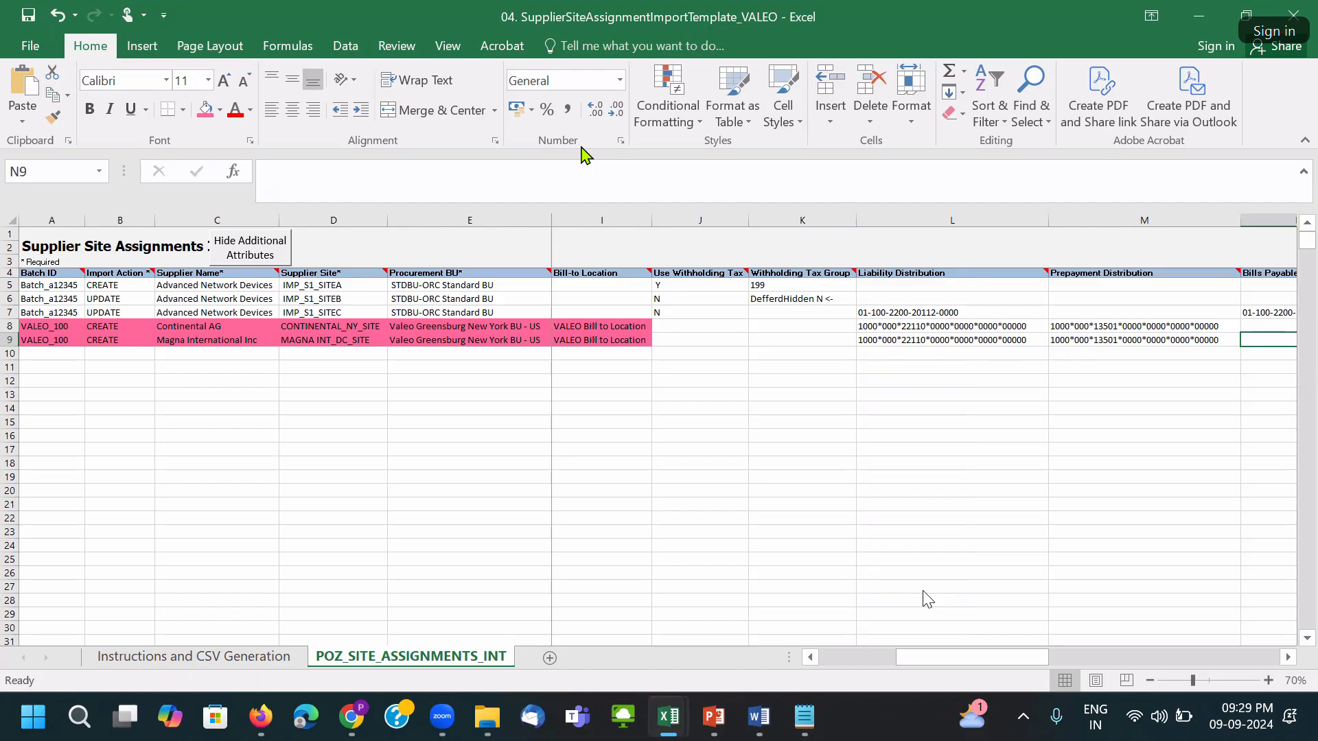
Fill the distribution cells L8:N9 pink and save, accepting the Document Inspector warning.
{"action": "scroll", "coordinate": [691, 427], "scroll_direction": "right", "scroll_amount": 2}
{"action": "left_click", "coordinate": [703, 353]}
{"action": "left_click_drag", "start_coordinate": [705, 330], "coordinate": [1081, 342]}
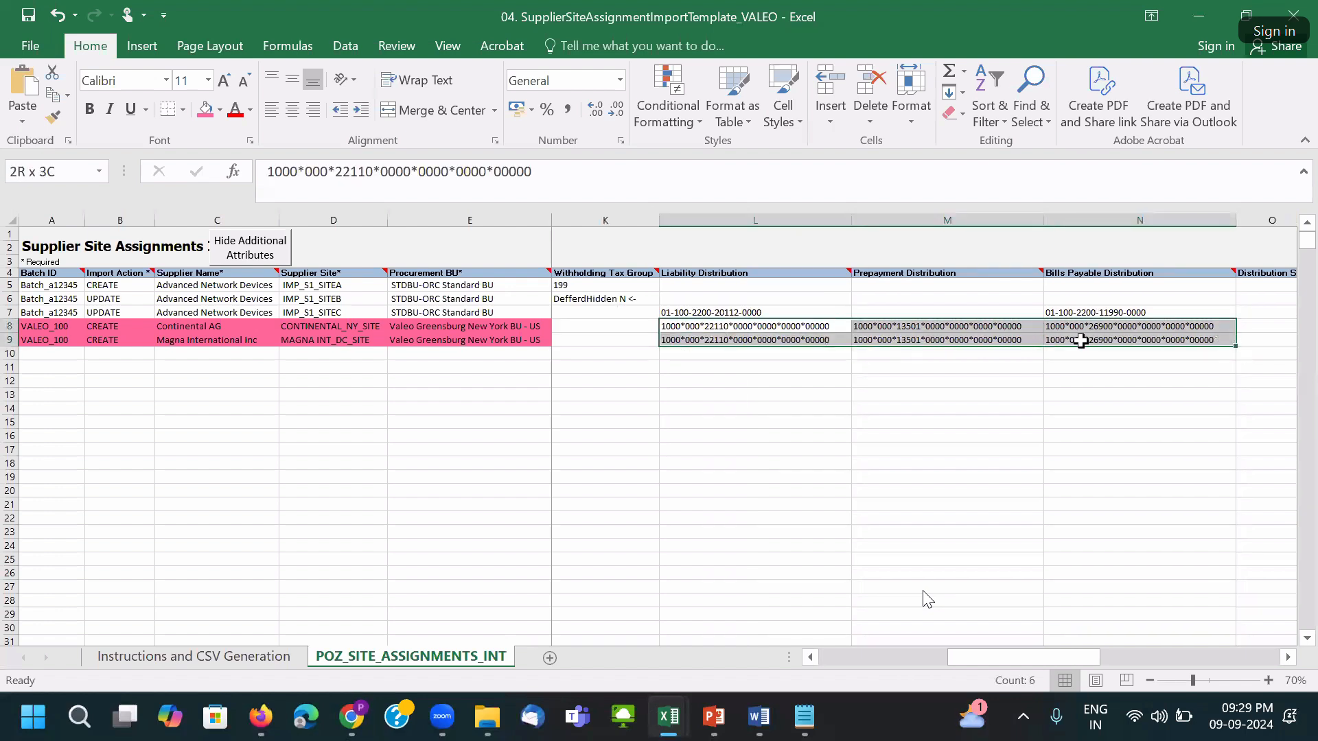
{"action": "left_click", "coordinate": [205, 110]}
{"action": "left_click", "coordinate": [748, 461]}
{"action": "left_click", "coordinate": [735, 330]}
{"action": "key", "text": "ctrl+s"}
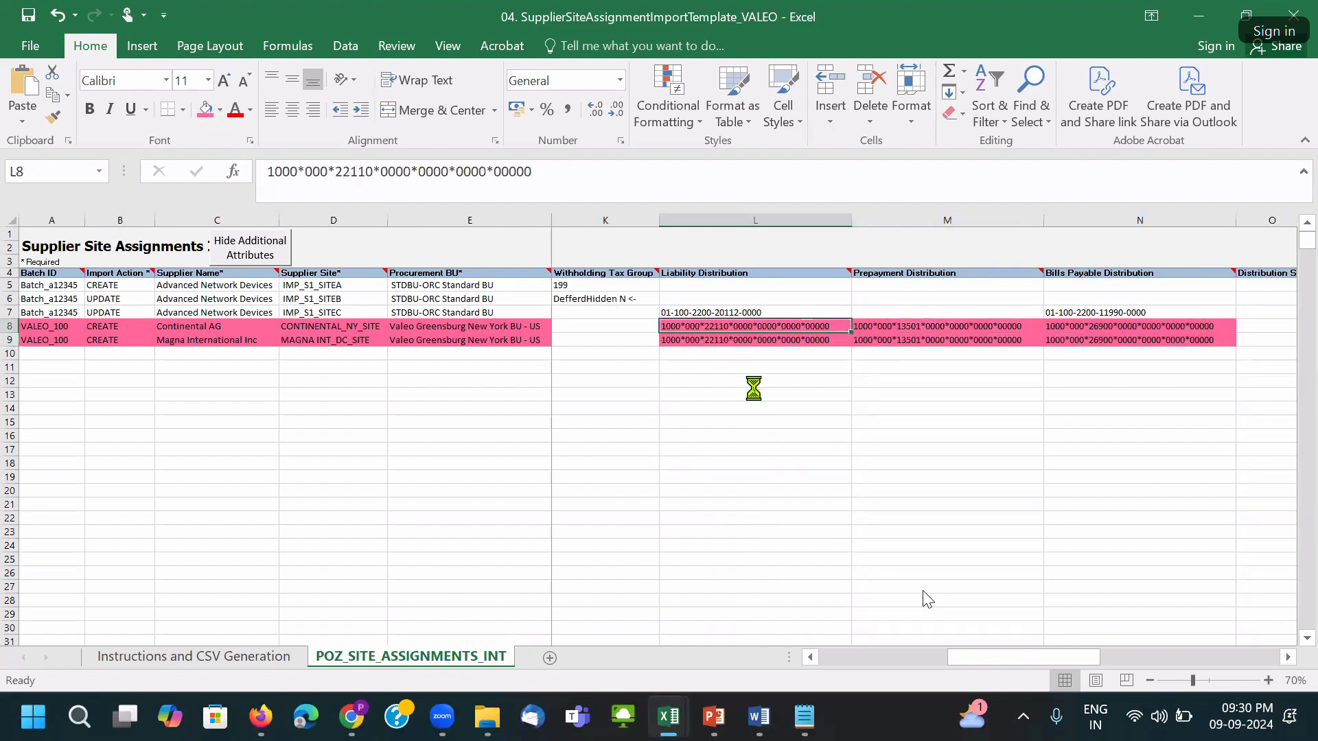
{"action": "left_click", "coordinate": [629, 412]}
Review the liability, prepayment and distribution account values in rows 8 and 9.
{"action": "left_click", "coordinate": [729, 341]}
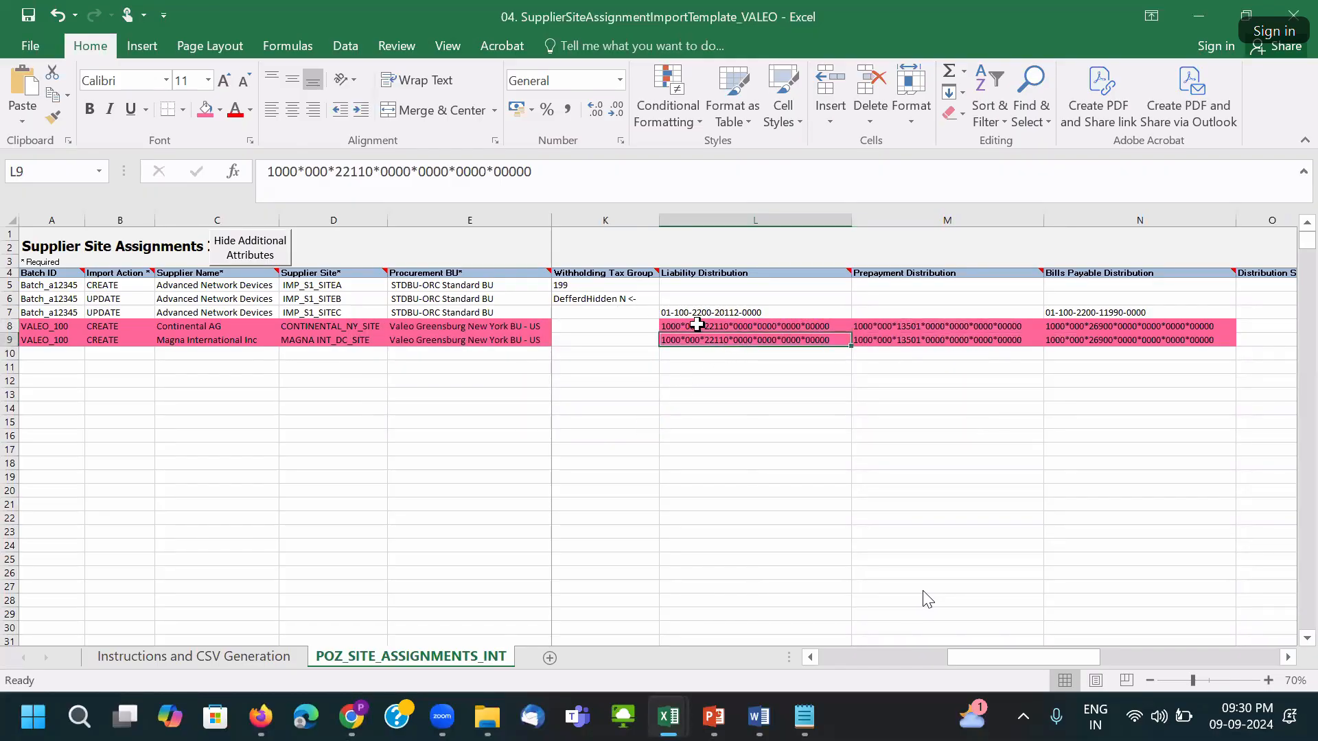
{"action": "left_click_drag", "start_coordinate": [698, 327], "coordinate": [768, 344]}
{"action": "left_click", "coordinate": [703, 408]}
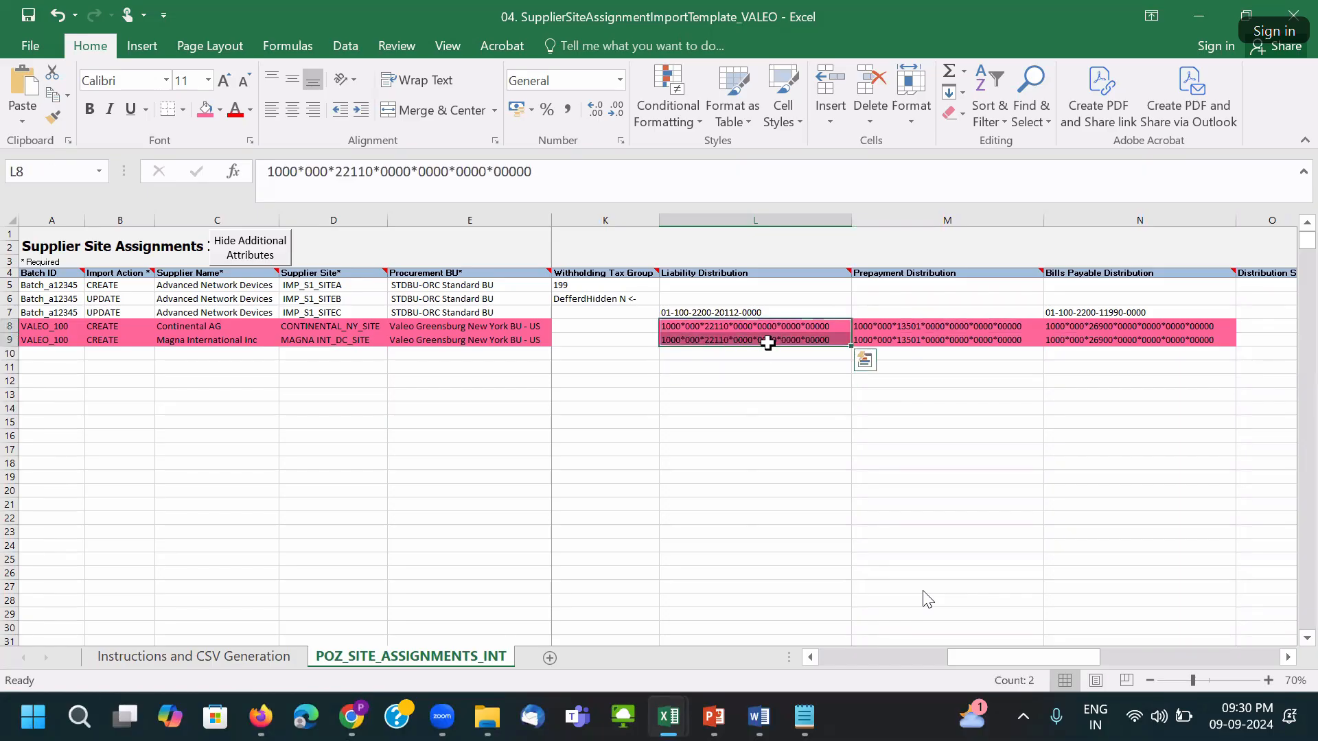
{"action": "left_click", "coordinate": [800, 380]}
{"action": "left_click_drag", "start_coordinate": [755, 326], "coordinate": [1108, 340]}
{"action": "left_click", "coordinate": [817, 382]}
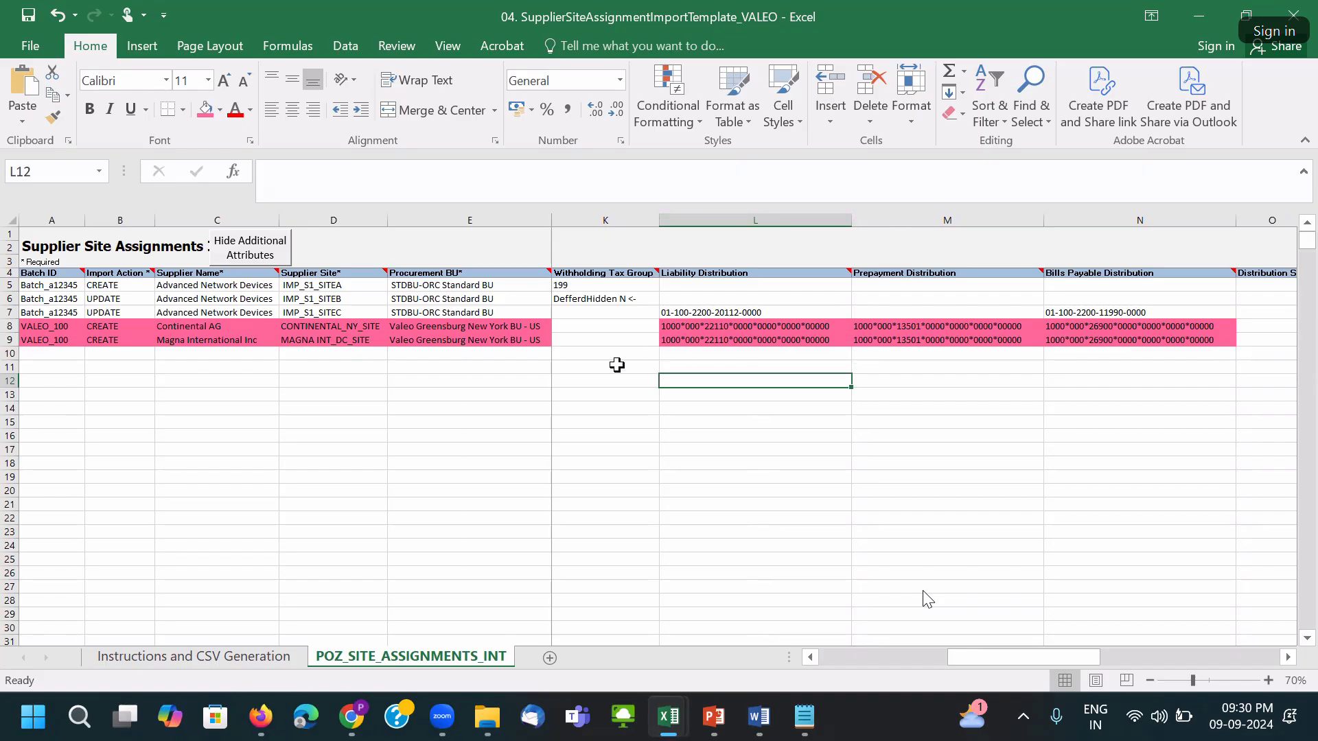
{"action": "left_click", "coordinate": [886, 341]}
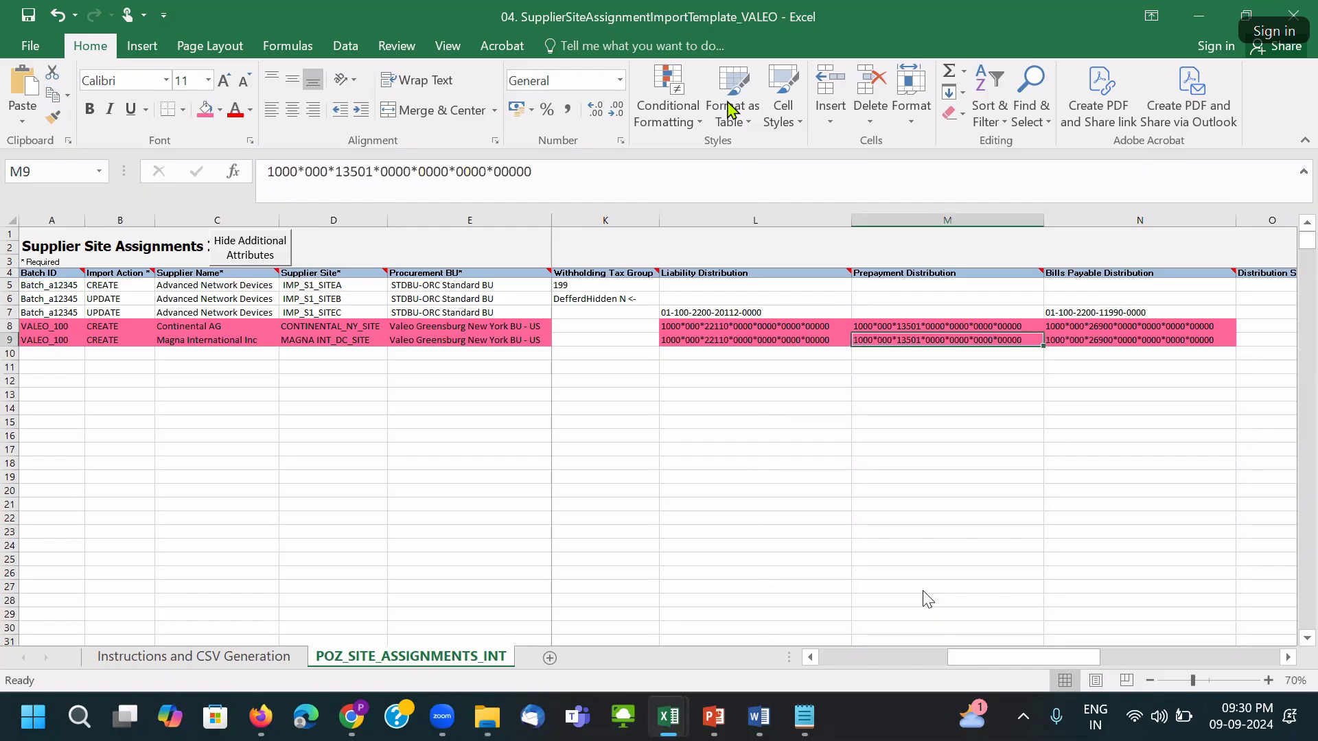
{"action": "left_click_drag", "start_coordinate": [11, 285], "coordinate": [26, 309]}
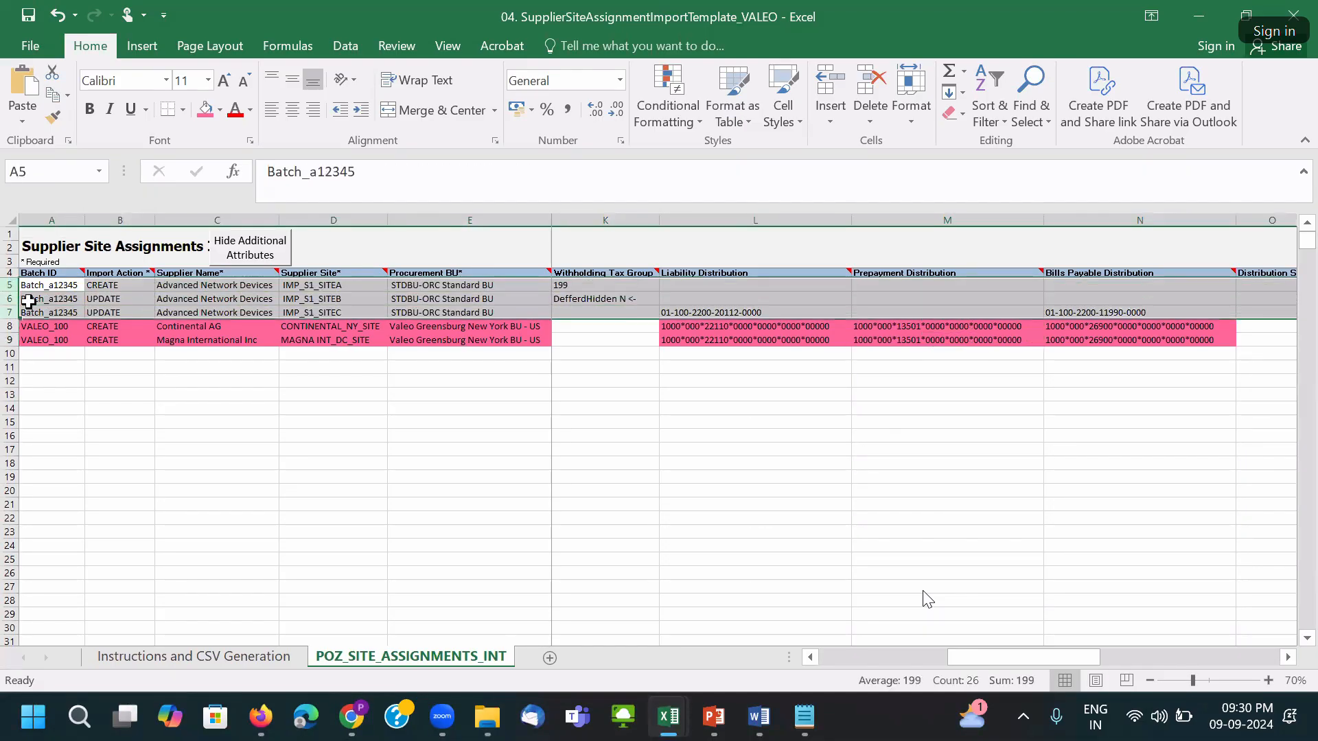
{"action": "right_click", "coordinate": [11, 286]}
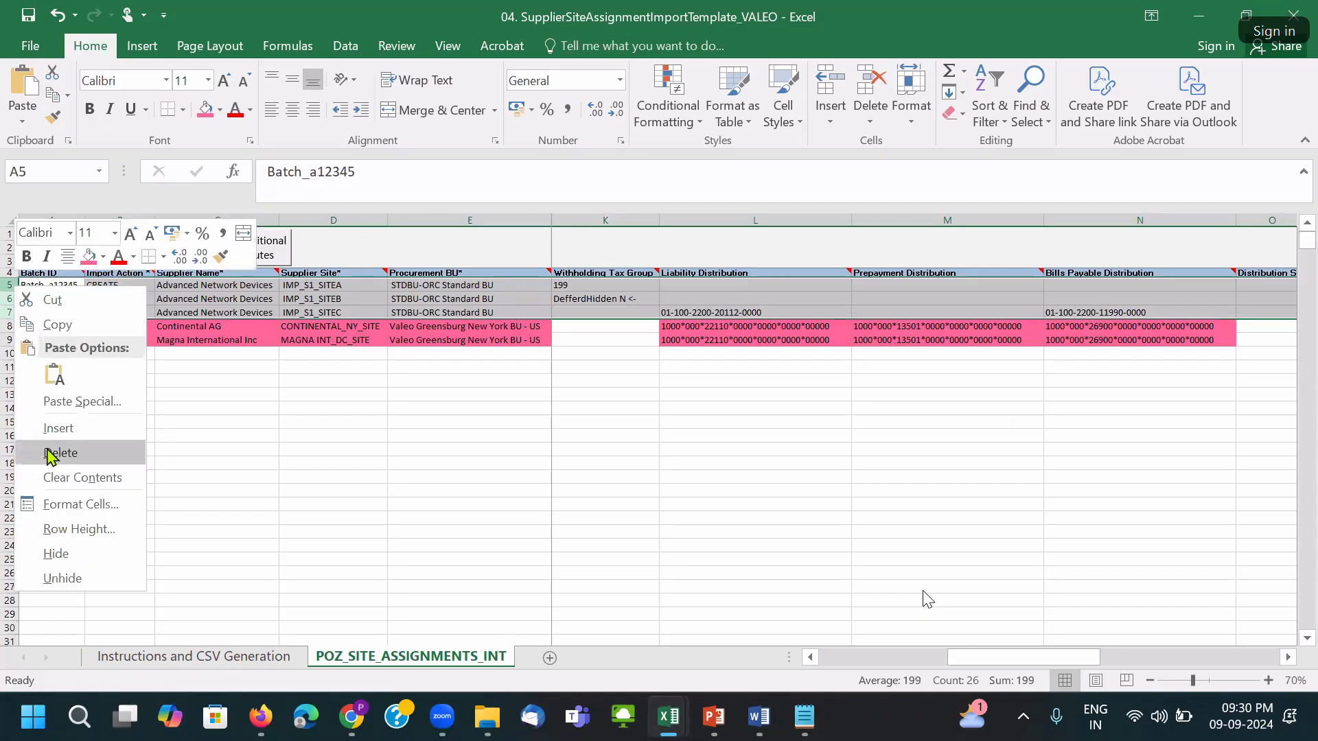
{"action": "left_click", "coordinate": [50, 453]}
{"action": "left_click", "coordinate": [8, 285]}
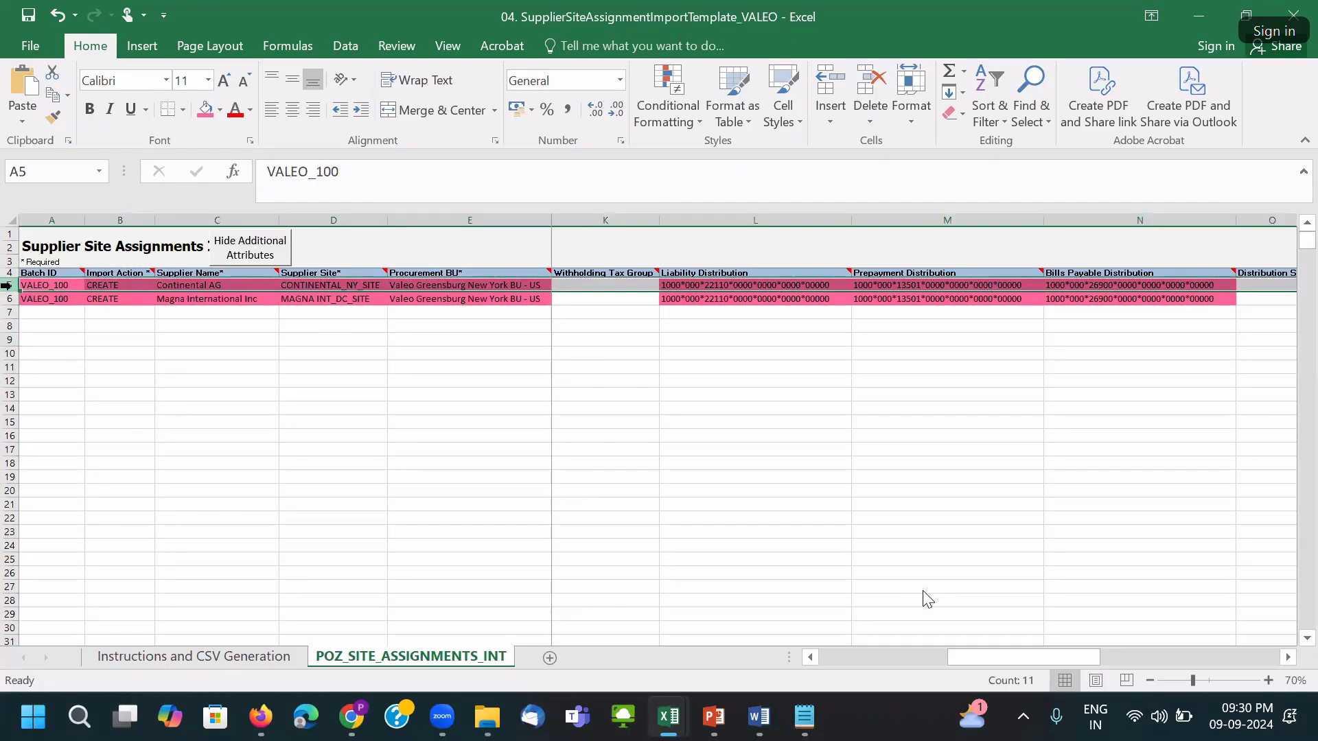
{"action": "left_click", "coordinate": [776, 353]}
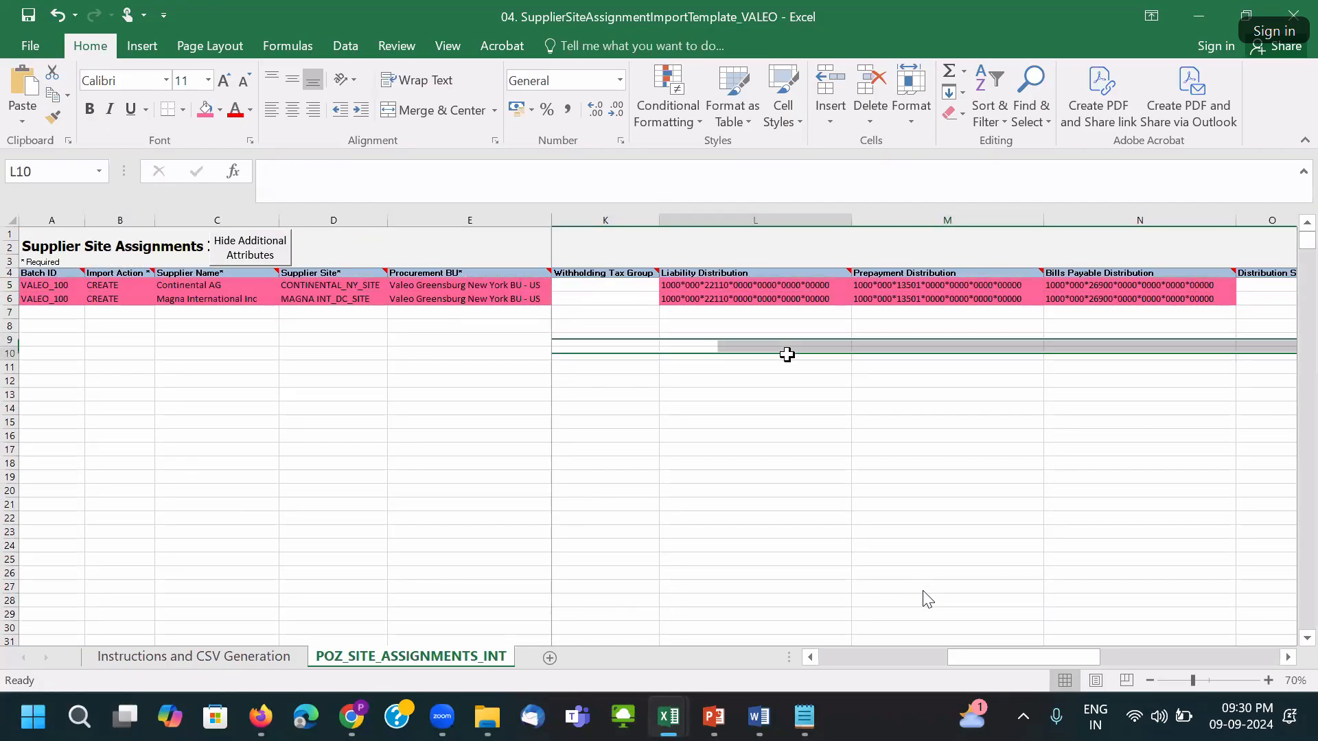
{"action": "left_click", "coordinate": [617, 325]}
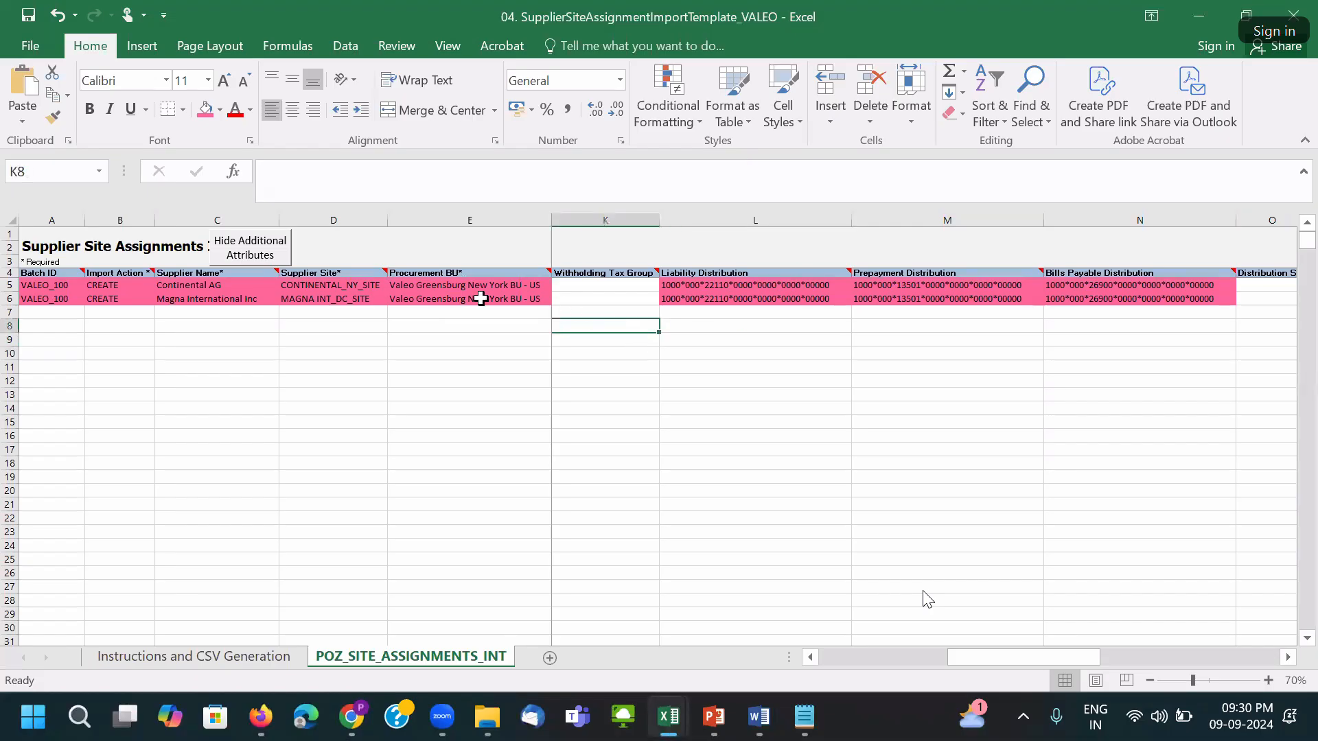
{"action": "left_click", "coordinate": [13, 220]}
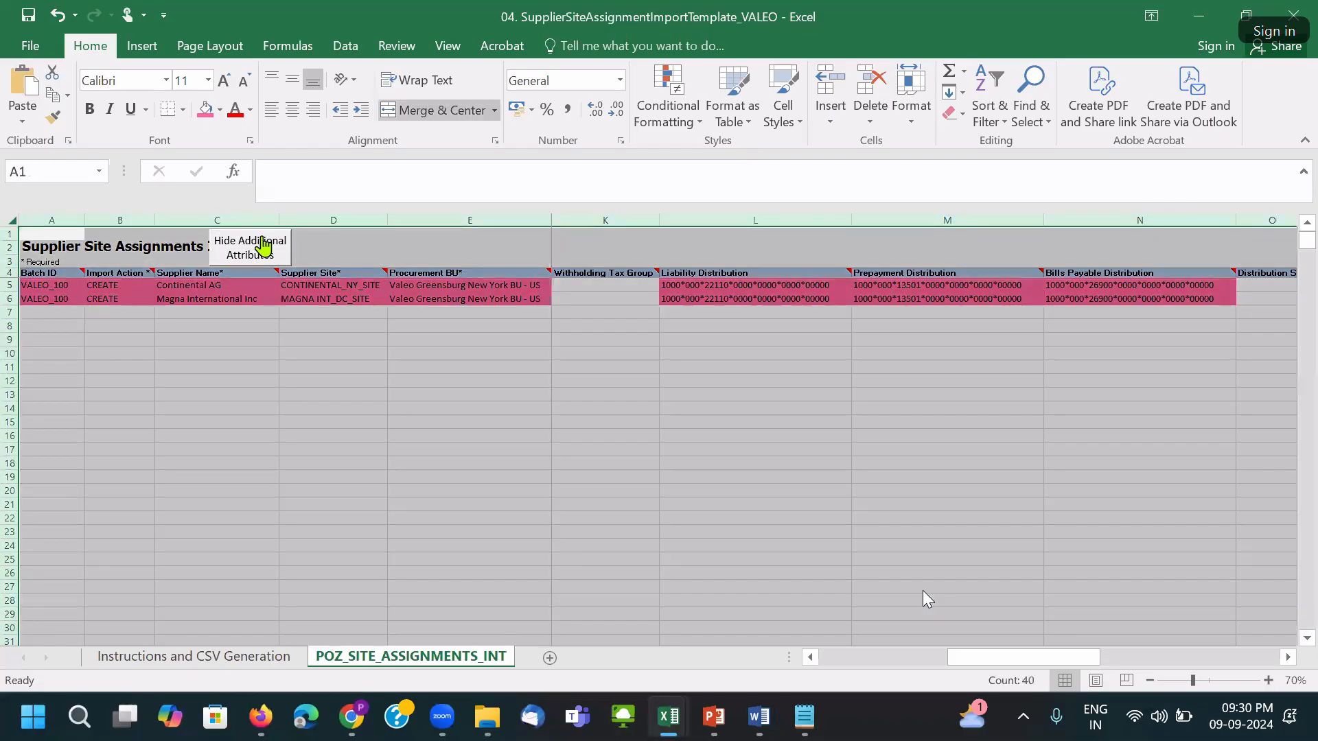
{"action": "double_click", "coordinate": [383, 221]}
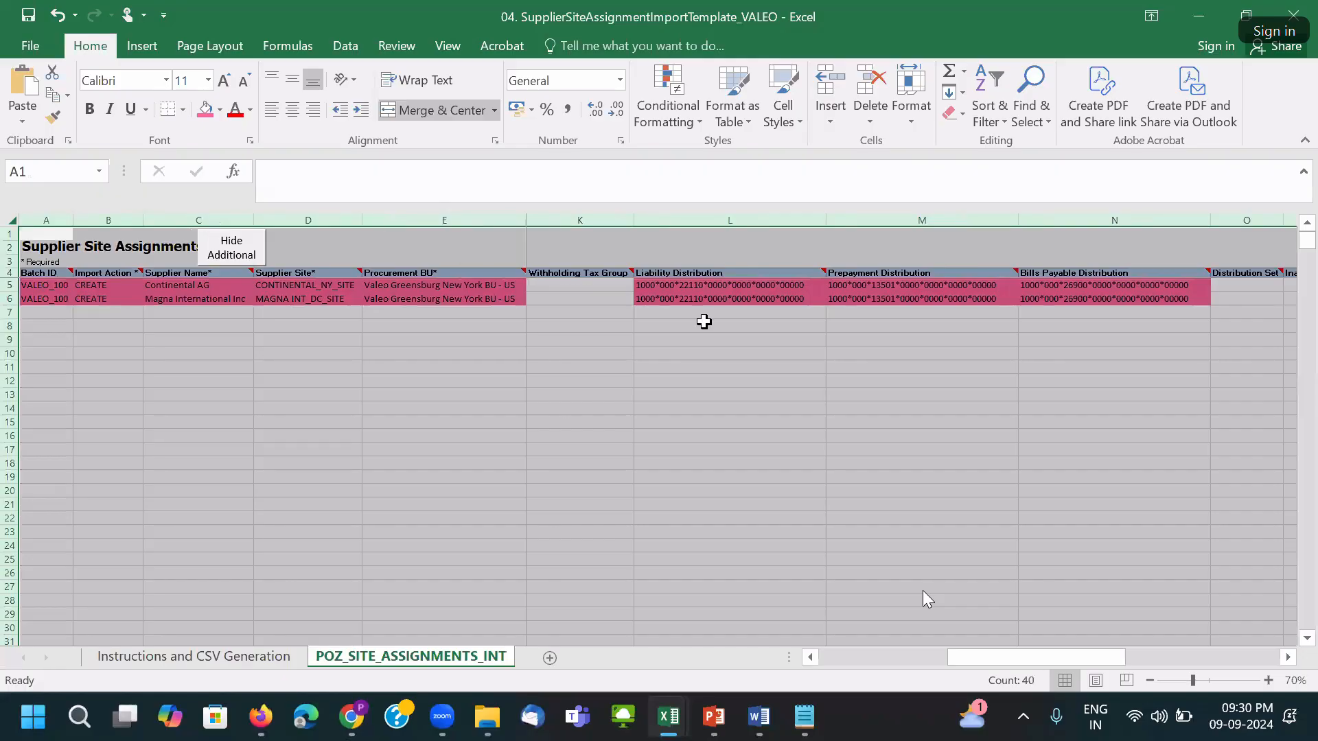
{"action": "left_click", "coordinate": [697, 288]}
{"action": "left_click_drag", "start_coordinate": [1014, 658], "coordinate": [723, 658]}
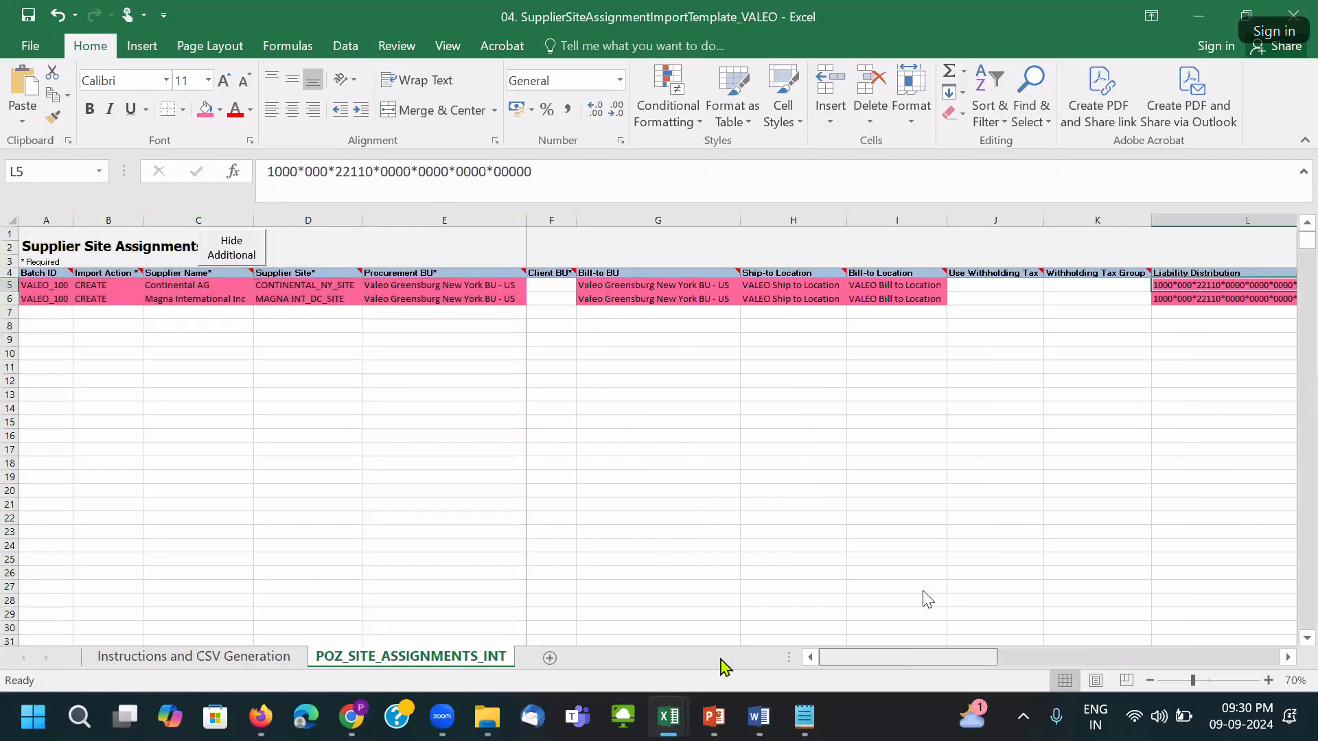
{"action": "left_click", "coordinate": [617, 327]}
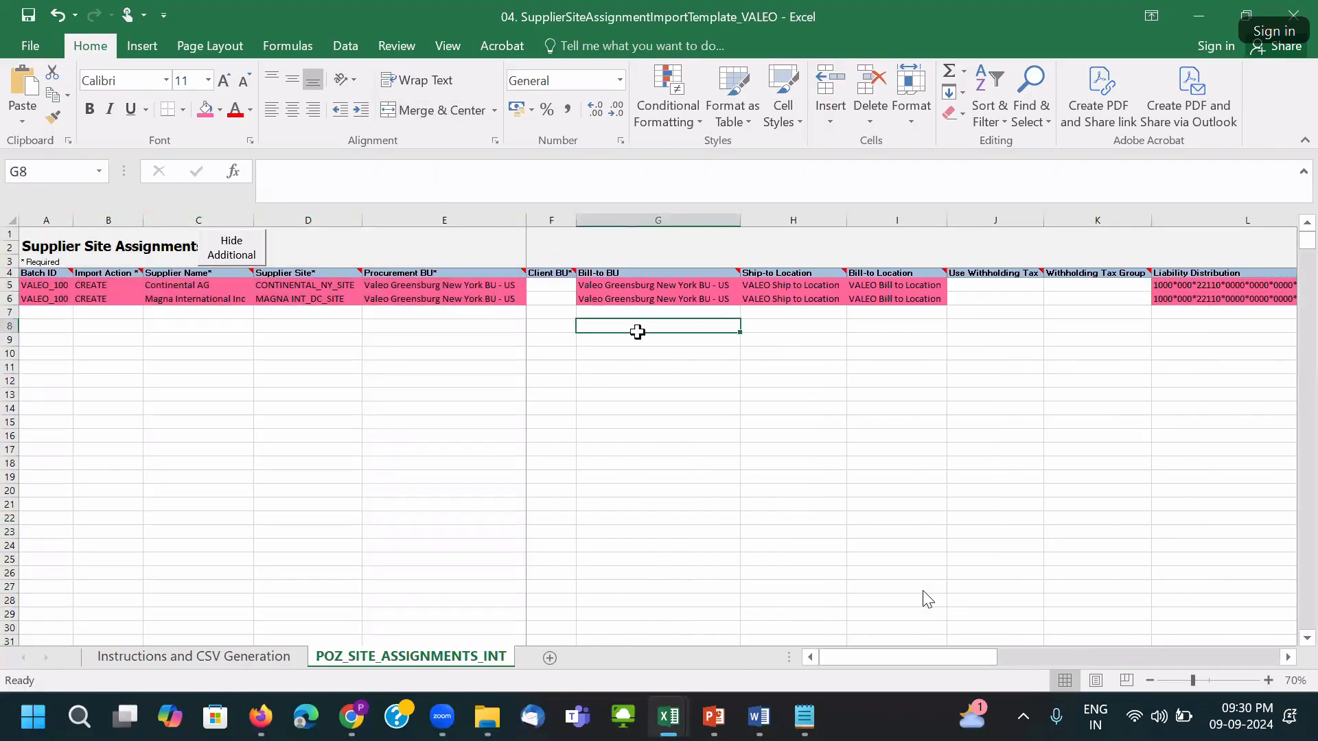
{"action": "left_click", "coordinate": [6, 287]}
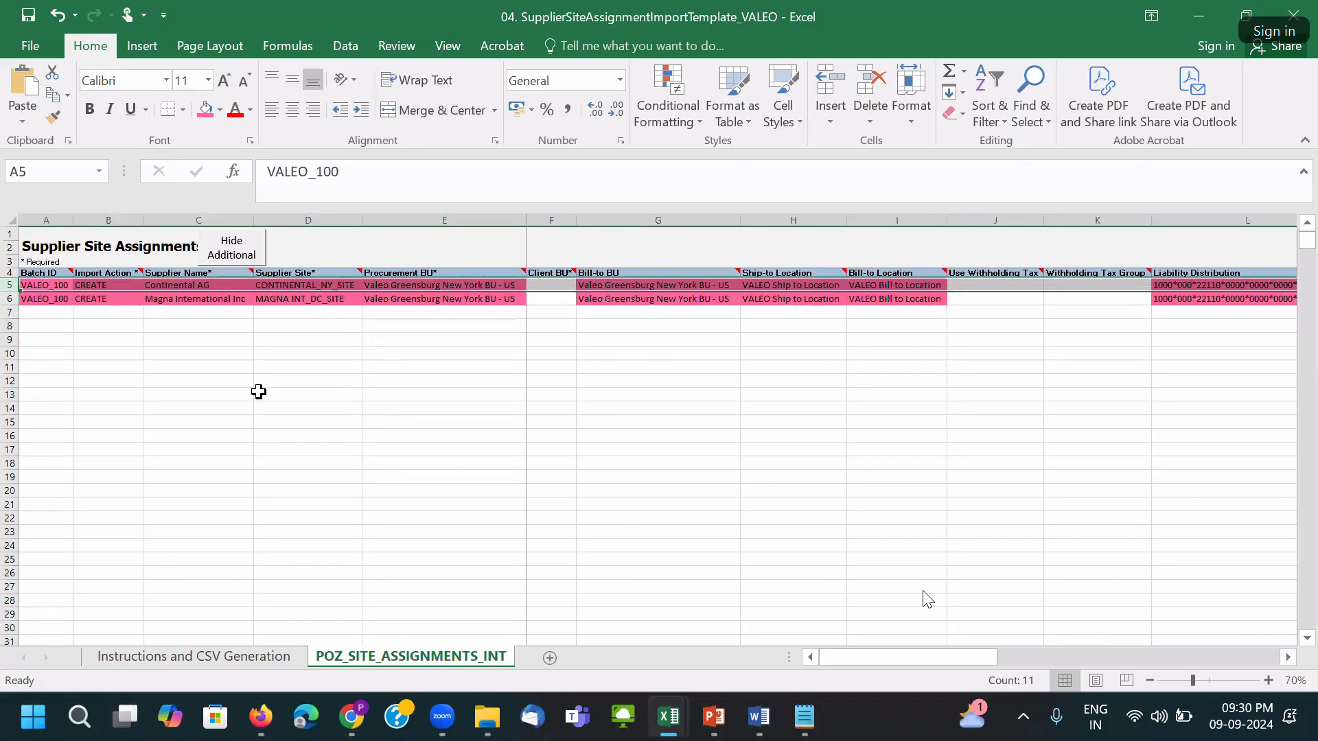
Copy the Procurement BU values into Client BU for both supplier rows and autofit column F.
{"action": "left_click", "coordinate": [550, 285]}
{"action": "left_click_drag", "start_coordinate": [577, 219], "coordinate": [647, 221]}
{"action": "left_click_drag", "start_coordinate": [439, 286], "coordinate": [446, 297]}
{"action": "key", "text": "ctrl+c"}
{"action": "left_click", "coordinate": [557, 287]}
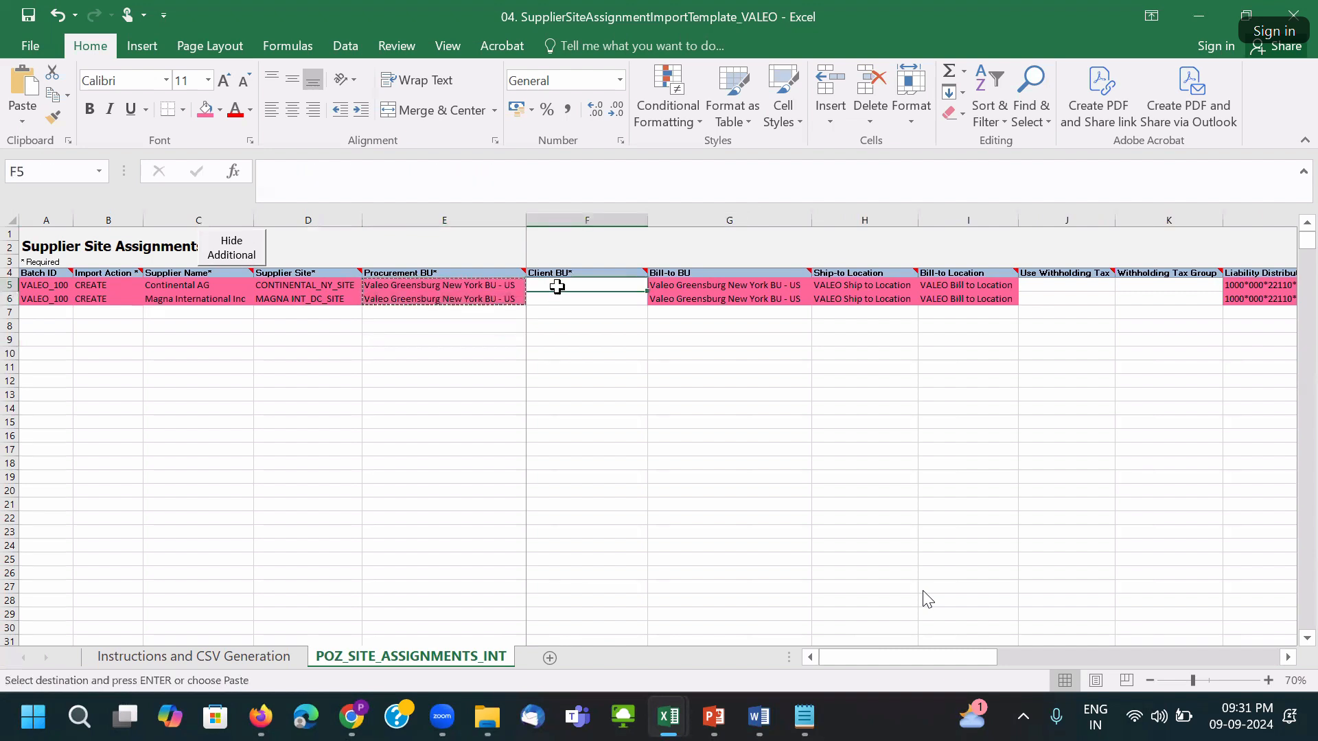
{"action": "key", "text": "ctrl+v"}
{"action": "double_click", "coordinate": [651, 225]}
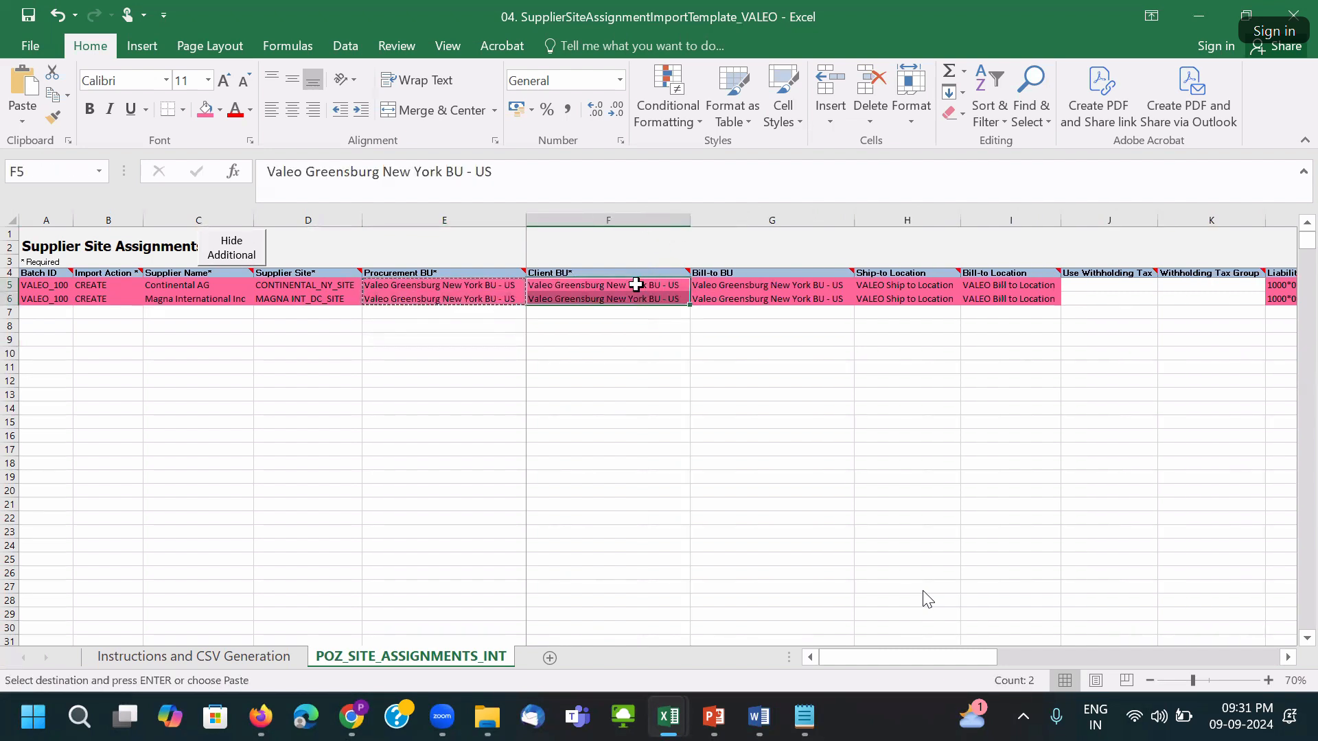
Inspect the remaining columns of the Continental AG row, including Distribution Set.
{"action": "left_click", "coordinate": [10, 285]}
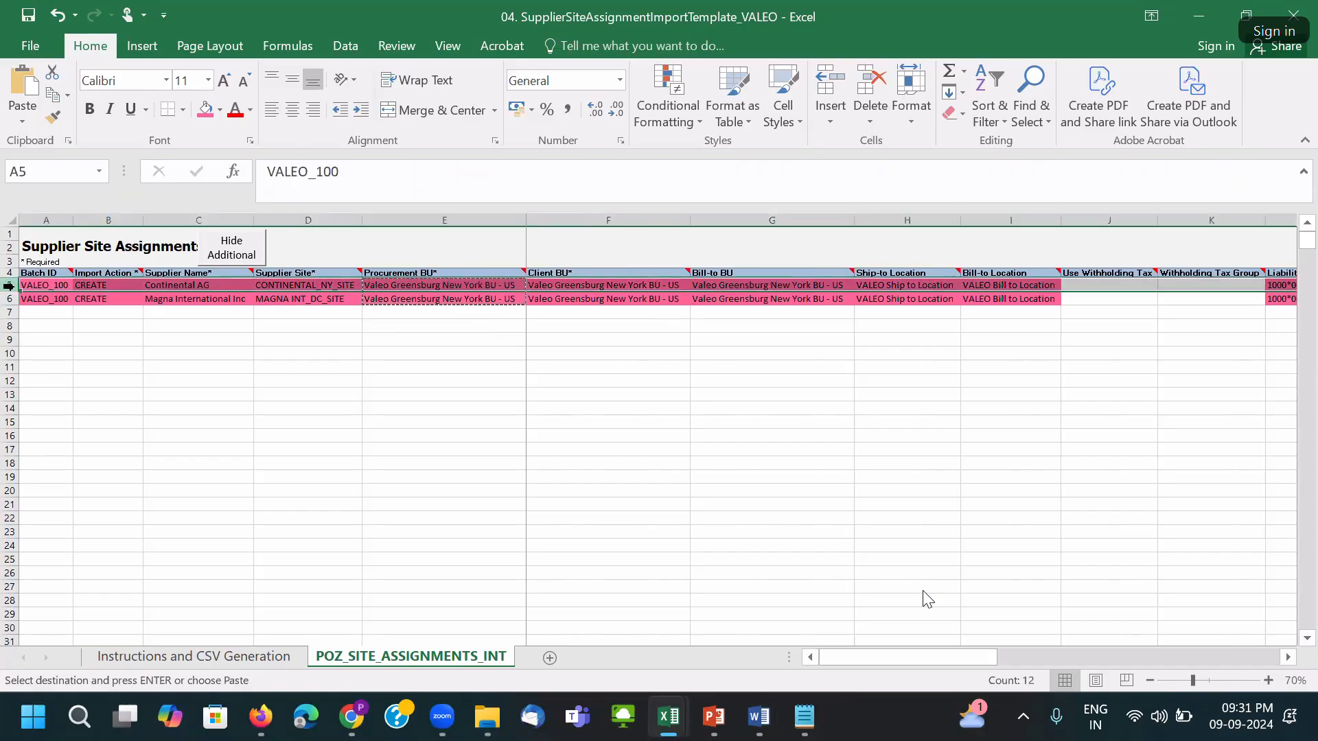
{"action": "left_click", "coordinate": [789, 451]}
{"action": "left_click", "coordinate": [1081, 286]}
{"action": "key", "text": "Right"}
{"action": "key", "text": "Right"}
{"action": "key", "text": "Right"}
{"action": "key", "text": "Right"}
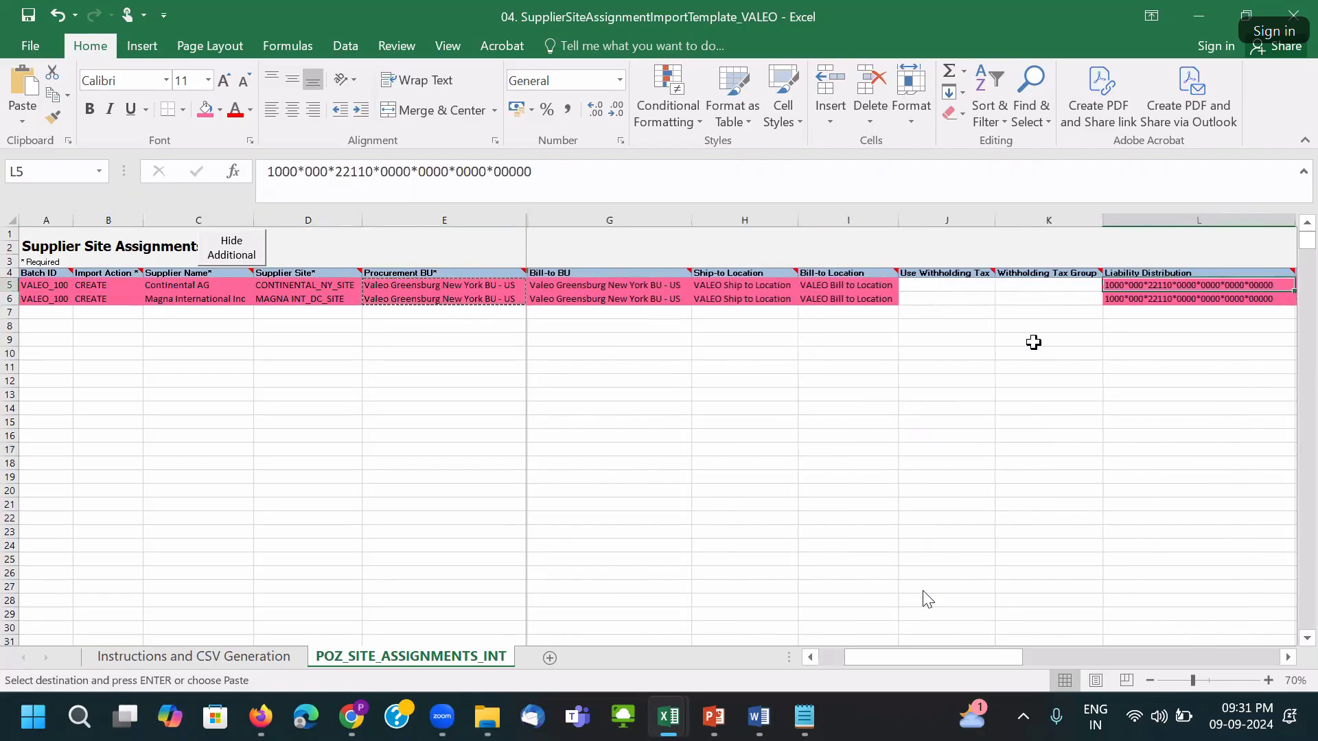
{"action": "key", "text": "Right"}
{"action": "key", "text": "Right"}
{"action": "key", "text": "Right"}
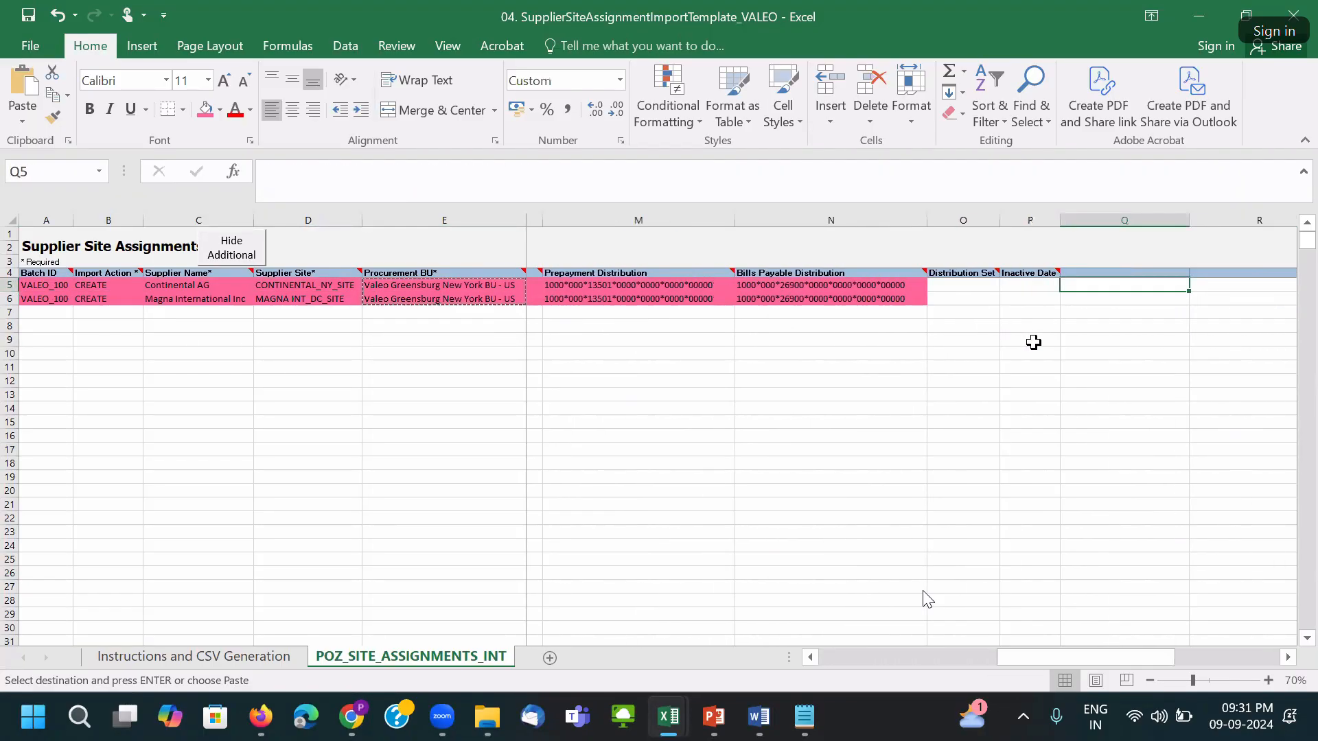
{"action": "left_click", "coordinate": [959, 276]}
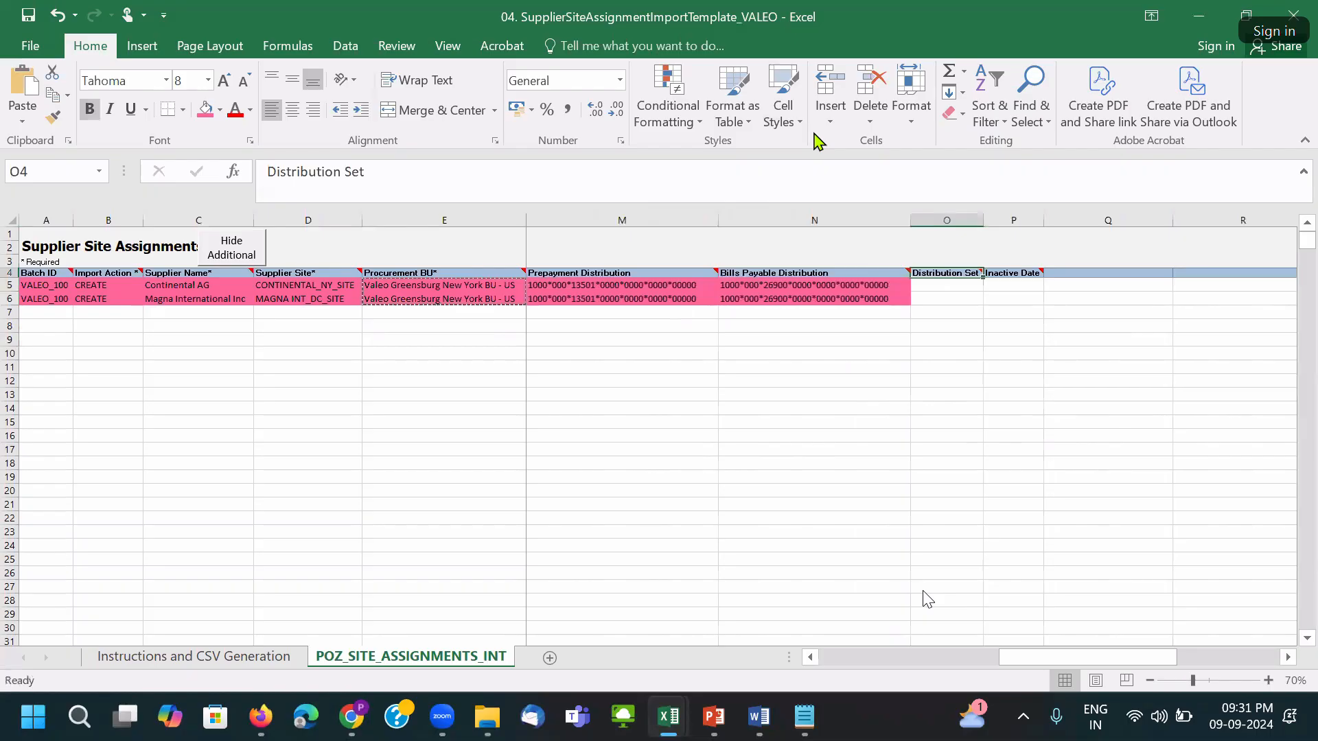
{"action": "left_click_drag", "start_coordinate": [1082, 658], "coordinate": [694, 647]}
{"action": "left_click", "coordinate": [891, 440]}
Set Use Withholding Tax to N for Continental AG, copy it to Magna, and save.
{"action": "left_click", "coordinate": [1148, 286]}
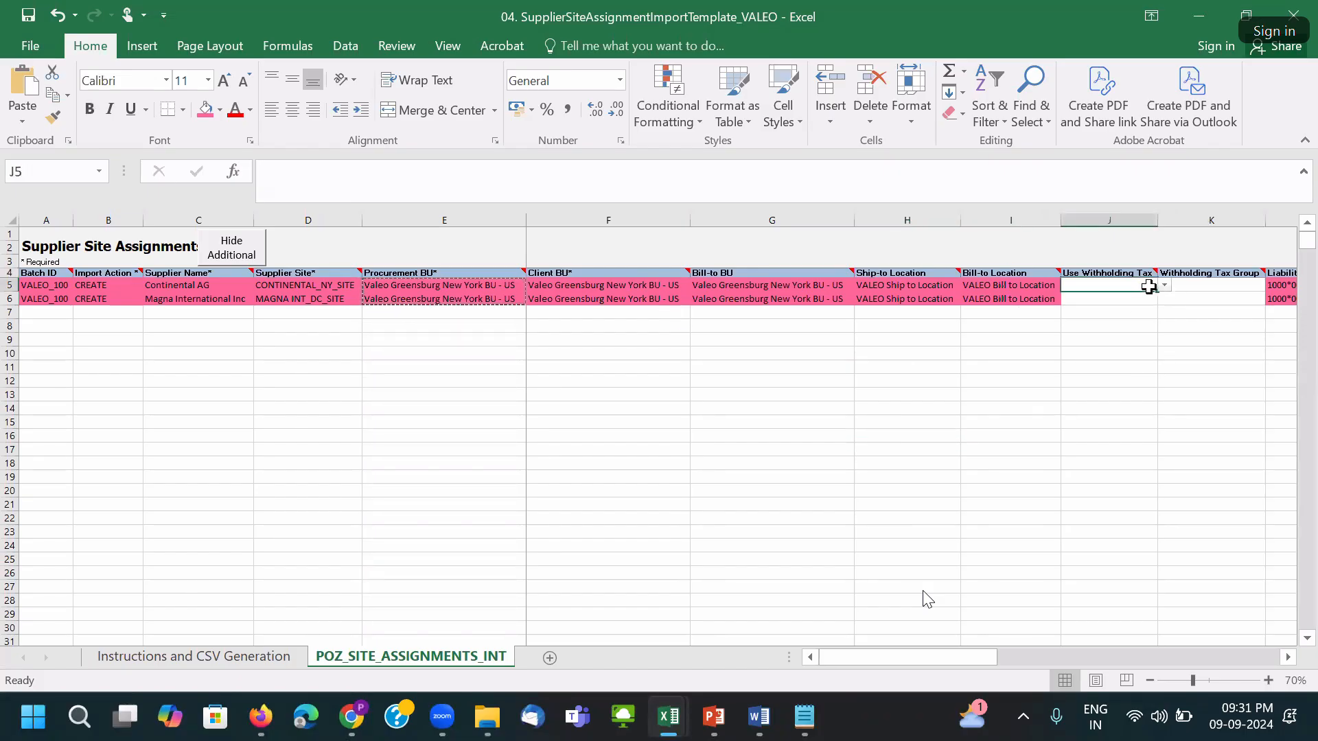
{"action": "left_click", "coordinate": [1165, 289]}
{"action": "left_click", "coordinate": [1150, 300]}
{"action": "left_click", "coordinate": [1155, 299]}
{"action": "left_click", "coordinate": [1154, 286]}
{"action": "left_click", "coordinate": [1165, 285]}
{"action": "left_click", "coordinate": [1141, 307]}
{"action": "key", "text": "ctrl+c"}
{"action": "left_click", "coordinate": [1115, 302]}
{"action": "key", "text": "ctrl+v"}
{"action": "key", "text": "ctrl+s"}
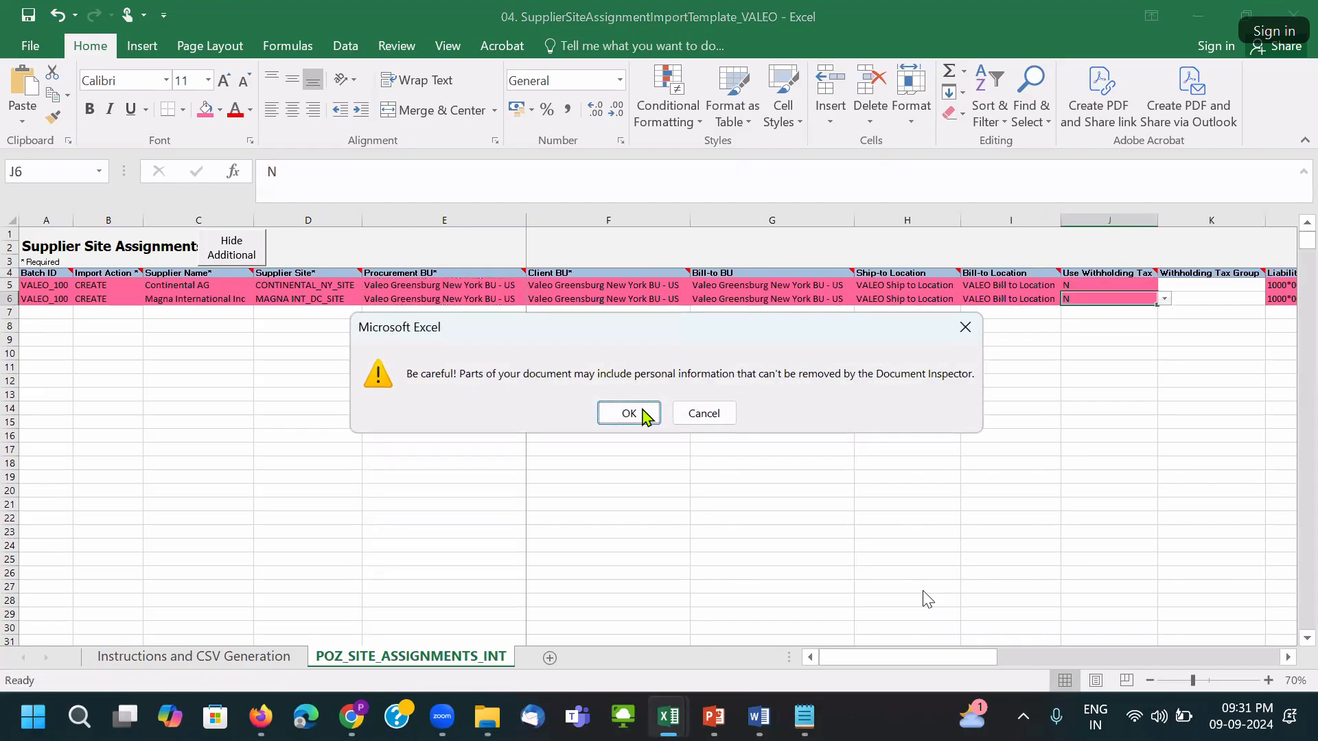
{"action": "left_click", "coordinate": [627, 411]}
Scroll through the sheet and save again, accepting the personal information warning.
{"action": "left_click", "coordinate": [1040, 355]}
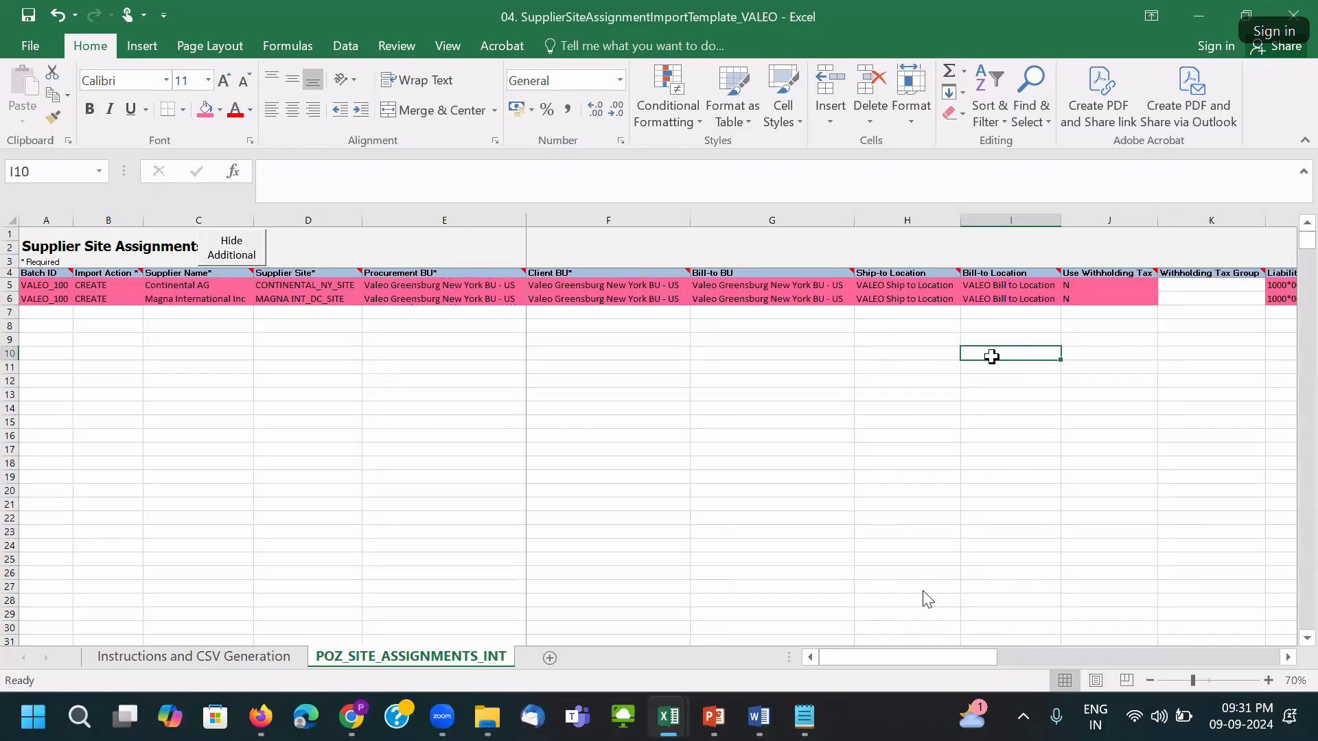
{"action": "scroll", "coordinate": [999, 364], "scroll_direction": "down", "scroll_amount": 1}
{"action": "key", "text": "ctrl+s"}
{"action": "key", "text": "Return"}
{"action": "key", "text": "Down"}
{"action": "key", "text": "Down"}
{"action": "scroll", "coordinate": [1077, 389], "scroll_direction": "up", "scroll_amount": 1}
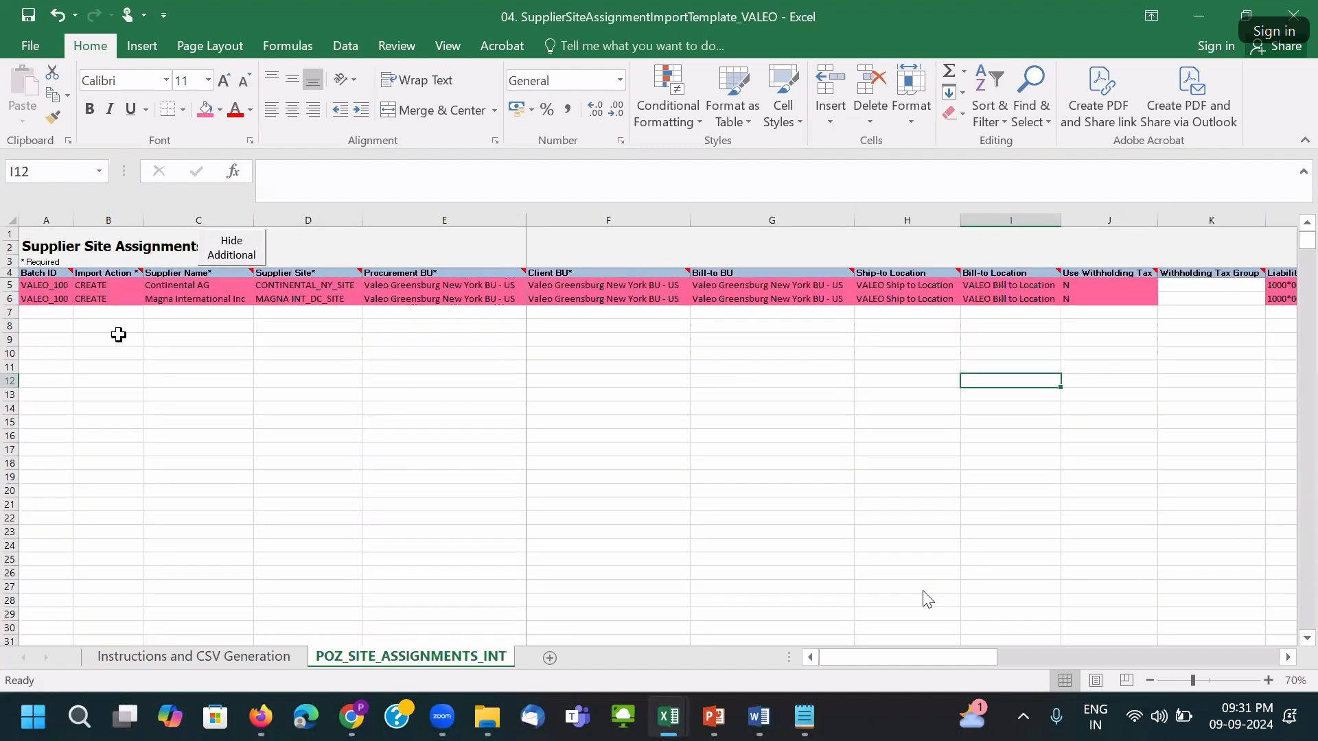
Check the Continental AG CREATE row and save twice more, dismissing each warning.
{"action": "left_click", "coordinate": [14, 220]}
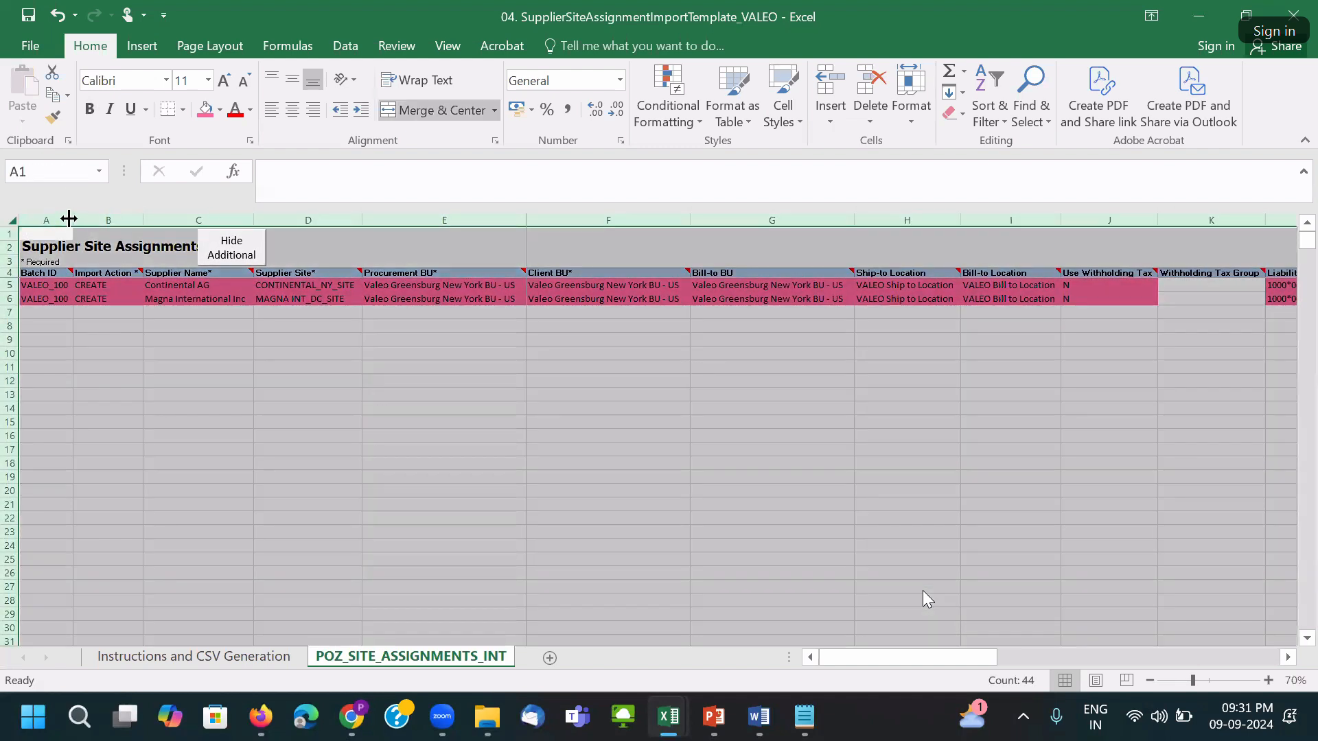
{"action": "left_click", "coordinate": [104, 286]}
{"action": "key", "text": "ctrl+s"}
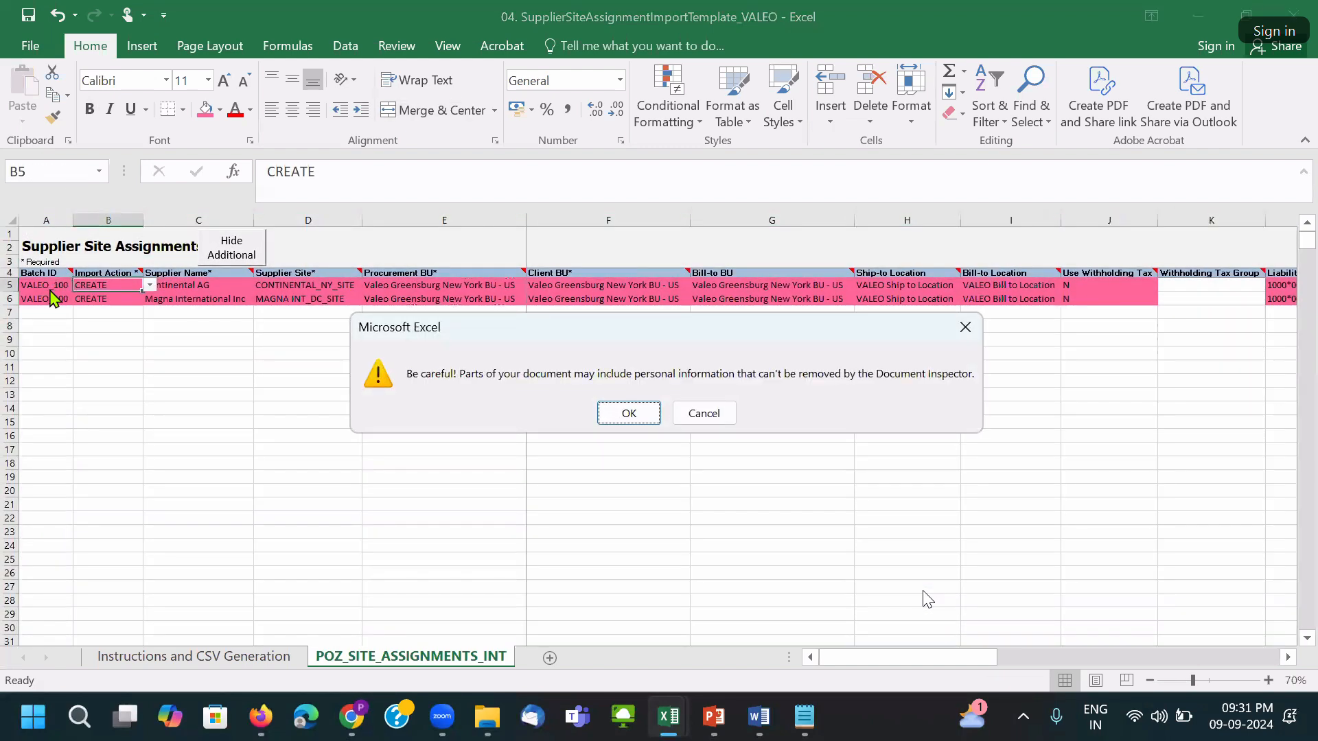
{"action": "left_click", "coordinate": [629, 412]}
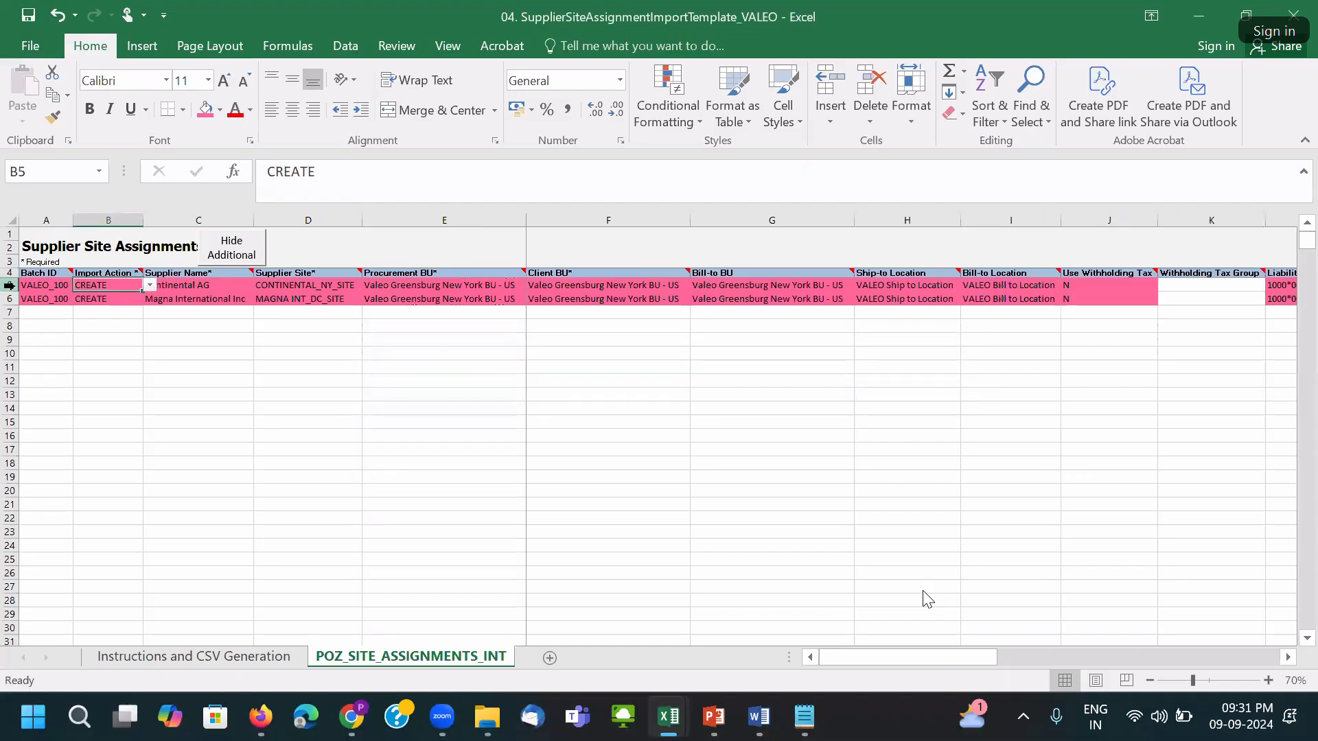
{"action": "left_click", "coordinate": [9, 284]}
{"action": "left_click", "coordinate": [695, 531]}
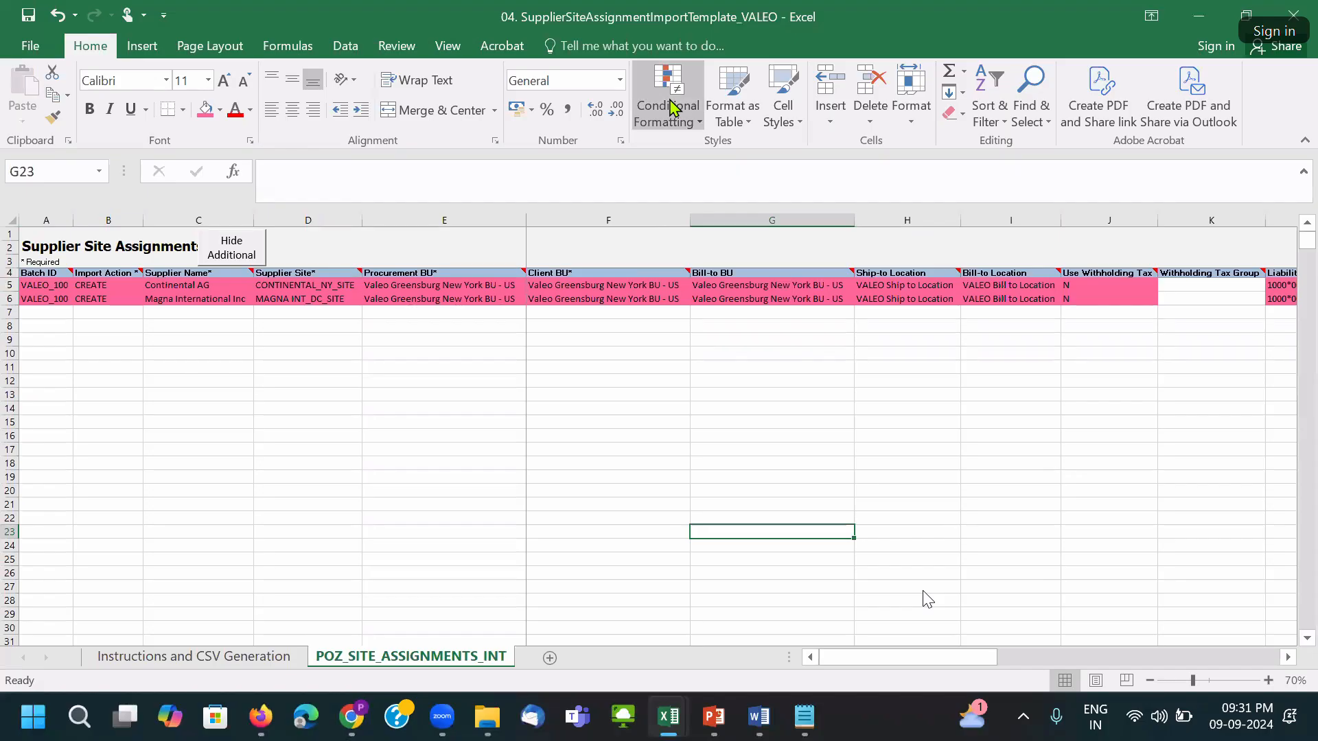
{"action": "key", "text": "ctrl+s"}
{"action": "left_click", "coordinate": [626, 412]}
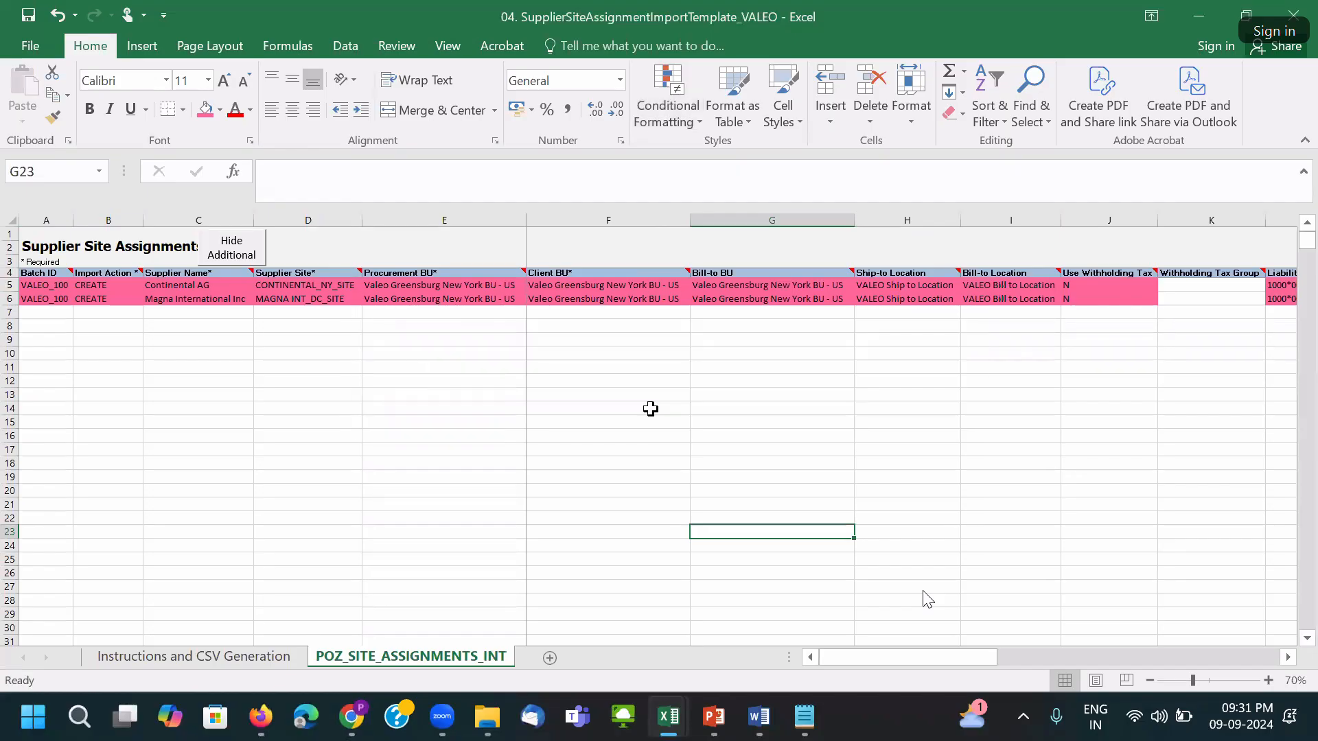
Open 05 SupplierContactImportTemplate and show additional attributes on the POZ_SUP_CONTACTS sheet.
{"action": "mouse_move", "coordinate": [487, 717]}
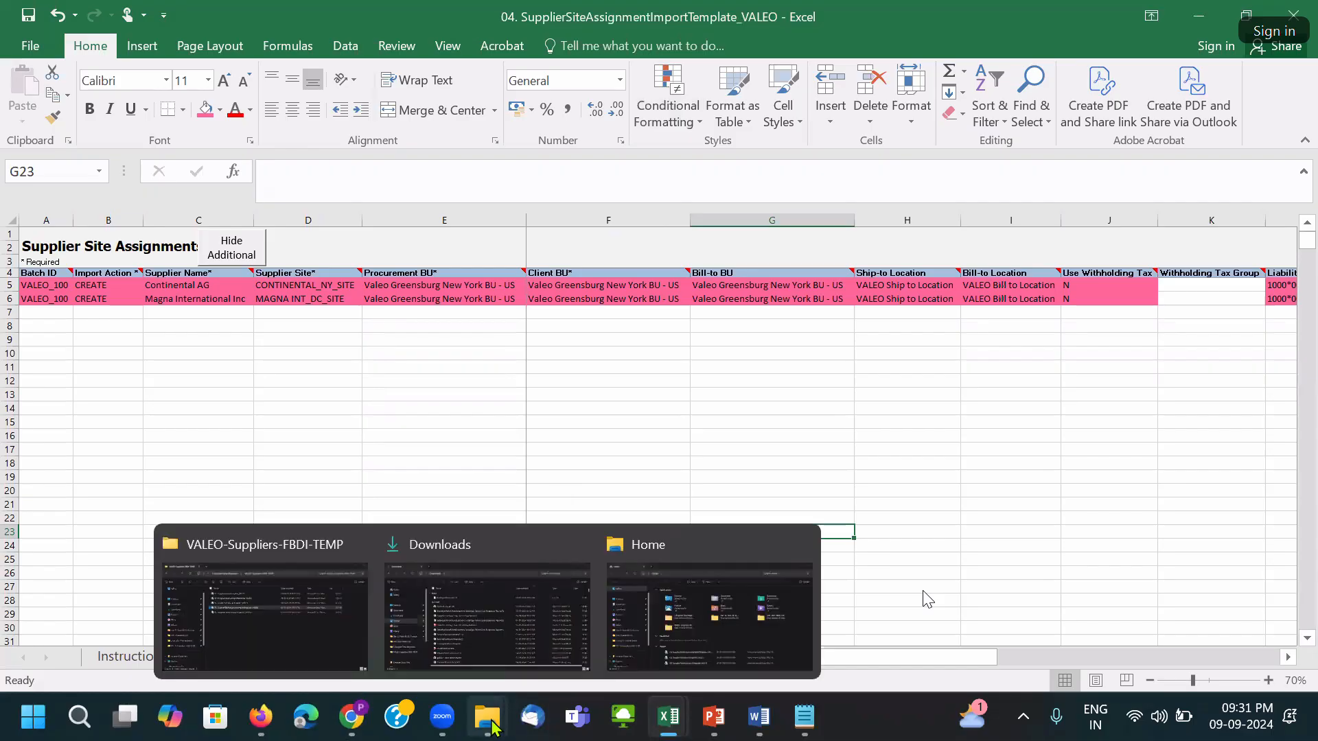
{"action": "left_click", "coordinate": [265, 614]}
{"action": "double_click", "coordinate": [443, 316]}
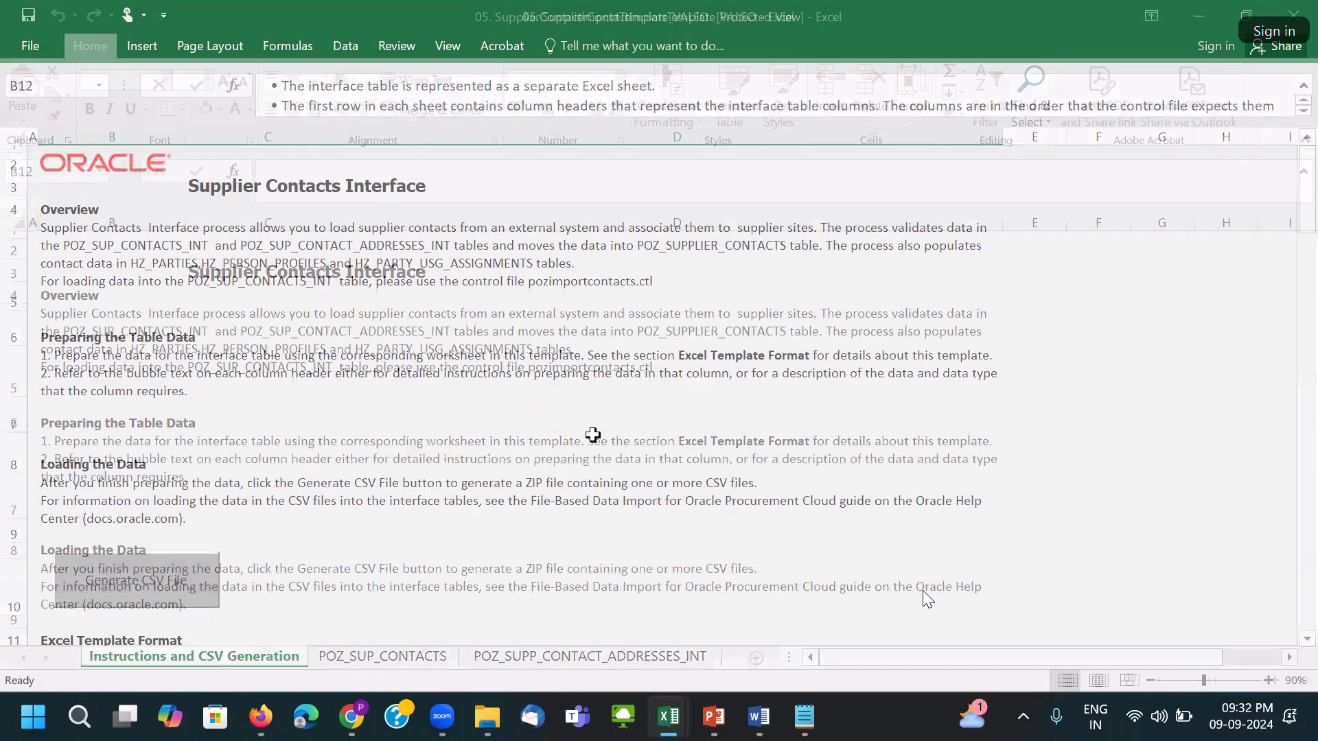
{"action": "left_click", "coordinate": [382, 657]}
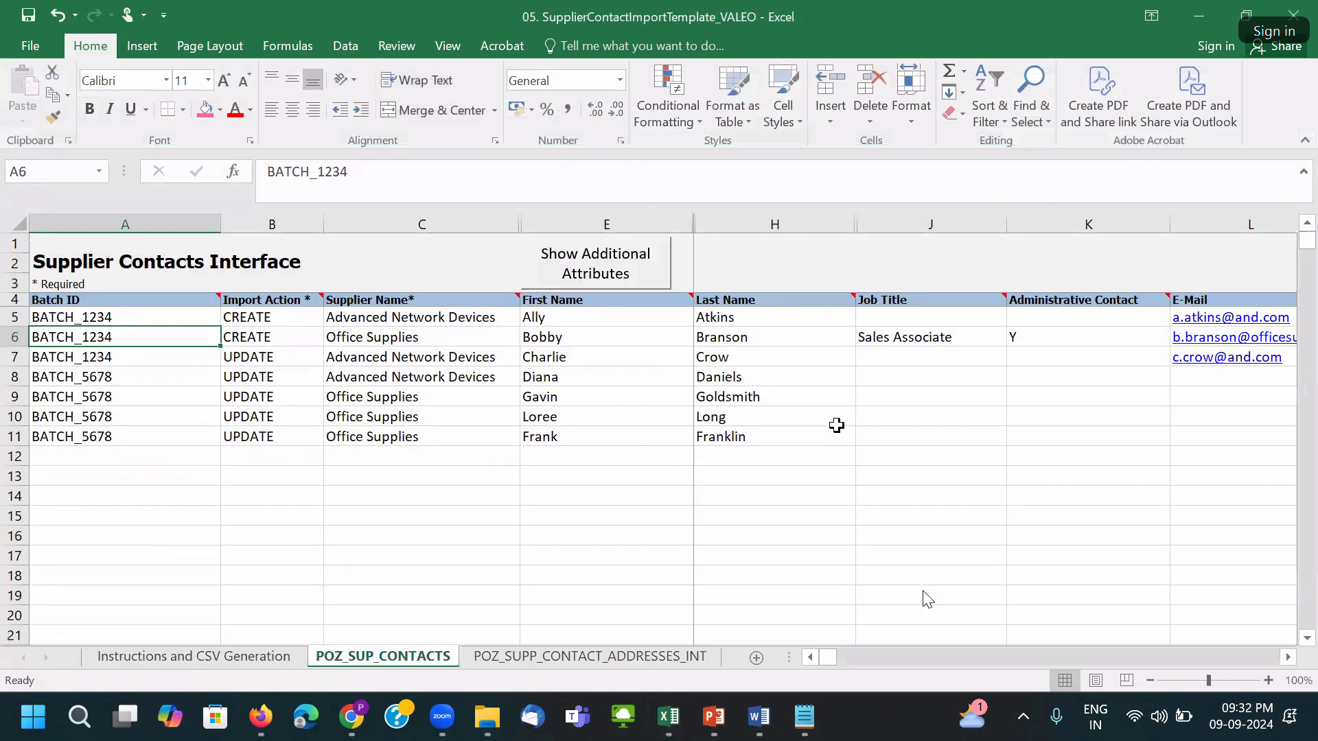
{"action": "left_click", "coordinate": [582, 259]}
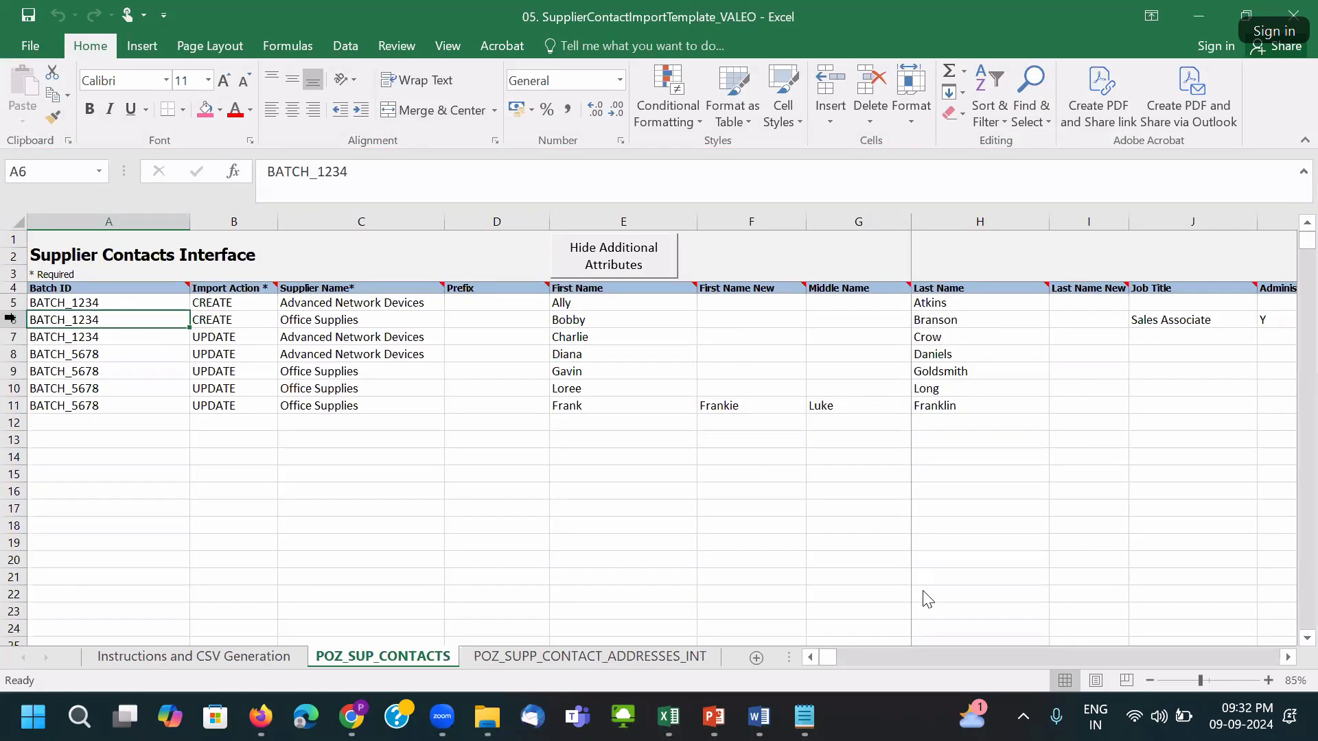
Check the addresses sheet, select empty row A13 on contacts, then return to workbook 04.
{"action": "left_click", "coordinate": [589, 657]}
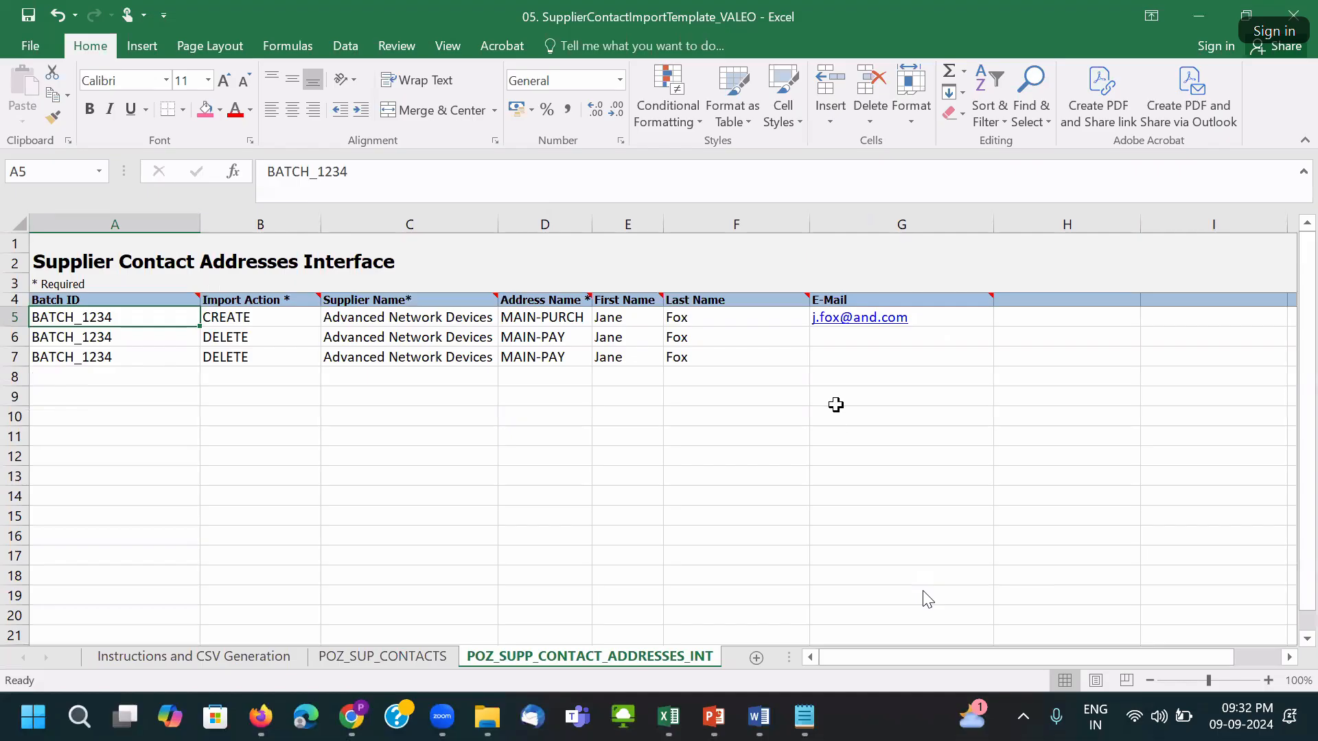
{"action": "left_click", "coordinate": [747, 401]}
{"action": "key", "text": "ctrl+Home"}
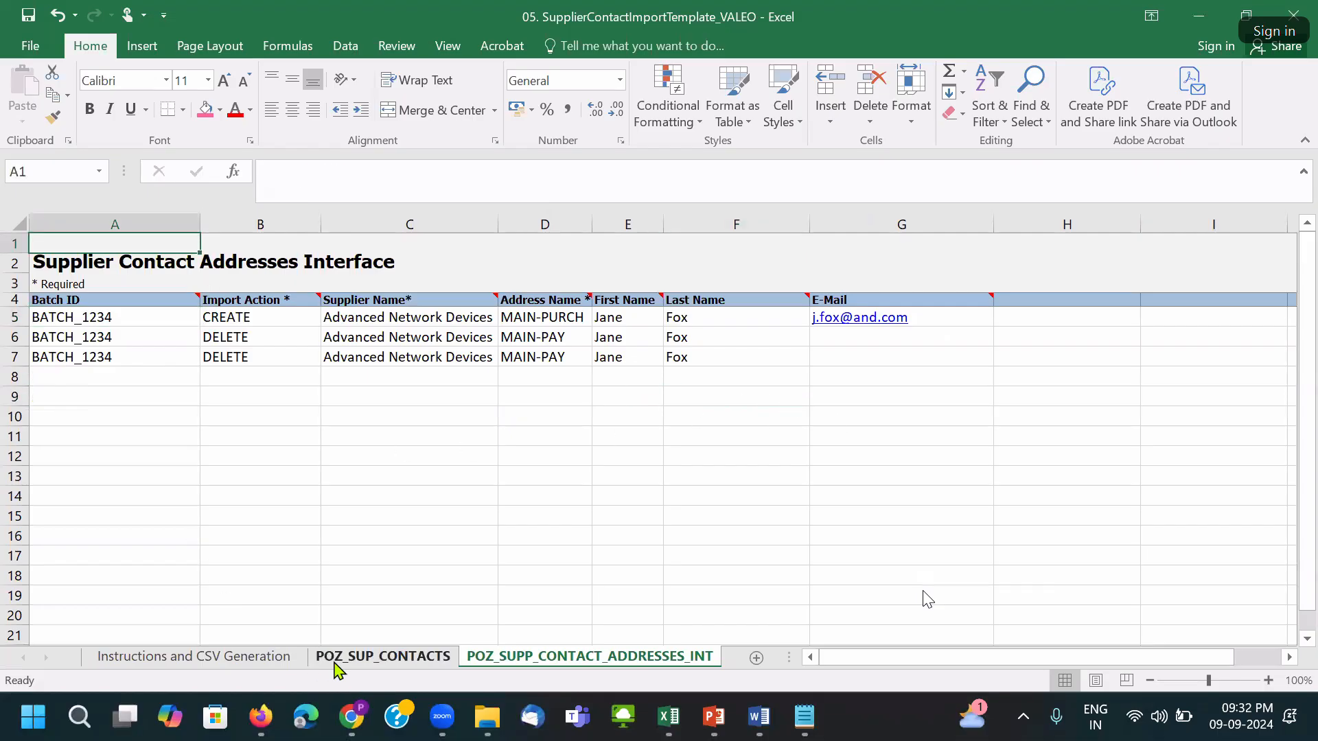
{"action": "left_click", "coordinate": [339, 661]}
{"action": "left_click", "coordinate": [344, 356]}
{"action": "left_click", "coordinate": [162, 443]}
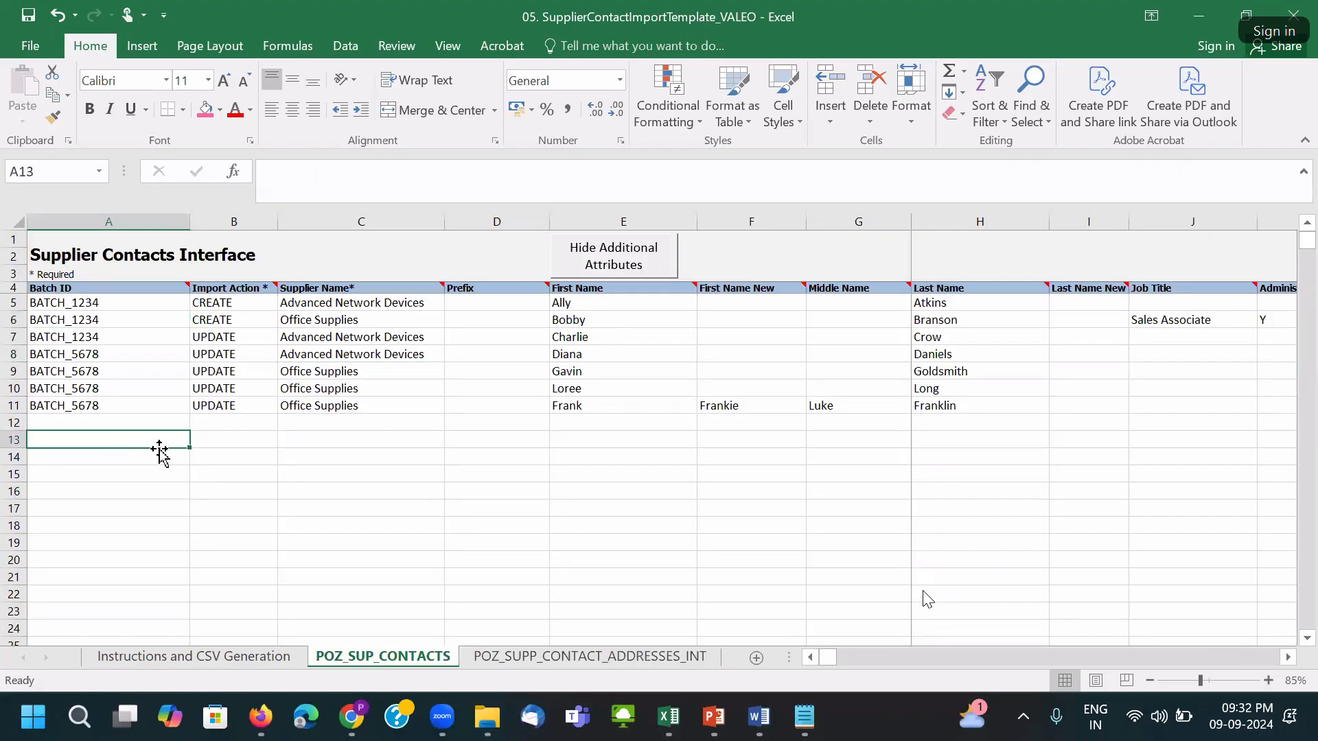
{"action": "key", "text": "alt+Tab"}
{"action": "left_click", "coordinate": [310, 443]}
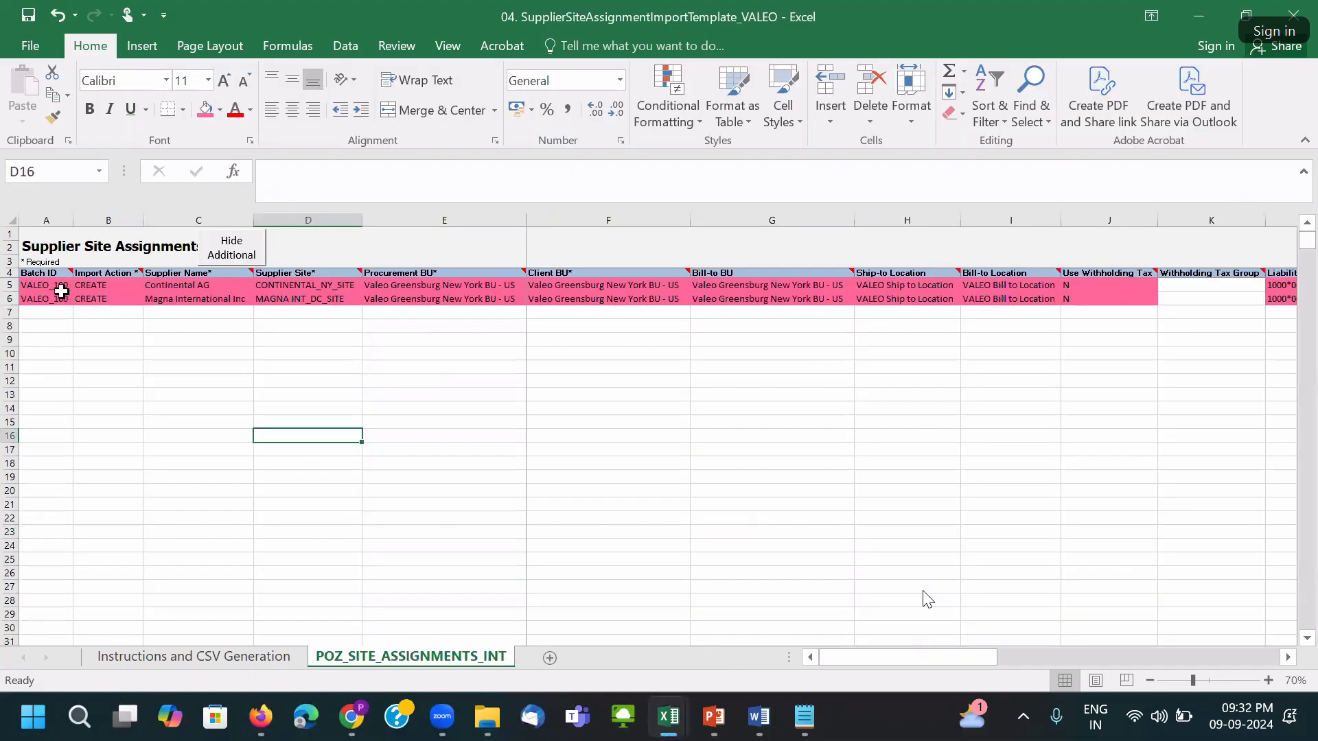
Copy the VALEO_100 batch, CREATE action and supplier names for Continental AG and Magna into A13:C14.
{"action": "left_click_drag", "start_coordinate": [31, 285], "coordinate": [240, 302]}
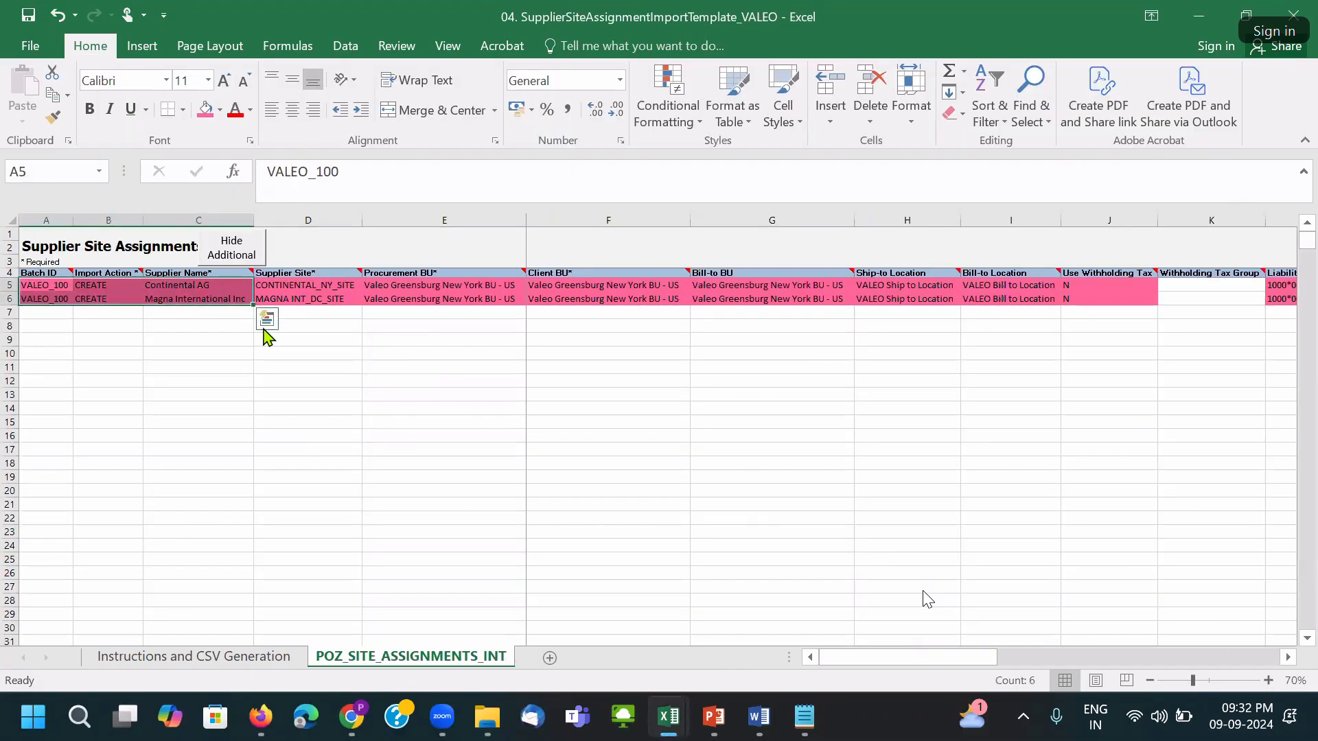
{"action": "key", "text": "ctrl+c"}
{"action": "key", "text": "alt+Tab"}
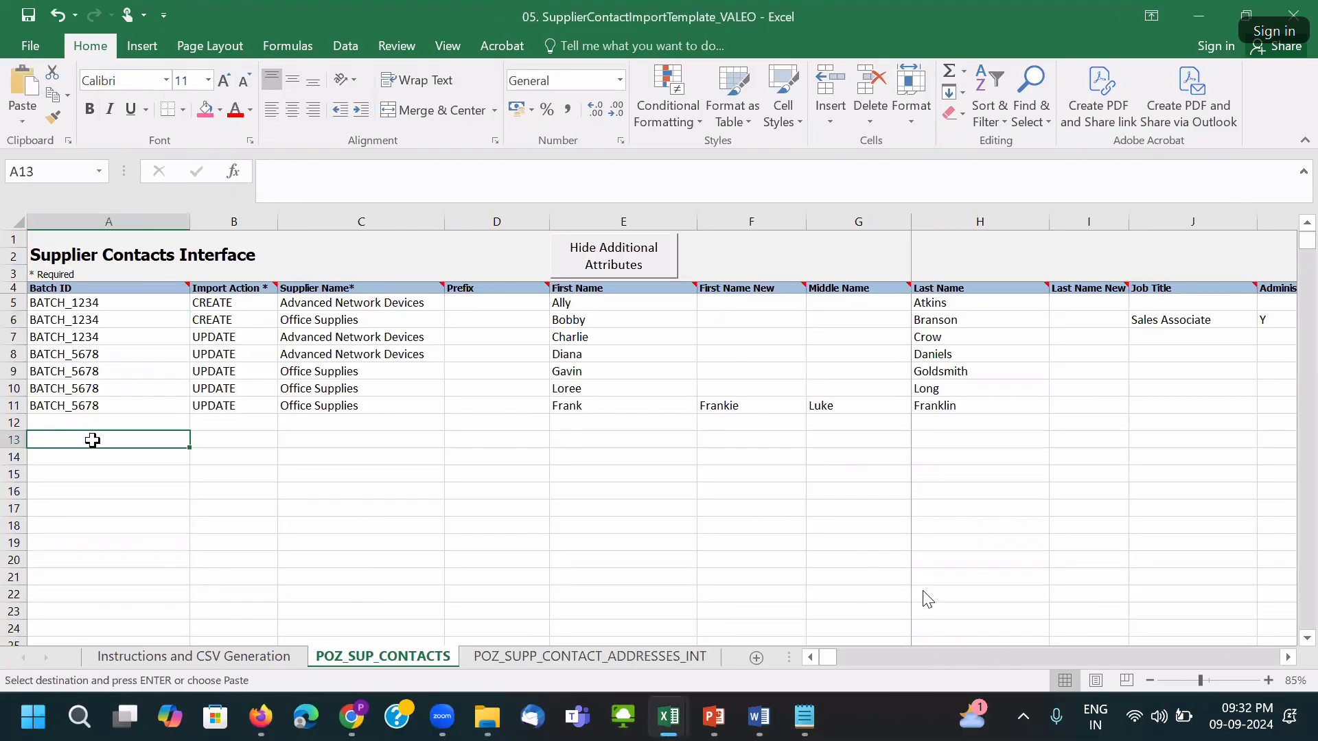
{"action": "key", "text": "ctrl+v"}
{"action": "left_click", "coordinate": [465, 439]}
{"action": "left_click", "coordinate": [554, 437]}
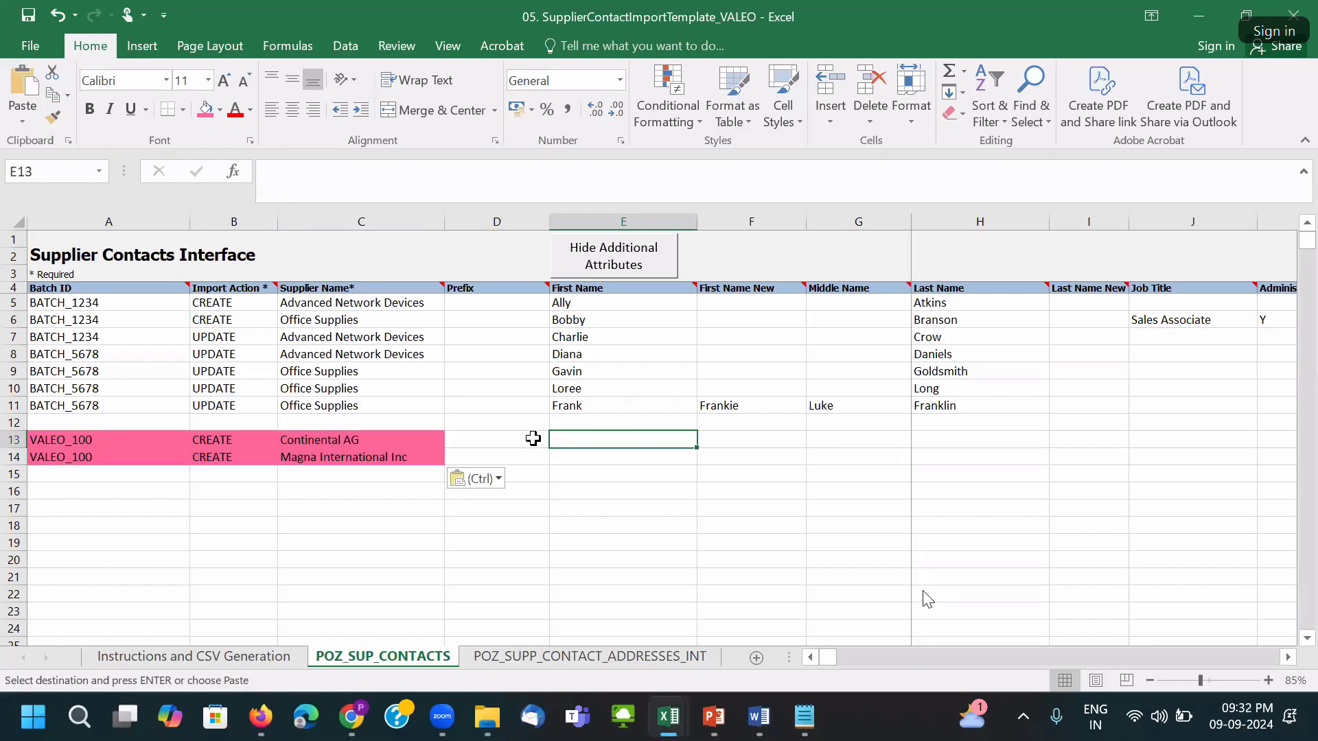
{"action": "key", "text": "alt+Tab"}
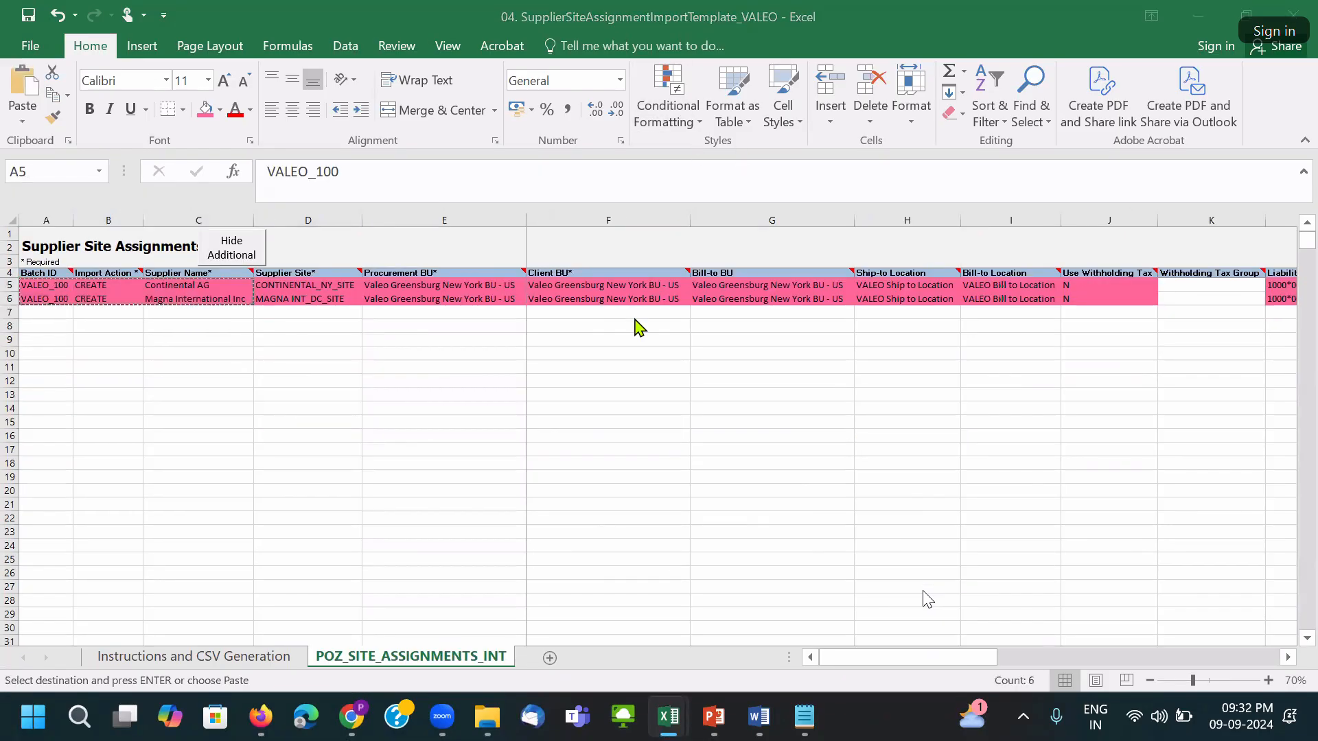
{"action": "key", "text": "alt+Tab"}
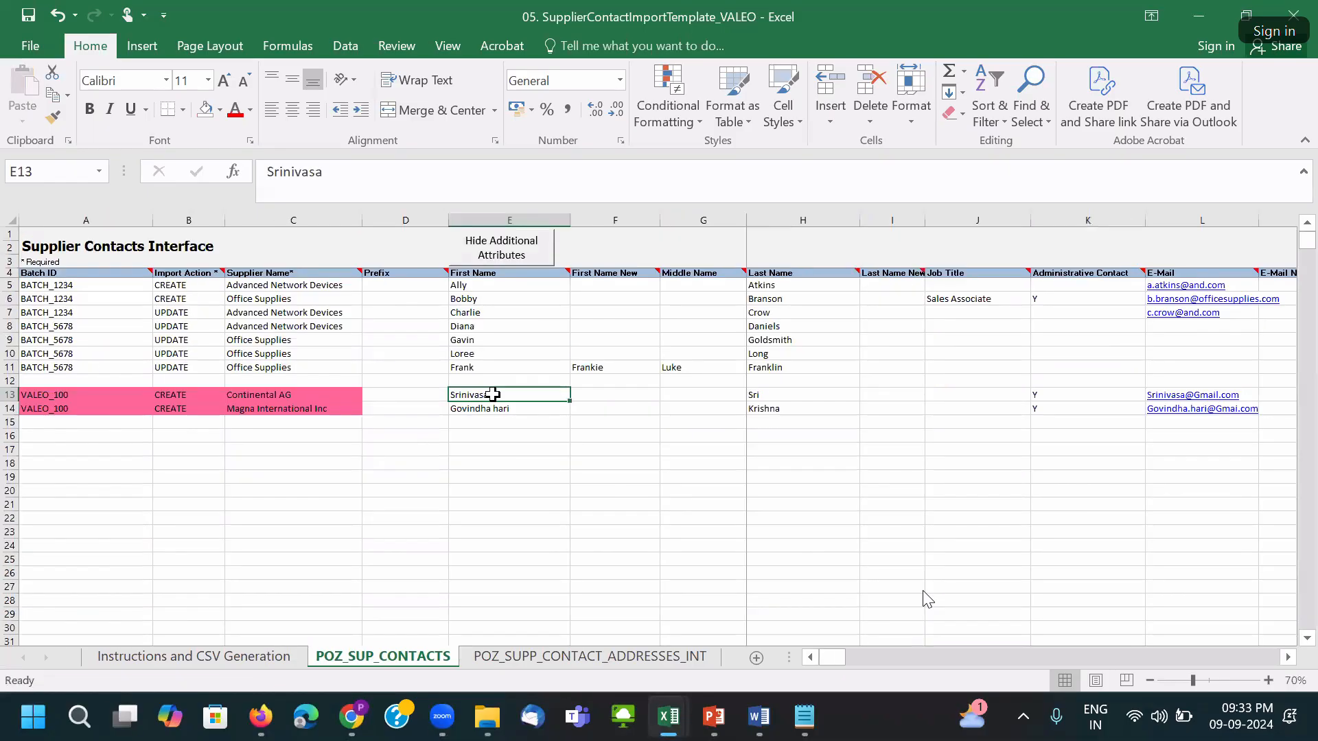
Shade both new contacts' first name cells E13:E14 pink.
{"action": "left_click_drag", "start_coordinate": [494, 393], "coordinate": [500, 409]}
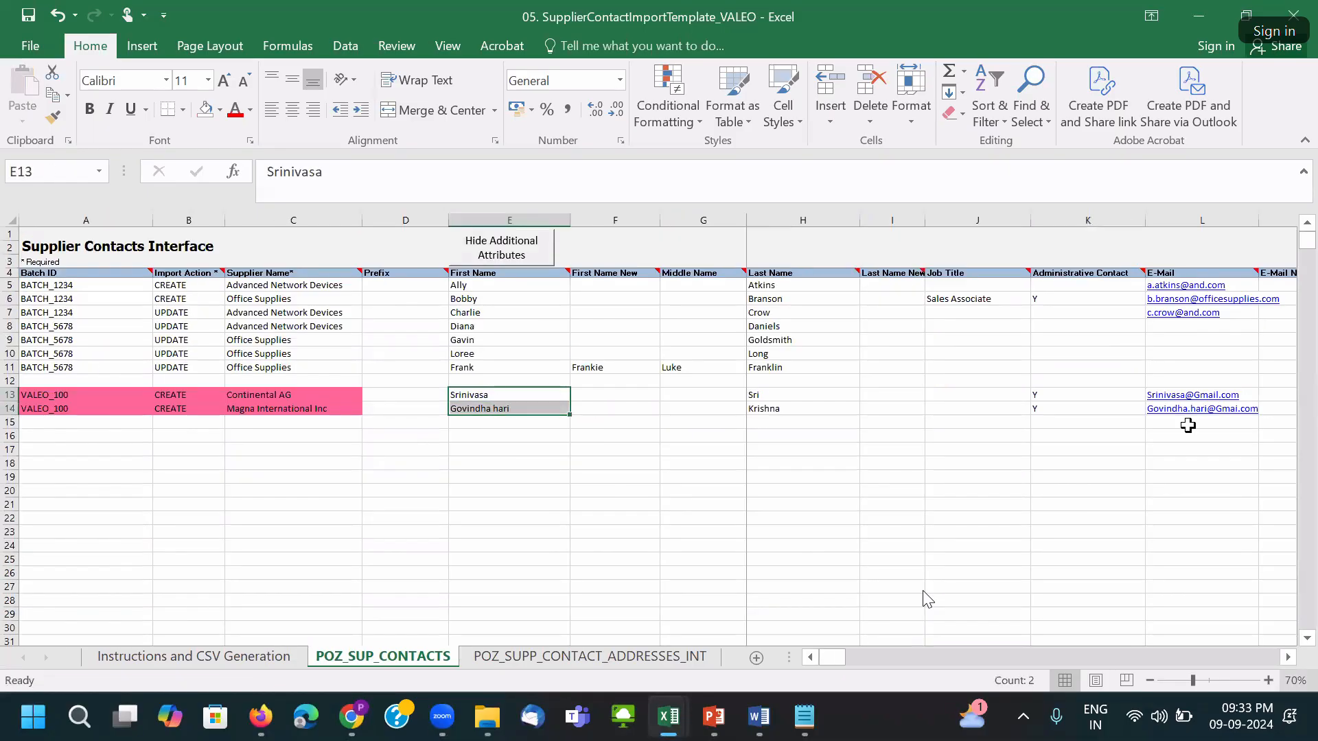
{"action": "left_click", "coordinate": [219, 110]}
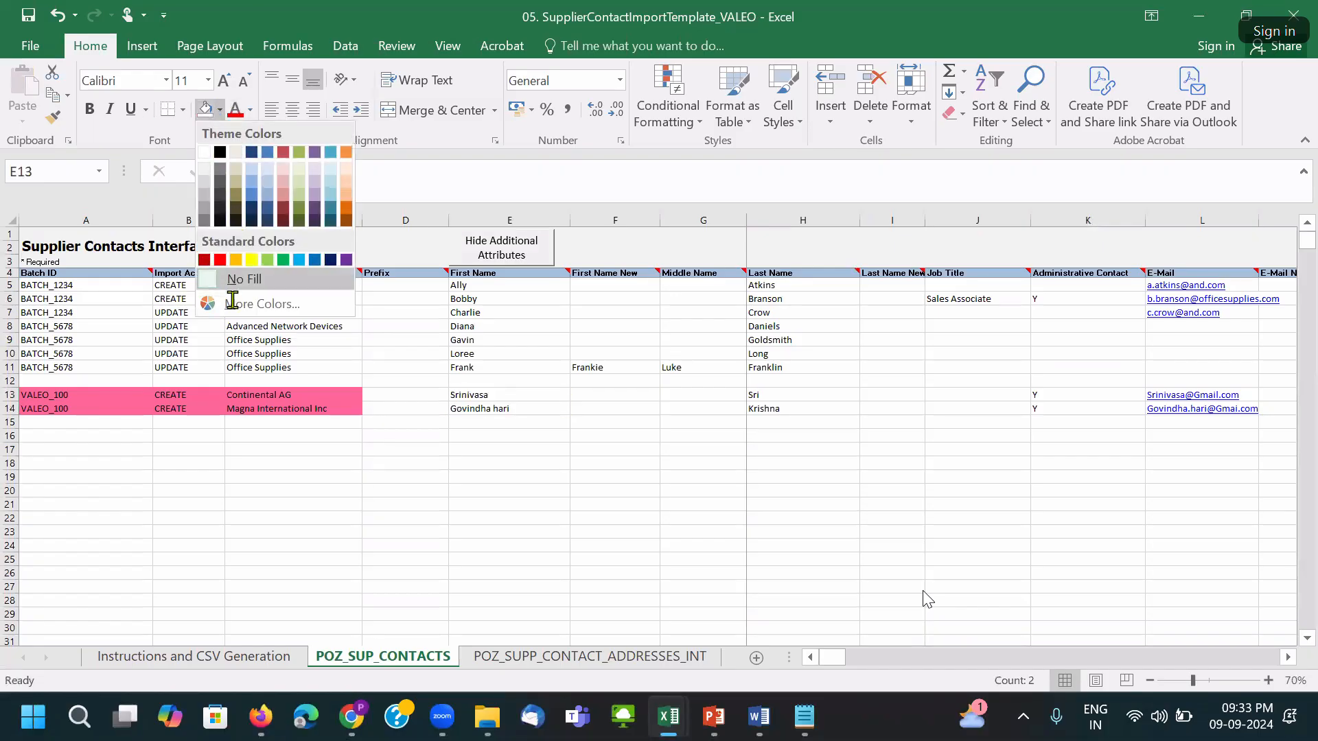
{"action": "left_click", "coordinate": [283, 403]}
{"action": "left_click", "coordinate": [53, 116]}
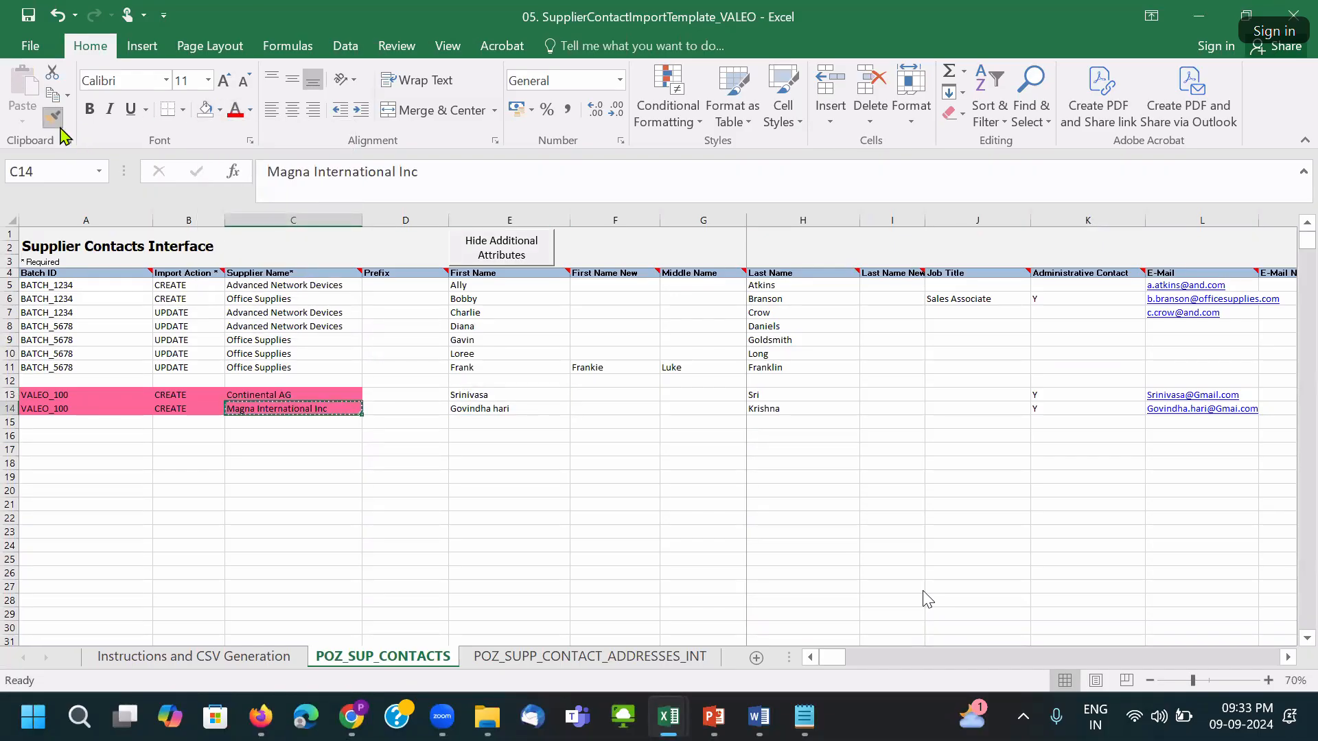
{"action": "left_click", "coordinate": [495, 408]}
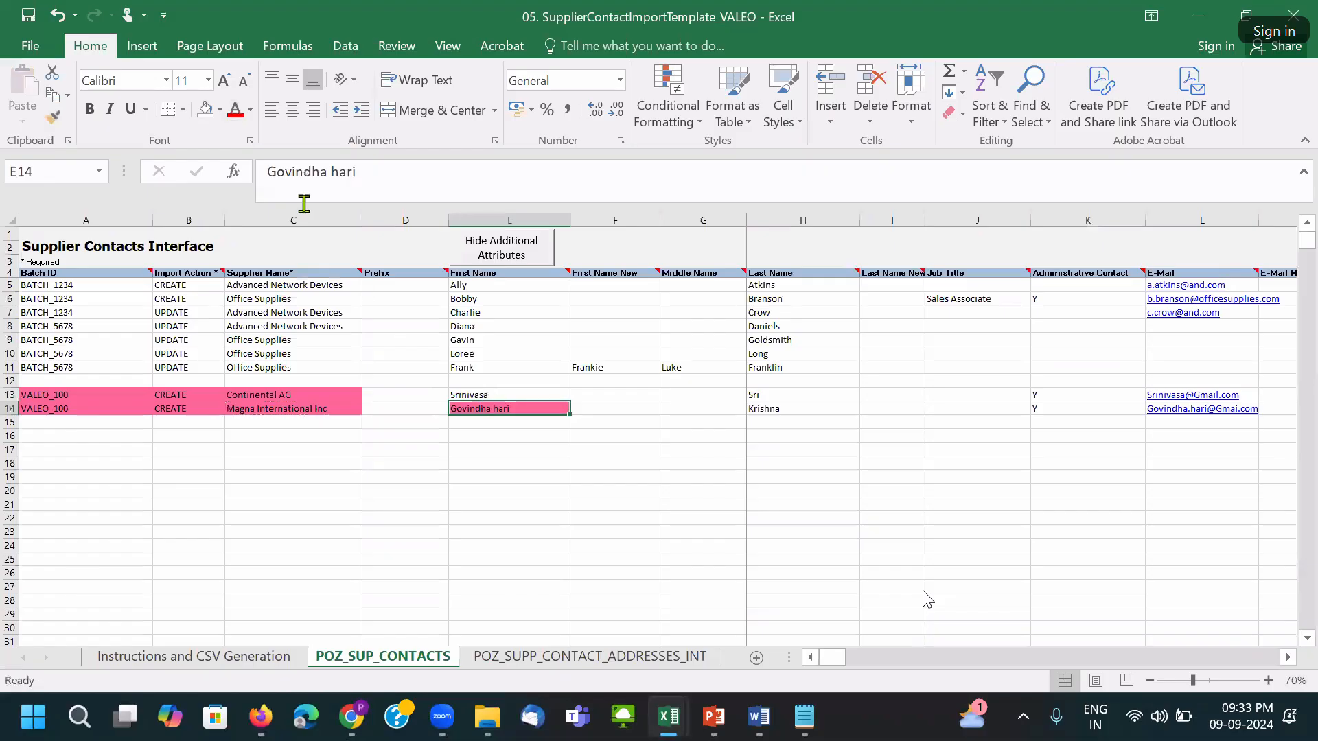
{"action": "left_click", "coordinate": [220, 110]}
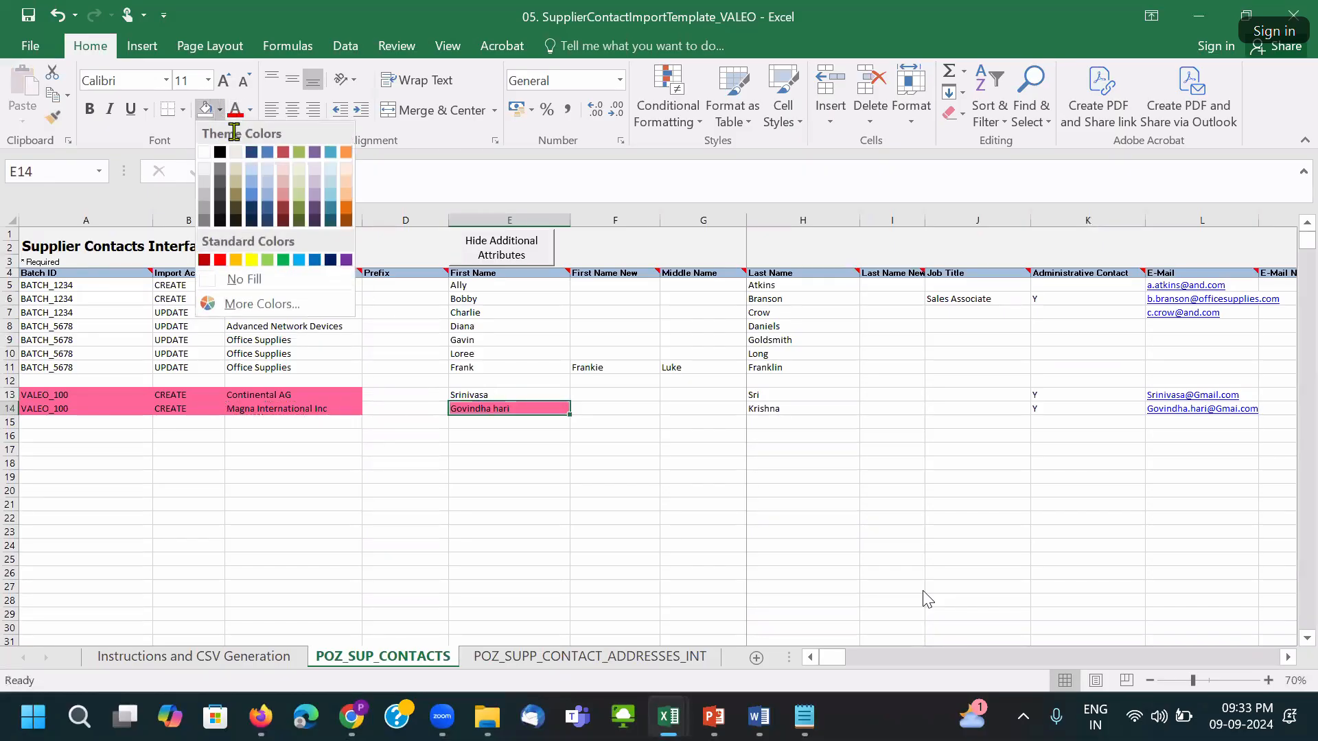
{"action": "left_click", "coordinate": [268, 304]}
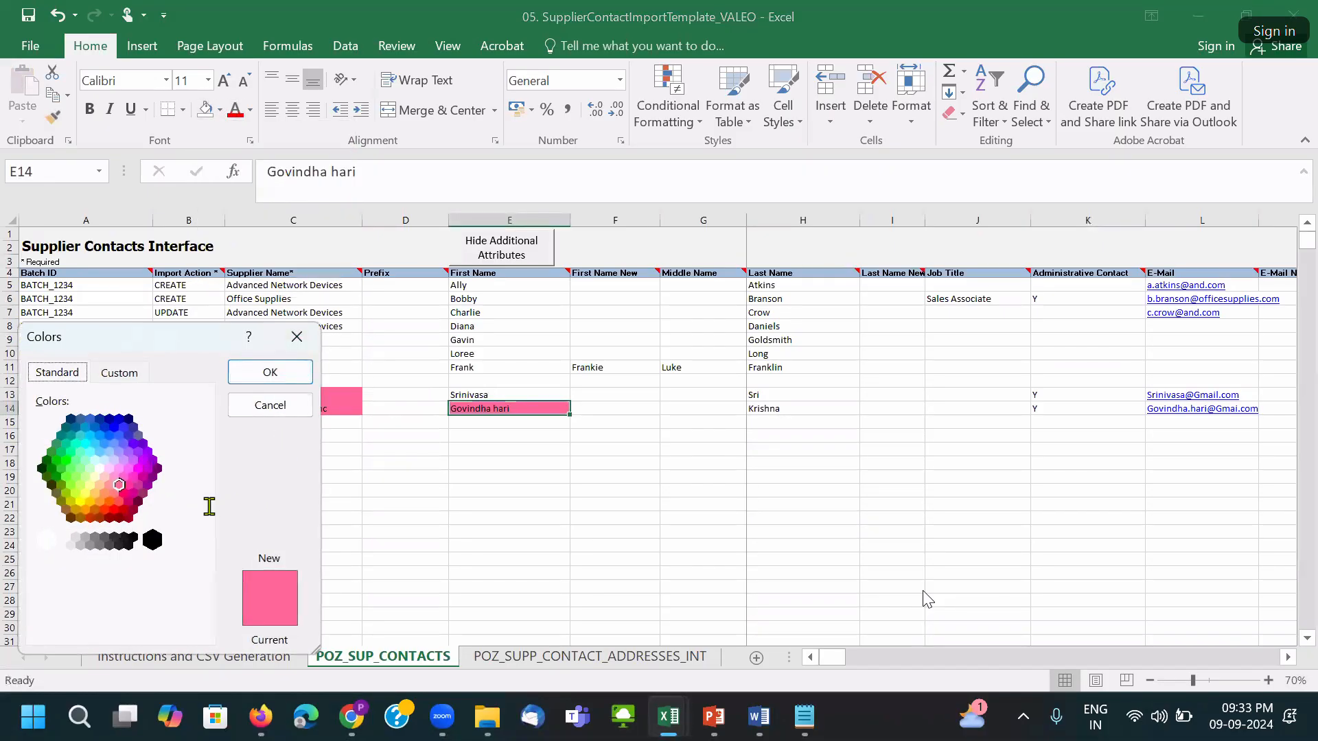
{"action": "left_click", "coordinate": [288, 375]}
{"action": "left_click", "coordinate": [506, 397]}
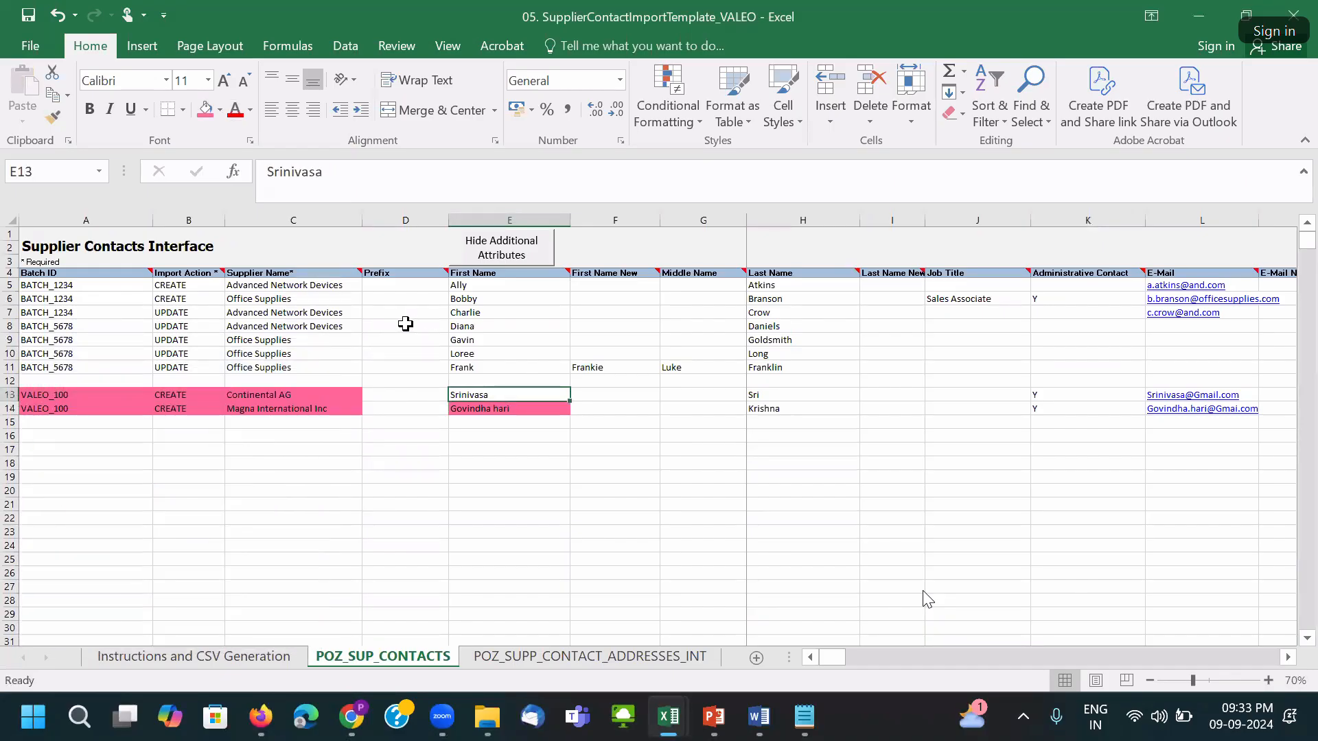
{"action": "left_click", "coordinate": [205, 109]}
Fill the last names H13:H14 and administrative contact and e-mail cells K13:L14 pink.
{"action": "left_click_drag", "start_coordinate": [774, 399], "coordinate": [872, 428]}
{"action": "left_click", "coordinate": [220, 110]}
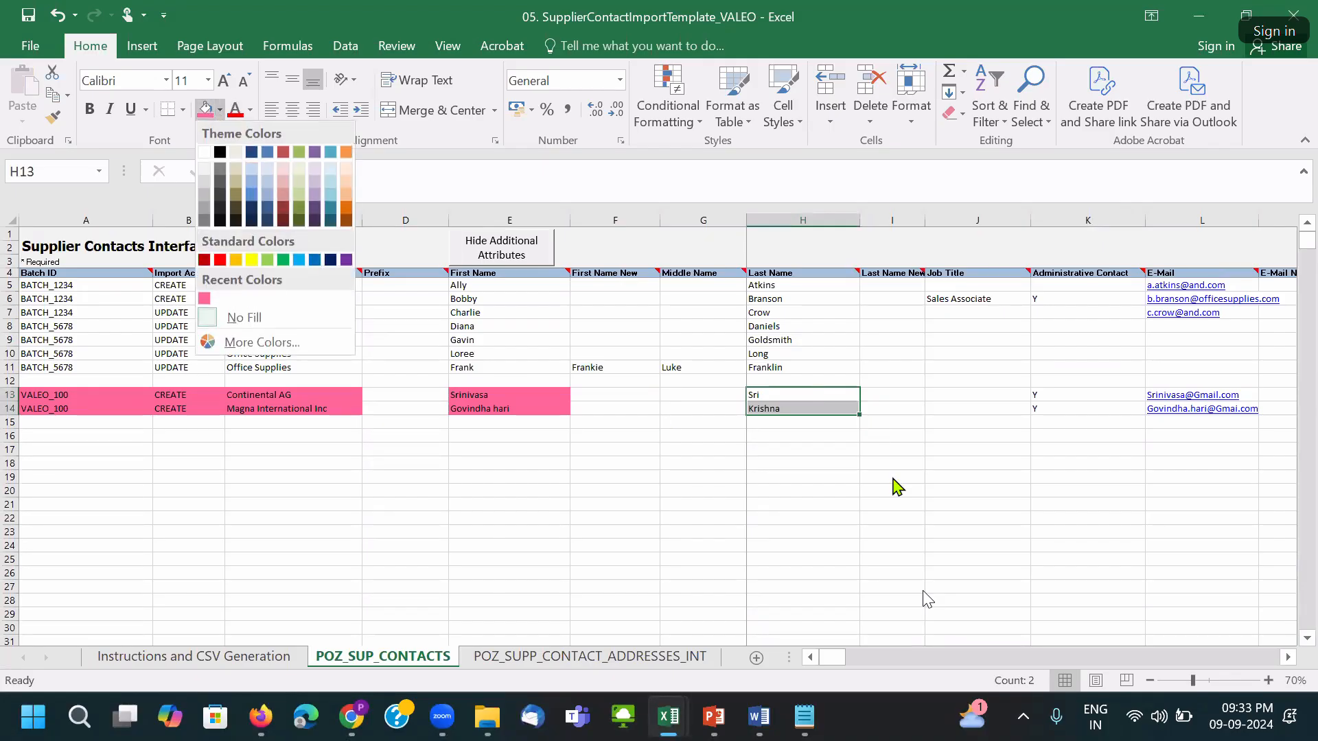
{"action": "left_click", "coordinate": [207, 110]}
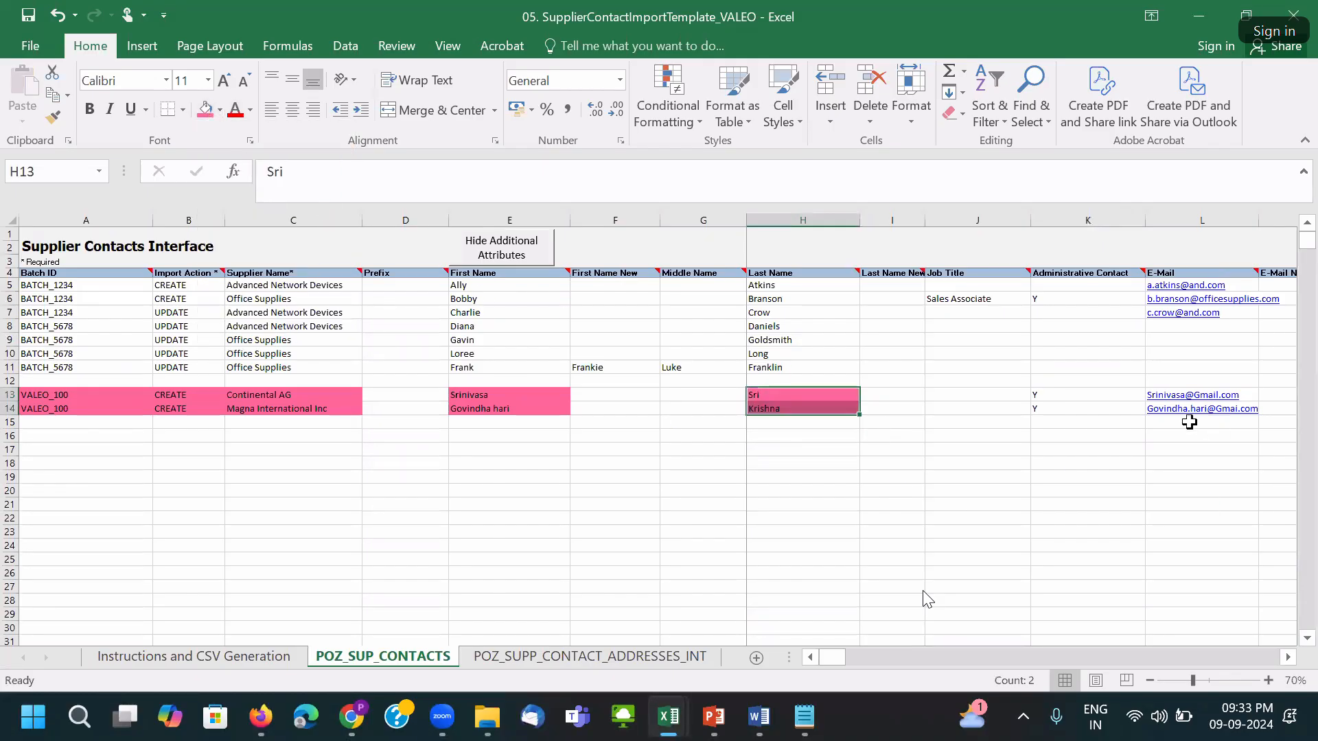
{"action": "left_click_drag", "start_coordinate": [1077, 395], "coordinate": [1165, 407]}
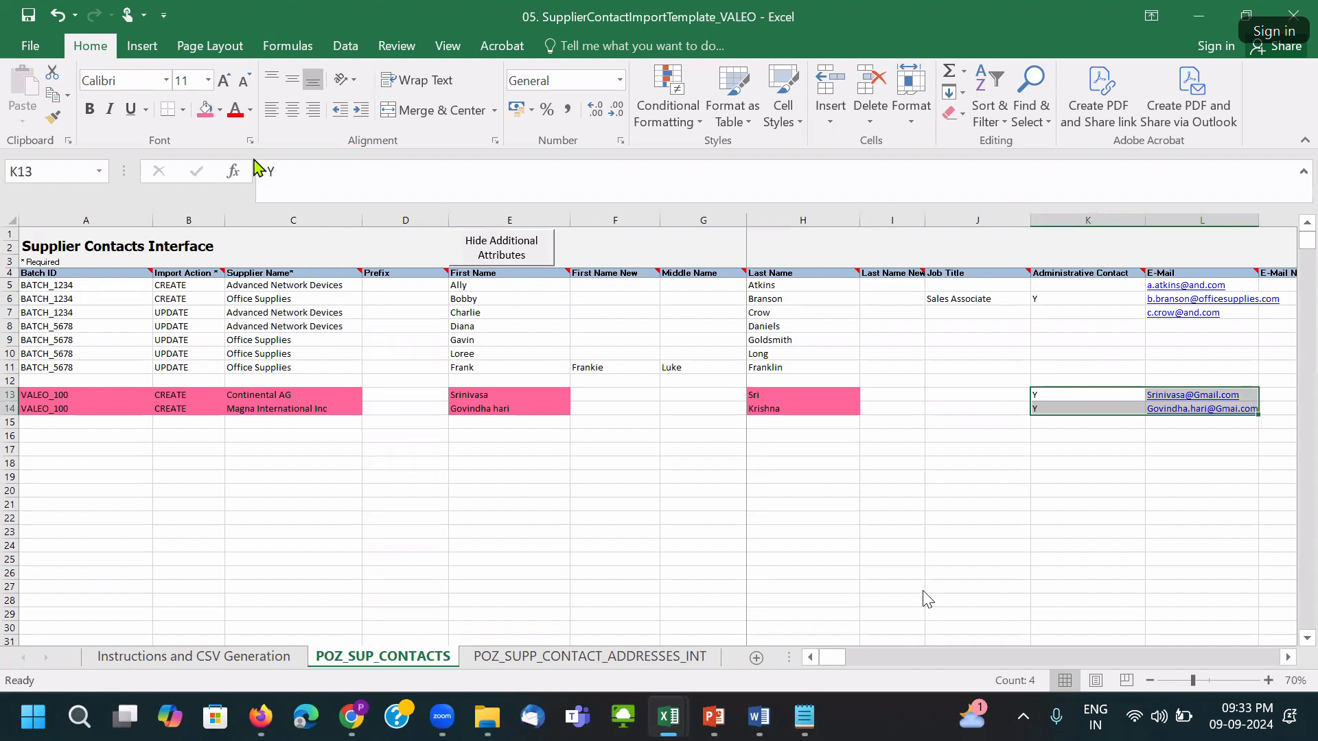
{"action": "left_click", "coordinate": [207, 110]}
{"action": "left_click", "coordinate": [1057, 409]}
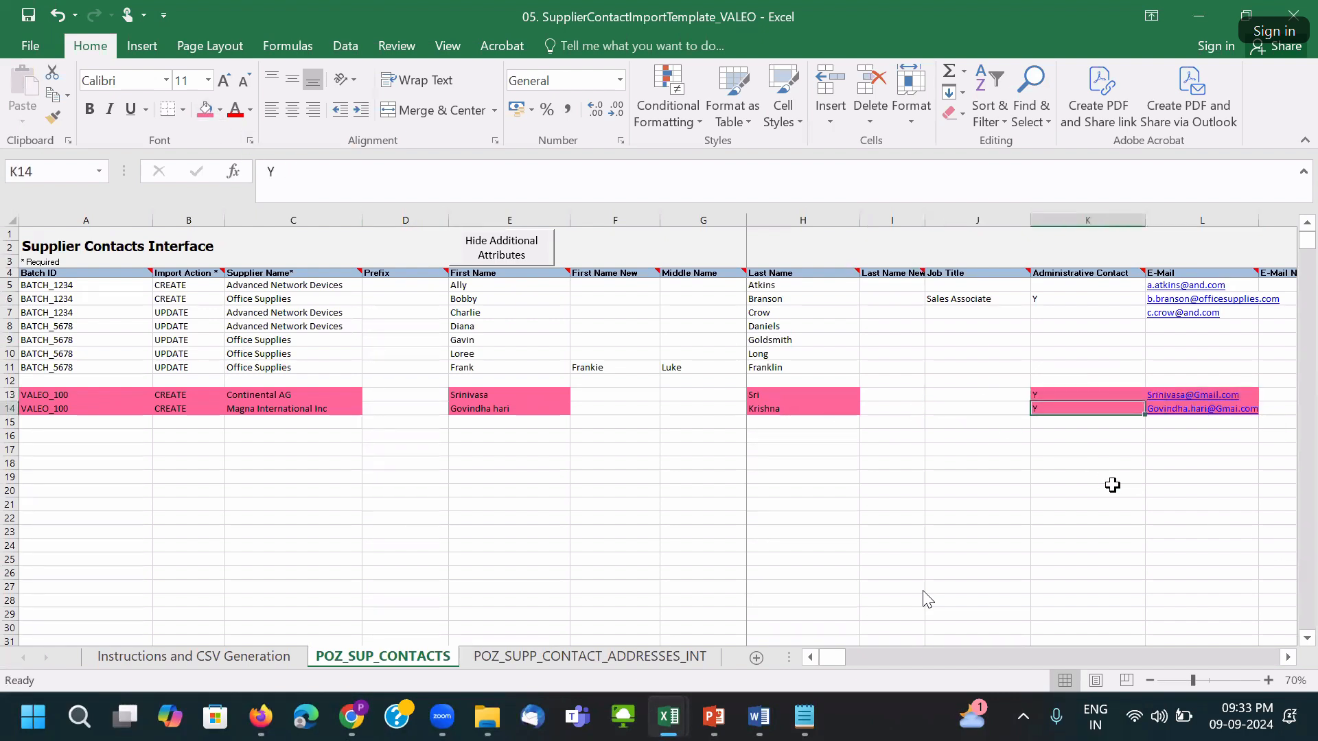
Check the remaining columns of row 14, then go to the POZ_SUPP_CONTACT_ADDRESSES_INT sheet.
{"action": "key", "text": "Right"}
{"action": "key", "text": "Right"}
{"action": "key", "text": "Right"}
{"action": "key", "text": "Right"}
{"action": "key", "text": "Right"}
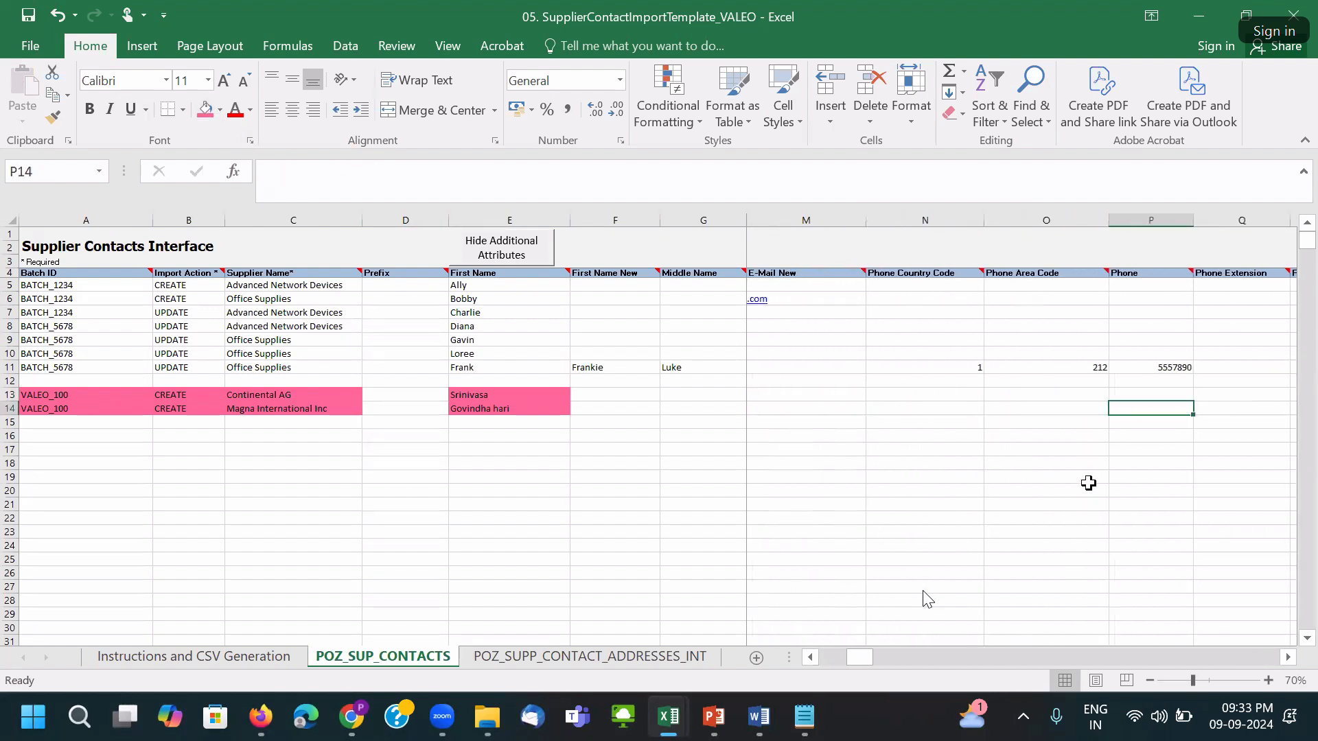
{"action": "key", "text": "Right"}
{"action": "key", "text": "Right"}
{"action": "key", "text": "Right"}
{"action": "key", "text": "Right"}
{"action": "key", "text": "Right"}
{"action": "key", "text": "Right"}
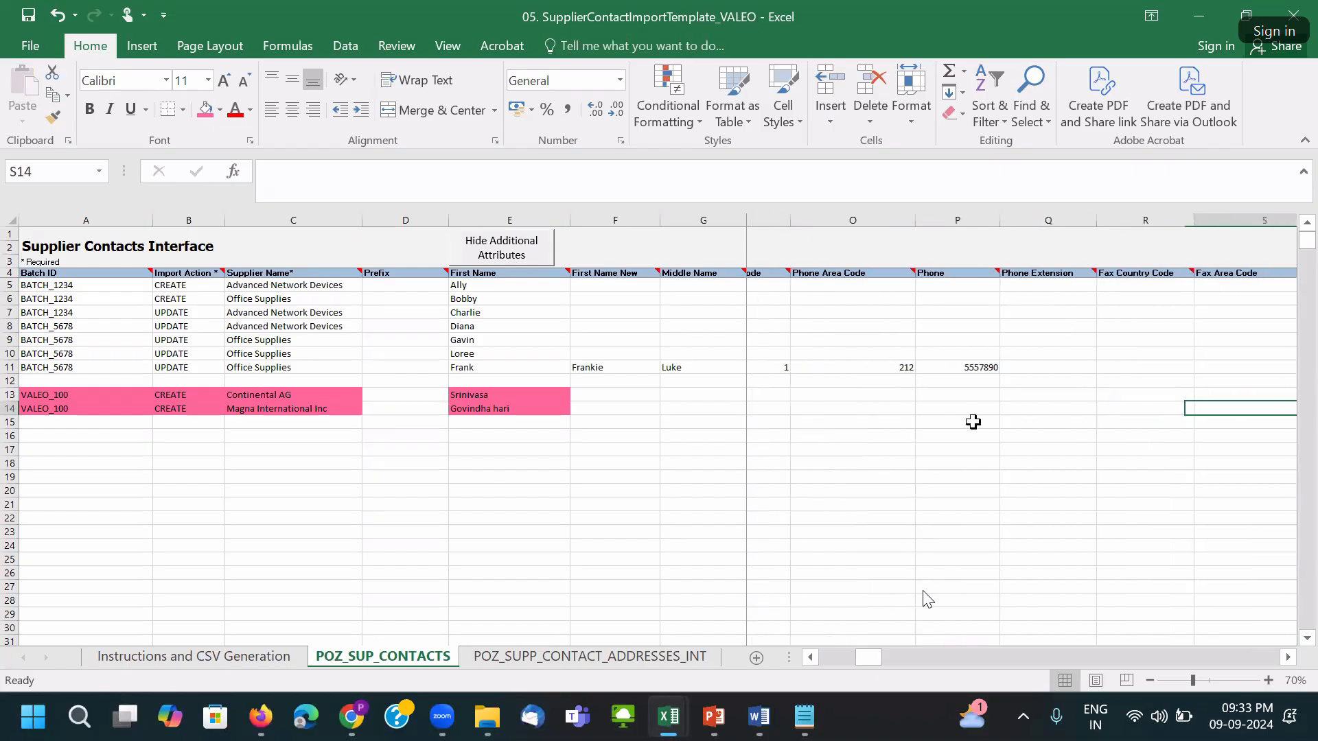
{"action": "key", "text": "Right"}
{"action": "key", "text": "Right"}
{"action": "key", "text": "Right"}
{"action": "key", "text": "Right"}
{"action": "key", "text": "Right"}
{"action": "key", "text": "Right"}
{"action": "key", "text": "Right"}
{"action": "key", "text": "Right"}
{"action": "key", "text": "Right"}
{"action": "key", "text": "Right"}
{"action": "key", "text": "Right"}
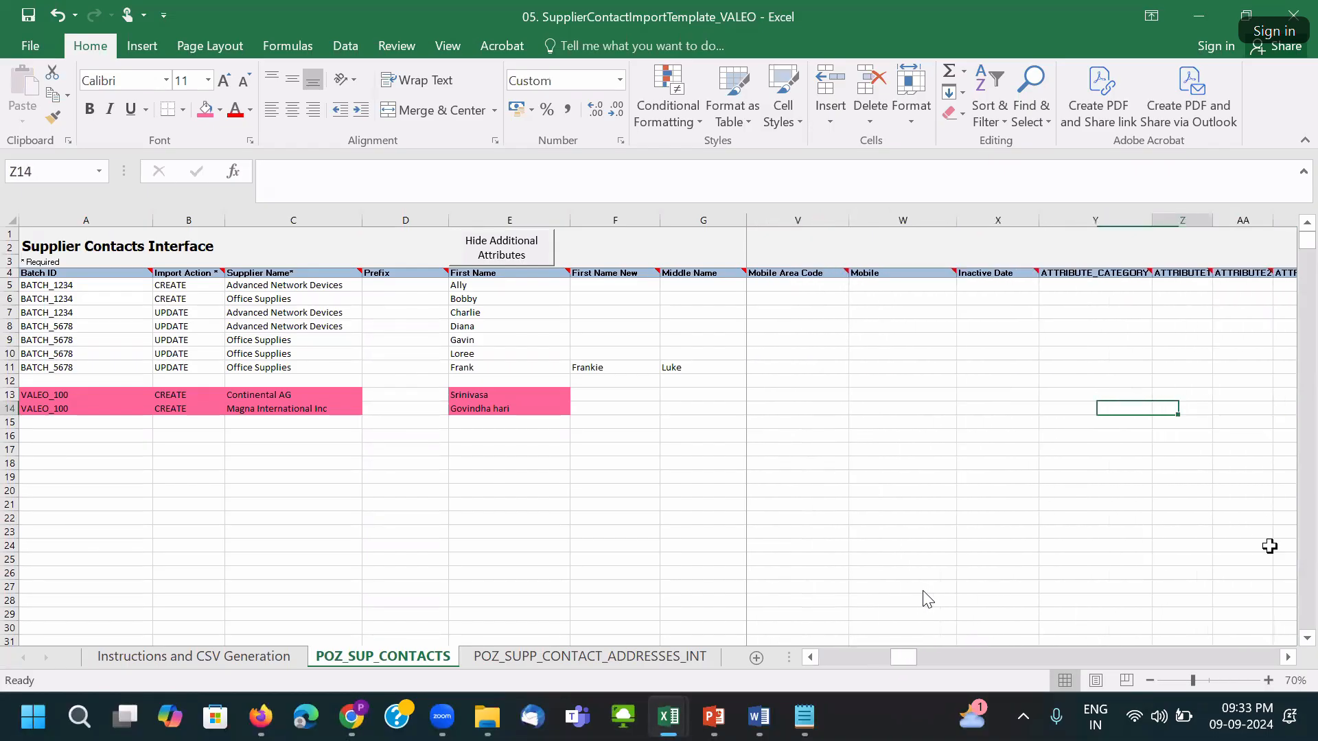
{"action": "left_click_drag", "start_coordinate": [924, 658], "coordinate": [671, 659]}
{"action": "left_click", "coordinate": [625, 658]}
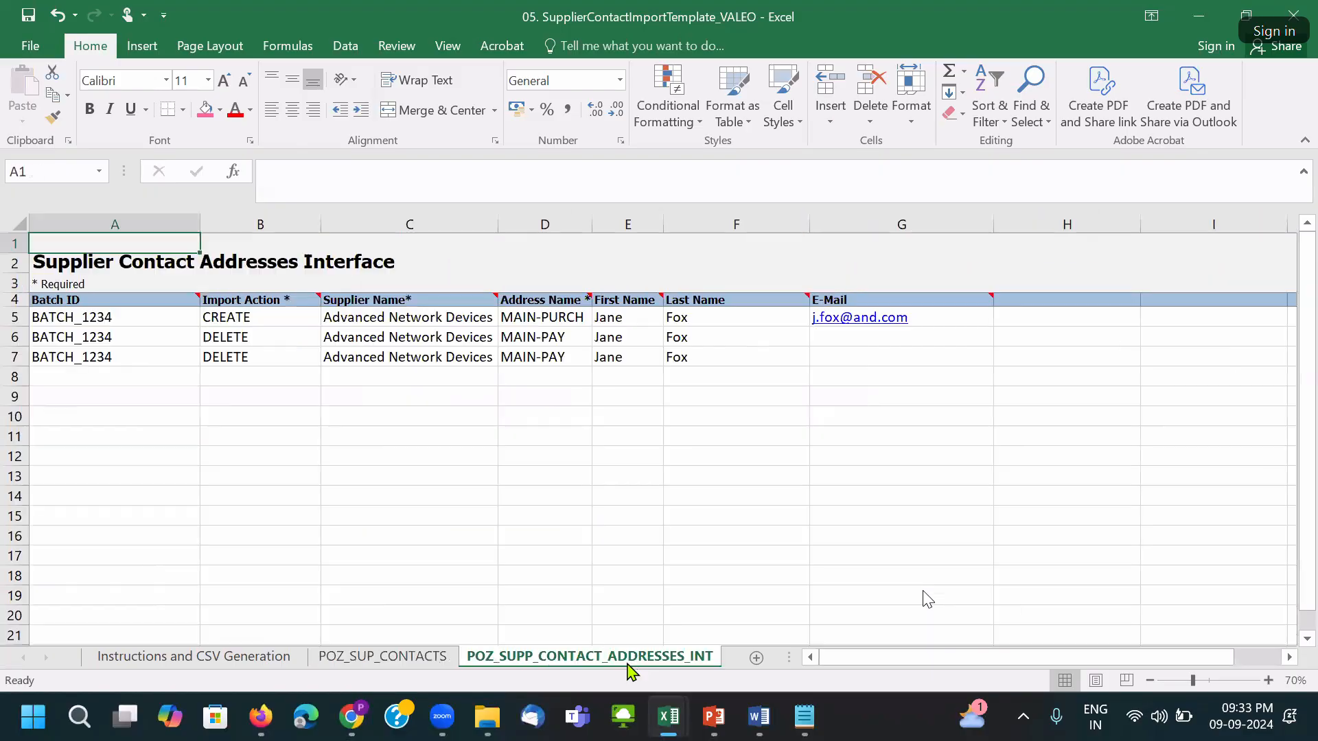
Paste the VALEO_100 CREATE supplier rows from POZ_SUP_CONTACTS A13:C14 into A9 of the addresses sheet.
{"action": "left_click", "coordinate": [535, 423]}
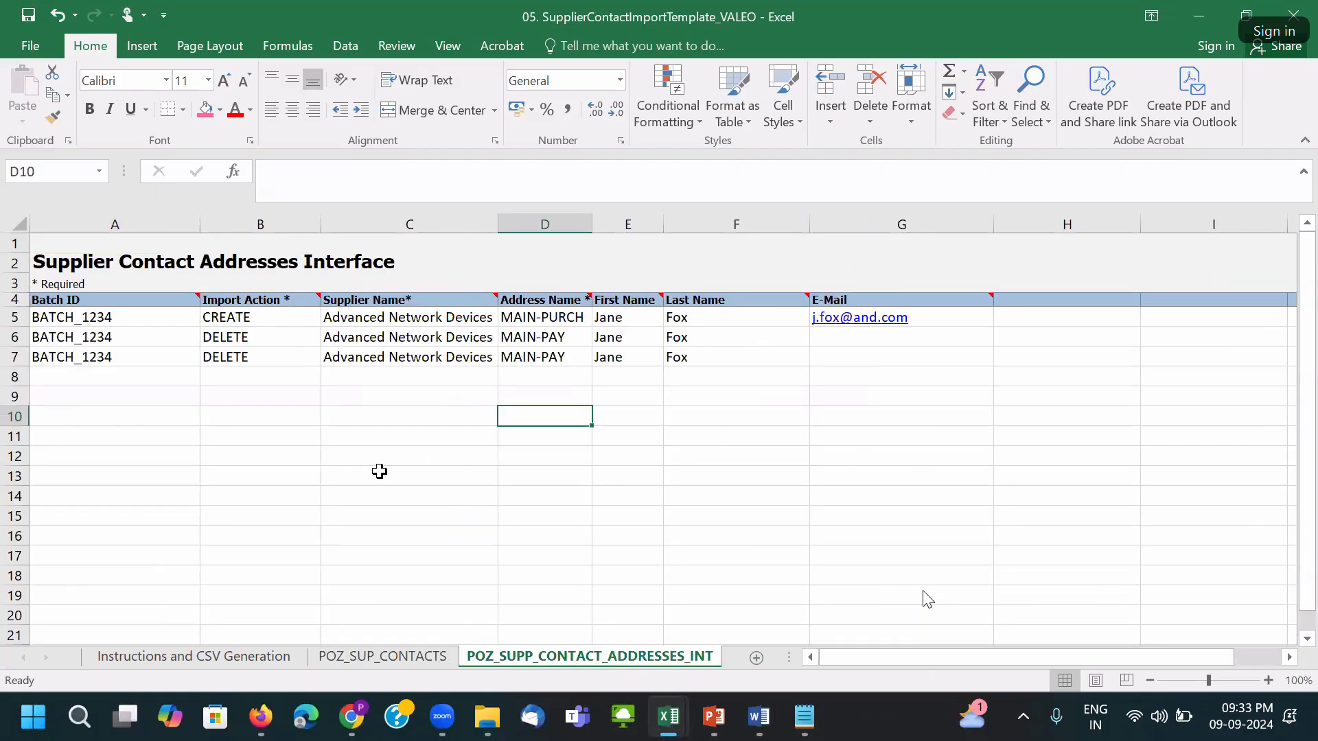
{"action": "left_click", "coordinate": [350, 657]}
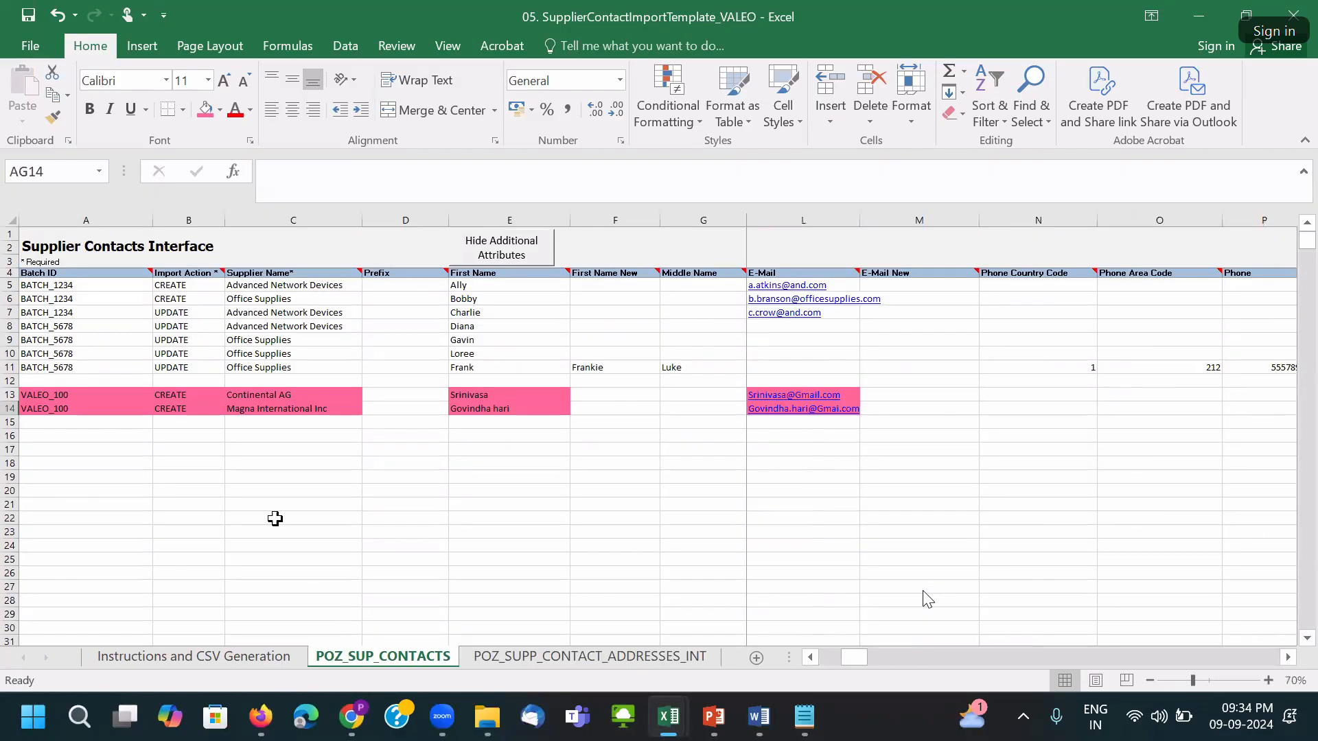
{"action": "left_click_drag", "start_coordinate": [63, 390], "coordinate": [276, 409]}
{"action": "key", "text": "ctrl+c"}
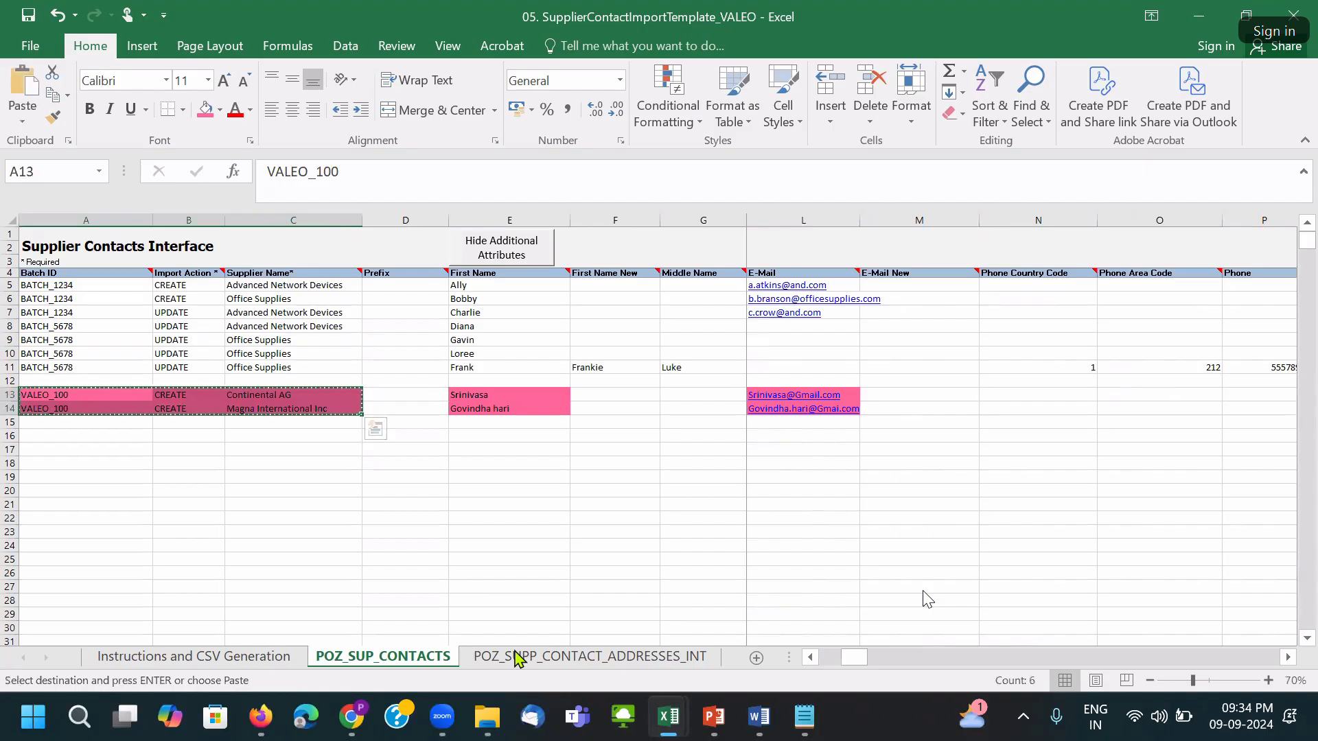
{"action": "key", "text": "ctrl+Page_Down"}
{"action": "left_click", "coordinate": [59, 389]}
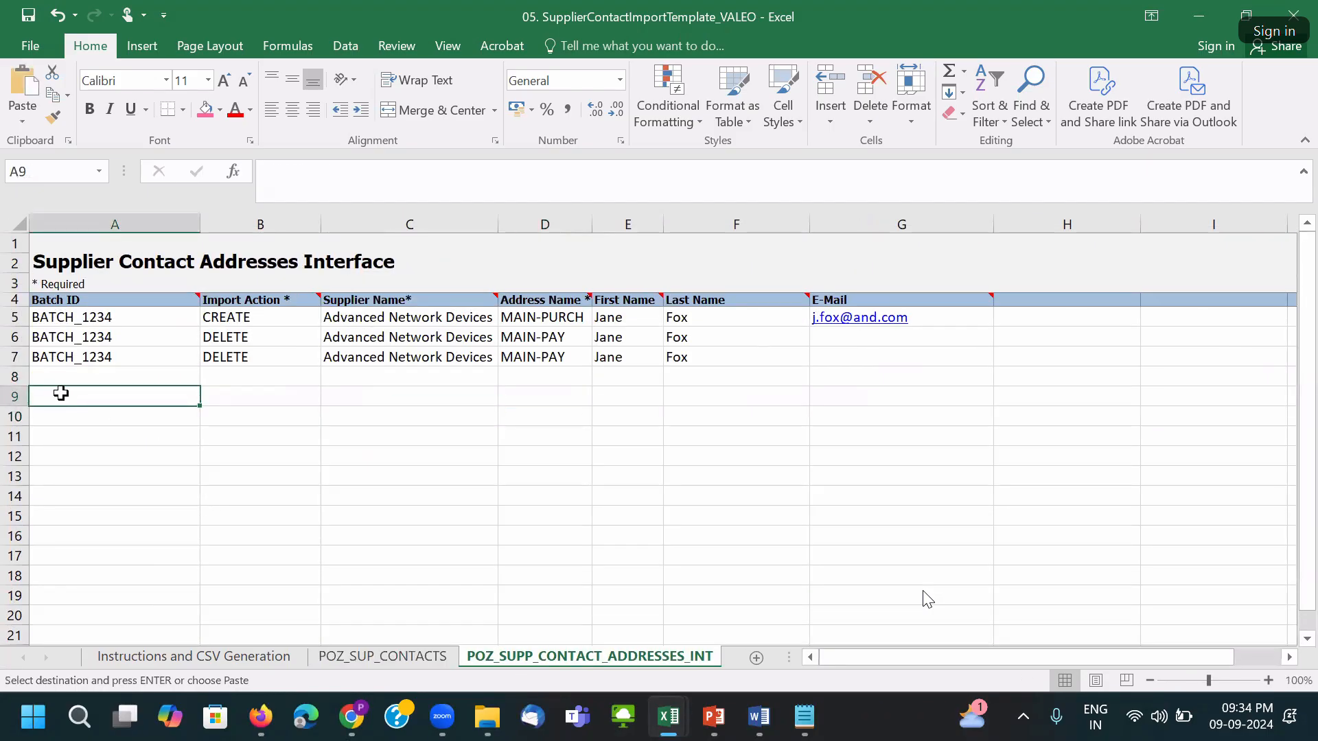
{"action": "key", "text": "ctrl+v"}
{"action": "left_click", "coordinate": [527, 378]}
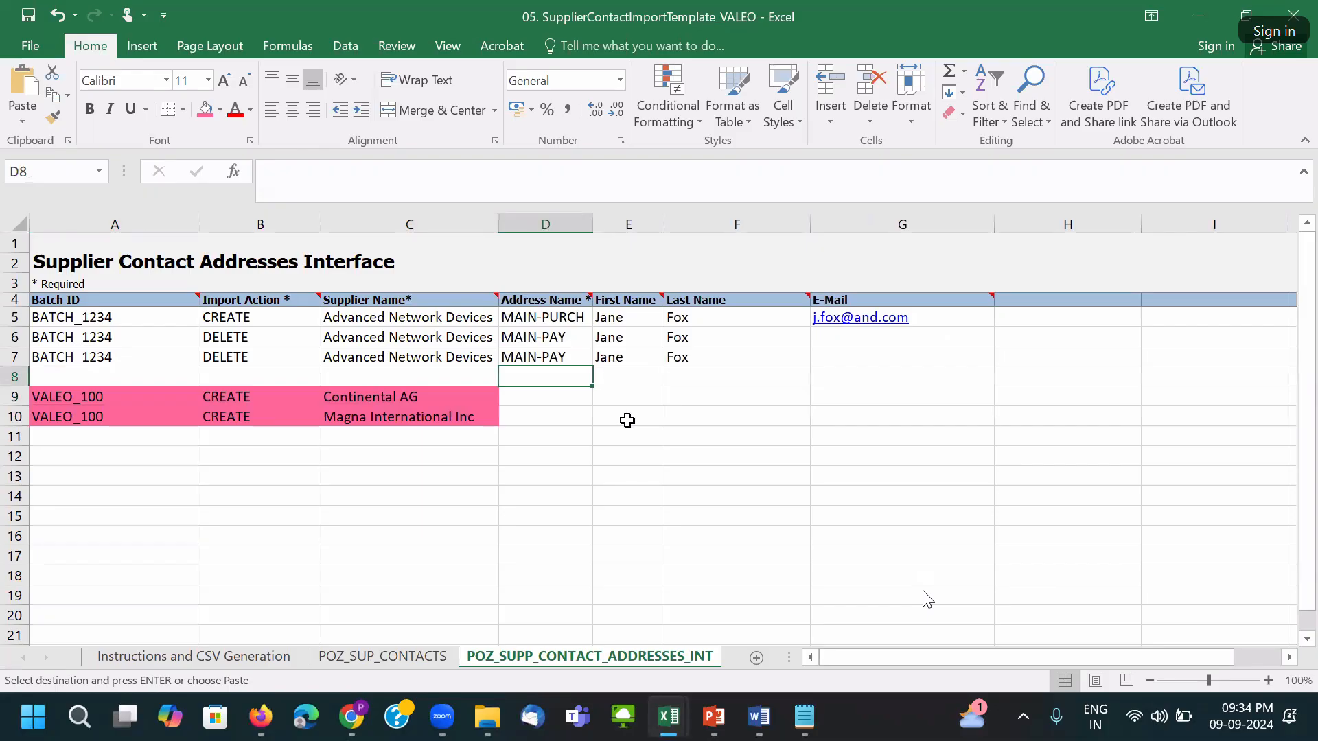
{"action": "left_click", "coordinate": [570, 307]}
Copy address names CONTINENTAL_NY and MAGNA INT_DC from workbook 02 into D9:D10 and autofit column D.
{"action": "mouse_move", "coordinate": [666, 724]}
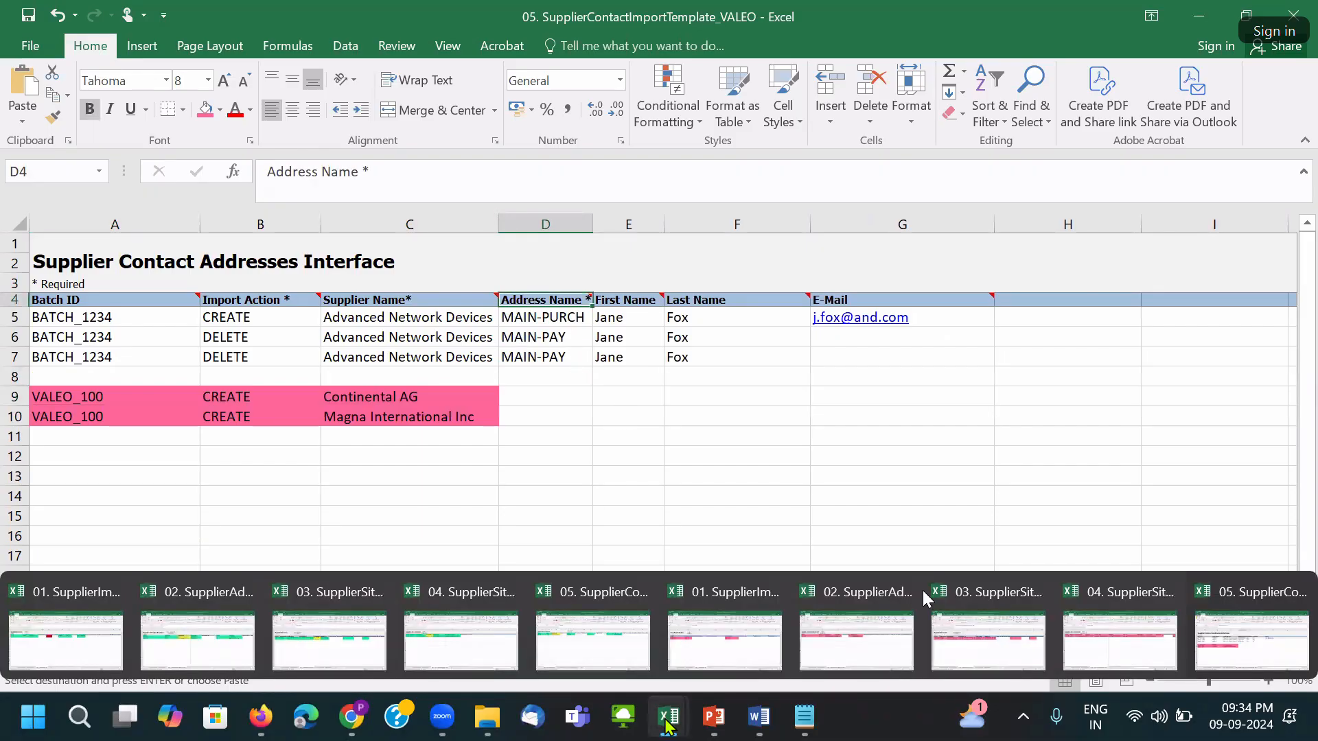
{"action": "left_click", "coordinate": [923, 597]}
{"action": "left_click", "coordinate": [442, 381]}
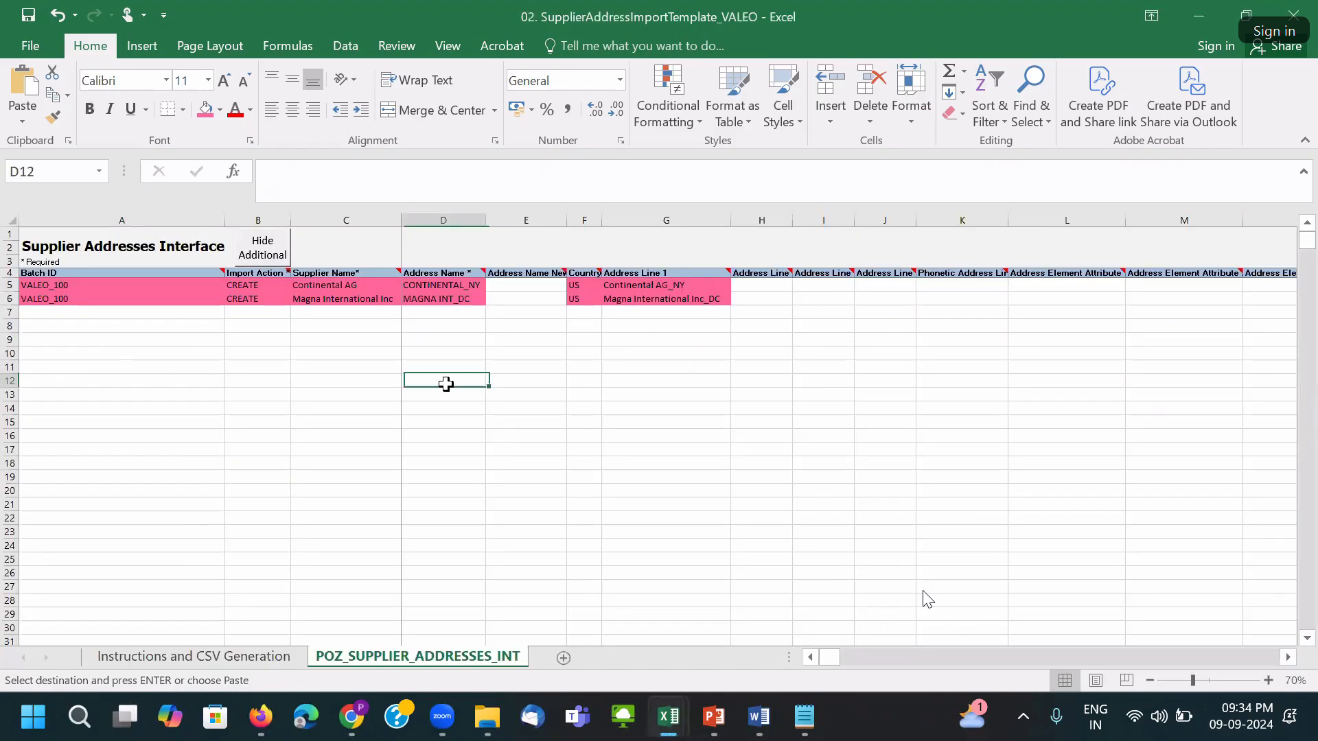
{"action": "left_click", "coordinate": [445, 288]}
{"action": "left_click_drag", "start_coordinate": [445, 288], "coordinate": [455, 304]}
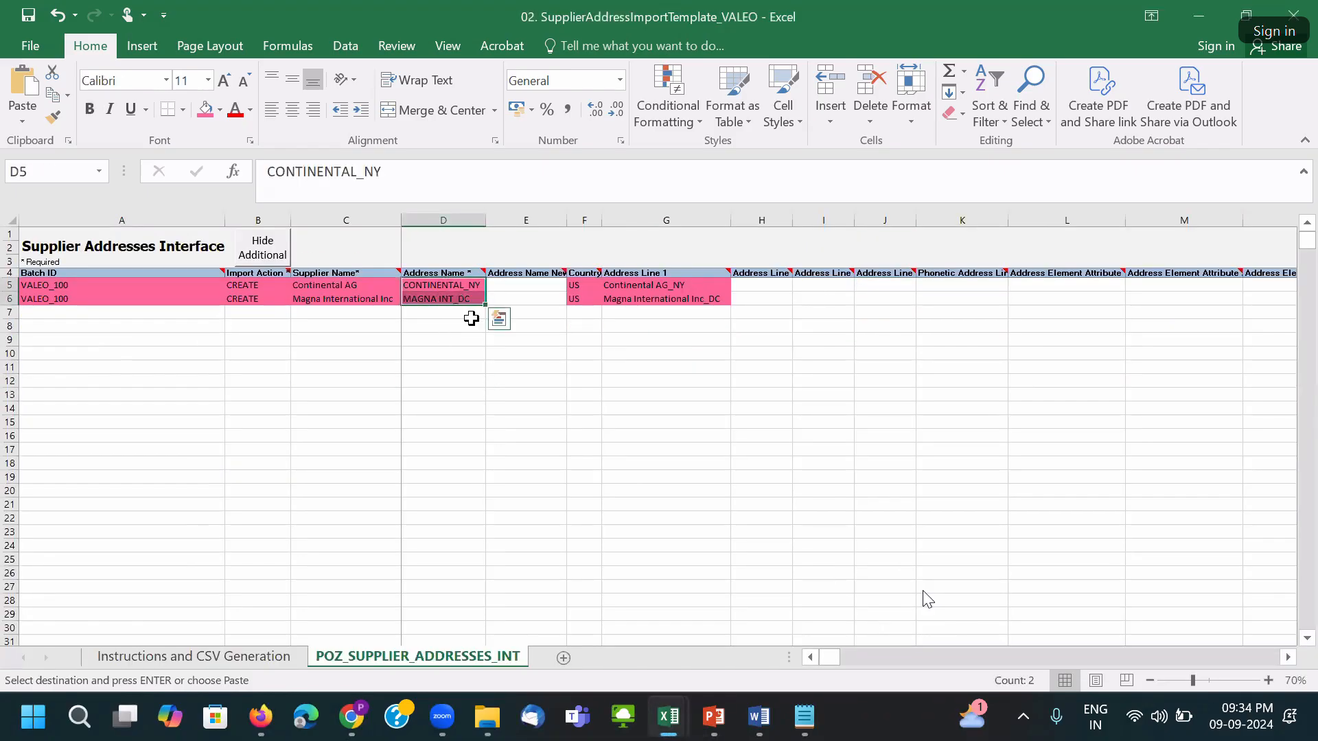
{"action": "key", "text": "ctrl+c"}
{"action": "key", "text": "ctrl+Tab"}
{"action": "left_click", "coordinate": [565, 397]}
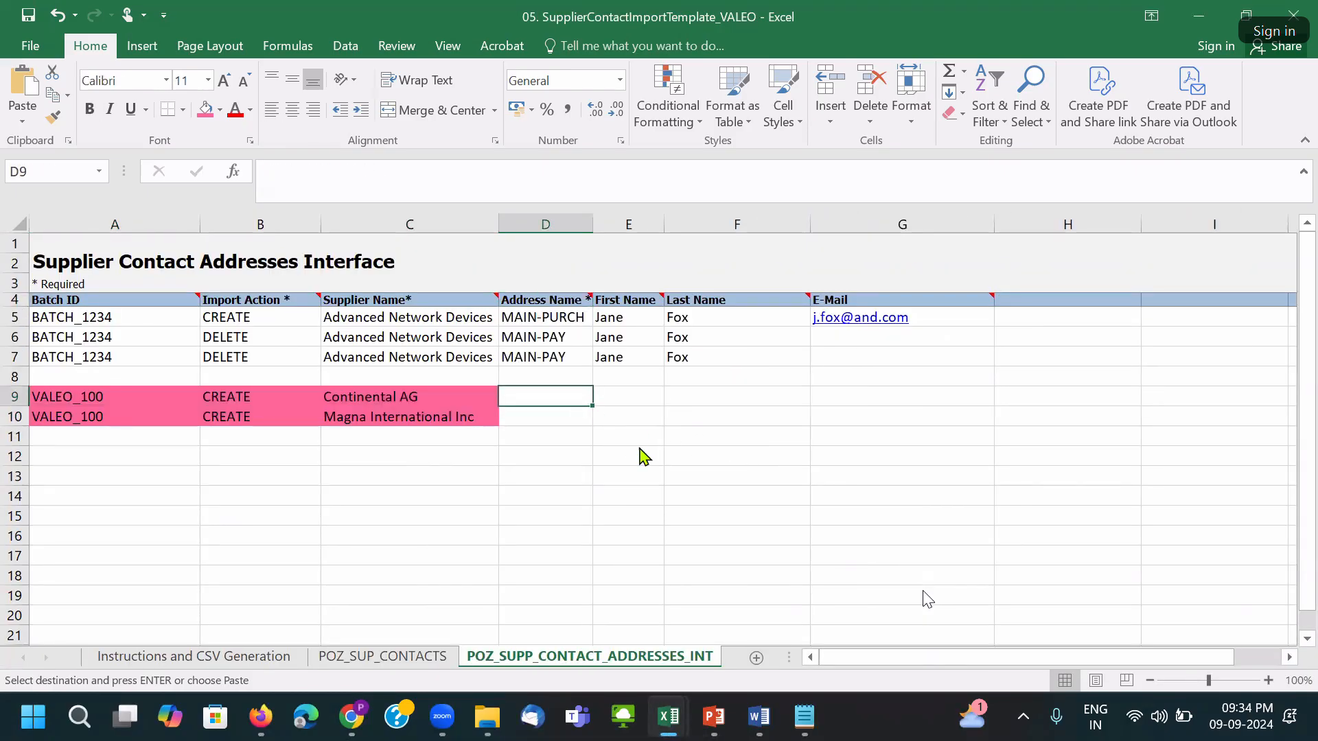
{"action": "key", "text": "ctrl+v"}
{"action": "left_click", "coordinate": [637, 382]}
{"action": "double_click", "coordinate": [593, 225]}
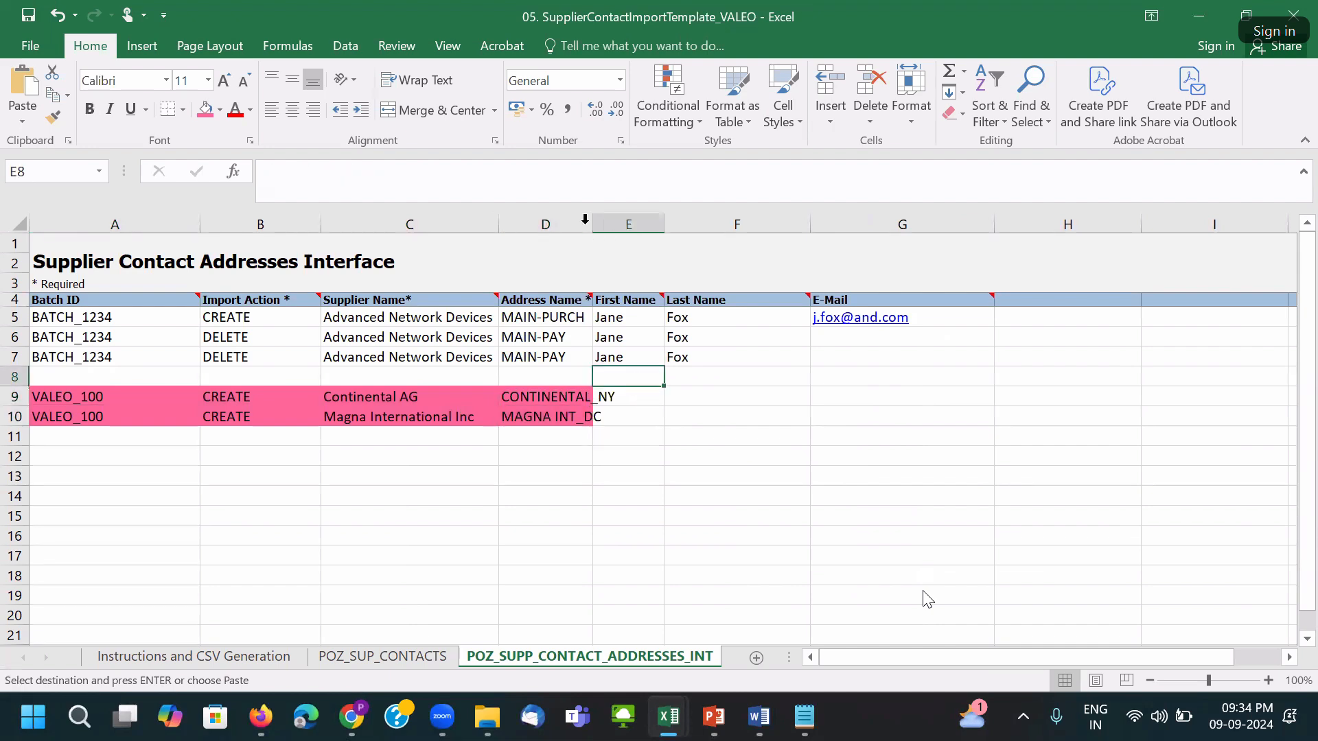
Copy the new VALEO contacts' first and last names into E9 of the contact addresses sheet and widen column E.
{"action": "left_click", "coordinate": [767, 377]}
{"action": "left_click", "coordinate": [383, 656]}
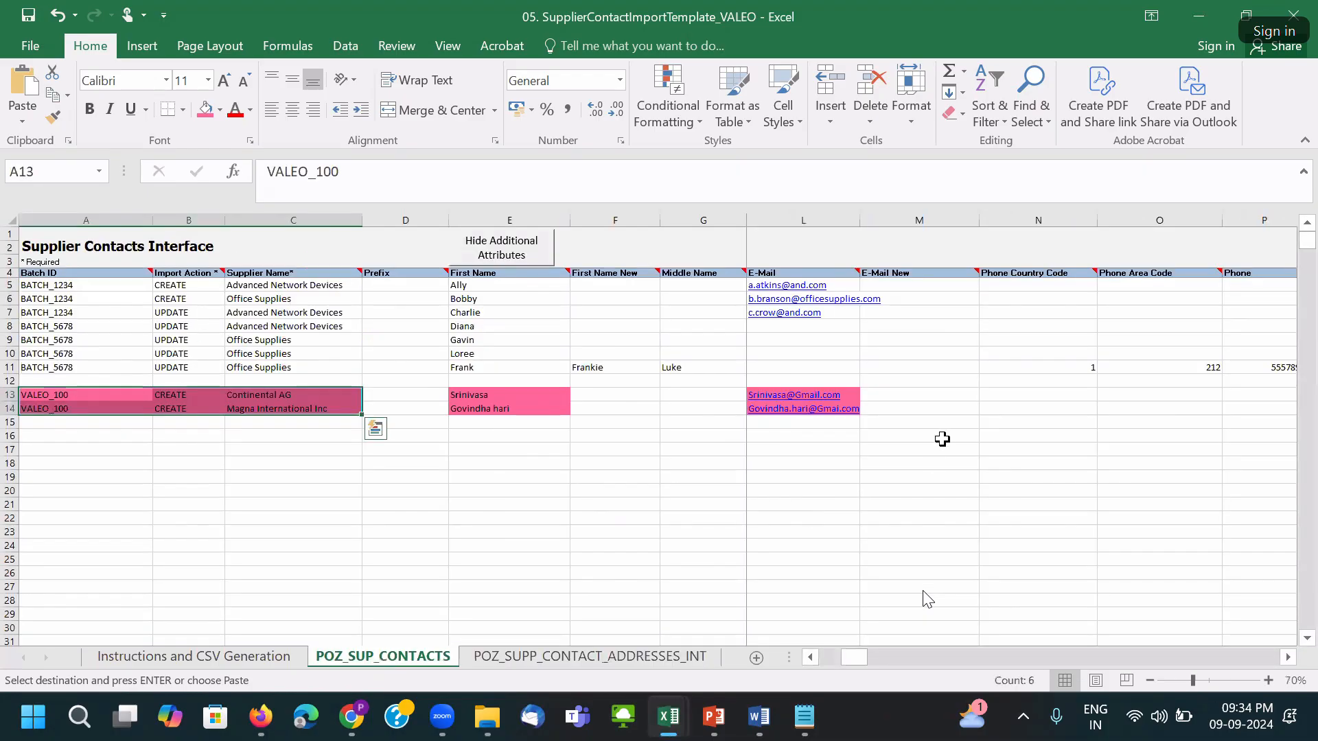
{"action": "left_click_drag", "start_coordinate": [456, 393], "coordinate": [663, 419]}
{"action": "key", "text": "Right"}
{"action": "key", "text": "Right"}
{"action": "key", "text": "Right"}
{"action": "key", "text": "Right"}
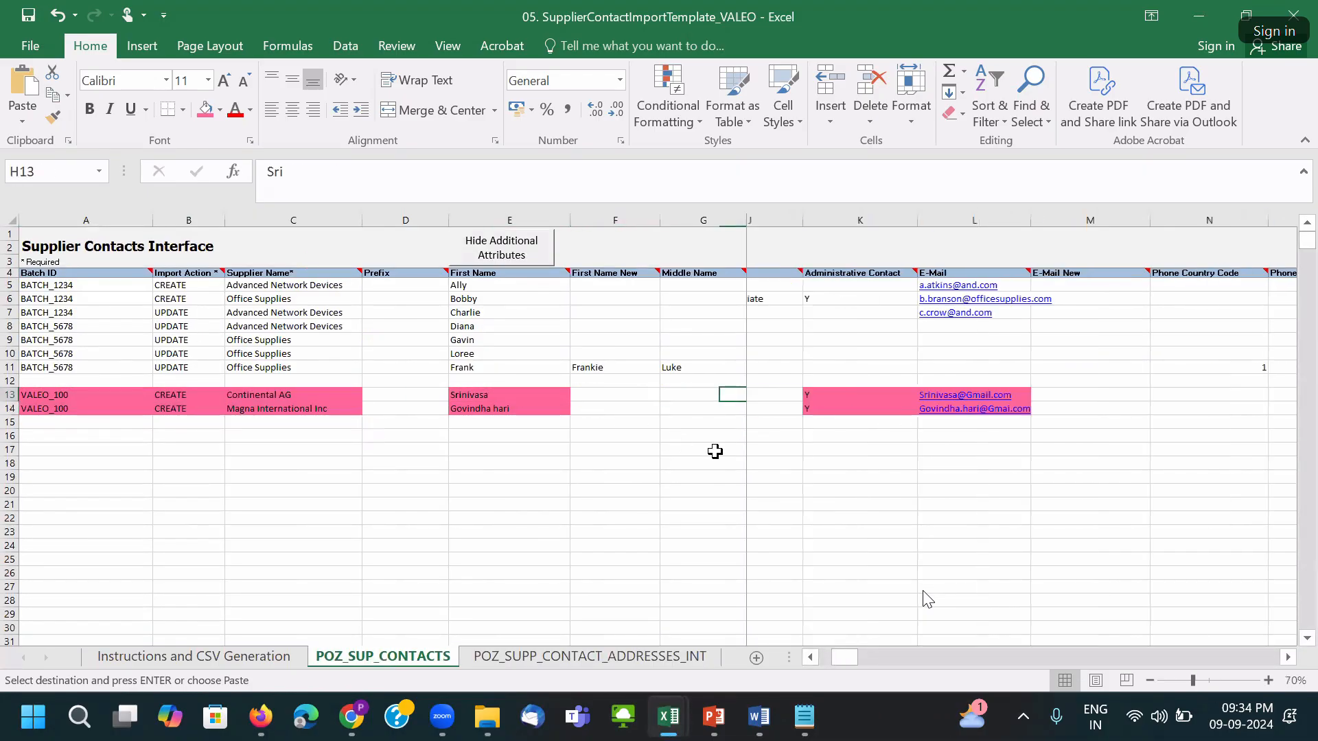
{"action": "left_click_drag", "start_coordinate": [529, 388], "coordinate": [759, 420]}
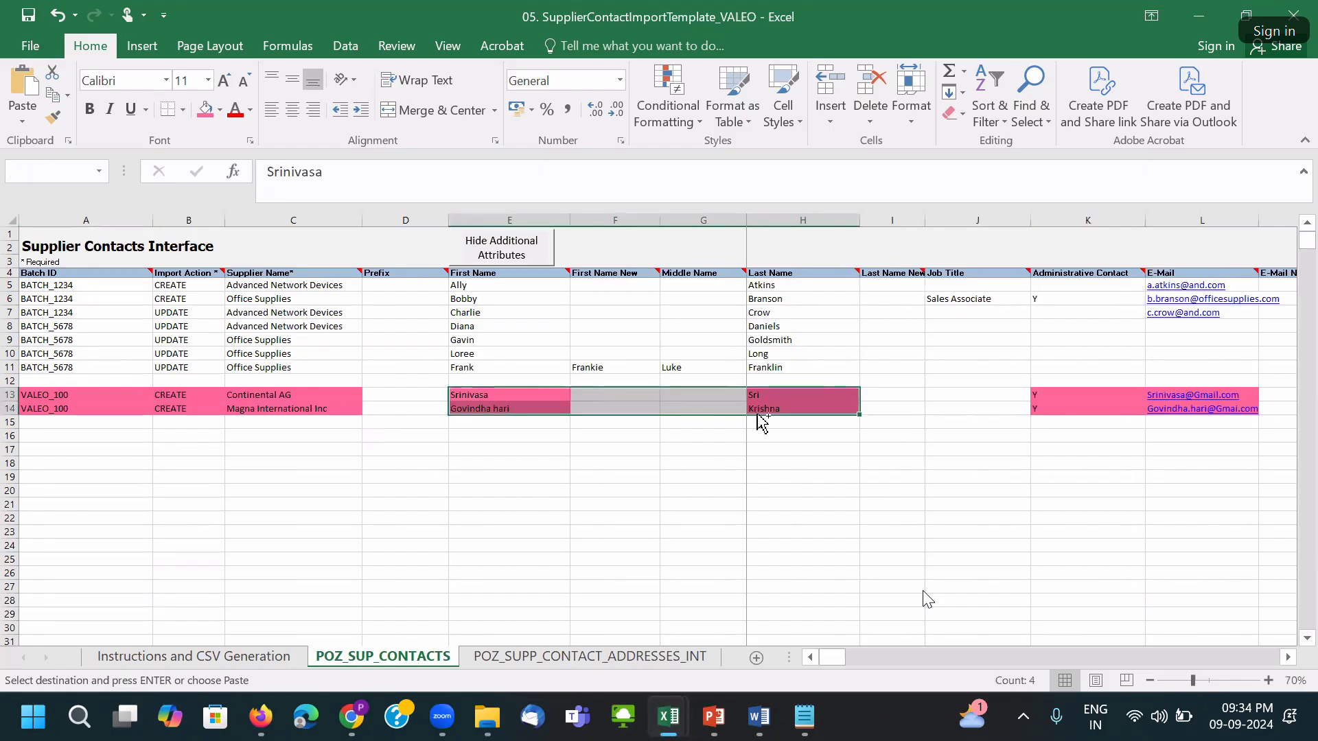
{"action": "key", "text": "ctrl+c"}
{"action": "key", "text": "ctrl+Page_Down"}
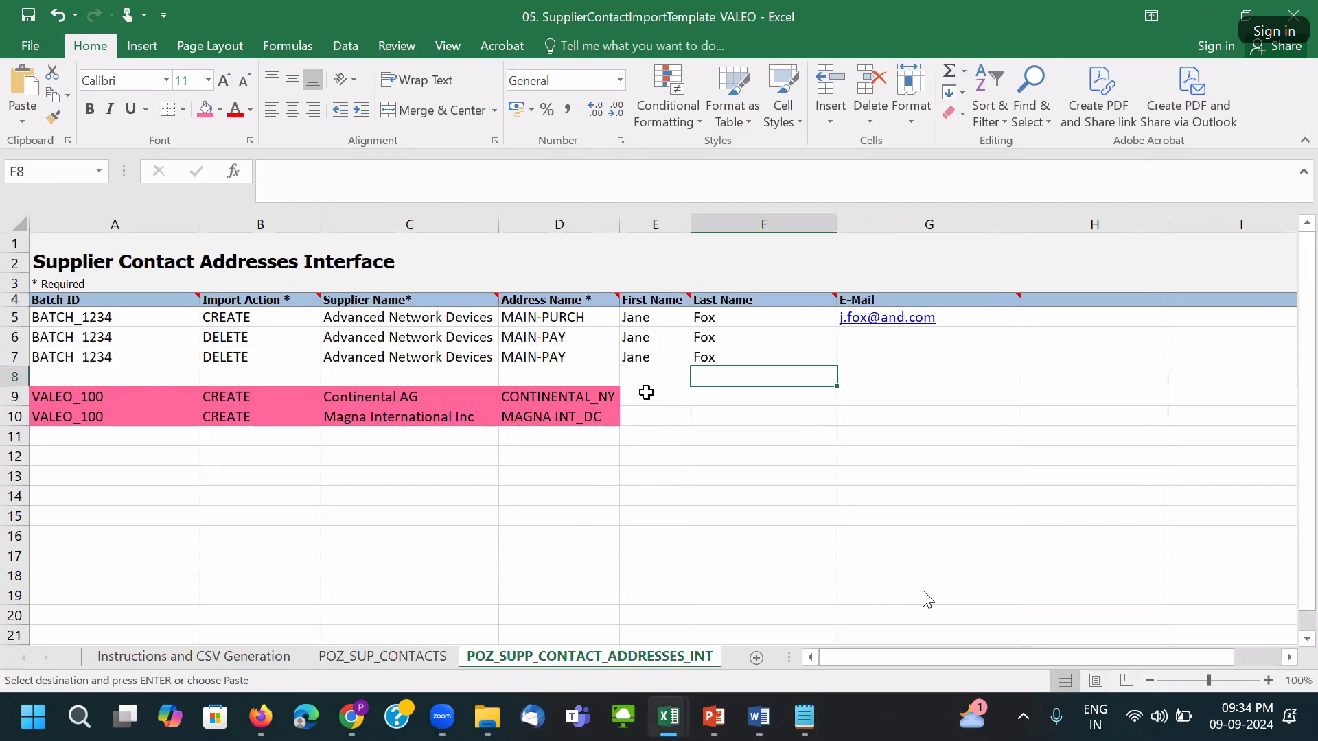
{"action": "left_click", "coordinate": [647, 392]}
{"action": "key", "text": "ctrl+v"}
{"action": "left_click_drag", "start_coordinate": [1065, 402], "coordinate": [748, 398]}
{"action": "left_click_drag", "start_coordinate": [692, 224], "coordinate": [713, 225]}
Copy the two e-mail addresses from L13:L14 into G9:G10, then save the workbook.
{"action": "left_click", "coordinate": [412, 658]}
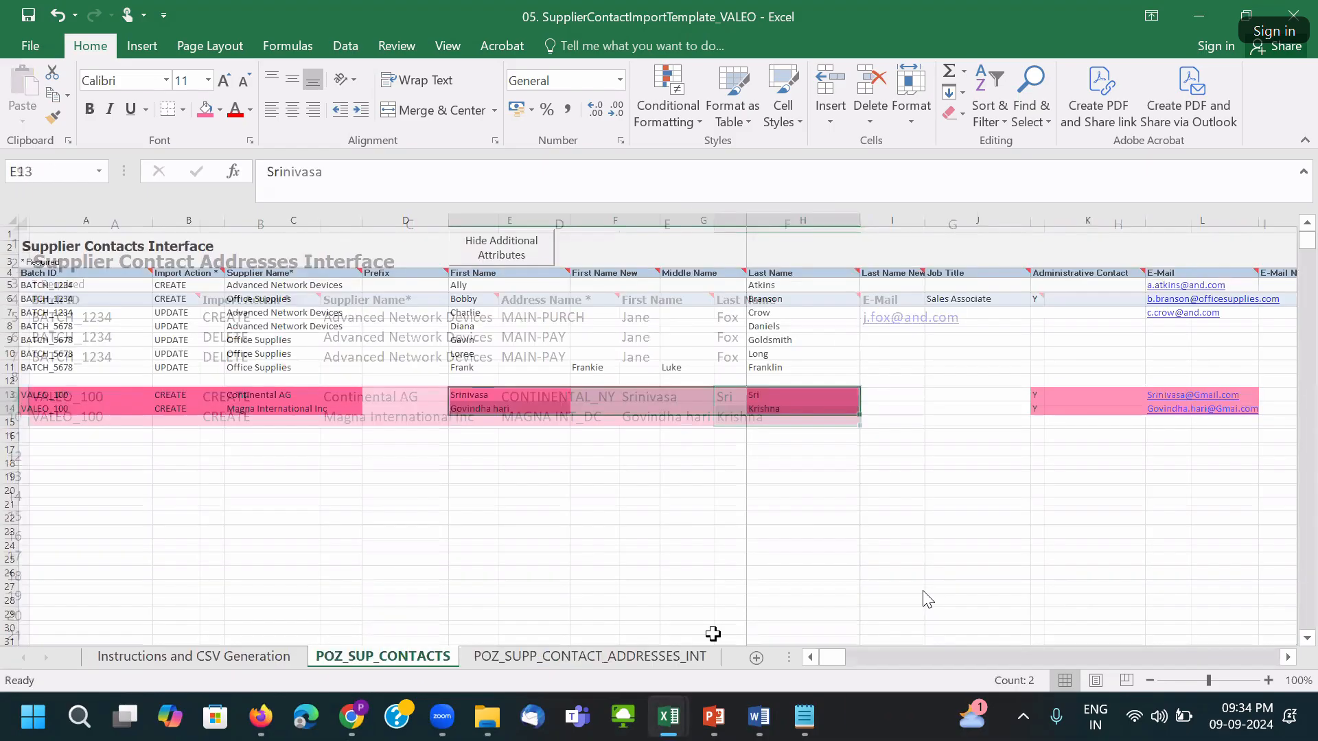
{"action": "left_click", "coordinate": [1167, 382]}
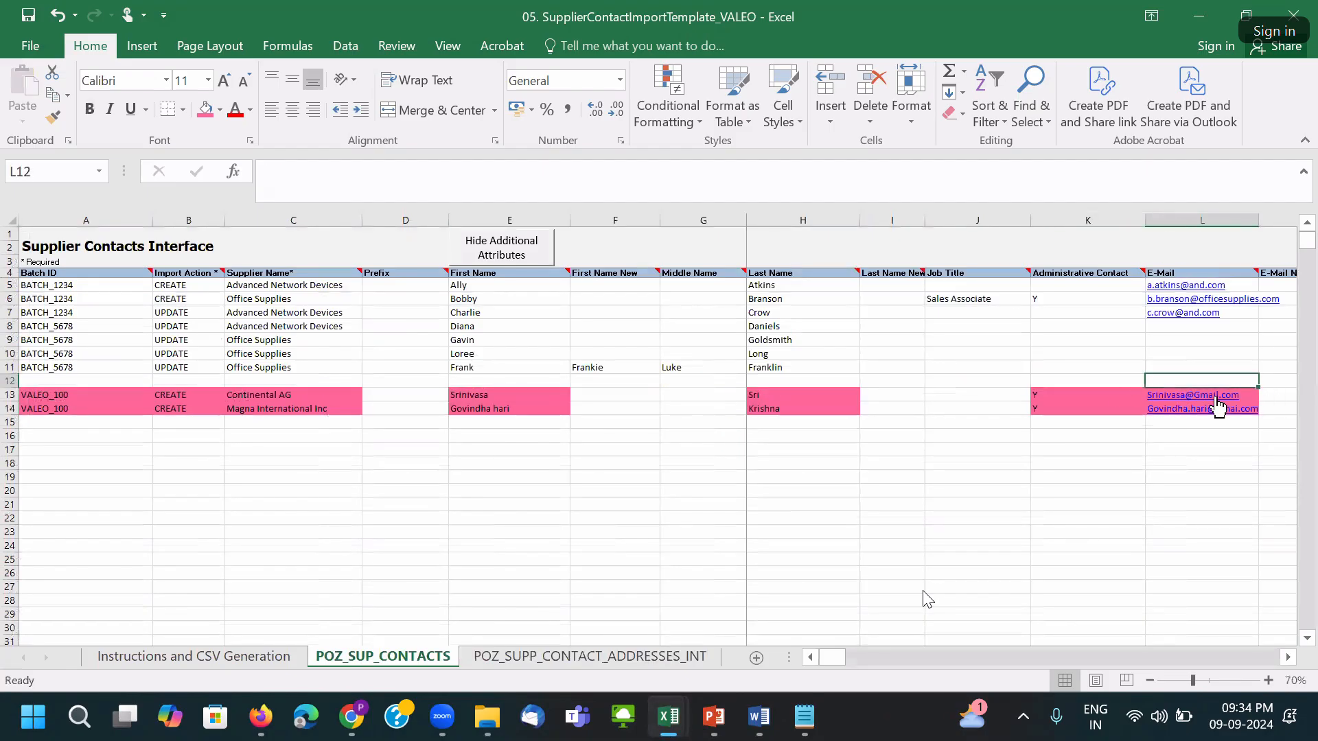
{"action": "left_click", "coordinate": [1127, 394]}
{"action": "key", "text": "Right"}
{"action": "key", "text": "shift+Down"}
{"action": "key", "text": "ctrl+c"}
{"action": "key", "text": "ctrl+Page_Down"}
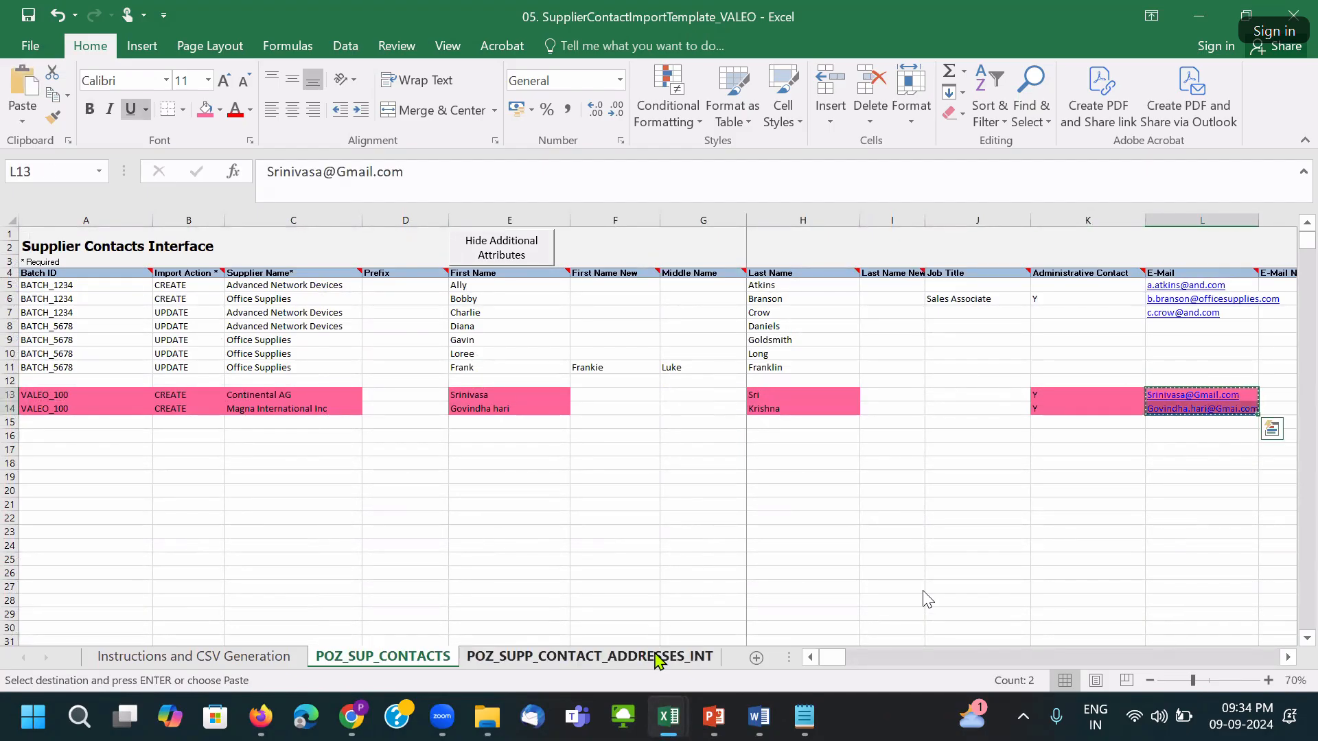
{"action": "left_click", "coordinate": [885, 398]}
{"action": "key", "text": "ctrl+v"}
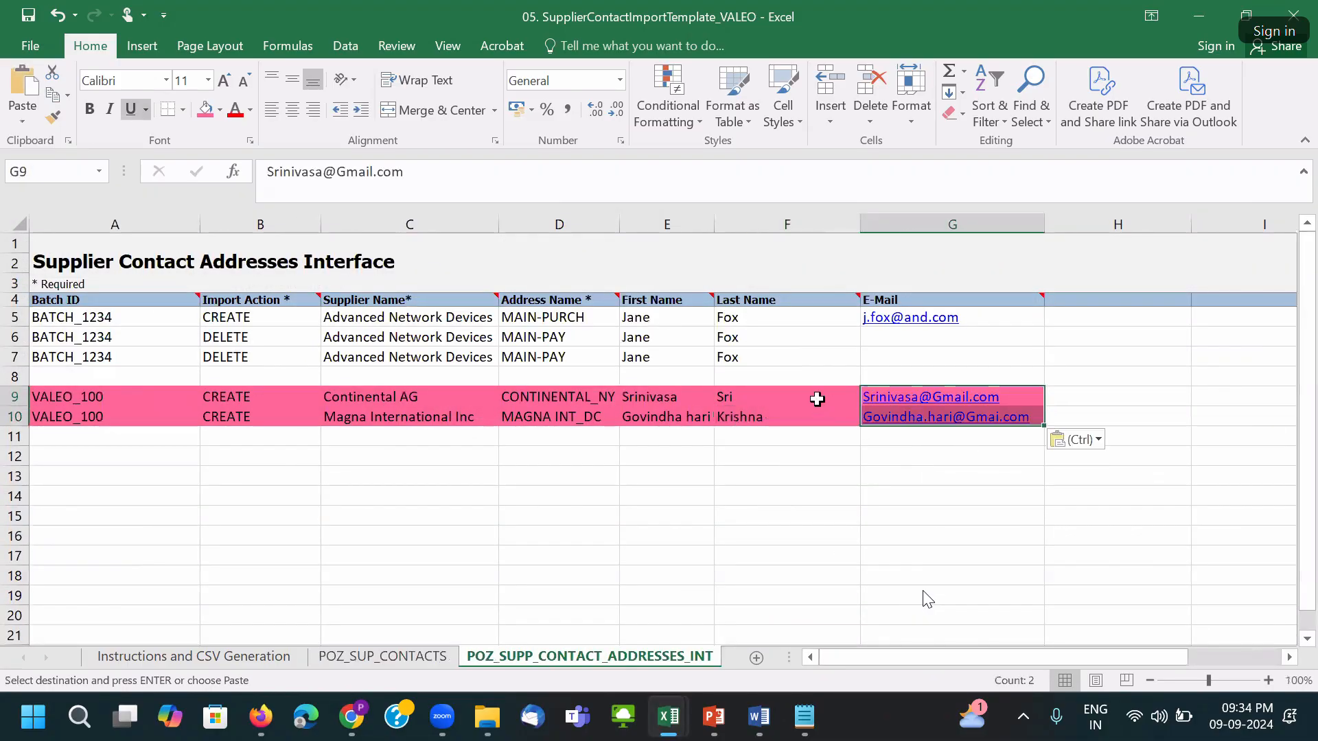
{"action": "left_click", "coordinate": [818, 398]}
{"action": "key", "text": "ctrl+s"}
{"action": "left_click", "coordinate": [633, 410]}
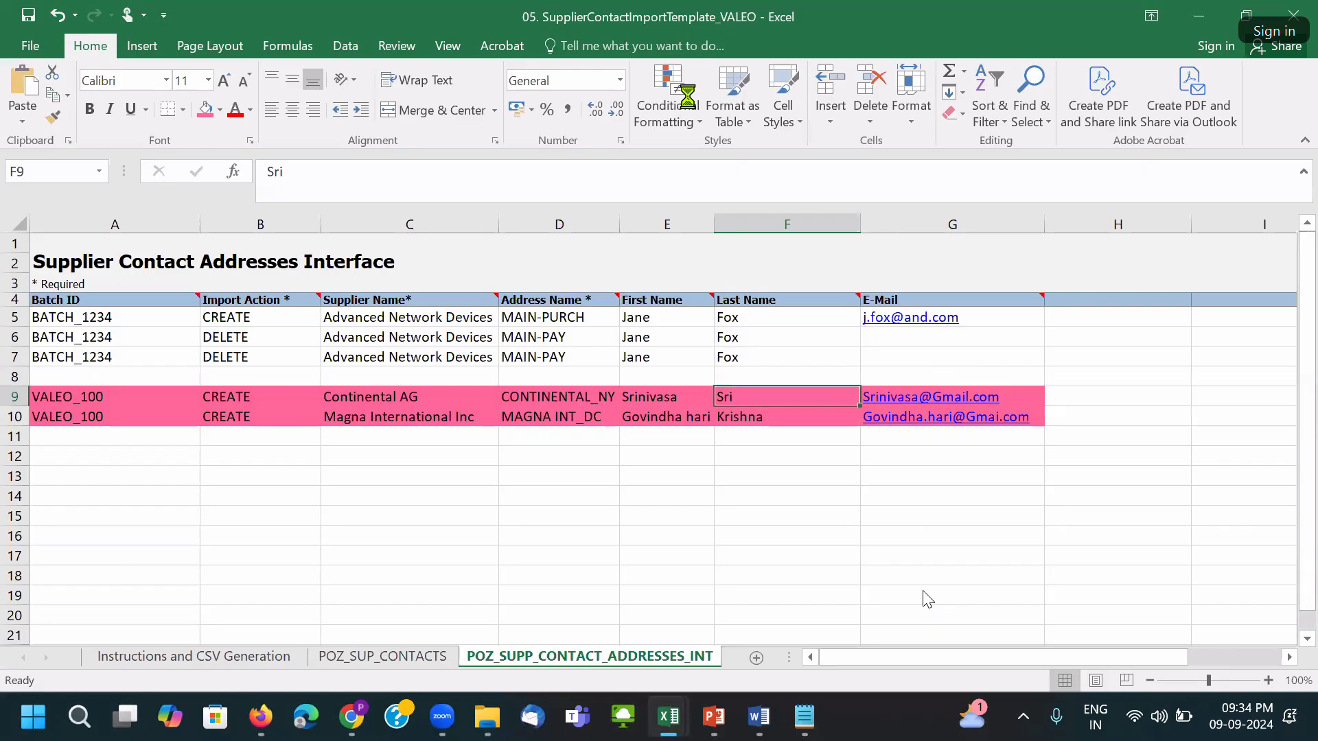
Delete sample rows 5–8 on the addresses sheet and rows 5–12 on POZ_SUP_CONTACTS.
{"action": "left_click_drag", "start_coordinate": [15, 318], "coordinate": [15, 372]}
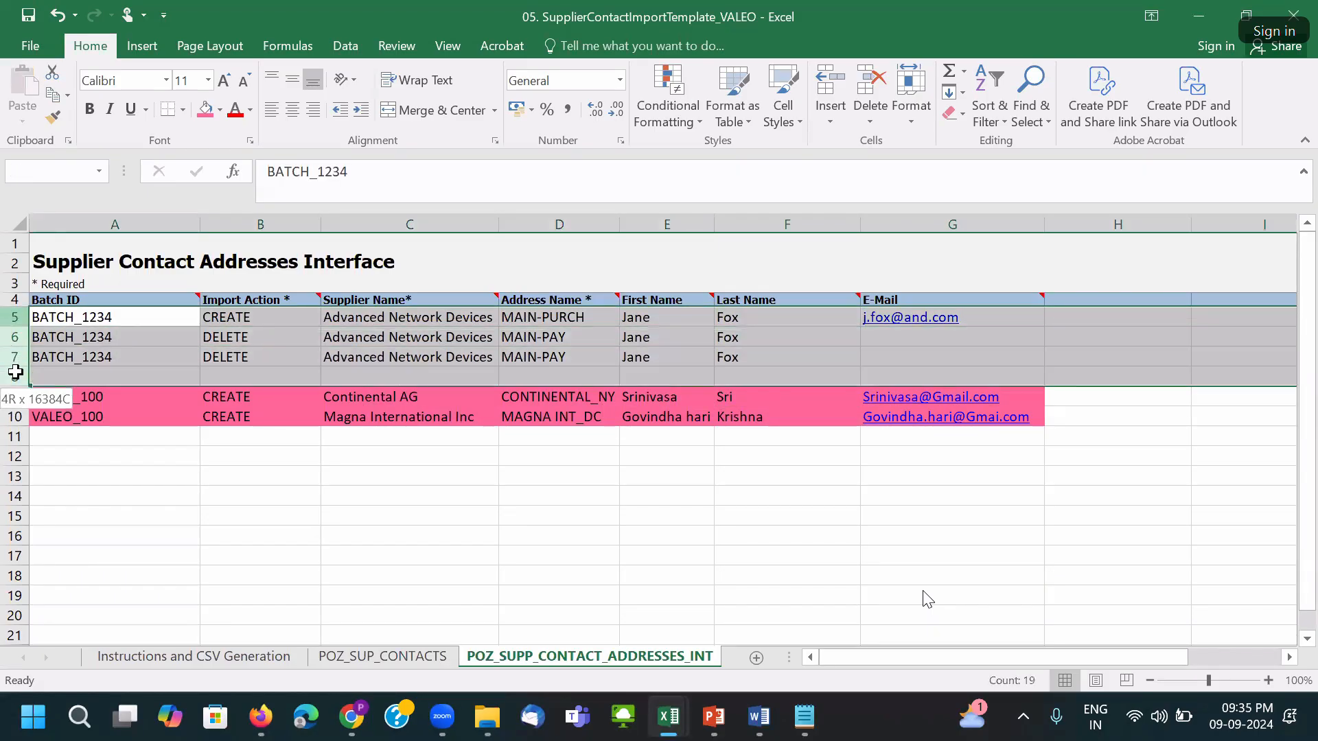
{"action": "right_click", "coordinate": [10, 346]}
{"action": "left_click", "coordinate": [56, 511]}
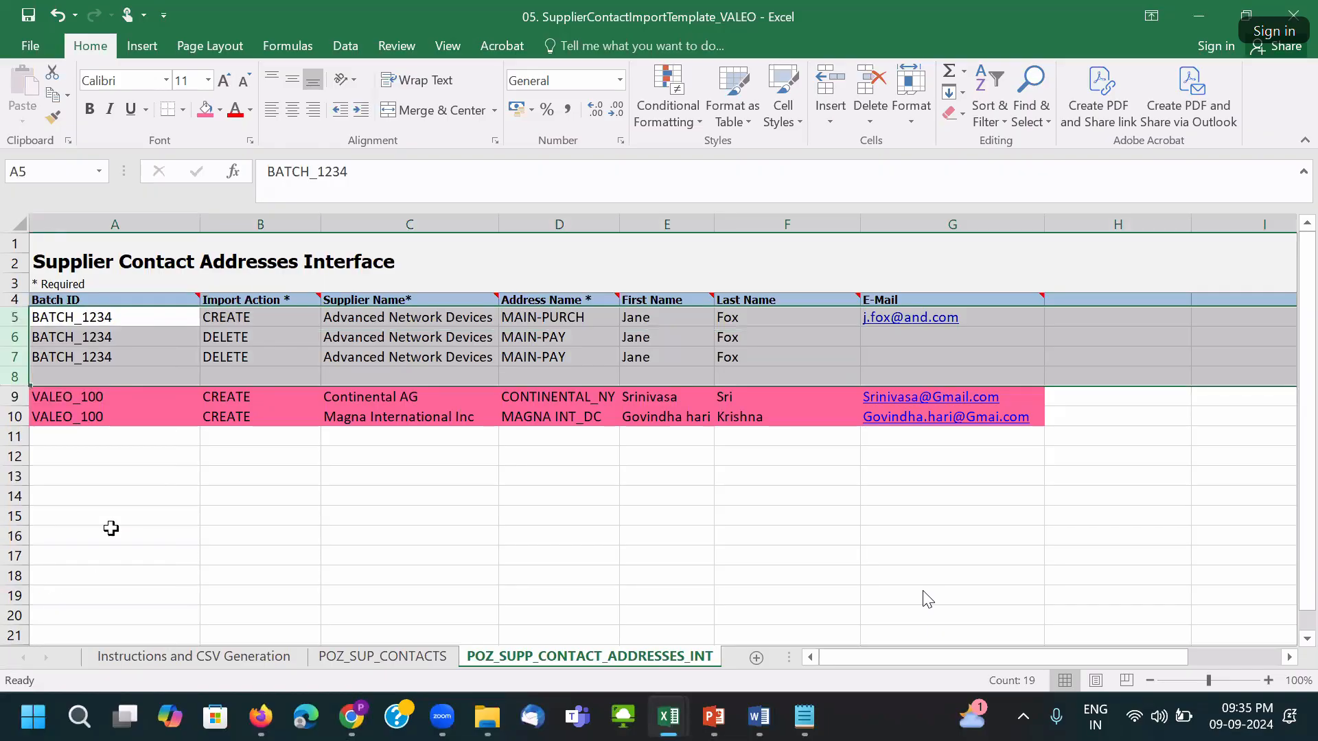
{"action": "left_click", "coordinate": [382, 657]}
{"action": "left_click_drag", "start_coordinate": [11, 285], "coordinate": [17, 381]}
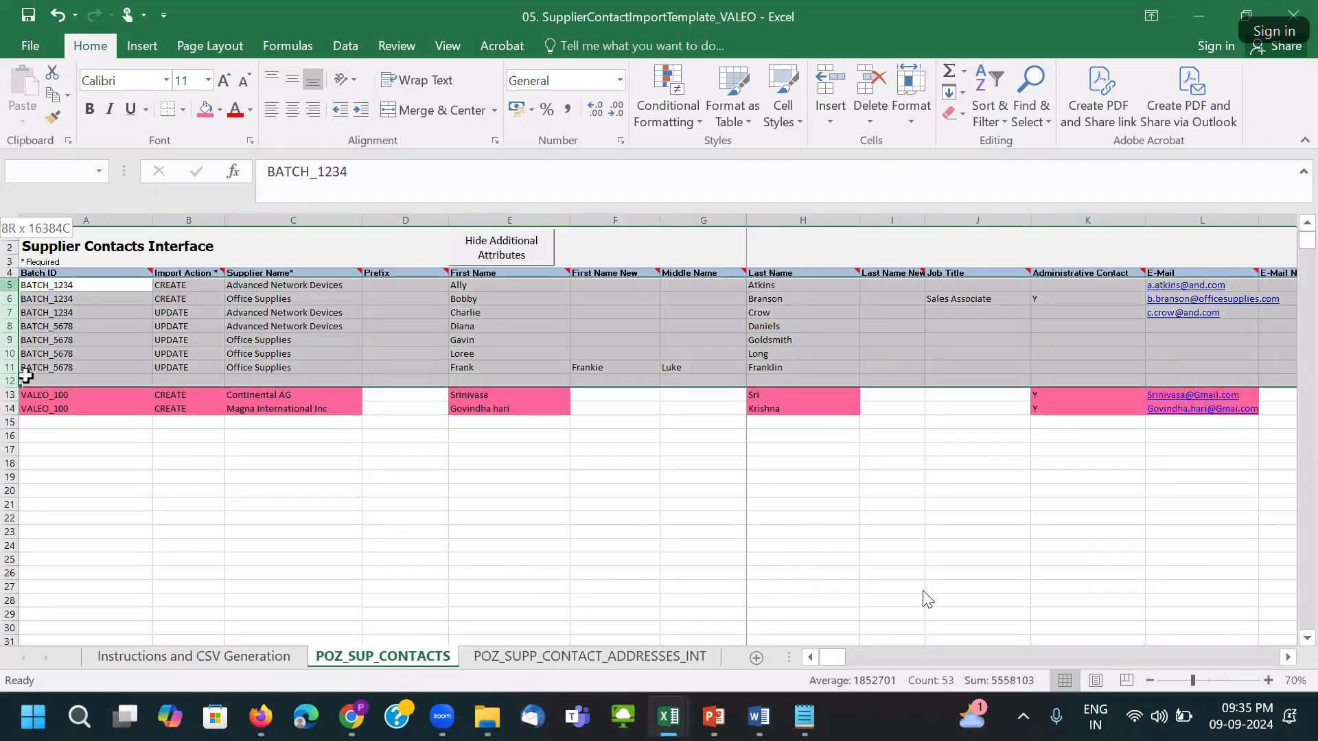
{"action": "right_click", "coordinate": [17, 330]}
{"action": "left_click", "coordinate": [48, 473]}
{"action": "left_click", "coordinate": [403, 416]}
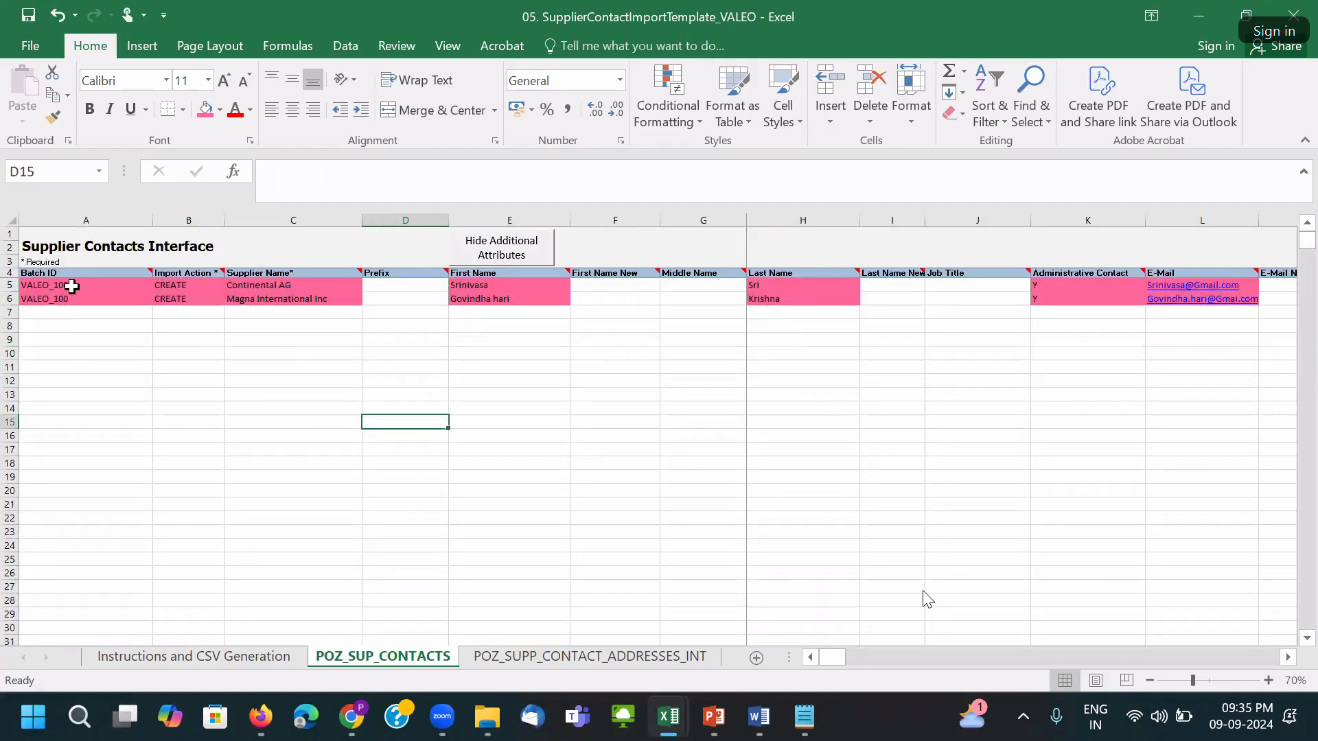
{"action": "left_click", "coordinate": [10, 285]}
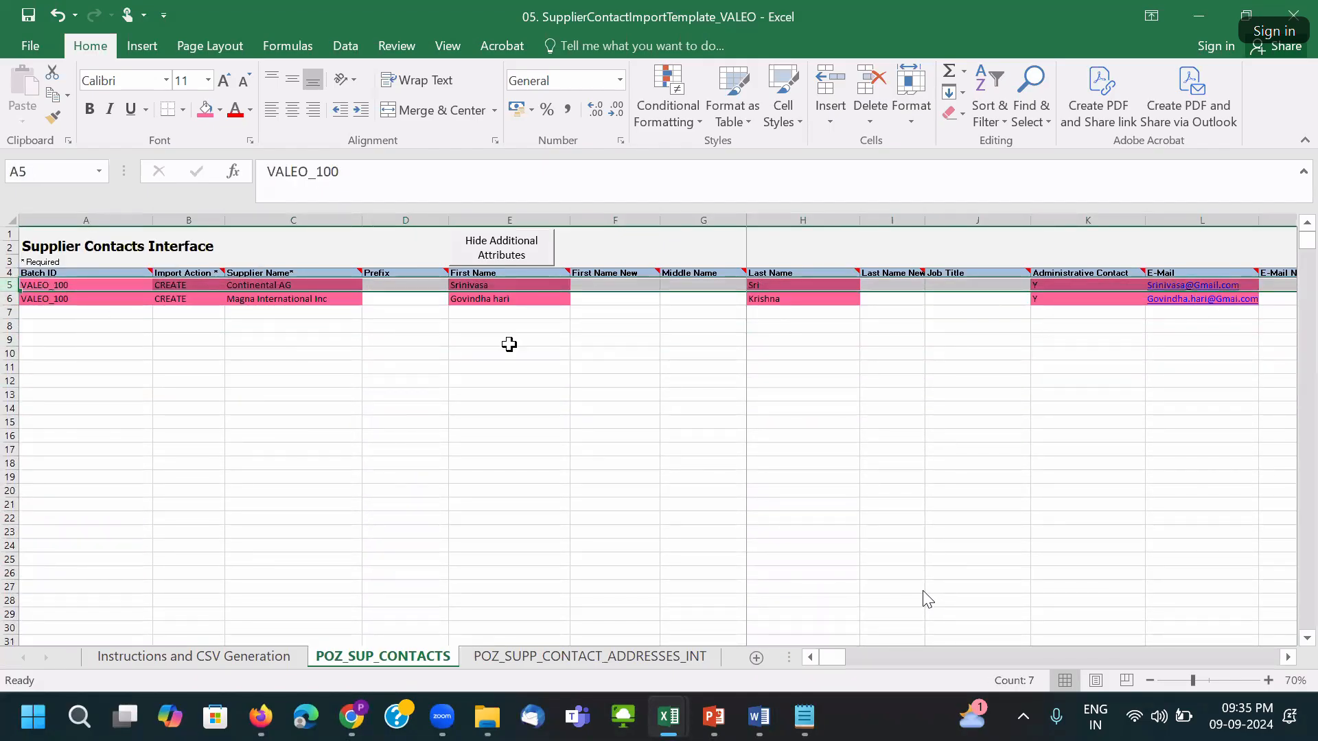
Return to the contact addresses sheet and save the contact workbook, accepting the privacy warning.
{"action": "left_click", "coordinate": [522, 658]}
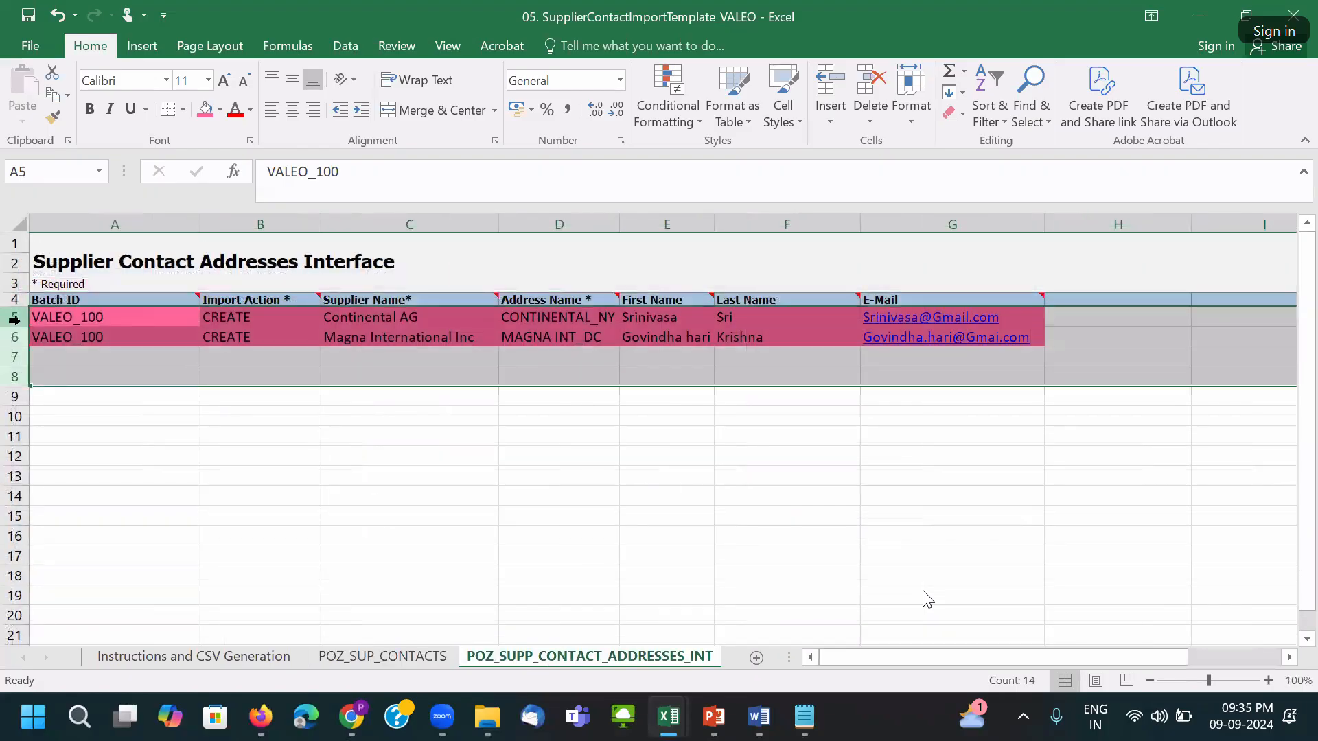
{"action": "left_click", "coordinate": [526, 520]}
{"action": "key", "text": "ctrl+s"}
{"action": "left_click", "coordinate": [624, 414]}
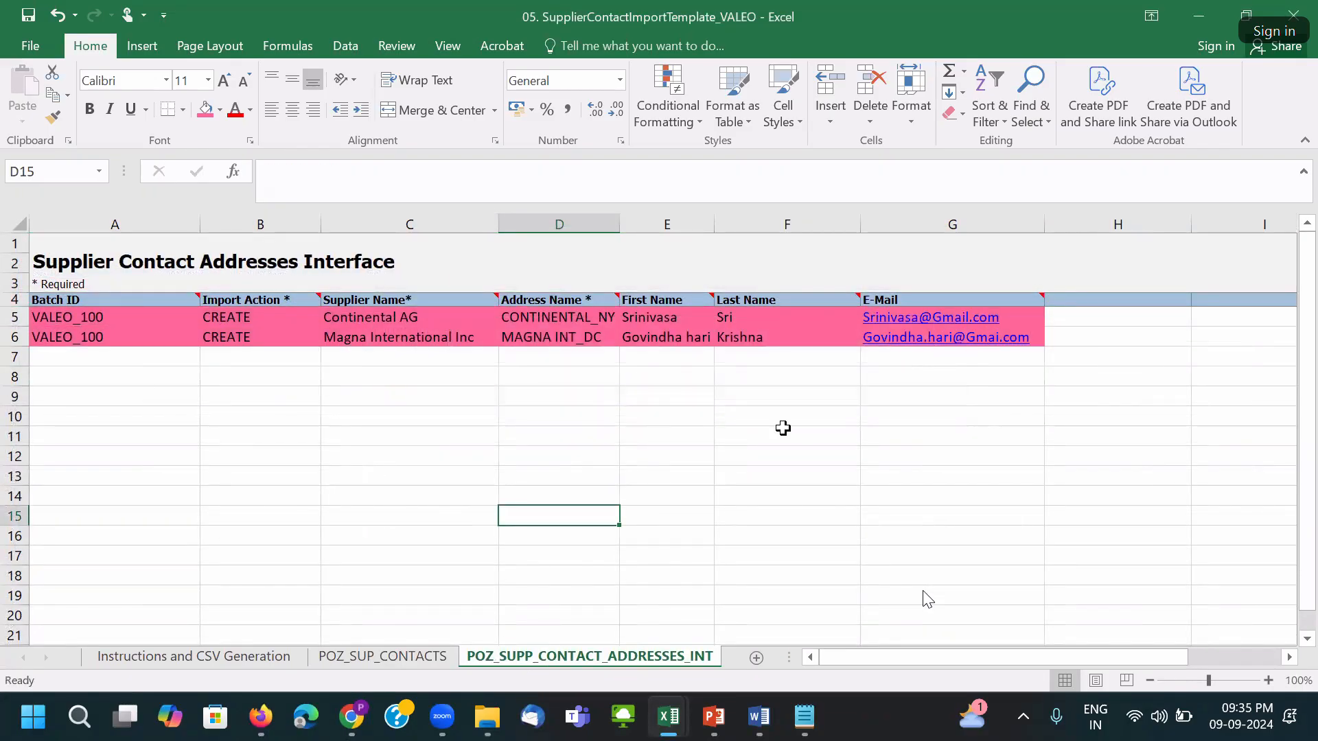
{"action": "key", "text": "ctrl+s"}
{"action": "left_click", "coordinate": [642, 412]}
{"action": "mouse_move", "coordinate": [664, 713]}
{"action": "left_click", "coordinate": [743, 621]}
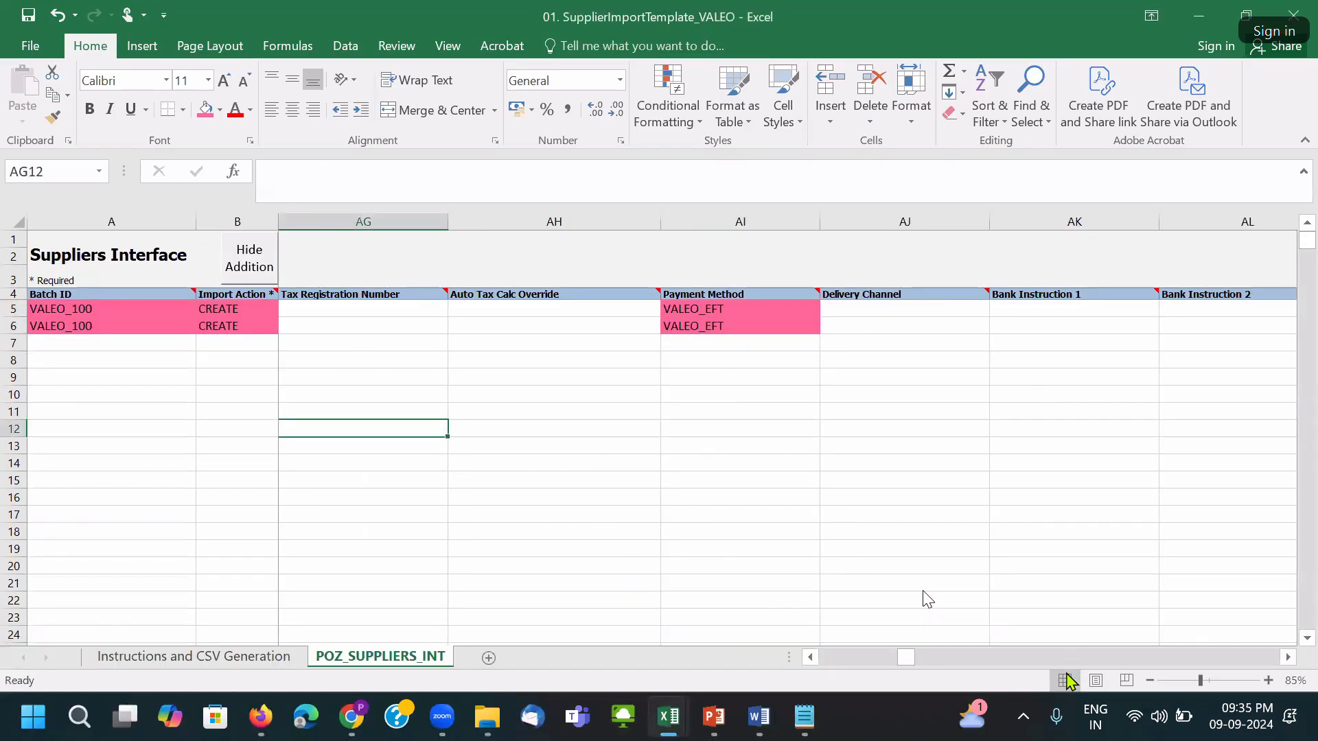
Save the 01 supplier import workbook, accepting the personal information warning.
{"action": "left_click_drag", "start_coordinate": [905, 658], "coordinate": [828, 658]}
{"action": "left_click", "coordinate": [494, 380]}
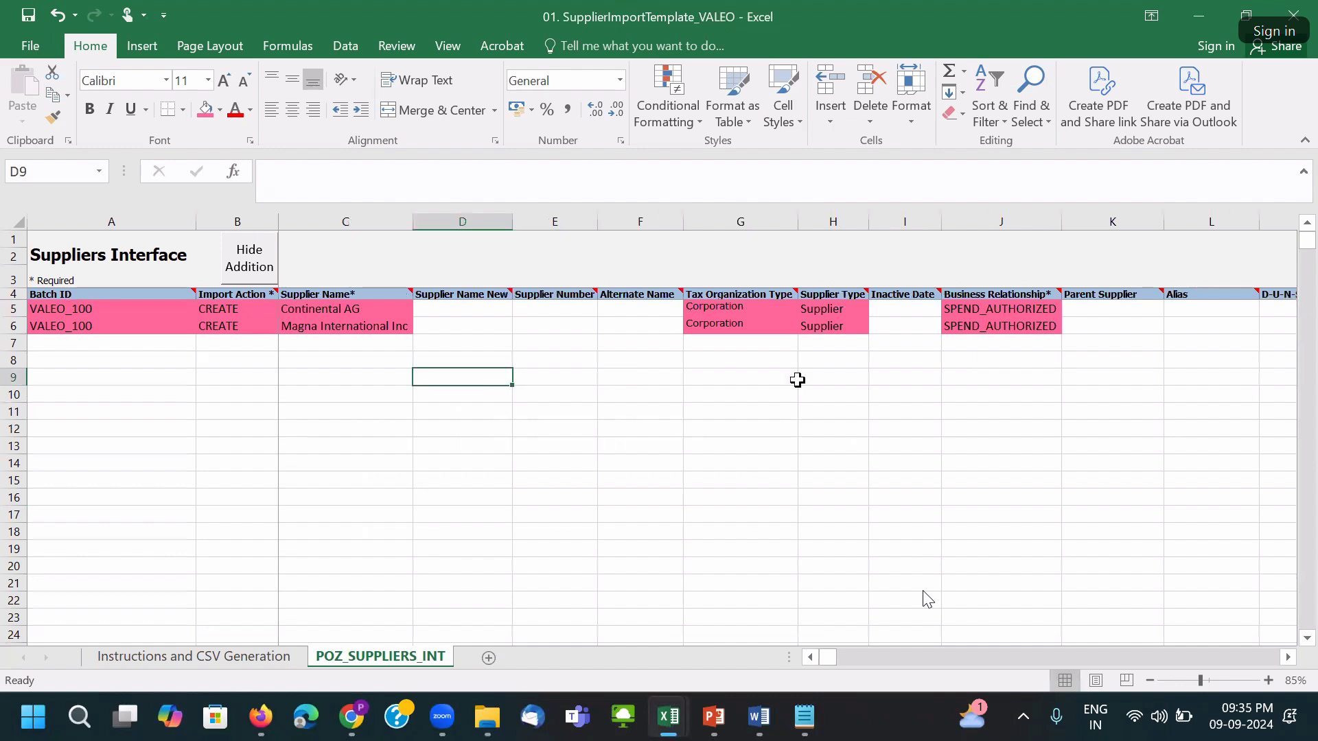
{"action": "key", "text": "ctrl+s"}
{"action": "left_click", "coordinate": [625, 413]}
Fill the Continental AG and Magna International Inc cells C5:C6 purple using More Colors.
{"action": "left_click_drag", "start_coordinate": [346, 310], "coordinate": [343, 327]}
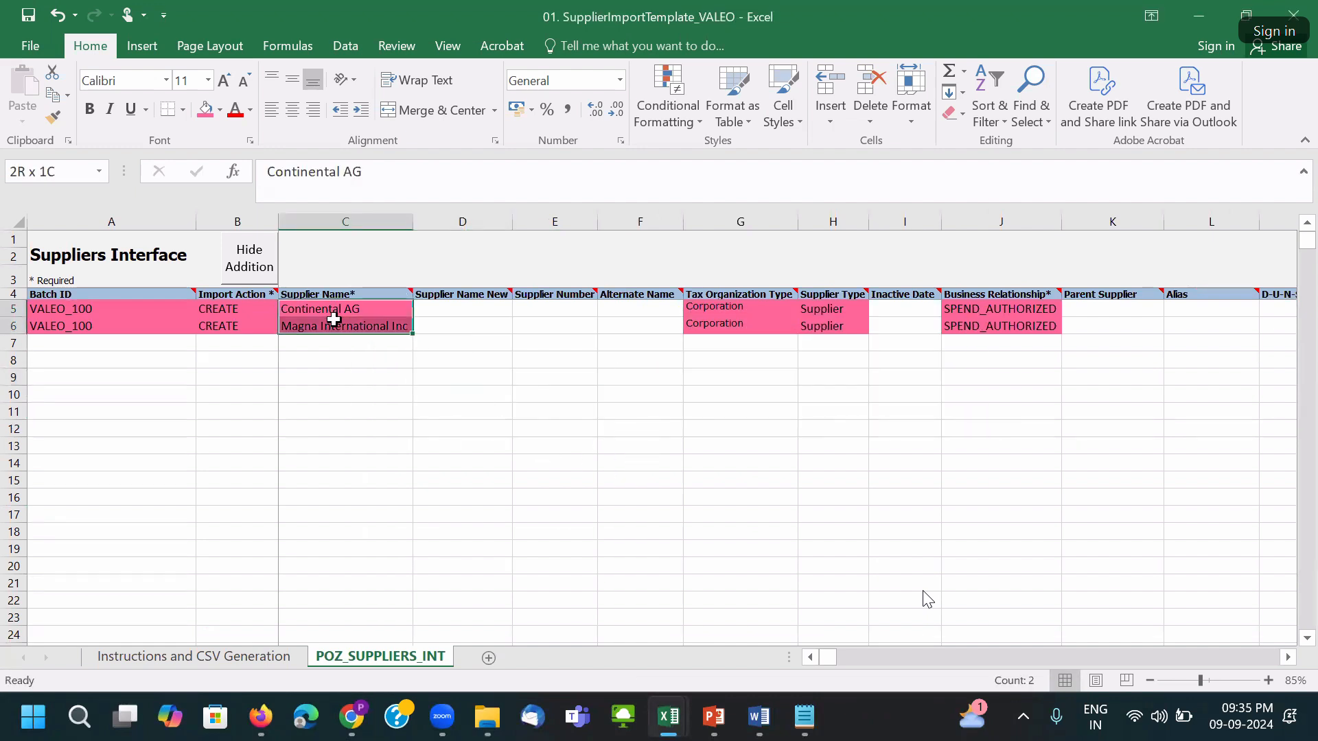
{"action": "left_click", "coordinate": [219, 110]}
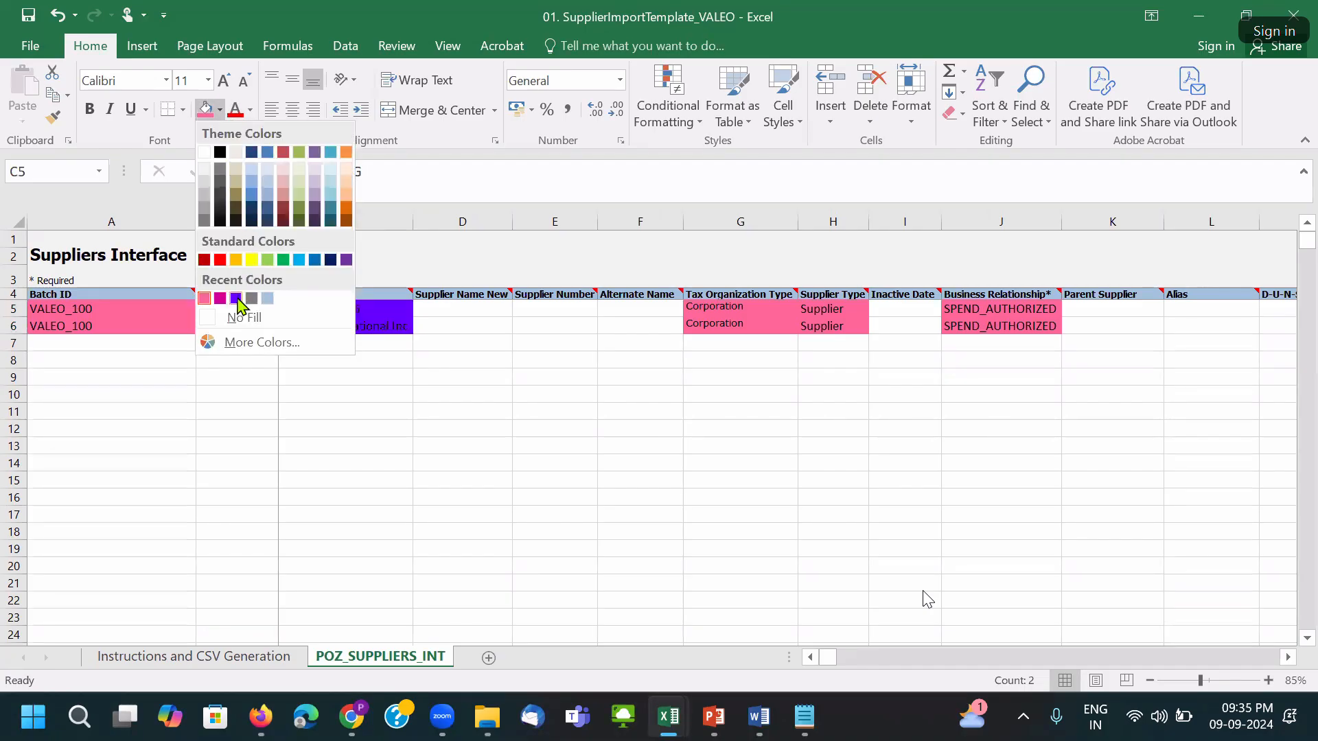
{"action": "left_click", "coordinate": [239, 342]}
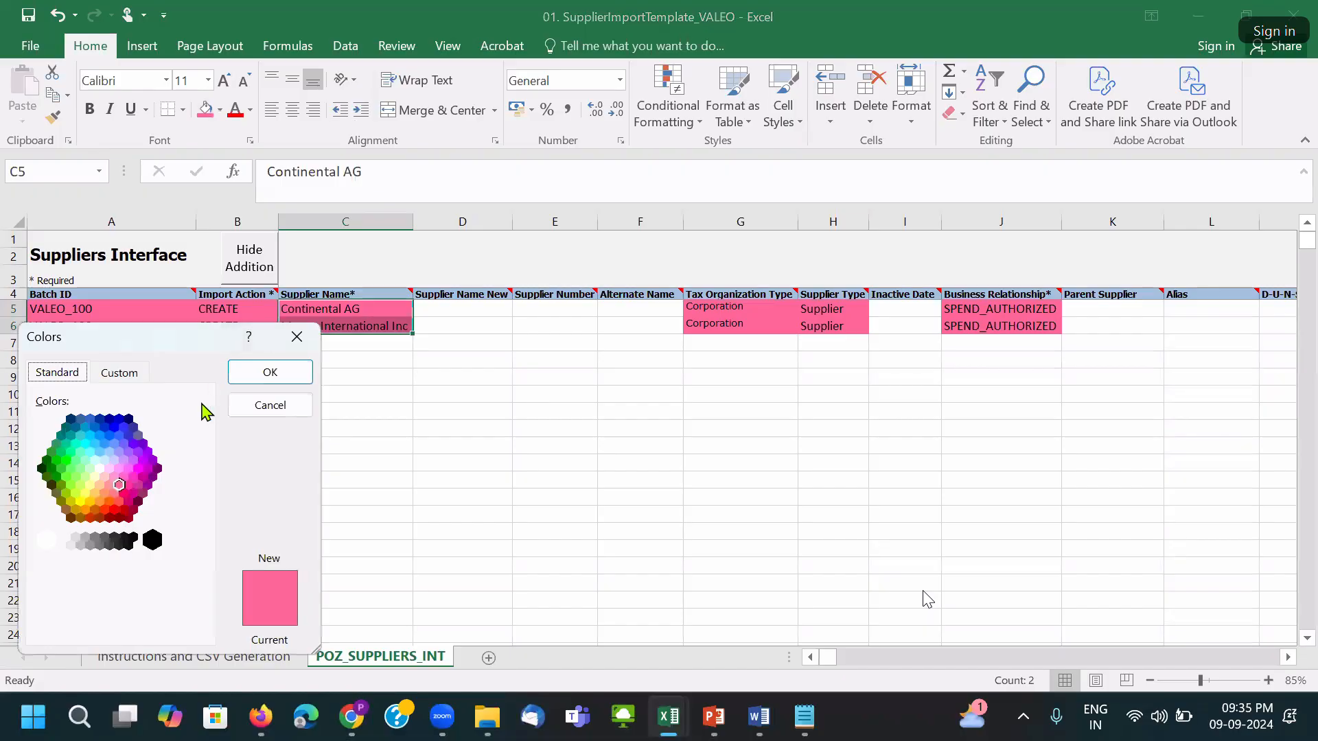
{"action": "left_click", "coordinate": [132, 463]}
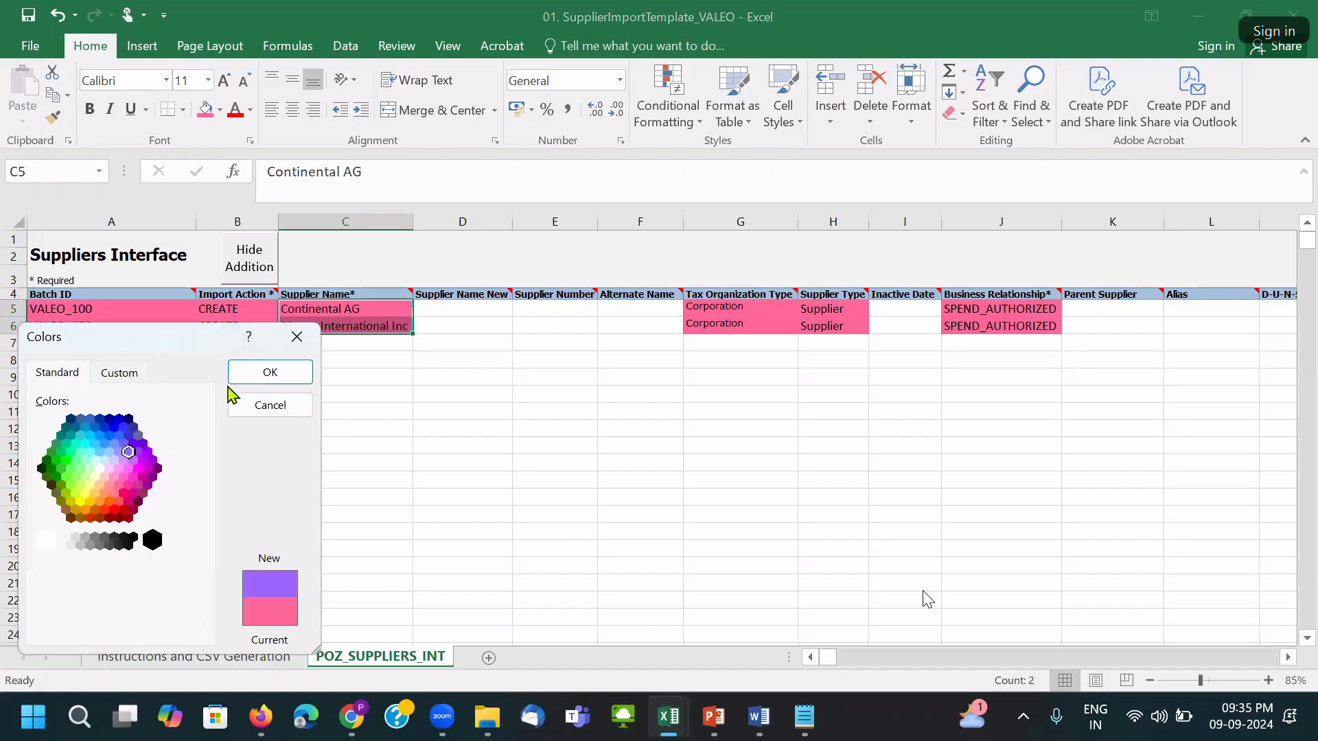
{"action": "left_click", "coordinate": [264, 371]}
{"action": "left_click", "coordinate": [370, 414]}
{"action": "left_click", "coordinate": [323, 315]}
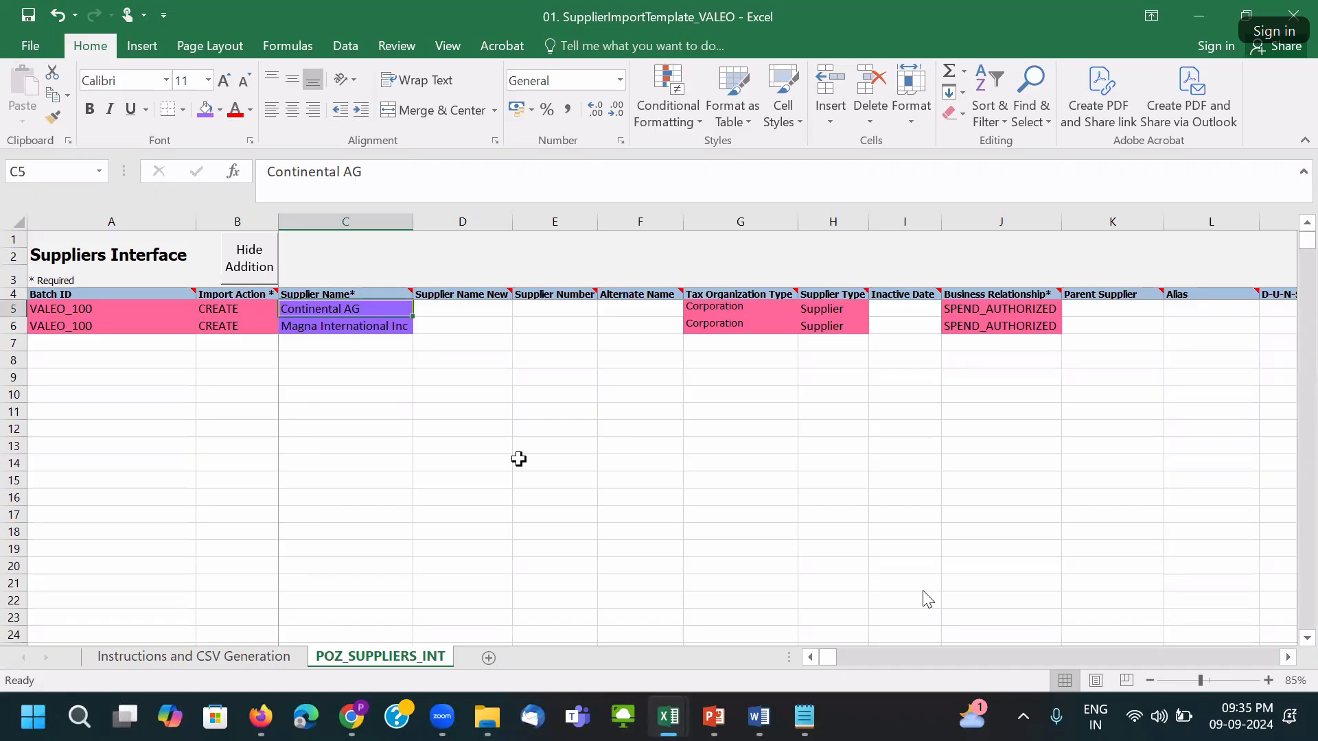
In workbook 02, shade the CONTINENTAL_NY and MAGNA INT_DC address names D5:D6 cyan via More Colors.
{"action": "mouse_move", "coordinate": [666, 720]}
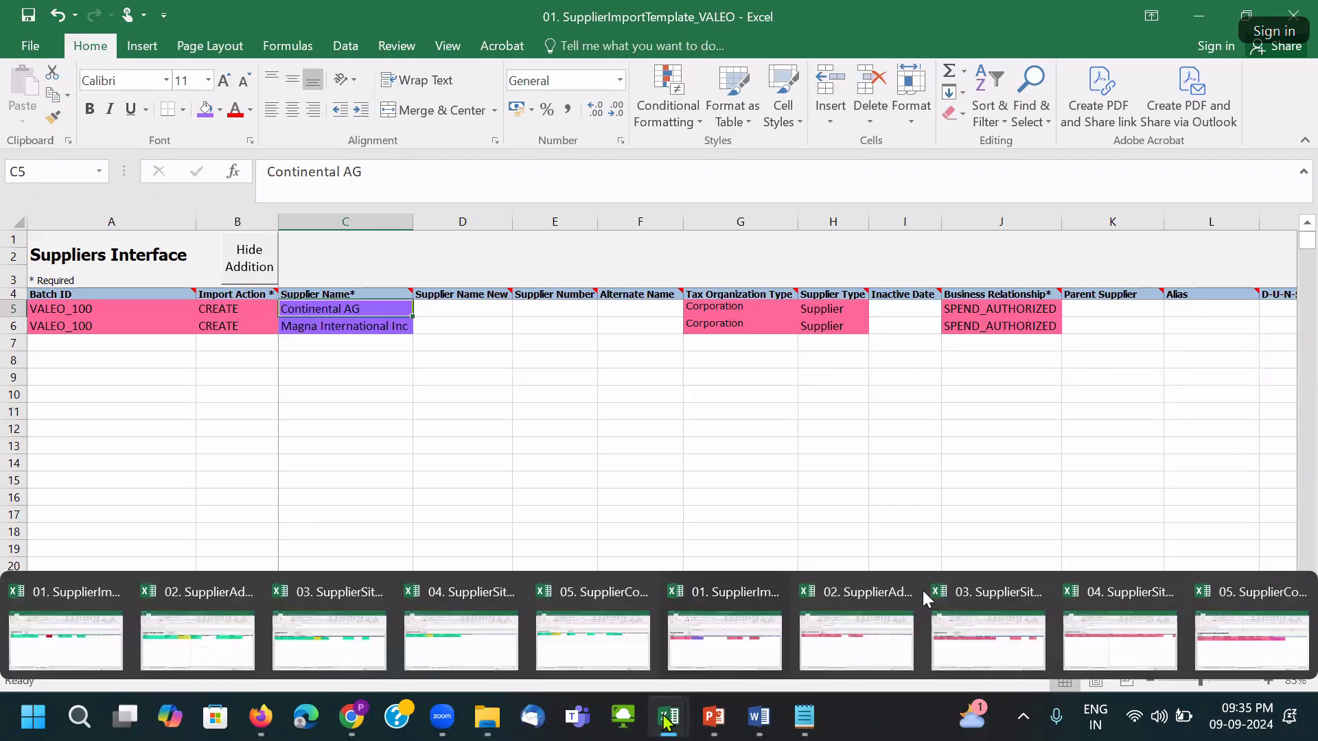
{"action": "left_click", "coordinate": [845, 635]}
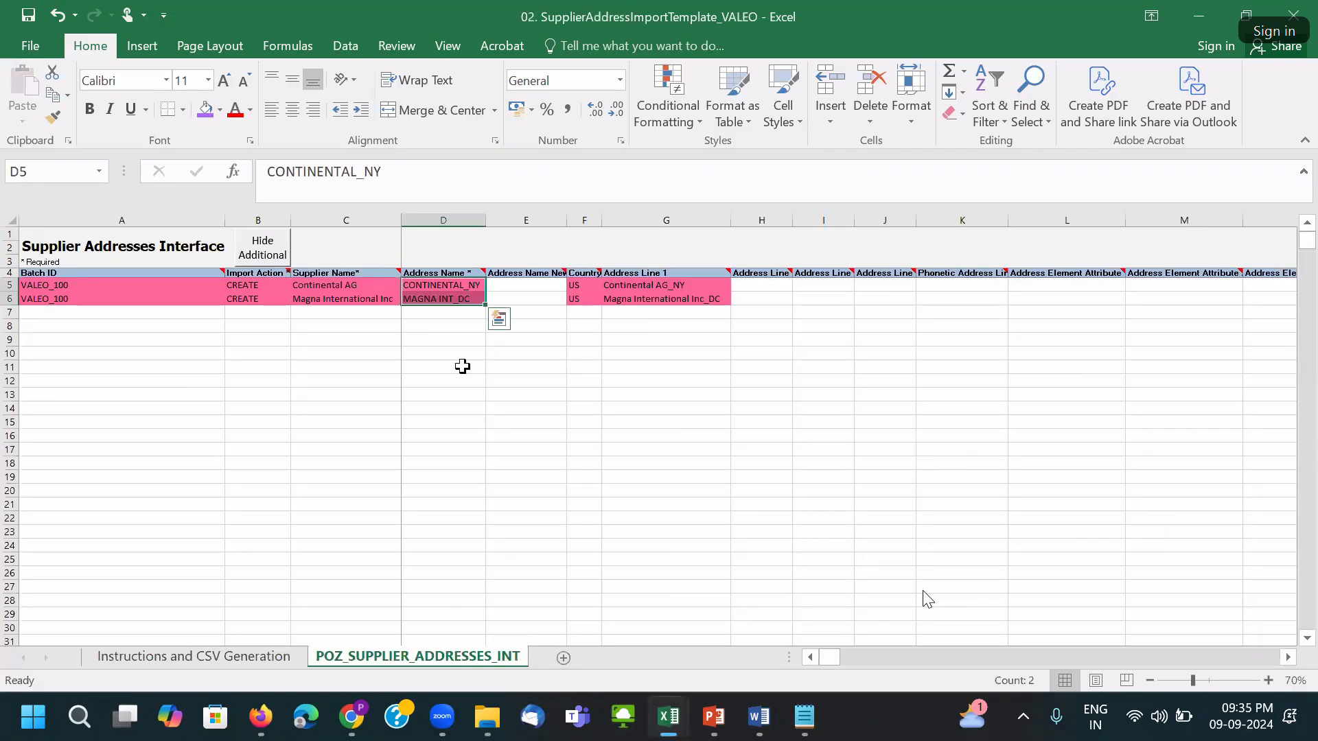
{"action": "left_click", "coordinate": [371, 313]}
{"action": "left_click_drag", "start_coordinate": [427, 285], "coordinate": [431, 302]}
{"action": "left_click_drag", "start_coordinate": [356, 285], "coordinate": [358, 297]}
{"action": "left_click", "coordinate": [433, 288]}
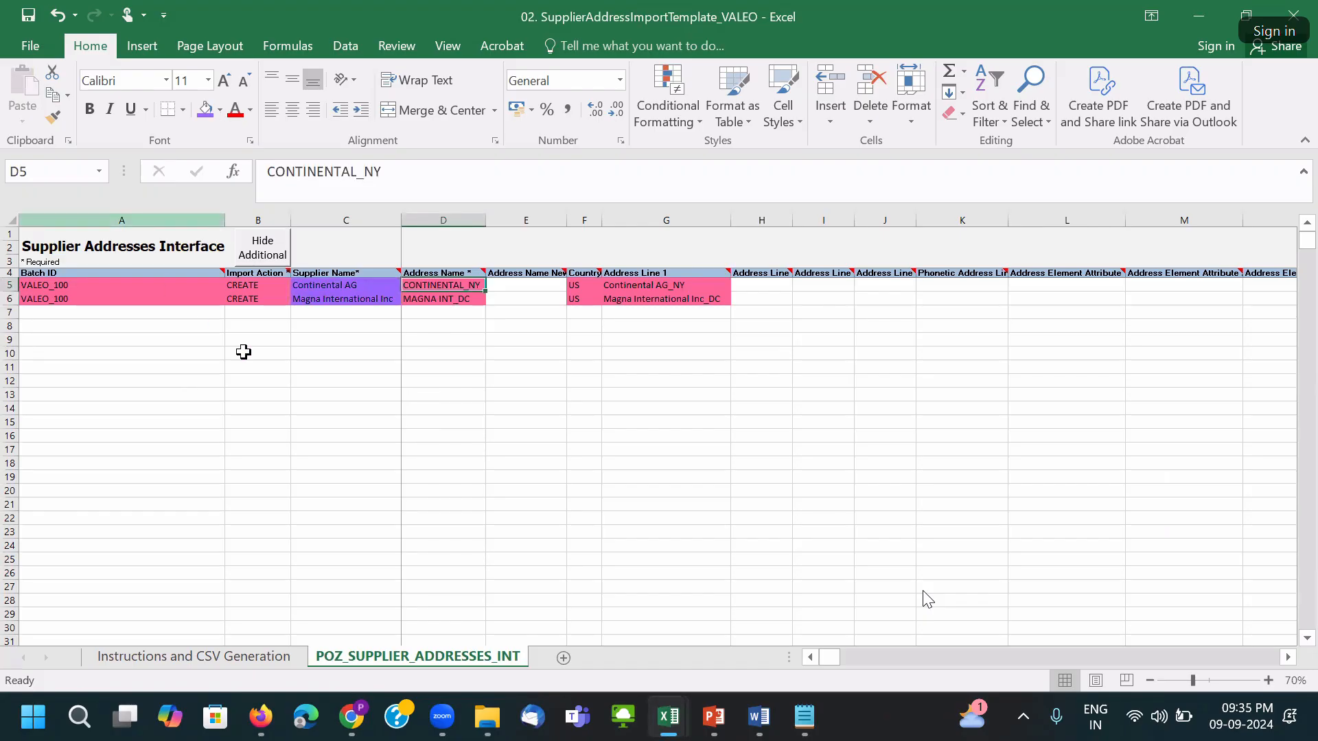
{"action": "left_click_drag", "start_coordinate": [425, 286], "coordinate": [425, 296]}
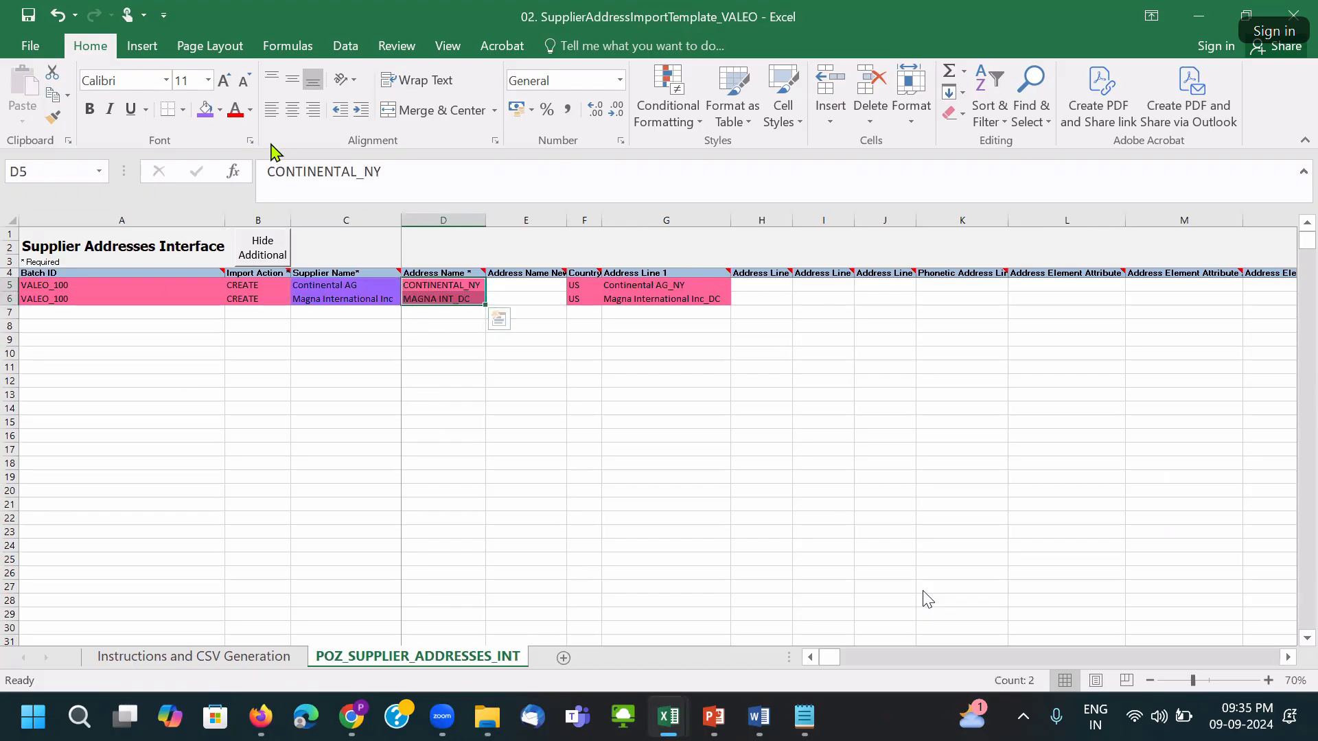
{"action": "left_click", "coordinate": [221, 110]}
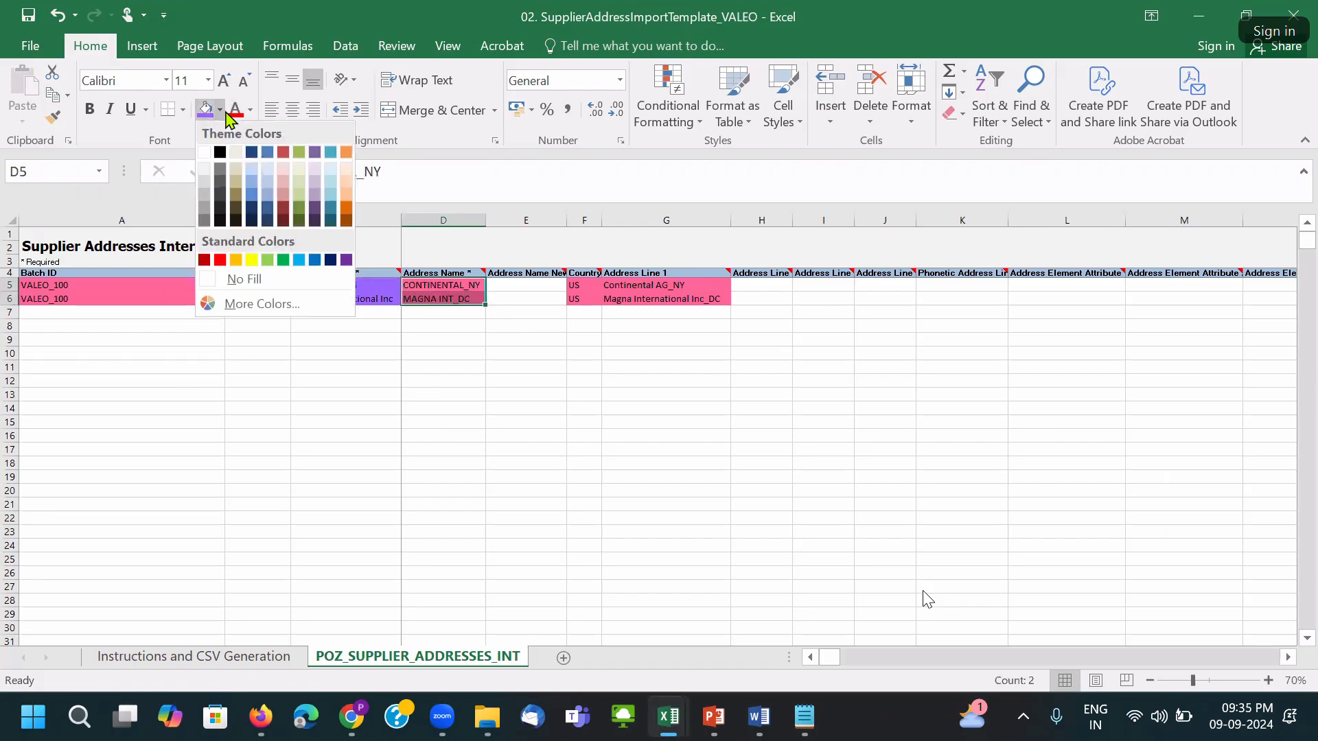
{"action": "left_click", "coordinate": [266, 304]}
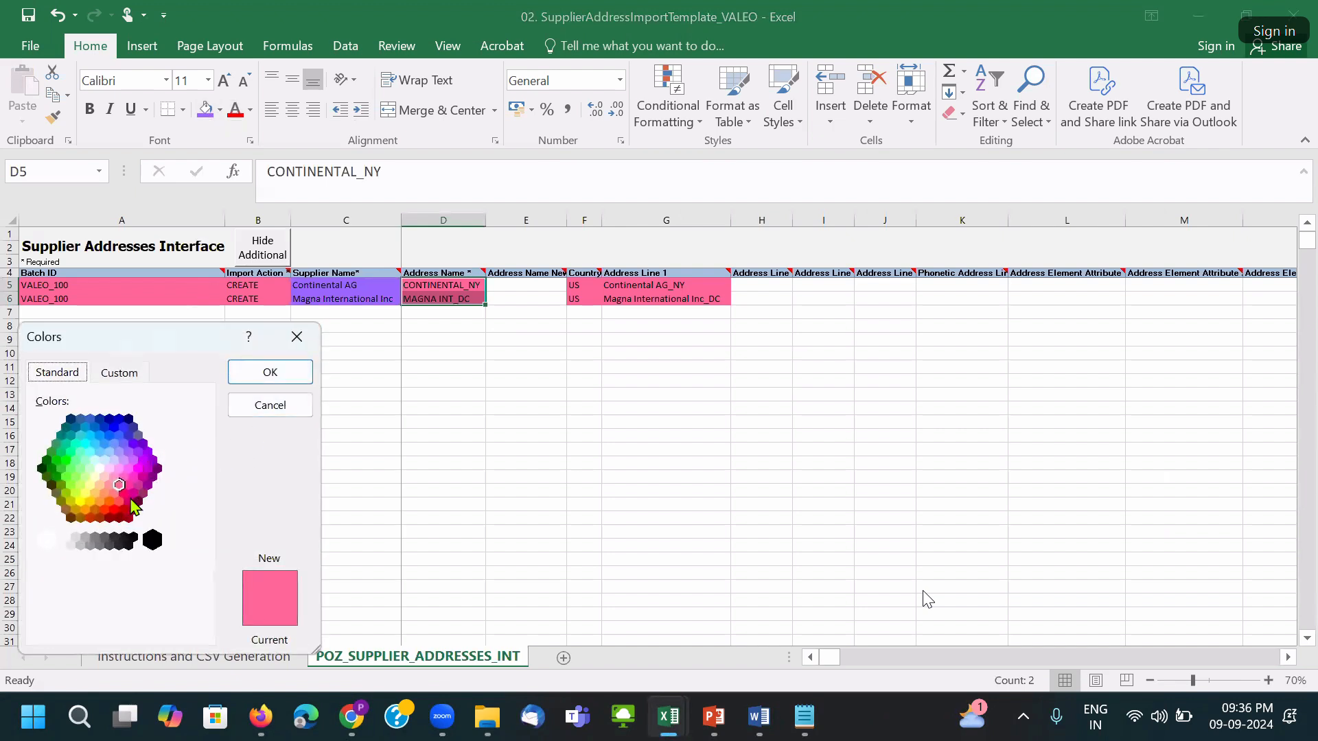
{"action": "left_click", "coordinate": [72, 453]}
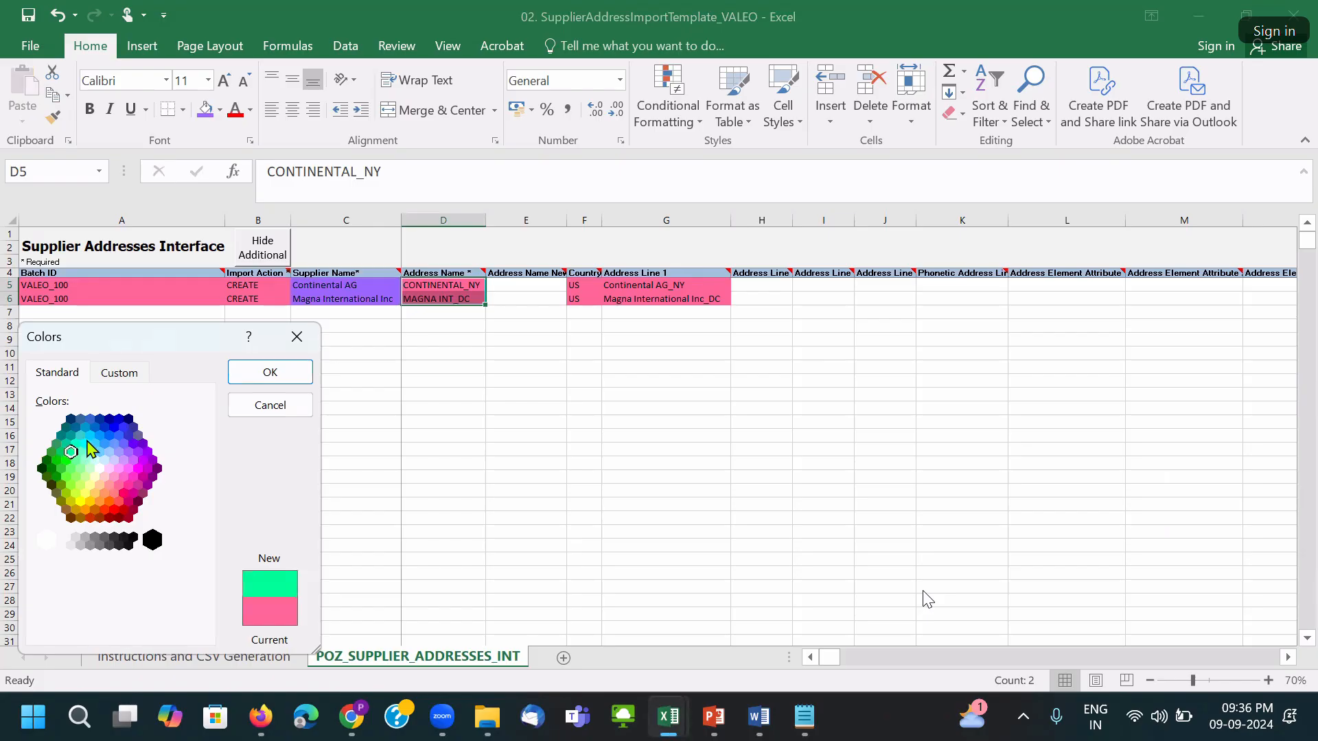
{"action": "left_click", "coordinate": [90, 436]}
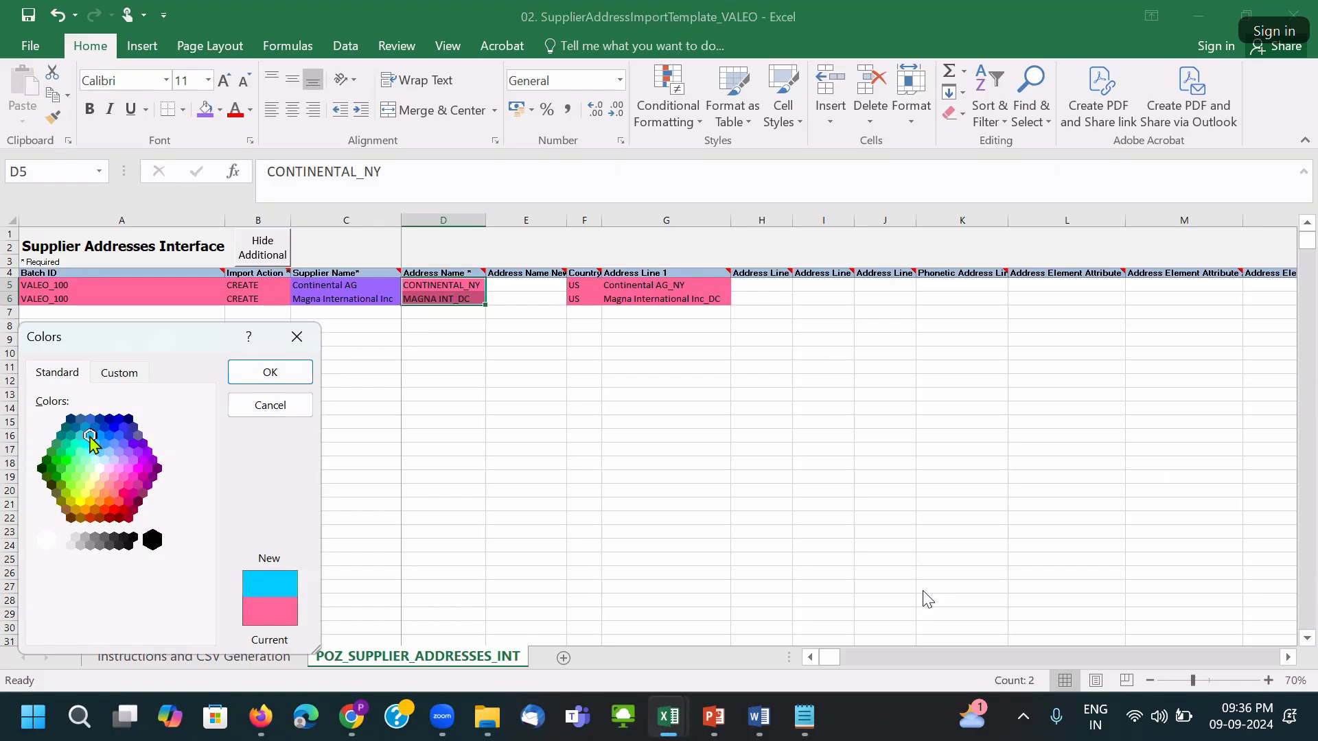
{"action": "left_click", "coordinate": [271, 371]}
{"action": "left_click", "coordinate": [448, 382]}
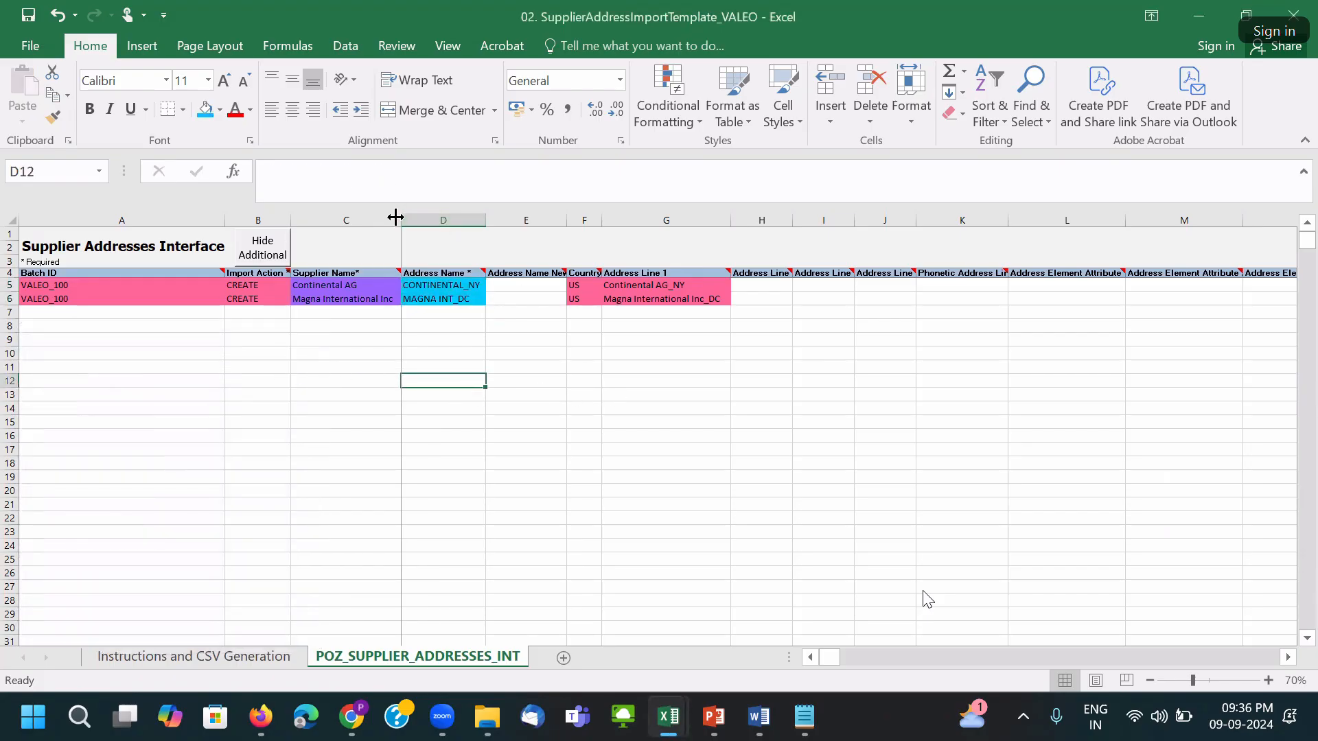
{"action": "left_click", "coordinate": [439, 285]}
{"action": "key", "text": "alt+Tab"}
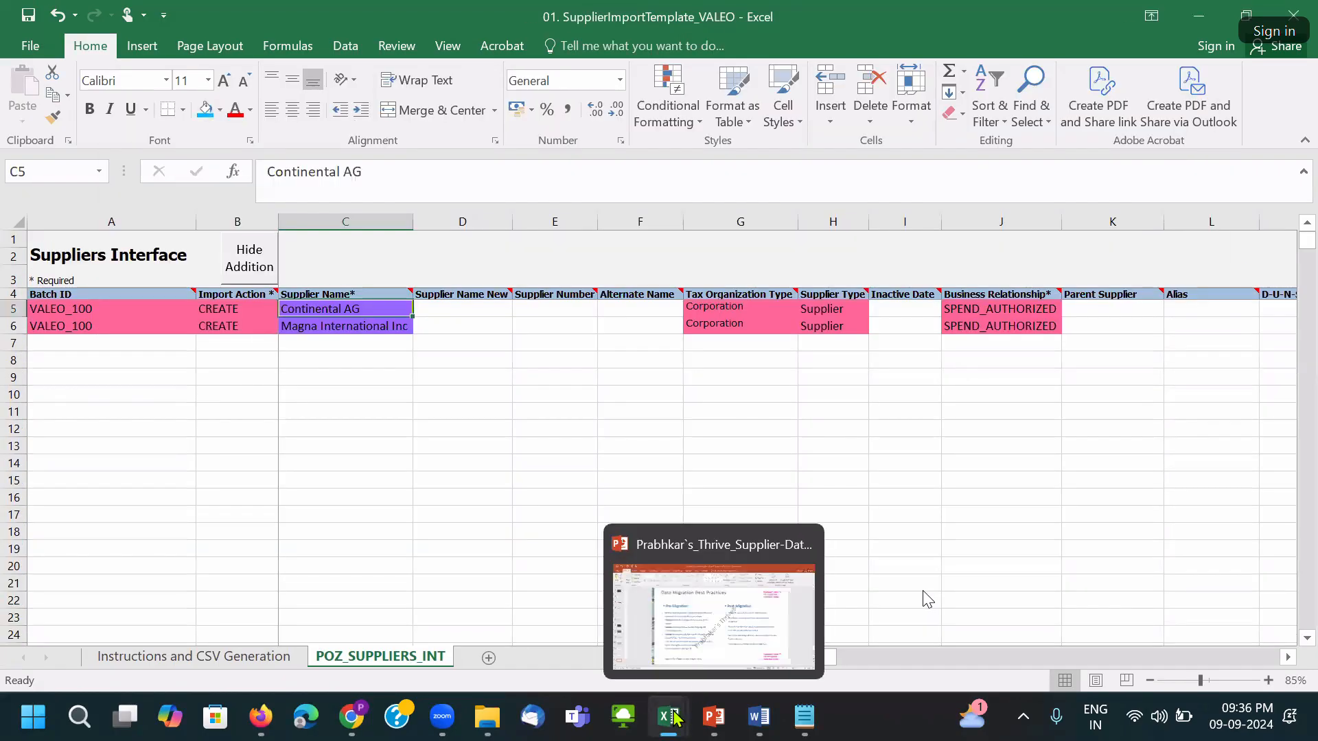
In template 03, fill the CONTINENTAL_NY and MAGNA INT_DC Address Name cells light blue.
{"action": "mouse_move", "coordinate": [668, 716]}
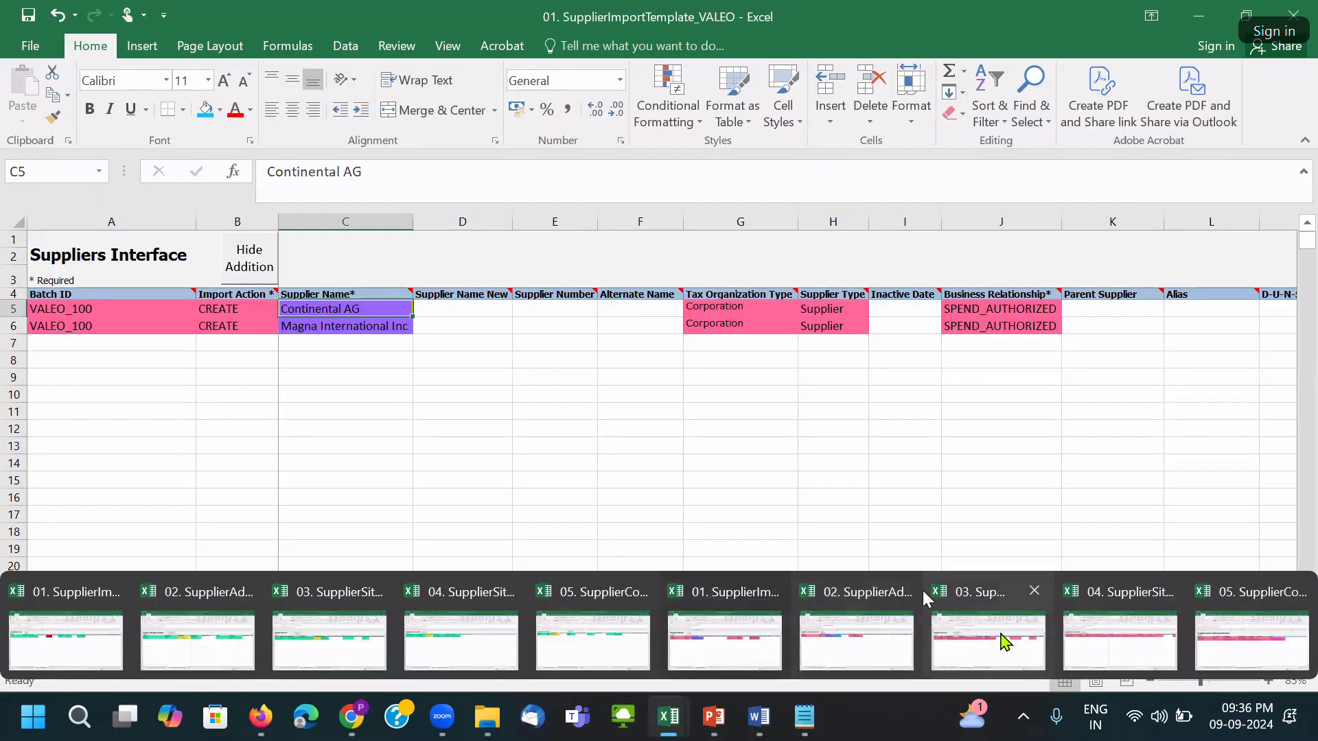
{"action": "left_click", "coordinate": [927, 598]}
{"action": "left_click", "coordinate": [541, 451]}
{"action": "left_click_drag", "start_coordinate": [613, 311], "coordinate": [597, 335]}
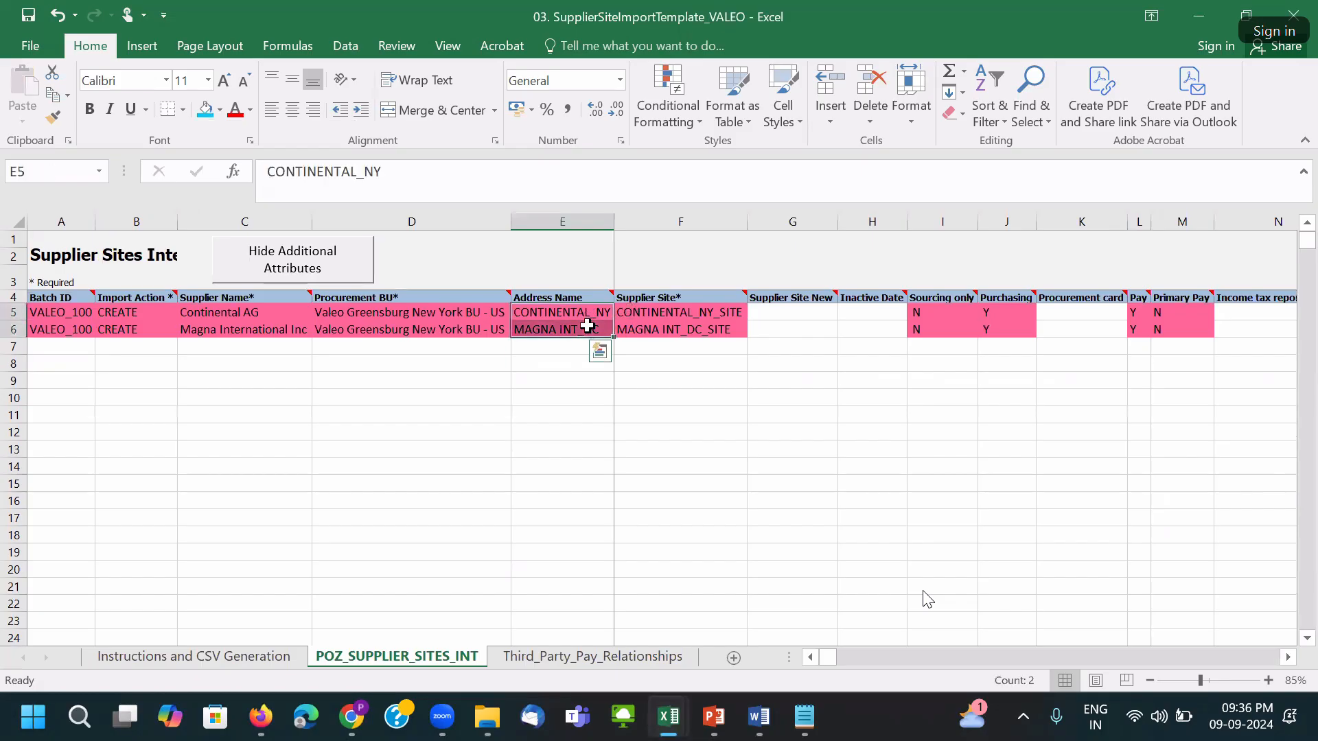
{"action": "left_click", "coordinate": [215, 112]}
Make the Supplier Site cells F5:F6 green with white text, and the Address Name text white.
{"action": "left_click_drag", "start_coordinate": [656, 308], "coordinate": [661, 331]}
{"action": "left_click", "coordinate": [221, 110]}
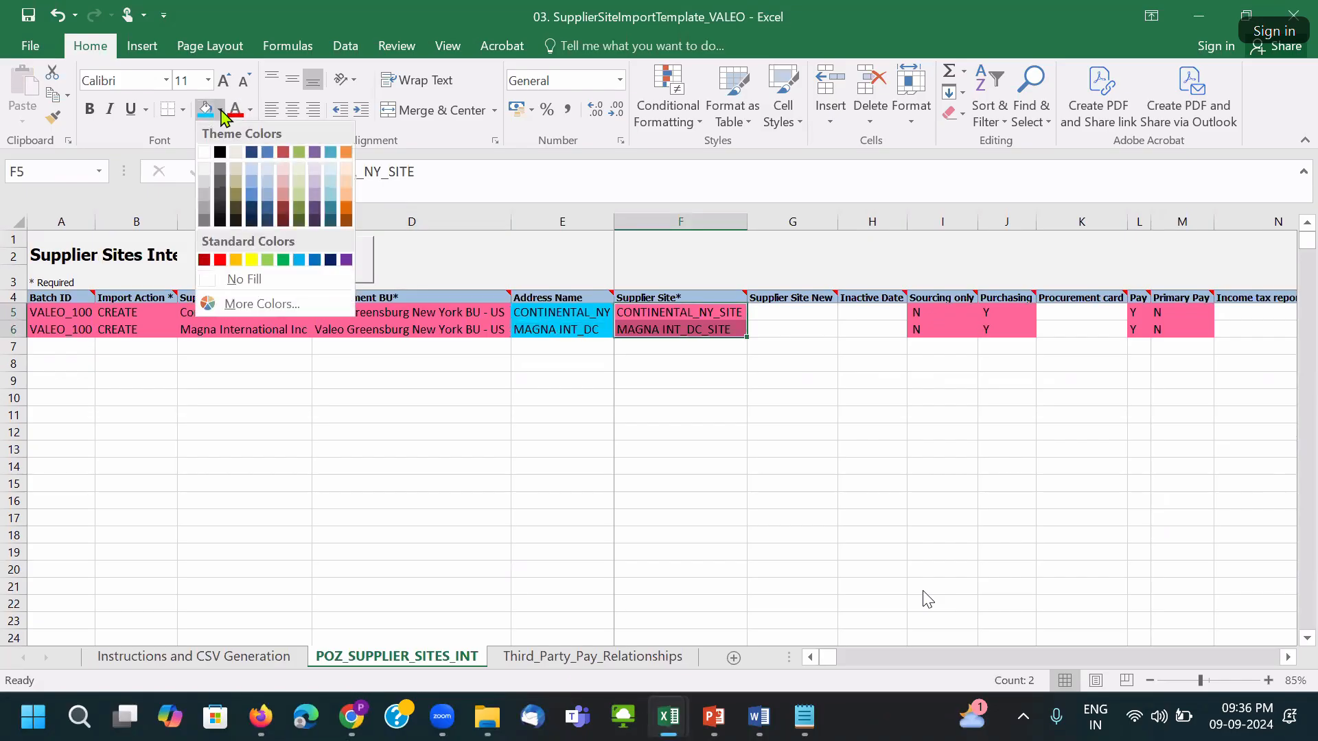
{"action": "left_click", "coordinate": [283, 260]}
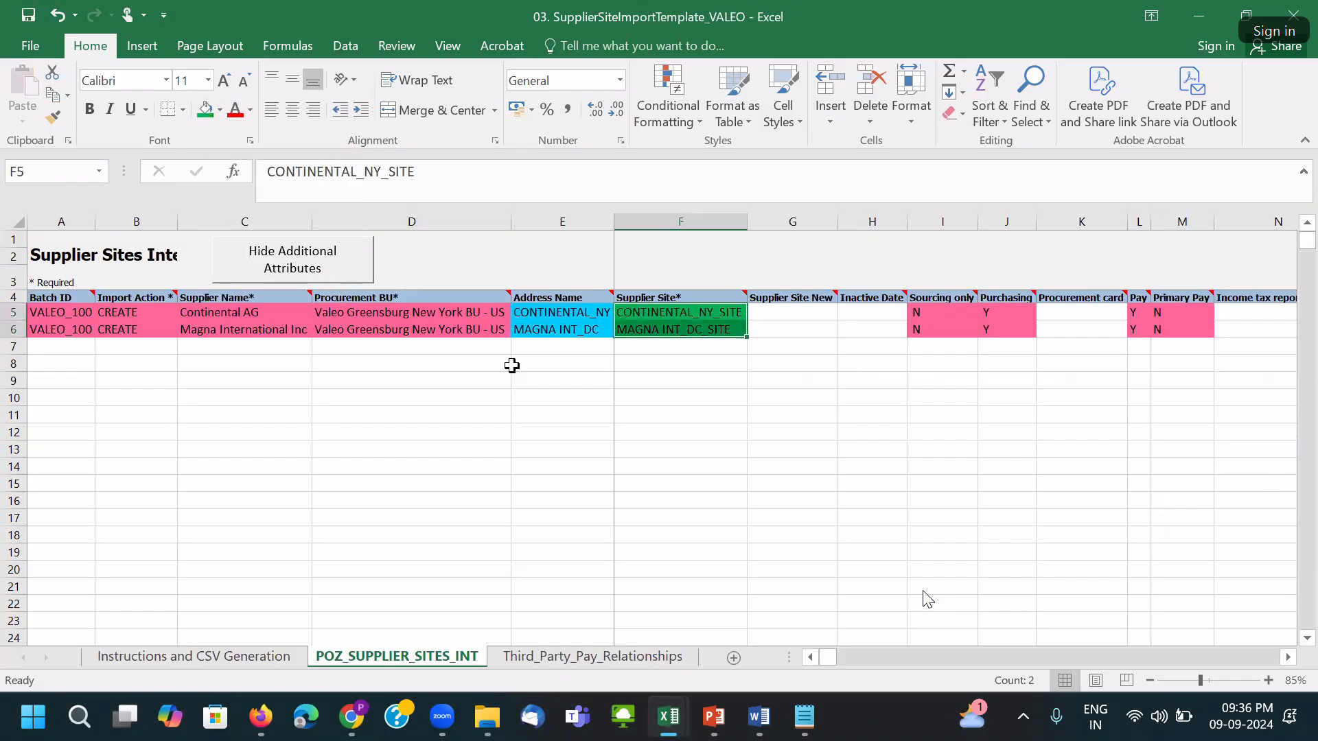
{"action": "left_click", "coordinate": [250, 110]}
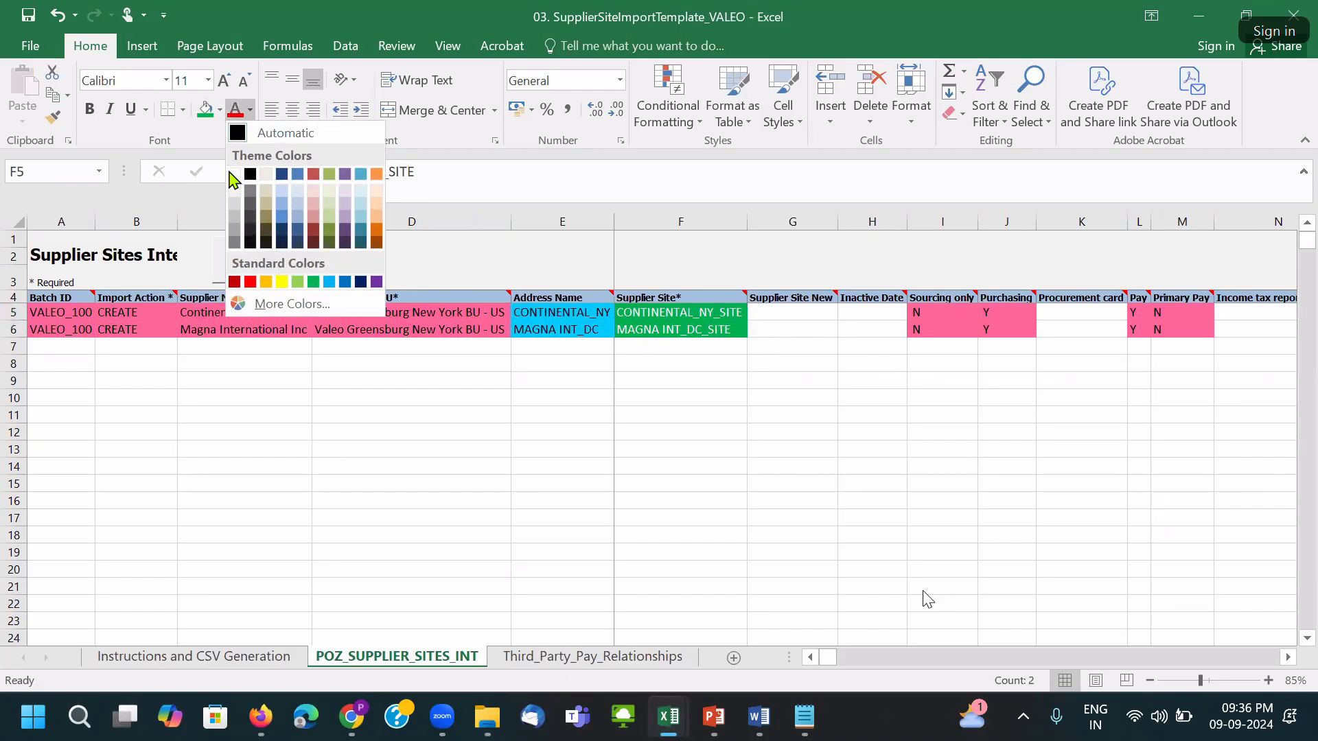
{"action": "left_click", "coordinate": [234, 180]}
{"action": "left_click_drag", "start_coordinate": [549, 313], "coordinate": [547, 324]}
{"action": "left_click", "coordinate": [236, 110]}
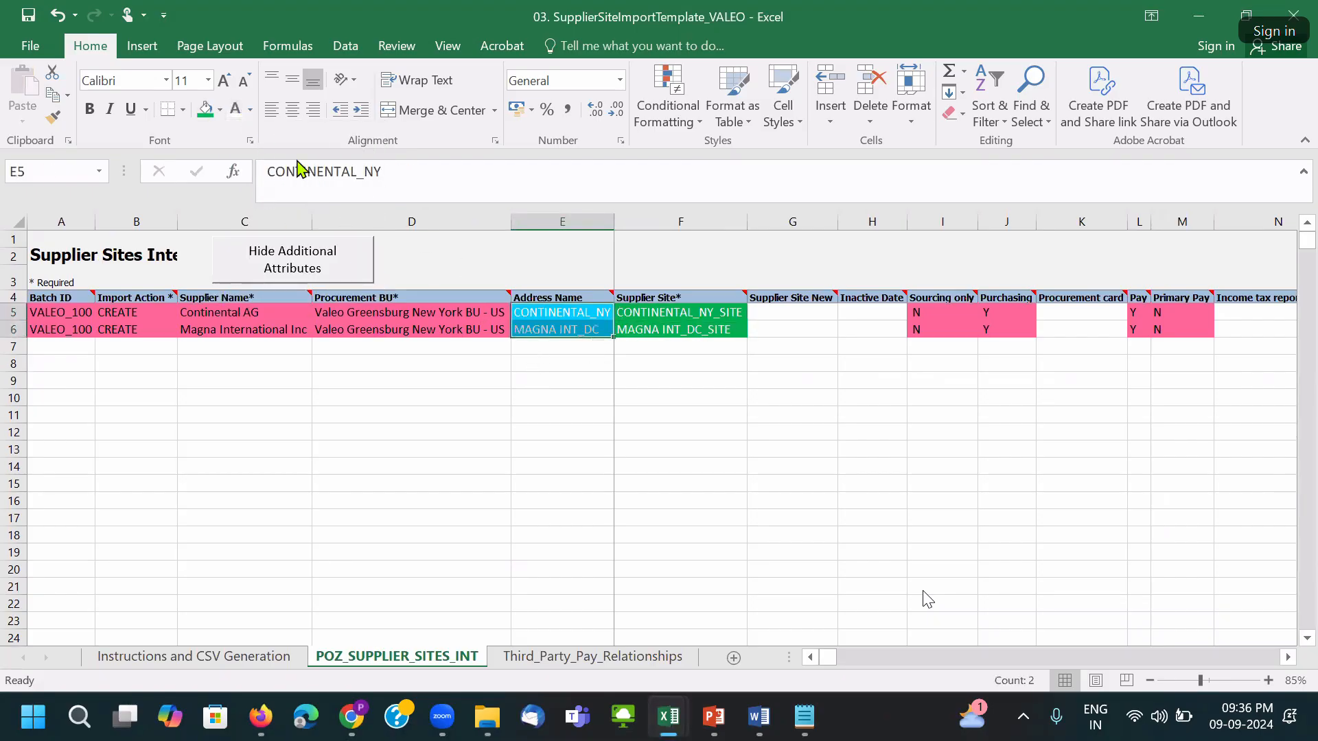
{"action": "left_click", "coordinate": [686, 453]}
{"action": "key", "text": "ctrl+Up"}
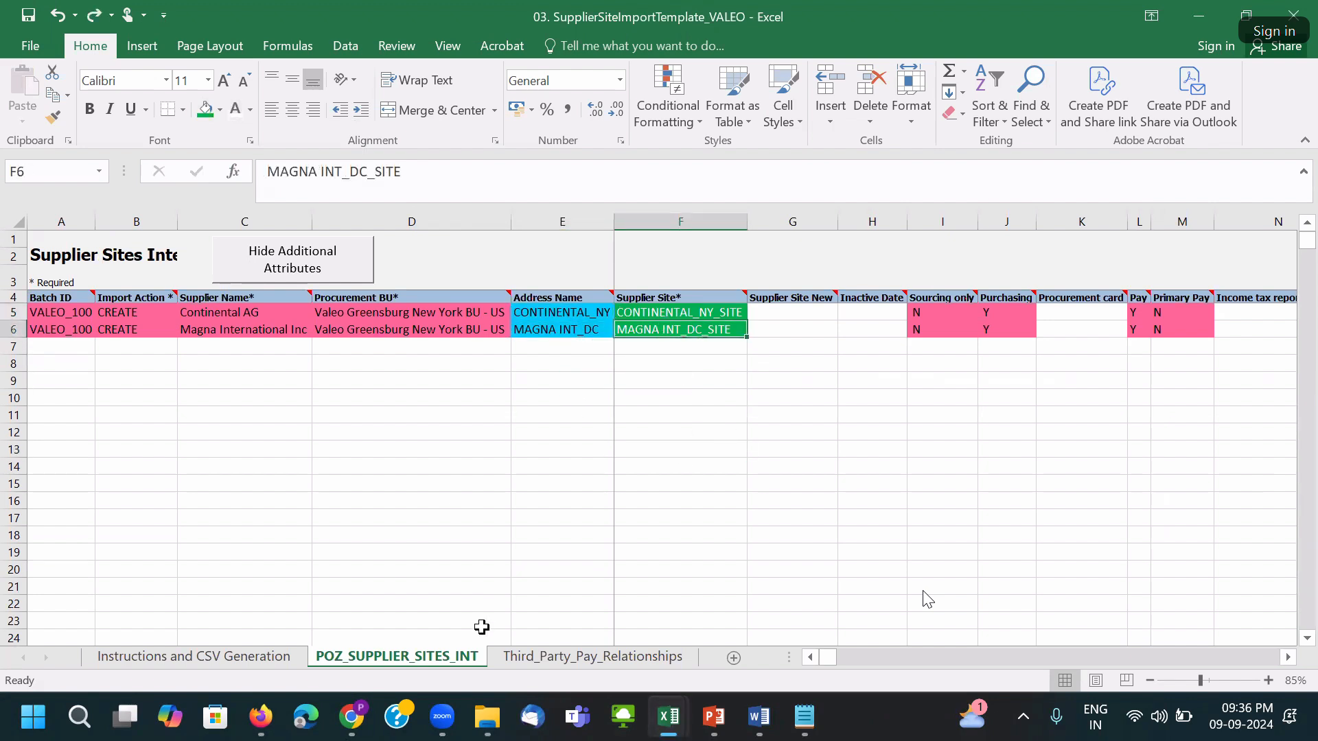
In template 04, fill the Supplier Site cells D5:D6 green and save the workbook.
{"action": "mouse_move", "coordinate": [676, 717]}
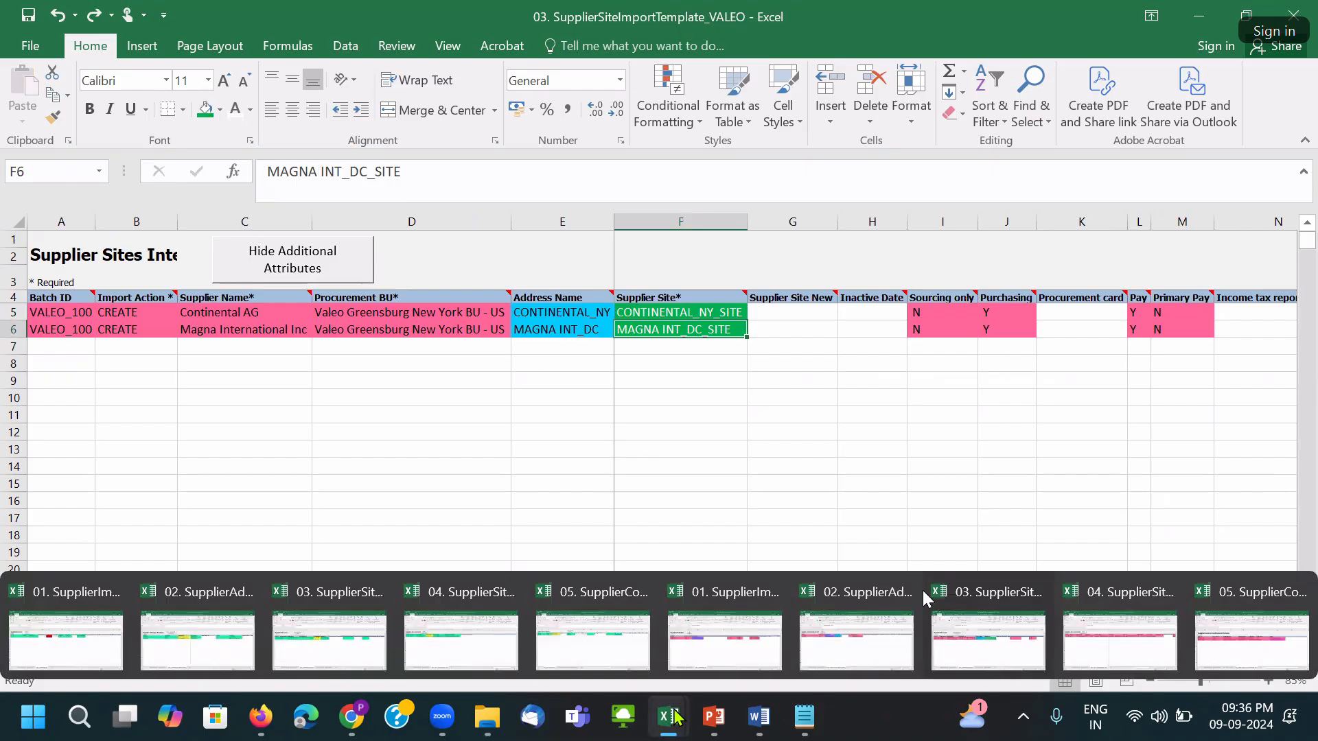
{"action": "left_click", "coordinate": [1075, 645]}
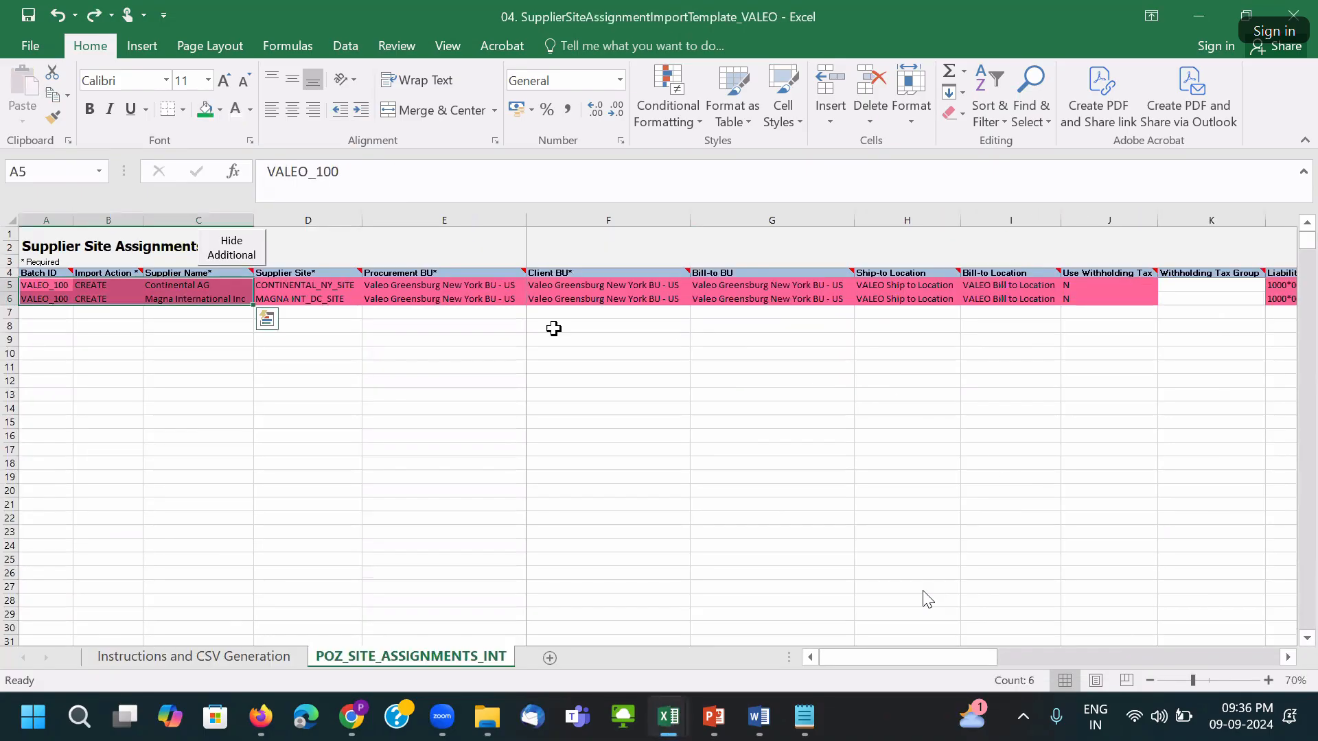
{"action": "left_click", "coordinate": [414, 350]}
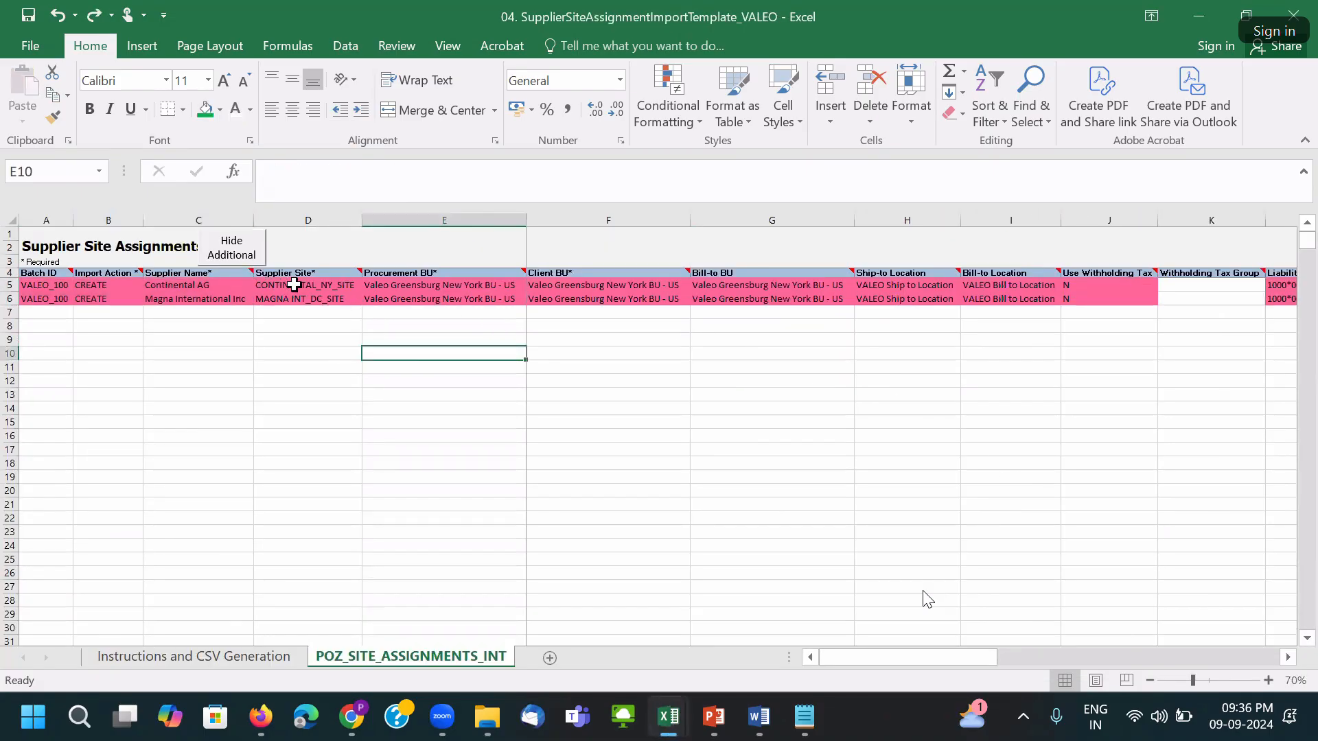
{"action": "left_click_drag", "start_coordinate": [294, 284], "coordinate": [296, 299]}
{"action": "left_click", "coordinate": [206, 110]}
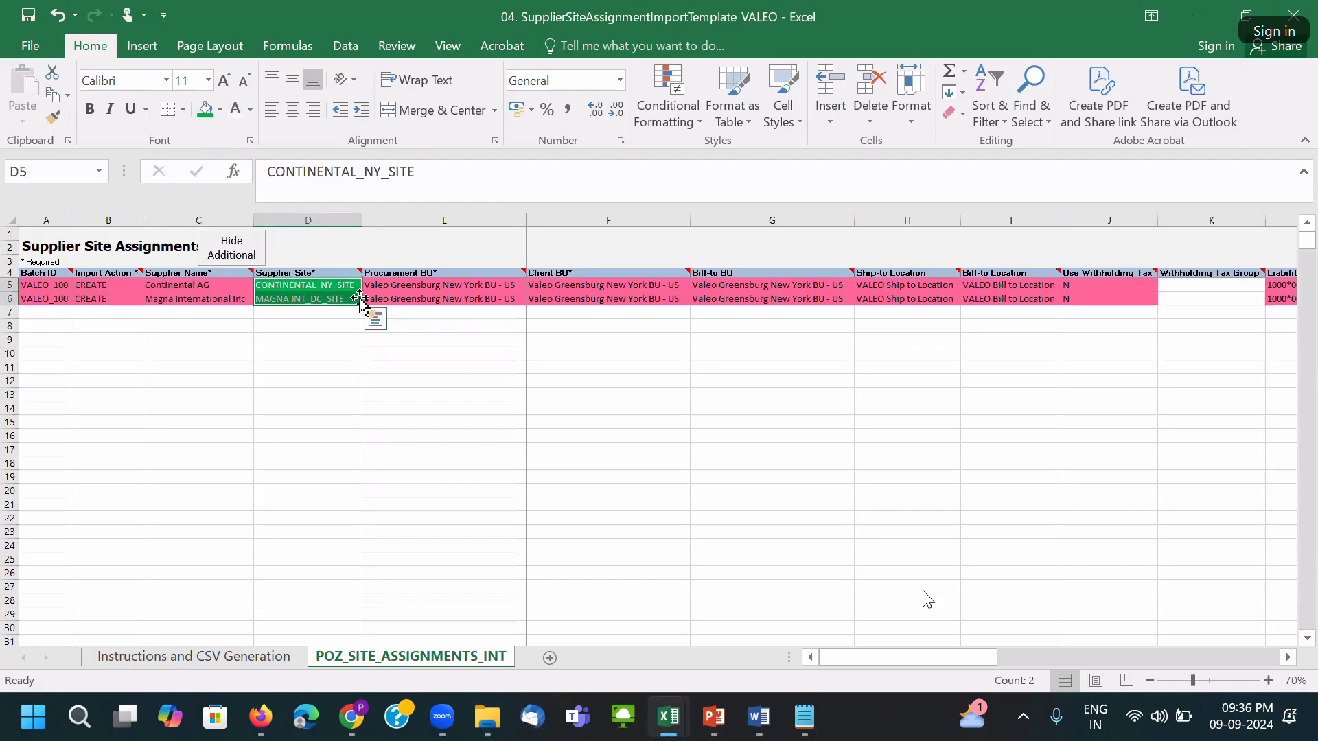
{"action": "left_click", "coordinate": [298, 285]}
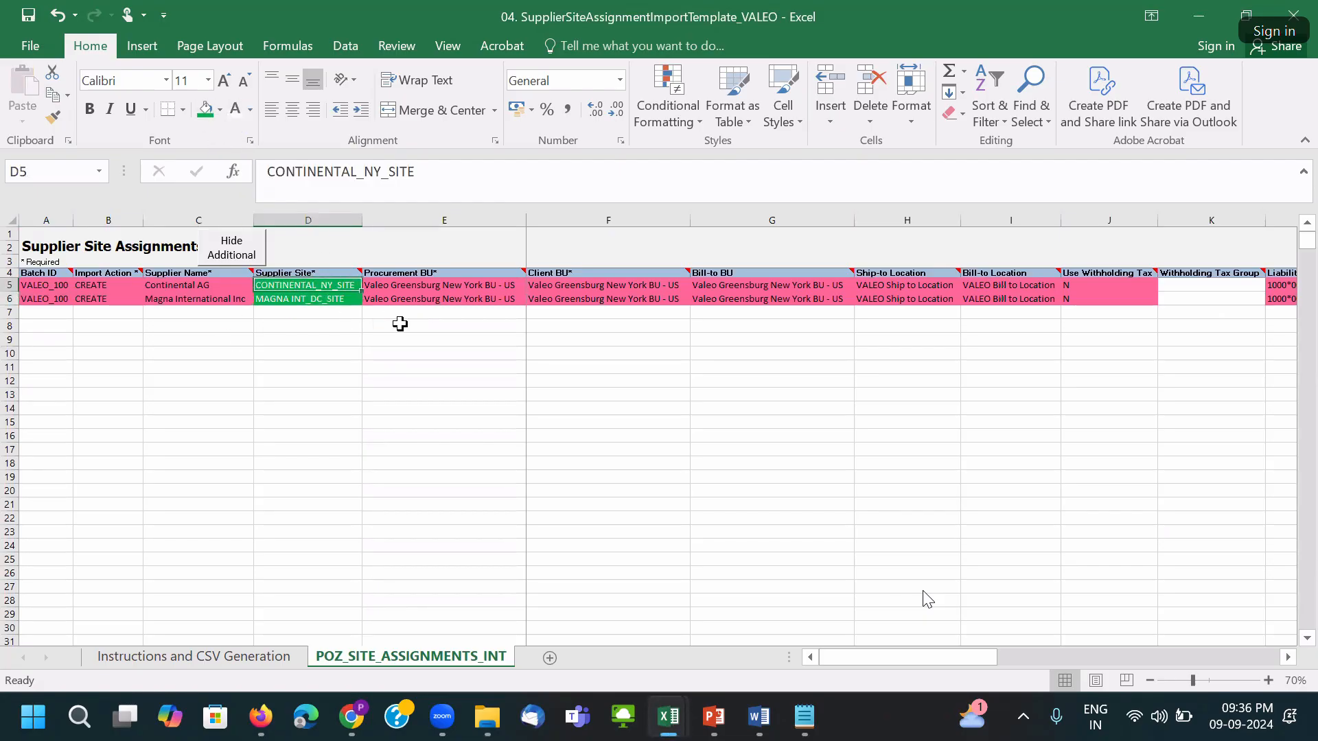
{"action": "key", "text": "ctrl+s"}
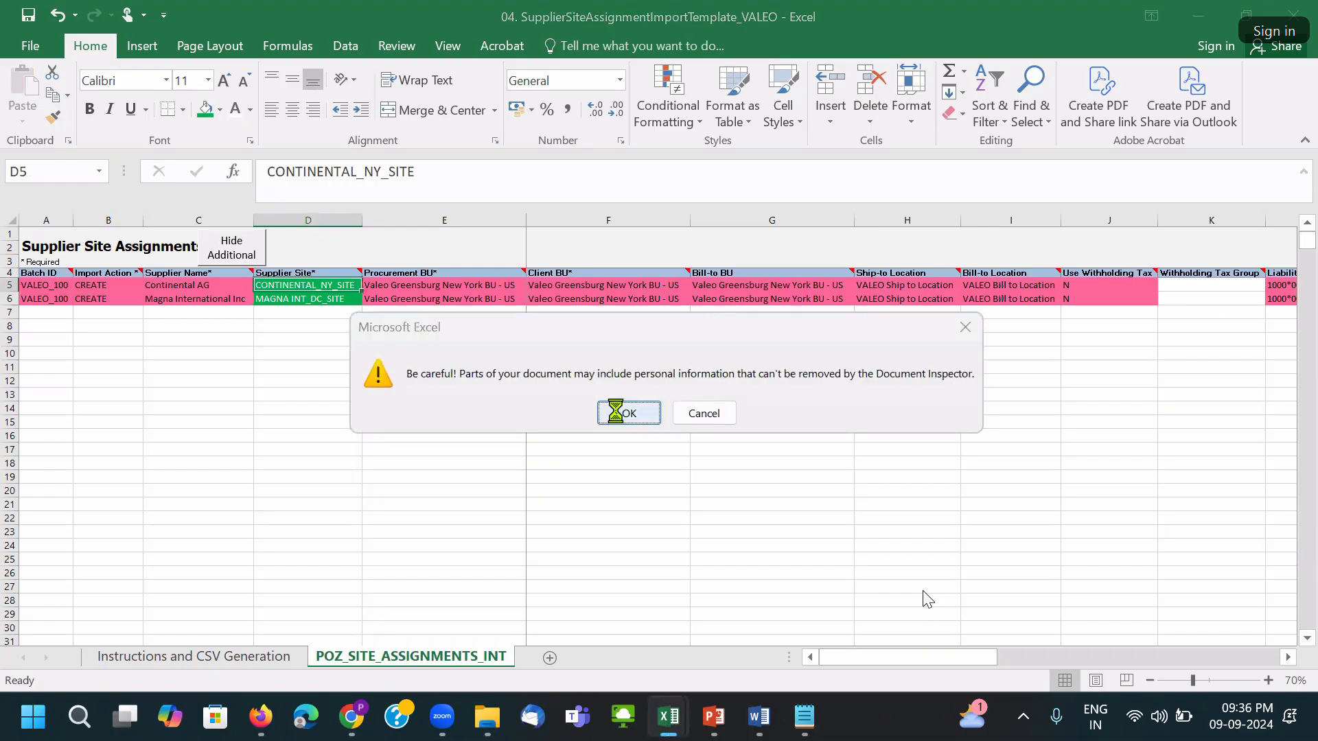
{"action": "left_click", "coordinate": [621, 414]}
{"action": "mouse_move", "coordinate": [666, 721]}
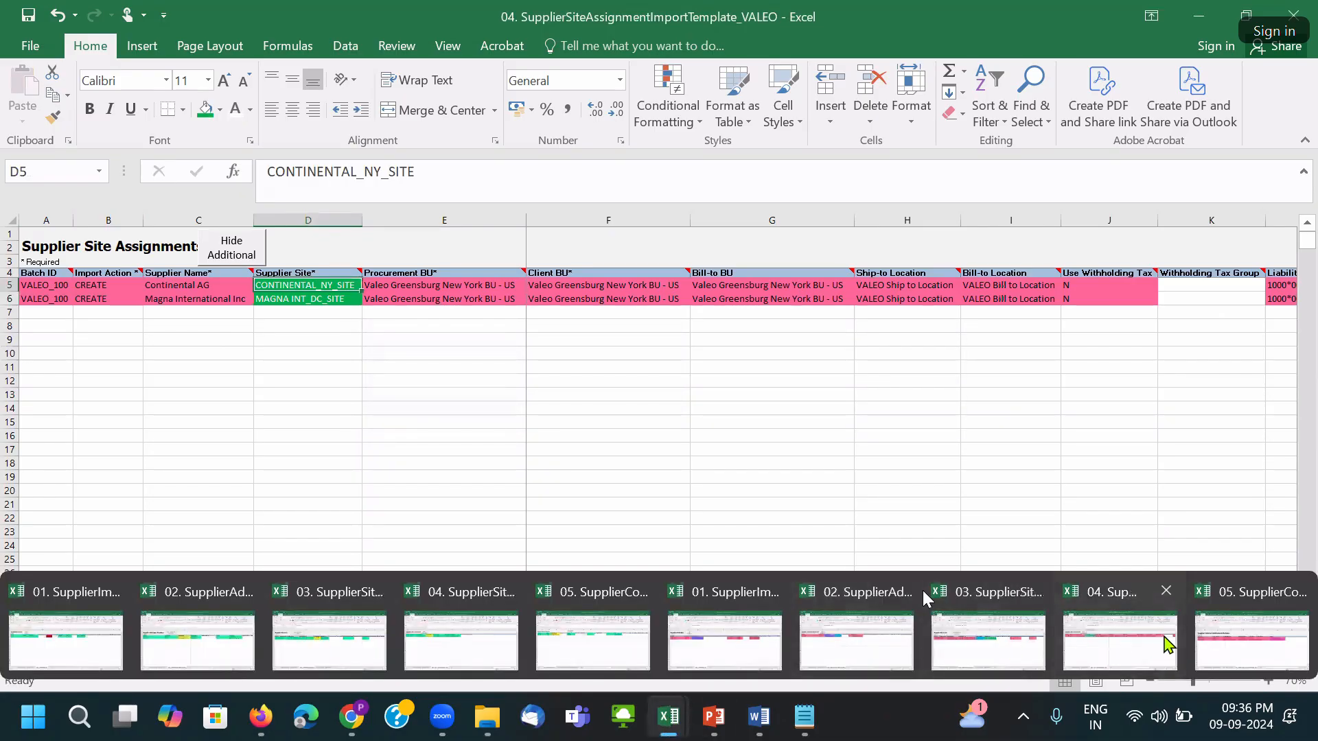
Fill the 05 contact template's Address Name cells D5:D6 light blue and save it.
{"action": "left_click", "coordinate": [1239, 639]}
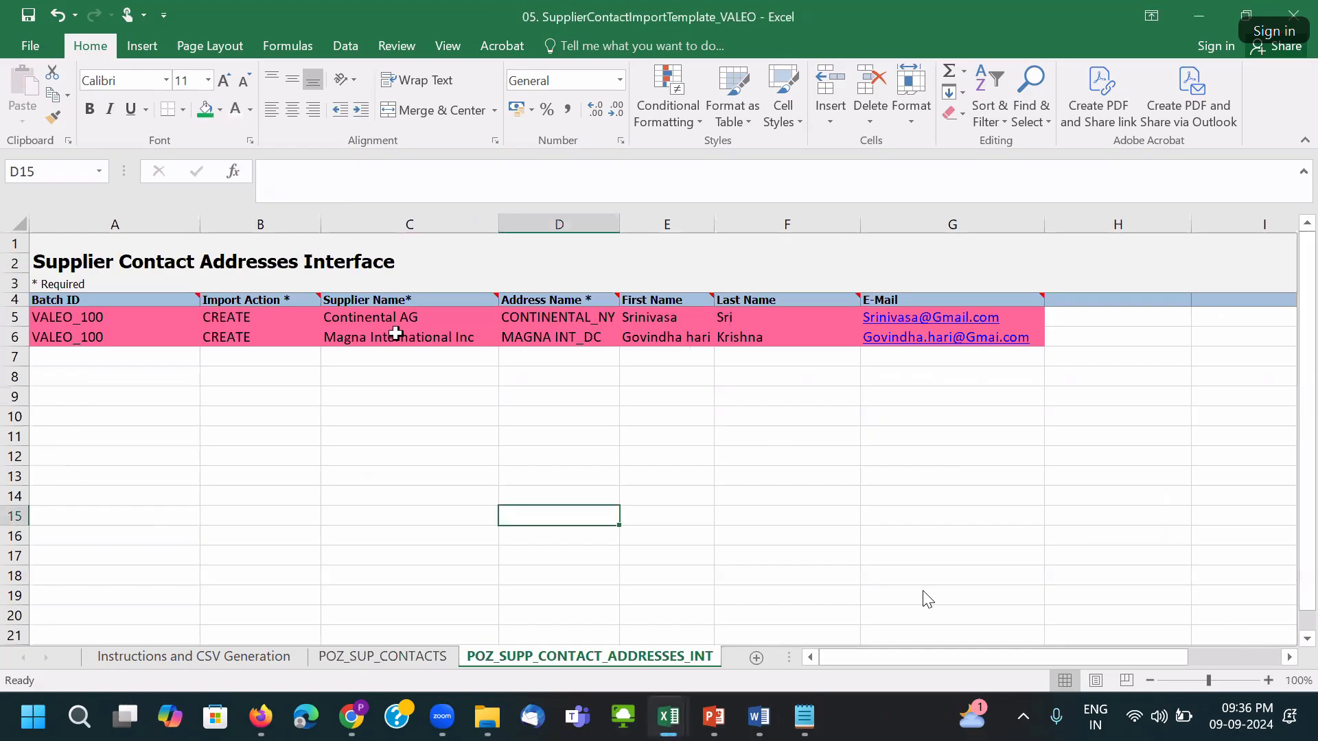
{"action": "left_click_drag", "start_coordinate": [551, 319], "coordinate": [548, 330]}
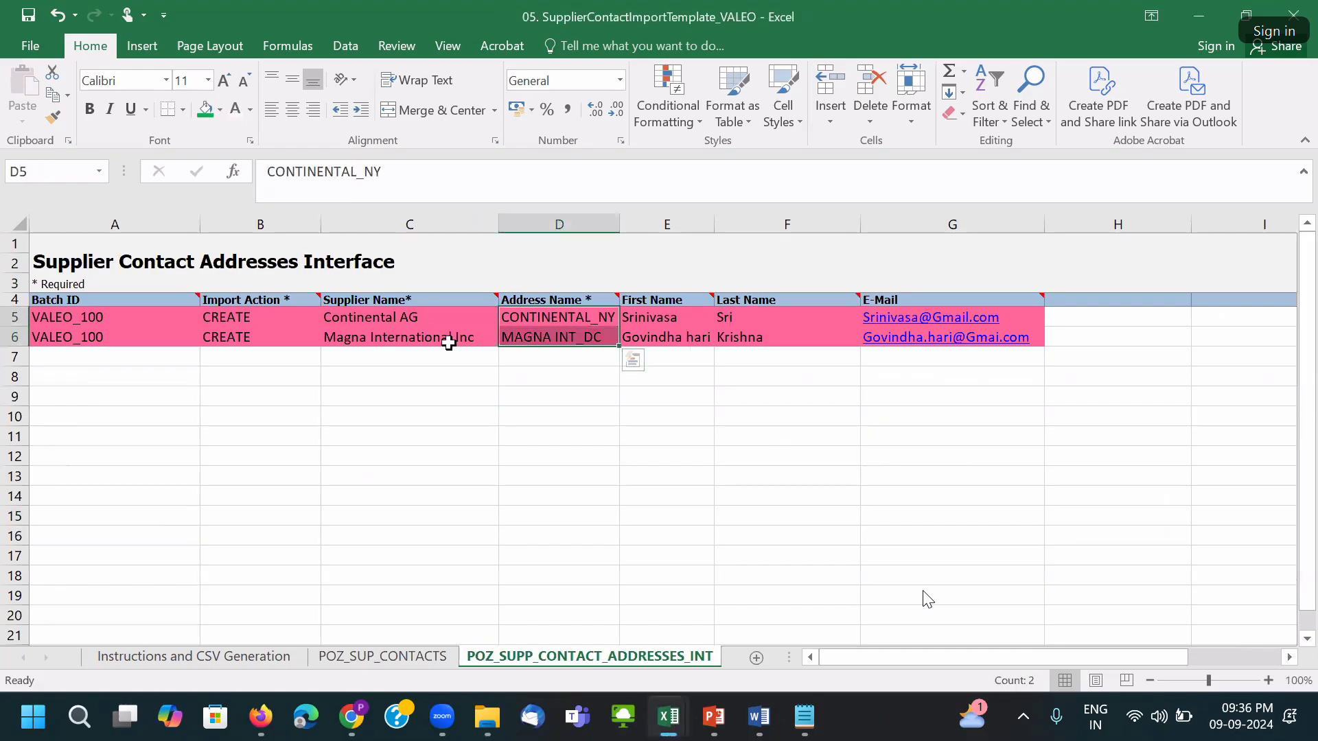
{"action": "mouse_move", "coordinate": [677, 716]}
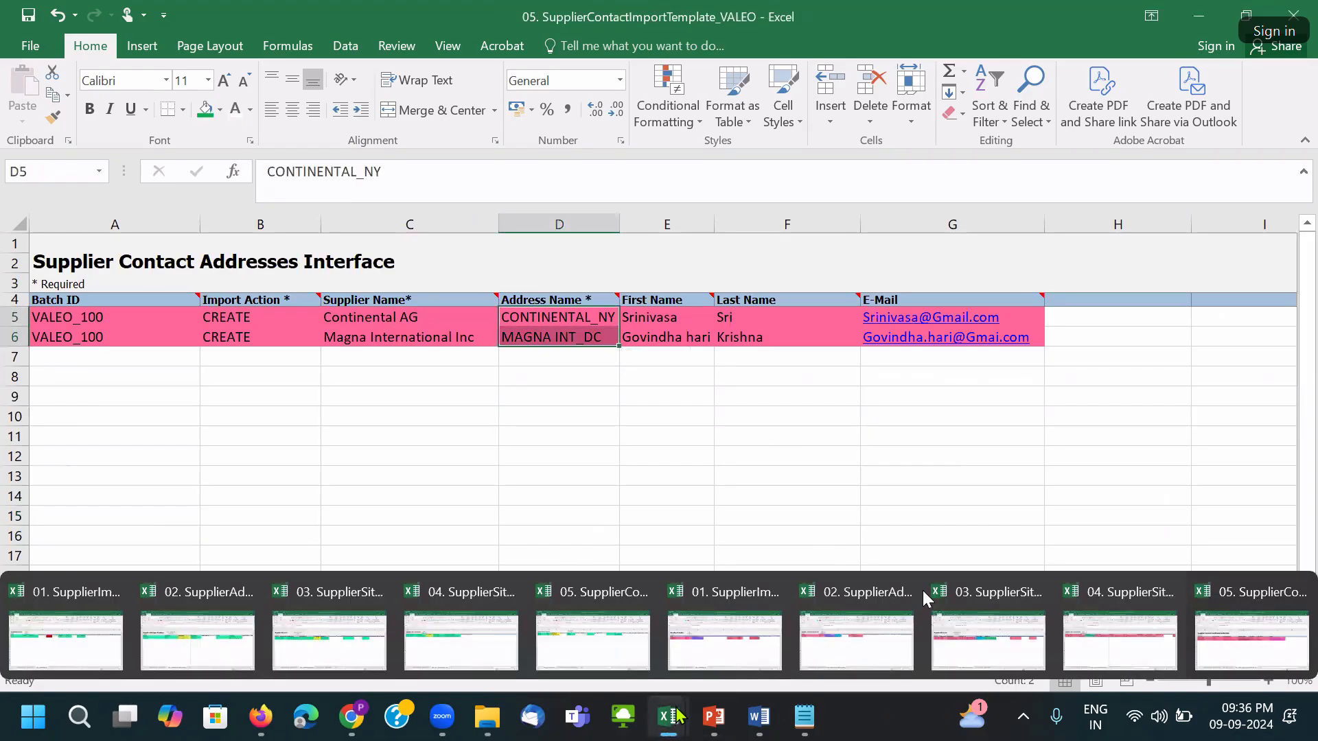
{"action": "left_click", "coordinate": [881, 631]}
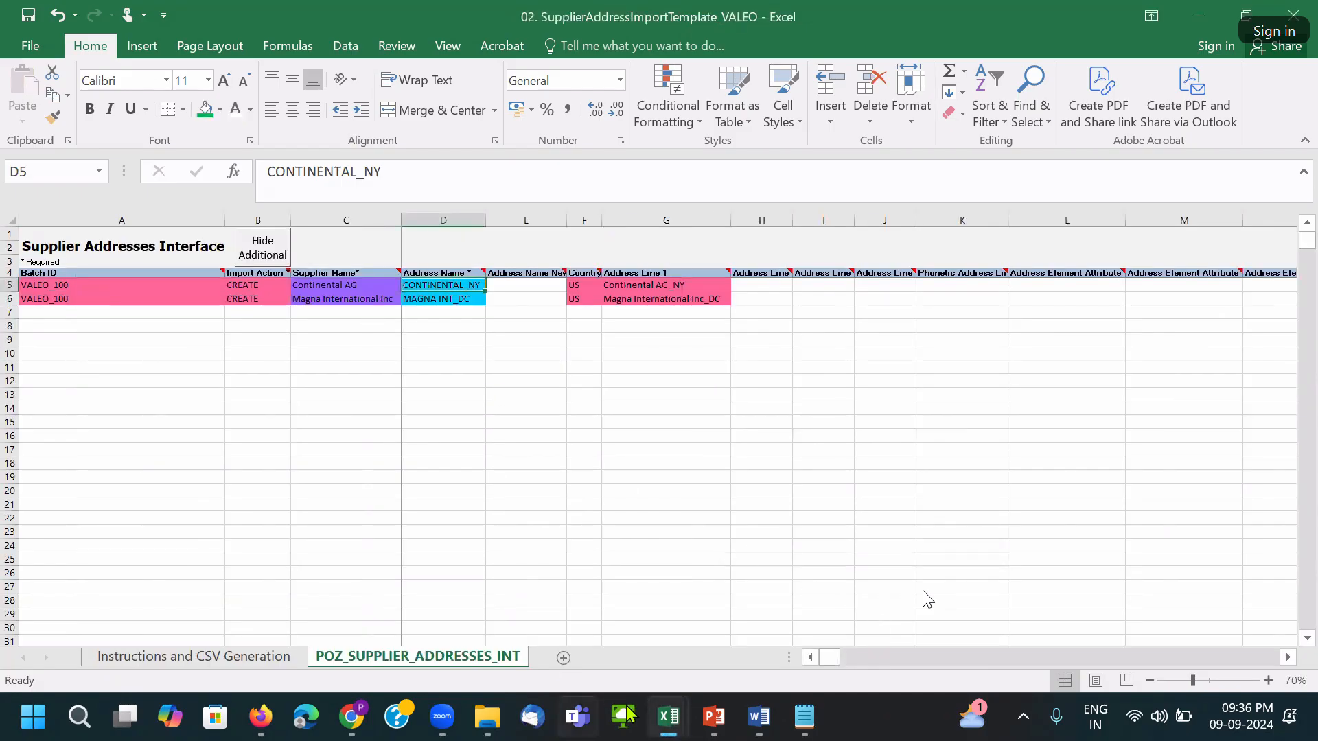
{"action": "mouse_move", "coordinate": [680, 721]}
{"action": "left_click", "coordinate": [1213, 674]}
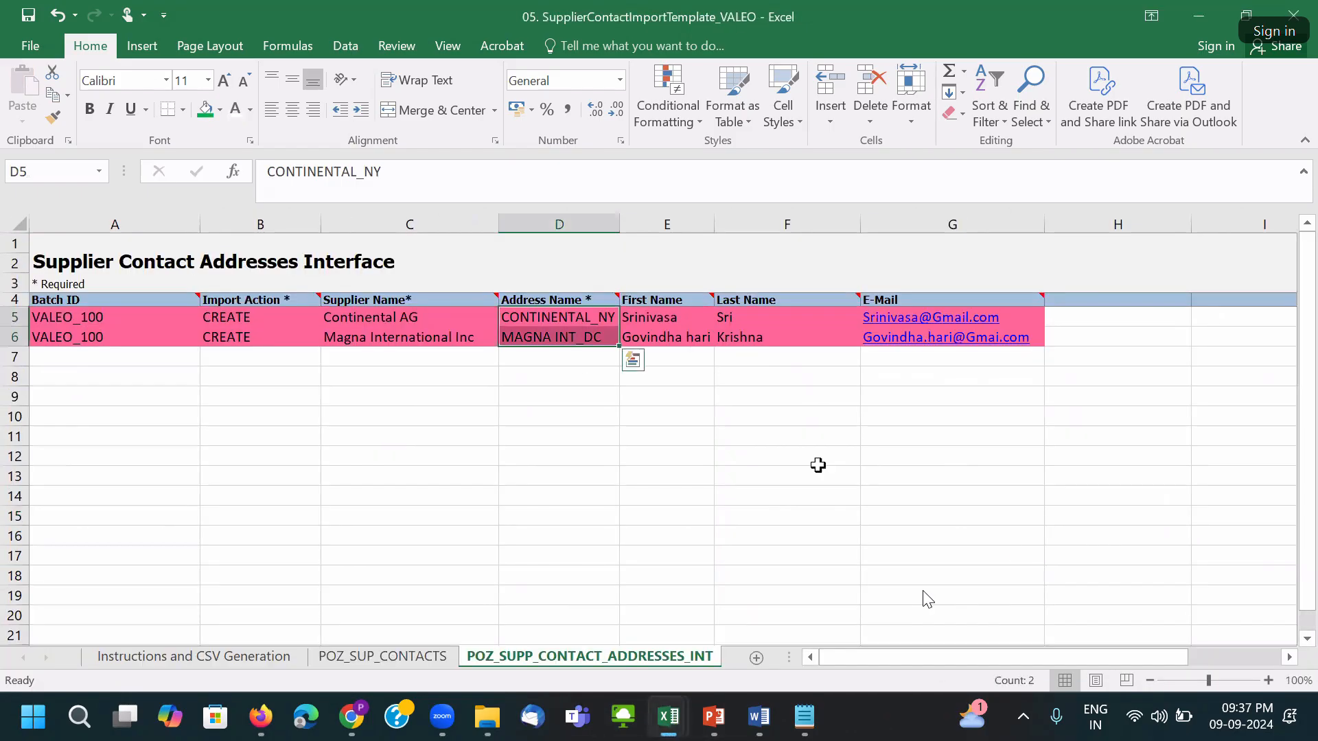
{"action": "left_click", "coordinate": [219, 110]}
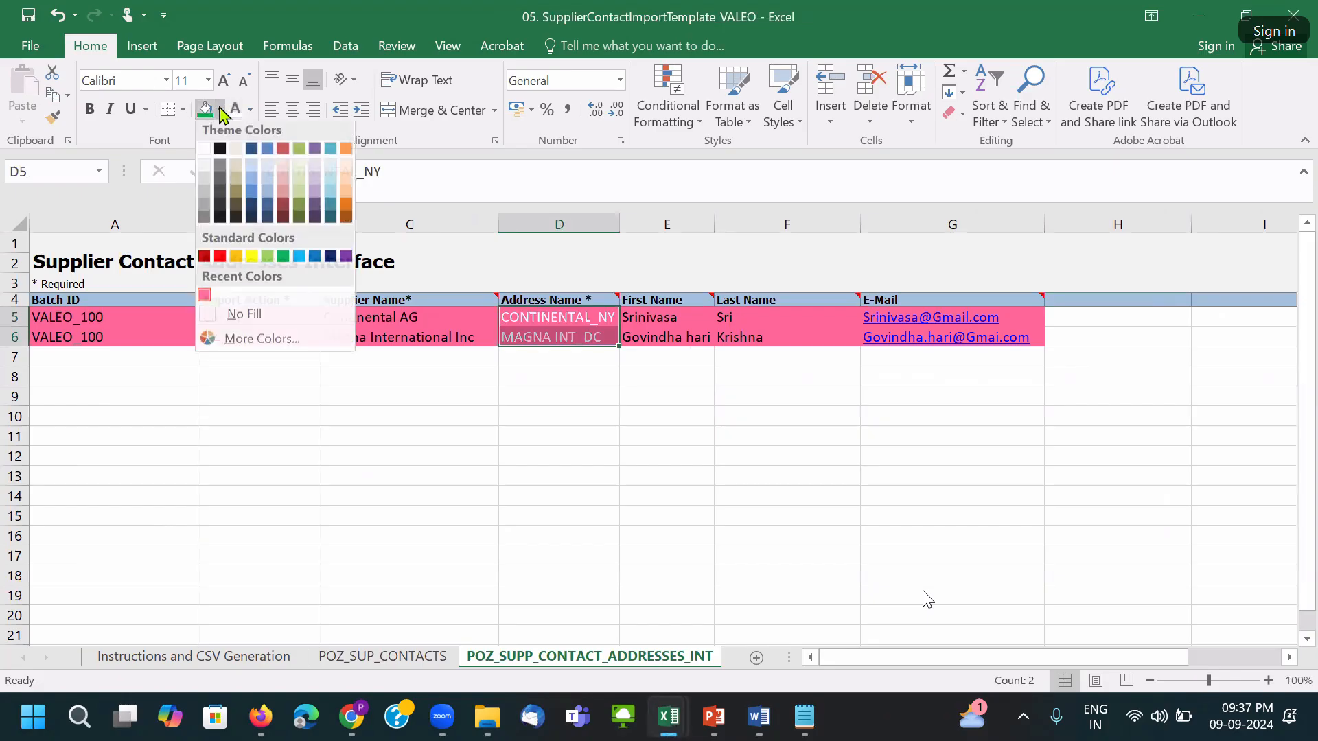
{"action": "left_click", "coordinate": [301, 266]}
{"action": "left_click", "coordinate": [599, 436]}
{"action": "key", "text": "ctrl+s"}
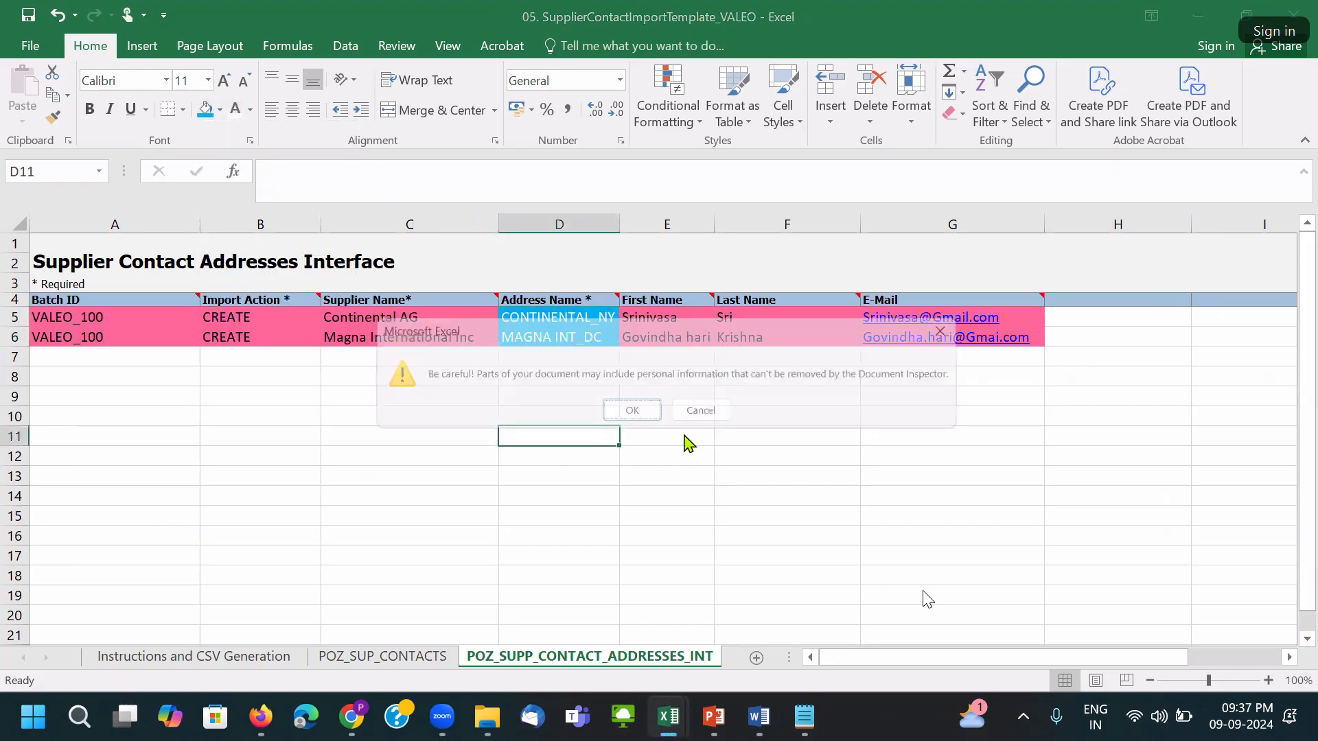
{"action": "left_click", "coordinate": [610, 413]}
In workbook 02, change the Address Name cells D5:D6 to white text.
{"action": "key", "text": "alt+Tab"}
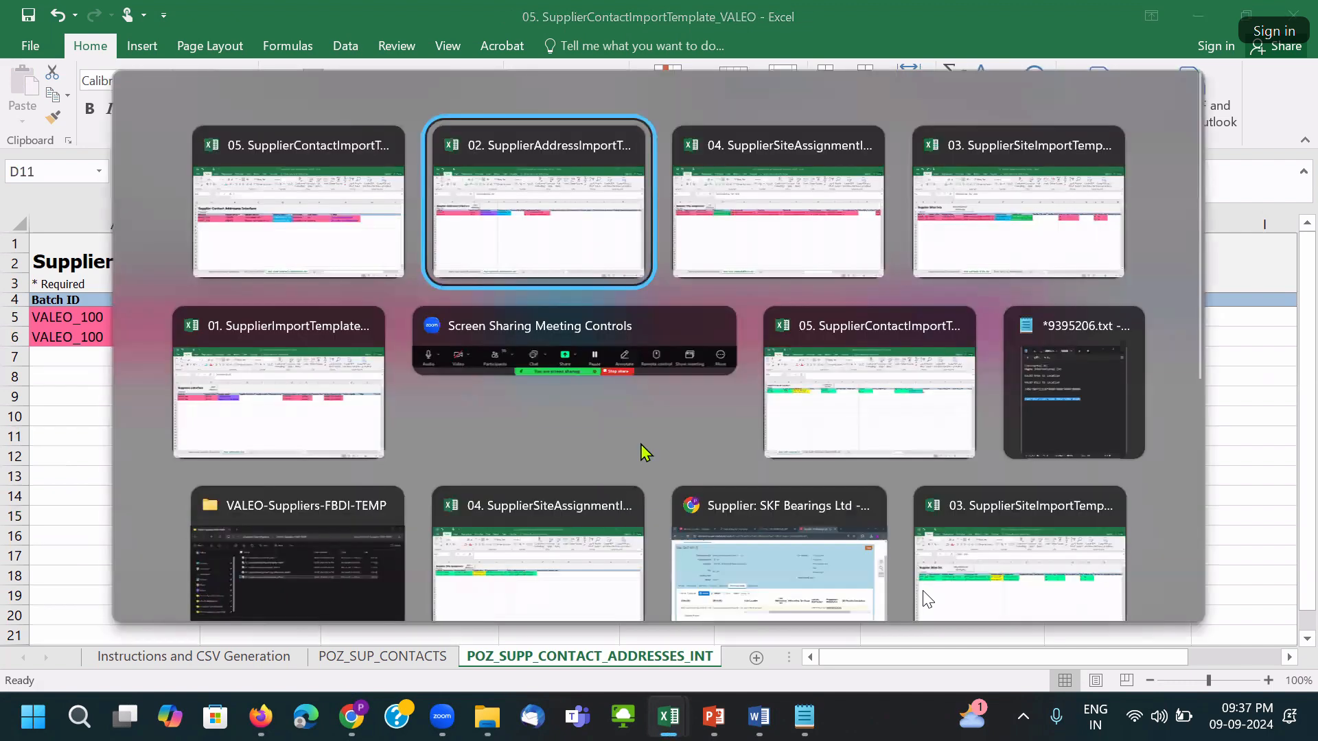
{"action": "left_click_drag", "start_coordinate": [432, 288], "coordinate": [430, 300]}
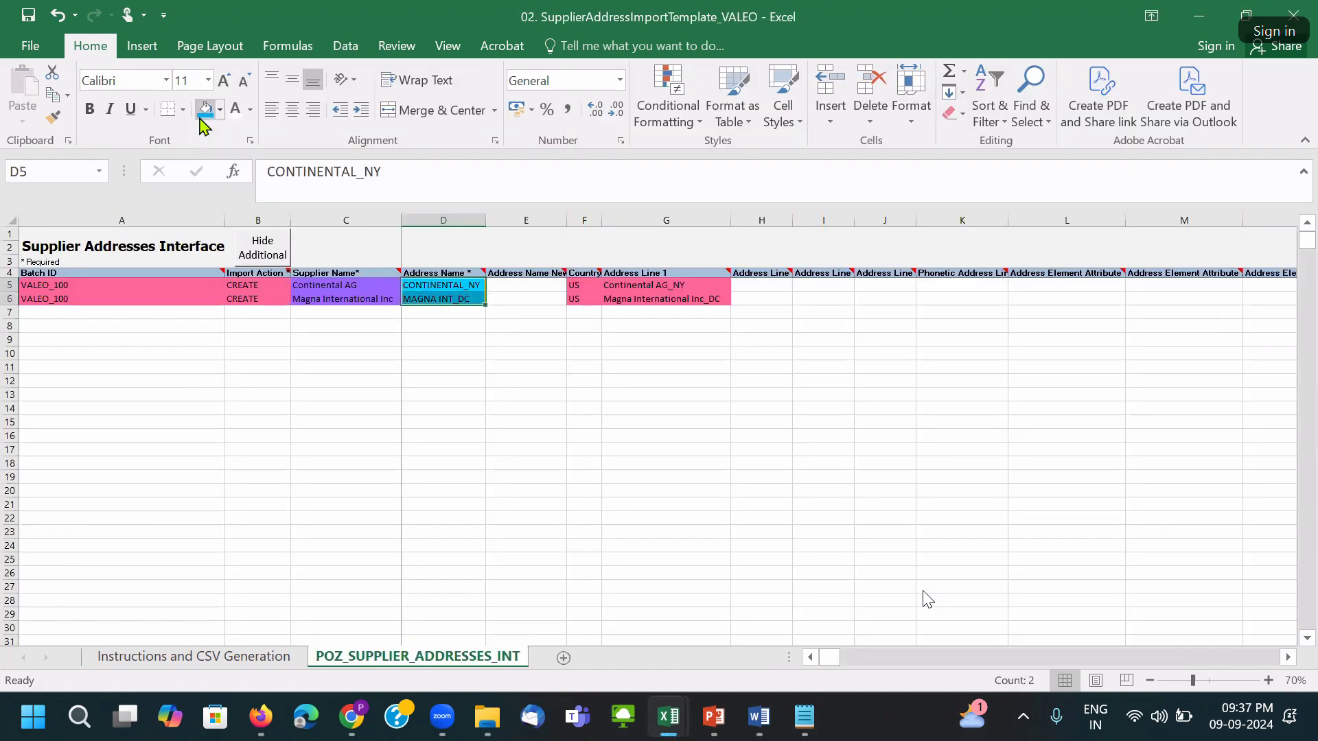
{"action": "left_click", "coordinate": [237, 111]}
{"action": "left_click", "coordinate": [545, 383]}
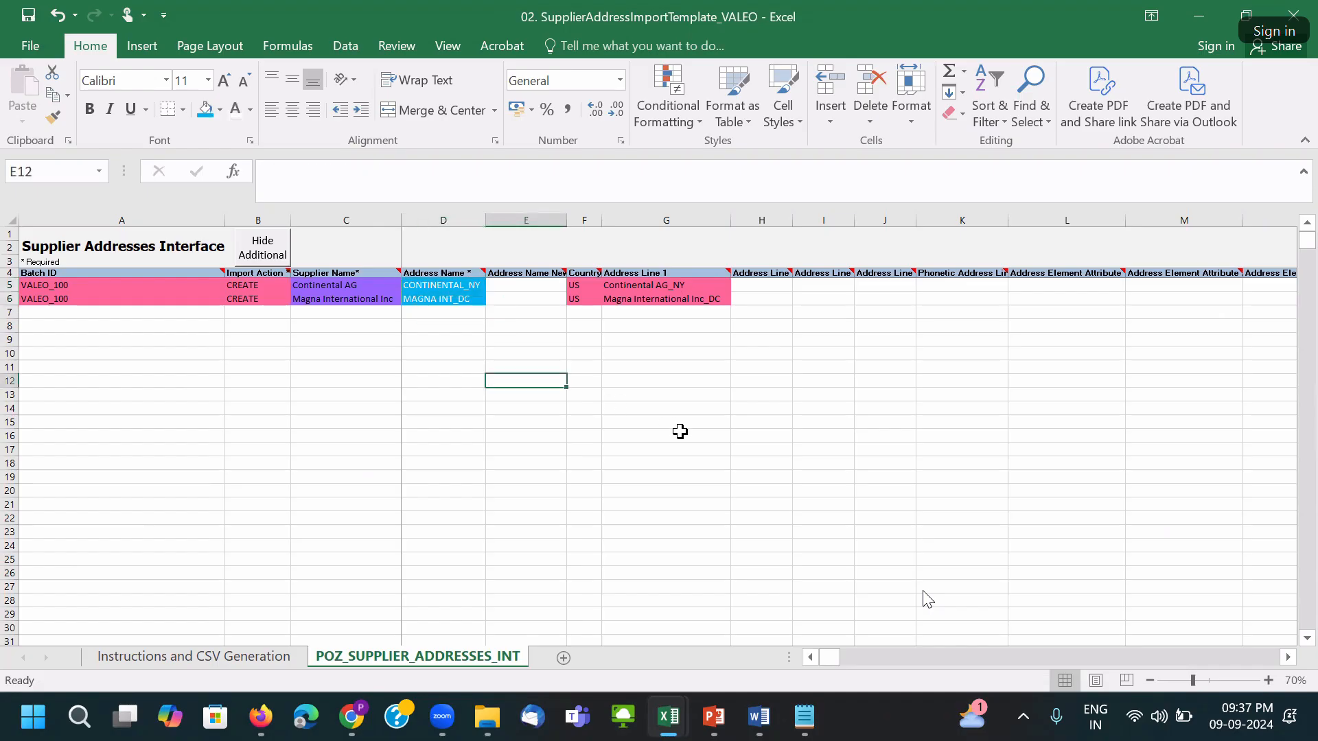
Make the 02 Address Name cells D5:D6 white text and save the workbook.
{"action": "key", "text": "ctrl+s"}
{"action": "left_click", "coordinate": [621, 413]}
{"action": "left_click_drag", "start_coordinate": [448, 284], "coordinate": [454, 295]}
{"action": "left_click", "coordinate": [237, 111]}
{"action": "left_click", "coordinate": [587, 448]}
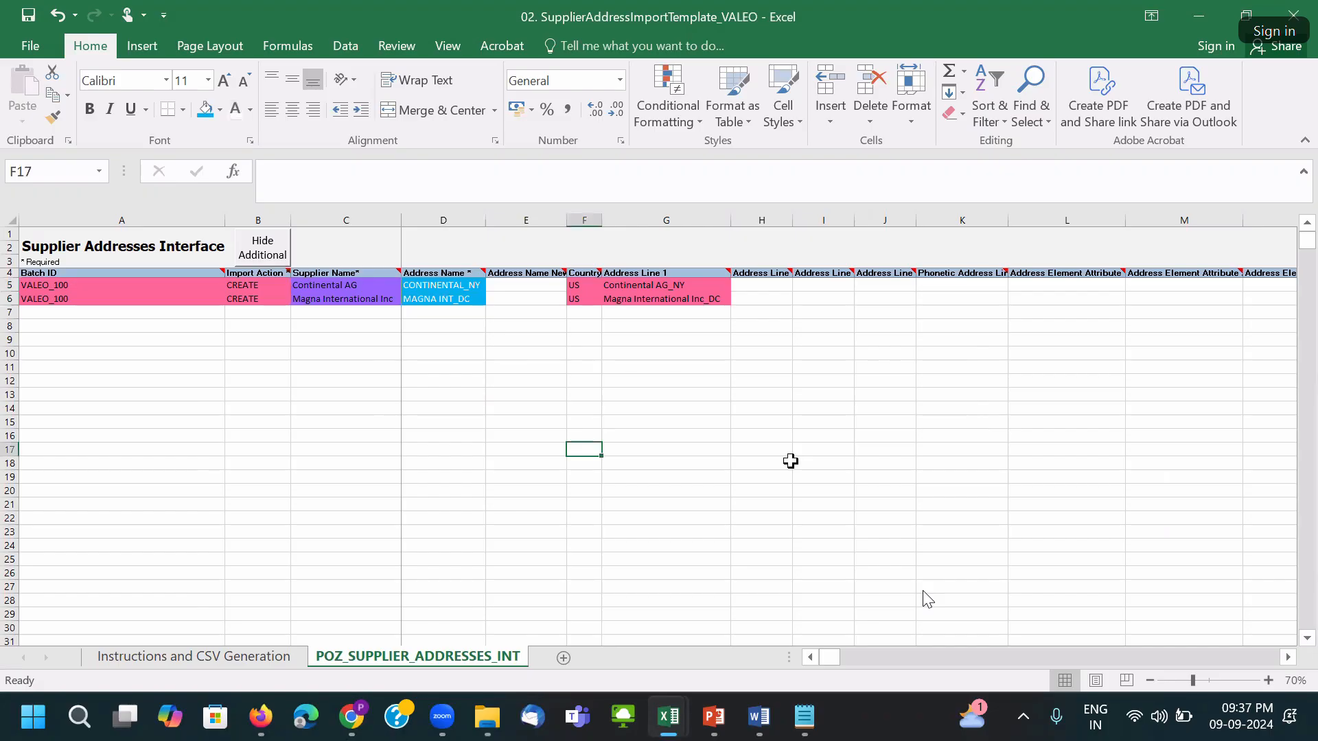
{"action": "key", "text": "ctrl+s"}
{"action": "left_click", "coordinate": [638, 414]}
Copy the Address Name cells D5:D6 and re-save the address workbook.
{"action": "left_click", "coordinate": [649, 463]}
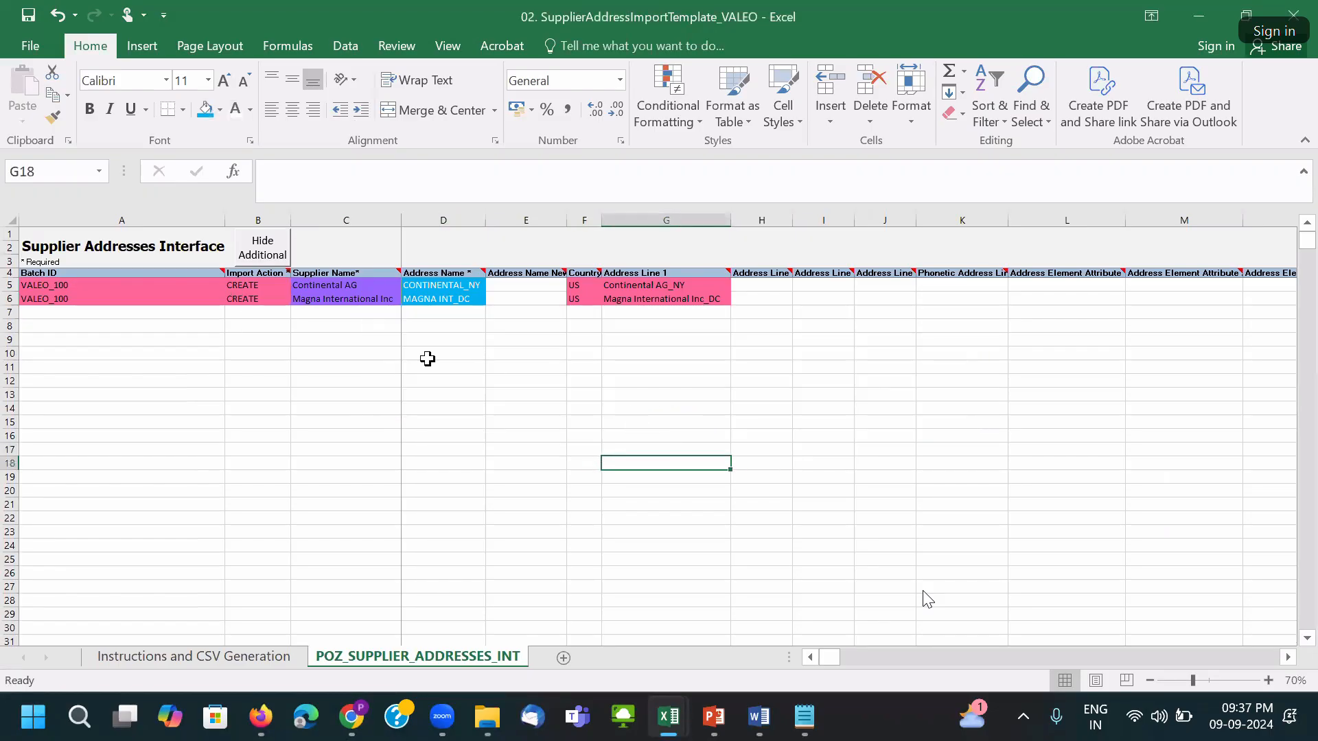
{"action": "left_click", "coordinate": [348, 285]}
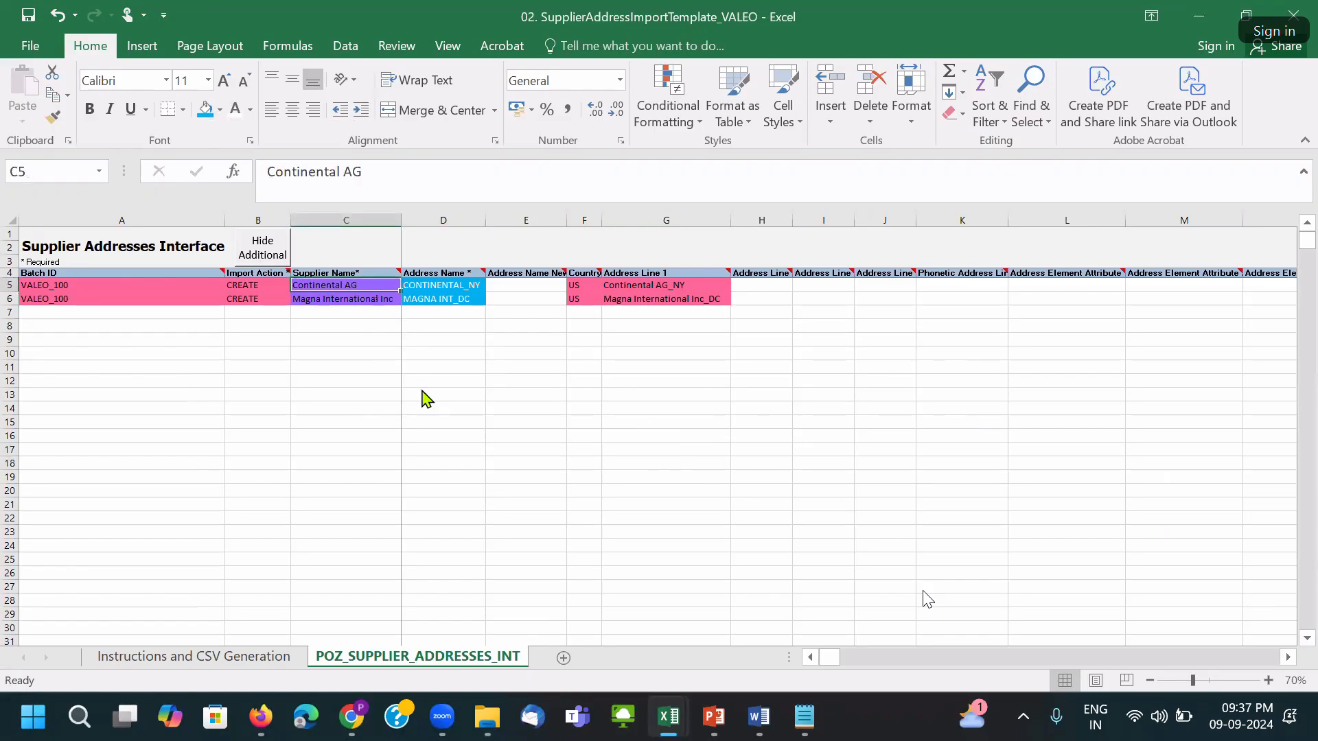
{"action": "key", "text": "ctrl+s"}
{"action": "left_click", "coordinate": [624, 412]}
{"action": "left_click_drag", "start_coordinate": [332, 286], "coordinate": [353, 298]}
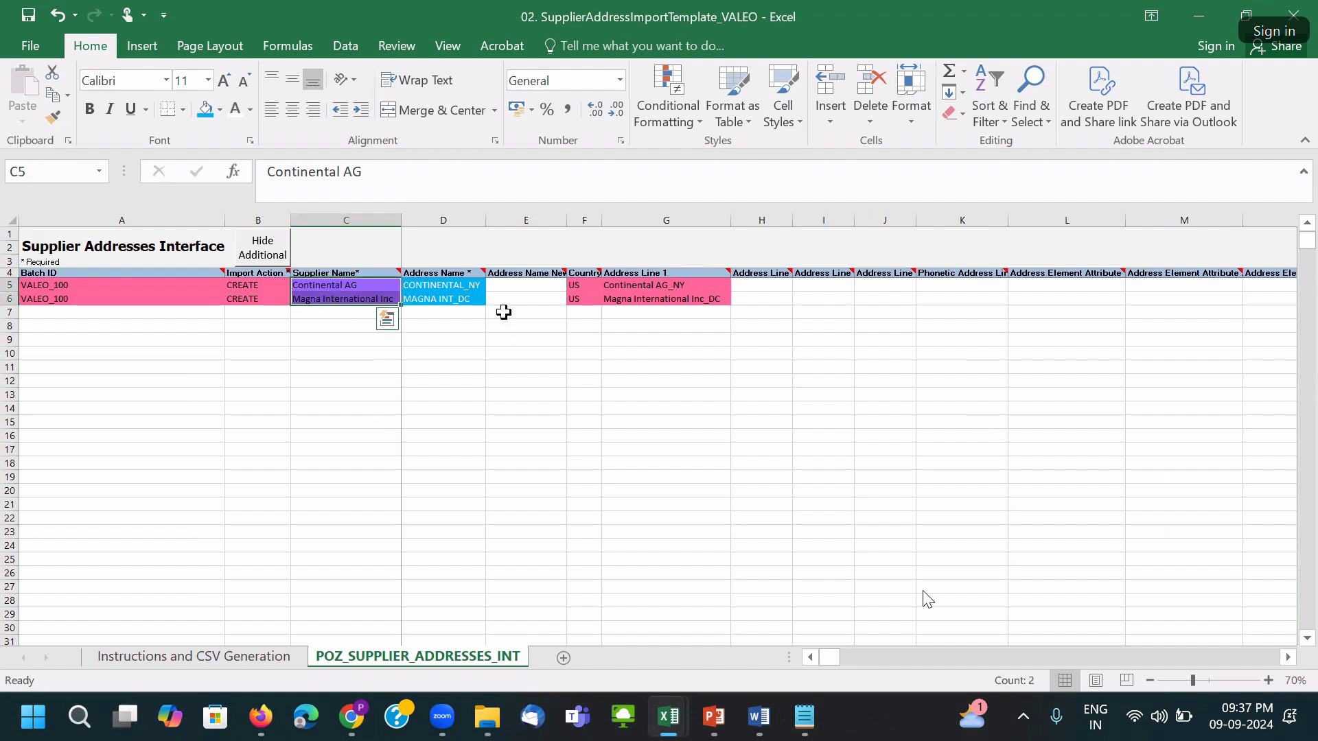
{"action": "left_click_drag", "start_coordinate": [456, 286], "coordinate": [458, 300]}
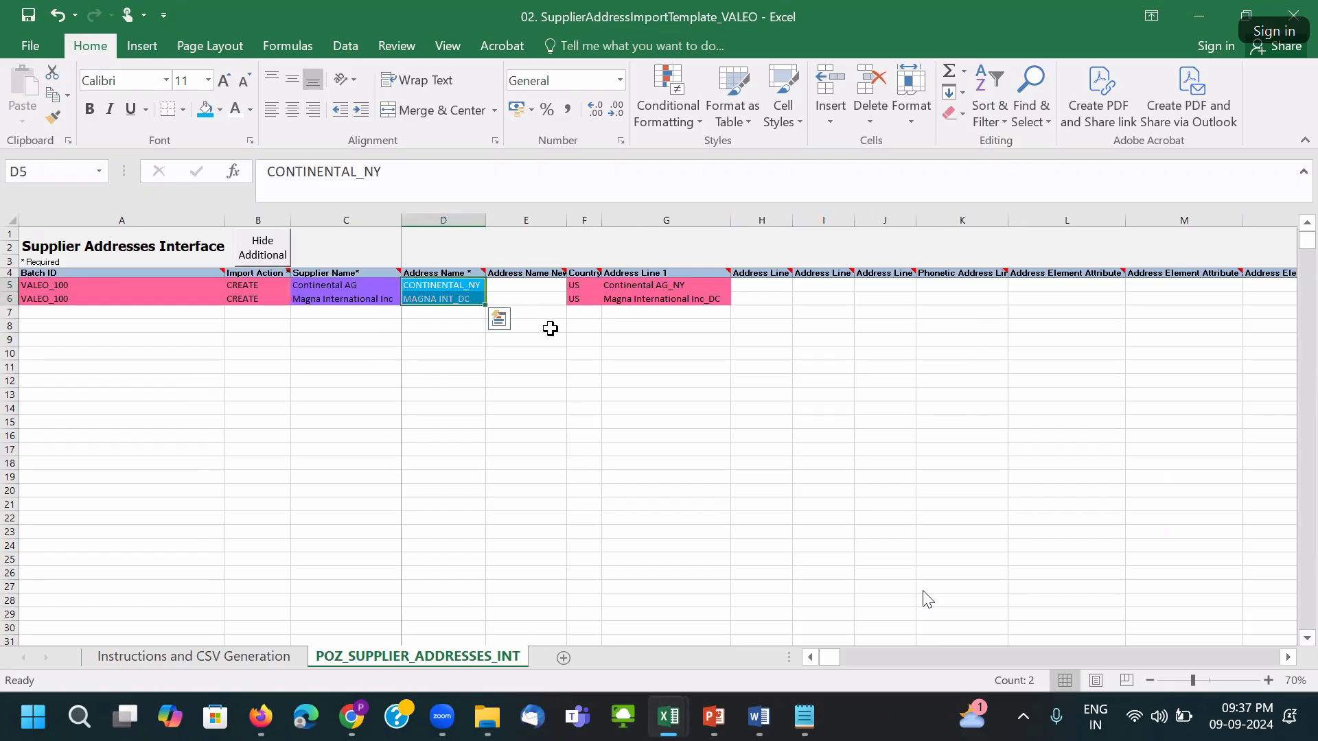
{"action": "key", "text": "ctrl+c"}
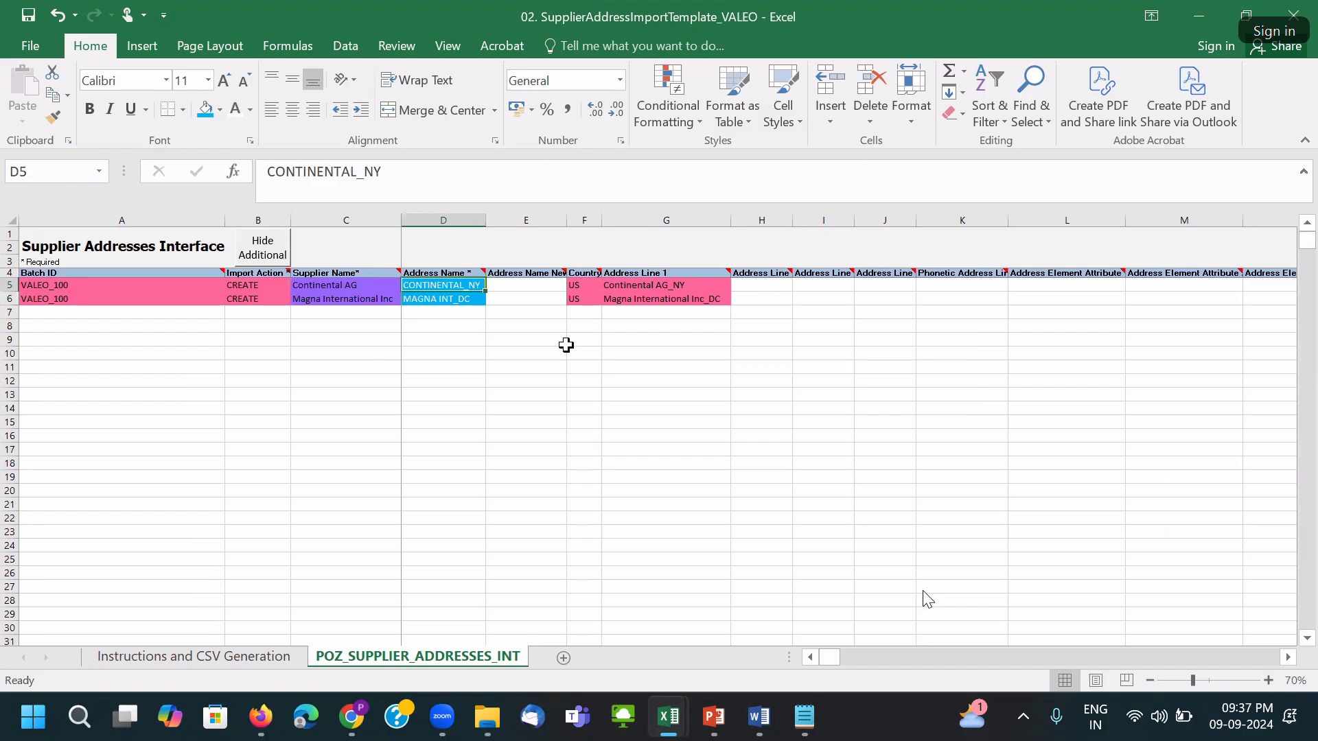
{"action": "key", "text": "ctrl+s"}
{"action": "left_click", "coordinate": [625, 412]}
{"action": "key", "text": "ctrl+s"}
{"action": "left_click", "coordinate": [627, 410]}
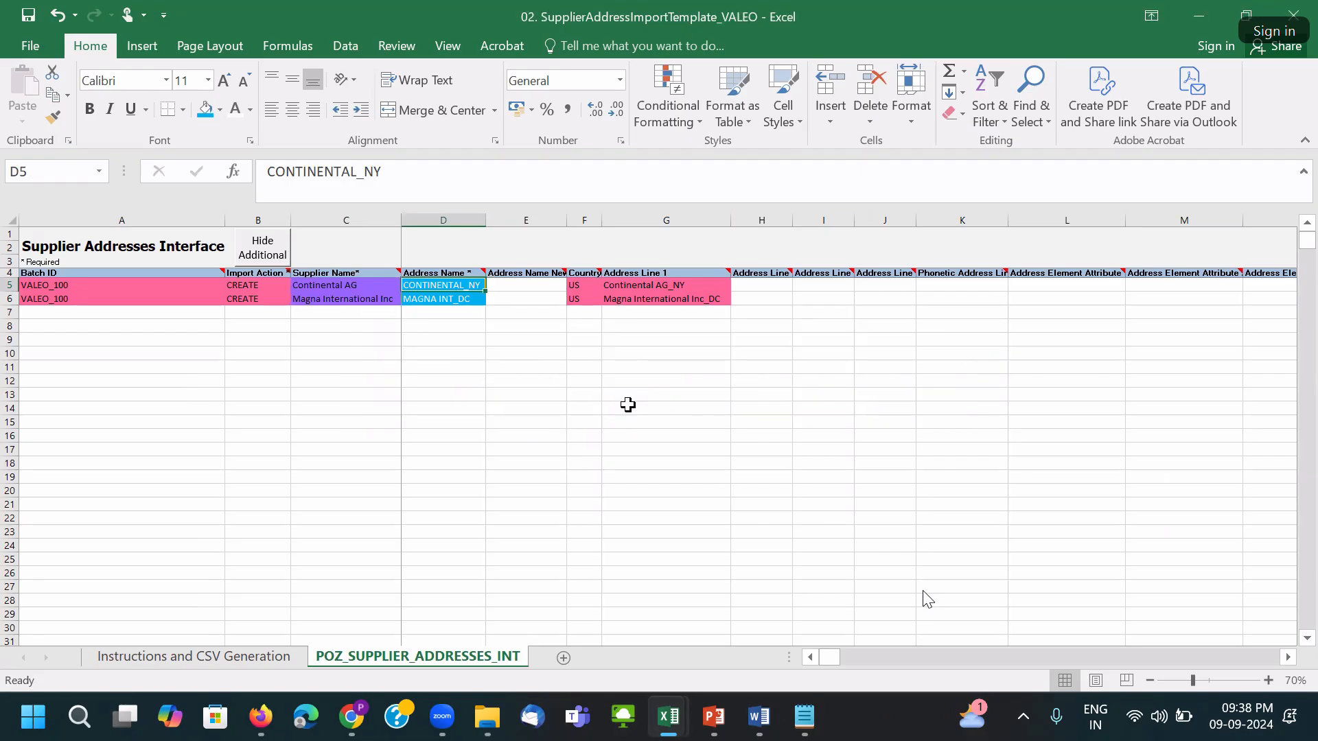
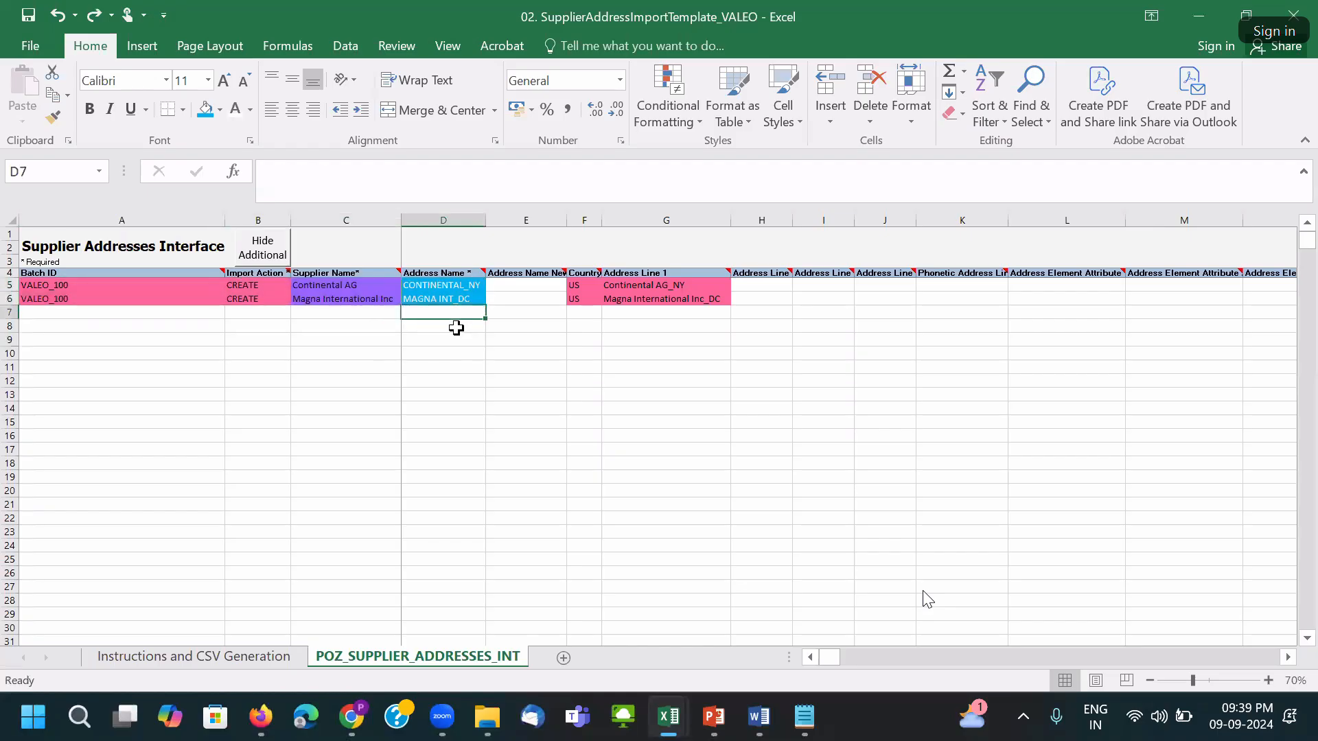
In the supplier address workbook, select the batch, action and supplier cells of the Continental AG and Magna rows.
{"action": "mouse_move", "coordinate": [686, 731]}
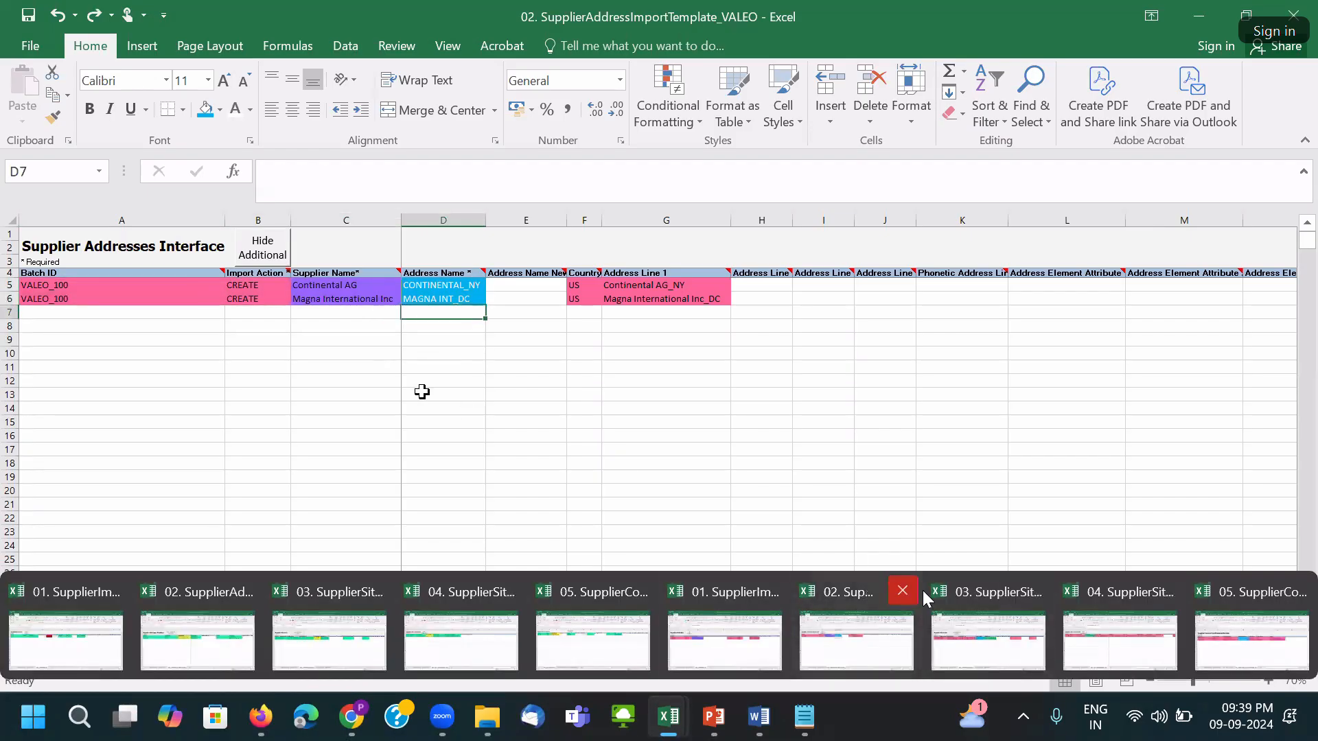
{"action": "left_click", "coordinate": [344, 367]}
{"action": "left_click", "coordinate": [37, 284]}
{"action": "left_click_drag", "start_coordinate": [37, 284], "coordinate": [452, 394]}
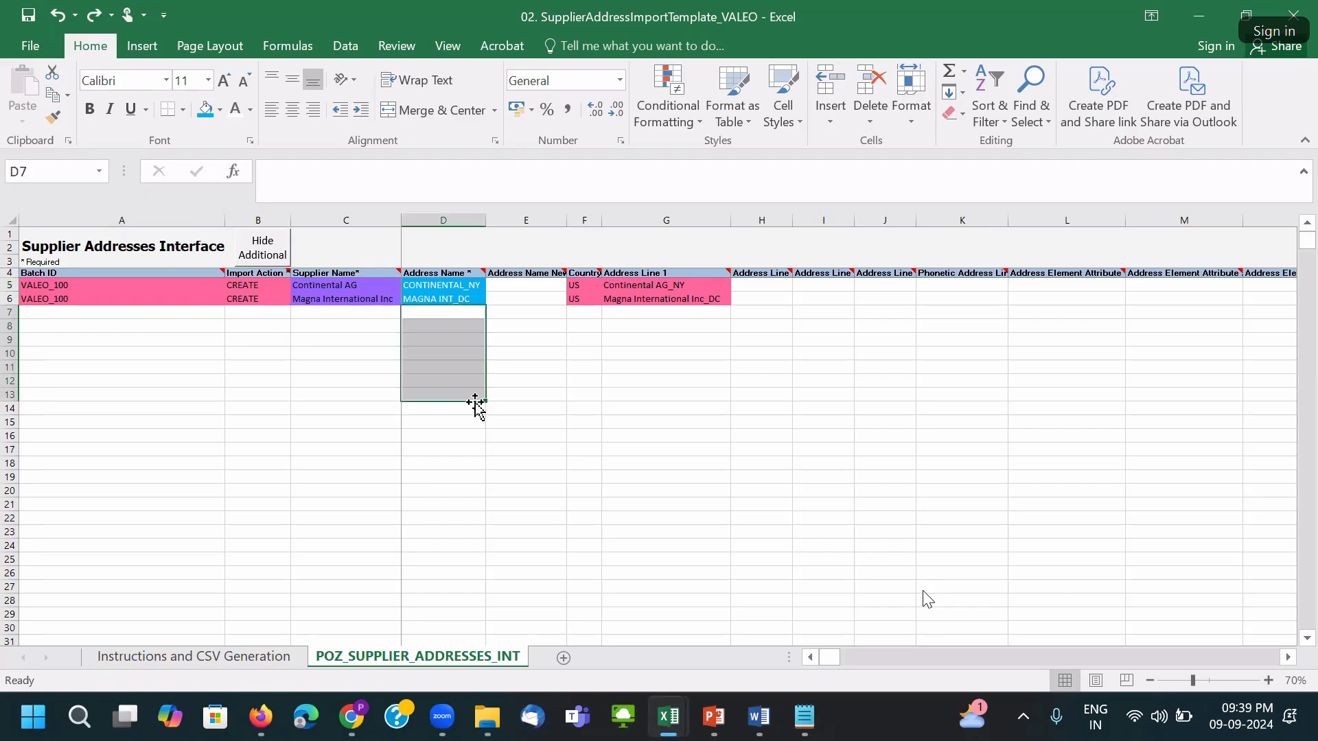
{"action": "left_click", "coordinate": [329, 311]}
{"action": "left_click_drag", "start_coordinate": [447, 311], "coordinate": [1115, 338]}
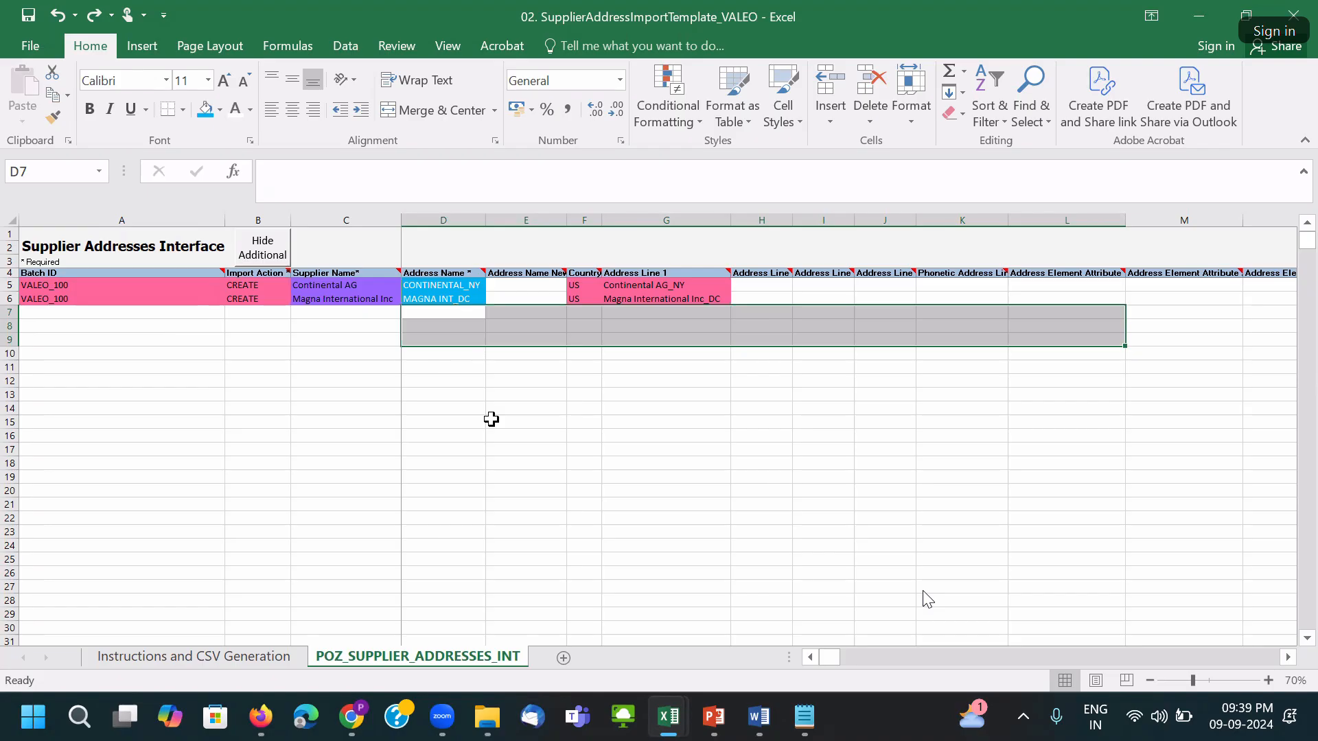
Autofit all column widths and set the Magna row's Import Action to UPDATE.
{"action": "left_click", "coordinate": [244, 299]}
{"action": "left_click", "coordinate": [298, 300]}
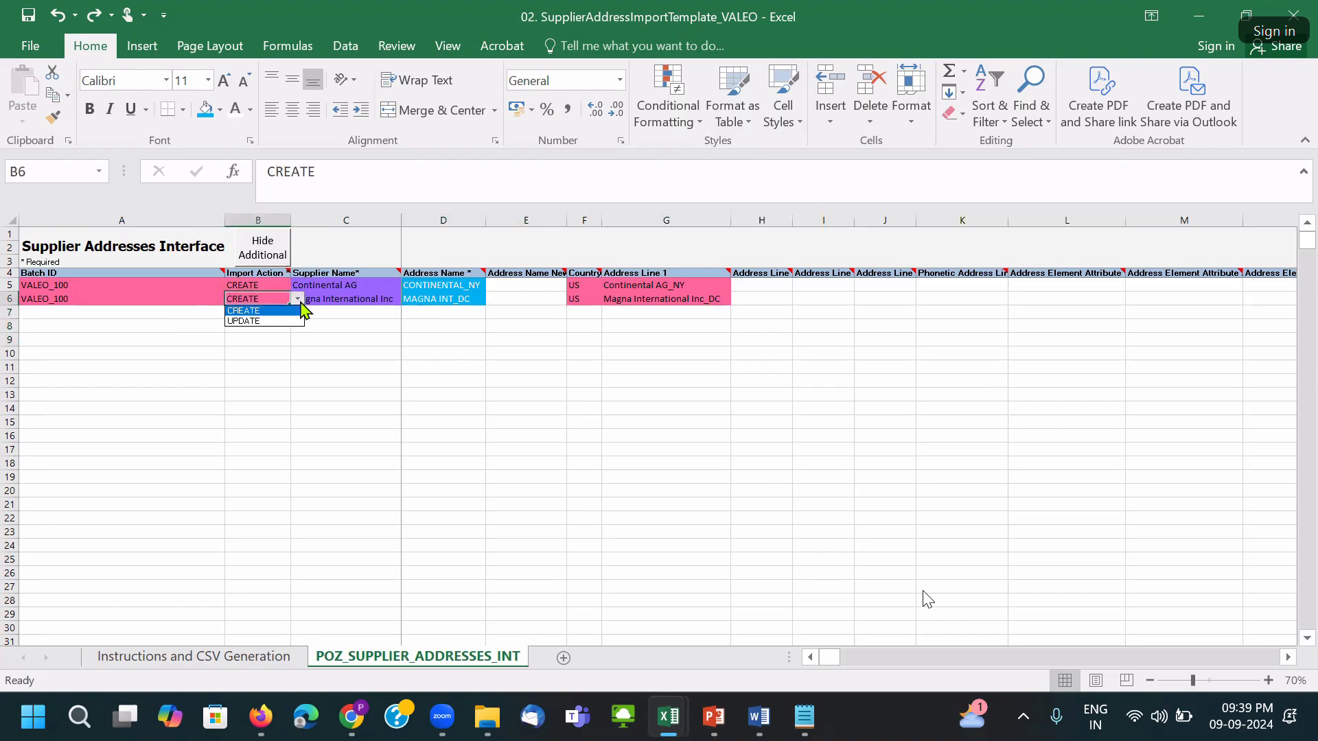
{"action": "left_click", "coordinate": [288, 311]}
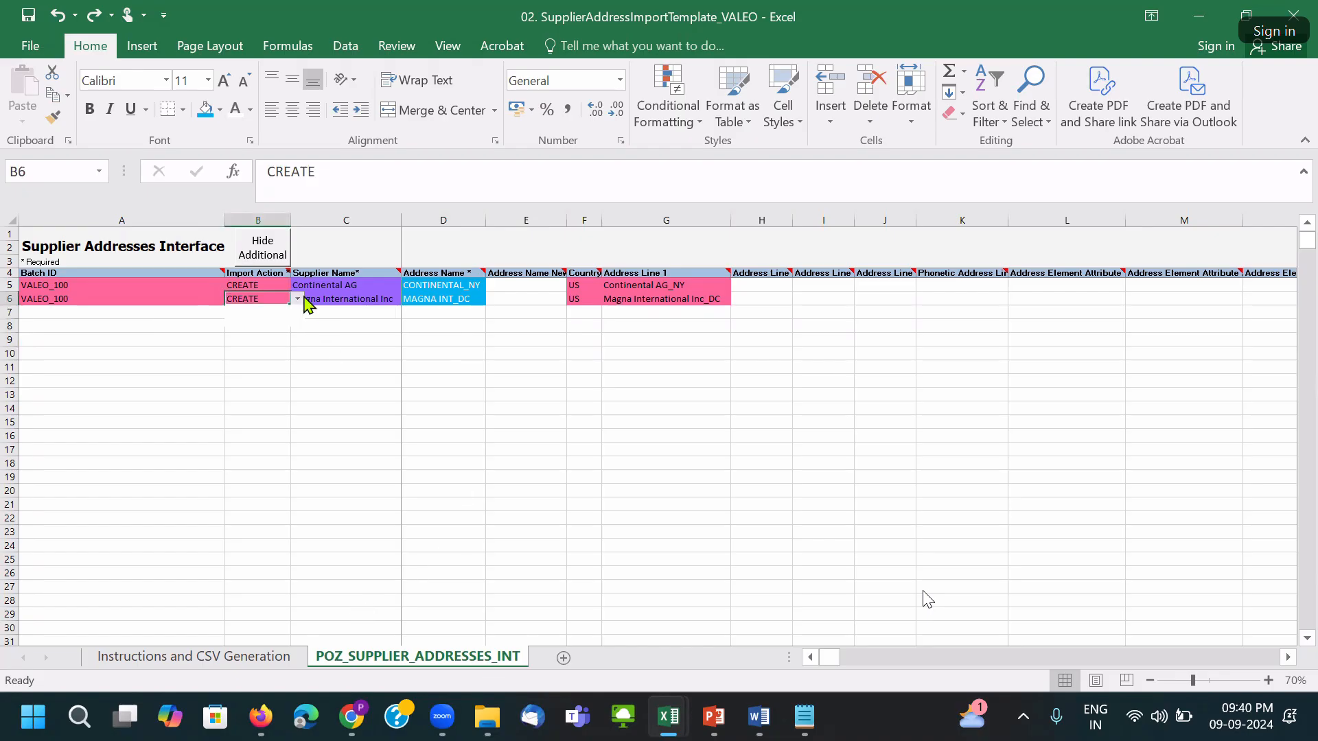
{"action": "left_click", "coordinate": [13, 220]}
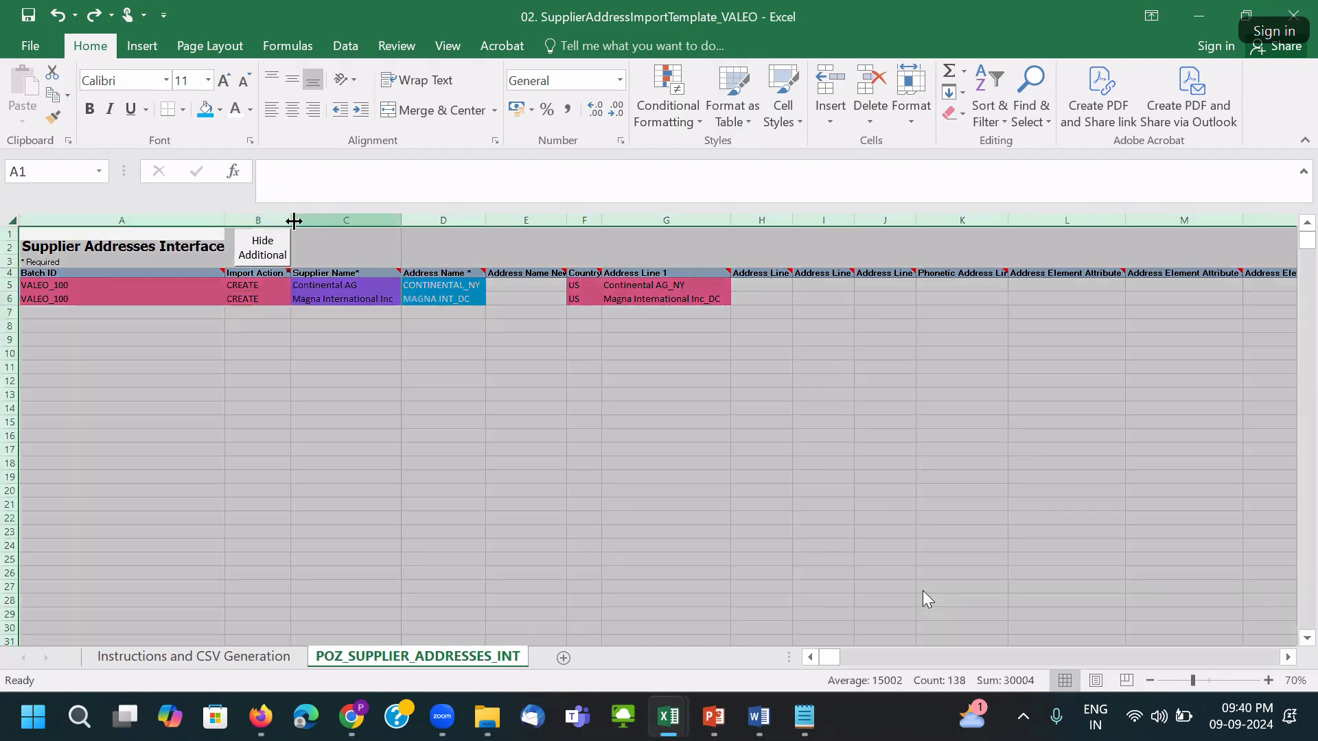
{"action": "double_click", "coordinate": [310, 220]}
{"action": "left_click", "coordinate": [289, 300]}
{"action": "left_click", "coordinate": [312, 300]}
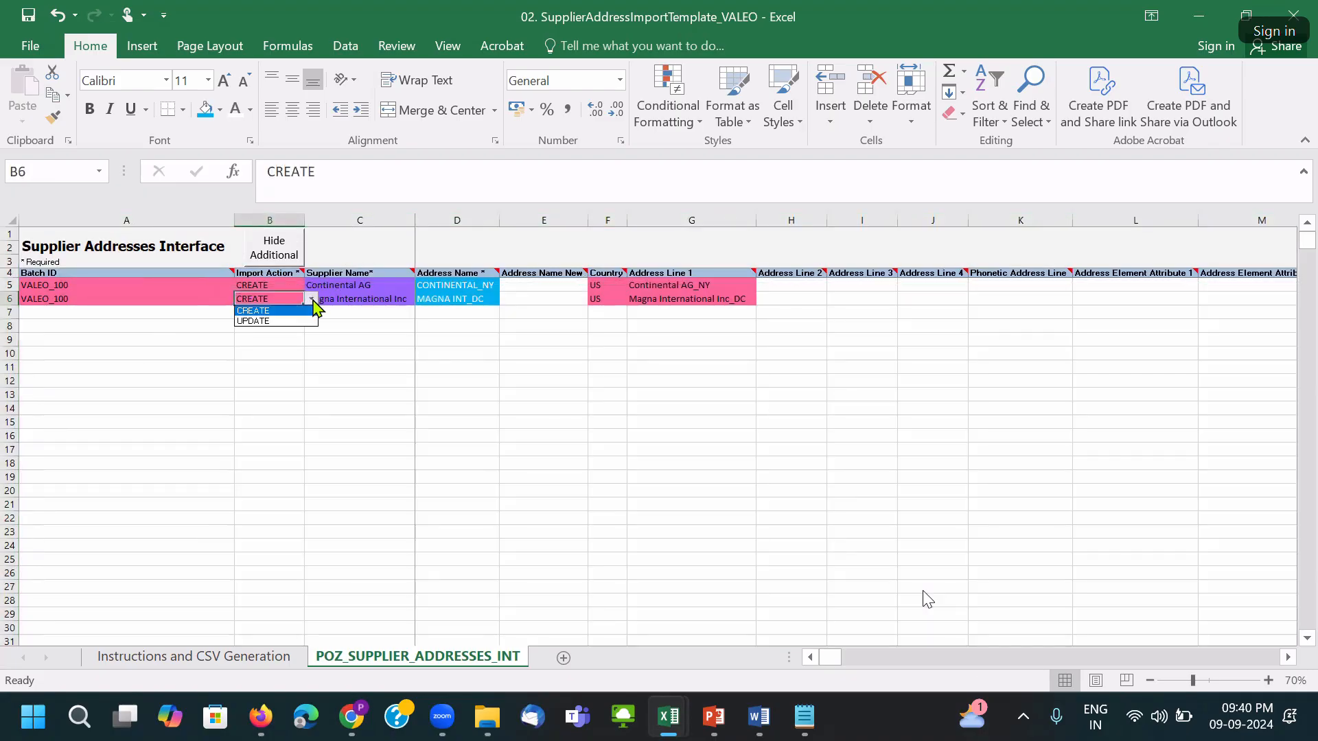
{"action": "left_click", "coordinate": [291, 322]}
Review the Magna and Continental supplier names, address names and address line entries.
{"action": "left_click", "coordinate": [405, 300]}
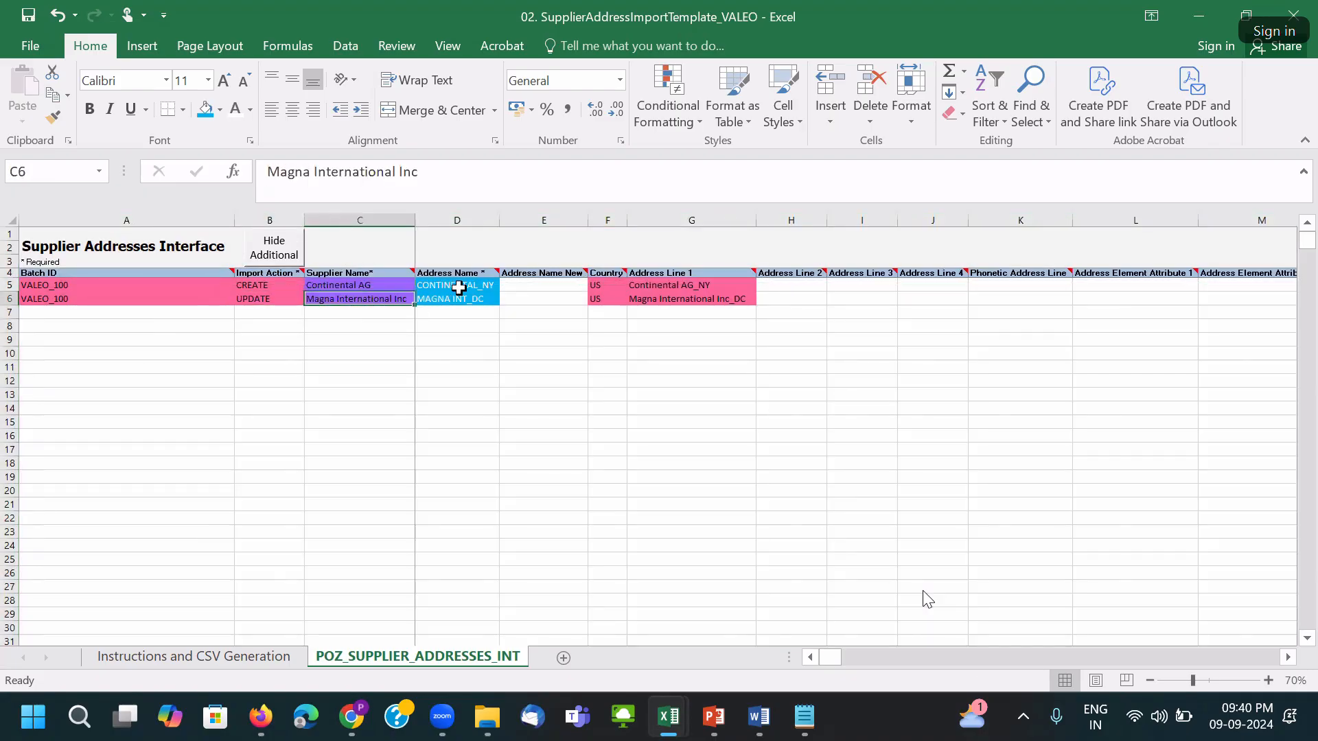
{"action": "left_click", "coordinate": [524, 300]}
{"action": "left_click", "coordinate": [479, 296]}
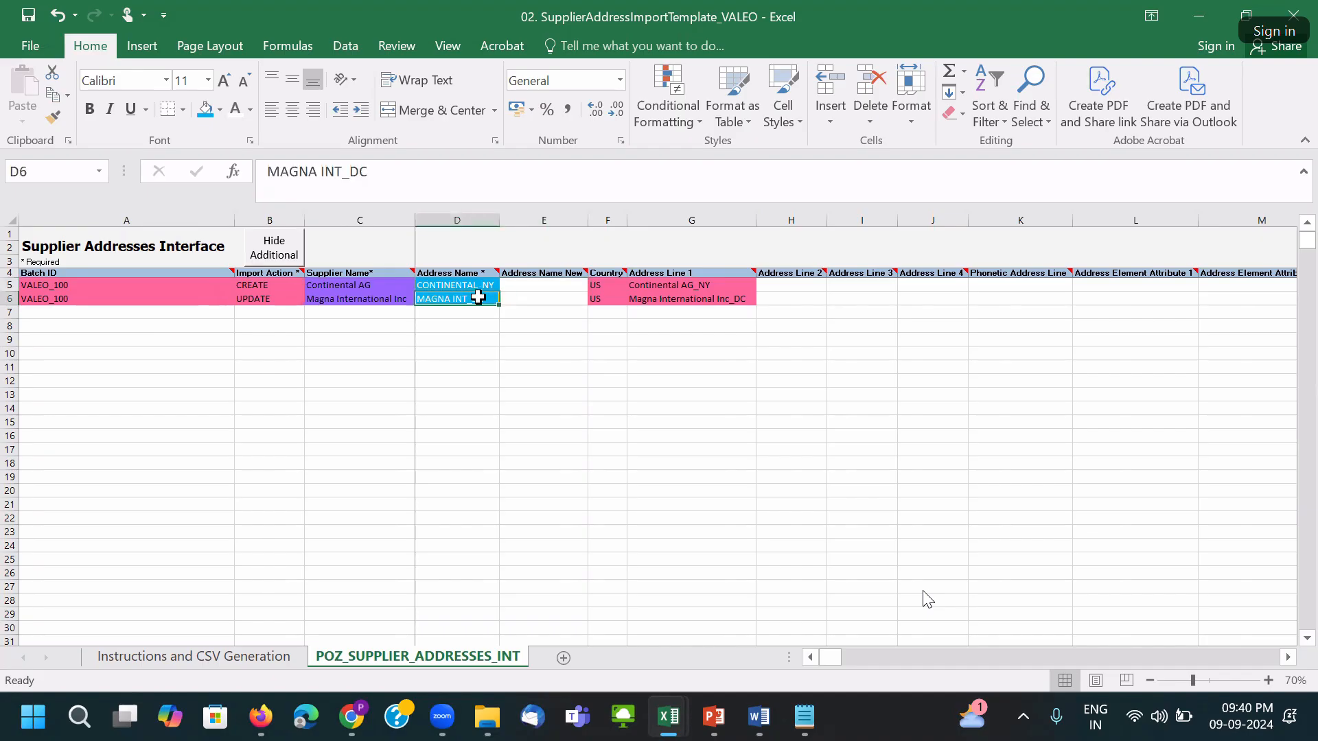
{"action": "left_click", "coordinate": [464, 272]}
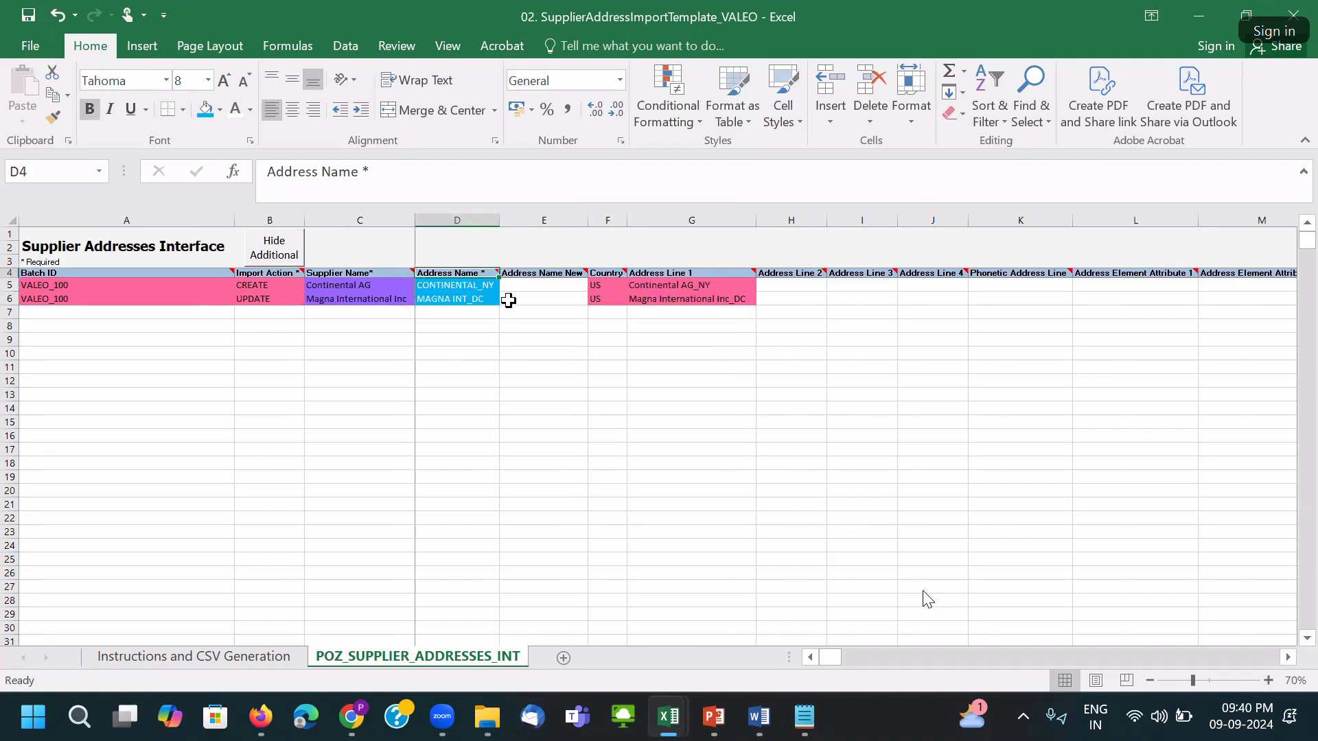
{"action": "left_click_drag", "start_coordinate": [471, 285], "coordinate": [471, 300]}
{"action": "left_click", "coordinate": [552, 287]}
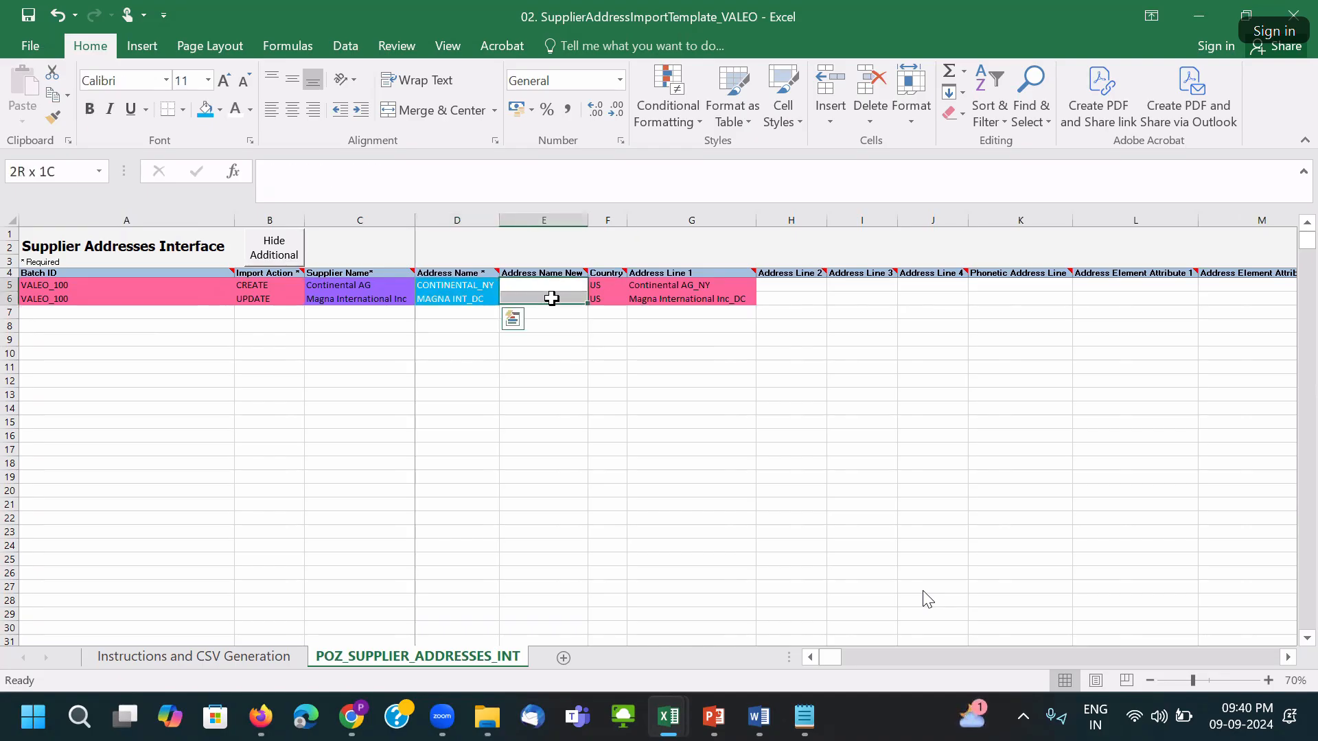
{"action": "left_click_drag", "start_coordinate": [658, 287], "coordinate": [671, 301]}
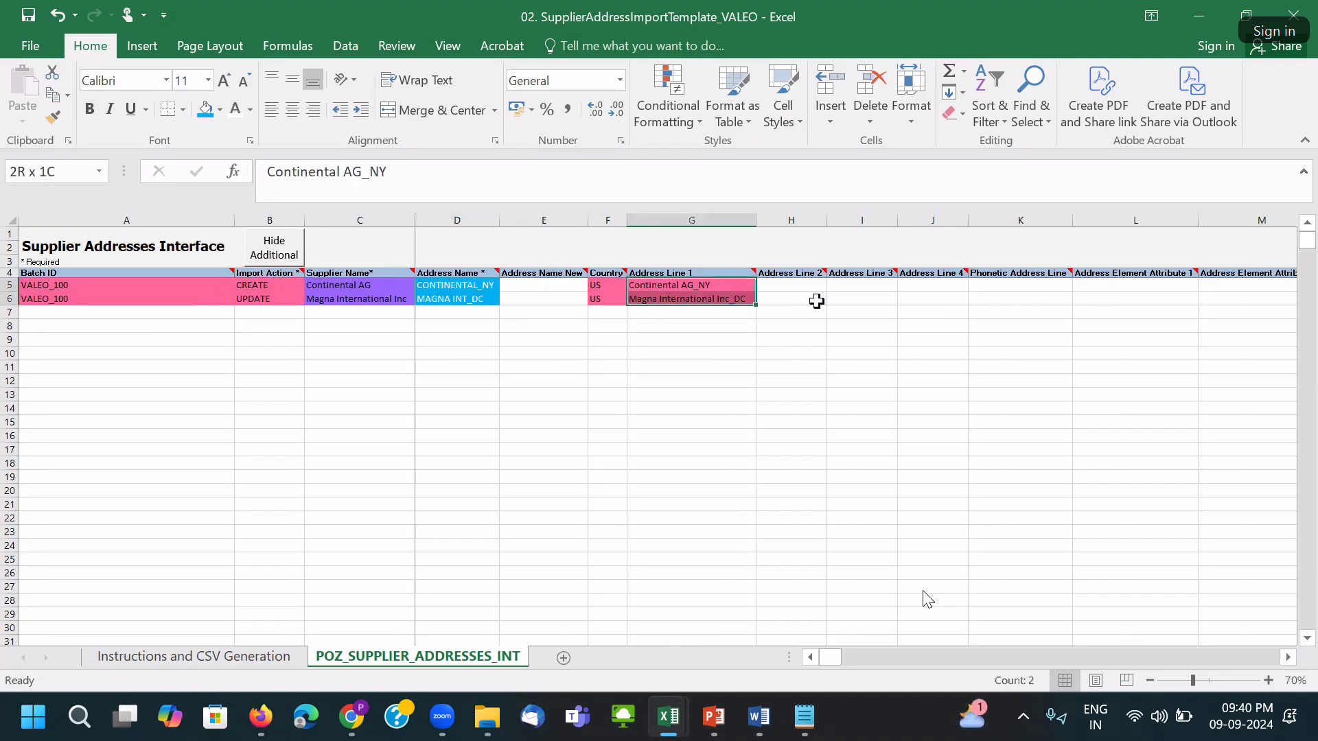
{"action": "left_click_drag", "start_coordinate": [768, 304], "coordinate": [1283, 302]}
Check the Magna row's remaining address cells and save, dismissing the personal-information warning.
{"action": "left_click", "coordinate": [255, 301]}
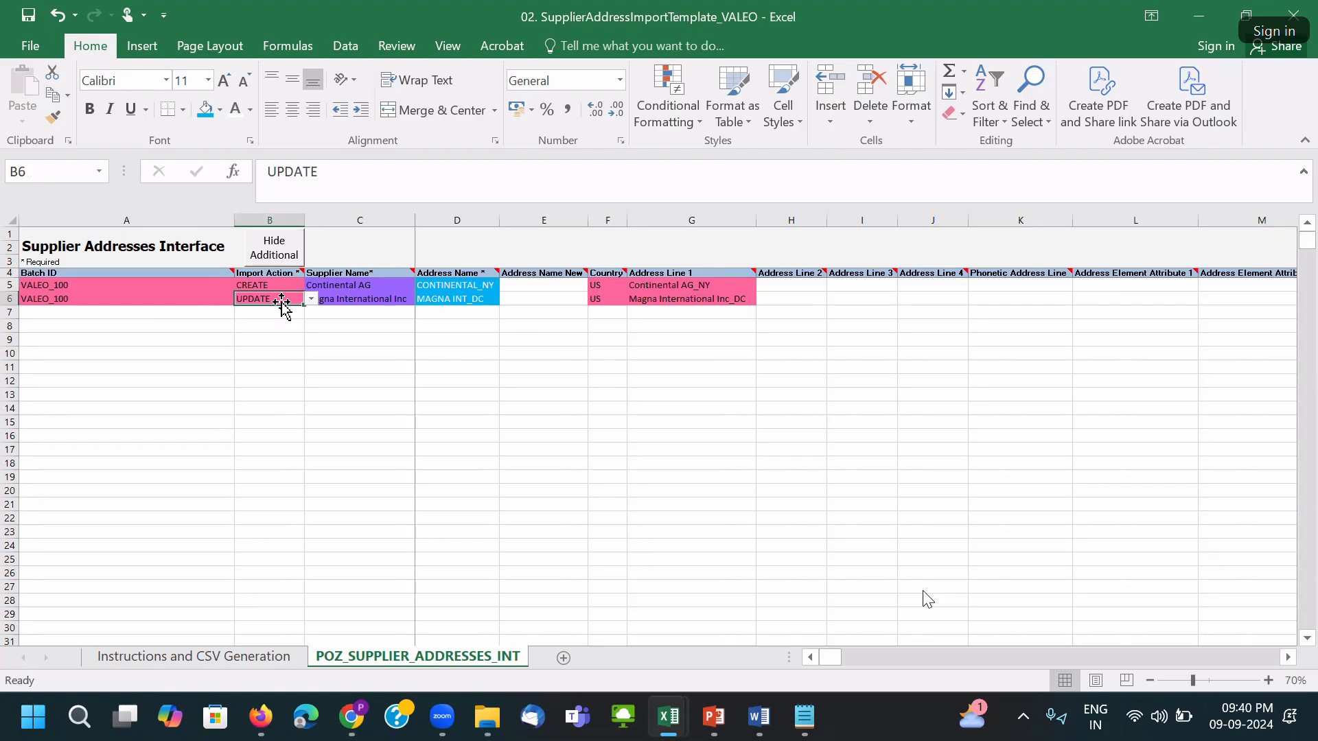
{"action": "left_click_drag", "start_coordinate": [721, 285], "coordinate": [885, 302]}
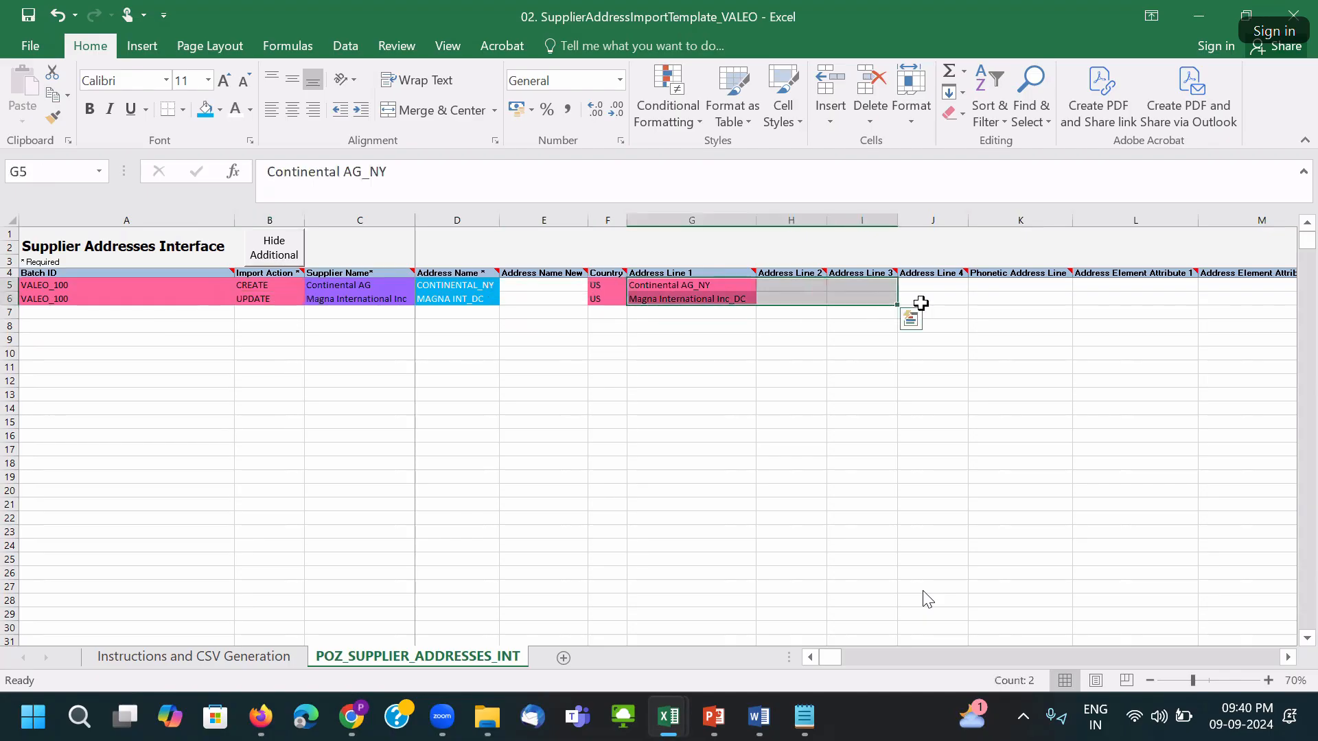
{"action": "left_click", "coordinate": [1007, 297]}
{"action": "key", "text": "Right"}
{"action": "key", "text": "Right"}
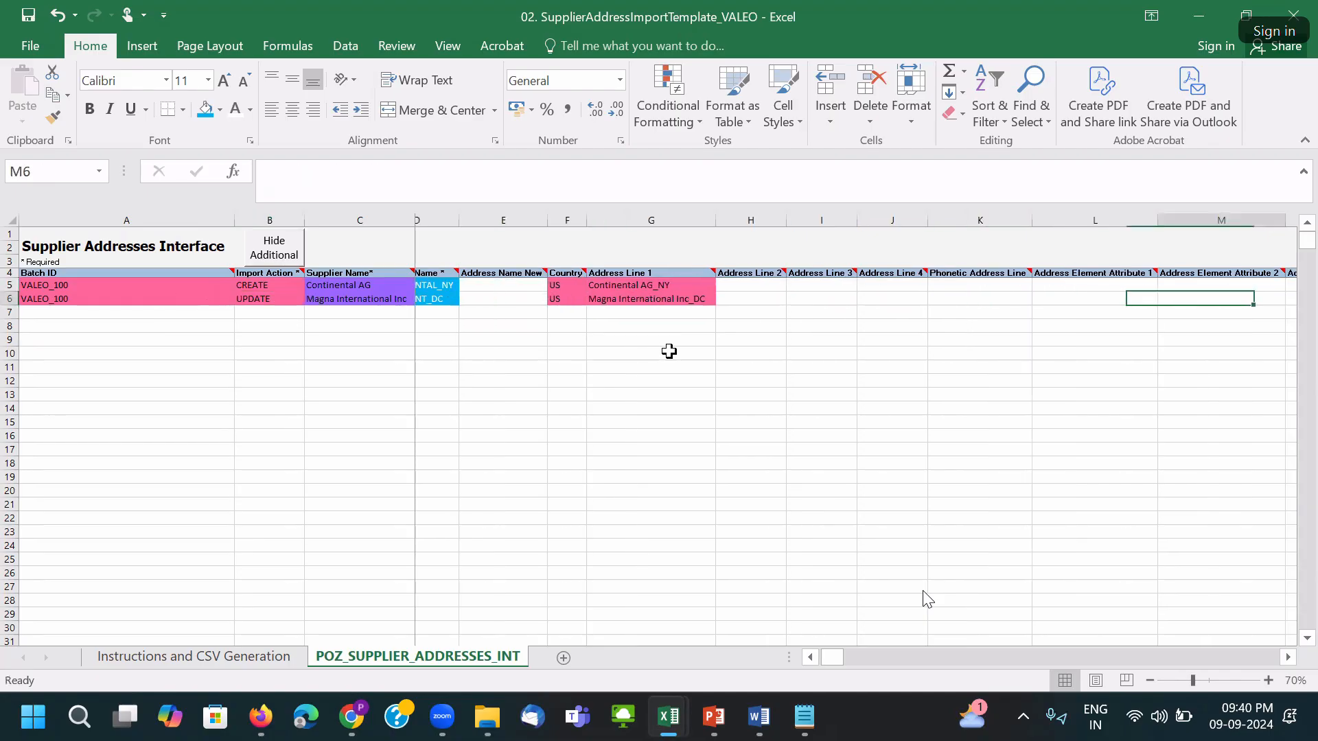
{"action": "key", "text": "Right"}
{"action": "key", "text": "Right"}
{"action": "key", "text": "Right"}
{"action": "key", "text": "Right"}
{"action": "key", "text": "Right"}
{"action": "key", "text": "Right"}
{"action": "key", "text": "Right"}
{"action": "key", "text": "Right"}
{"action": "key", "text": "Right"}
{"action": "key", "text": "Right"}
{"action": "key", "text": "Right"}
{"action": "key", "text": "Right"}
{"action": "key", "text": "Right"}
{"action": "key", "text": "Right"}
{"action": "key", "text": "Right"}
{"action": "key", "text": "Right"}
{"action": "key", "text": "Right"}
{"action": "key", "text": "Right"}
{"action": "key", "text": "Right"}
{"action": "key", "text": "Right"}
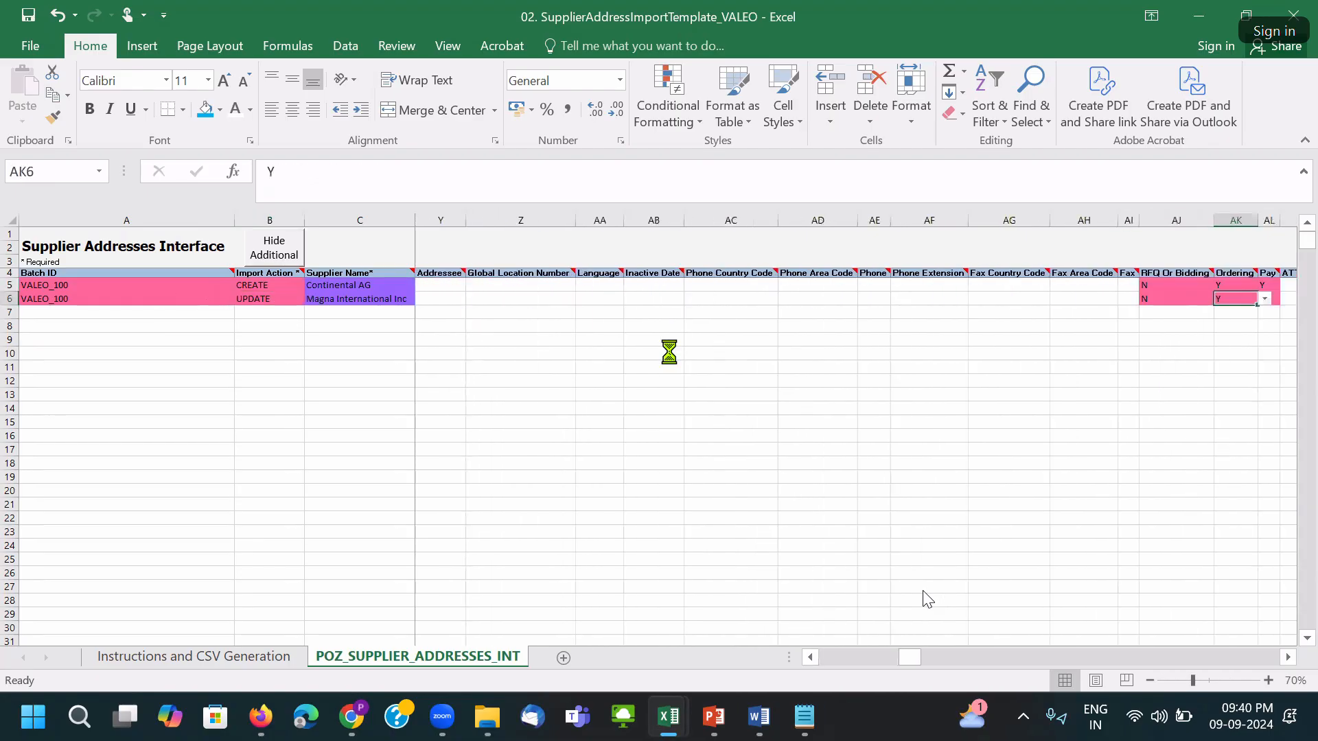
{"action": "left_click", "coordinate": [620, 413]}
{"action": "left_click_drag", "start_coordinate": [910, 658], "coordinate": [665, 659]}
{"action": "left_click", "coordinate": [585, 426]}
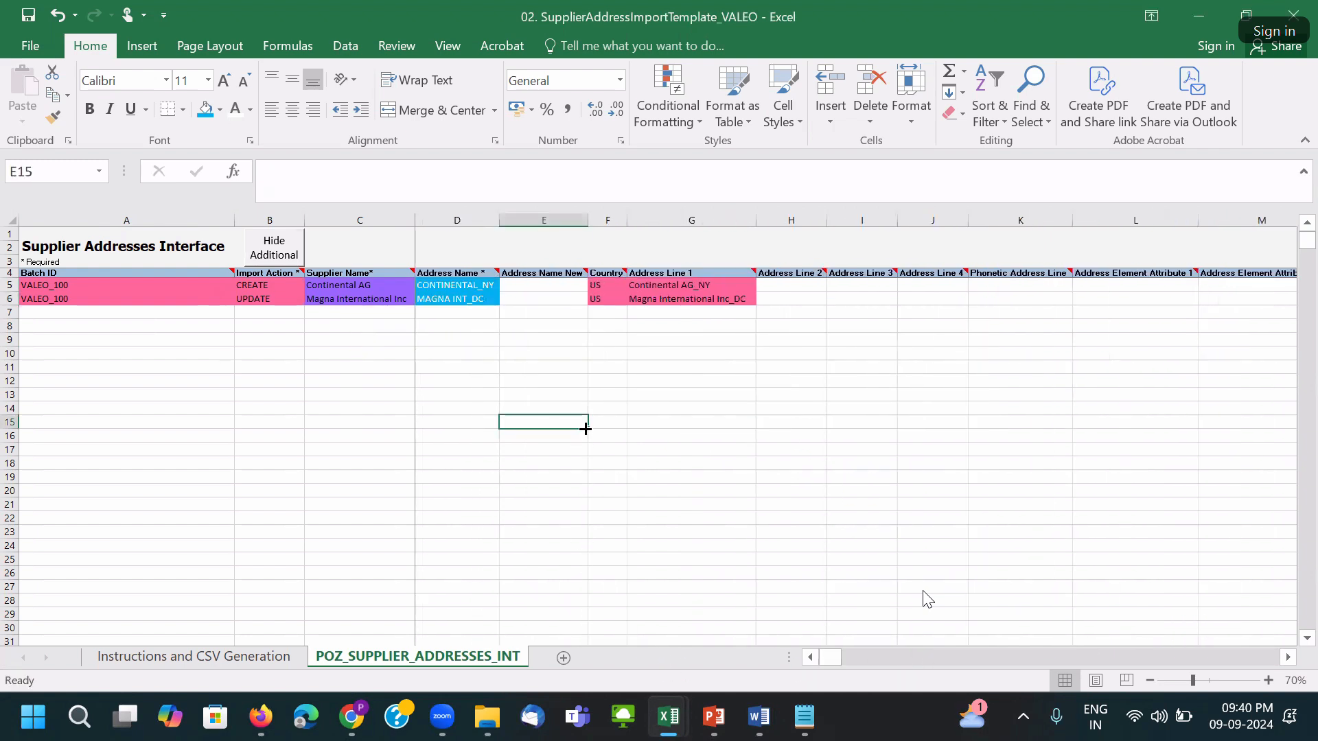
Confirm the Magna row's Import Action dropdown still shows UPDATE.
{"action": "left_click", "coordinate": [263, 299]}
{"action": "left_click", "coordinate": [312, 300]}
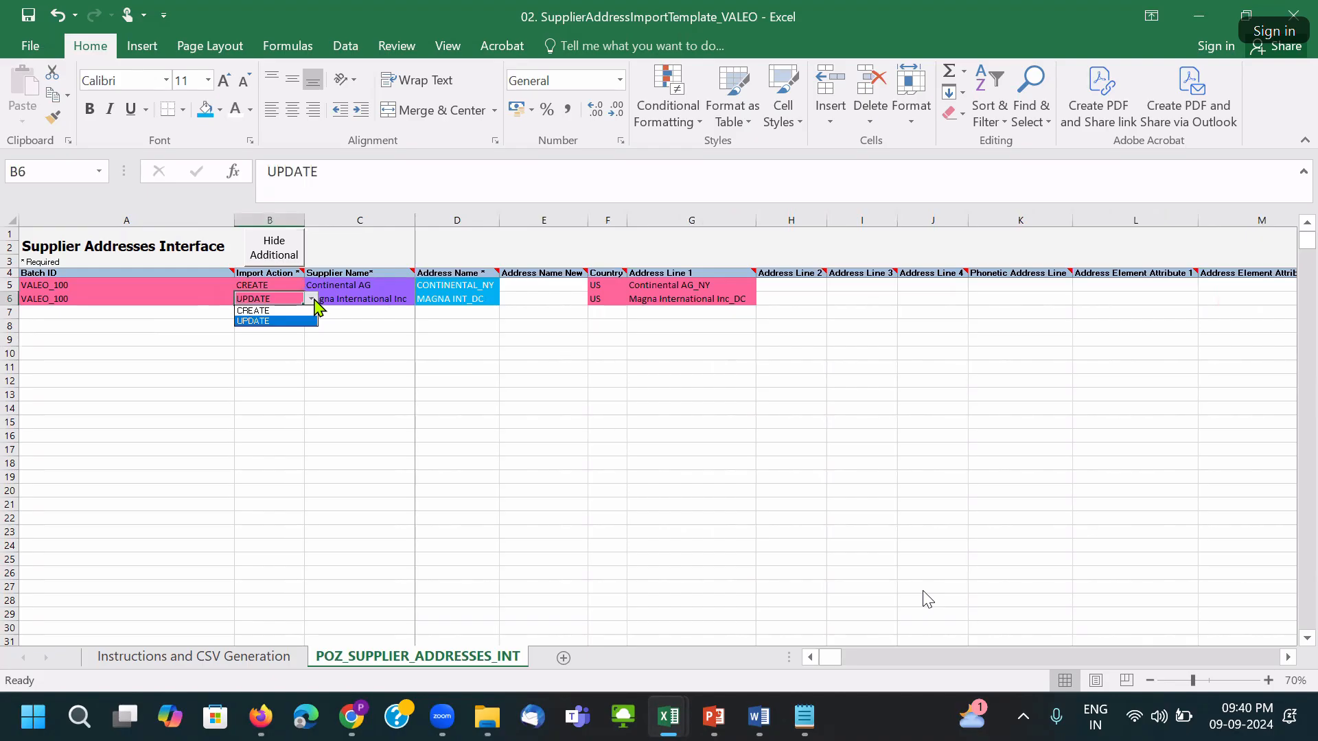
{"action": "left_click", "coordinate": [382, 315]}
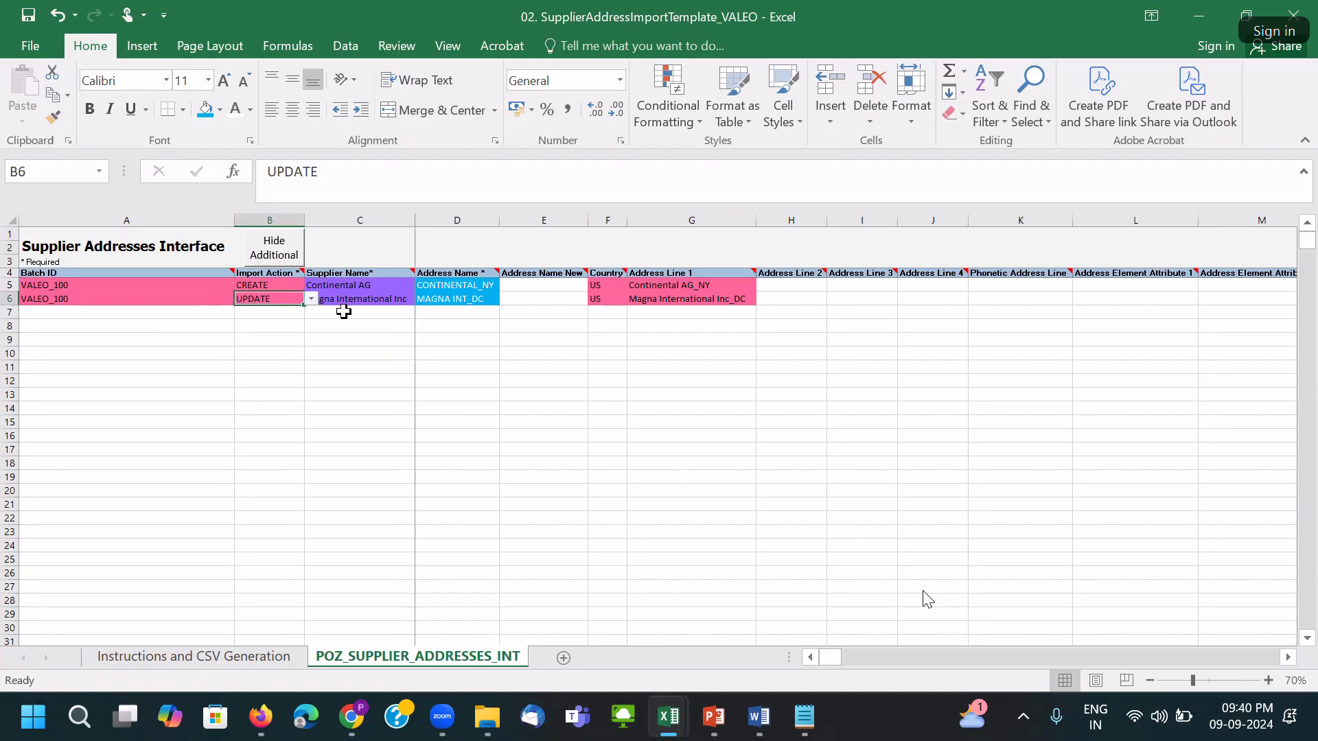
{"action": "left_click", "coordinate": [210, 305]}
{"action": "left_click", "coordinate": [303, 295]}
{"action": "left_click", "coordinate": [313, 300]}
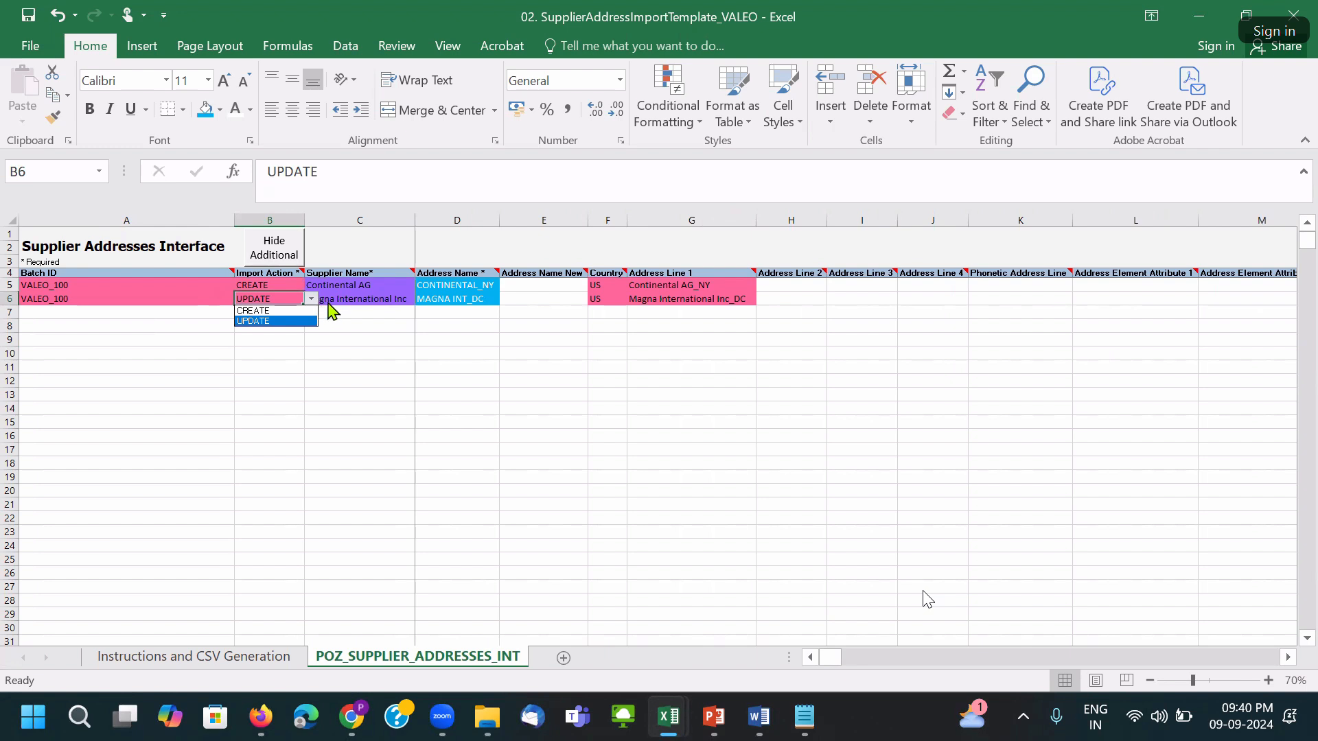
{"action": "left_click", "coordinate": [312, 300]}
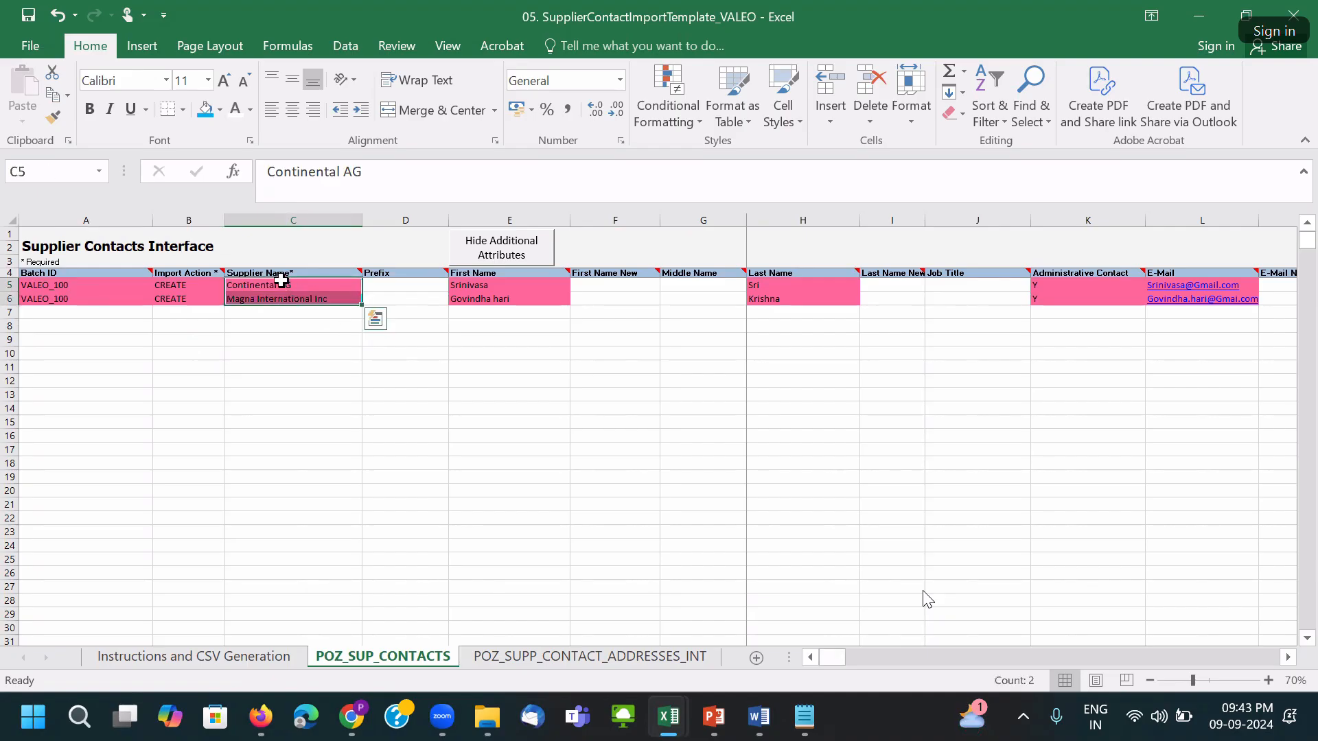
In the supplier contact workbook, fill the supplier-name cells with a custom blue-purple colour.
{"action": "mouse_move", "coordinate": [668, 716]}
{"action": "left_click", "coordinate": [716, 628]}
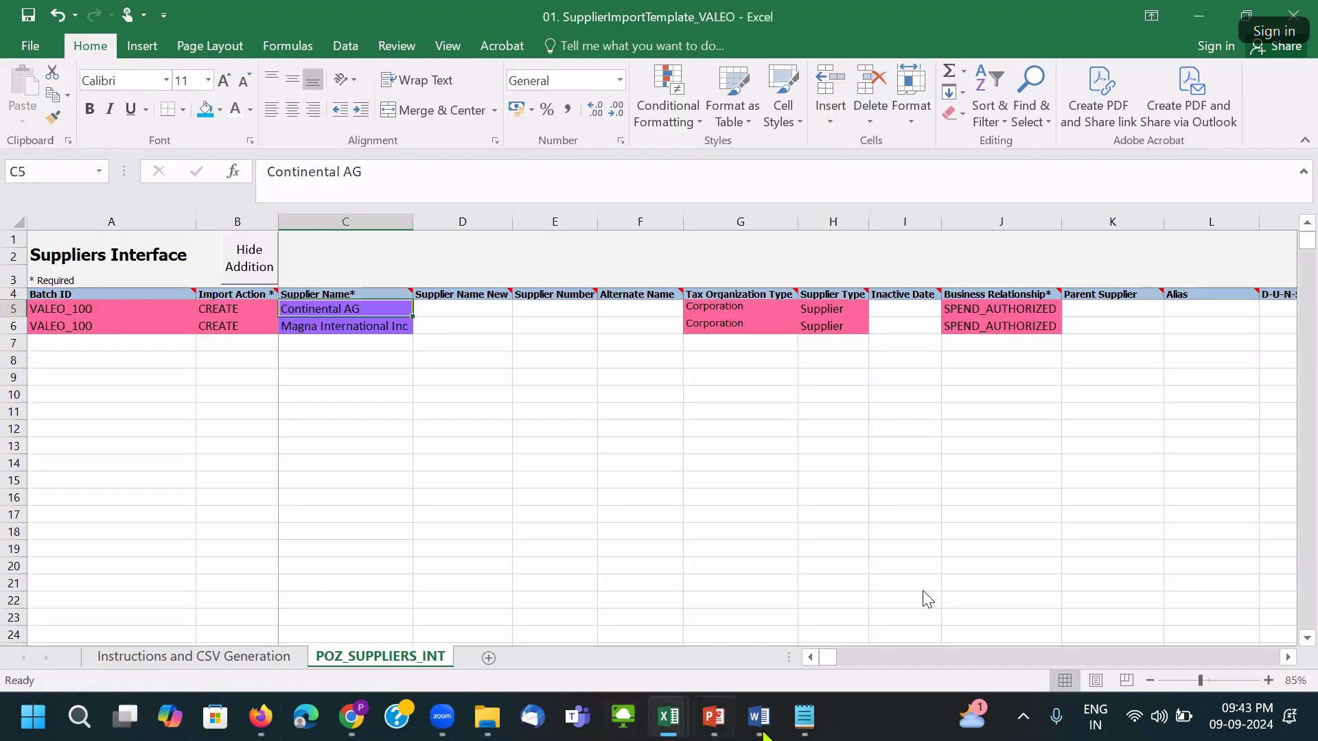
{"action": "mouse_move", "coordinate": [669, 717]}
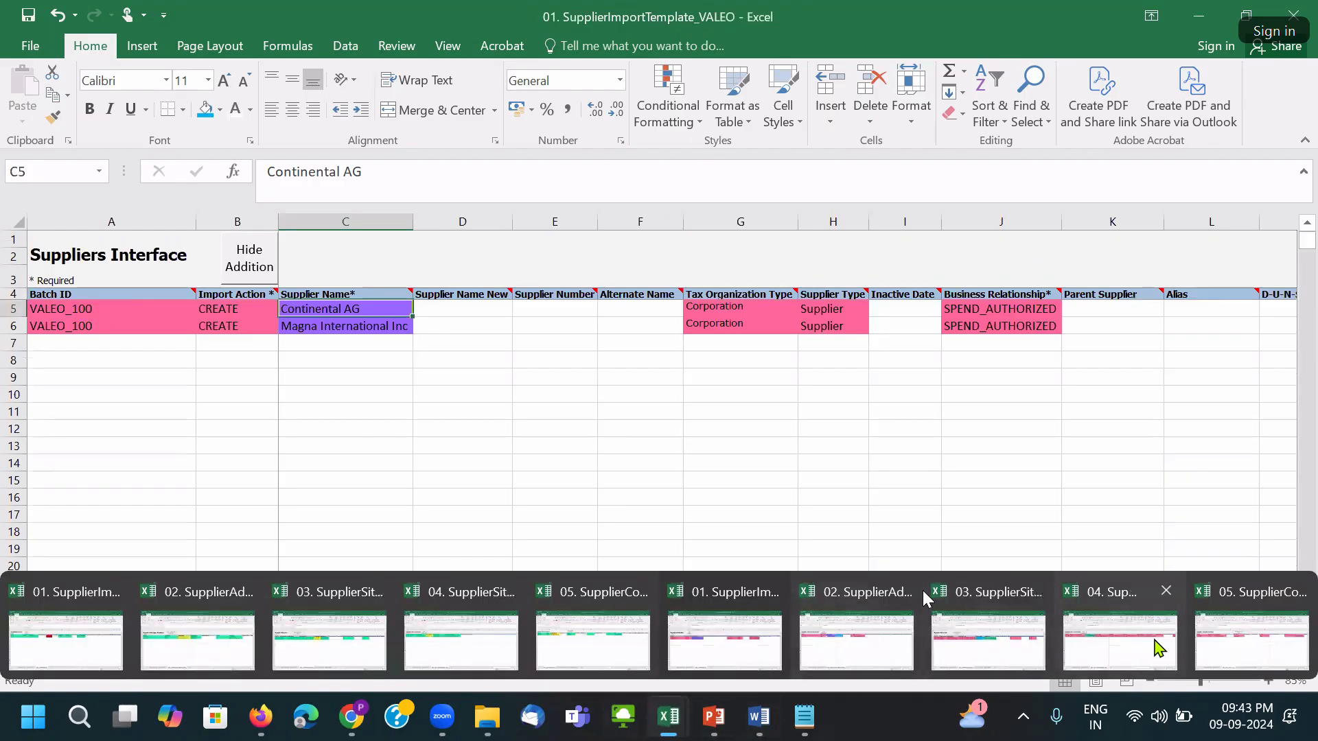
{"action": "left_click", "coordinate": [1229, 646]}
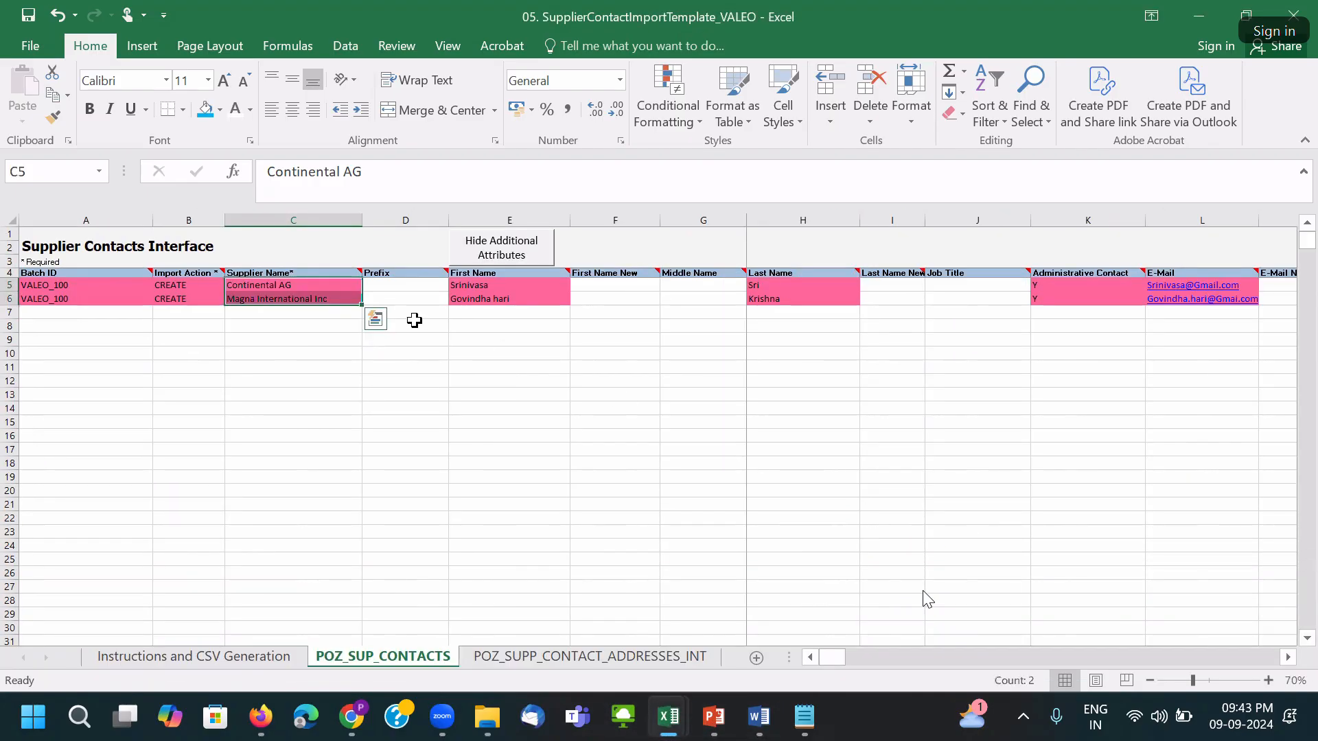
{"action": "left_click", "coordinate": [220, 110]}
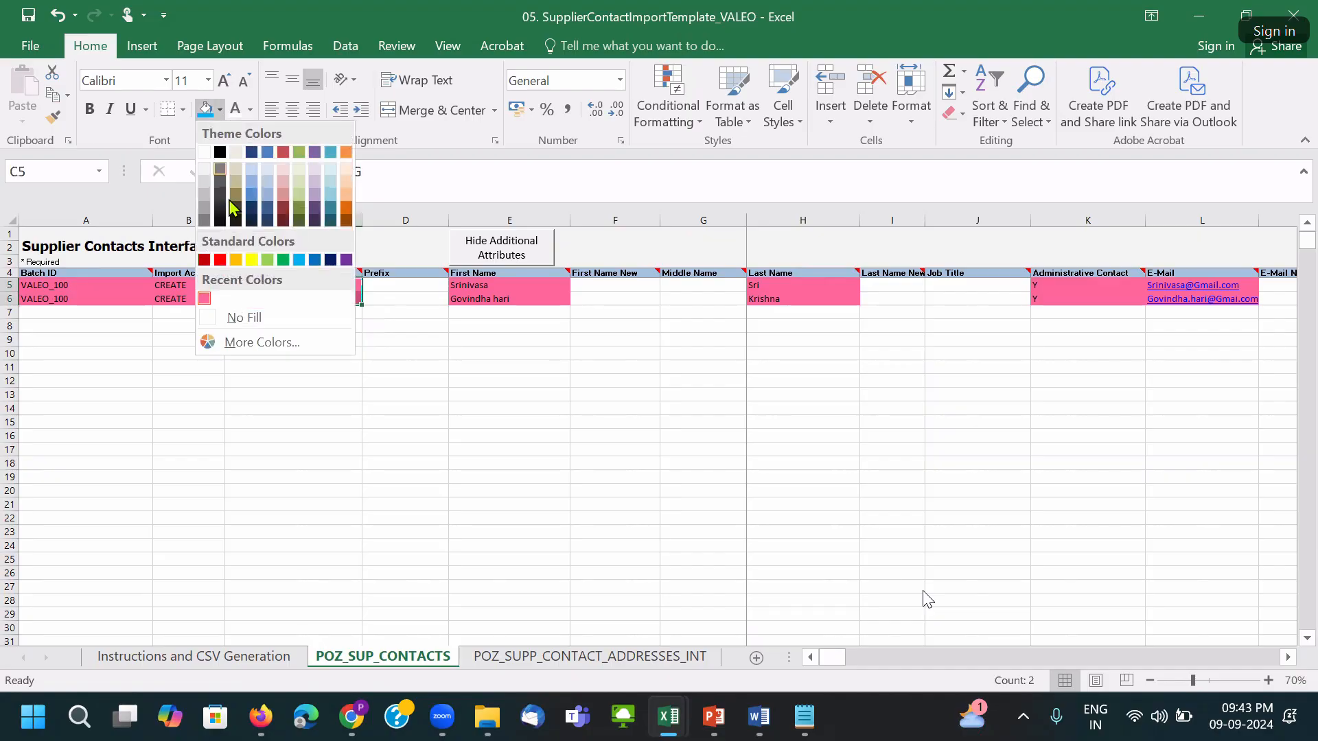
{"action": "left_click", "coordinate": [256, 342]}
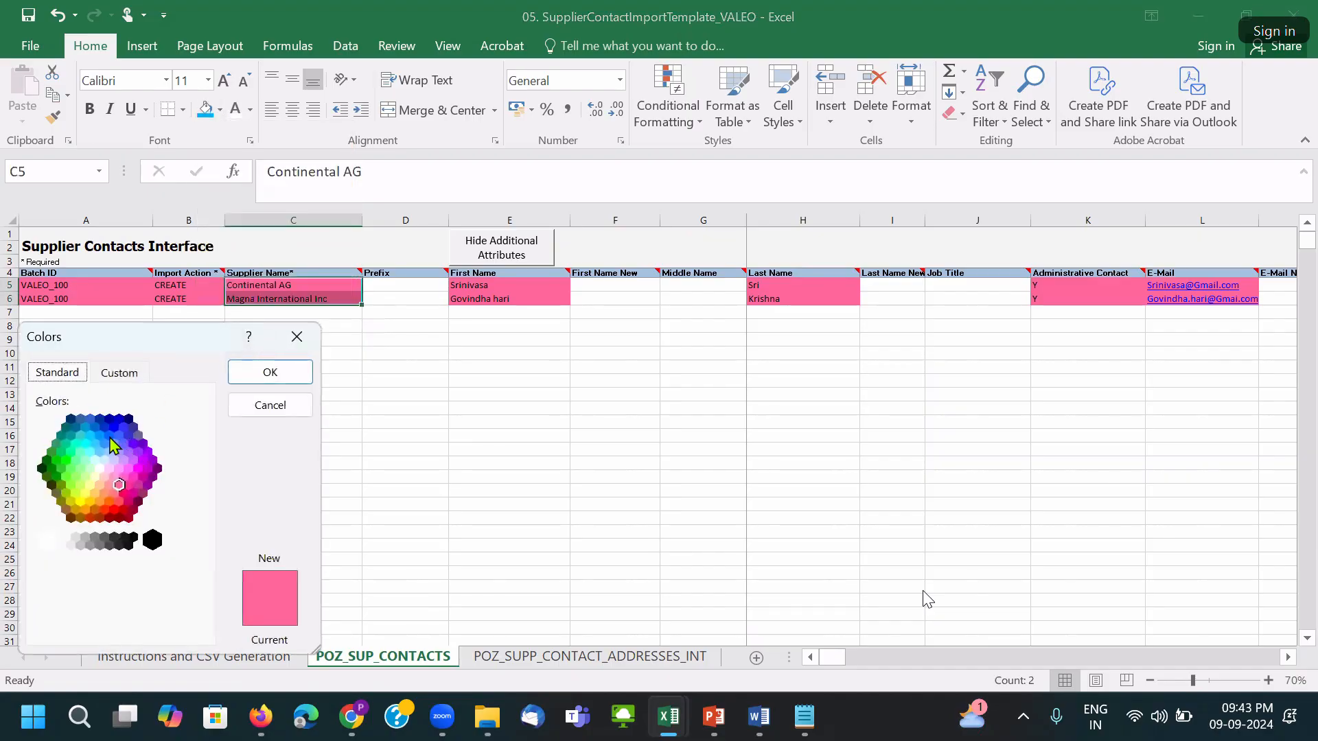
{"action": "left_click", "coordinate": [125, 453]}
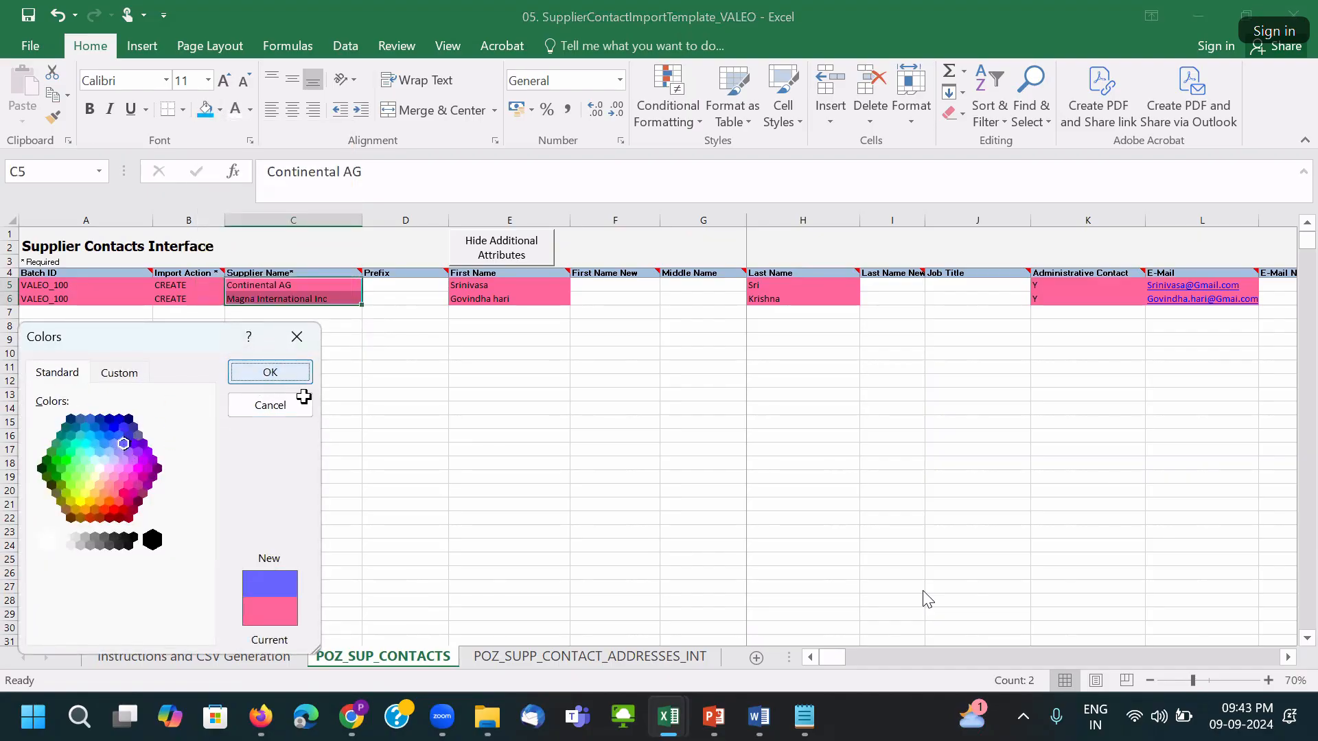
{"action": "left_click", "coordinate": [270, 372]}
{"action": "left_click", "coordinate": [405, 436]}
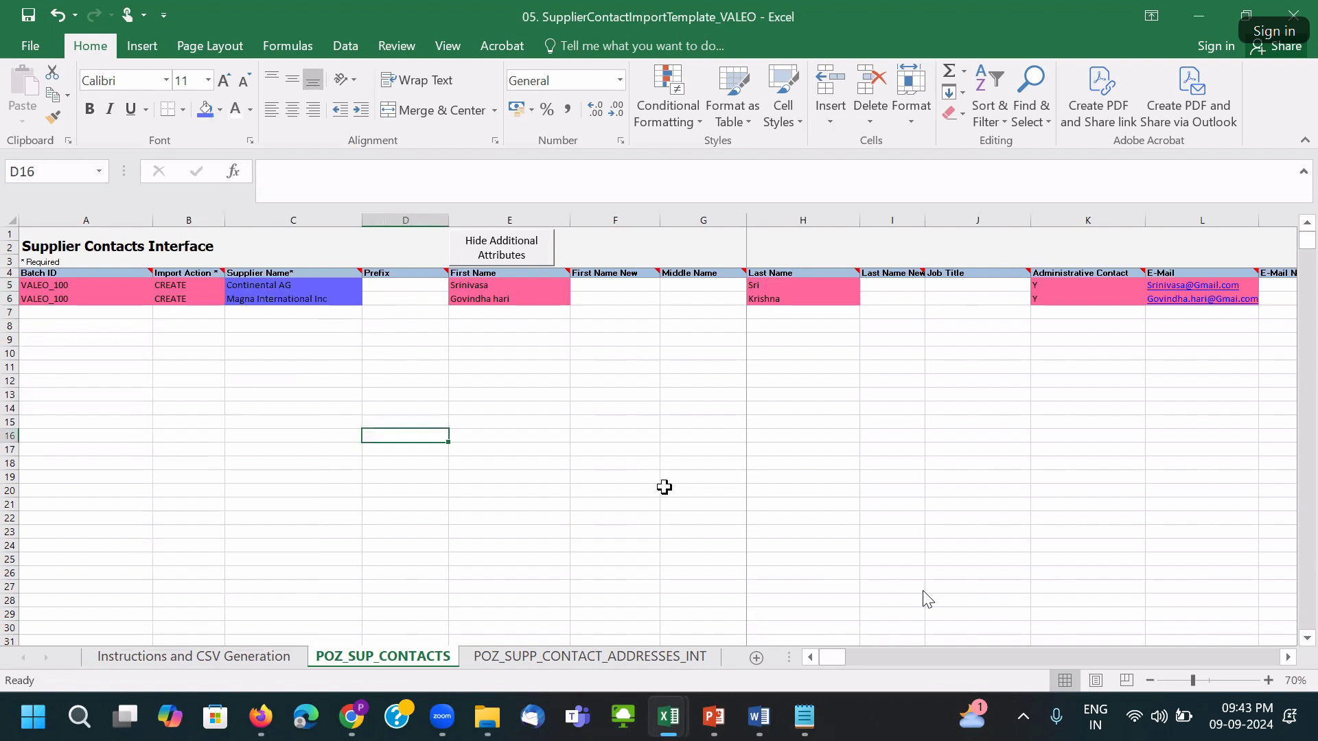
Apply the same purple fill to C5:C6 on the POZ_SUPP_CONTACT_ADDRESSES_INT sheet.
{"action": "left_click", "coordinate": [557, 661]}
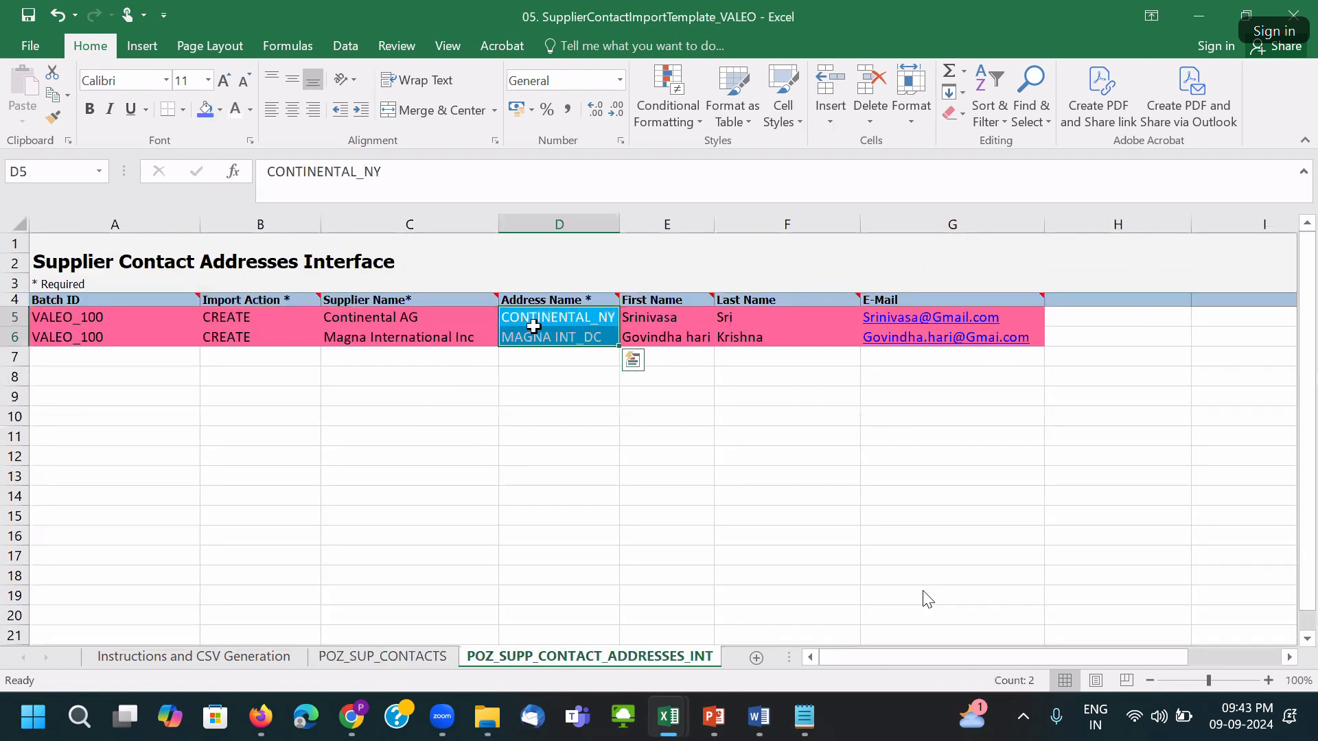
{"action": "left_click_drag", "start_coordinate": [476, 321], "coordinate": [446, 338]}
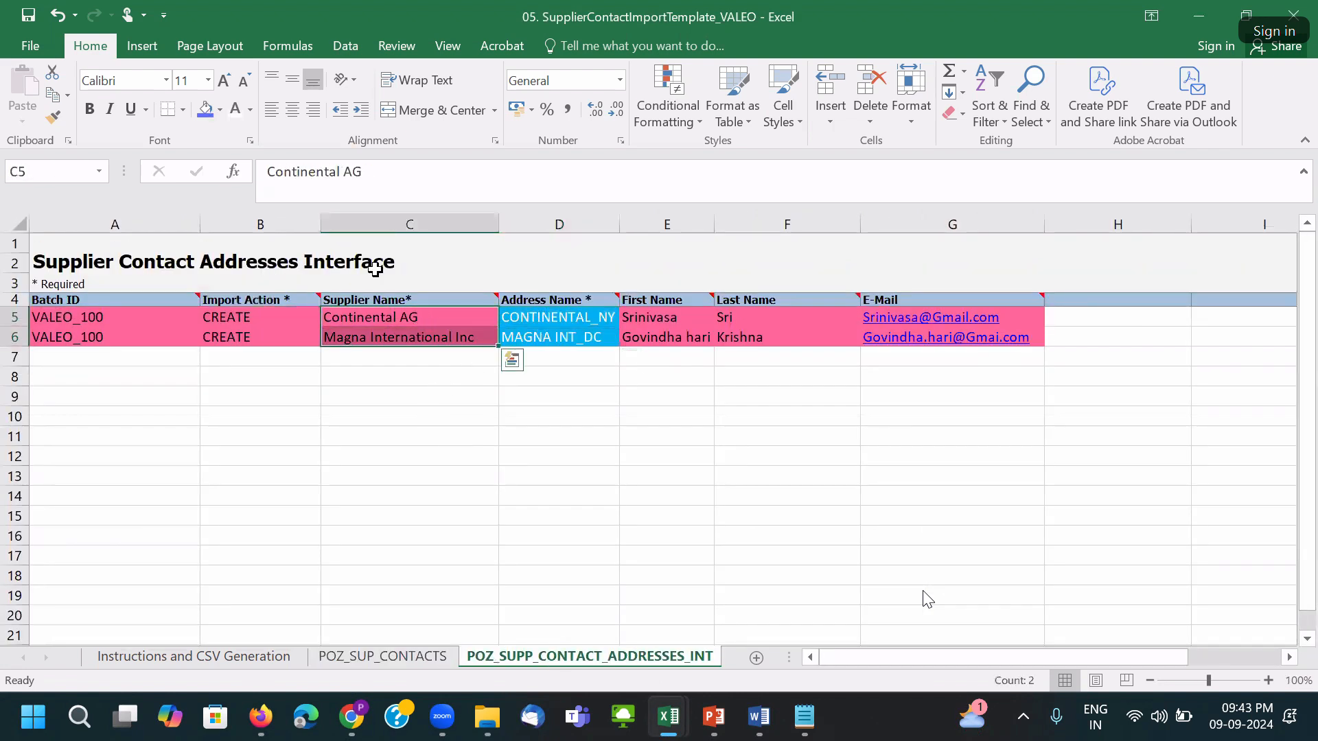
{"action": "left_click", "coordinate": [206, 111]}
{"action": "left_click", "coordinate": [568, 315]}
{"action": "left_click_drag", "start_coordinate": [412, 317], "coordinate": [409, 336]}
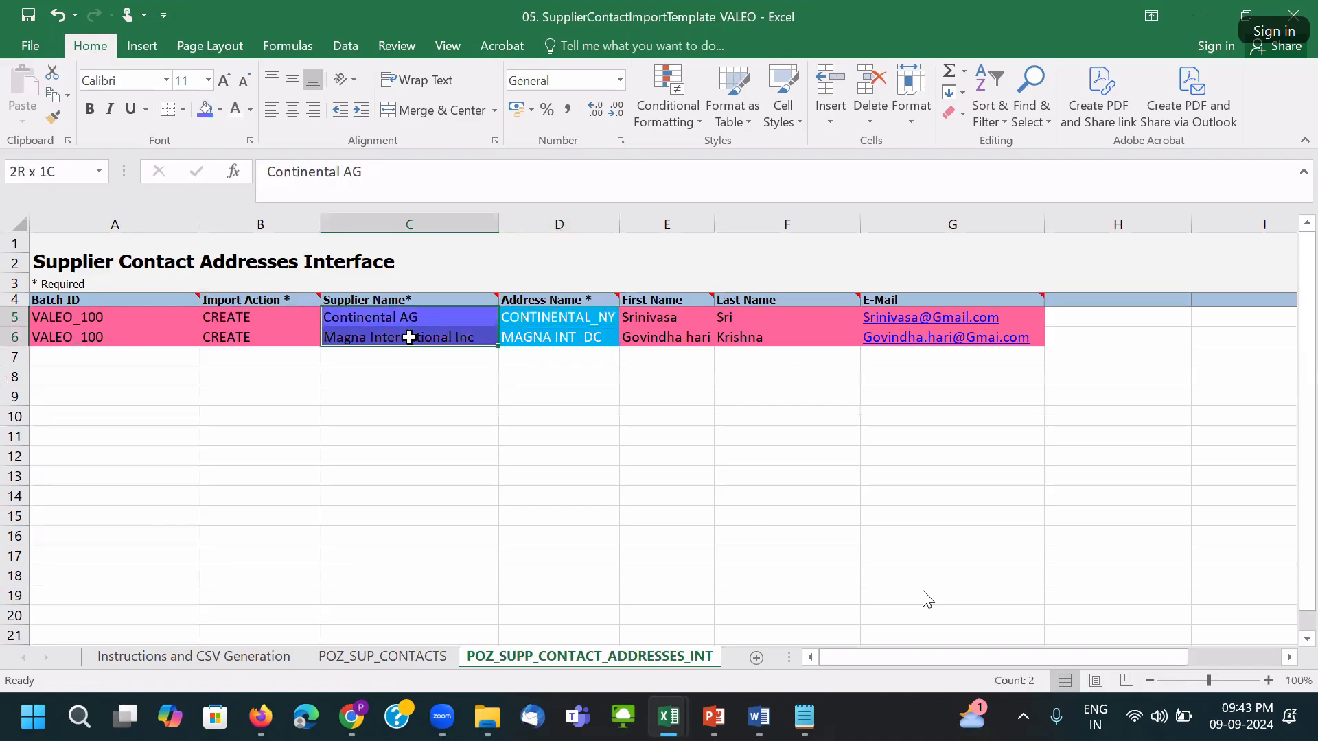
{"action": "left_click", "coordinate": [236, 109]}
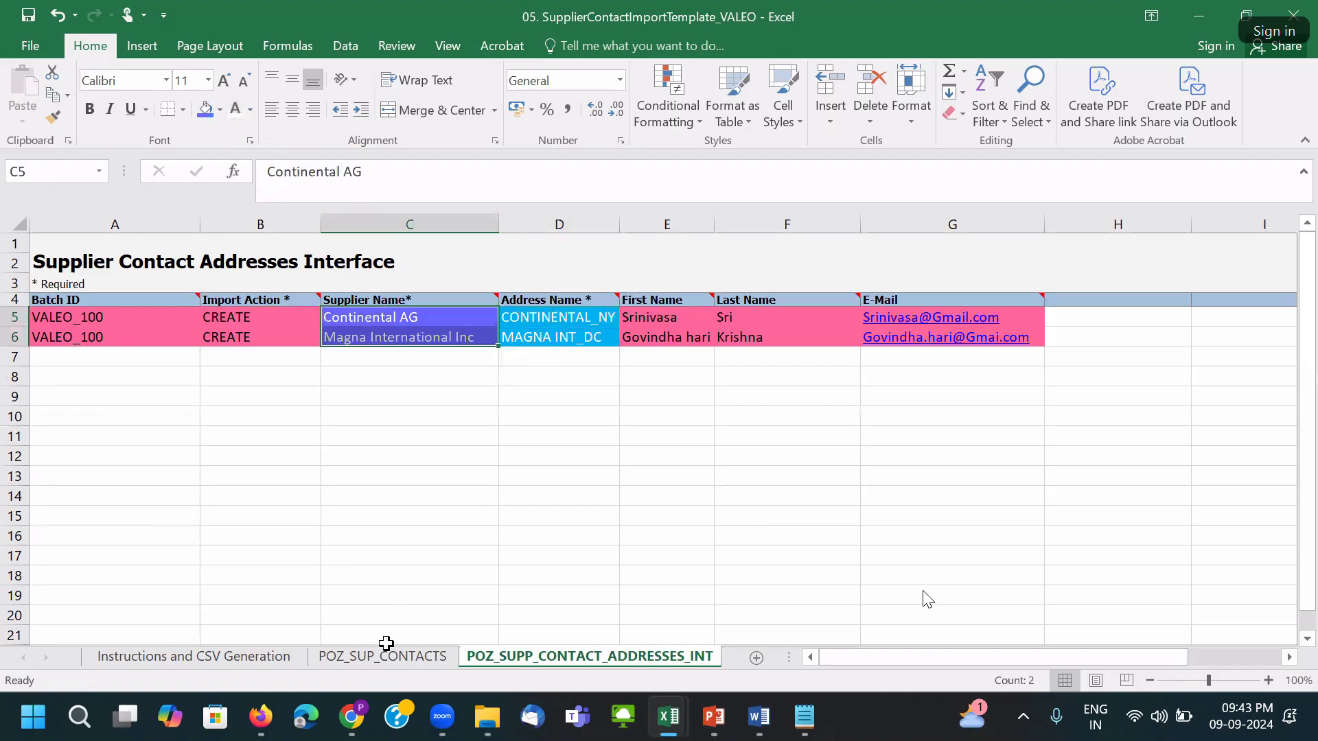
Paste into the supplier name cells C5:C6 on the POZ_SUP_CONTACTS sheet.
{"action": "left_click", "coordinate": [382, 657]}
{"action": "left_click_drag", "start_coordinate": [271, 285], "coordinate": [273, 300]}
{"action": "key", "text": "ctrl+v"}
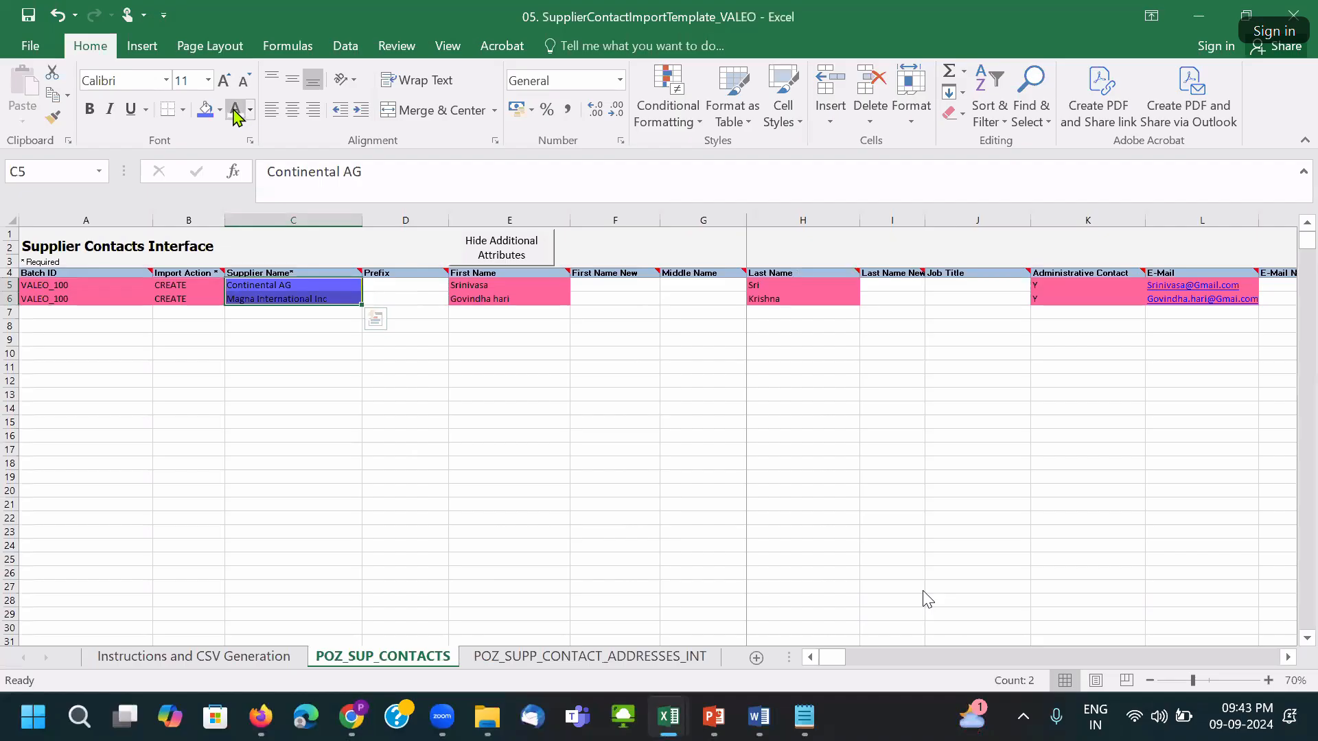
{"action": "left_click", "coordinate": [419, 407]}
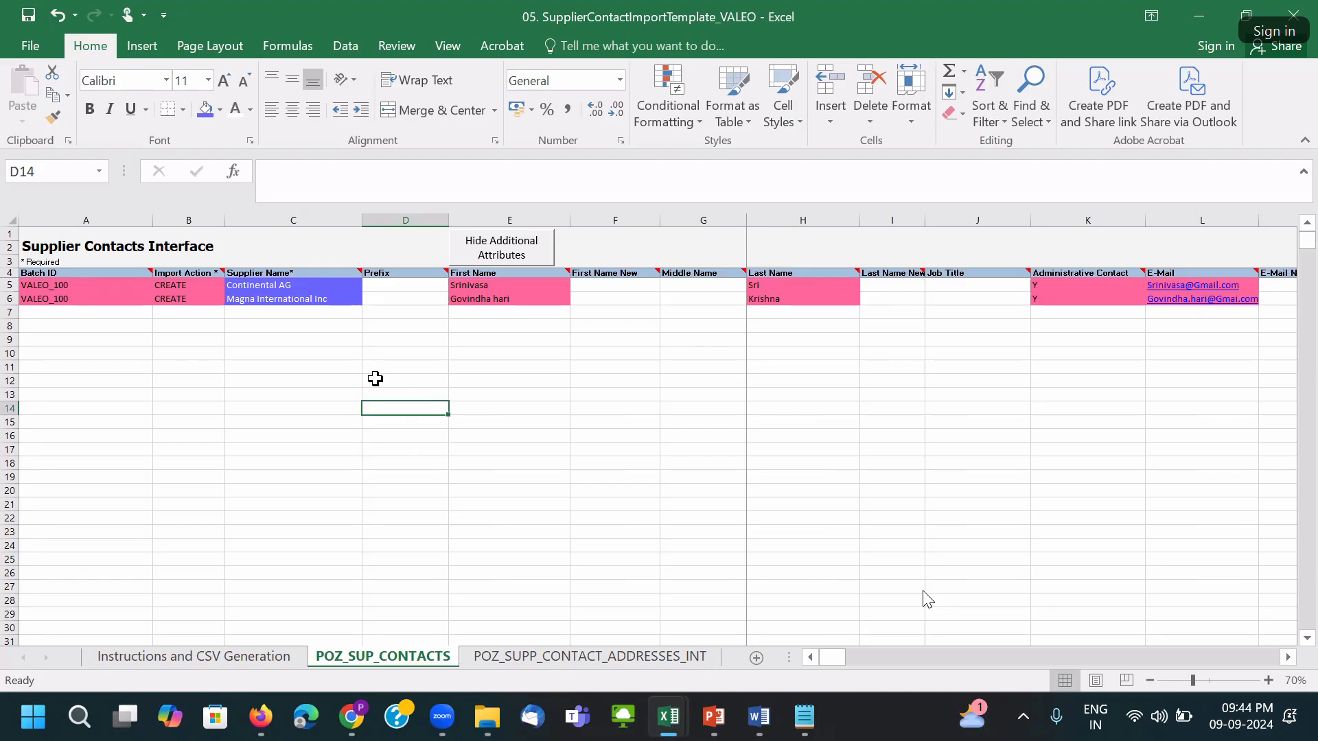
Select empty cell C9, save the contact workbook with Ctrl+S, and OK the Document Inspector warning.
{"action": "key", "text": "alt+Tab"}
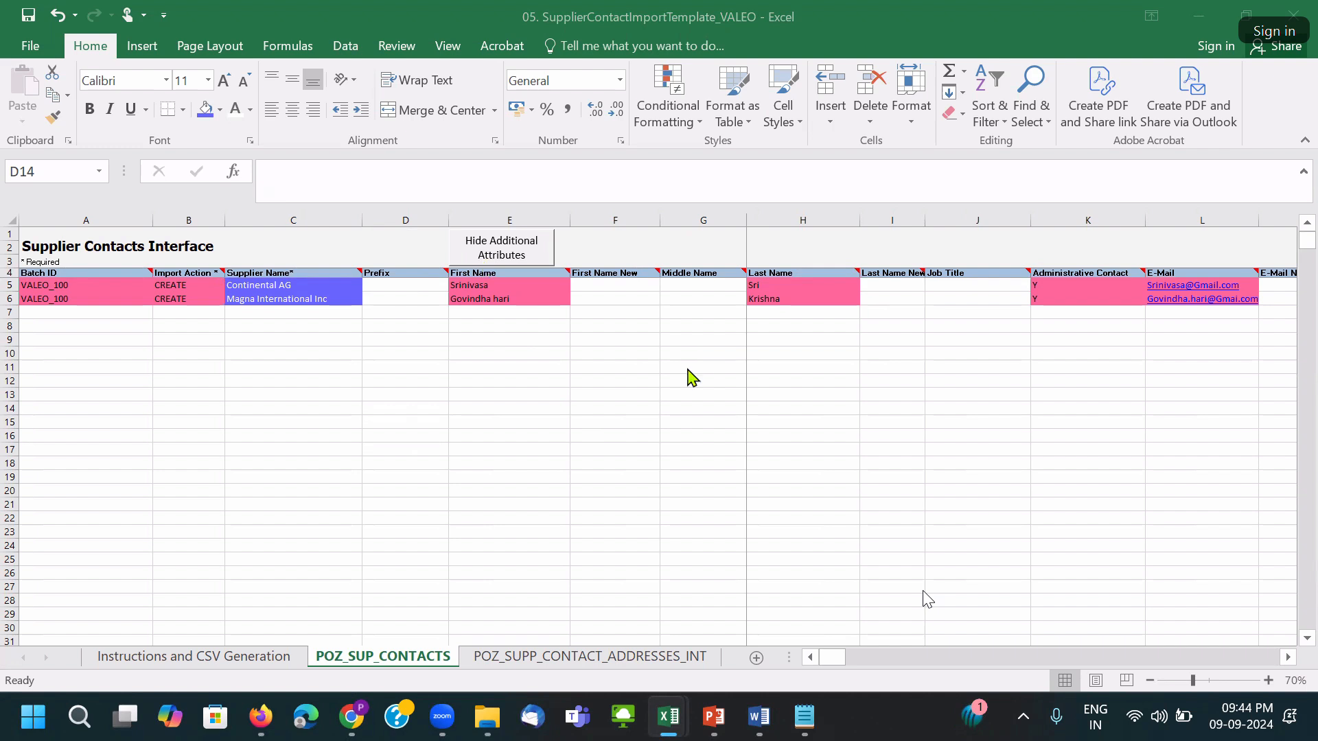
{"action": "left_click", "coordinate": [492, 417]}
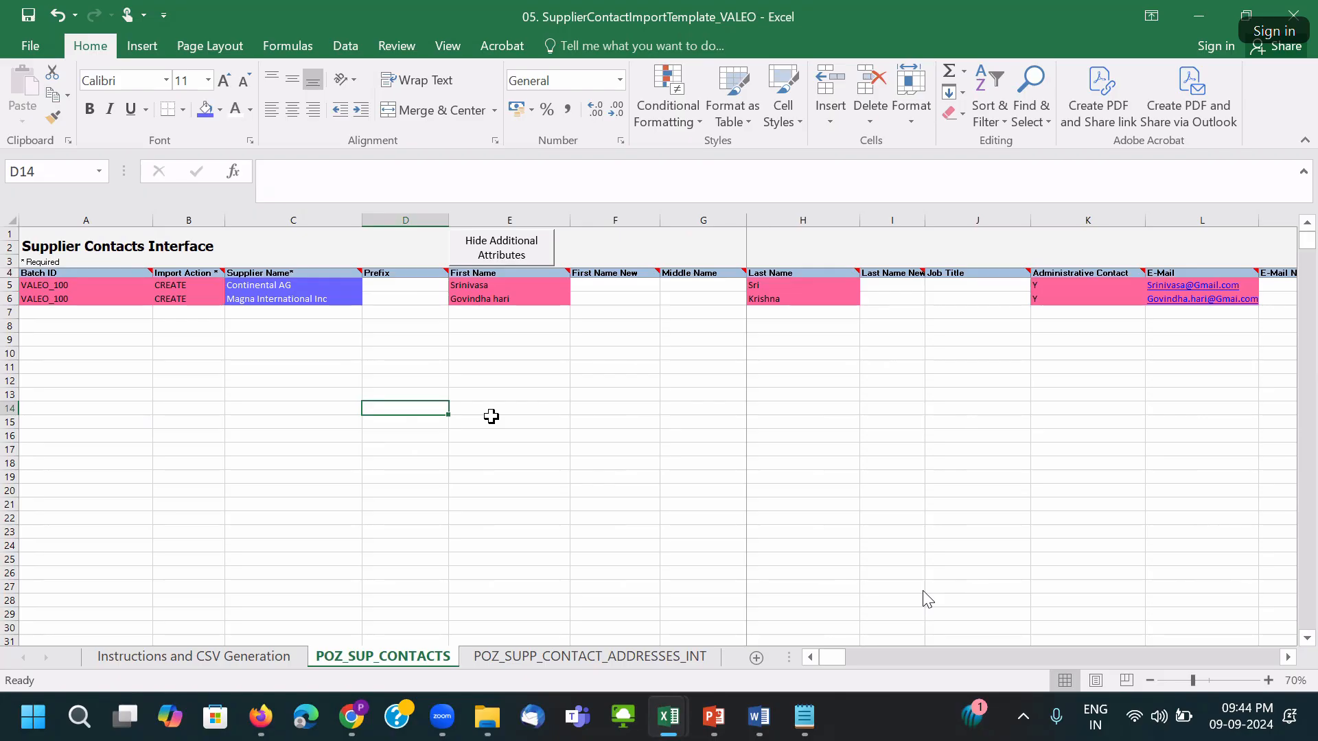
{"action": "left_click", "coordinate": [350, 339]}
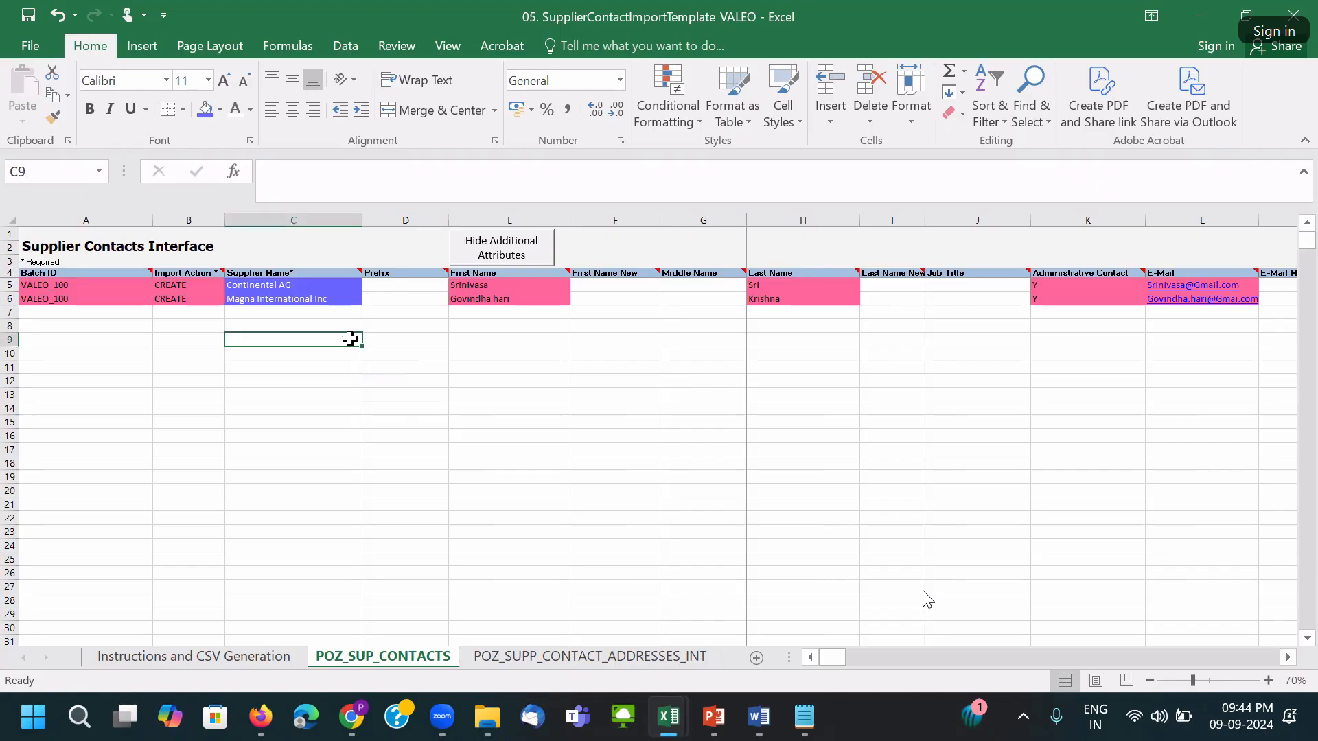
{"action": "key", "text": "ctrl+s"}
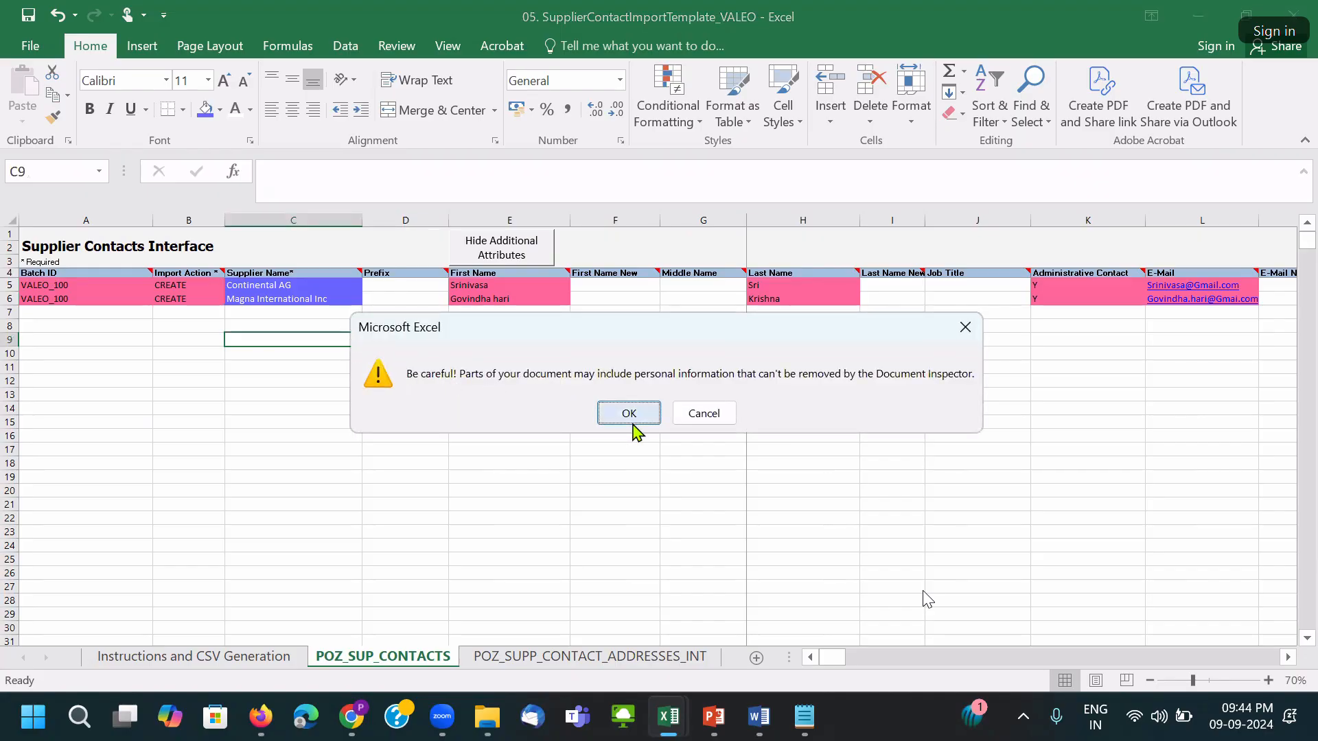
{"action": "left_click", "coordinate": [628, 412]}
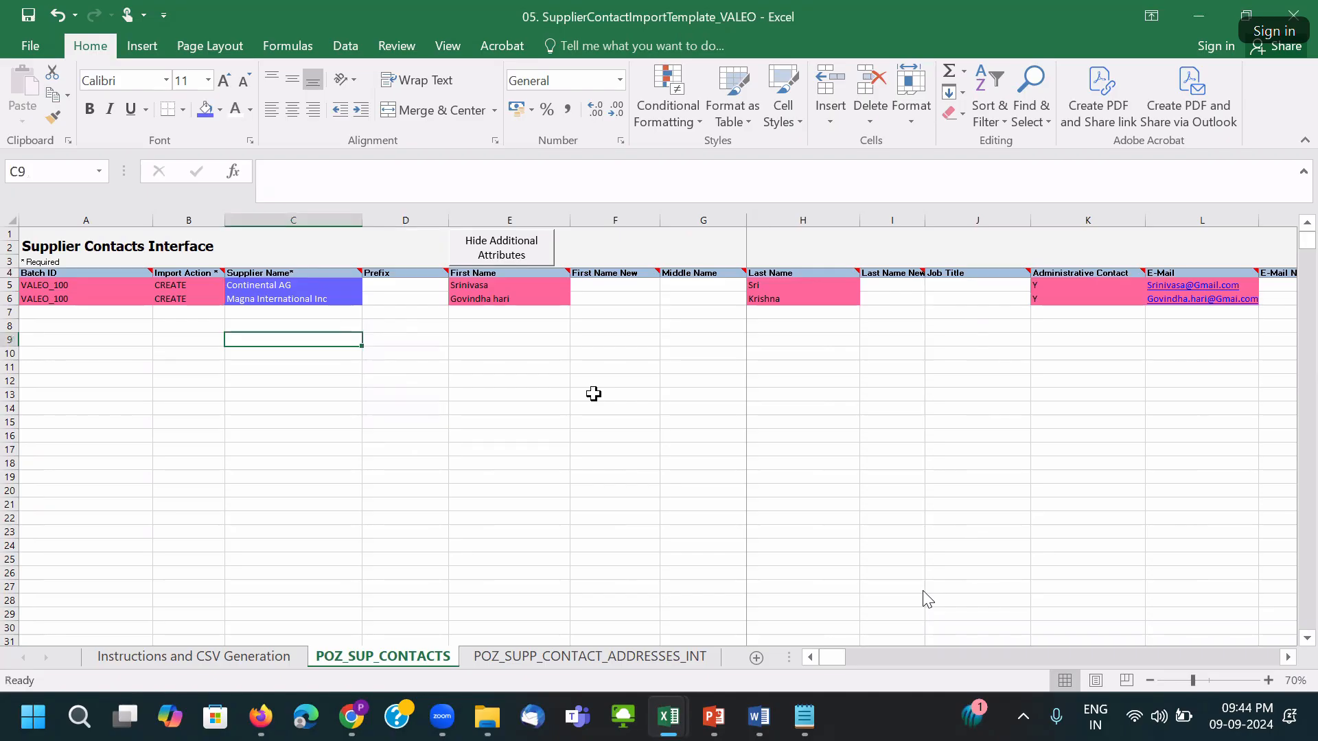